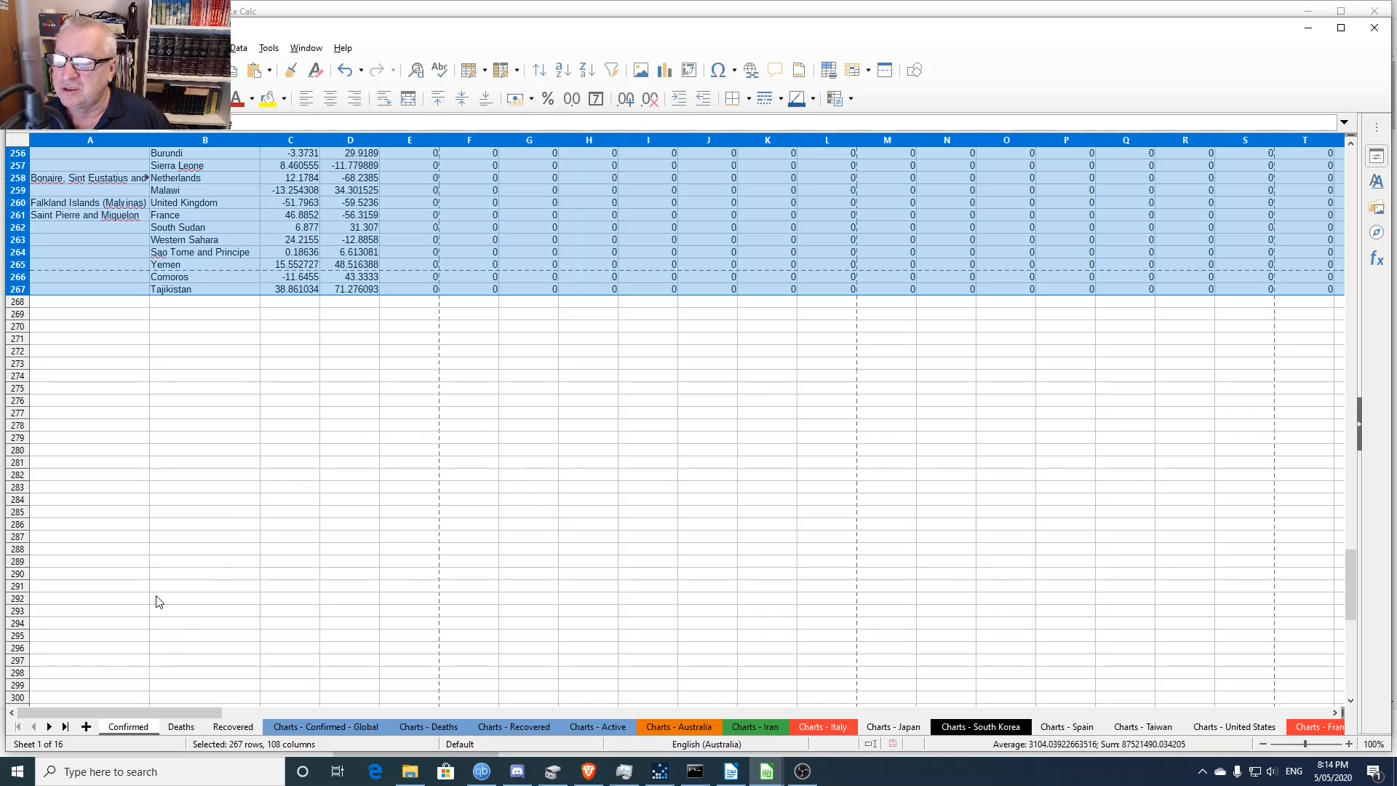
- Examine the selected data range on the Confirmed sheet from the first to the last row and across to the latest date column
scroll(236, 525, "up", 9)
scroll(291, 510, "up", 9)
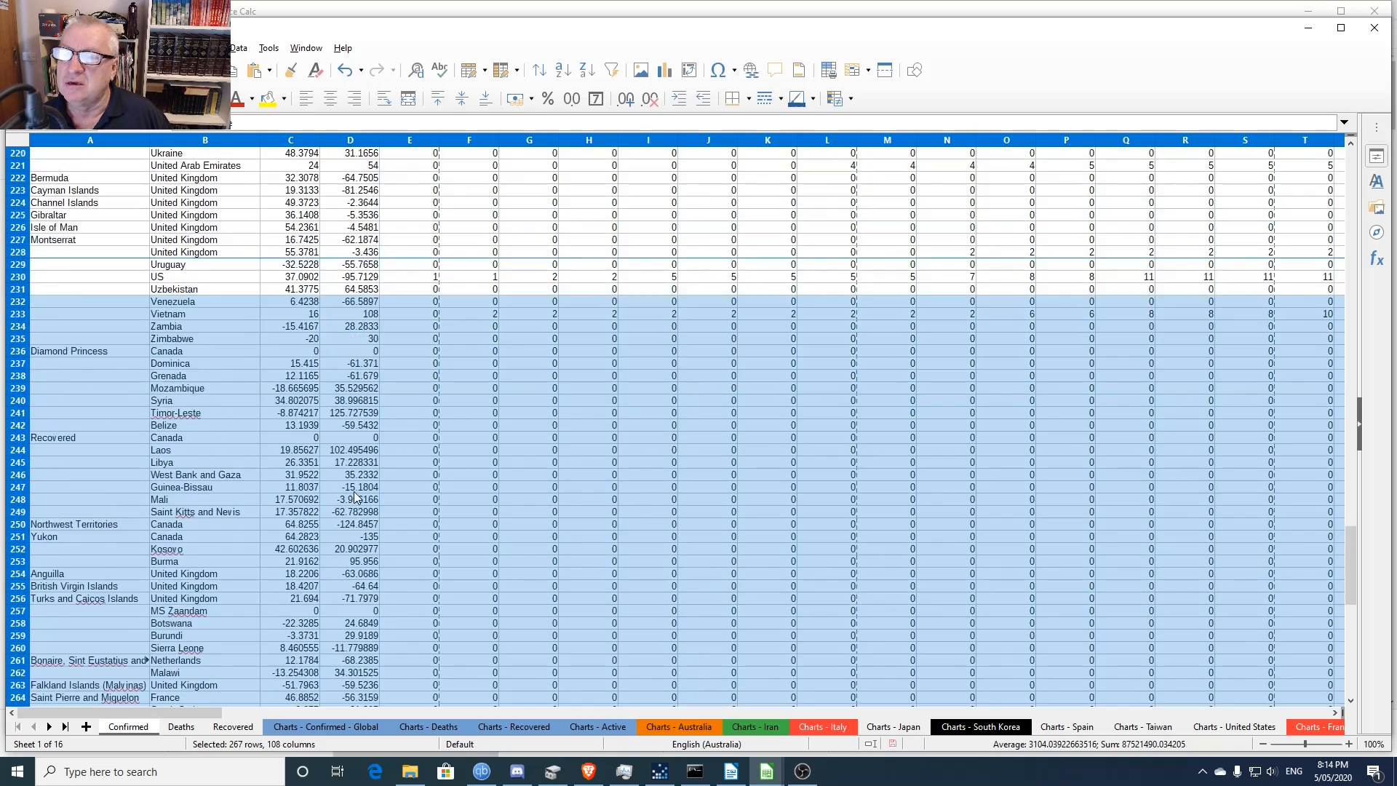
scroll(359, 489, "up", 9)
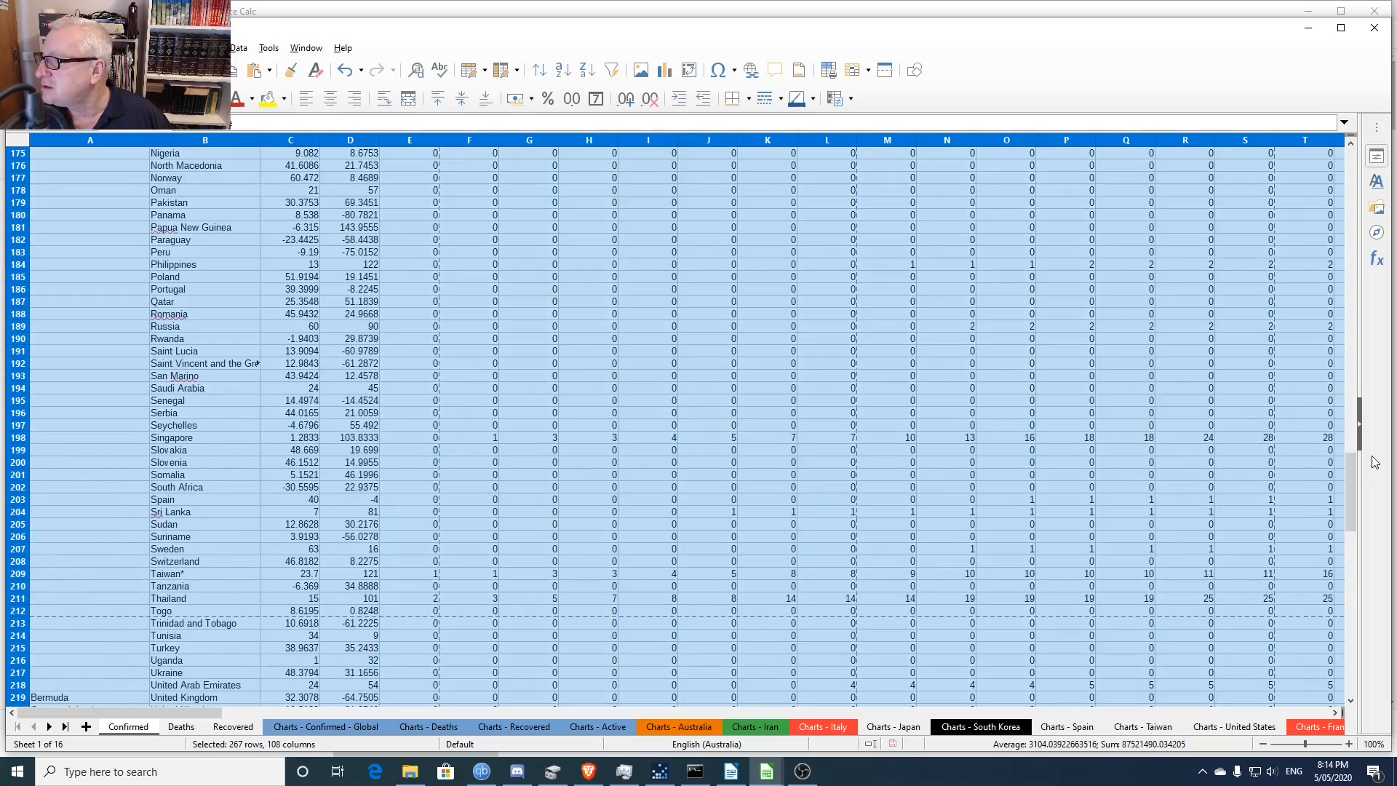
left_click_drag(1354, 489, 1351, 172)
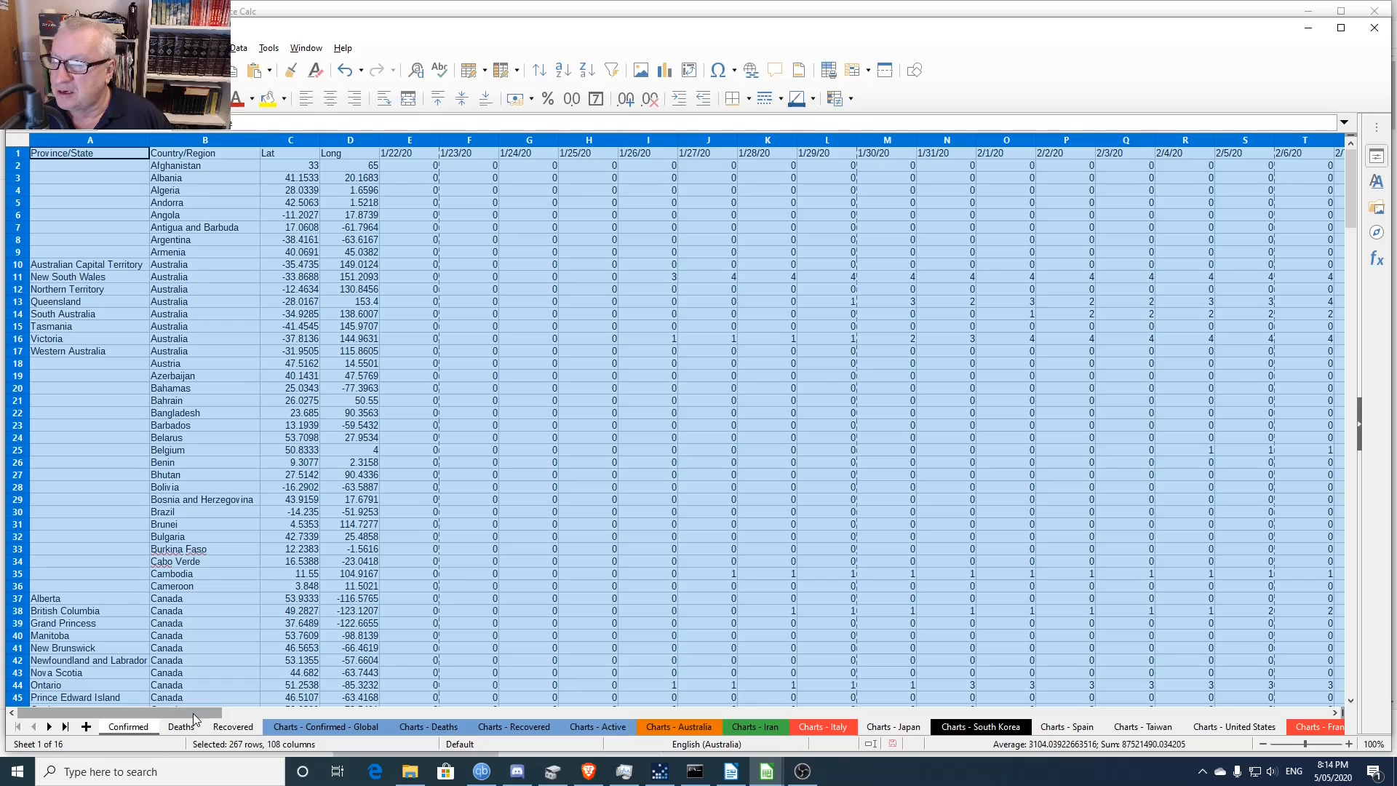
left_click_drag(204, 714, 1114, 728)
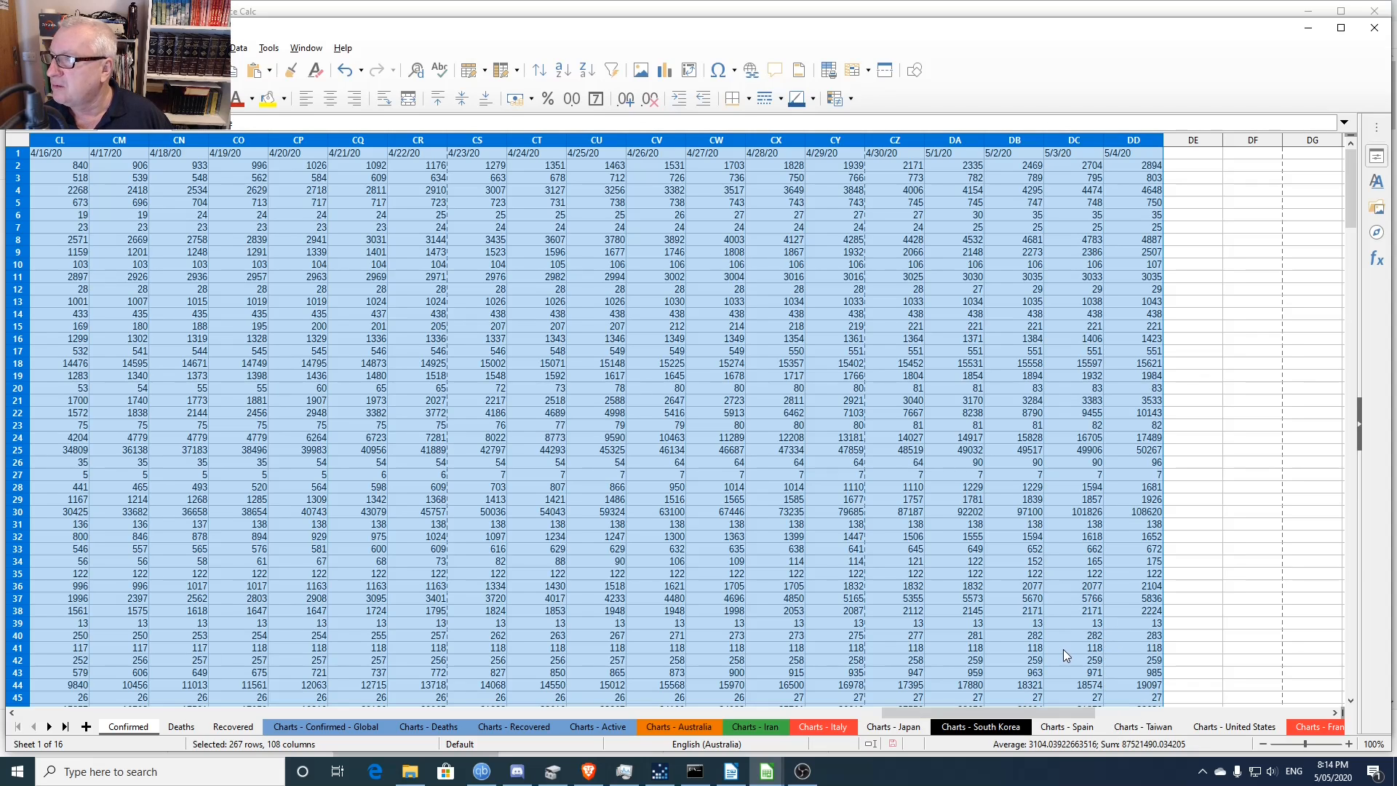
scroll(1063, 649, "down", 13)
scroll(1030, 631, "down", 19)
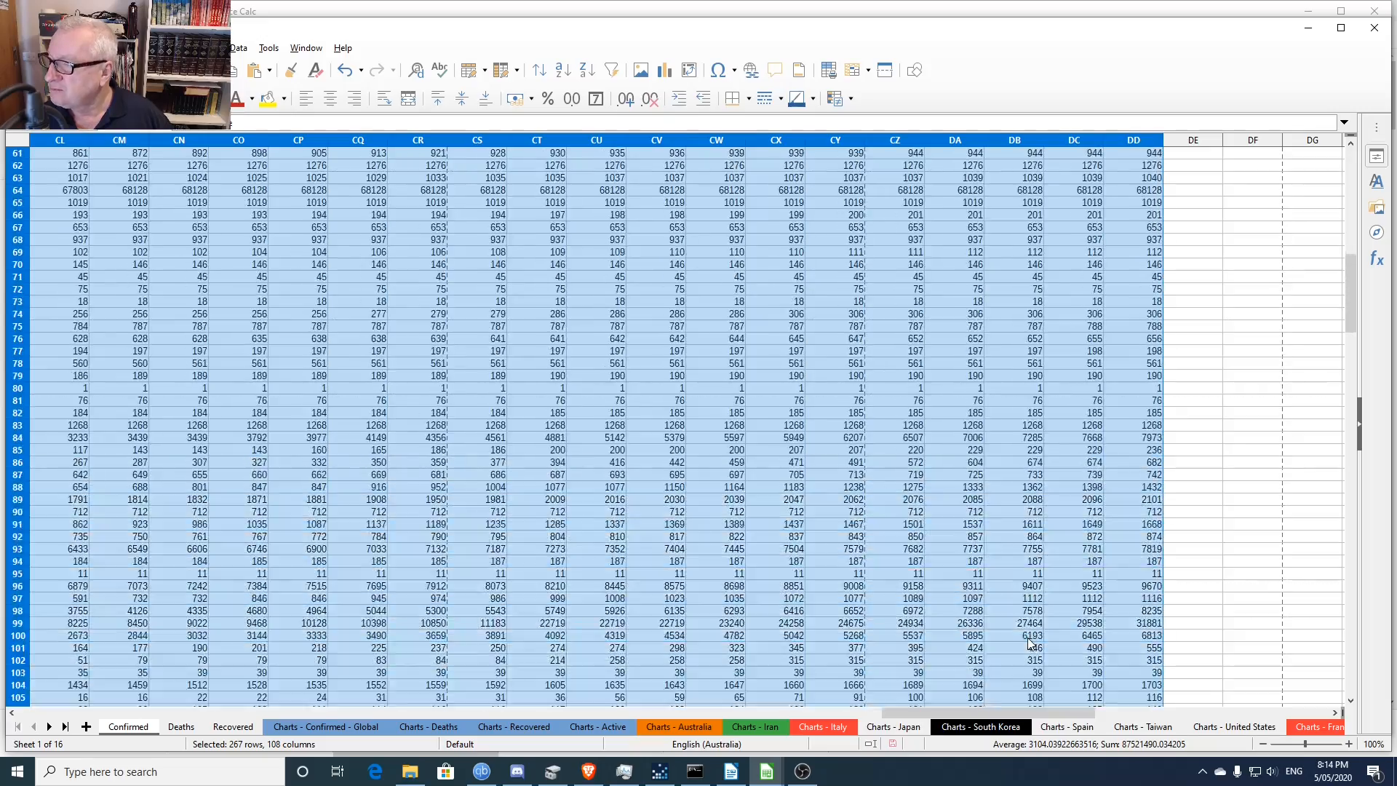
scroll(1028, 638, "down", 20)
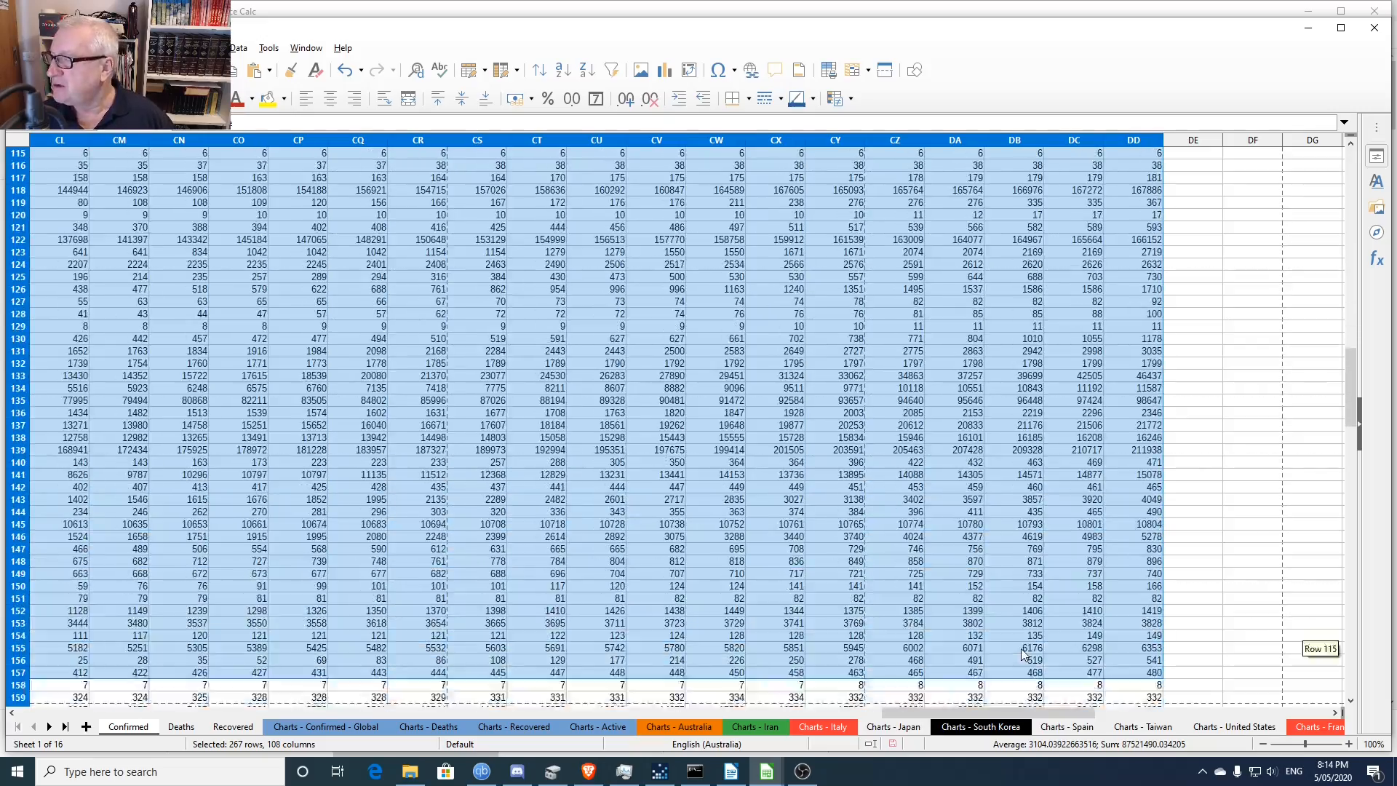
scroll(1004, 658, "down", 20)
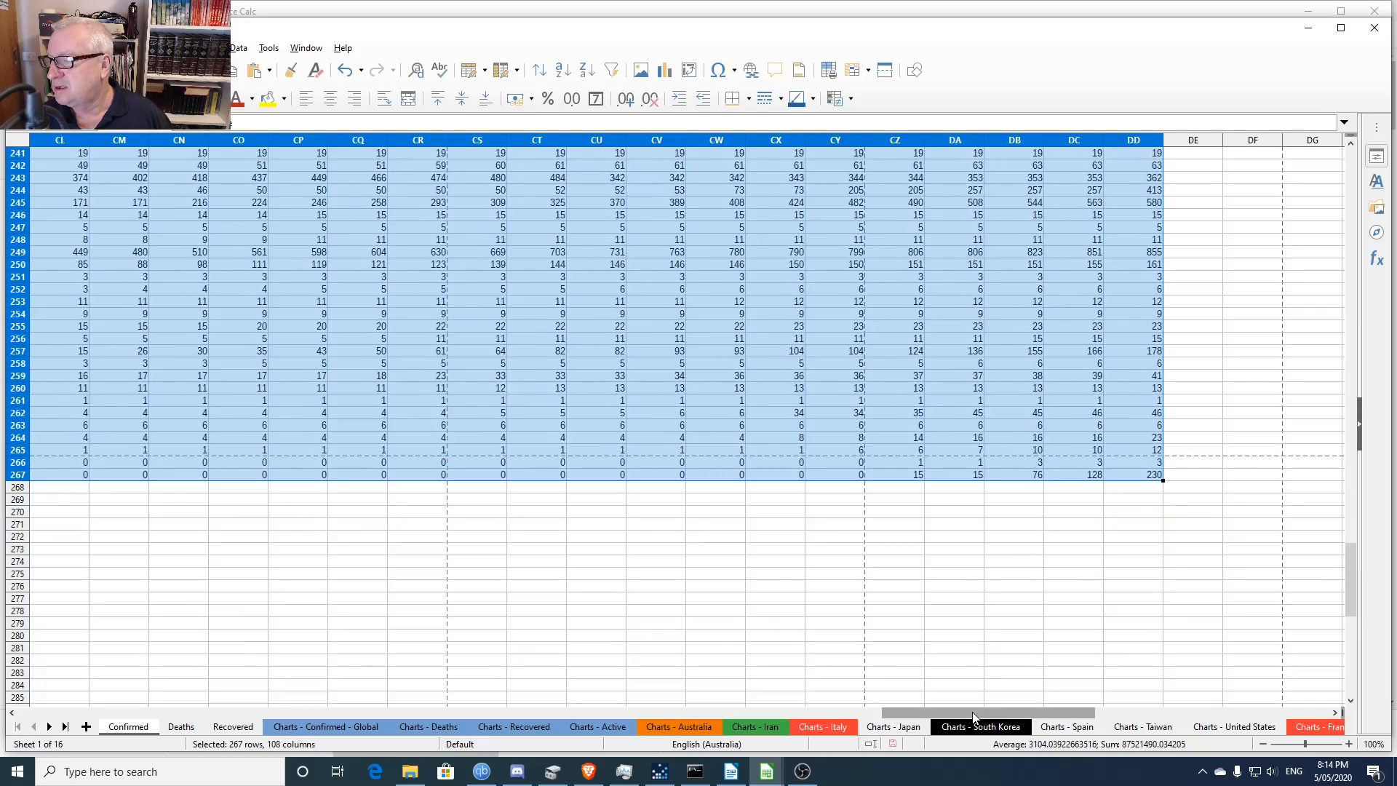
left_click_drag(972, 712, 102, 700)
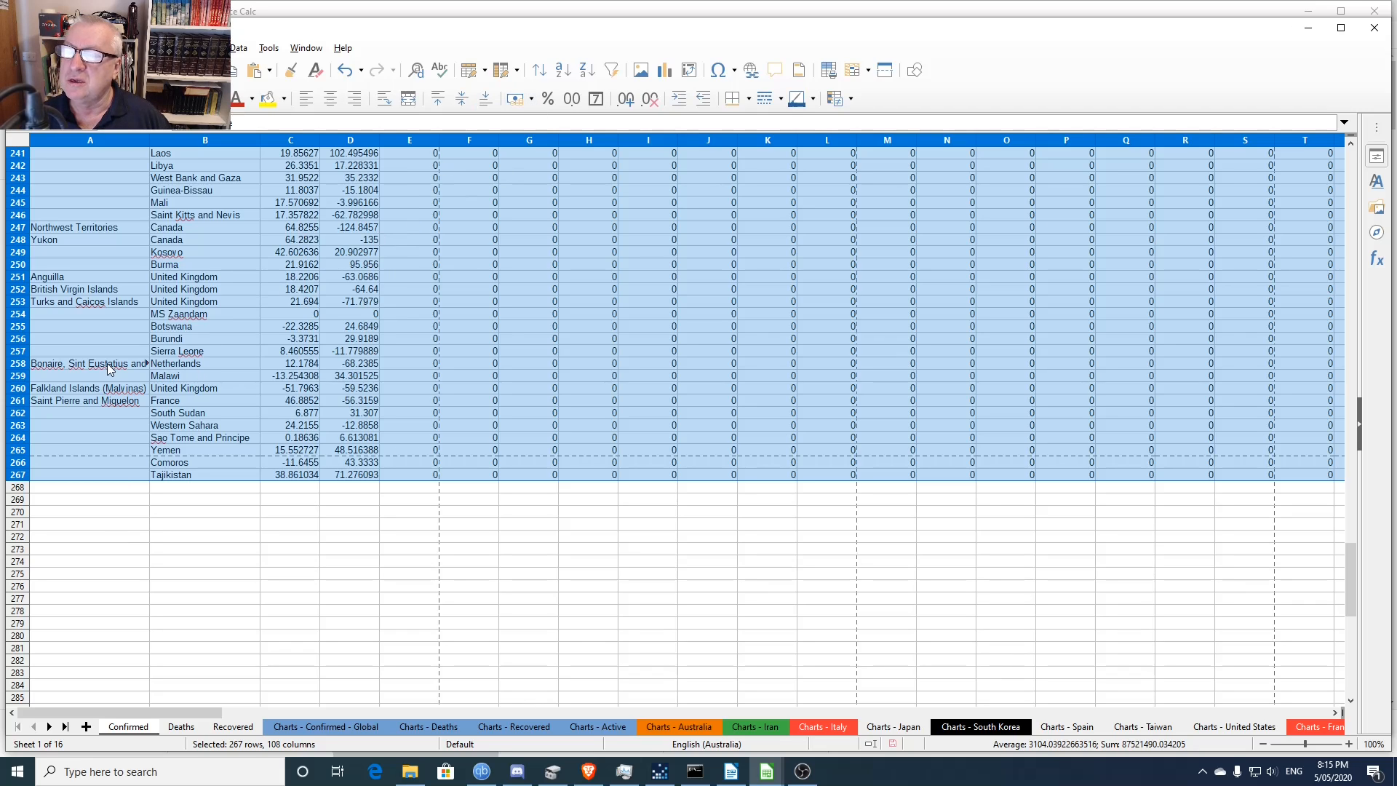
- Sort the selected Confirmed data by Country/Region in ascending order, check the sorted rows and return to cell A1
left_click(538, 73)
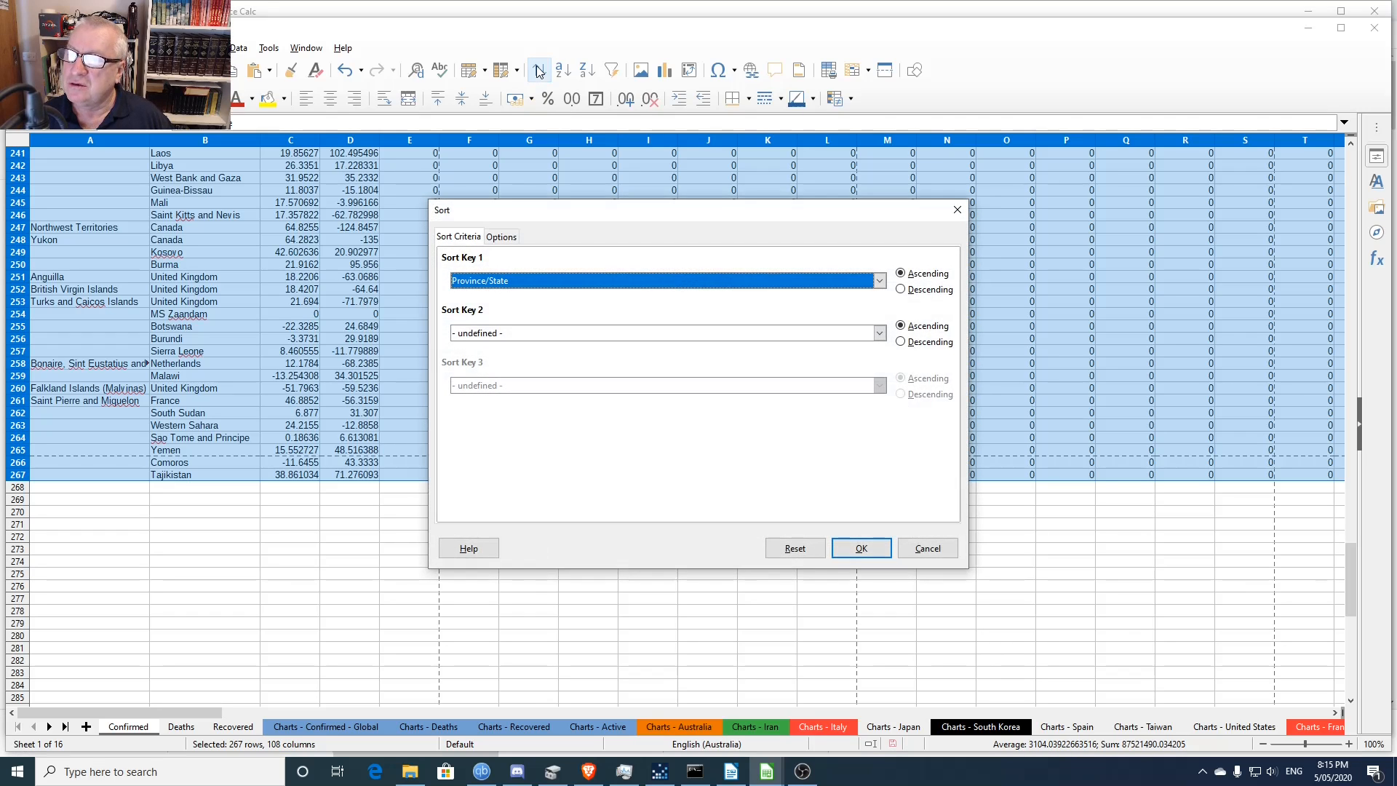
left_click(739, 284)
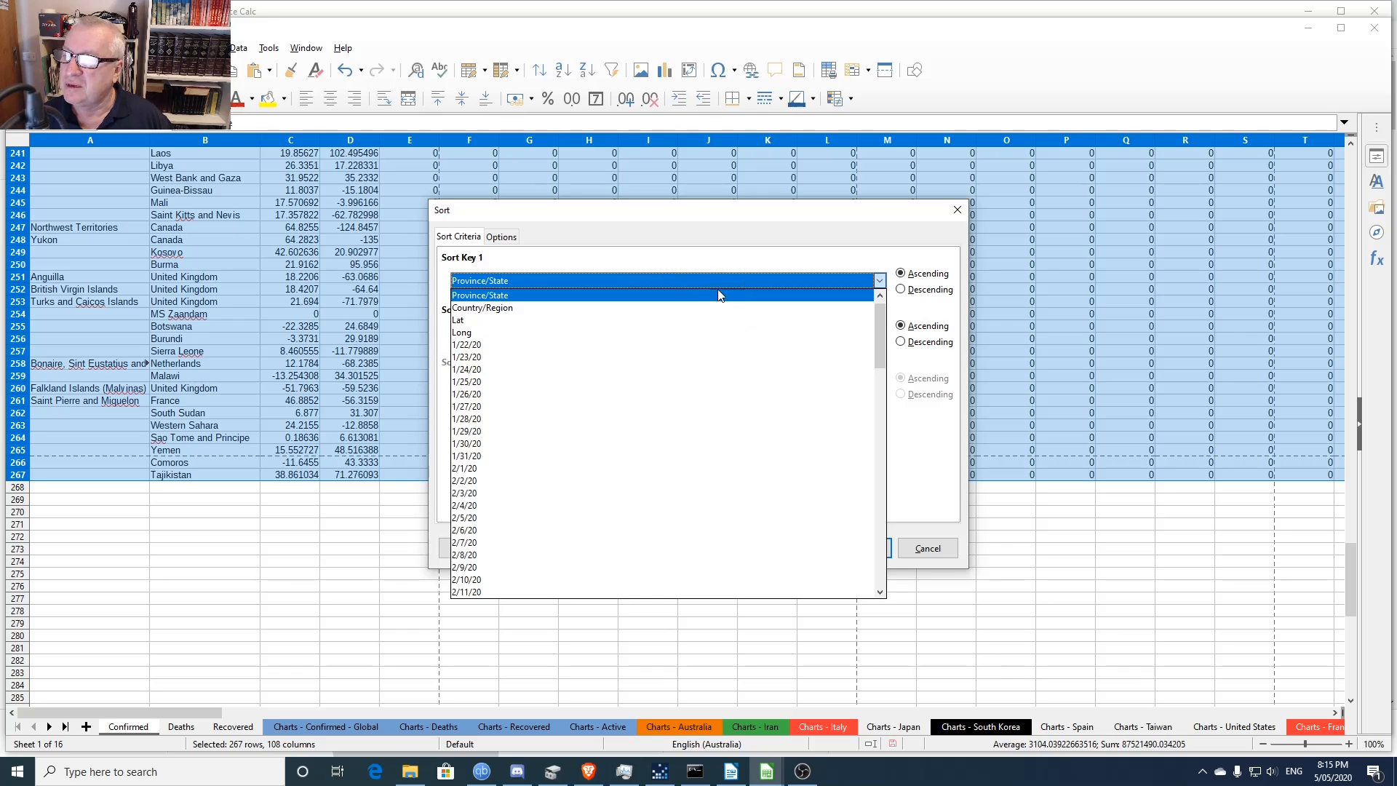
left_click(662, 315)
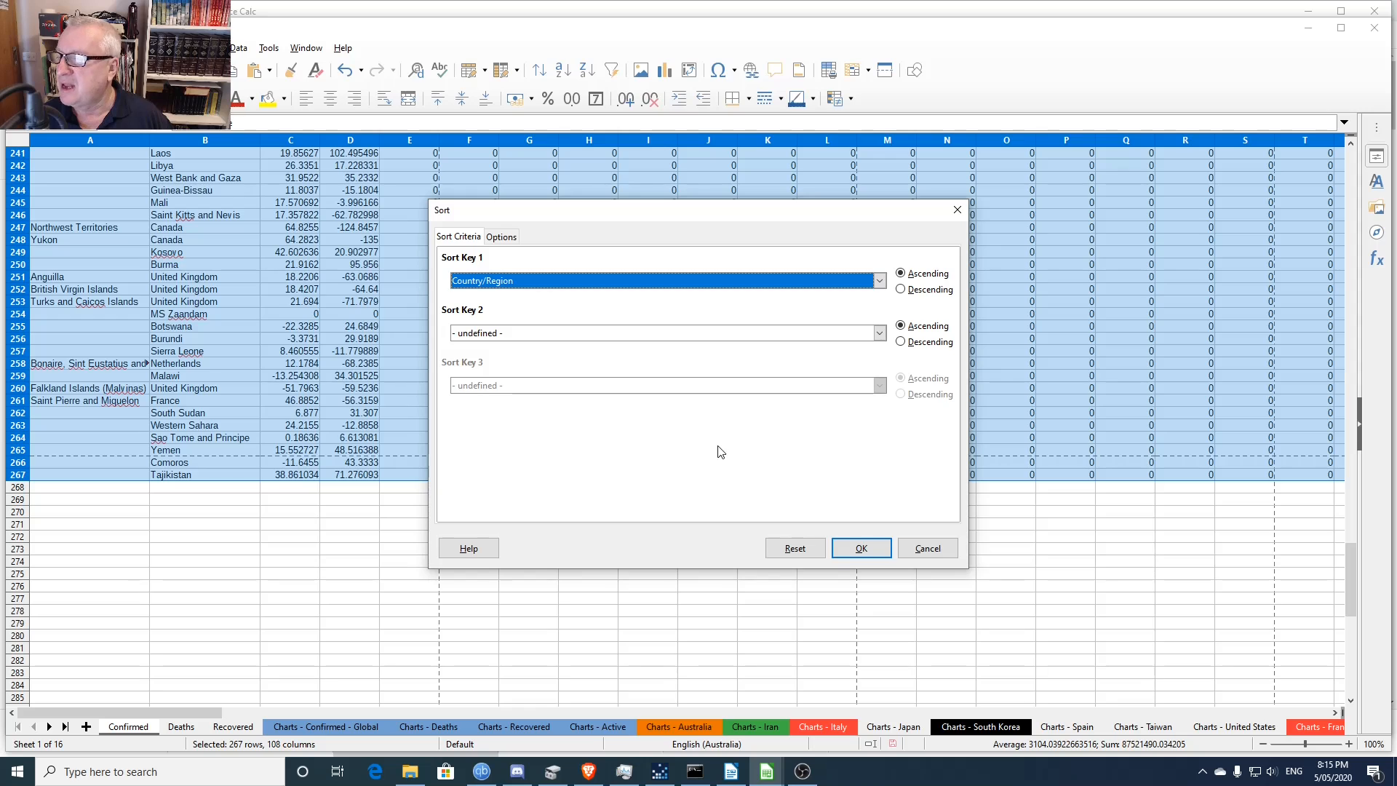
left_click(860, 551)
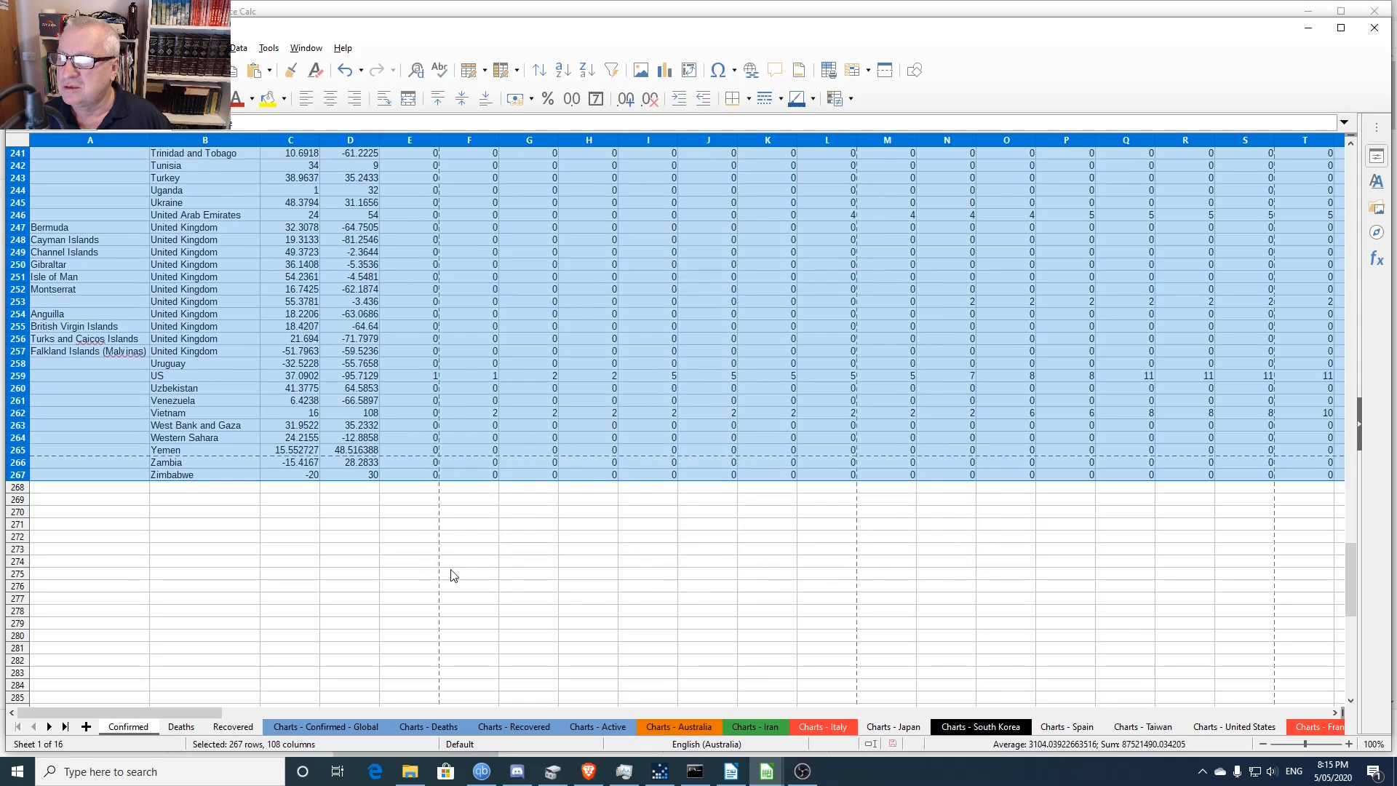
scroll(274, 557, "up", 20)
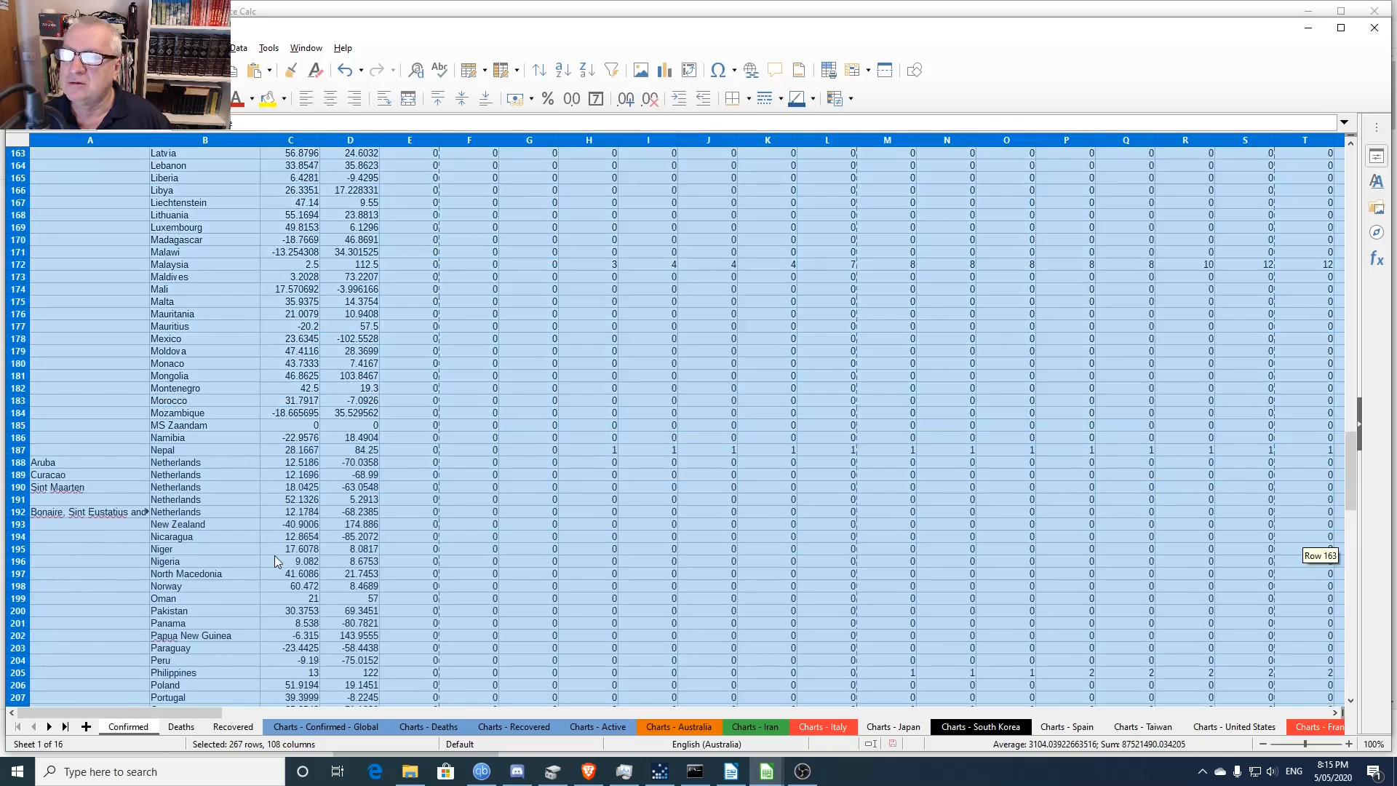
scroll(238, 575, "up", 20)
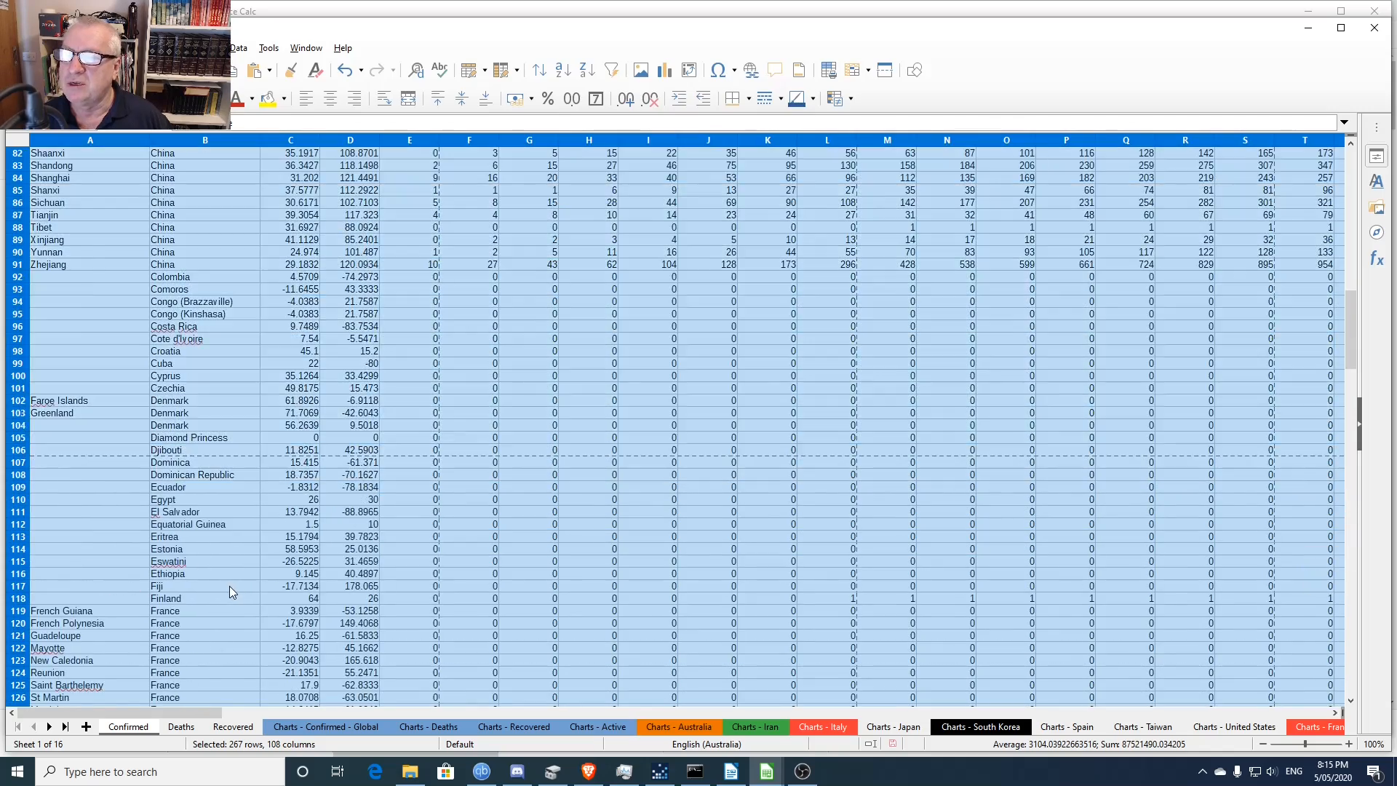
scroll(240, 594, "up", 17)
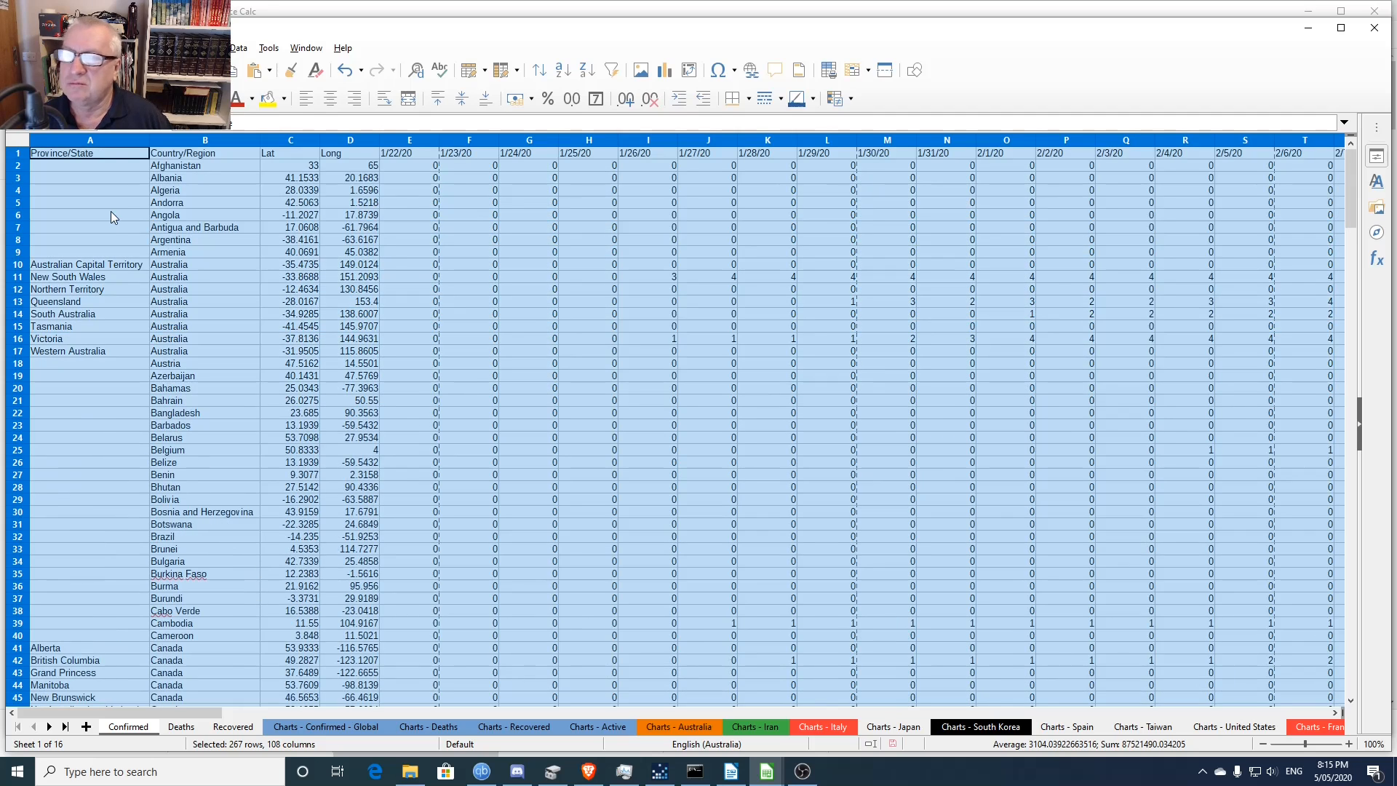
left_click(42, 155)
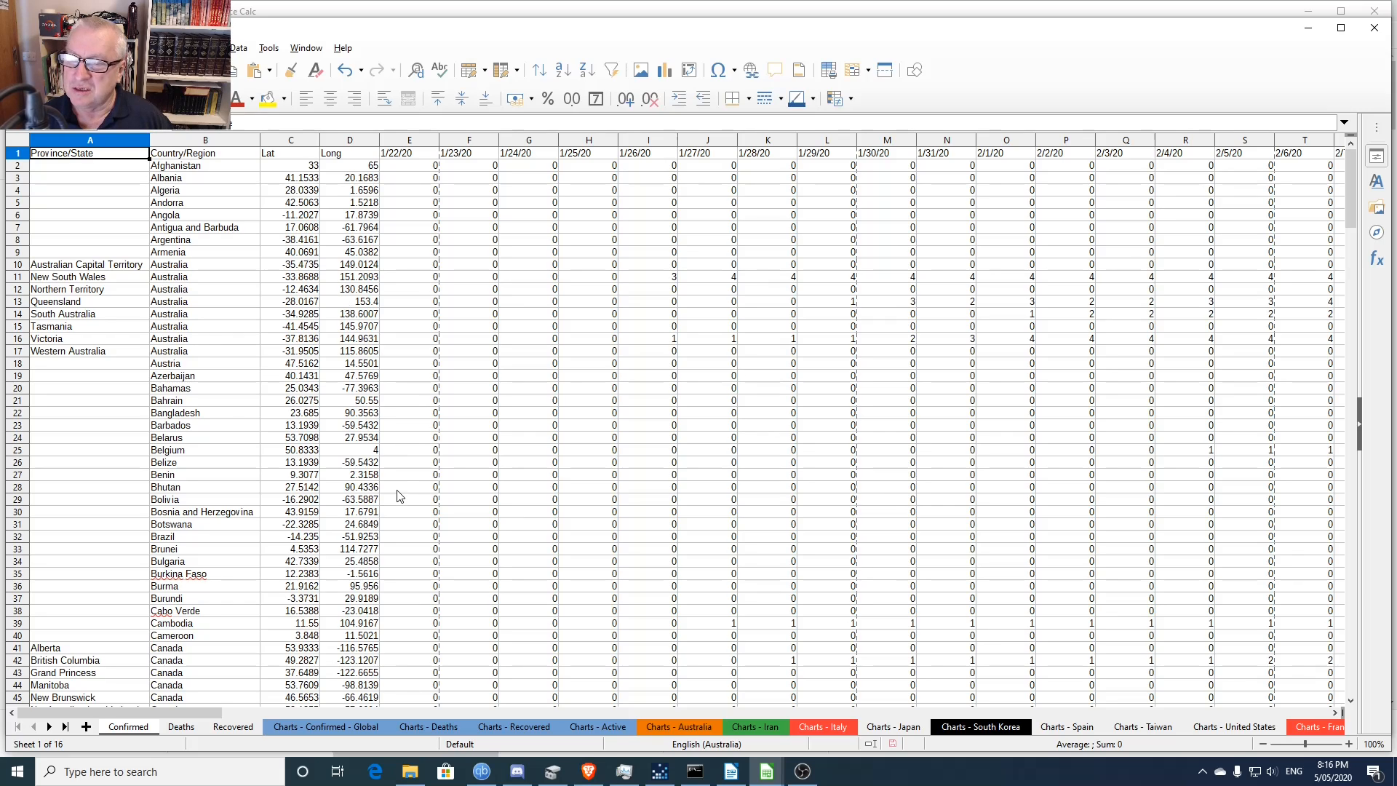
- Show the Deaths sheet of the workbook and close the separate time_series_covid19_confirmed_global source file
left_click(181, 727)
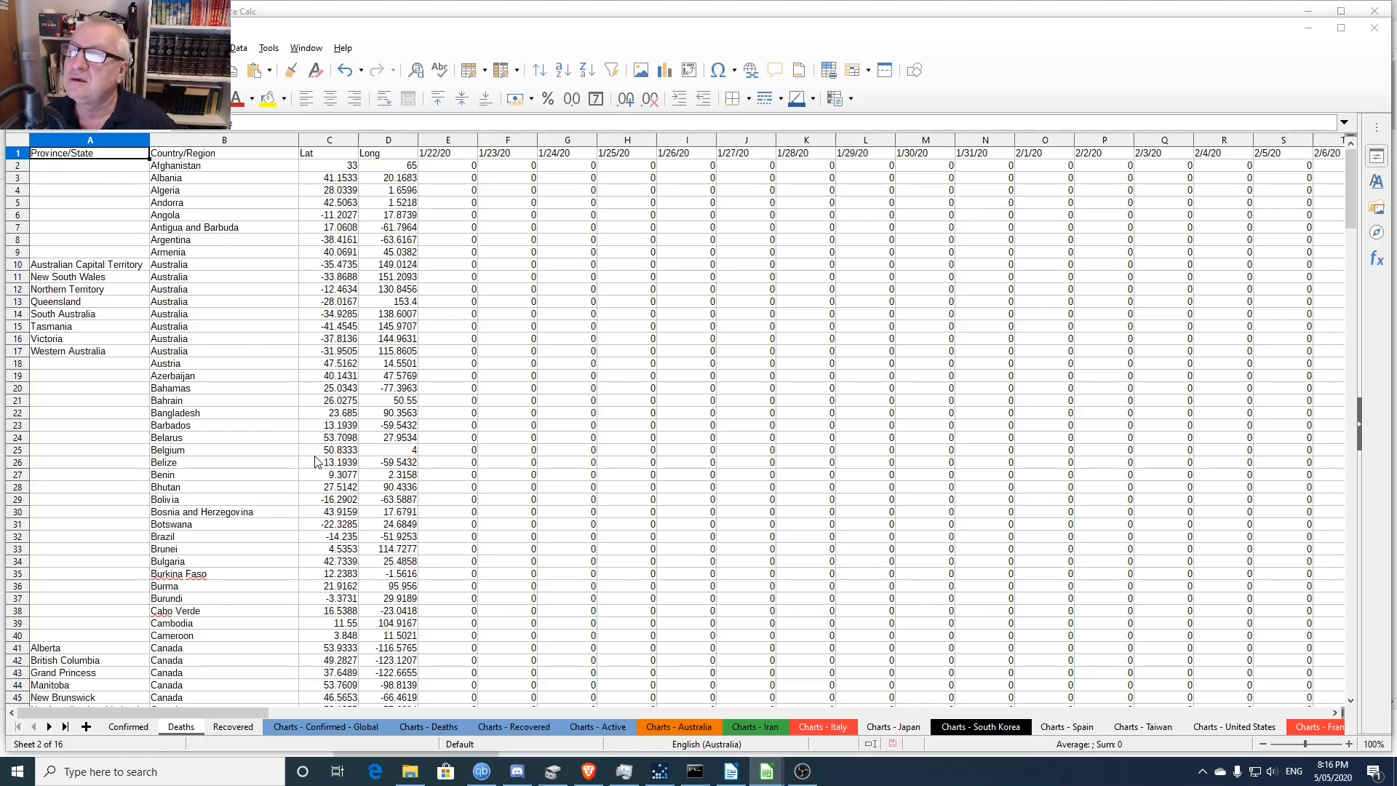
key("alt+Tab")
key("Tab")
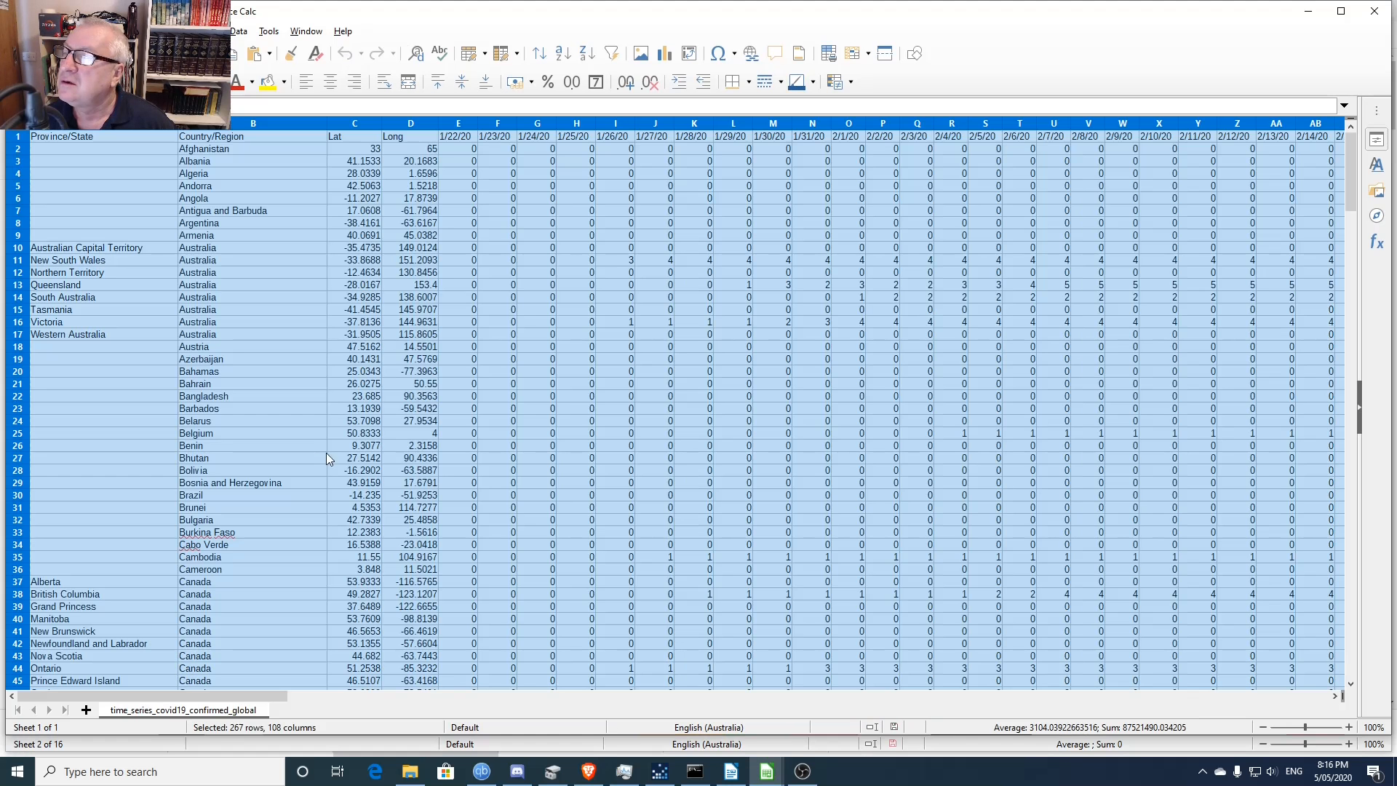
left_click(1383, 17)
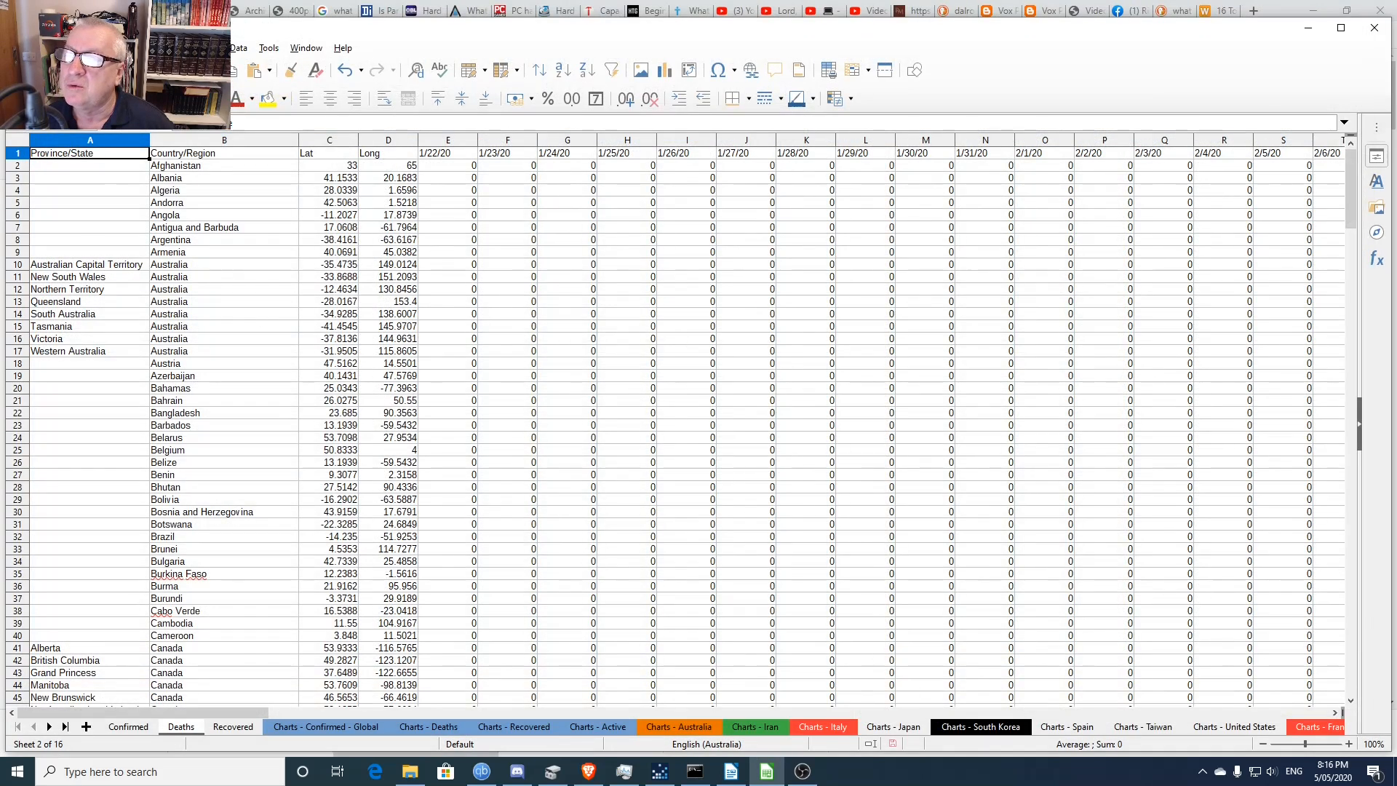
- Open time_series_covid19_deaths_global.sql from the Corona2020 folder, accepting the default text import settings
key("ctrl+o")
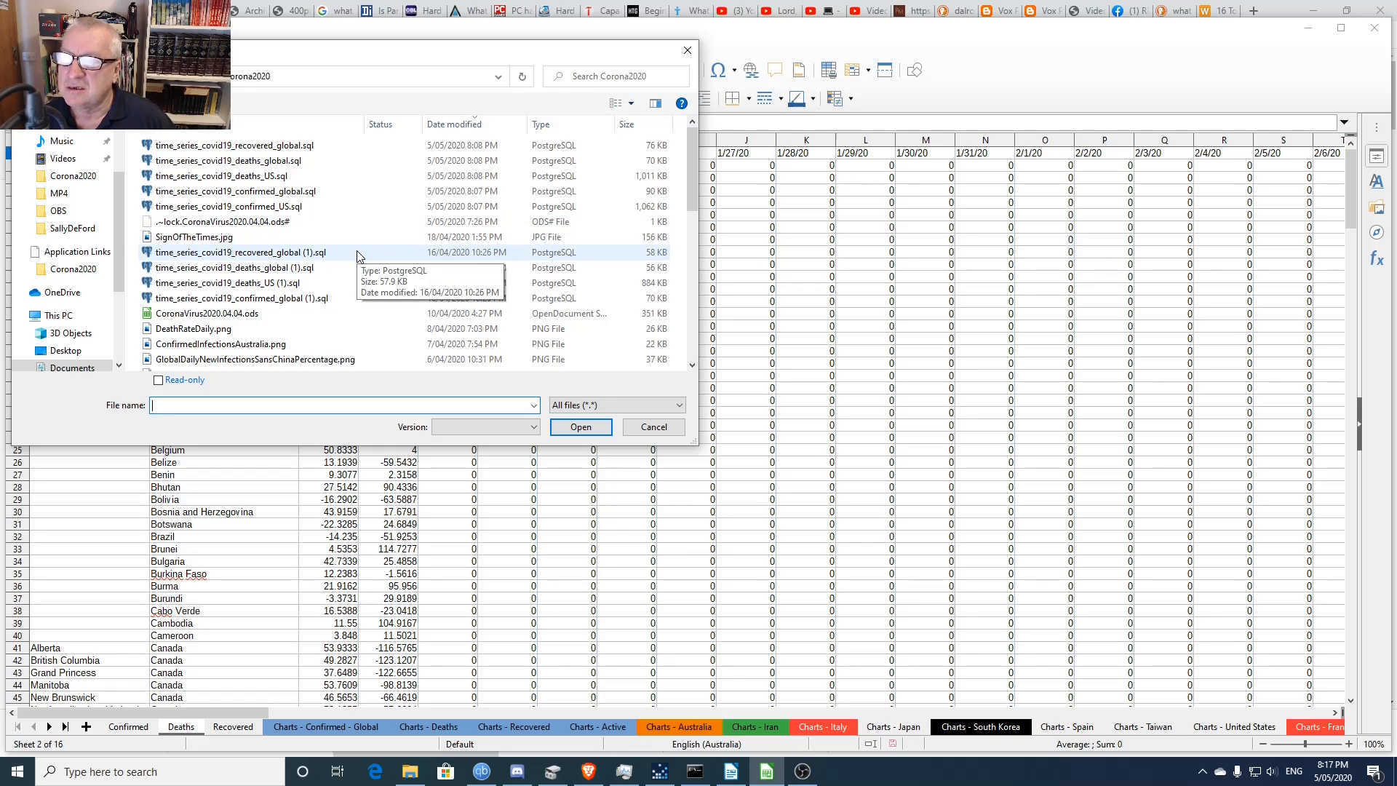
left_click(234, 192)
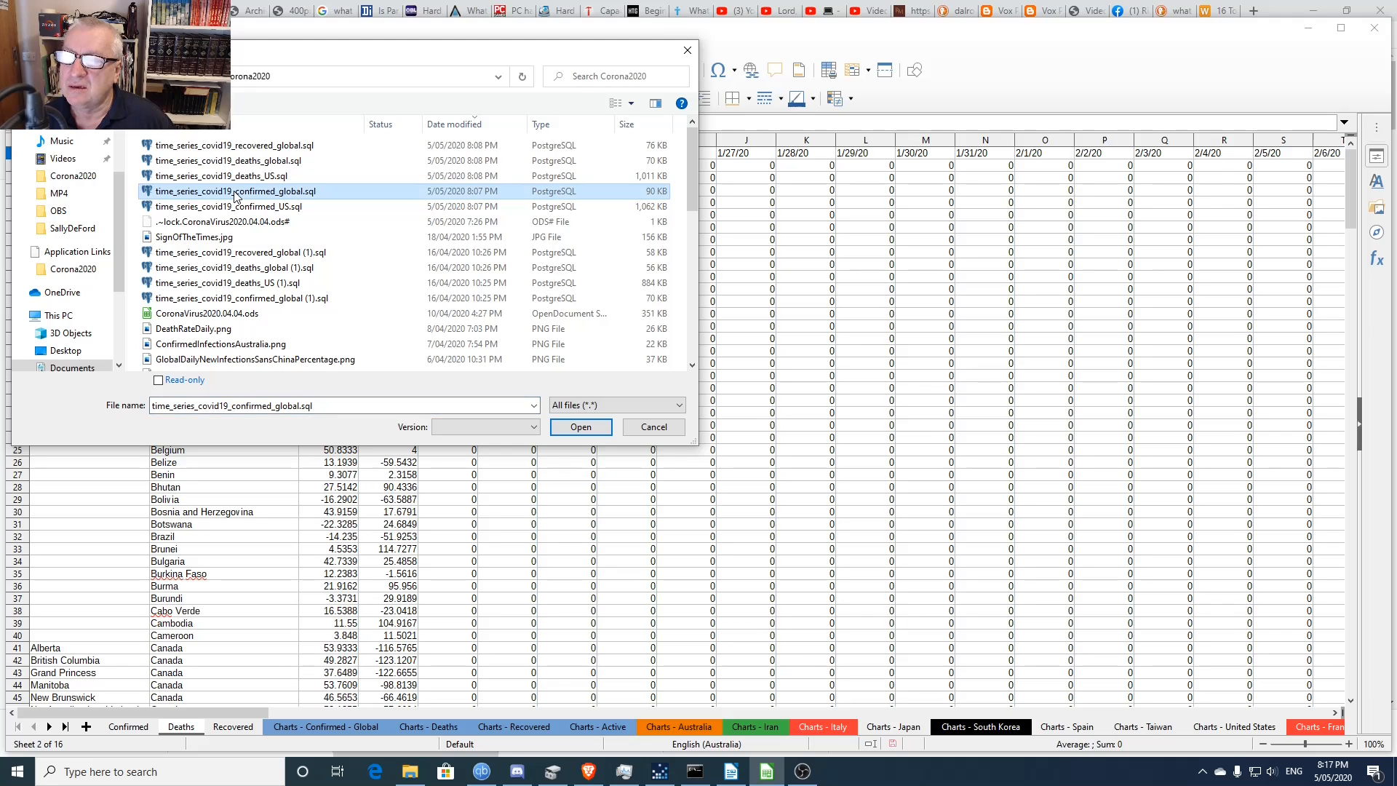
left_click(212, 165)
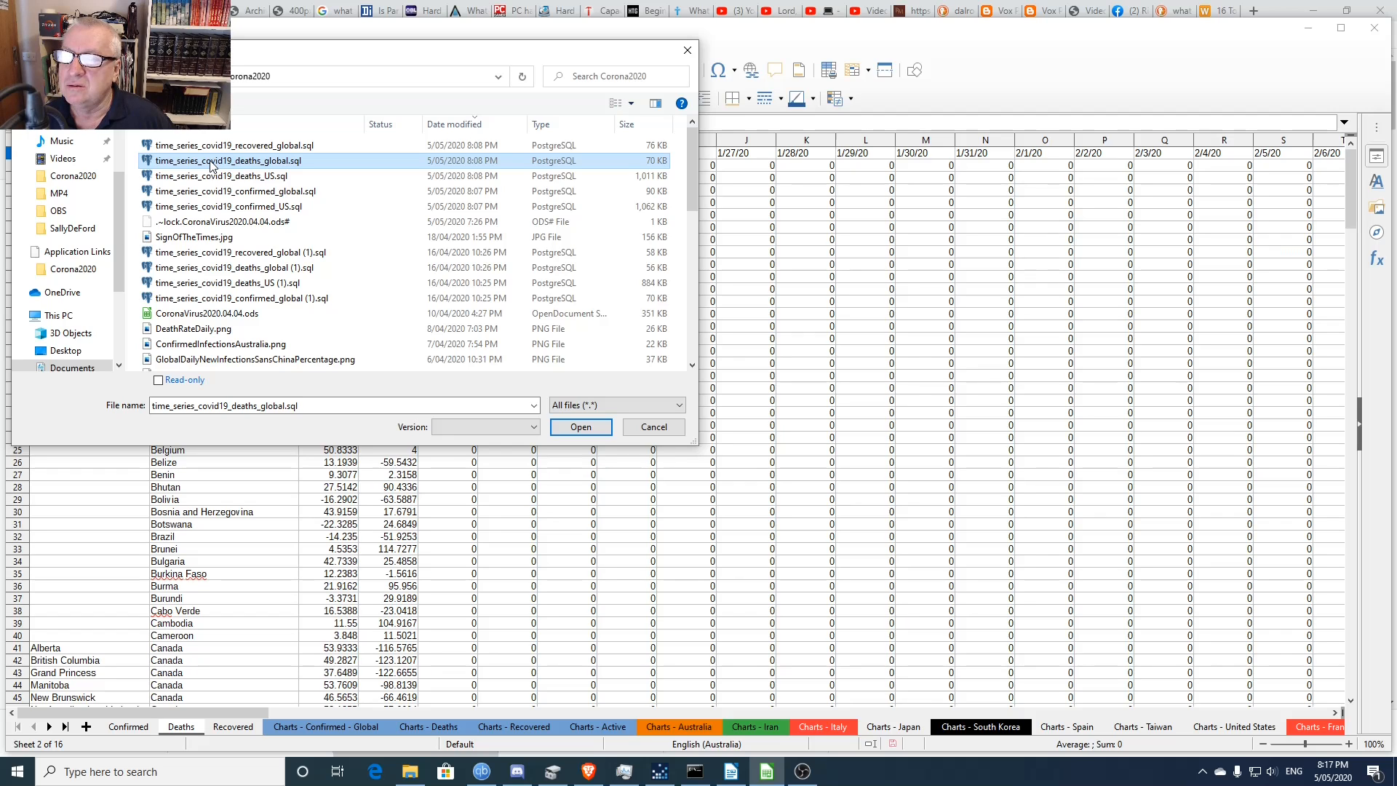
right_click(211, 166)
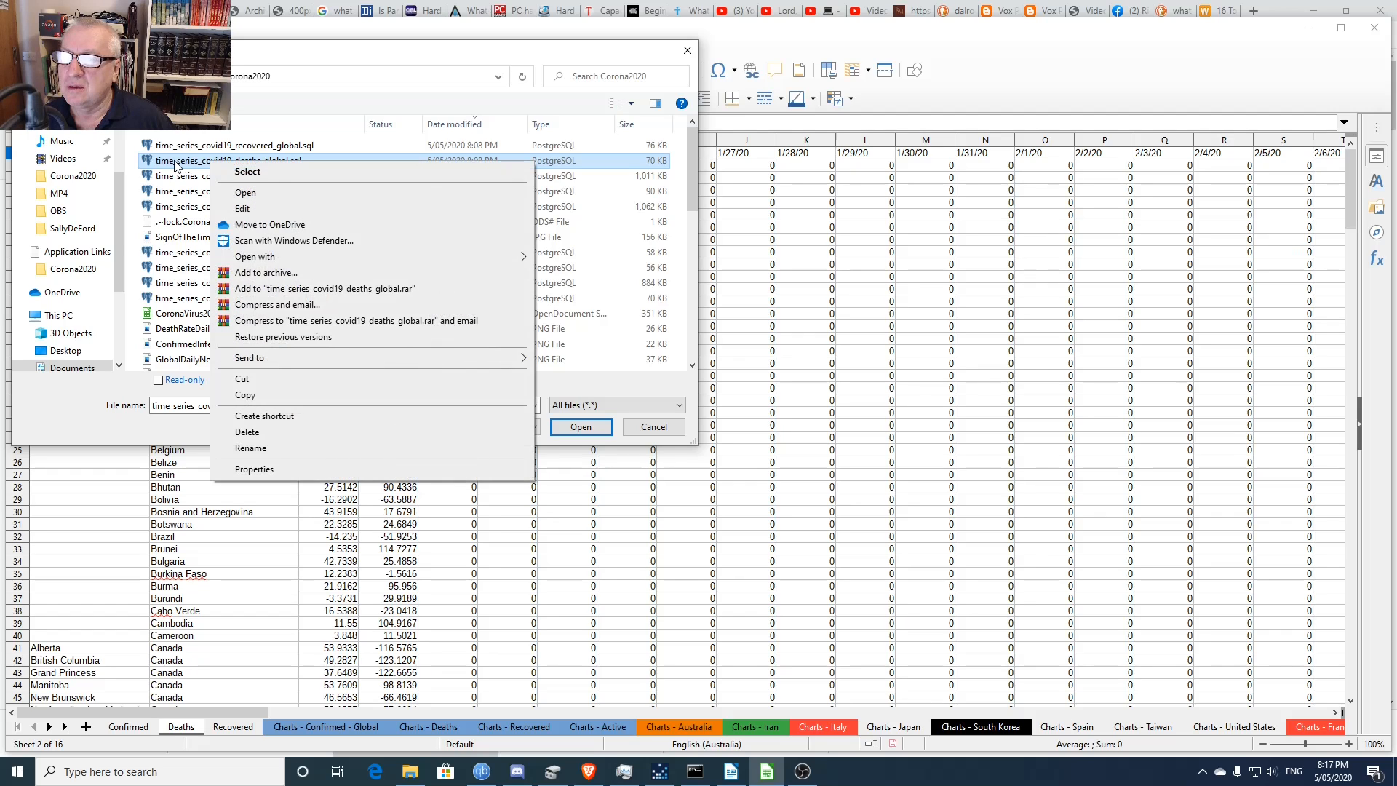
left_click(175, 165)
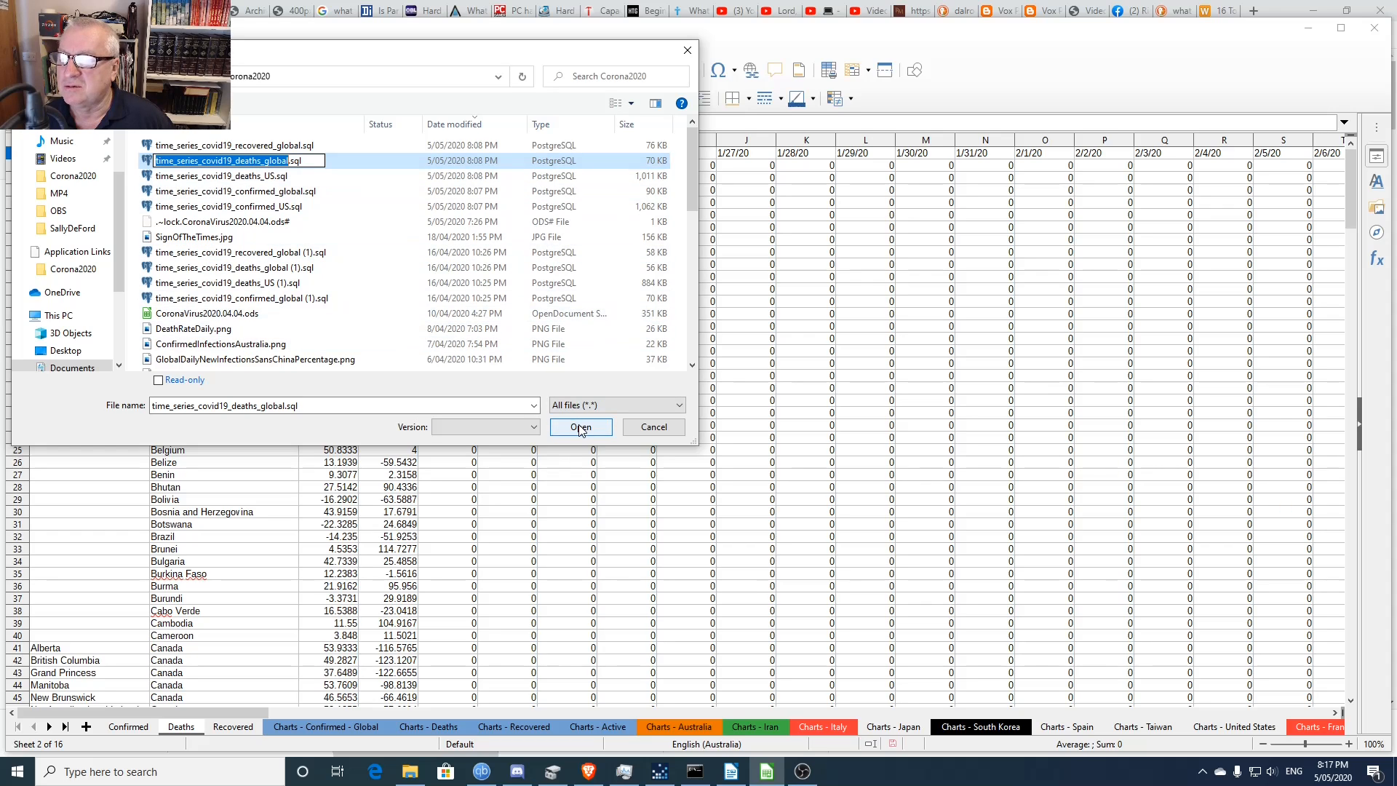
left_click(381, 164)
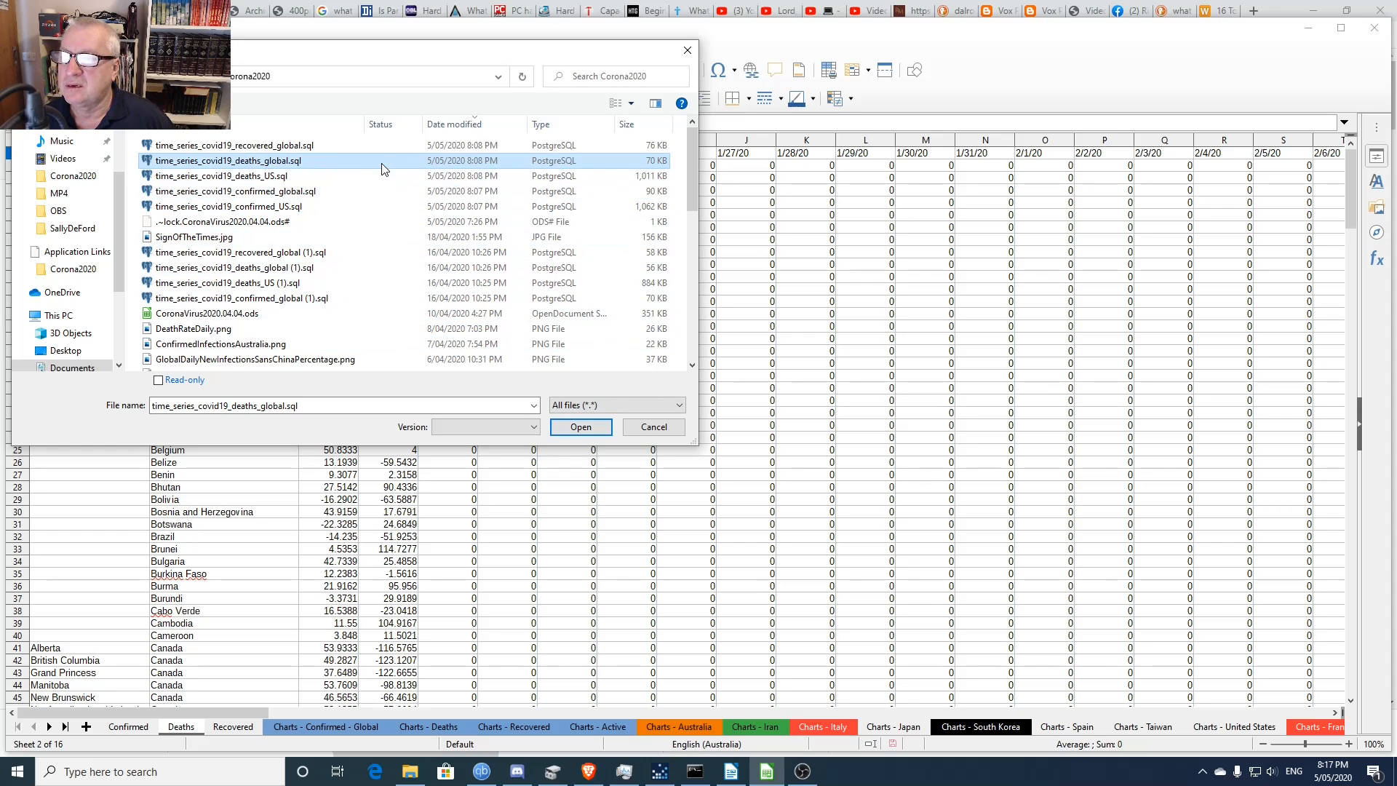
left_click(580, 427)
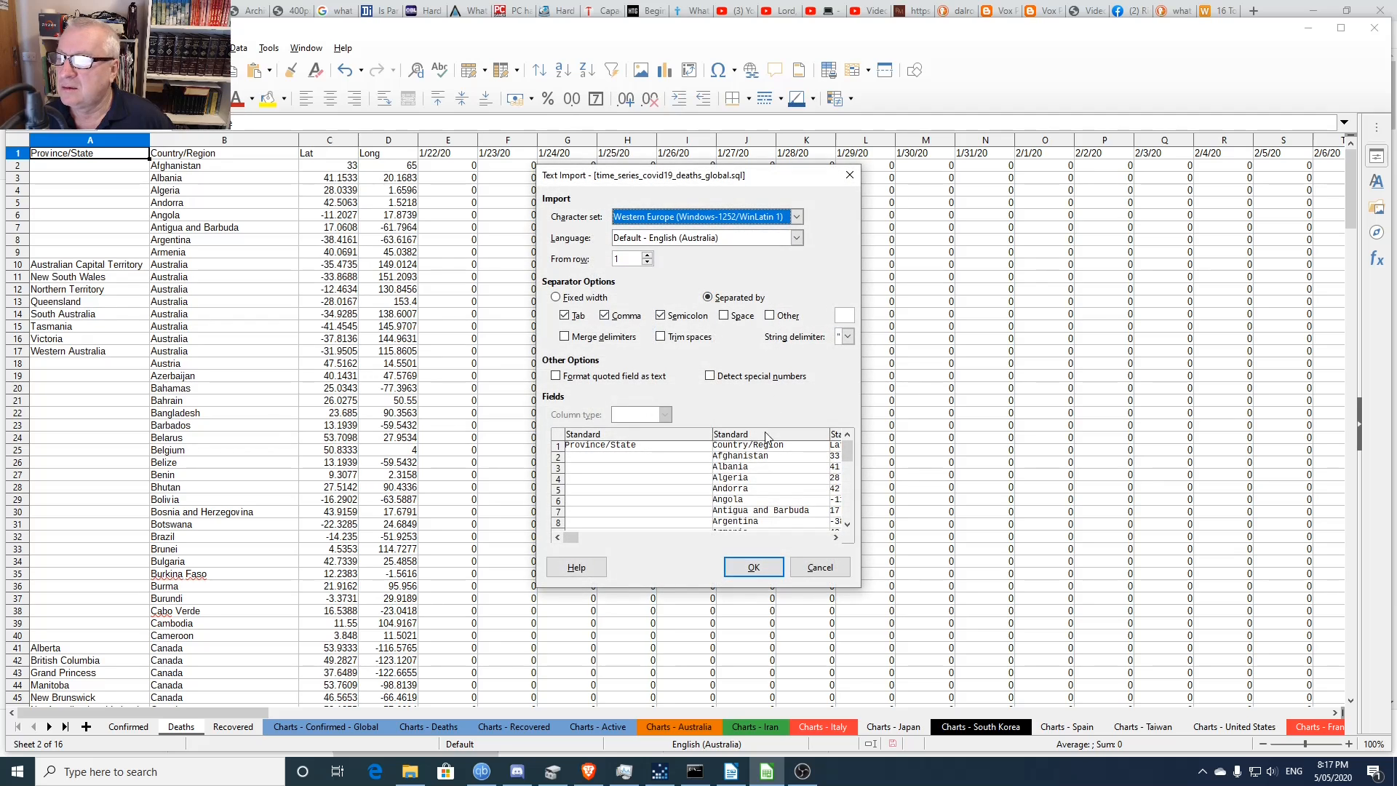
left_click(754, 566)
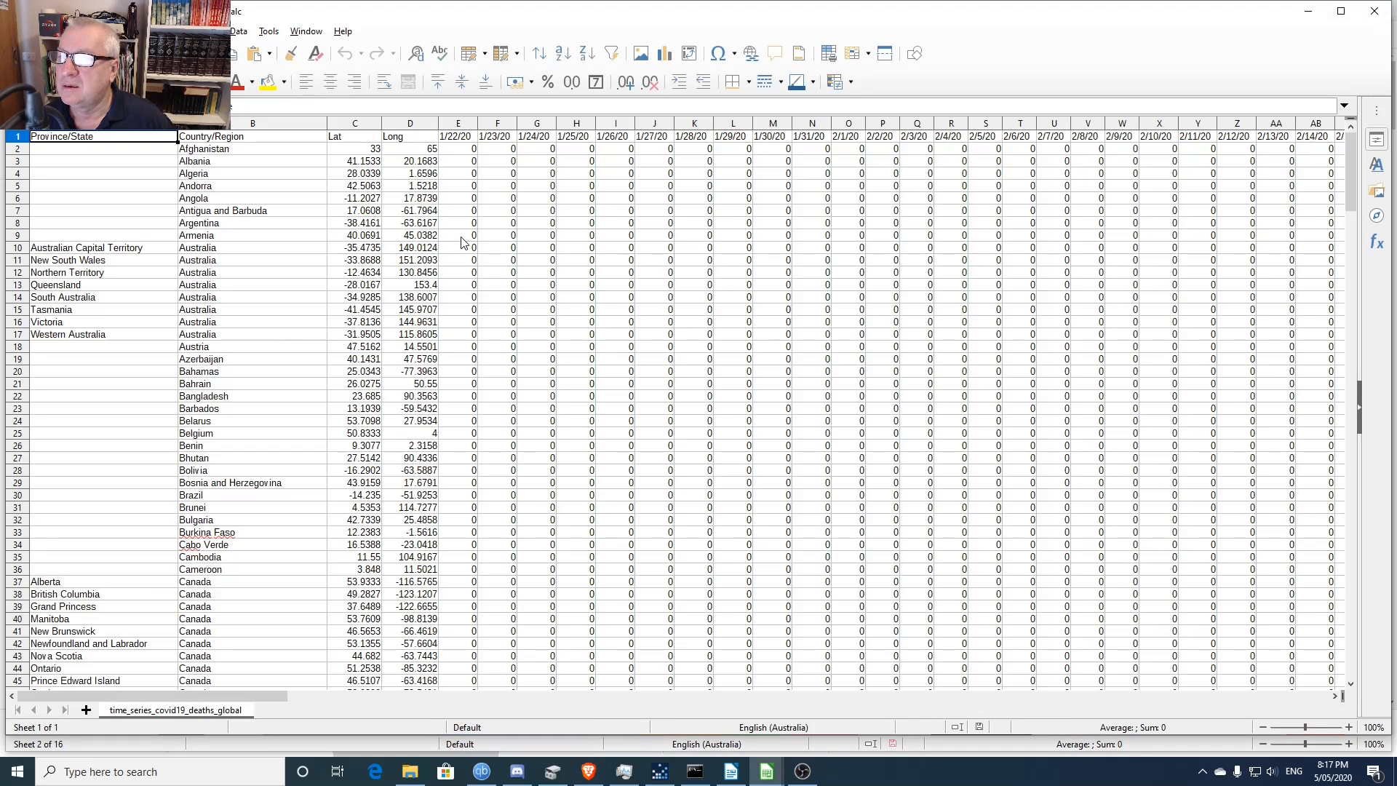
- Check which row holds the last Country/Region entry in the imported deaths file
left_click(228, 137)
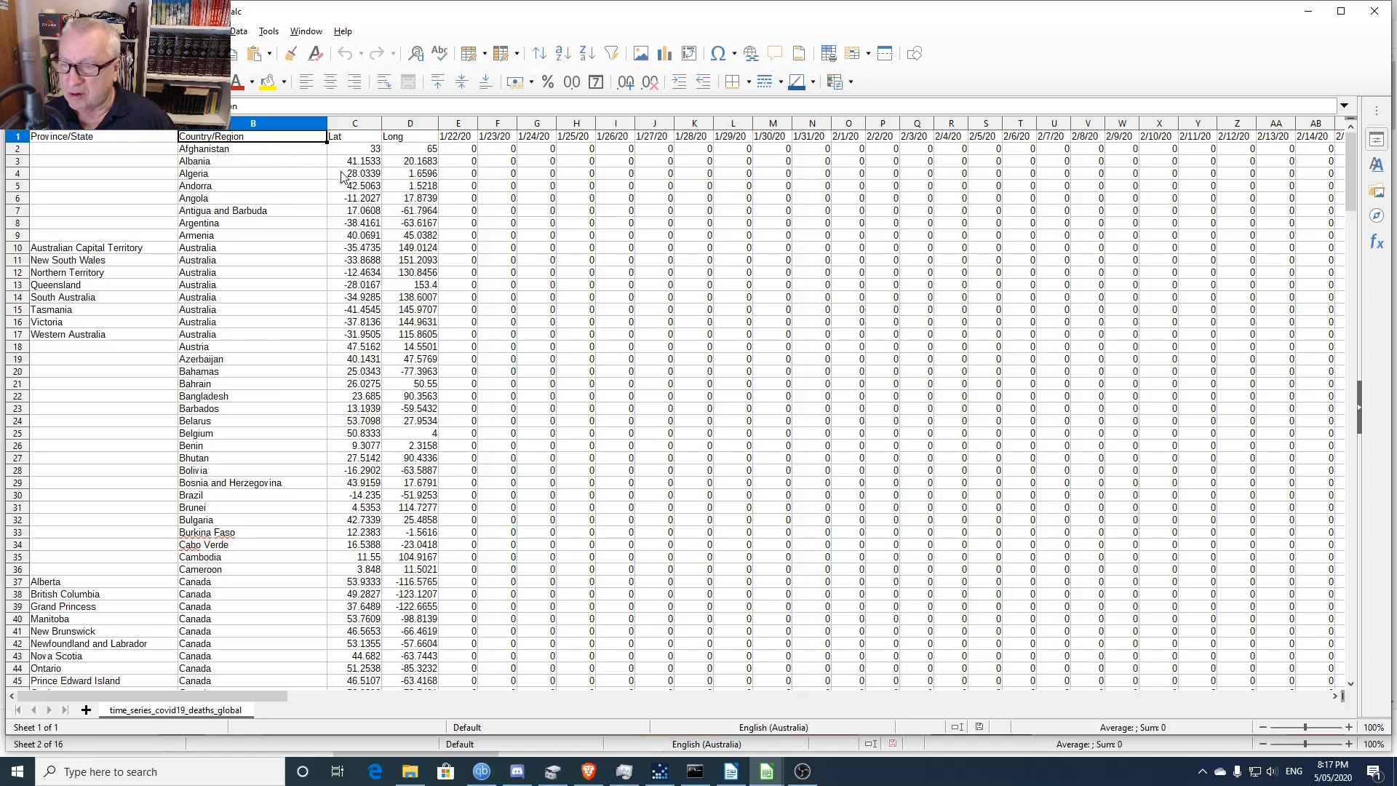
key("ctrl+Down")
key("ctrl+Down")
key("ctrl+Up")
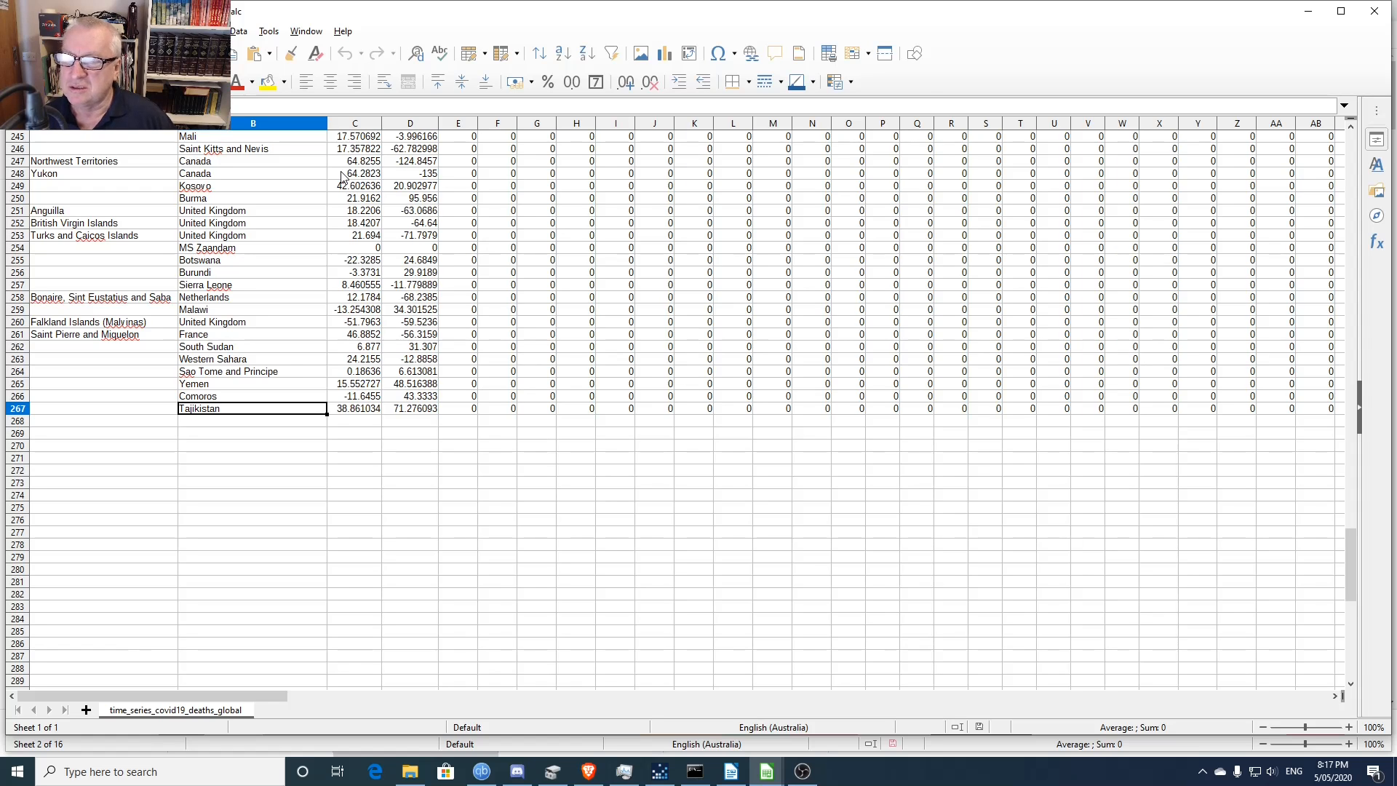
- Switch to the CoronaVirus2020.04.04.ods workbook and insert three blank rows above the final Zimbabwe row on the Deaths sheet
key("alt+Tab")
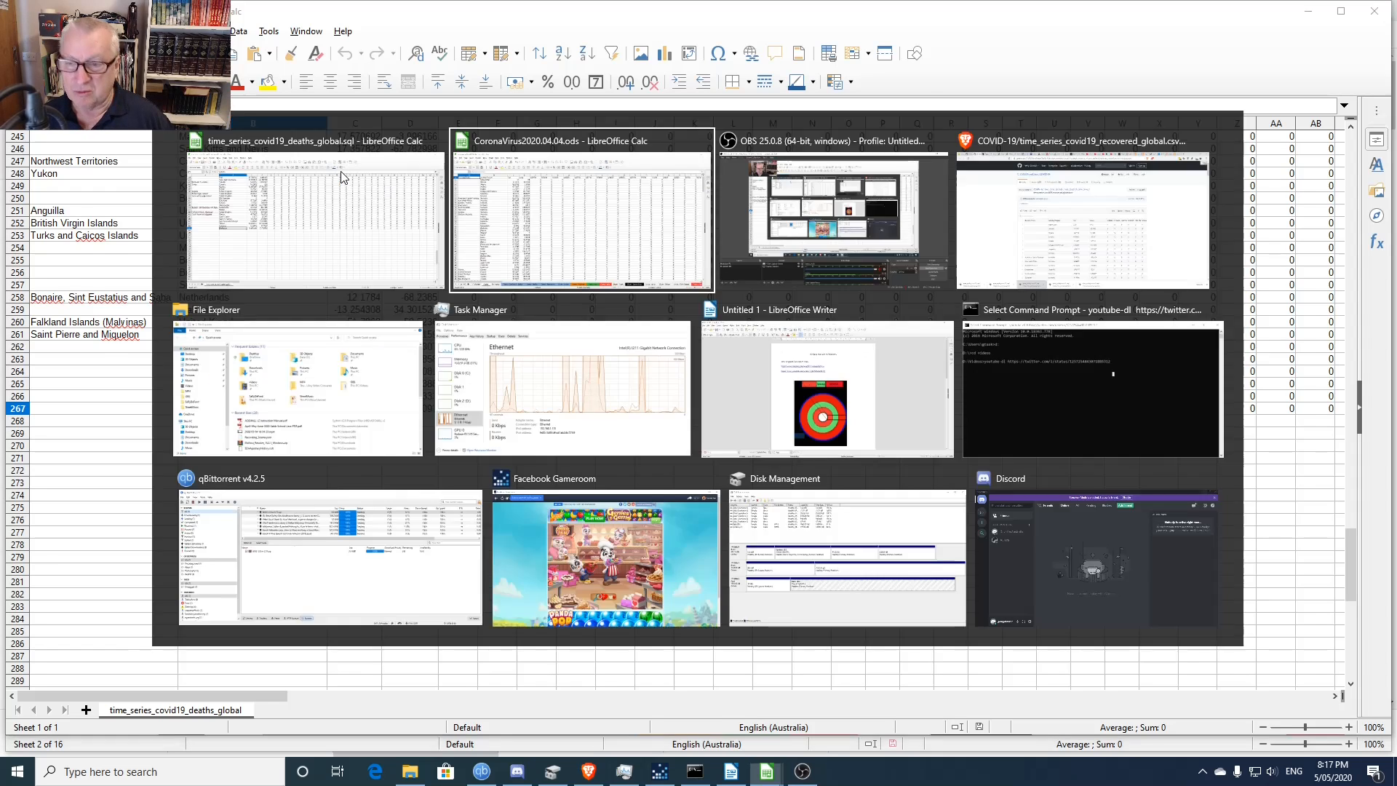
left_click(206, 228)
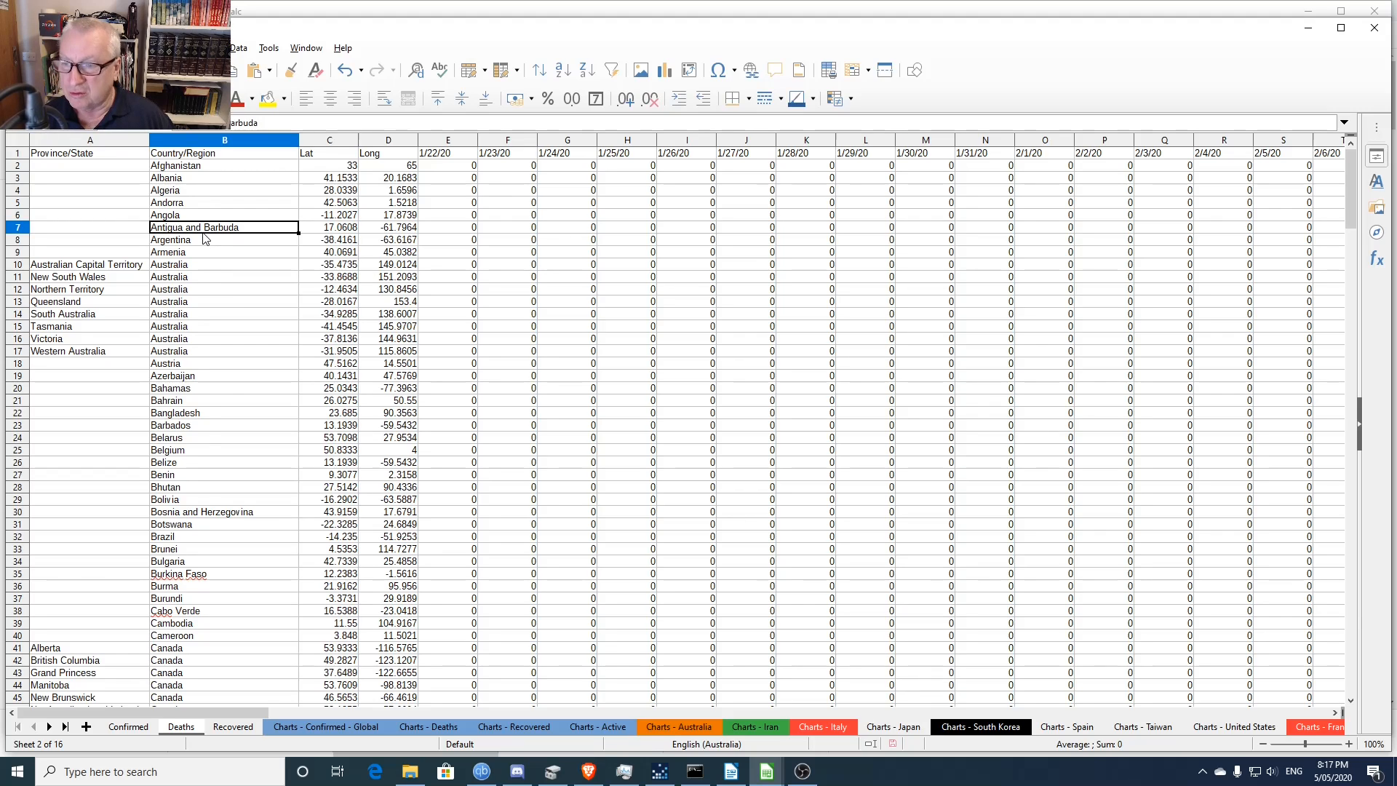
key("ctrl+Down")
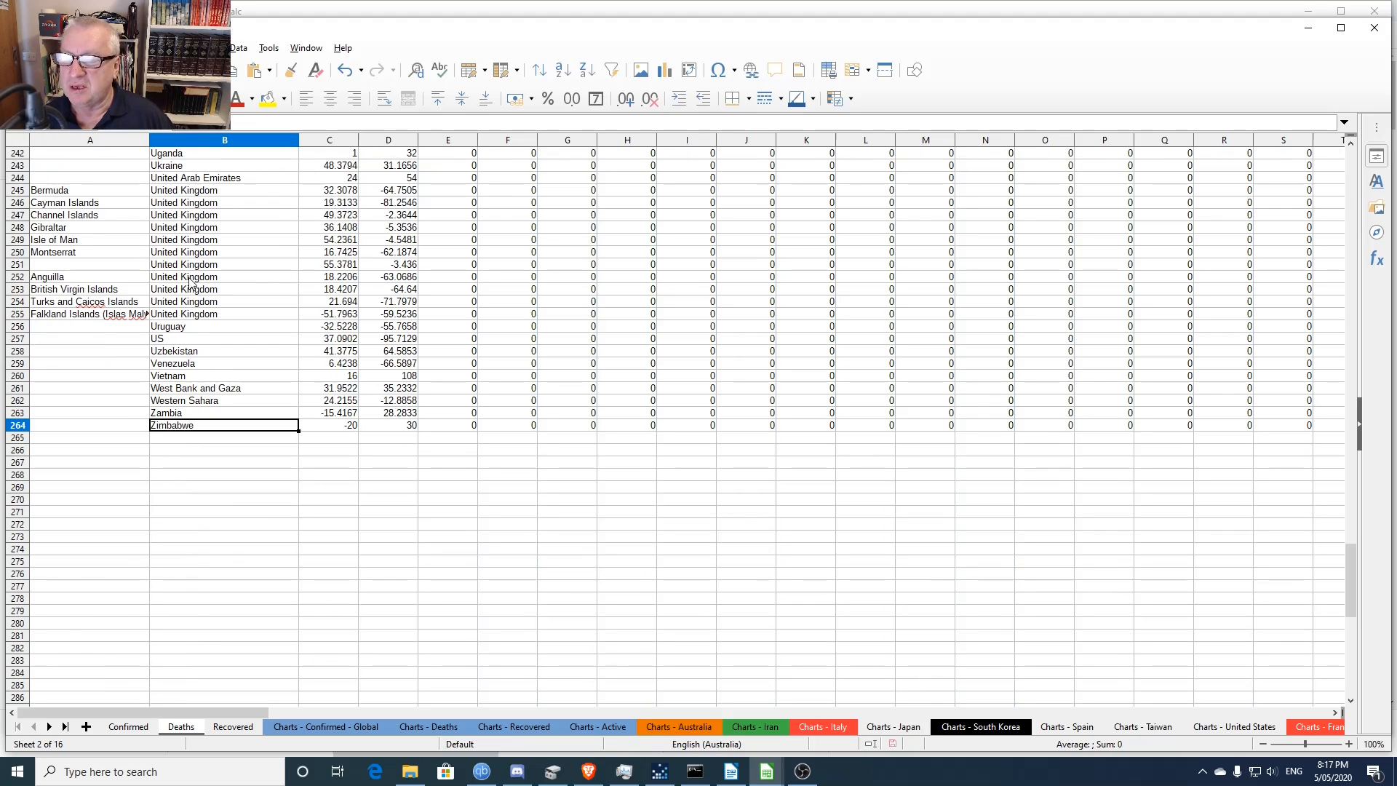
left_click_drag(16, 429, 16, 445)
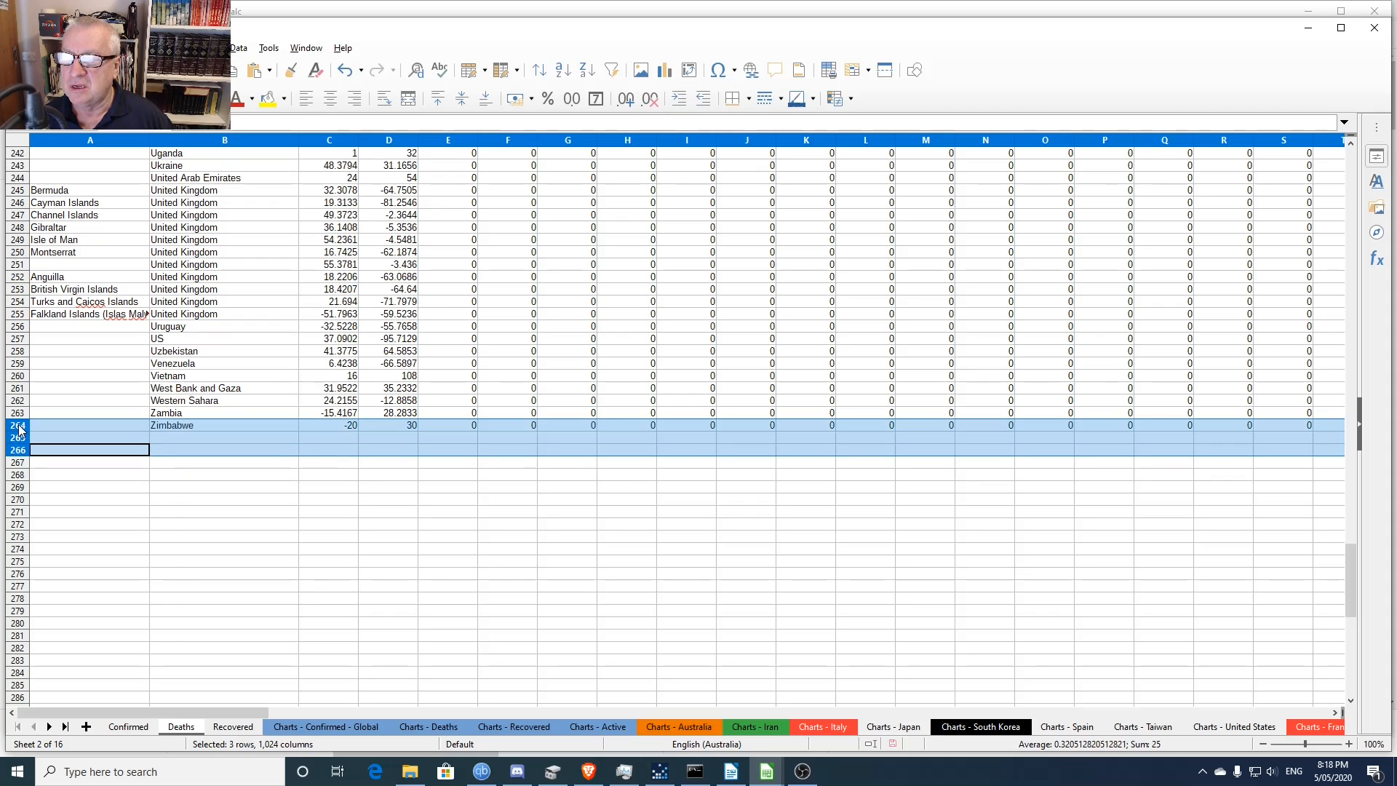
right_click(19, 426)
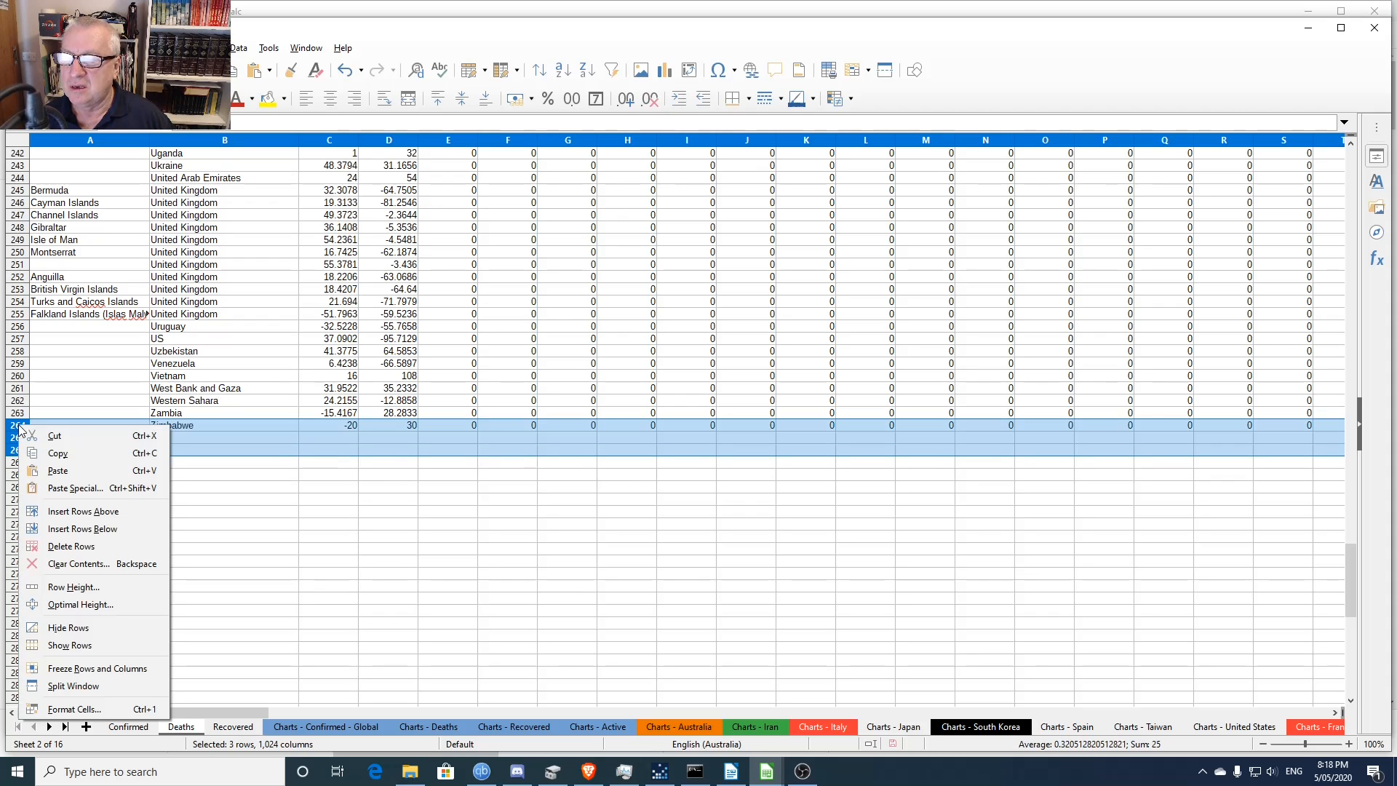
left_click(44, 512)
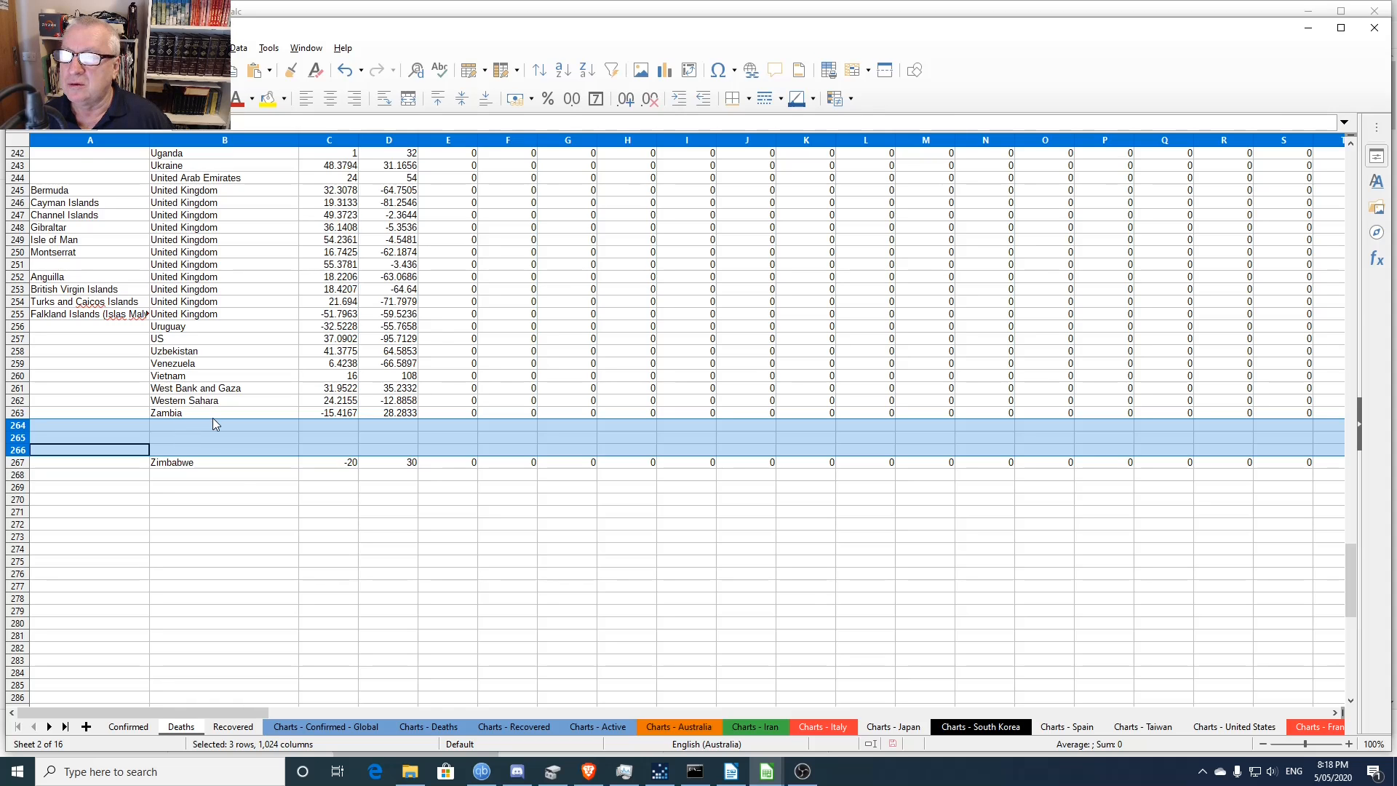
- Copy the entire table from the imported deaths file and paste it from cell A1 of the Deaths sheet, overwriting the existing data
left_click(109, 438)
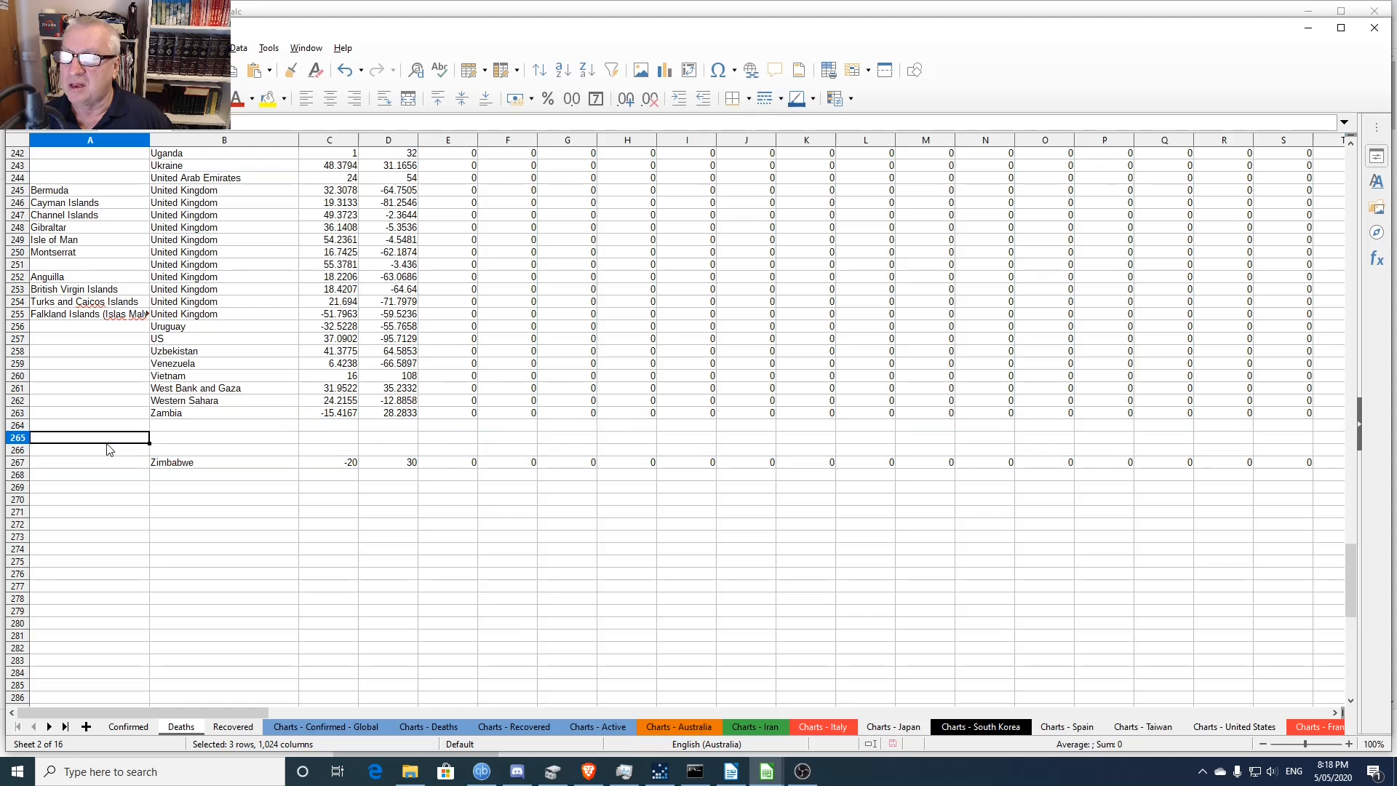
key("ctrl+Home")
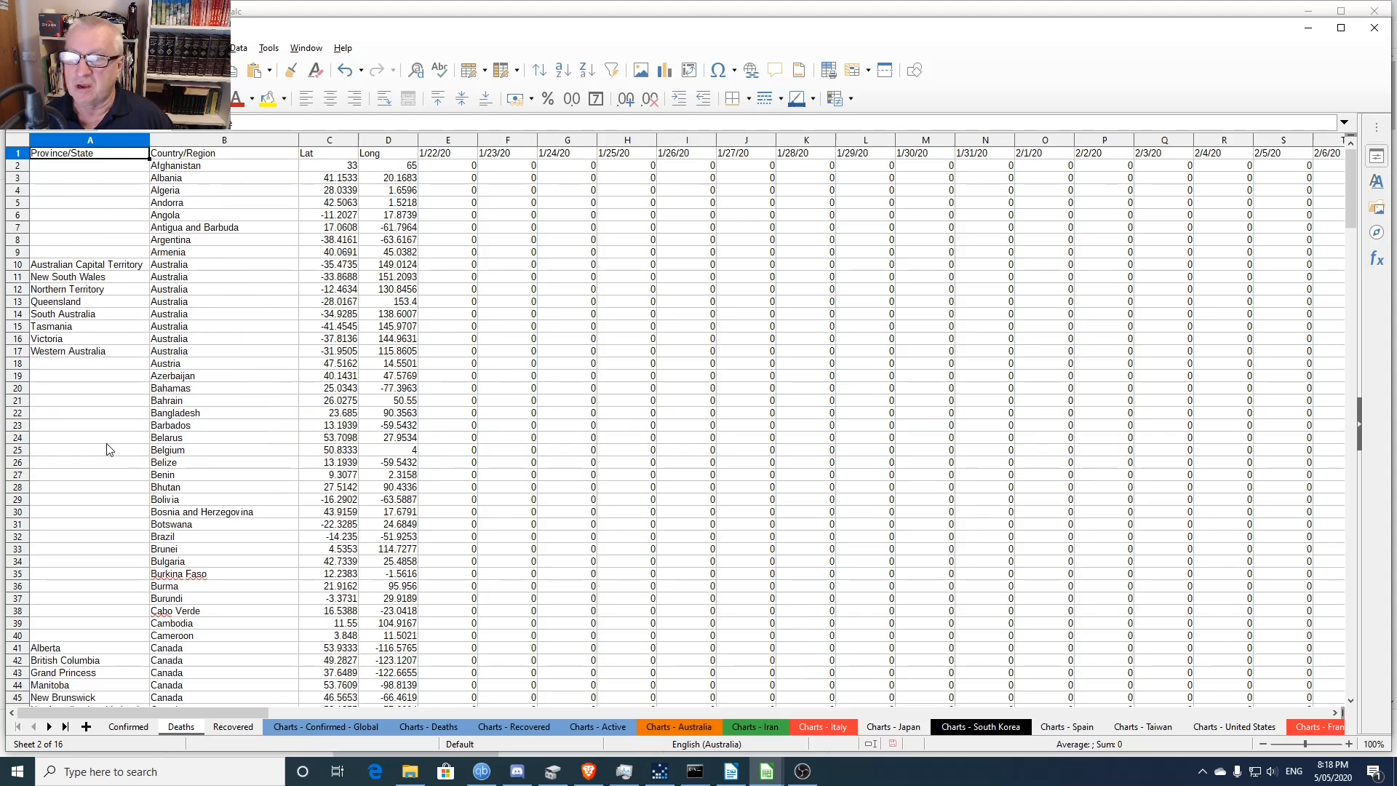
key("alt+Tab")
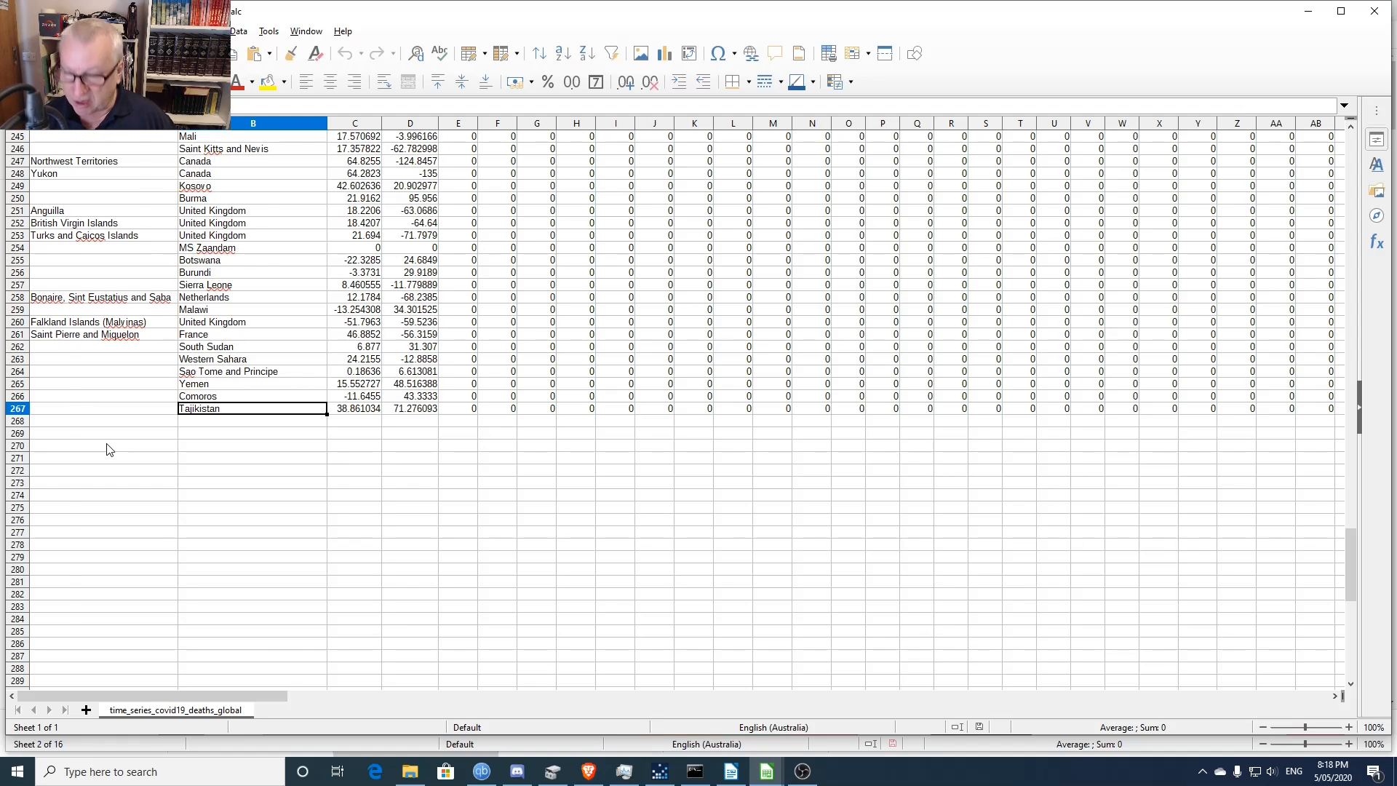
key("ctrl+Right")
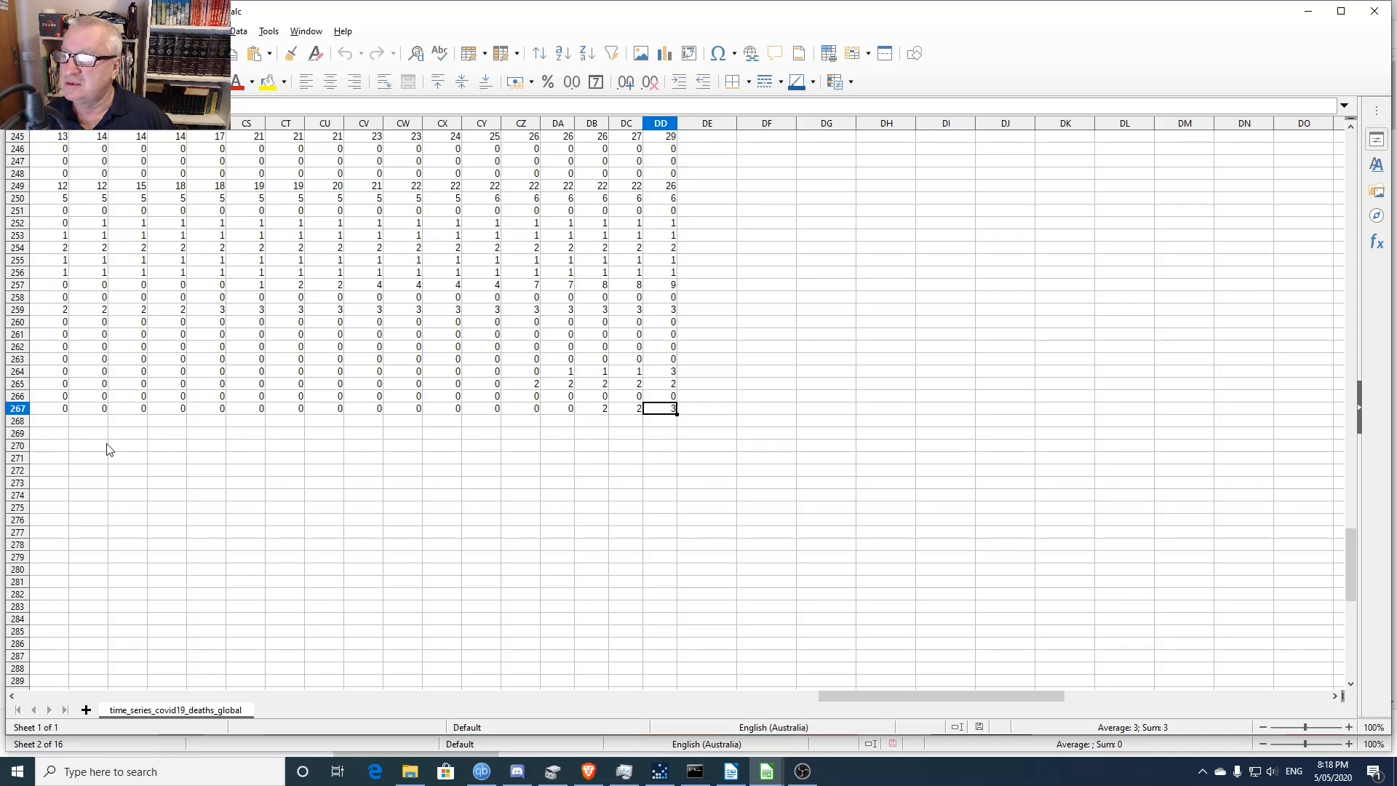
key("ctrl+shift+Home")
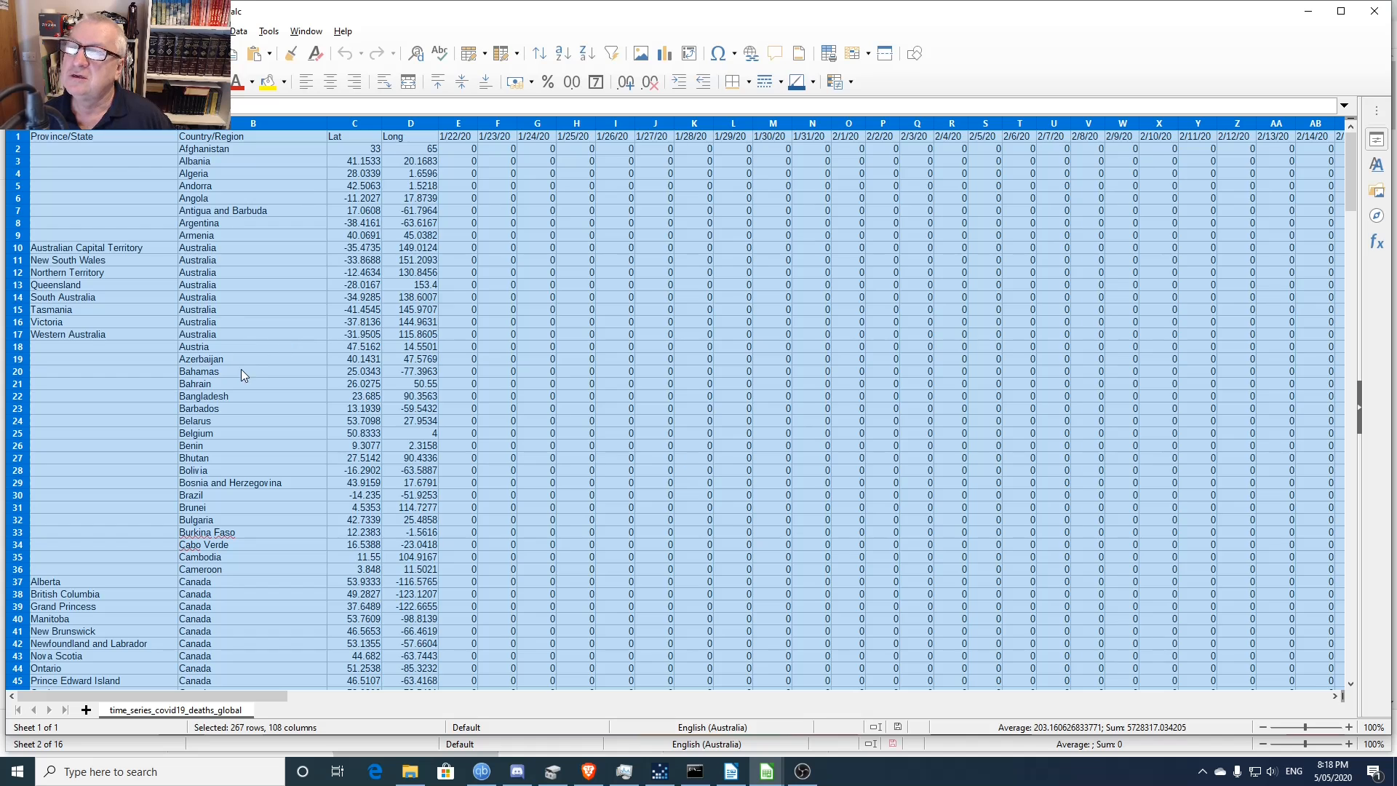
key("alt+Tab")
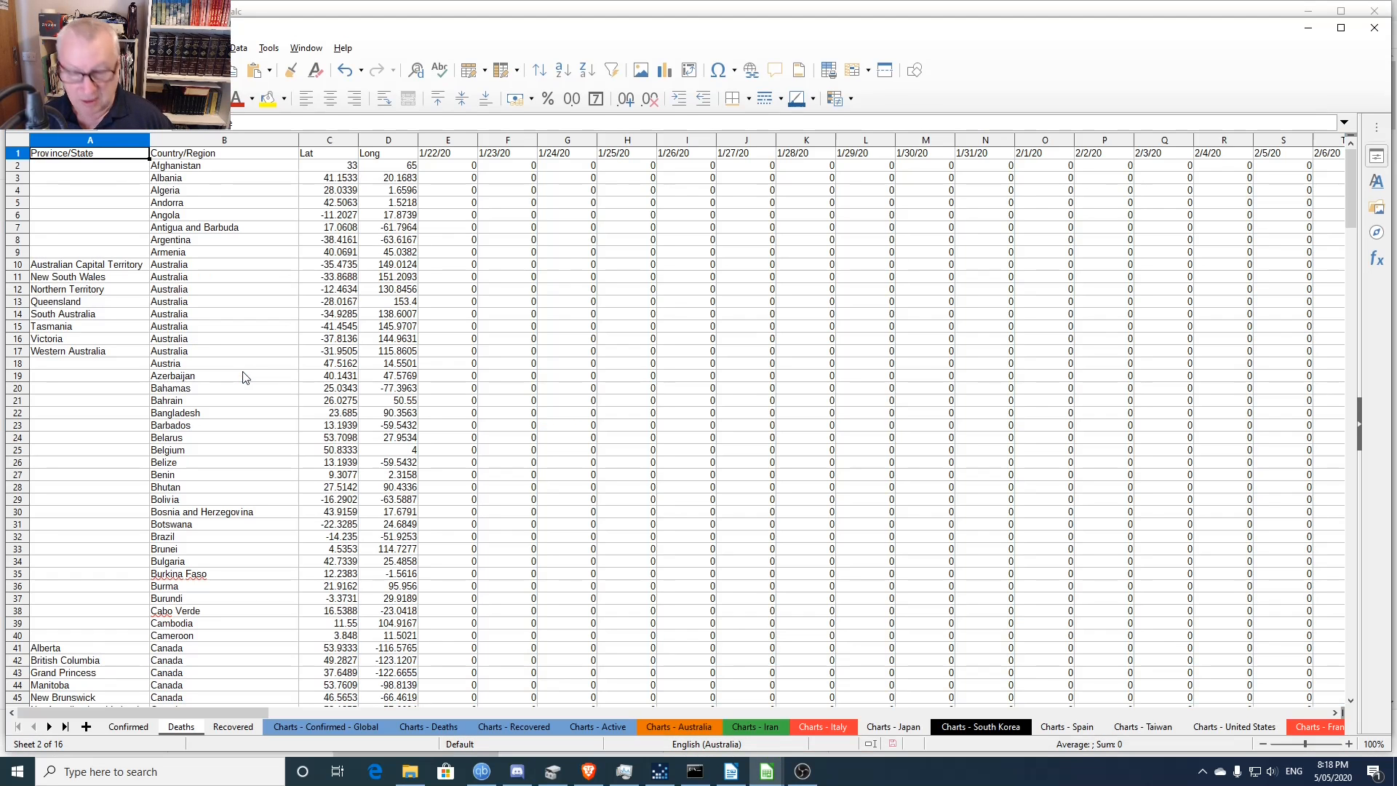
key("ctrl+v")
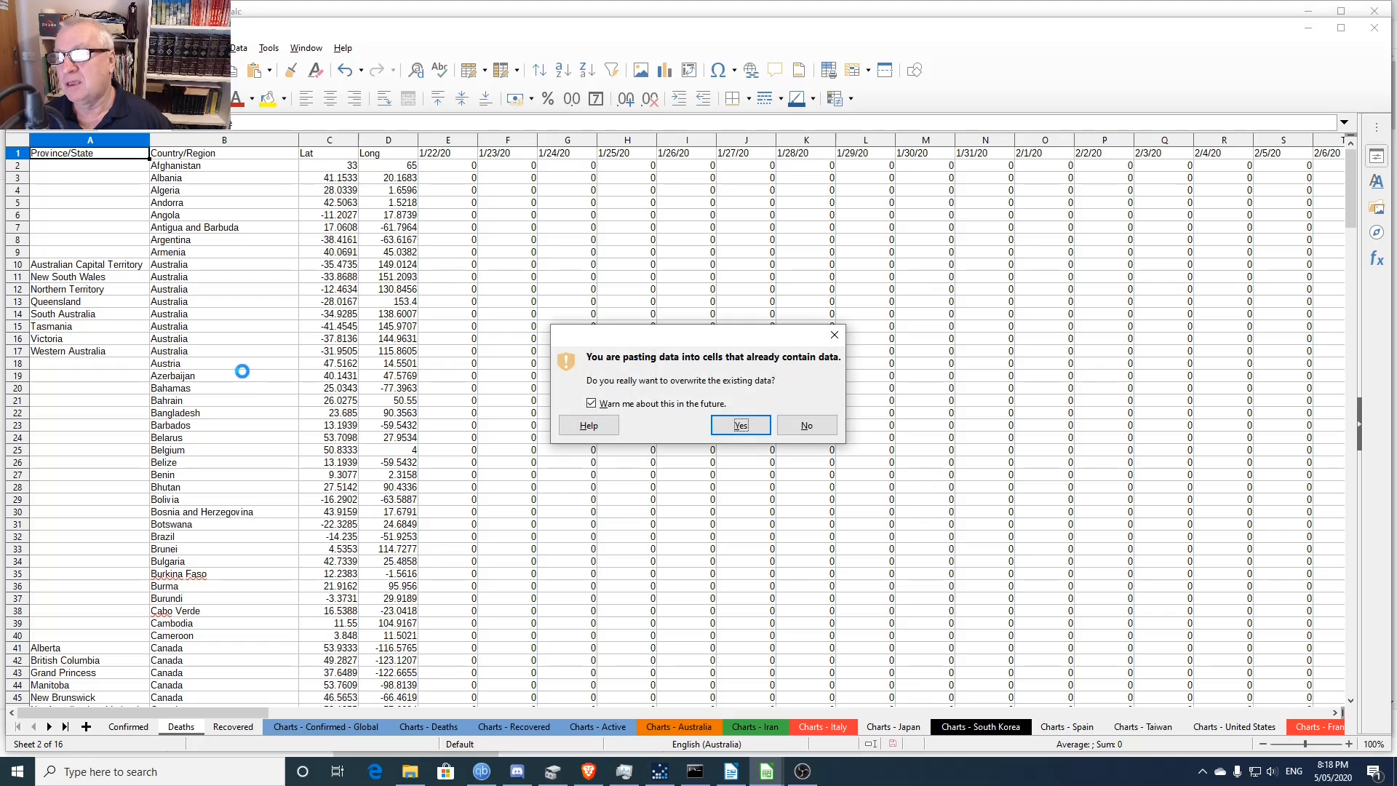
left_click(742, 431)
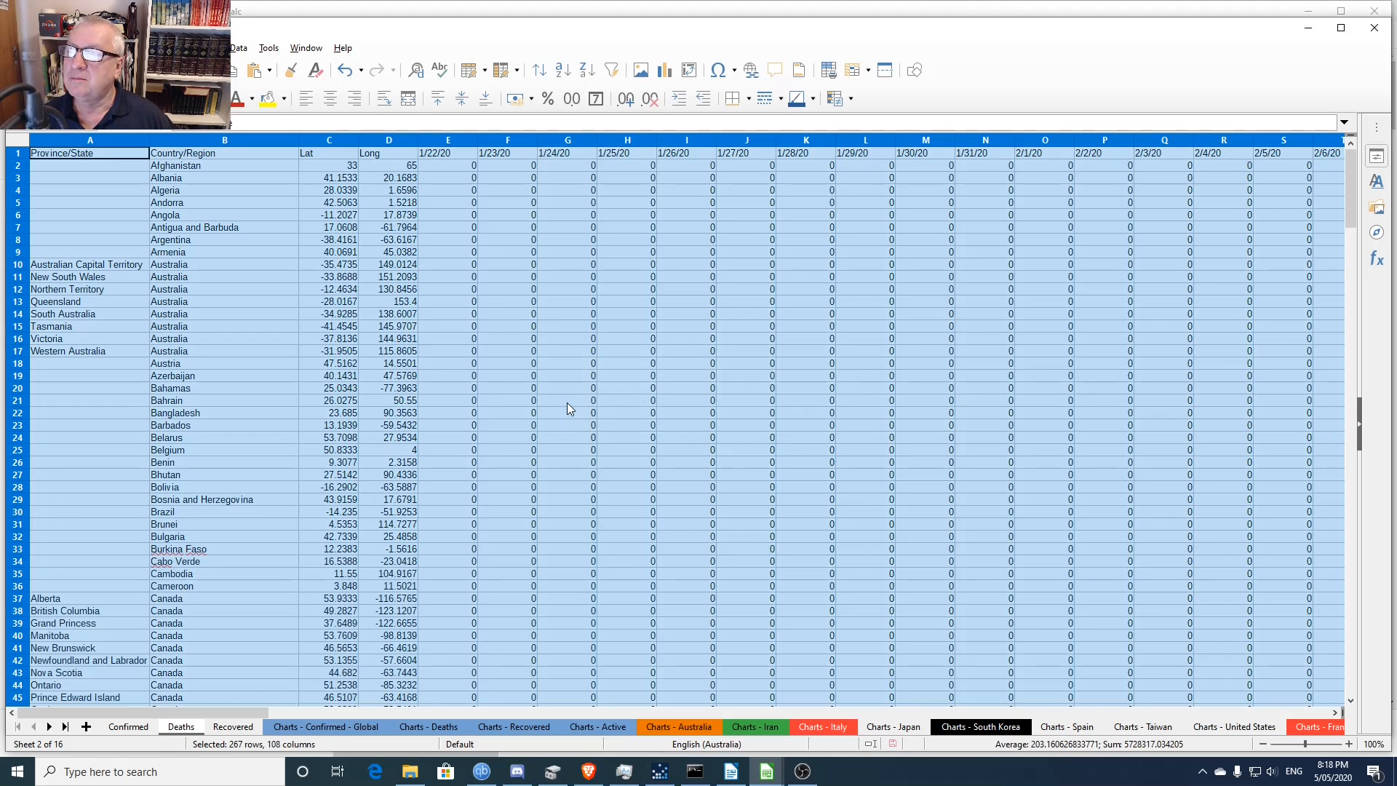
- Sort the pasted Deaths data by Country/Region in ascending order and return to cell A1
scroll(491, 463, "down", 20)
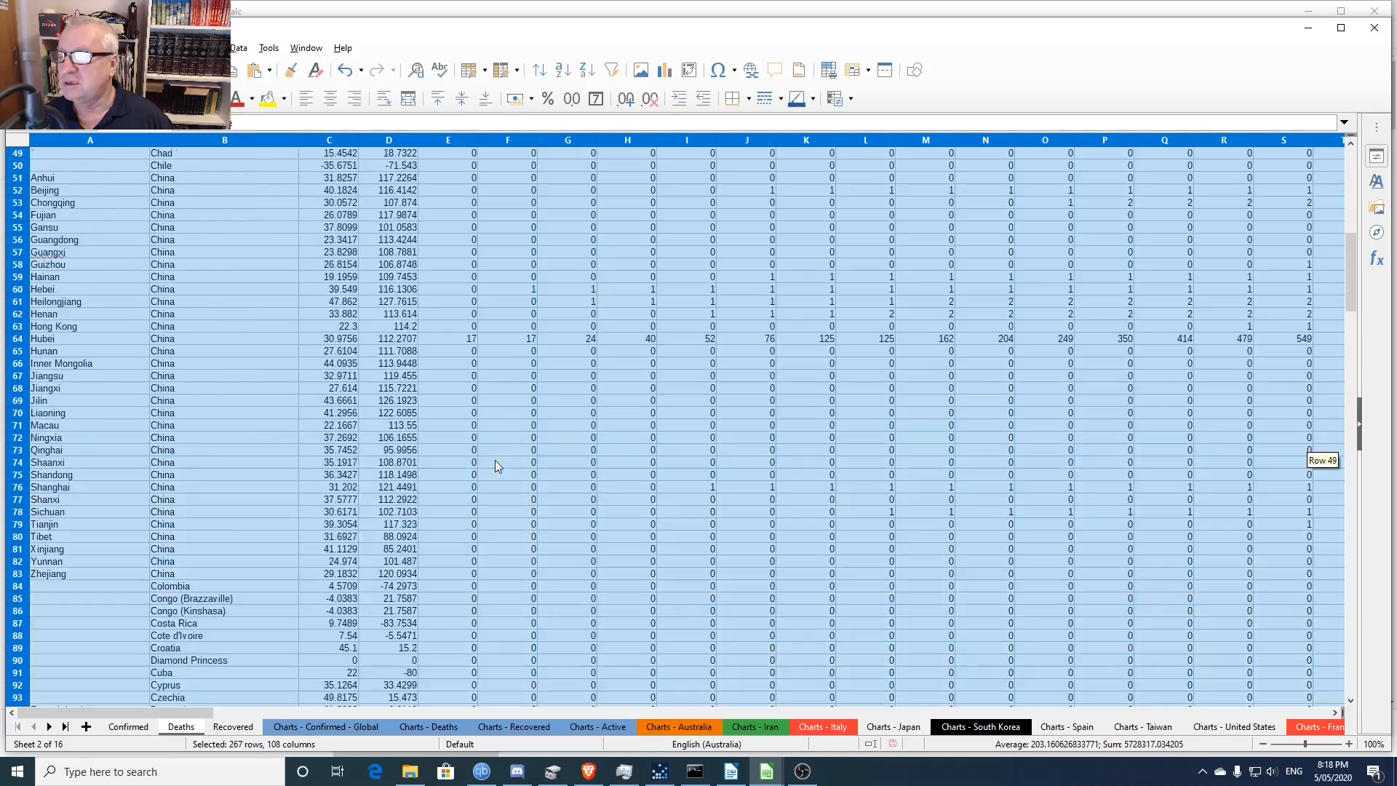
scroll(500, 443, "down", 20)
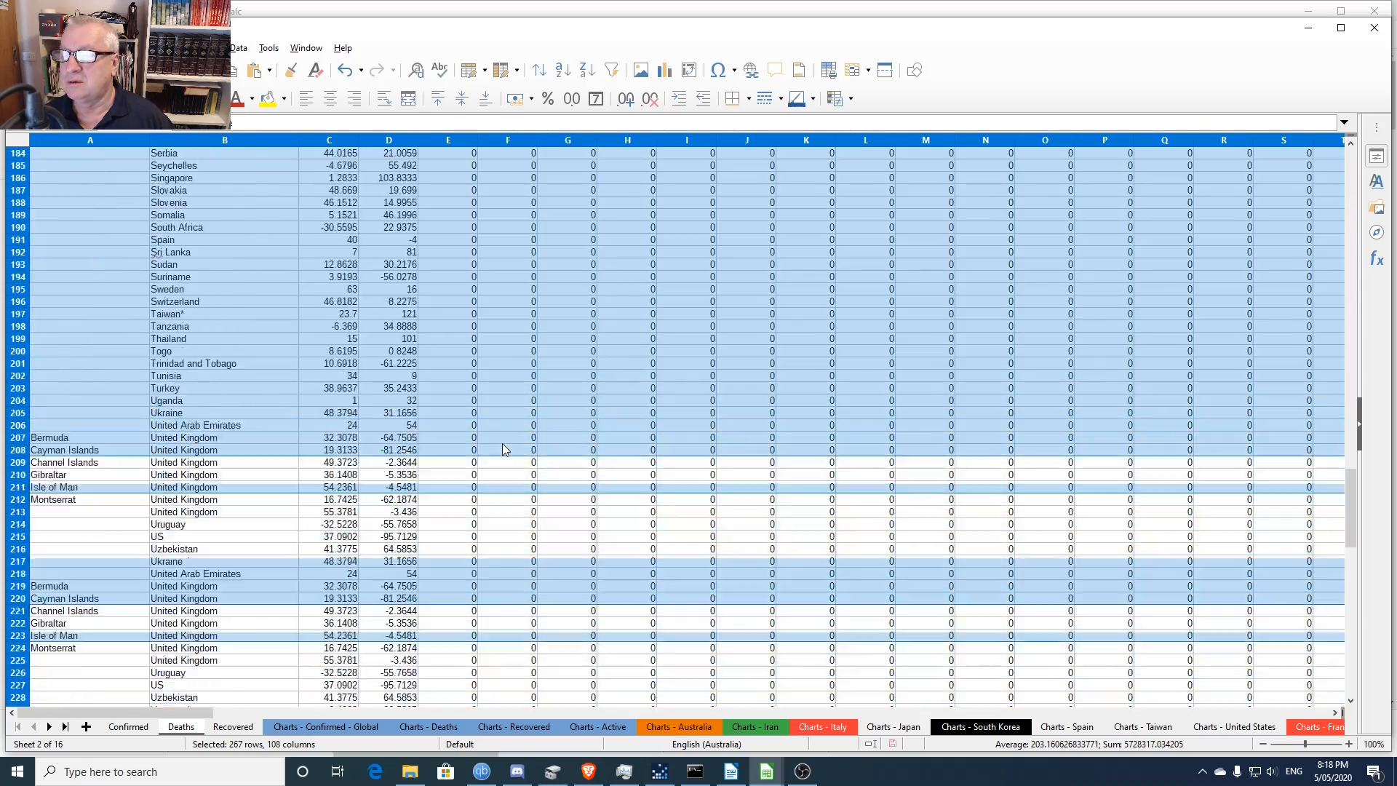
scroll(508, 449, "down", 15)
scroll(523, 433, "up", 8)
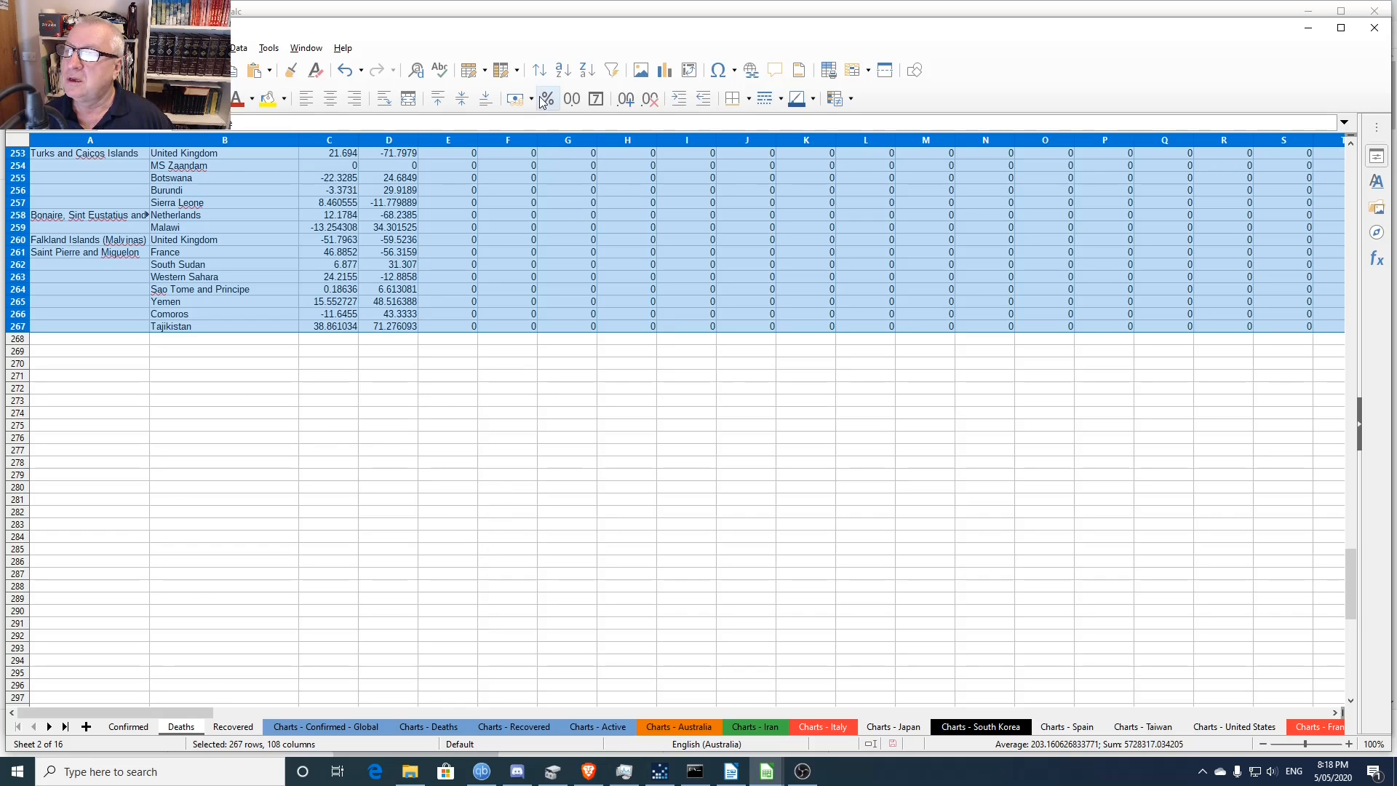
left_click(539, 70)
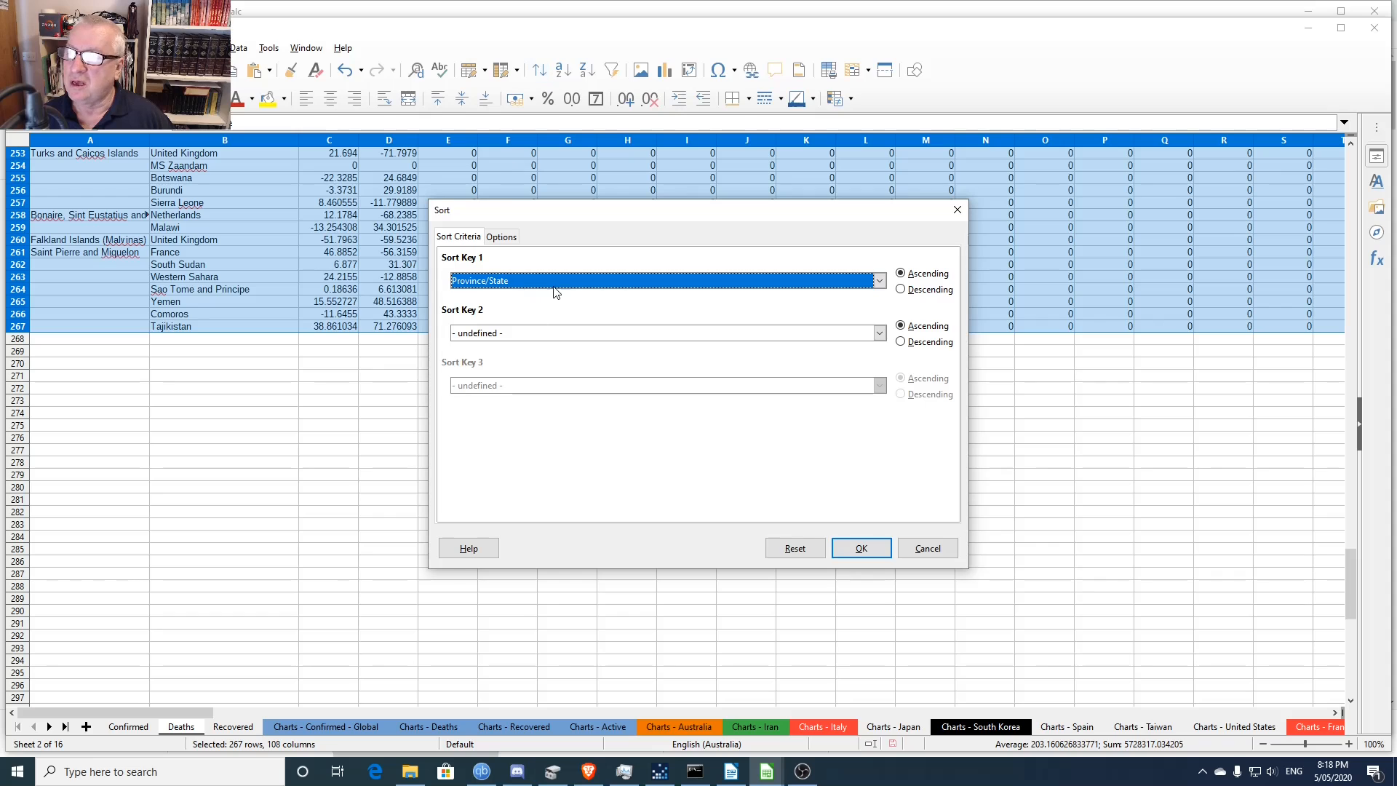
left_click(552, 282)
left_click(543, 308)
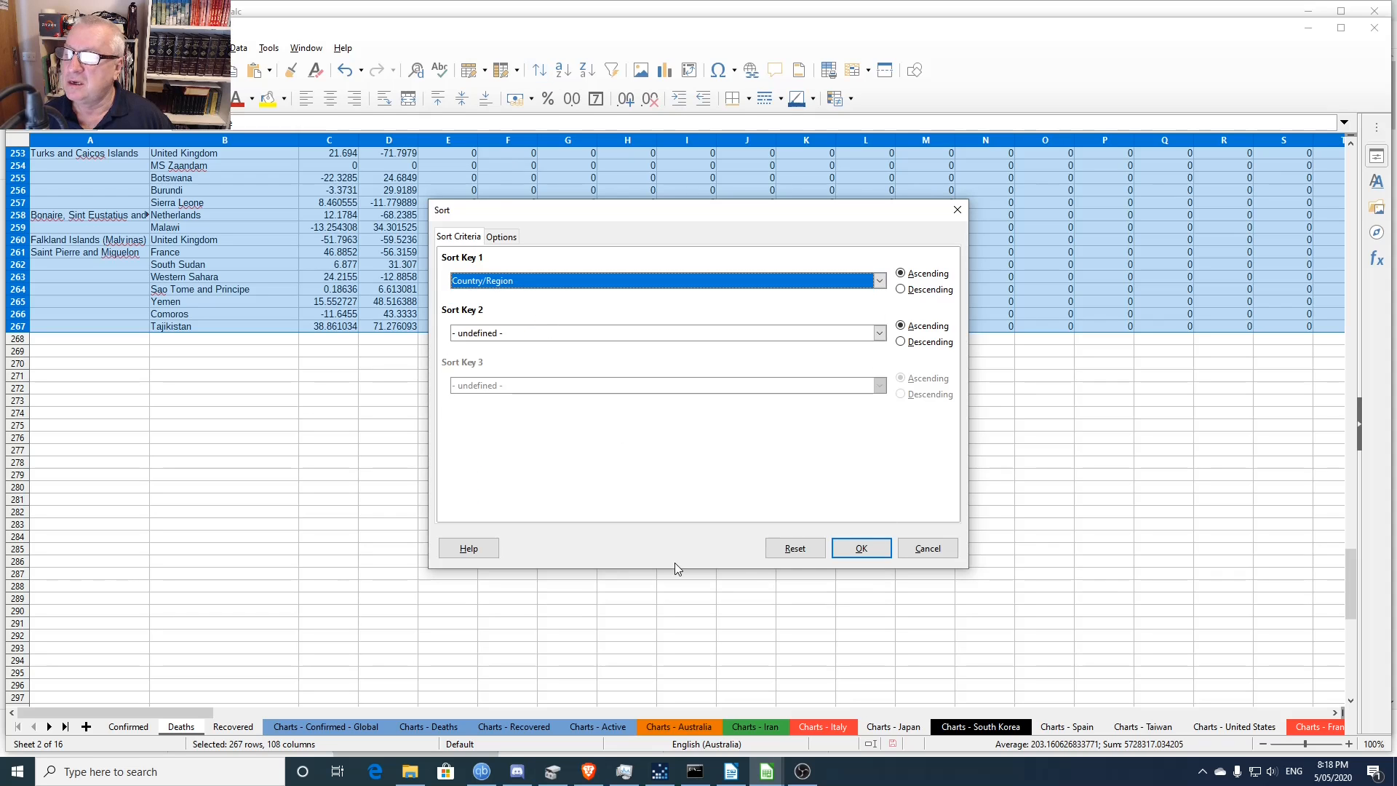
left_click(863, 550)
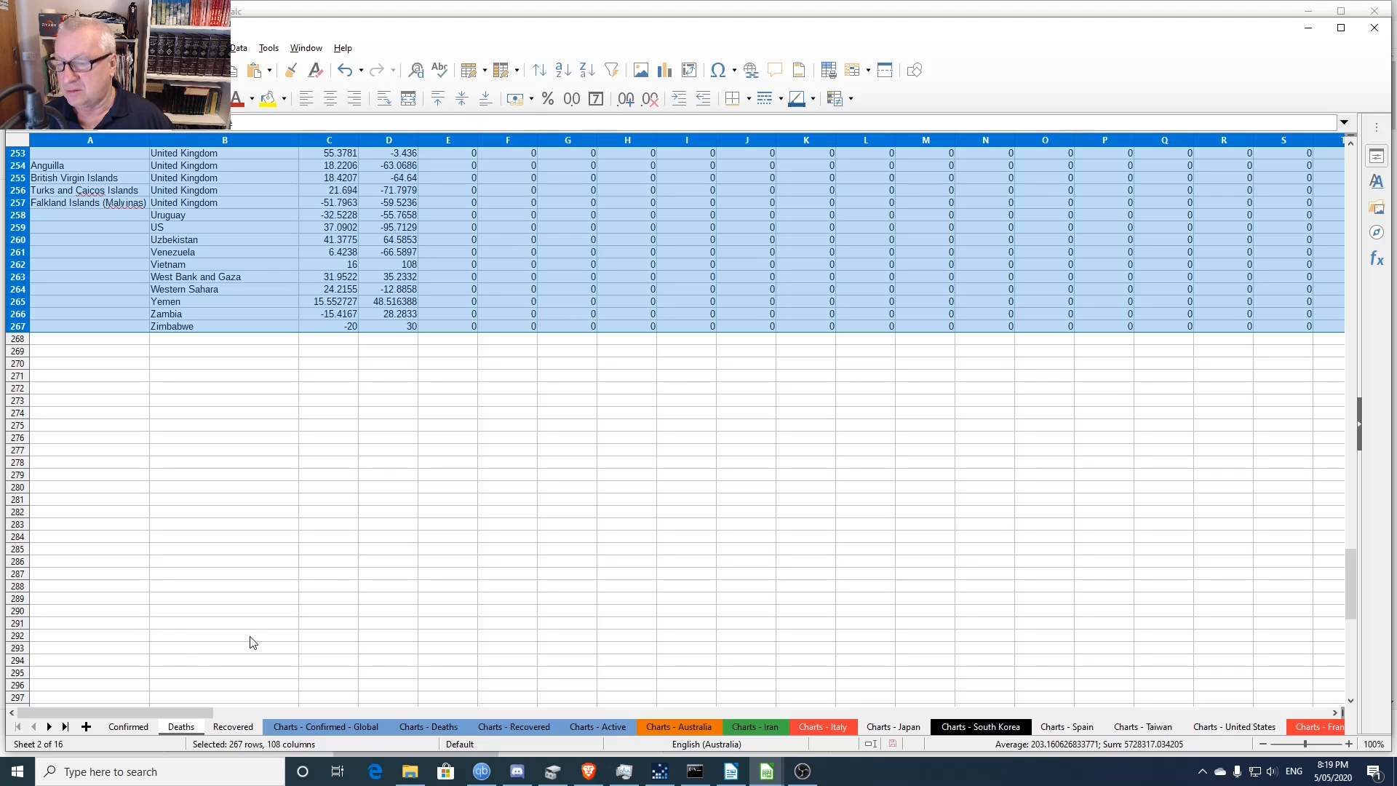
left_click(84, 331)
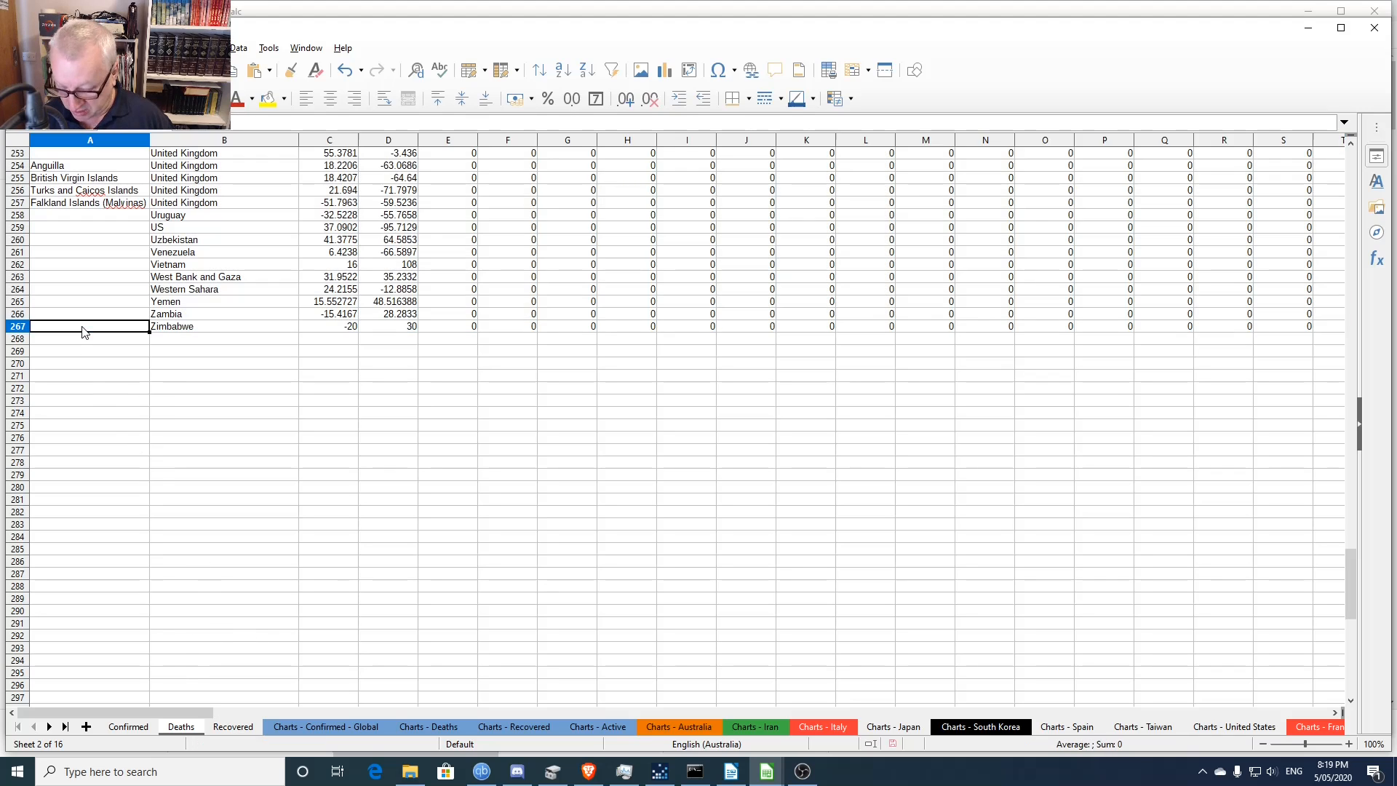
key("ctrl+Home")
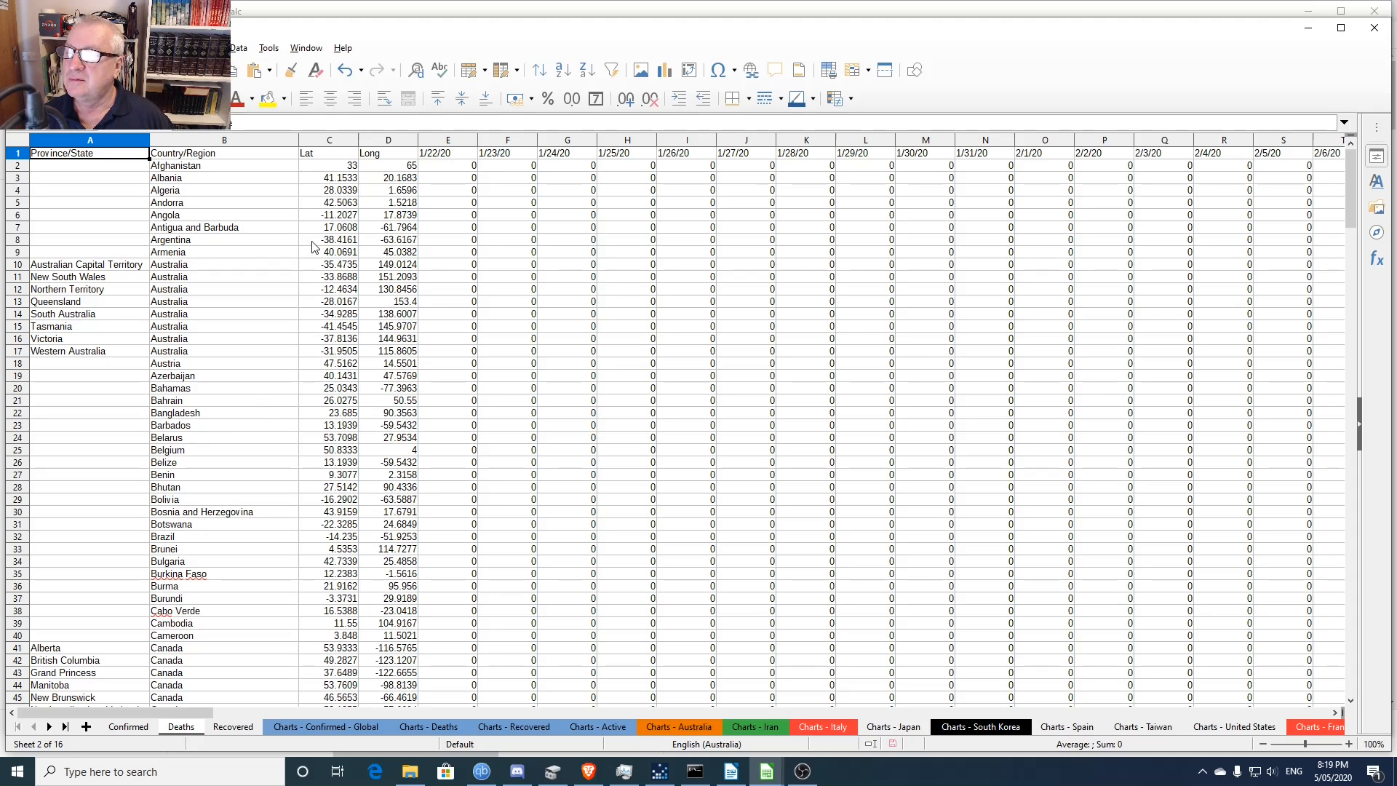
- Show the Recovered sheet and check which row holds its last Country/Region entry
left_click(232, 726)
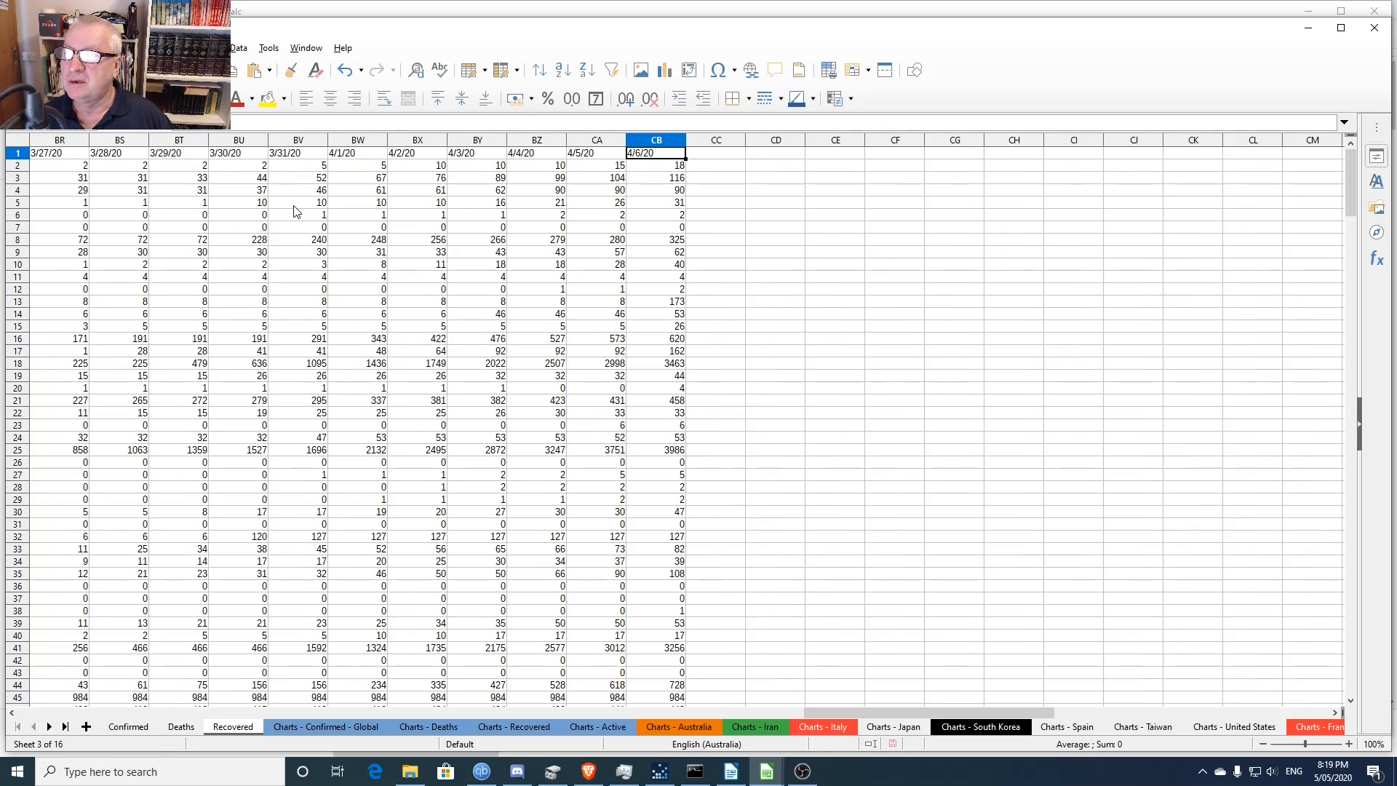
key("ctrl+Home")
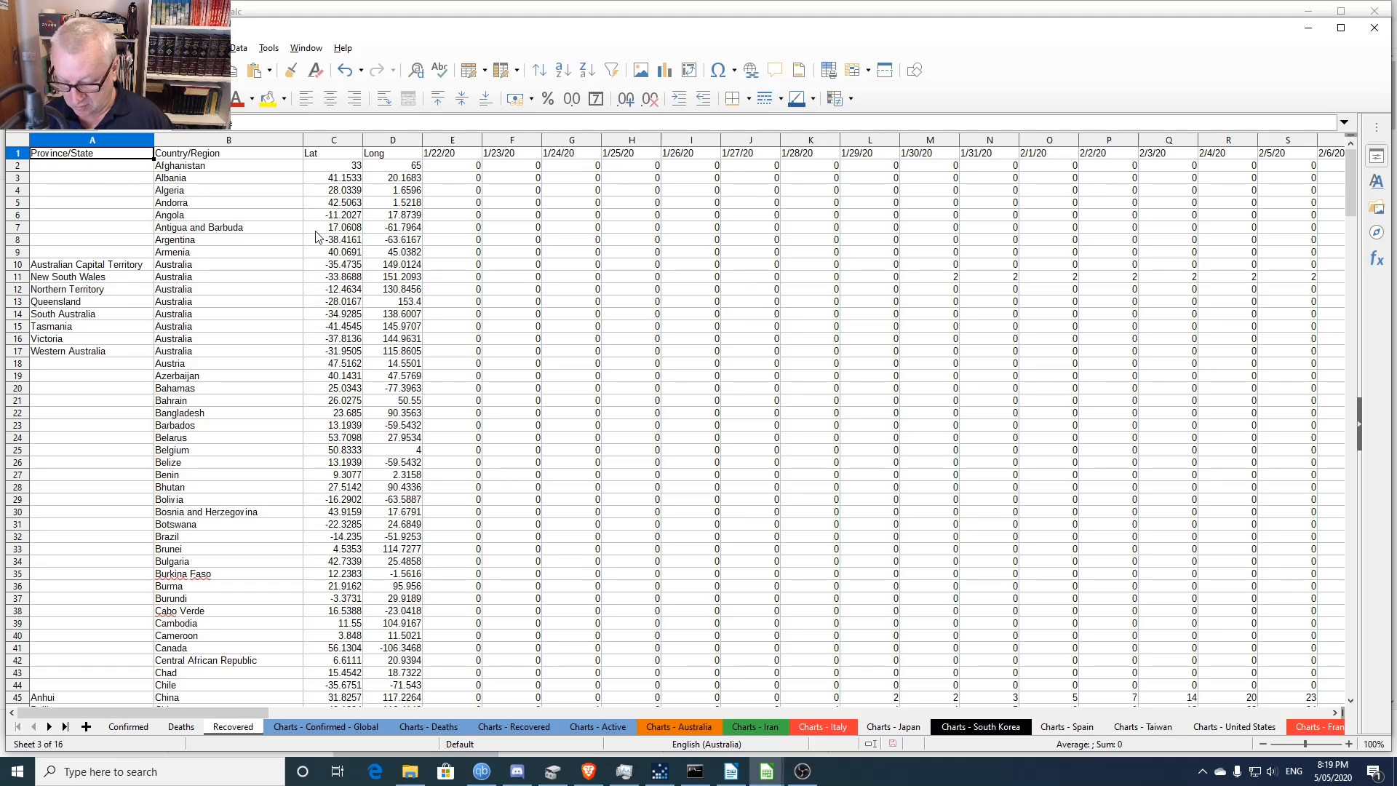
key("Right")
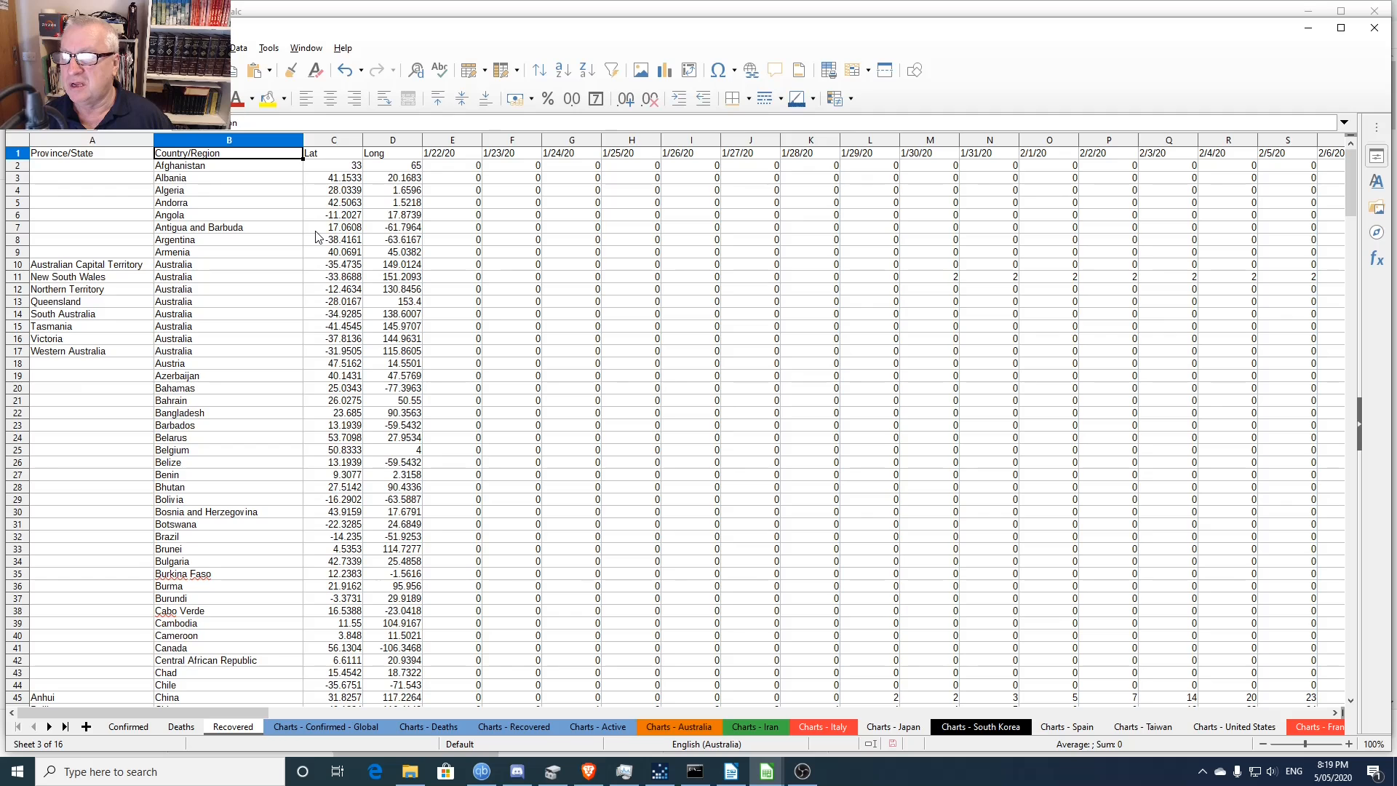
key("ctrl+Down")
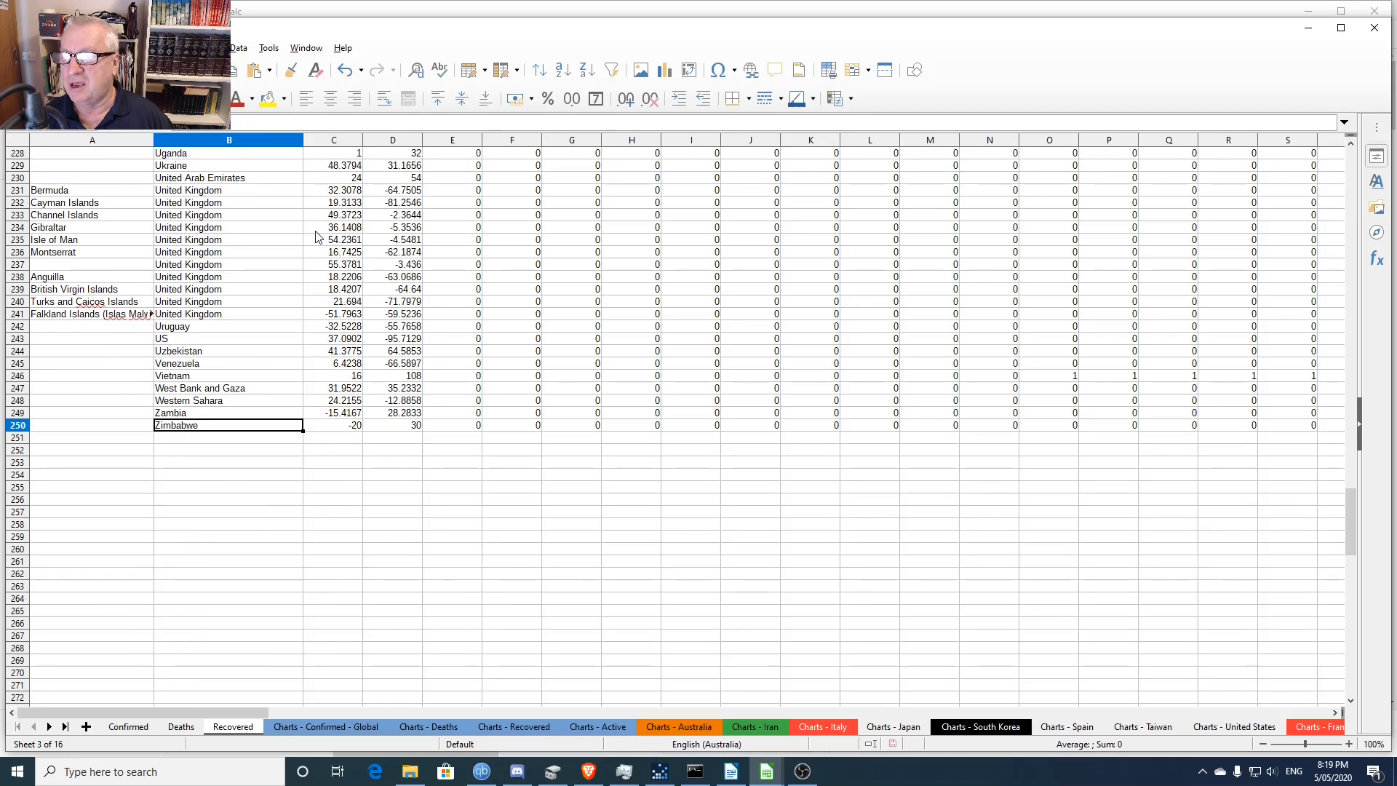
key("ctrl+Up")
- Close the deaths source file and open time_series_covid19_recovered_global.sql from the Corona2020 folder with the default text import settings
key("alt+Tab")
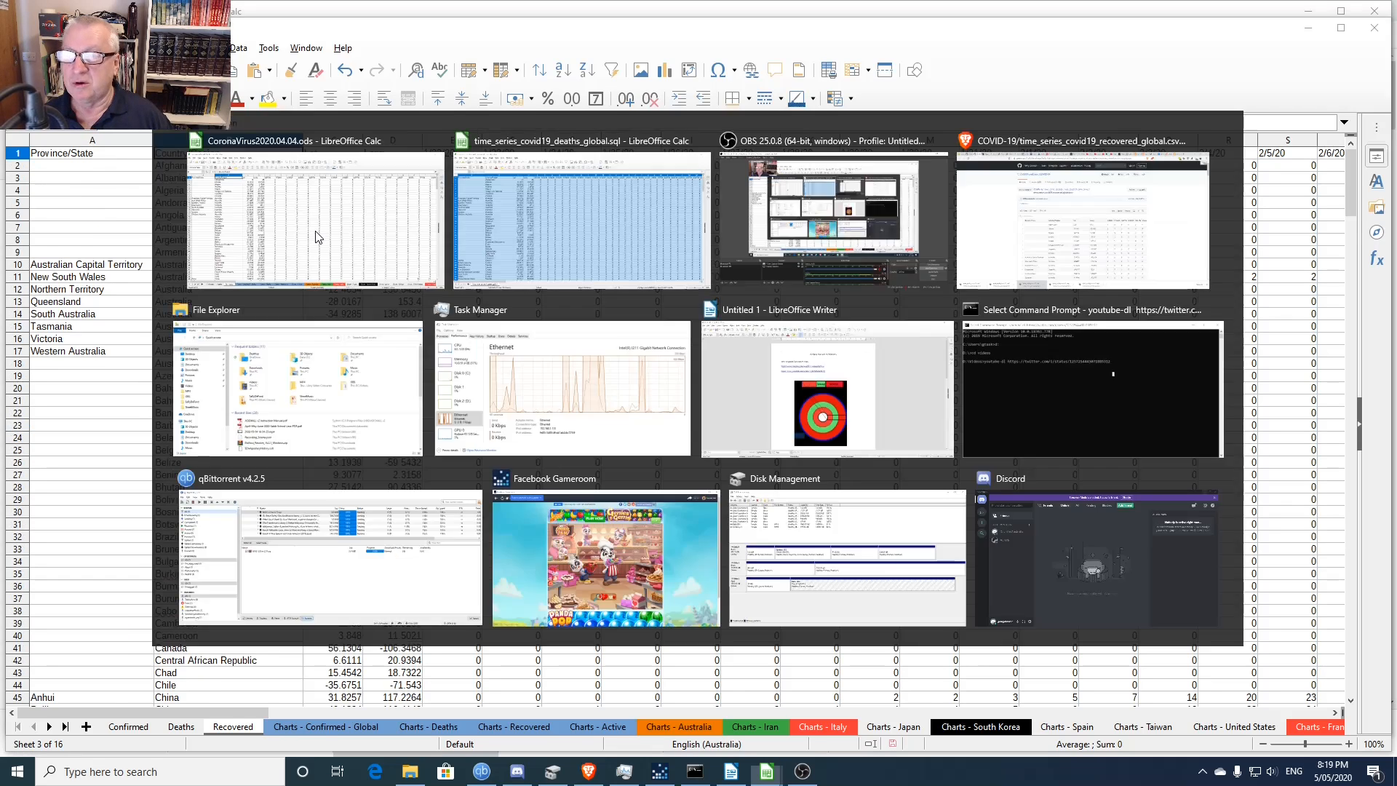
left_click(1374, 11)
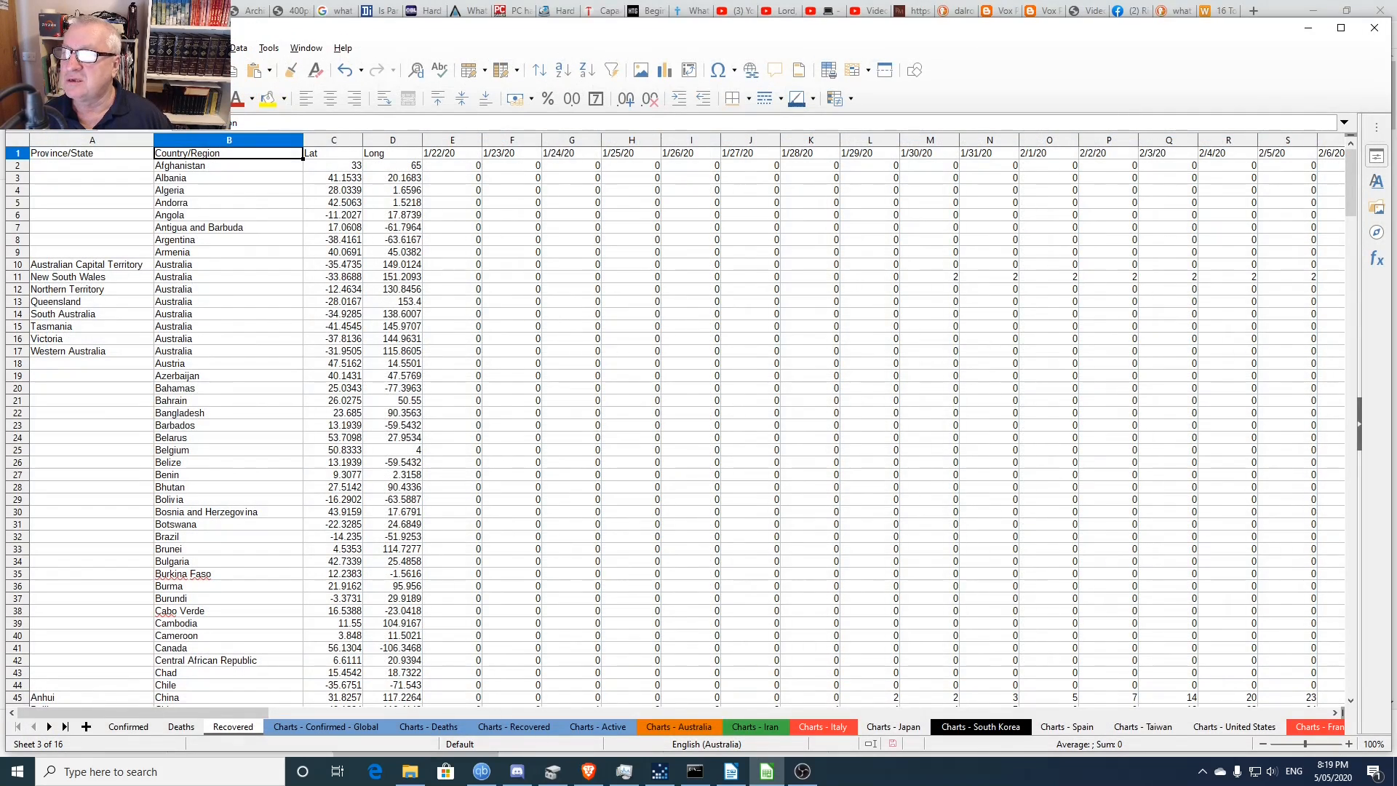
key("ctrl+o")
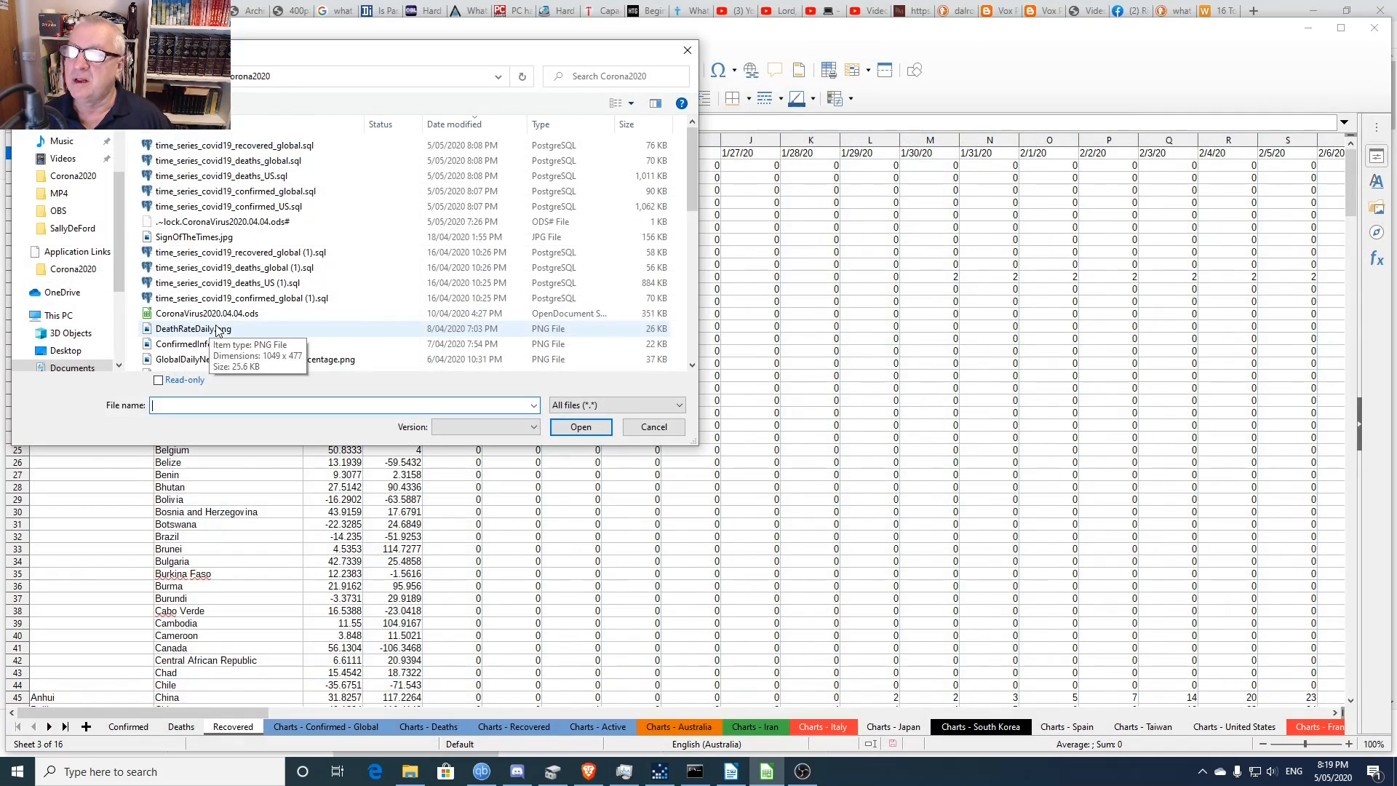
left_click(257, 147)
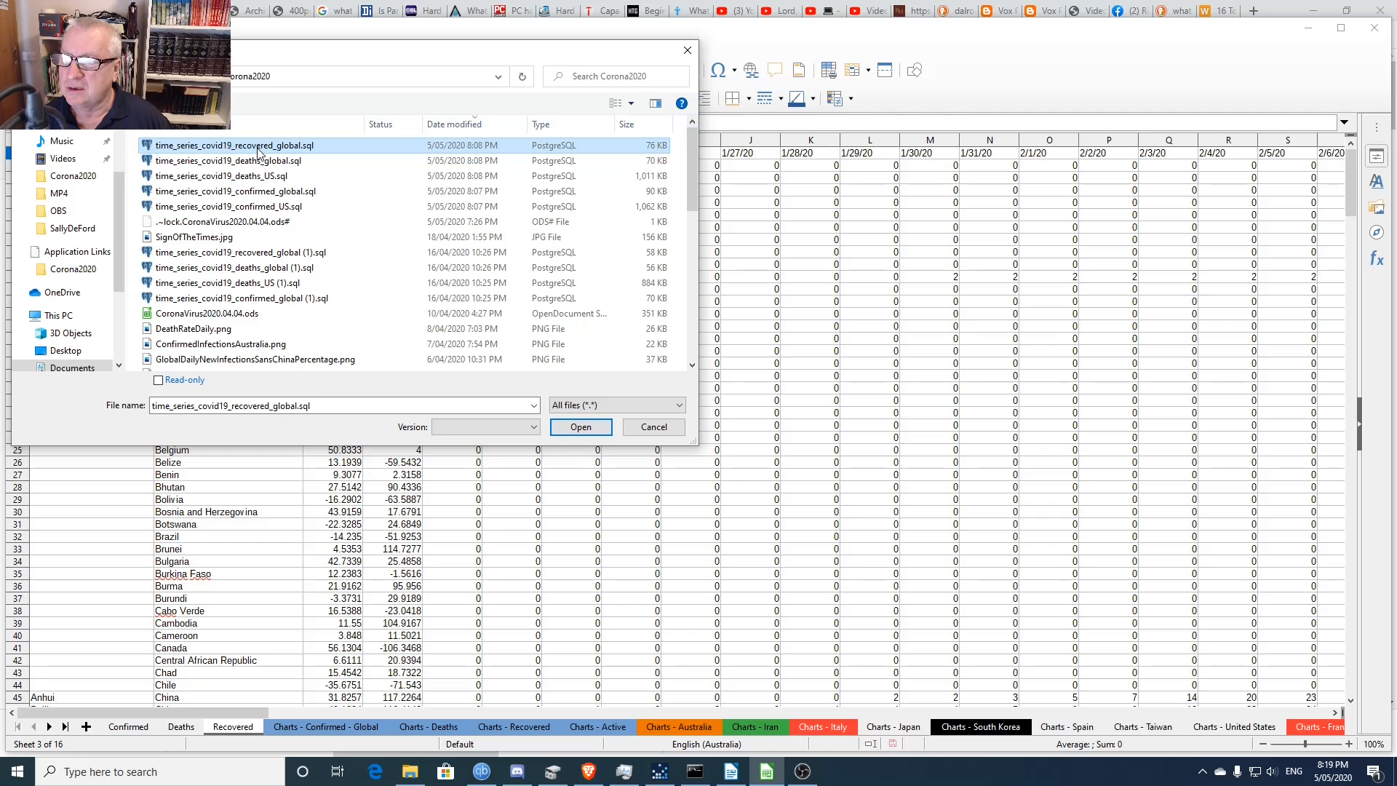
left_click(564, 427)
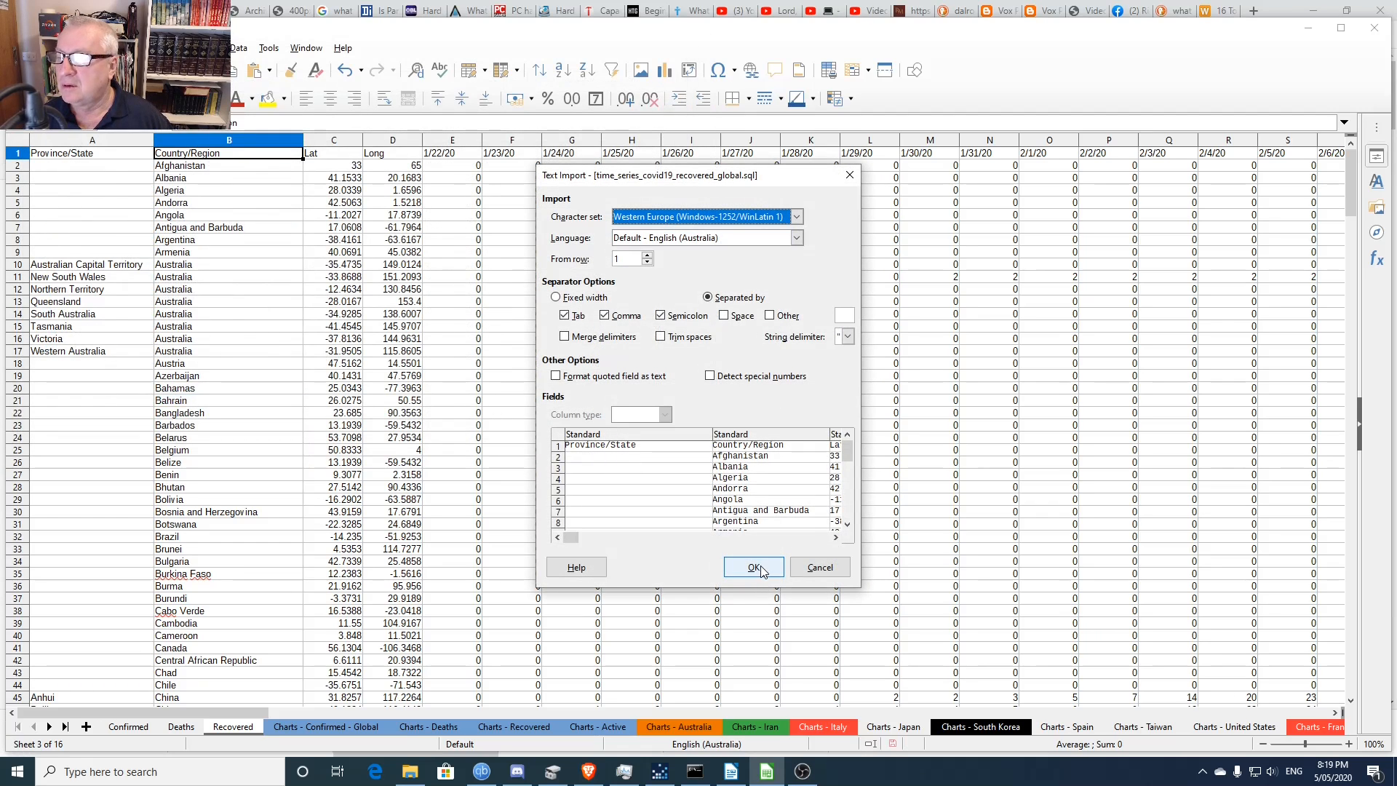
left_click(754, 567)
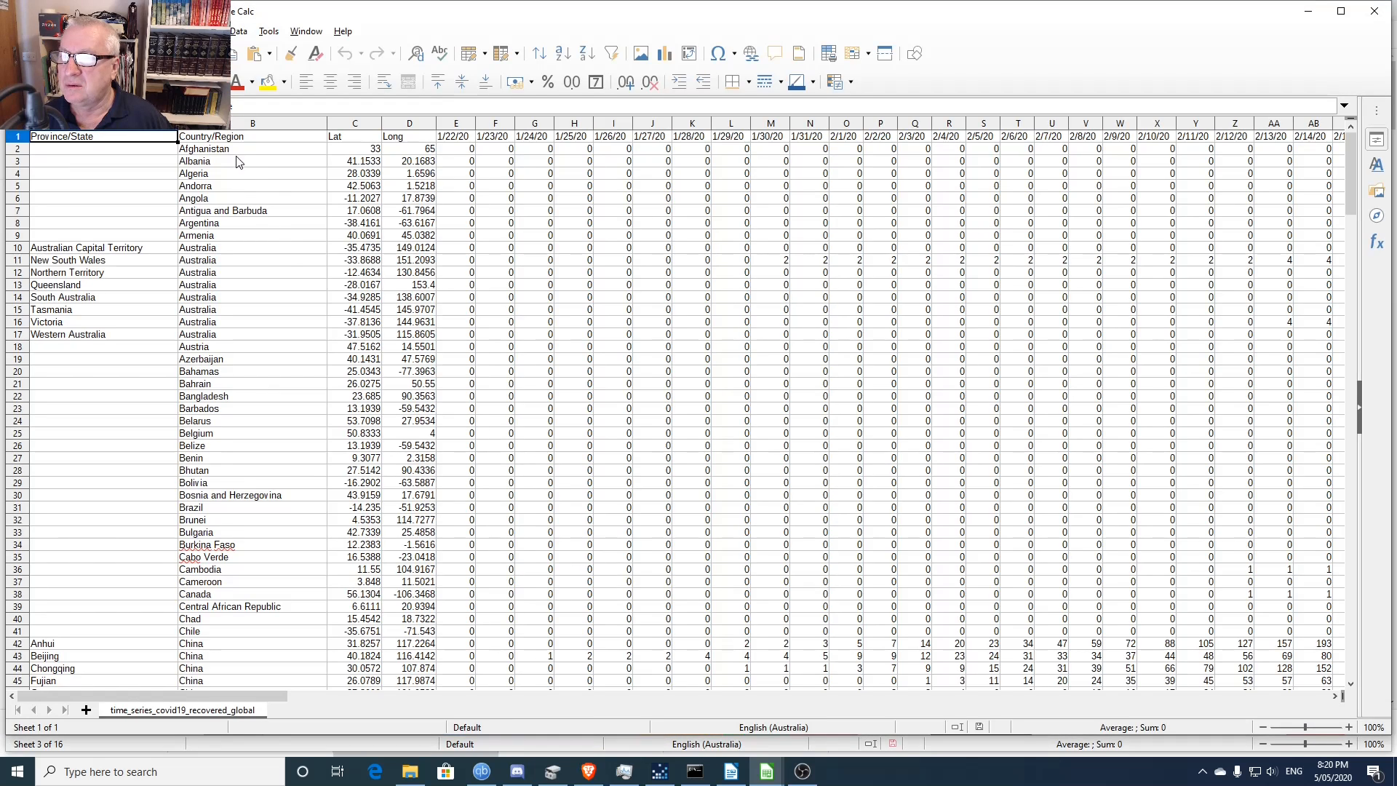
- Compare the last Country/Region row of the imported recovered file with that of the workbook's Recovered sheet
left_click(237, 152)
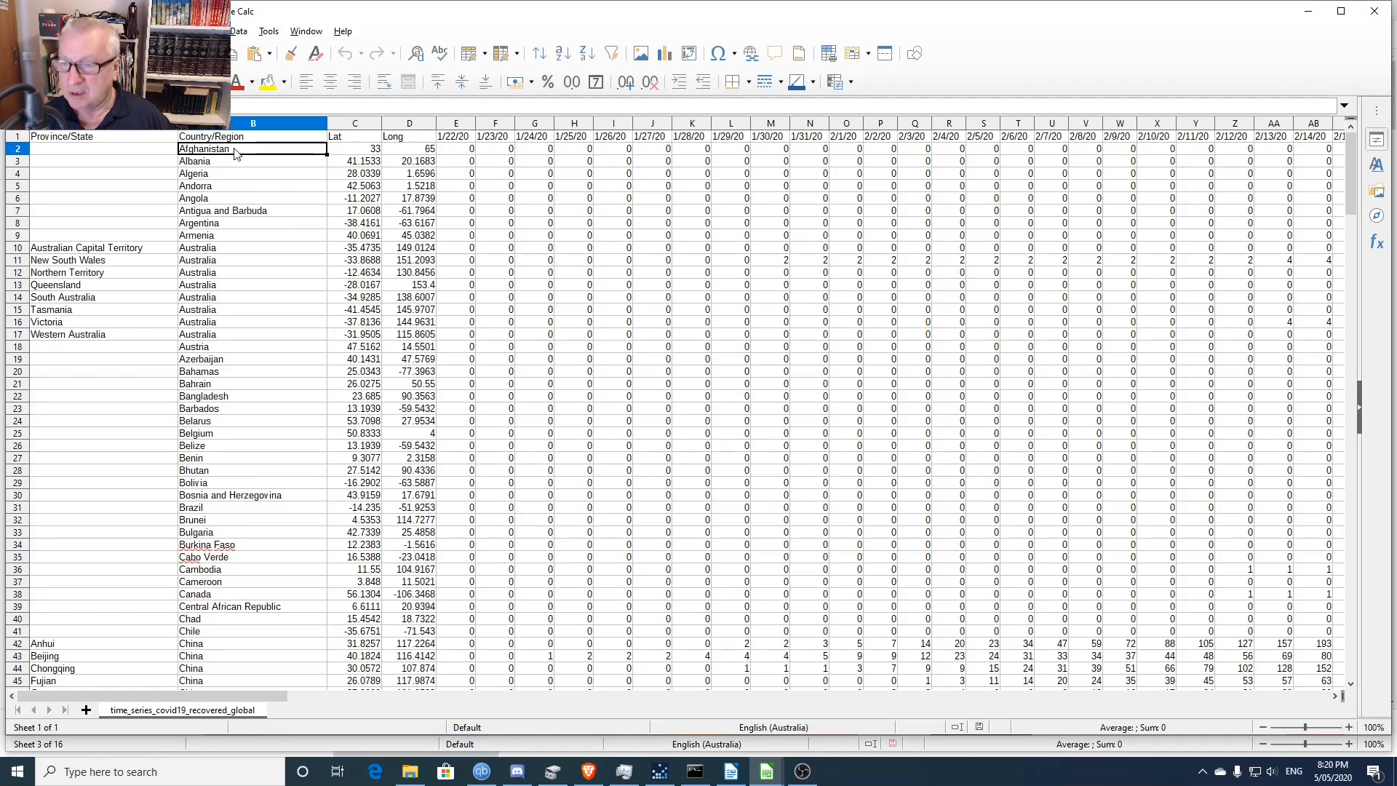
key("ctrl+Down")
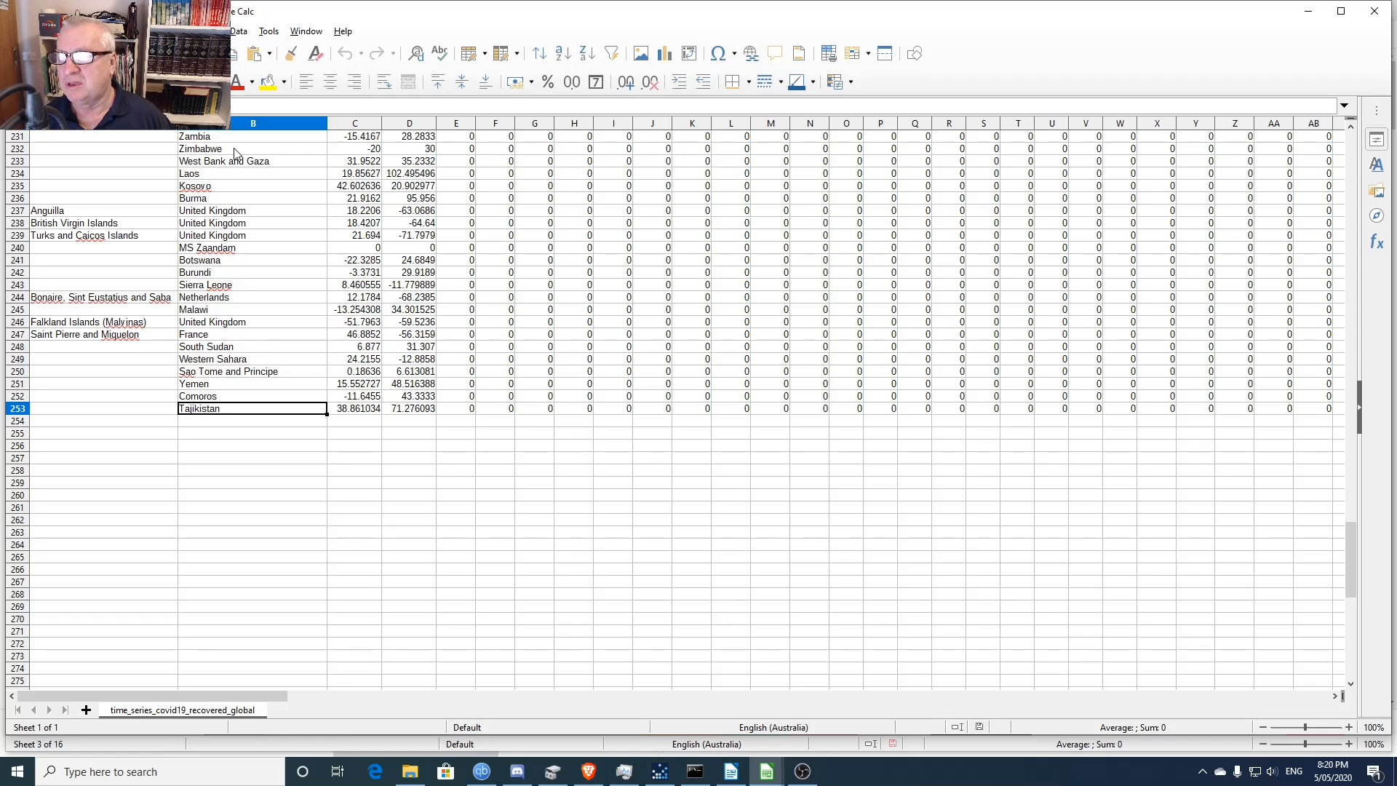
key("alt+Tab")
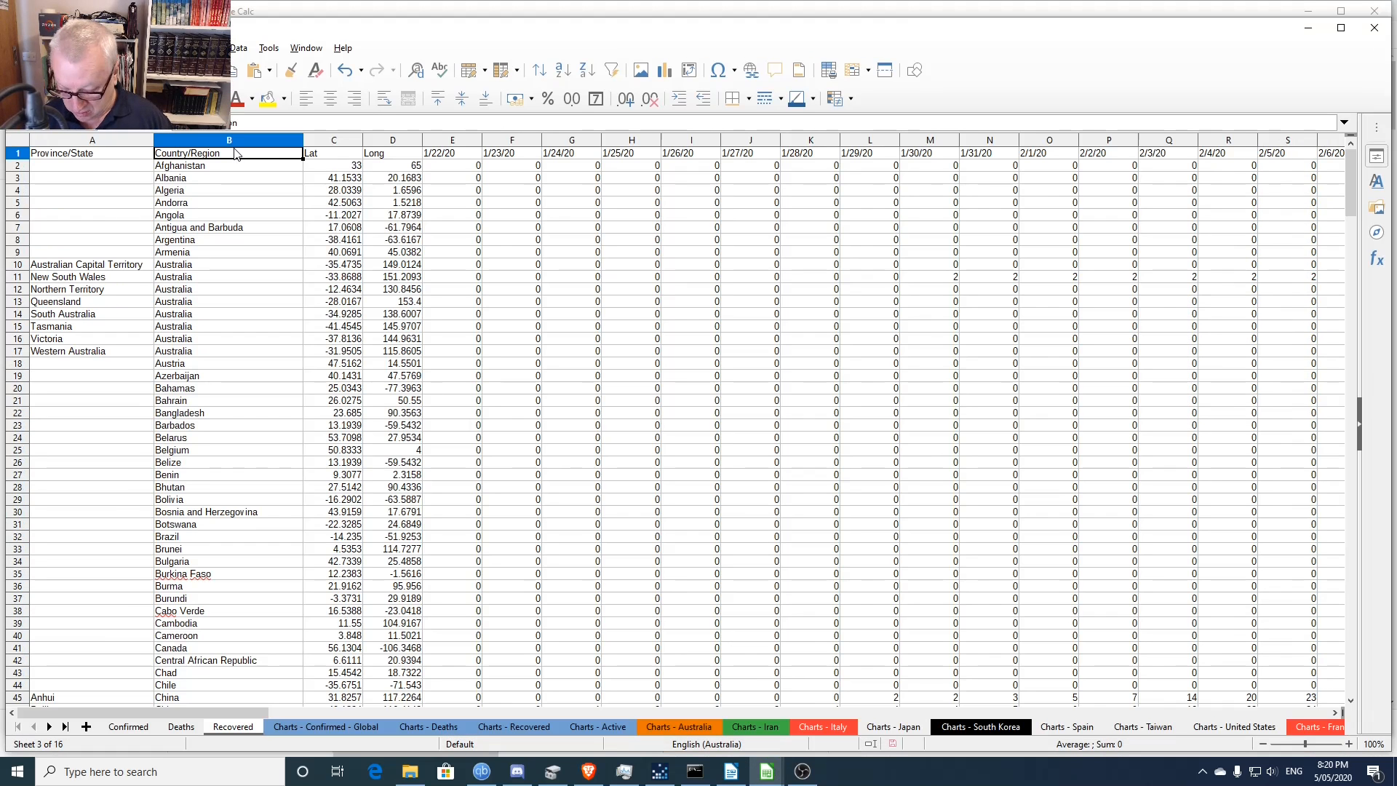
key("ctrl+Down")
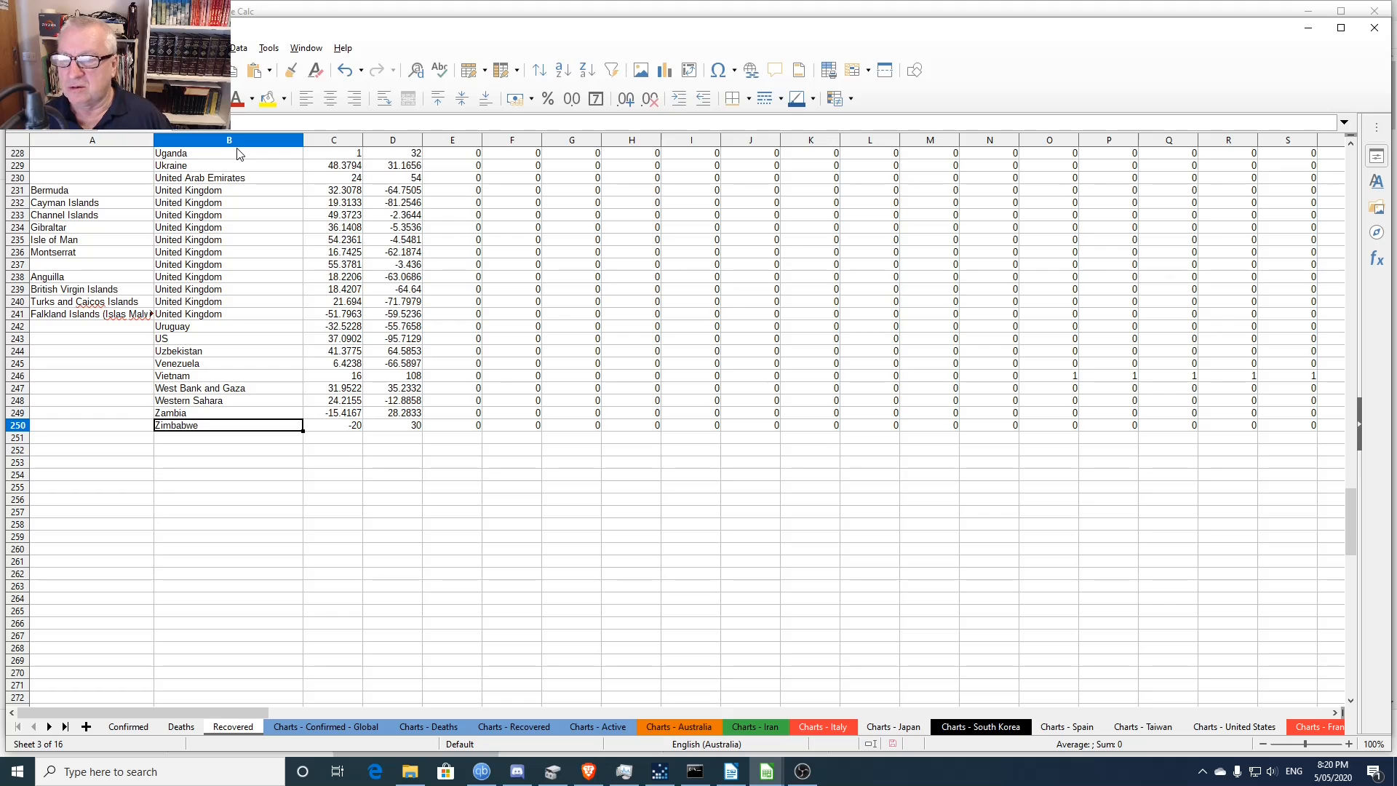
- Insert three blank rows above the final Zimbabwe row on the Recovered sheet and return to cell A1
left_click(19, 427)
left_click_drag(19, 430, 21, 446)
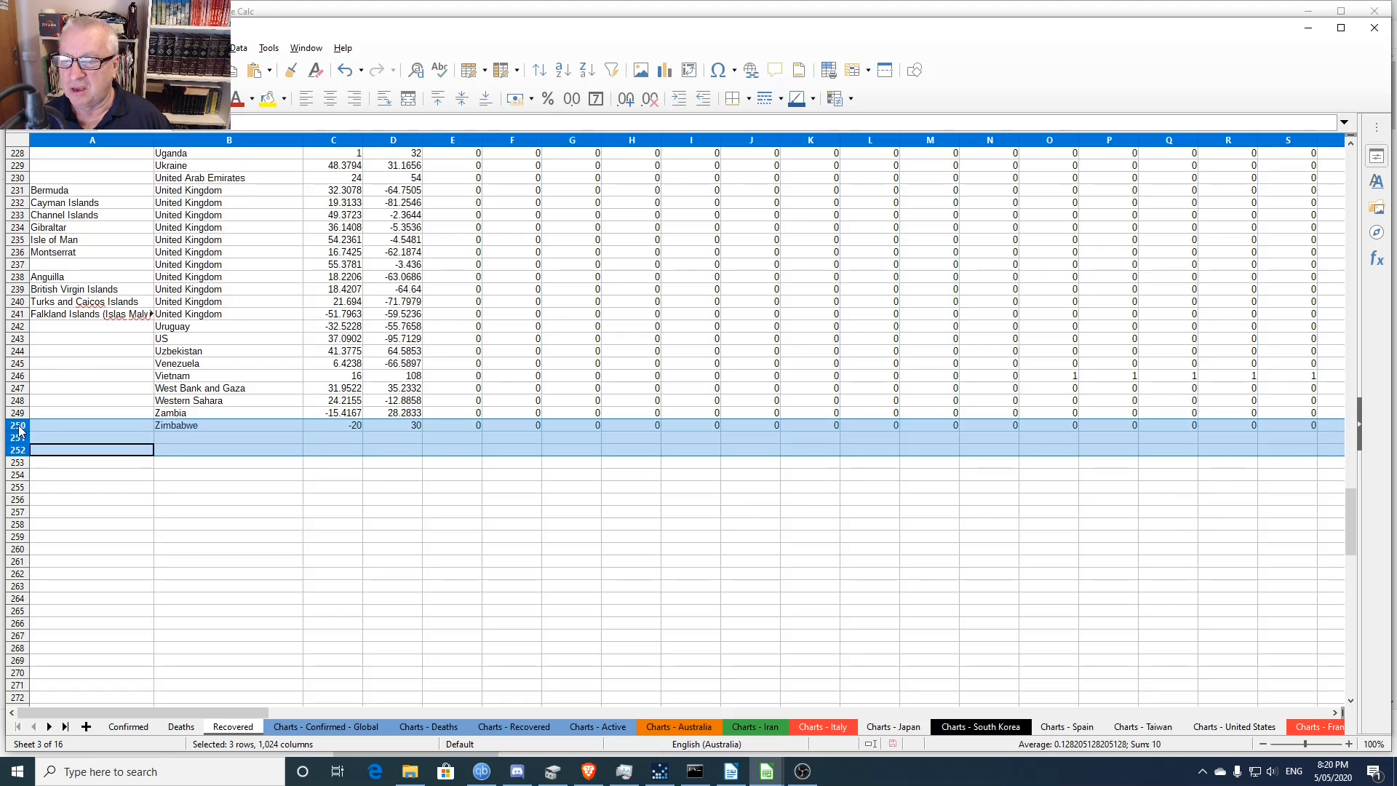
right_click(19, 430)
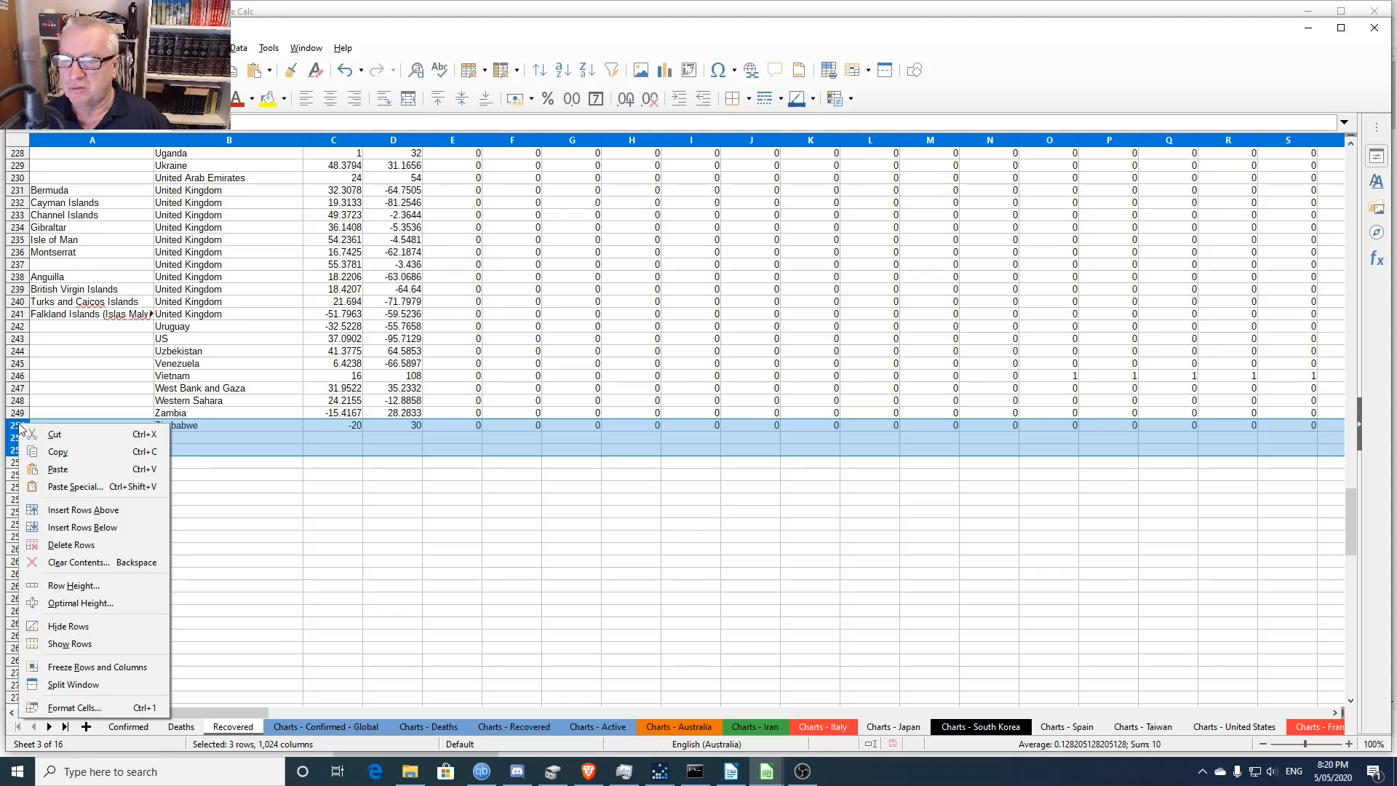
left_click(77, 510)
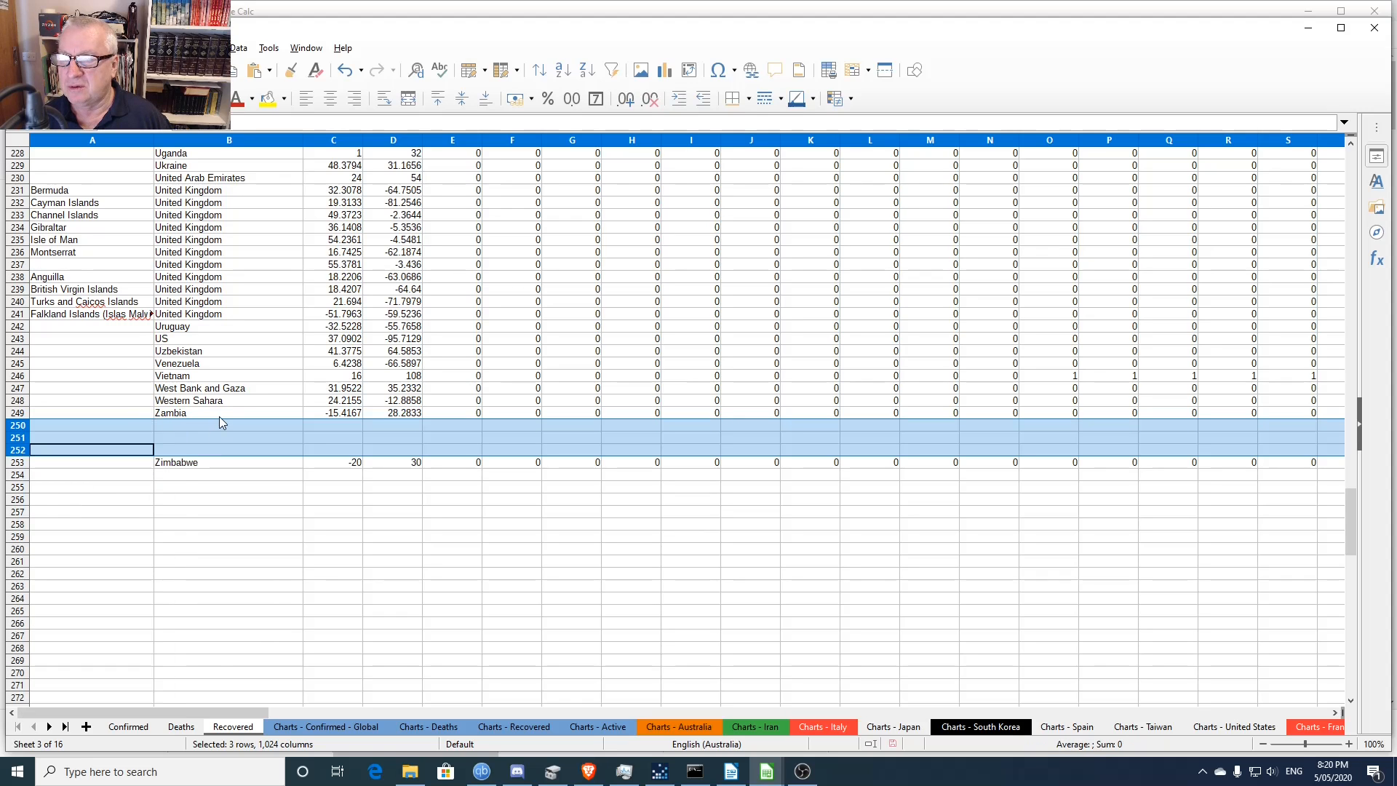
left_click(90, 465)
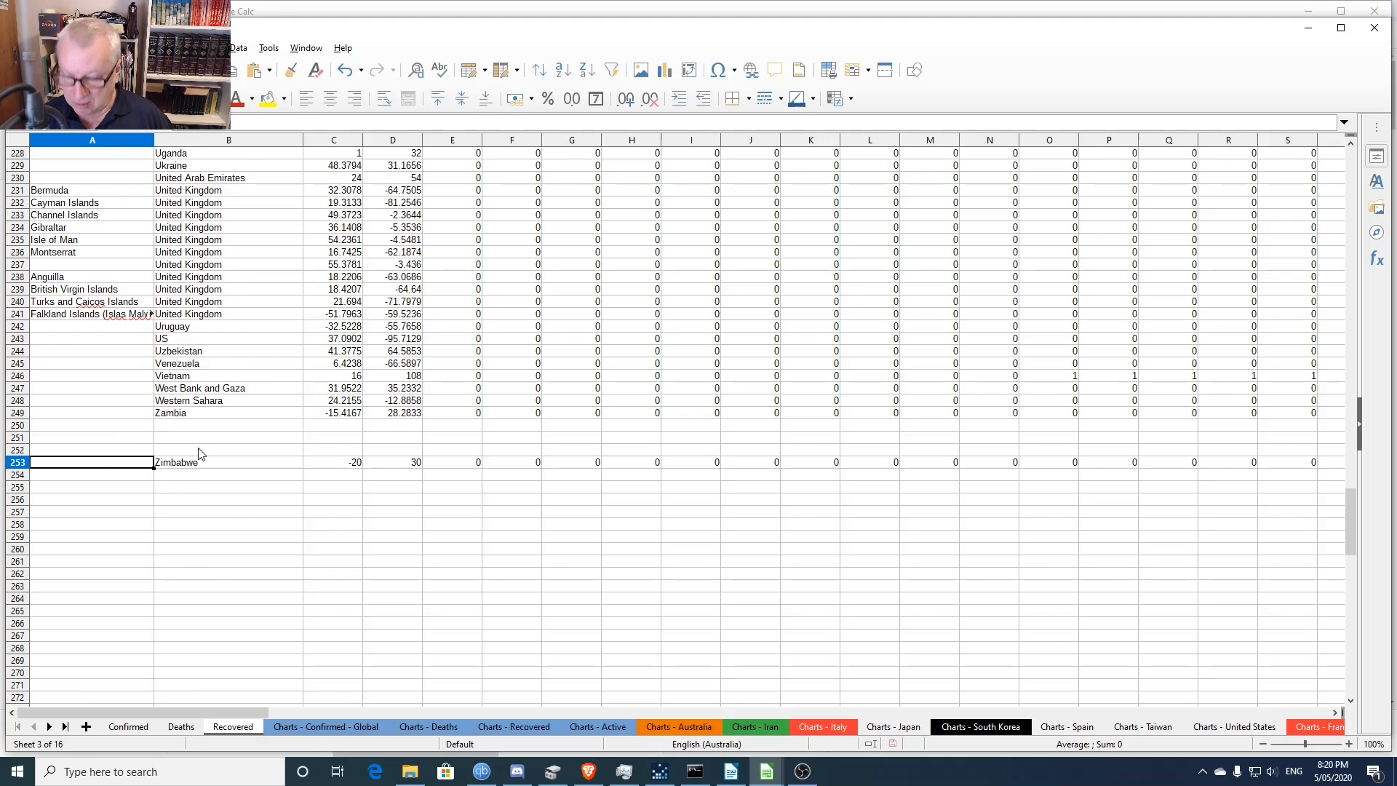
key("ctrl+Home")
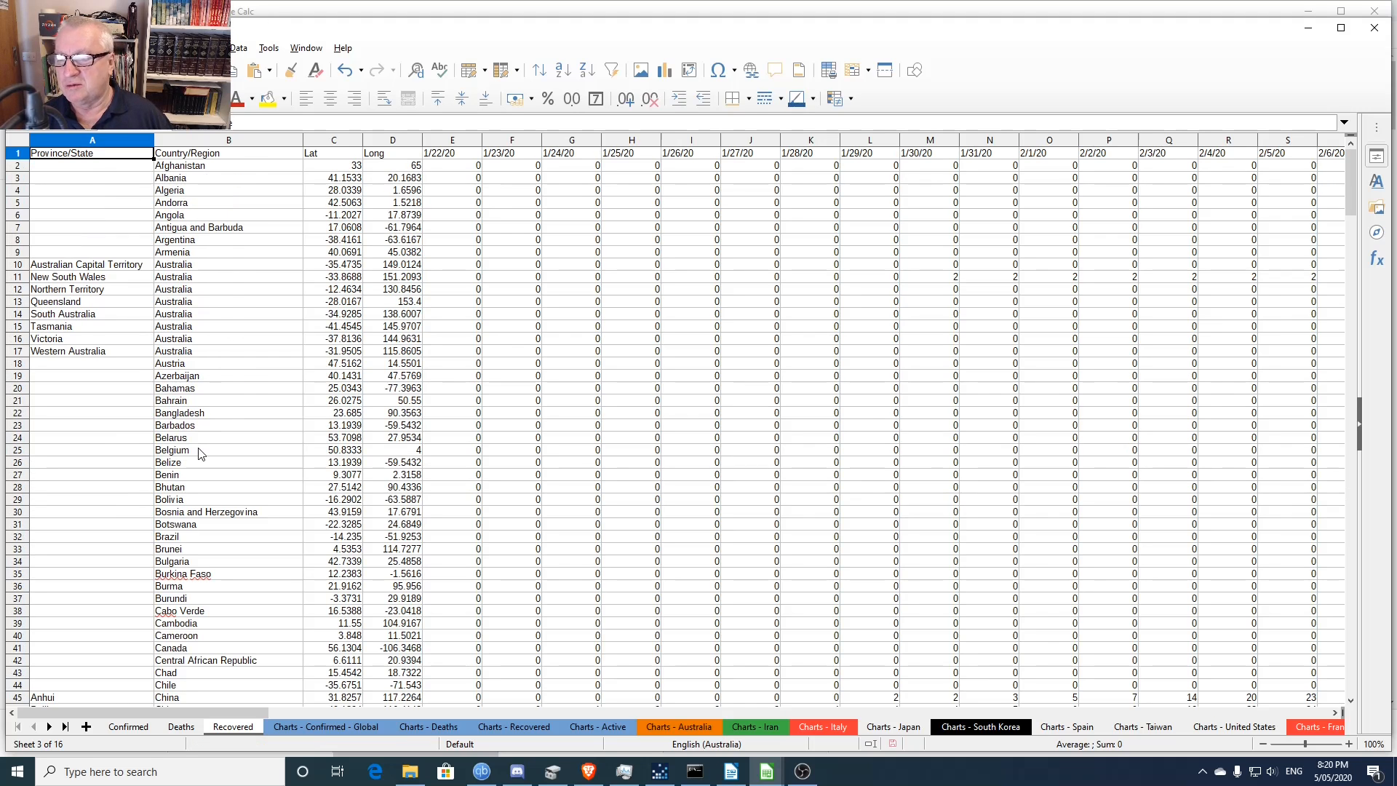
- Copy the full data range of the imported recovered file and paste it into the Recovered sheet from cell A1, overwriting the existing data
key("alt+Tab")
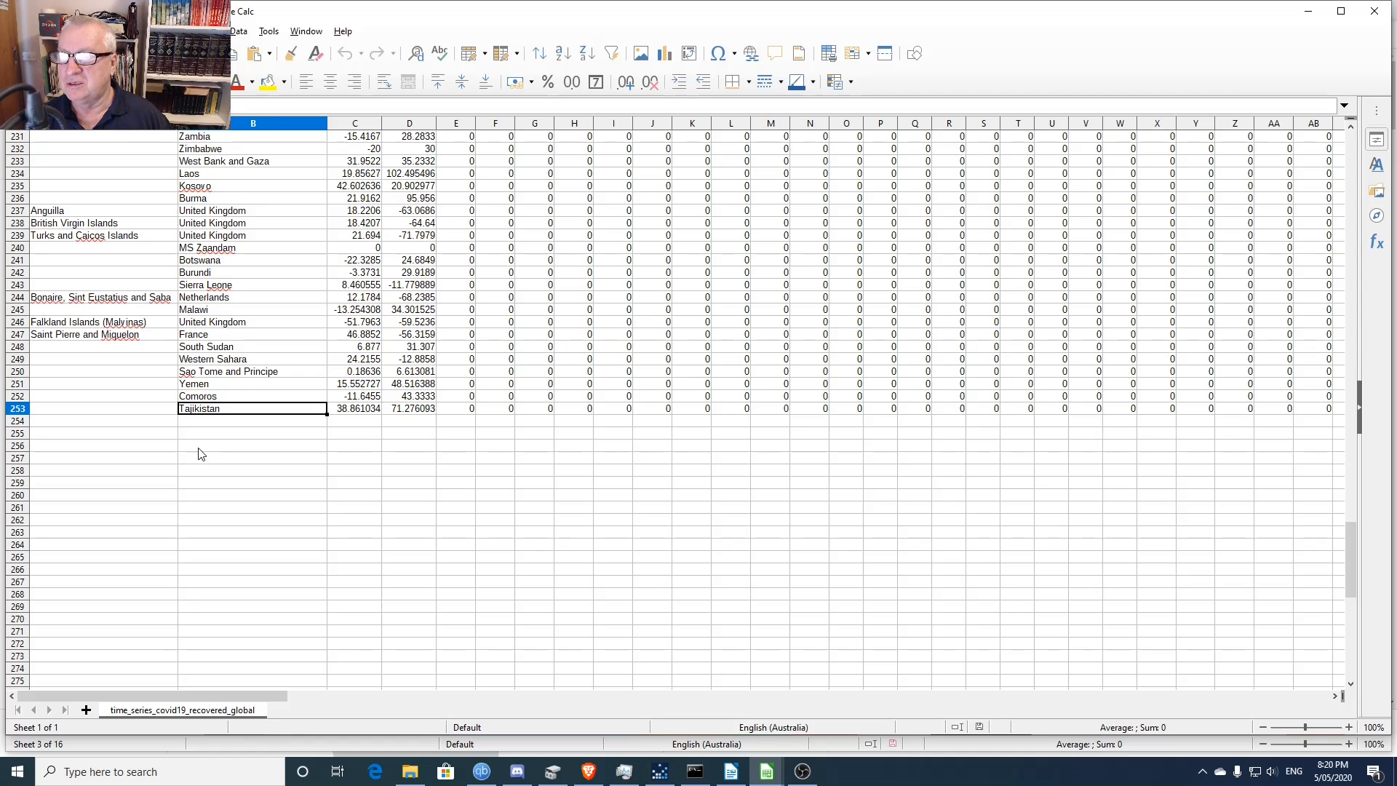
key("ctrl+Right")
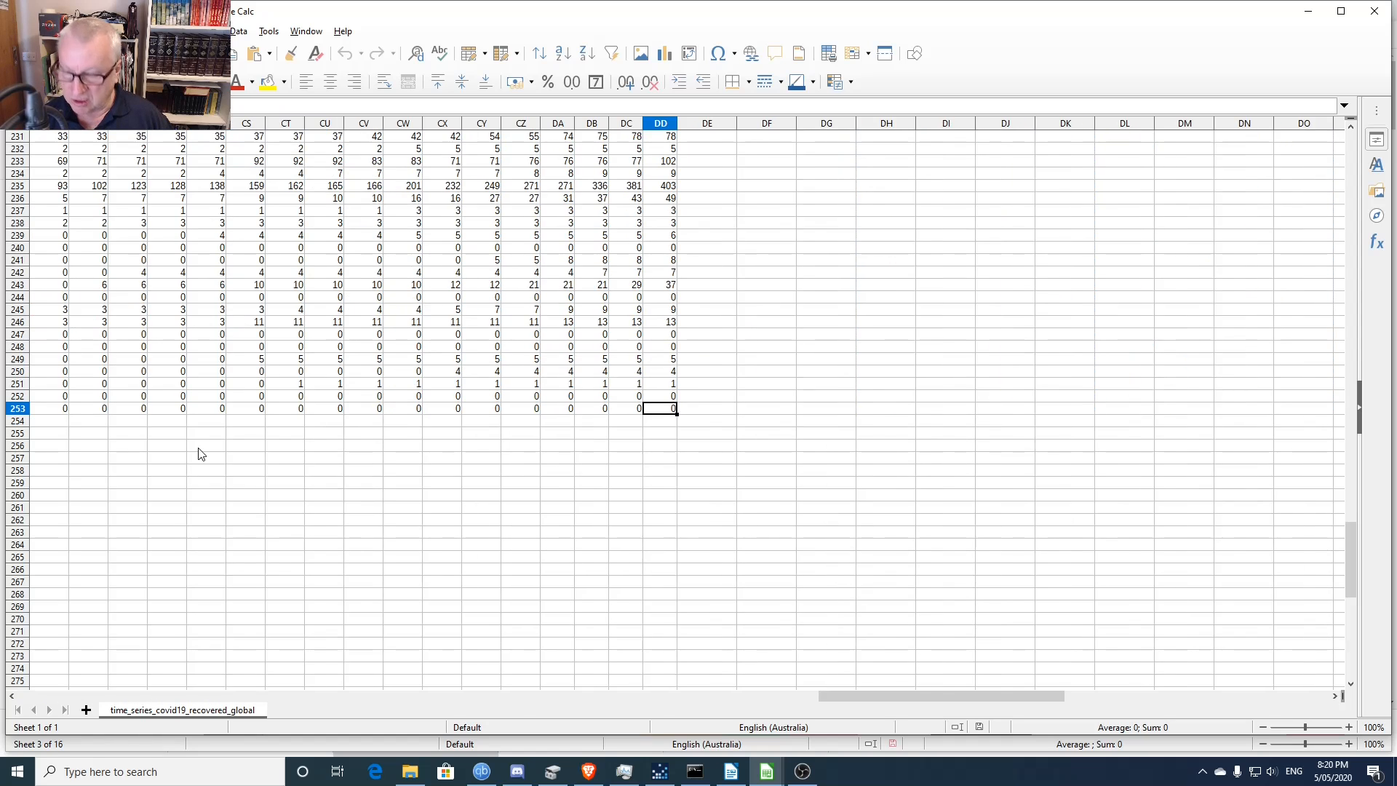
key("ctrl+shift+Home")
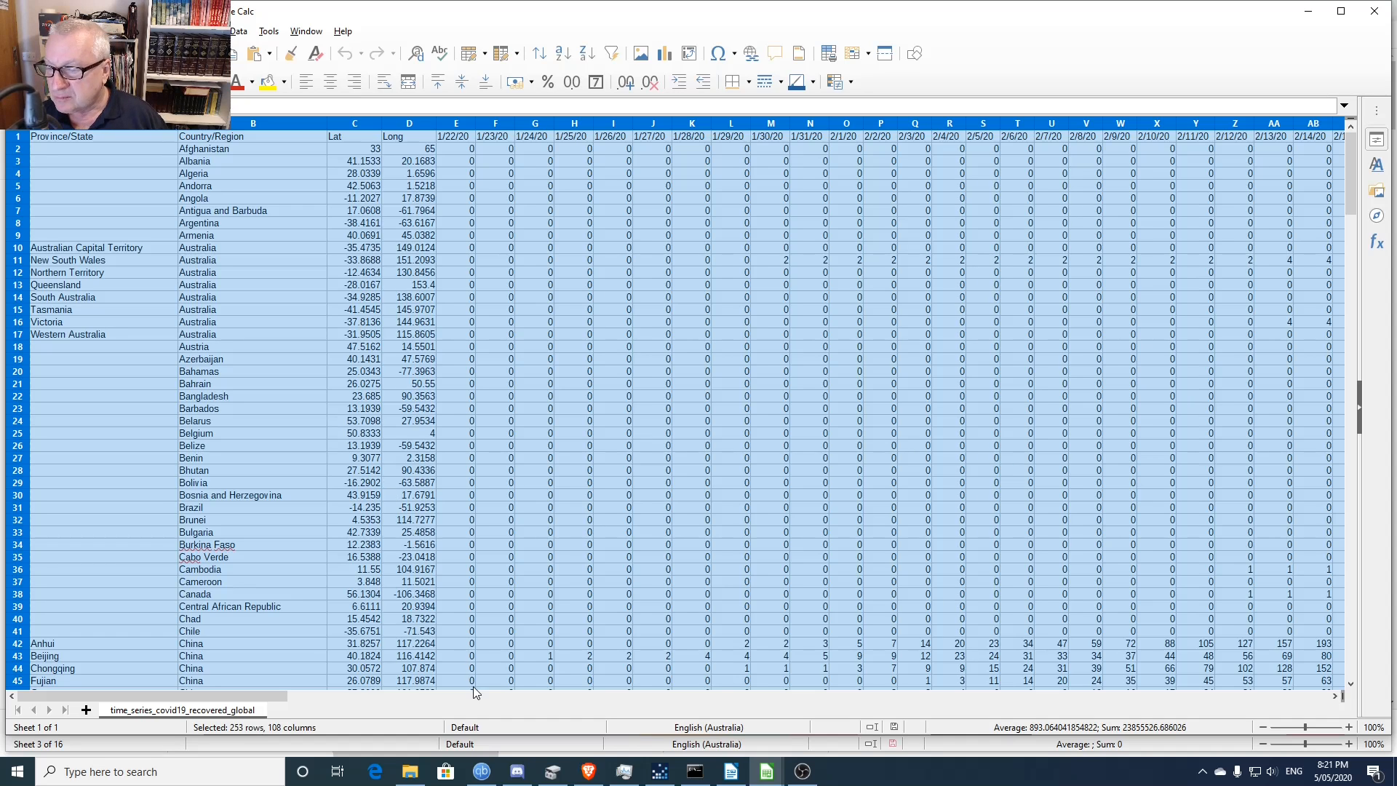
key("alt+Tab")
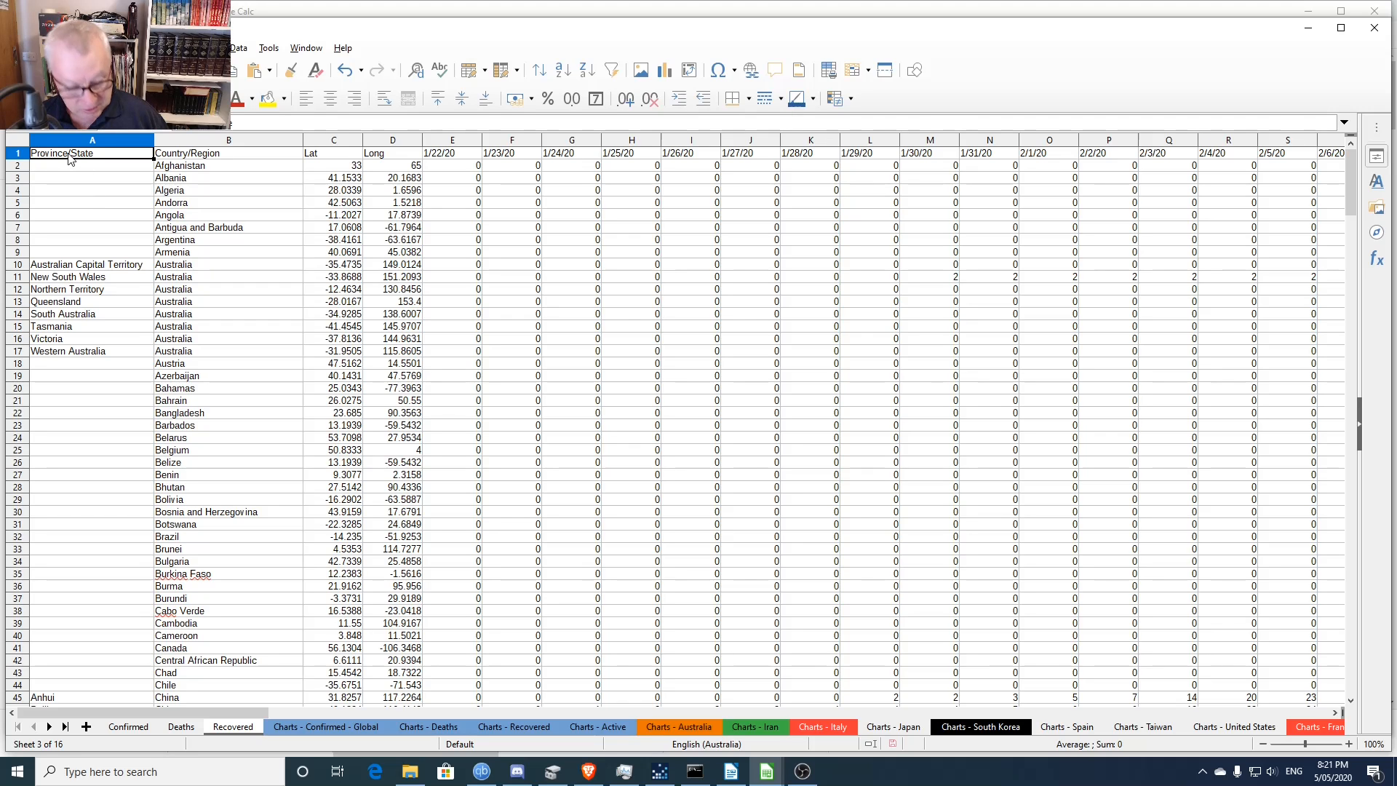
key("ctrl+v")
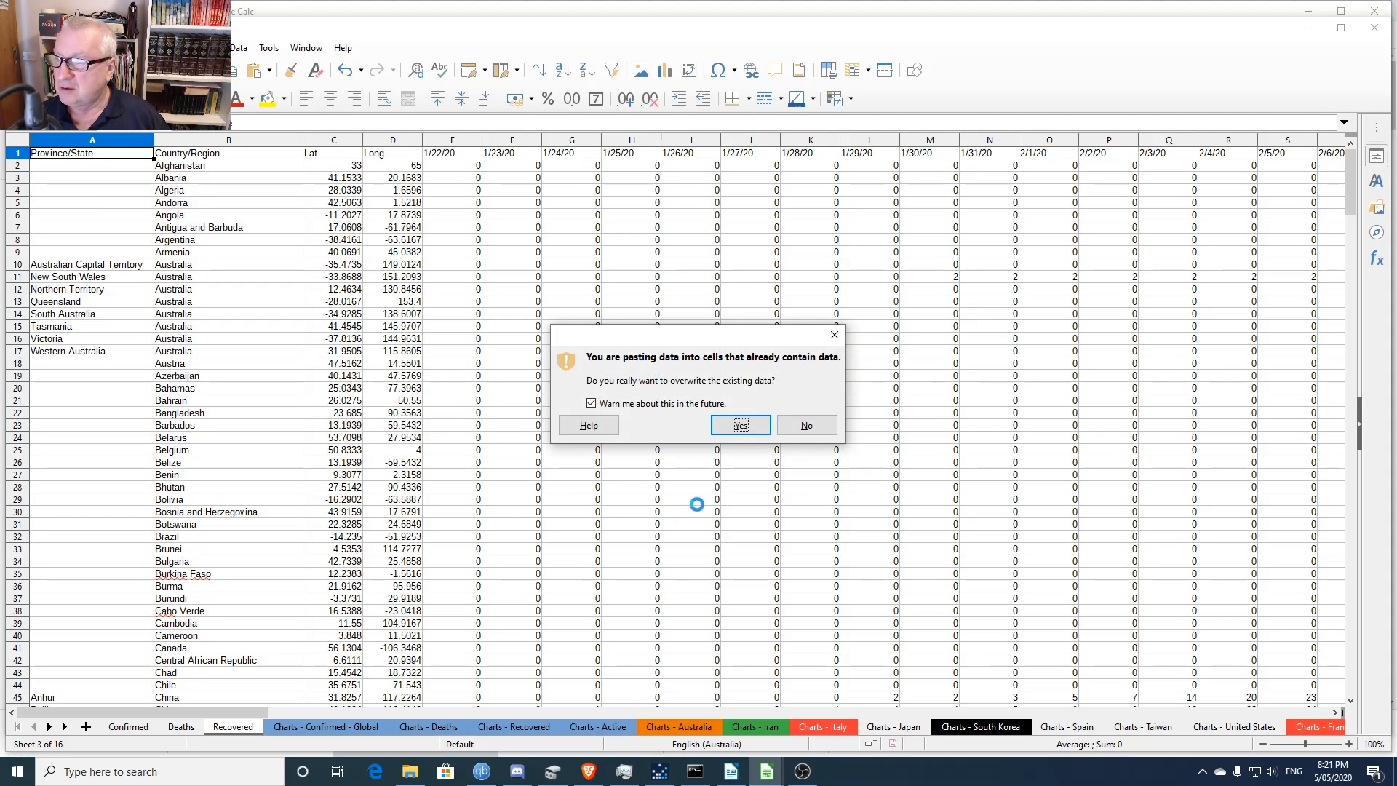
left_click(737, 429)
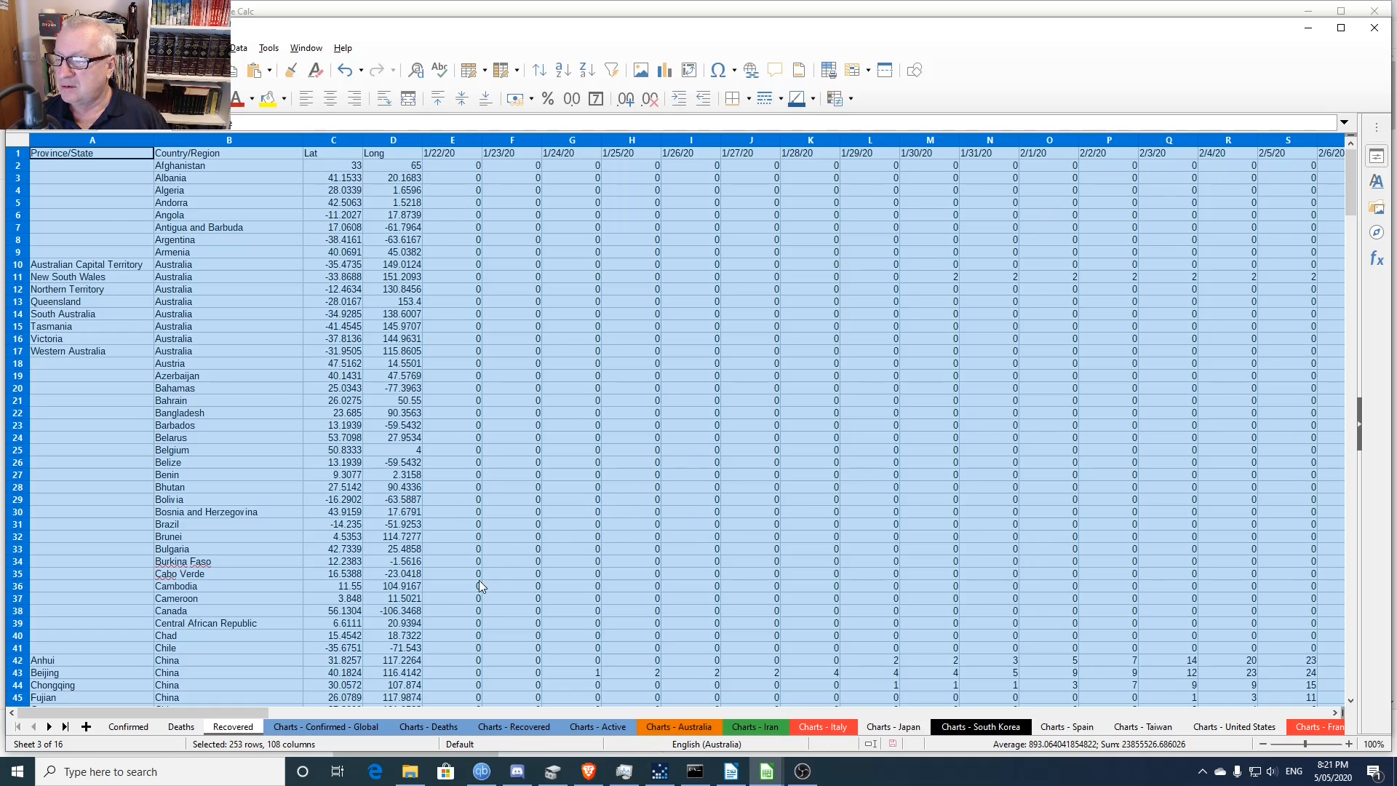
- Check the header row of the Recovered sheet for its last date column and any entries beyond it
left_click(573, 151)
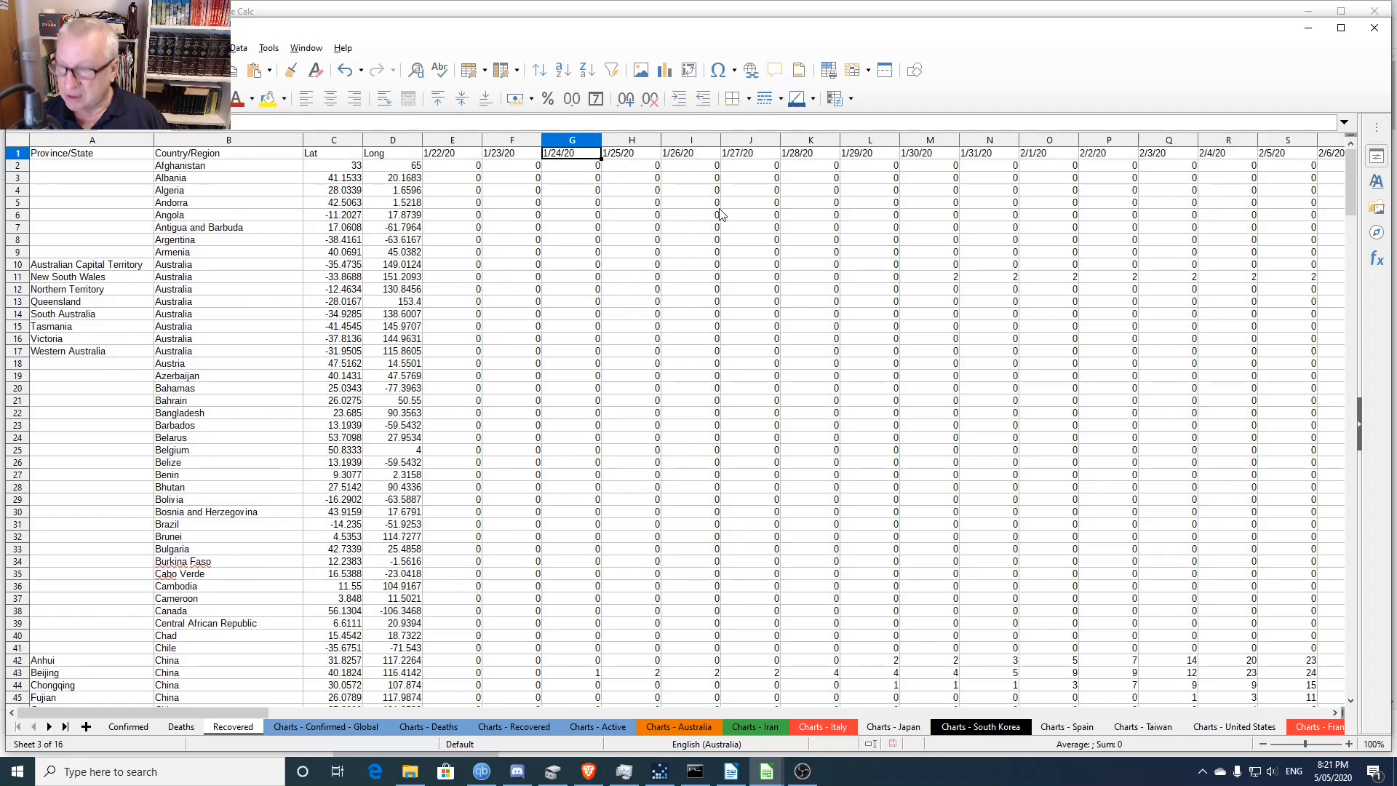
key("ctrl+Right")
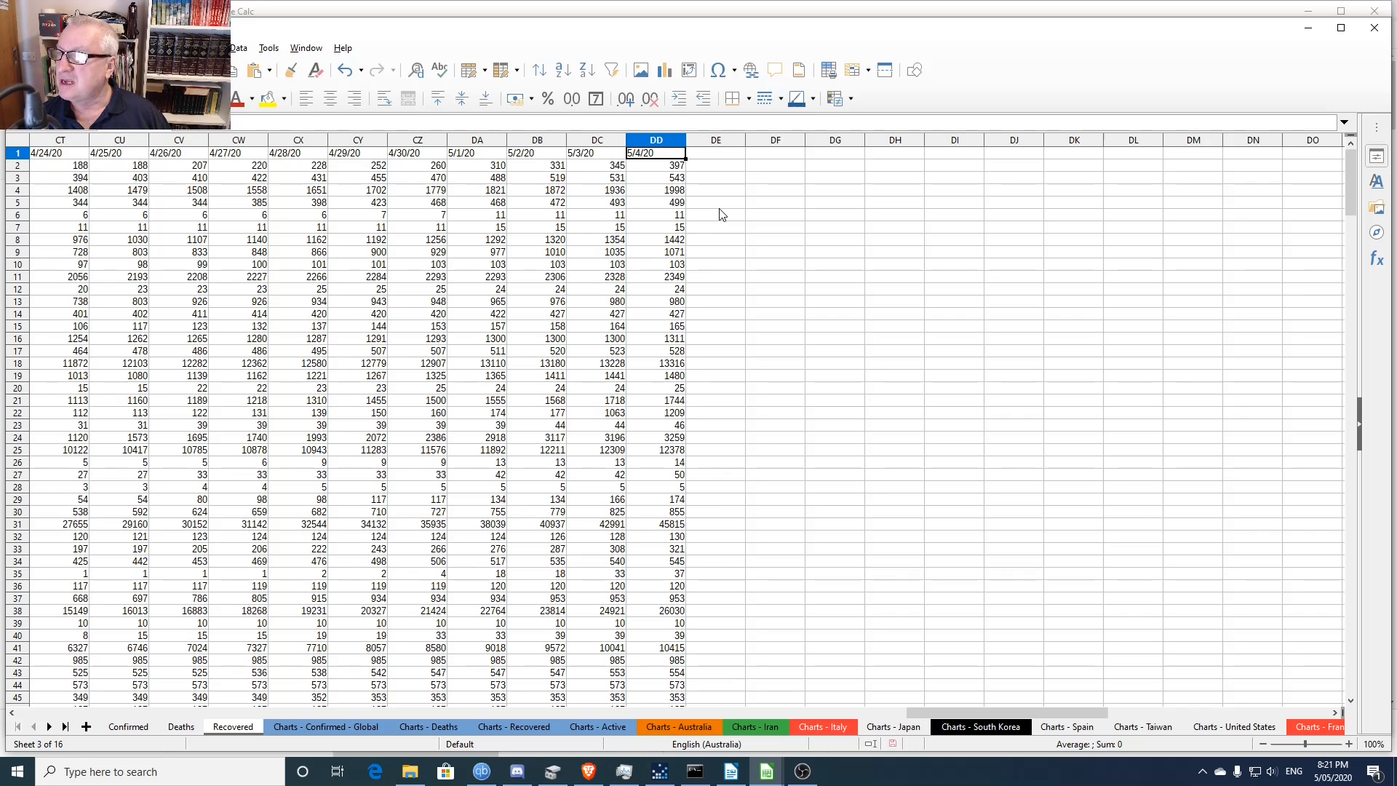
key("Tab")
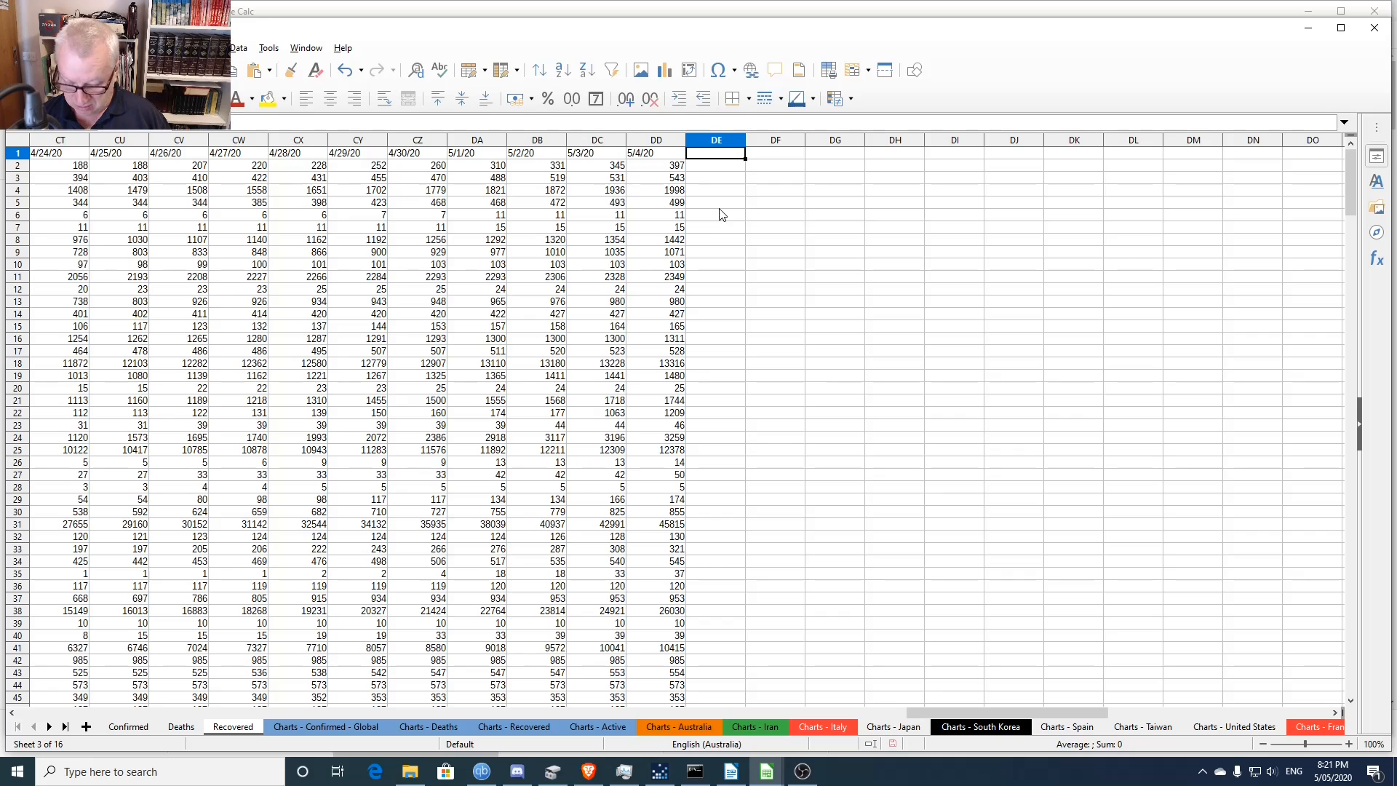
key("ctrl+Right")
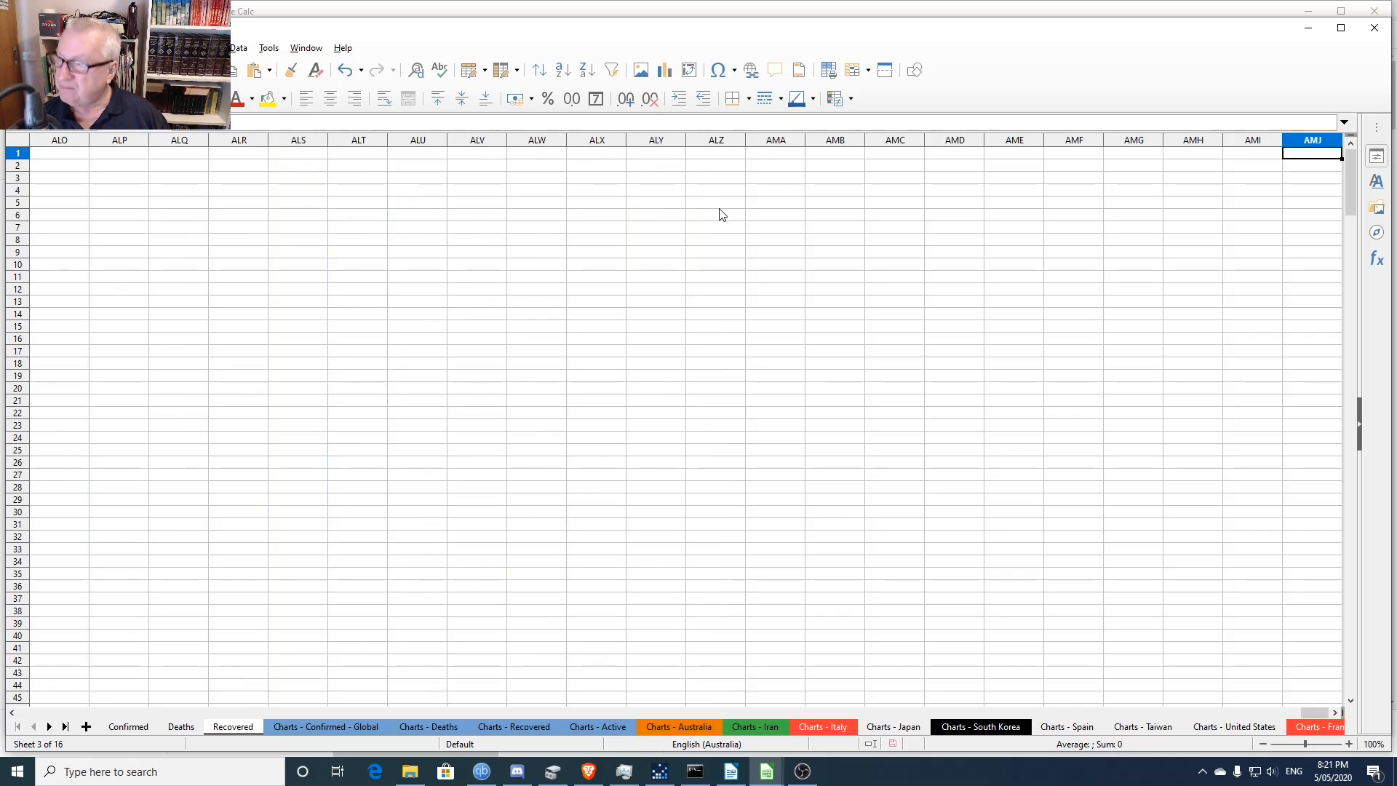
key("ctrl+Left")
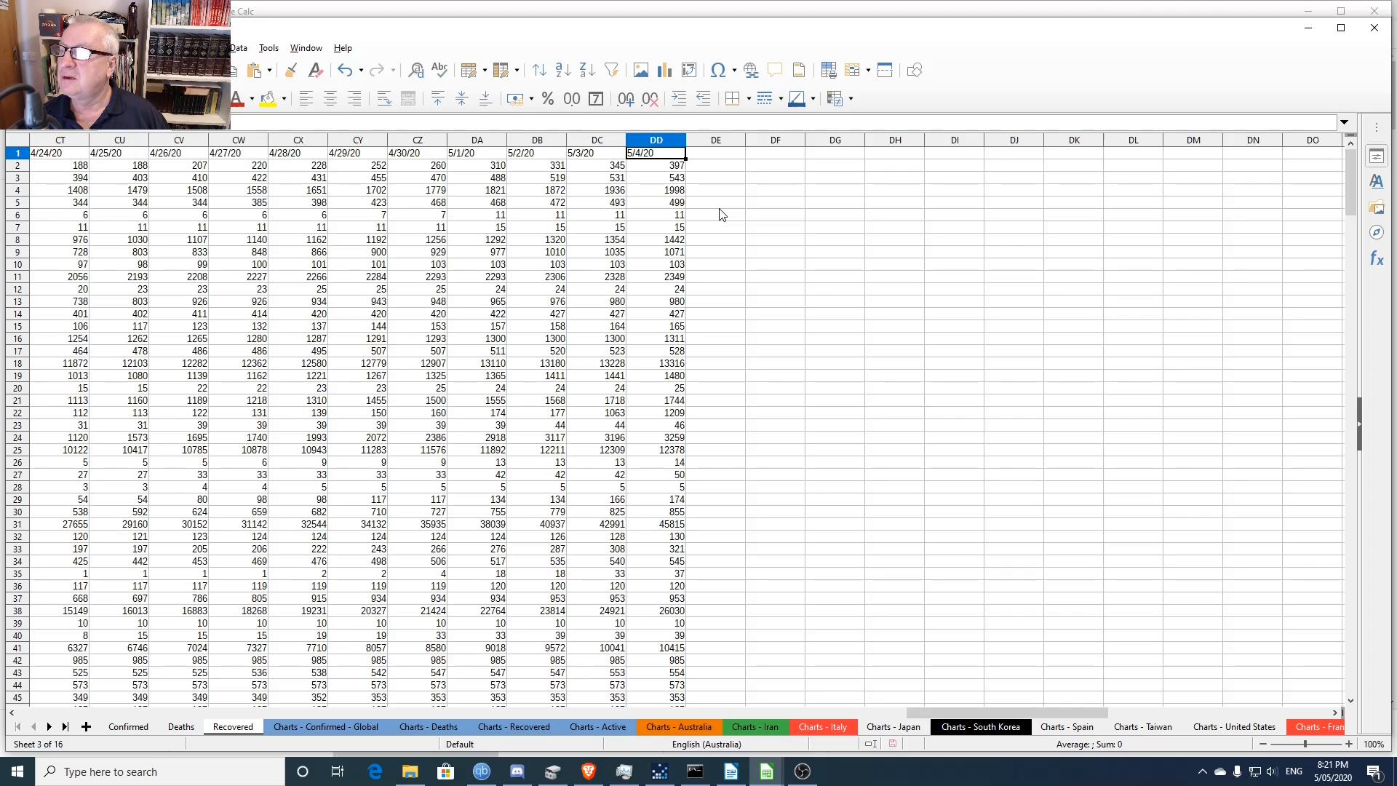
- Scan row 1 of the Recovered sheet beyond the 5/4/20 column, out to column SZ, for any stray entries
key("Right")
key("Right")
key("Right")
key("Right")
key("Right")
key("Right")
key("Right")
key("Right")
key("Right")
key("Right")
key("Right")
key("Right")
key("Right")
key("Right")
key("Right")
key("Right")
key("Right")
key("Right")
key("Right")
key("Right")
key("Right")
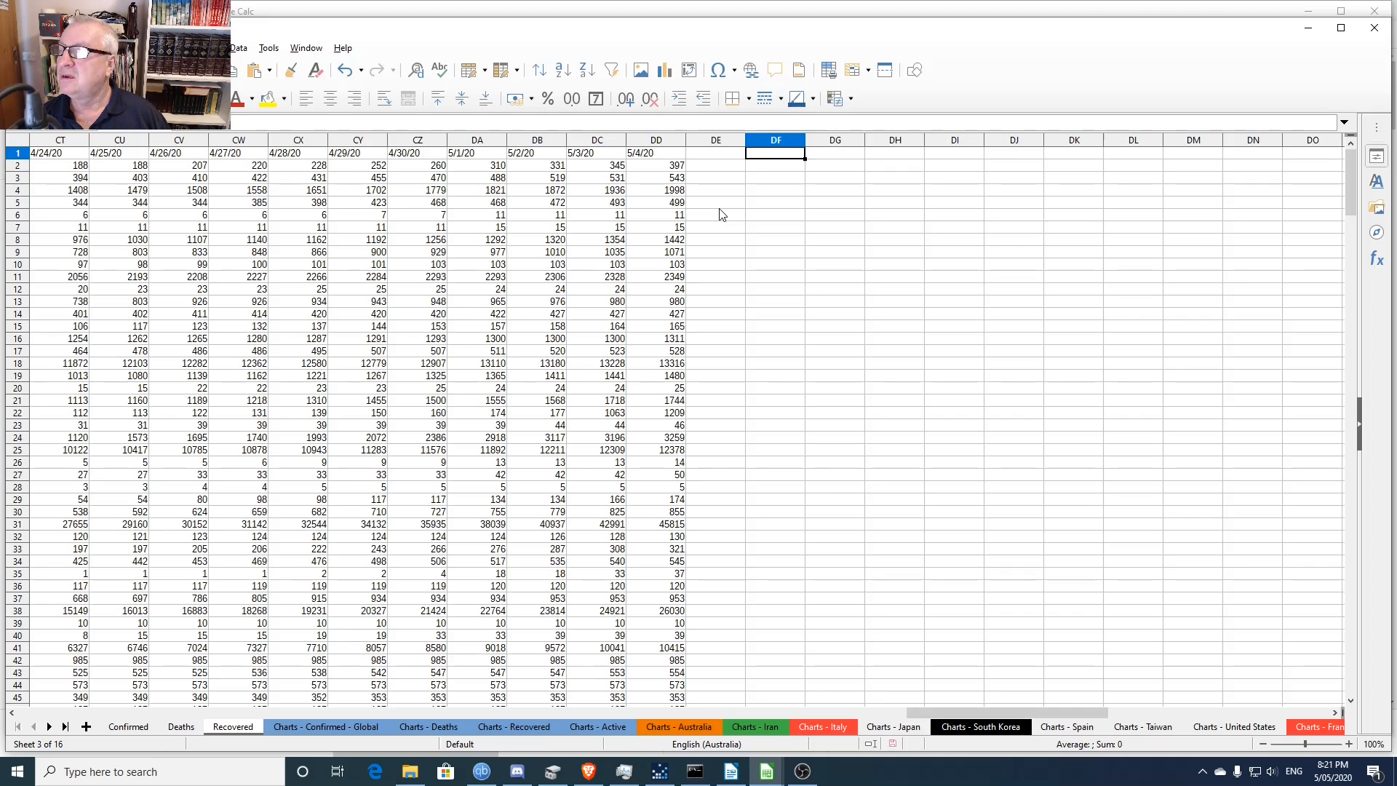
key("Right")
key("Right")
key("Right")
key("Right")
key("Right")
key("Right")
key("Right")
key("Right")
key("Right")
key("Right")
key("Right")
key("Right")
key("Right")
key("Right")
key("Right")
key("Right")
key("Right")
key("Right")
key("Right")
key("Right")
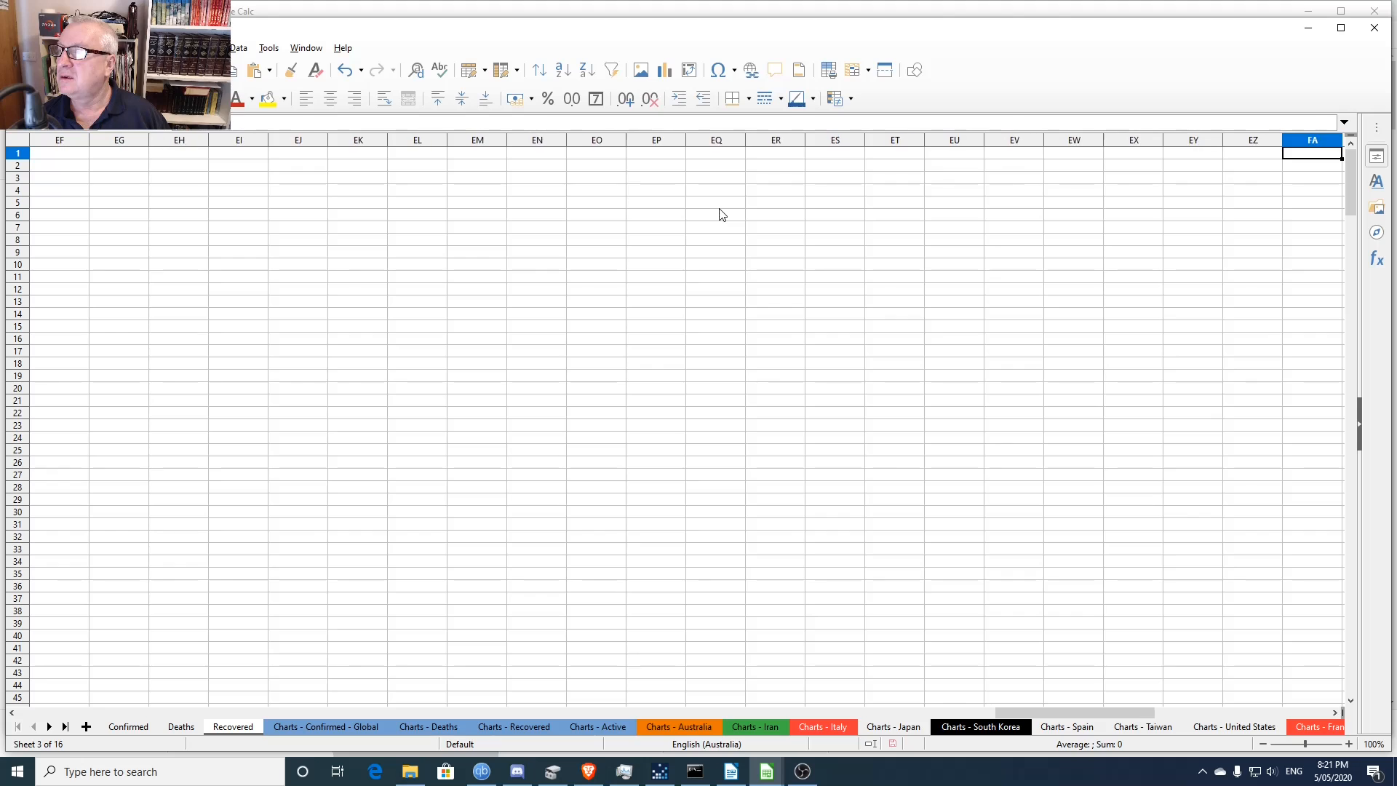
key("Right")
key("Right")
key("Right")
key("Right")
key("Right")
key("Right")
key("Right")
key("Right")
key("Right")
key("Right")
key("Right")
key("Right")
key("Right")
key("Right")
key("Right")
key("Right")
key("Right")
key("Right")
key("Right")
key("Right")
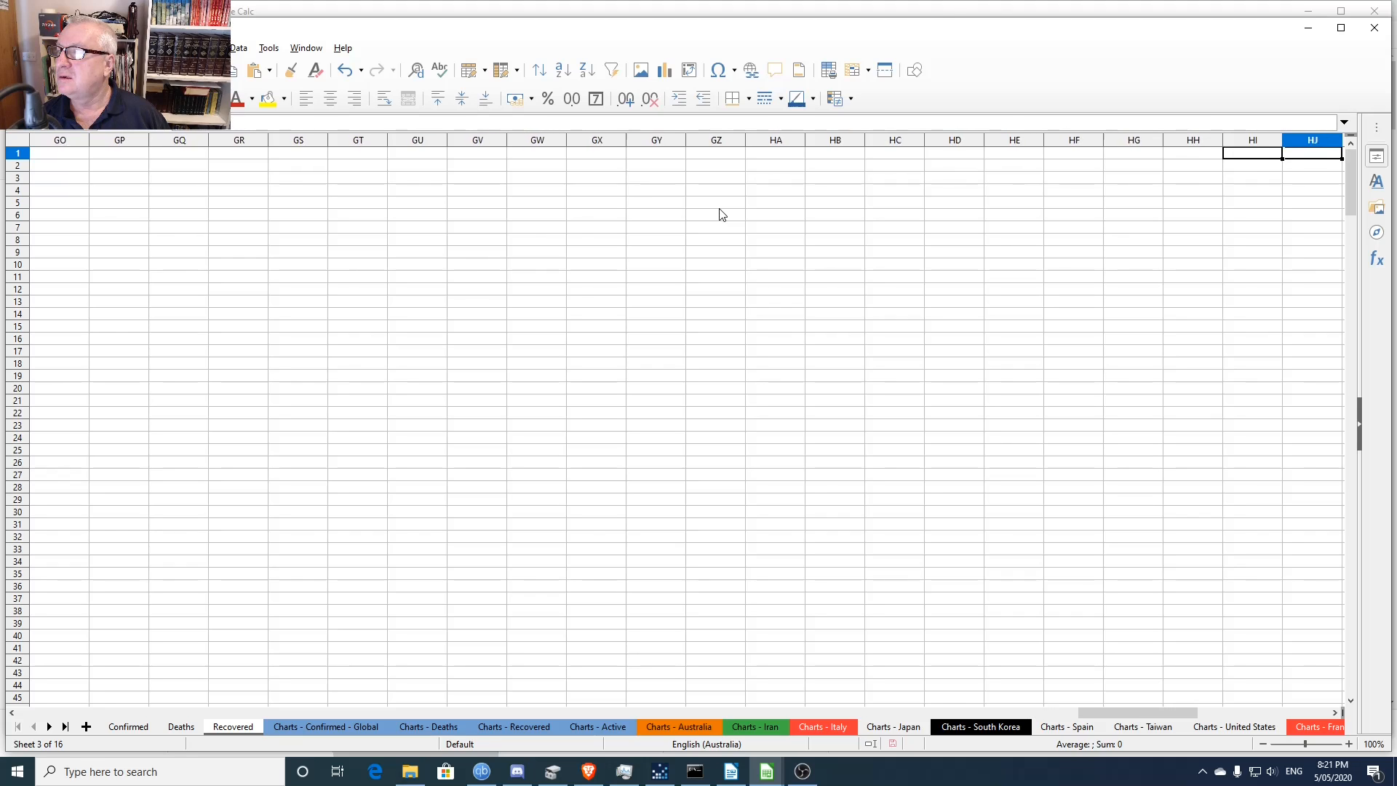
key("Right")
key("Right")
key("Right")
key("Right")
key("Right")
key("Right")
key("Right")
key("Right")
key("Right")
key("Right")
key("Right")
key("Right")
key("Right")
key("Right")
key("Right")
key("Right")
key("Right")
key("Right")
key("Right")
key("Right")
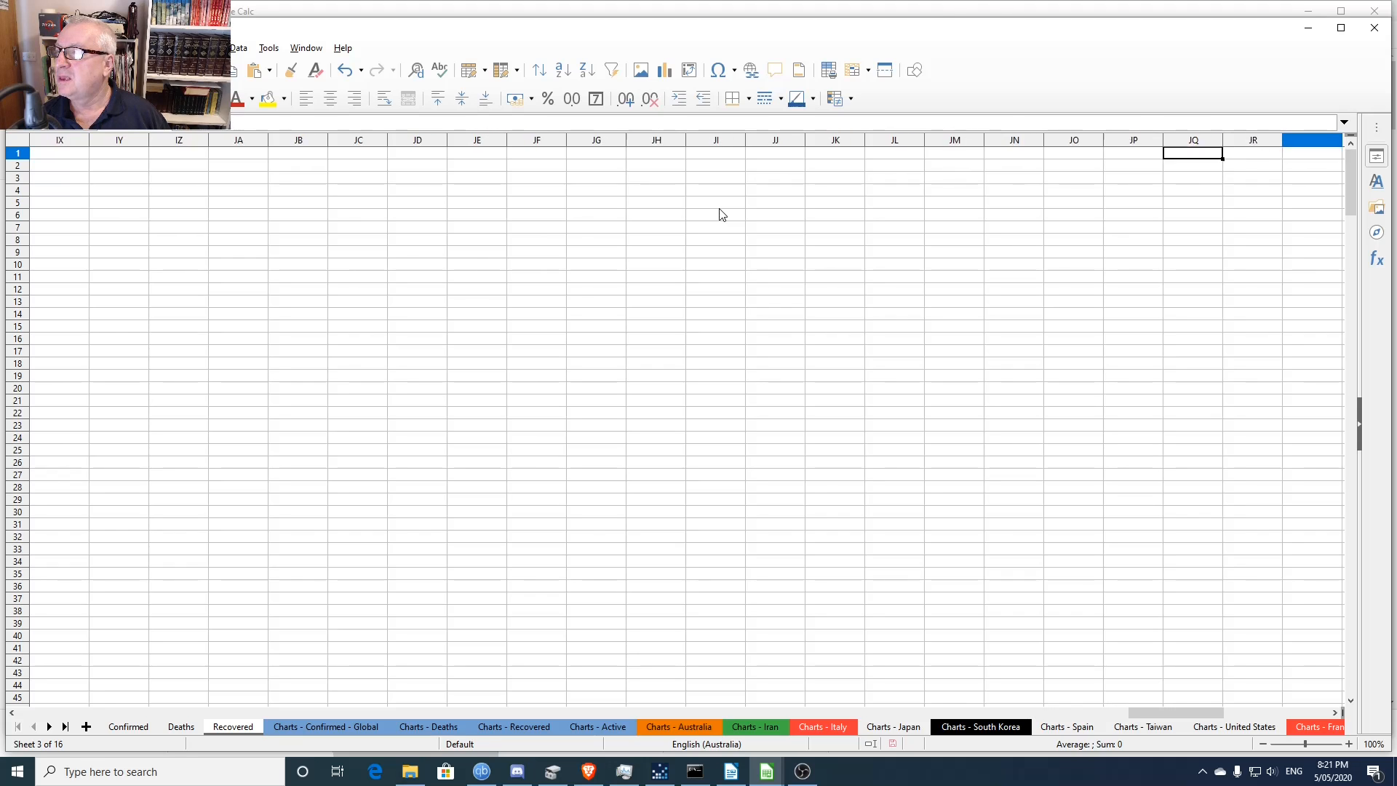
key("Right")
key("Right")
key("Right")
key("Right")
key("Right")
key("Right")
key("Right")
key("Right")
key("Right")
key("Right")
key("Right")
key("Right")
key("Right")
key("Right")
key("Right")
key("Right")
key("Right")
key("Right")
key("Right")
key("Right")
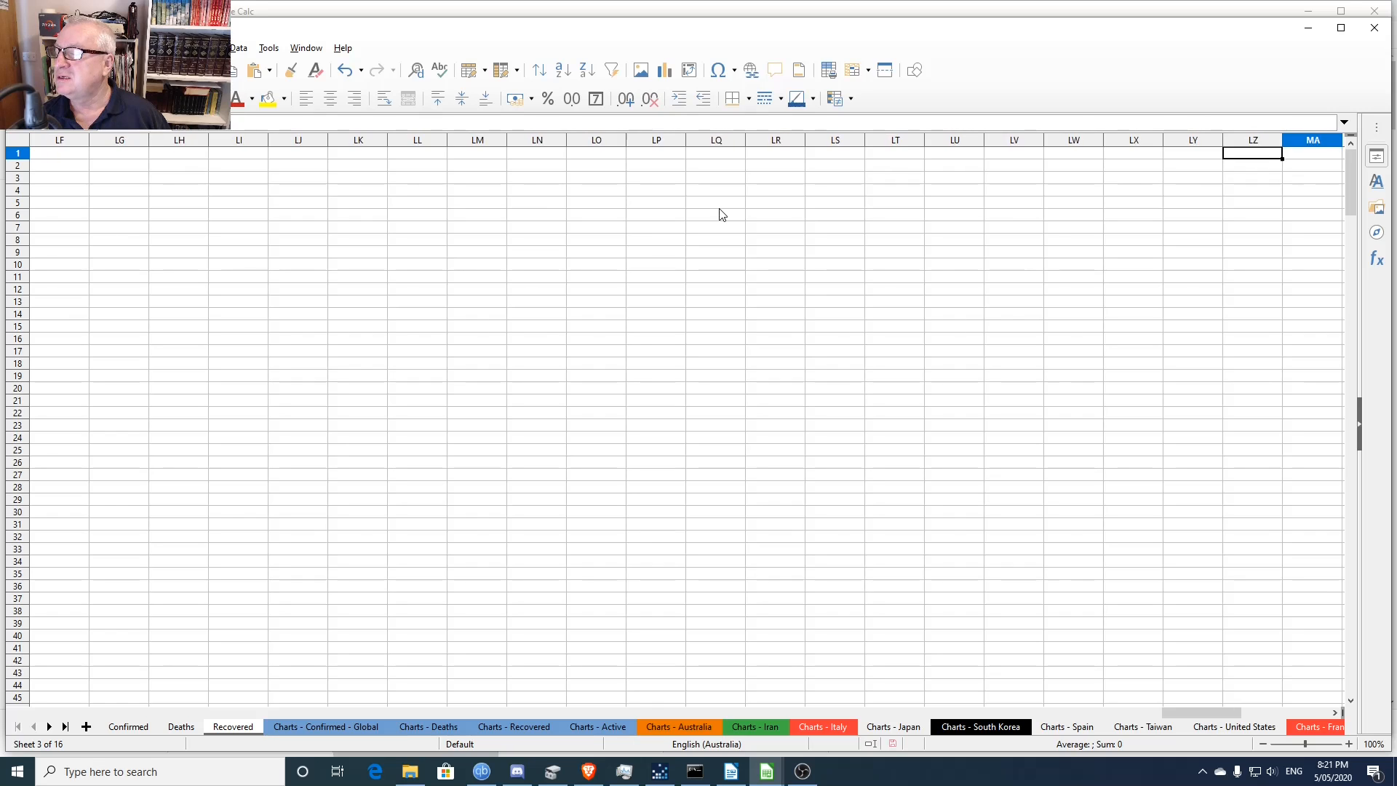
key("Right")
key("Right")
key("Right")
key("Right")
key("Right")
key("Right")
key("Right")
key("Right")
key("Right")
key("Right")
key("Right")
key("Right")
key("Right")
key("Right")
key("Right")
key("Right")
key("Right")
key("Right")
key("Right")
key("Right")
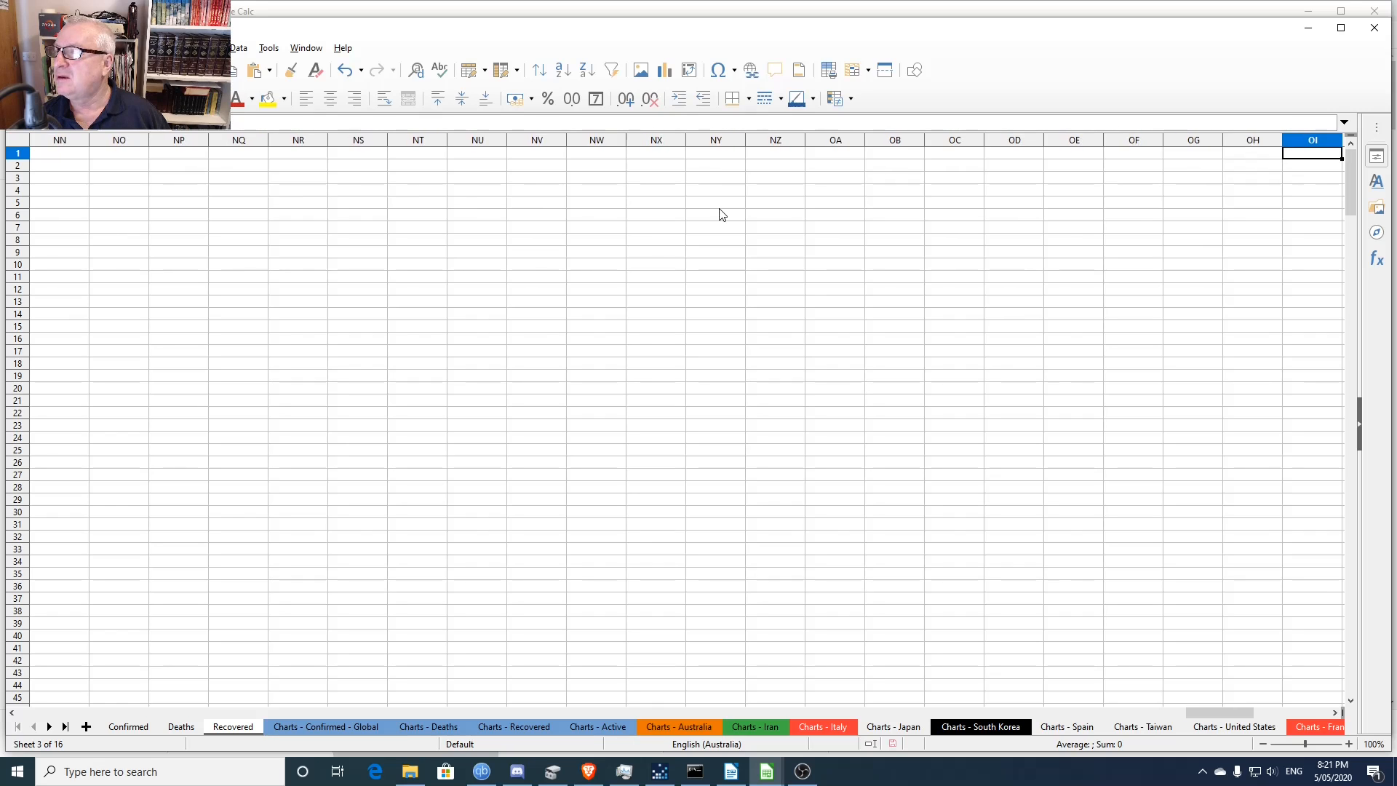
key("Right")
key("Right")
key("Right")
key("Right")
key("Right")
key("Right")
key("Right")
key("Right")
key("Right")
key("Right")
key("Right")
key("Right")
key("Right")
key("Right")
key("Right")
key("Right")
key("Right")
key("Right")
key("Right")
key("Right")
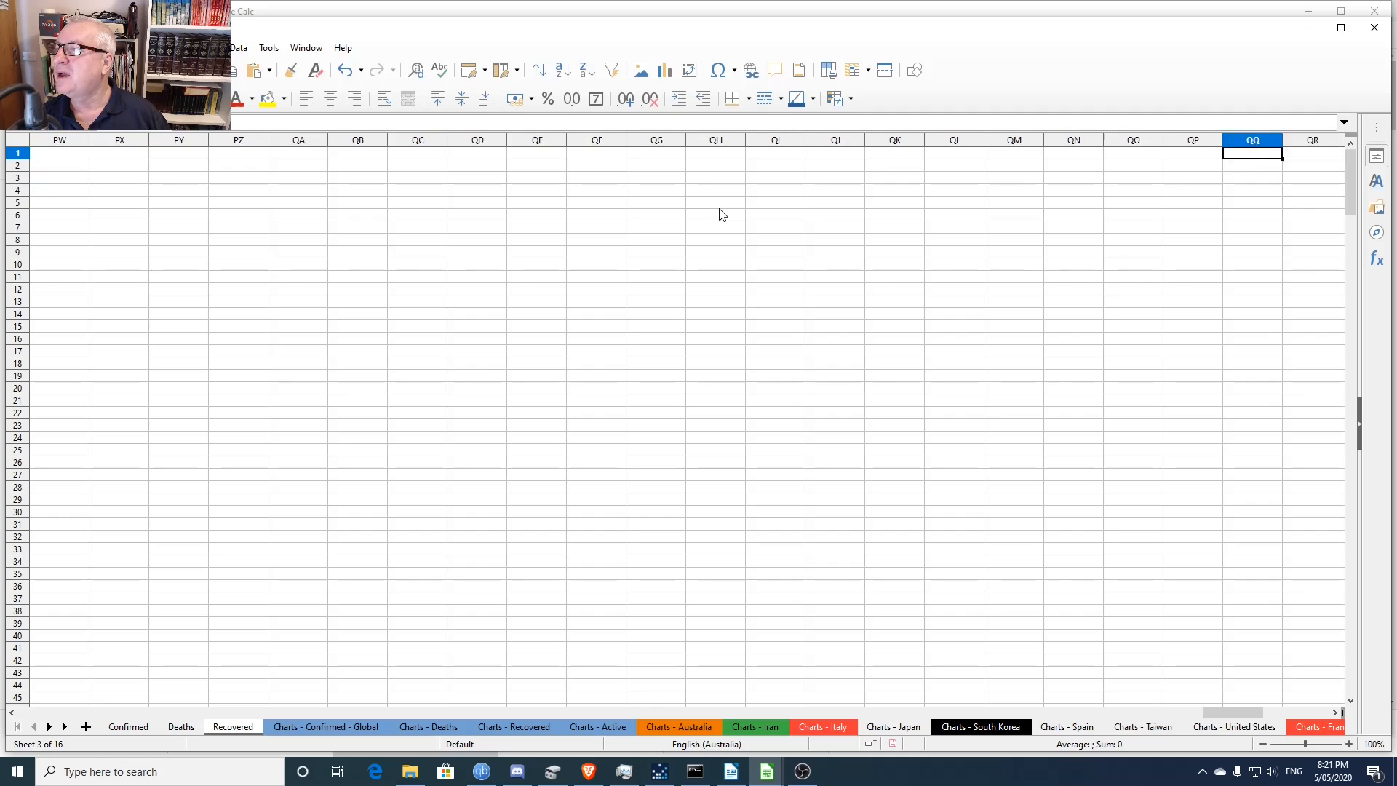
key("Right")
key("Right")
key("Right")
key("Right")
key("Right")
key("Right")
key("Right")
key("Right")
key("Right")
key("Right")
key("Right")
key("Right")
key("Right")
key("Right")
key("Right")
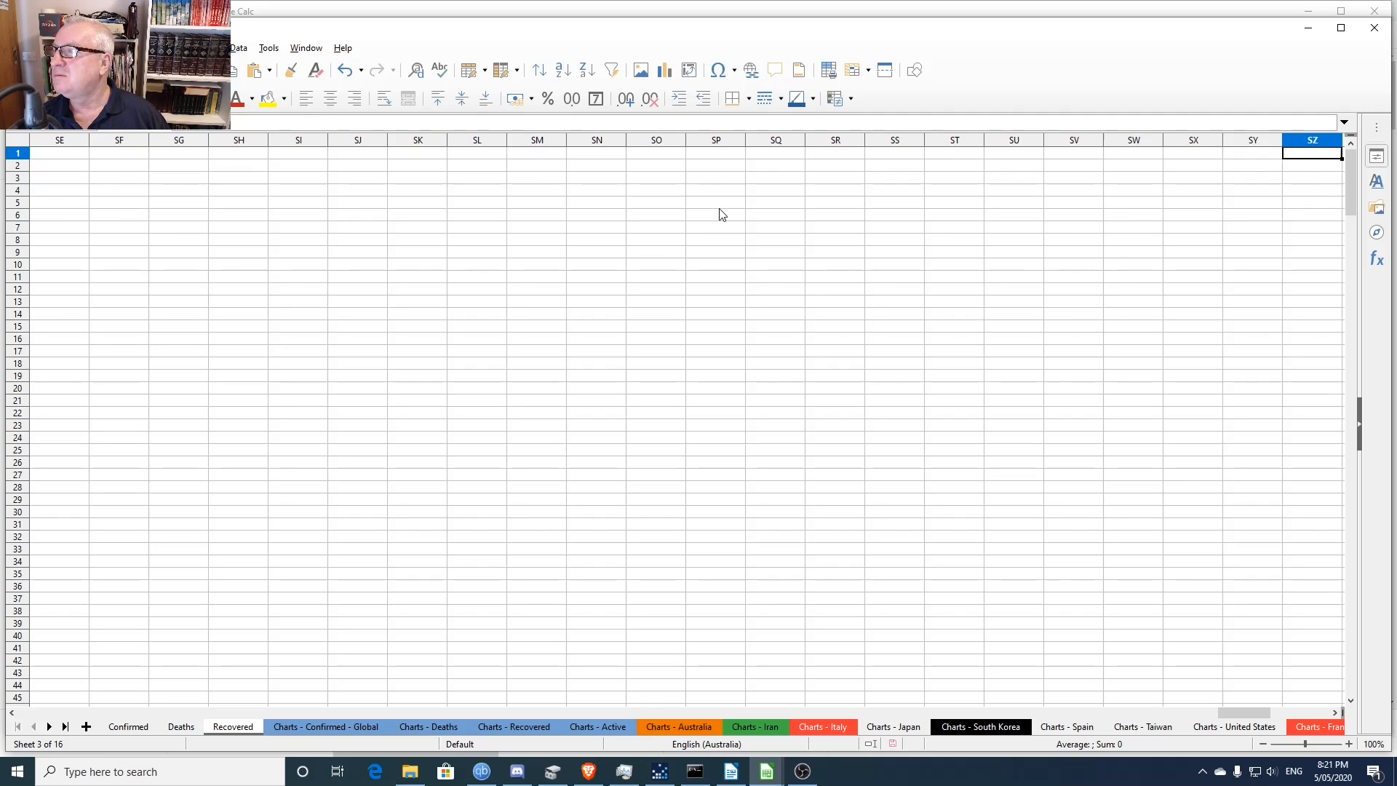
- Scan row 1 of the Recovered sheet from column SZ to beyond ZZ and examine how the column lettering continues
key("Right")
key("Right")
key("Right")
key("Right")
key("Right")
key("Right")
key("Right")
key("Right")
key("Right")
key("Right")
key("Right")
key("Right")
key("Right")
key("Right")
key("Right")
key("Right")
key("Right")
key("Right")
key("Right")
key("Right")
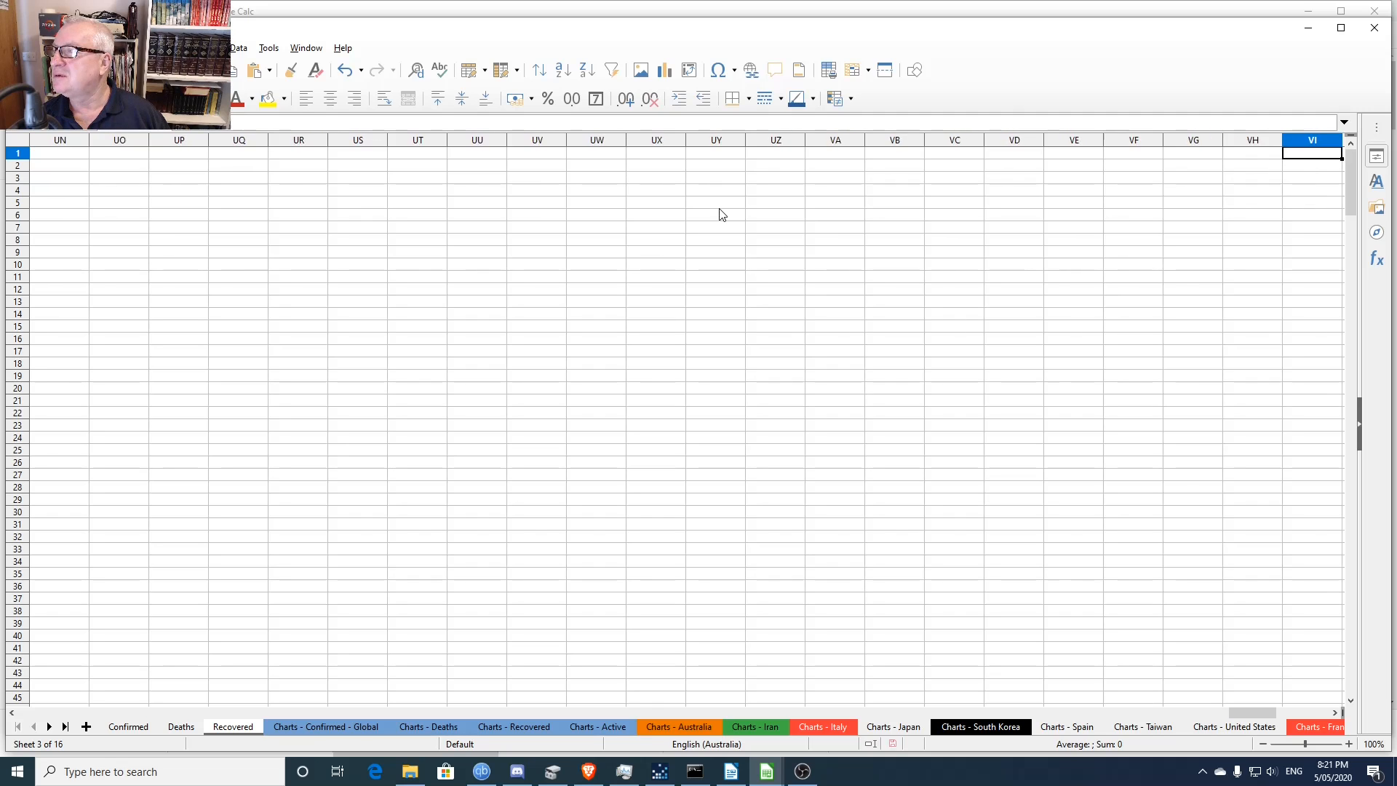
key("Right")
key("Right")
key("Right")
key("Right")
key("Right")
key("Right")
key("Right")
key("Right")
key("Right")
key("Right")
key("Right")
key("Right")
key("Right")
key("Right")
key("Right")
key("Right")
key("Right")
key("Right")
key("Right")
key("Right")
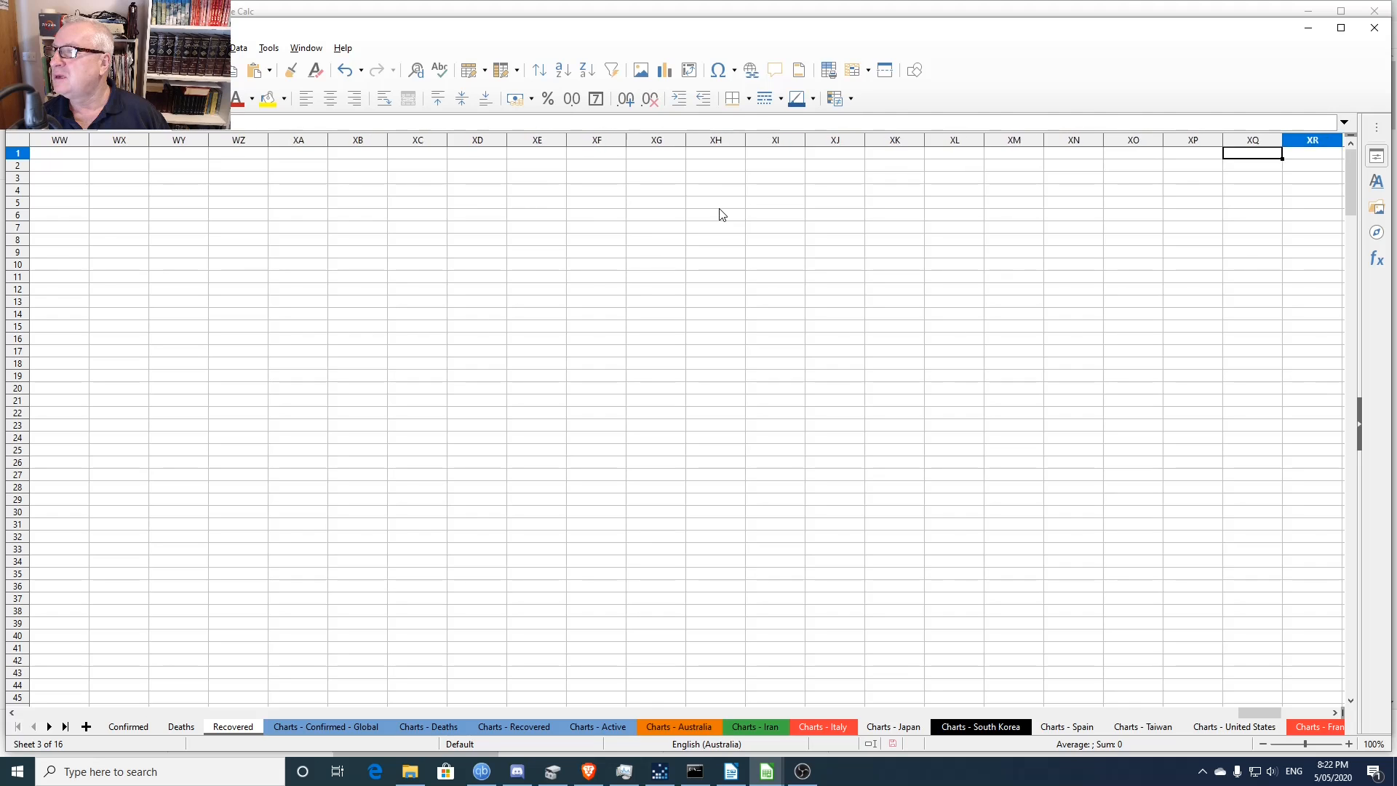
key("Right")
key("Right")
key("Right")
key("Right")
key("Right")
key("Right")
key("Right")
key("Right")
key("Right")
key("Right")
key("Right")
key("Right")
key("Right")
key("Right")
key("Right")
key("Right")
key("Right")
key("Right")
key("Right")
key("Right")
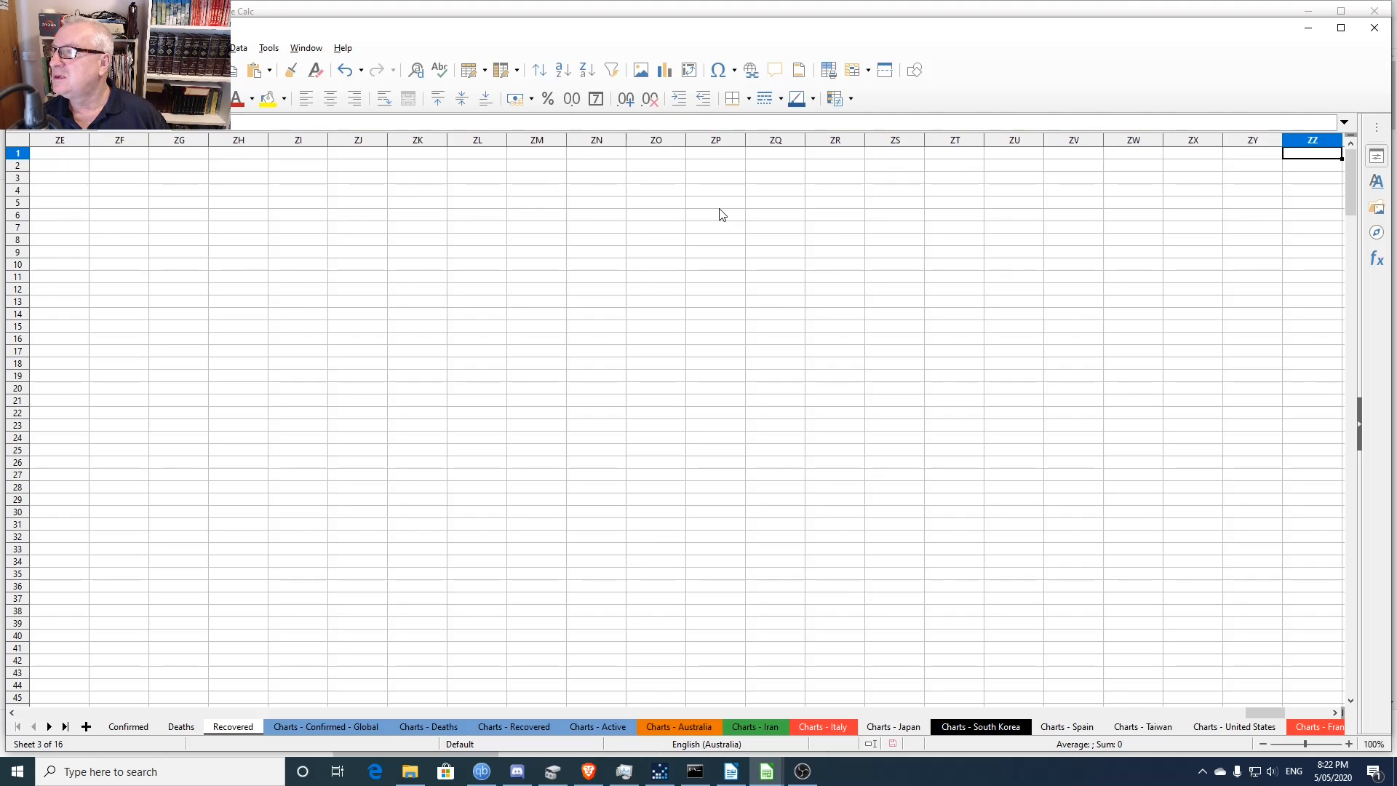
key("Right")
key("Right")
key("Right")
key("Right")
key("Right")
key("Right")
key("Right")
key("Right")
key("Right")
key("Right")
key("Right")
key("Right")
key("Right")
key("Right")
key("Right")
key("Right")
- Go back along row 1 to column ZZ and inspect the switch from two-letter to three-letter column labels at AAA
key("Left")
key("Left")
key("Left")
key("Left")
key("Left")
key("Left")
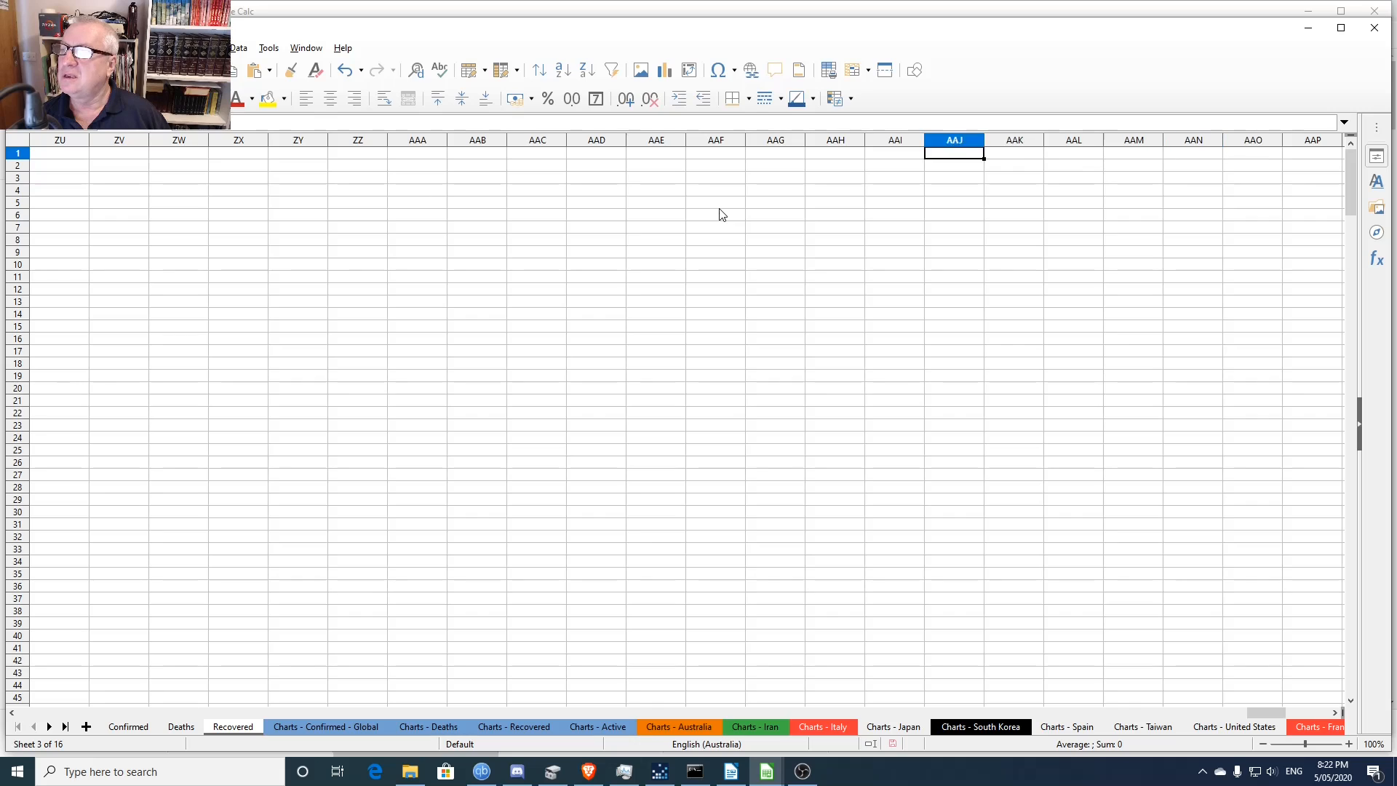
key("Left")
key("Left")
key("Left")
key("Left")
key("Left")
key("Left")
key("Left")
key("Left")
key("Left")
key("Left")
key("Left")
key("Right")
key("Right")
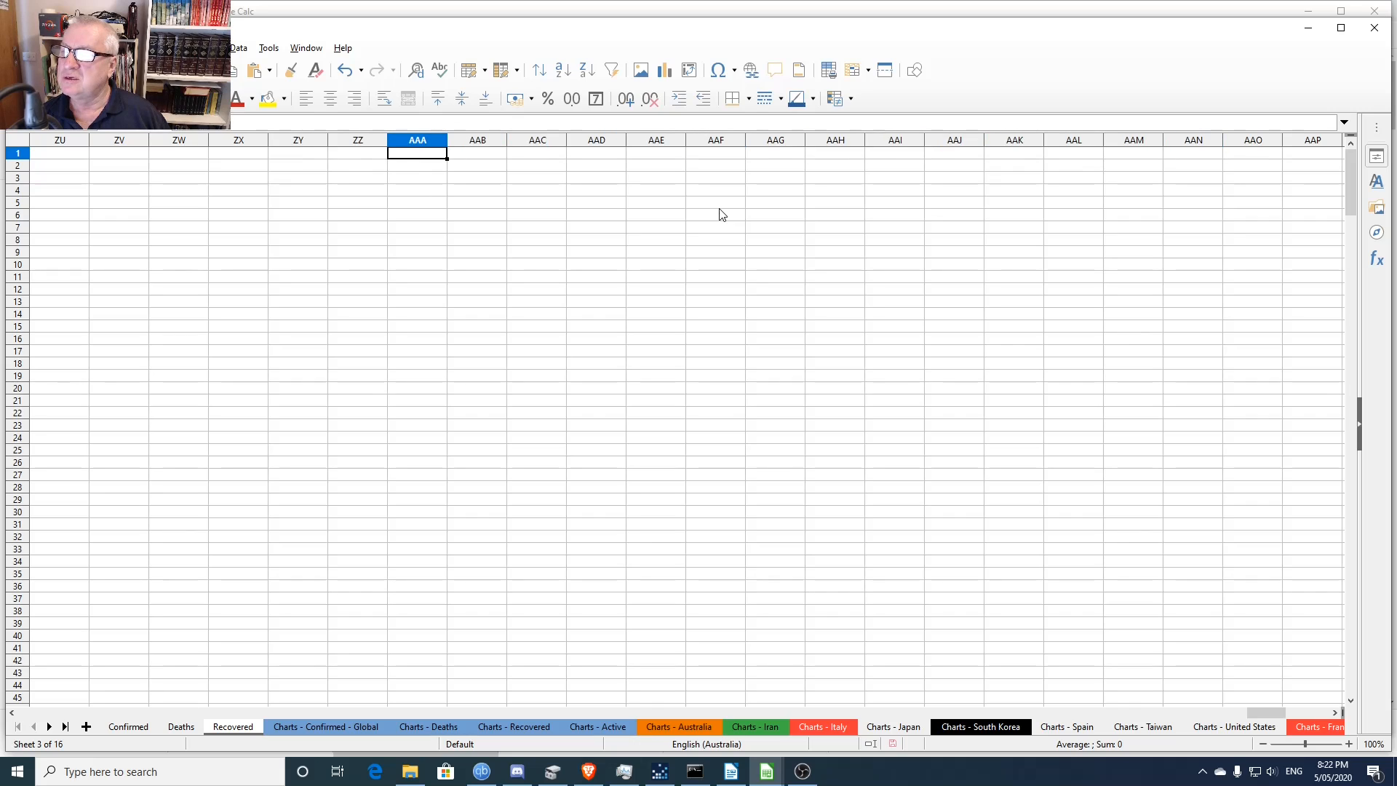
key("Left")
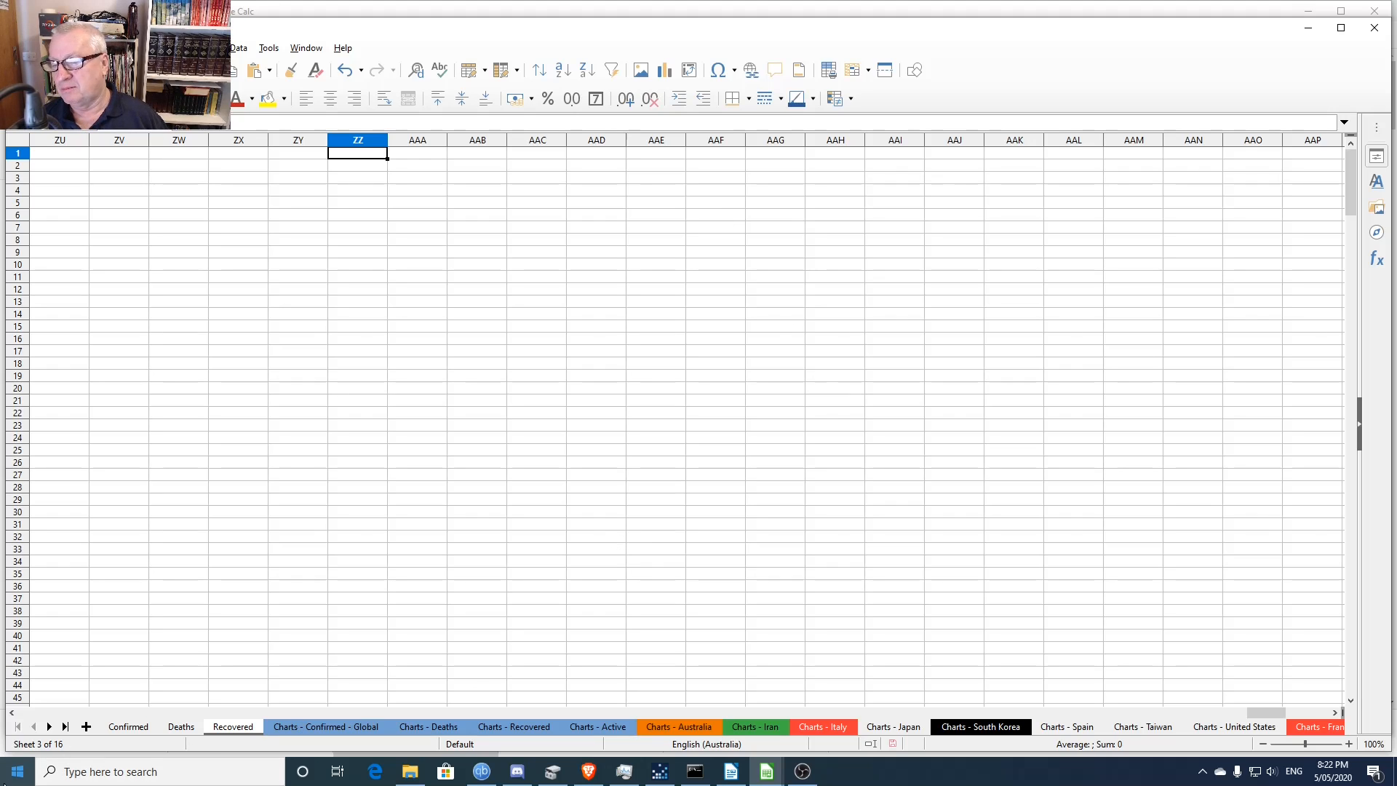
- Open the Calculator app, compute 26 × 26, and close it
left_click(17, 772)
left_click(95, 770)
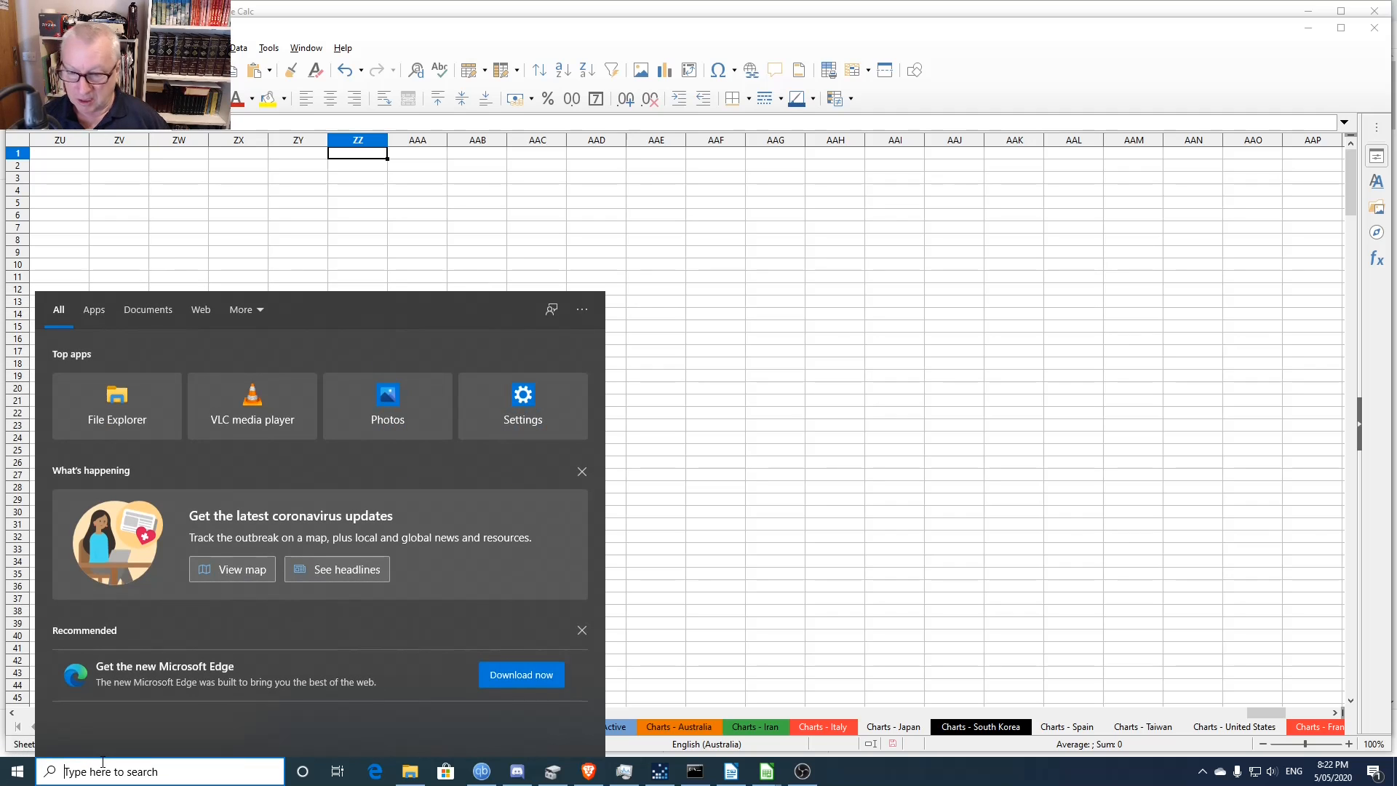
type("cal")
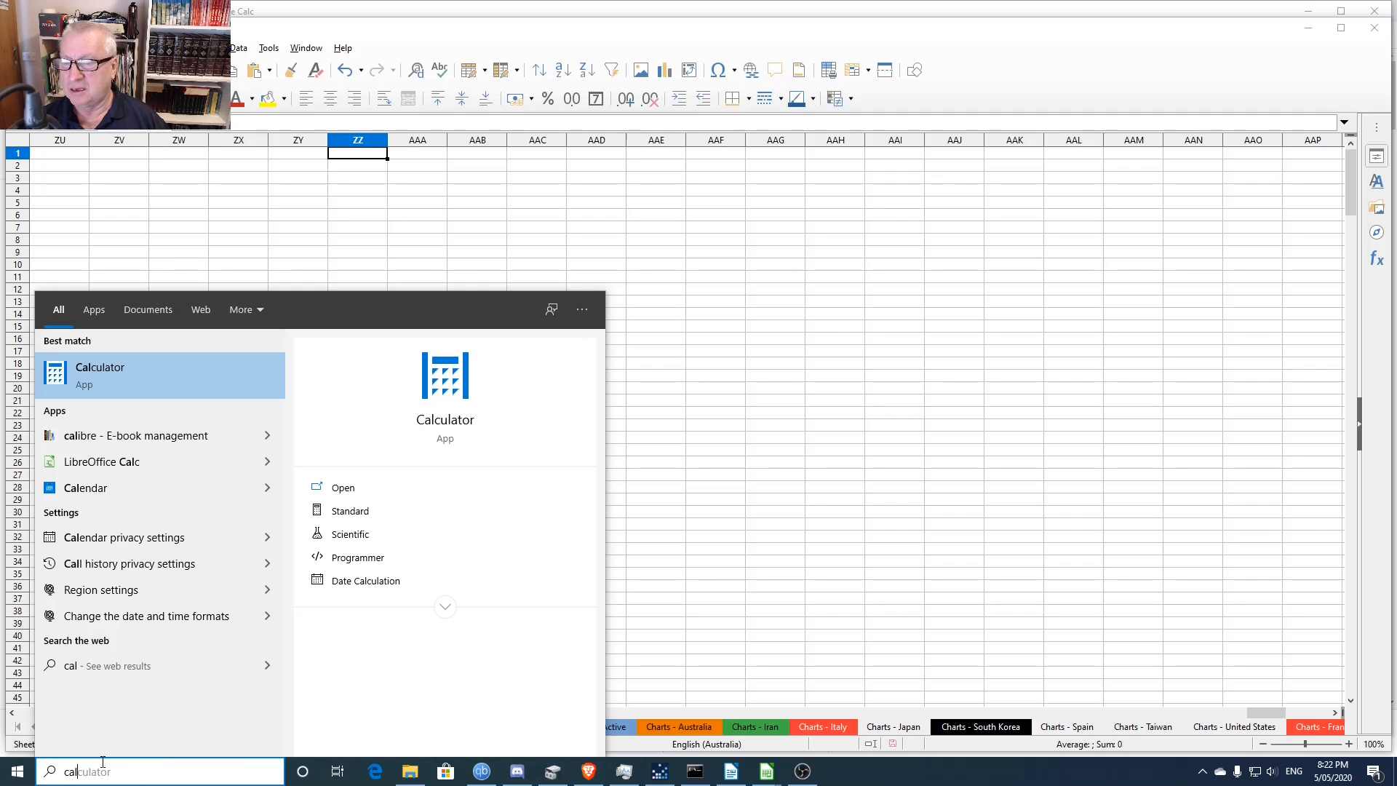
left_click(102, 373)
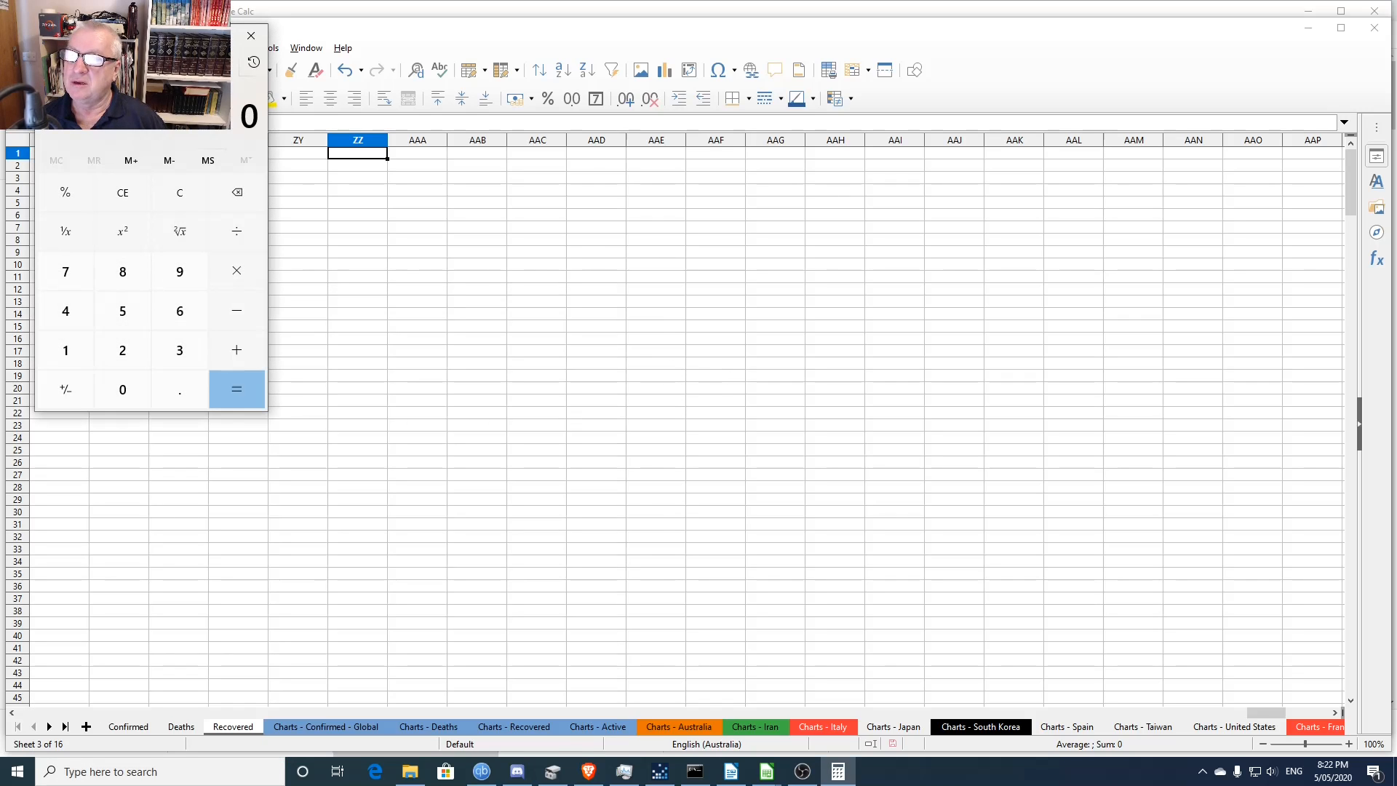
key("2")
key("6")
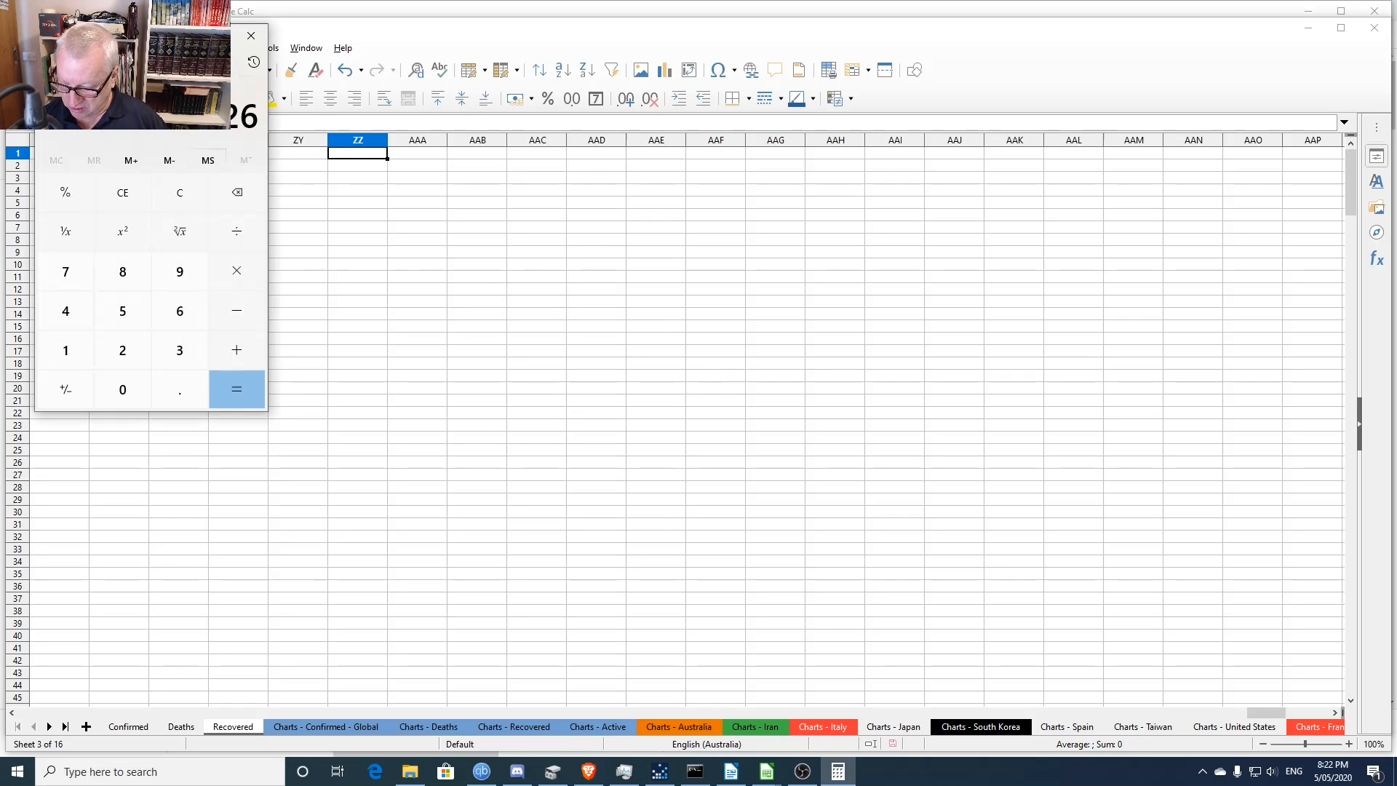
key("asterisk")
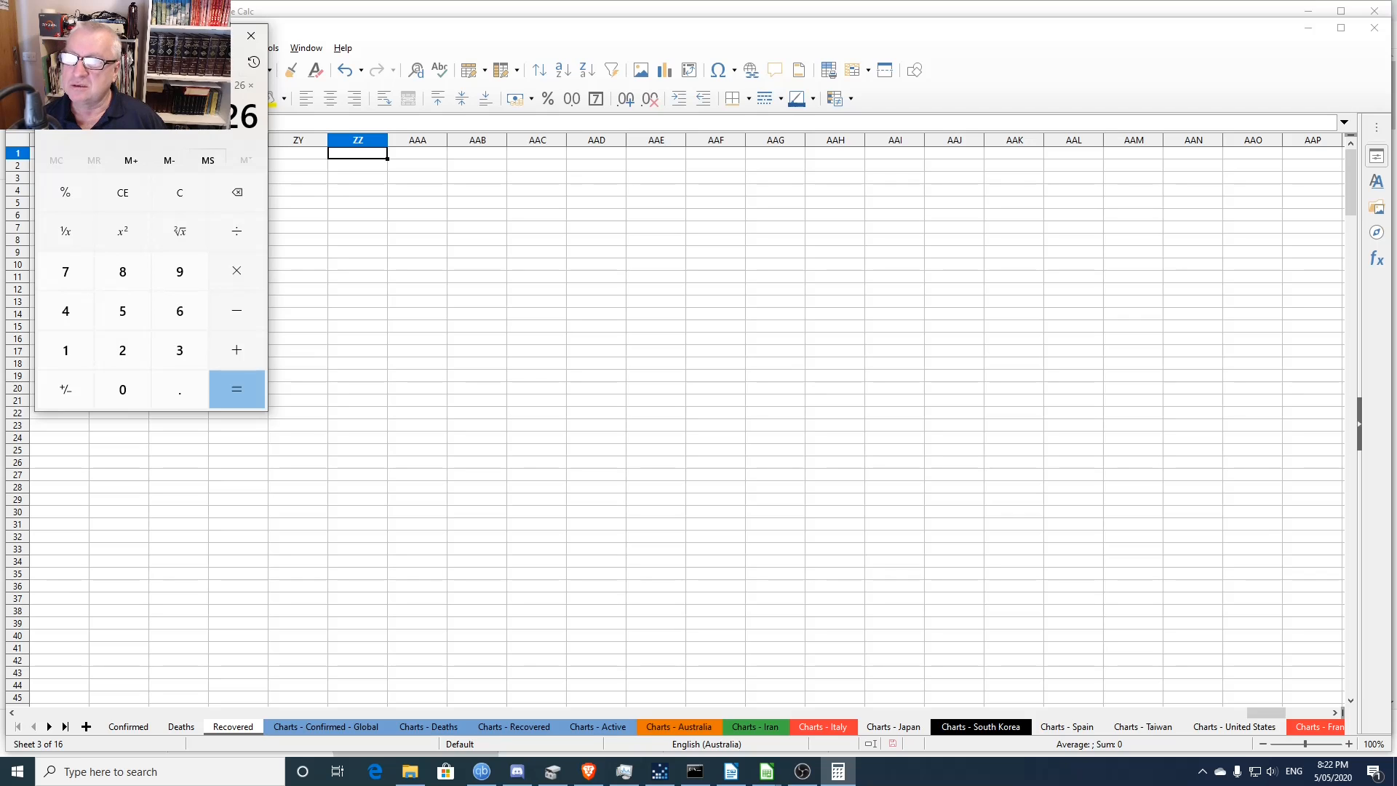
key("Return")
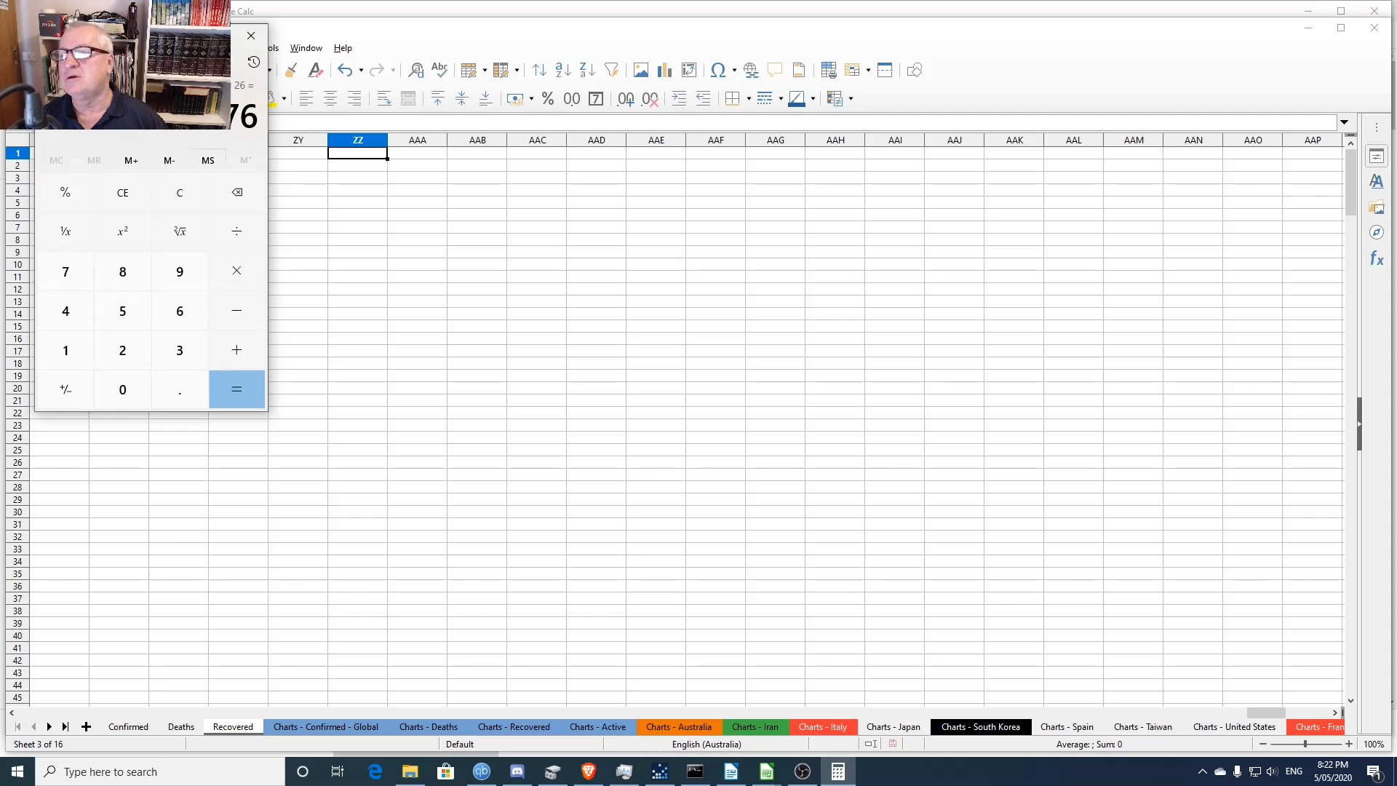
left_click(257, 42)
- Examine the three-letter column labels along row 1 from AAA out to ABW, and go back towards AAT
left_click(411, 153)
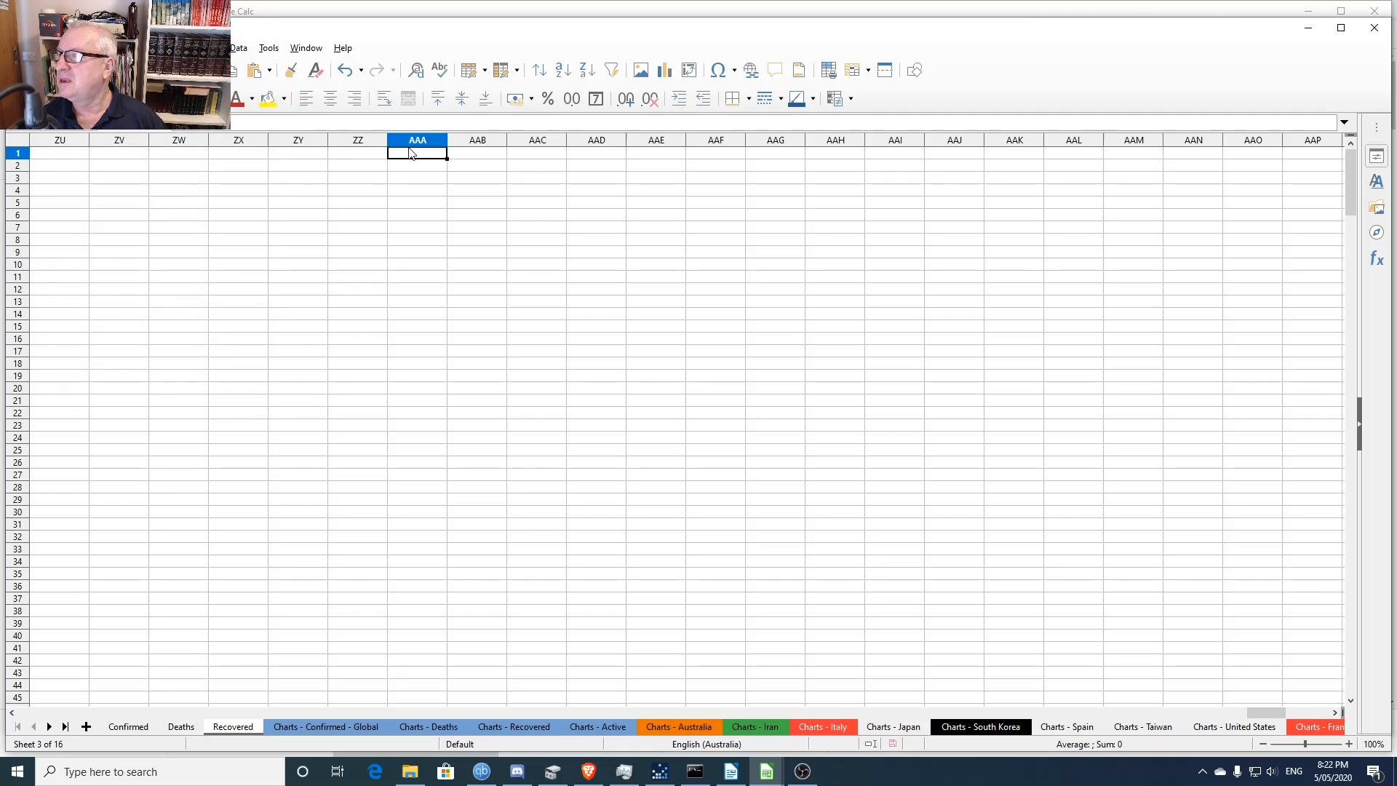
key("Right")
key("Right")
key("Right")
key("Right")
key("Right")
key("Right")
key("Right")
key("Right")
key("Right")
key("Right")
key("Right")
key("Right")
key("Right")
key("Right")
key("Right")
key("Right")
key("Right")
key("Right")
key("Right")
key("Right")
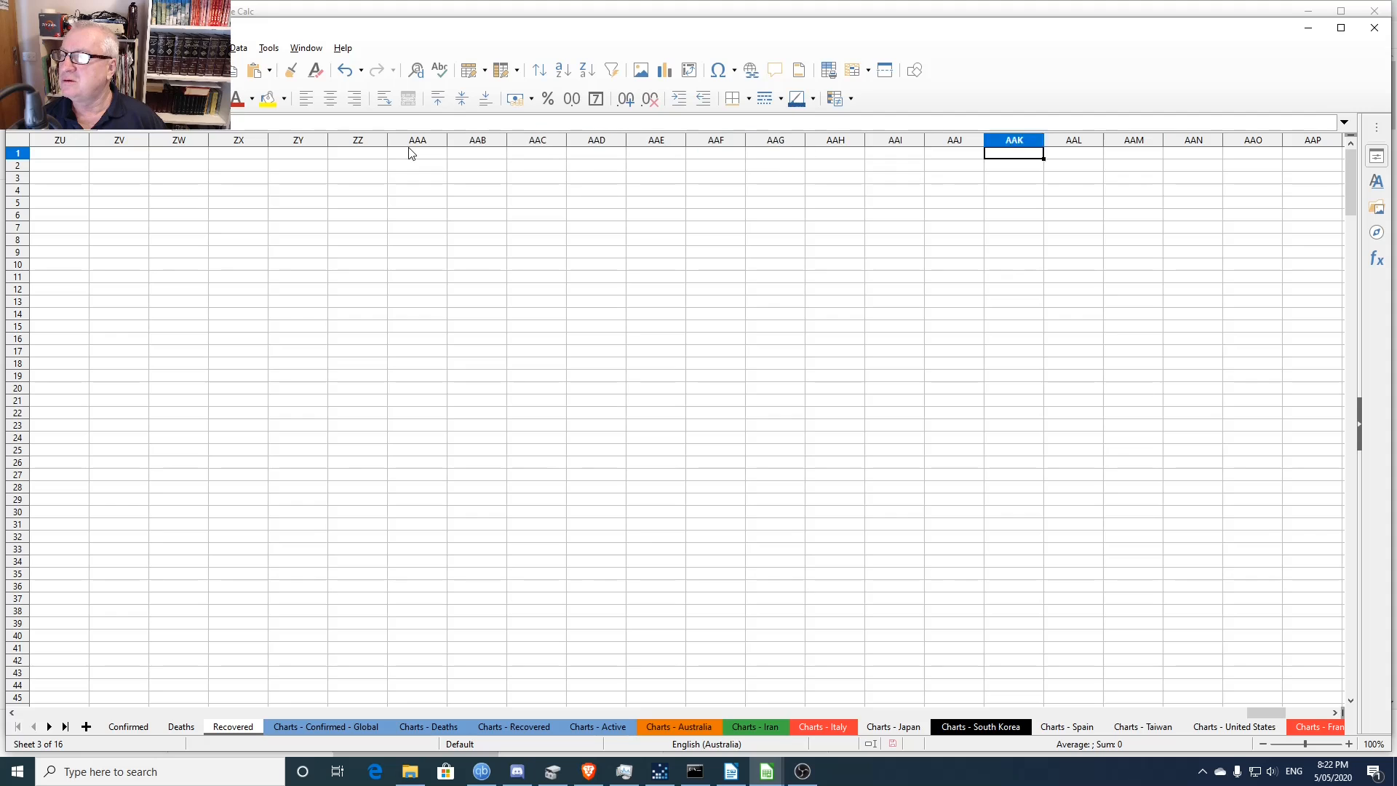
key("Right")
key("Right")
key("Right")
key("Right")
key("Right")
key("Right")
key("Right")
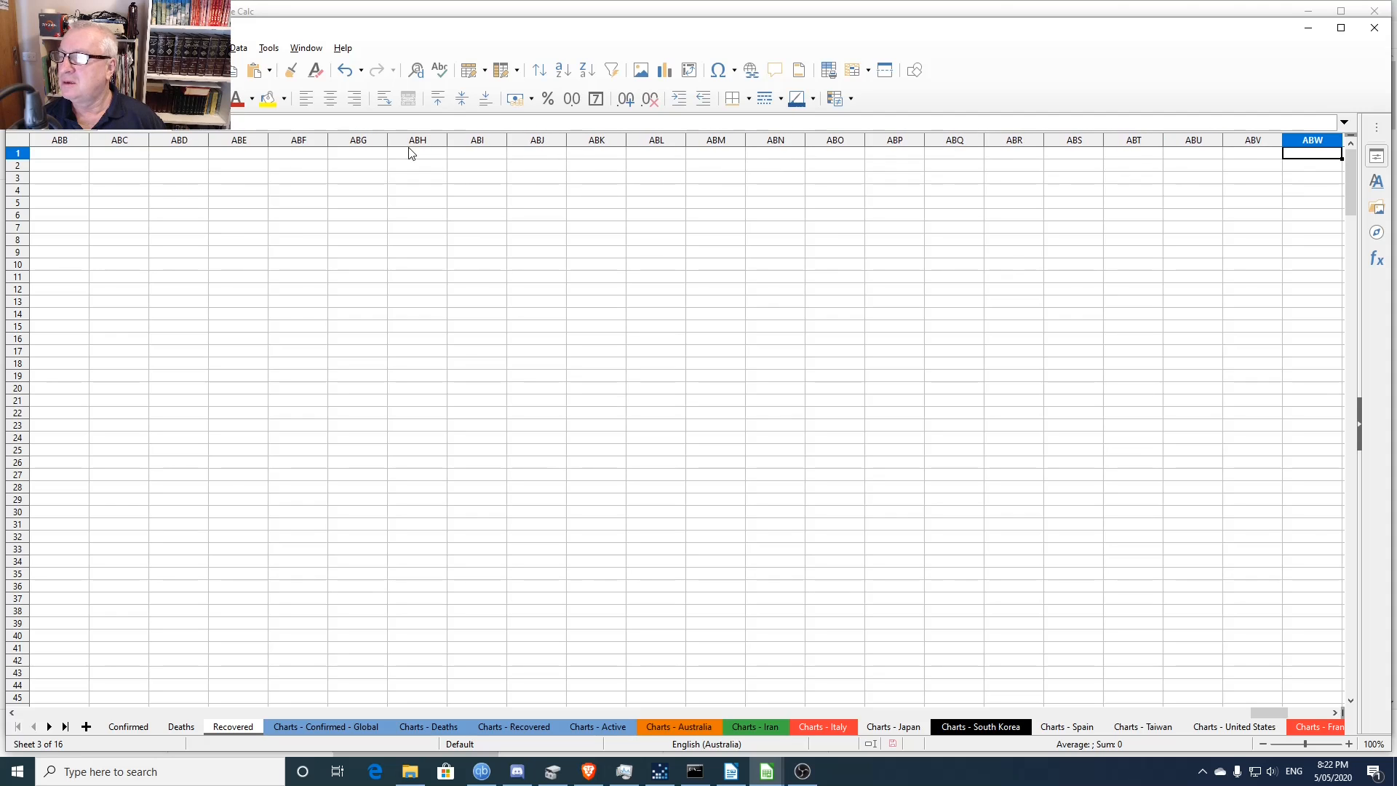
key("Left")
key("Left")
key("Left")
key("Left")
key("Left")
key("Left")
key("Left")
key("Left")
key("Left")
key("Left")
key("Left")
key("Left")
key("Left")
key("Left")
key("Left")
key("Left")
key("Left")
key("Left")
key("Left")
key("Left")
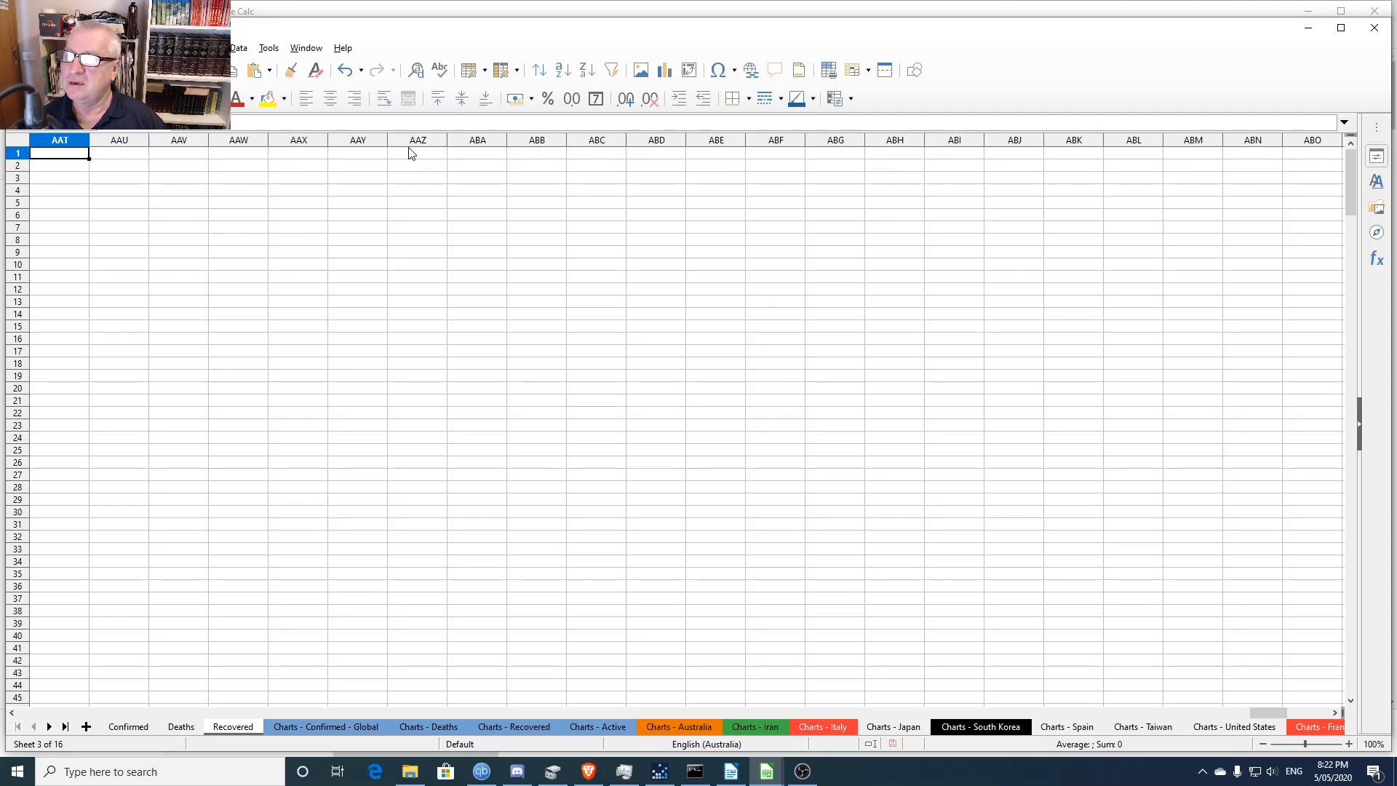
- Select row 1 of the Recovered sheet from column AAA to the last column, AMJ, to check how many columns follow ZZ
key("Left")
key("Left")
key("Left")
key("Left")
key("Left")
key("Left")
key("Left")
key("Left")
key("Left")
key("Left")
key("Left")
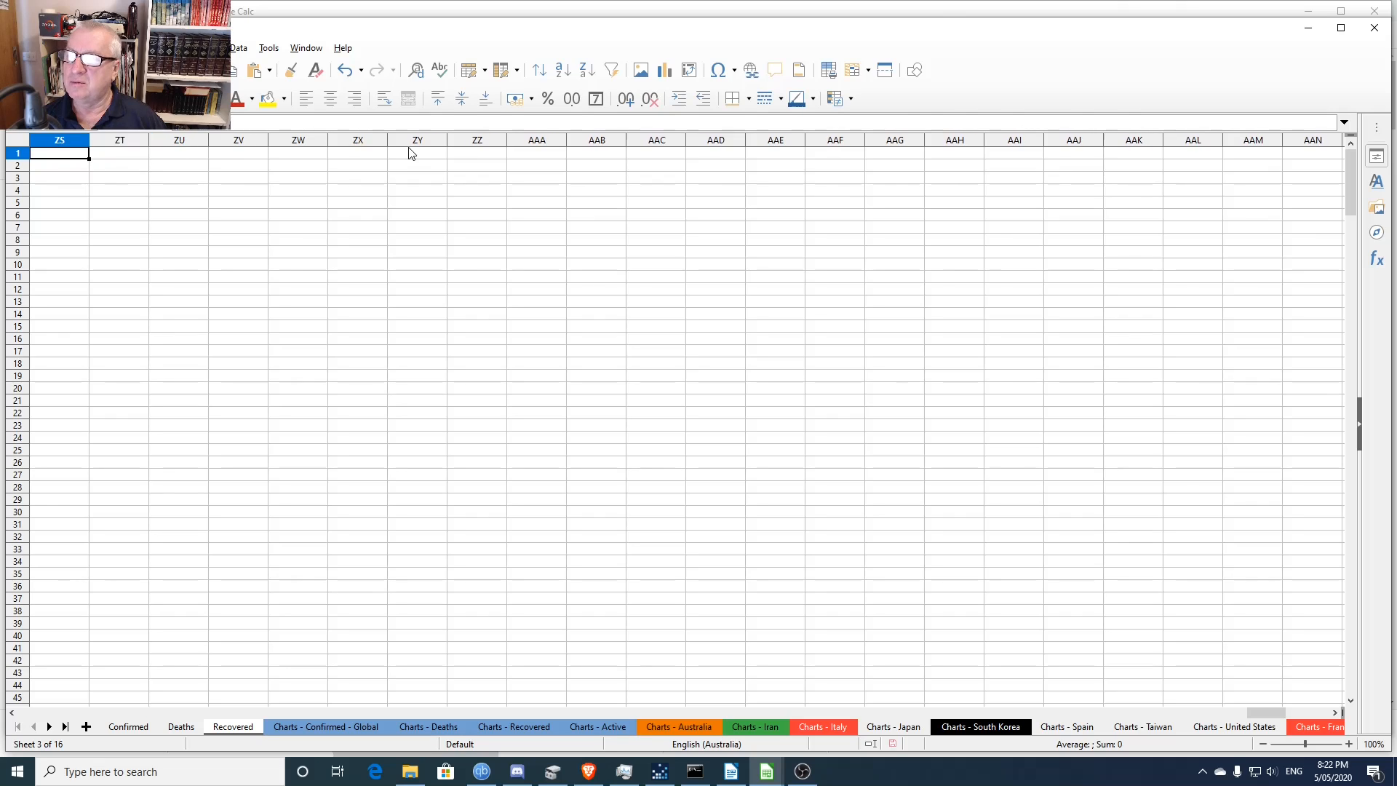
key("Right")
key("Right")
key("Right")
key("Right")
key("Right")
key("Right")
key("Right")
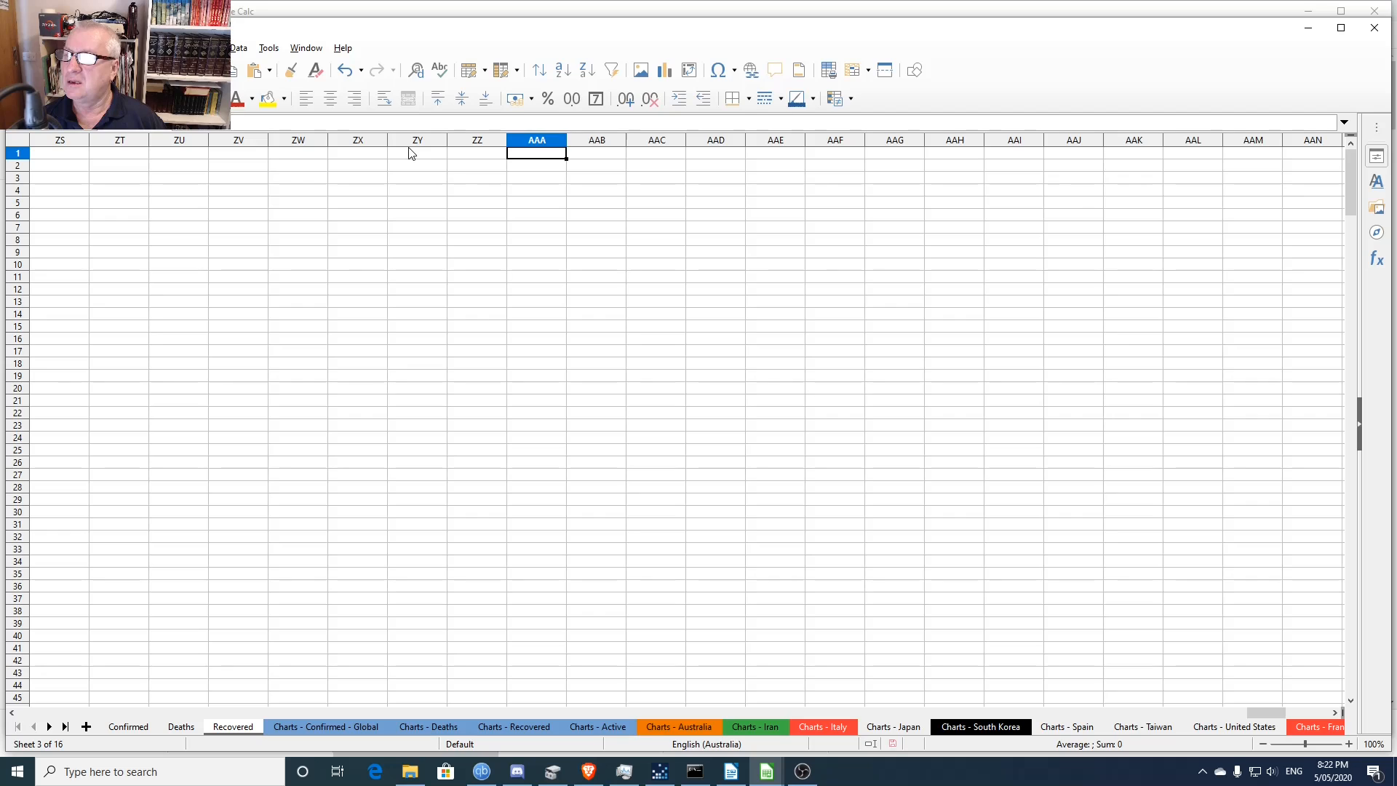
key("shift+Right")
key("ctrl+shift+Right")
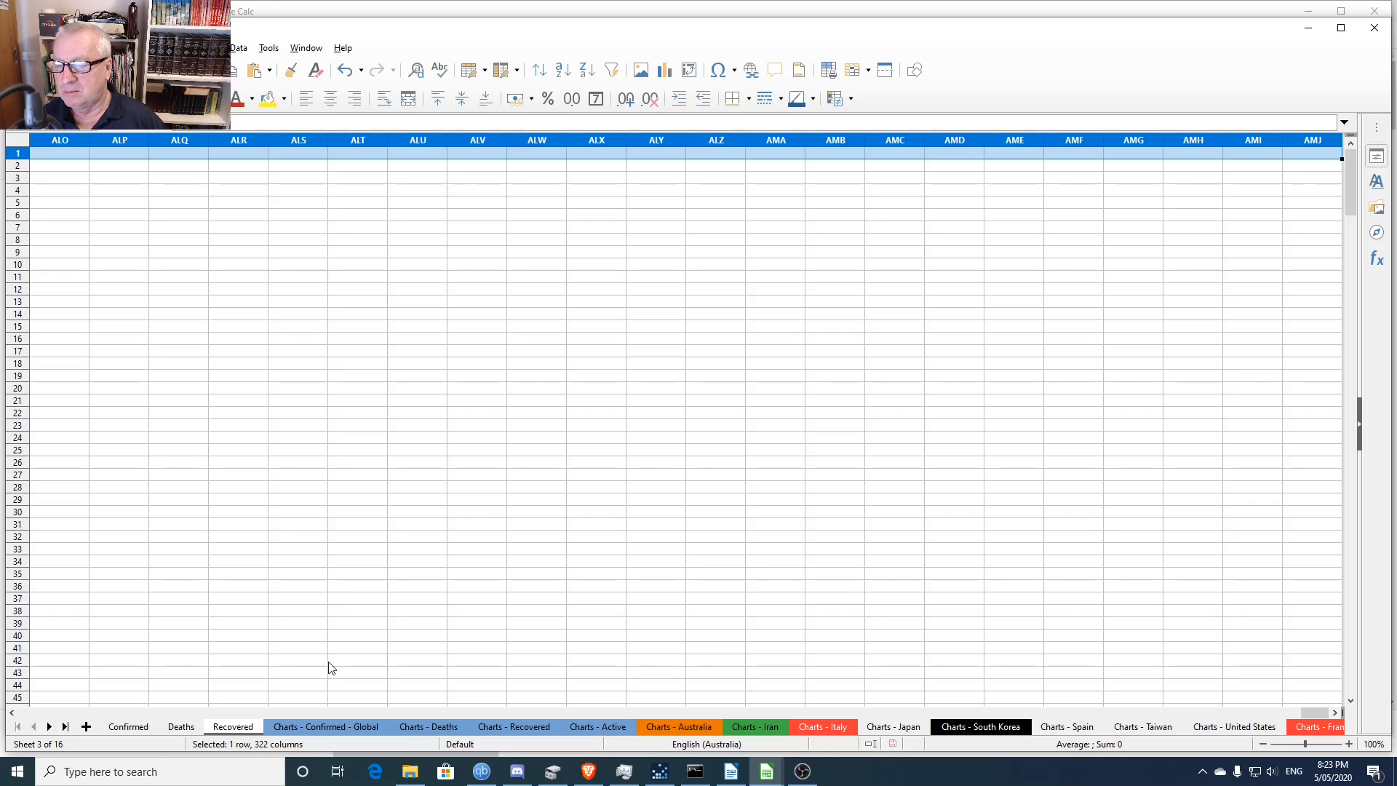
- Switch to the time_series_covid19_recovered_global spreadsheet and go to the empty rows below its data
key("alt+Tab")
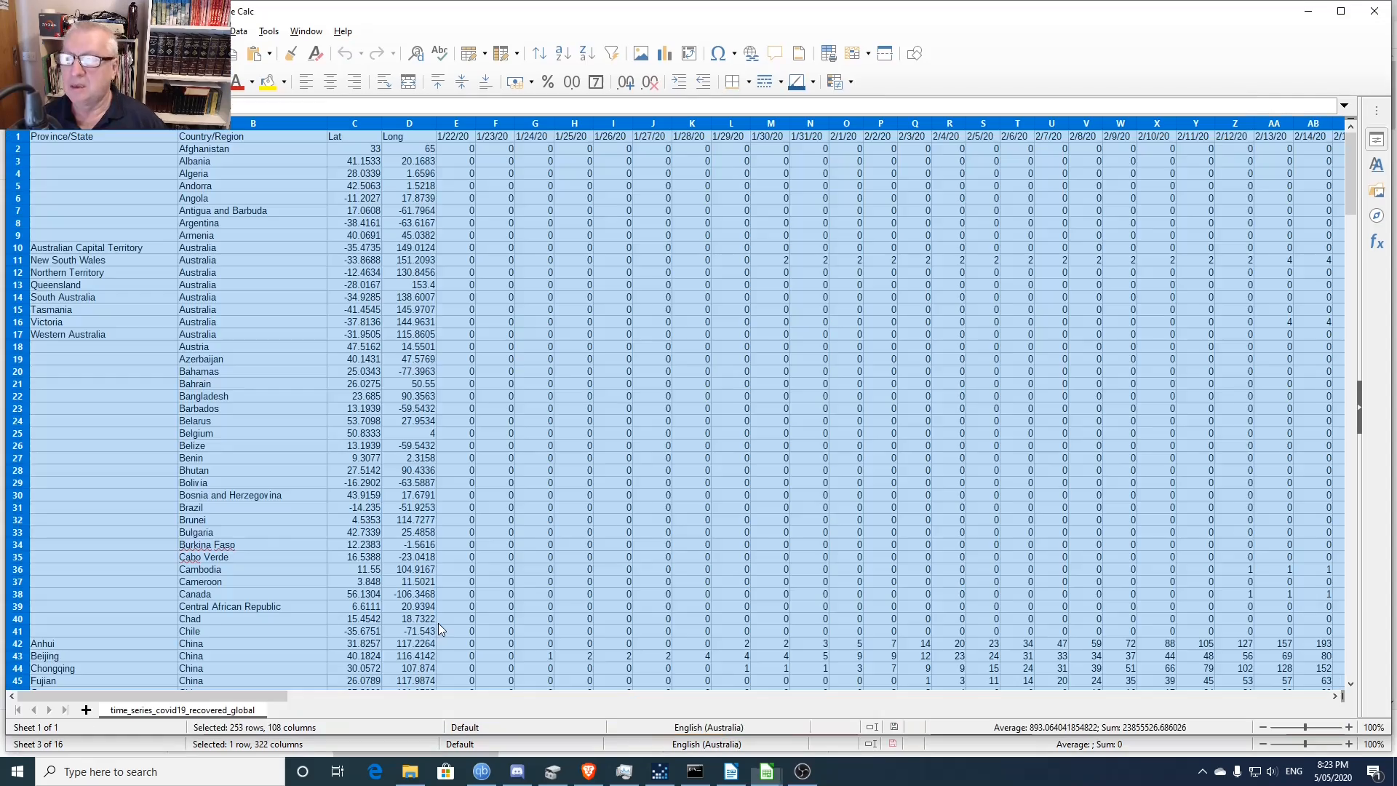
scroll(447, 504, "down", 20)
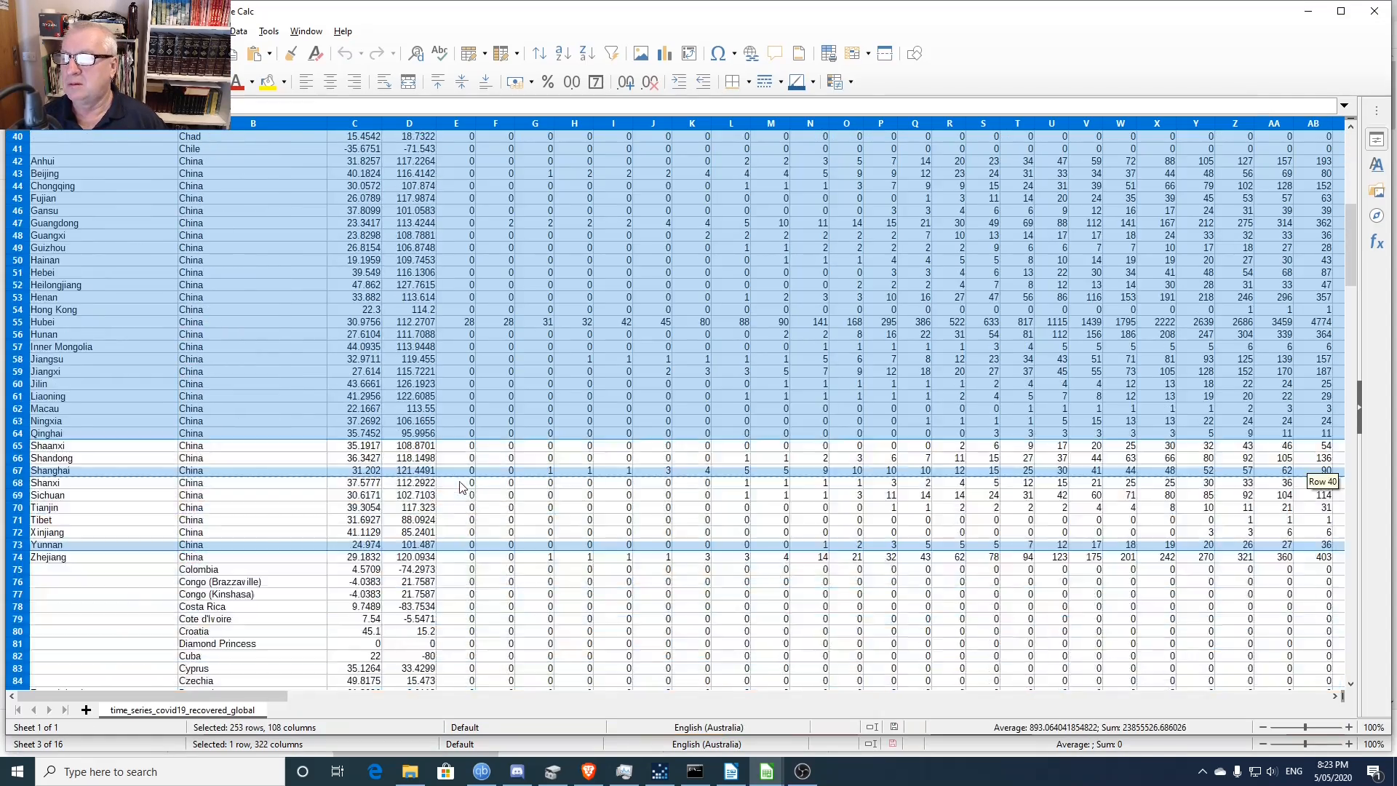
scroll(471, 486, "down", 20)
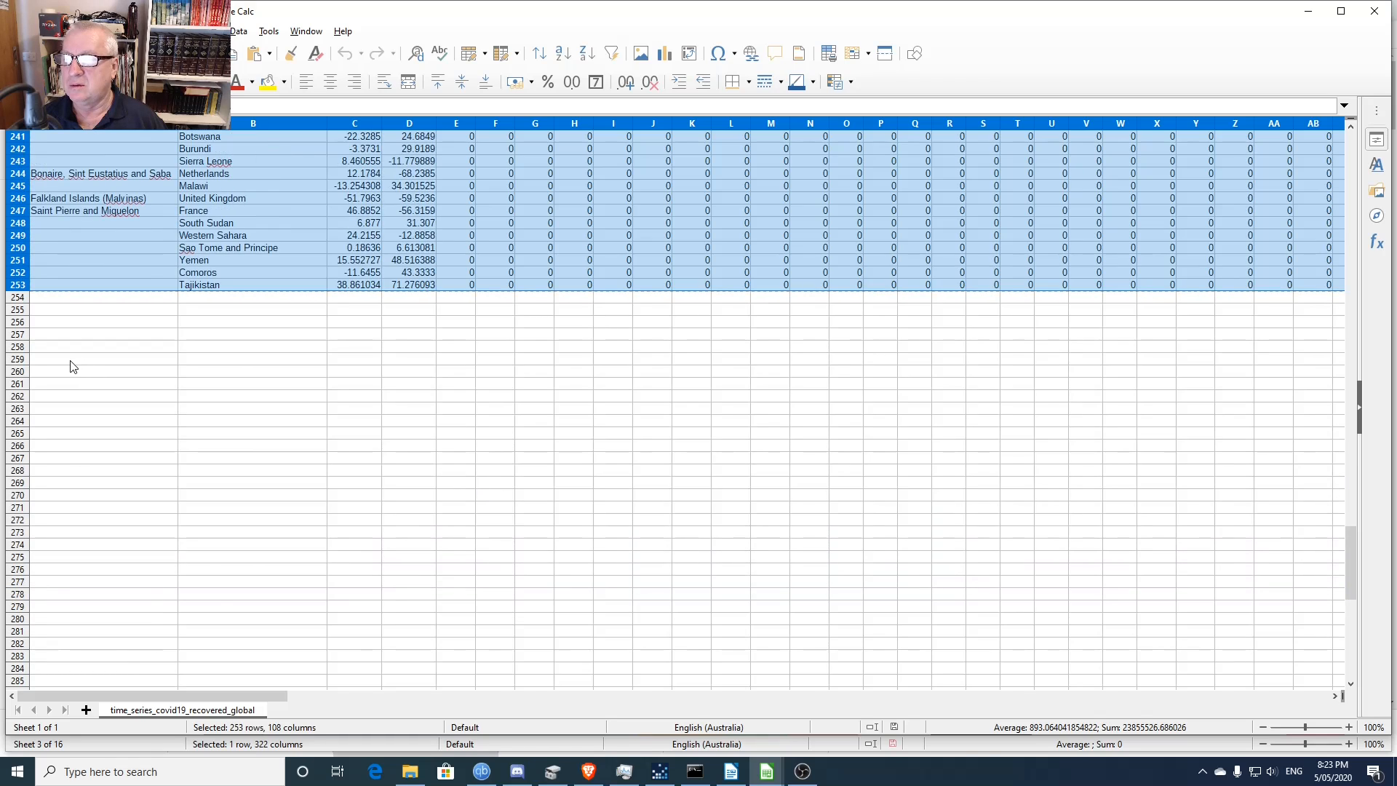
left_click(73, 360)
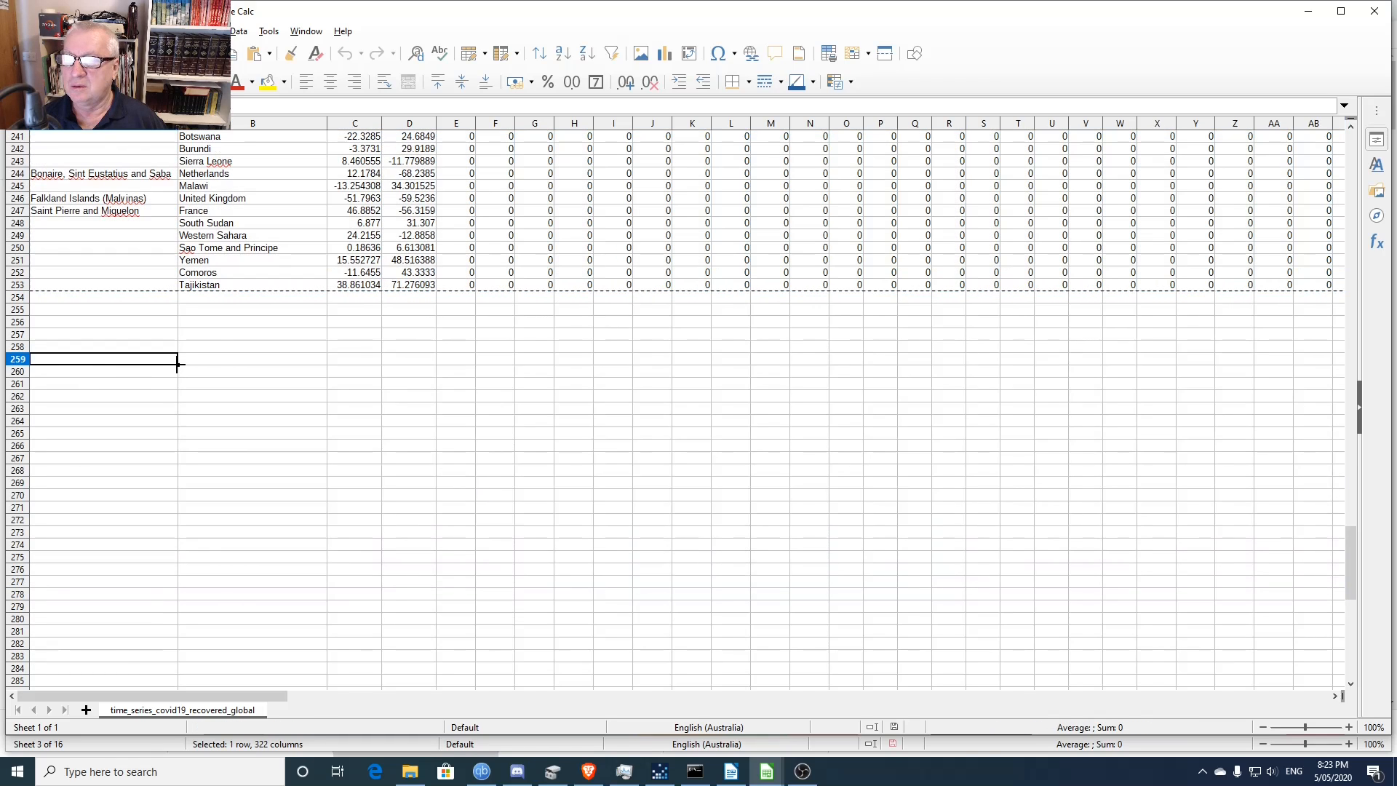
left_click_drag(178, 365, 967, 363)
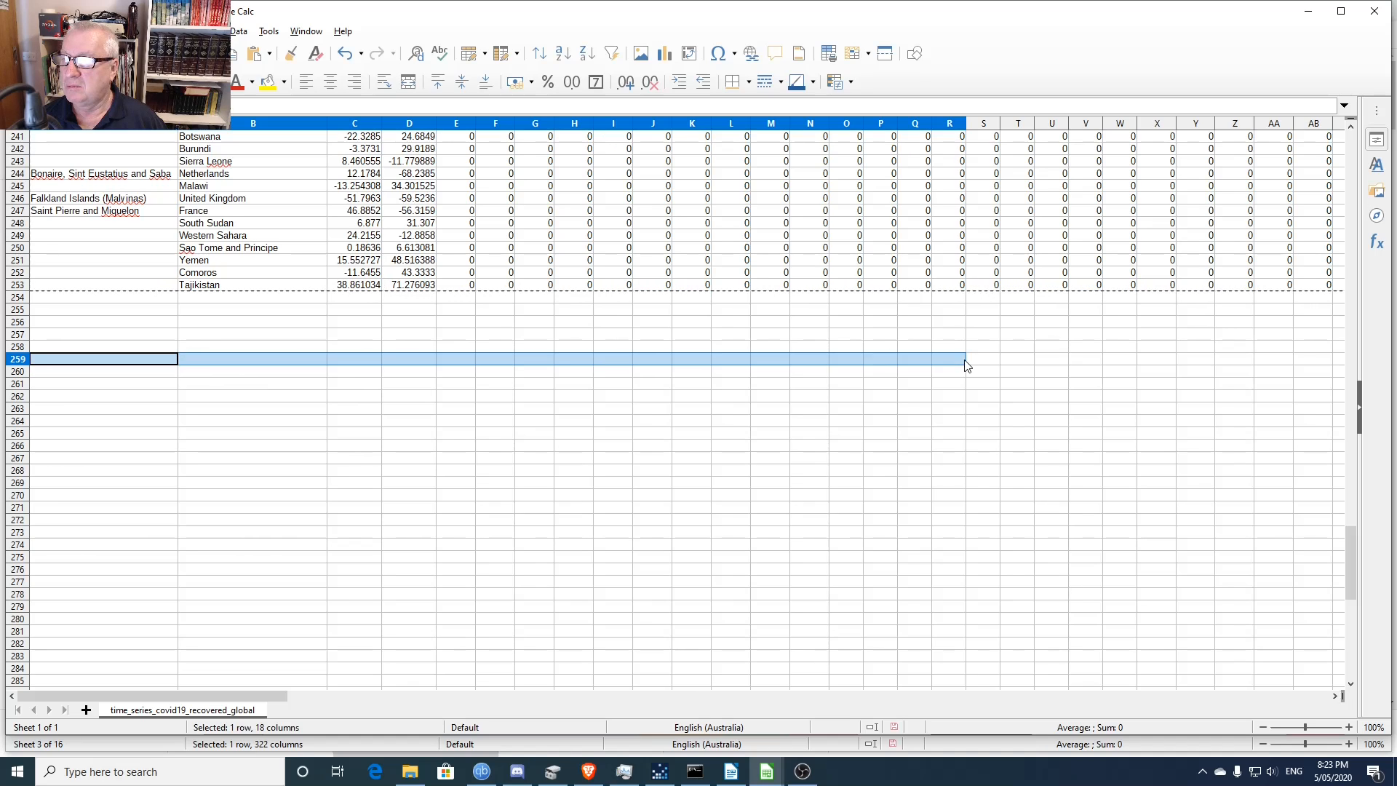
left_click(963, 362)
- Enter 1 in cell A258 and fill the increasing number series across row 258 to column EE
left_click(113, 347)
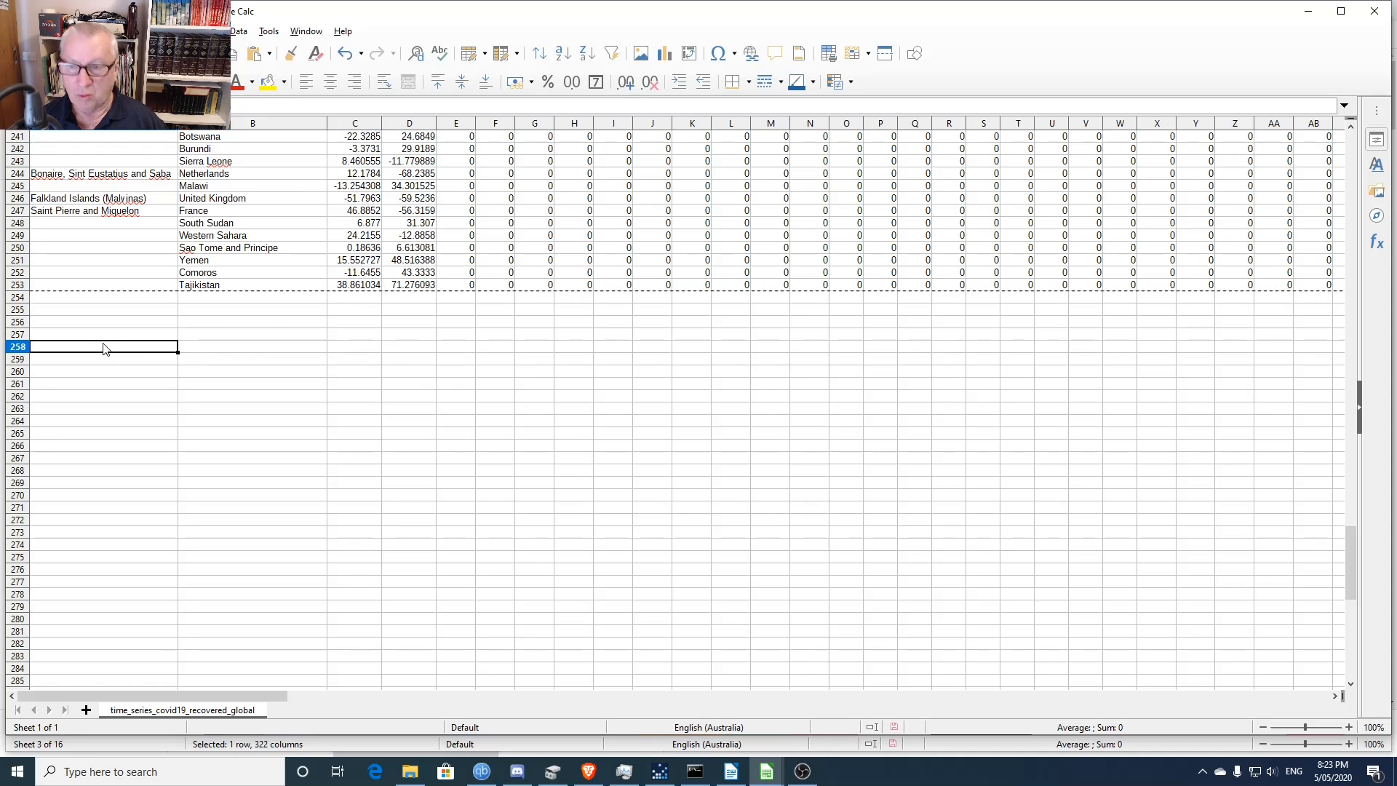
type("1")
key("Return")
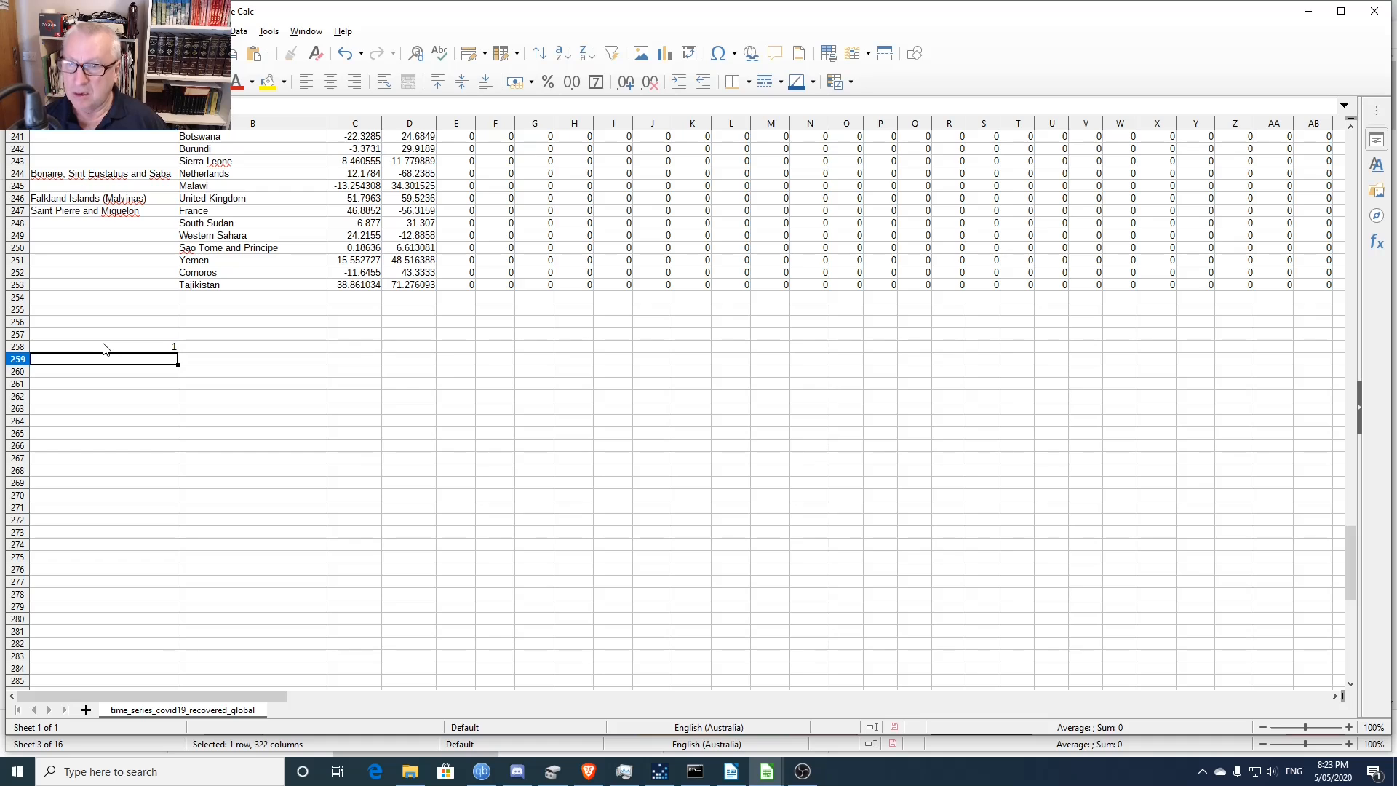
left_click(175, 349)
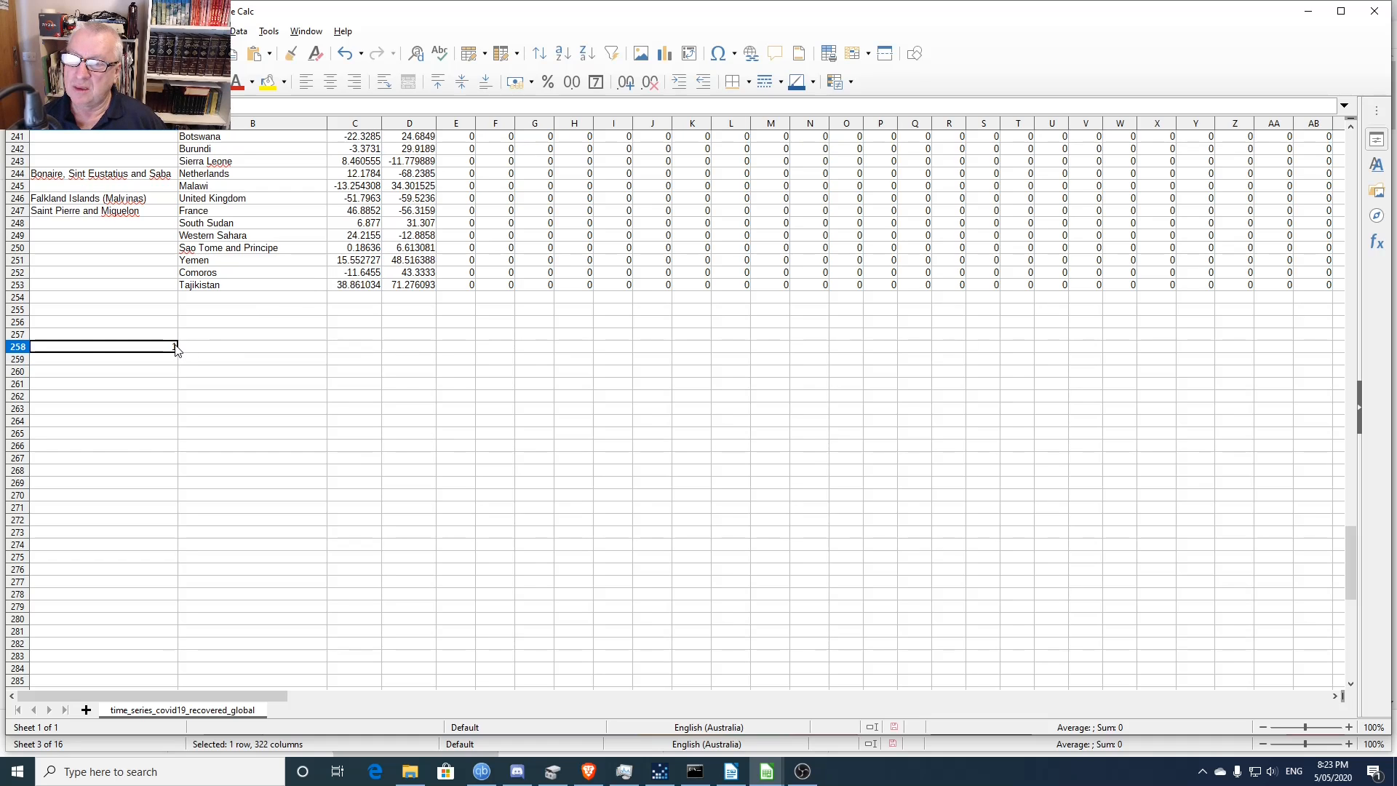
left_click_drag(196, 354, 1359, 354)
left_click_drag(1360, 353, 1344, 350)
left_click(1318, 350)
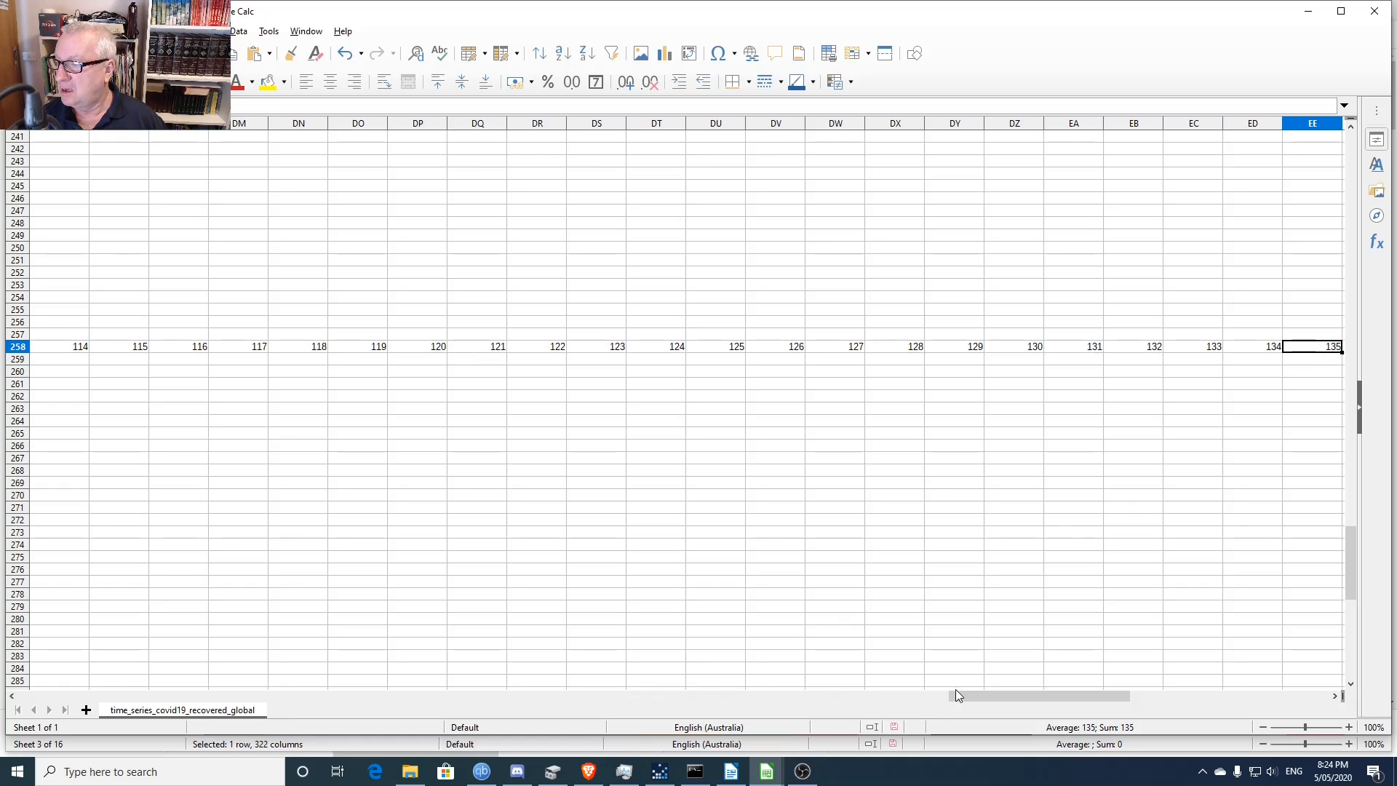
- Extend the number series in row 258 from column EE to column GA, up to 183
left_click_drag(950, 695, 1009, 689)
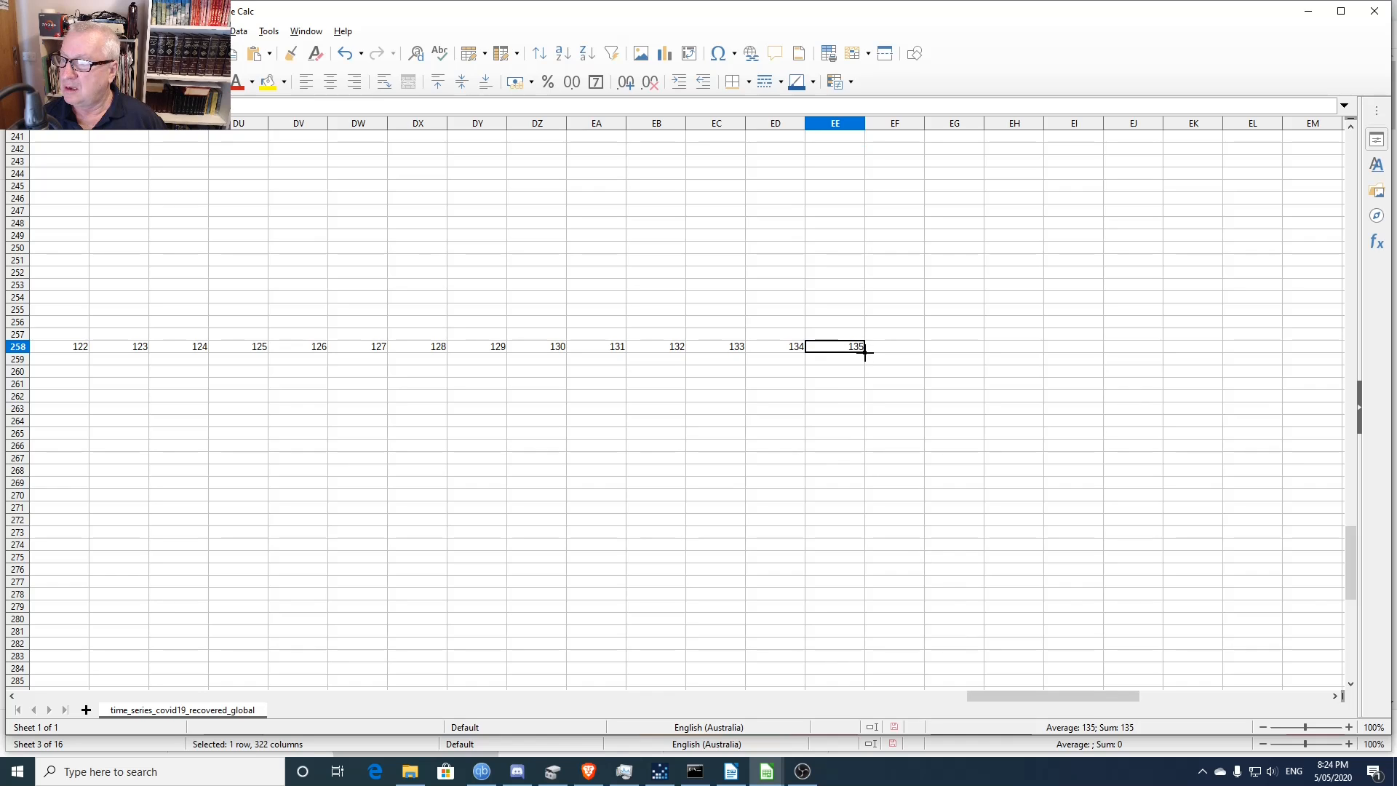
left_click_drag(866, 352, 912, 353)
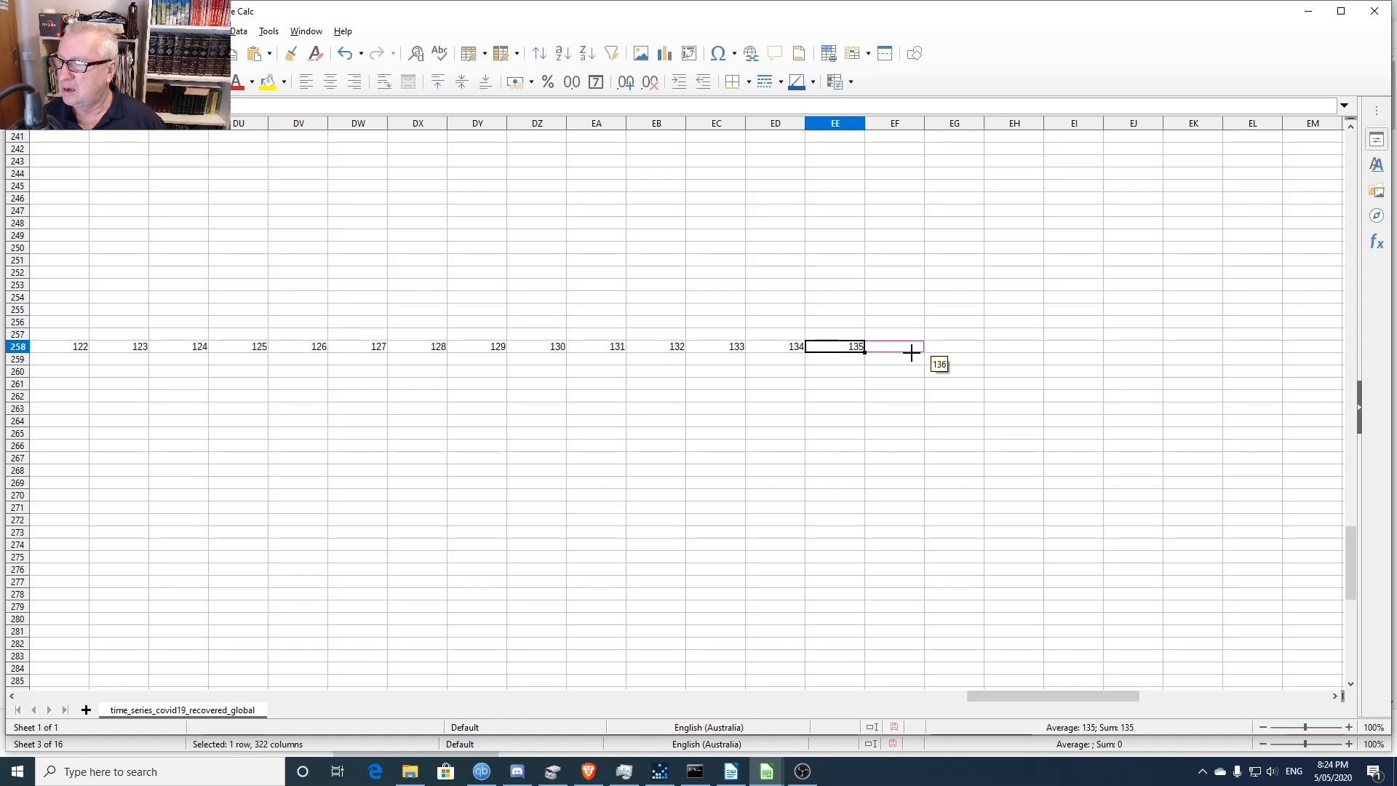
left_click_drag(912, 353, 1358, 348)
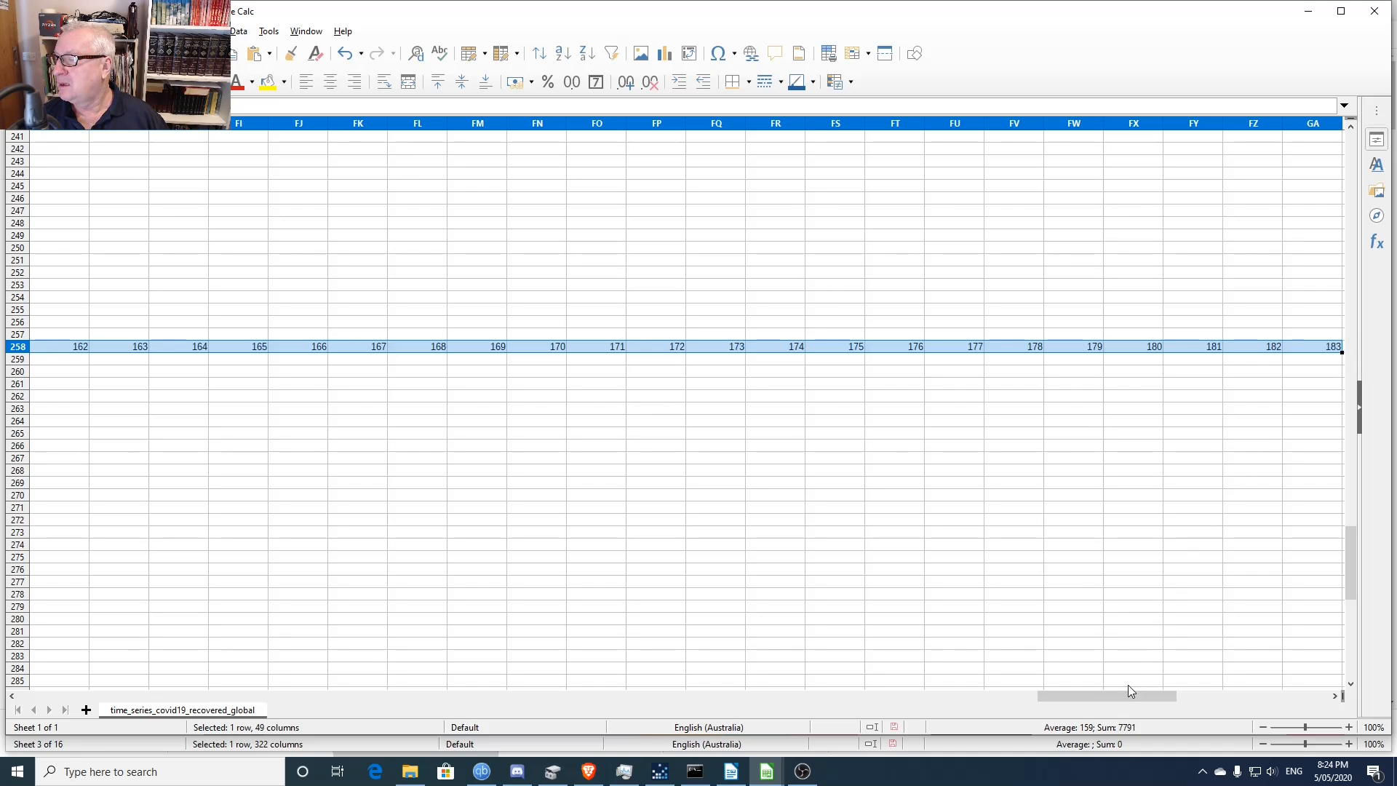
- Try to continue the series in cell GB258 with the formula =ga+1
left_click_drag(1129, 692, 1153, 684)
left_click(1137, 354)
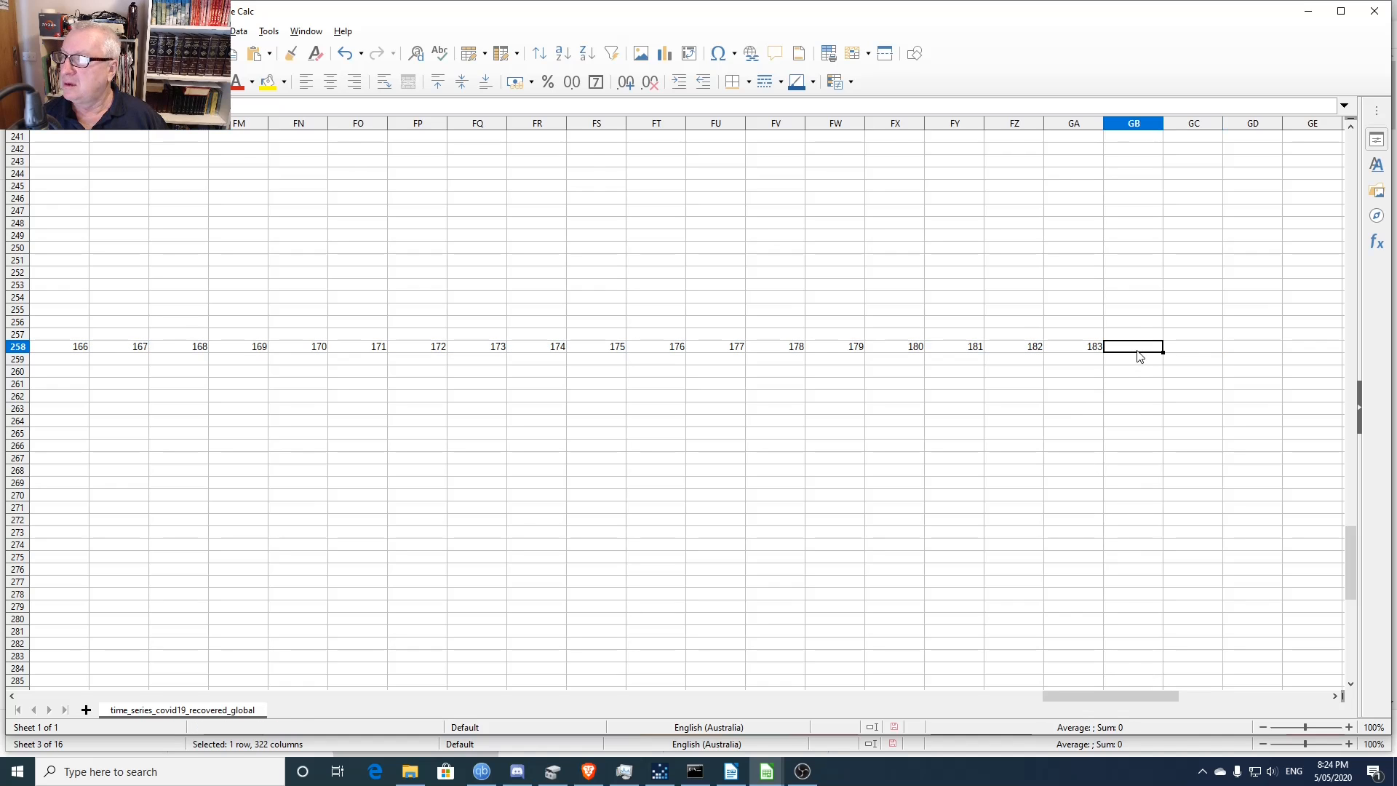
type("=")
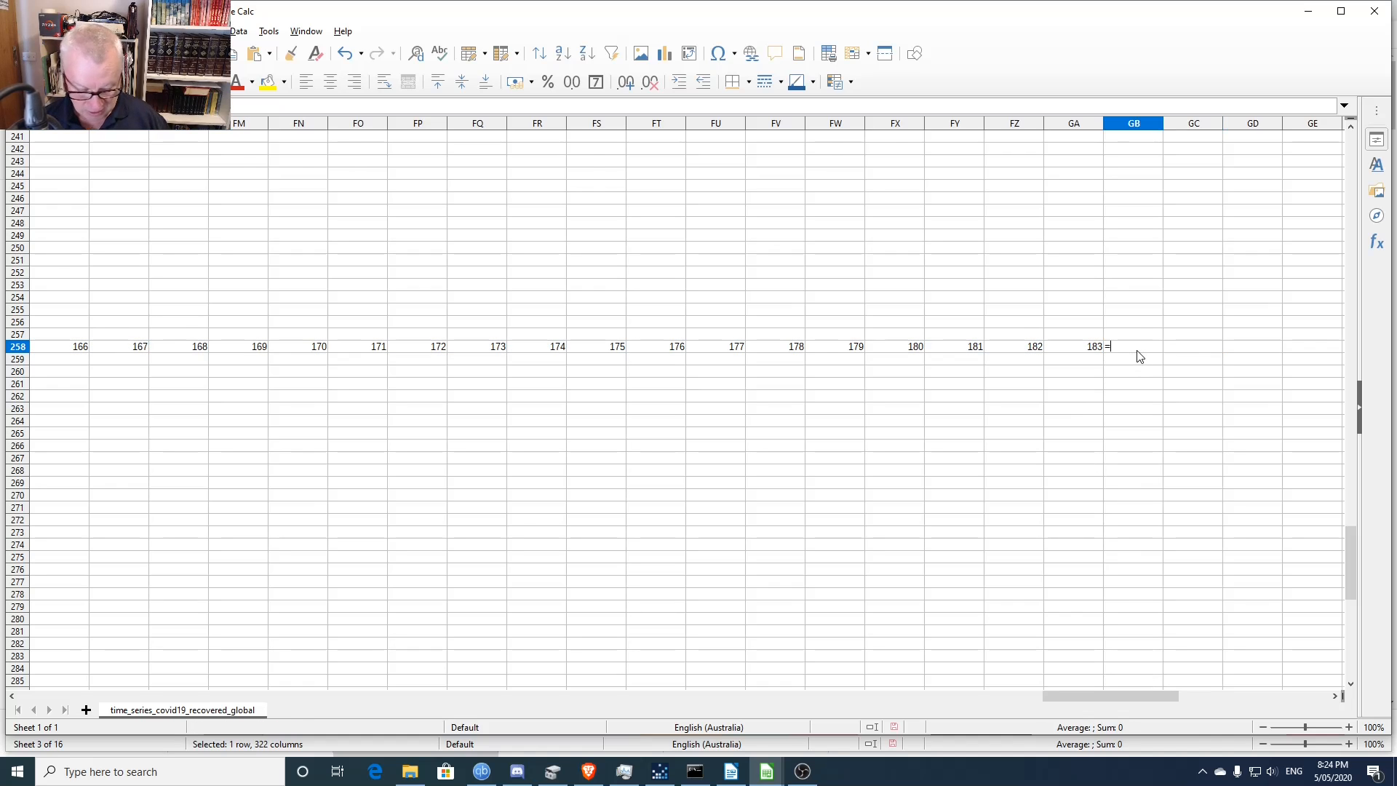
type("ga")
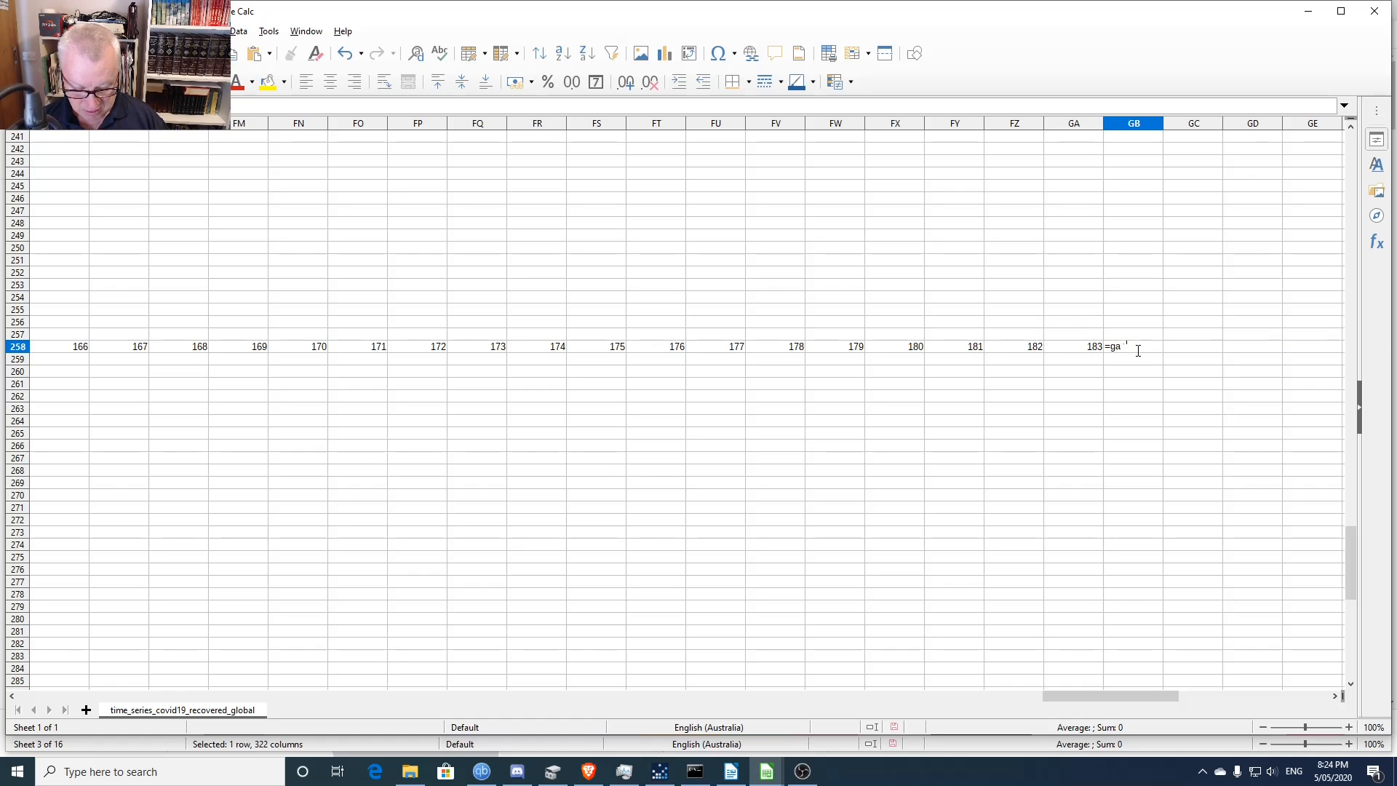
type("21")
key("Return")
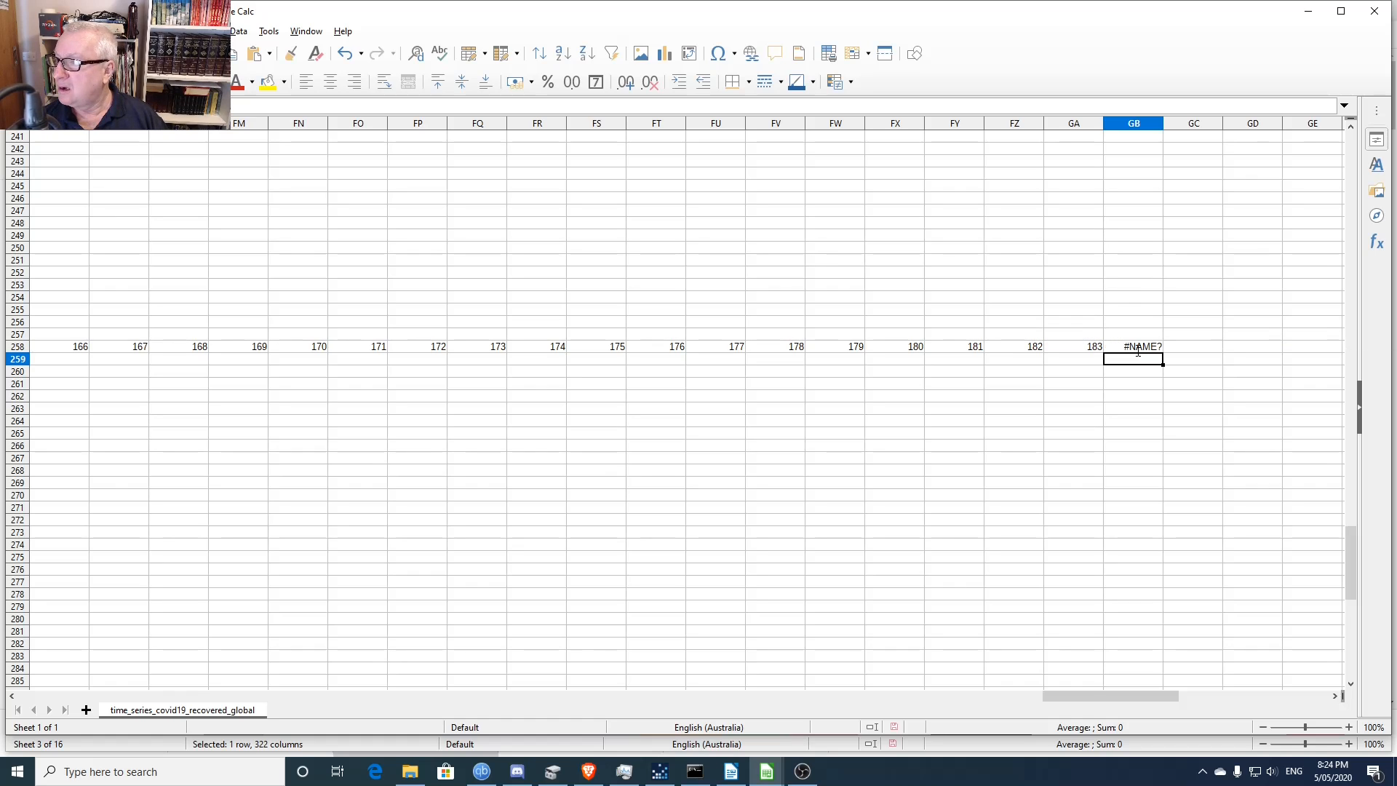
- Try to correct the formula in GB258 by rewriting its reference as GA in capitals
left_click(1138, 351)
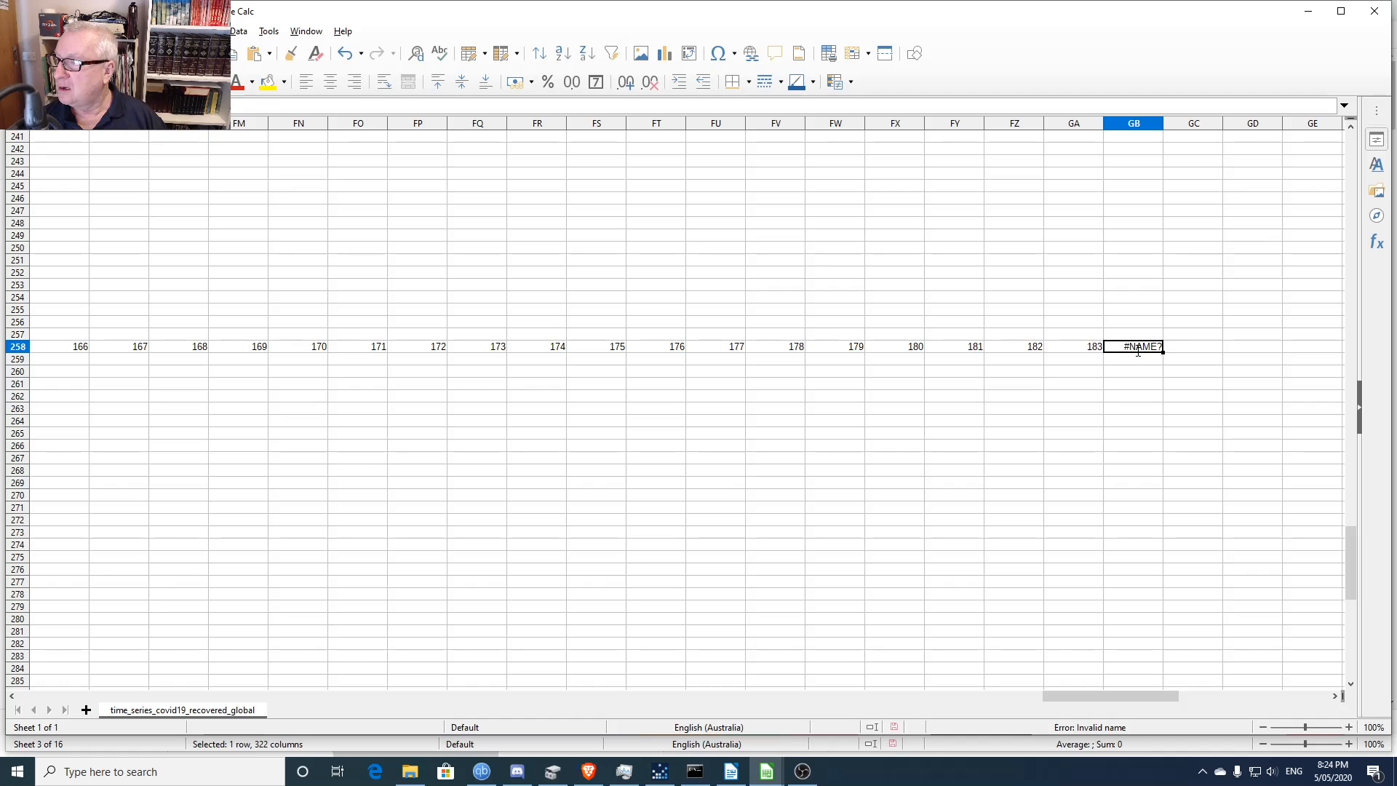
double_click(1138, 351)
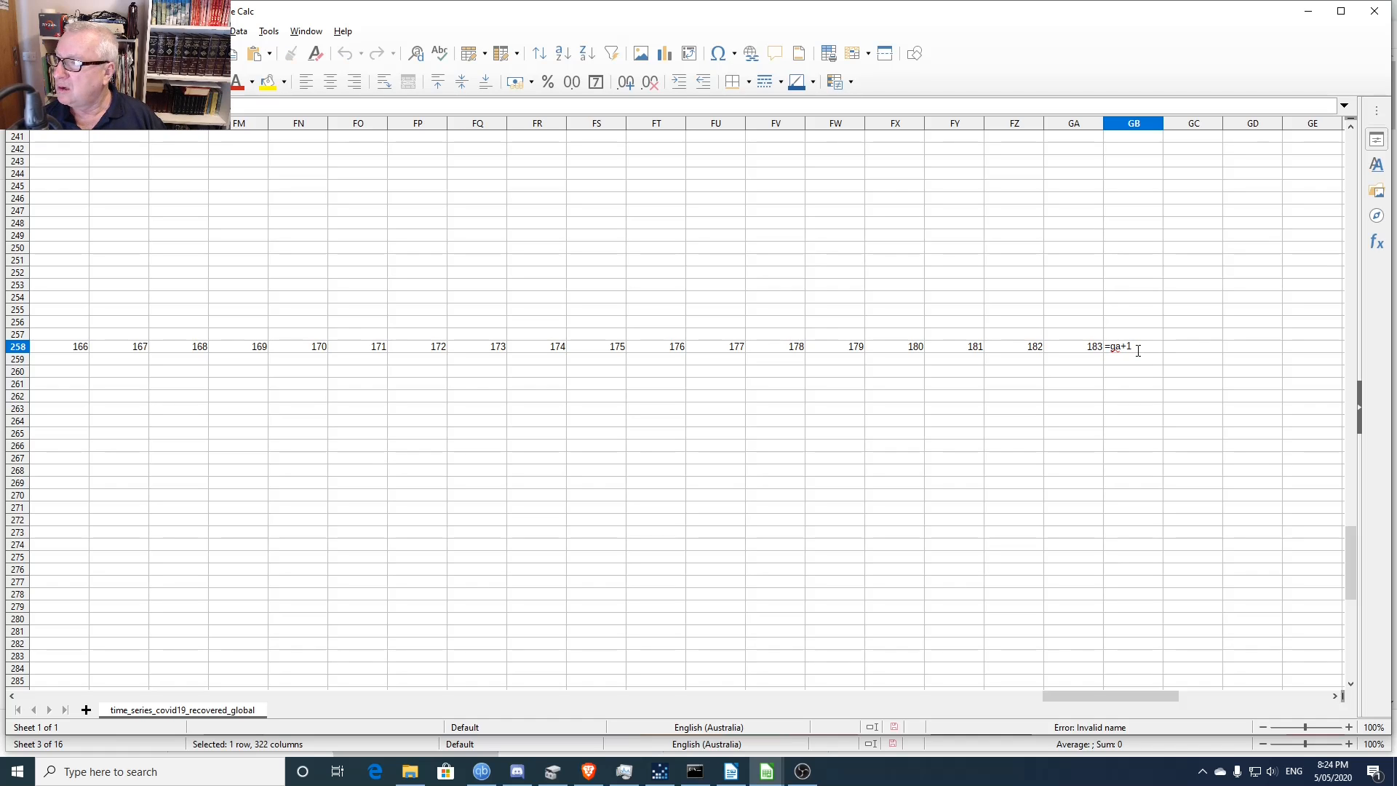
key("shift+Right")
key("shift+Right")
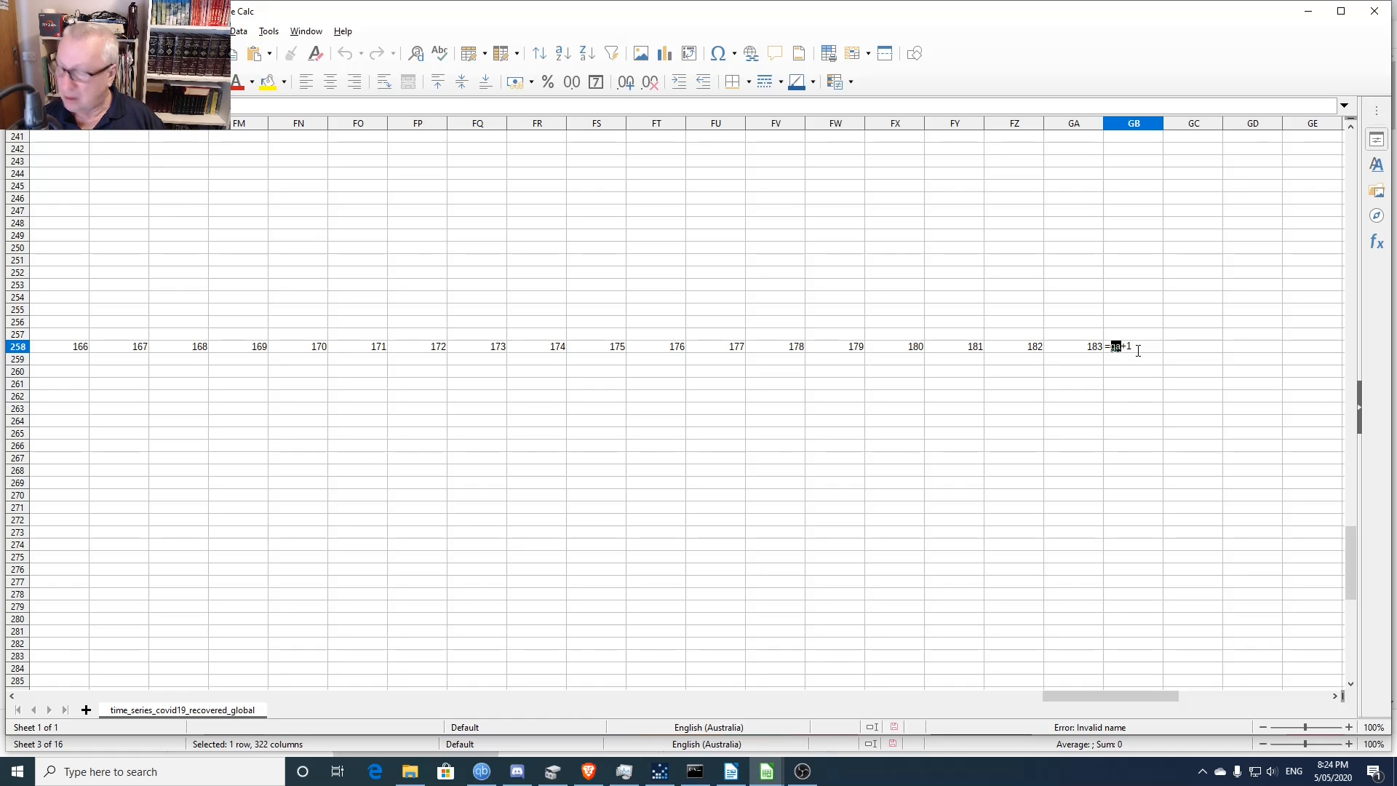
type("G")
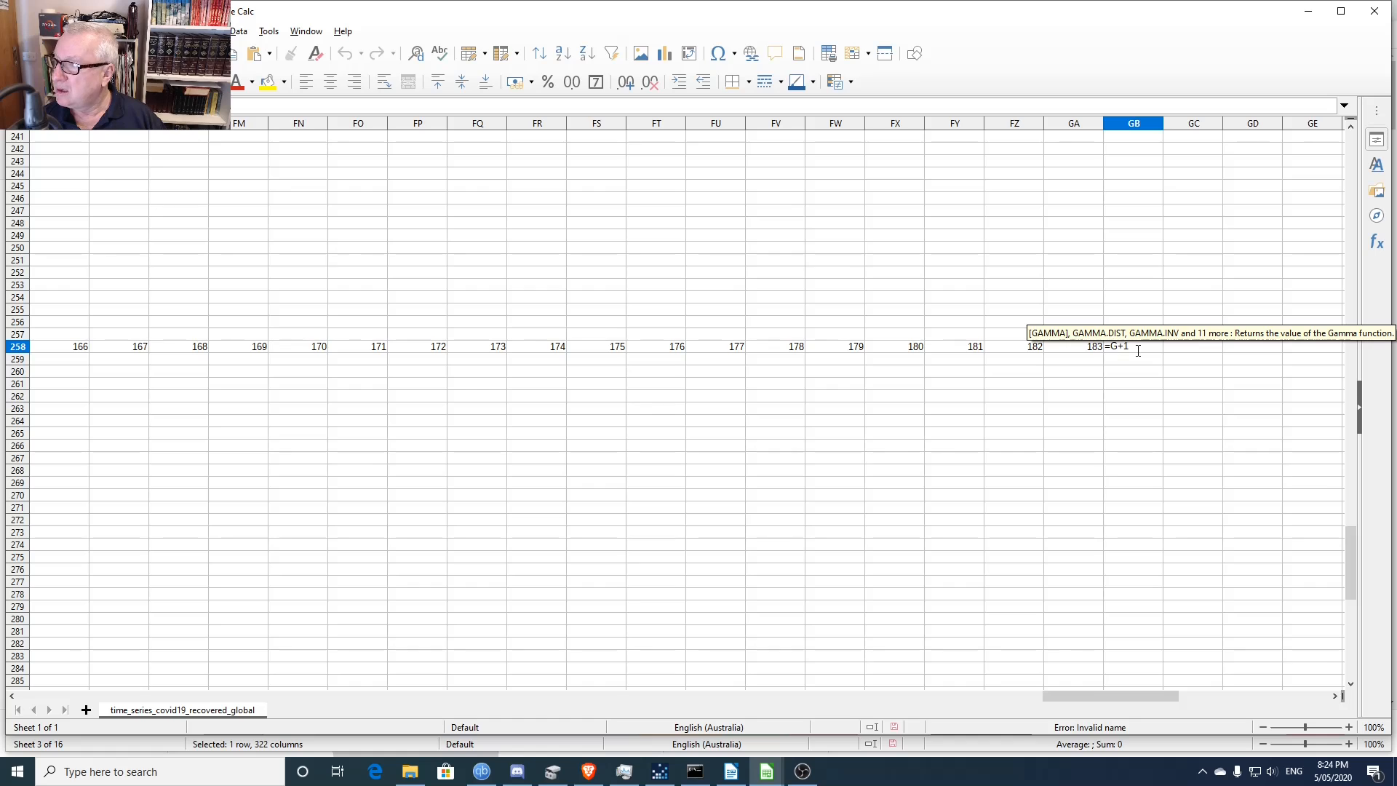
type("A")
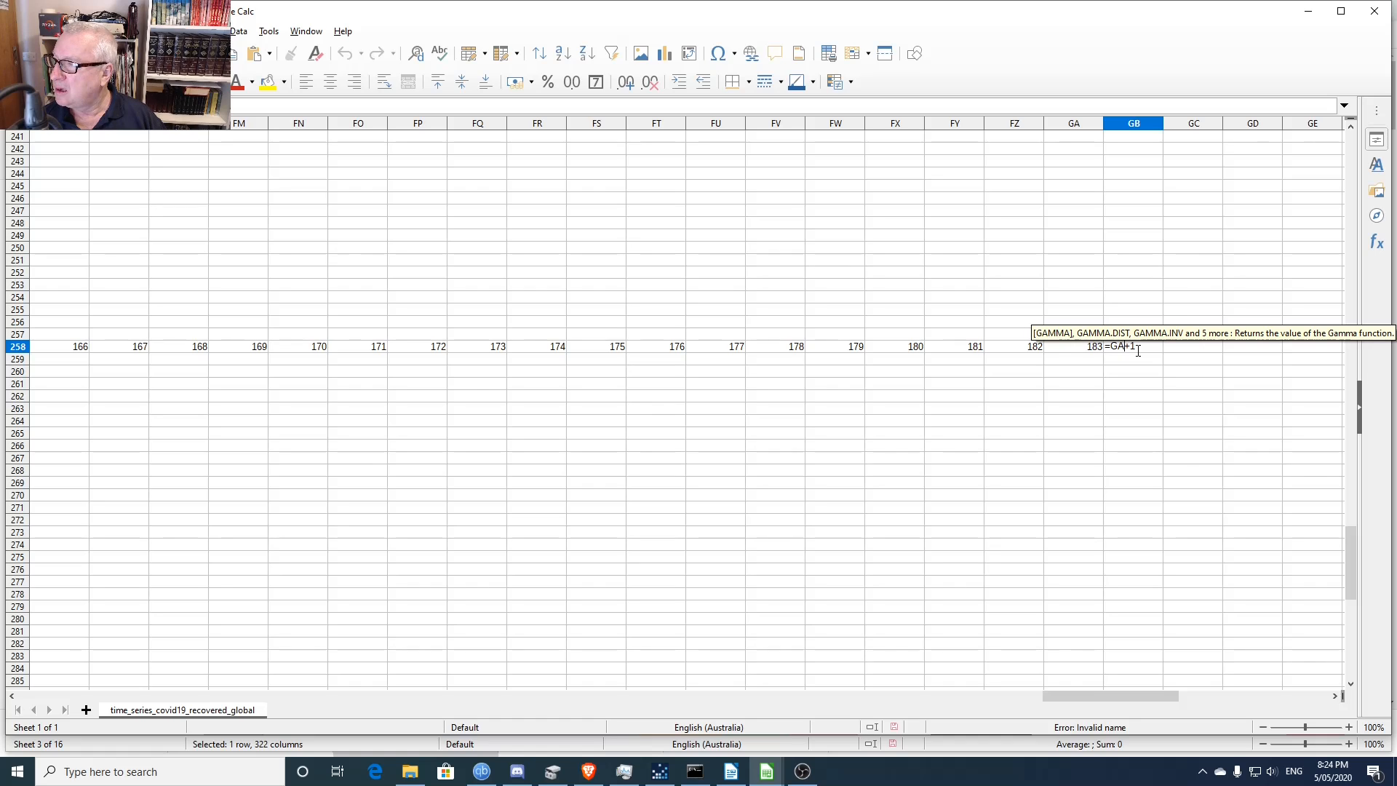
key("Return")
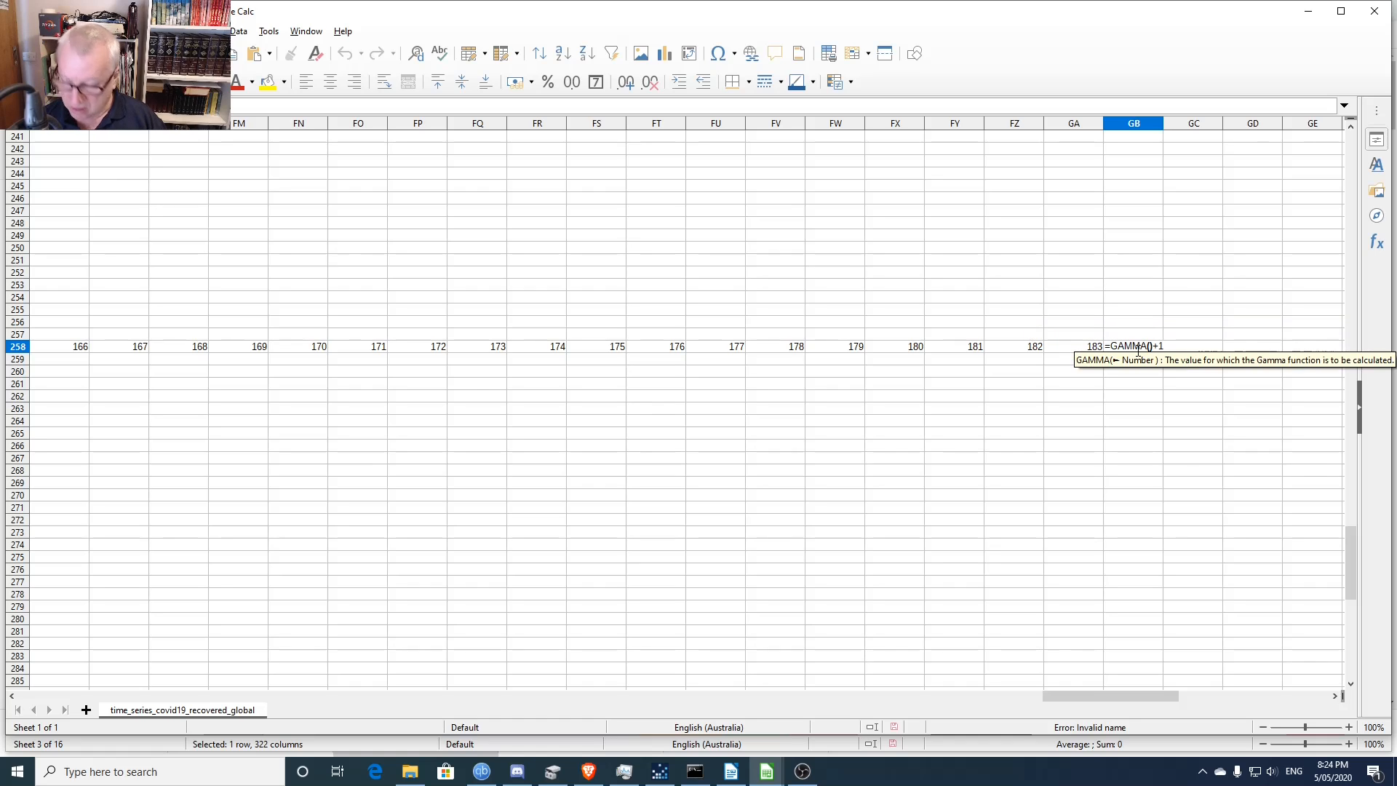
key("Right")
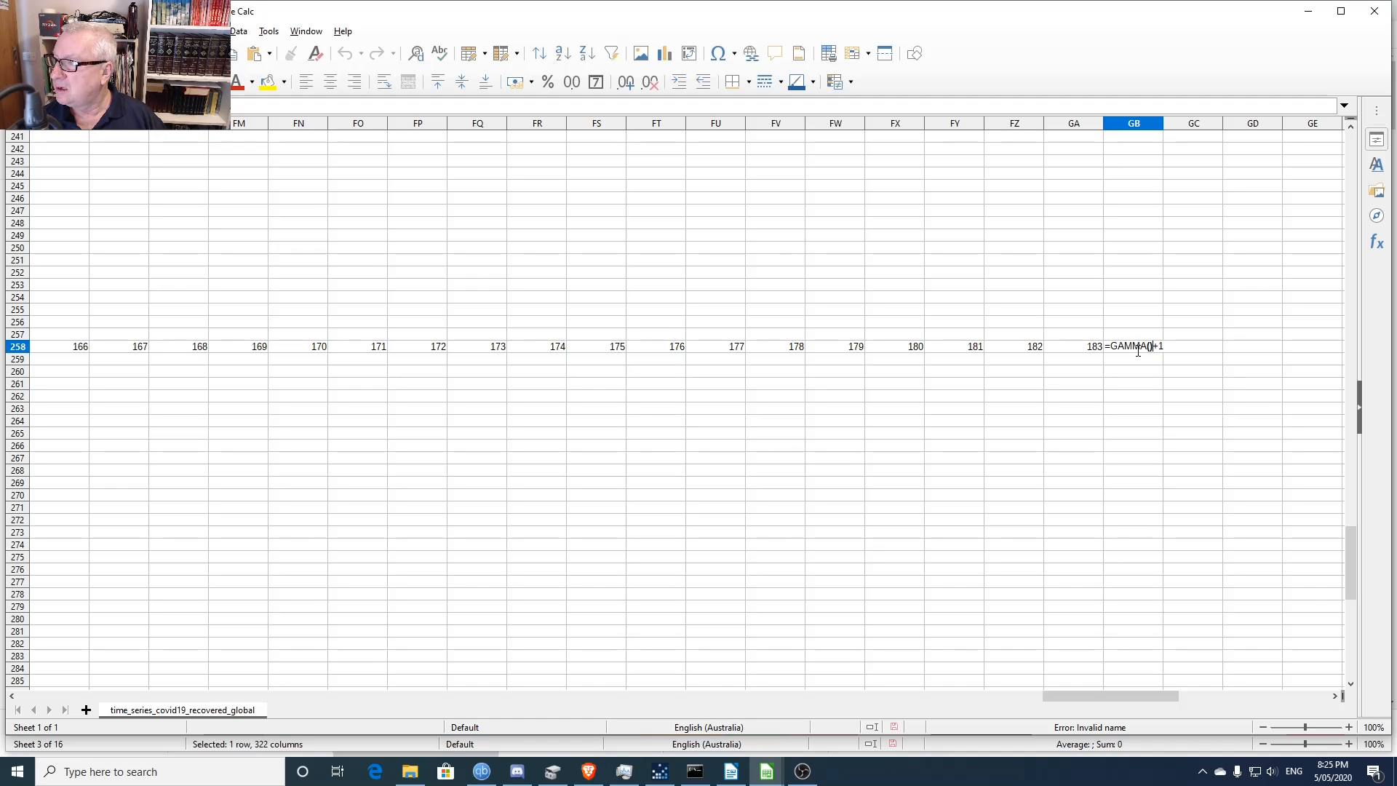
- Replace the formula in GB258 with =GA258+1, referencing the cell before it
key("BackSpace")
key("BackSpace")
key("BackSpace")
key("BackSpace")
key("BackSpace")
key("BackSpace")
key("BackSpace")
key("BackSpace")
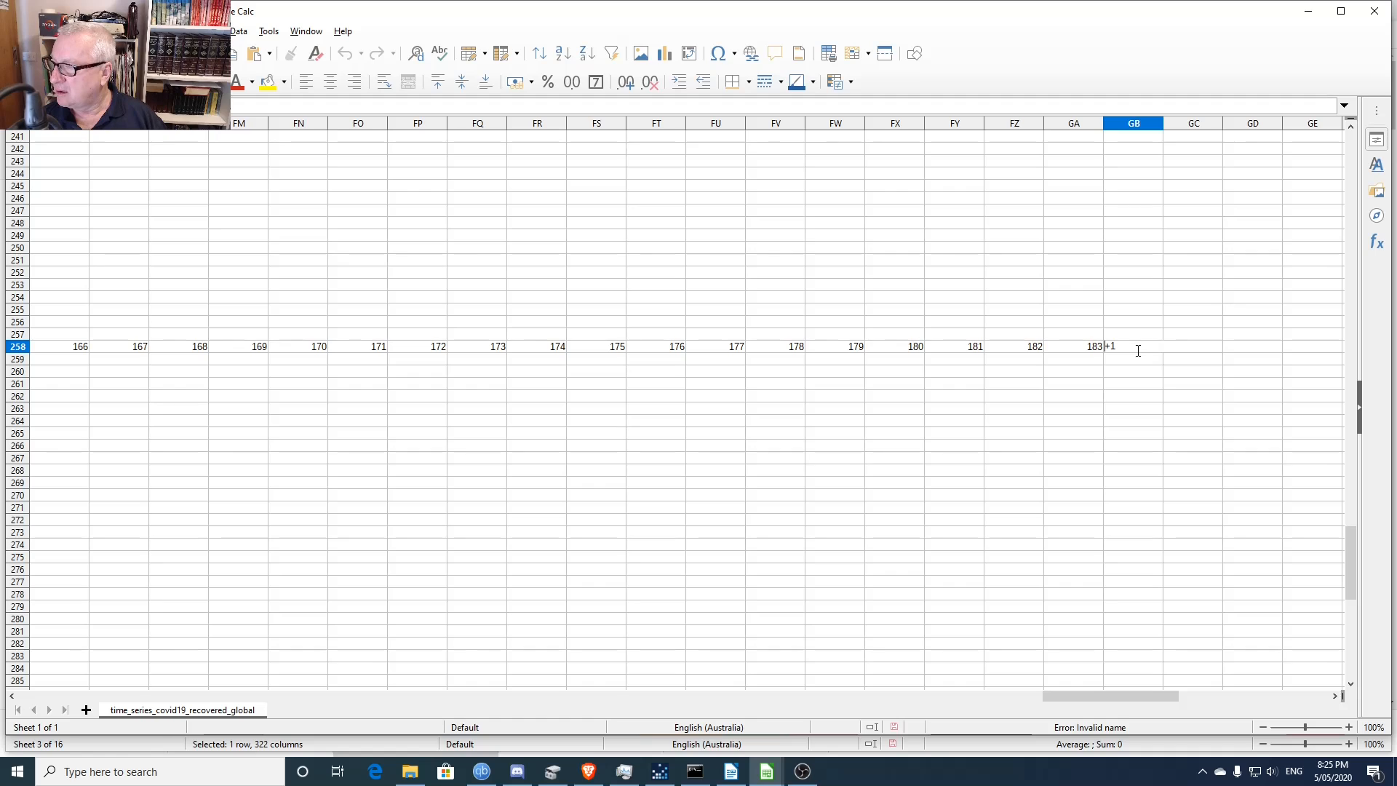
key("Delete")
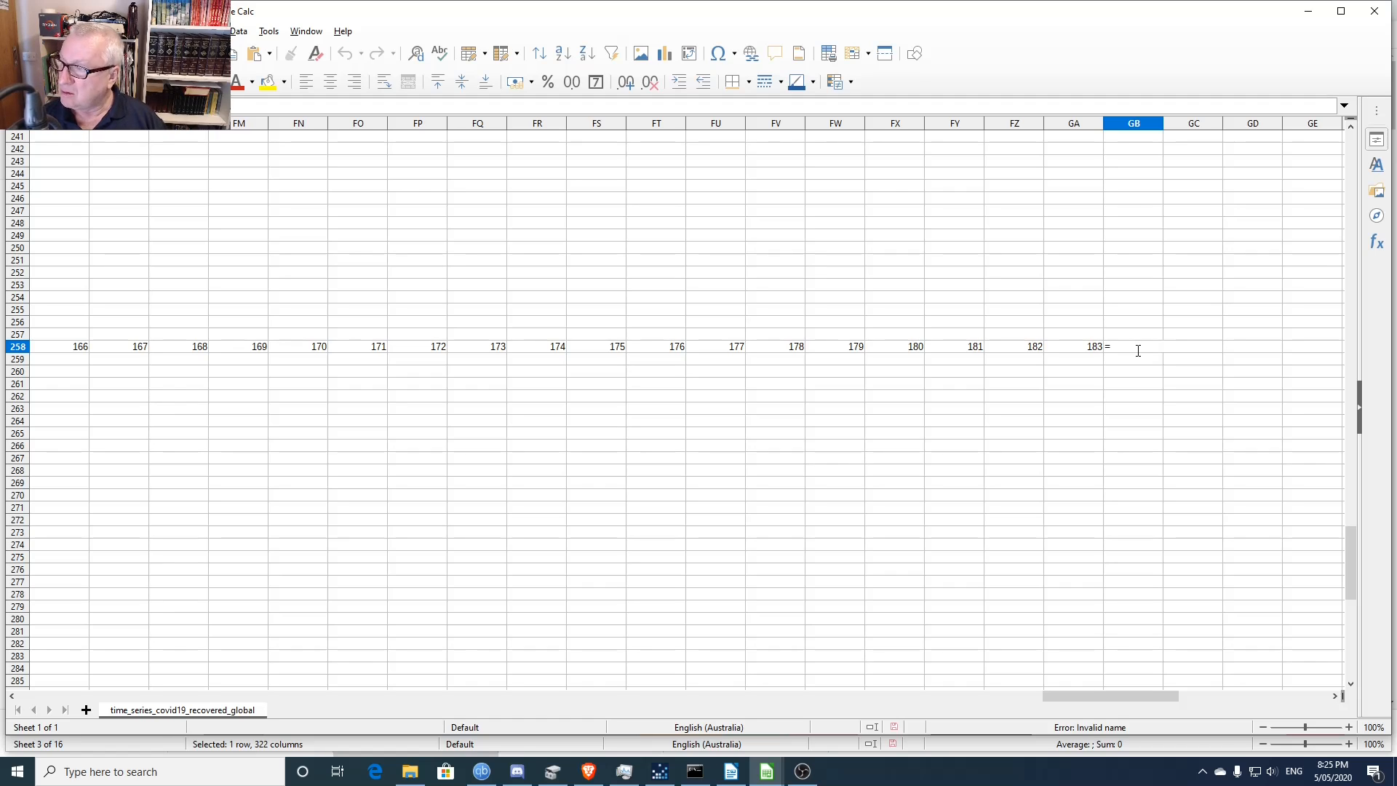
left_click(1074, 349)
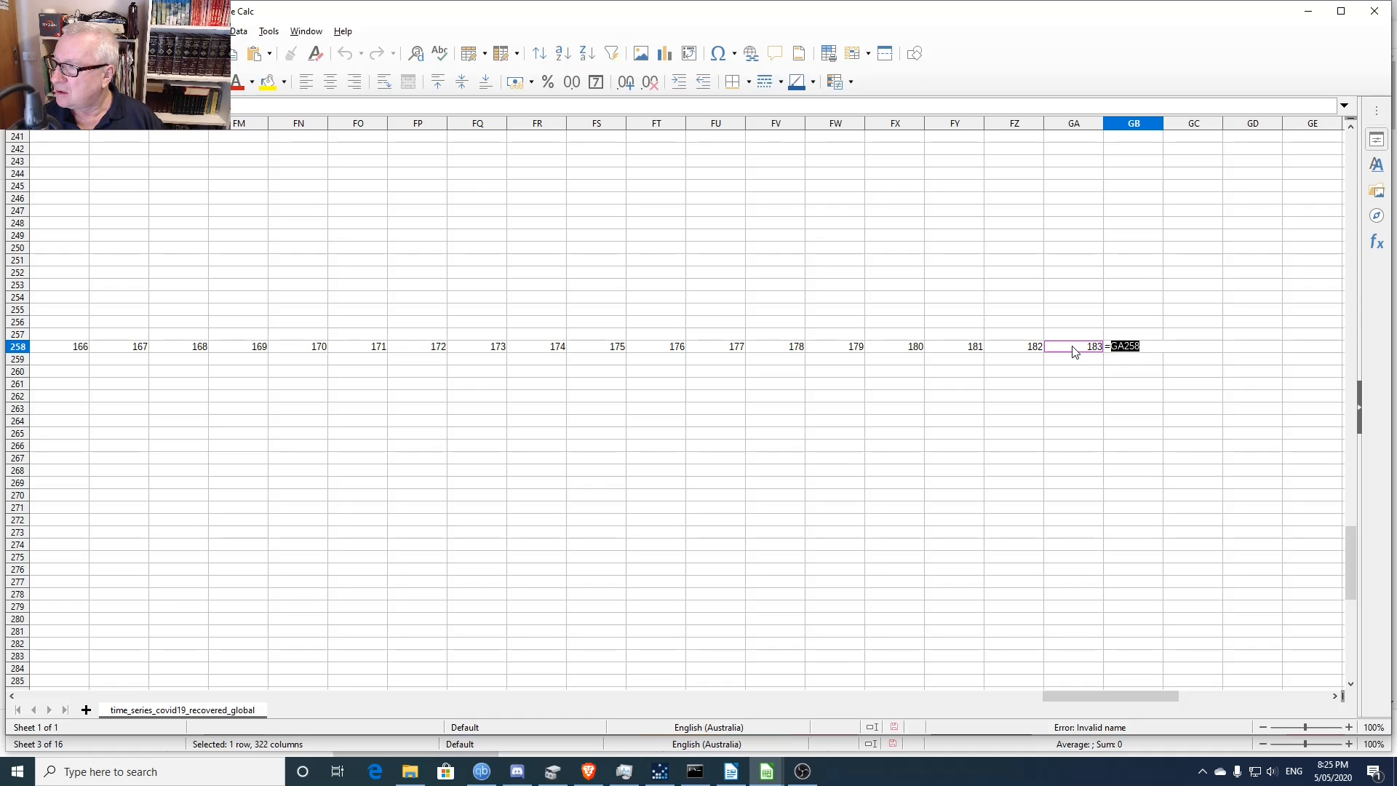
left_click(1153, 347)
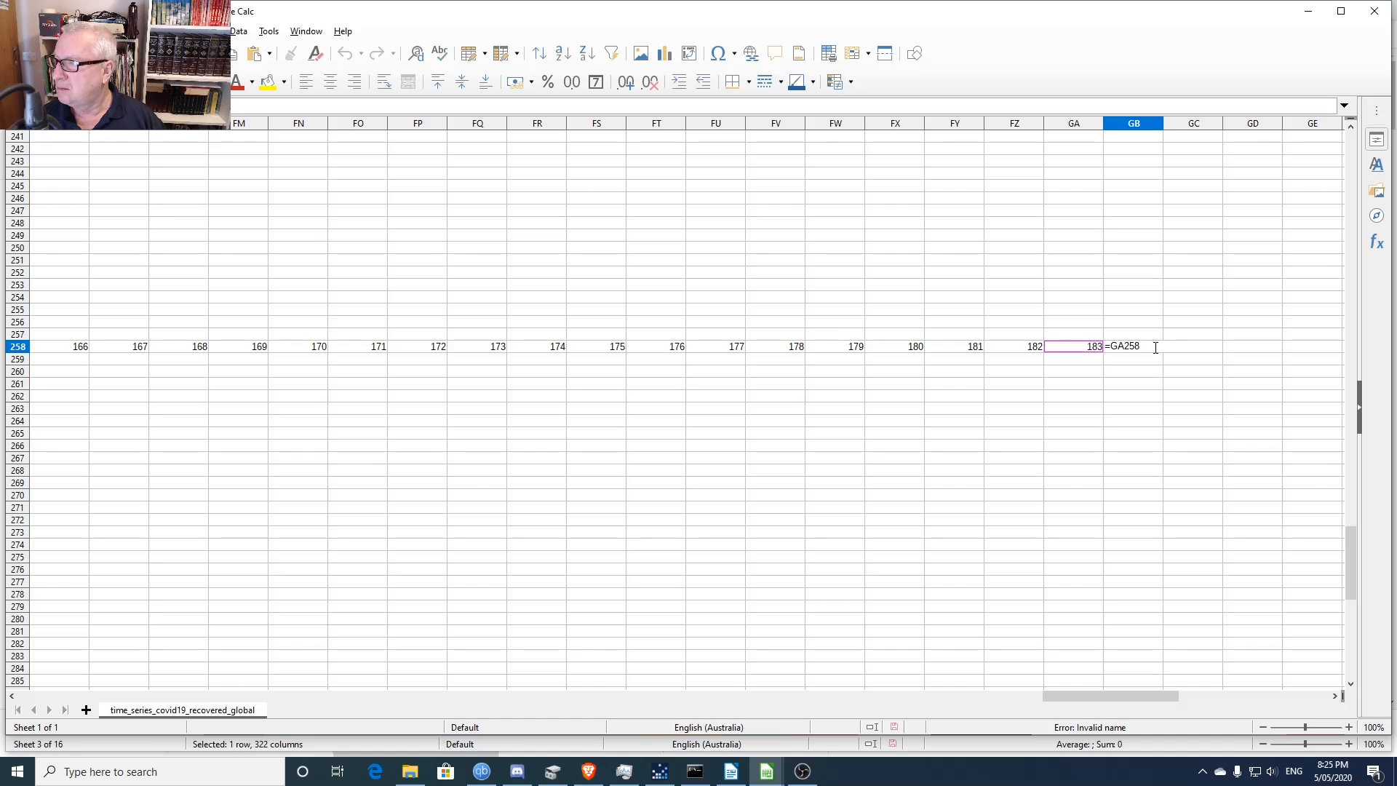
type("+1")
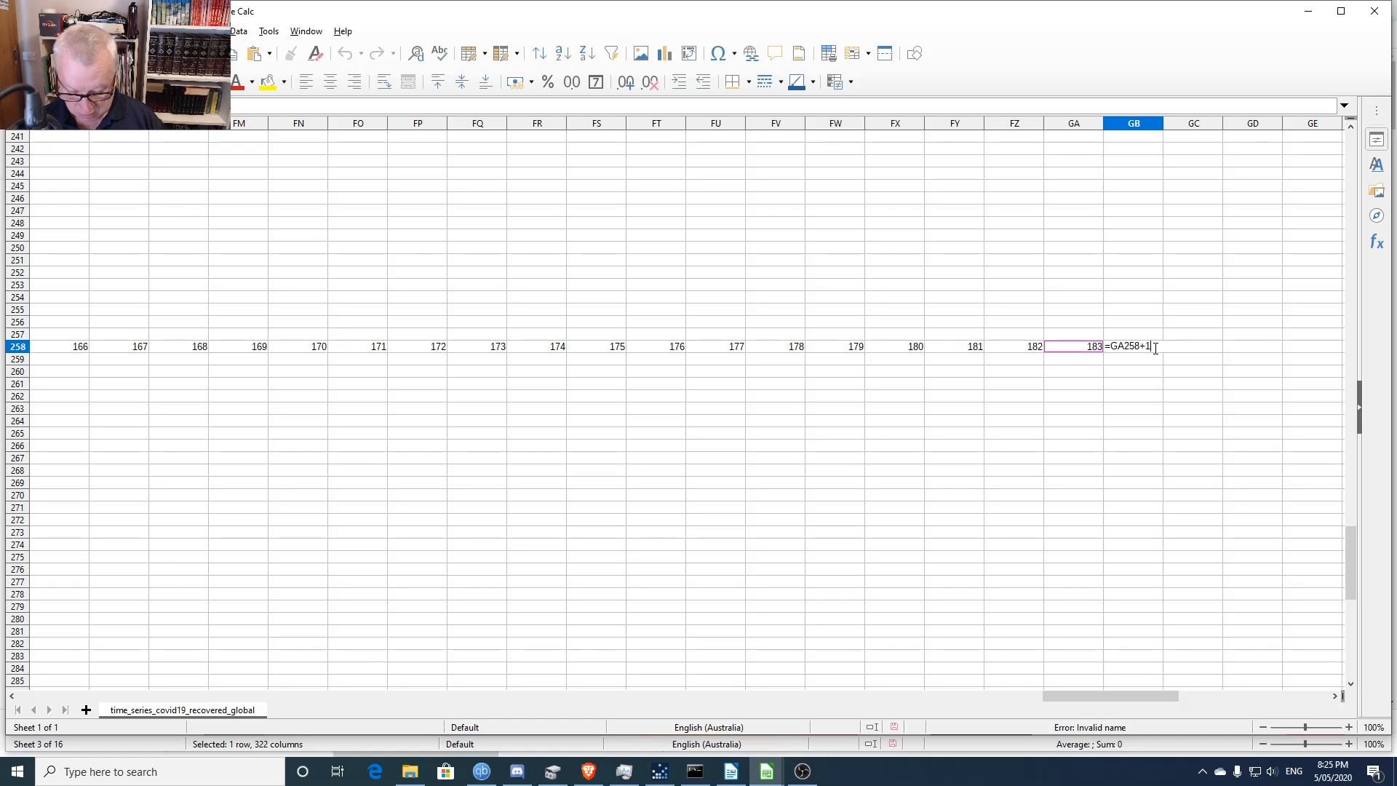
key("Return")
- Try to paste the clipboard contents across row 258 from GB258 to column AMJ, overwriting existing data
left_click(1156, 349)
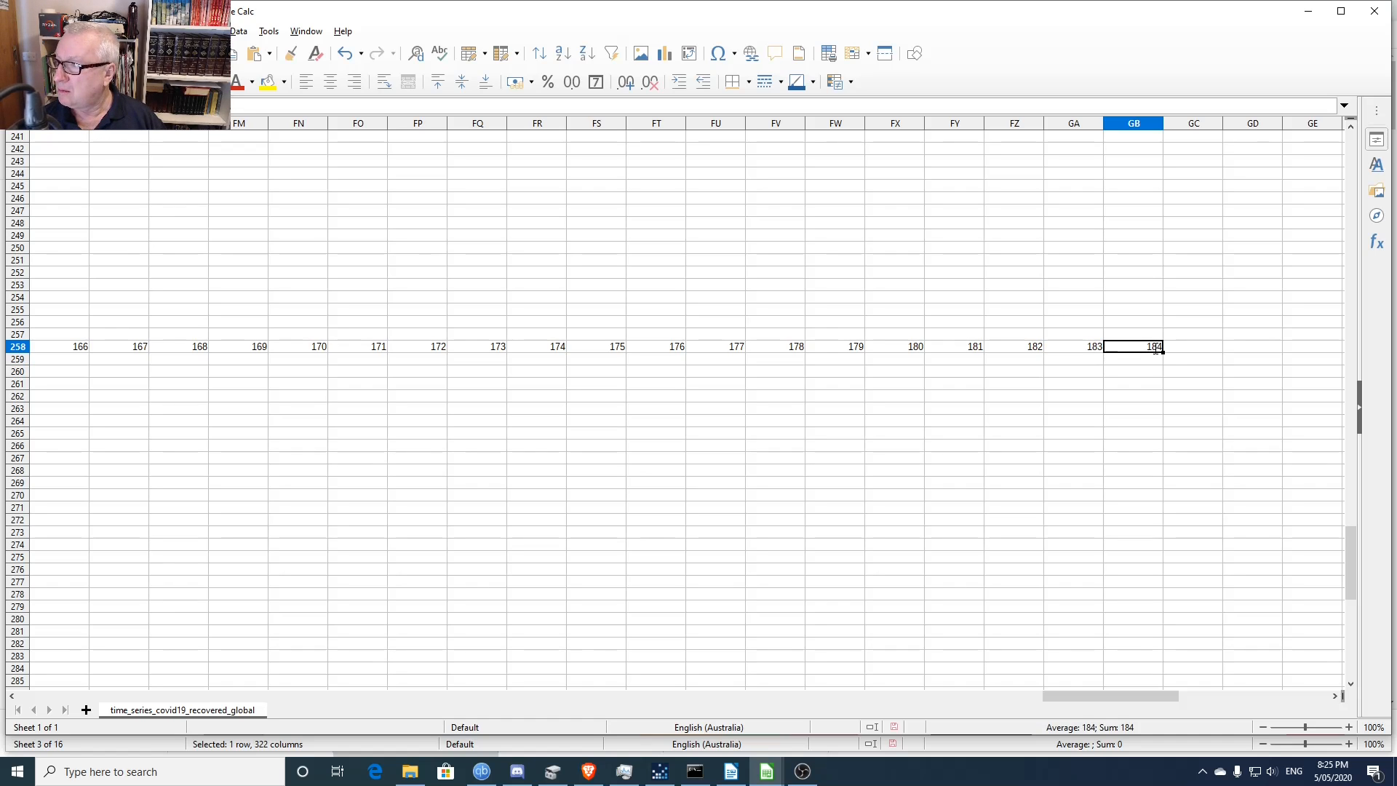
key("ctrl+shift+Right")
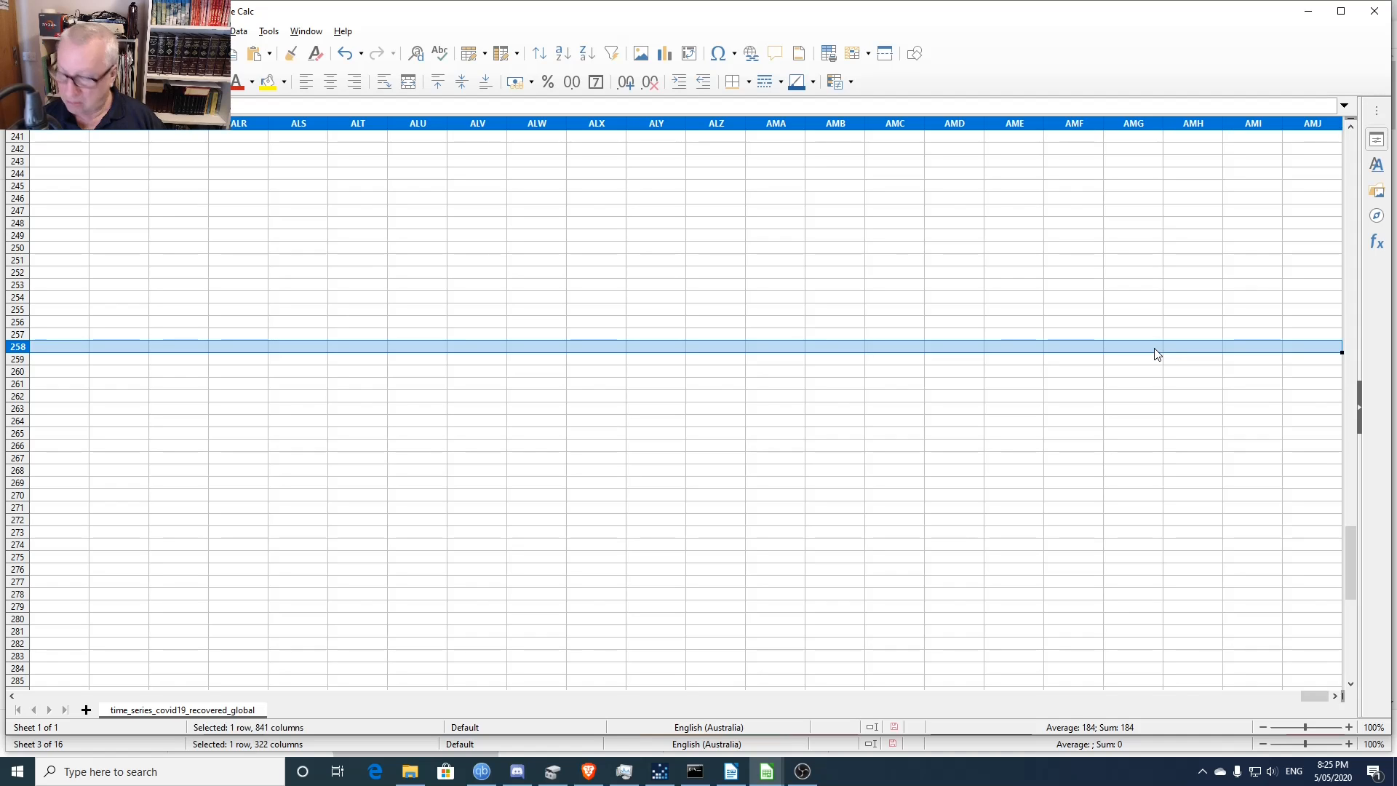
key("ctrl+v")
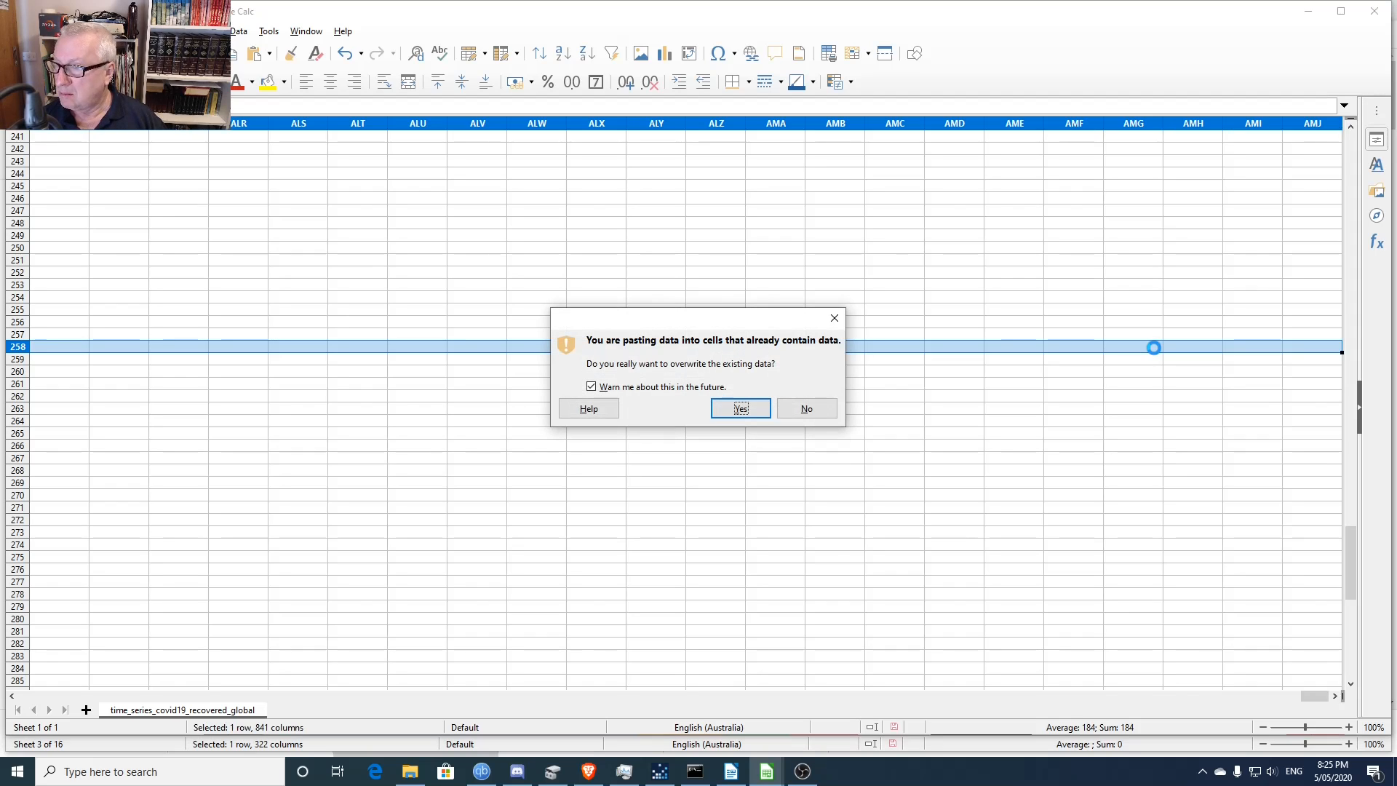
key("Return")
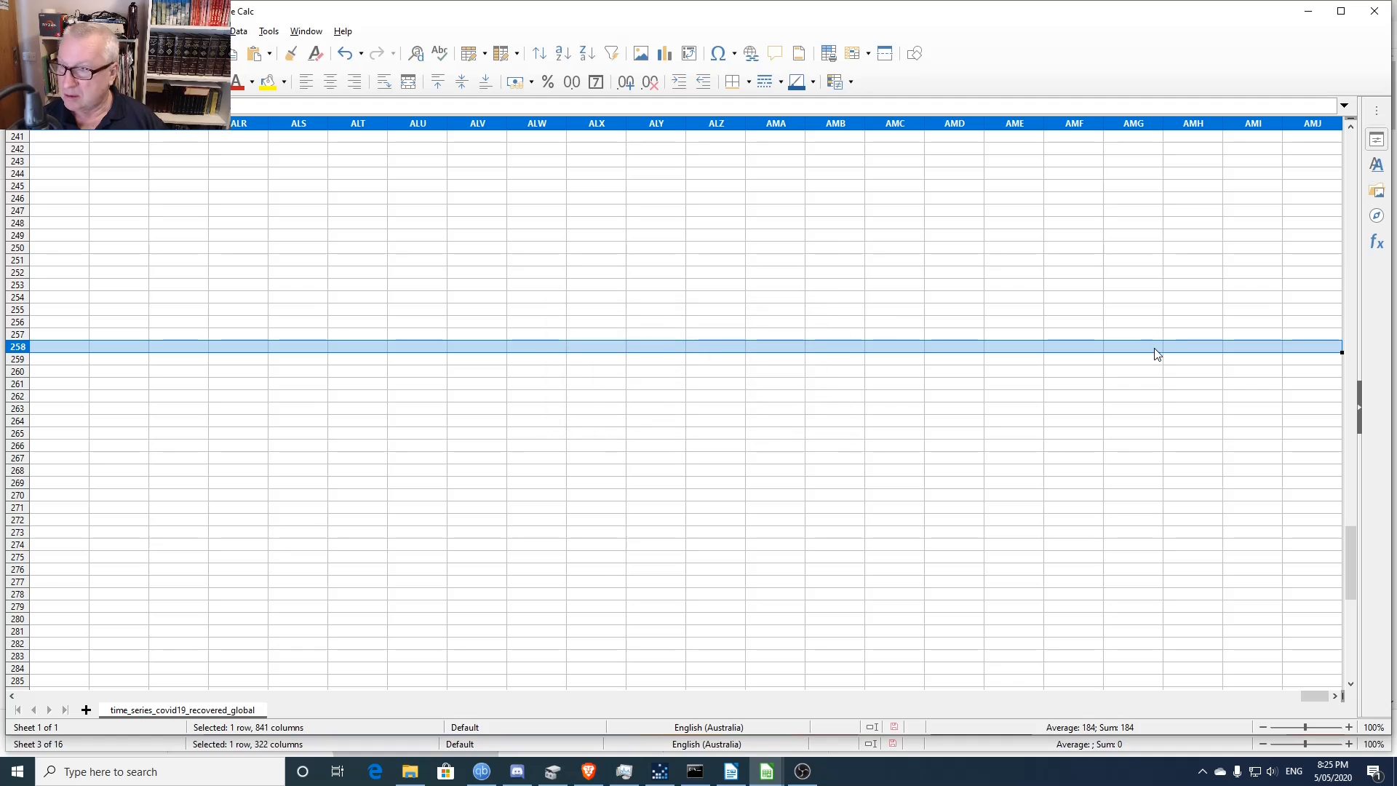
- Copy the formula in GB258 across row 258 from GC258 through the last column, AMJ
key("Left")
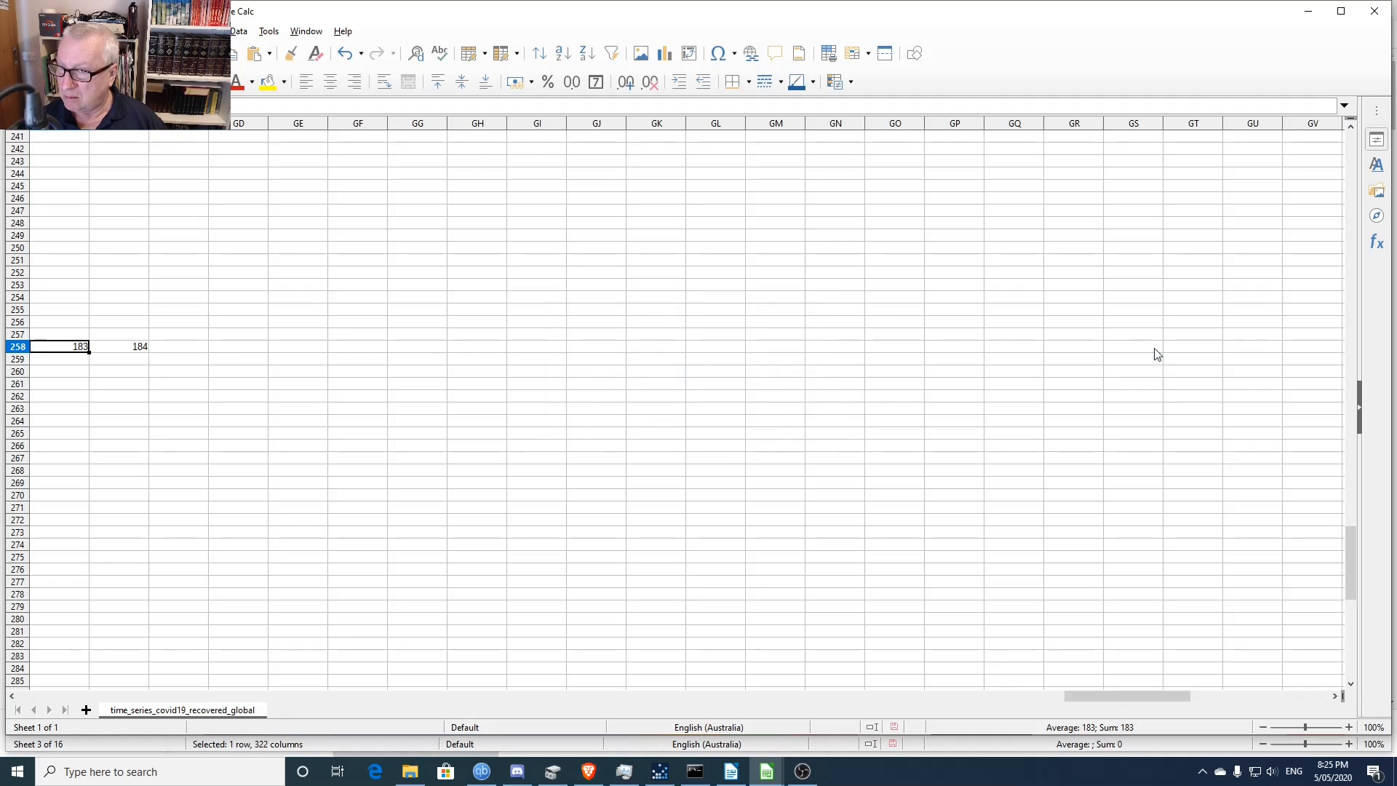
key("Right")
key("Right")
key("Left")
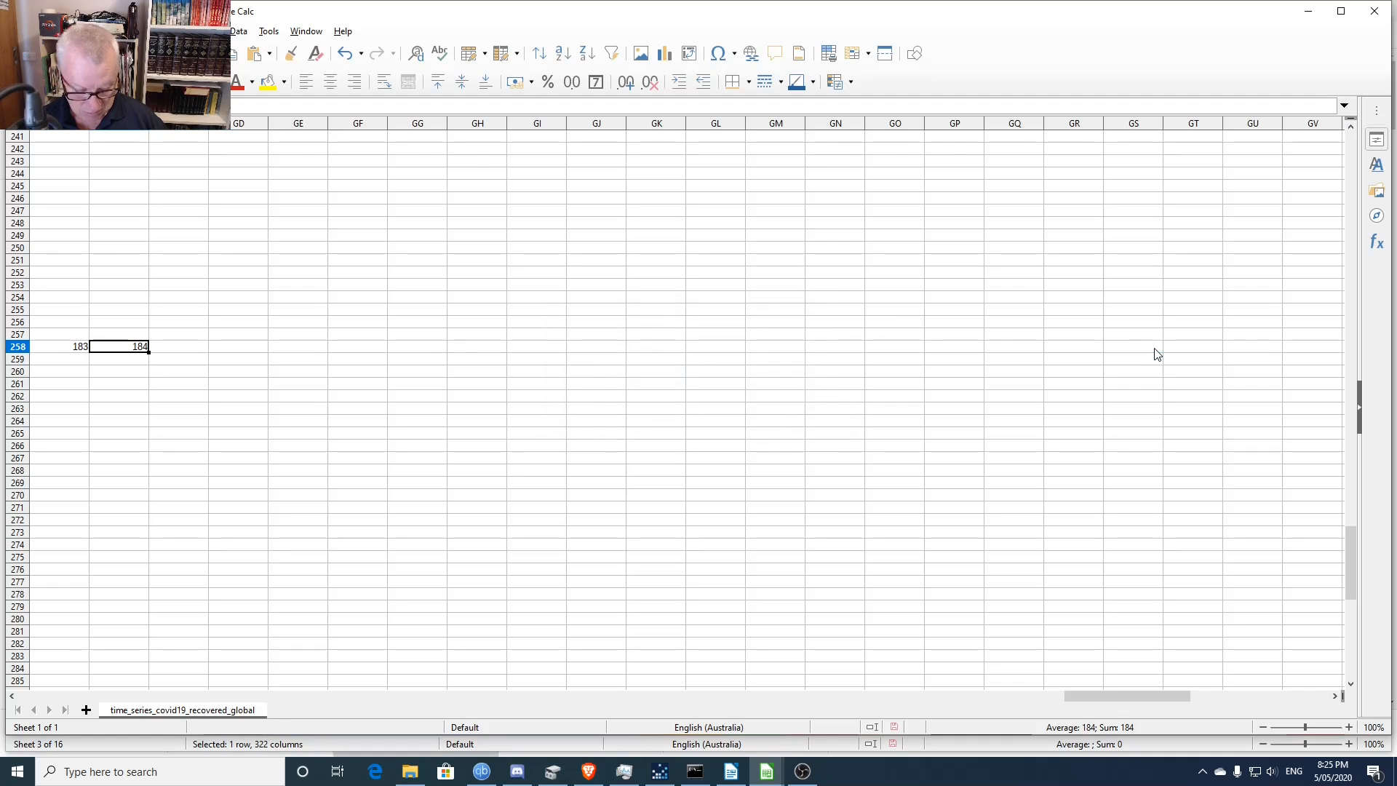
key("ctrl+c")
key("Right")
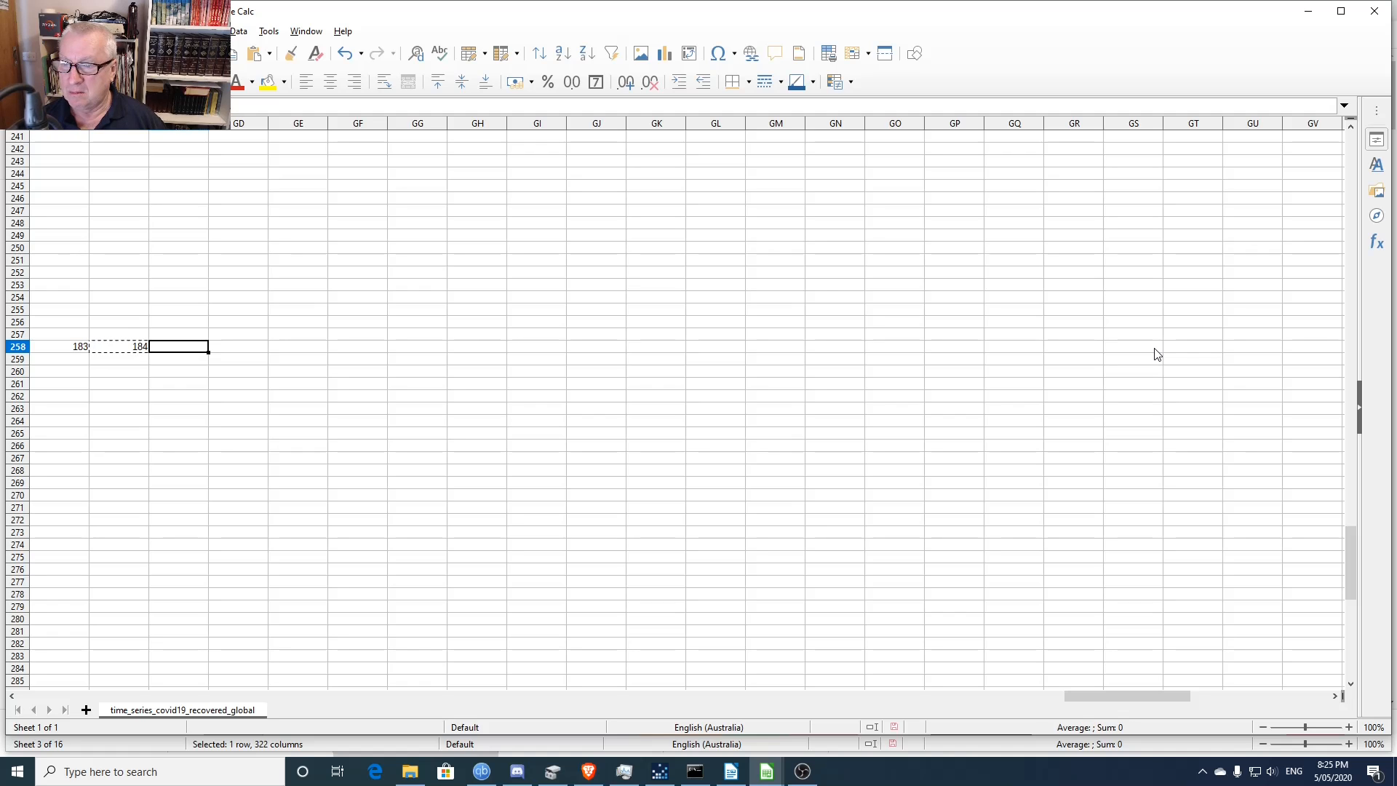
key("ctrl+shift+Right")
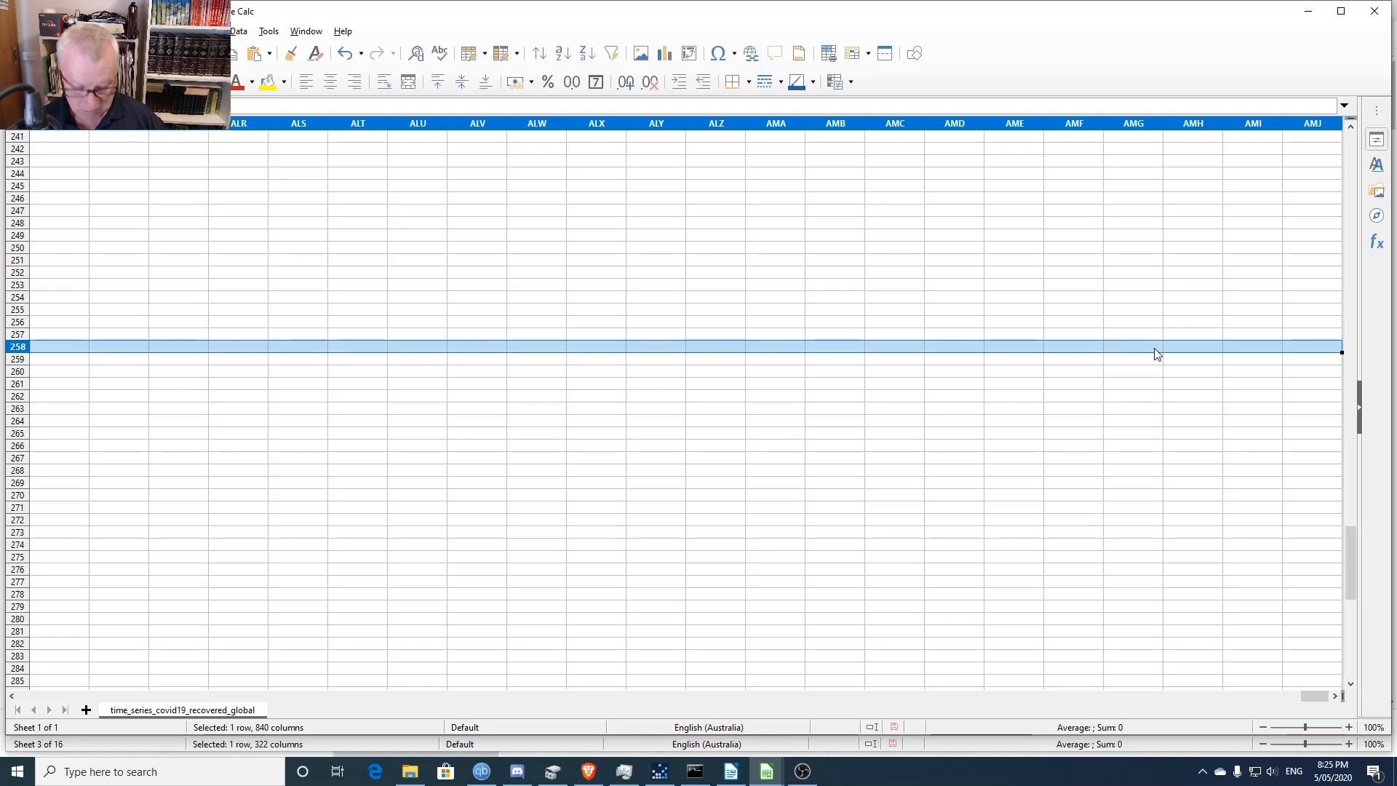
key("ctrl+v")
- Check the numbering along row 258, comparing its first cell in column A with its last cell in column AMJ
key("Right")
key("Right")
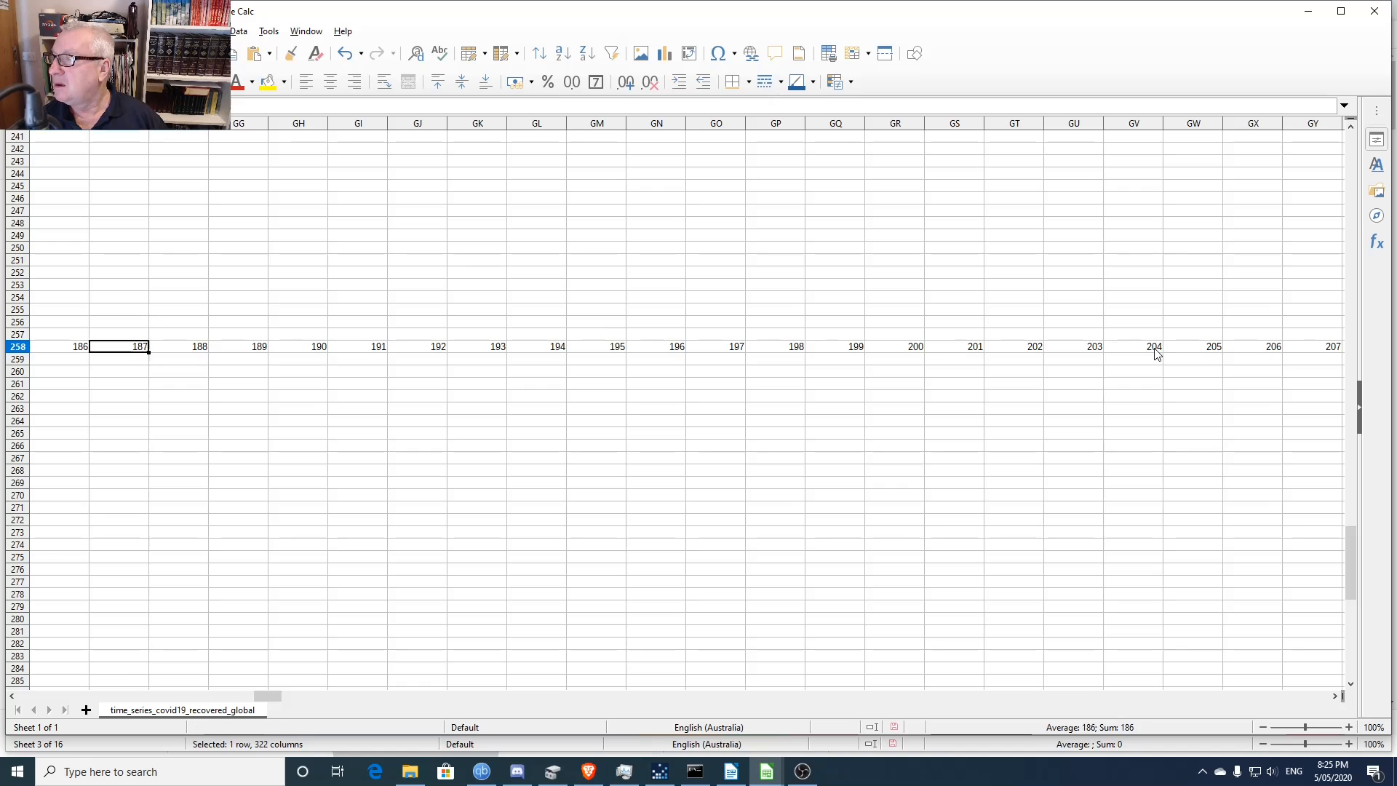
key("Right")
key("Right")
key("Right")
key("ctrl+Right")
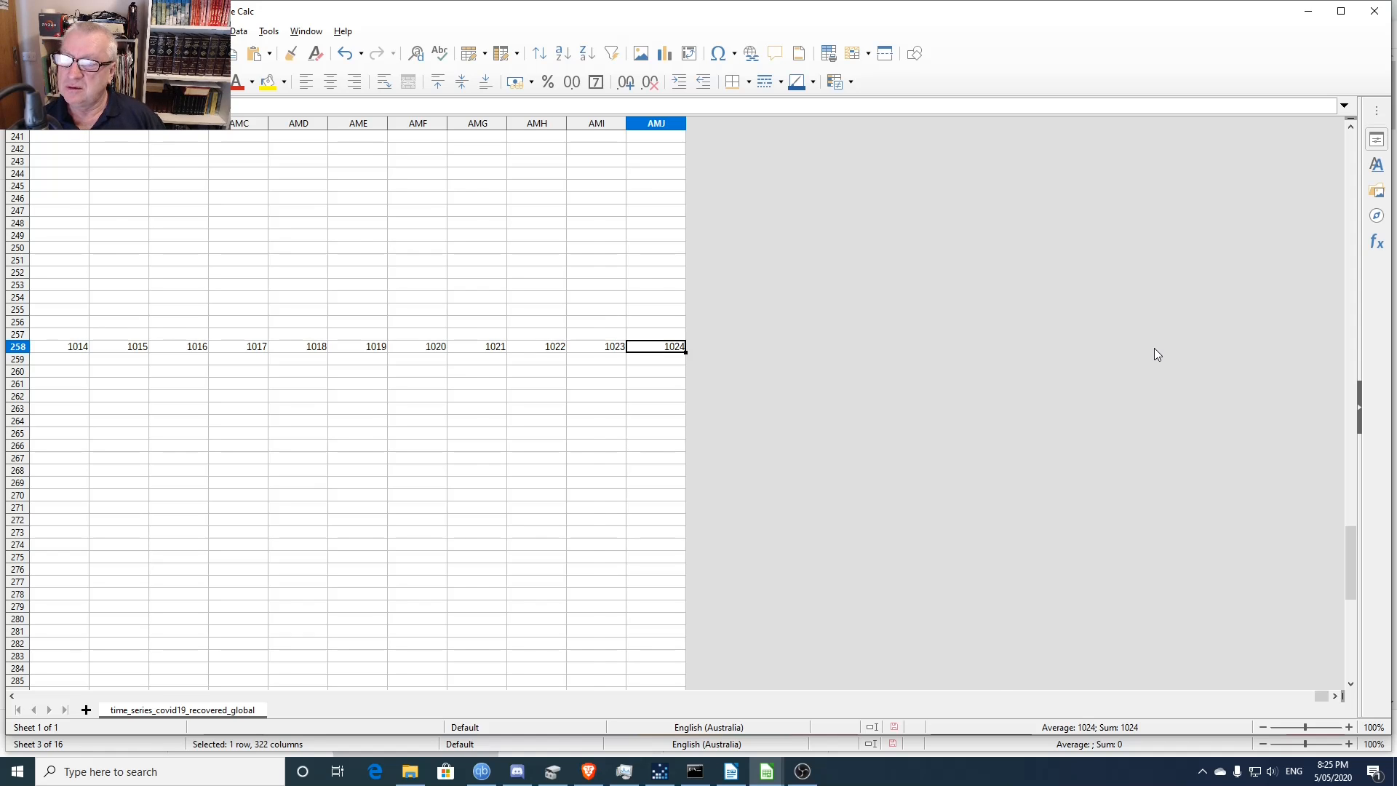
key("Home")
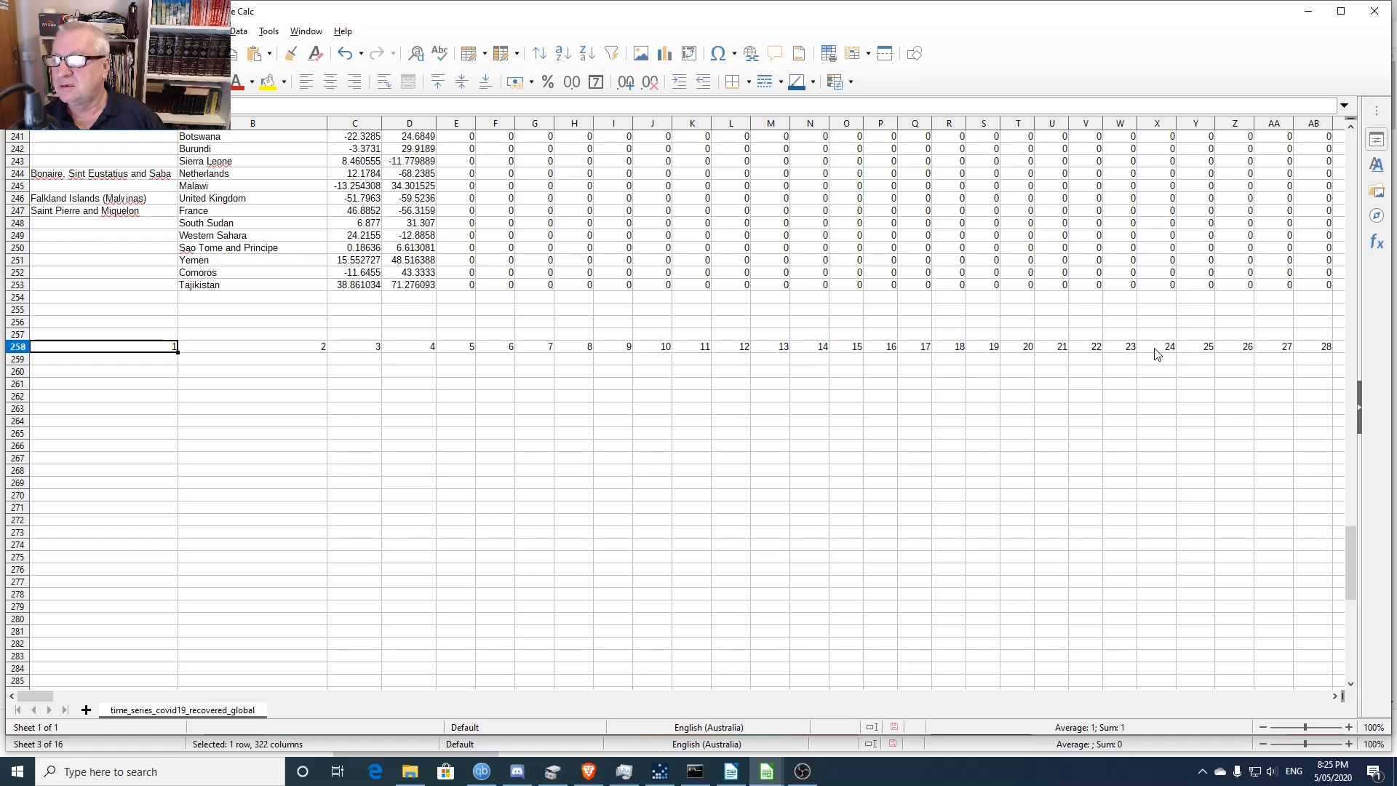
key("End")
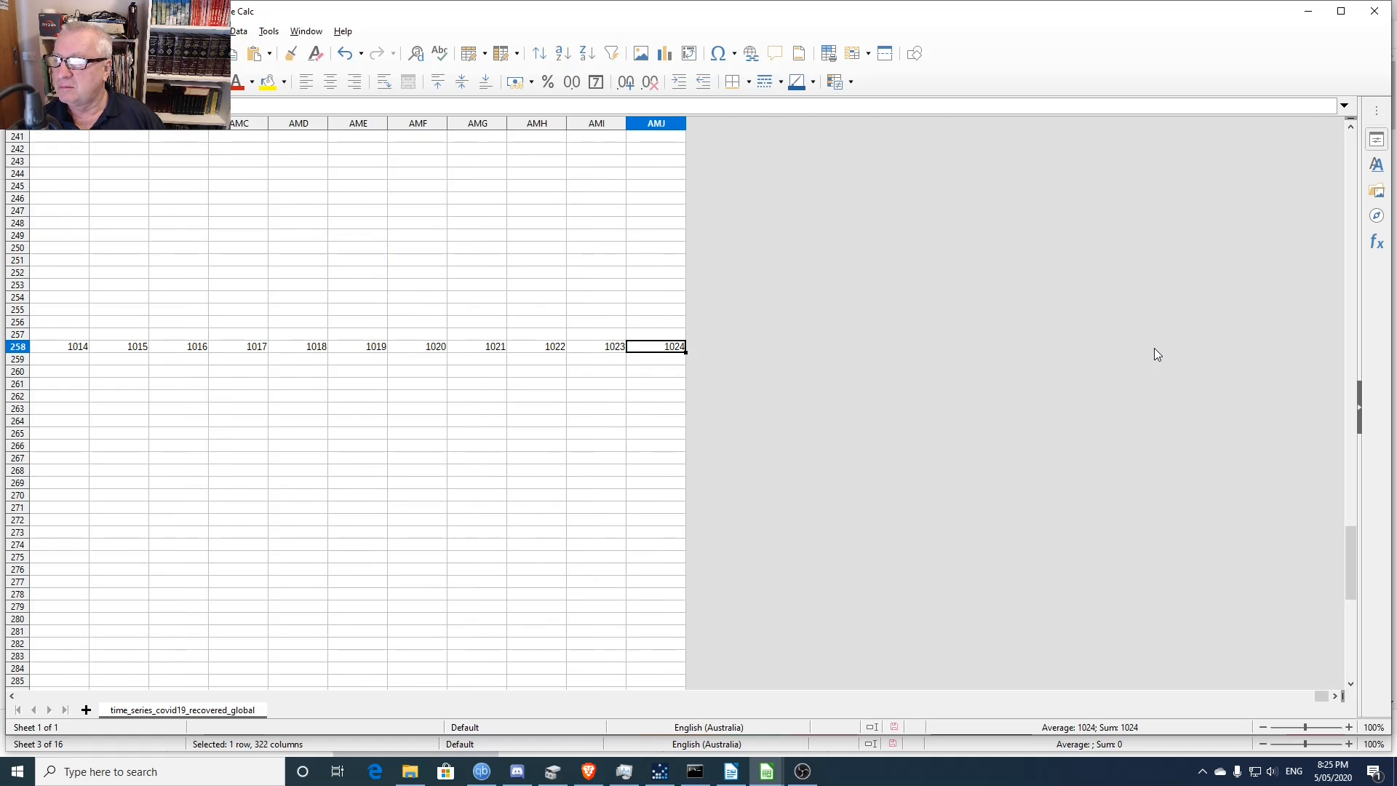
key("Home")
key("End")
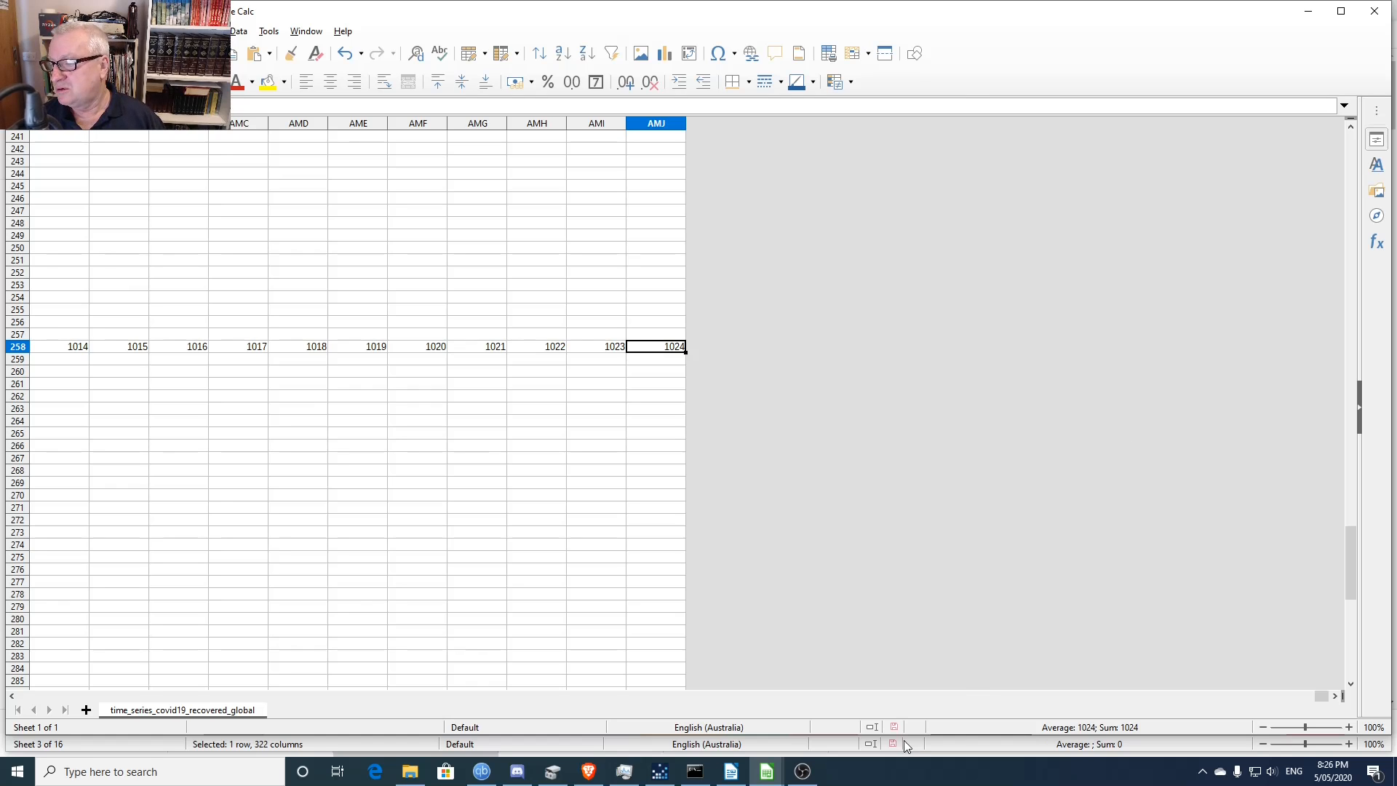
- Switch to the Brave browser and search in a new tab for "increase libreoffice spreadsheet beyond 1024 columns"
mouse_move(588, 772)
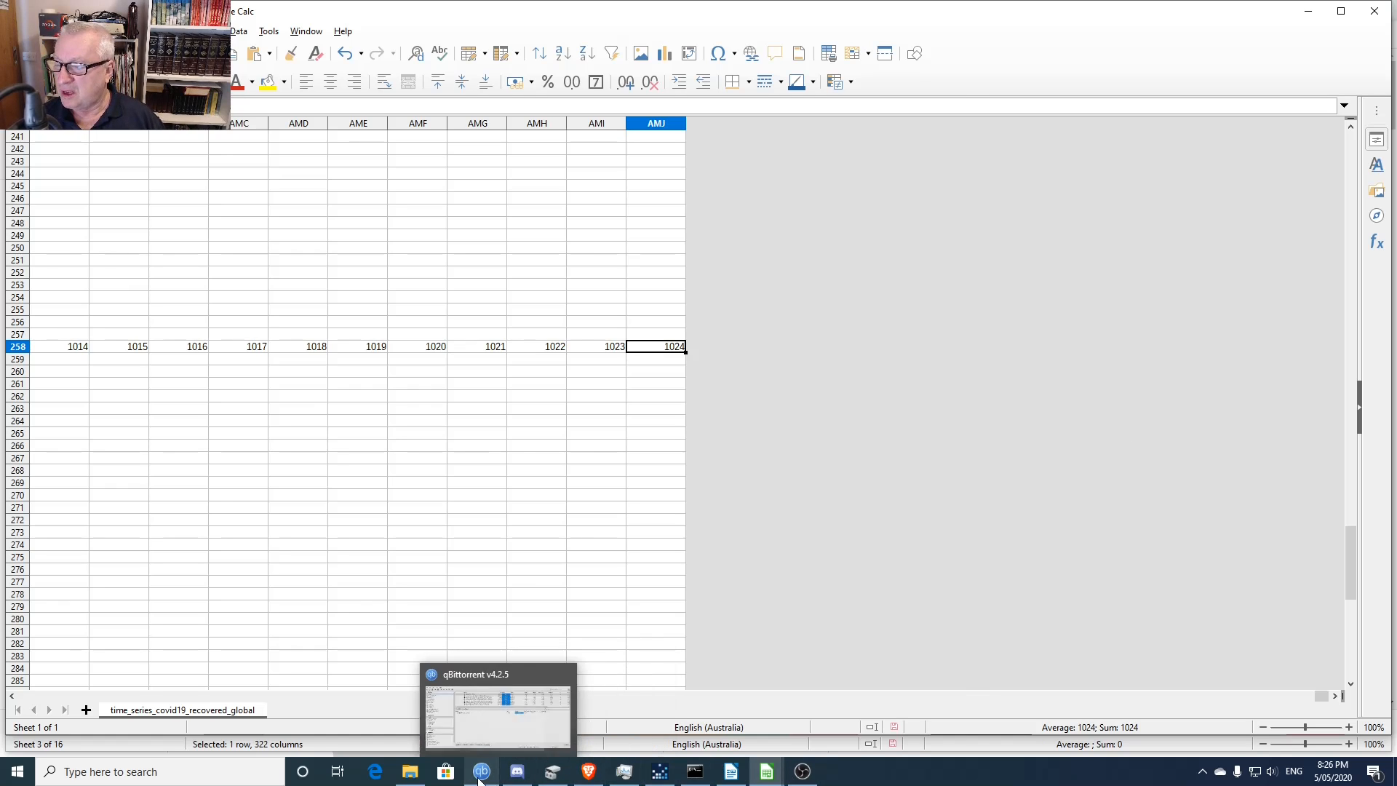
left_click(584, 775)
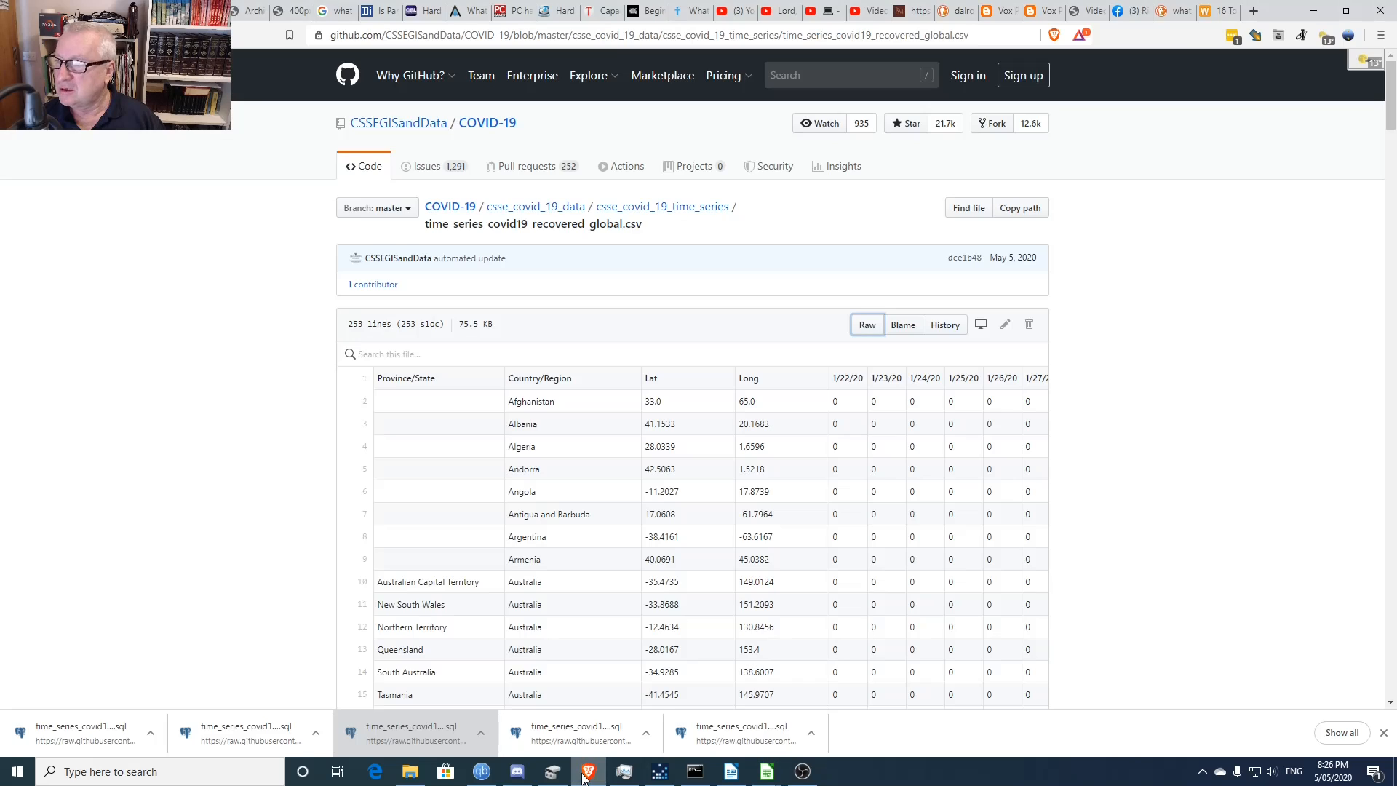
left_click(1254, 11)
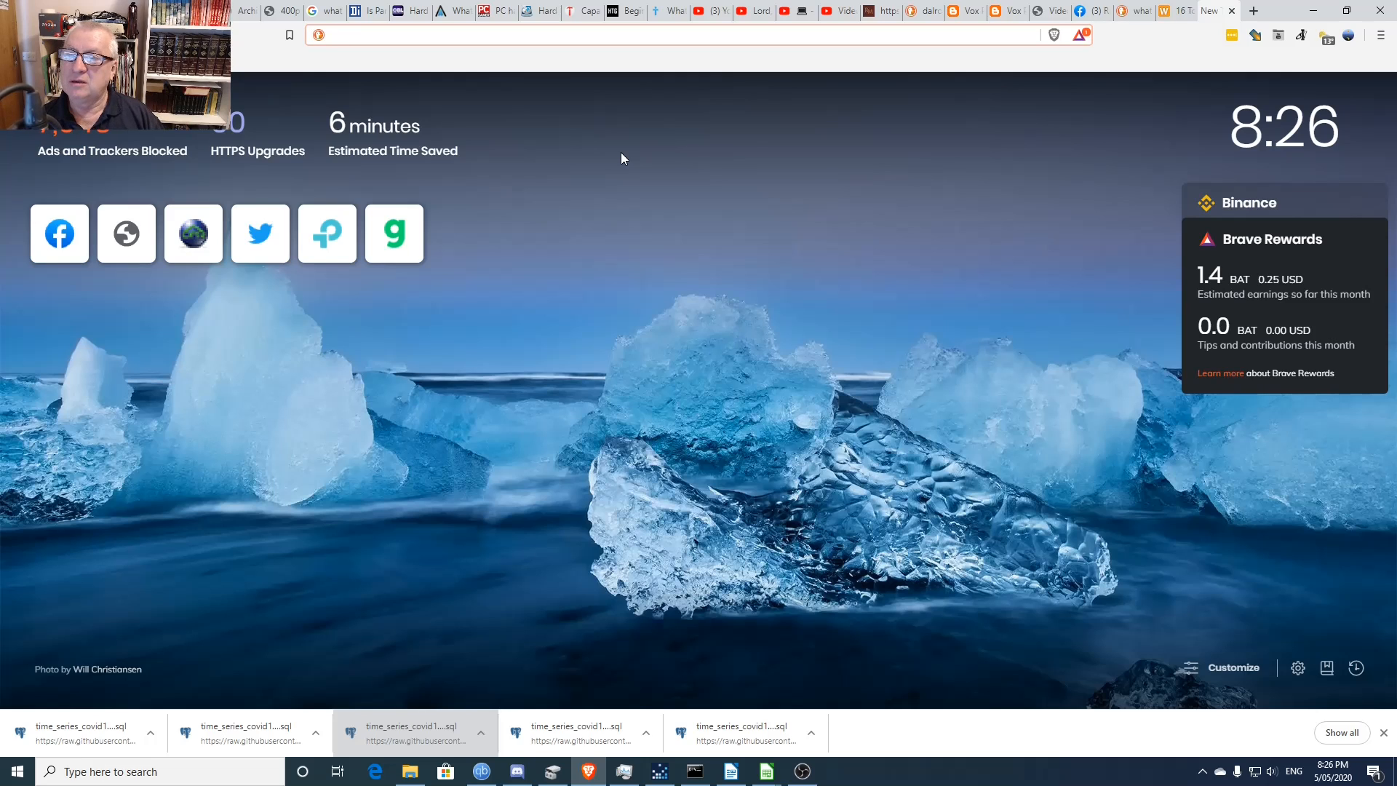
type("incre")
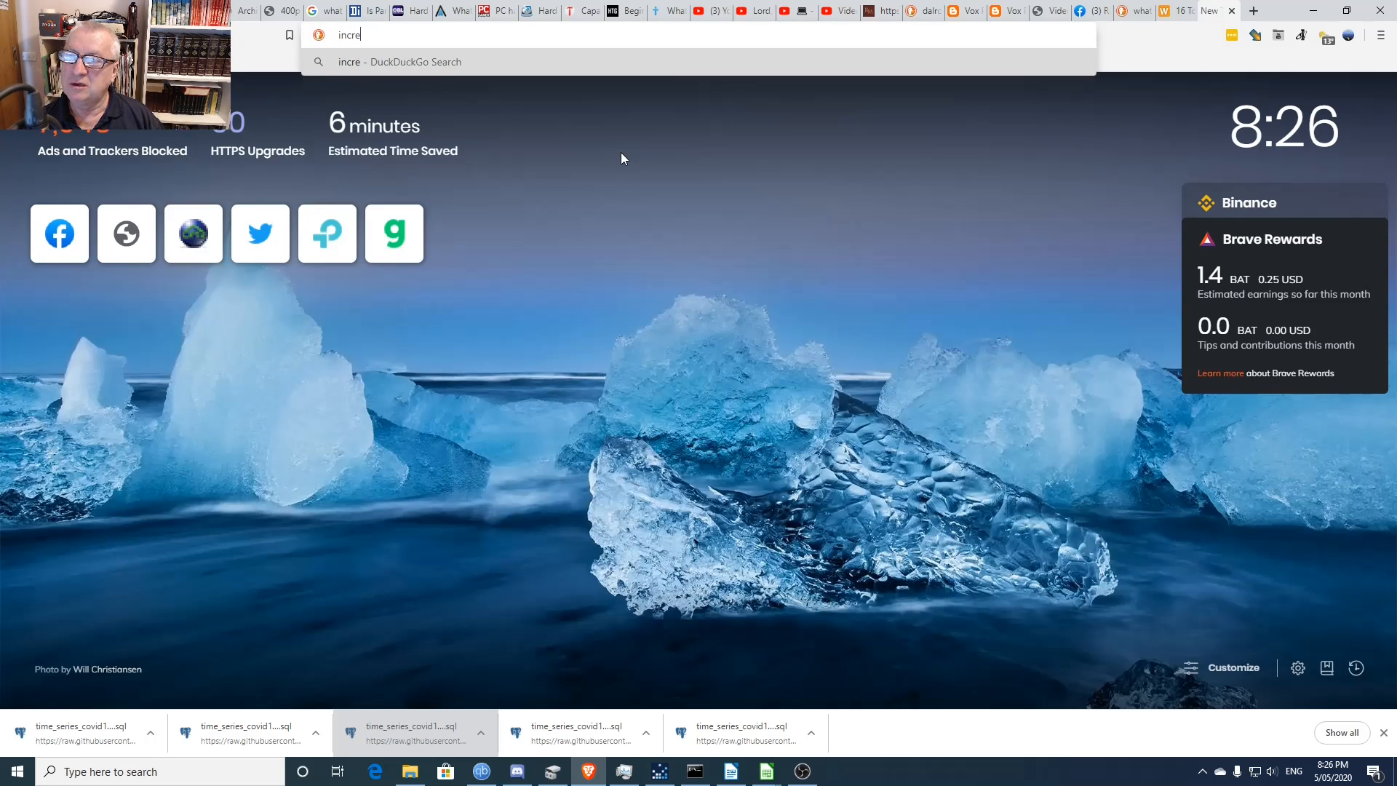
type("ase libre")
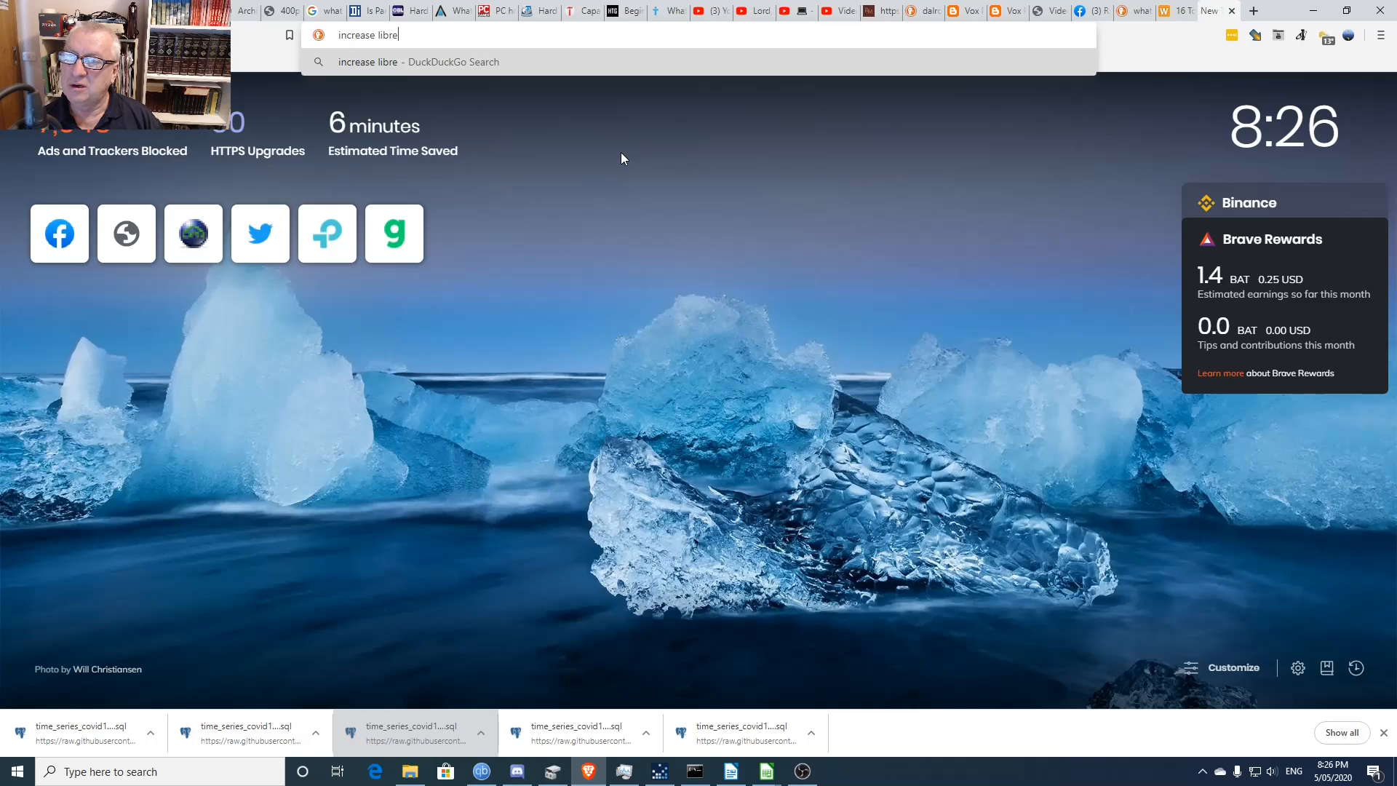
type("office sp")
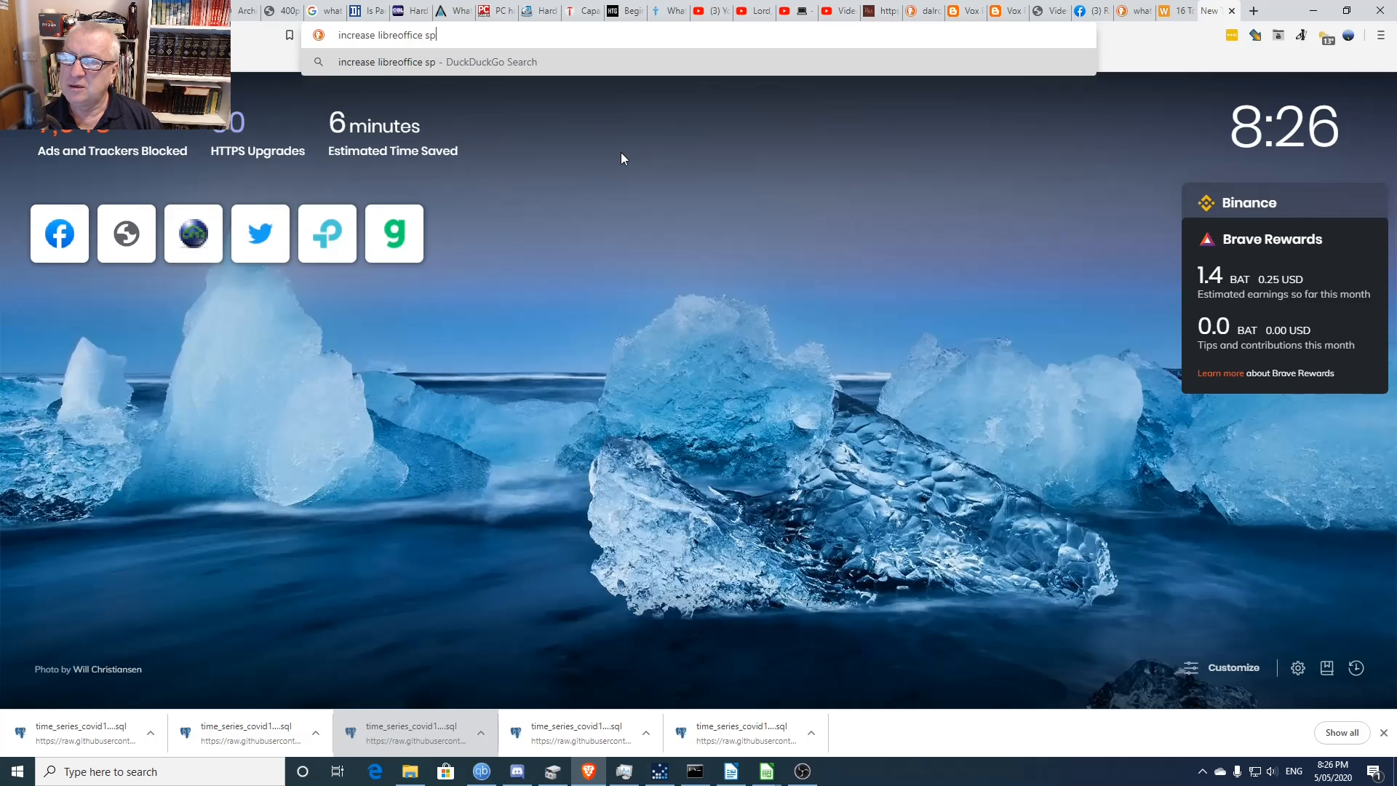
type("readshe")
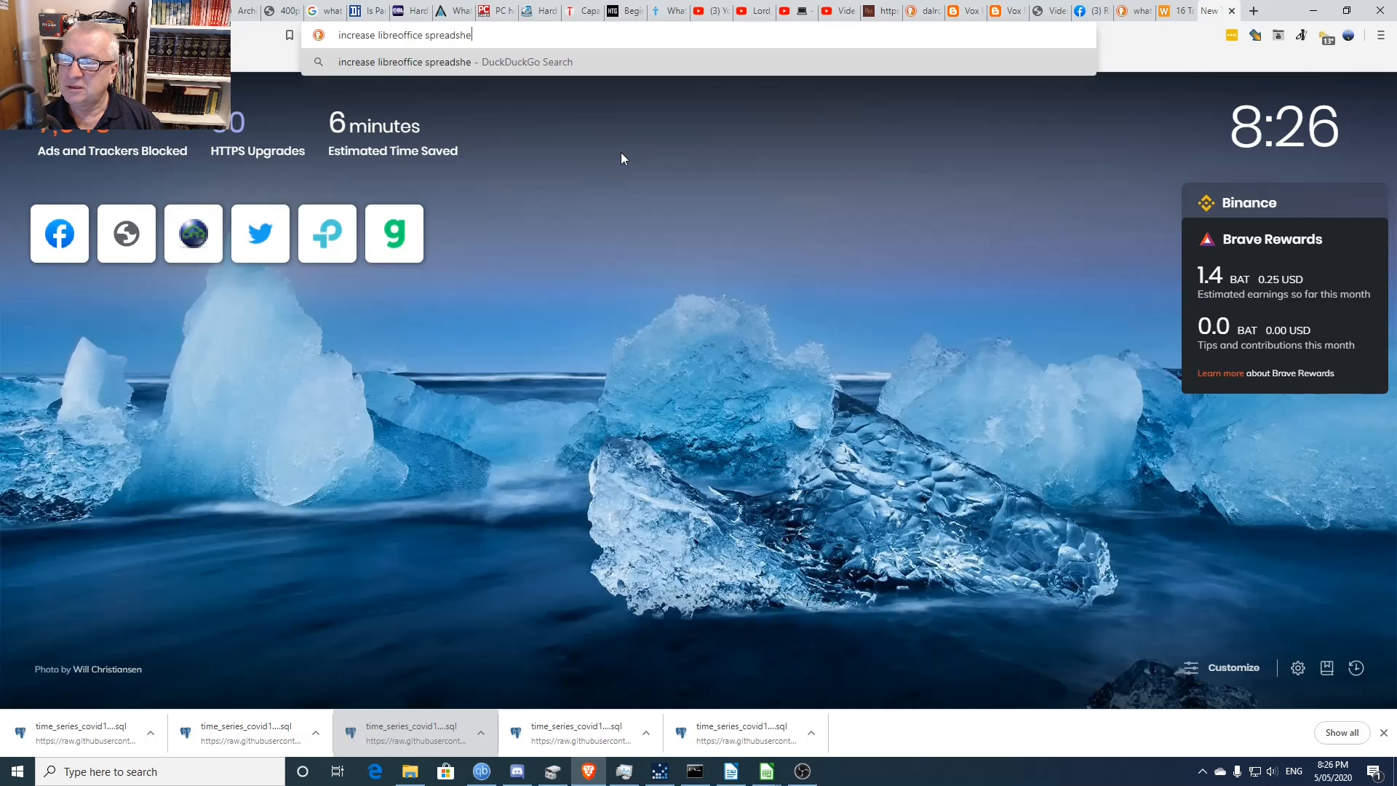
type("et beyon")
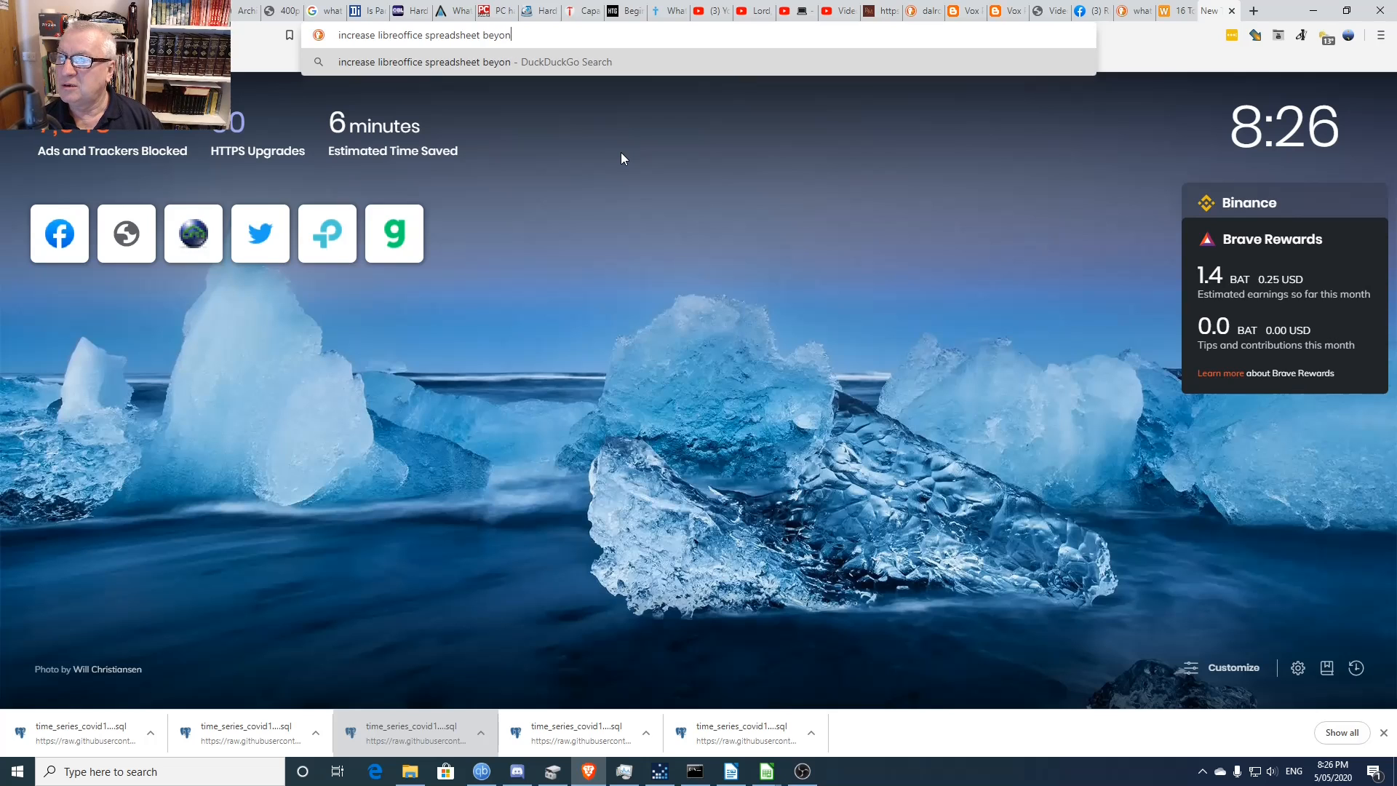
type("d 100")
key("BackSpace")
key("BackSpace")
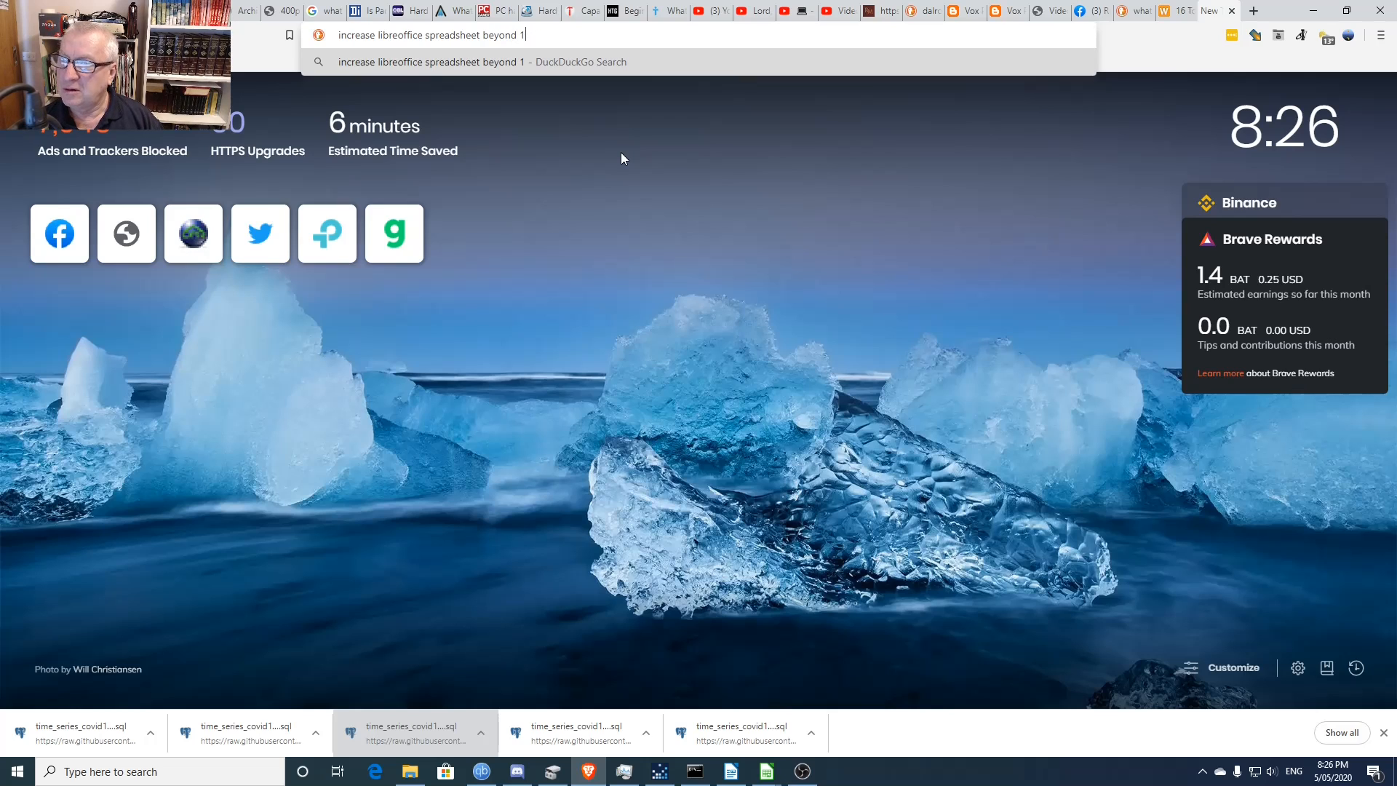
type("024 ")
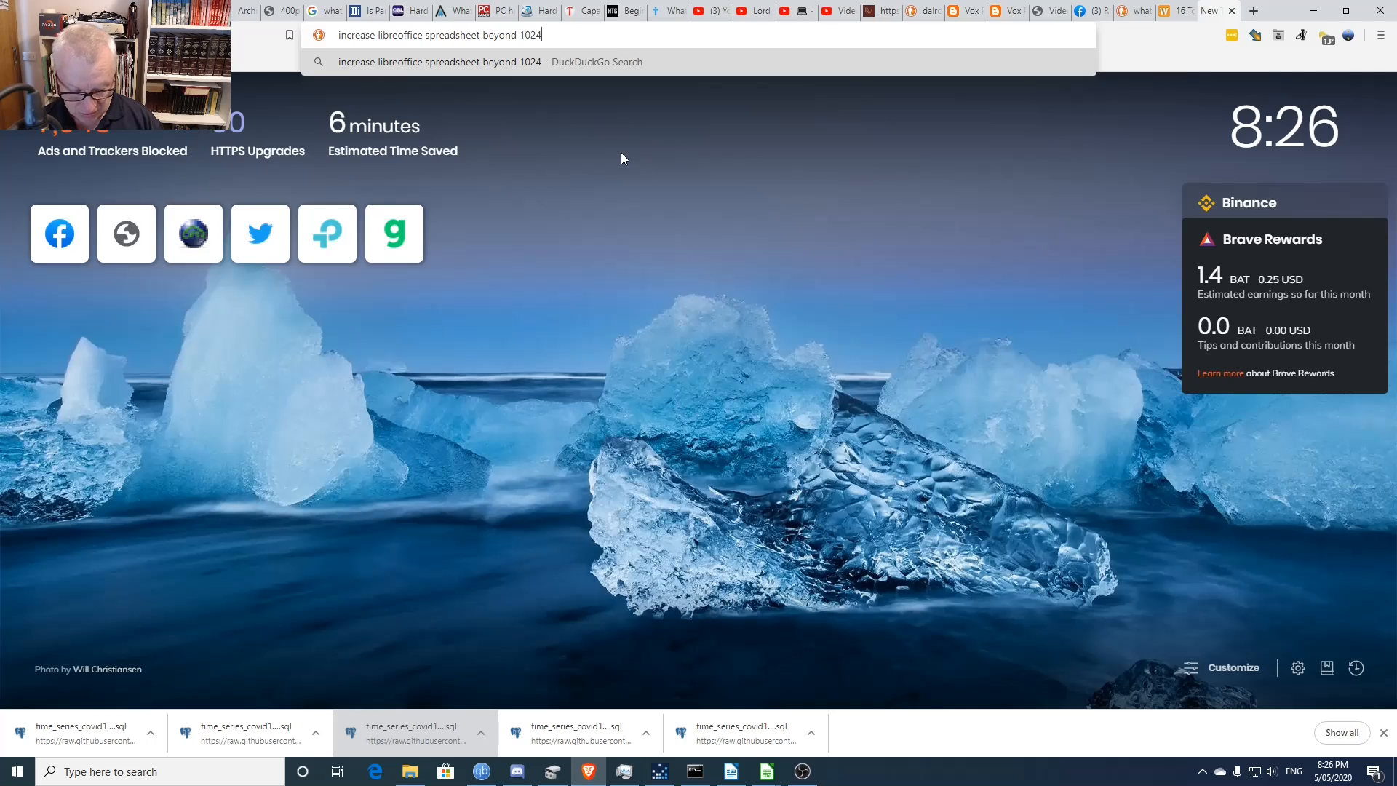
type("column")
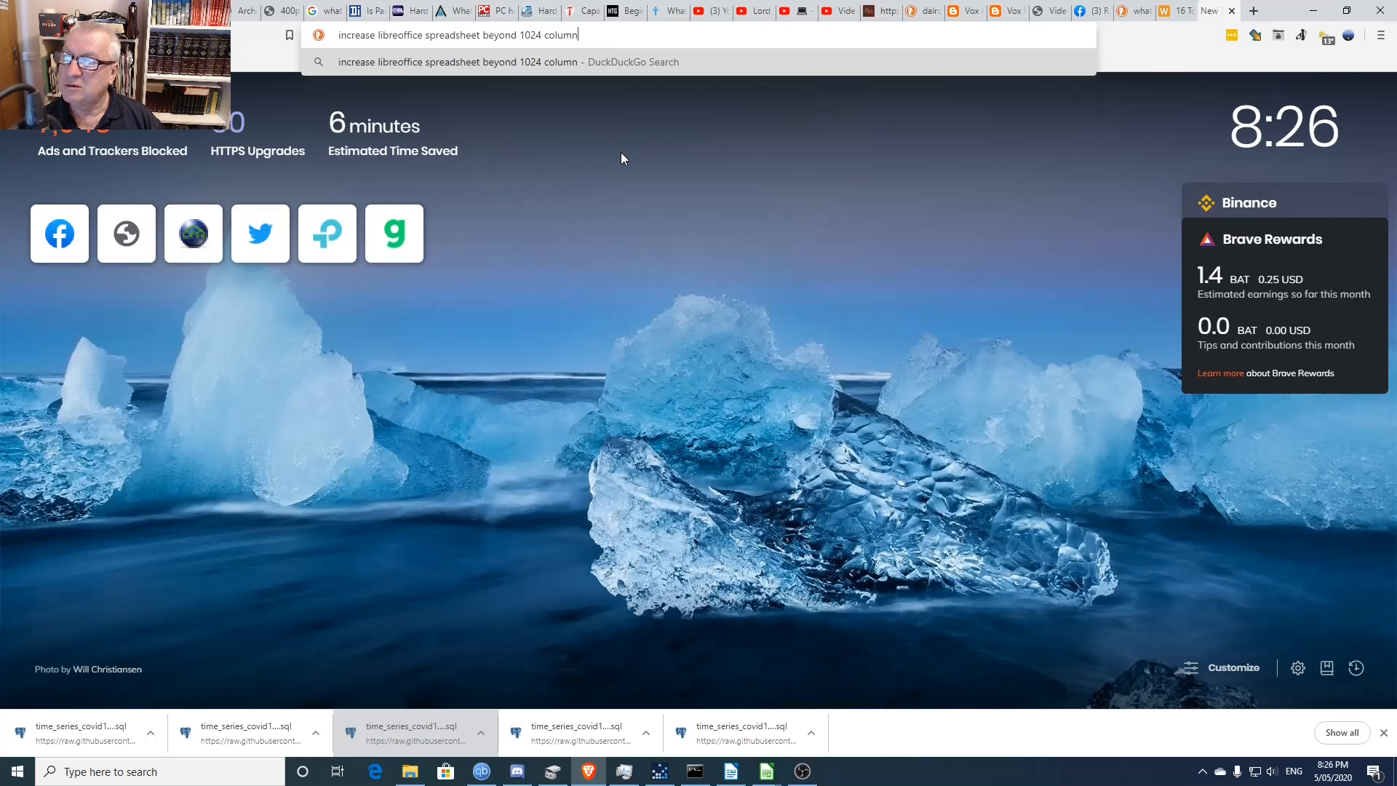
type("s")
key("Return")
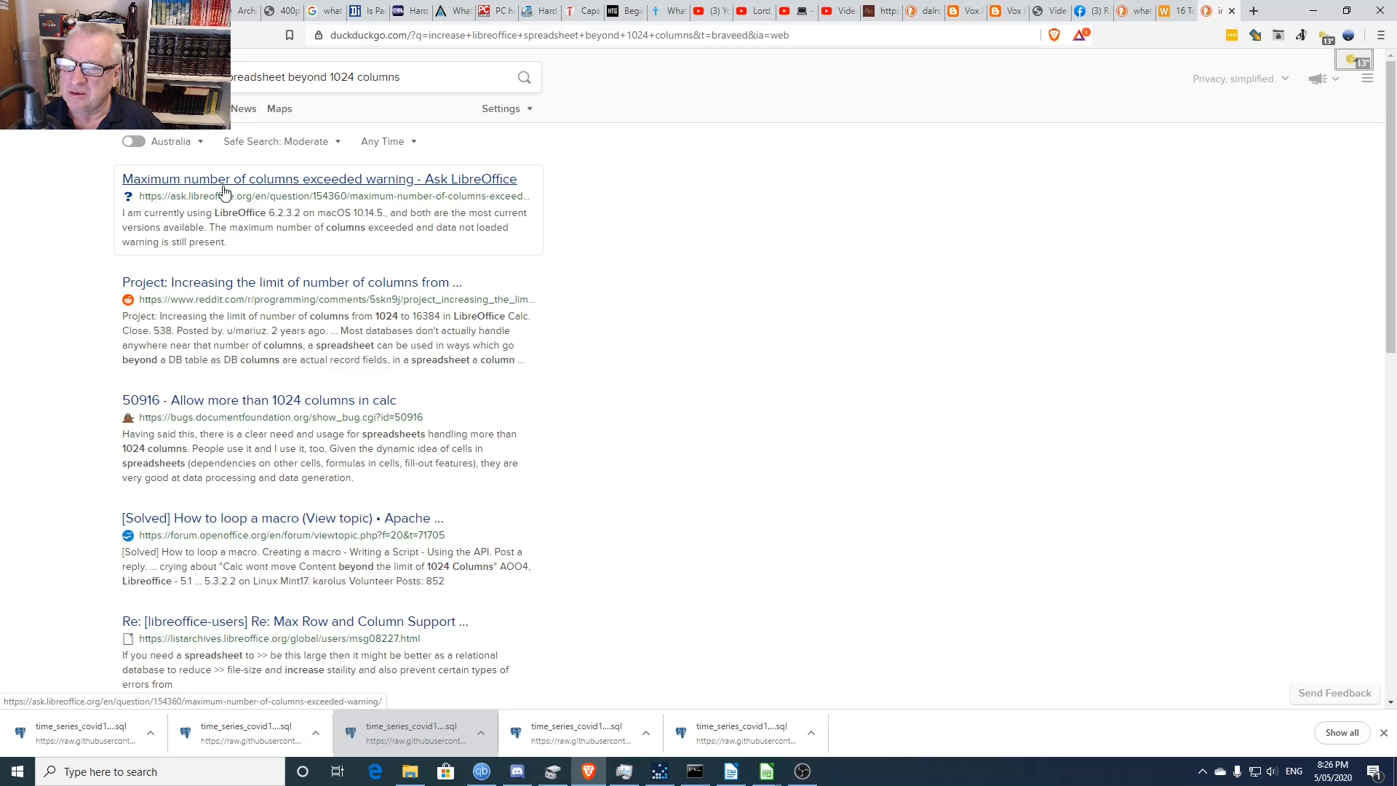
- Open the Reddit and libreoffice-users results in separate tabs, and read the Reddit comment on database column limits, highlighting "32k"
middle_click(237, 286)
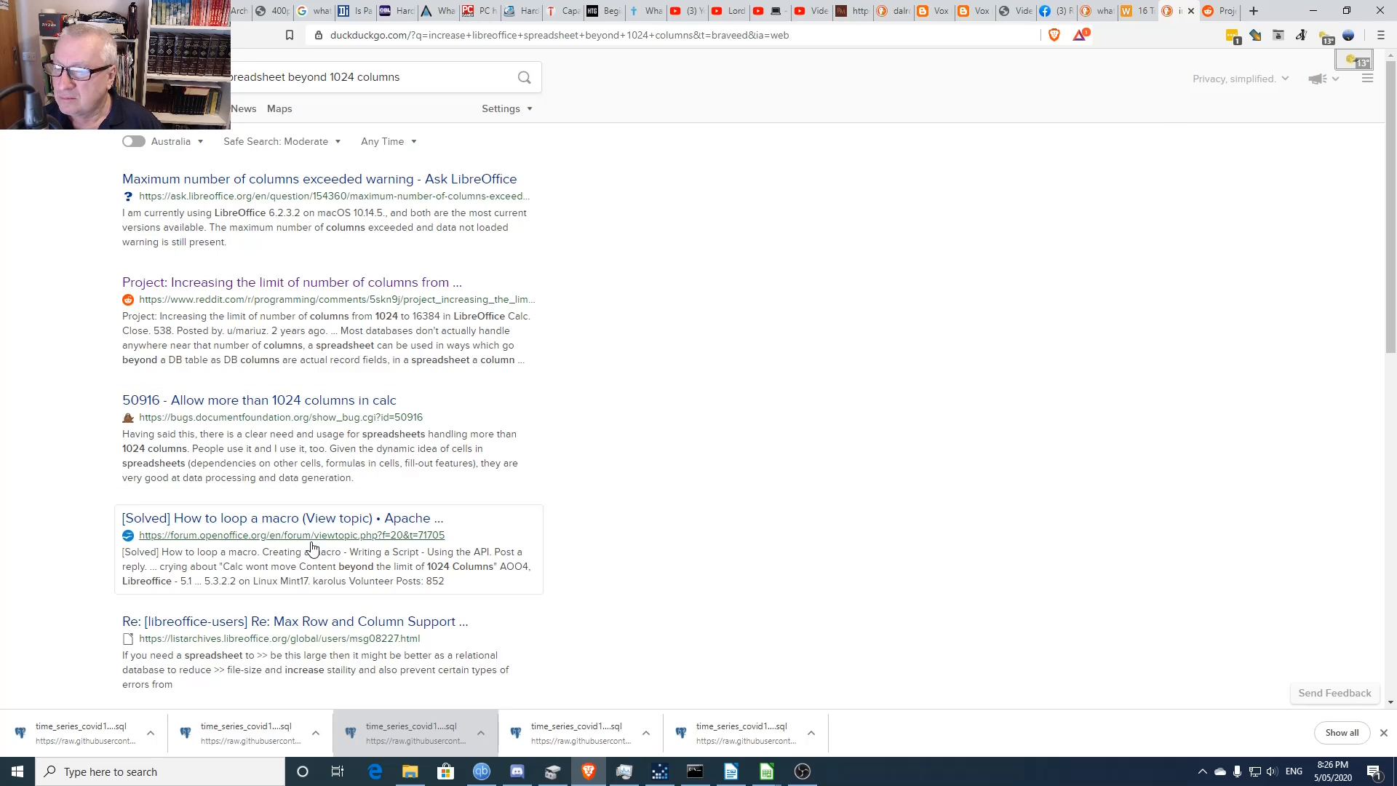
middle_click(251, 617)
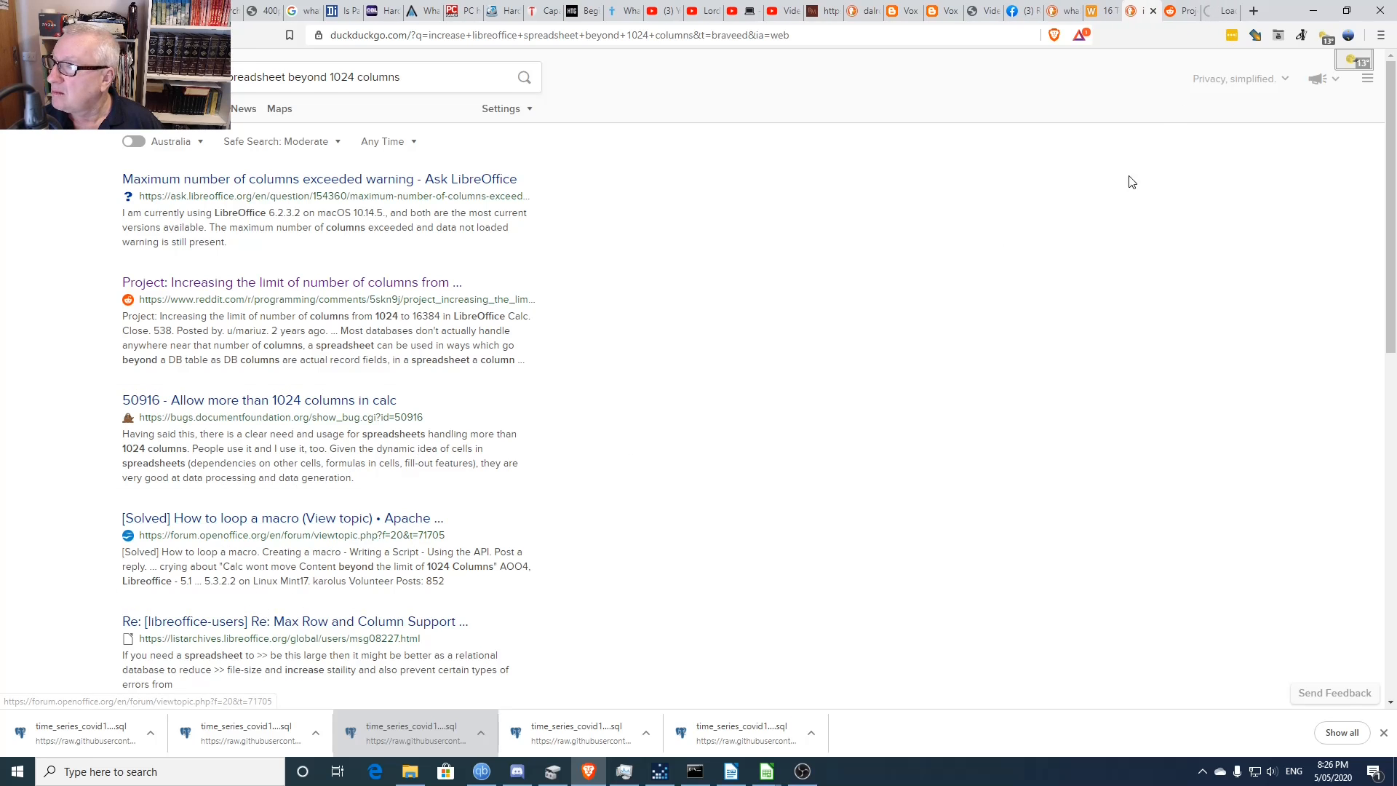
left_click(1179, 21)
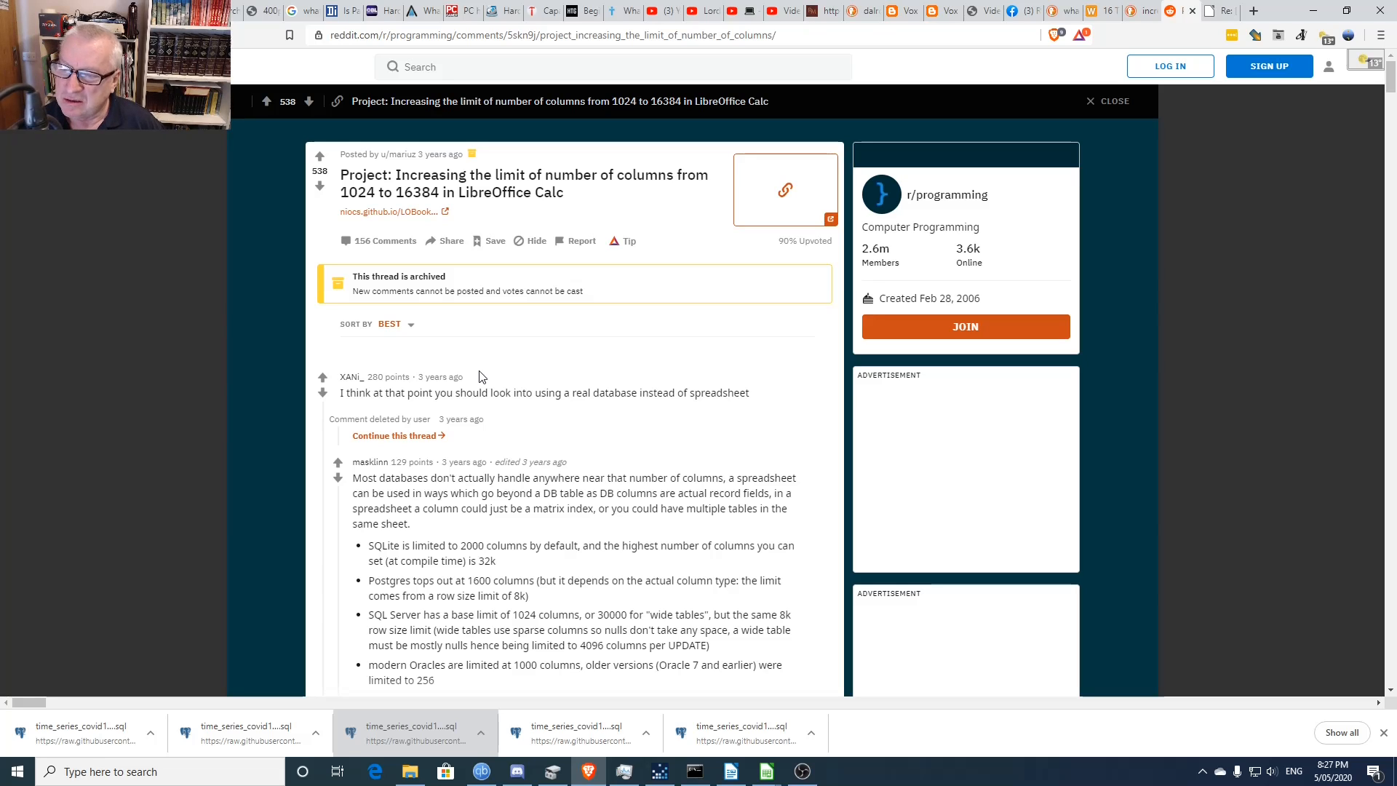
scroll(539, 397, "down", 3)
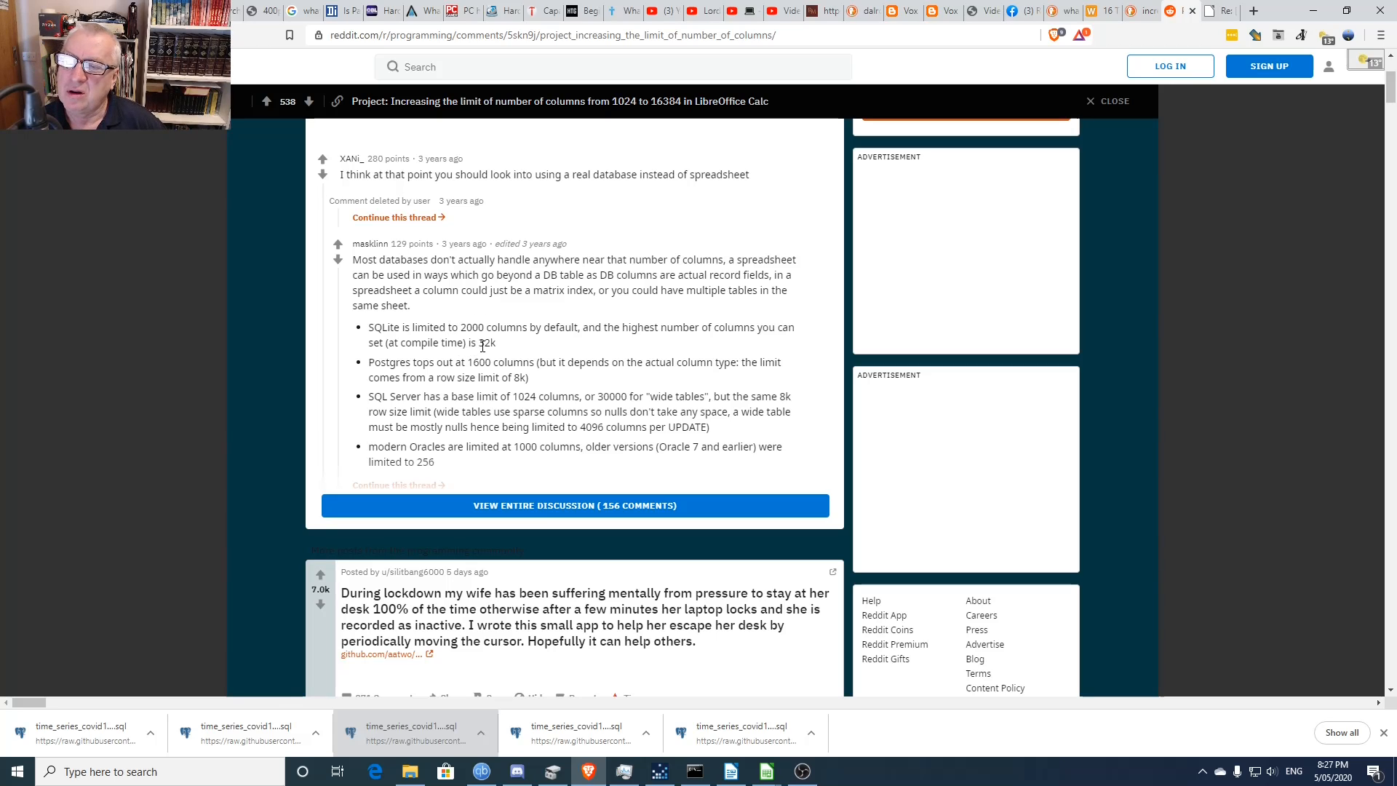
left_click_drag(479, 343, 498, 342)
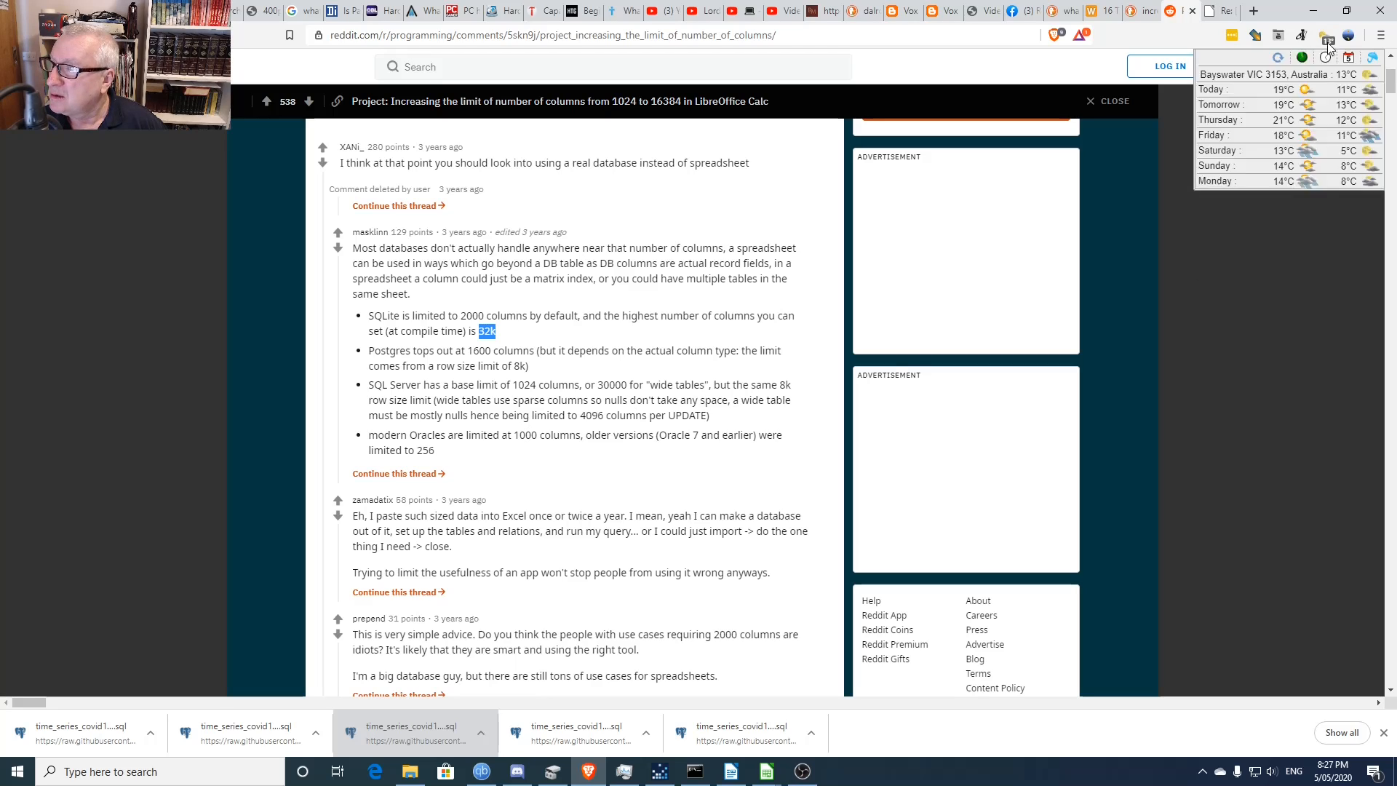
- Search in a new tab for "programming data types" and look through the results
left_click(1254, 11)
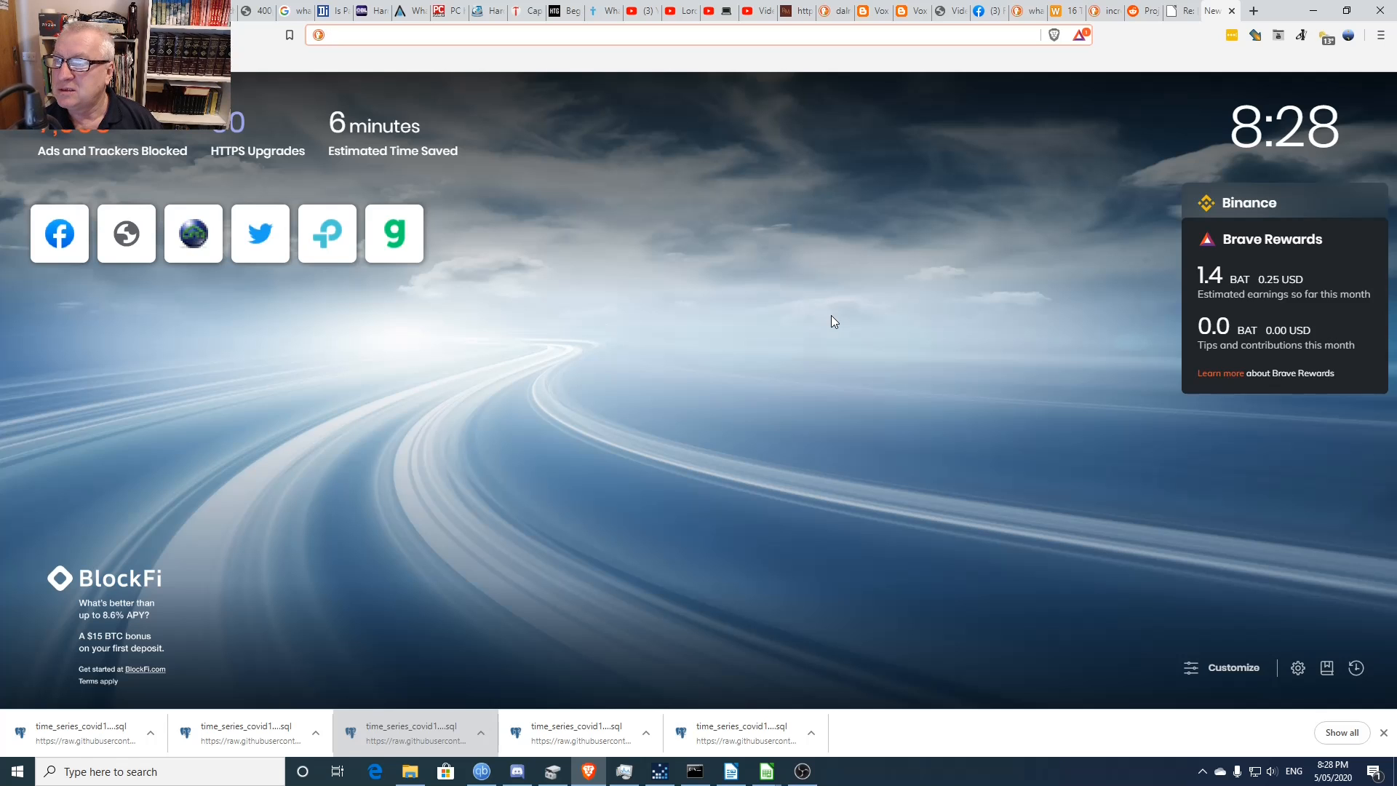
type("d")
key("BackSpace")
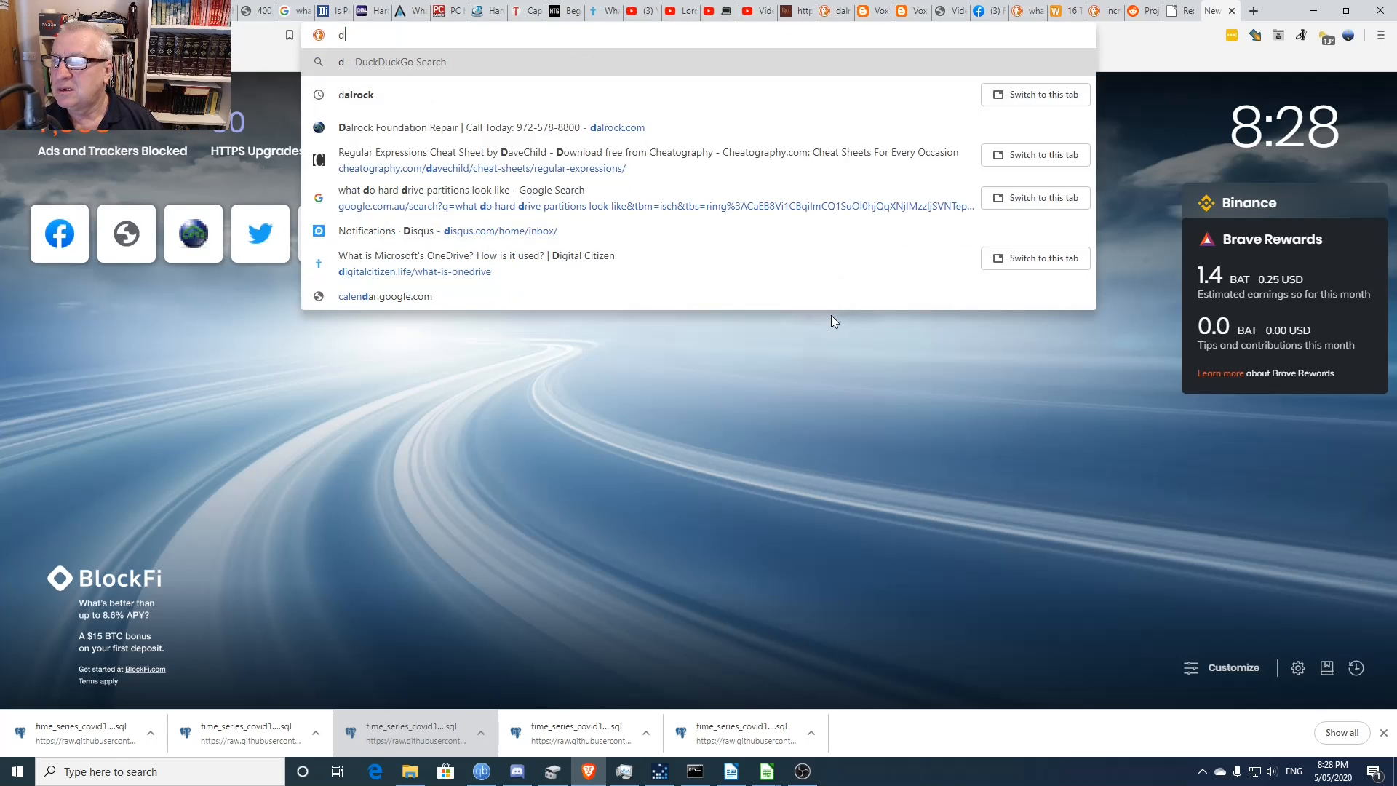
key("BackSpace")
type("pro")
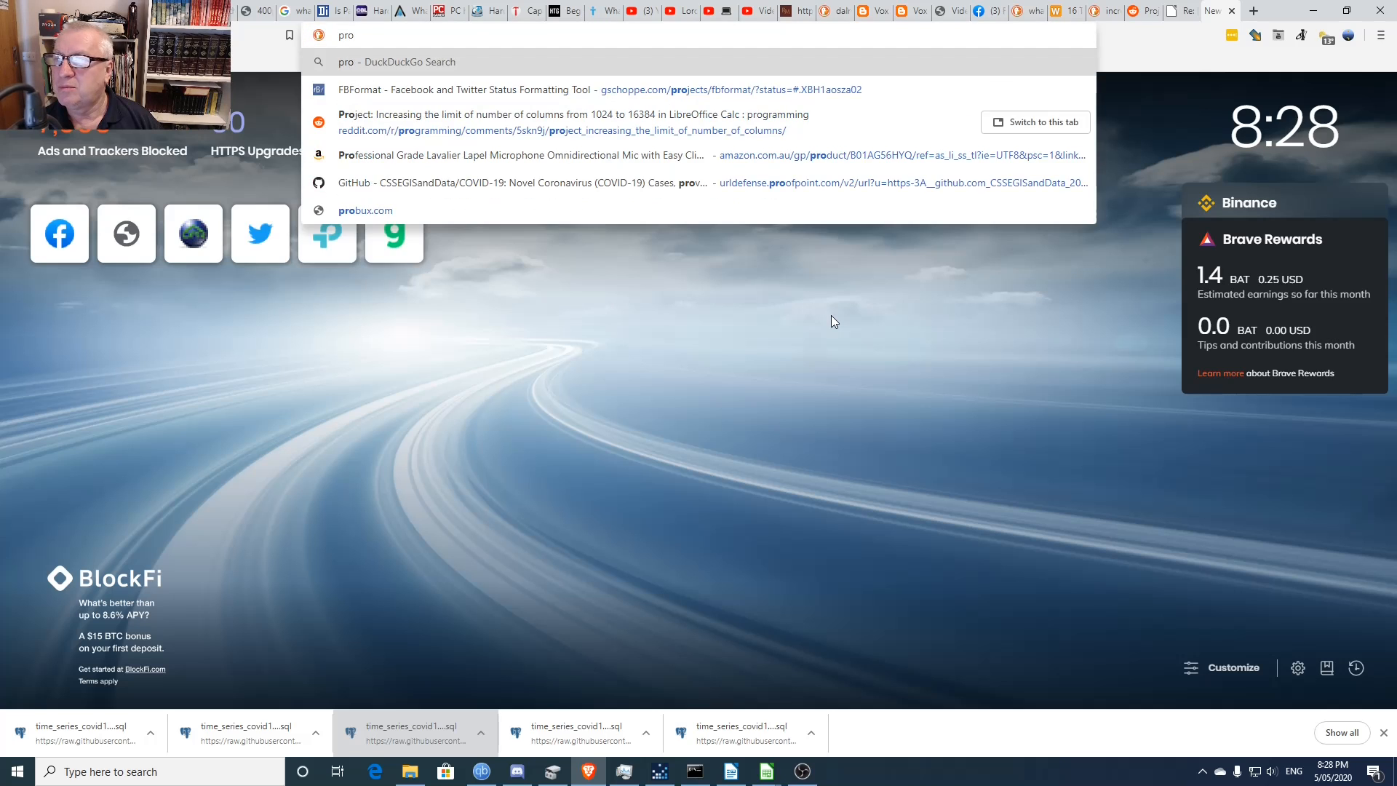
type("gram")
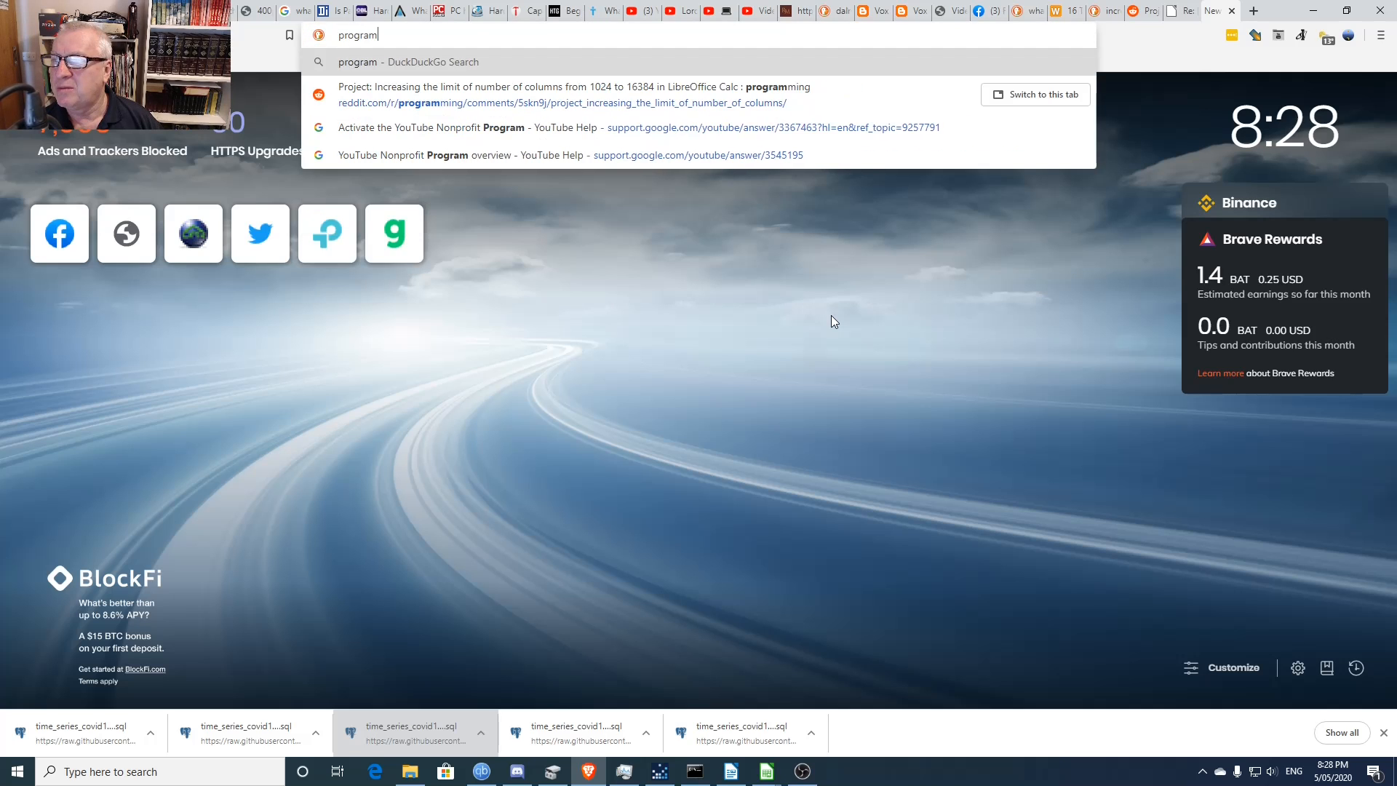
type("ming data")
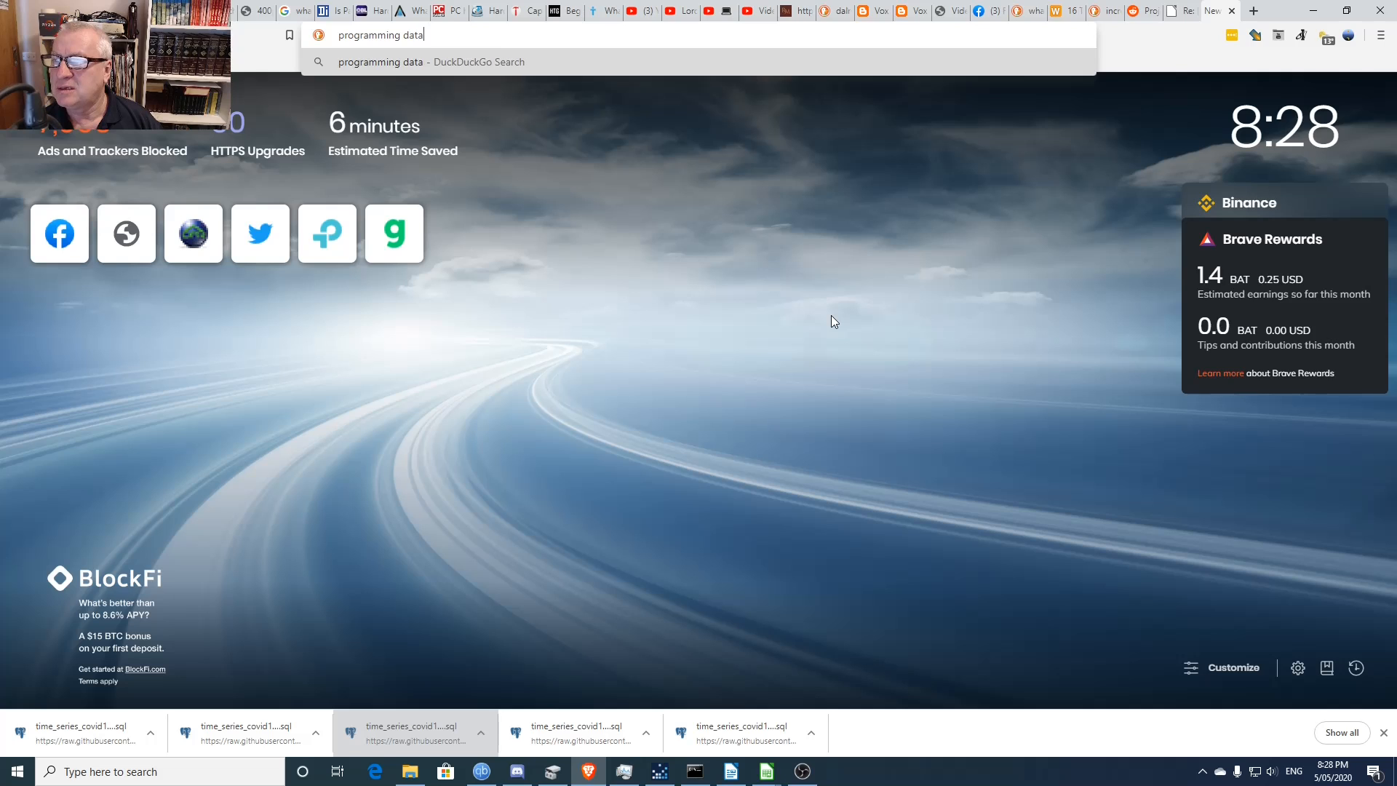
type(" typ")
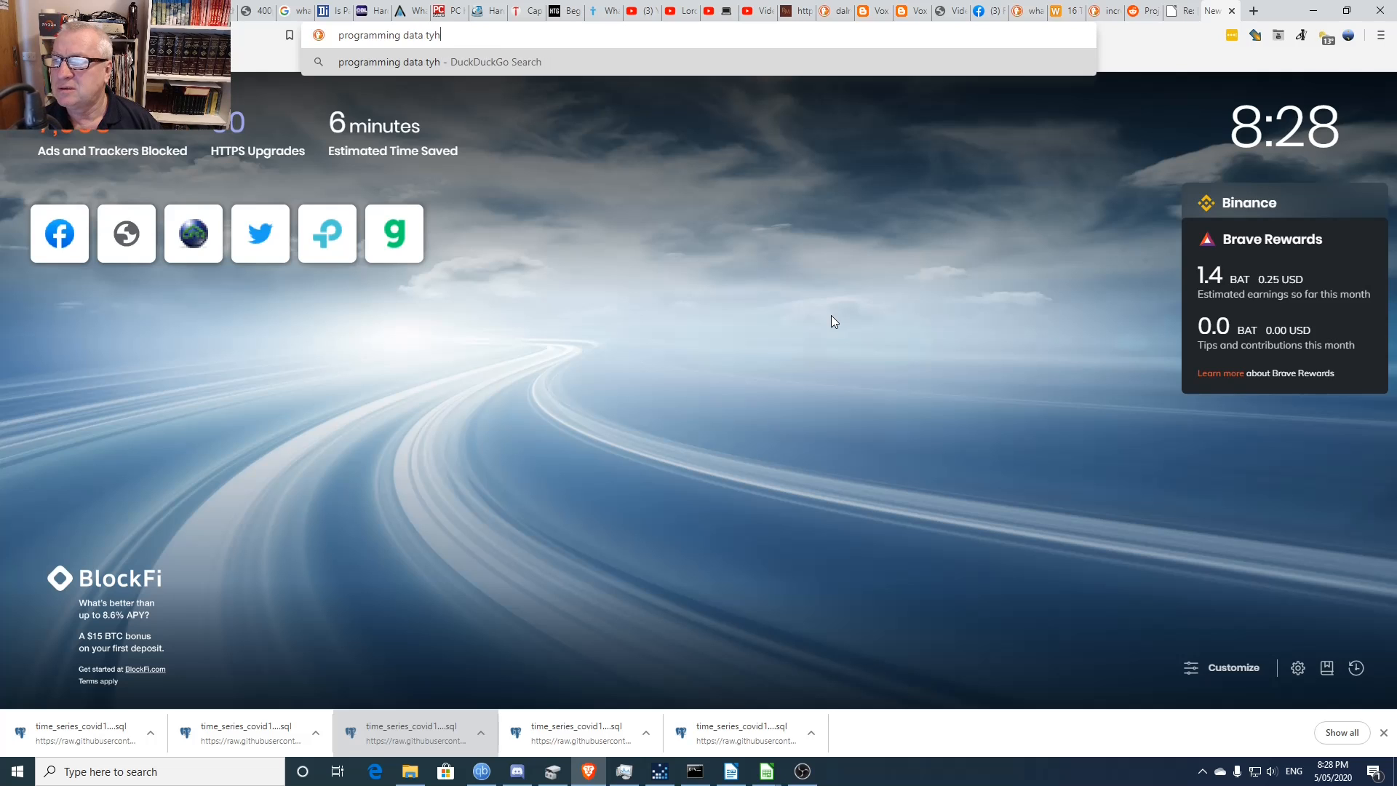
type("es")
key("Return")
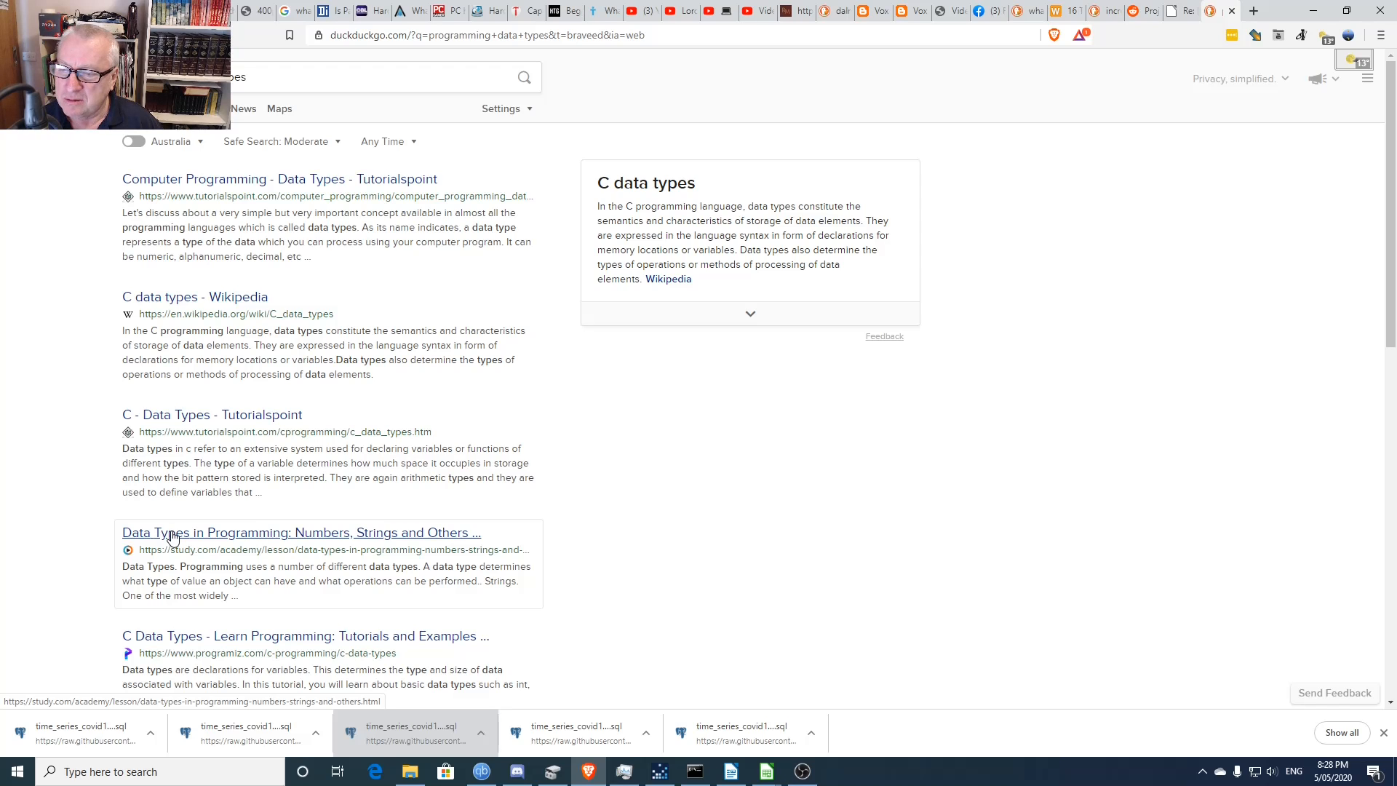
scroll(170, 531, "down", 5)
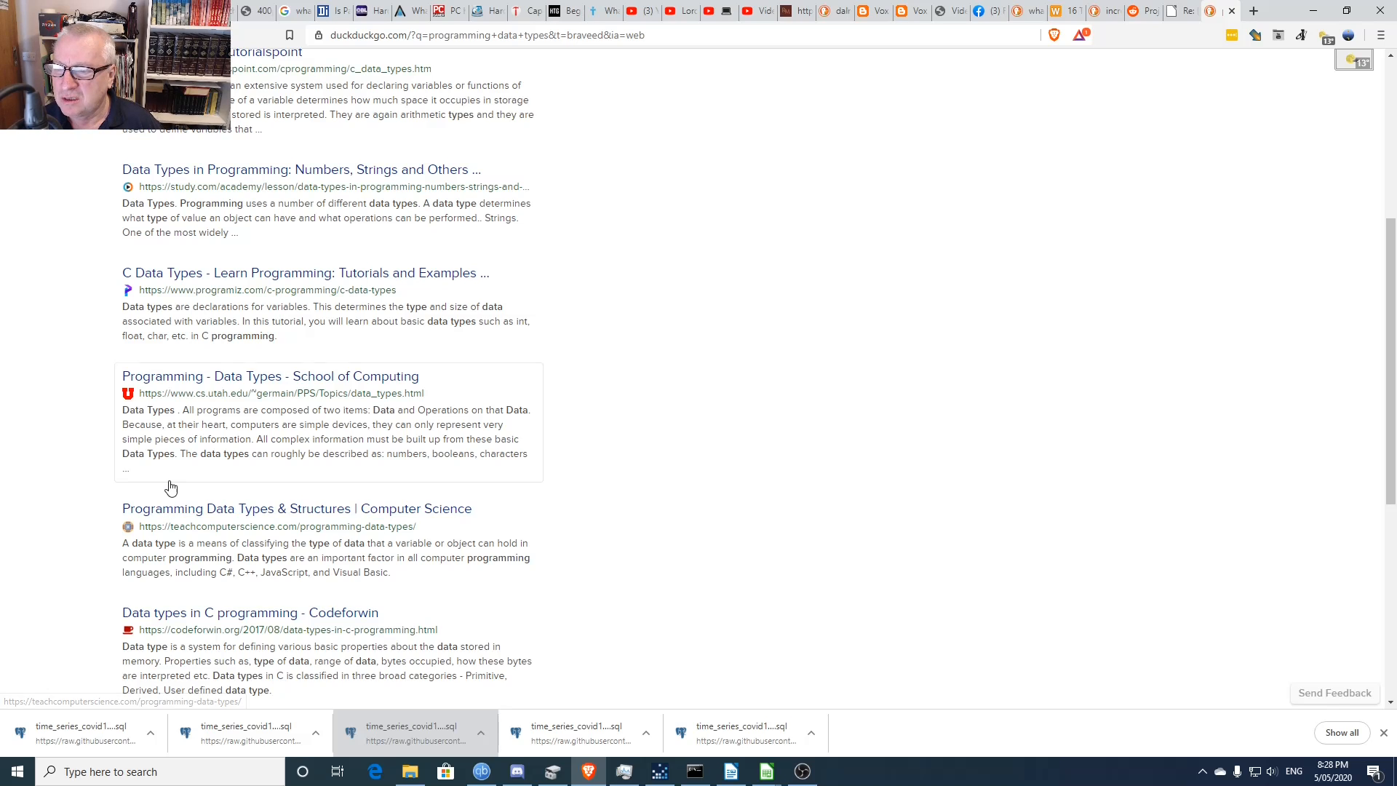
scroll(398, 460, "down", 5)
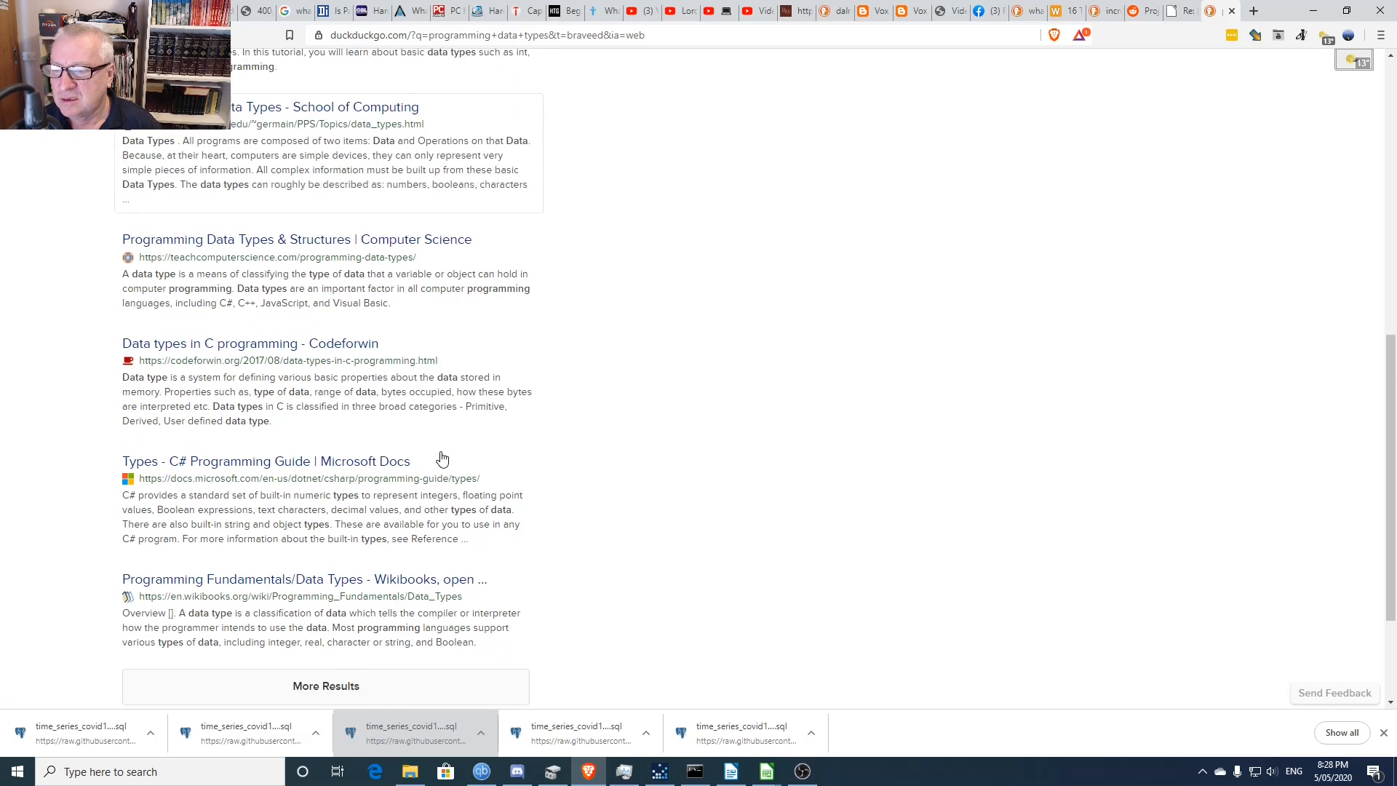
- Open the first five results for "programming data types" in separate background tabs, from the Tutorialspoint page through the C Data Types tutorial
scroll(449, 448, "up", 10)
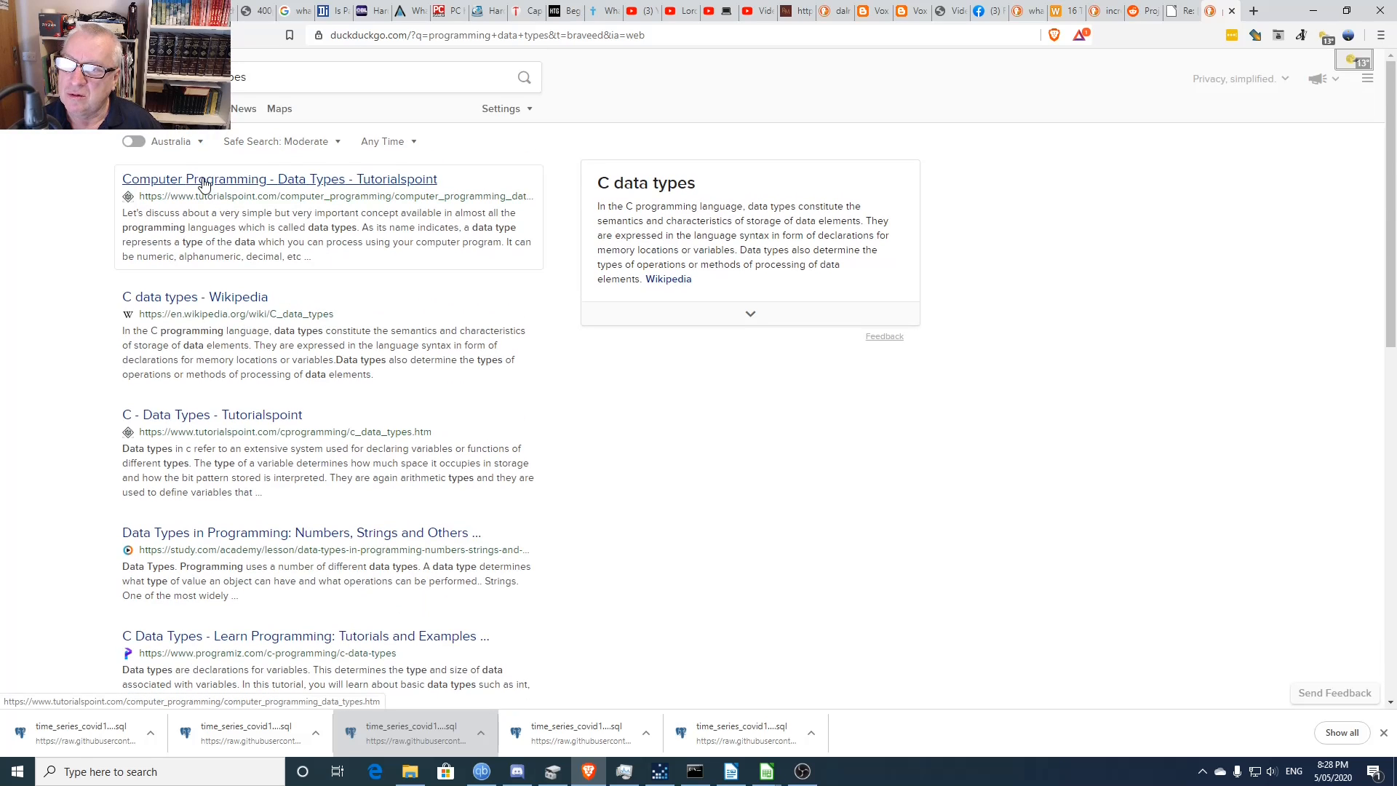
middle_click(203, 184)
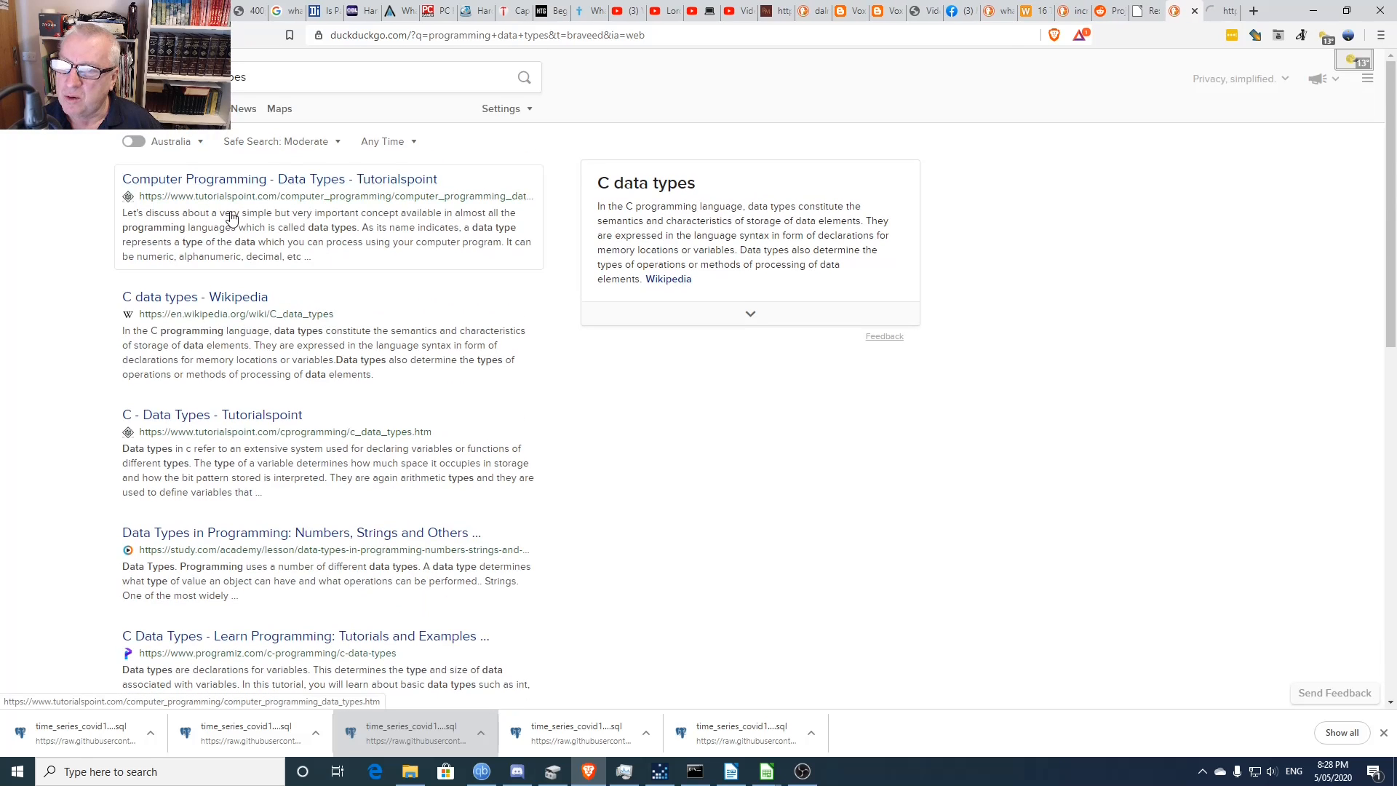
middle_click(176, 301)
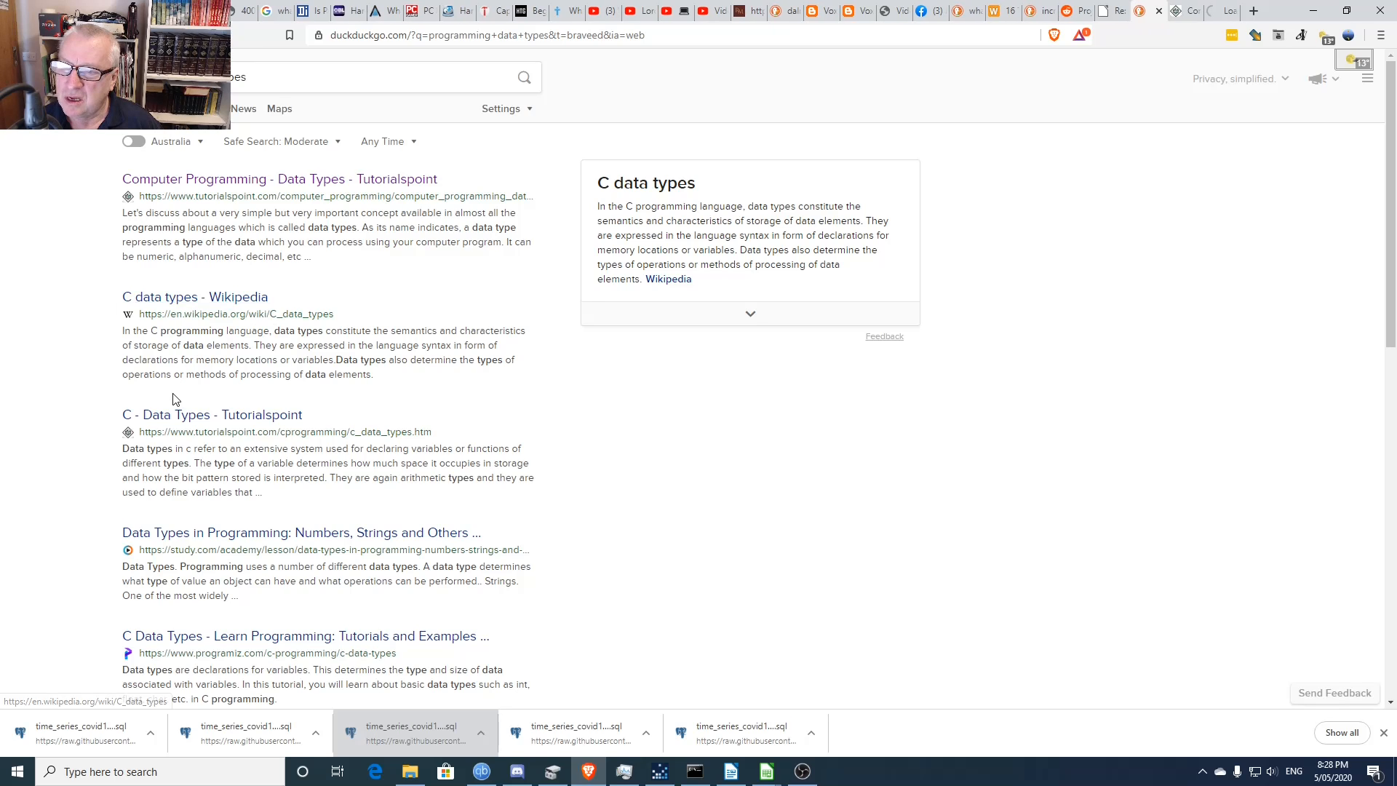
middle_click(166, 420)
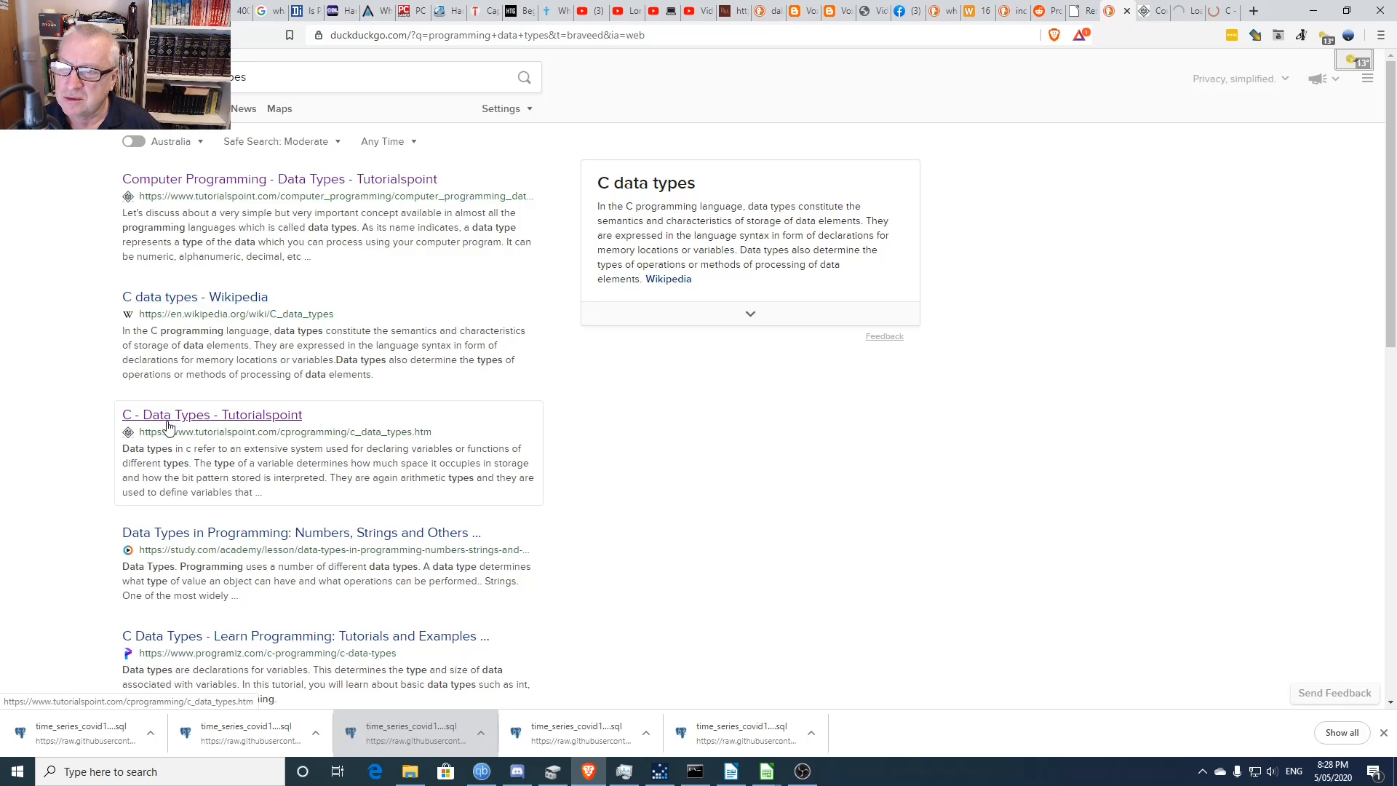
middle_click(196, 535)
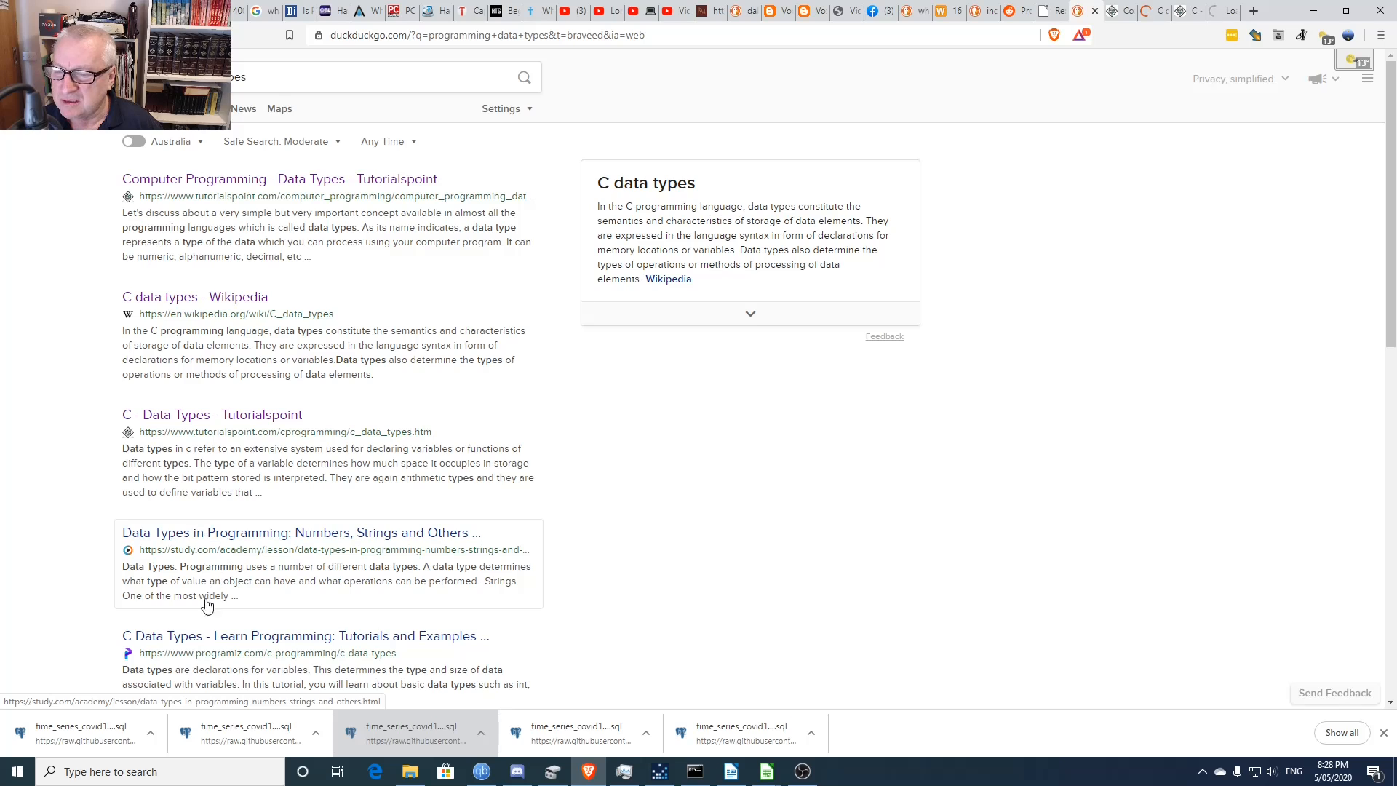
middle_click(198, 639)
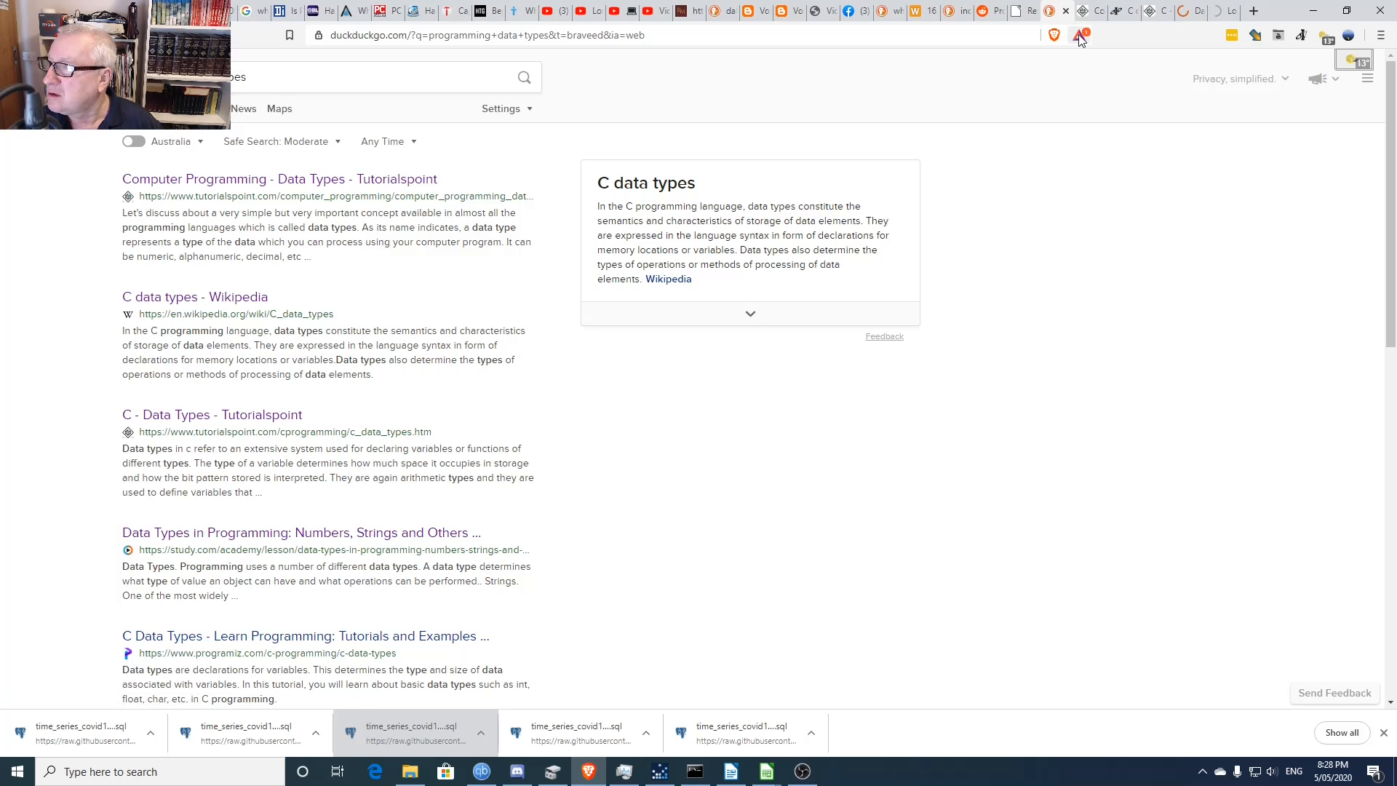
- Read the Tutorialspoint "Computer Programming - Data Types" page, examining its C and Java value range table and the Python data types
left_click(1087, 13)
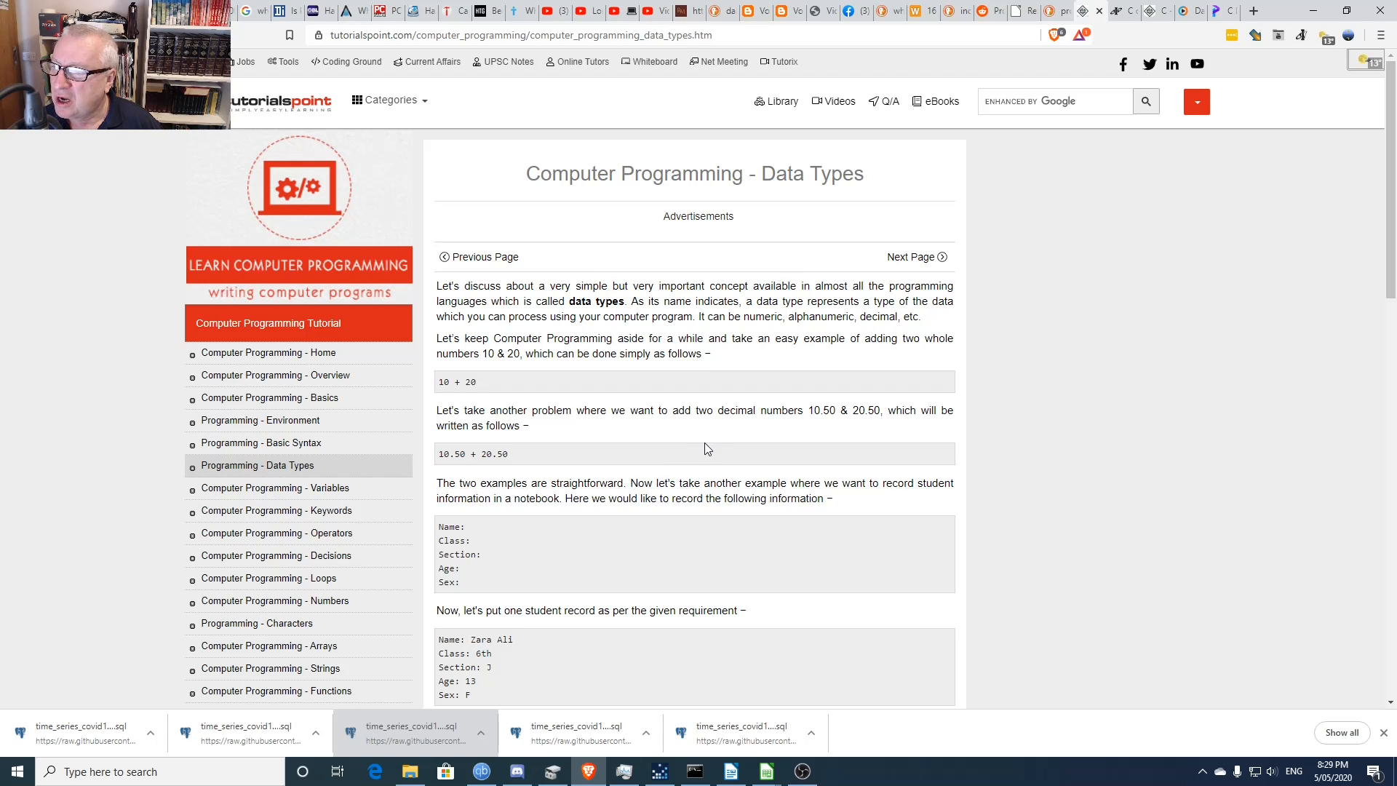
scroll(706, 444, "down", 3)
scroll(714, 443, "down", 7)
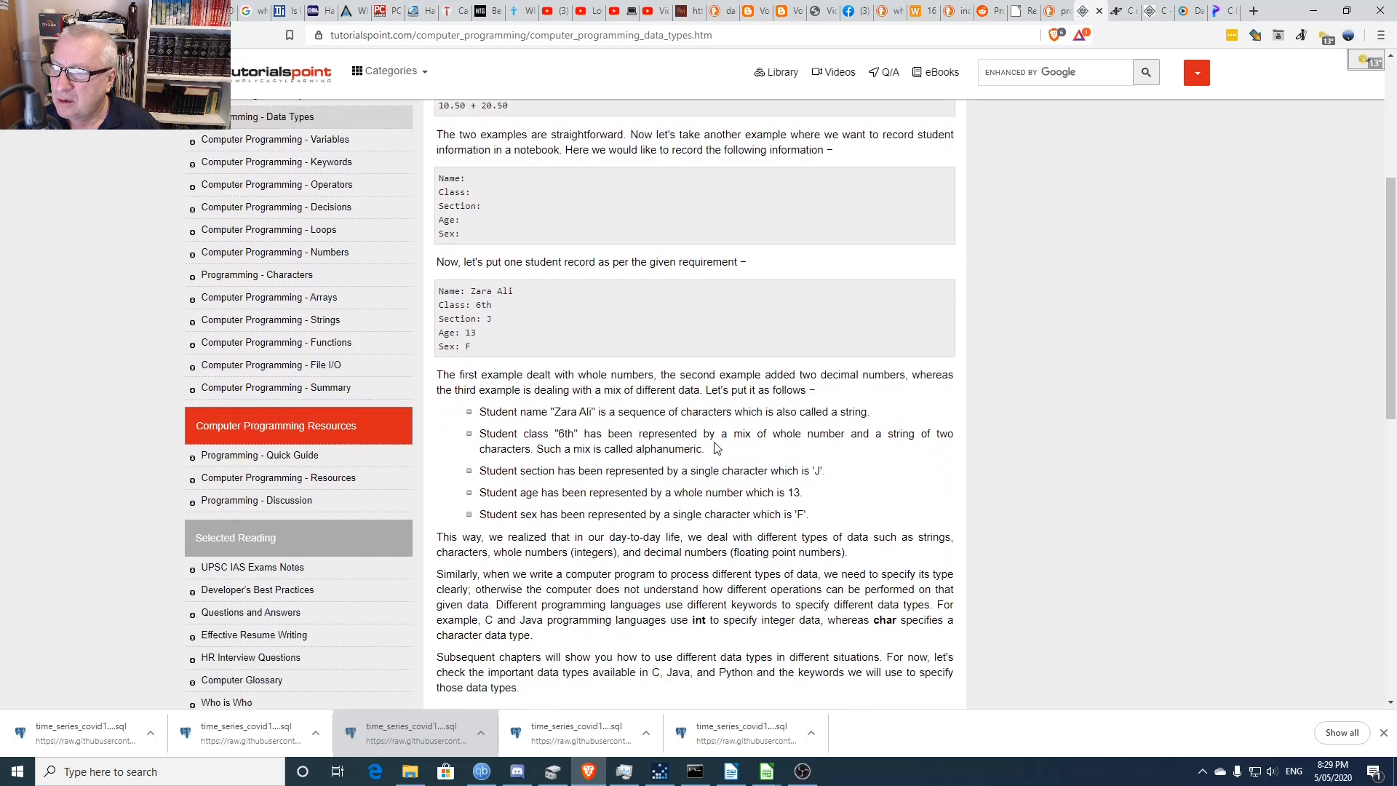
scroll(706, 445, "down", 2)
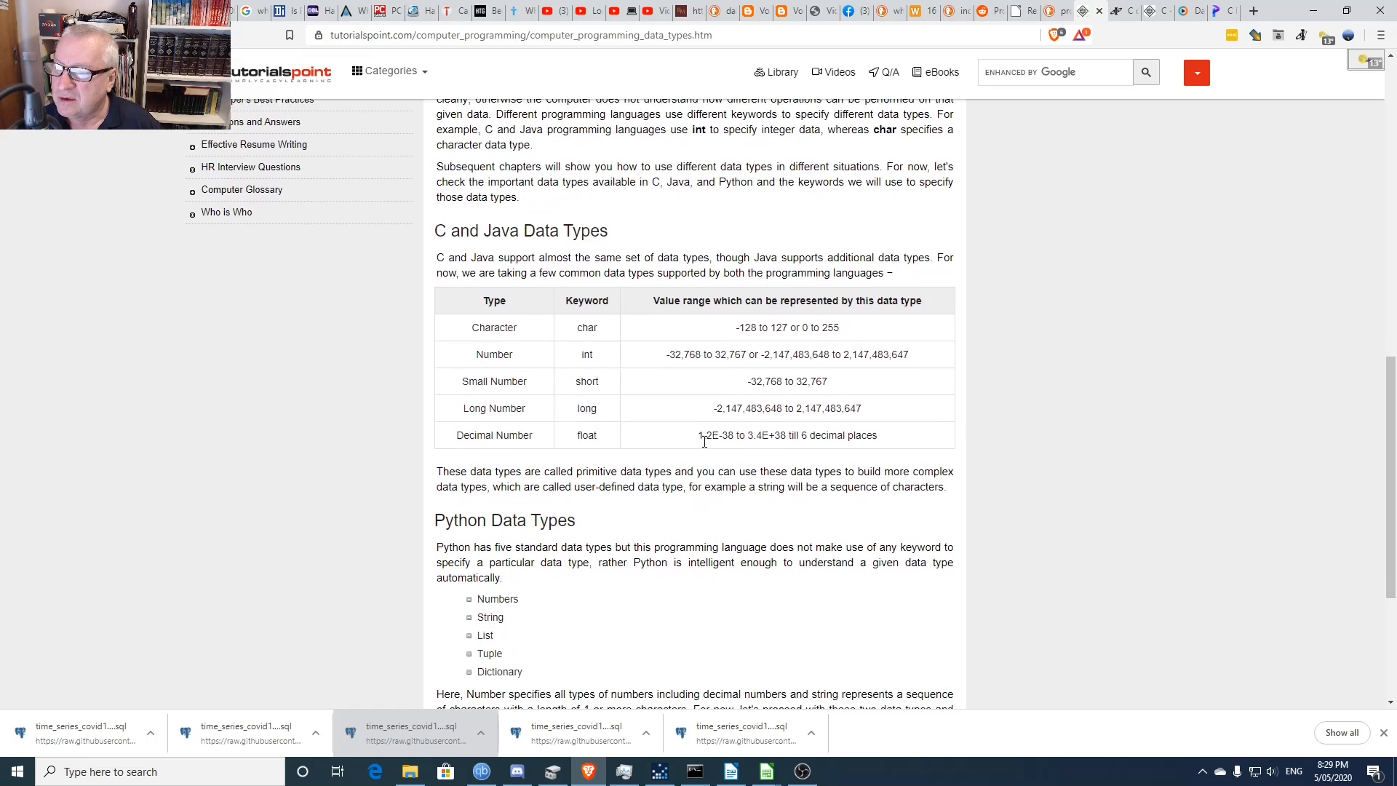
scroll(706, 446, "down", 1)
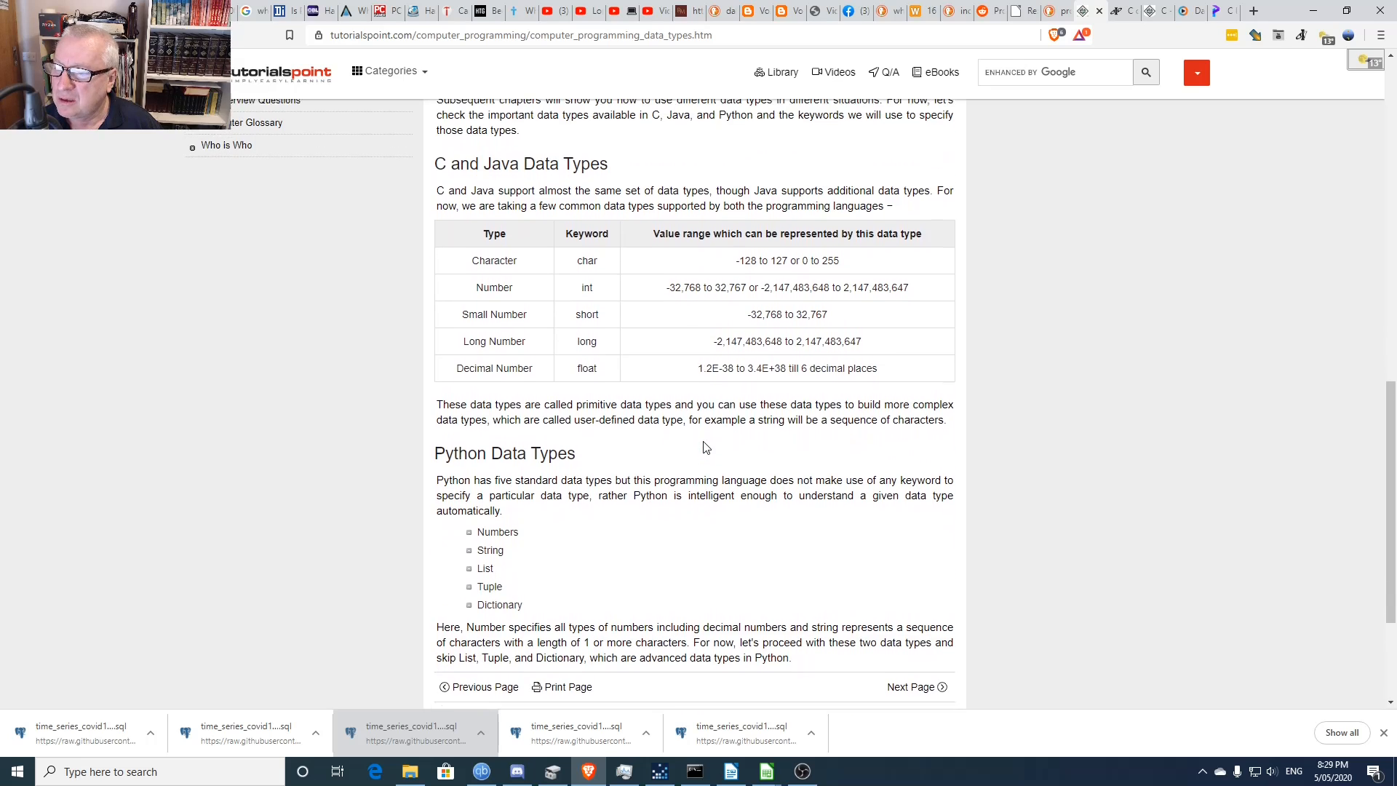
scroll(706, 446, "down", 2)
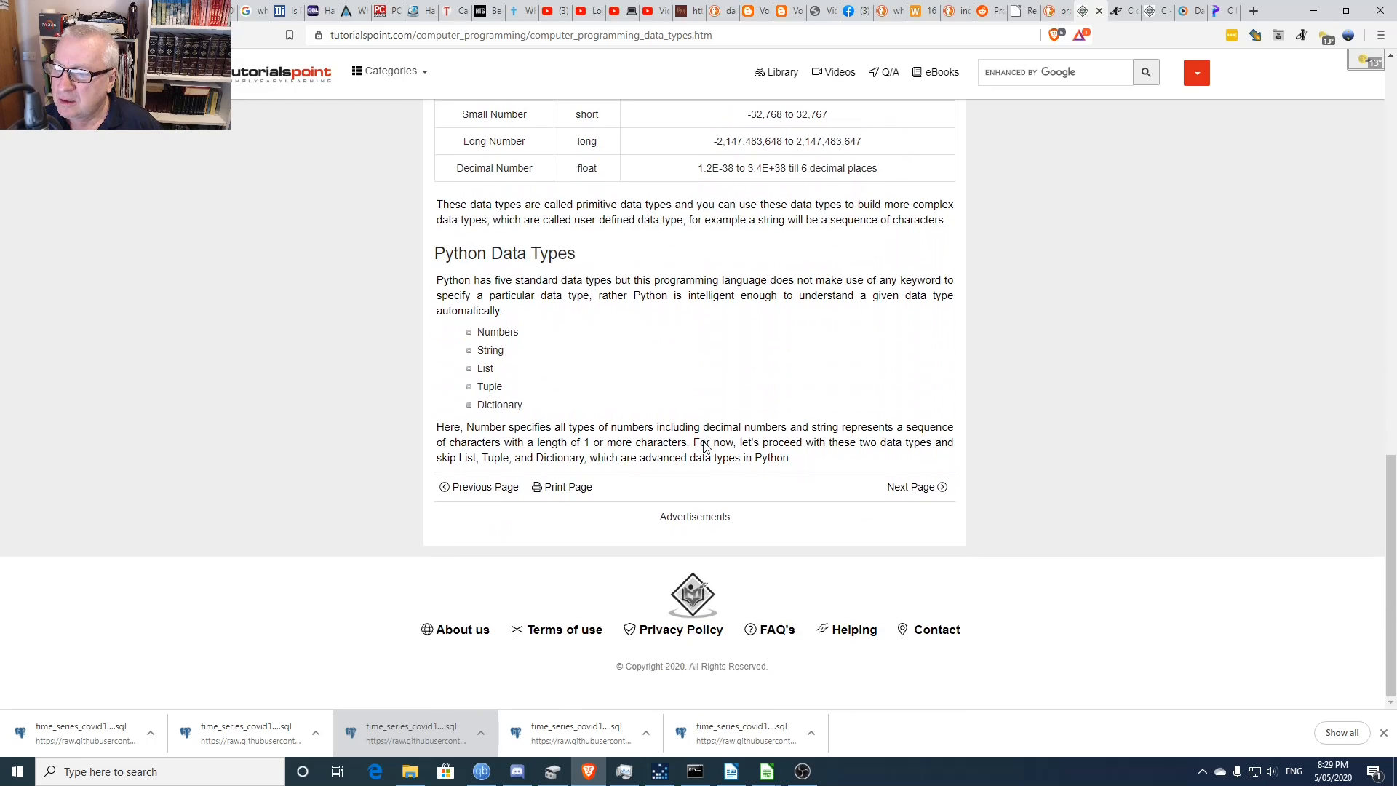
scroll(699, 445, "up", 5)
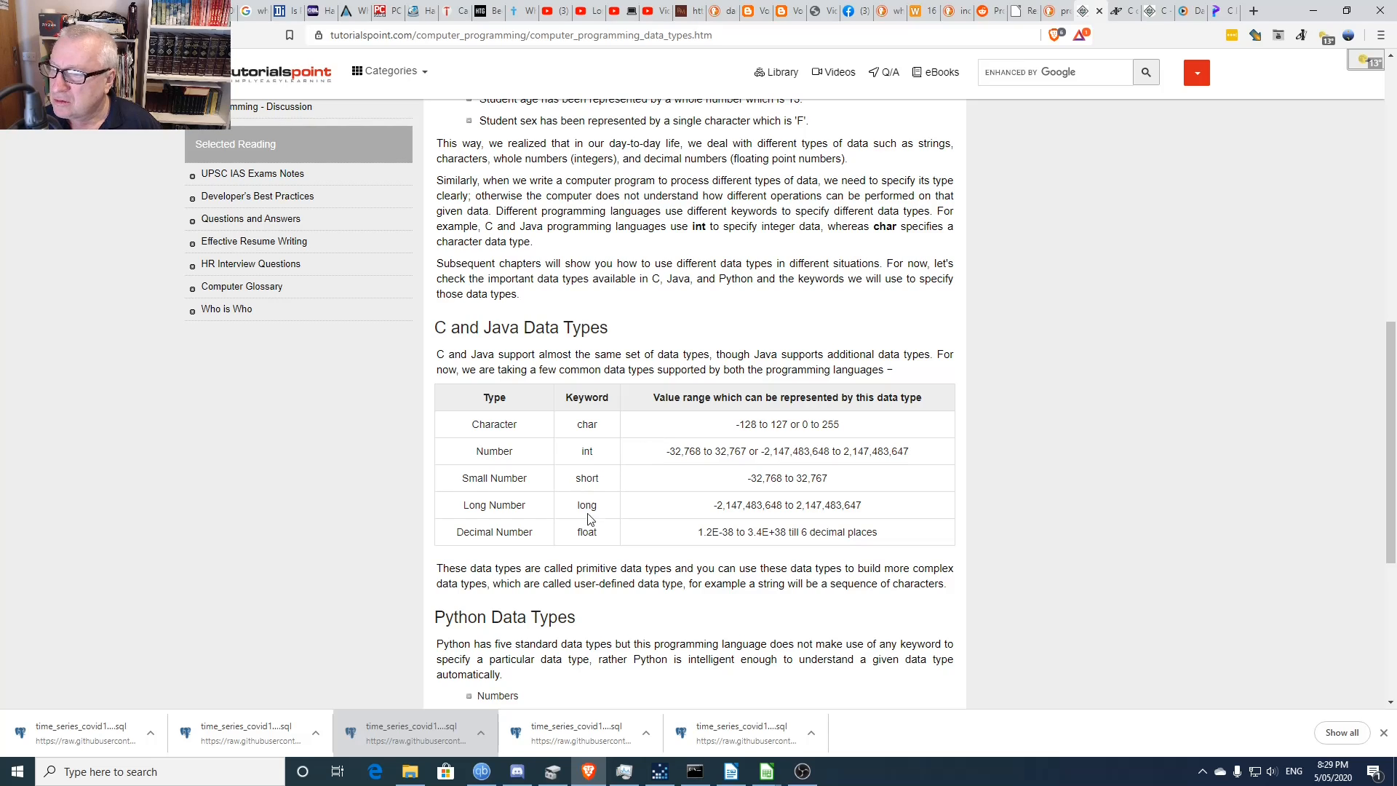
scroll(666, 481, "up", 5)
scroll(665, 480, "up", 4)
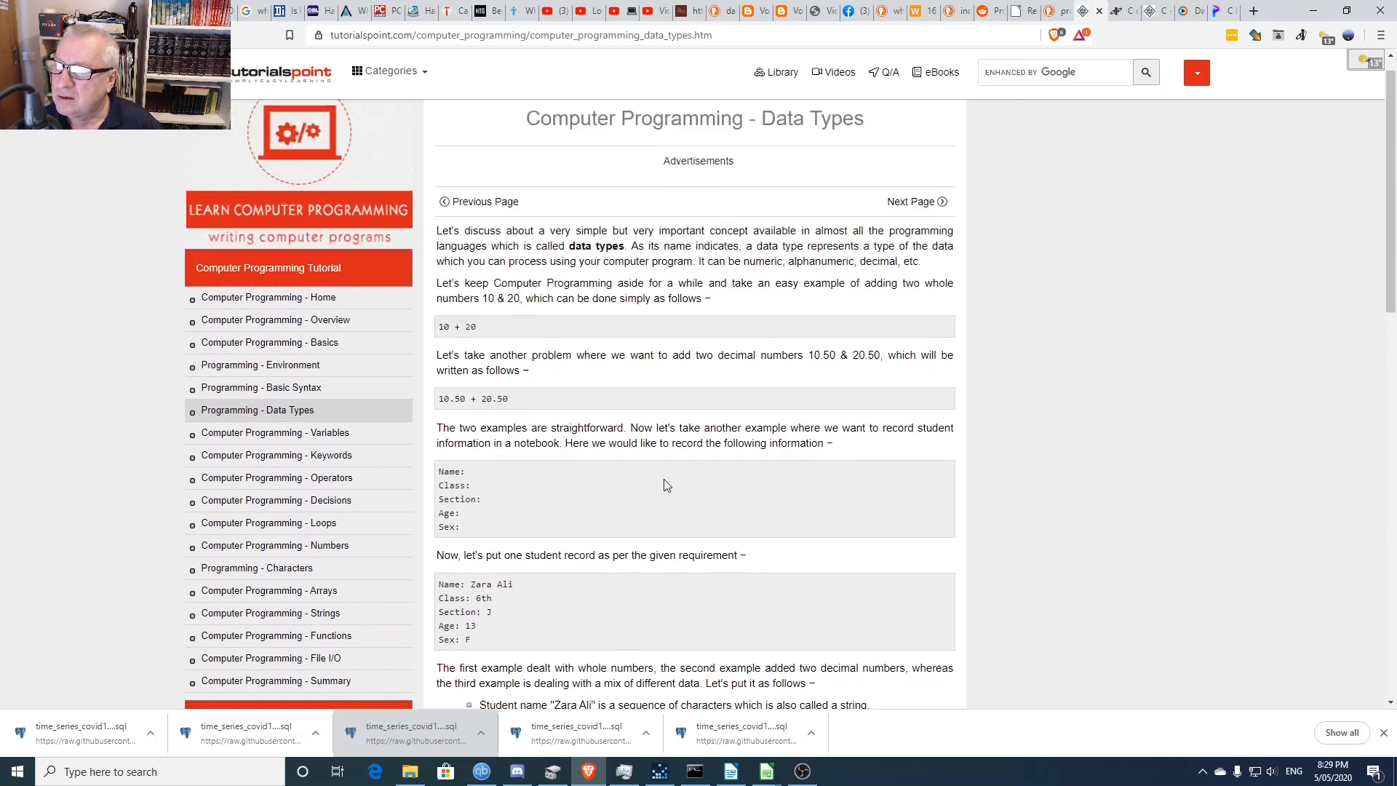
scroll(664, 479, "down", 2)
scroll(665, 485, "down", 10)
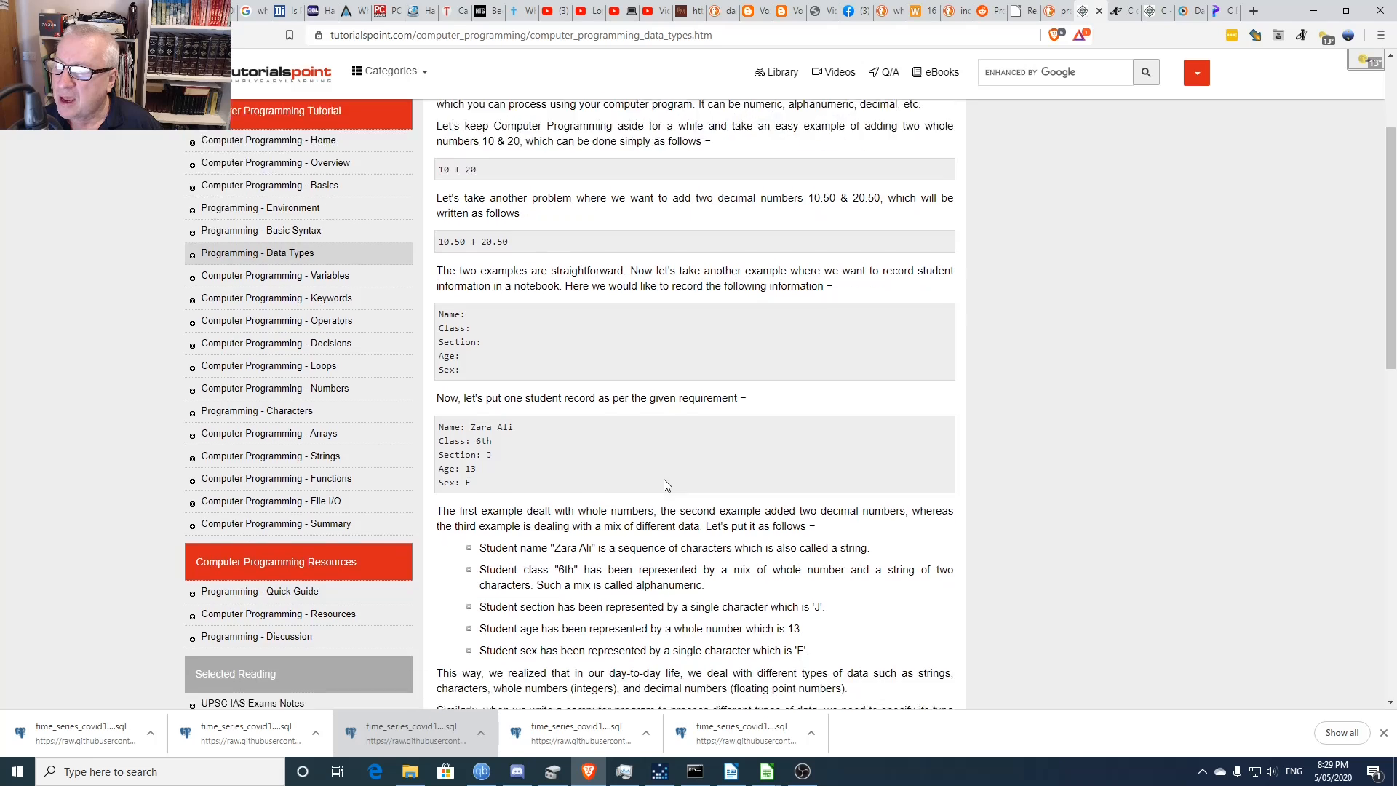
scroll(665, 485, "down", 3)
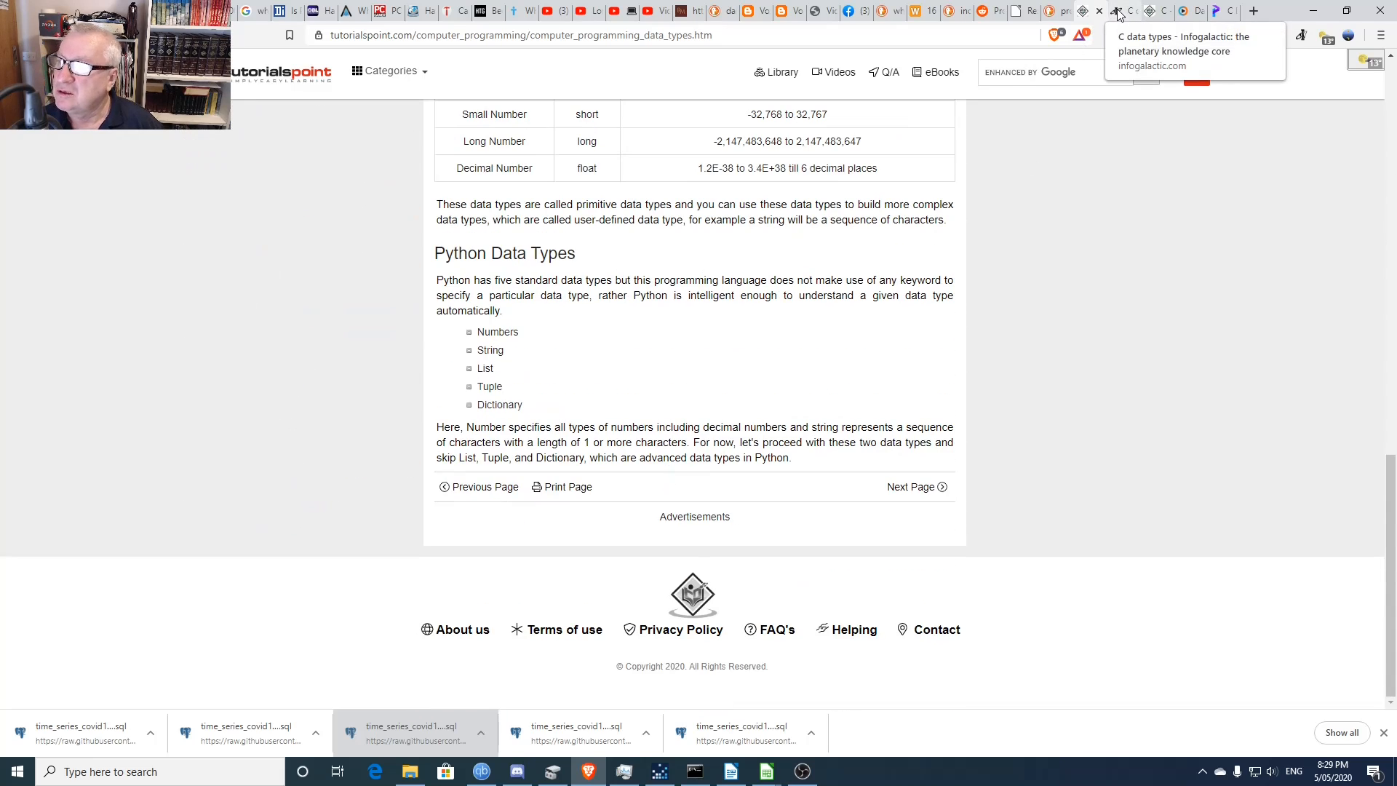
scroll(773, 370, "up", 20)
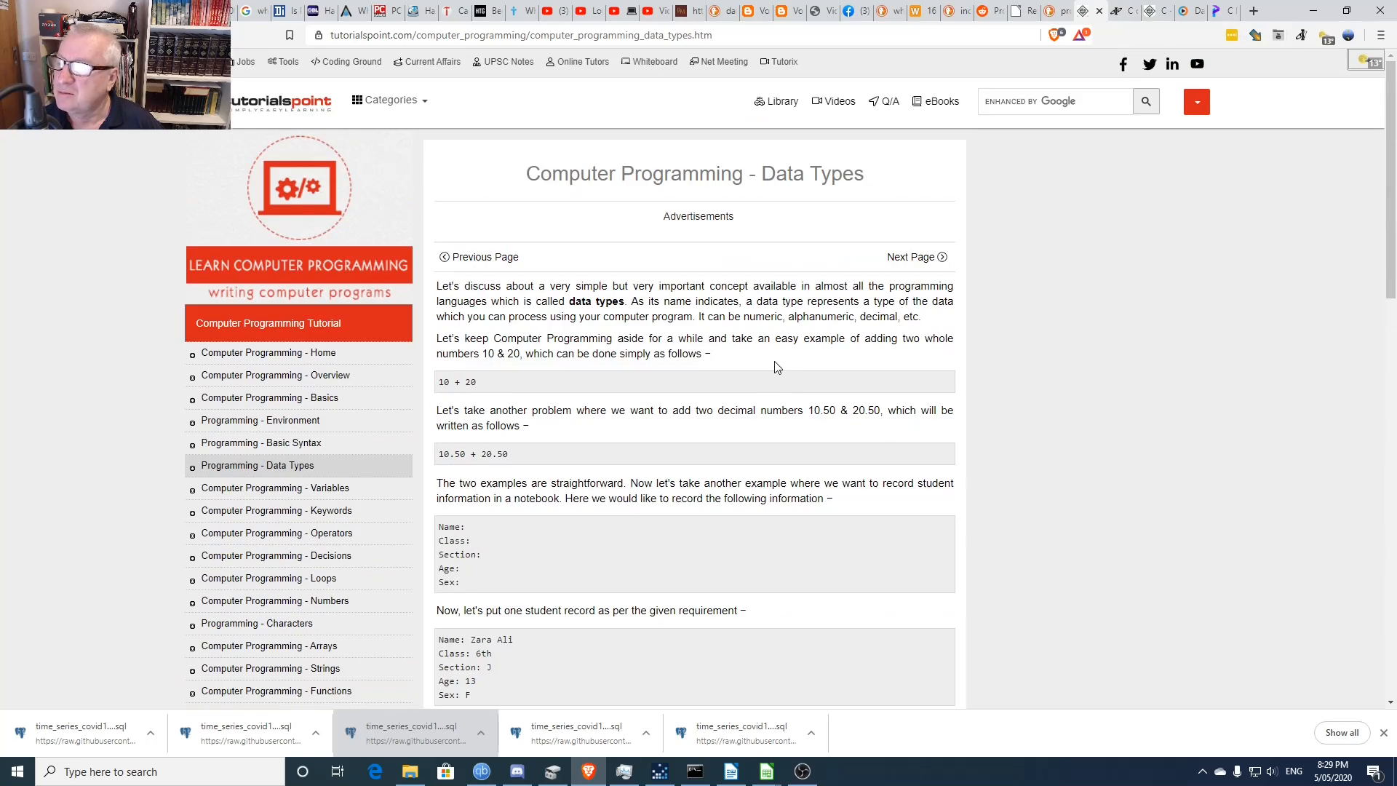
- Look through the whole Infogalactic "C data types" article, from the basic types to the data types overview at its end
left_click(1113, 16)
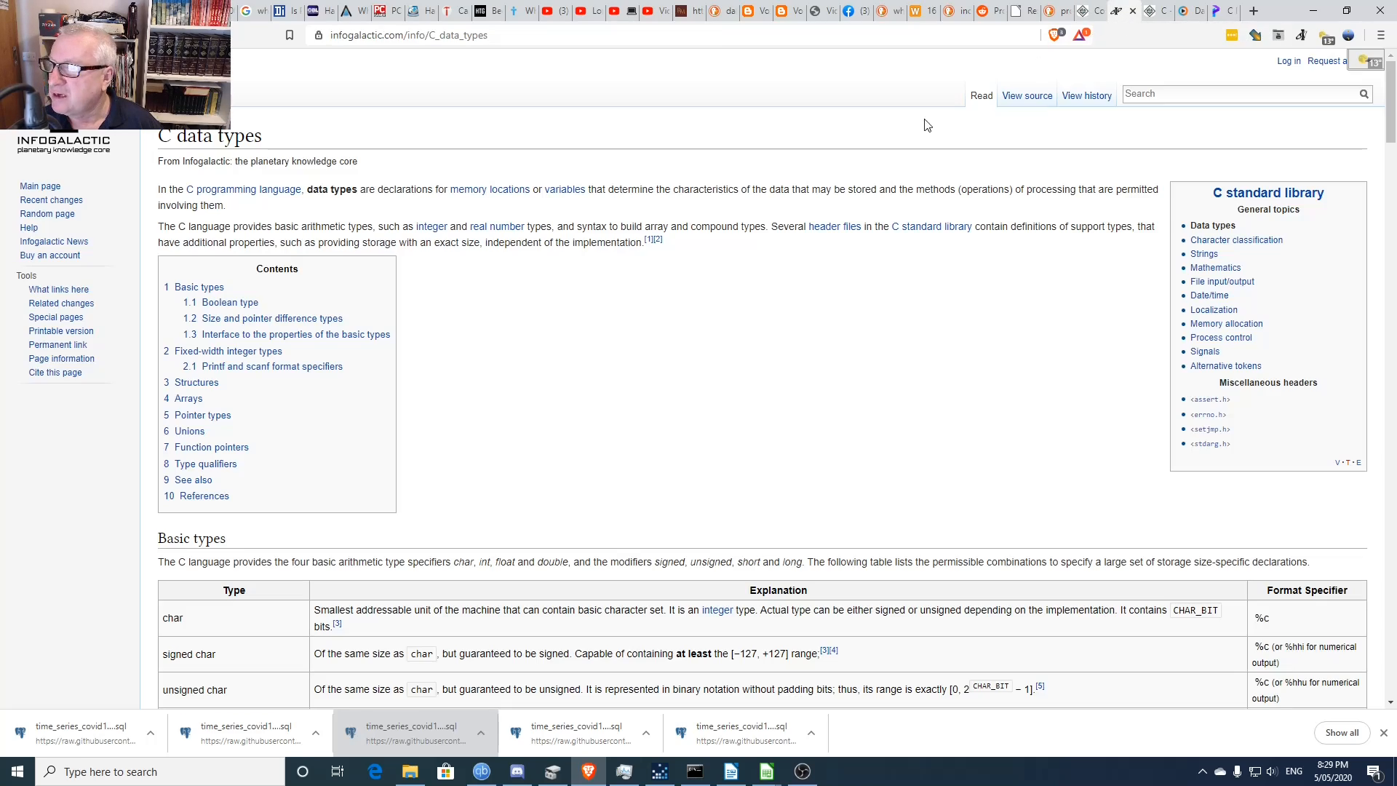
scroll(625, 384, "down", 6)
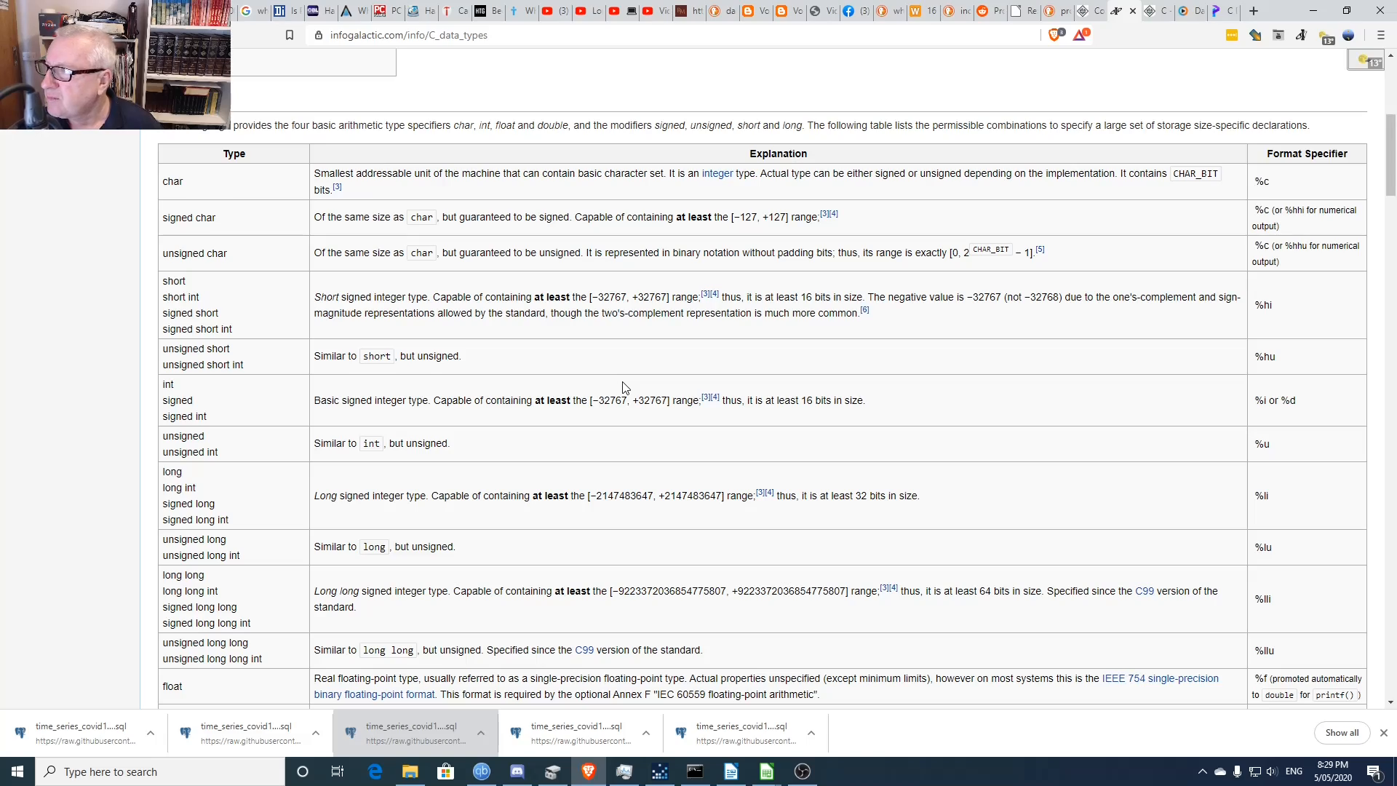
scroll(622, 387, "down", 10)
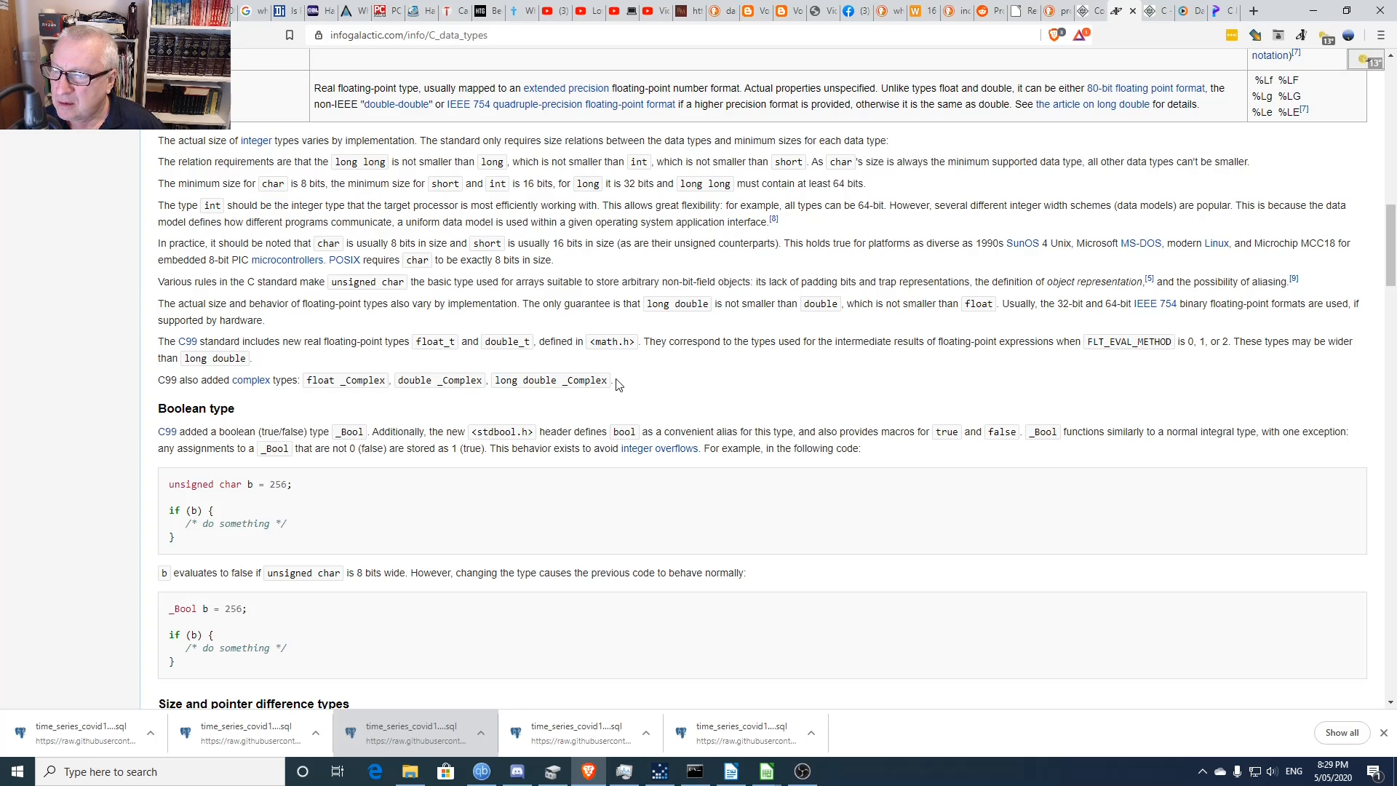
scroll(616, 384, "down", 6)
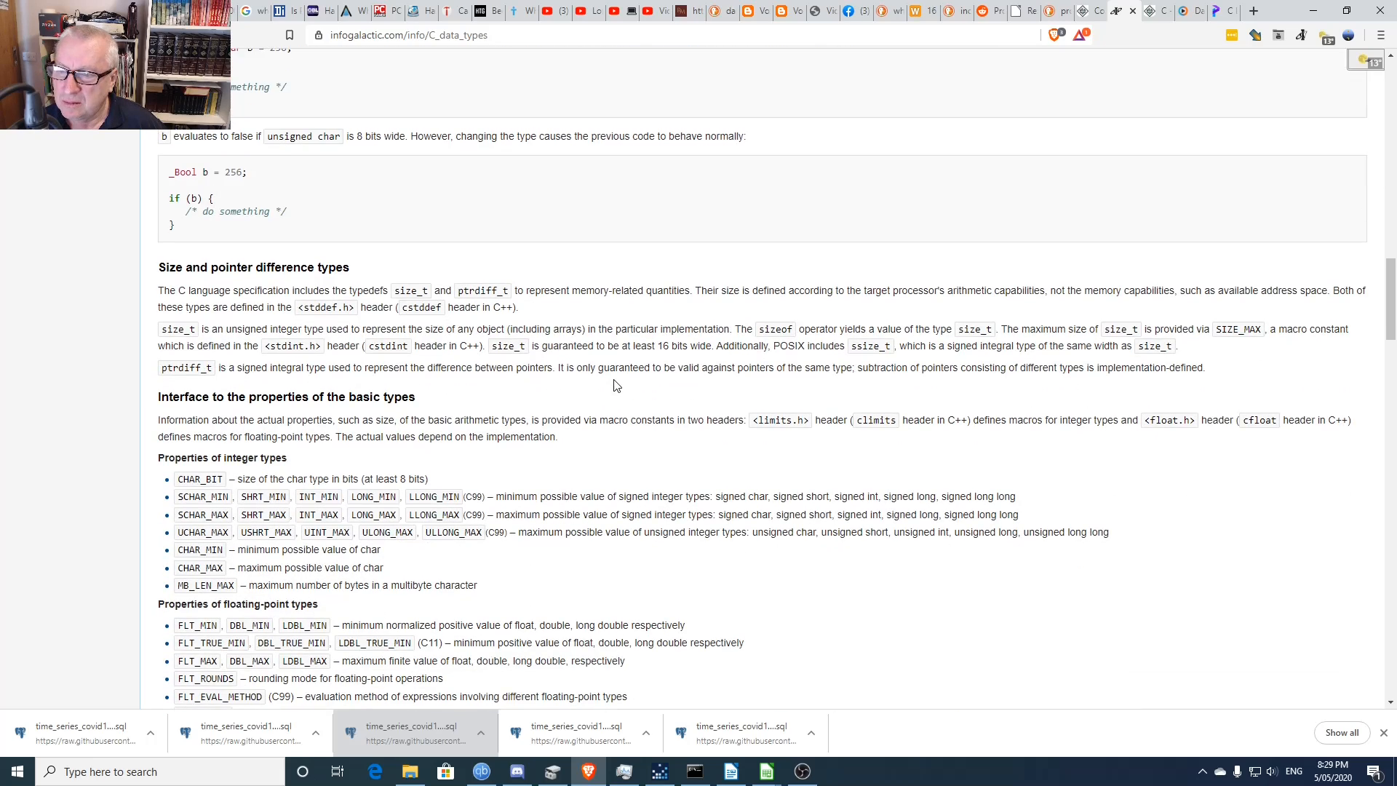
scroll(616, 384, "down", 3)
scroll(616, 385, "down", 5)
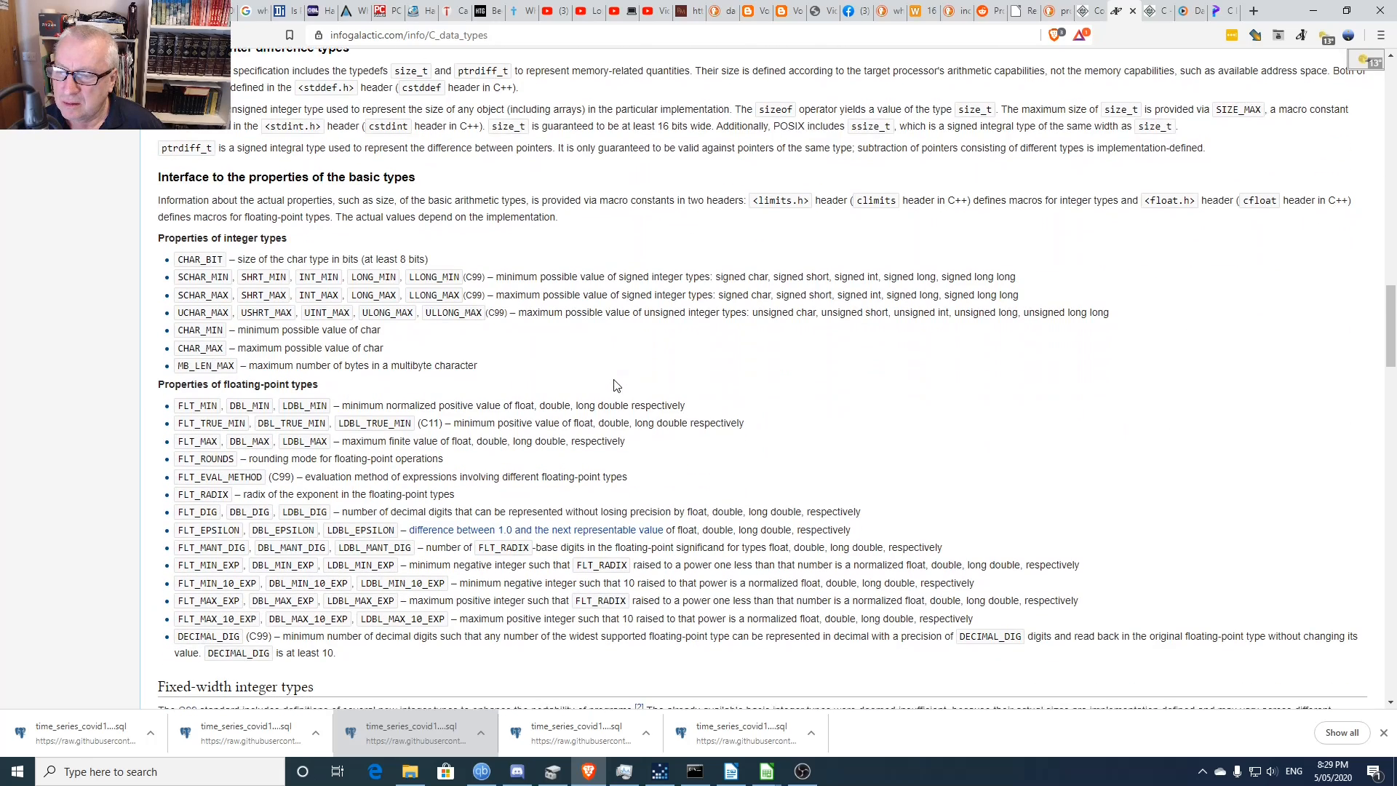
scroll(616, 384, "down", 2)
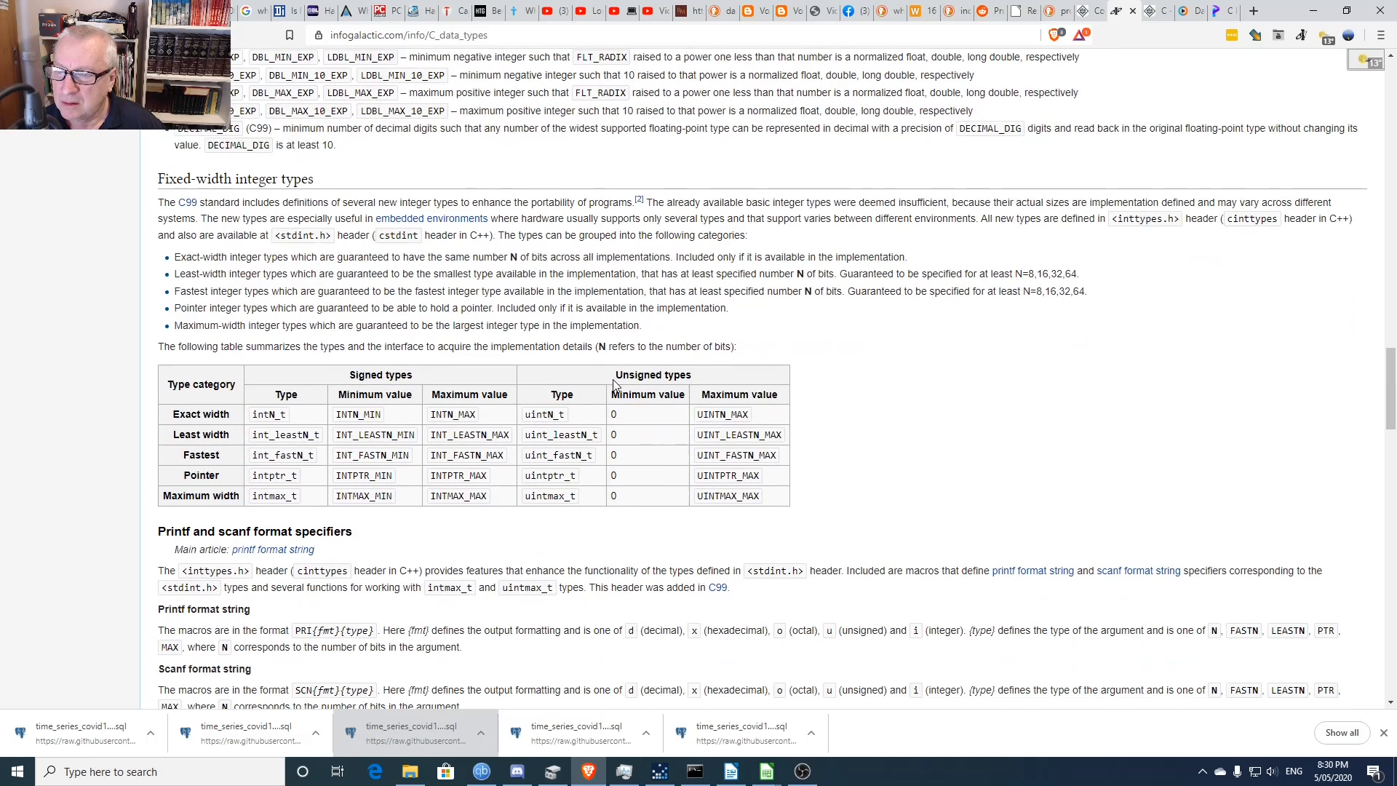
scroll(614, 384, "down", 6)
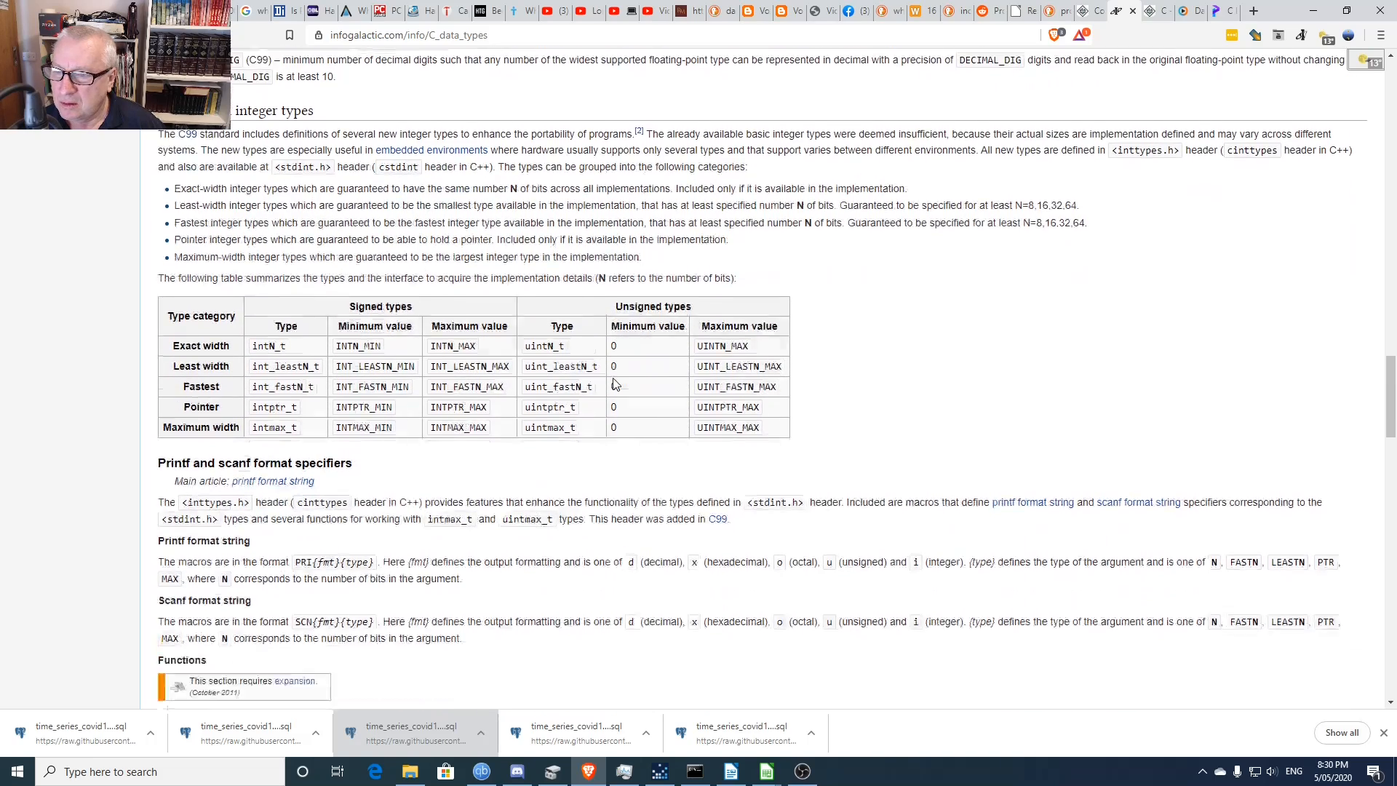
scroll(615, 384, "down", 10)
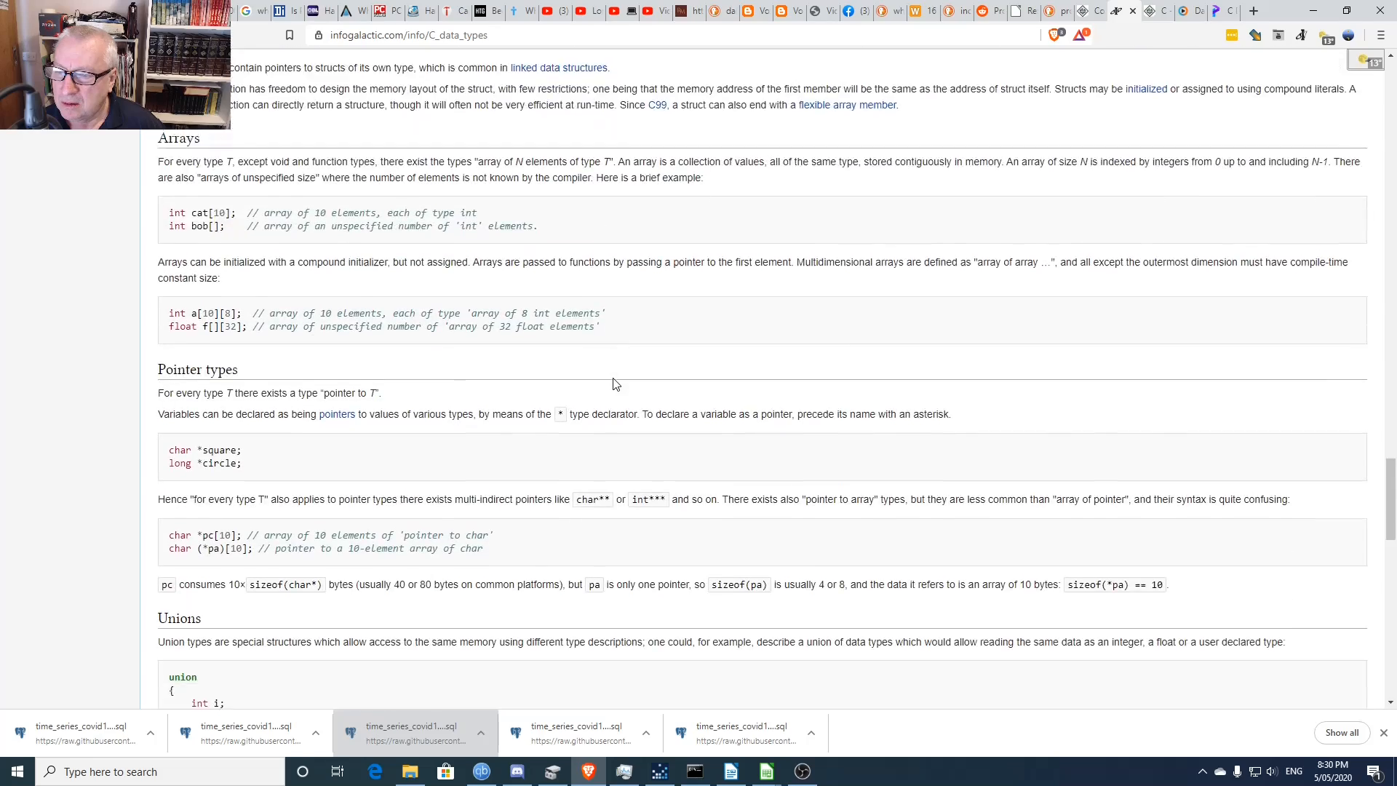
scroll(615, 384, "down", 8)
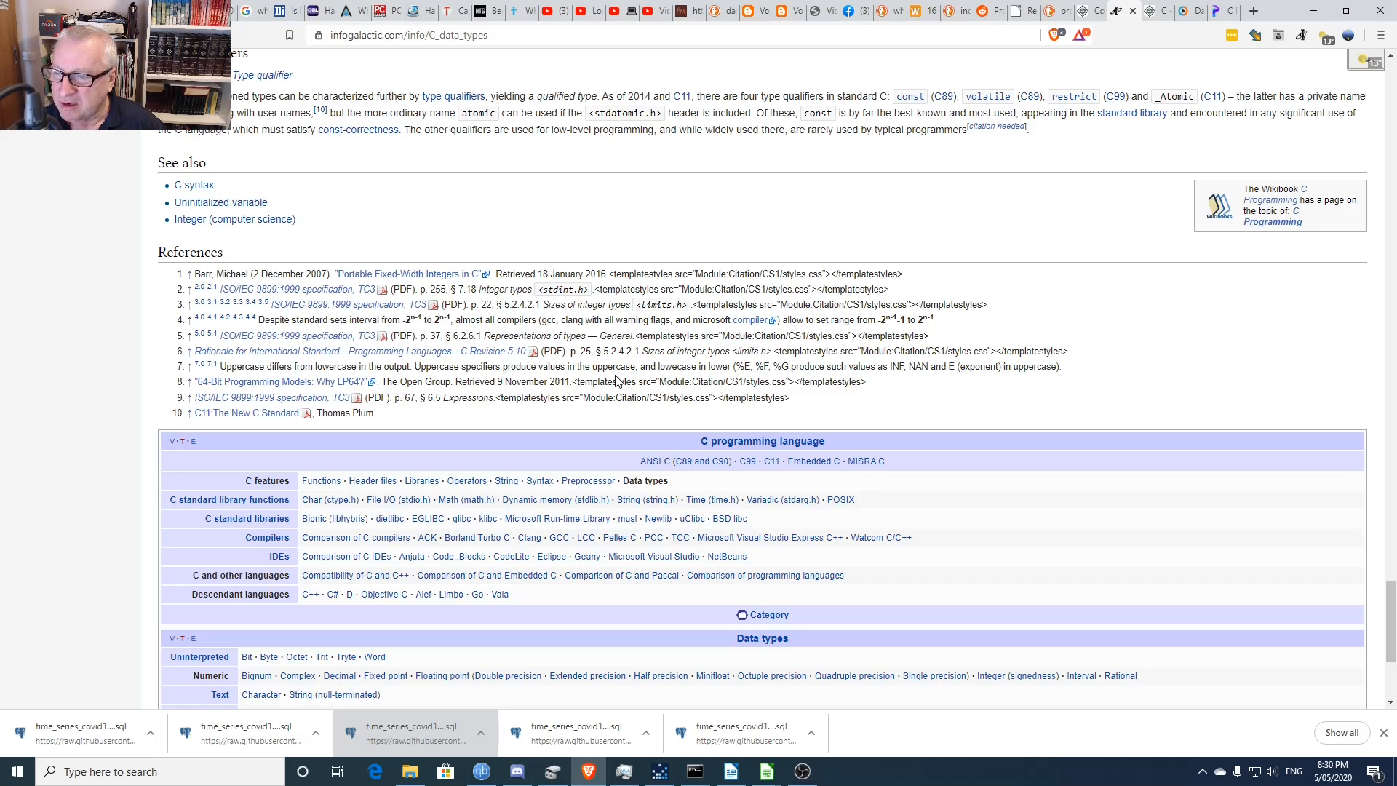
scroll(617, 380, "down", 4)
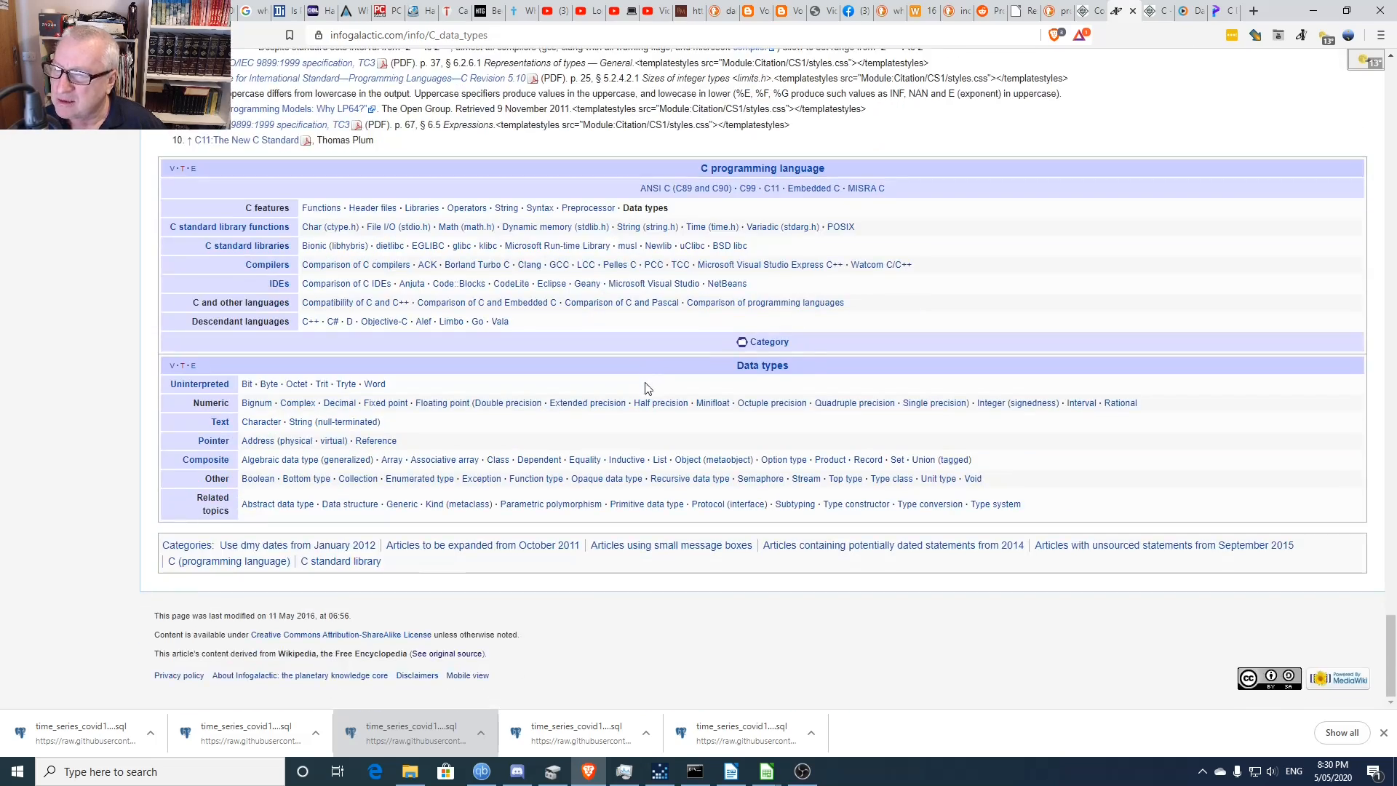
- Examine the article's Basic types table and the notes on minimum sizes, highlighting "16 bits in size" in the short integer row
scroll(647, 386, "up", 10)
scroll(651, 392, "up", 20)
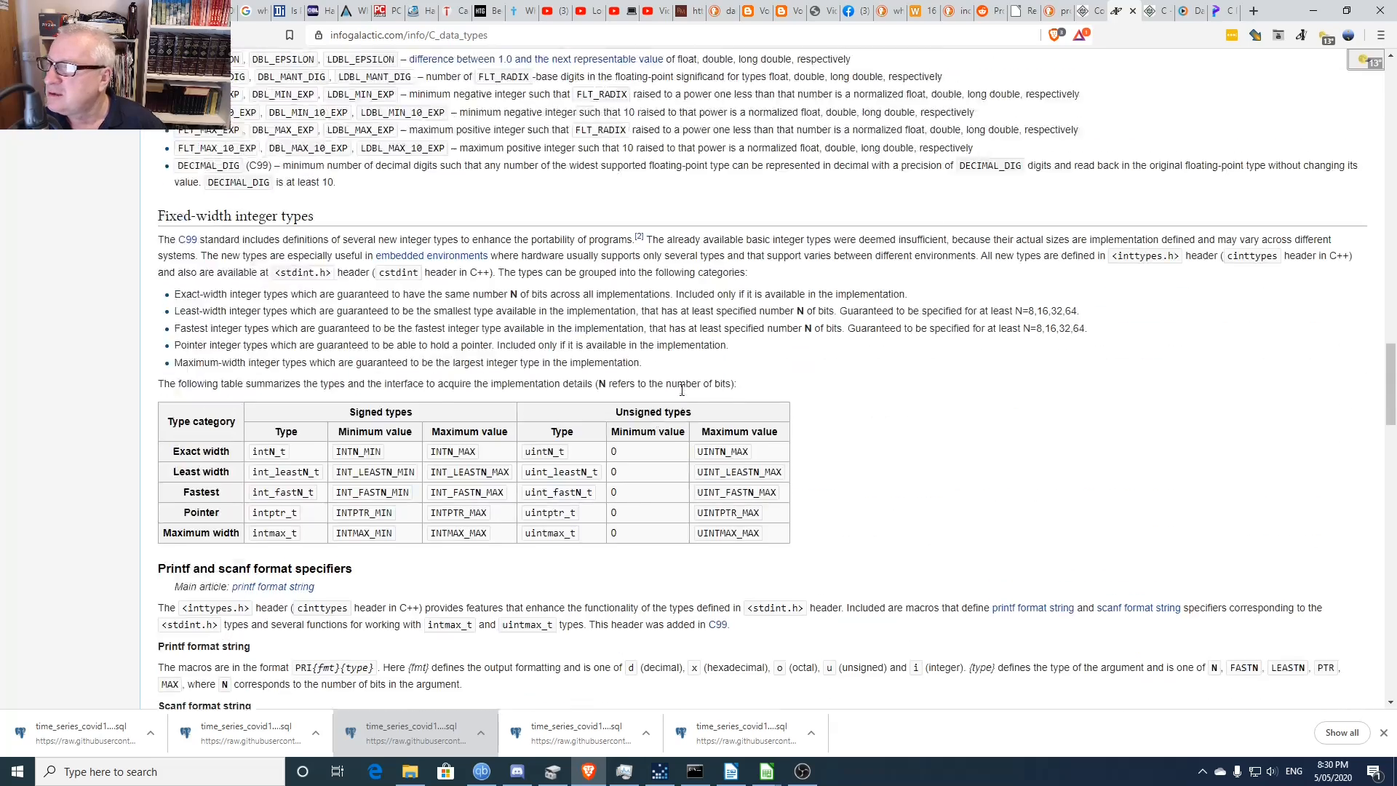
scroll(679, 386, "up", 15)
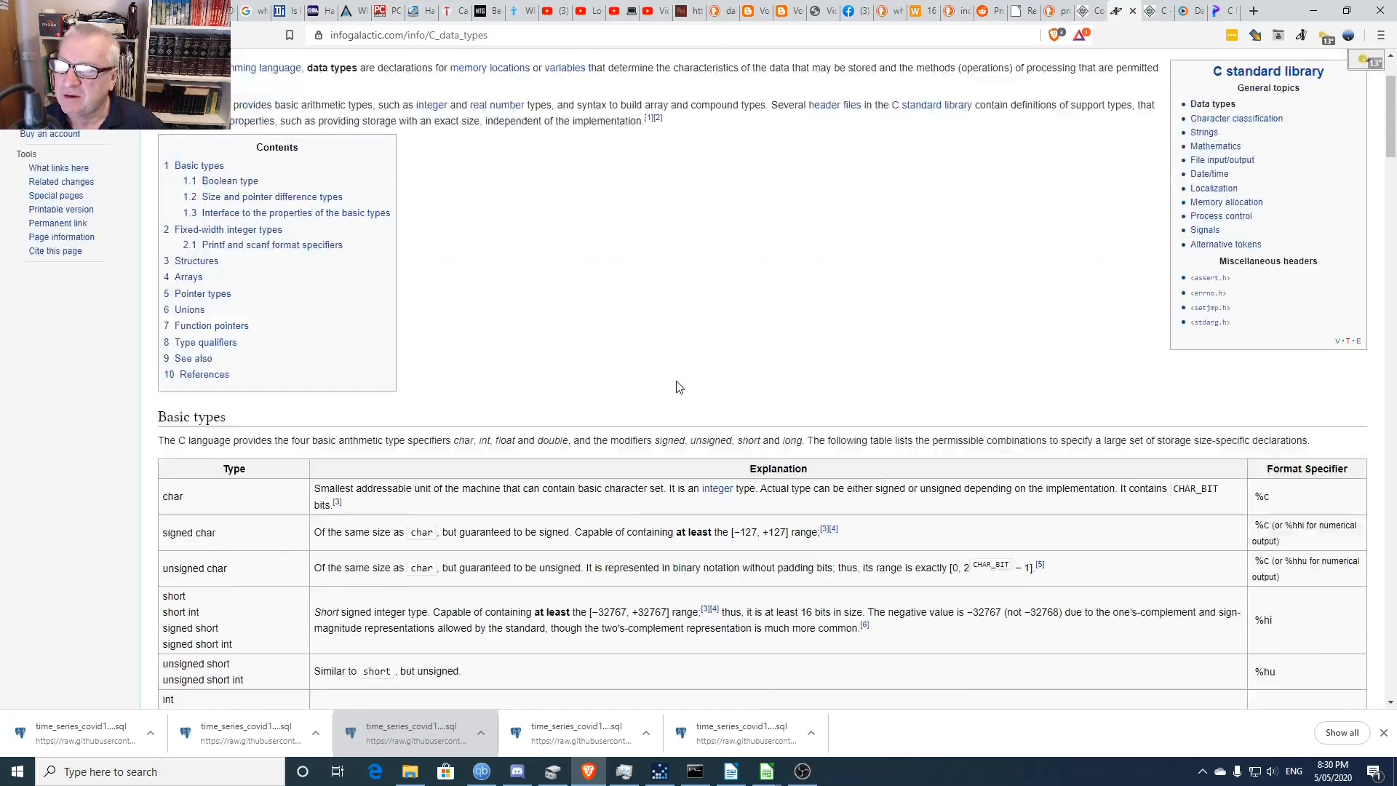
scroll(676, 387, "down", 6)
scroll(677, 387, "up", 1)
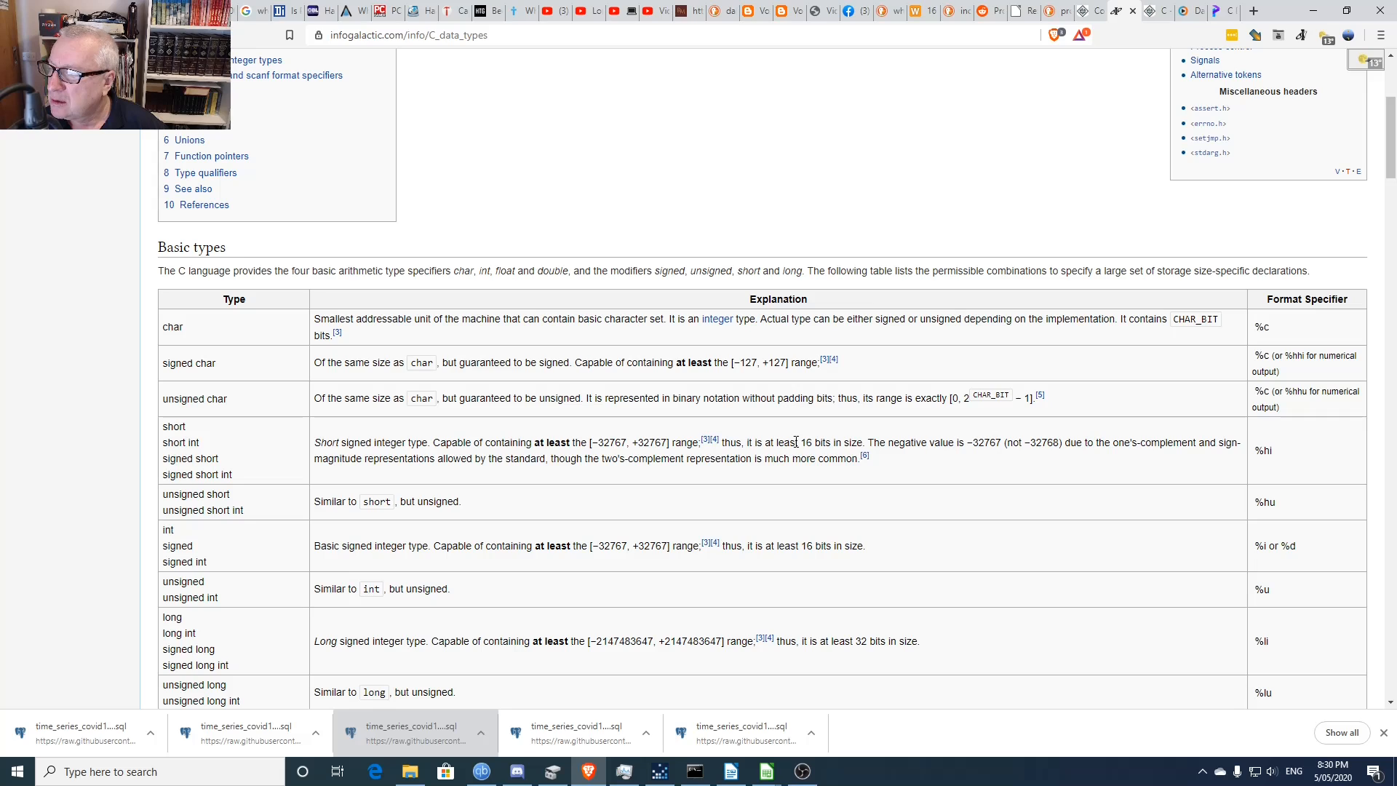
left_click_drag(799, 443, 869, 442)
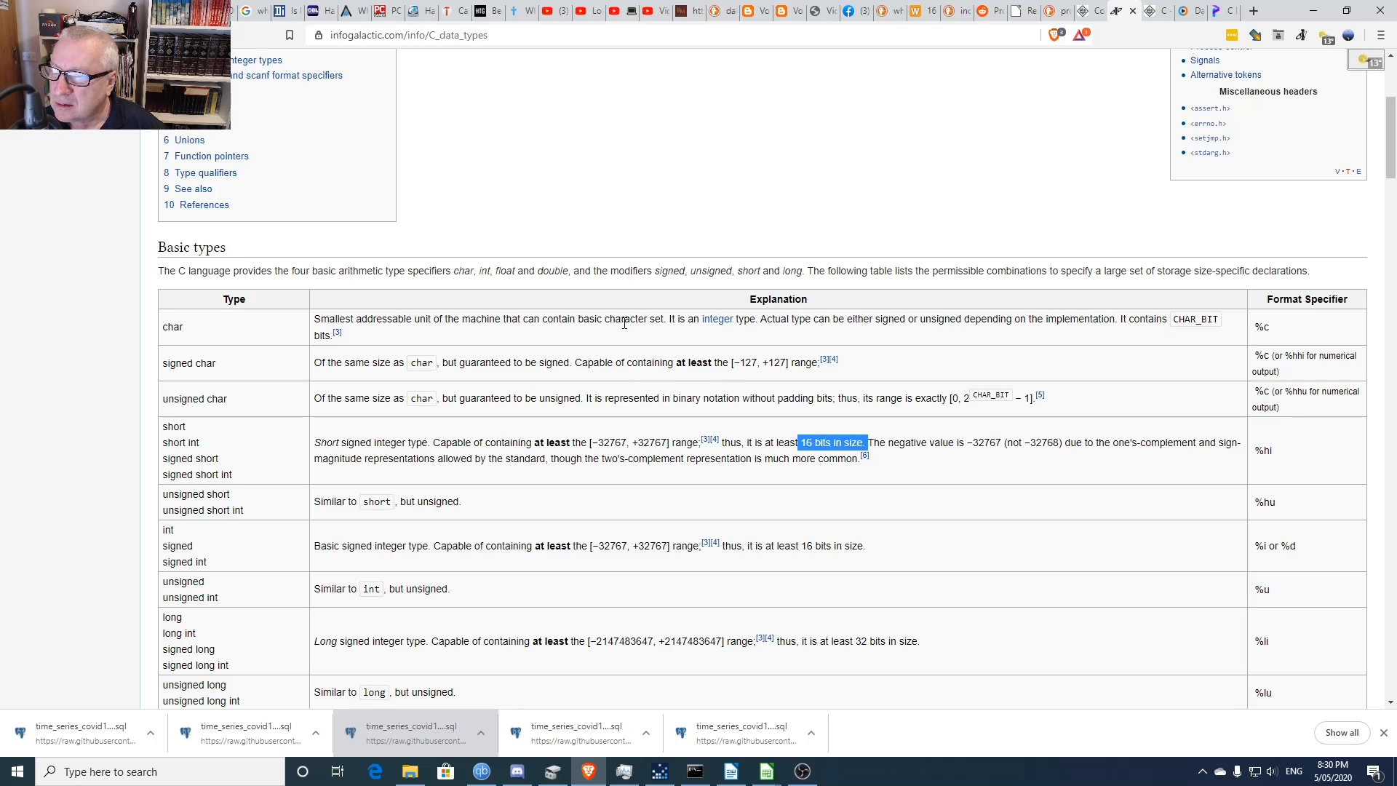
left_click(620, 381)
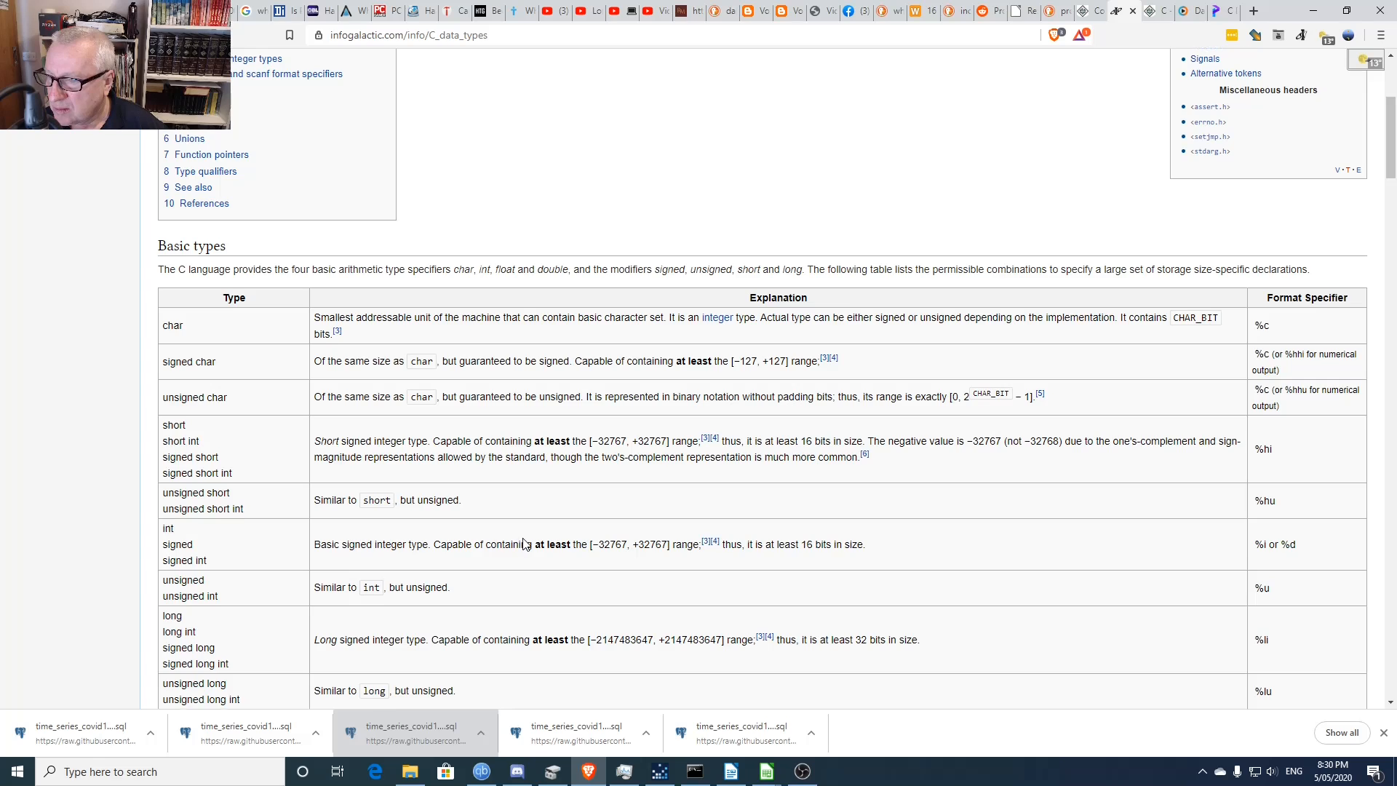
scroll(522, 545, "down", 2)
scroll(526, 545, "down", 2)
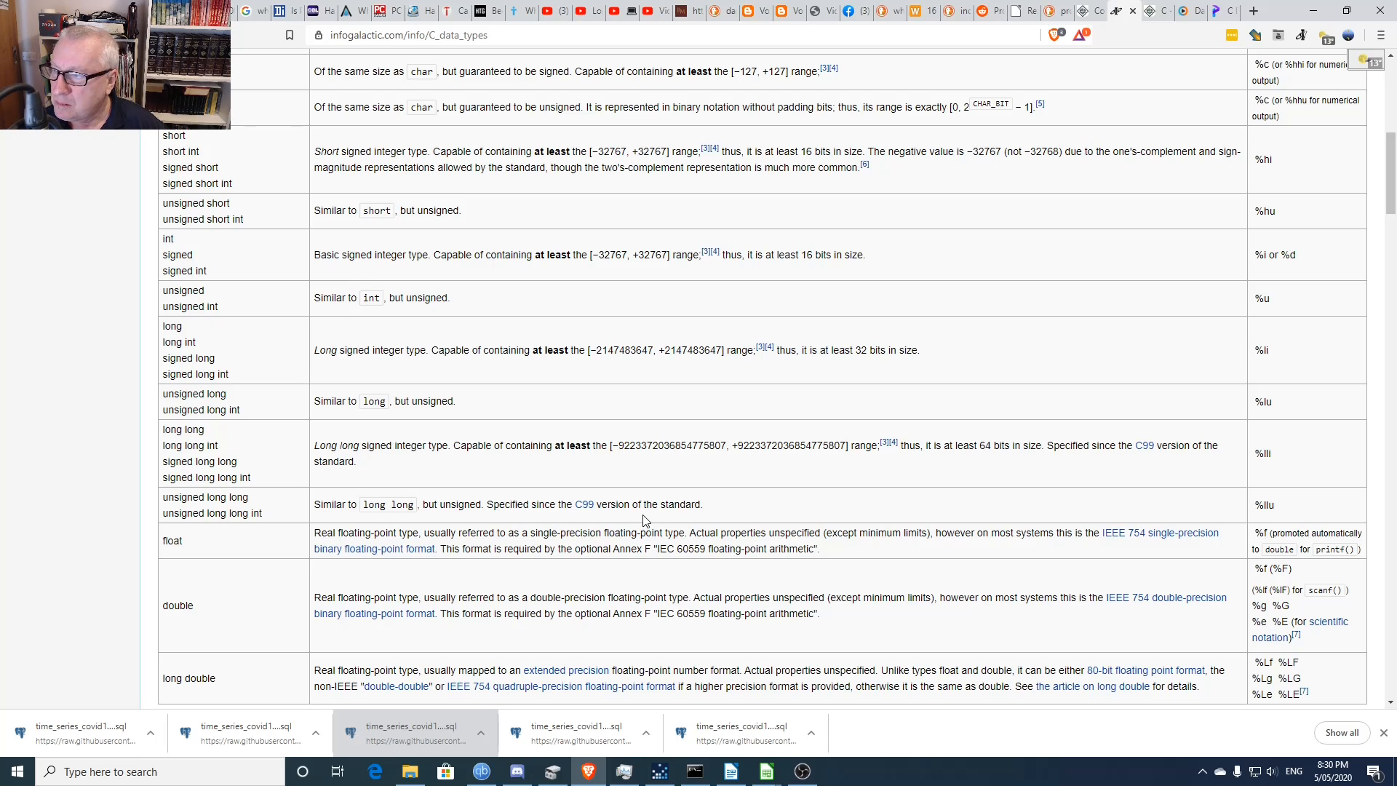
scroll(812, 511, "down", 2)
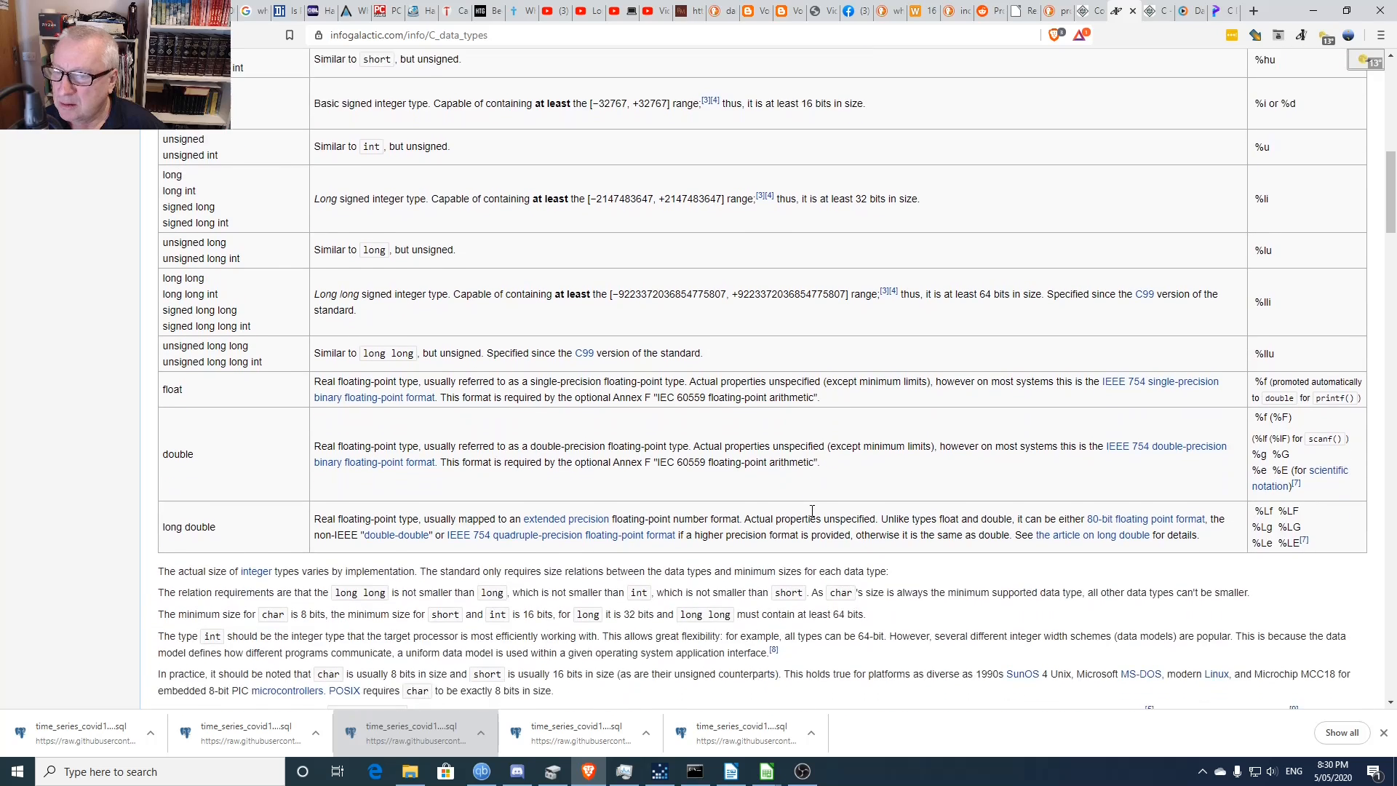
scroll(812, 511, "down", 1)
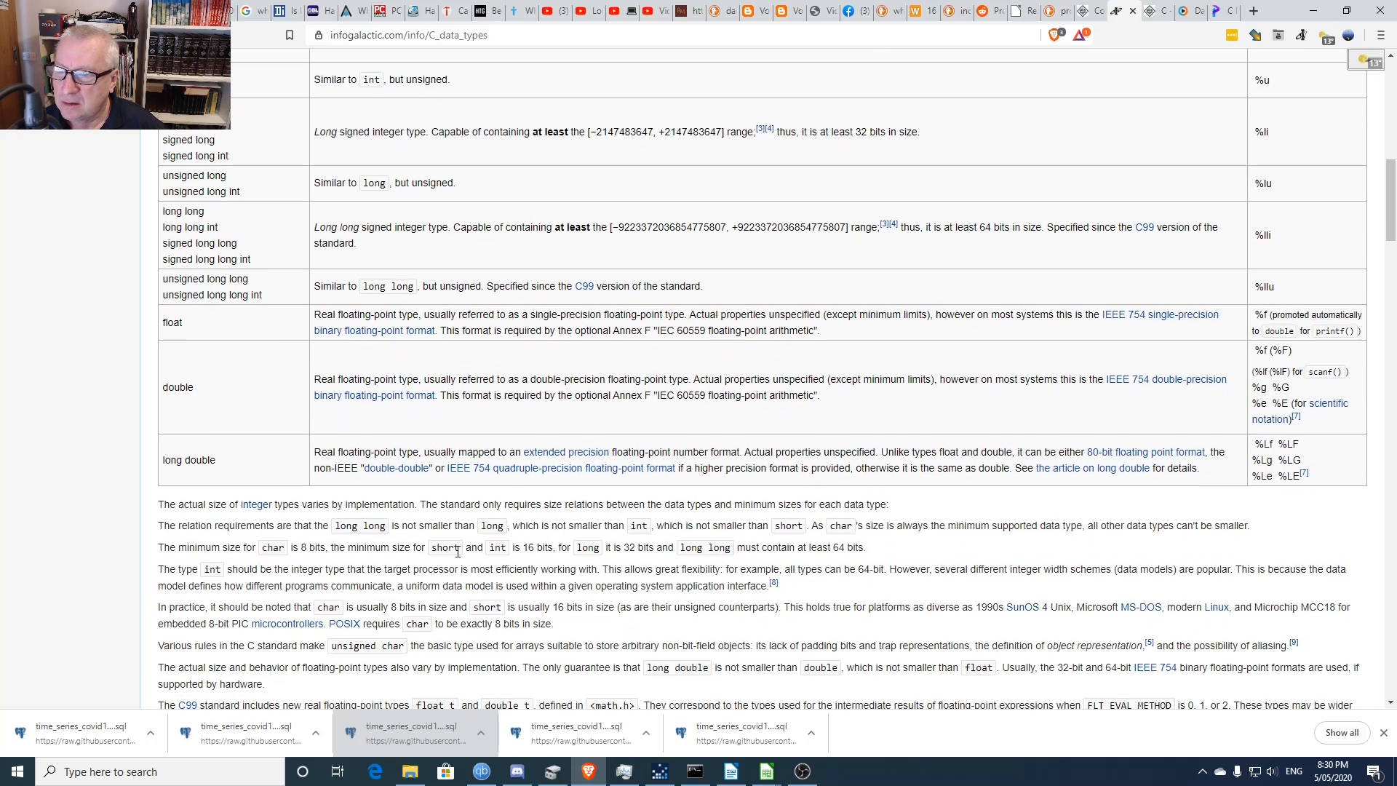
scroll(457, 551, "up", 15)
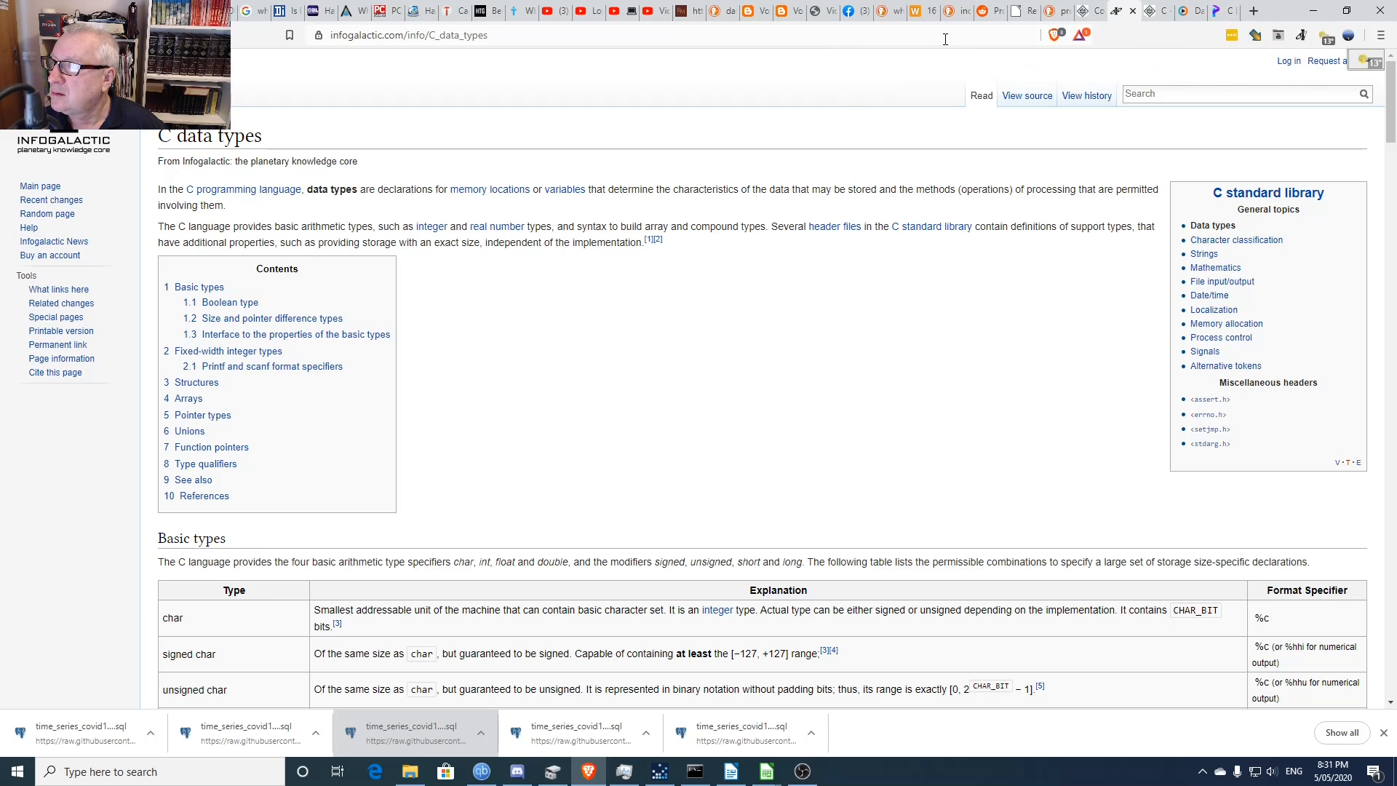
- Examine the Integer Types table of storage sizes and value ranges on the Tutorialspoint "C - Data Types" page
scroll(763, 280, "down", 5)
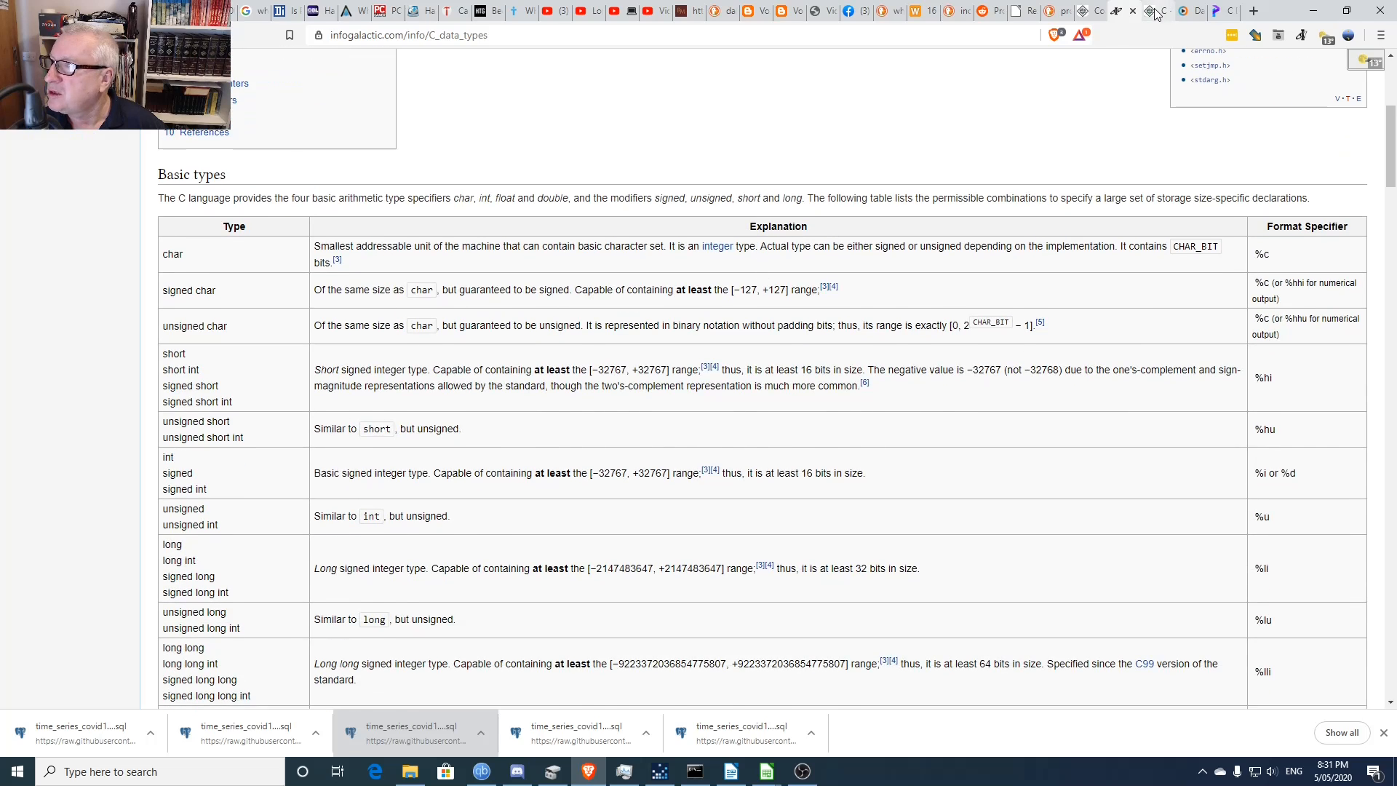
key("ctrl+Tab")
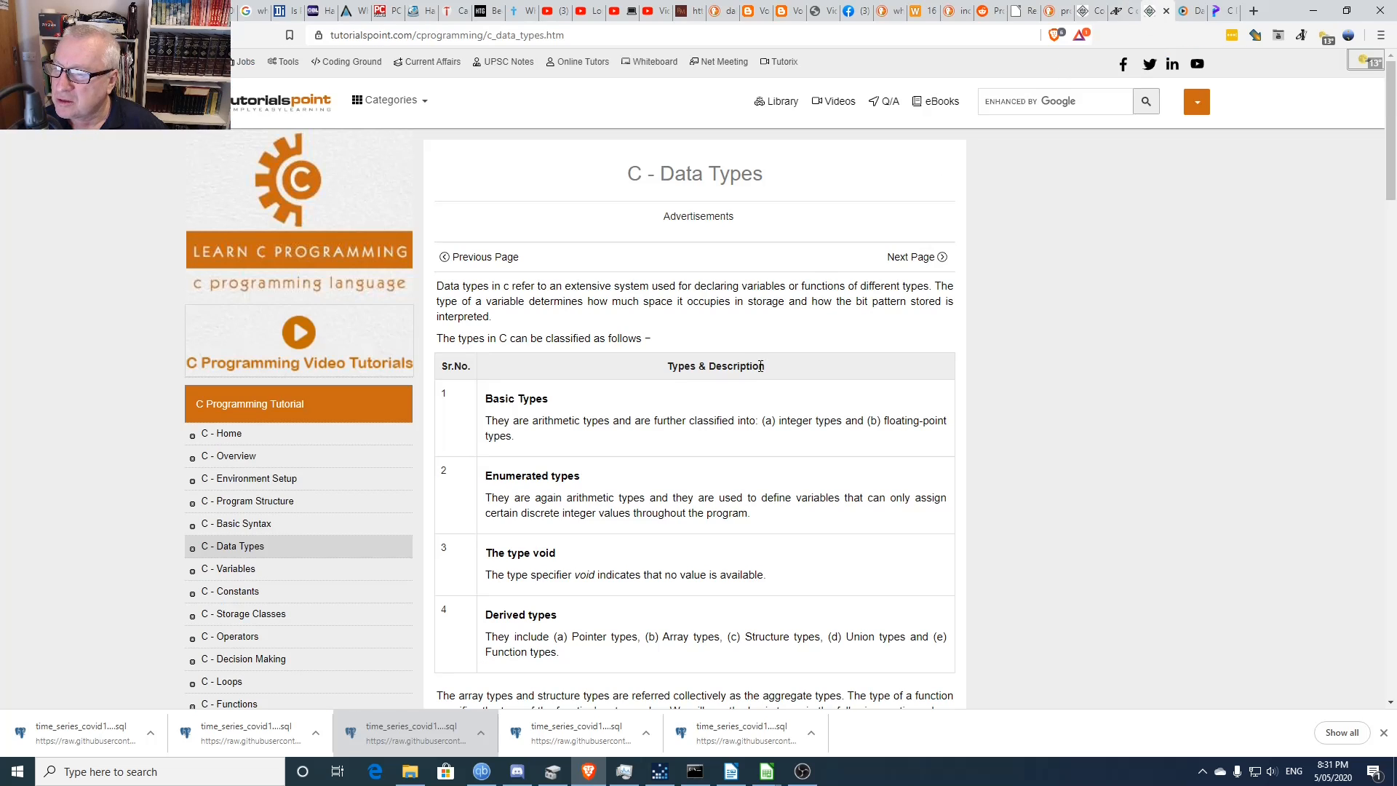
scroll(758, 368, "down", 2)
scroll(762, 372, "down", 1)
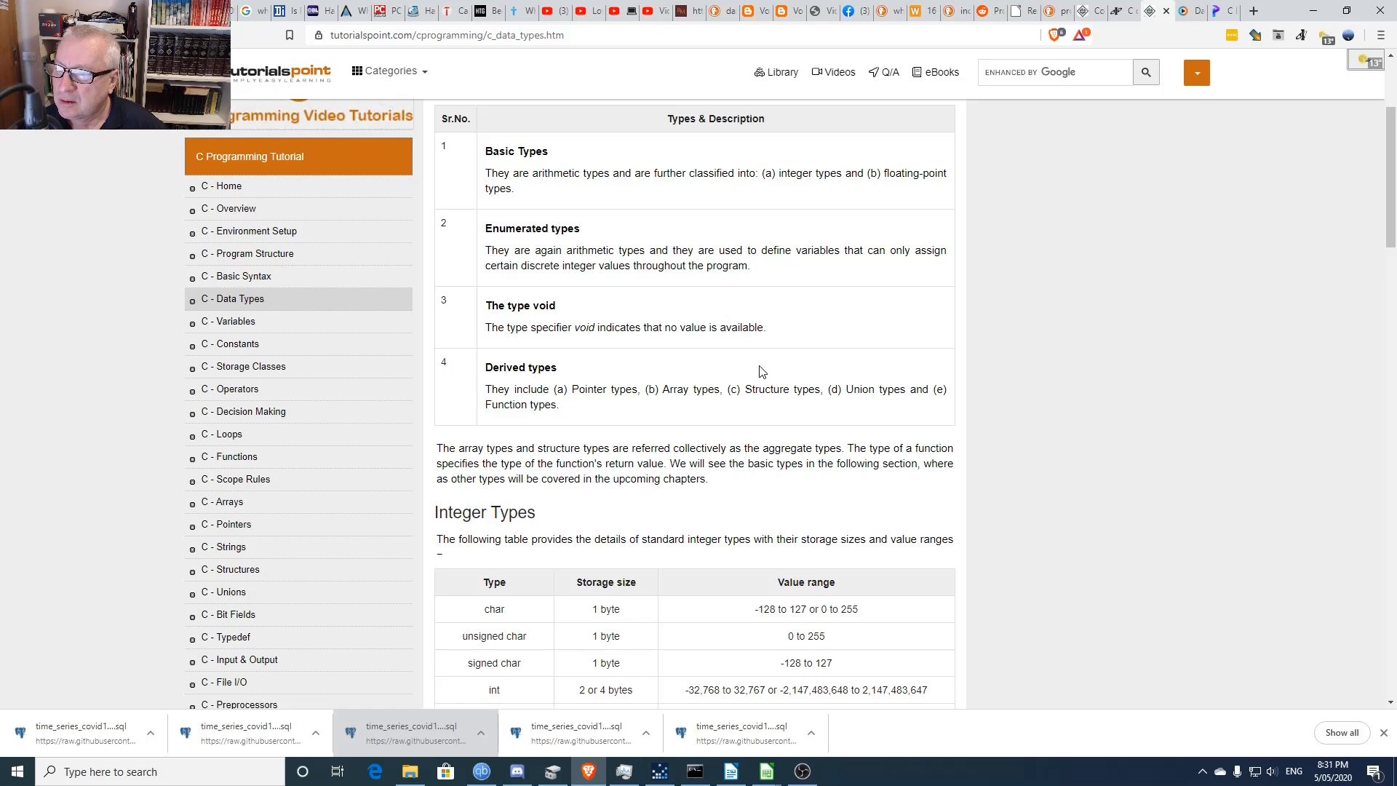
scroll(762, 372, "down", 3)
scroll(761, 371, "down", 1)
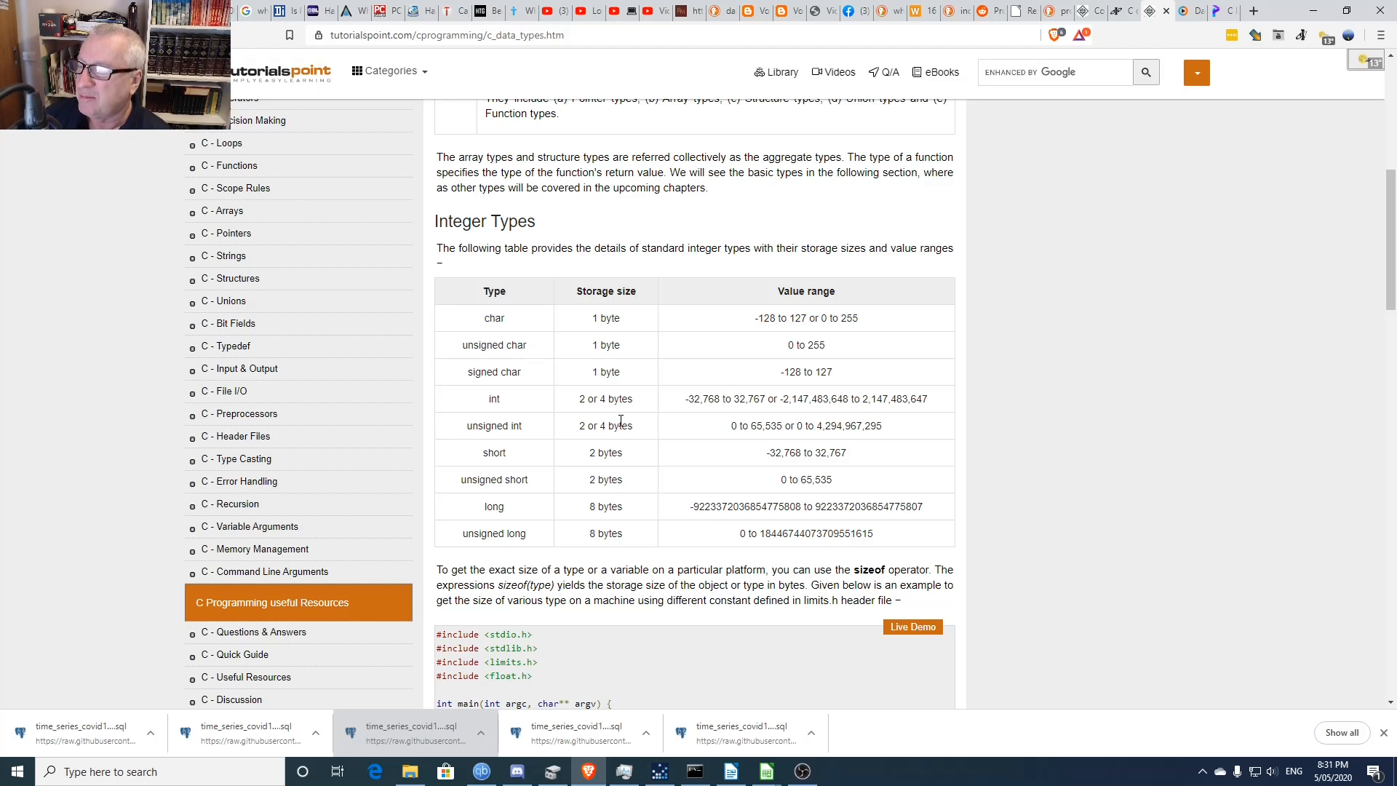
scroll(662, 416, "down", 4)
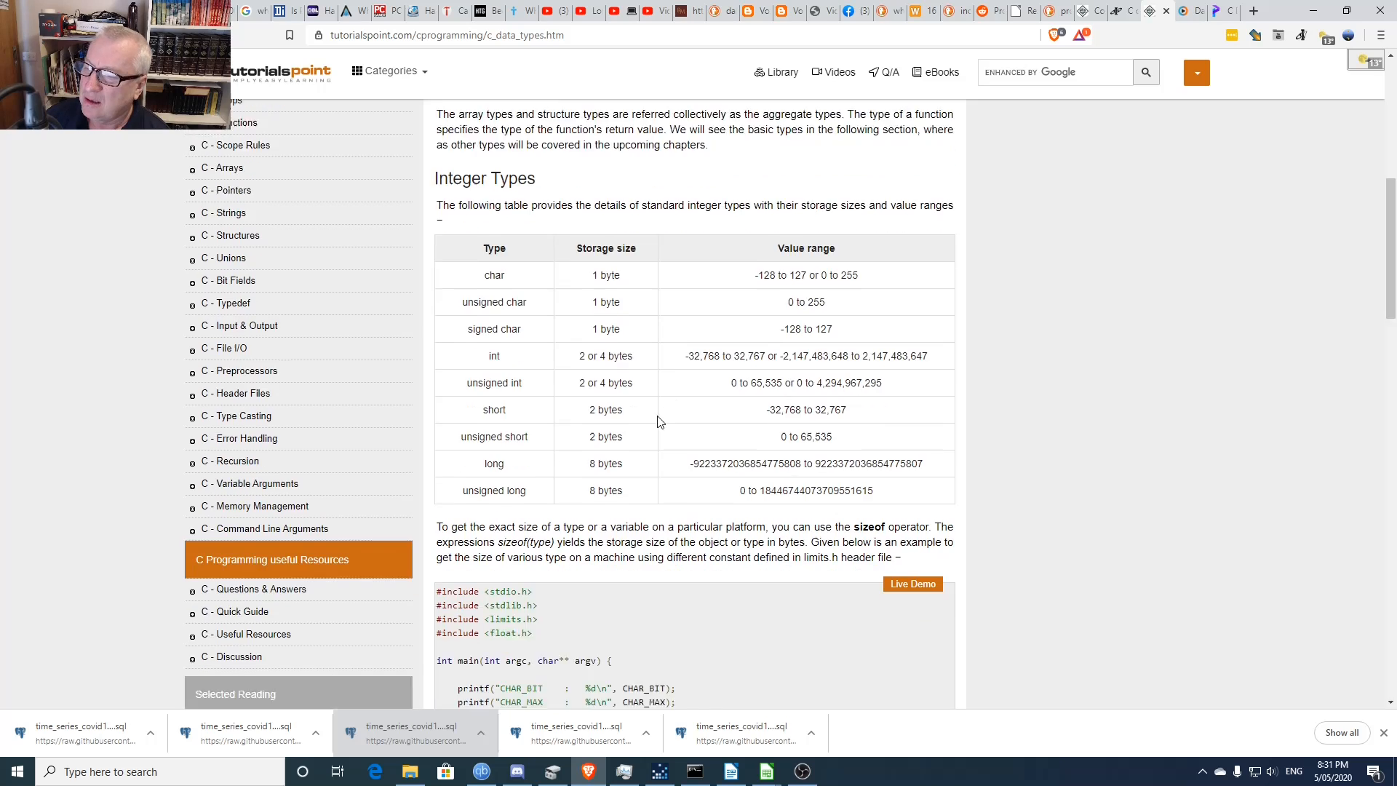
scroll(657, 416, "down", 5)
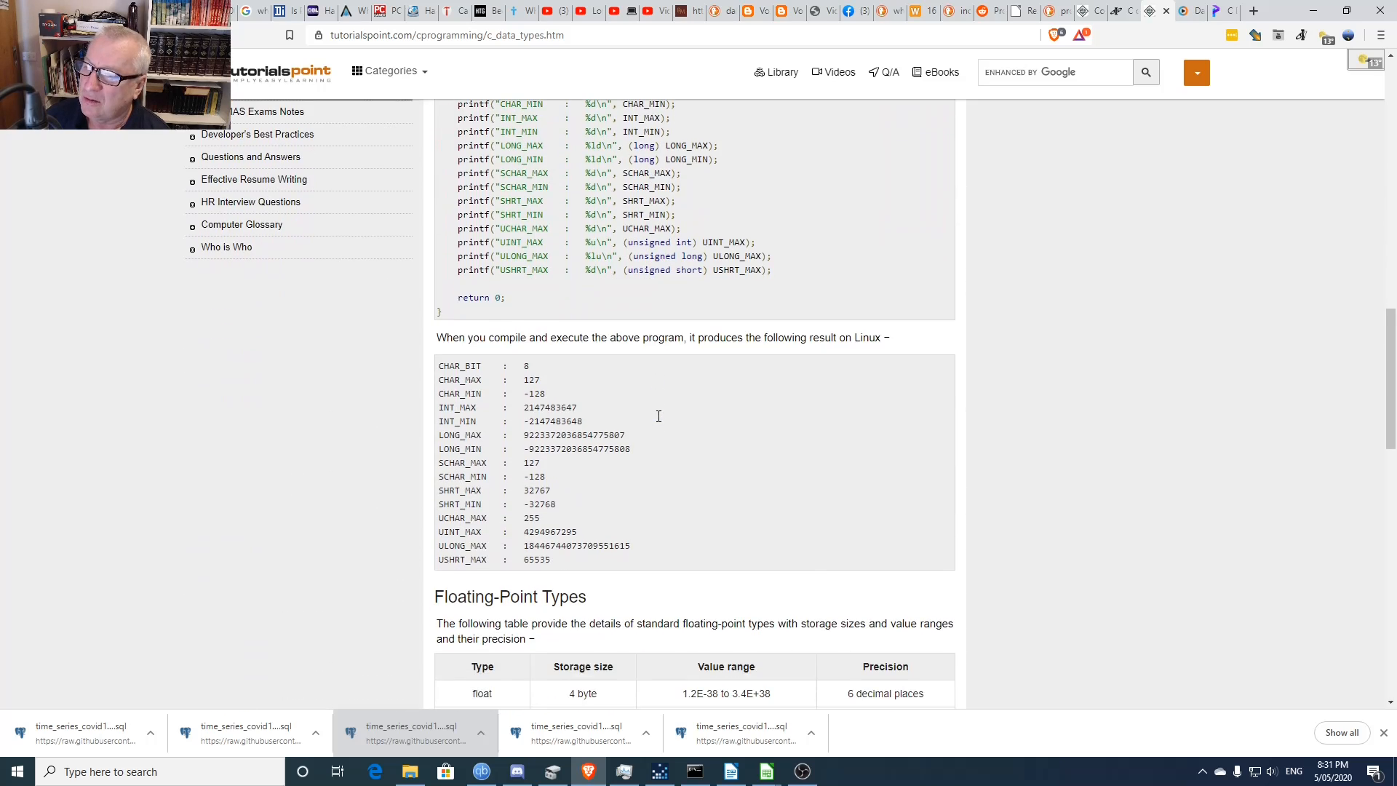
scroll(657, 416, "up", 8)
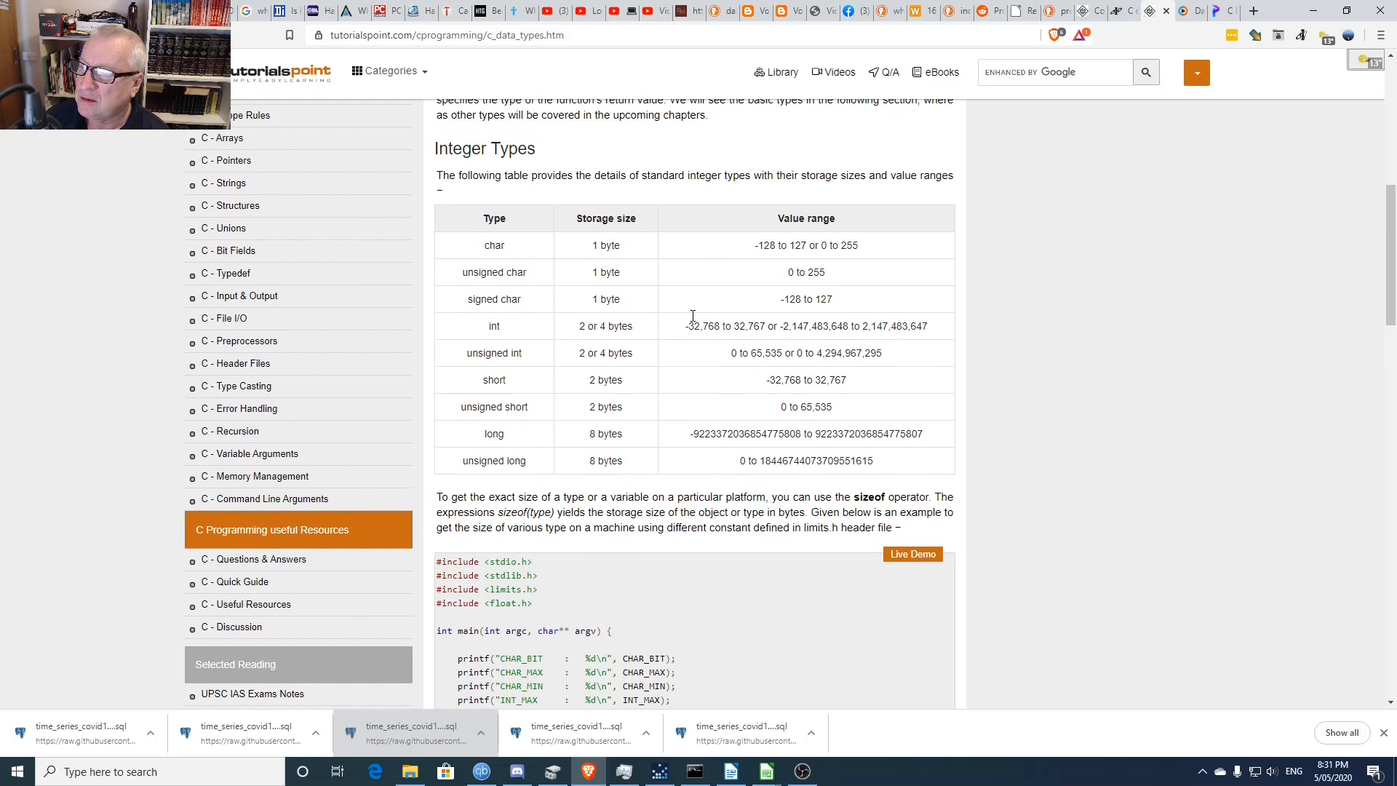
scroll(673, 259, "up", 1)
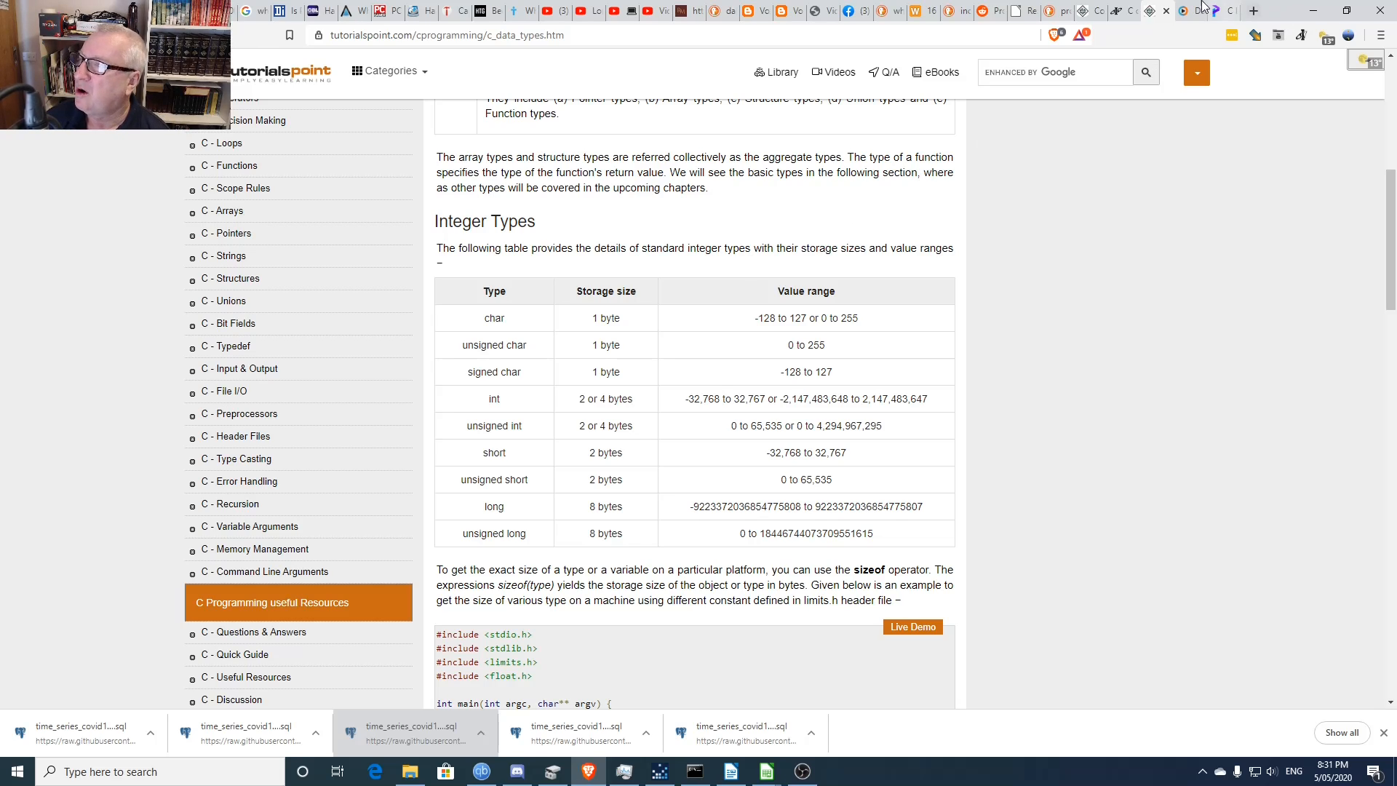
- Search DuckDuckGo for "binary representation" and show the image results
left_click(1053, 14)
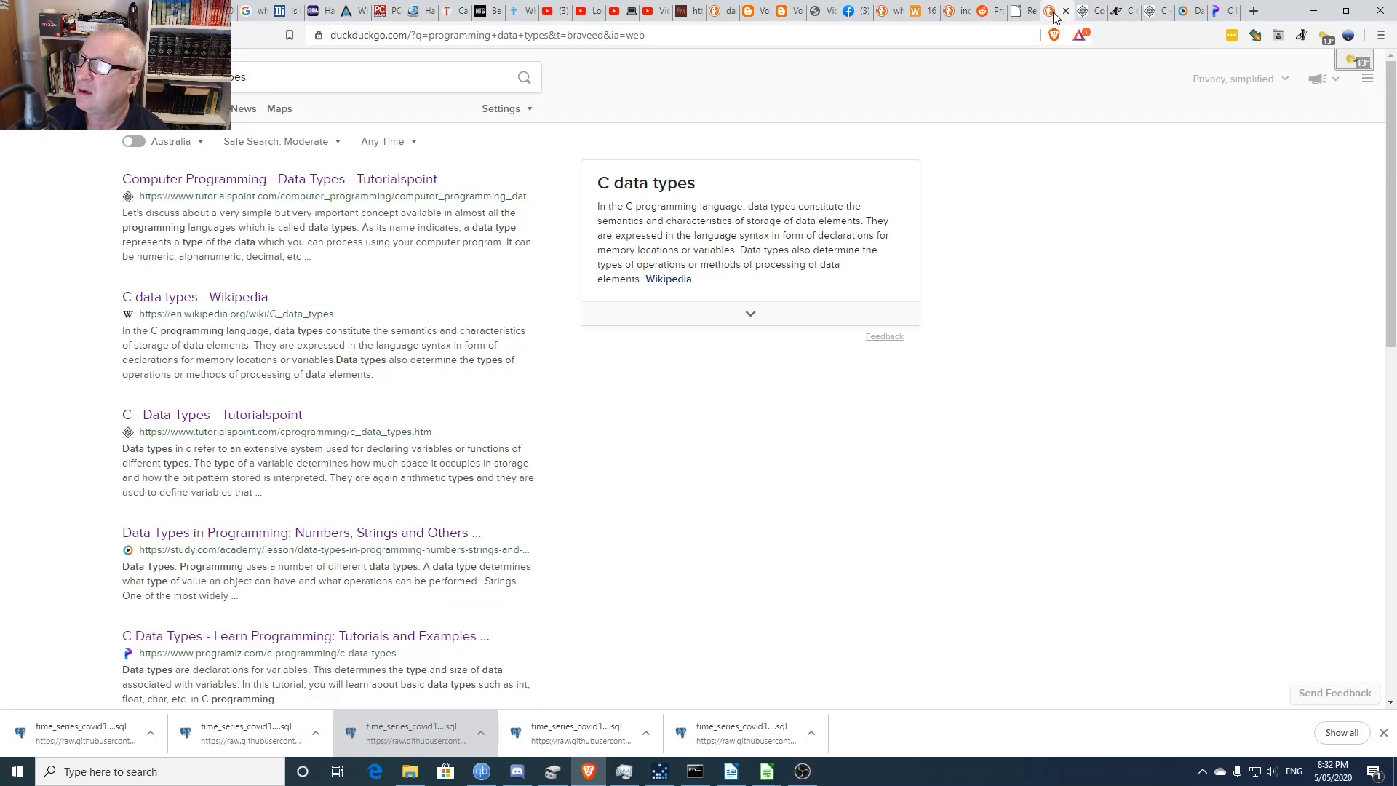
left_click_drag(274, 76, 182, 76)
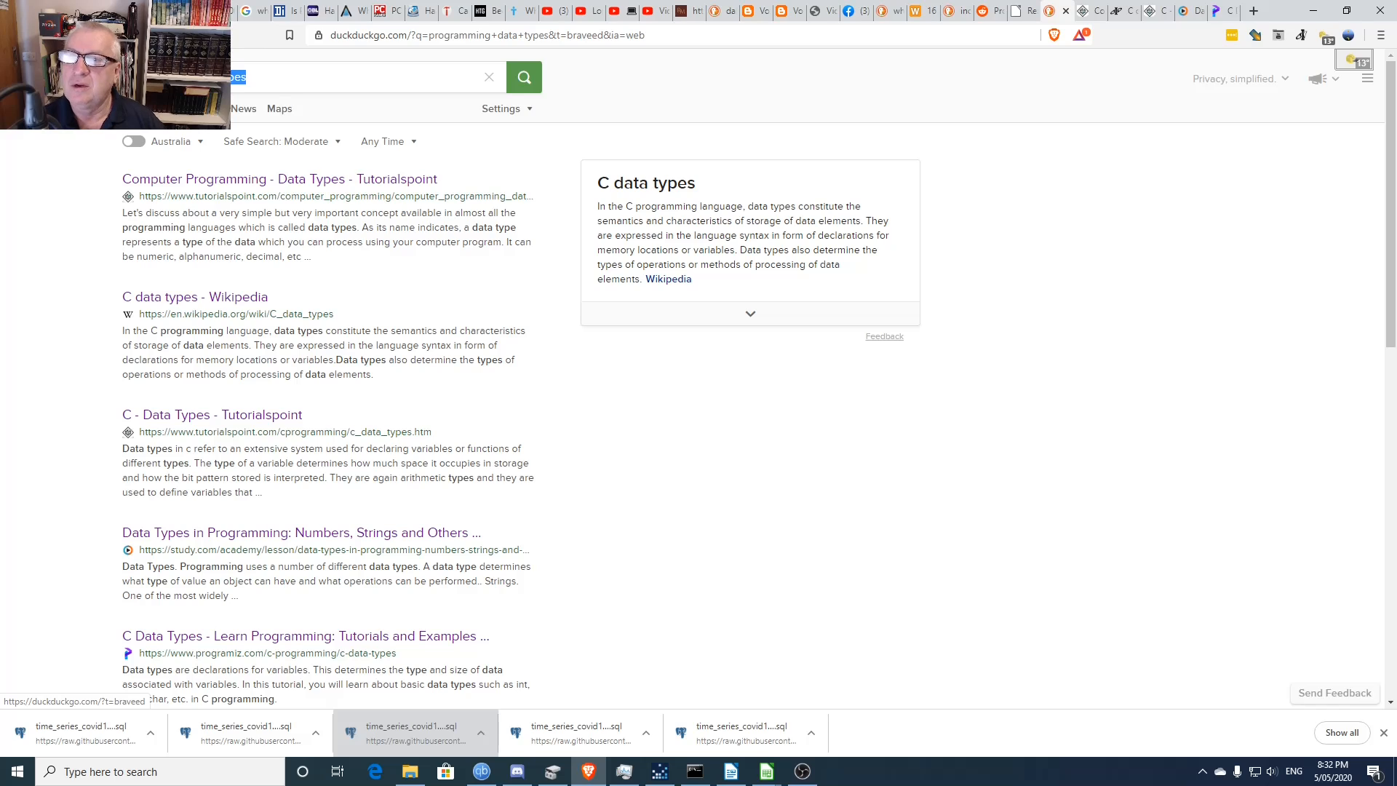
type("bina")
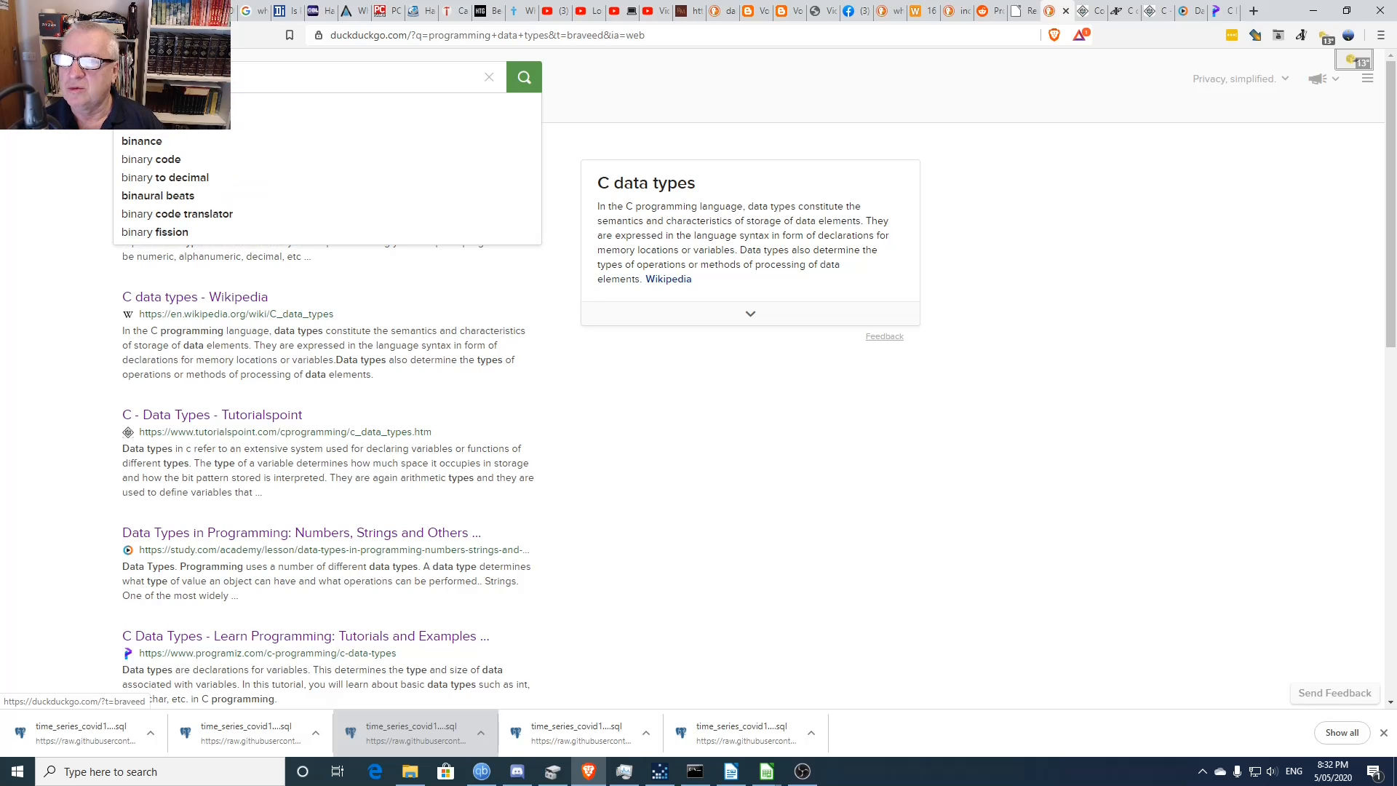
type("ry")
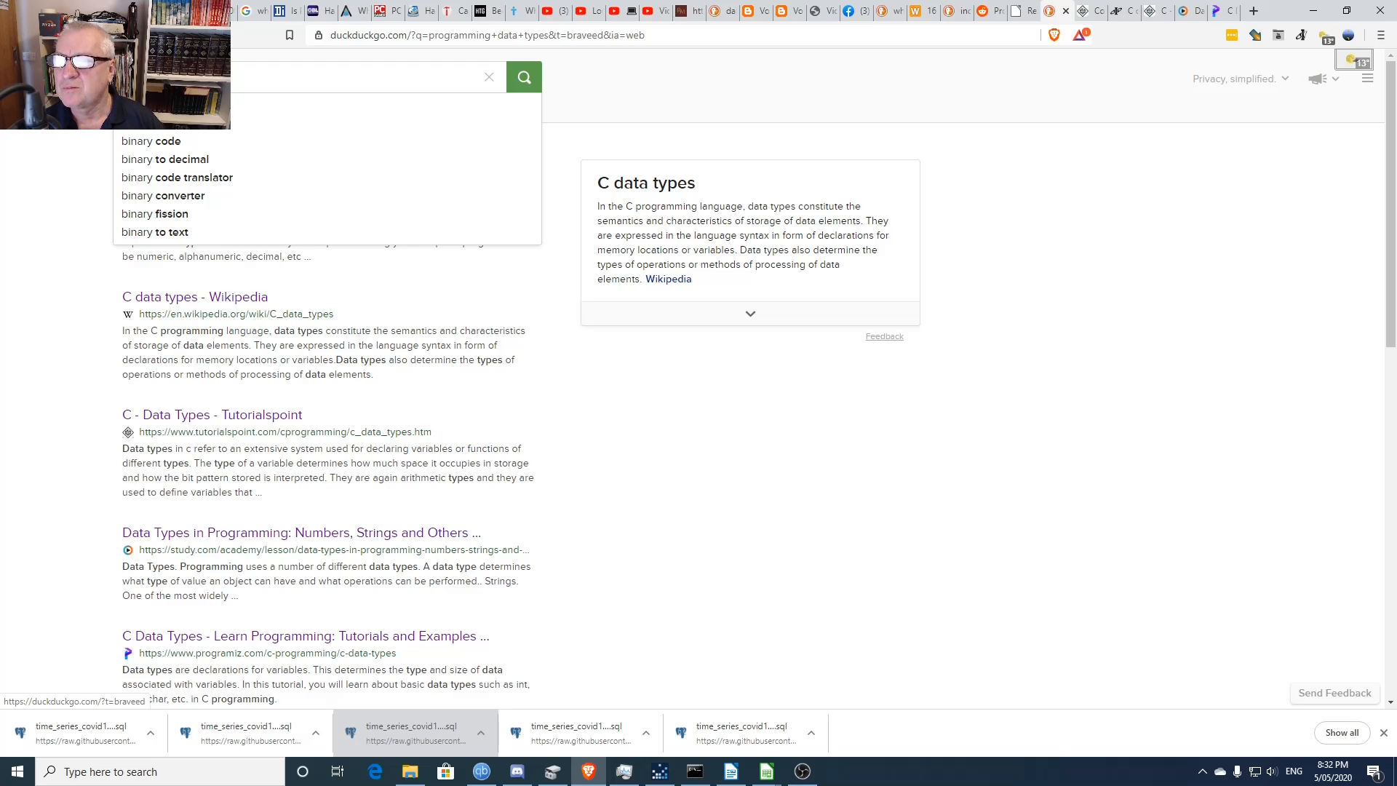
type("represent")
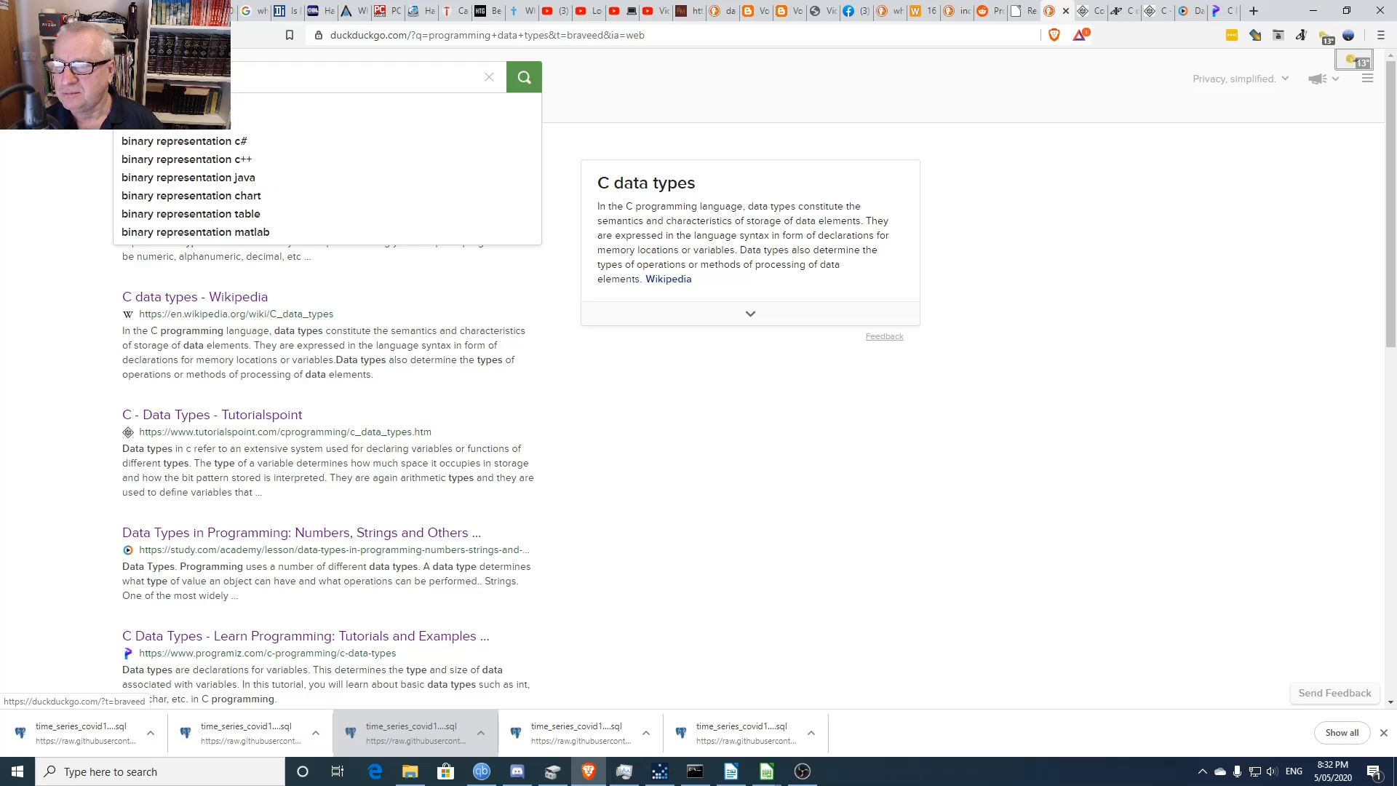
type("ation")
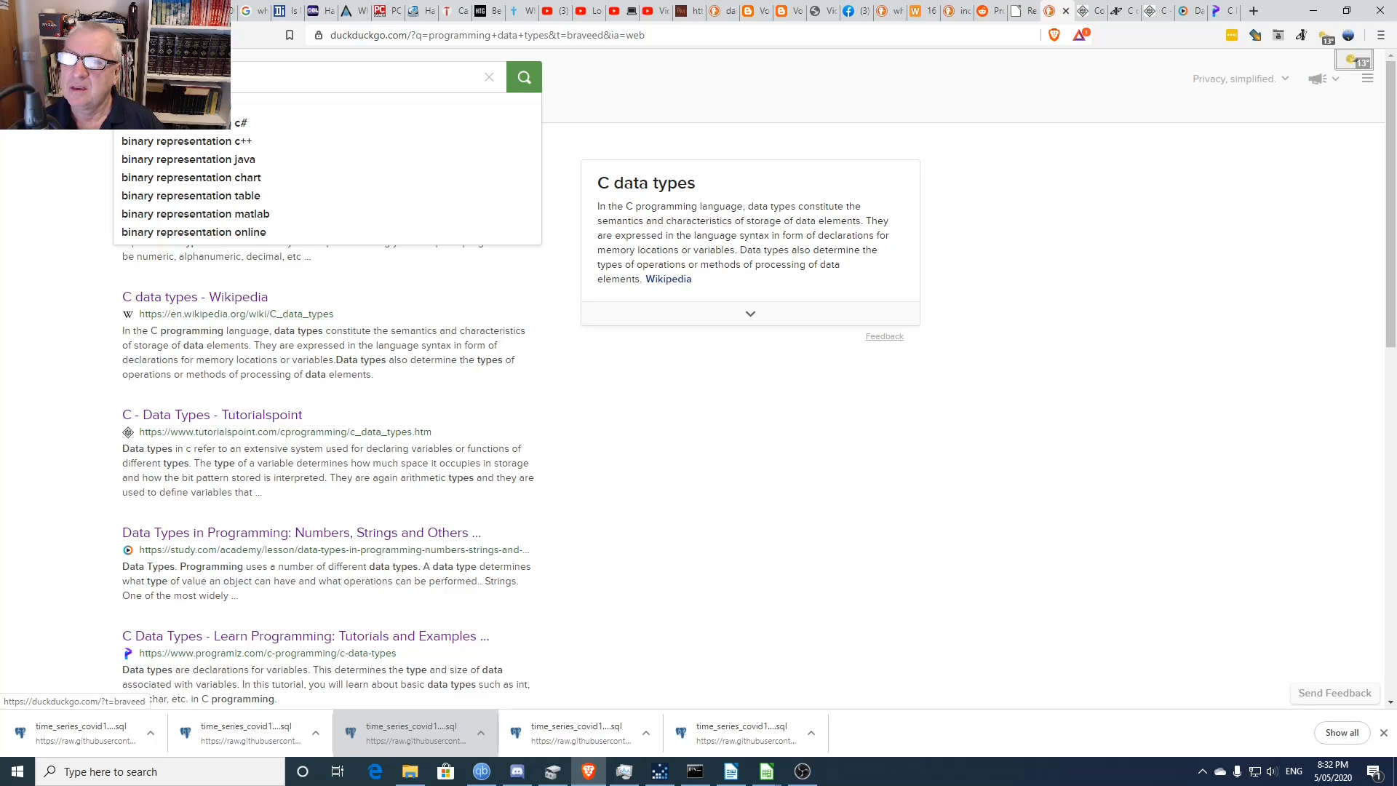
key("Return")
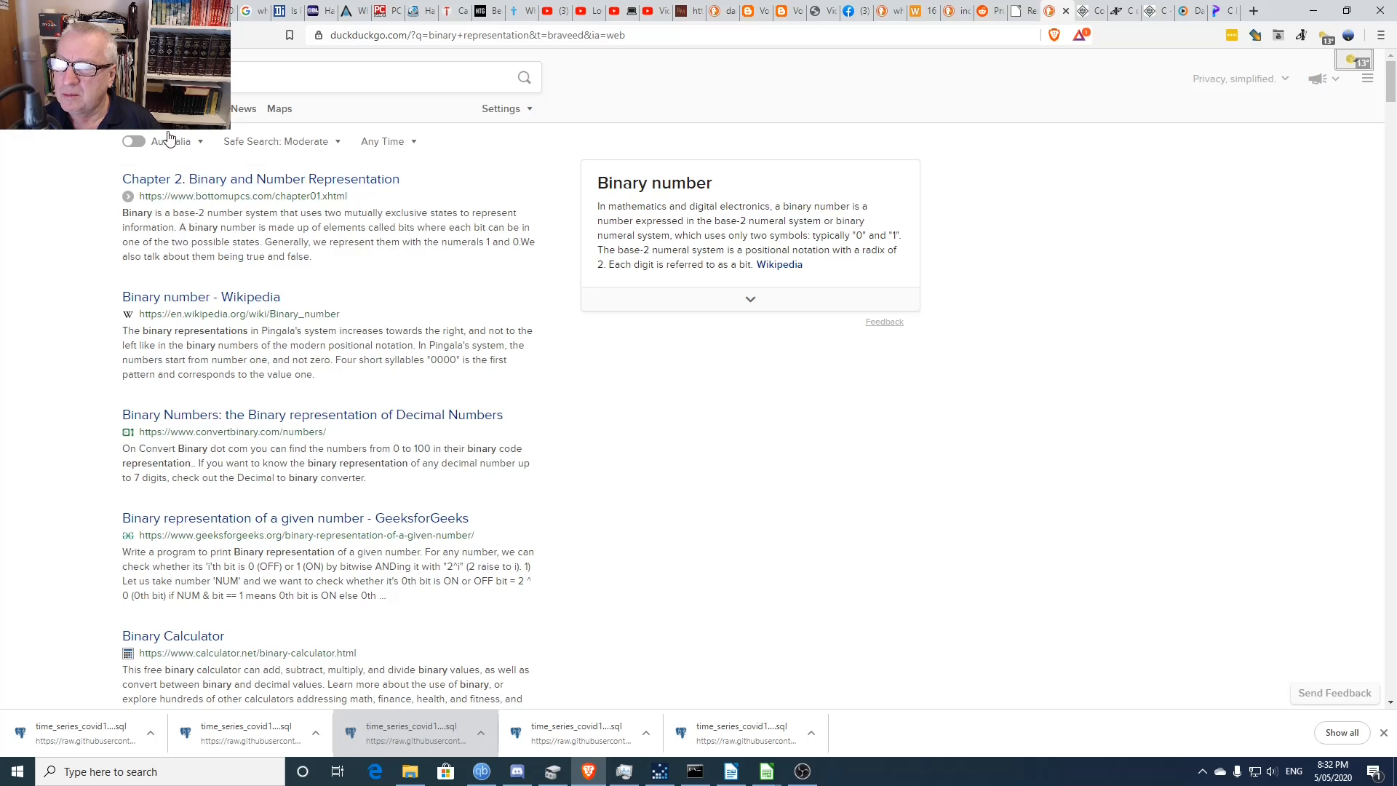
left_click(171, 109)
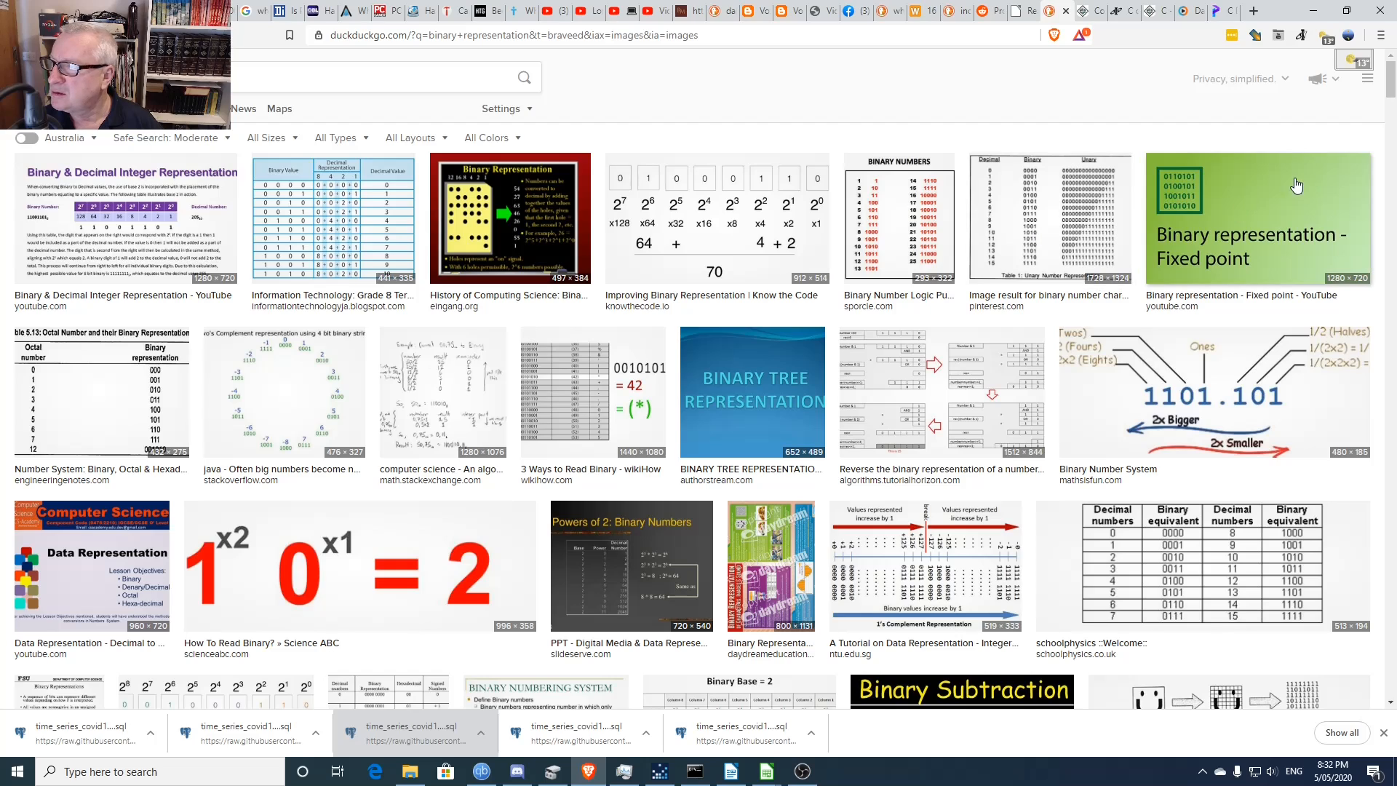
- Open the Pinterest source page of the decimal, binary and unary number chart and look down through it
left_click(1029, 226)
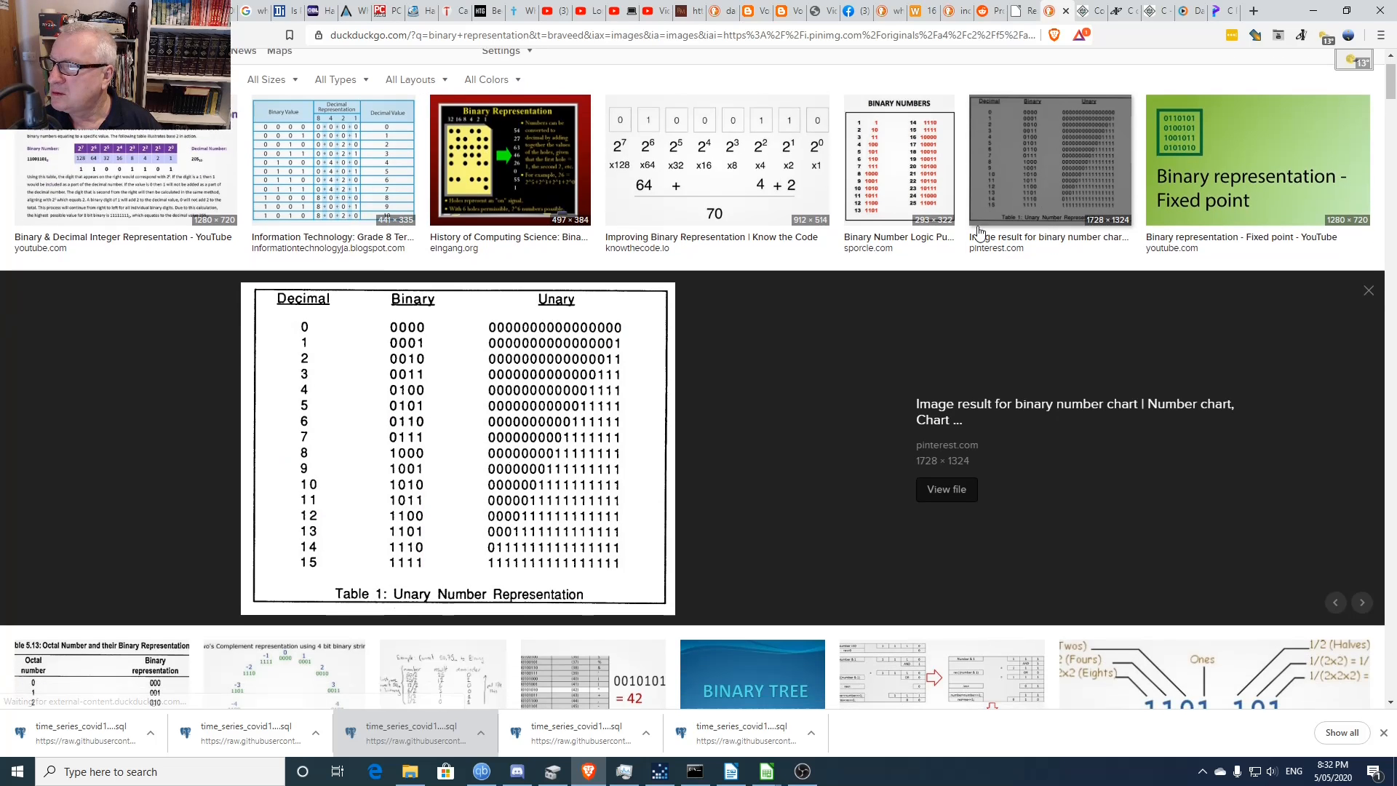
left_click(947, 412)
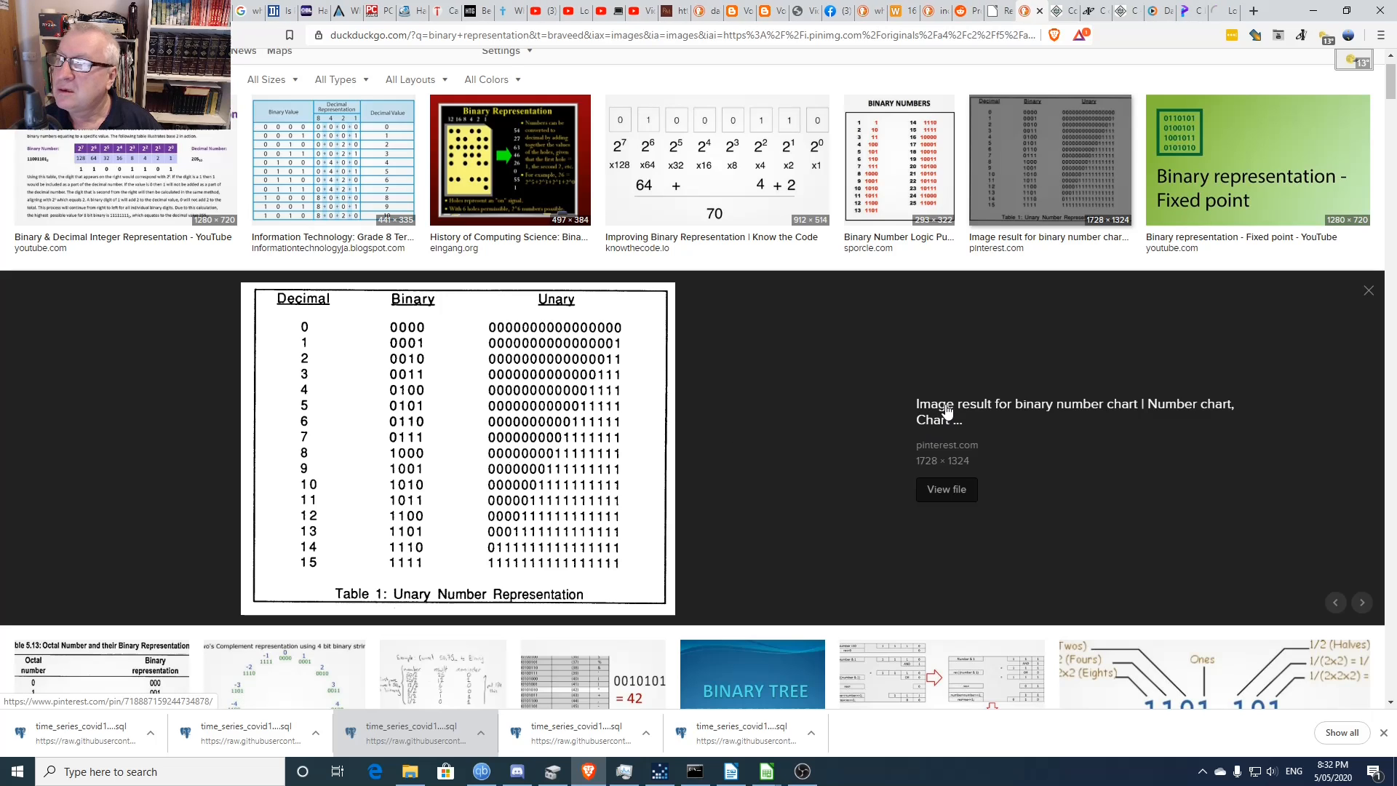
left_click(1222, 13)
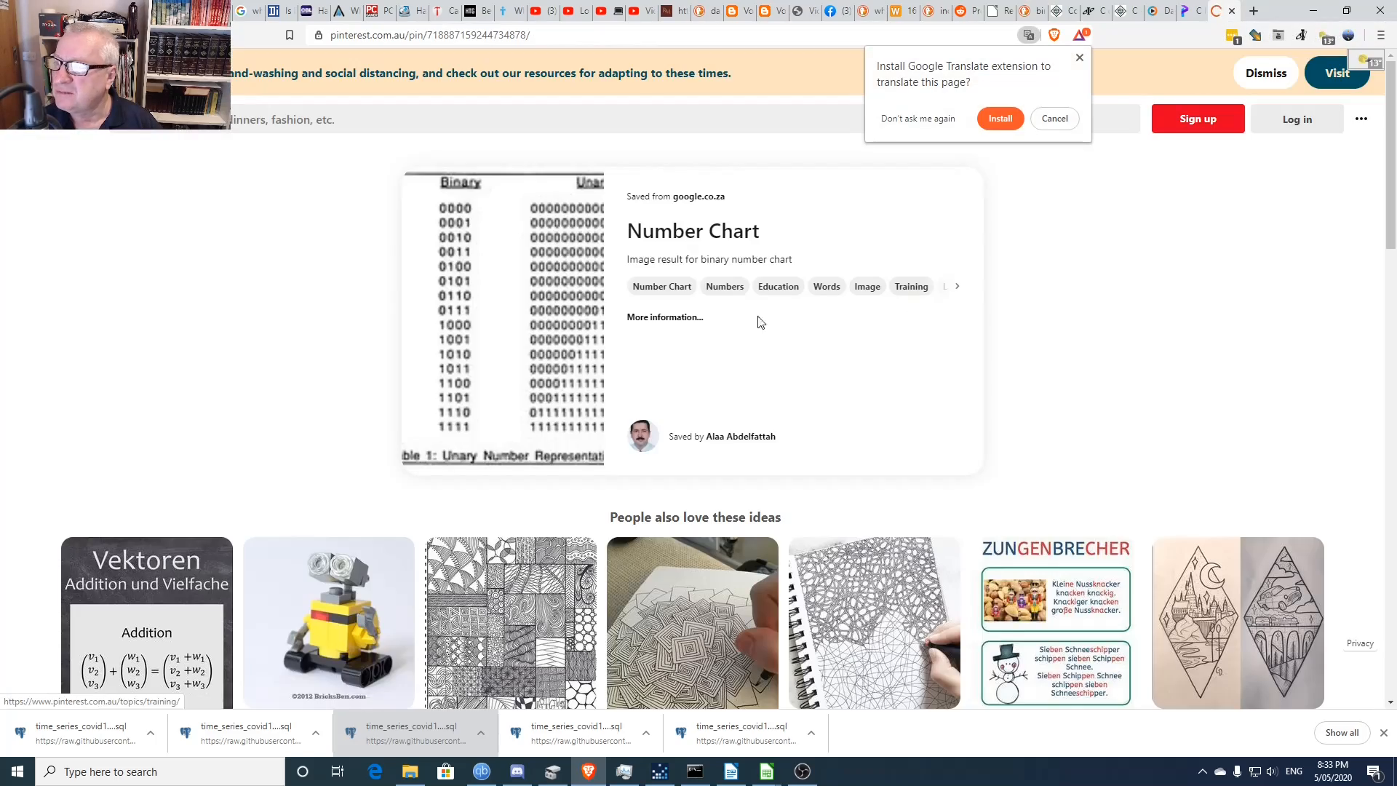
scroll(550, 327, "down", 4)
scroll(548, 326, "down", 15)
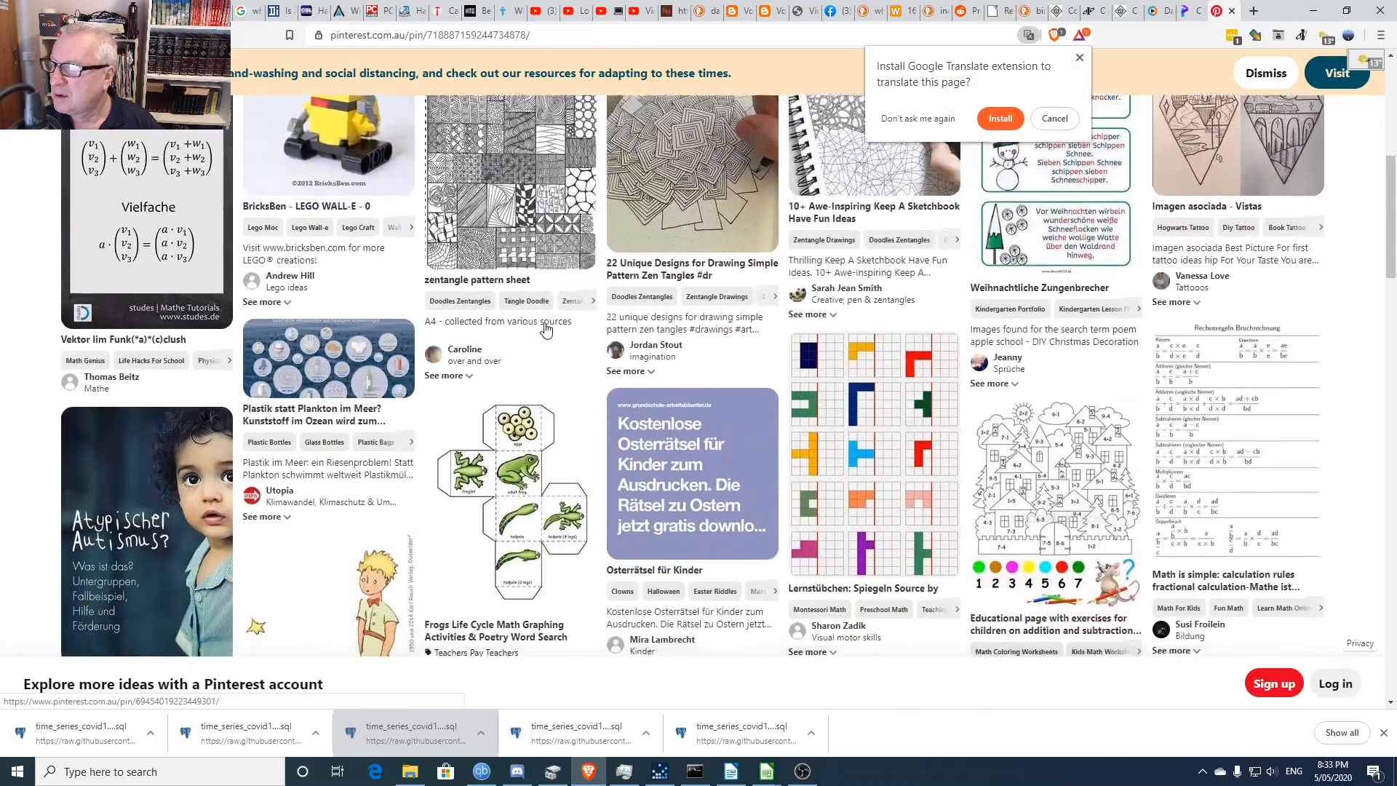
scroll(548, 325, "down", 3)
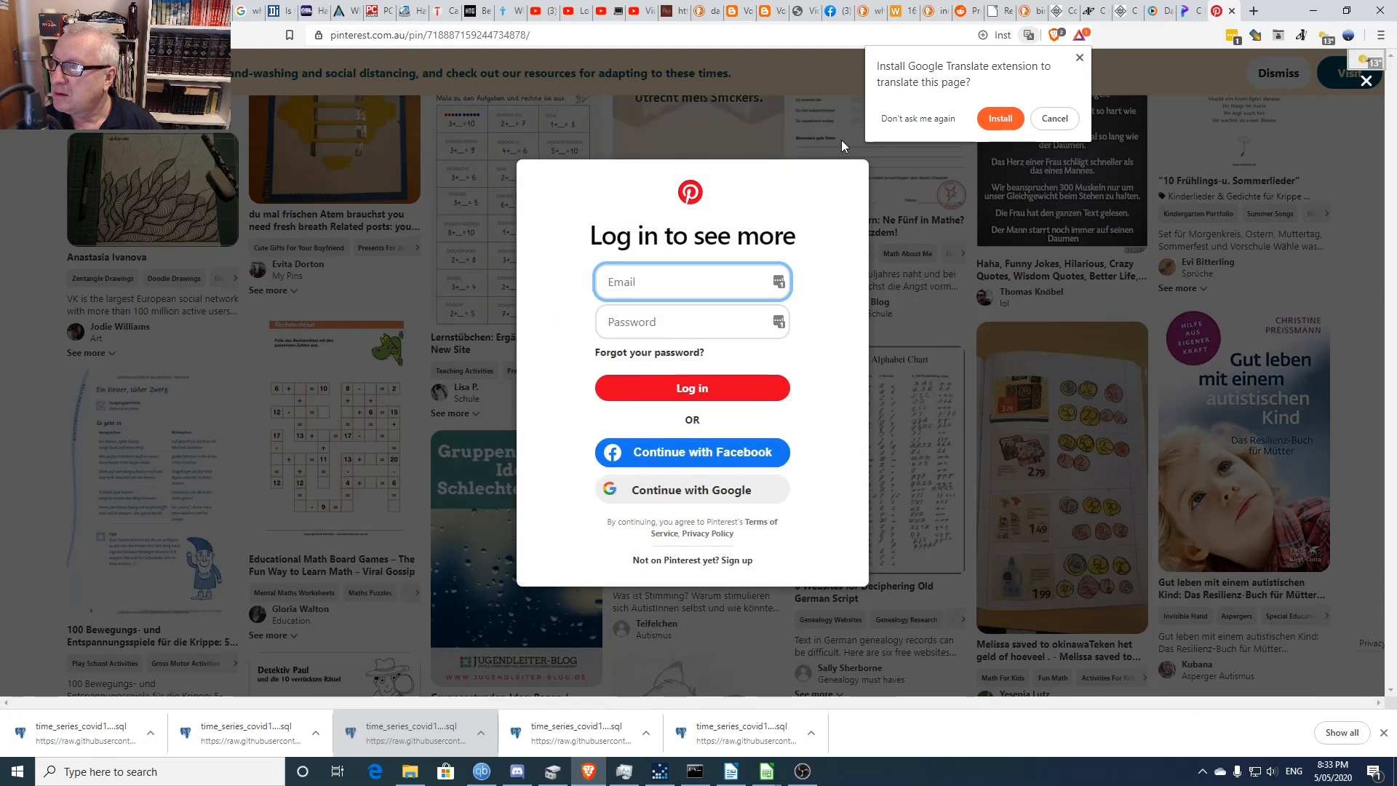
- Log in to Pinterest by filling the e-mail and password from the saved LastPass entry, and refuse to save the password in the browser
left_click(778, 281)
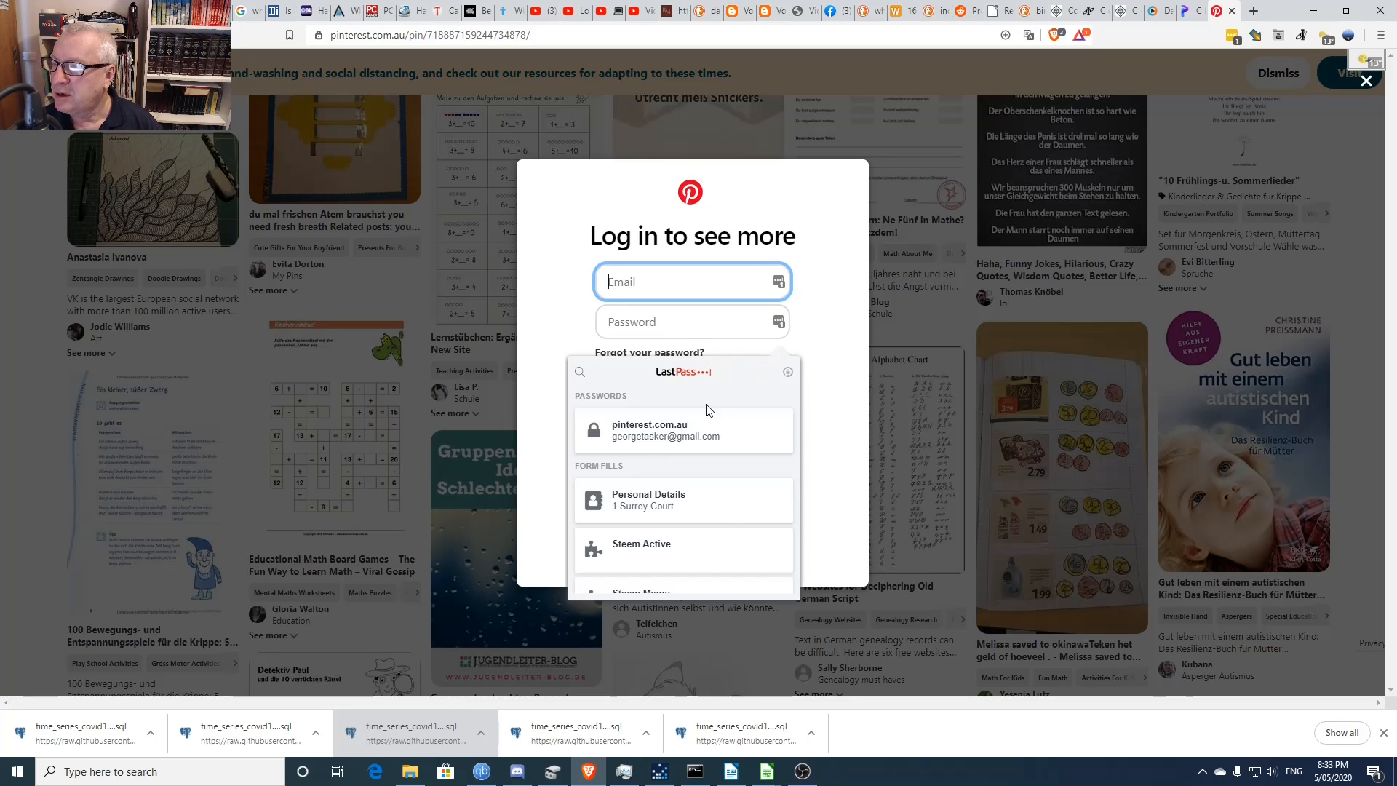
left_click(686, 425)
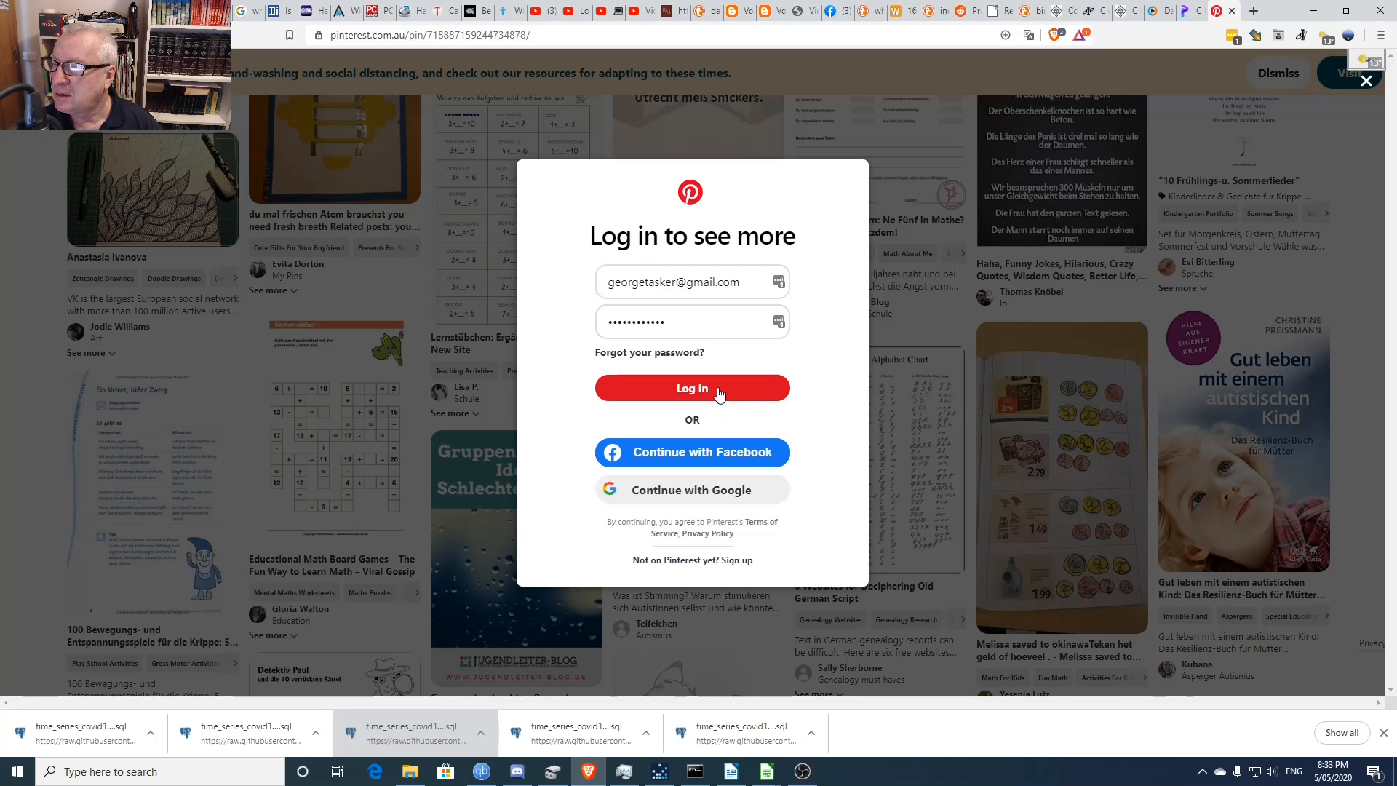
left_click(719, 388)
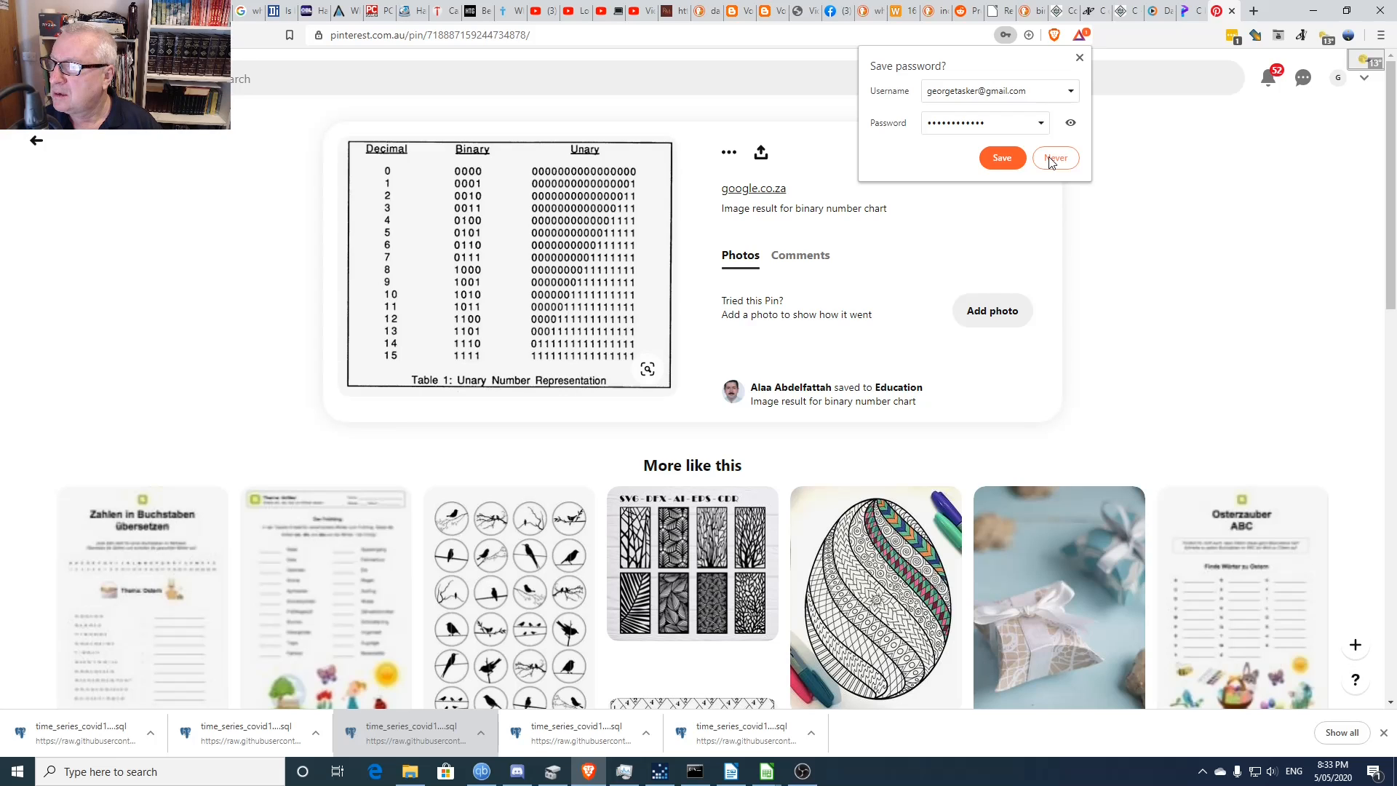
left_click(1051, 160)
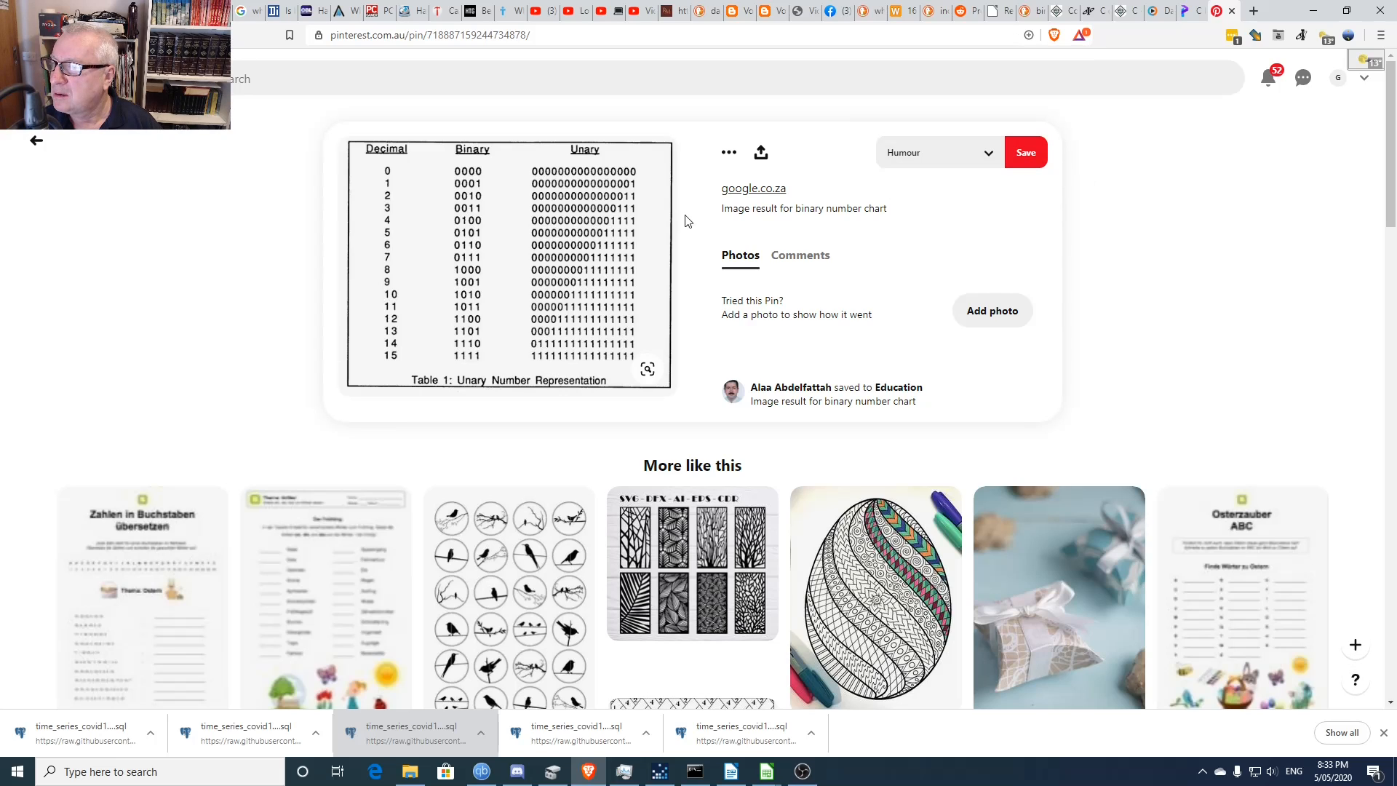
- Look through the "More like this" pins below the binary number chart, and return to the chart
left_click(514, 262)
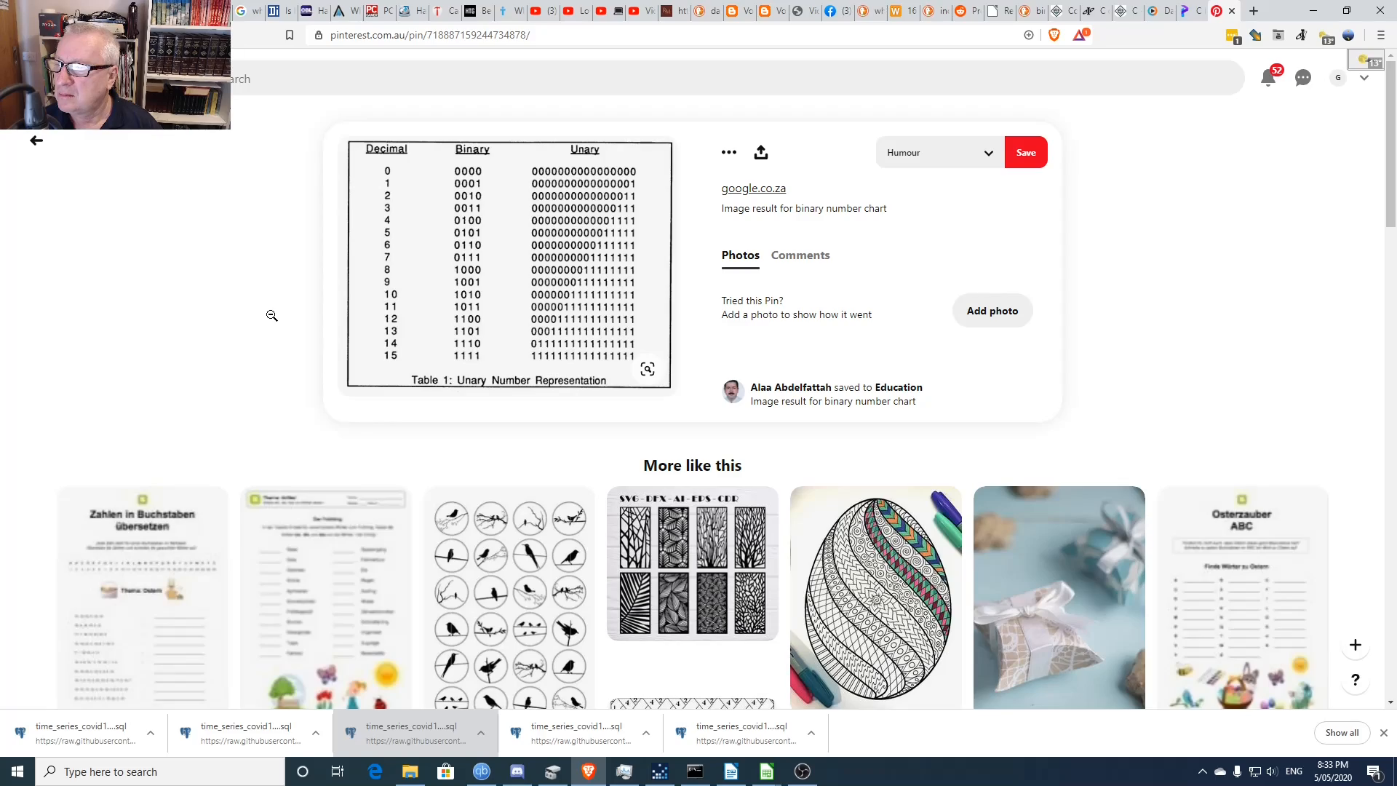
scroll(272, 315, "down", 20)
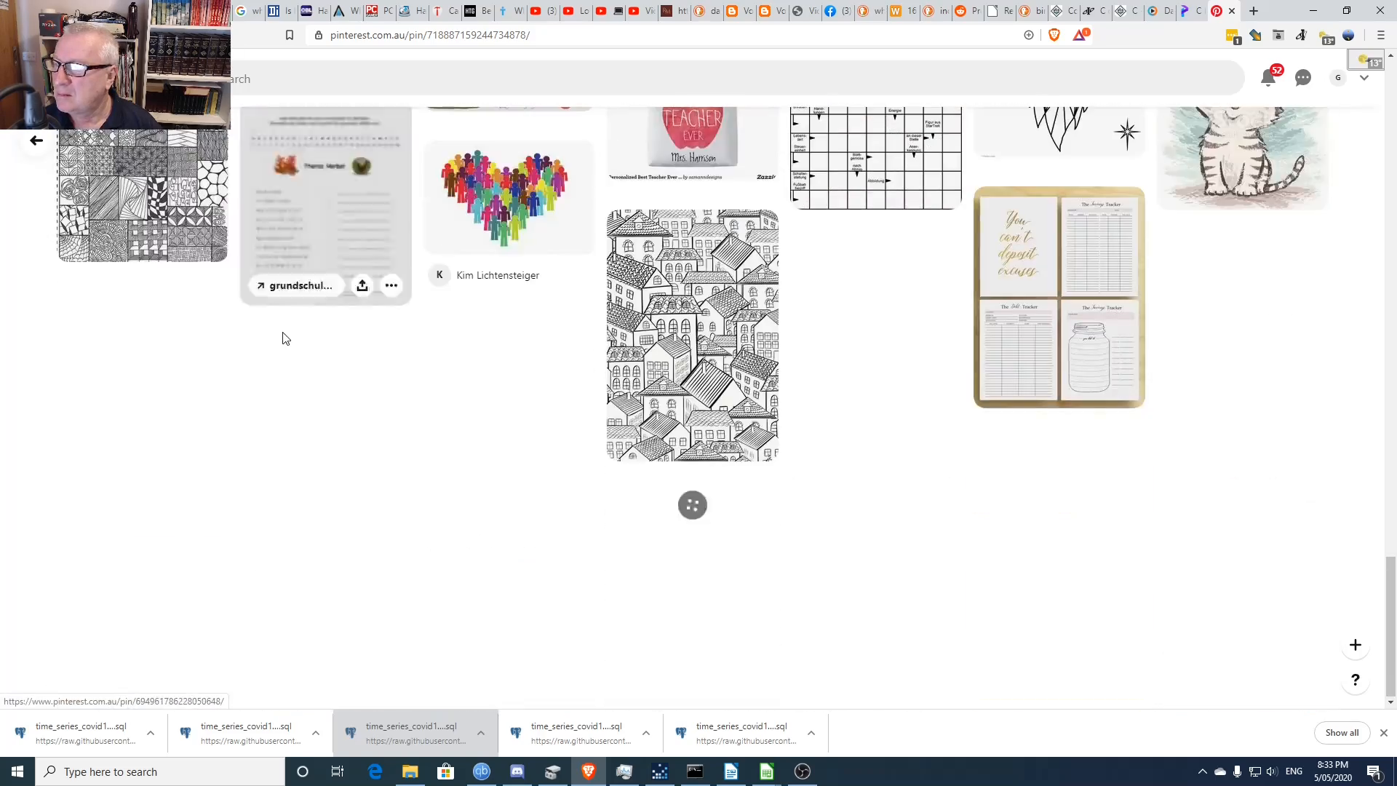
scroll(283, 335, "down", 4)
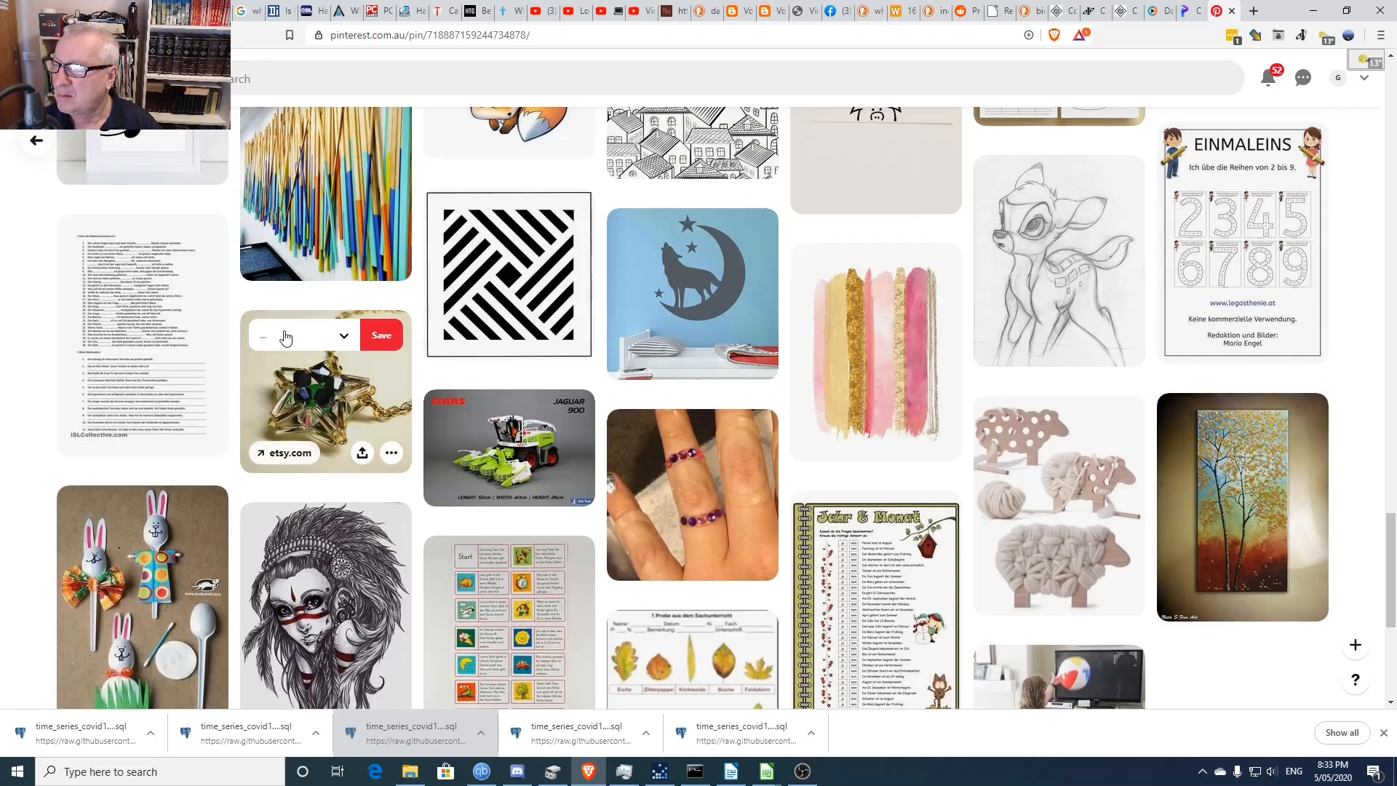
scroll(286, 337, "down", 20)
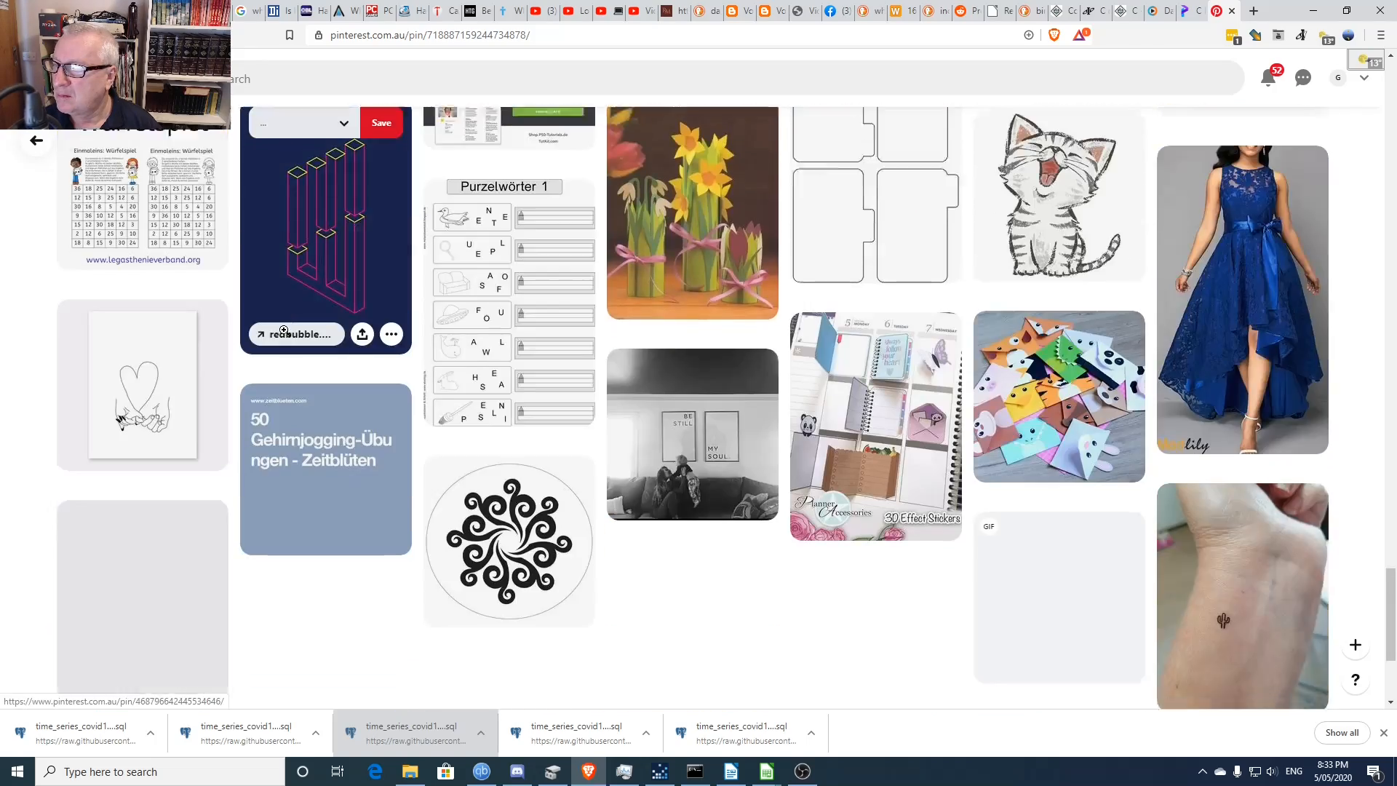
scroll(283, 331, "down", 8)
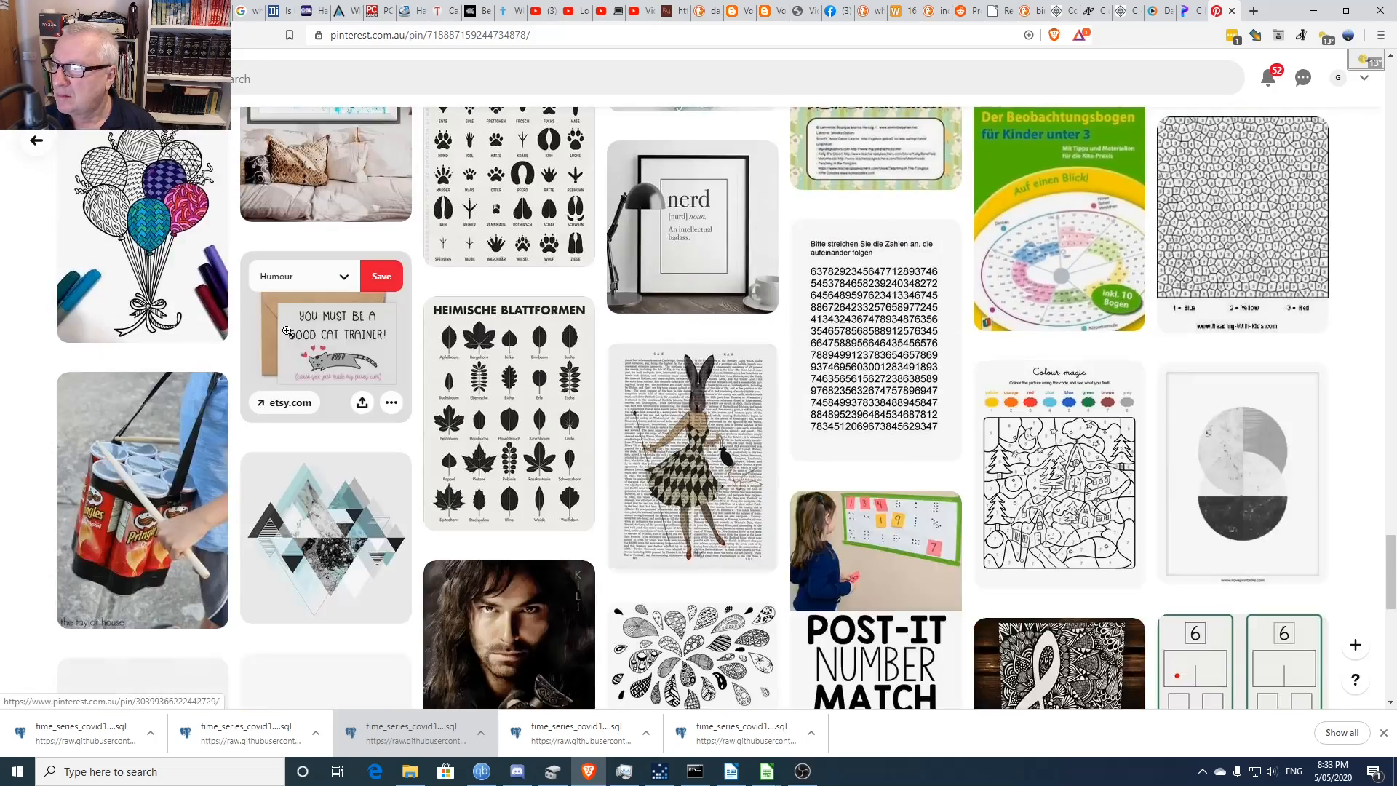
scroll(288, 331, "down", 18)
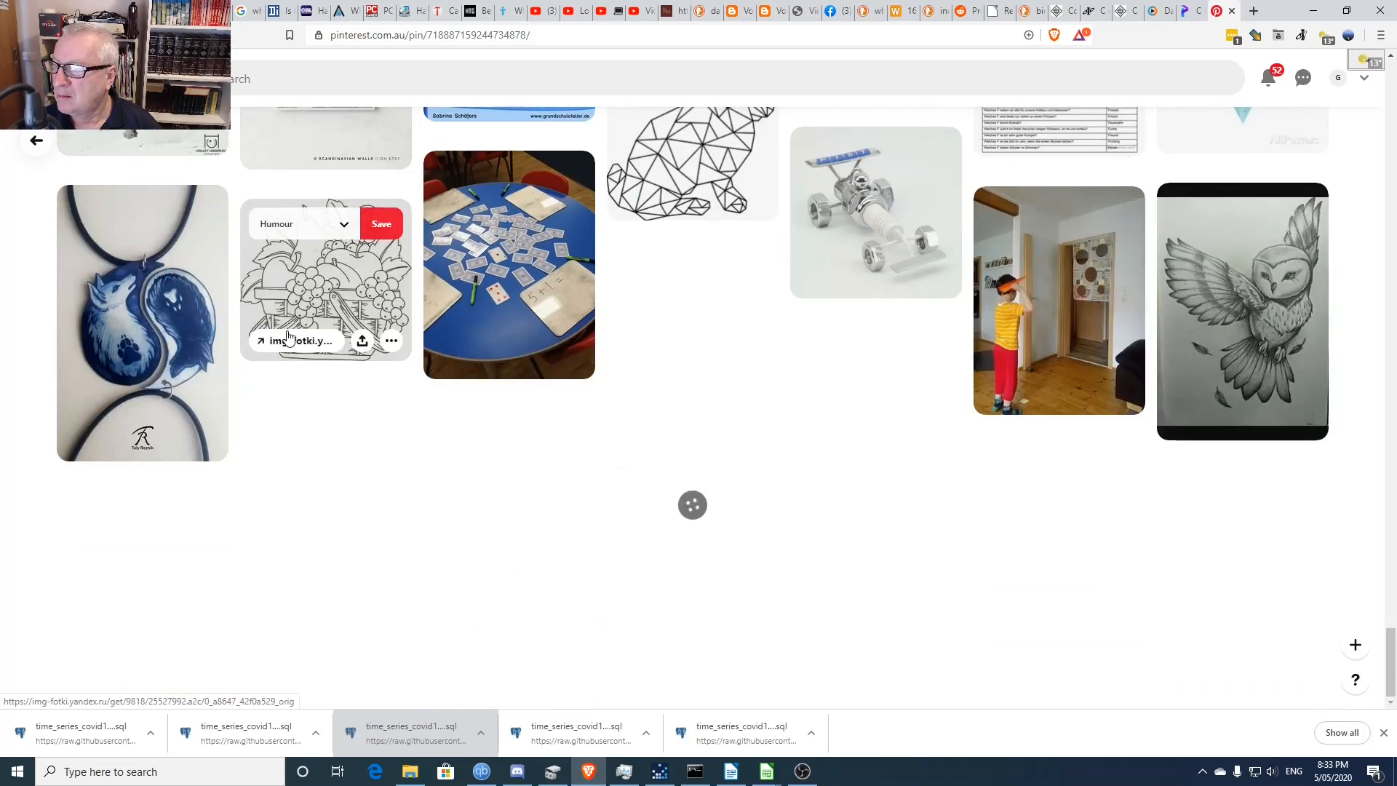
scroll(442, 324, "down", 5)
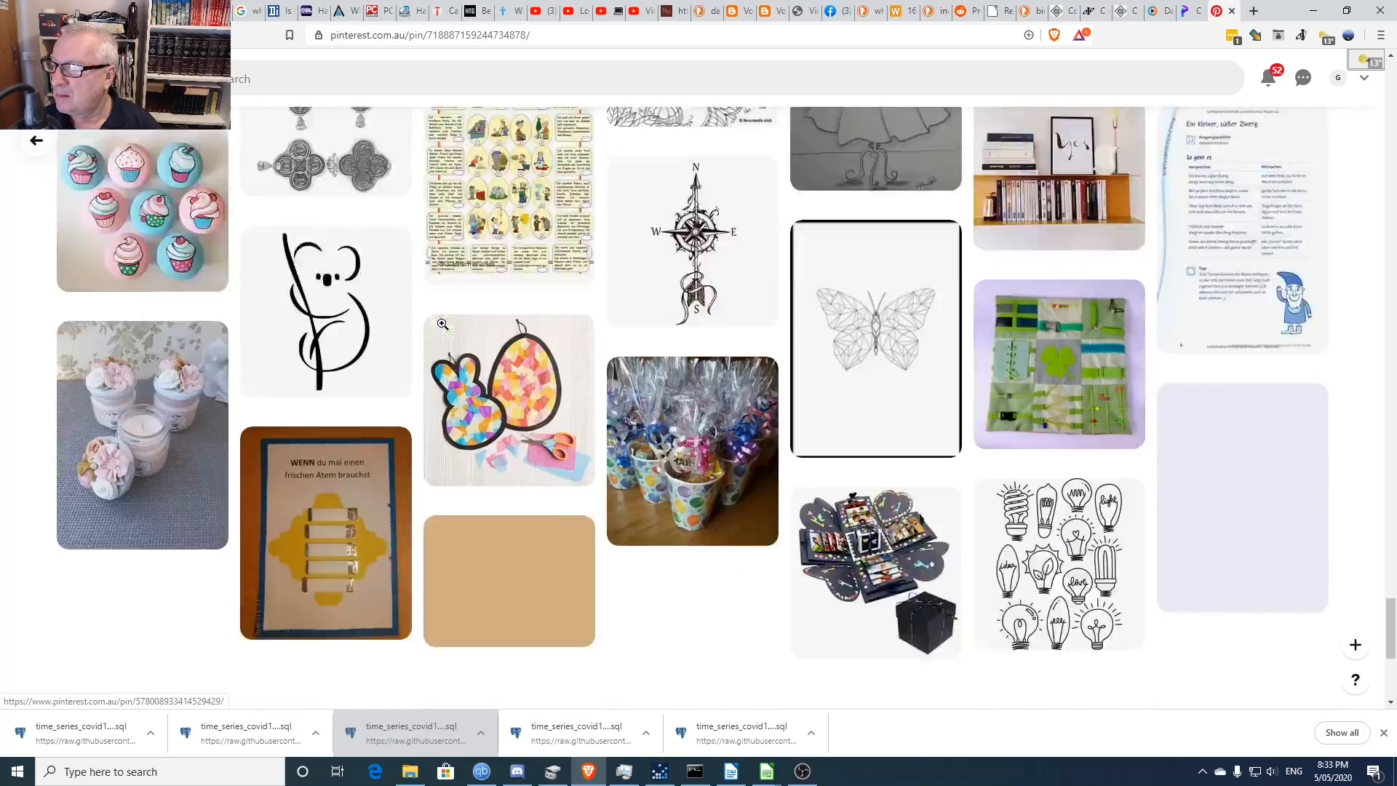
scroll(442, 324, "down", 5)
scroll(1228, 336, "up", 10)
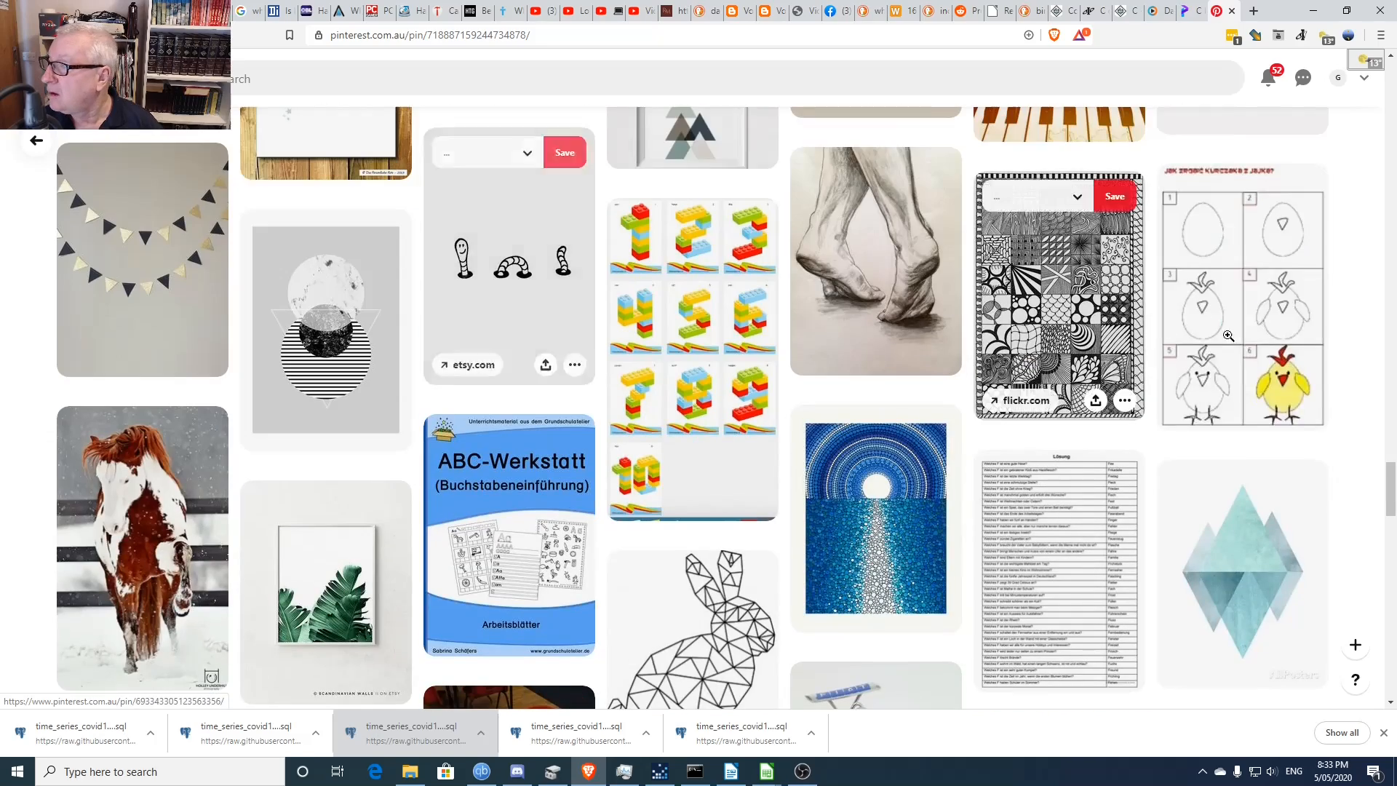
left_click_drag(1390, 487, 1383, 102)
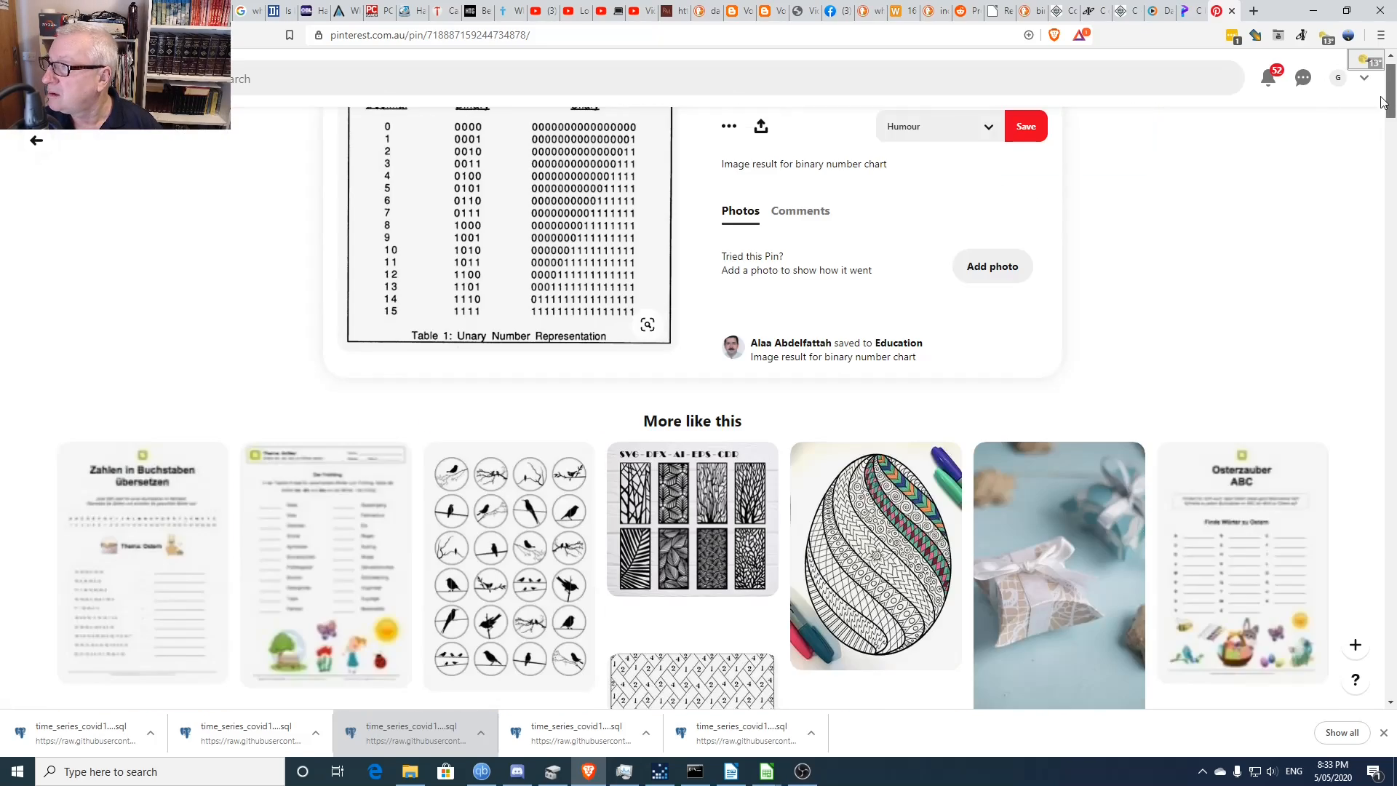
scroll(1382, 102, "up", 1)
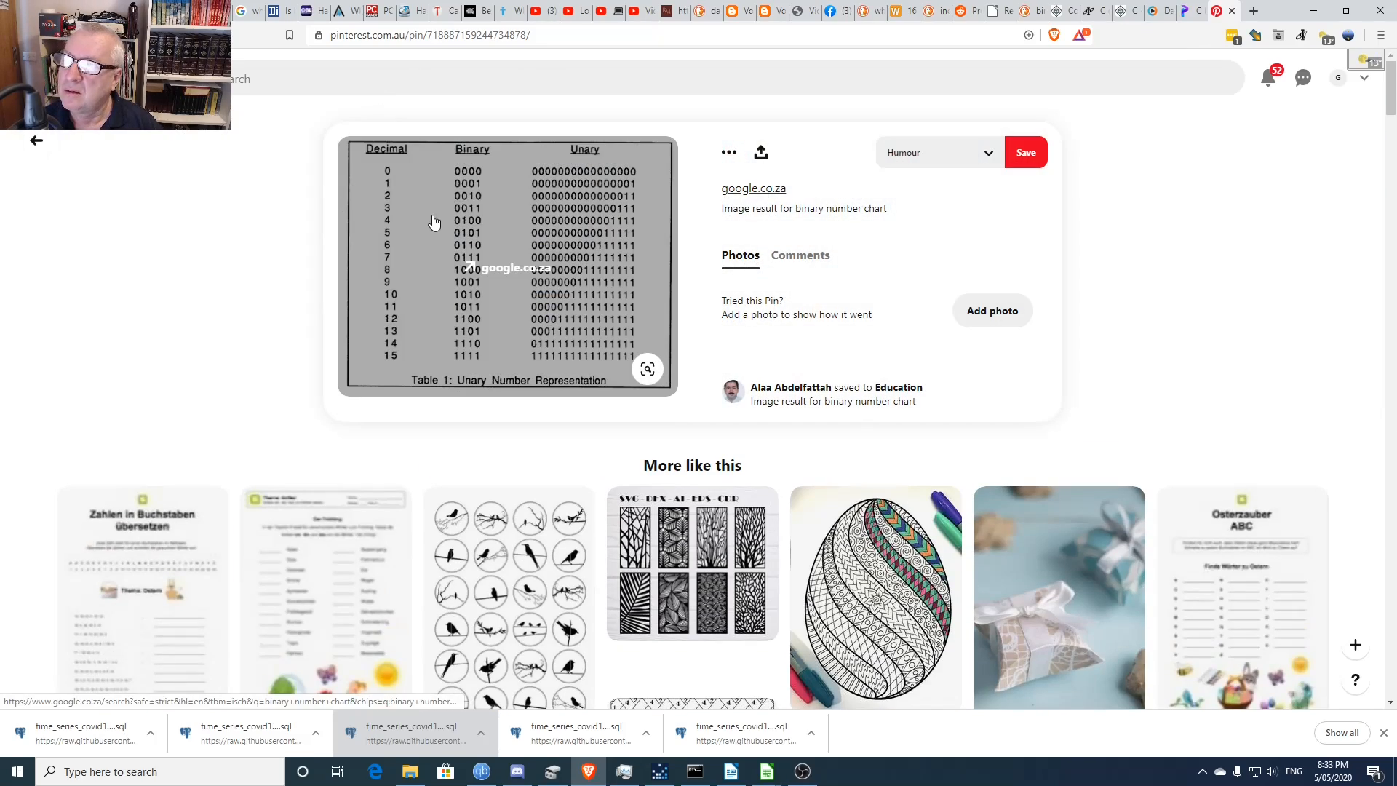
- Open the Google image results behind the binary number chart pin, look through them and preview the Geocaching "Binary Numbers" chart
left_click(459, 244)
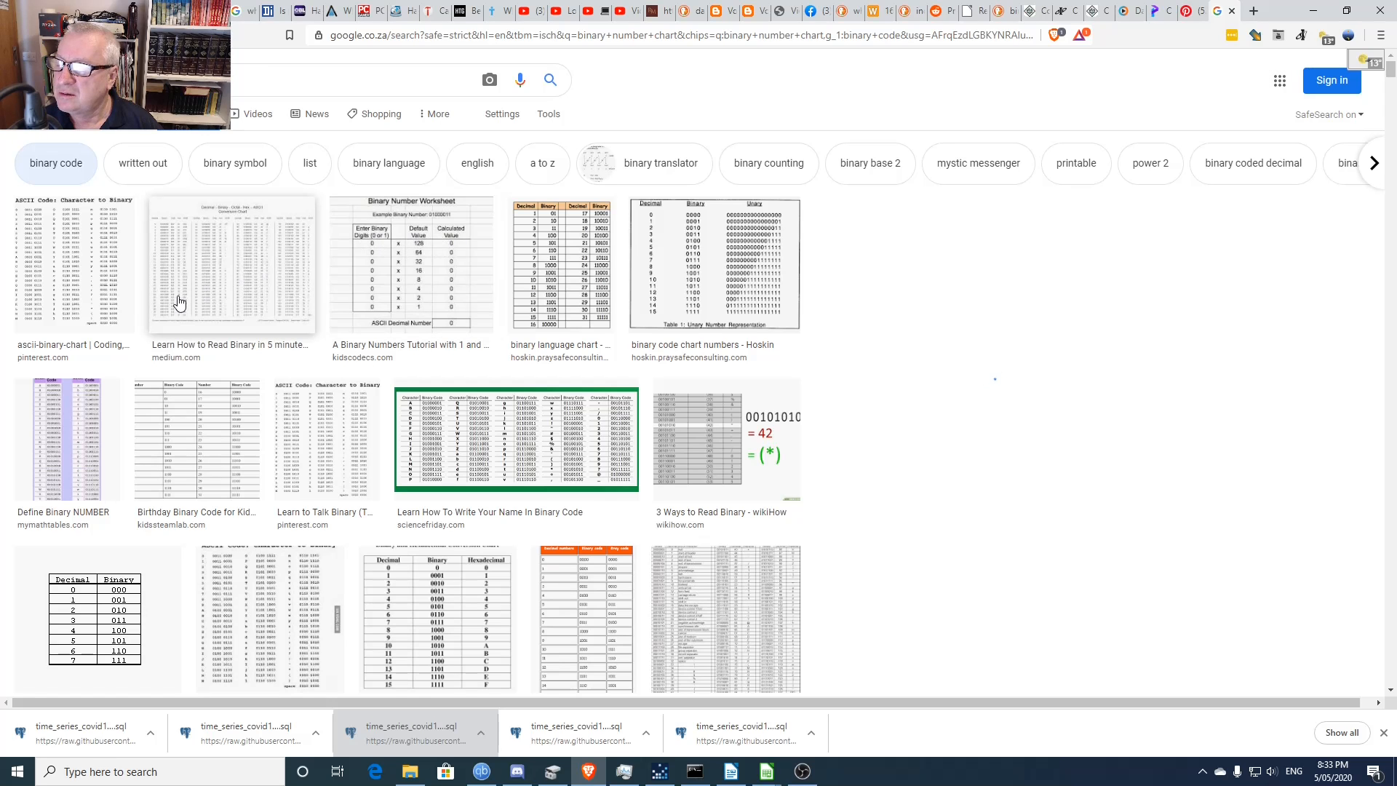
scroll(179, 302, "down", 5)
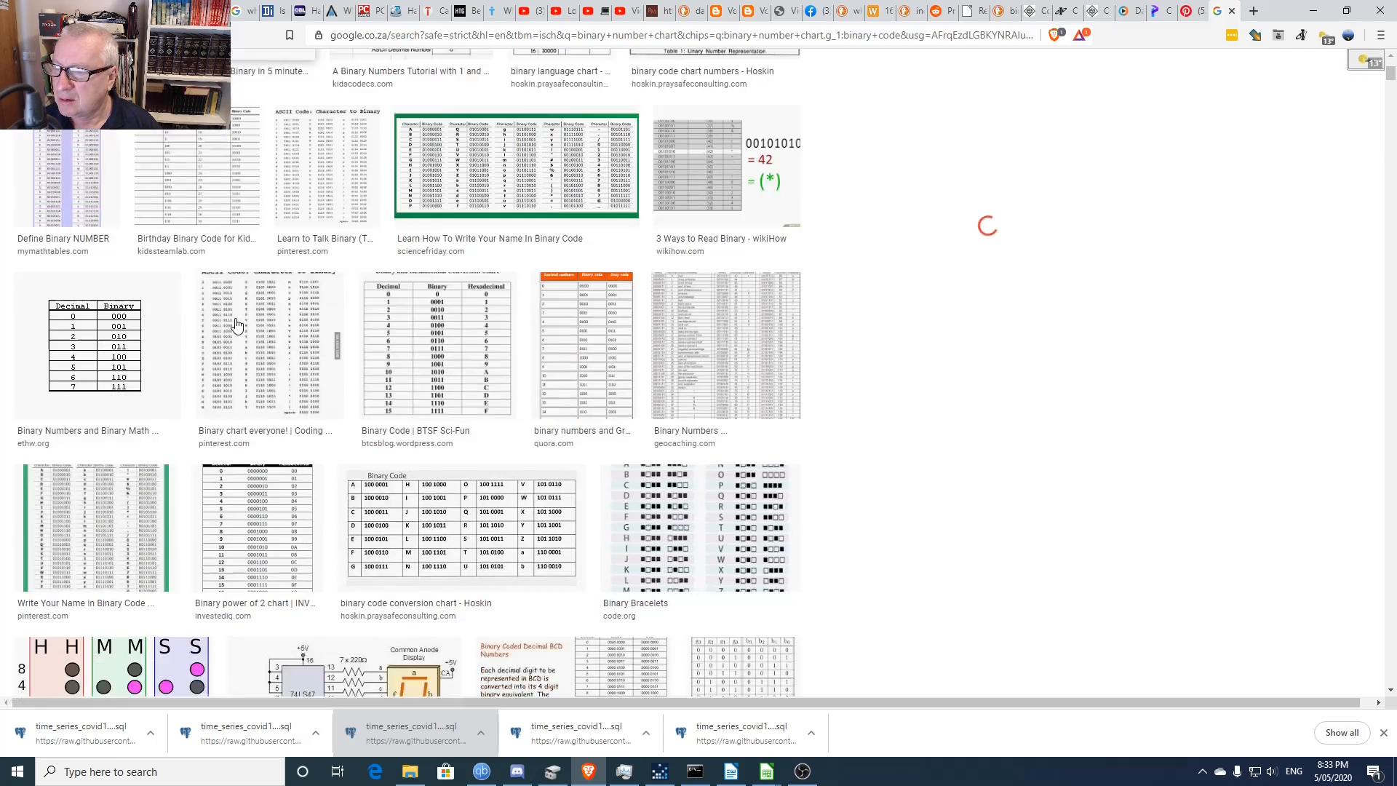
scroll(237, 323, "up", 4)
scroll(236, 322, "up", 2)
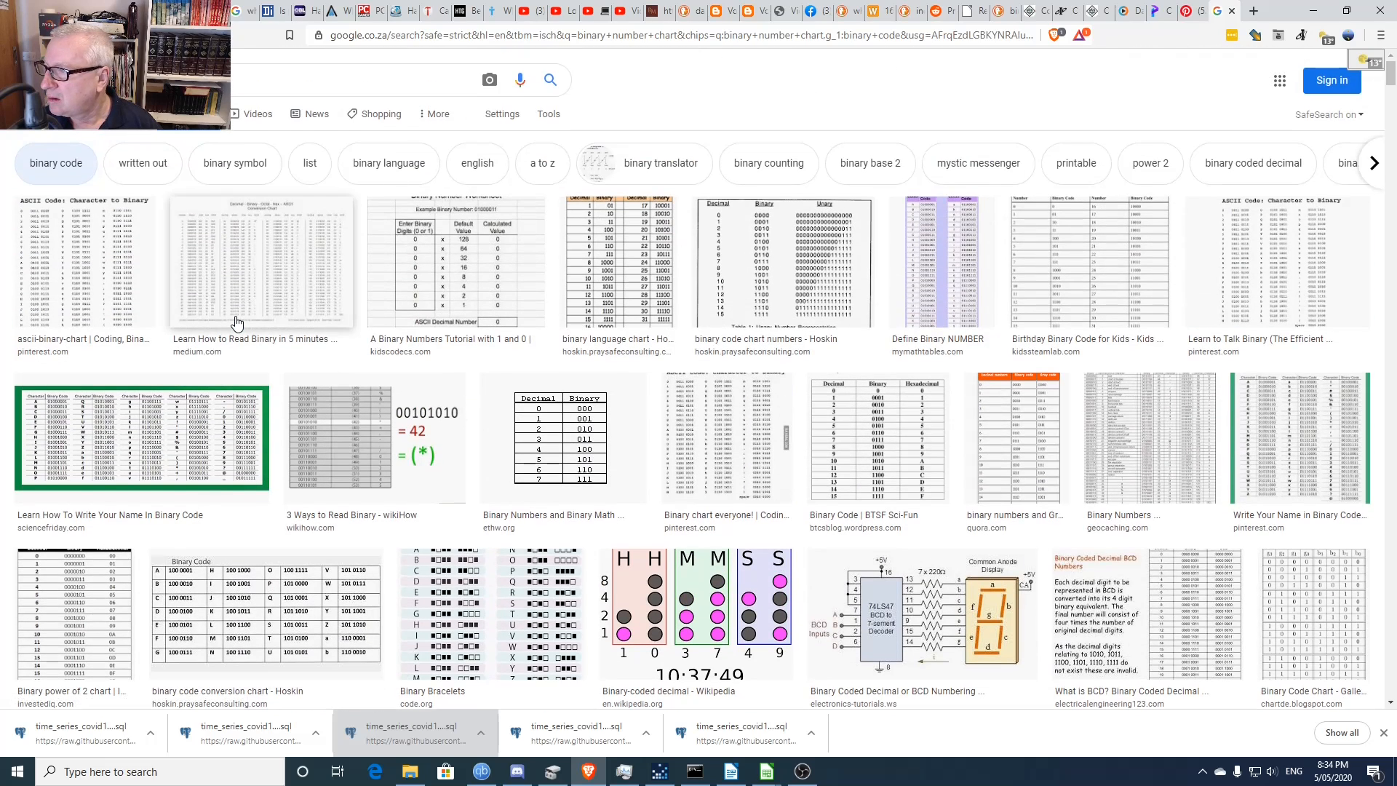
left_click(1120, 452)
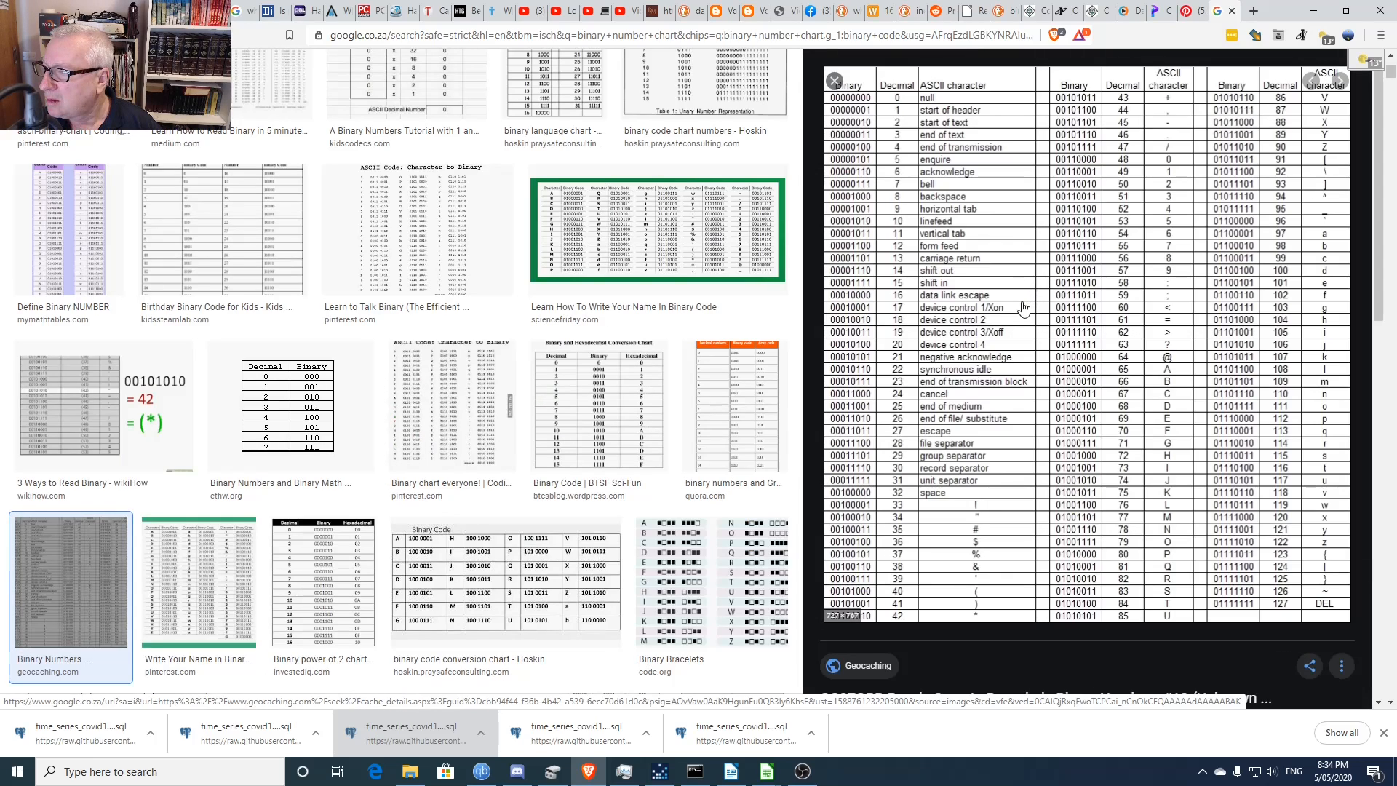
right_click(975, 339)
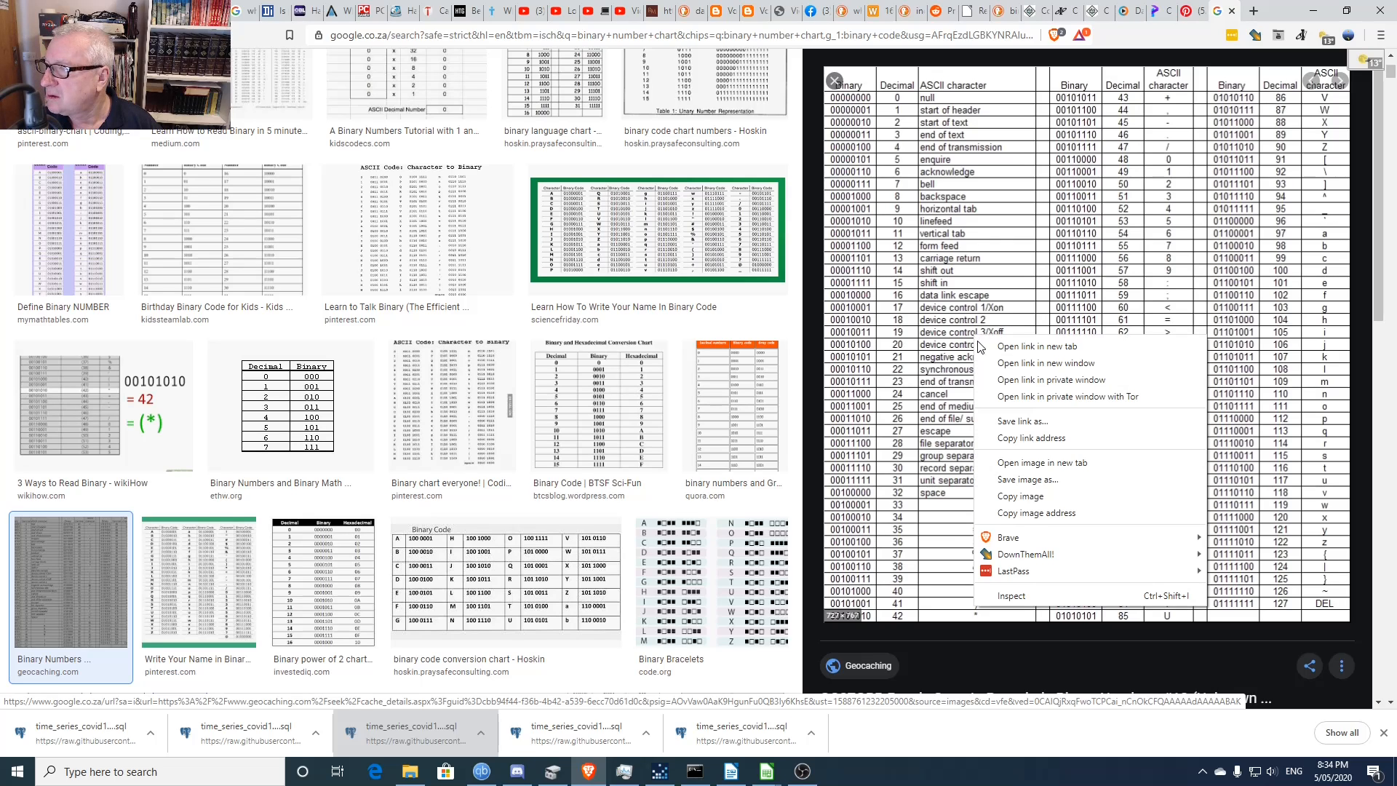
left_click(984, 347)
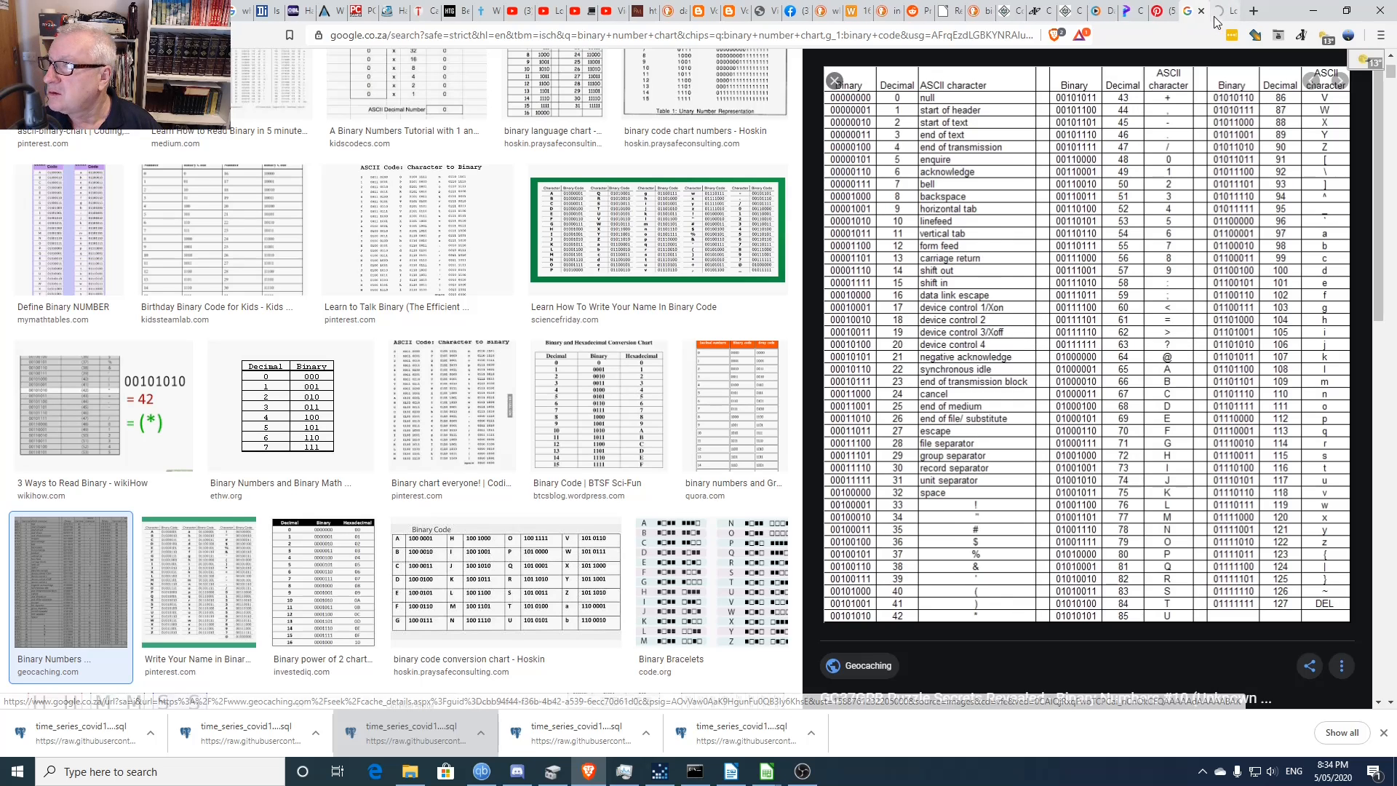
key("ctrl+Tab")
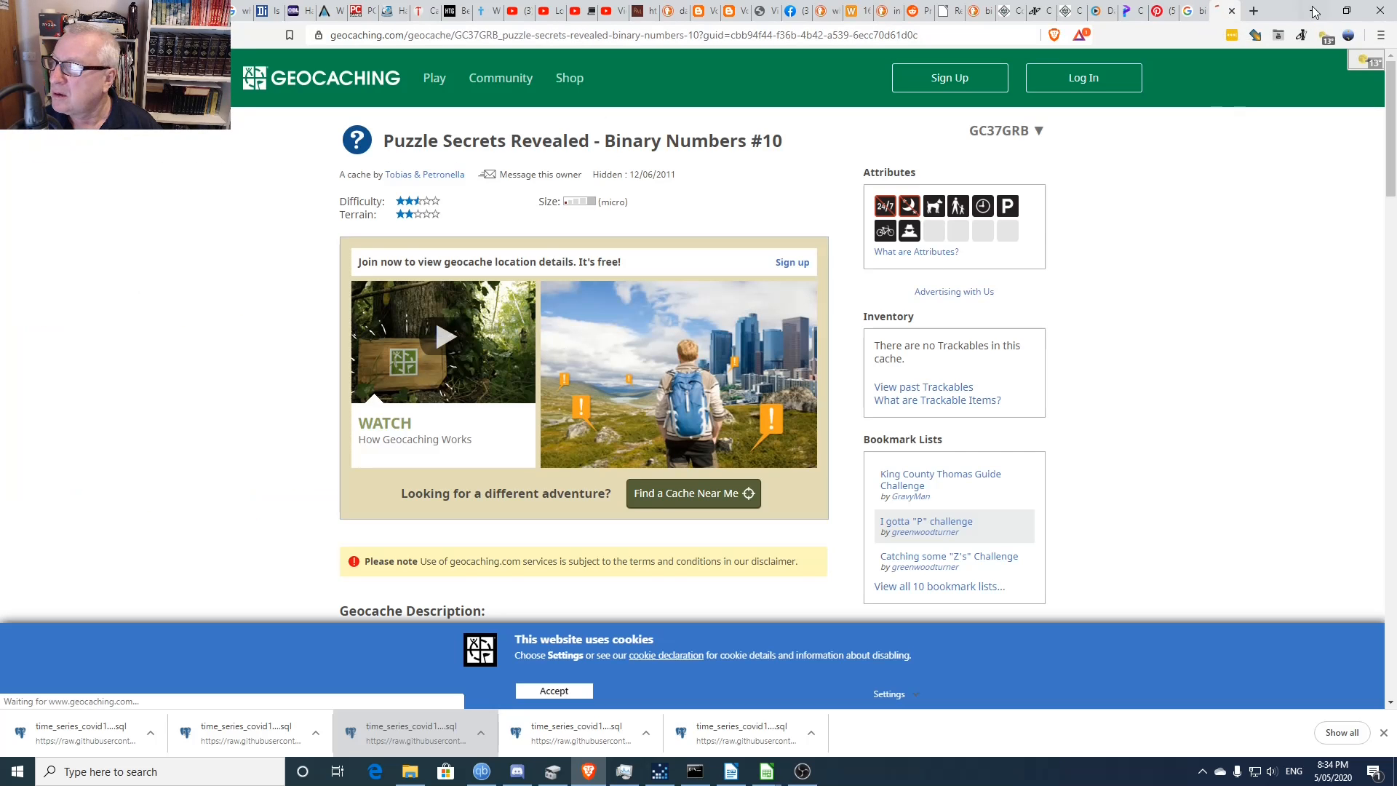
left_click(1232, 11)
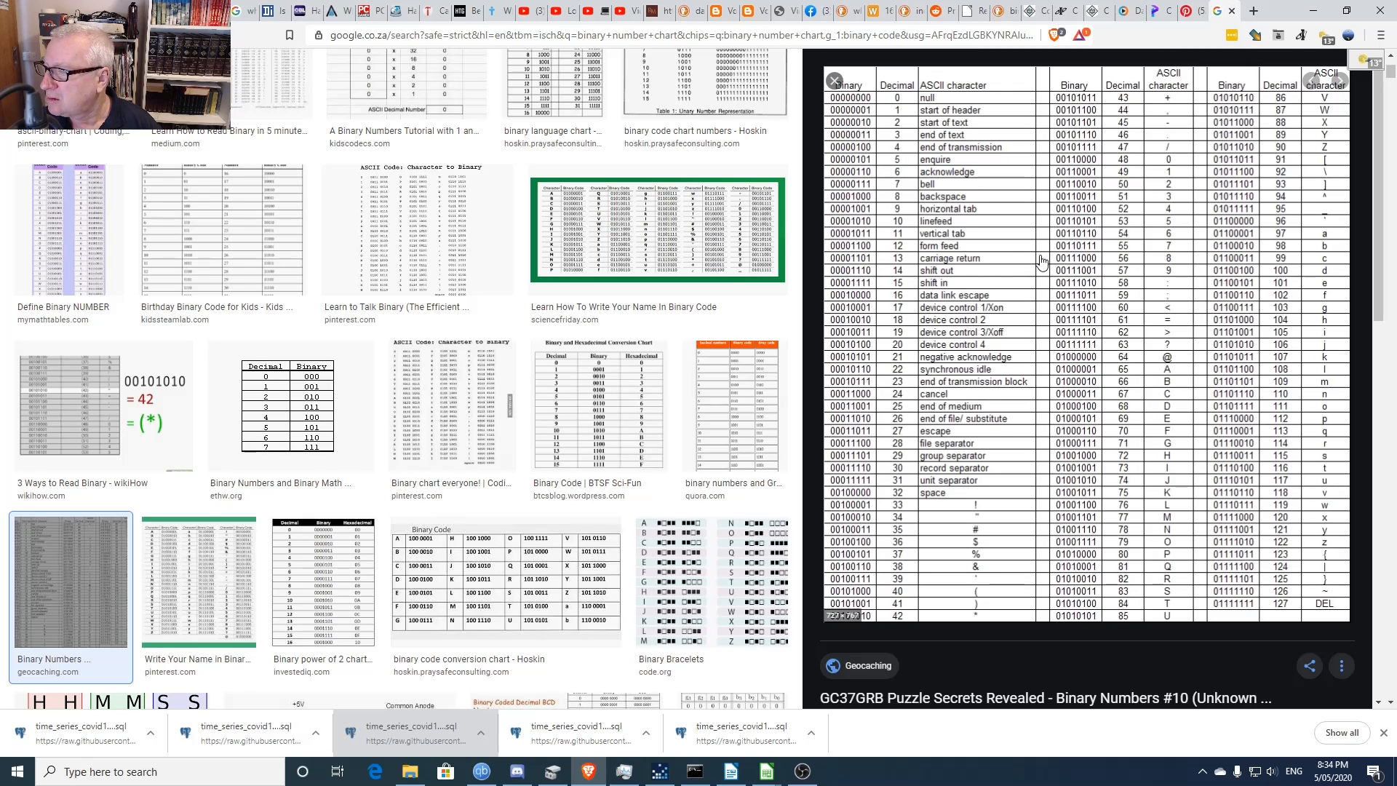
- Open the previewed binary, decimal and ASCII character chart image in its own tab and view it
right_click(969, 263)
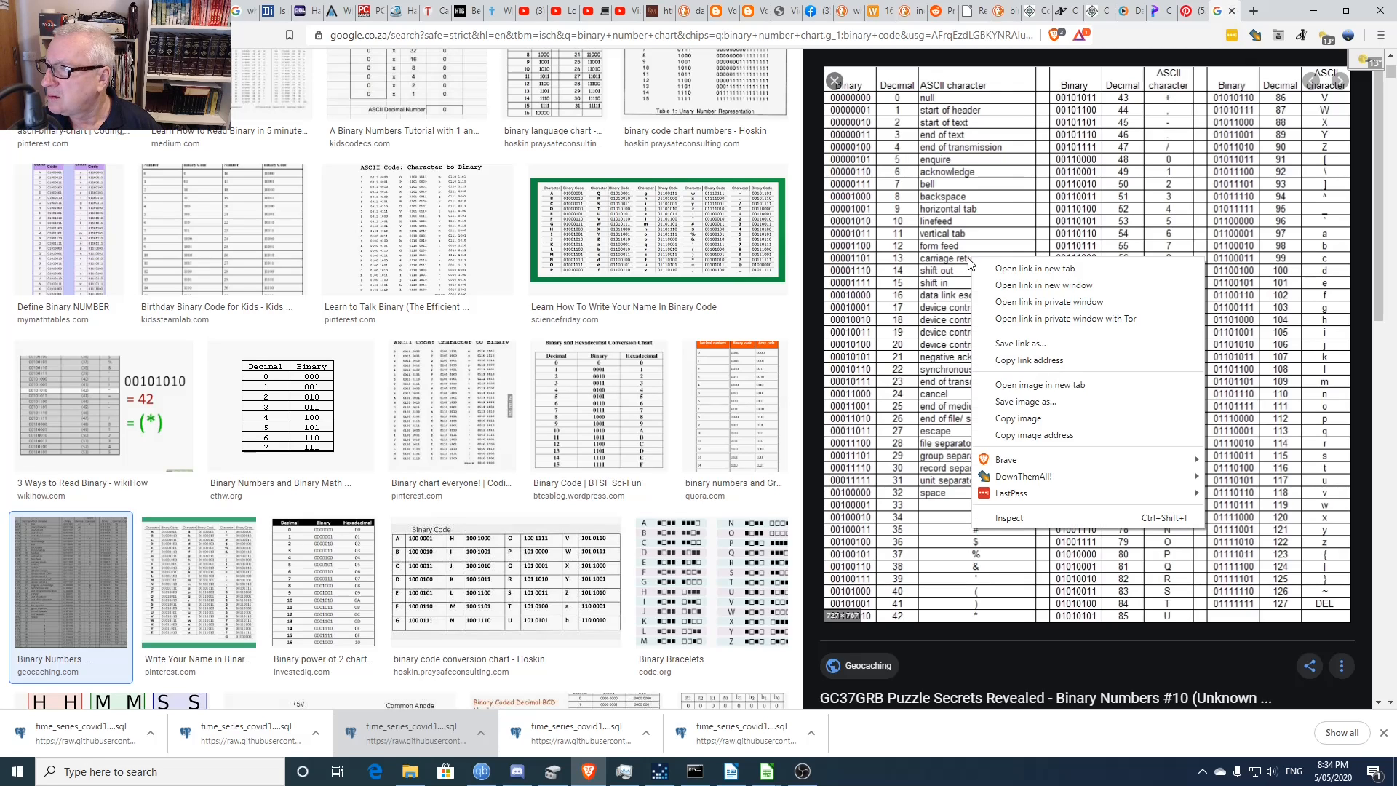
left_click(998, 385)
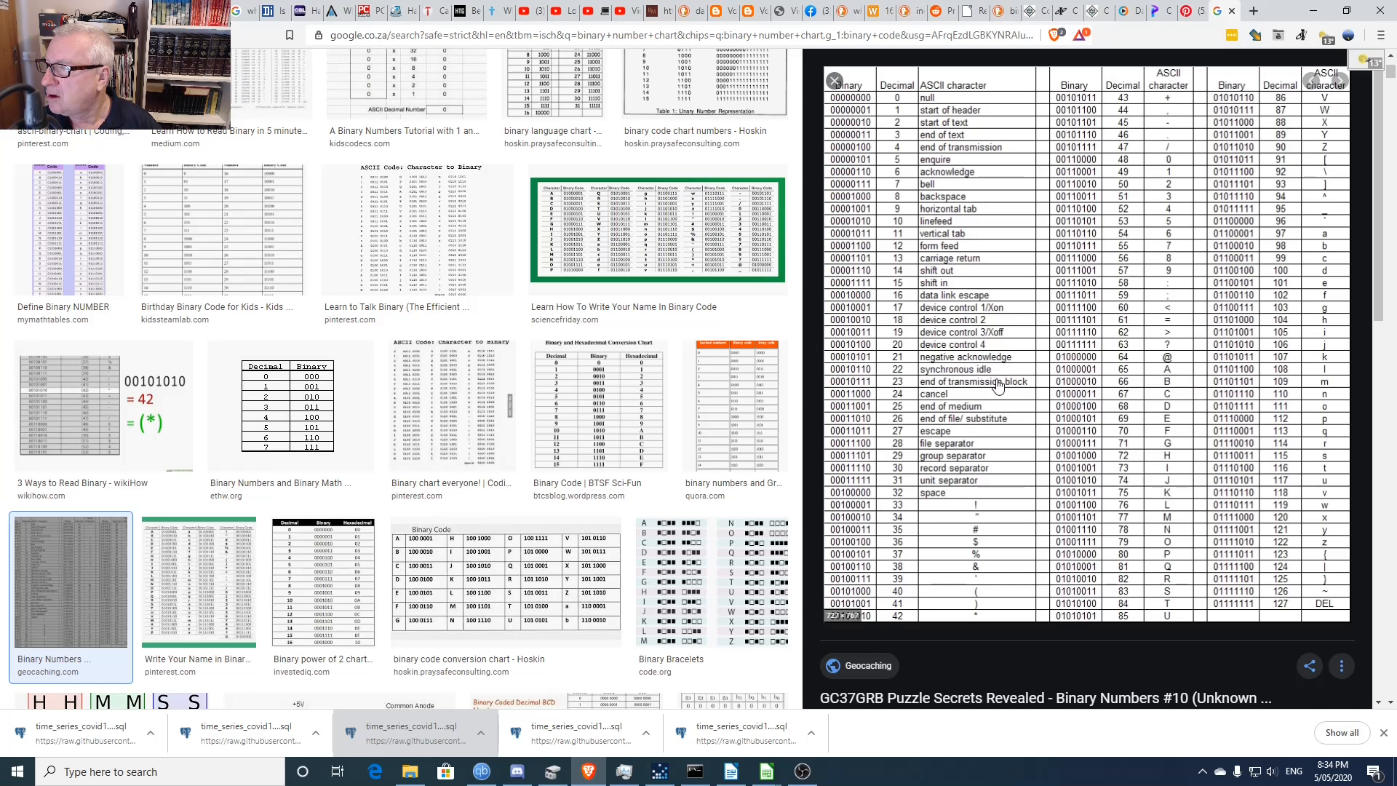
left_click(1222, 10)
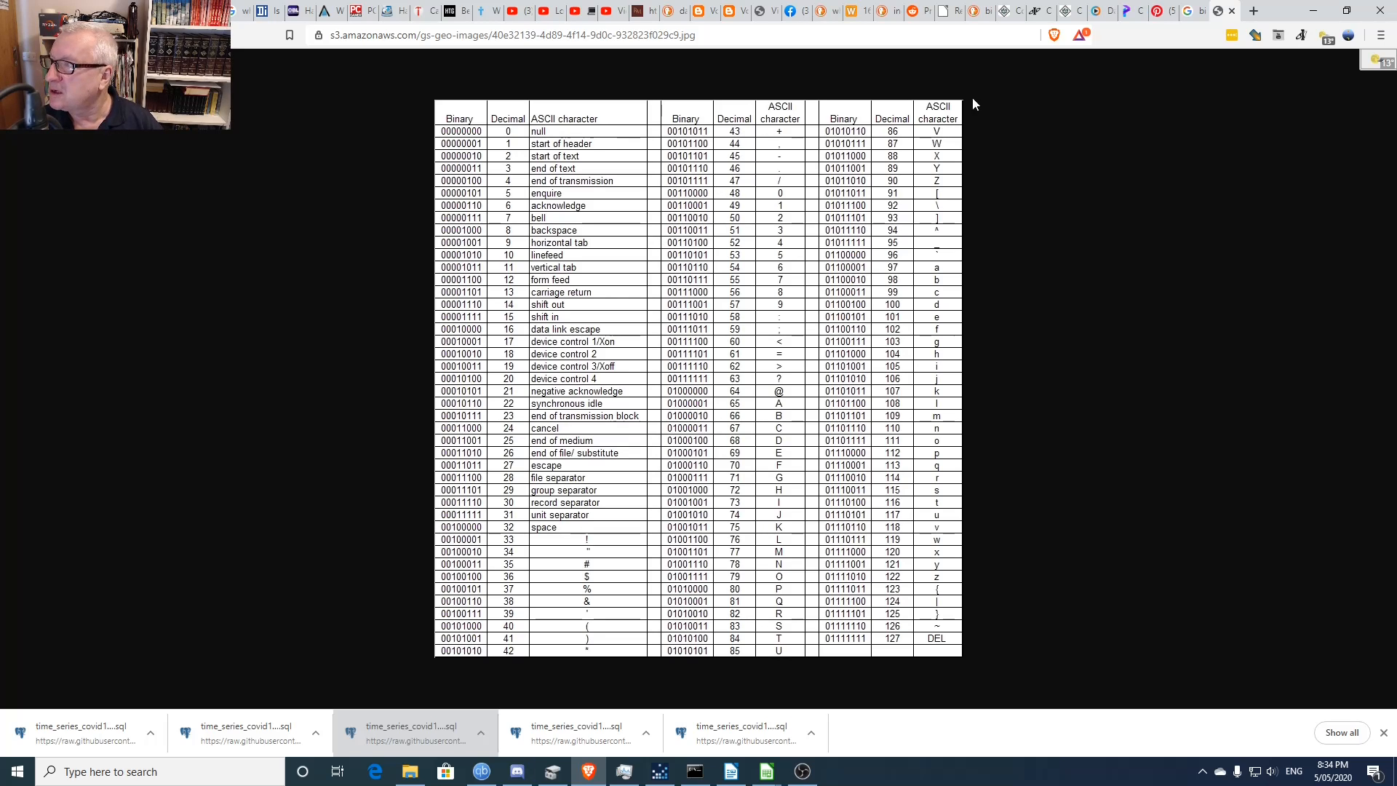
- Open the Pinterest decimal, binary and unary chart image in its own tab, examine it and return to the ASCII chart
left_click(1158, 13)
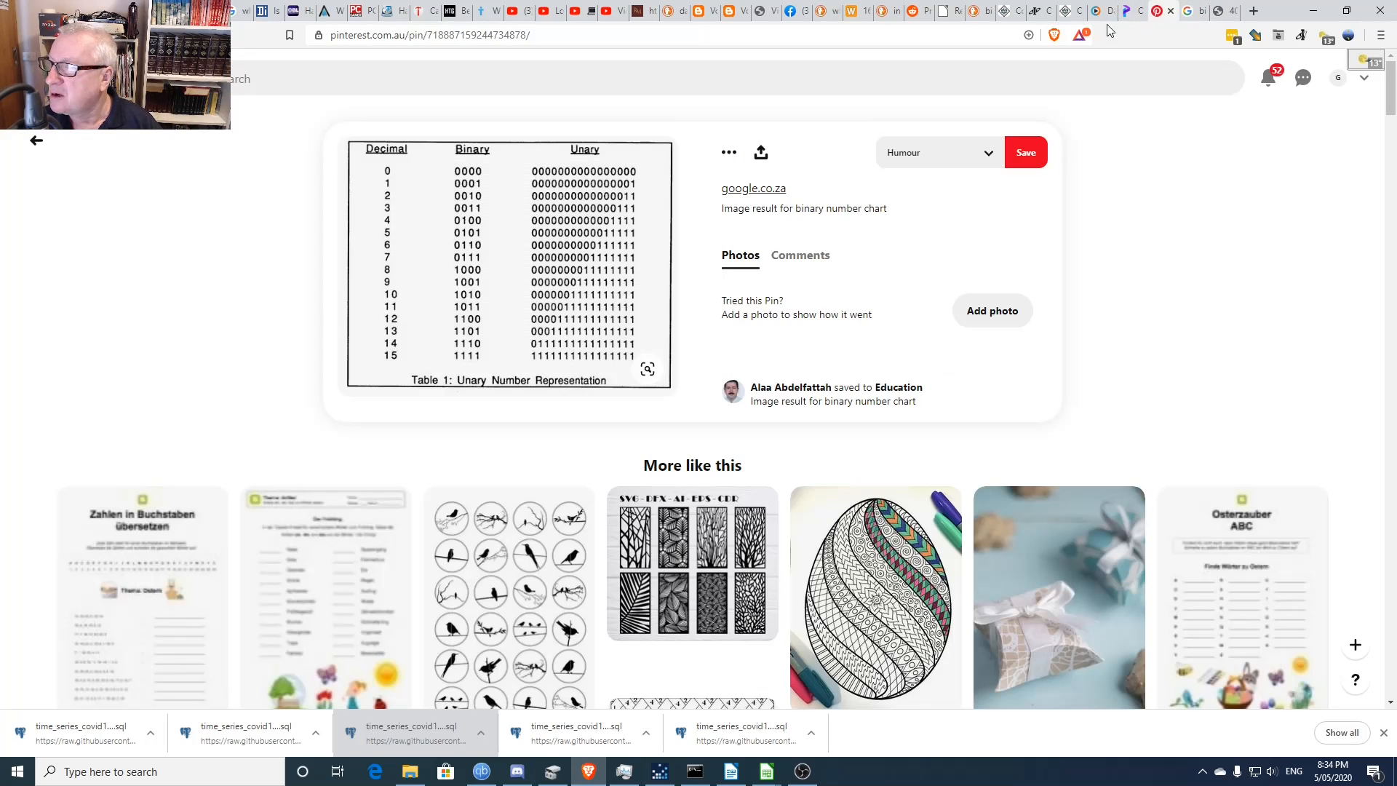
right_click(409, 245)
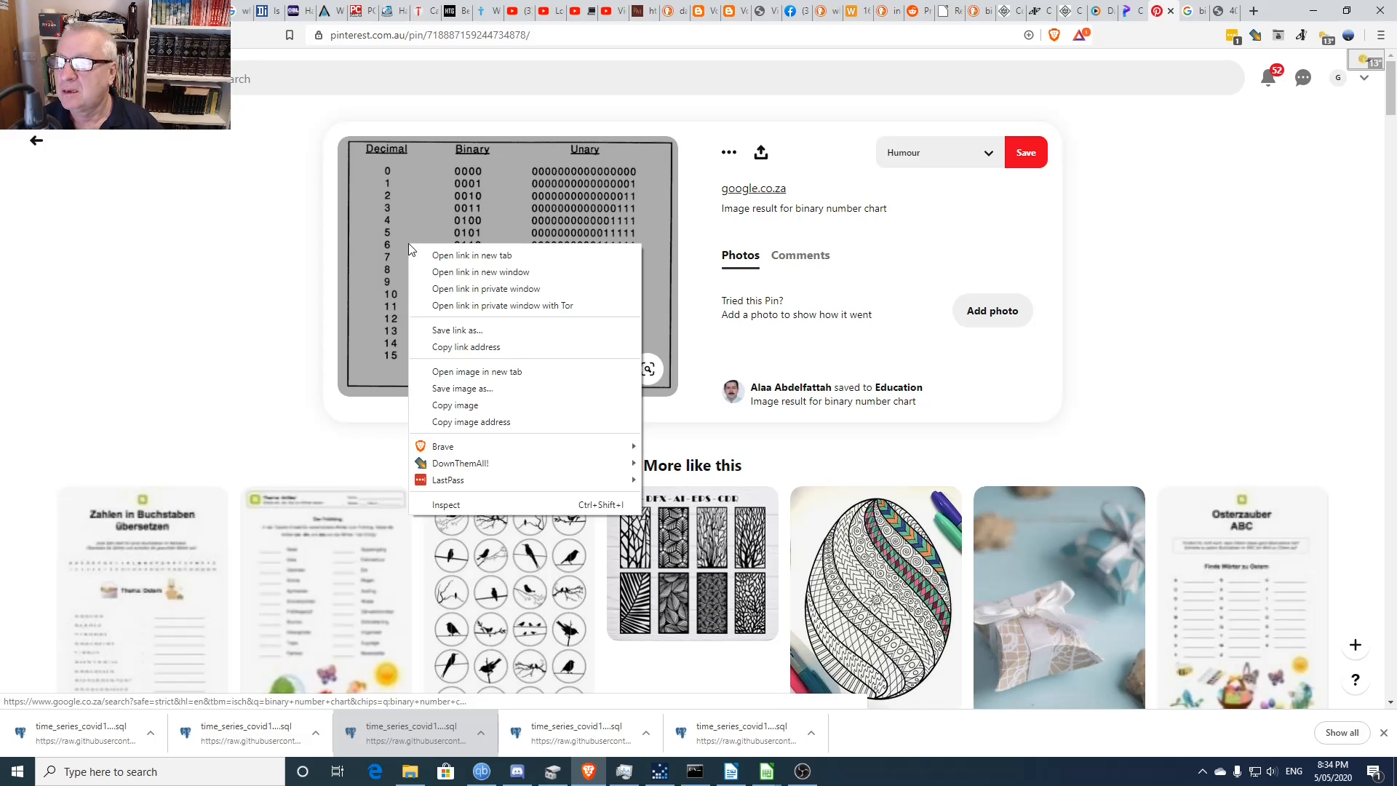
left_click(444, 370)
left_click(1170, 13)
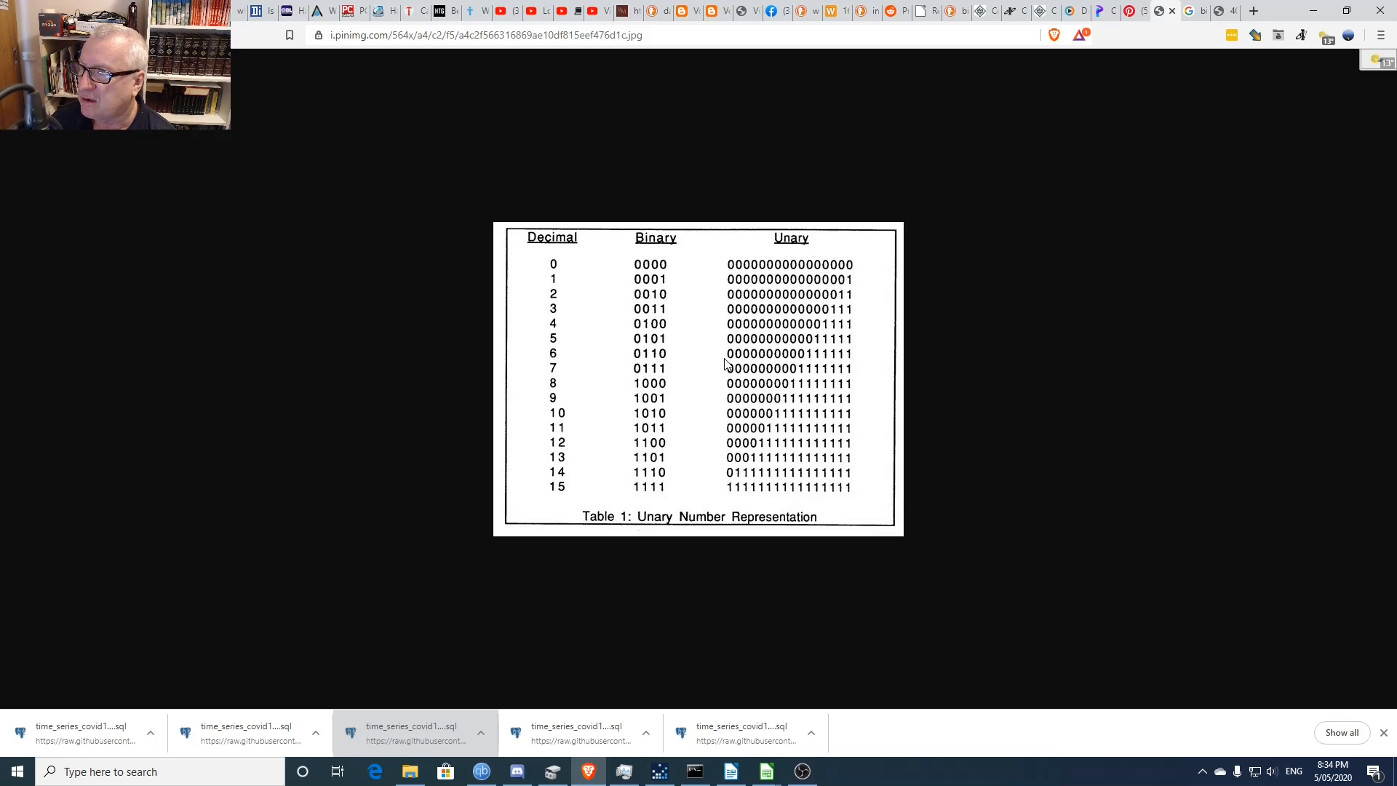
left_click_drag(778, 238, 835, 266)
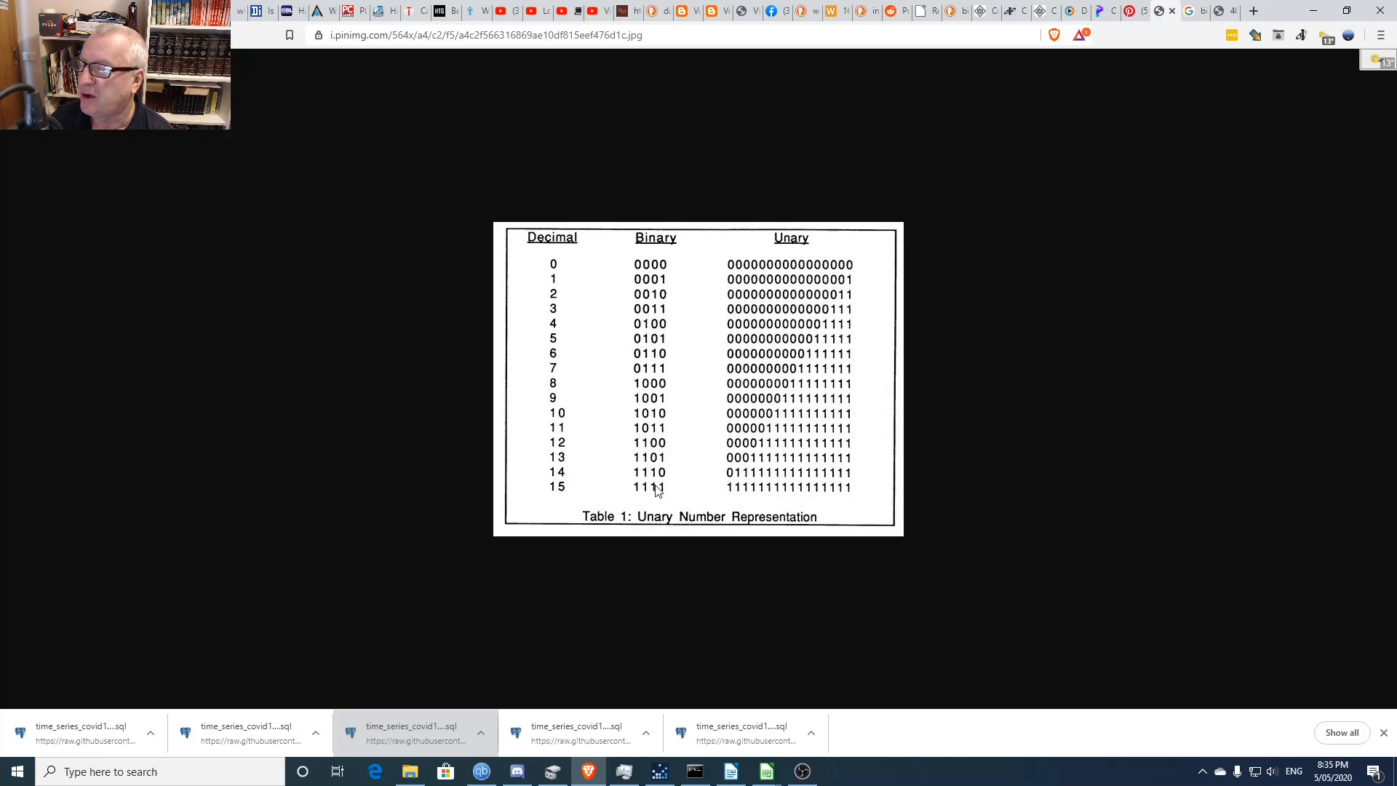
left_click(1220, 14)
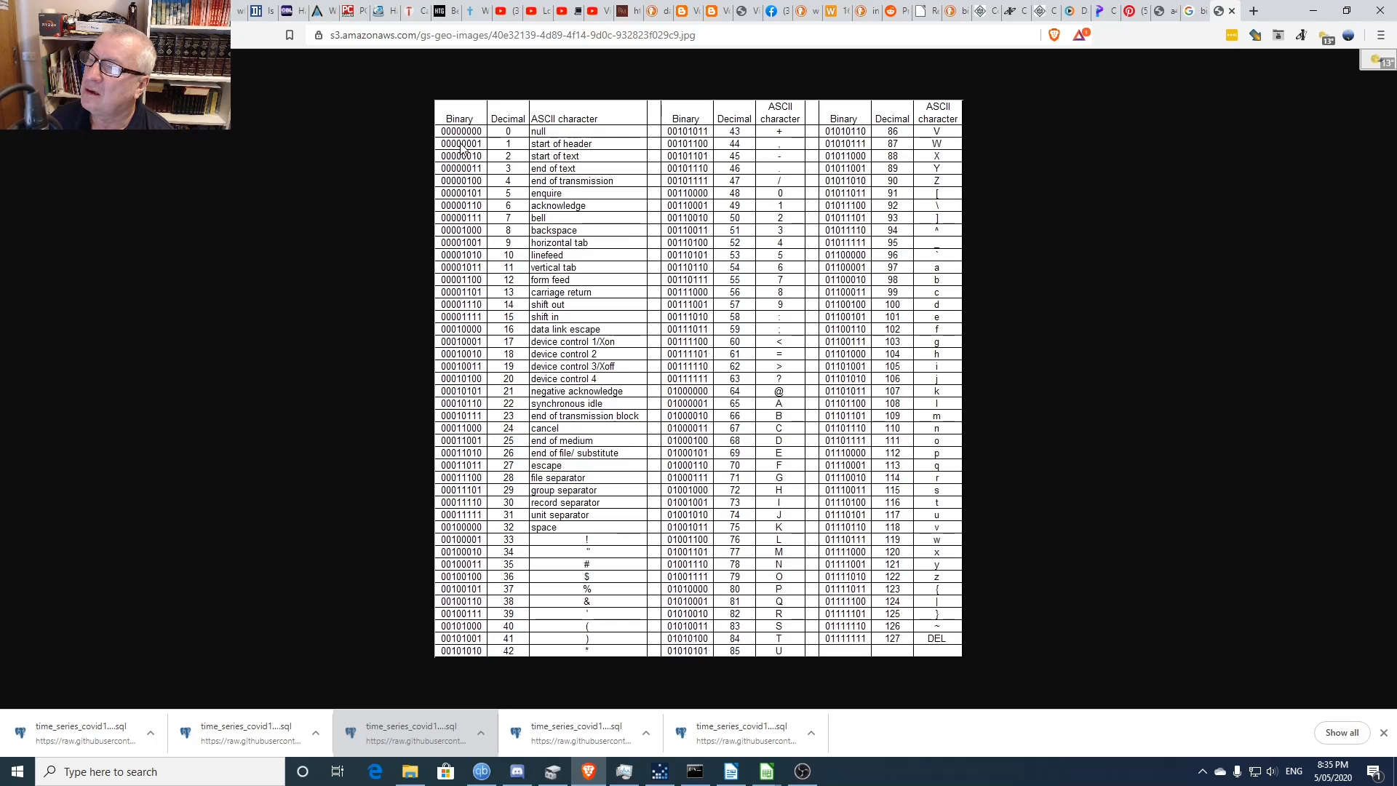
- Search Google's web results for "ASCII abbreviation", read the definition and return to the ASCII character chart
left_click(1193, 11)
scroll(835, 176, "up", 3)
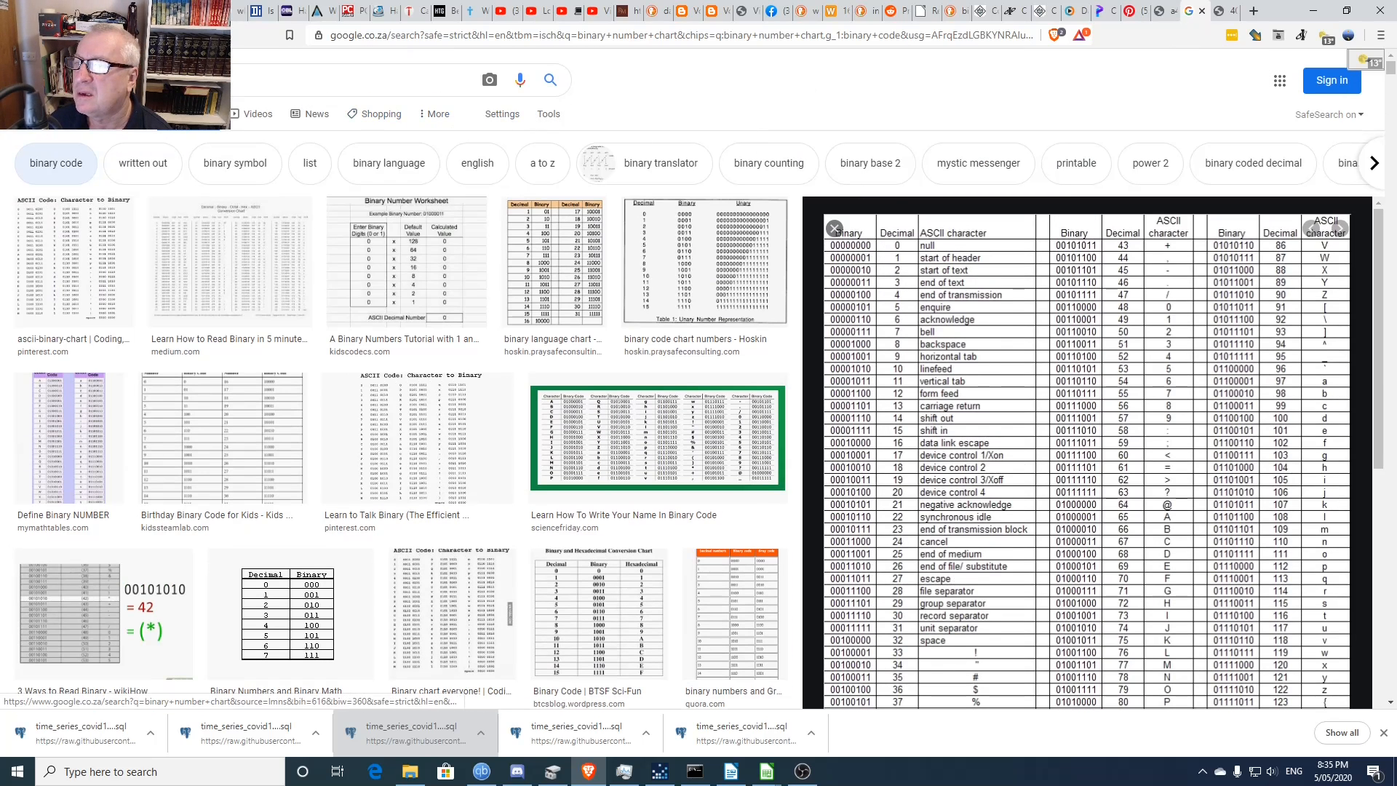
left_click(175, 114)
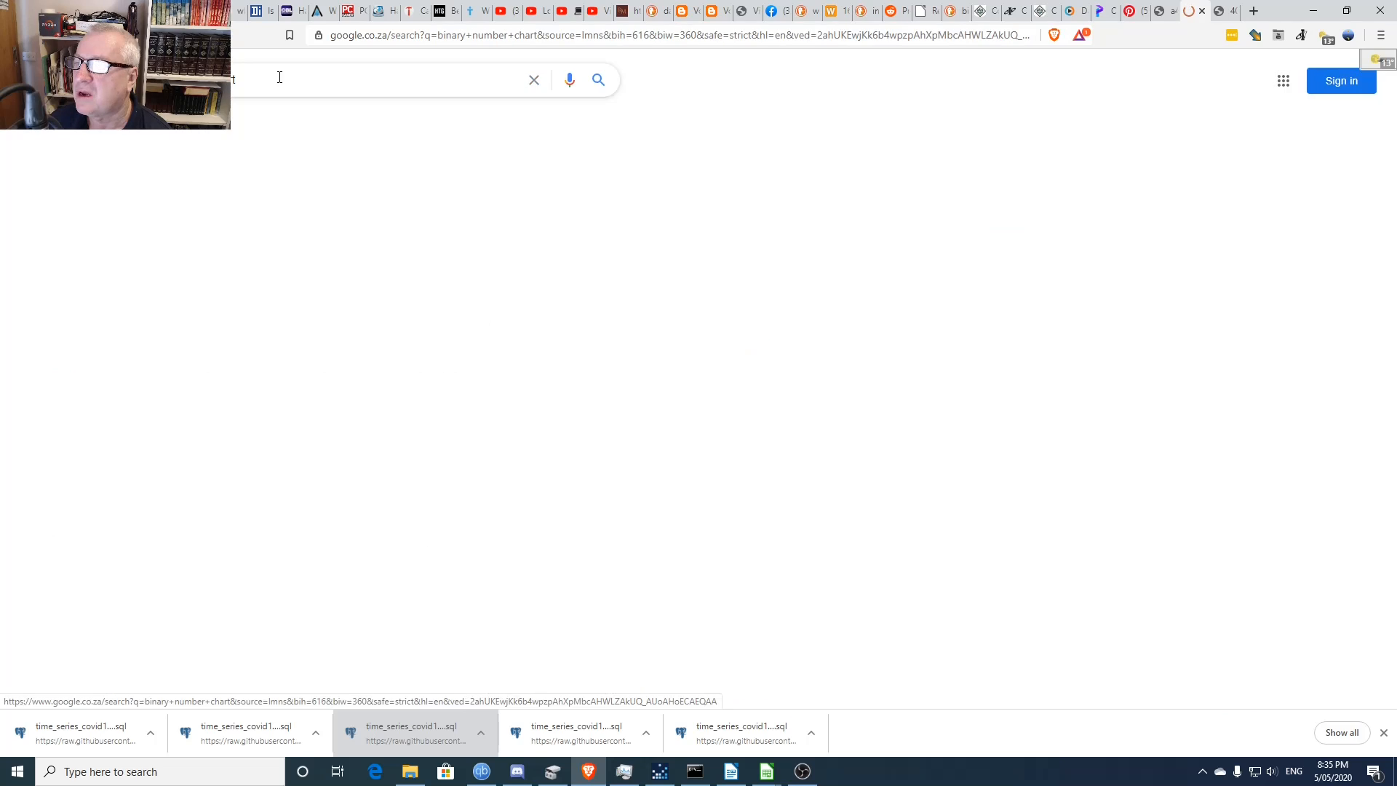
left_click(333, 78)
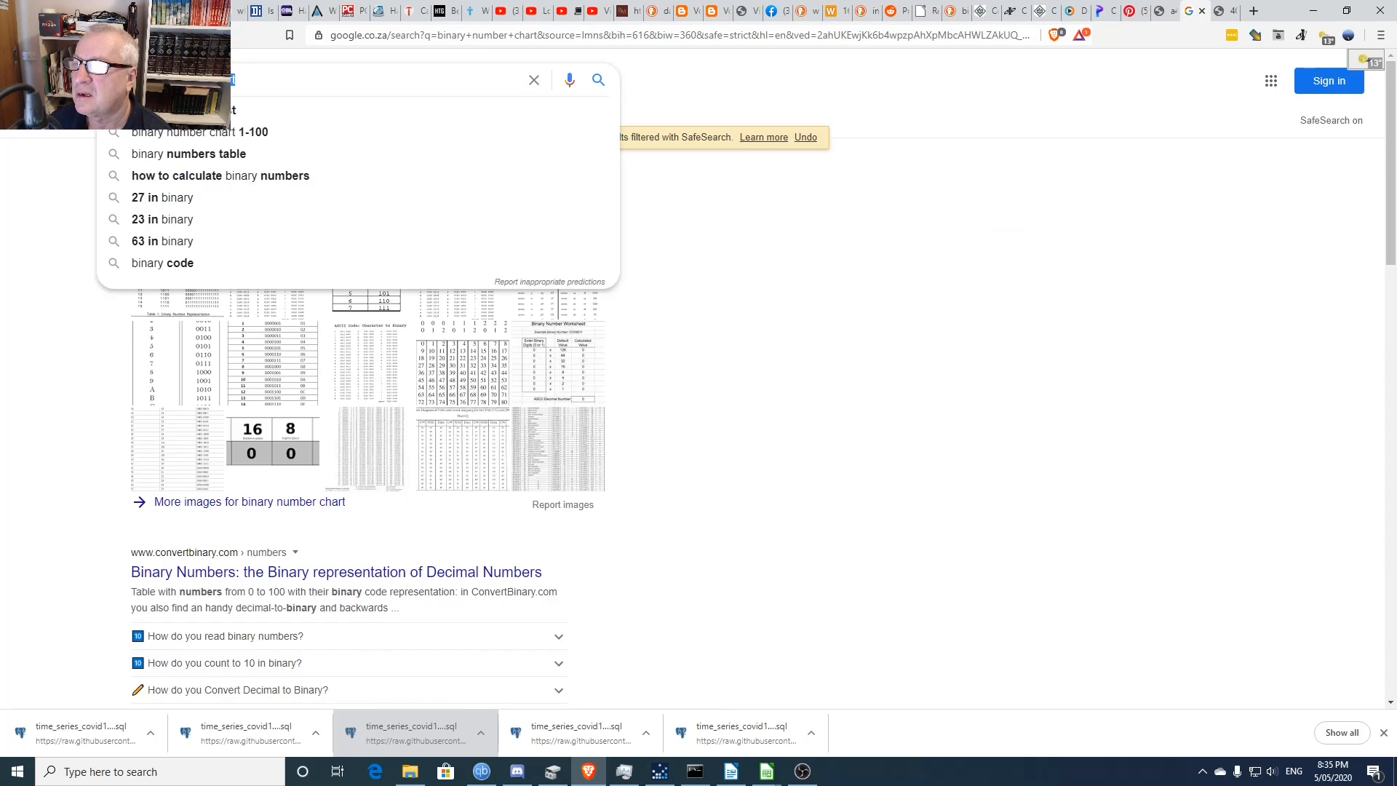
type("asi")
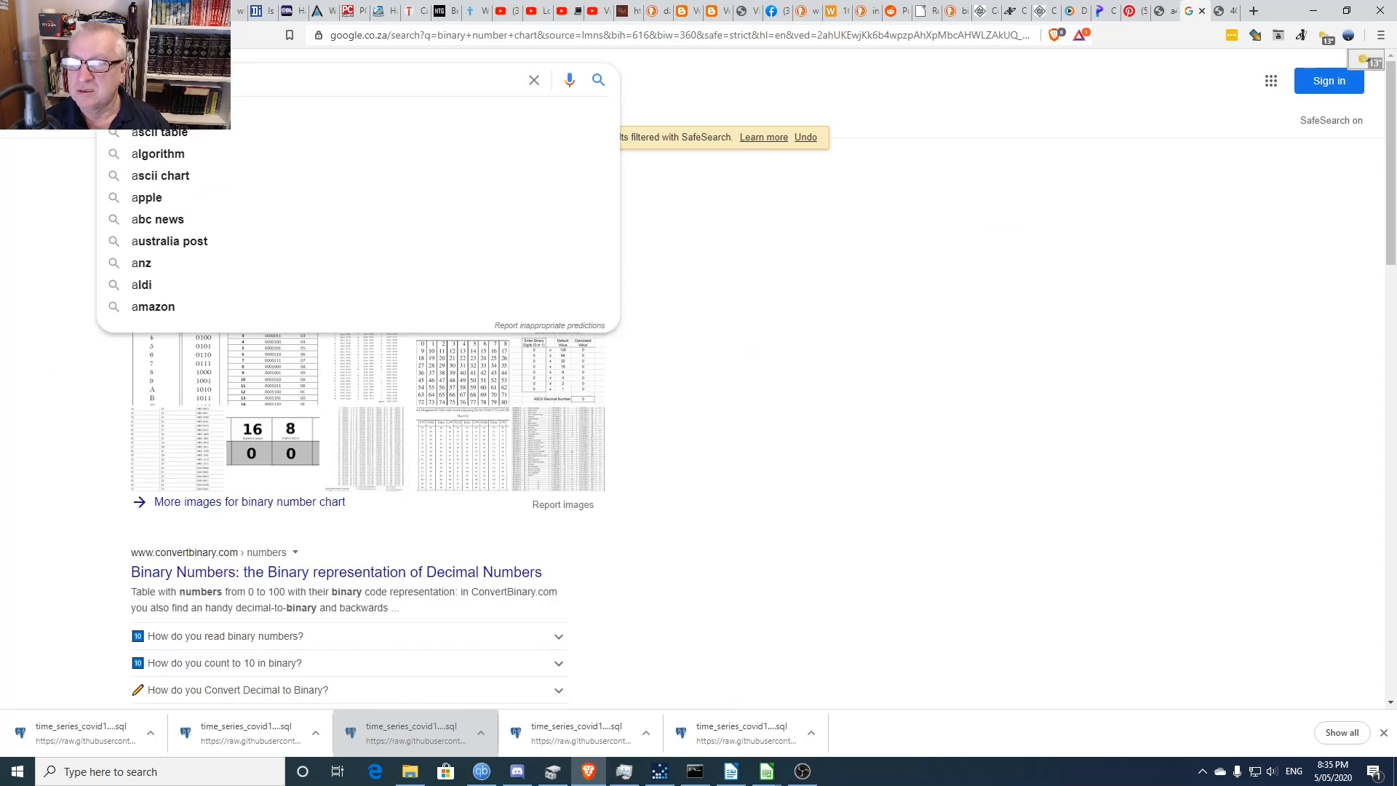
key("BackSpace")
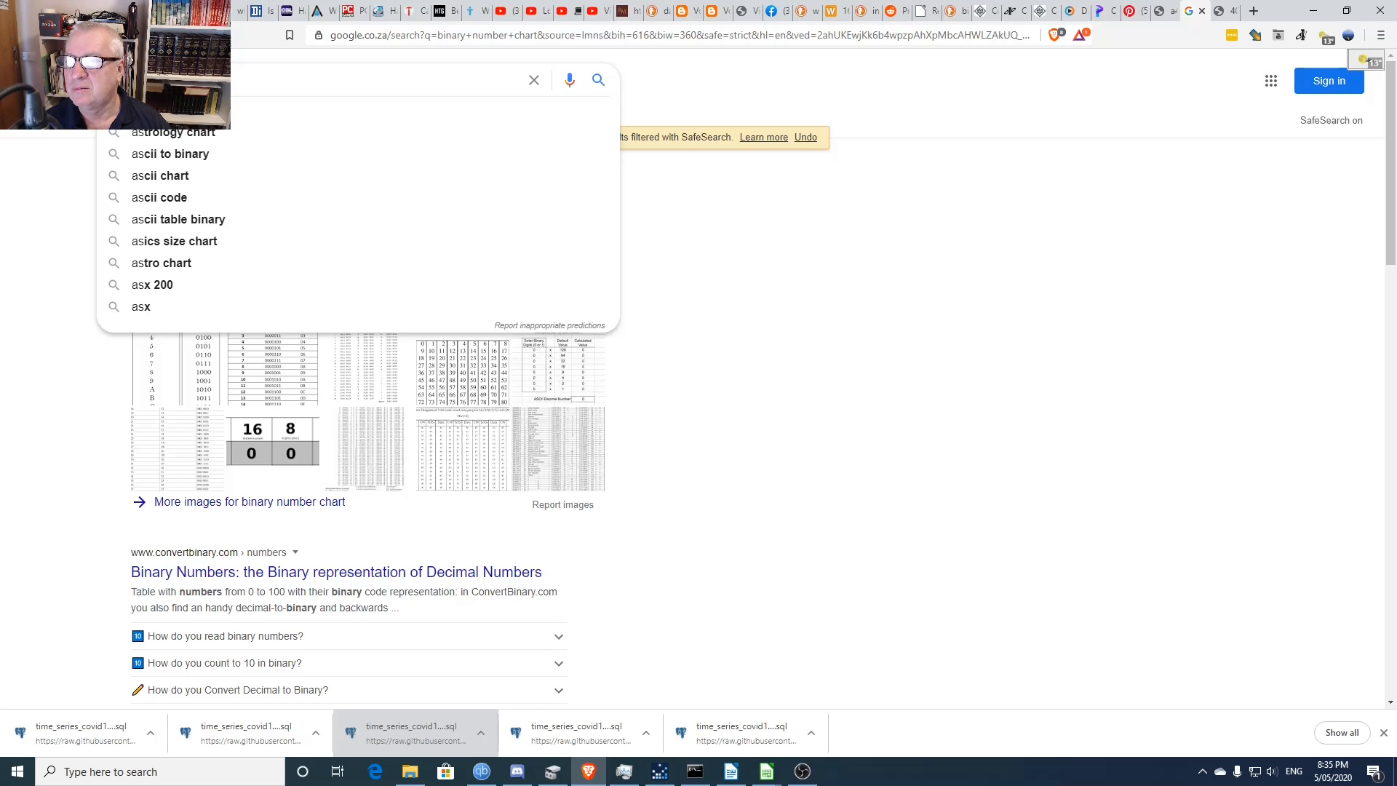
type("cii")
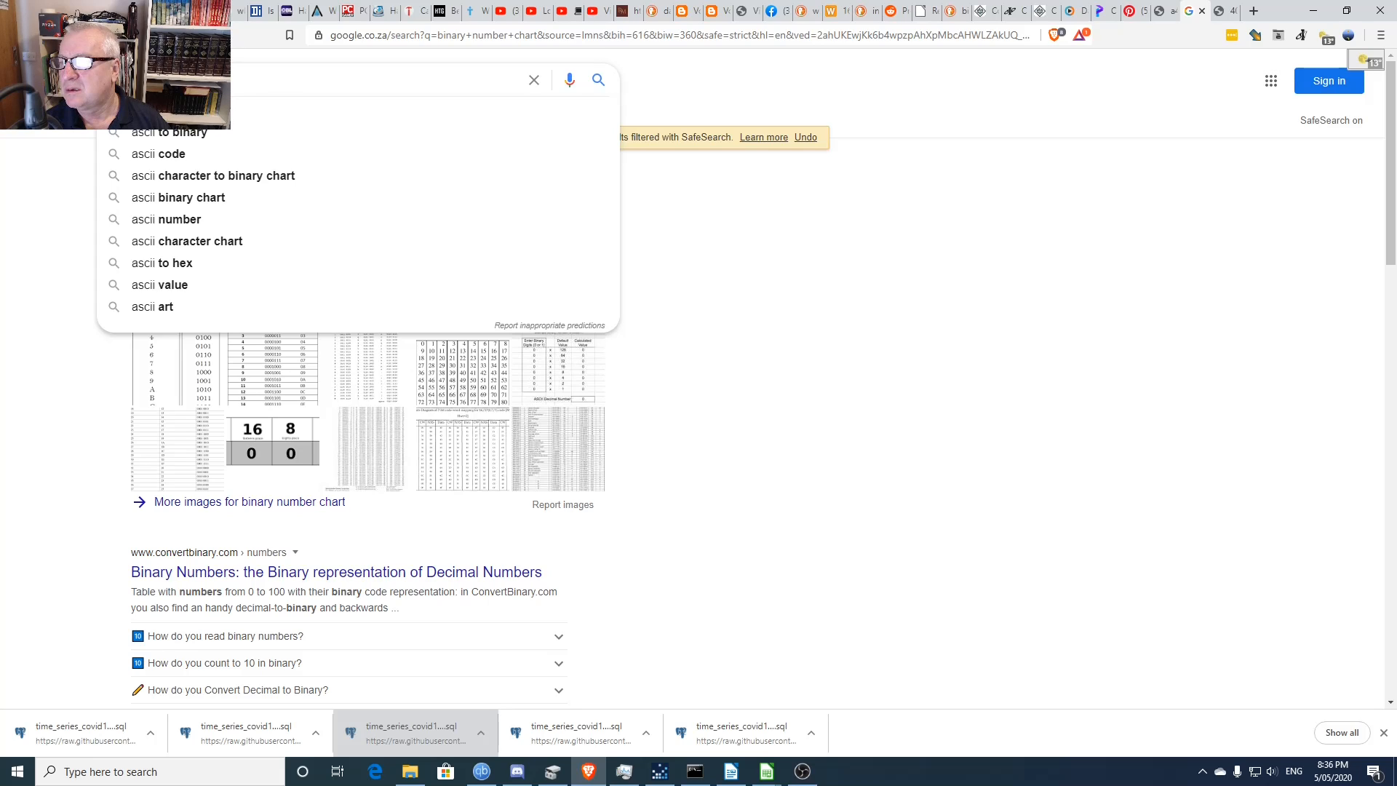
type("abbre")
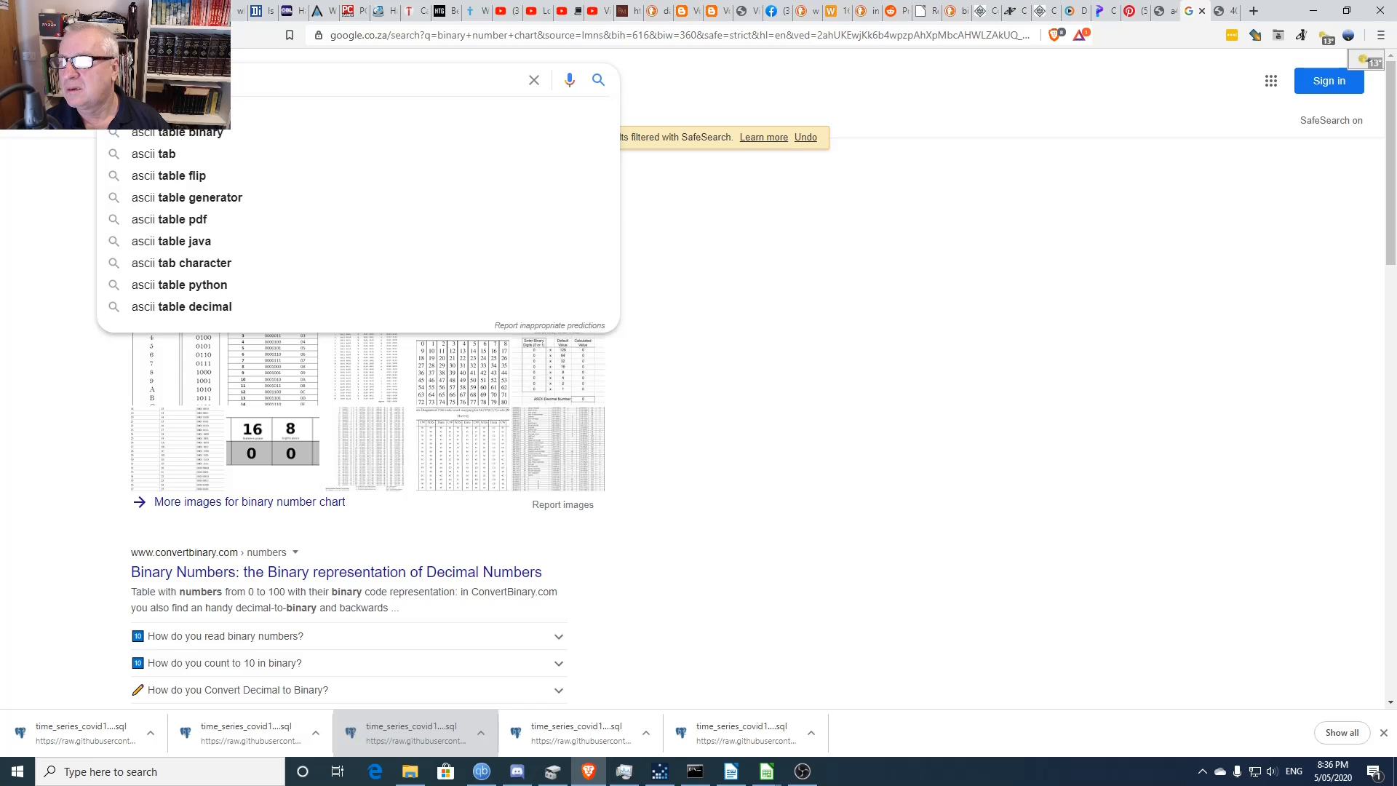
type("iation")
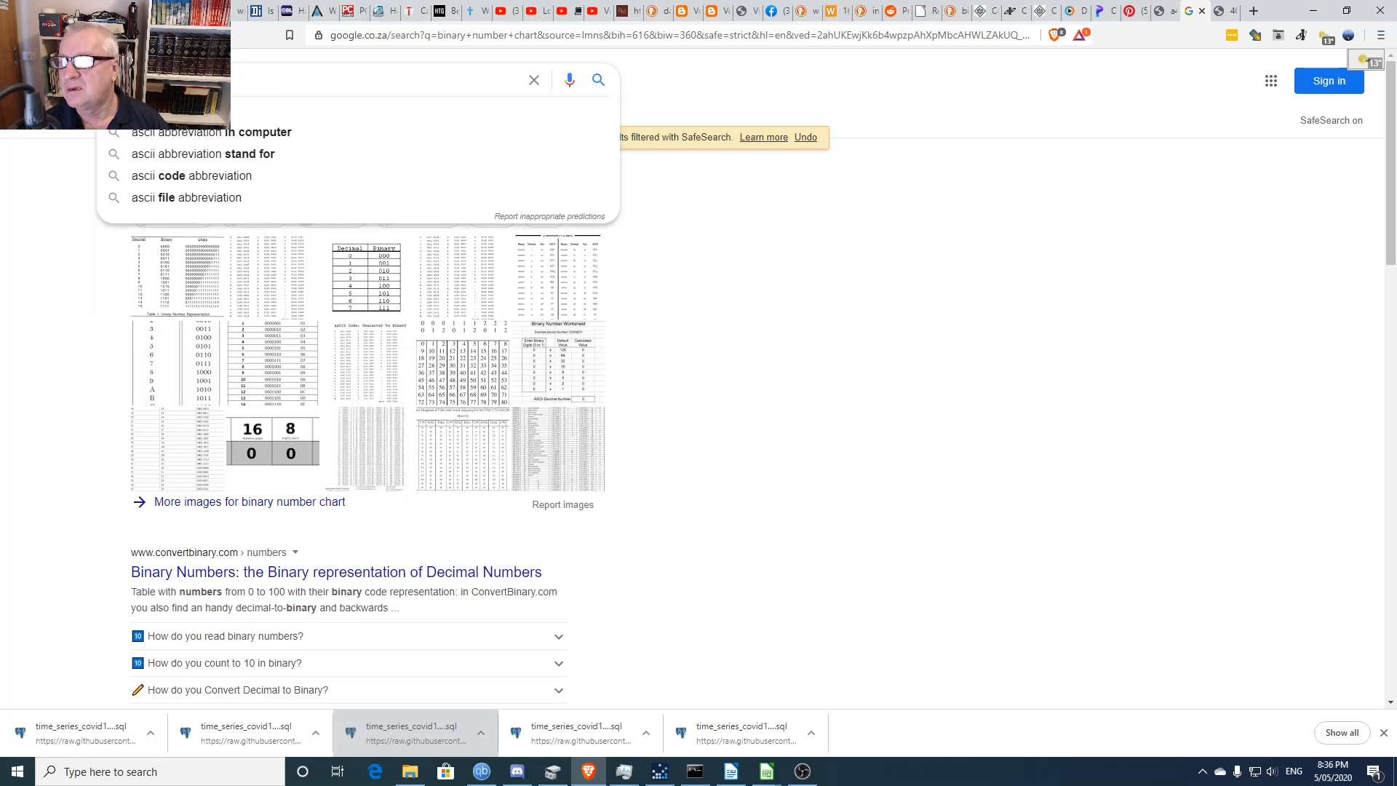
key("Return")
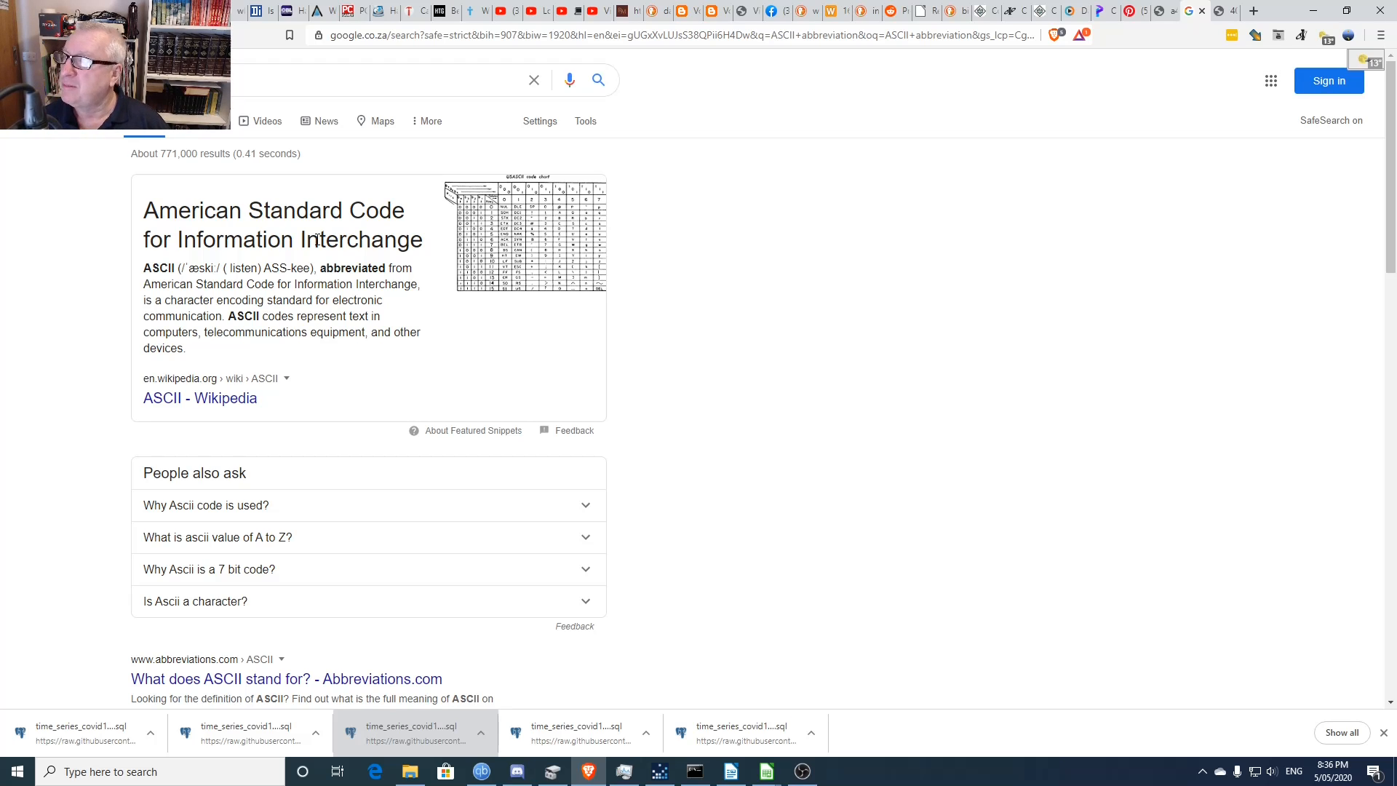
left_click(1227, 16)
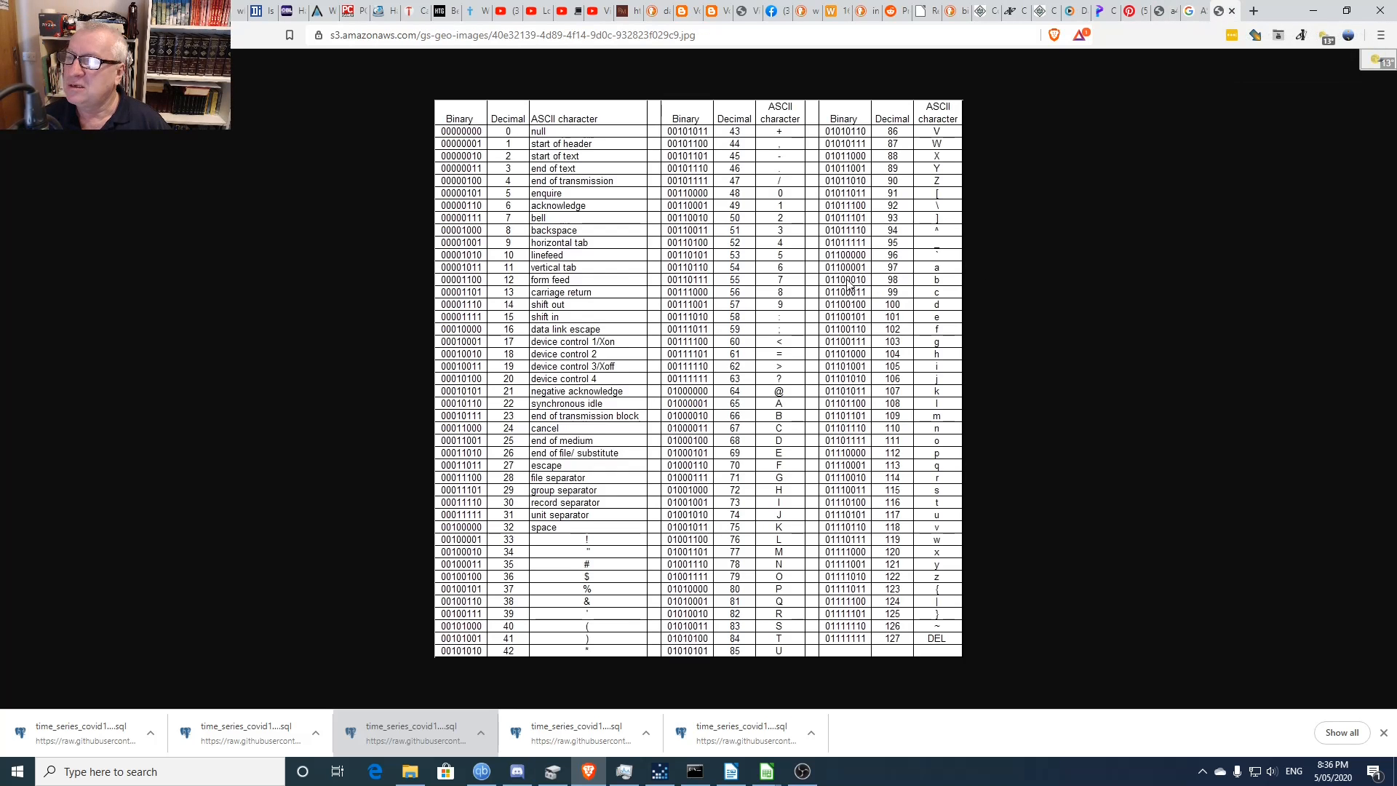
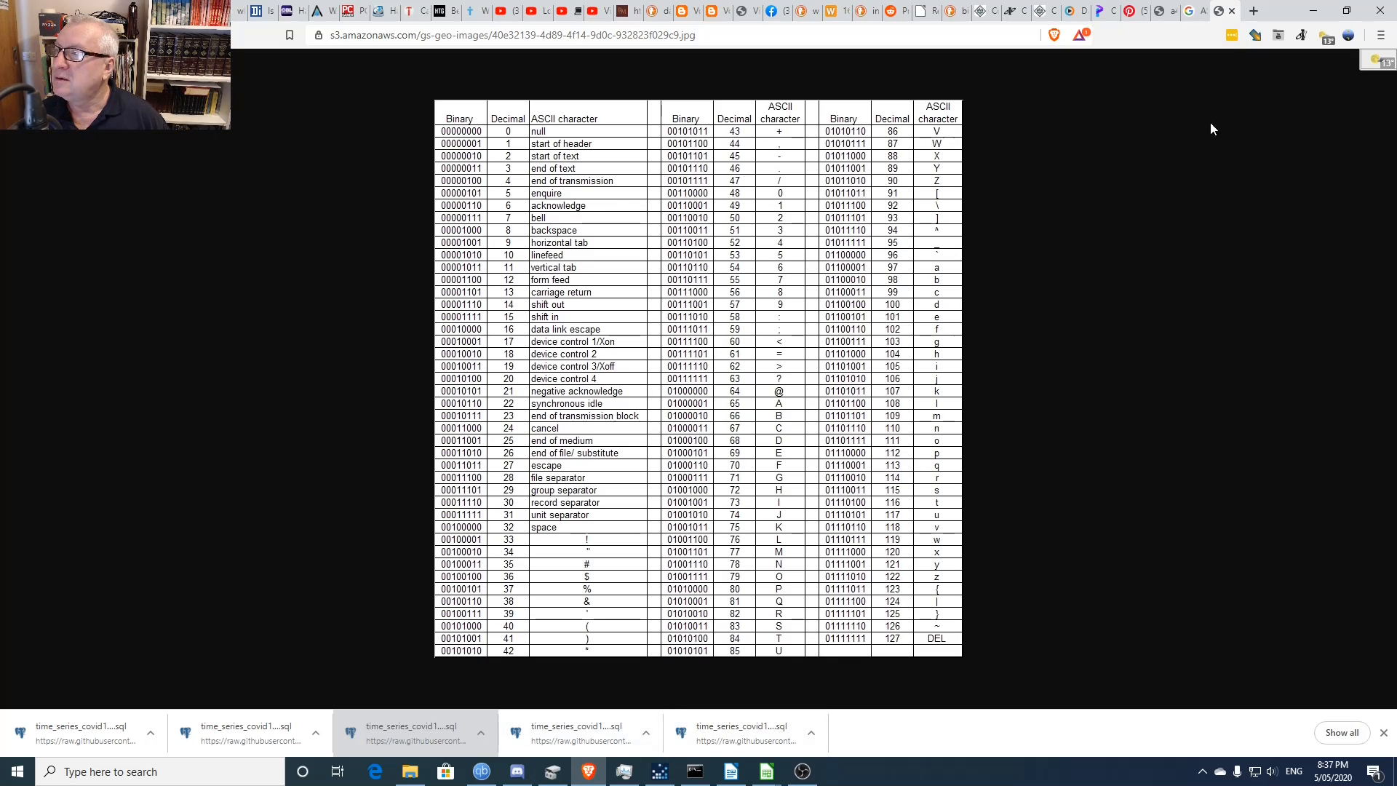
- Sign in to Google from the ASCII search results page and open Google Calendar
left_click(1195, 16)
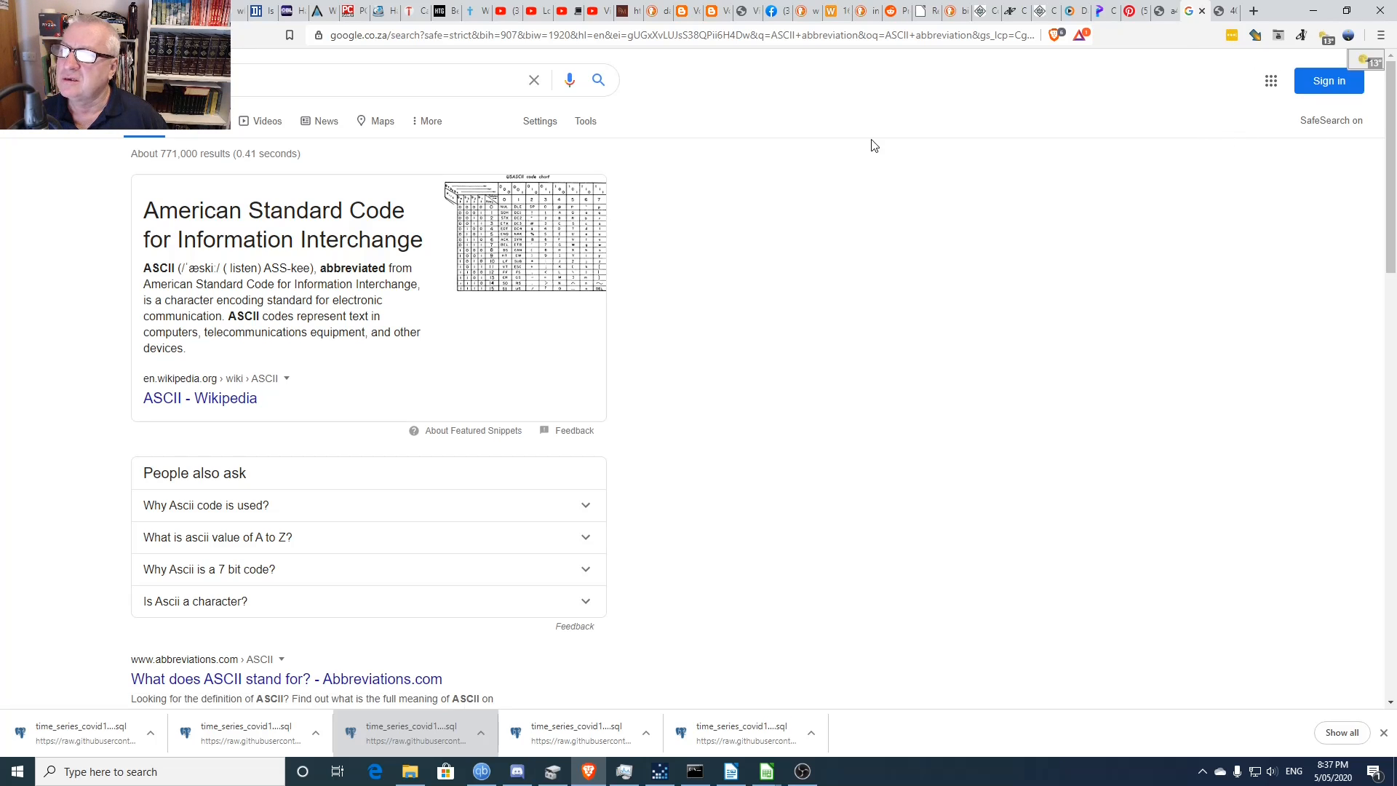
left_click(1322, 86)
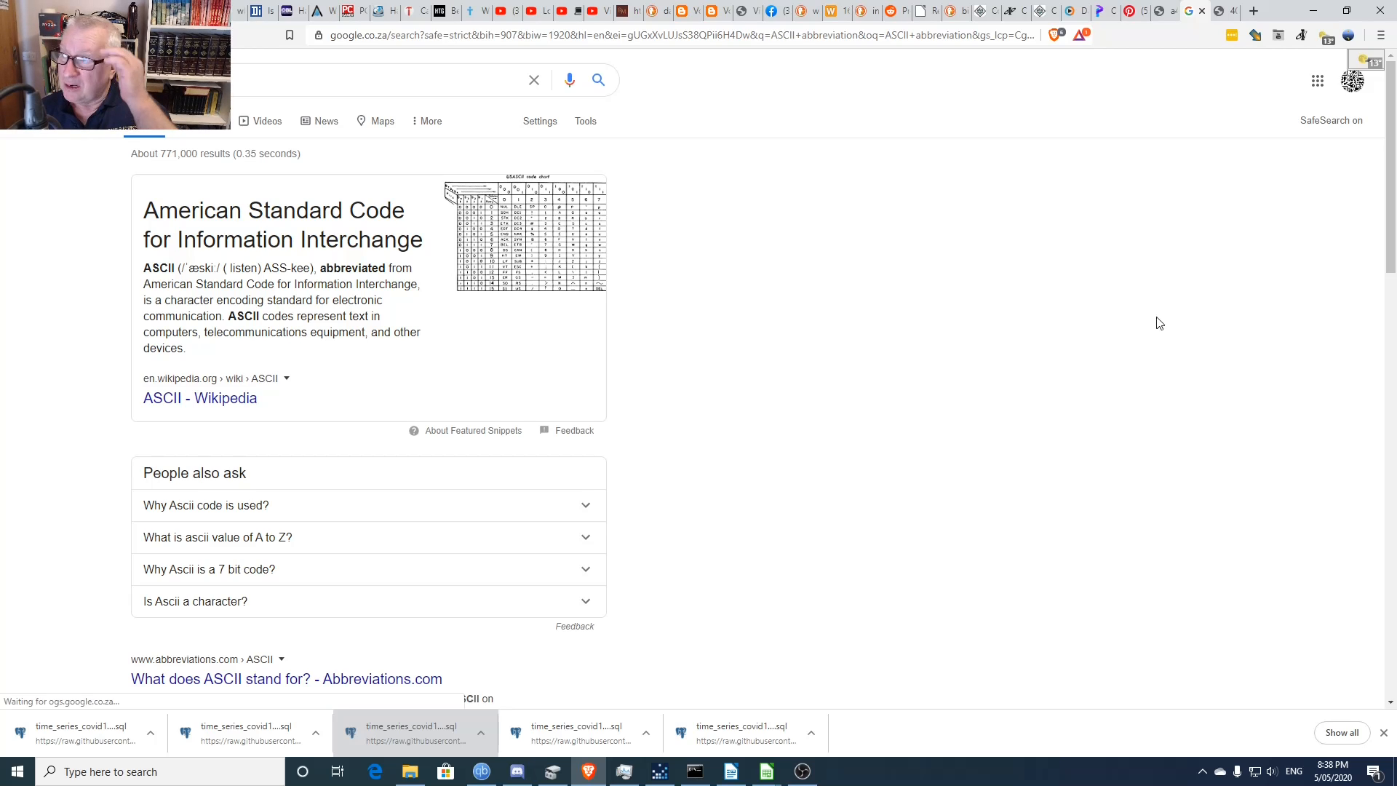
left_click(1316, 83)
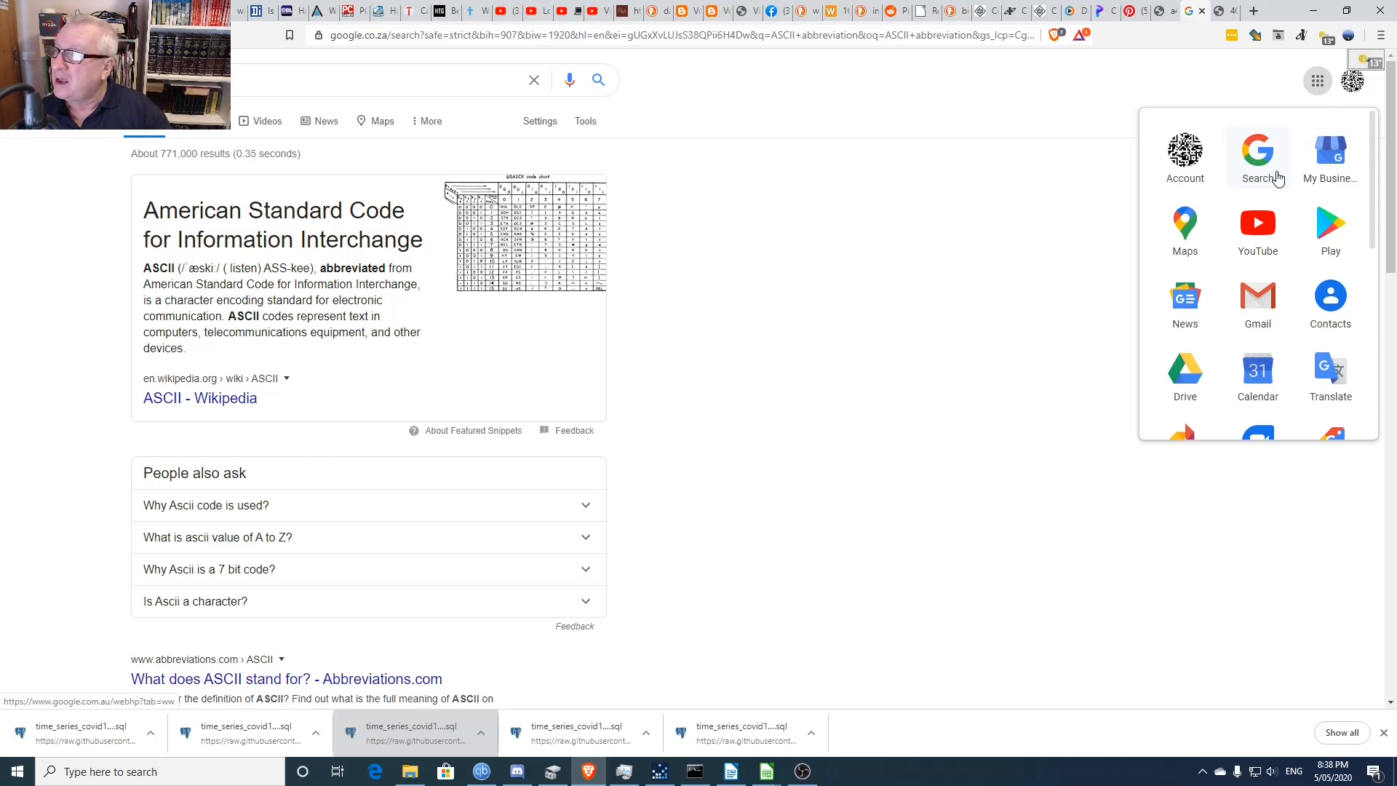
scroll(1246, 277, "down", 1)
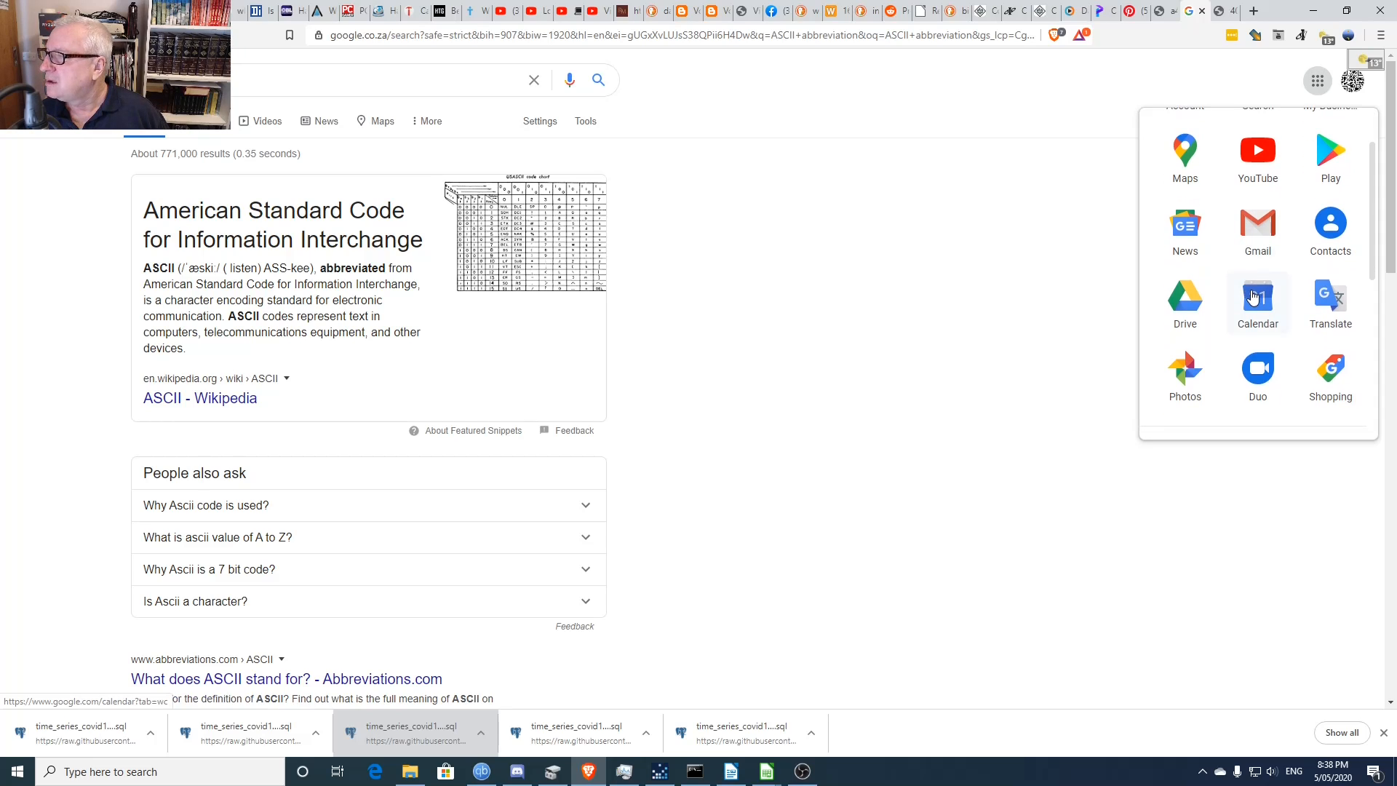
left_click(1252, 295)
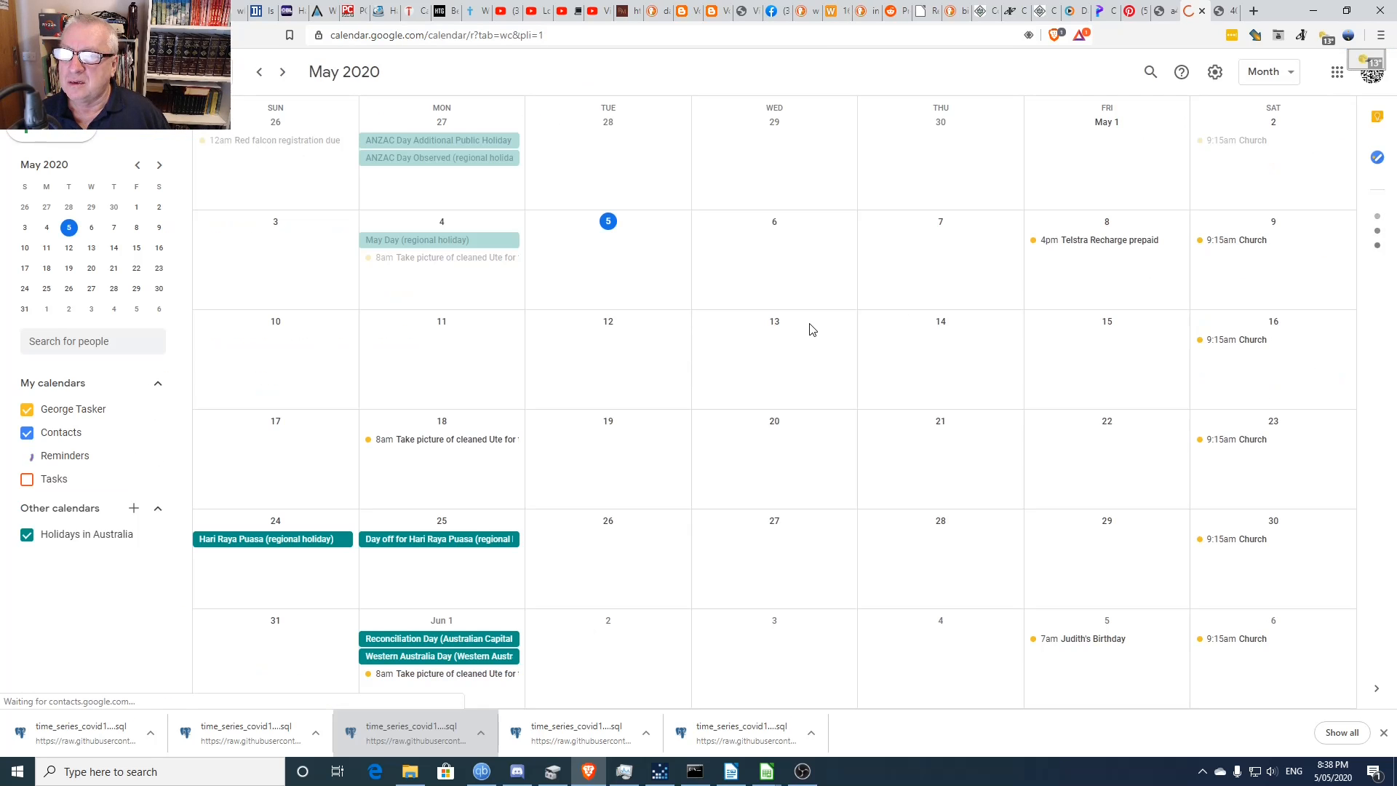
- Enable the Tasks calendar and display only that calendar in the month view
left_click(63, 479)
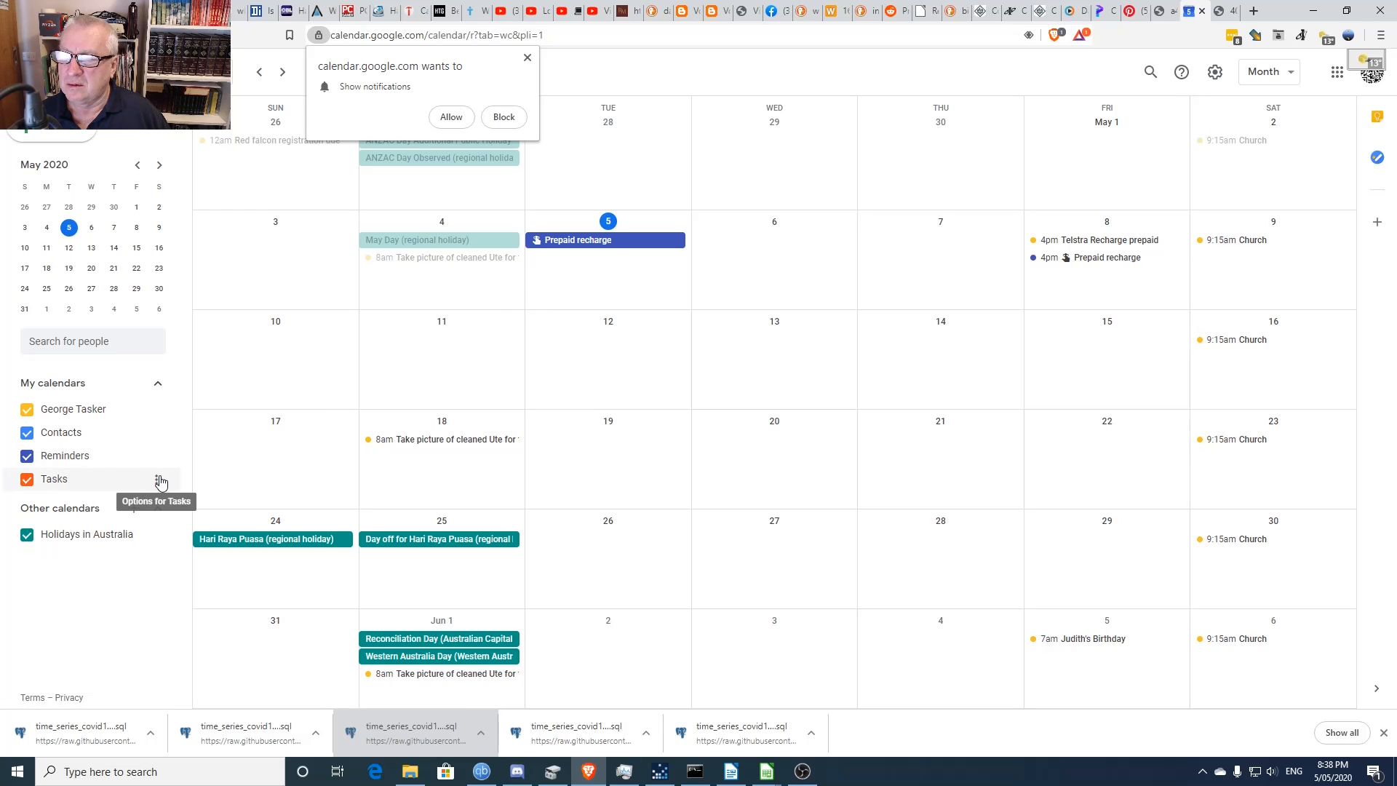
left_click(159, 481)
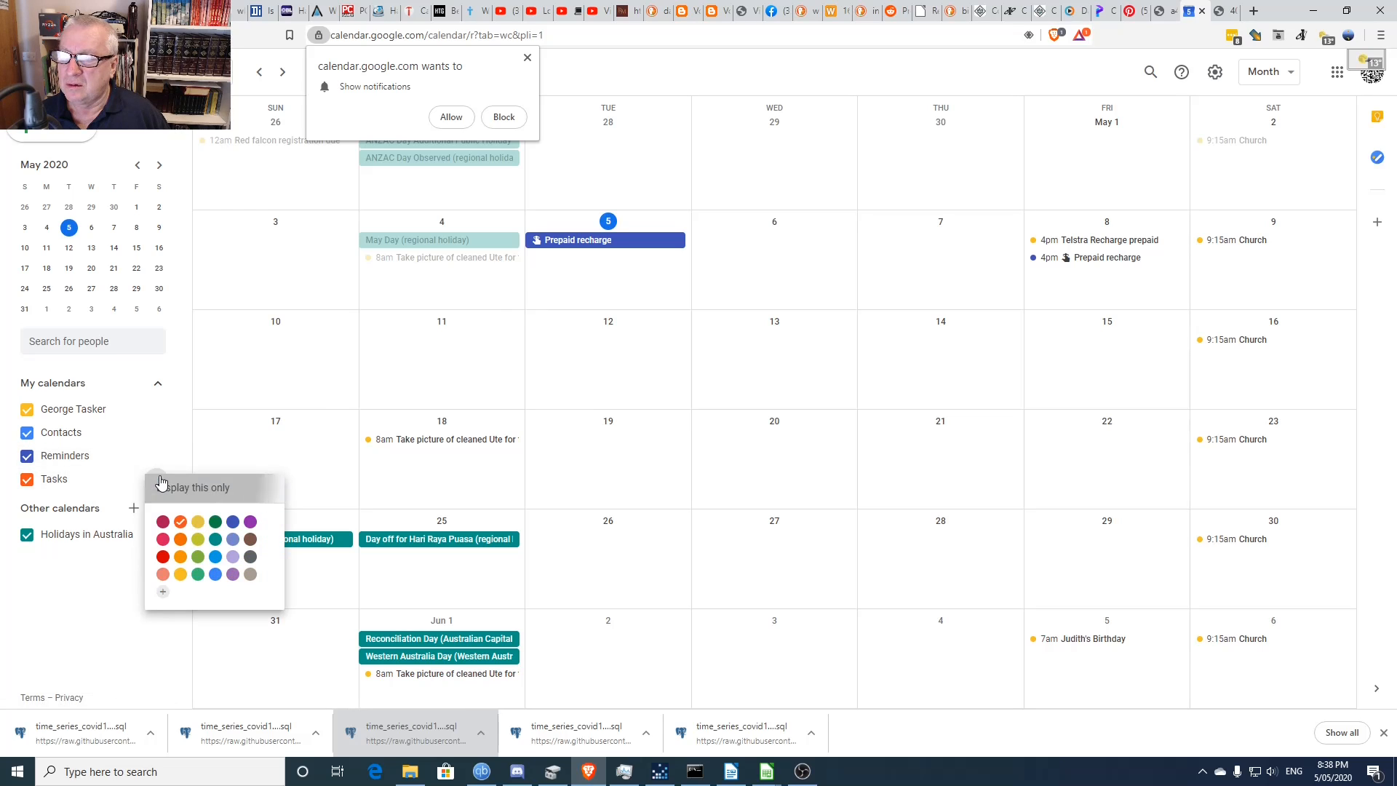
left_click(162, 486)
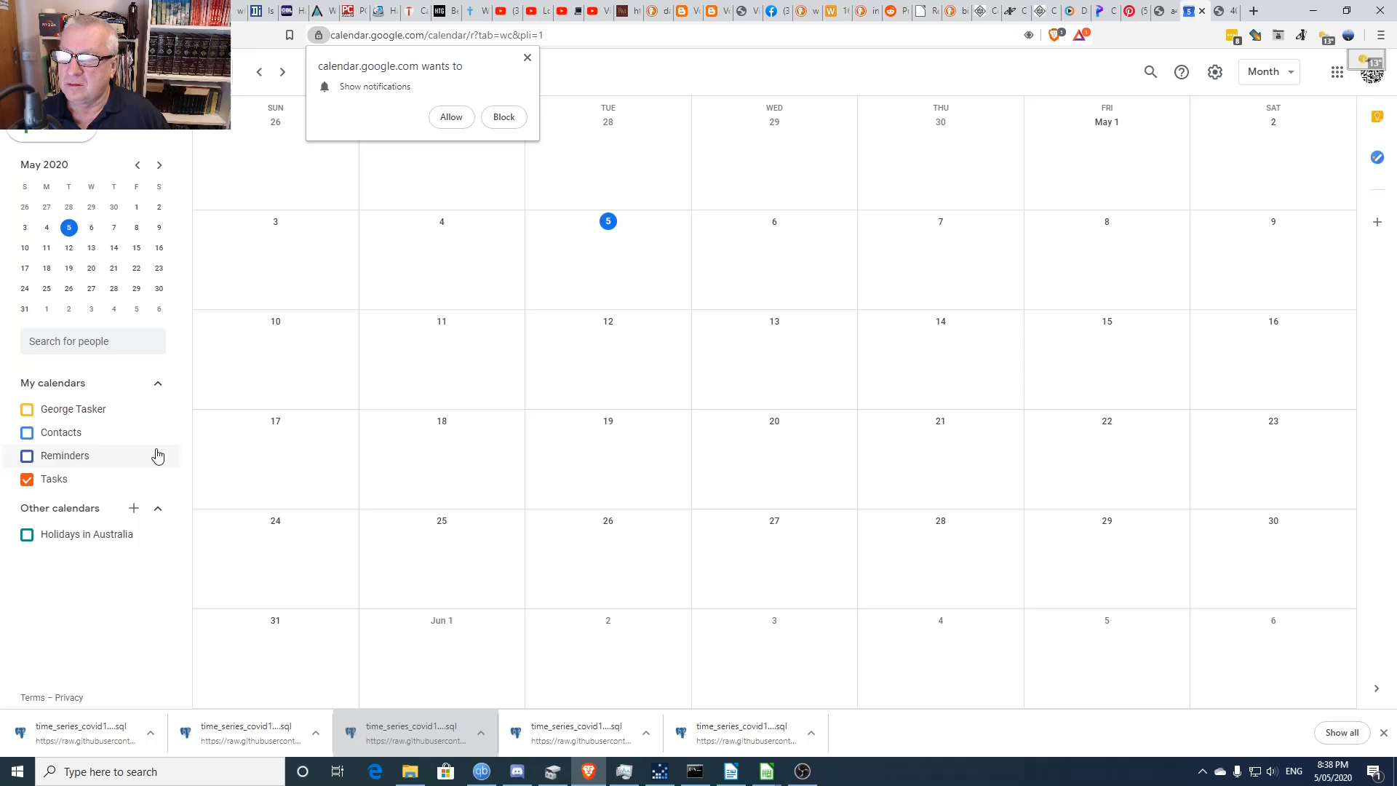
- Display the Reminders, Contacts and personal calendars alongside Tasks in the month view
left_click(27, 455)
left_click(27, 432)
left_click(27, 412)
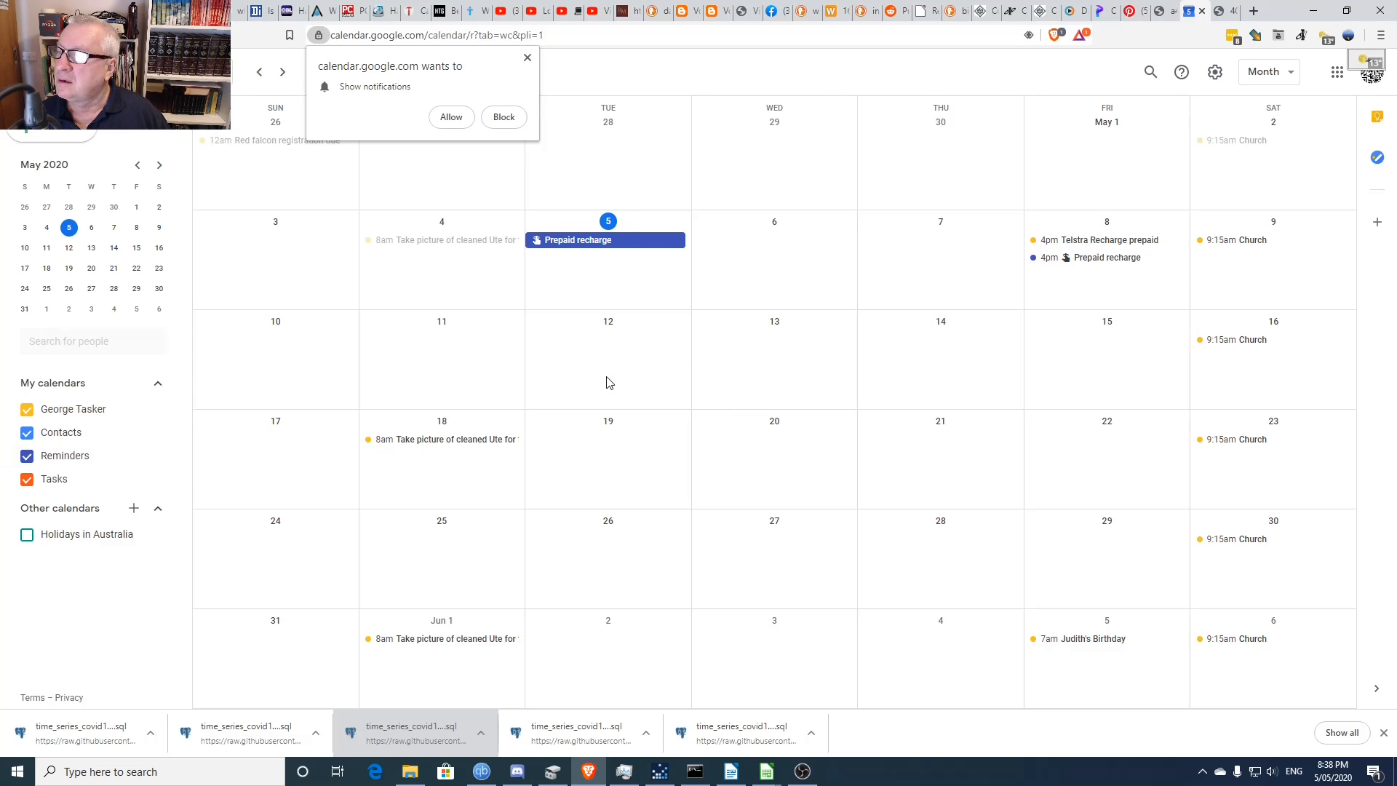
left_click(602, 378)
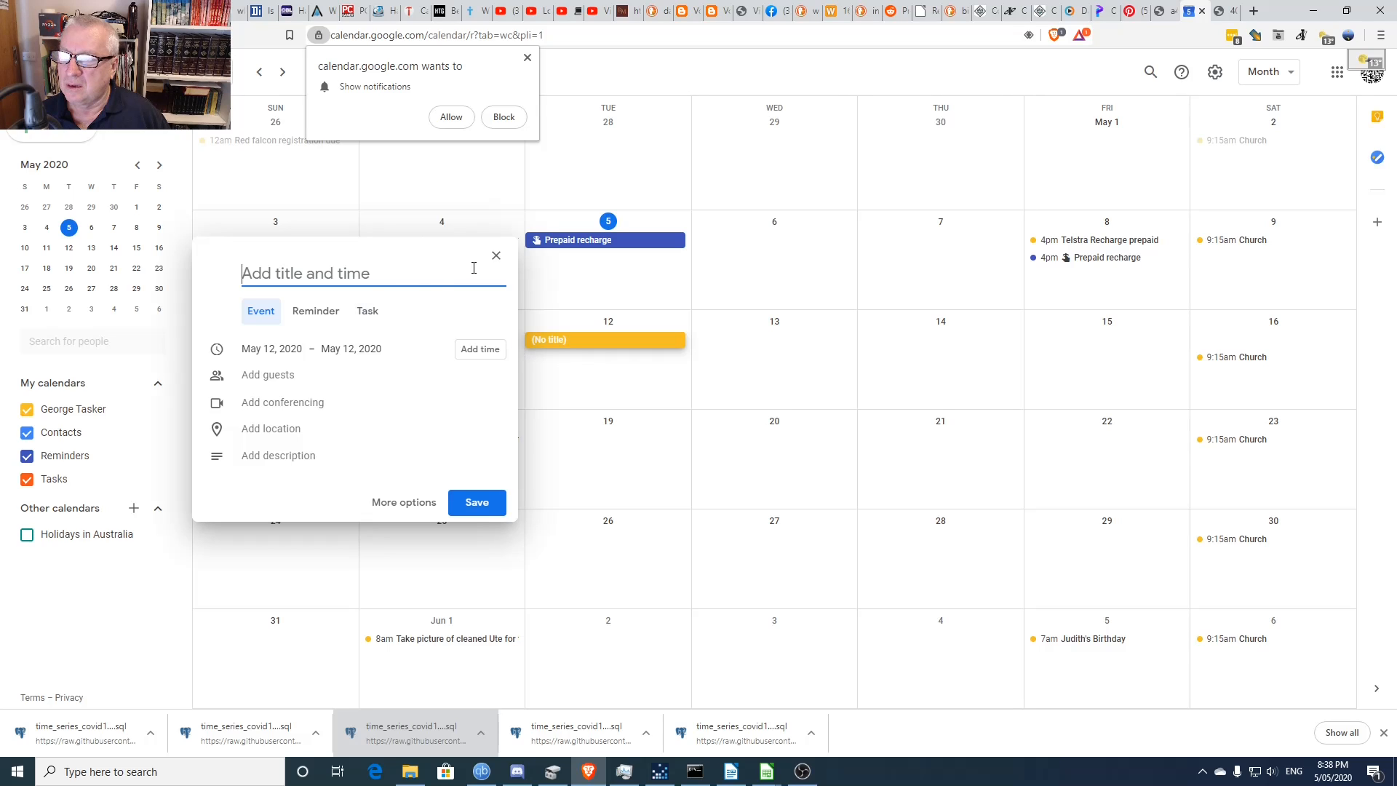
left_click(497, 259)
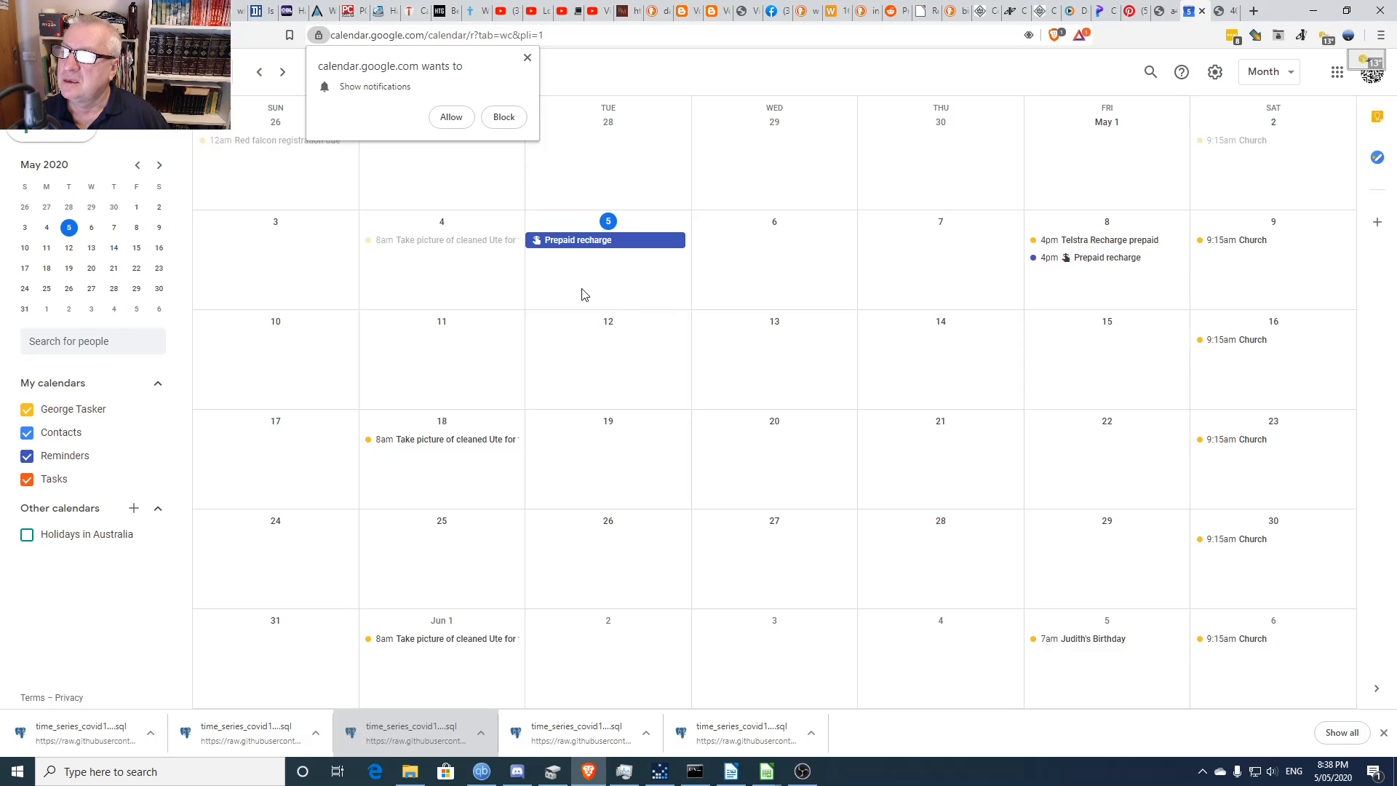
key("c")
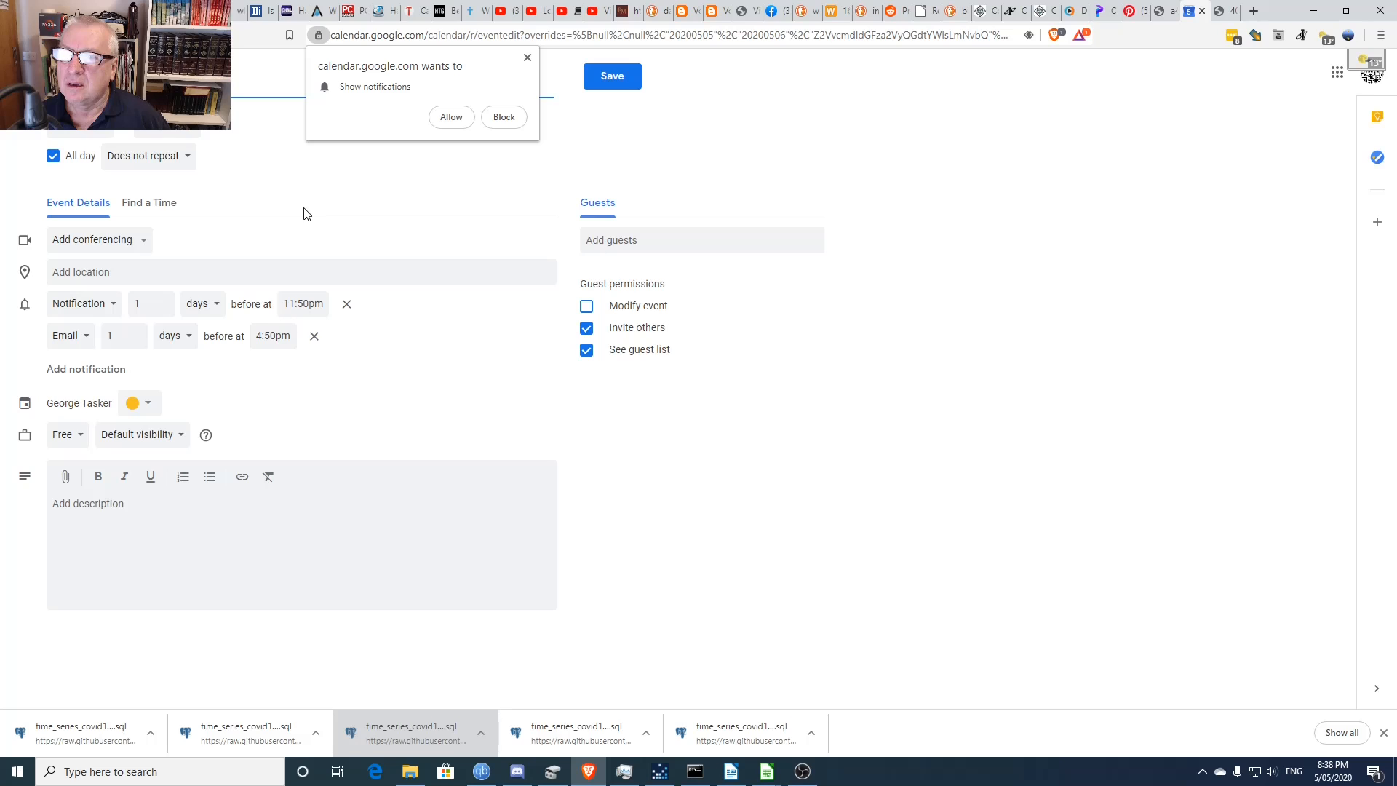
key("Escape")
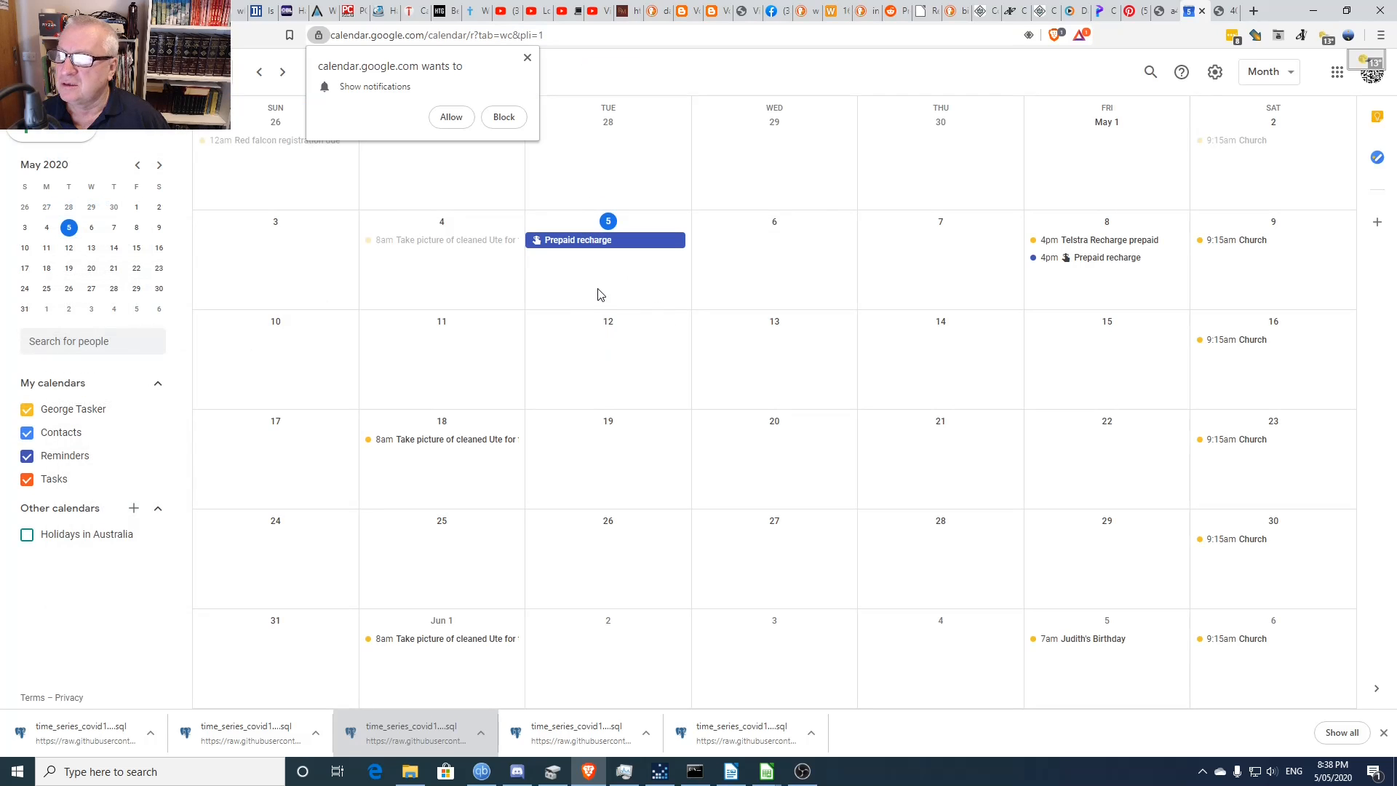
left_click(589, 291)
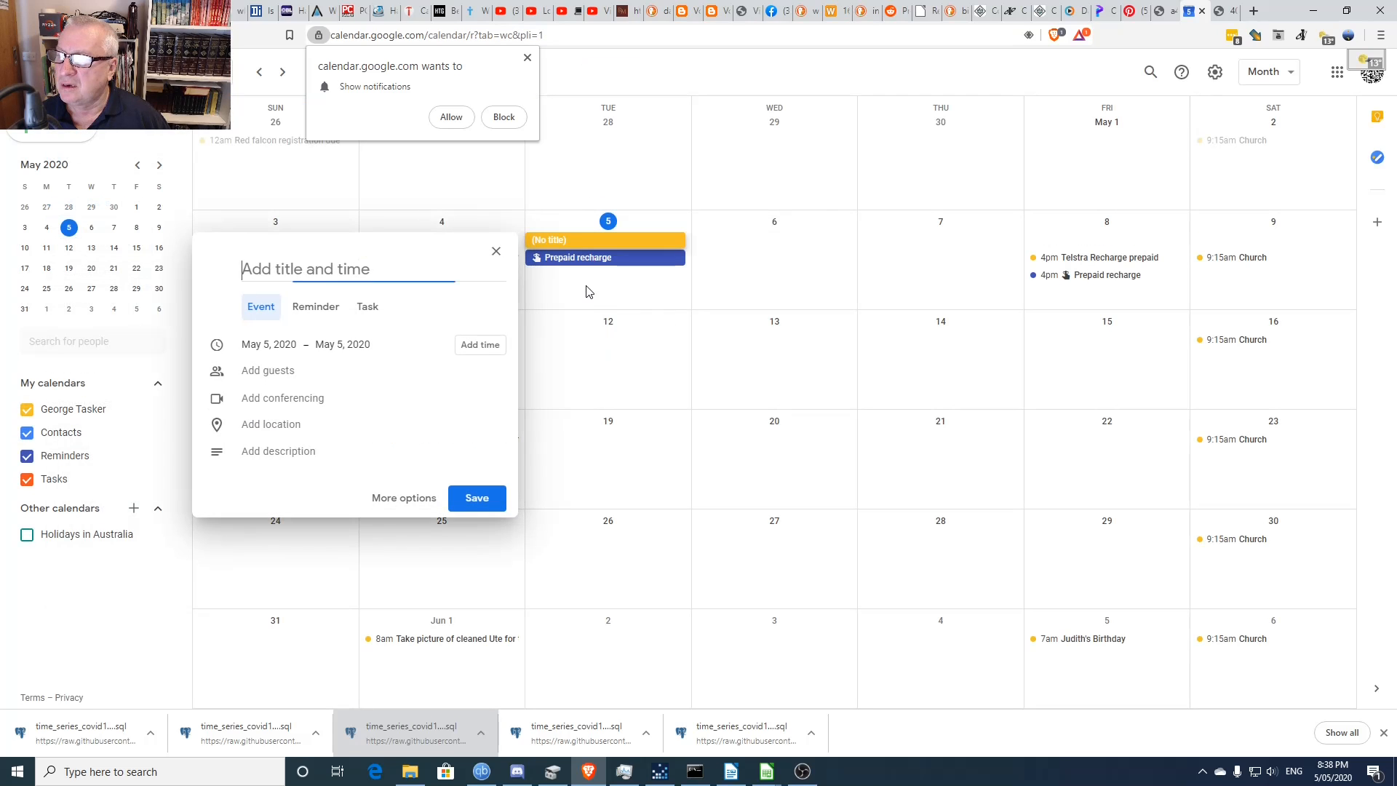
left_click(377, 309)
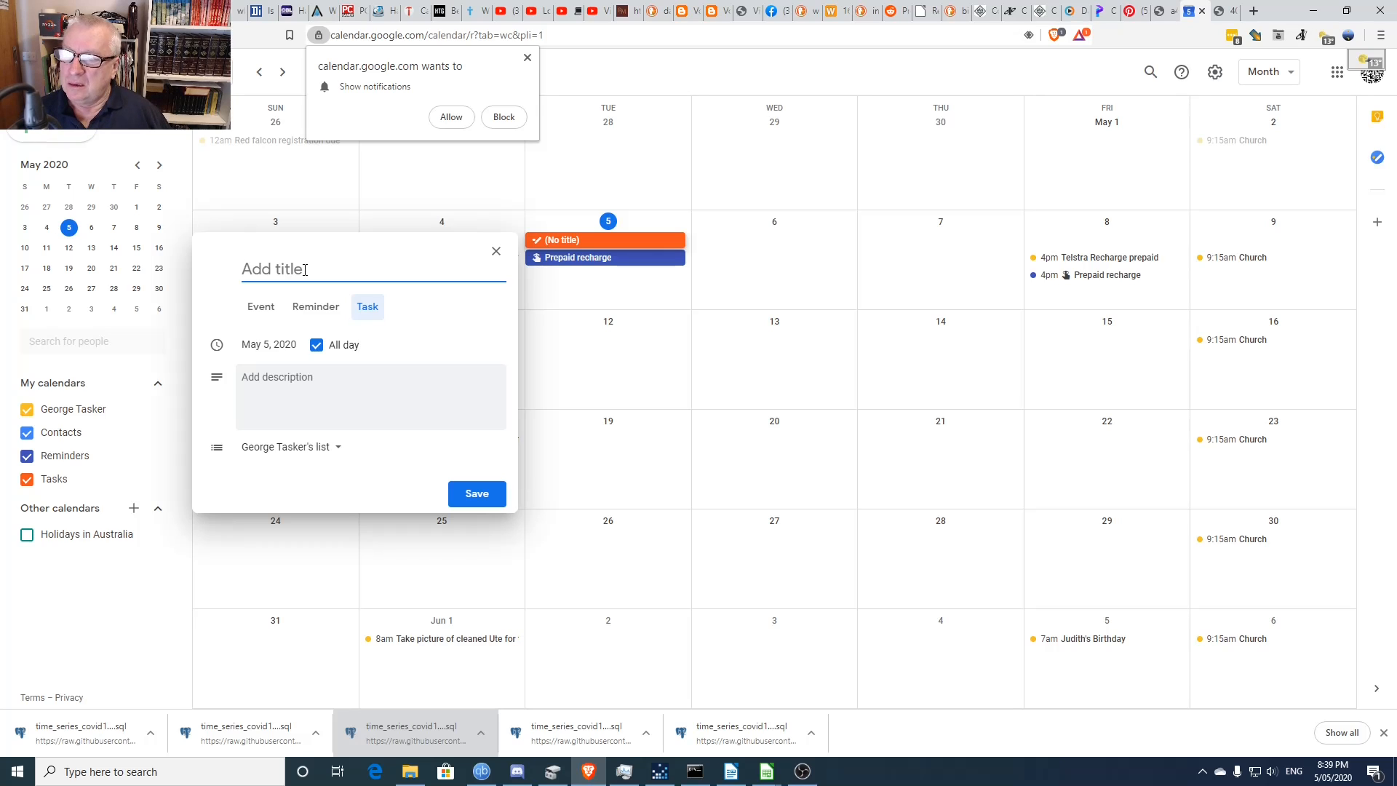
left_click(321, 445)
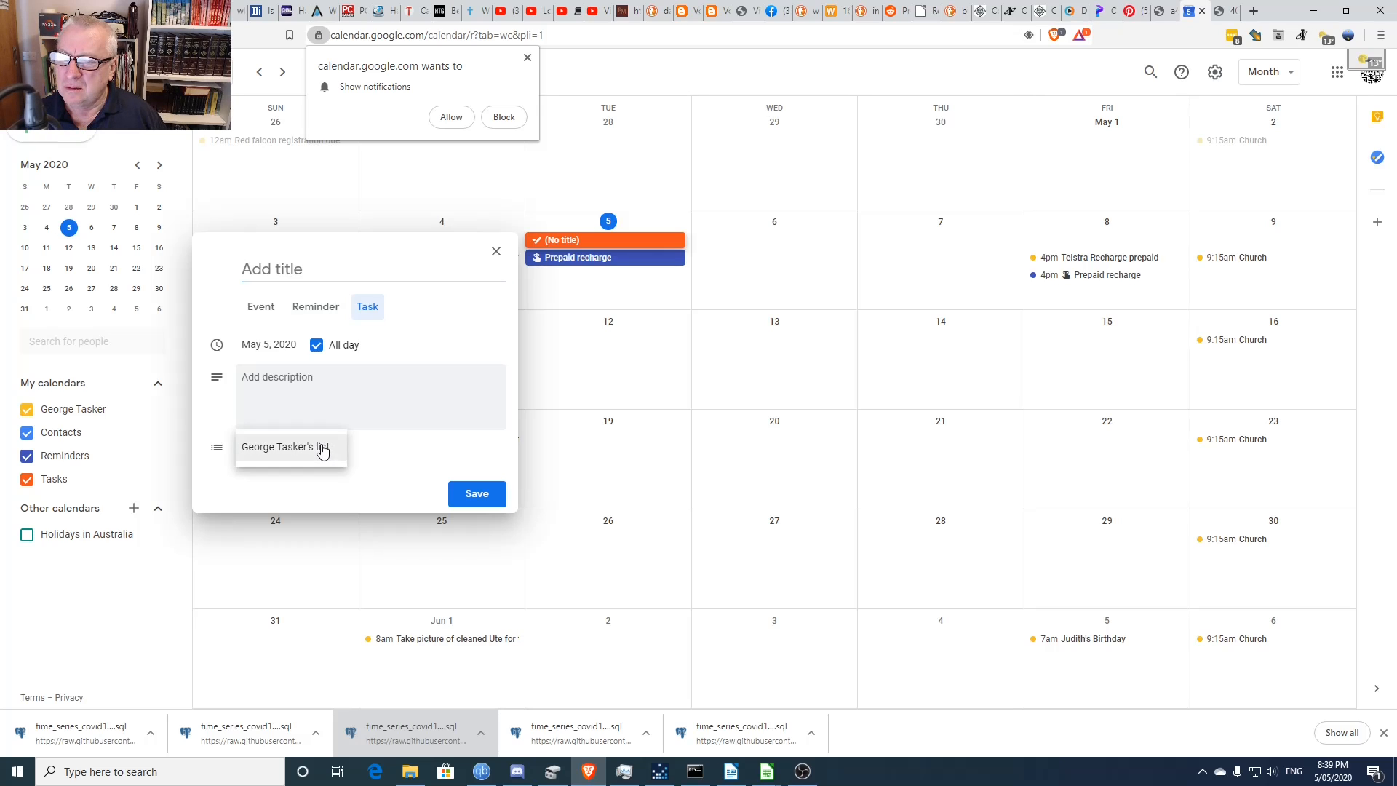
left_click(330, 402)
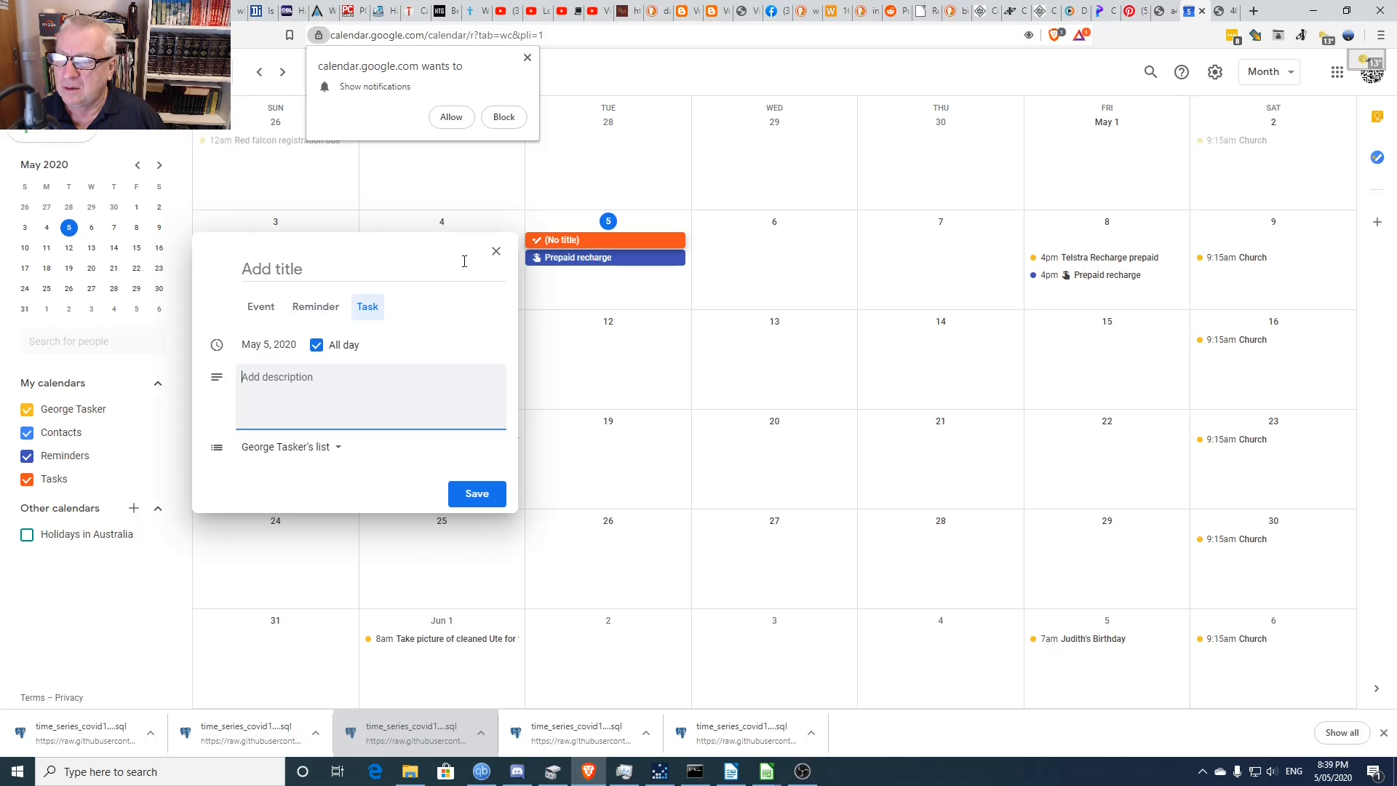
left_click(495, 251)
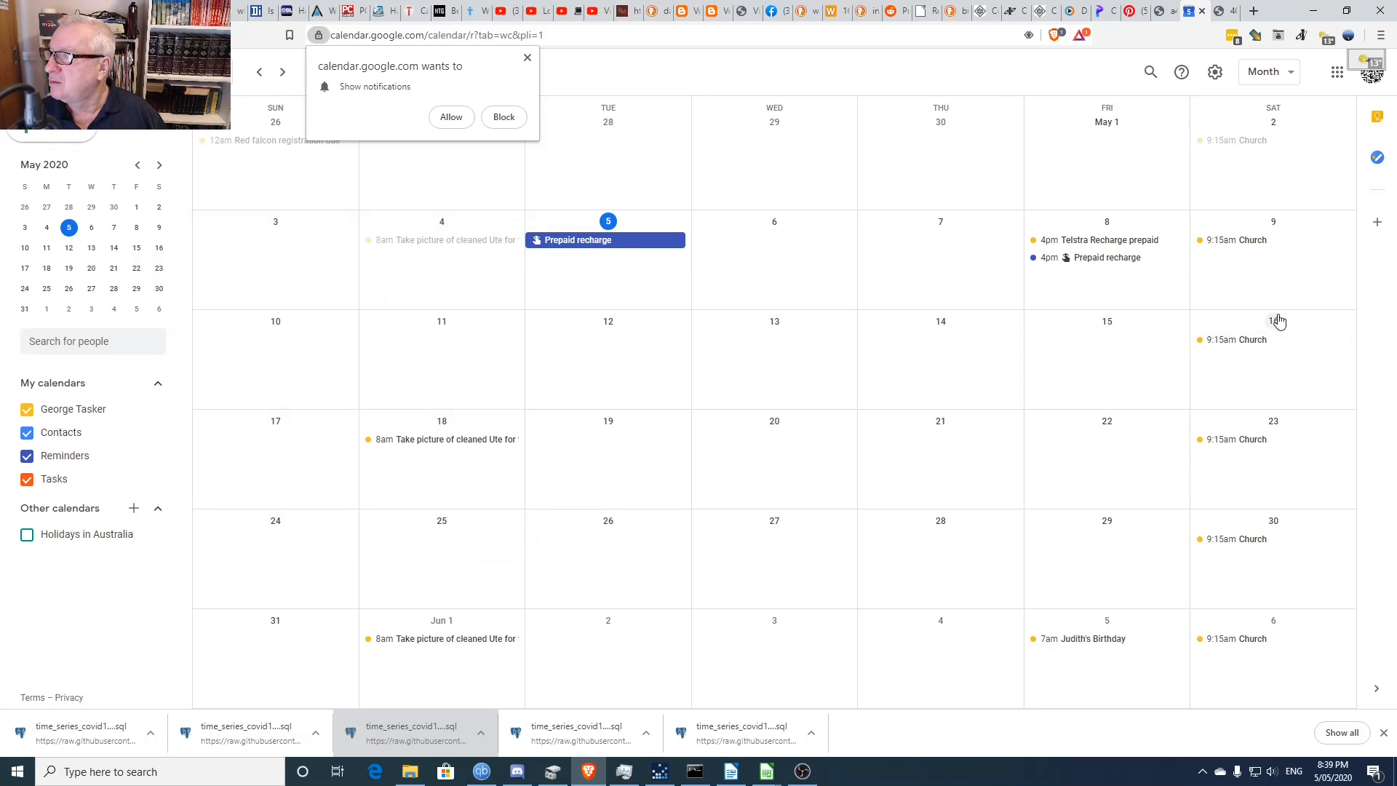
- Start a new calendar entry on May 10, 2020 titled "Explain the difference between sorting alphabetically and numerically"
left_click(266, 372)
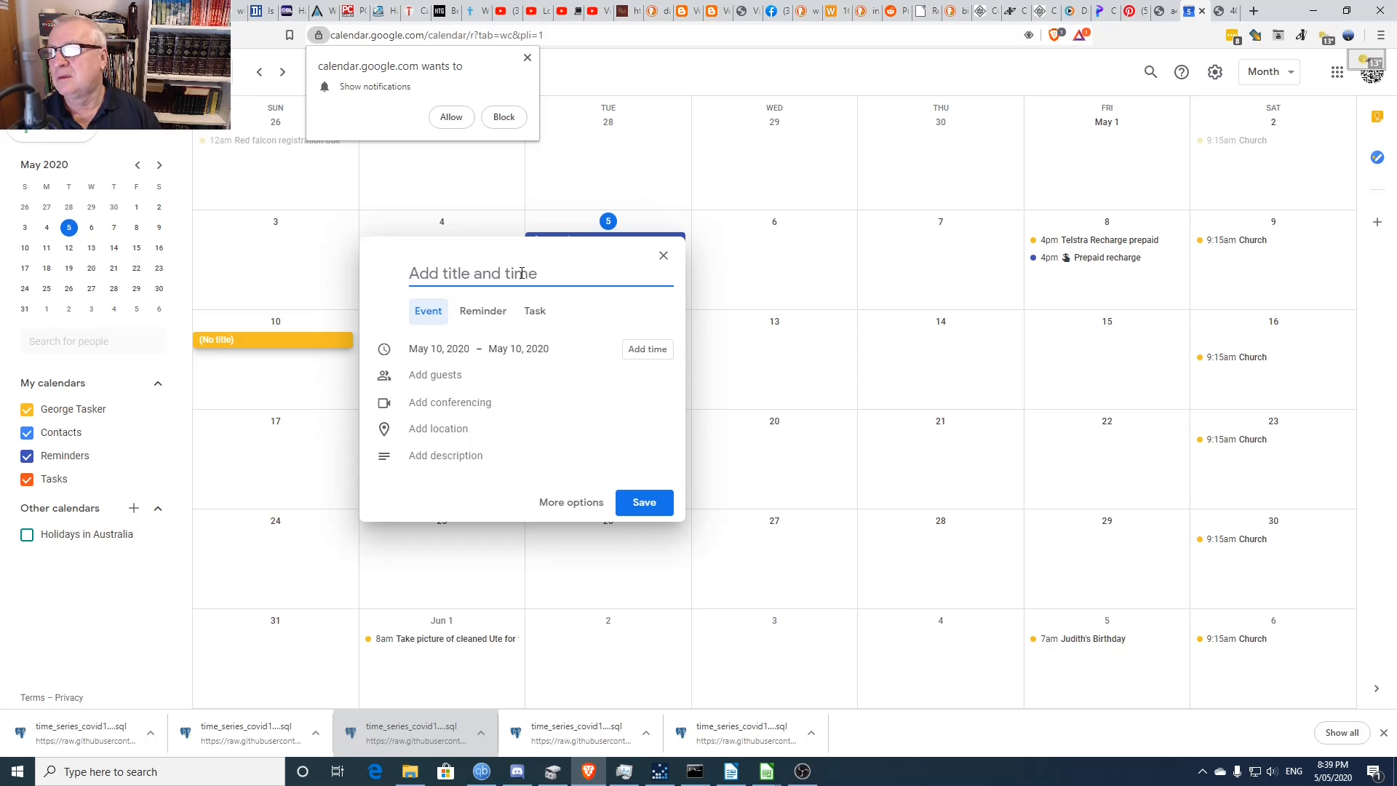
type("Explain th")
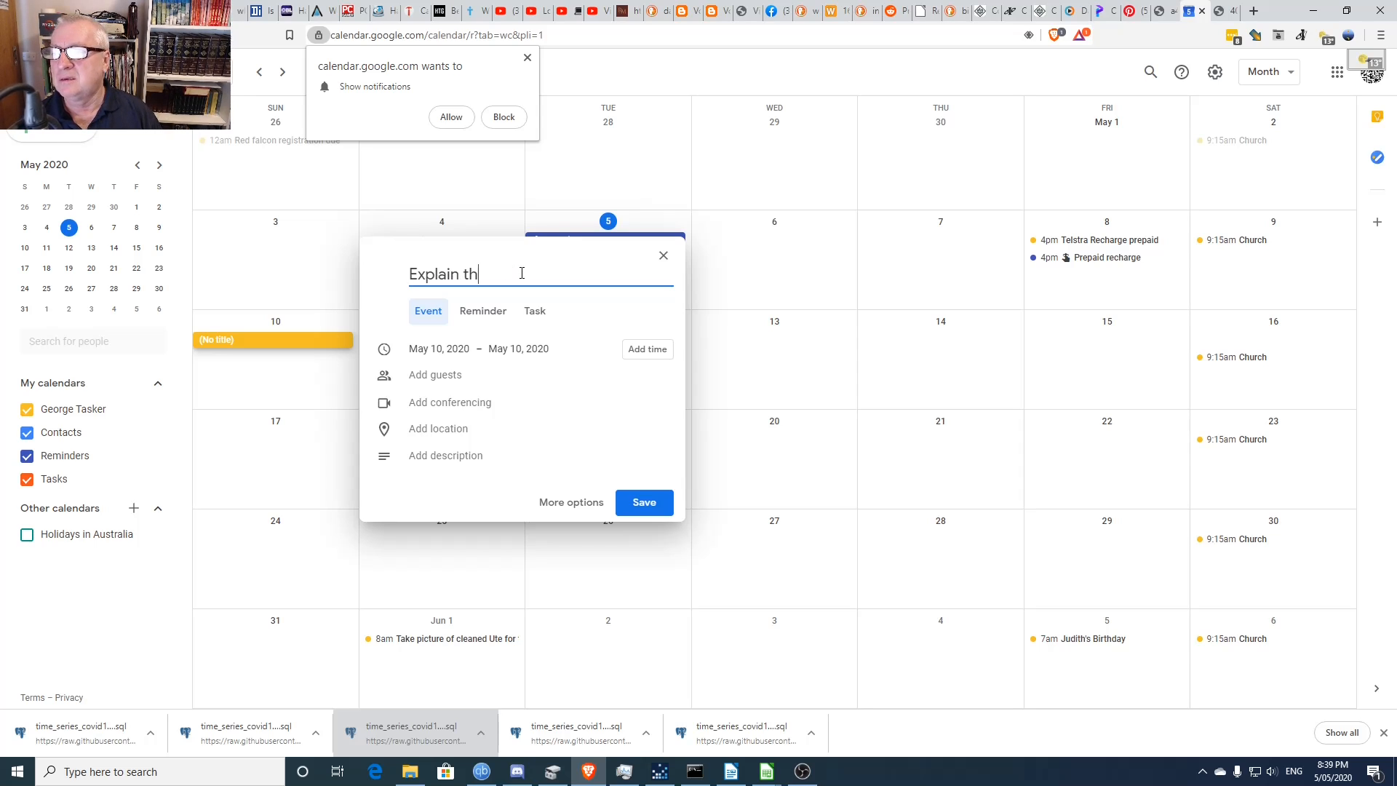
type("e difference")
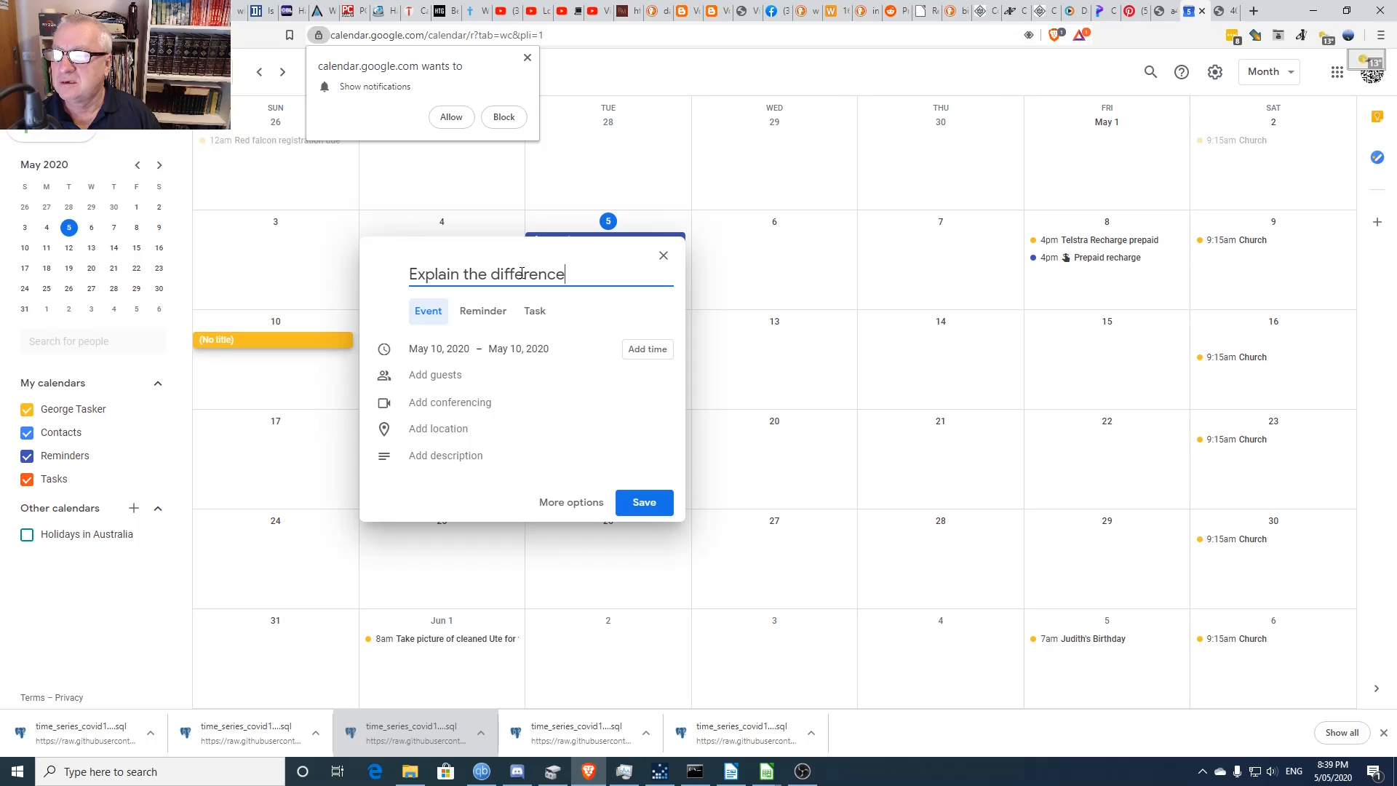
type(" between s")
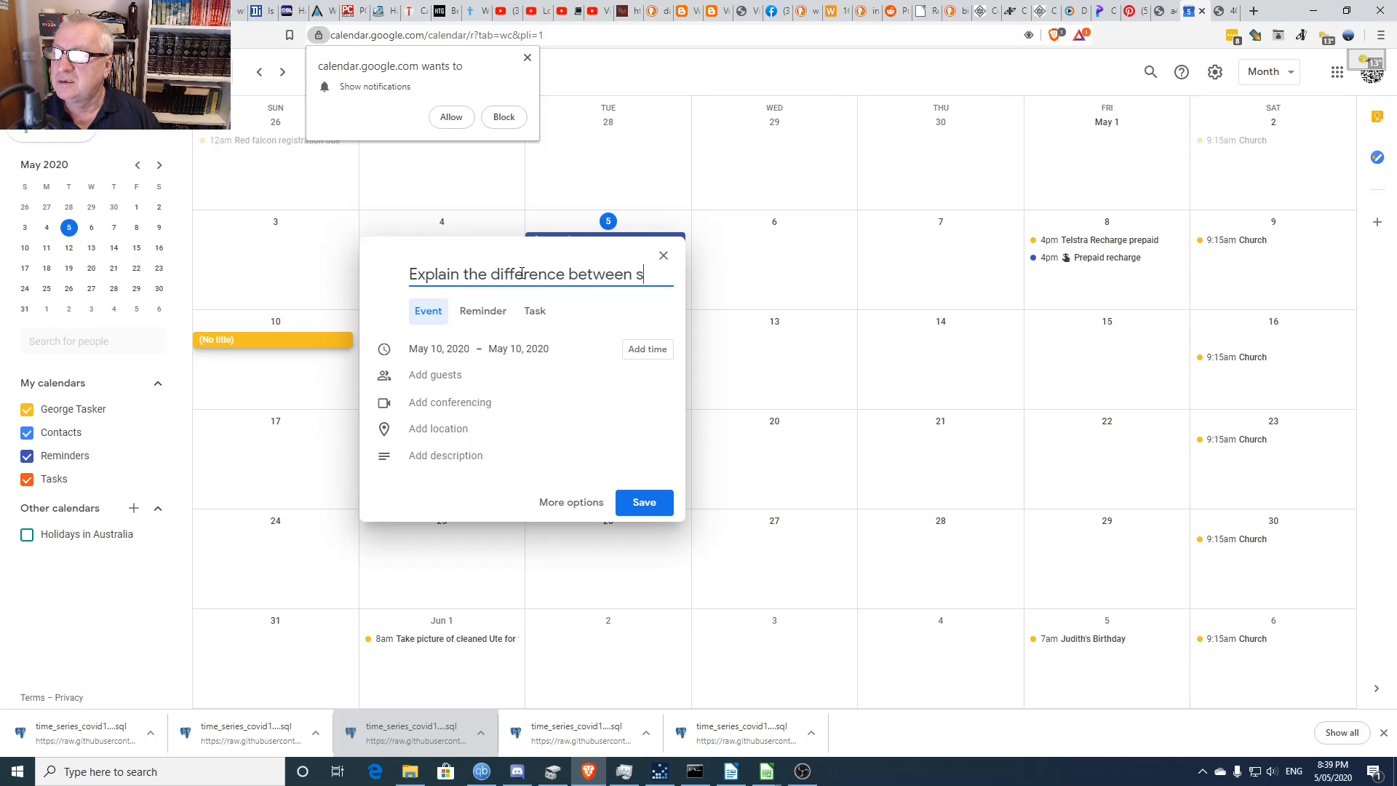
type("orting ")
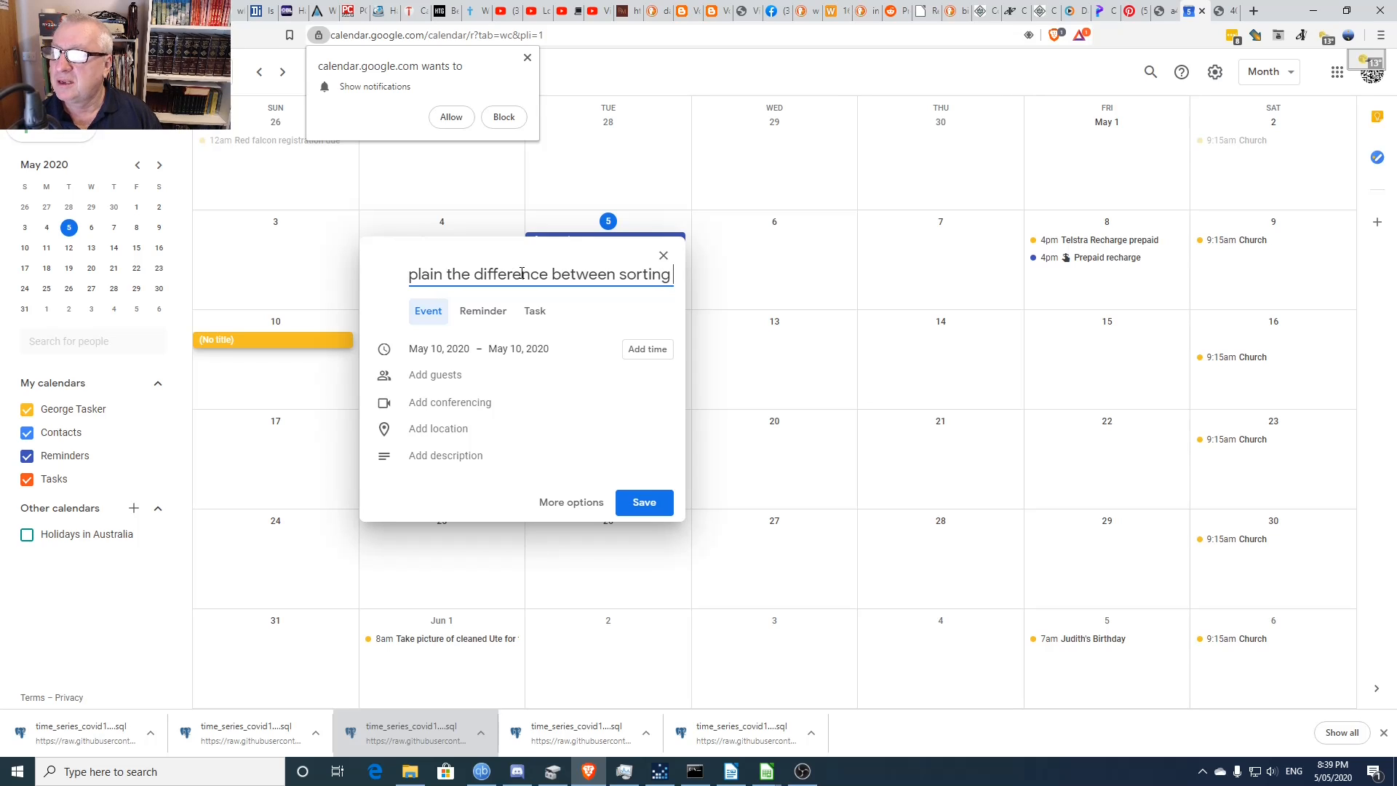
type("alpha")
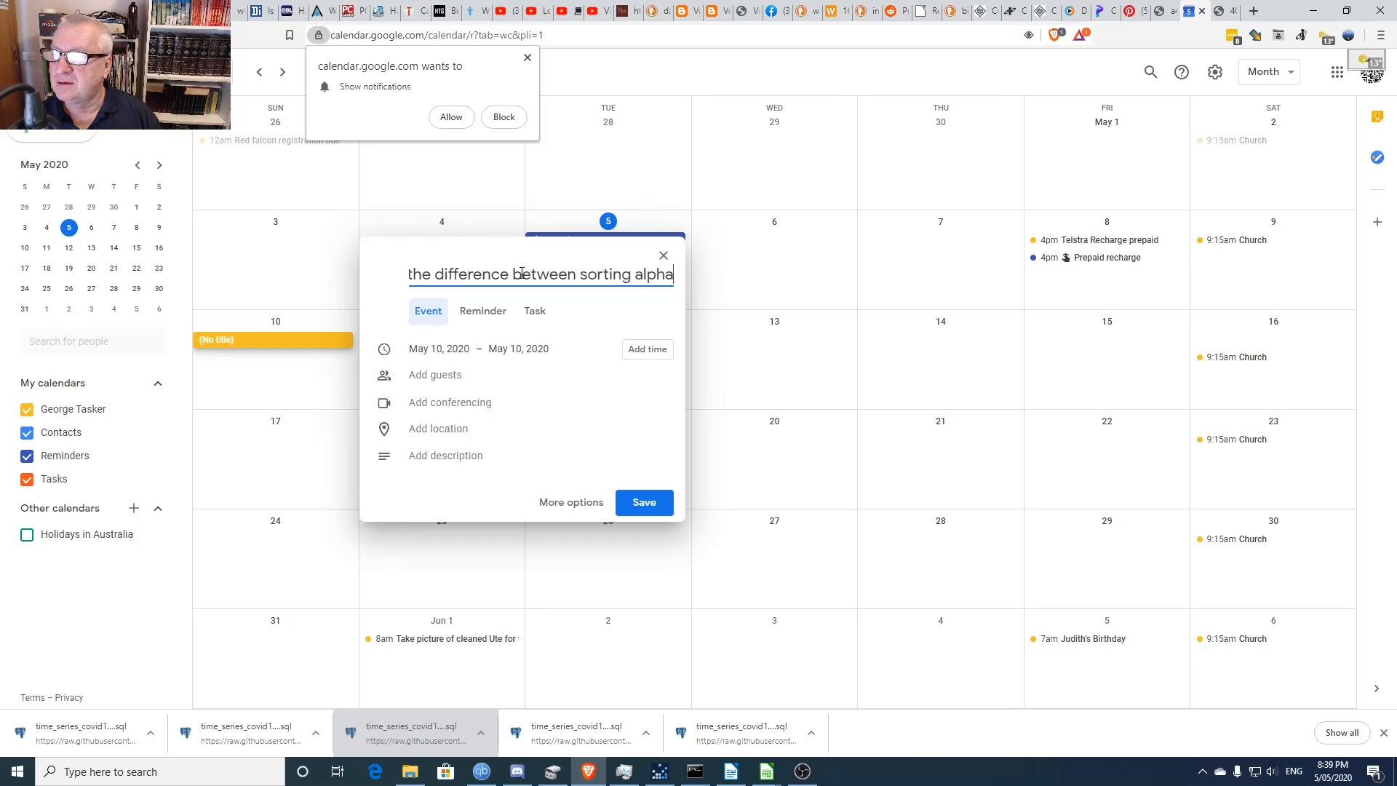
type("beticall")
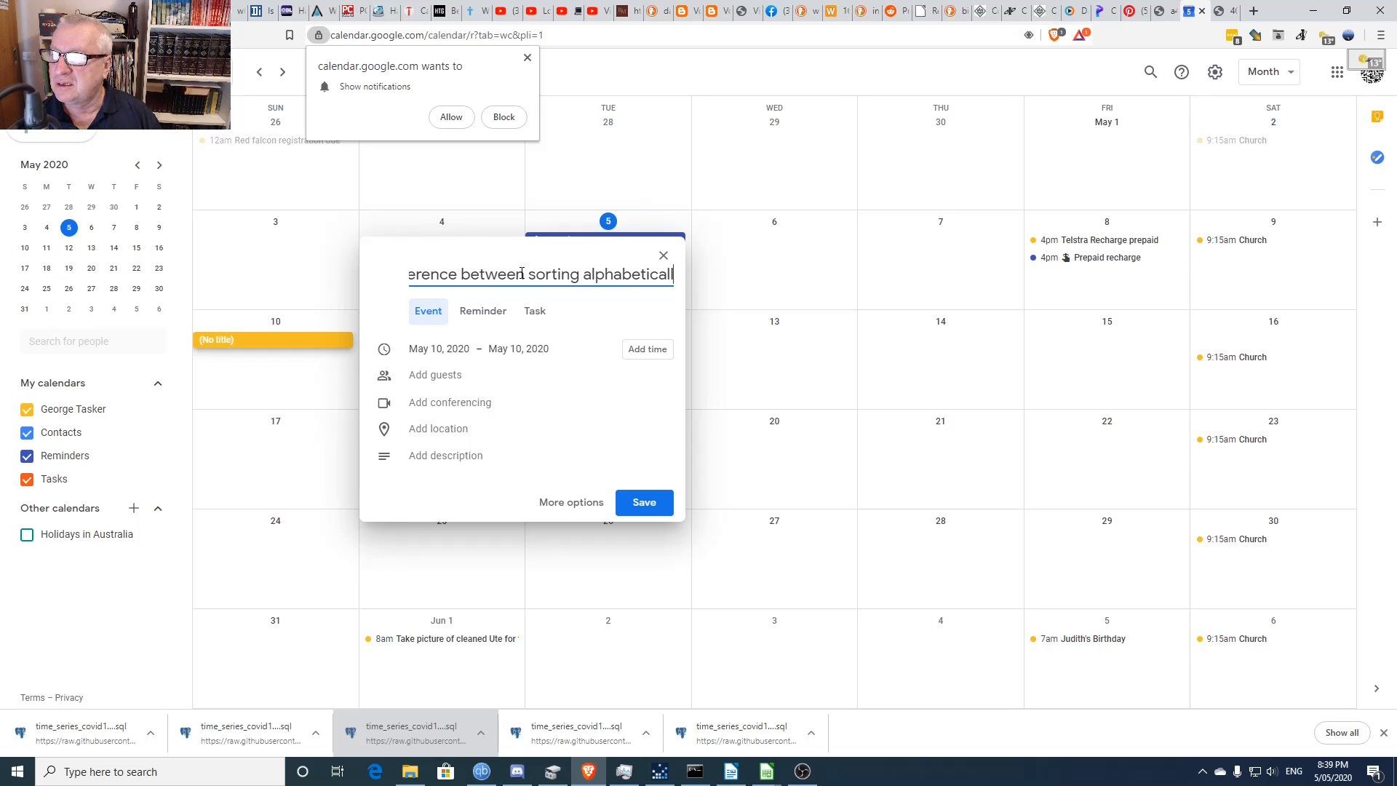
type("y and nu")
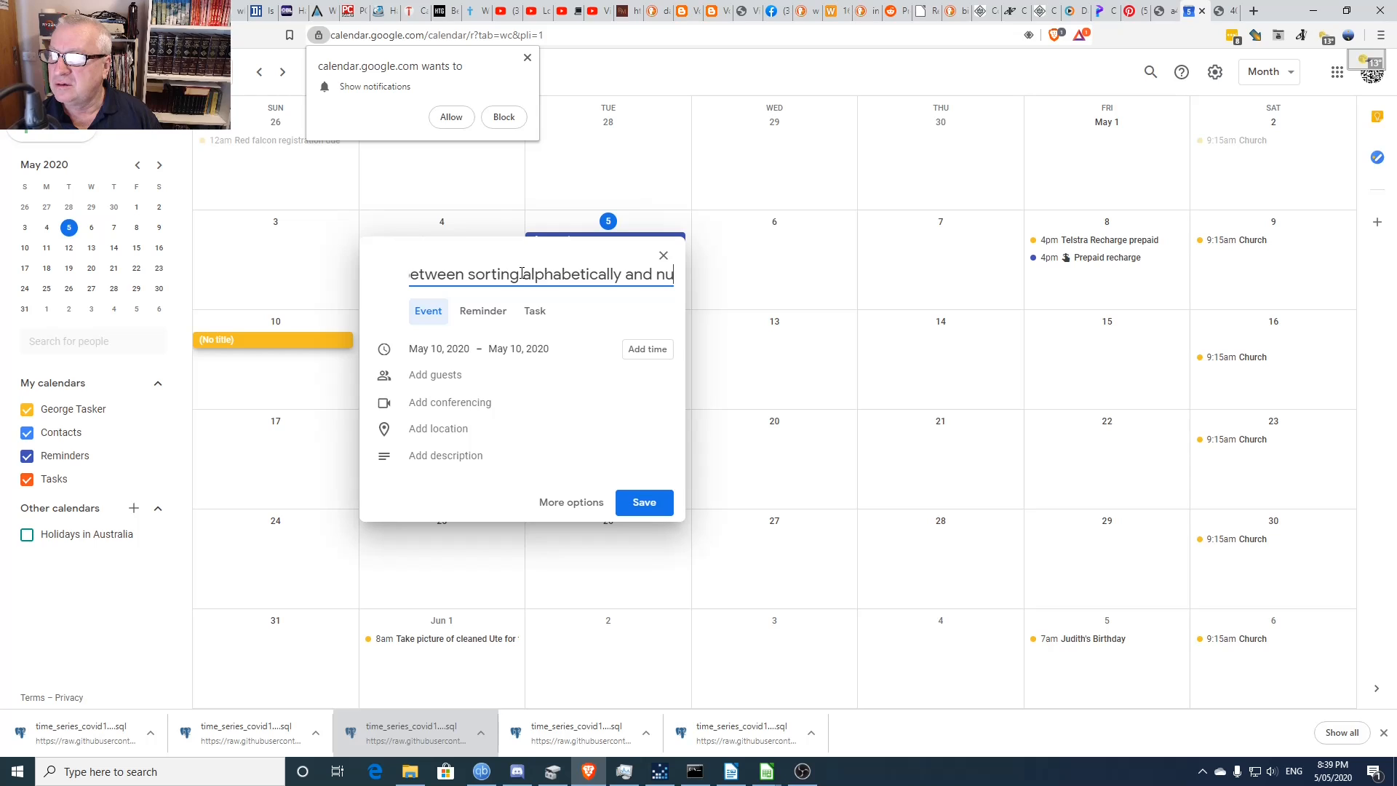
type("merically")
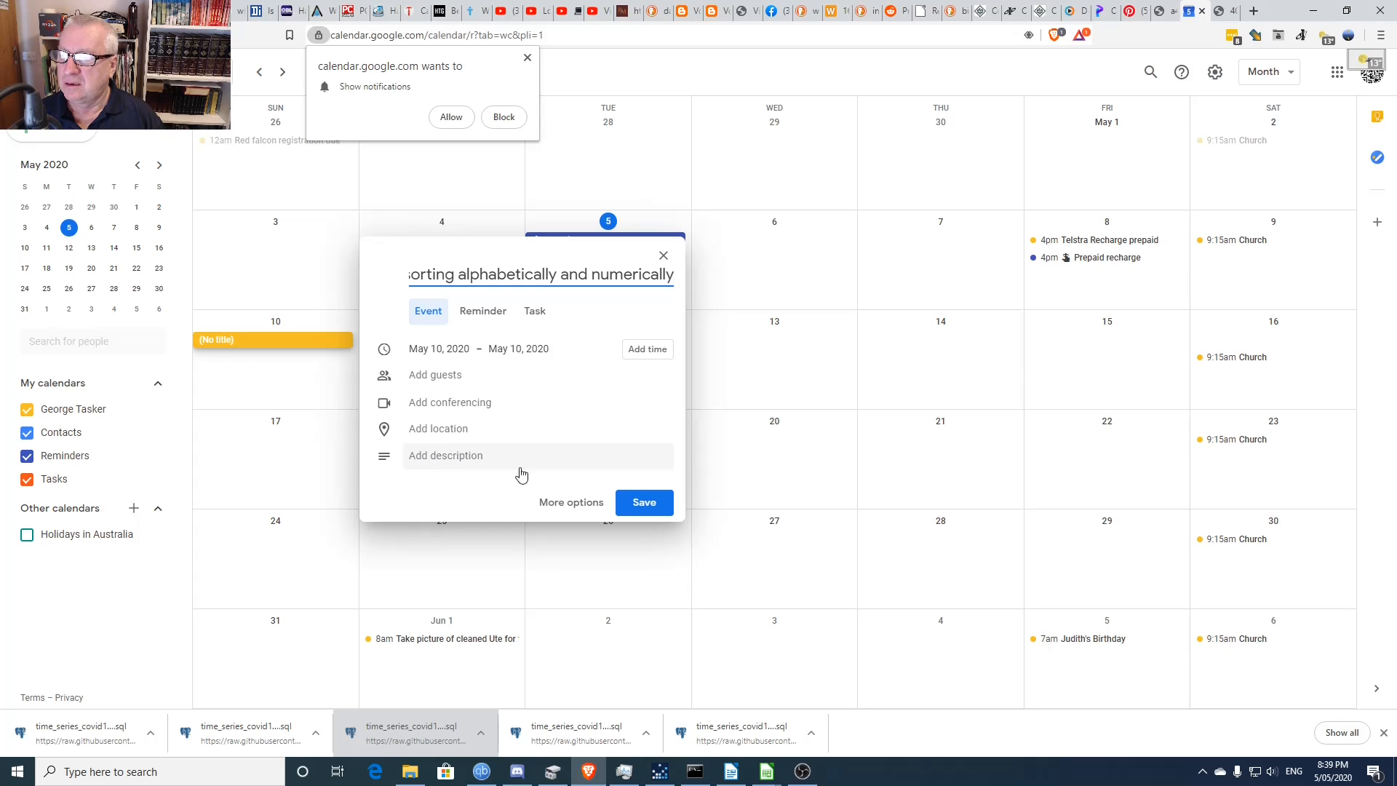
- Shorten the May 10 entry's title to "Sorting alphabetically and numerically"
key("Home")
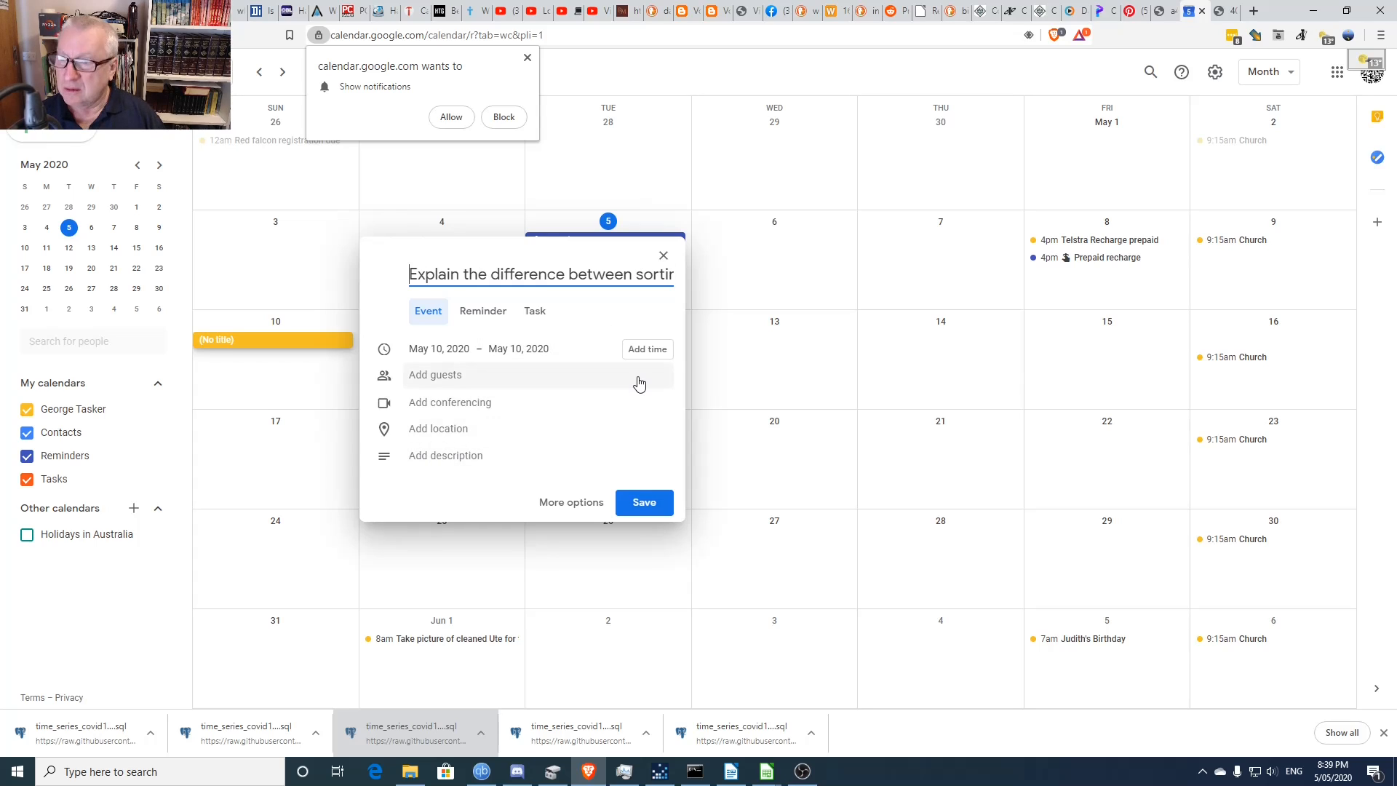
key("ctrl+shift+Right")
key("ctrl+shift+Right")
key("ctrl+shift+Right")
key("ctrl+shift+Right")
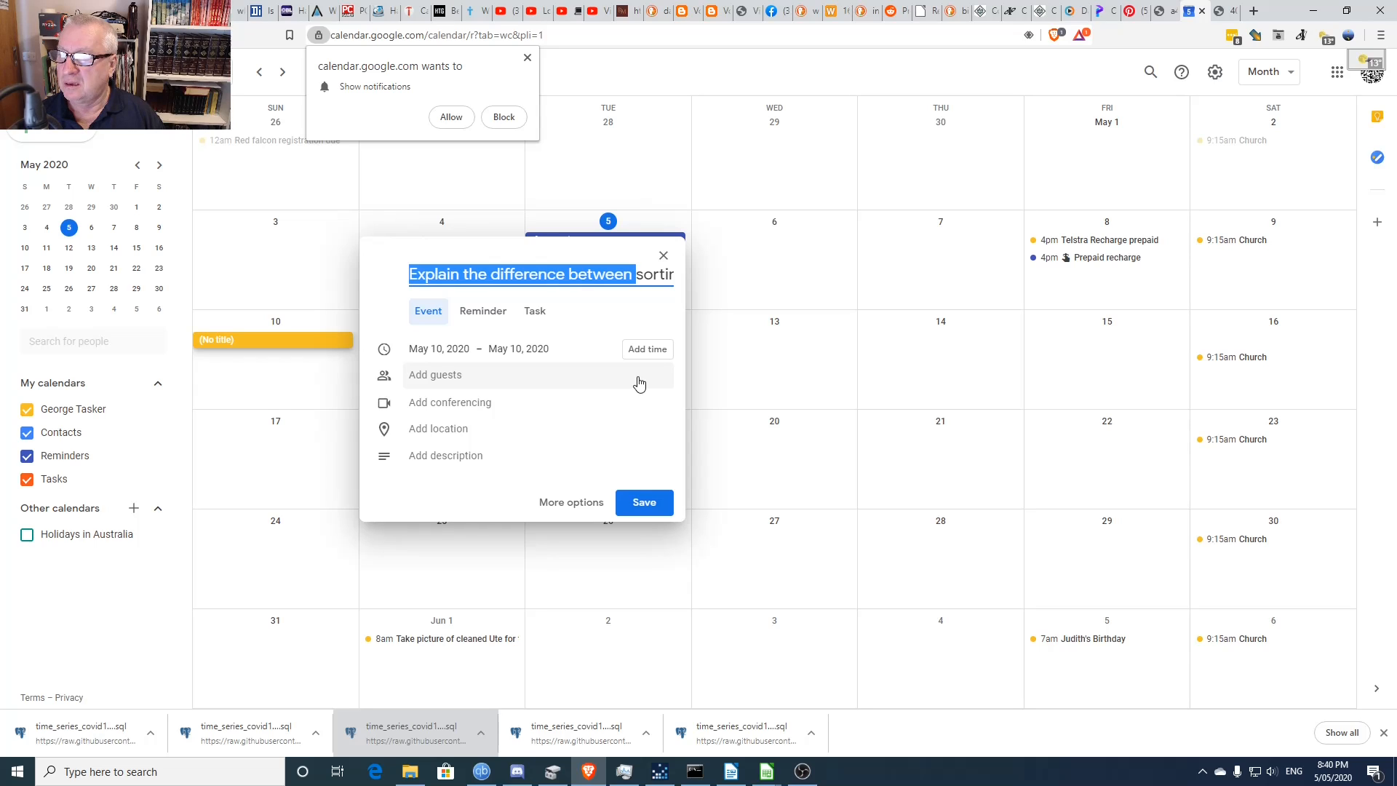
key("shift+Right")
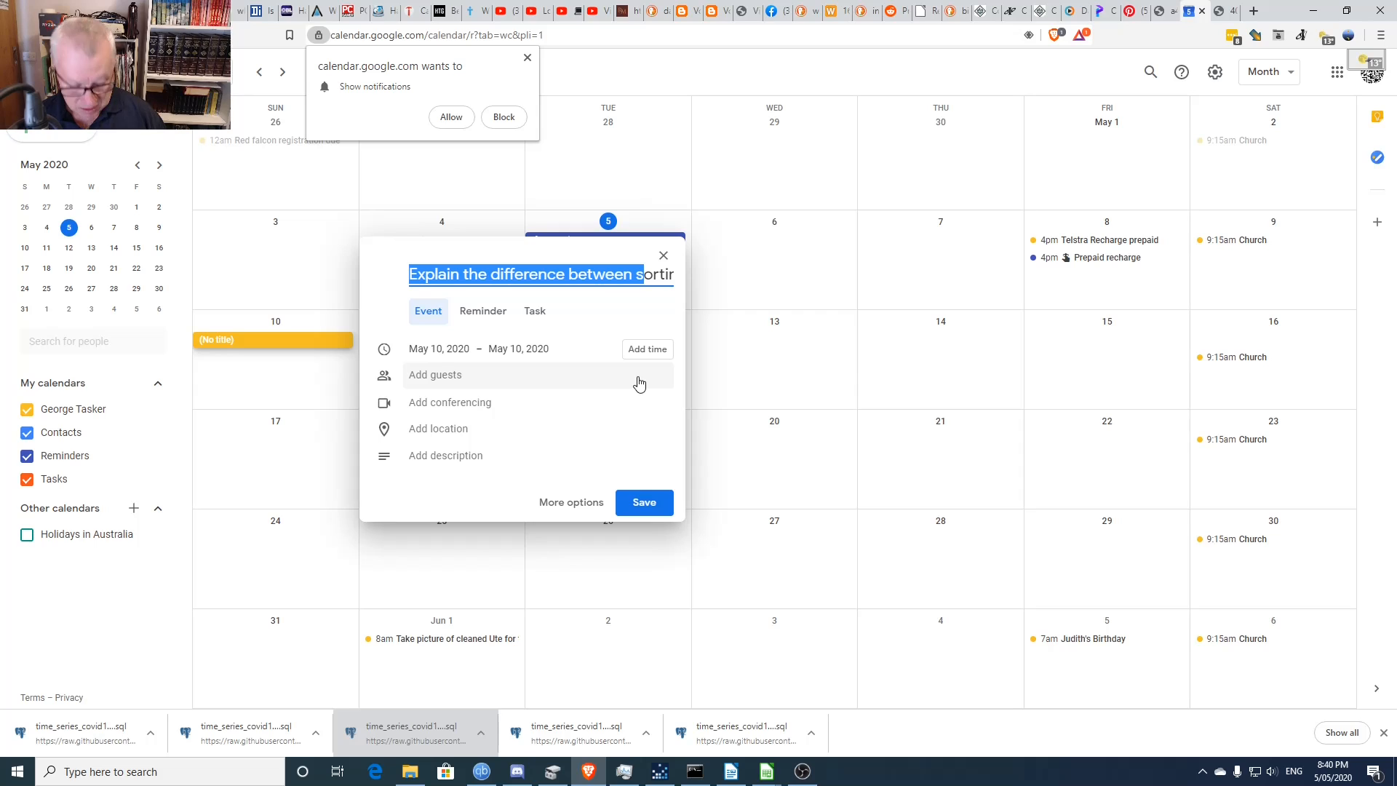
key("ctrl+shift+Right")
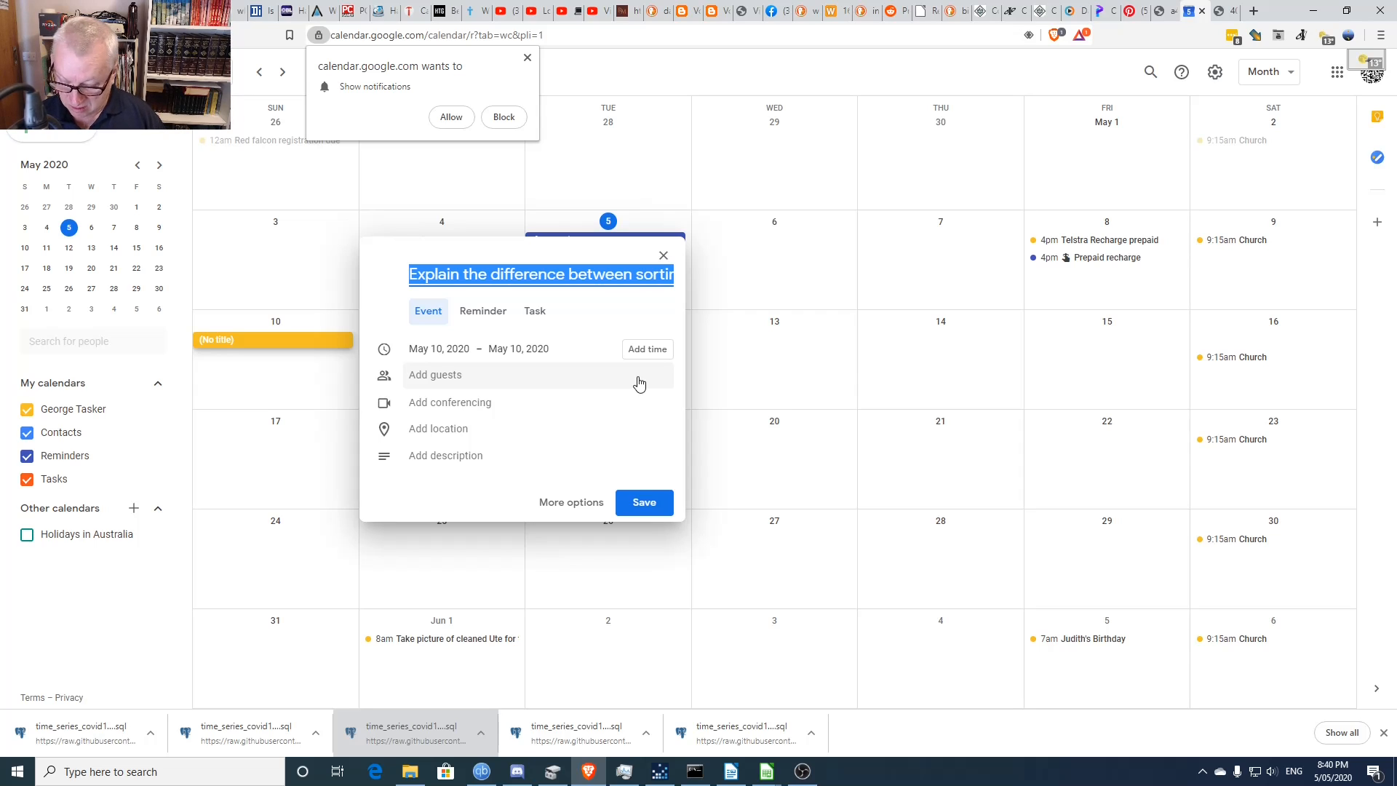
key("ctrl+shift+Right")
key("ctrl+shift+Right")
key("ctrl+shift+Left")
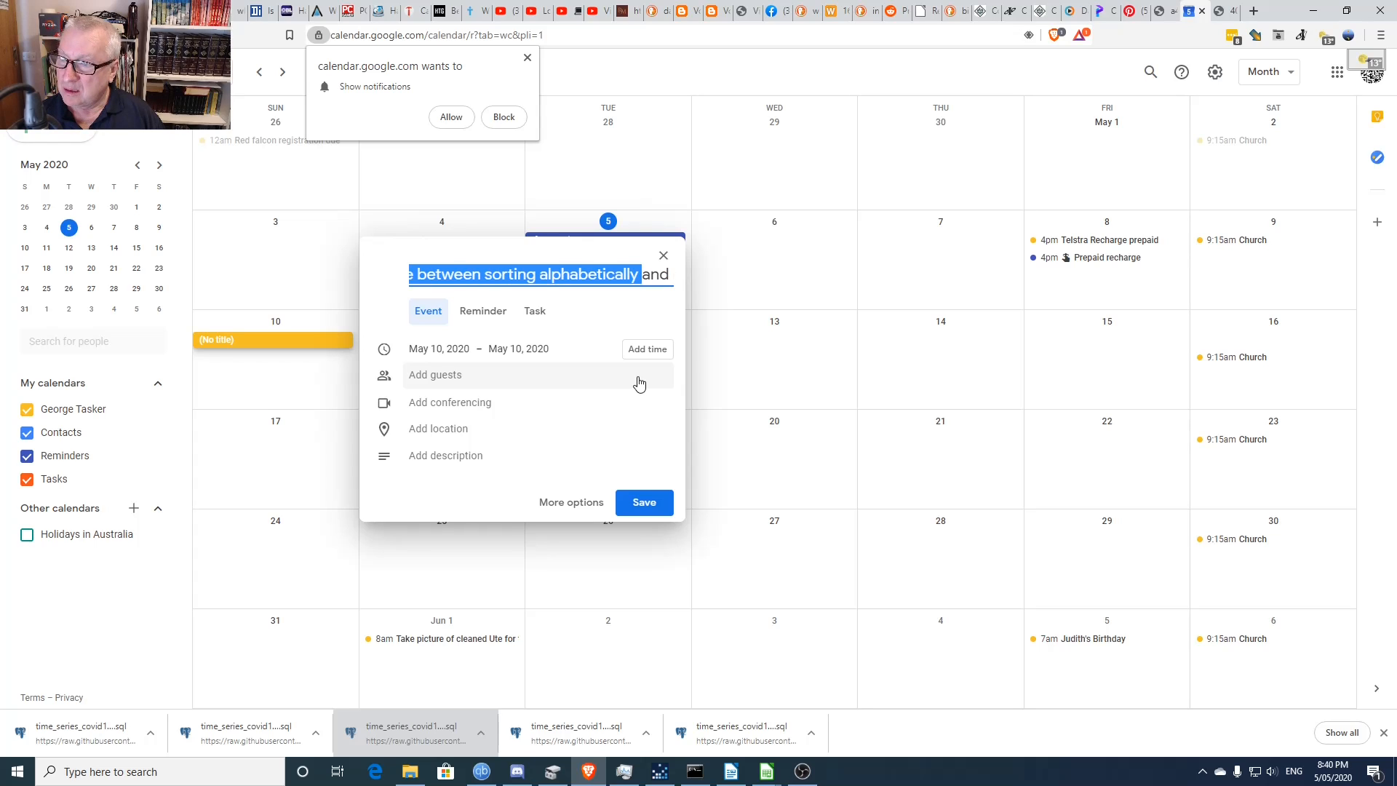
key("ctrl+shift+Left")
key("ctrl+shift+Left")
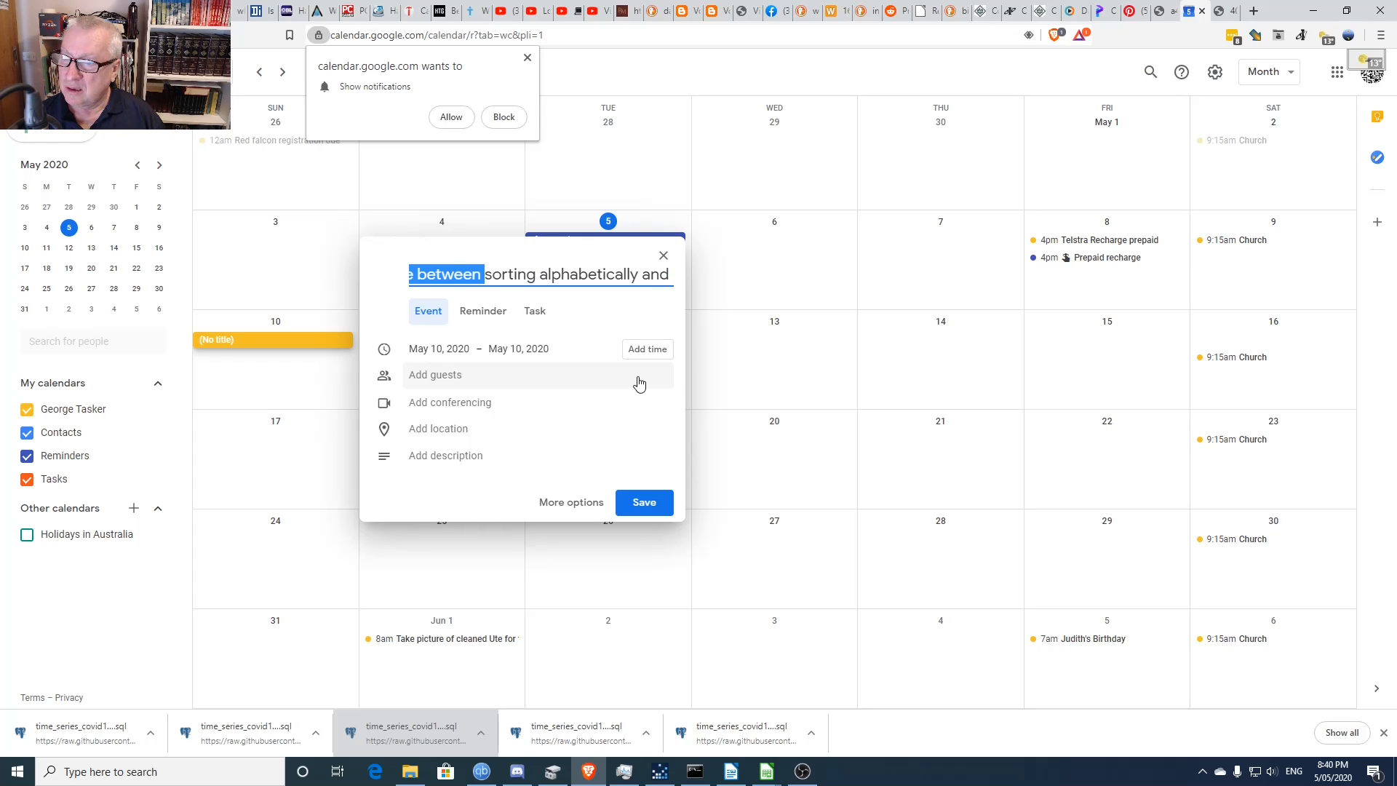
key("BackSpace")
key("shift+Right")
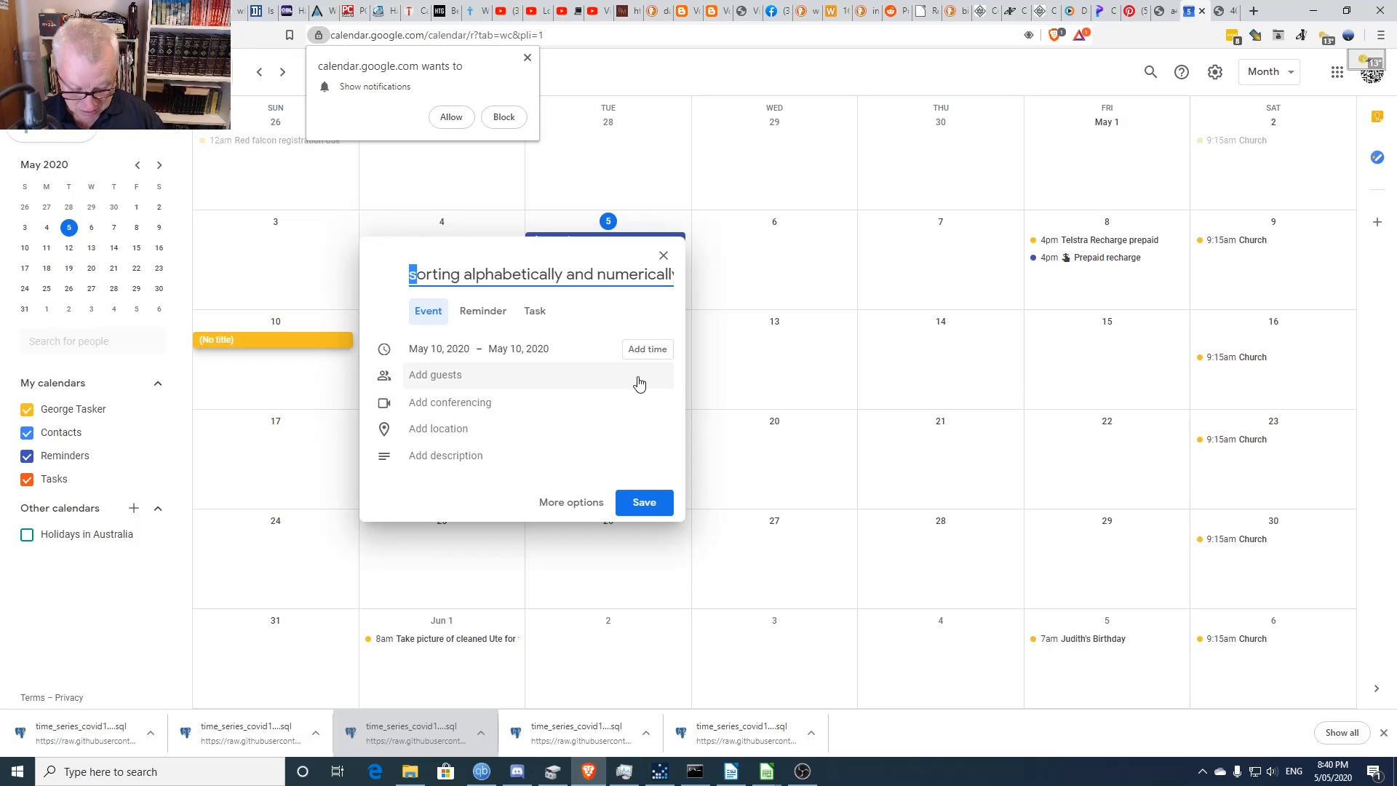
type("S")
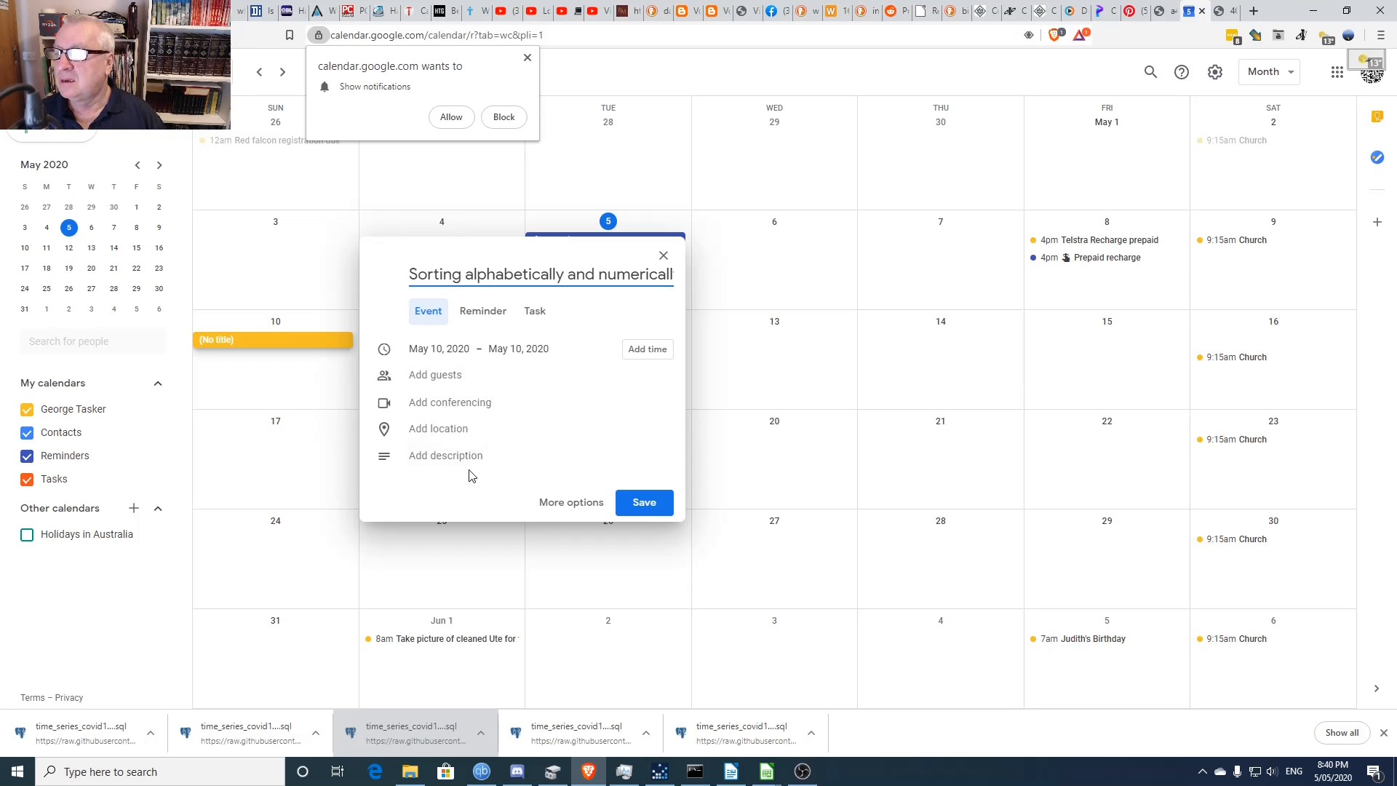
- Add the event description "Explain the difference between sorting alphabetically and numerically in programming."
left_click(452, 458)
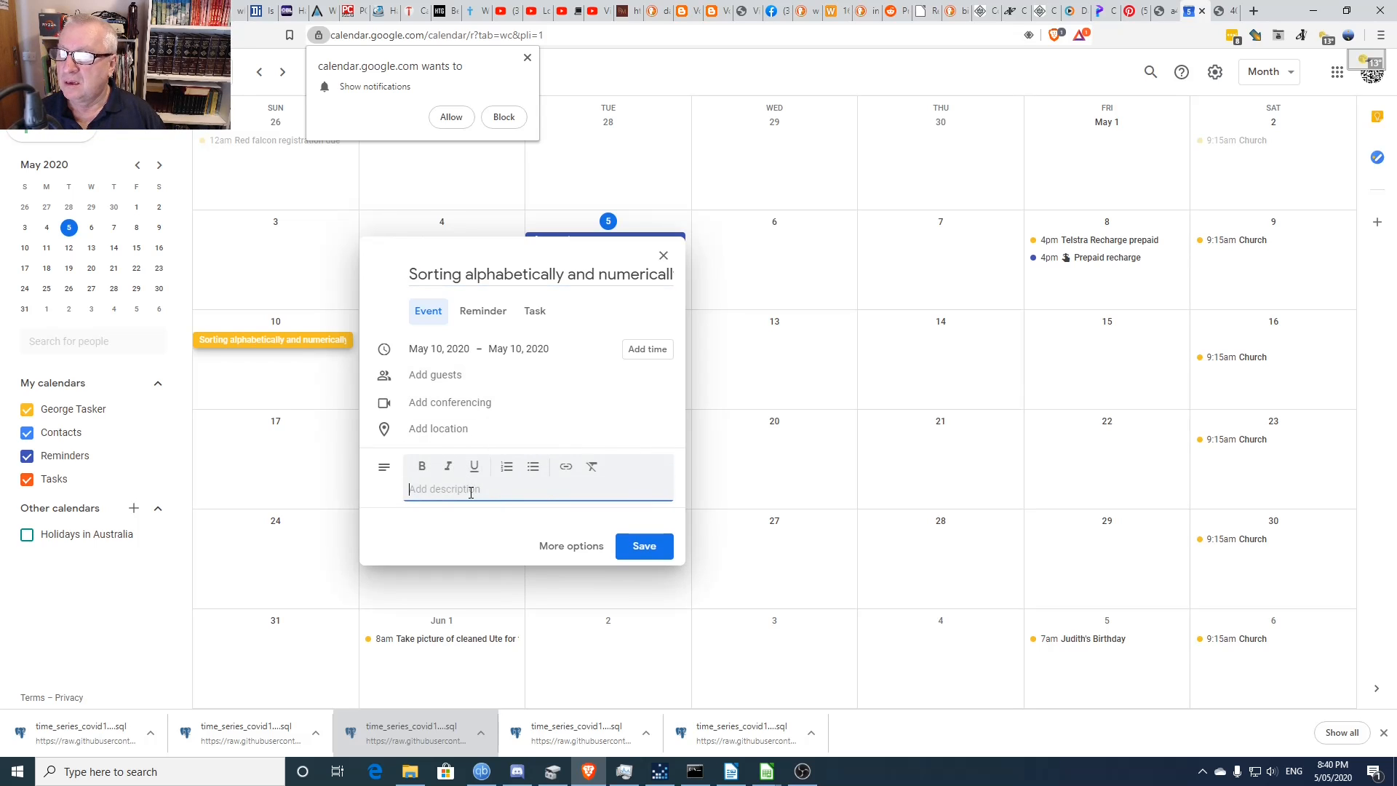
type("Explain the difference between sorting alphabetically and numerically")
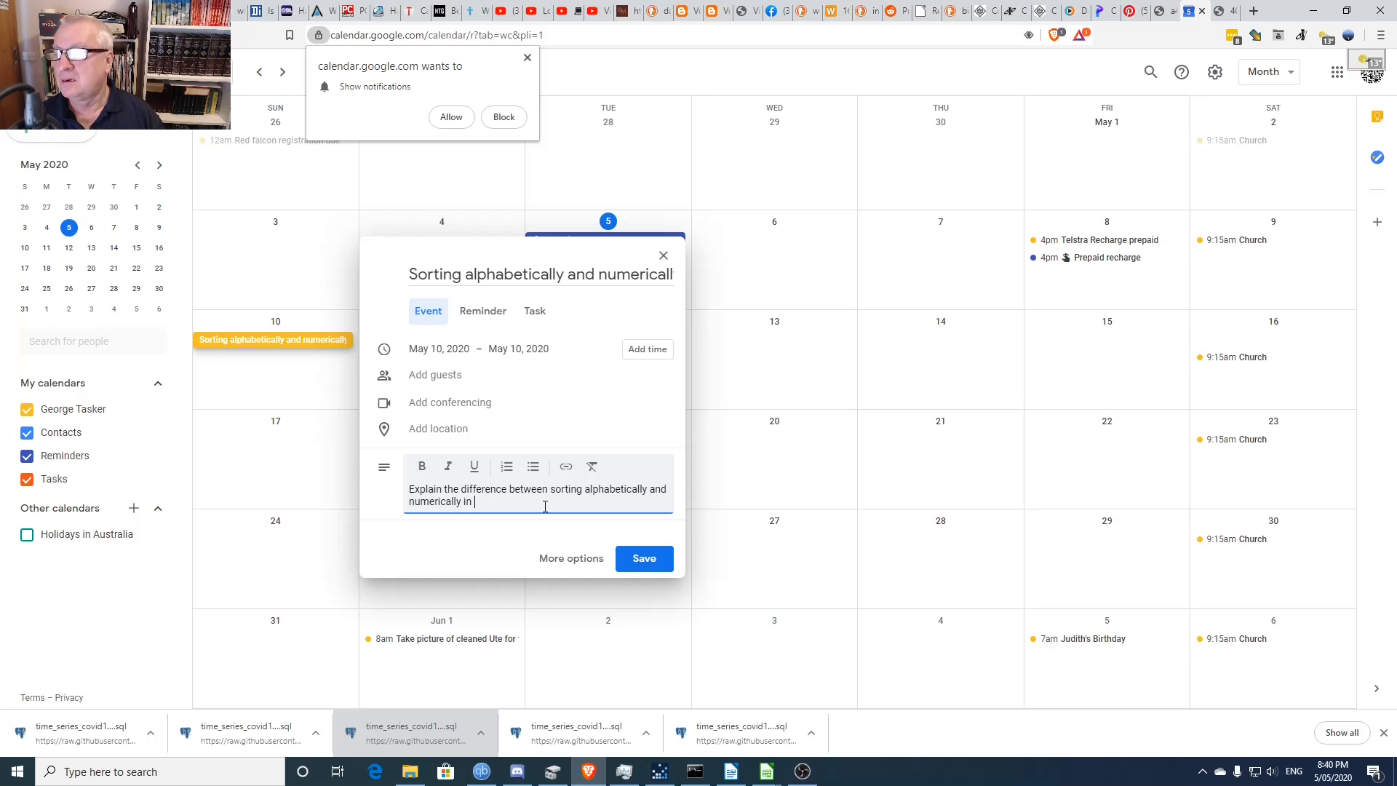
type("ramming.")
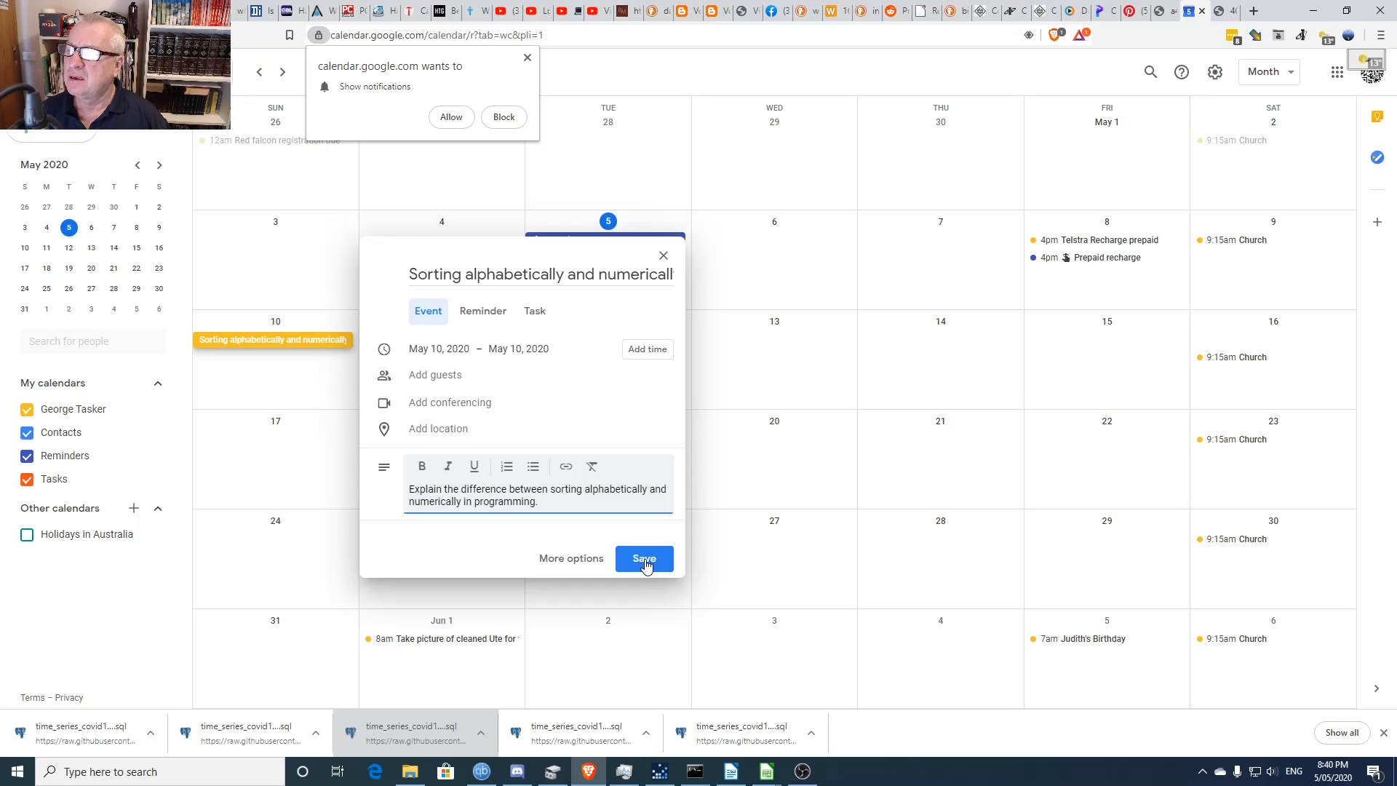
- Make the entry a task described "Explain the difference between sorting alphabetically and numerically", save it, and block the site's notifications
left_click(536, 312)
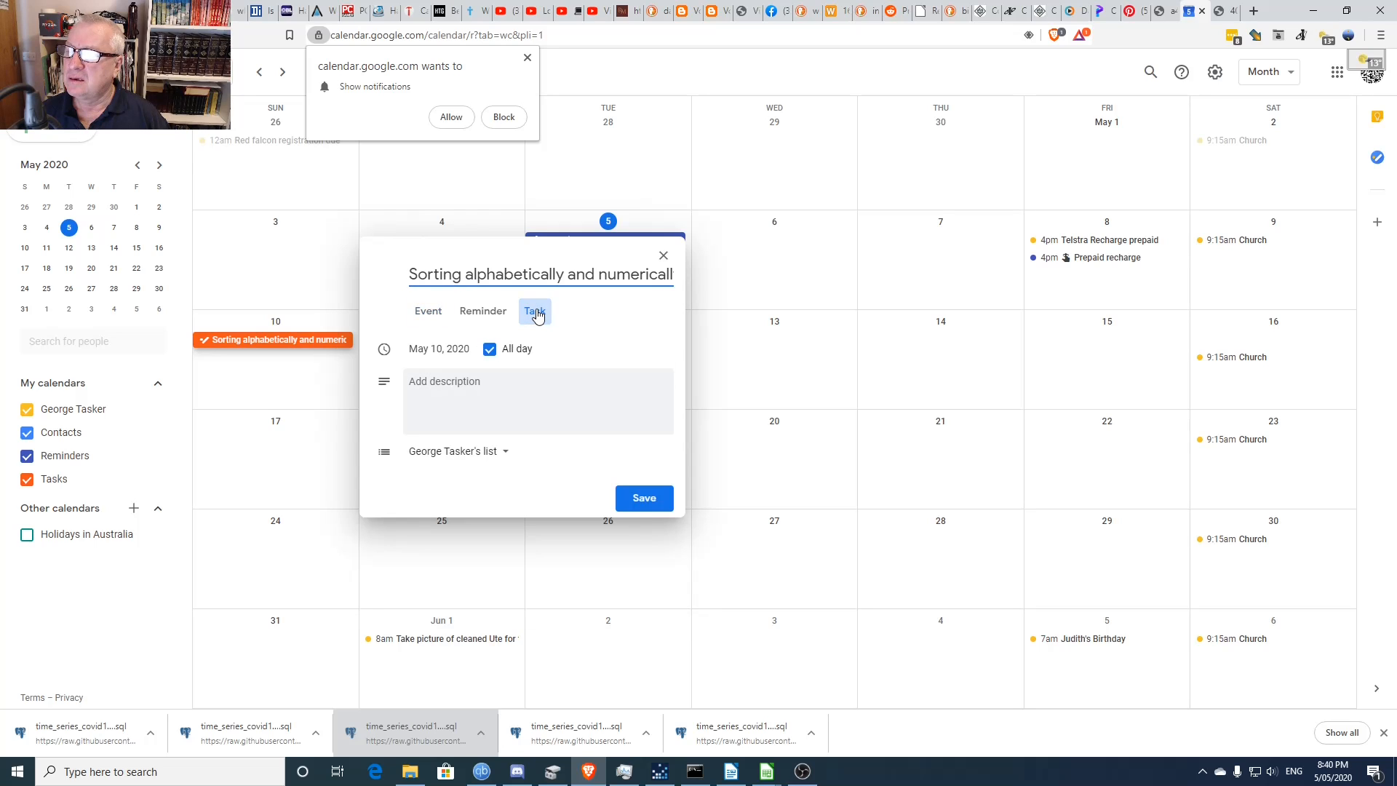
left_click(491, 381)
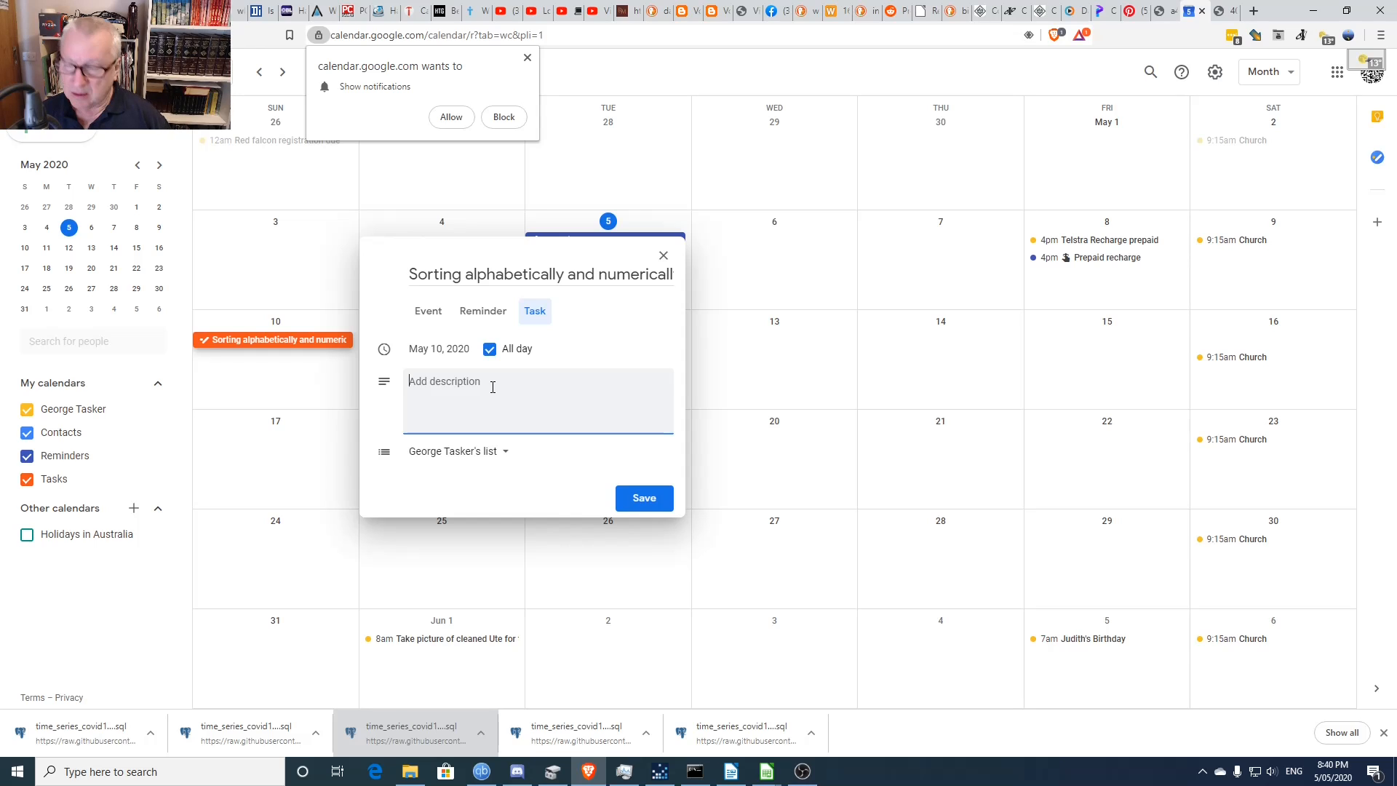
type("Explain the difference between sorting alphabetically and numerically")
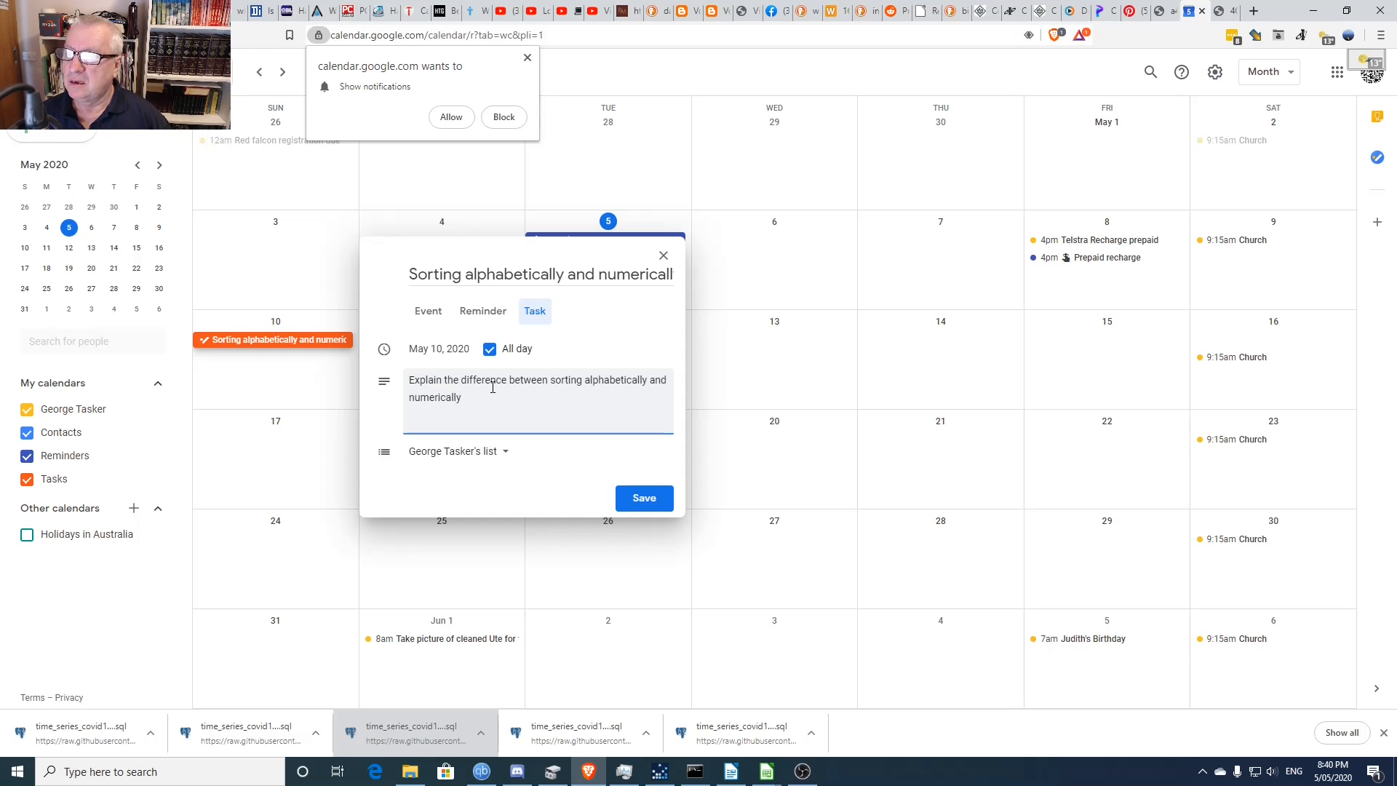
left_click(633, 501)
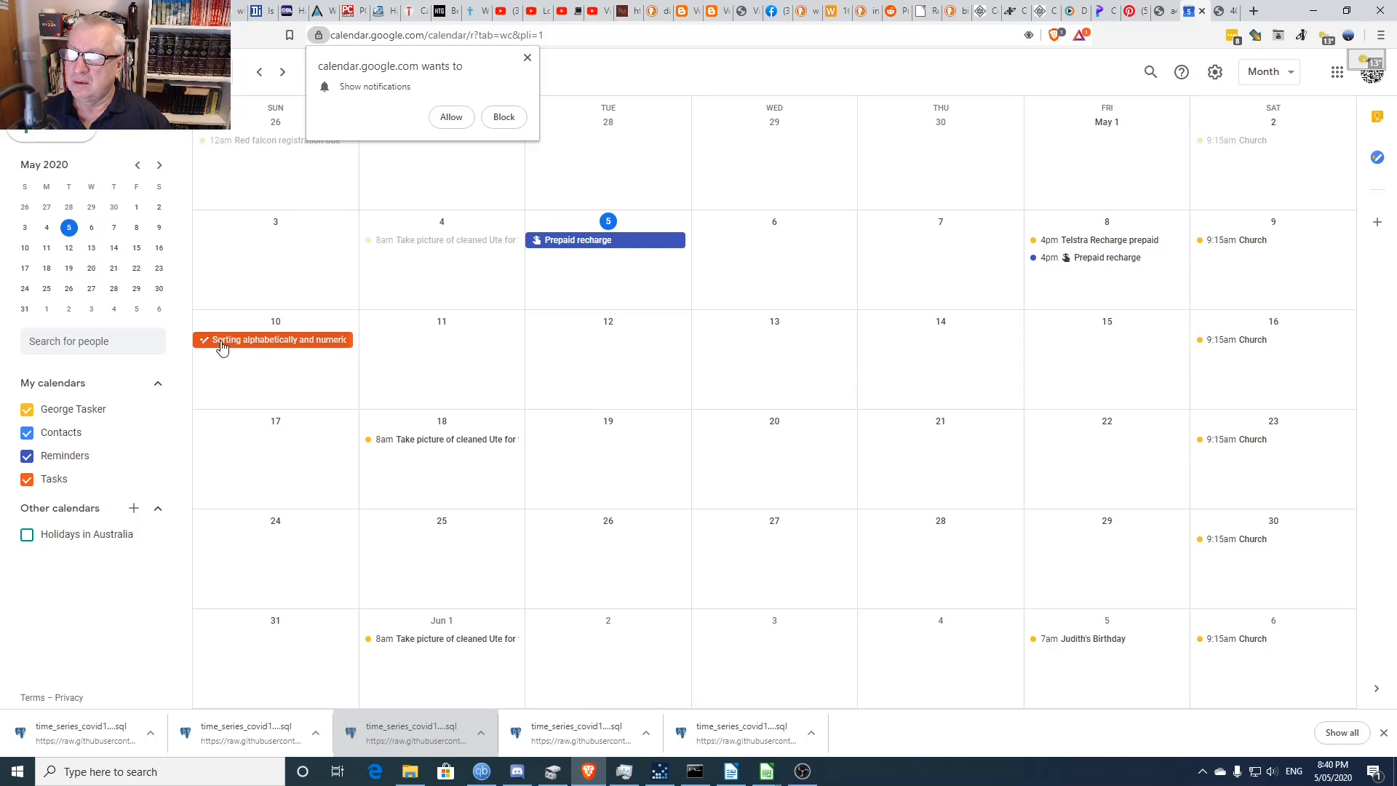
left_click(504, 117)
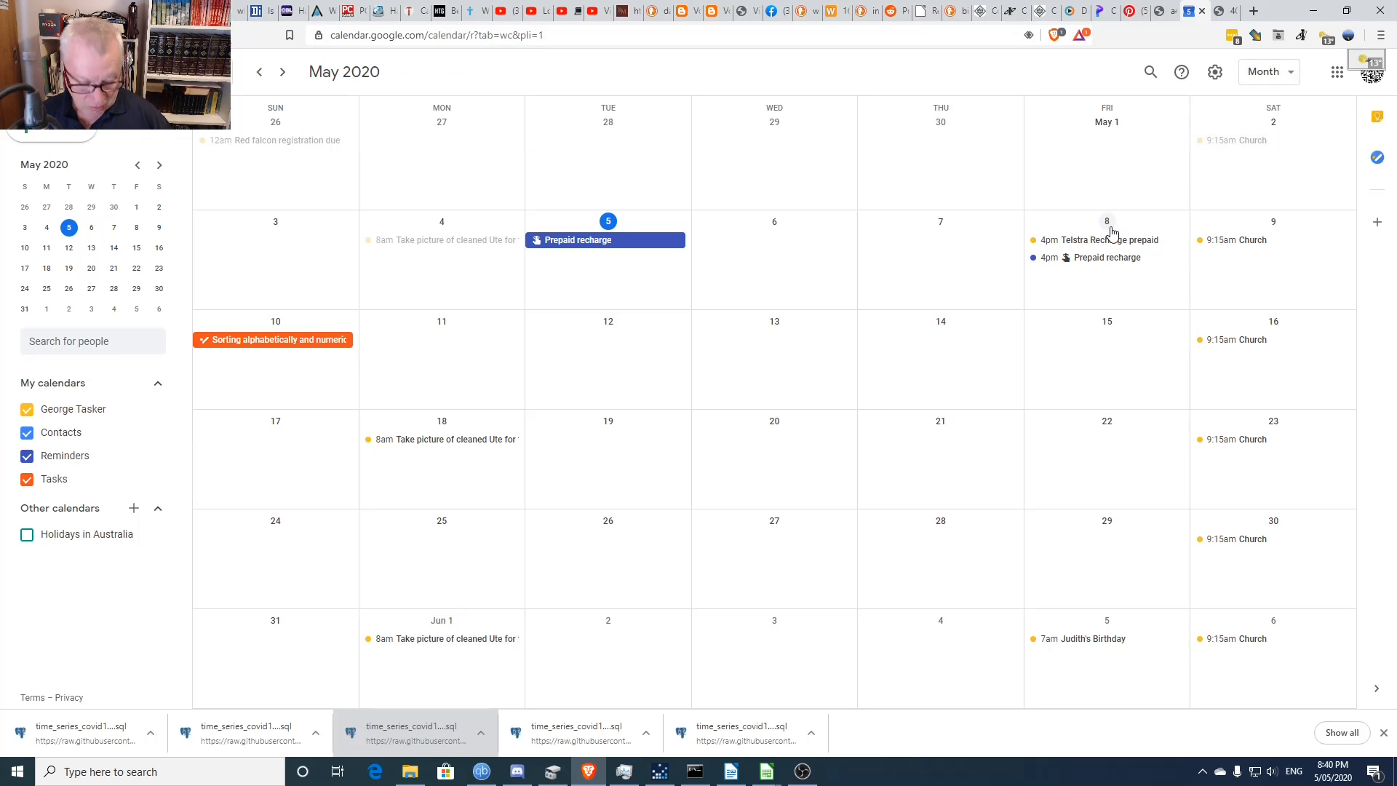
- Close the Google Calendar page and return to the binary, decimal and ASCII character table
key("alt+Tab")
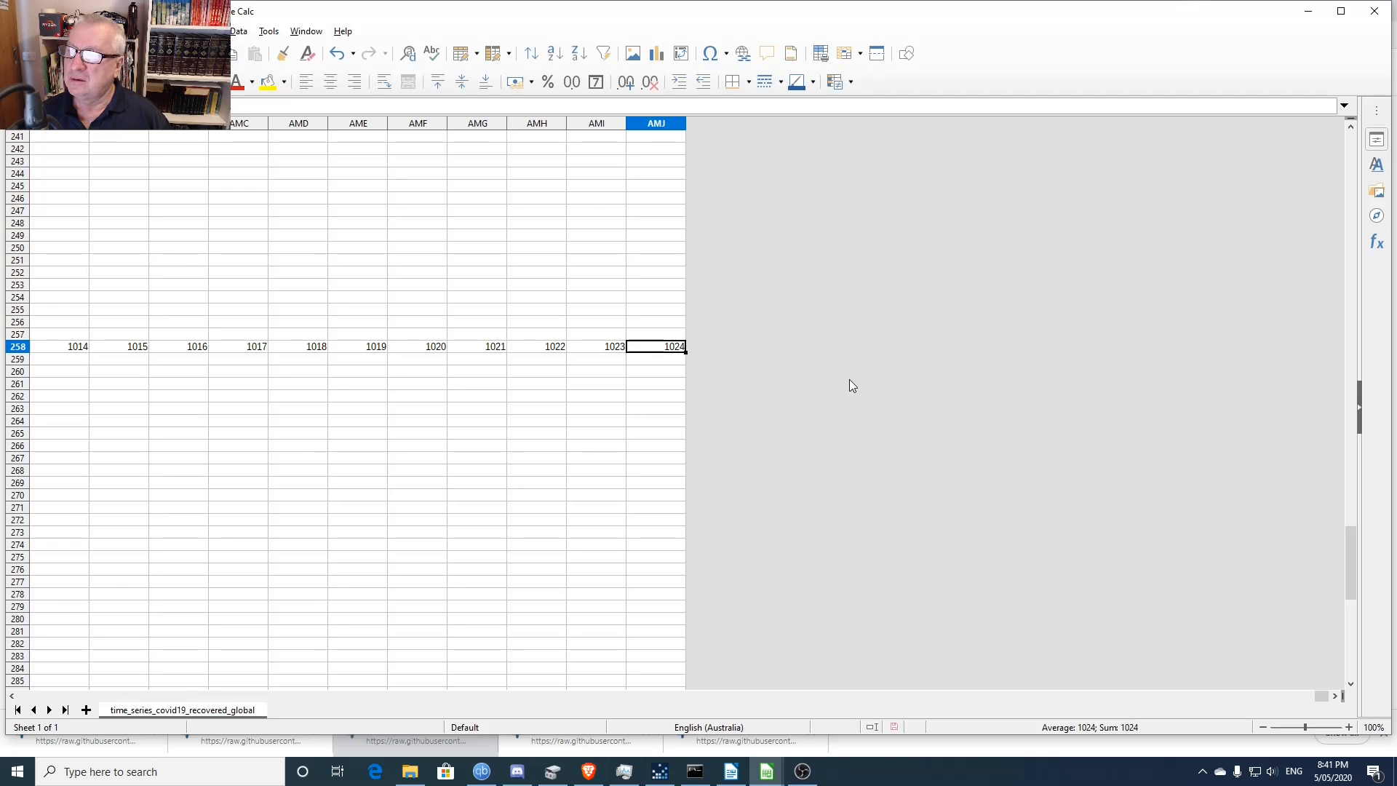
key("alt+Tab")
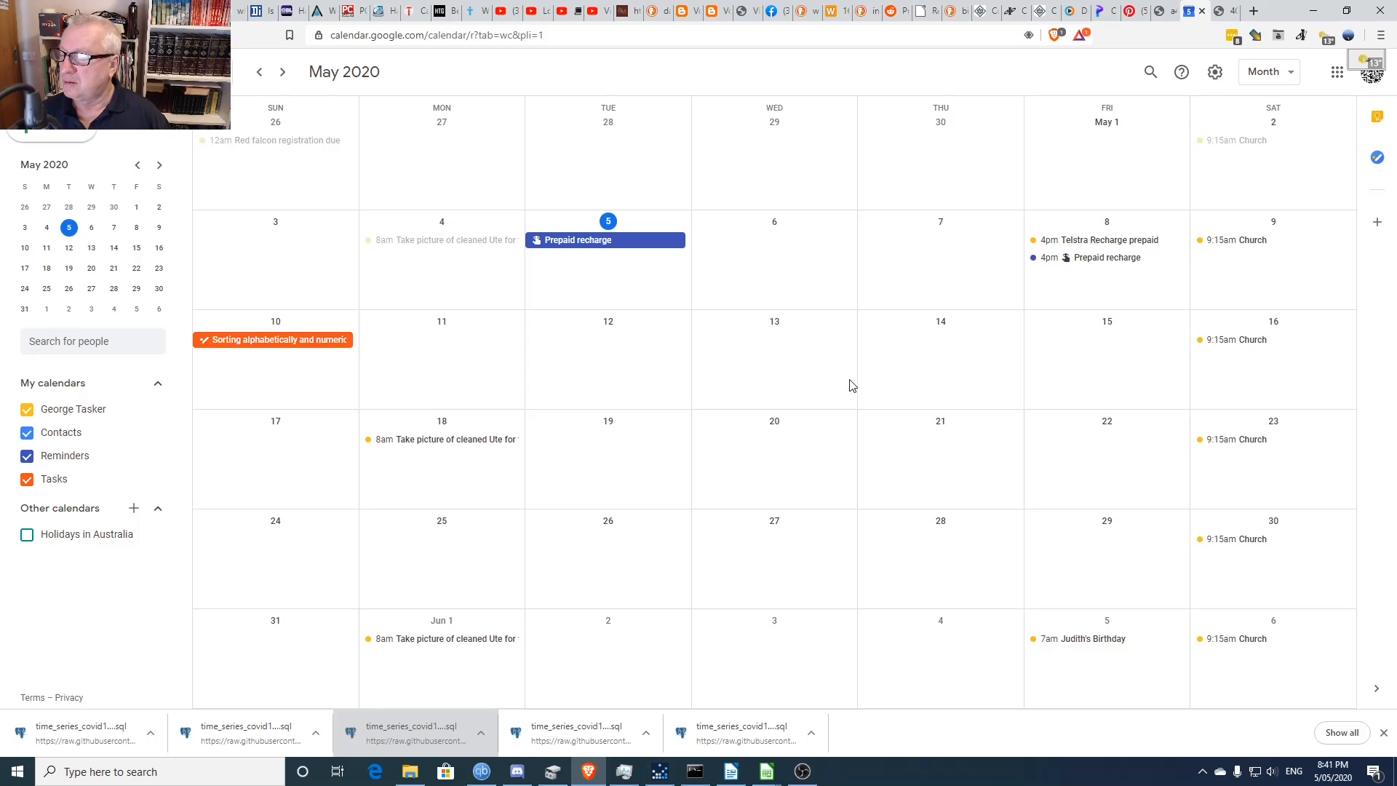
left_click(1202, 10)
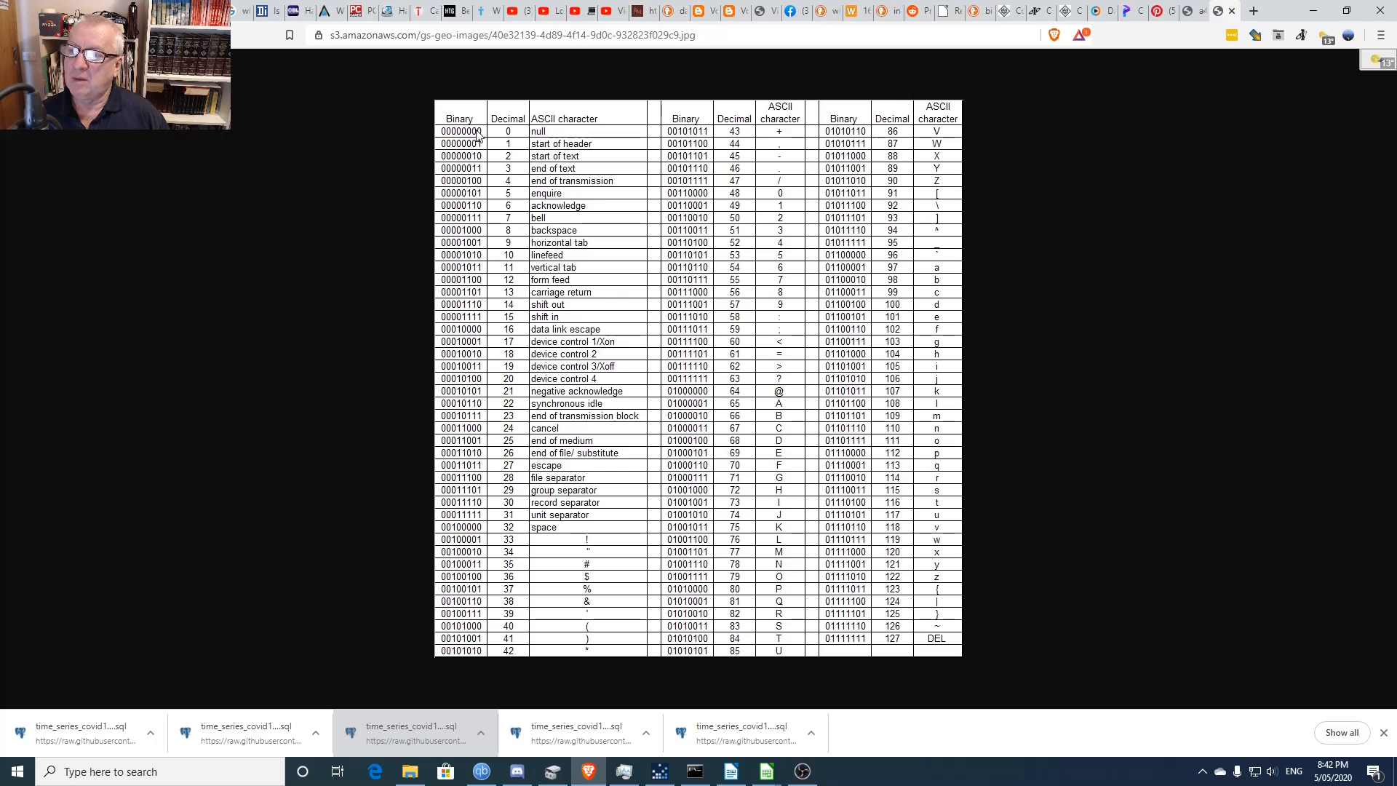
- Check the numbered last columns in the time_series_covid19_recovered_global sheet in LibreOffice Calc, and return to the ASCII table in the browser
key("alt+Tab")
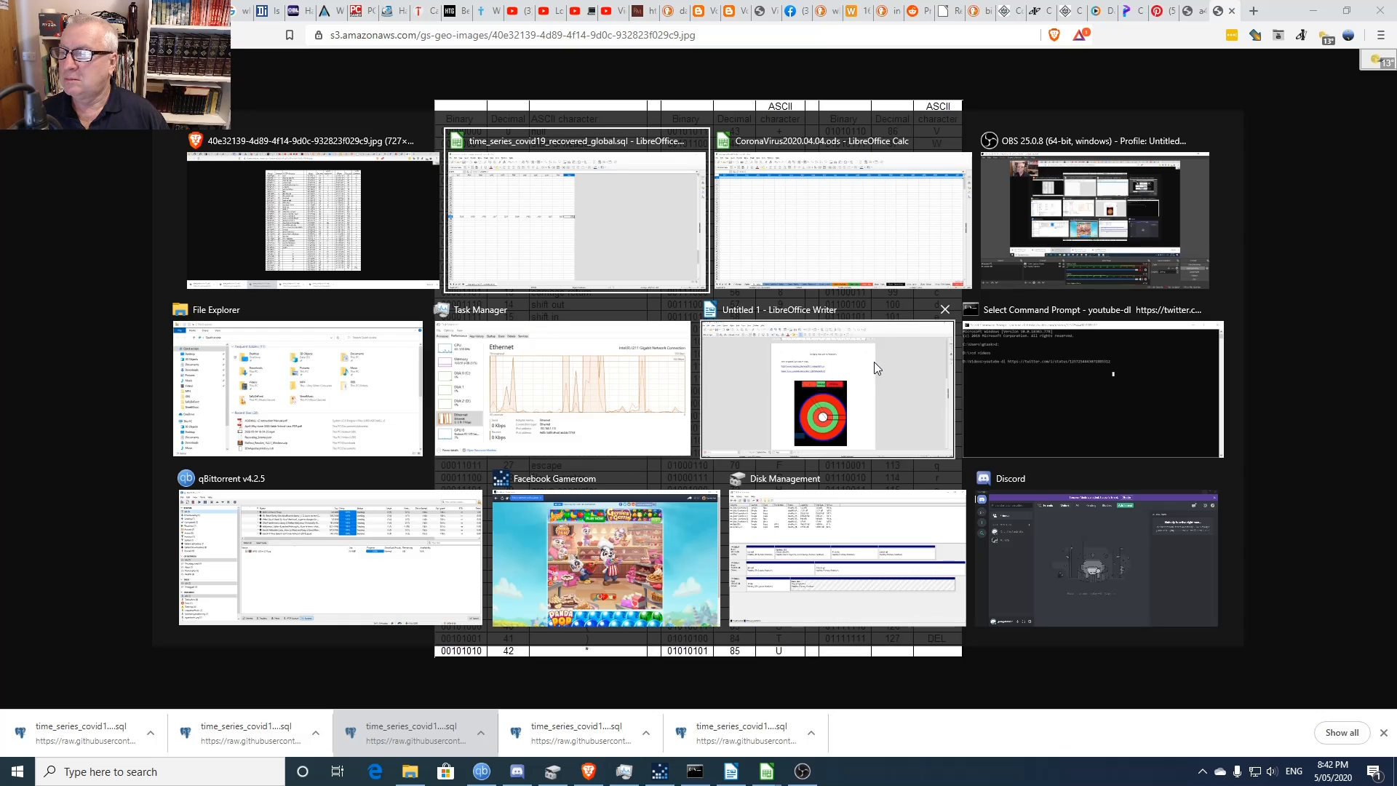
left_click(447, 289)
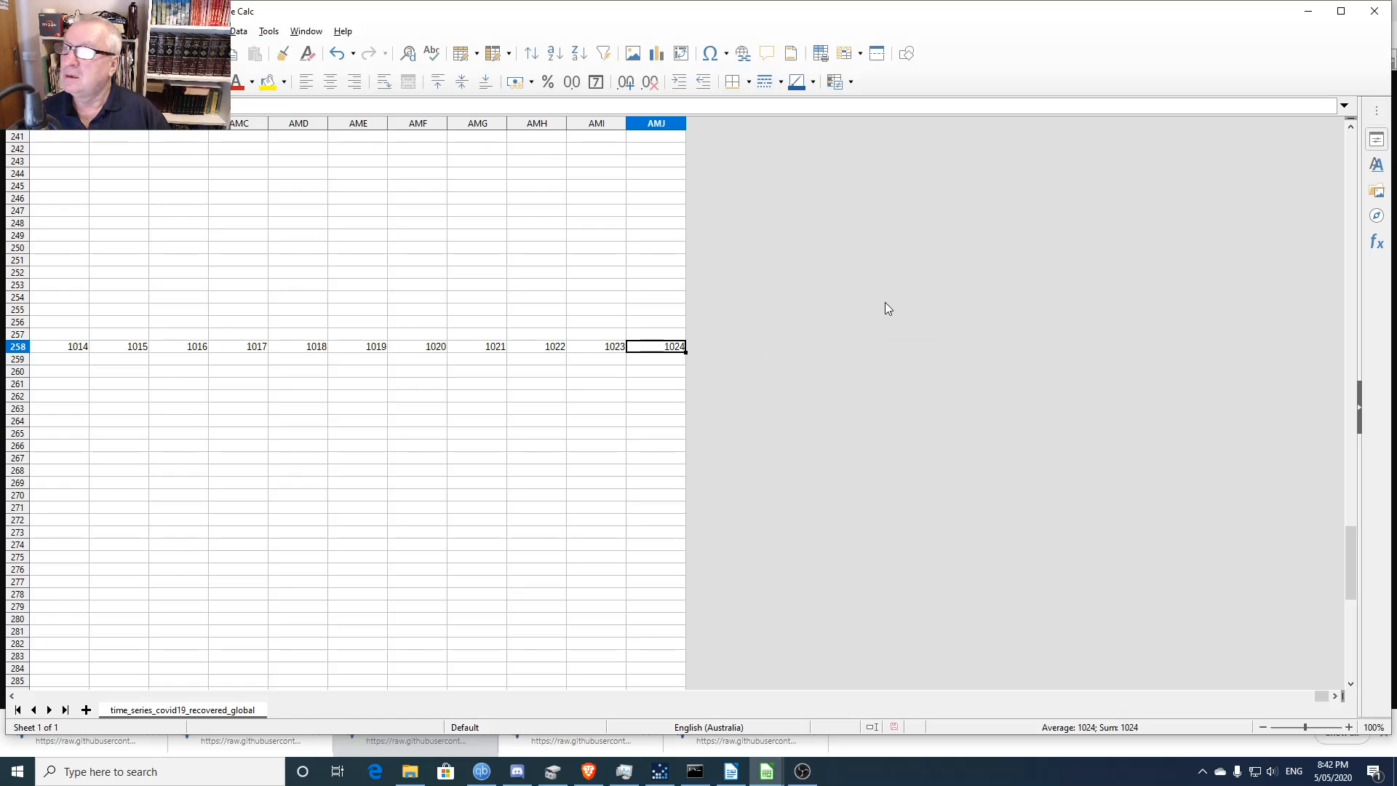
key("alt+Tab")
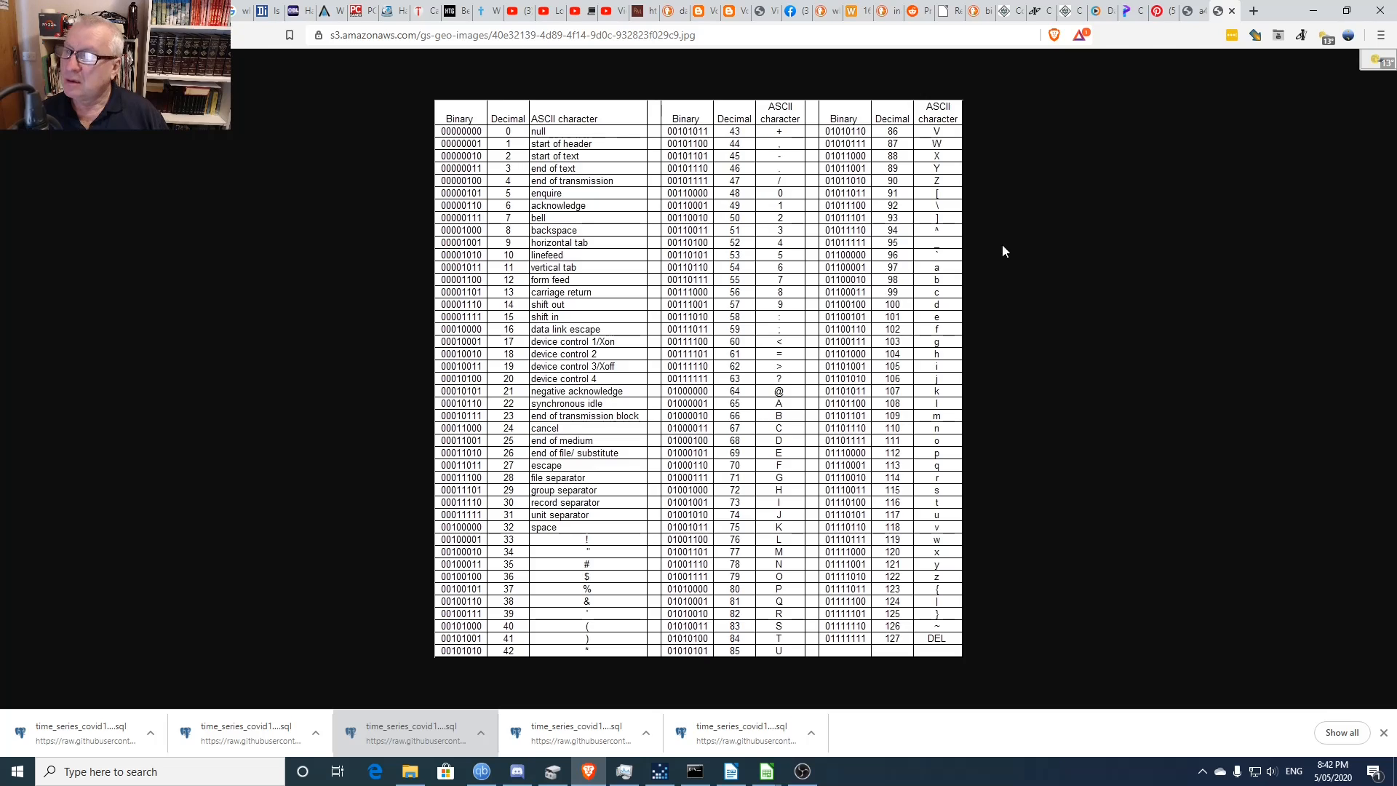
- Look through the open unary table, Tutorialspoint data types and binary image pages, ending on the Infogalactic C data types article
left_click(1199, 13)
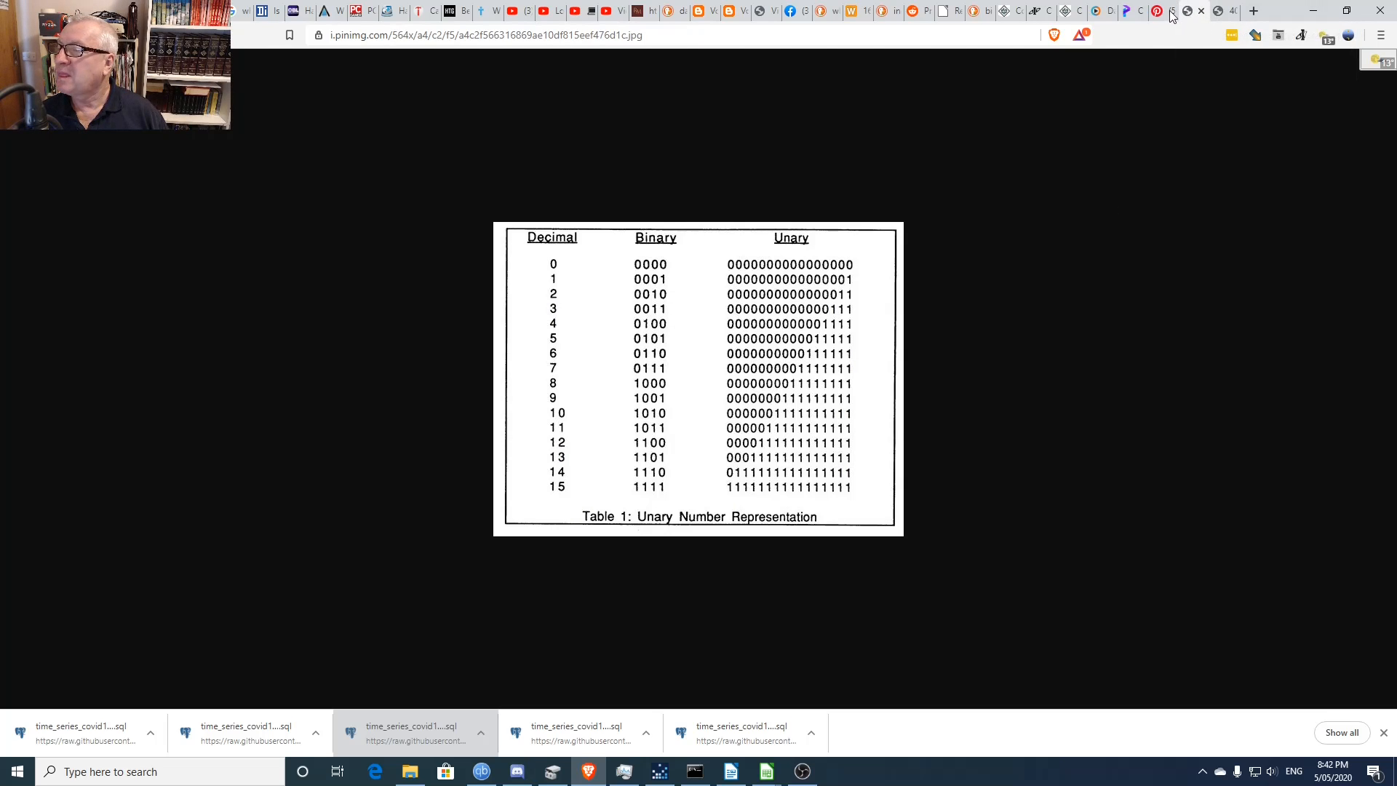
left_click(1008, 15)
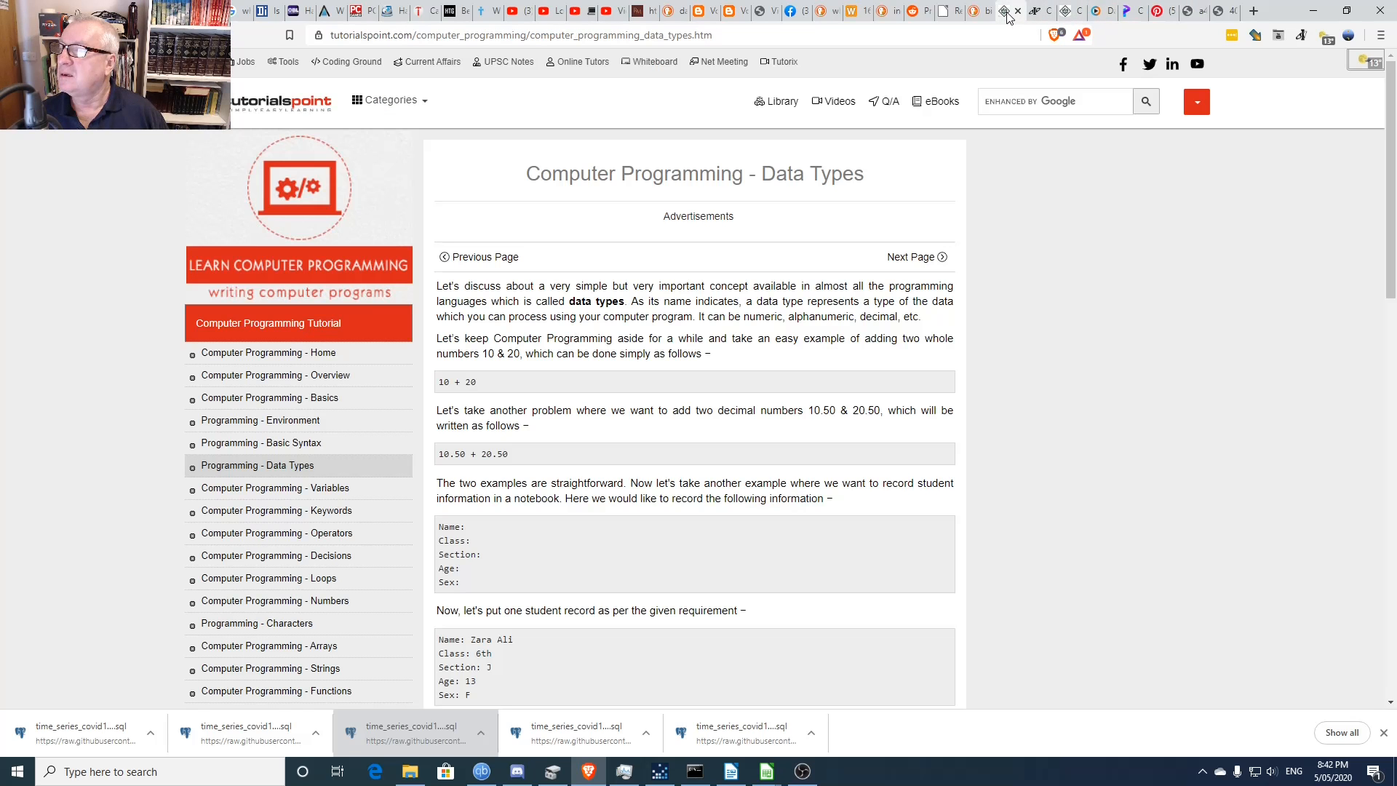
left_click(975, 11)
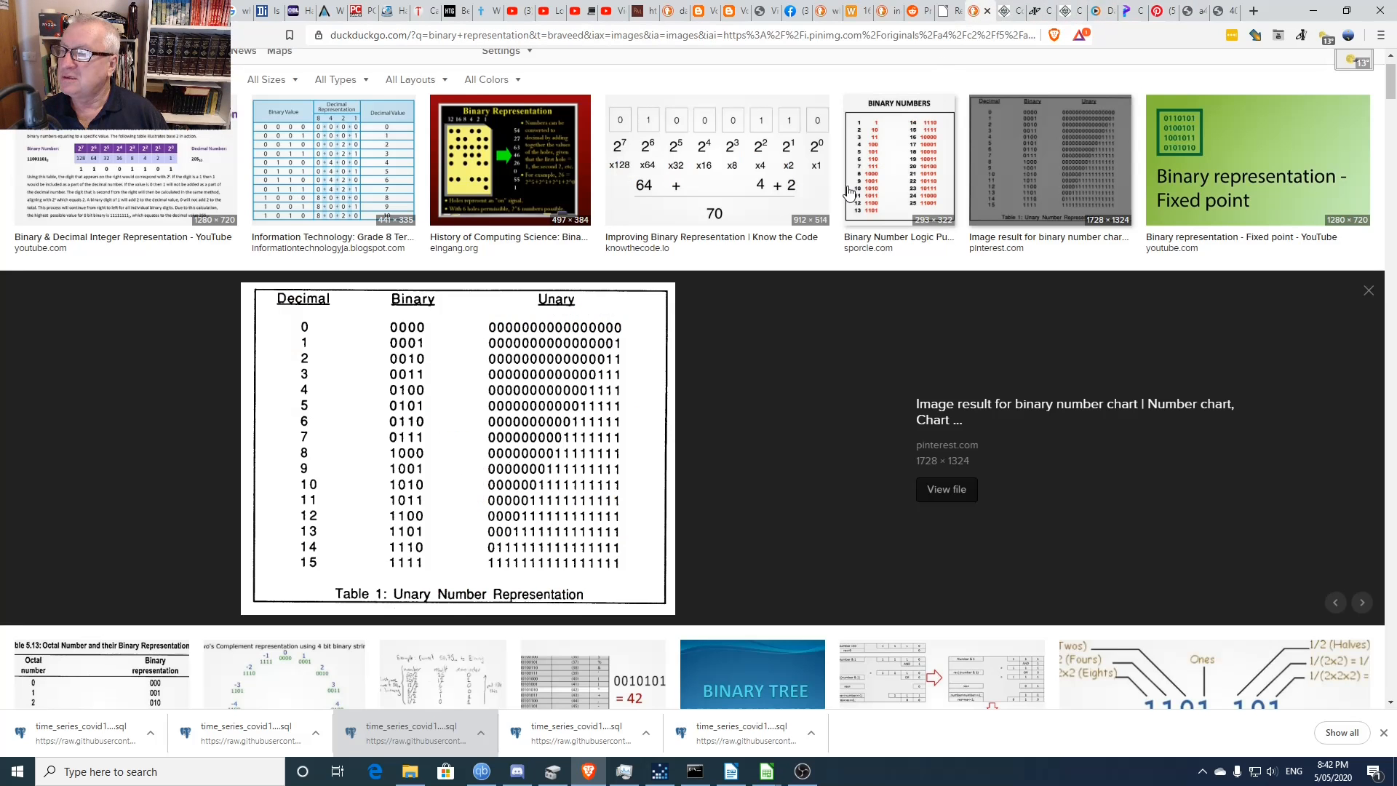
left_click(1009, 13)
left_click(1038, 13)
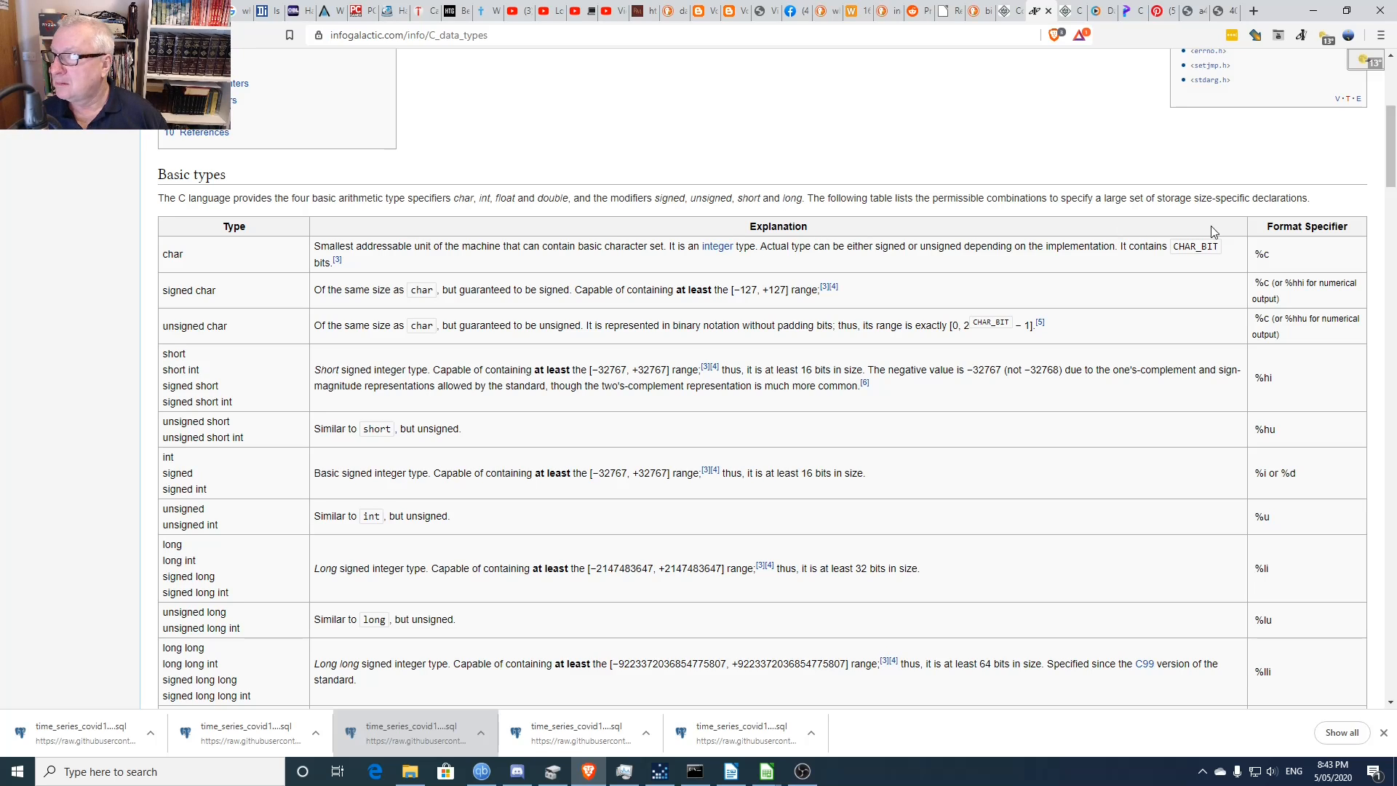
- Examine the char entry in the Basic types table, highlighting the type name and the CHAR_BIT term
double_click(1199, 247)
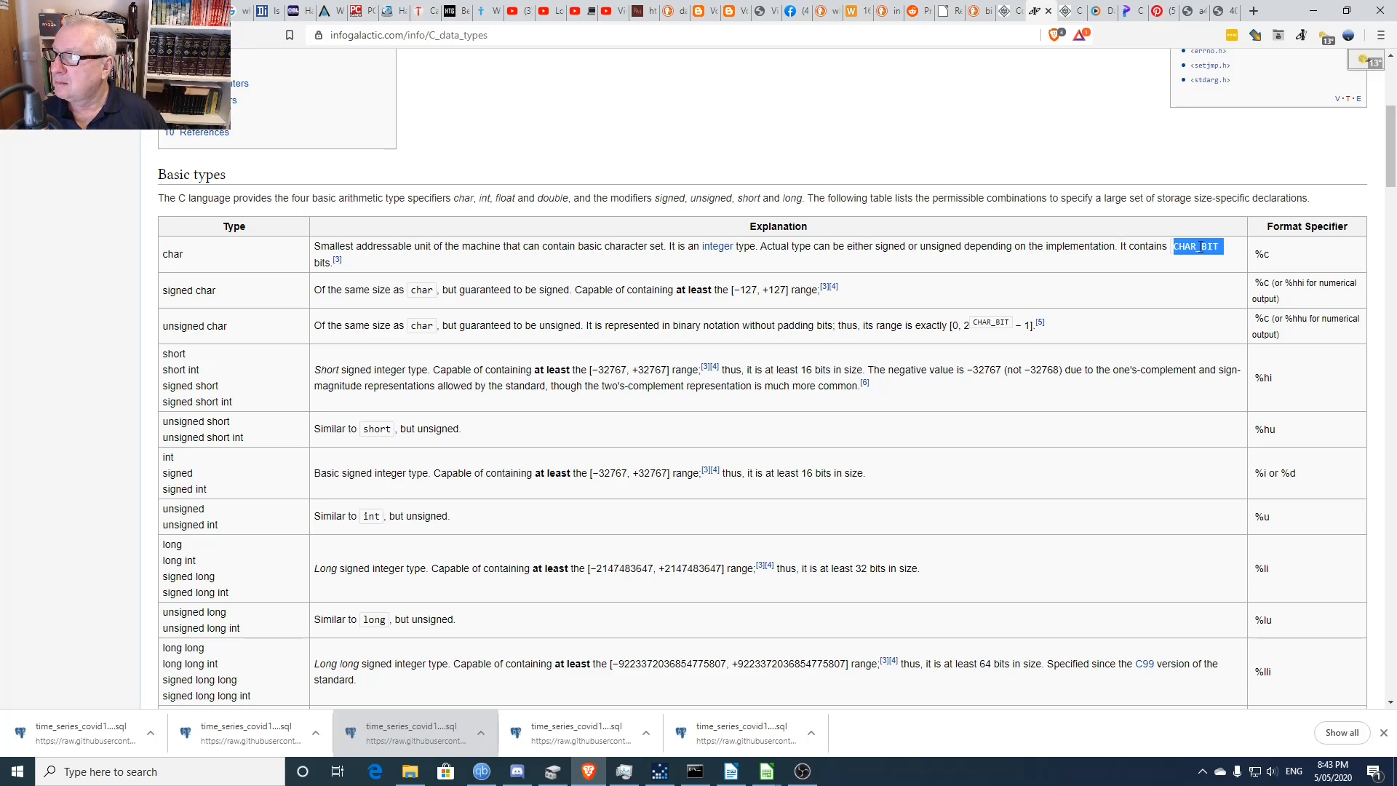
left_click(1140, 248)
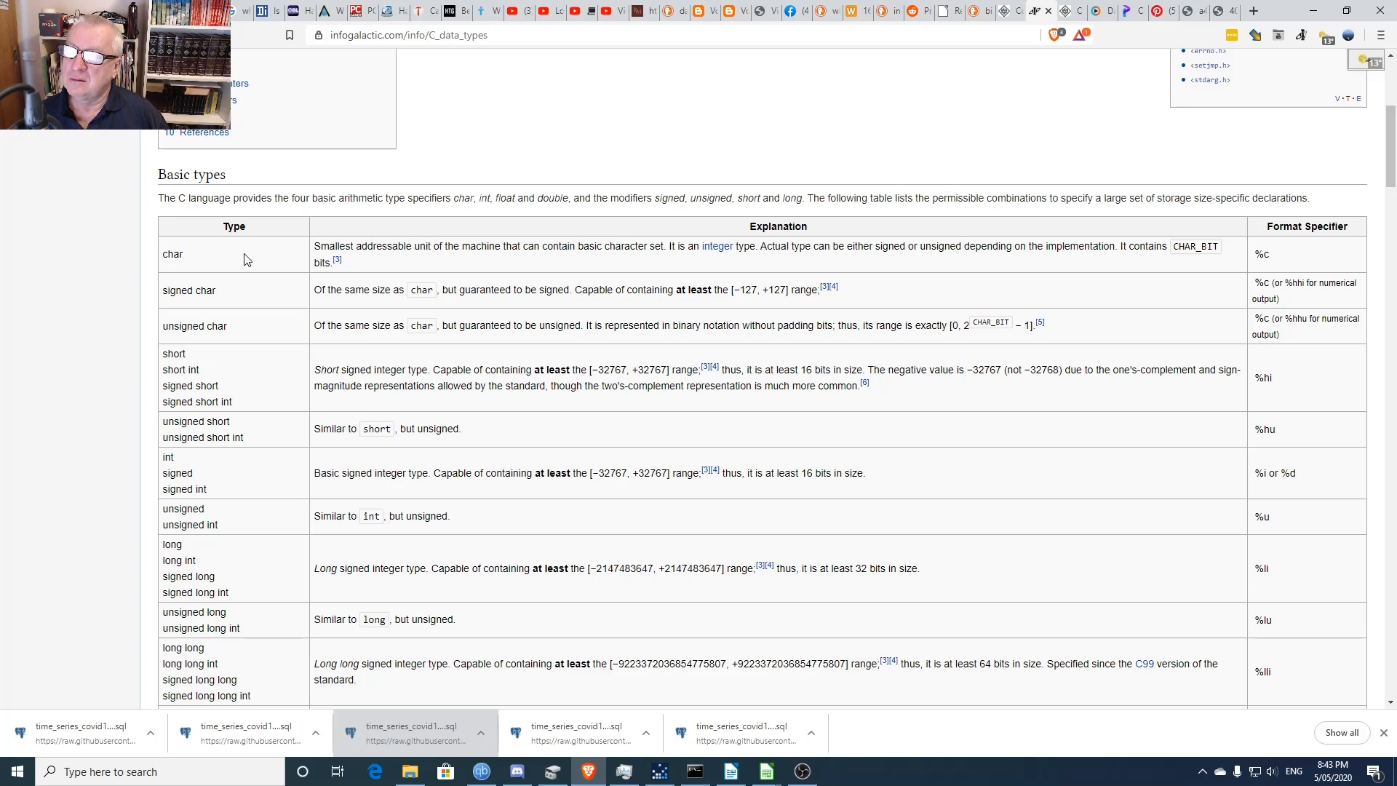
double_click(174, 253)
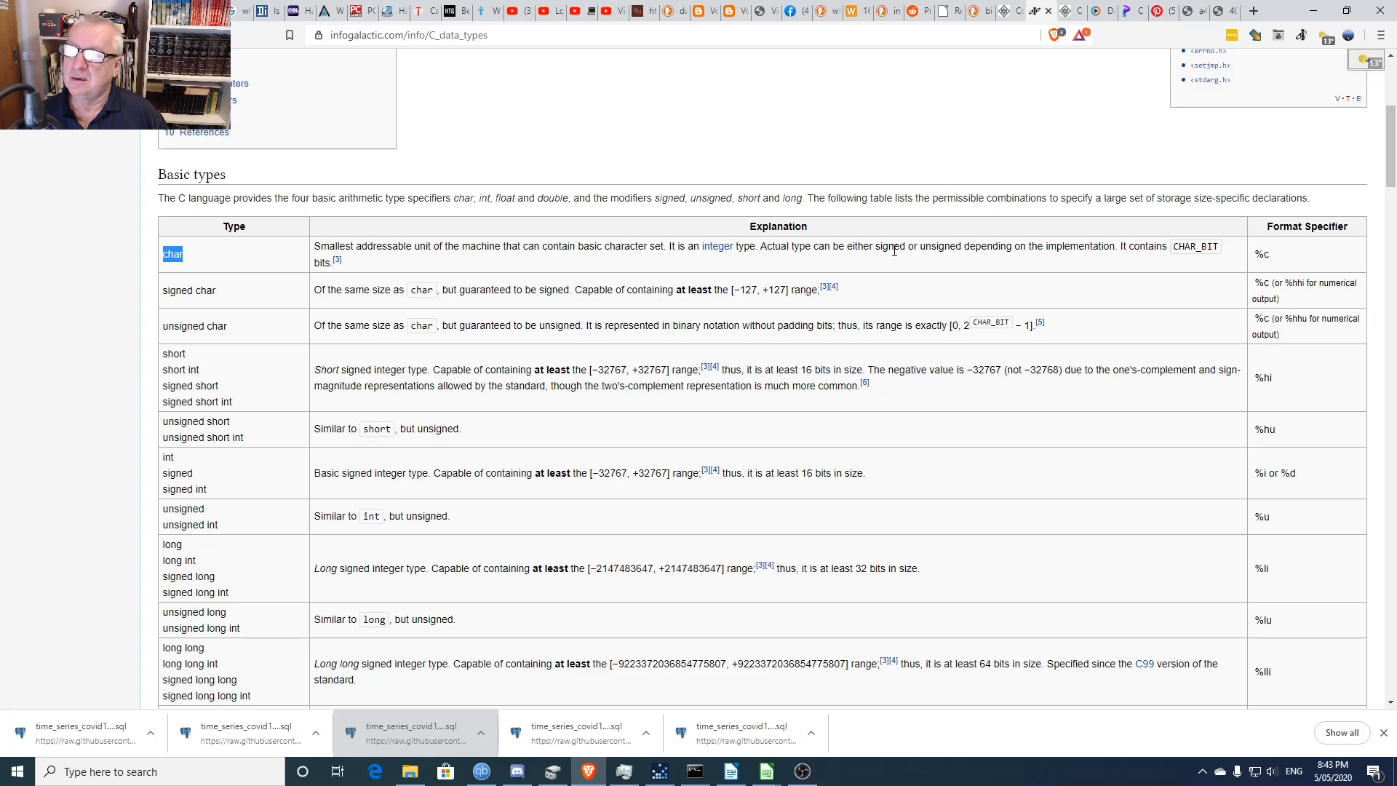
left_click(1194, 249)
triple_click(1194, 249)
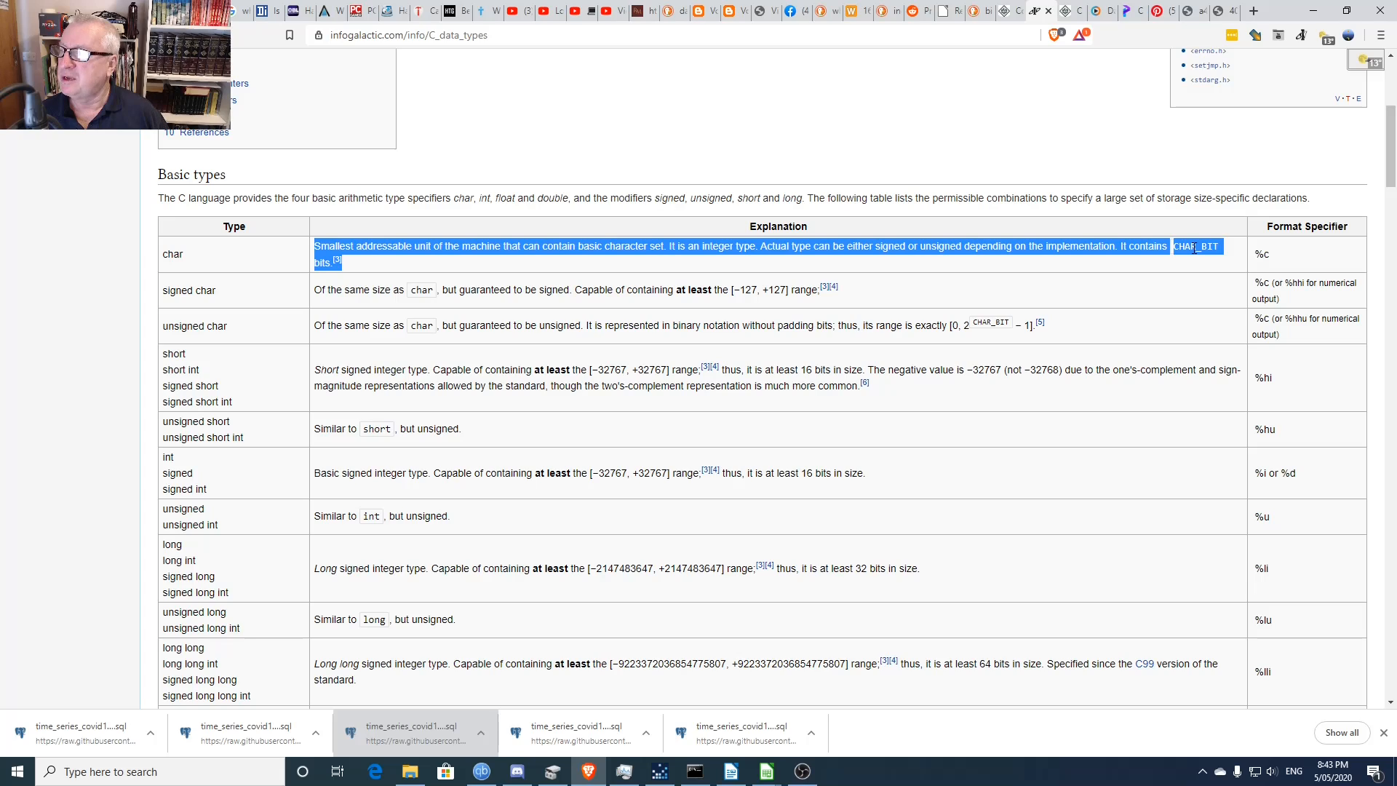
left_click(1194, 249)
double_click(1194, 249)
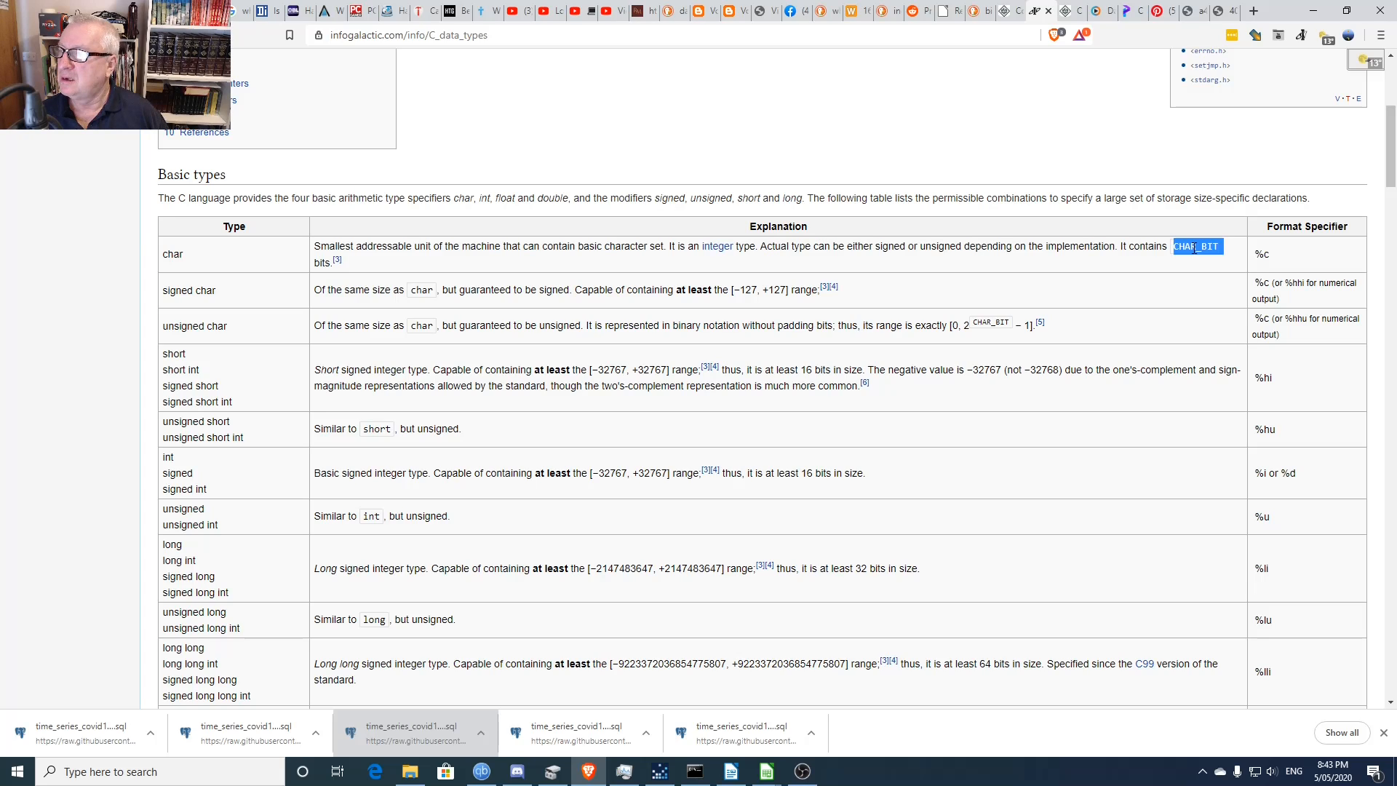
- Follow citation 3 of the char entry to the references and search DuckDuckGo for "limits.h" from there
left_click(337, 260)
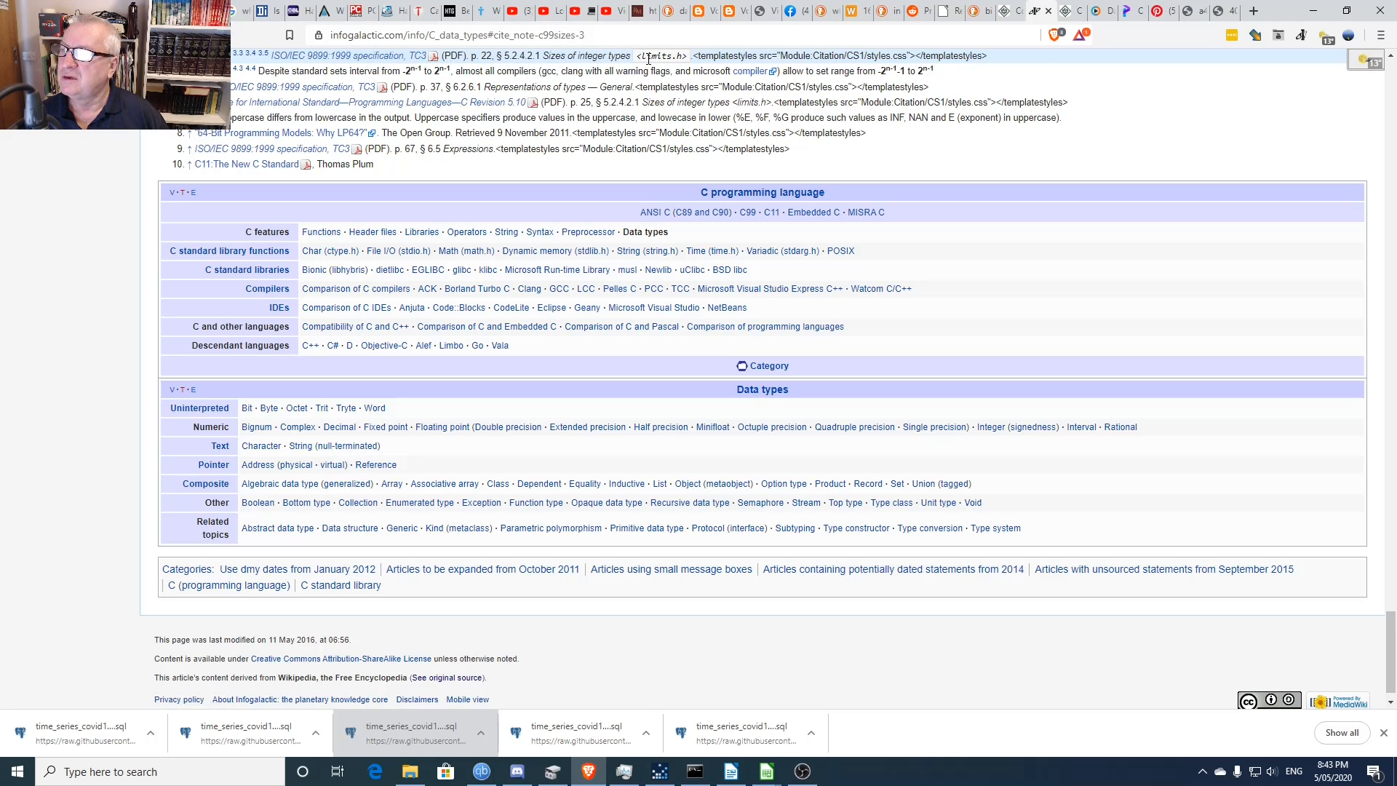
left_click_drag(639, 57, 666, 114)
left_click(662, 418)
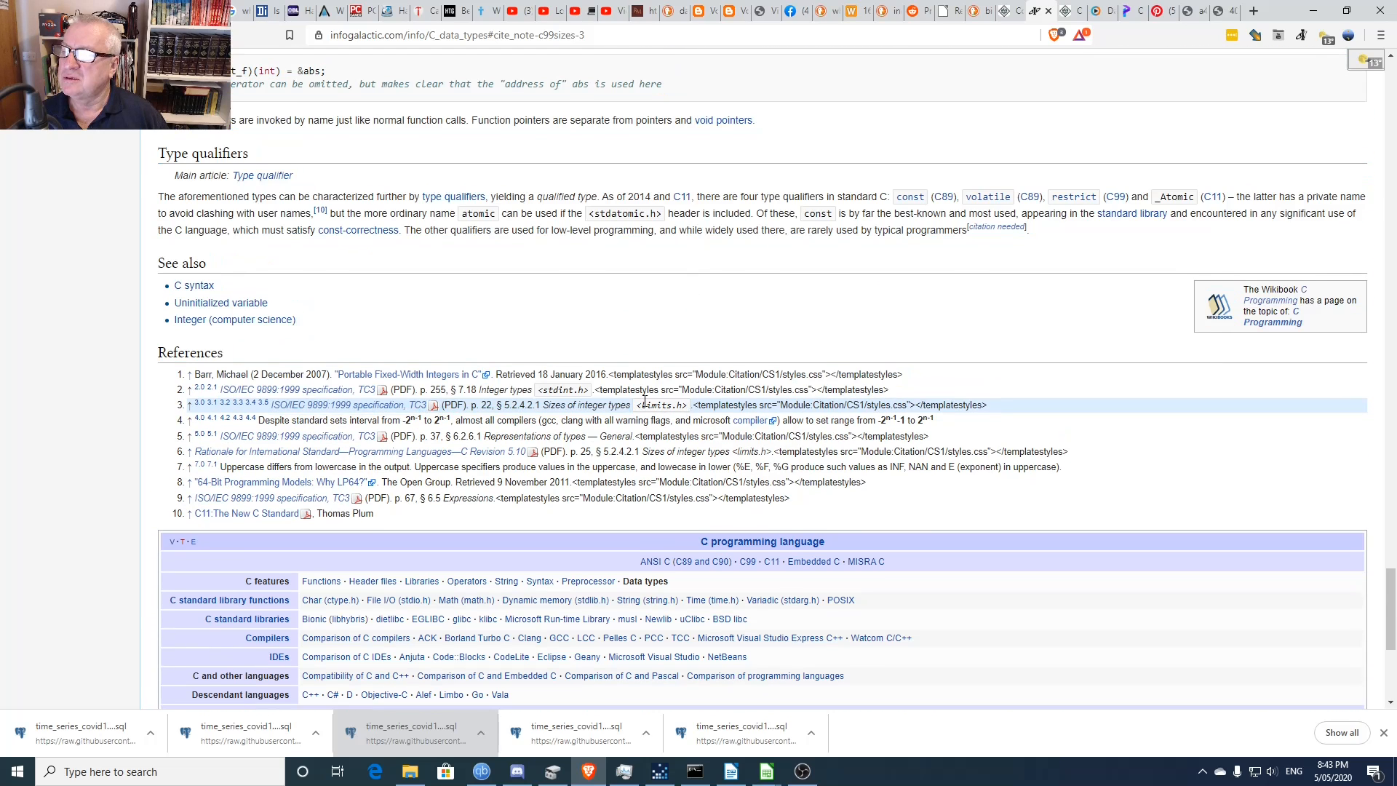
mouse_move(670, 409)
left_mouse_down()
mouse_move(271, 405)
mouse_move(691, 413)
mouse_move(682, 405)
left_mouse_up()
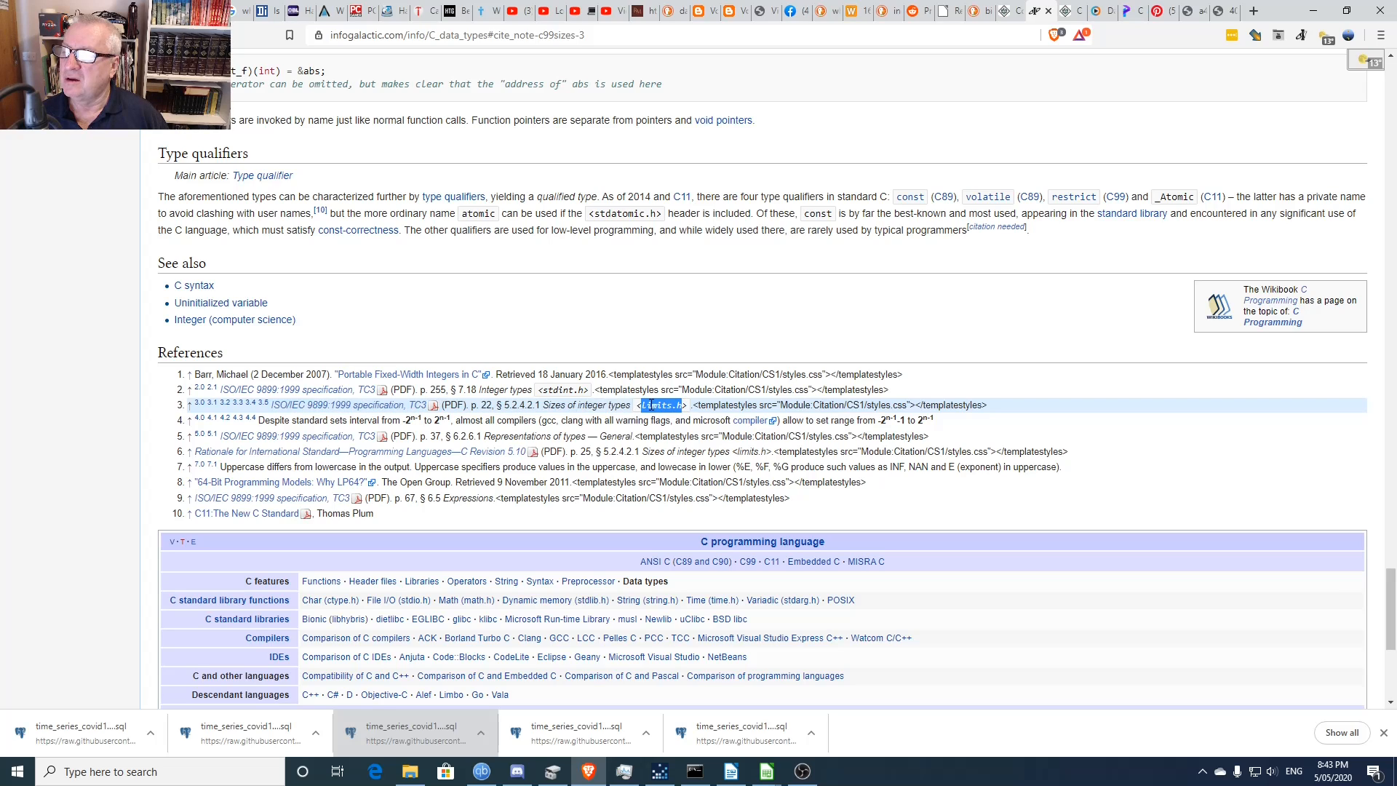
right_click(652, 407)
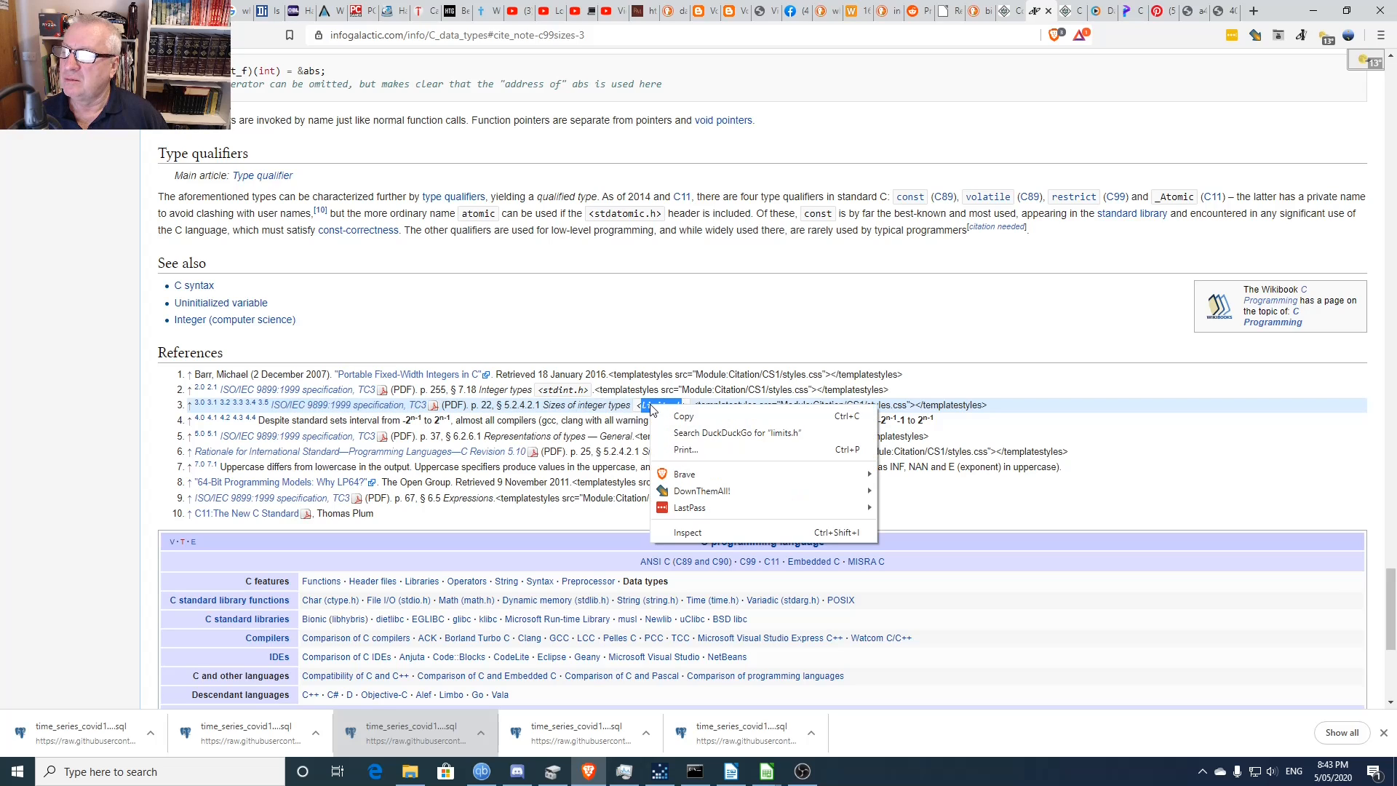
left_click(699, 432)
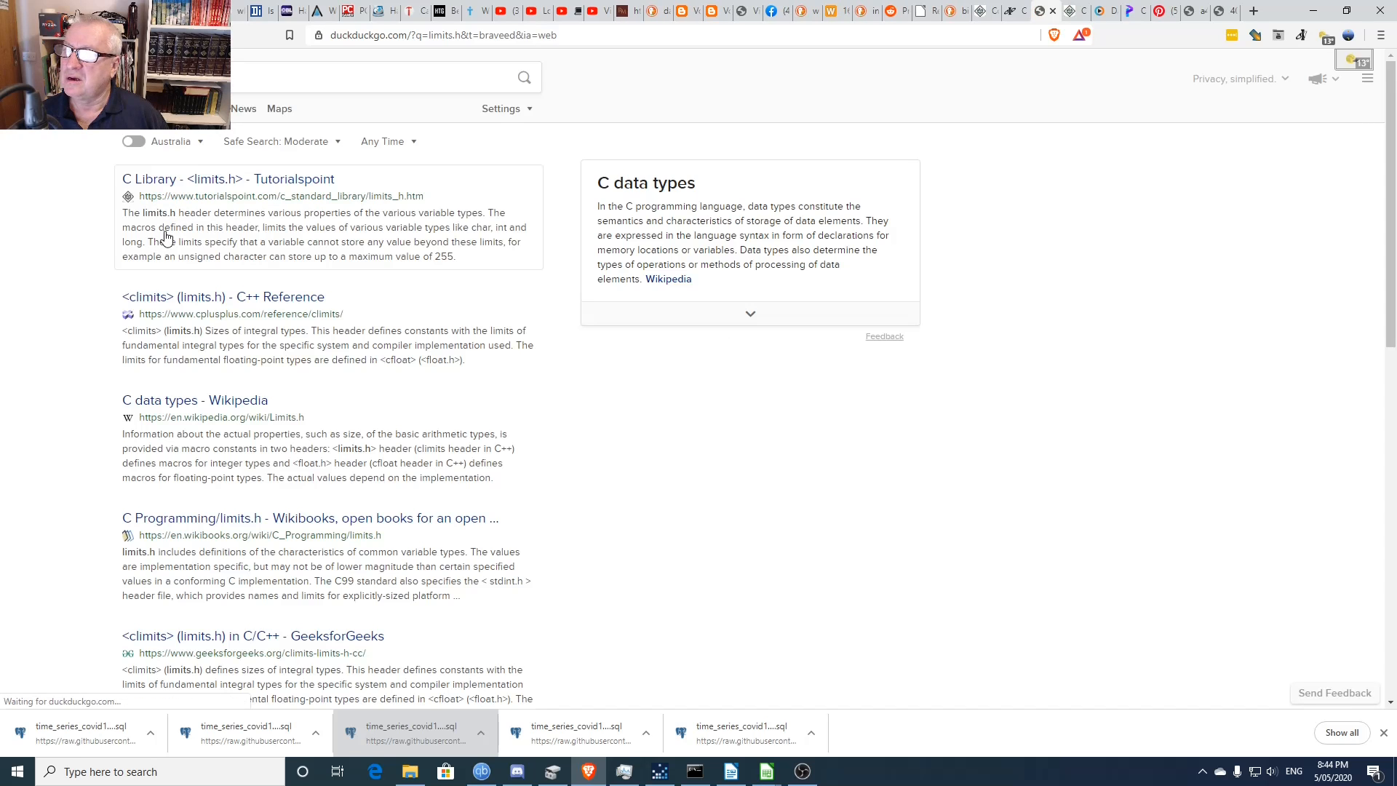
- Open the Tutorialspoint "C Library - <limits.h>" result separately and highlight the CHAR_BIT value in its Library Macros table
left_click(161, 188, "ctrl")
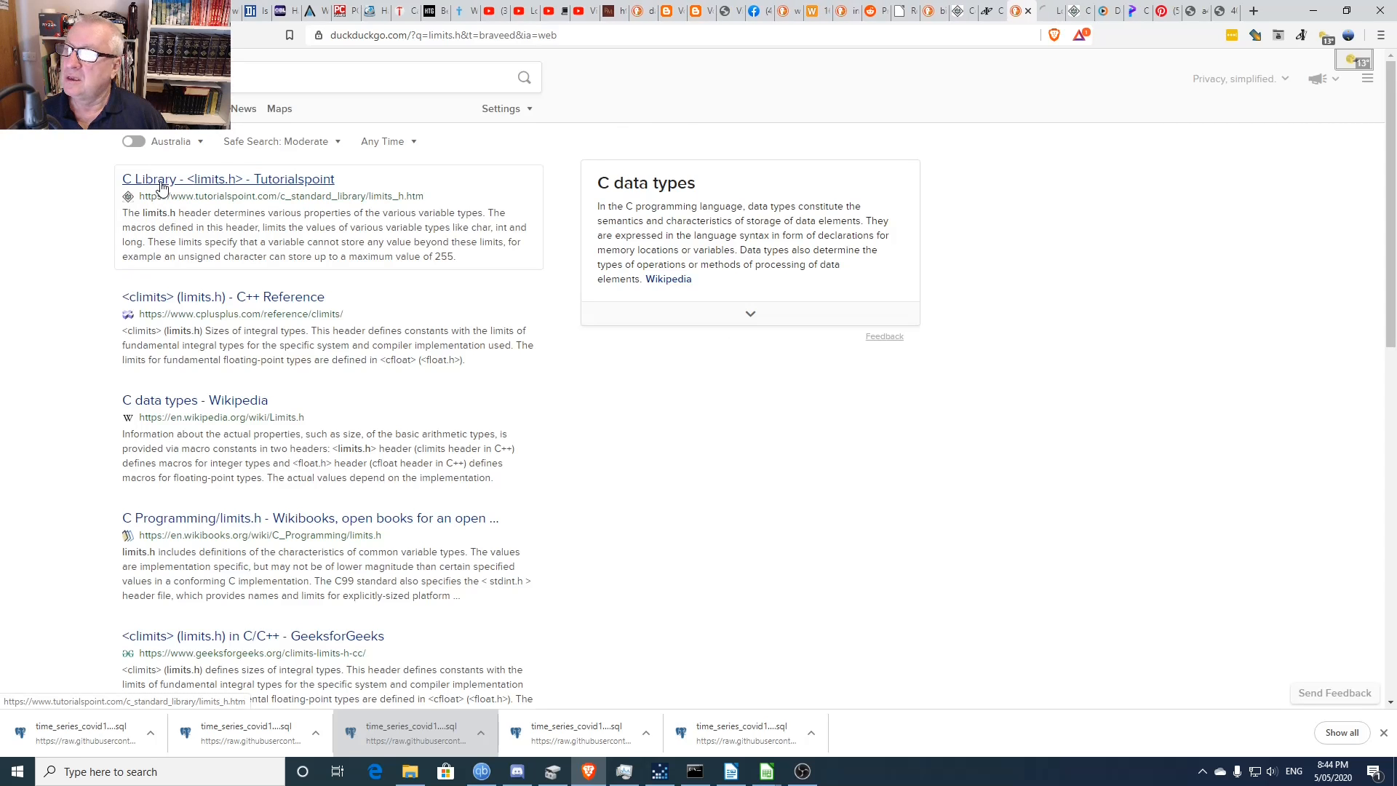
left_click(1052, 14)
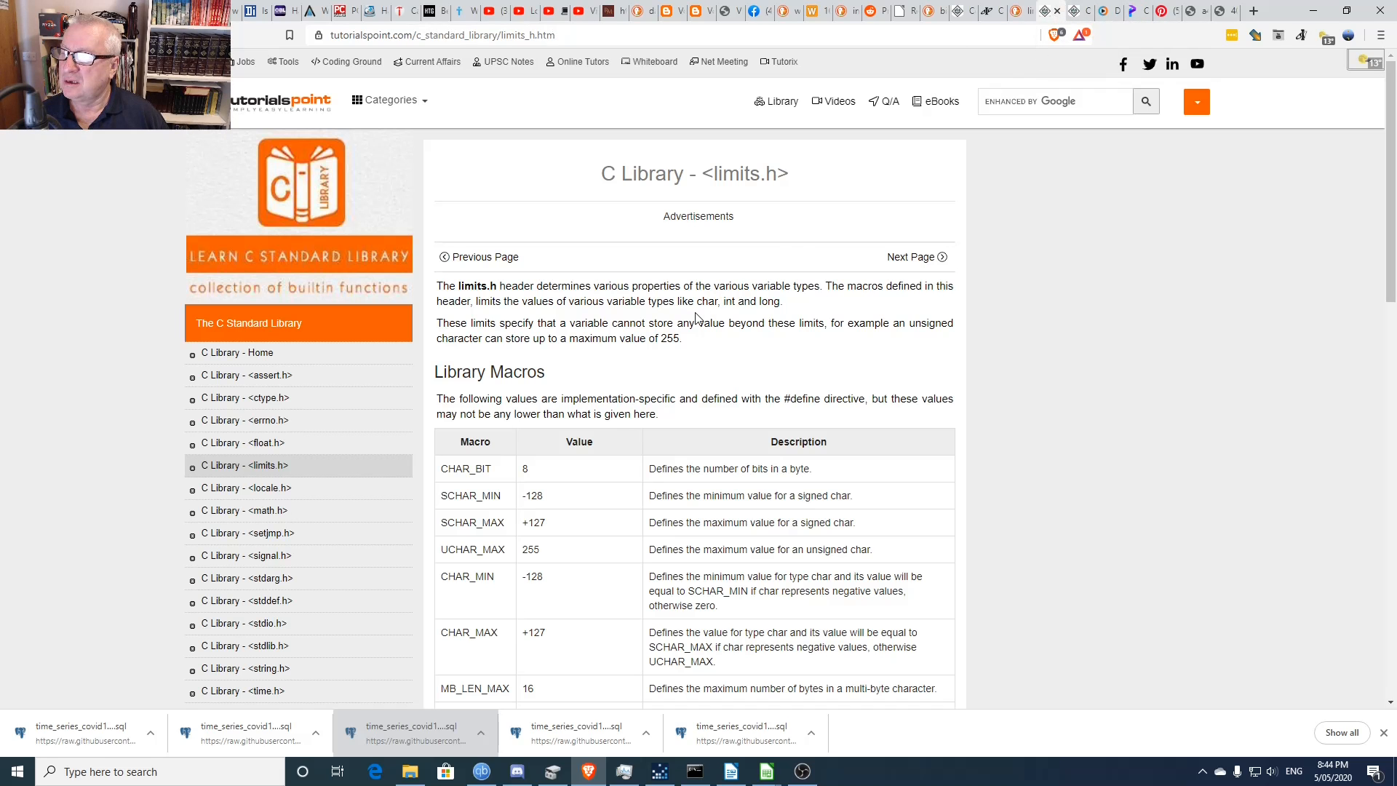
scroll(697, 318, "down", 3)
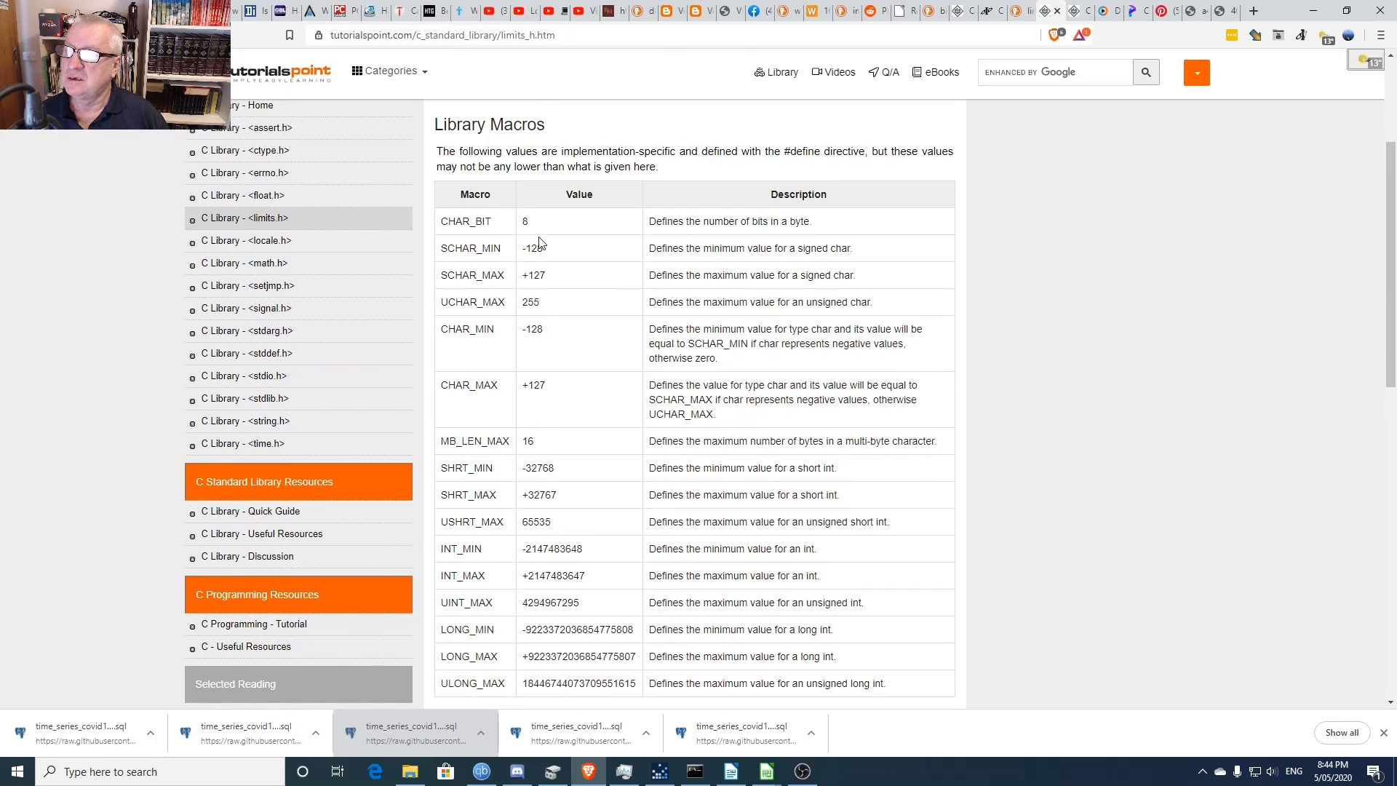
left_click_drag(441, 223, 547, 227)
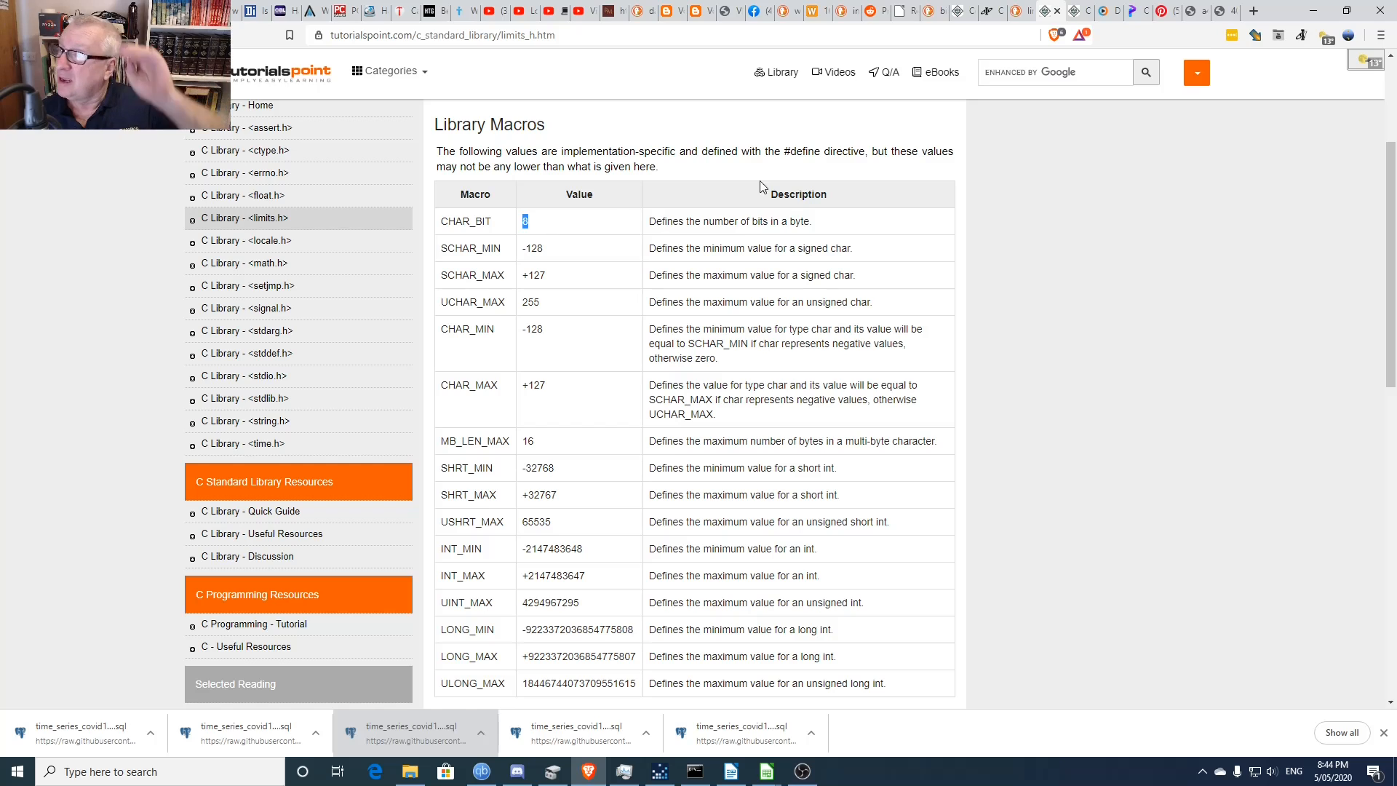
- Compare the CHAR_BIT mention in the C data types article's char entry with the CHAR_BIT value in the limits.h macros table
left_click(991, 13)
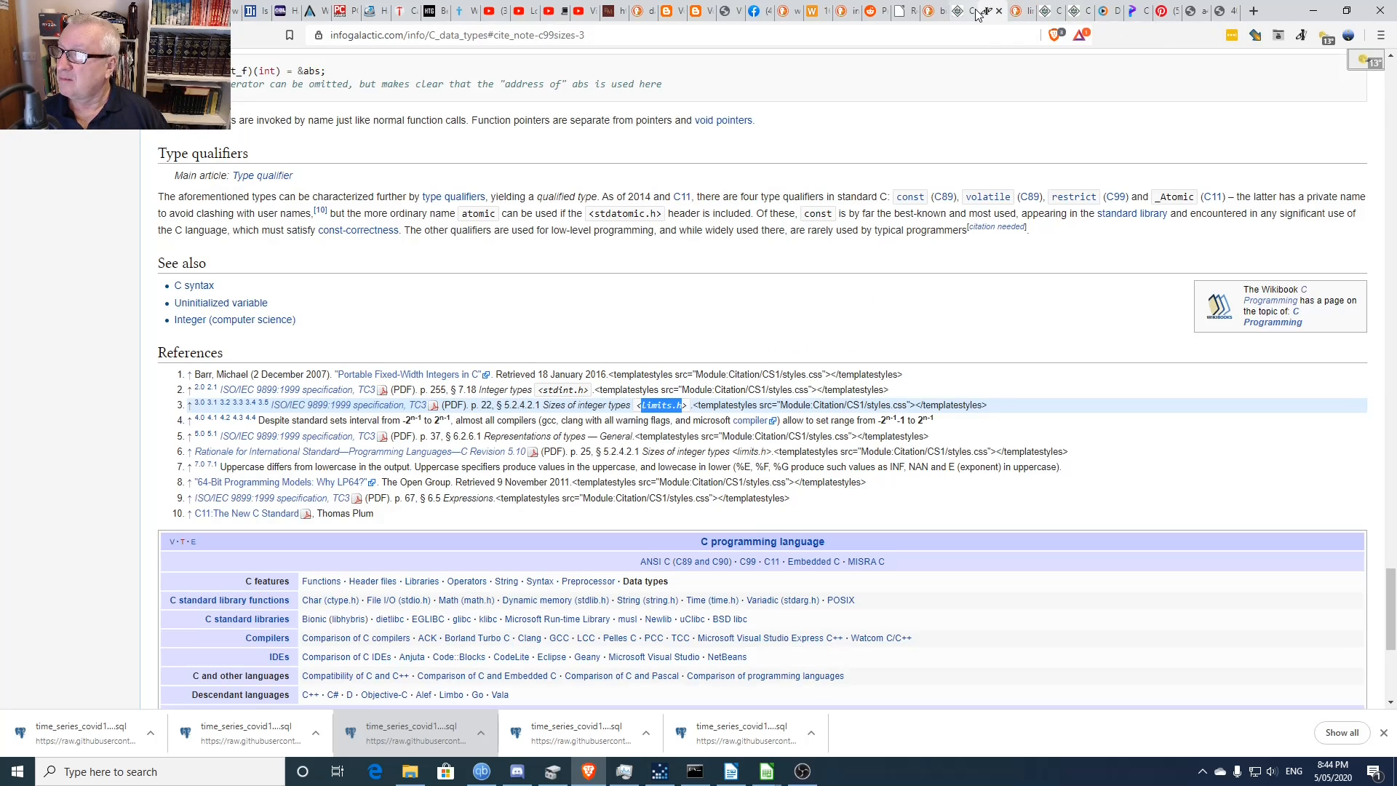
scroll(1000, 247, "up", 20)
scroll(1001, 254, "up", 20)
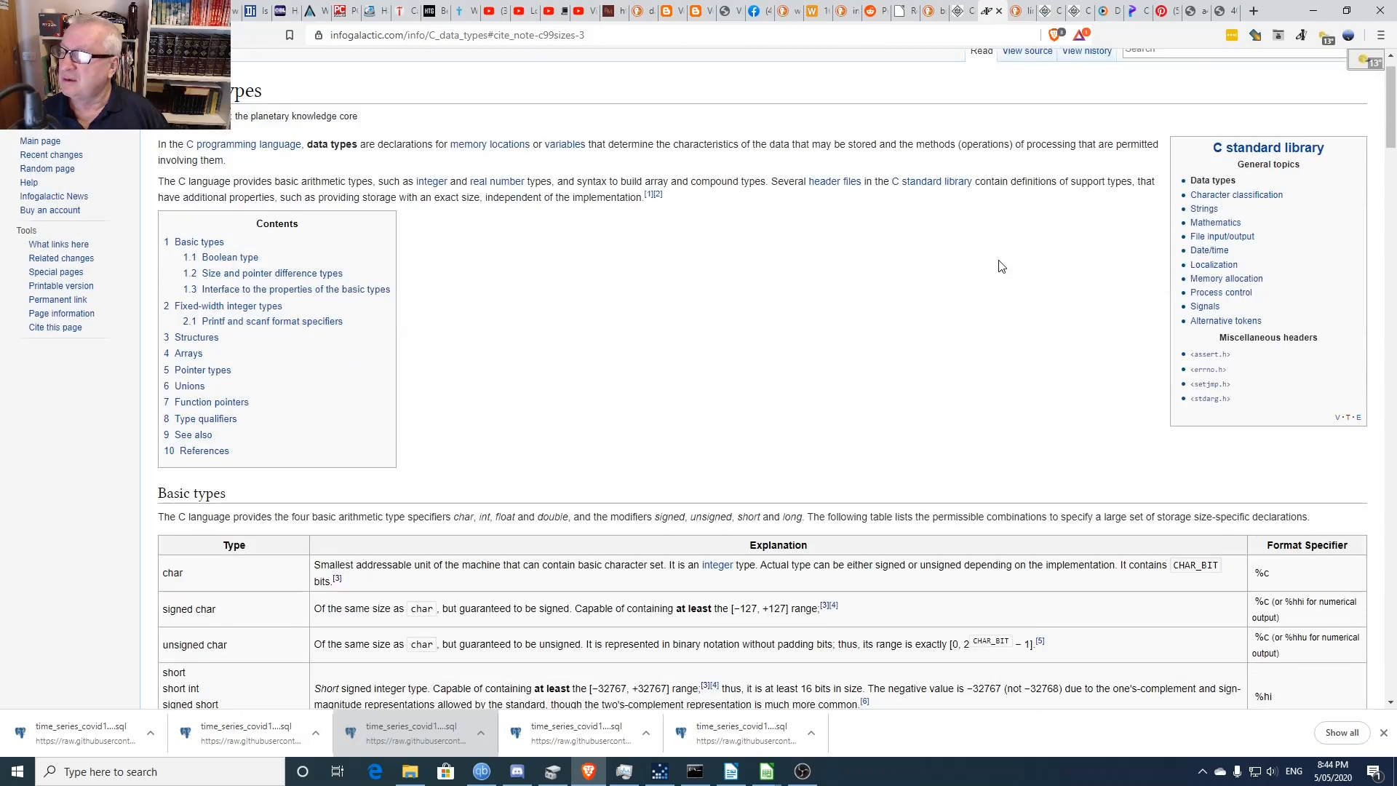
scroll(1001, 266, "down", 3)
left_click_drag(1174, 354, 1204, 347)
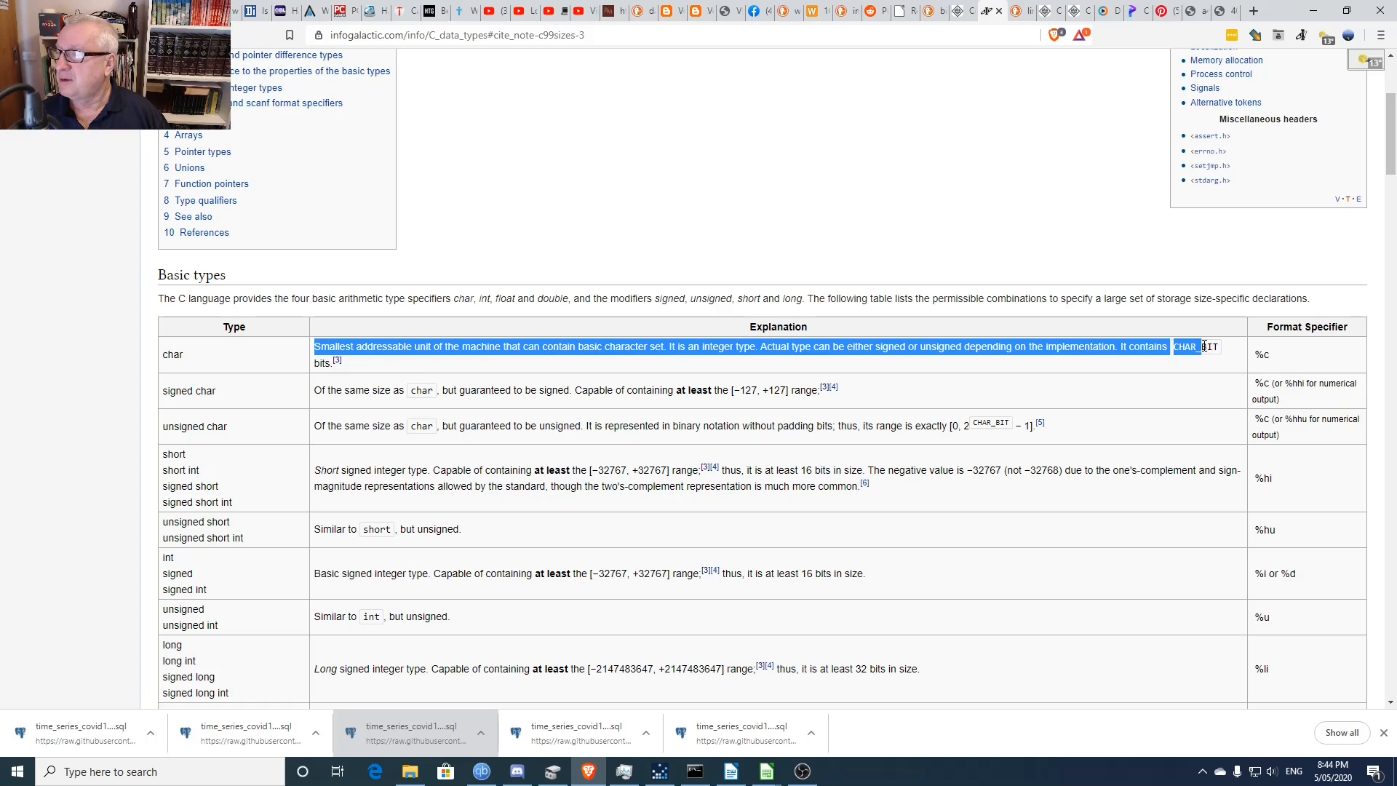
left_click(1204, 347)
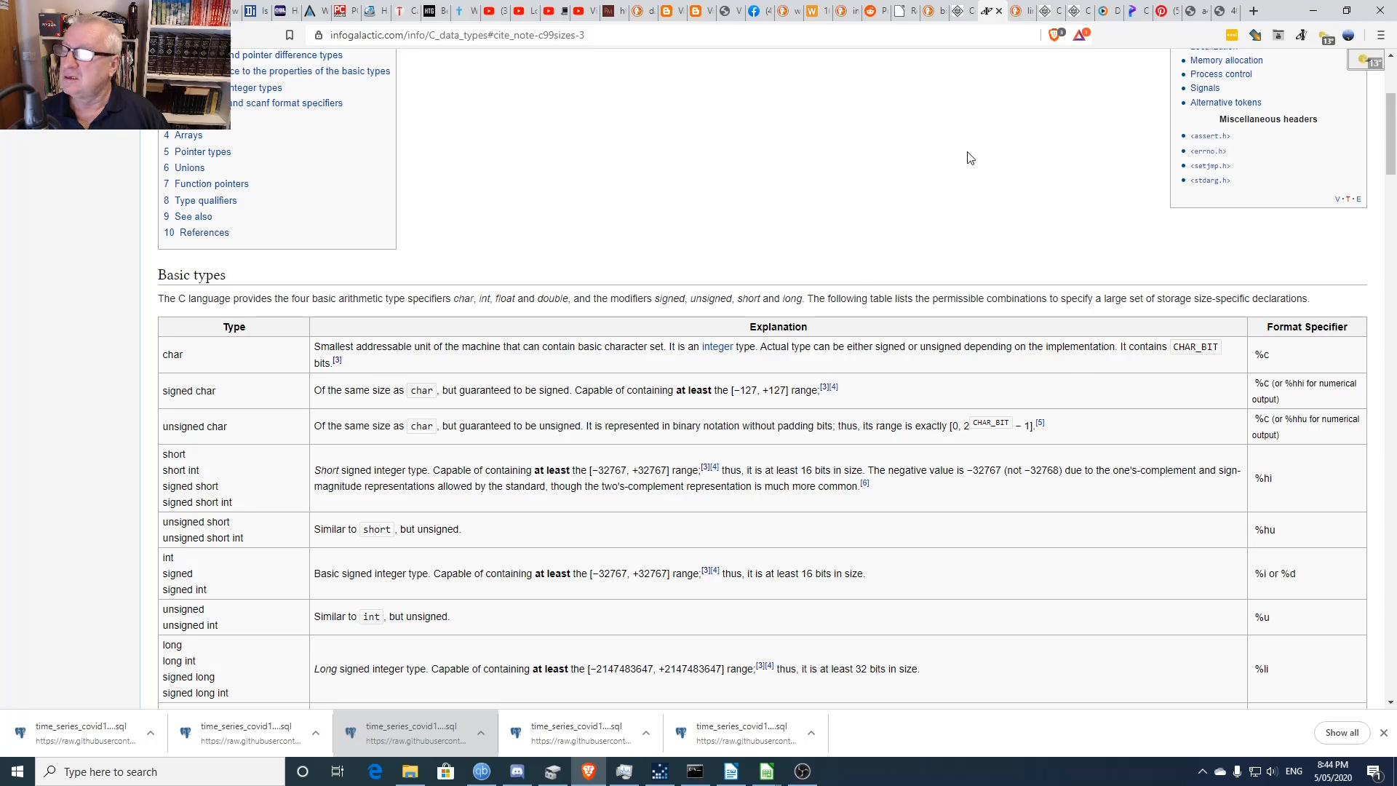
left_click(1048, 16)
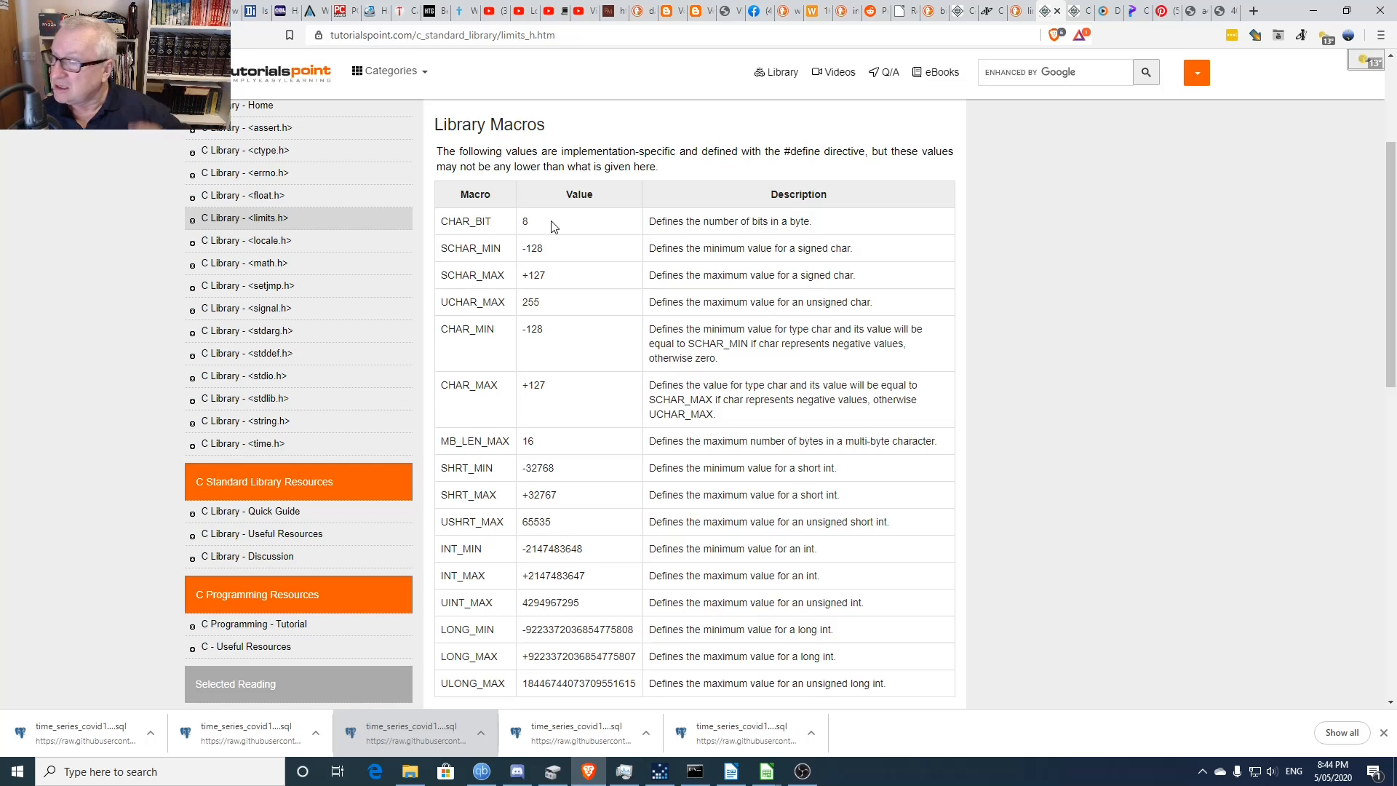
double_click(530, 226)
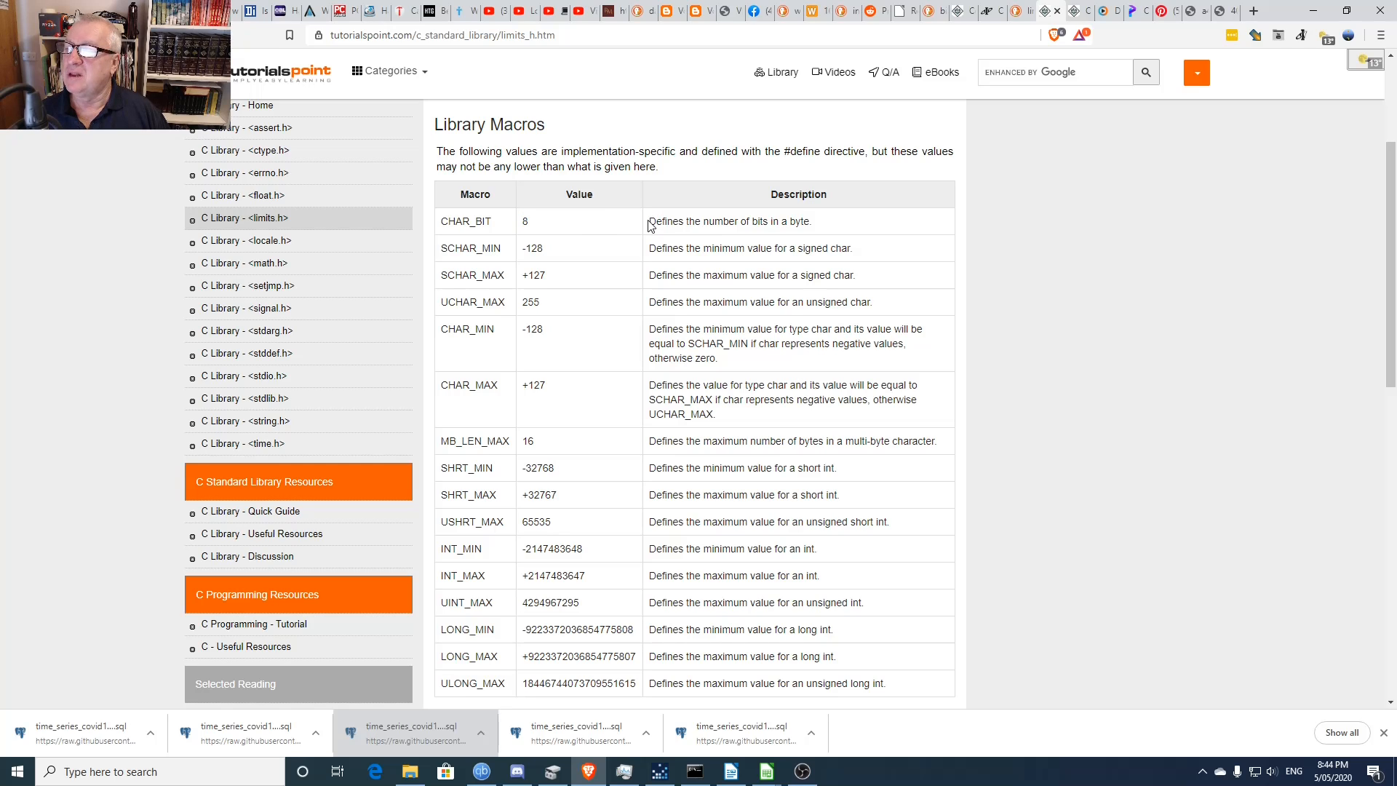
- Highlight the CHAR_BIT description and read through the limits.h macro table, example program and its output
left_click_drag(647, 225, 825, 230)
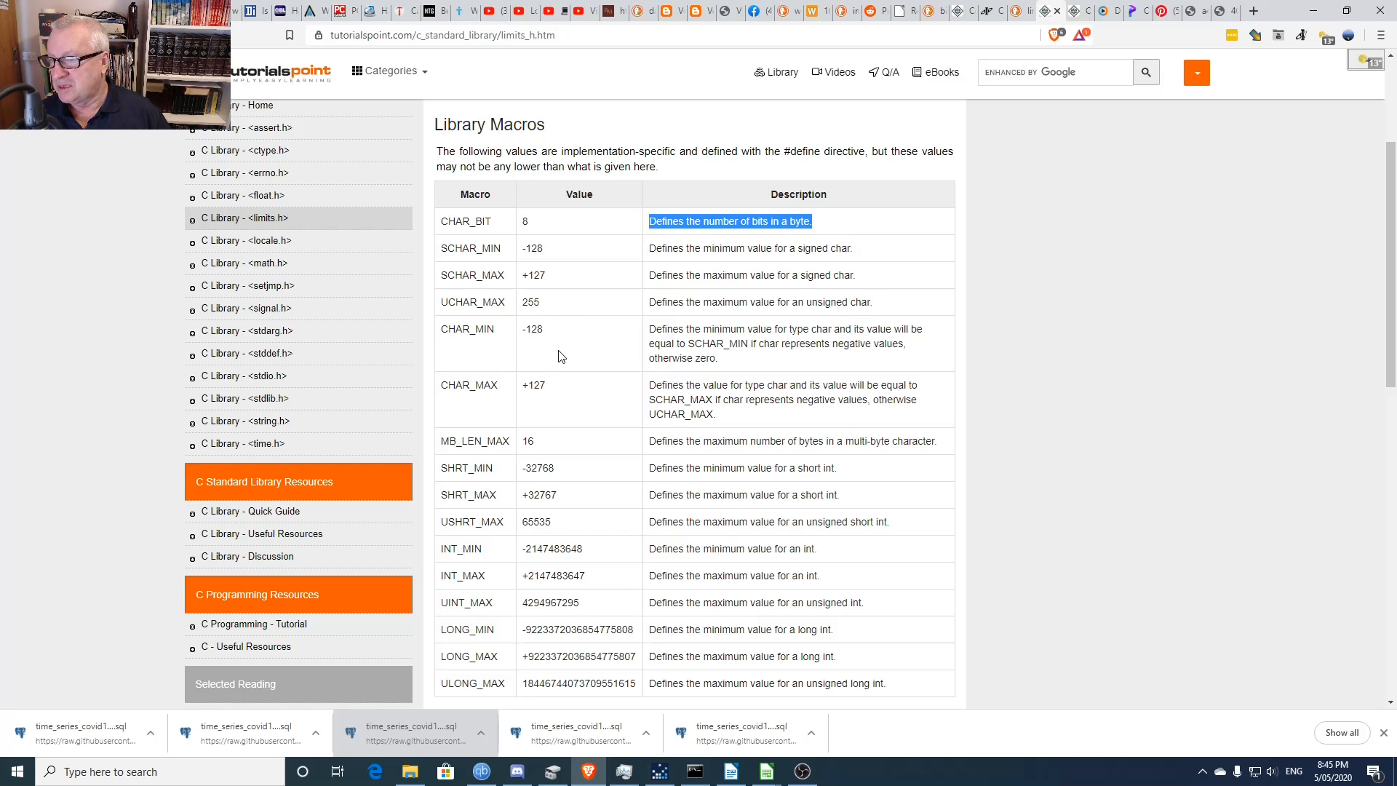
scroll(575, 394, "down", 1)
scroll(575, 394, "down", 3)
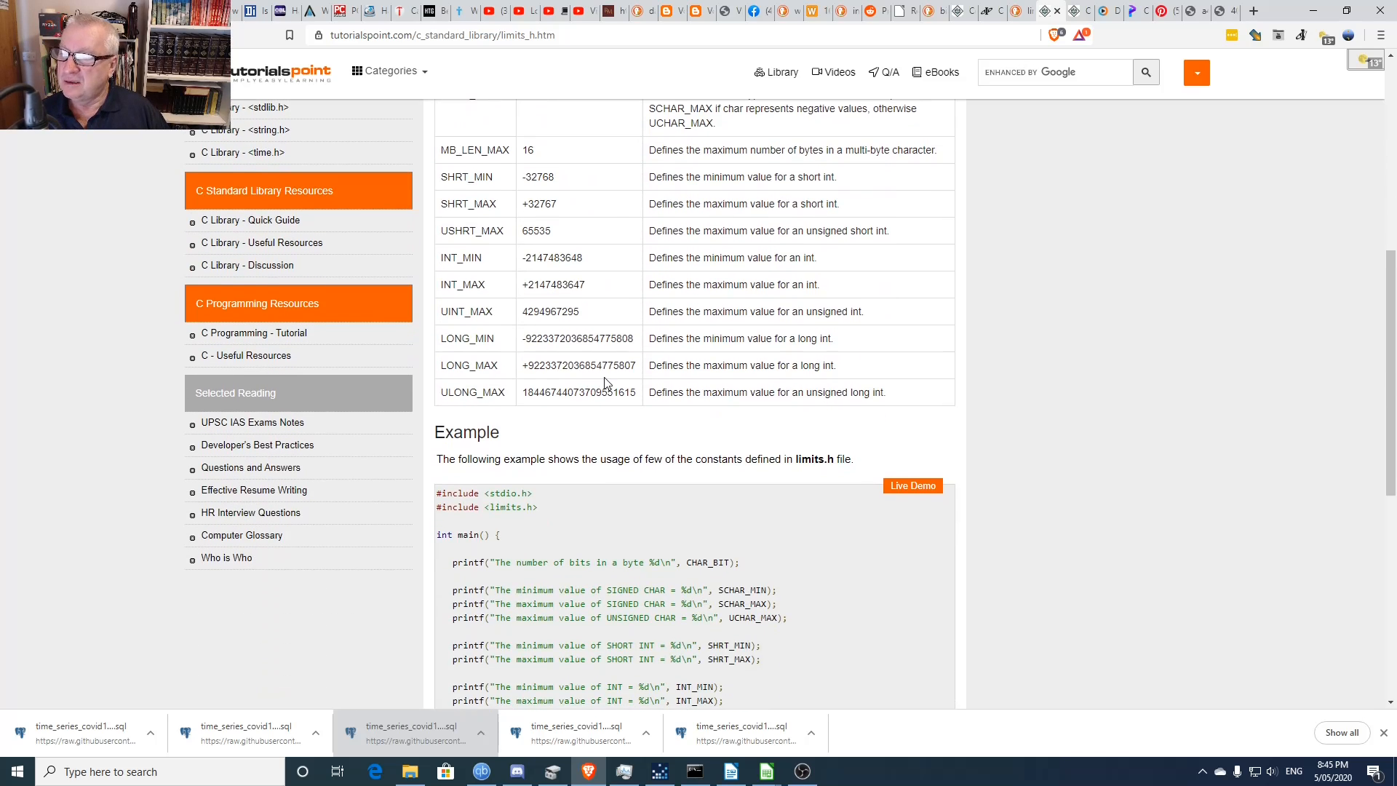
scroll(604, 386, "up", 1)
scroll(604, 384, "up", 3)
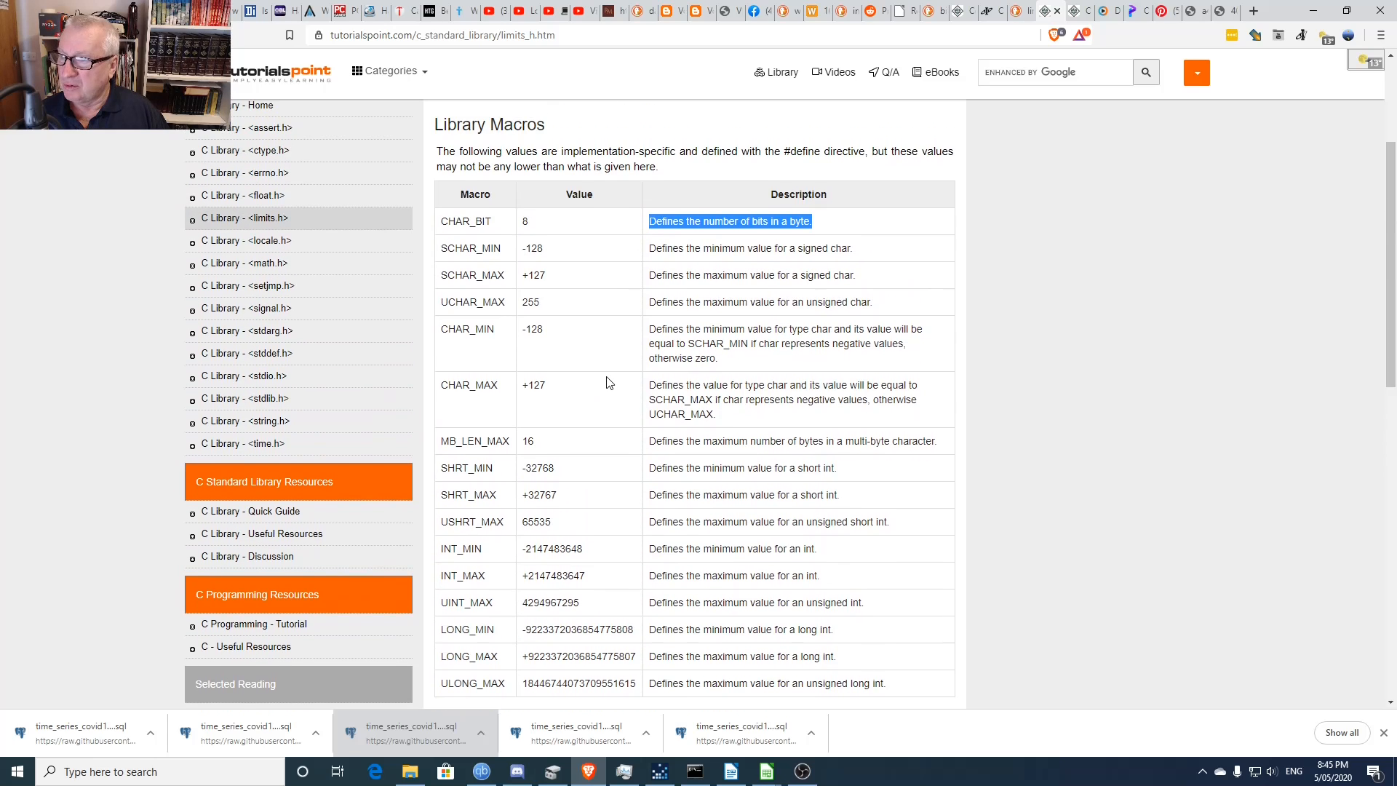
scroll(608, 384, "down", 1)
scroll(609, 382, "down", 6)
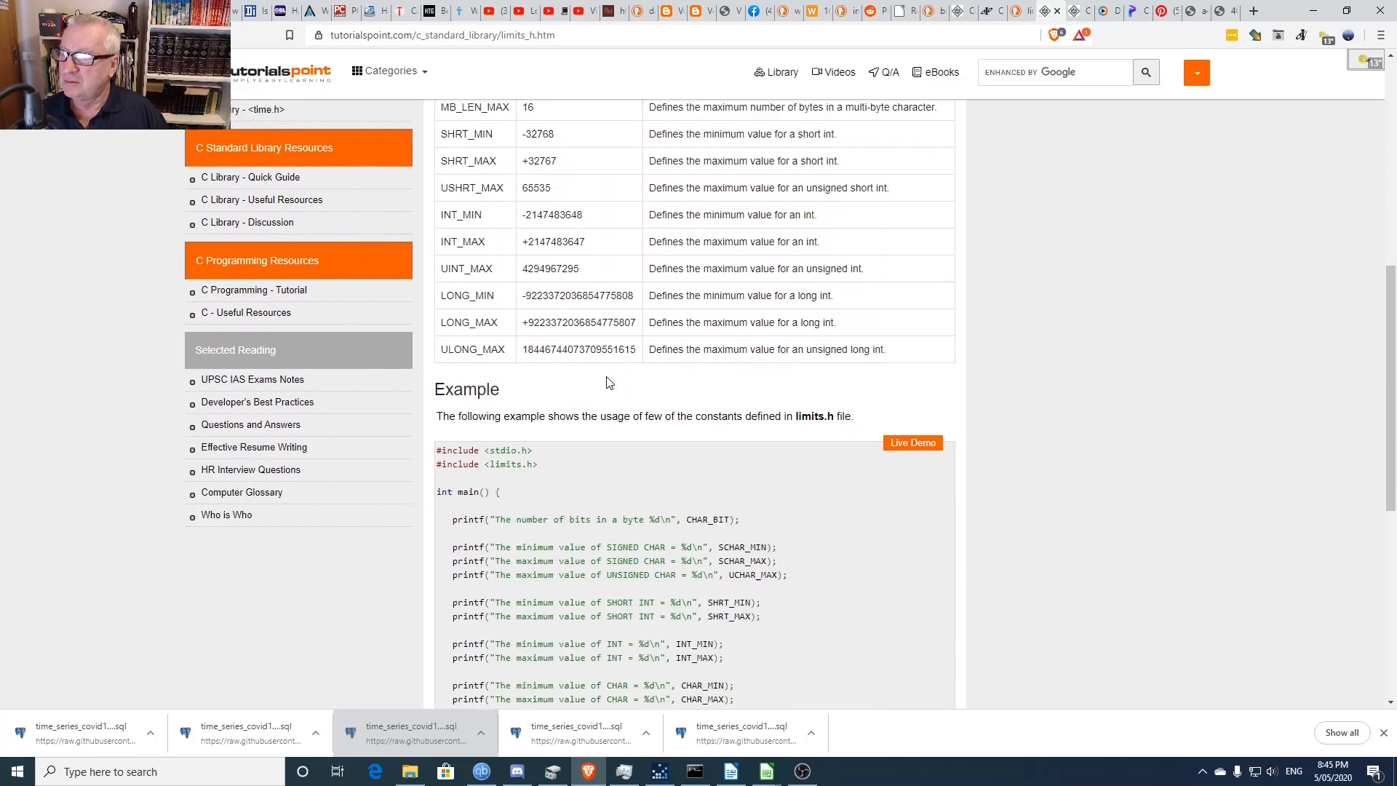
scroll(608, 382, "down", 3)
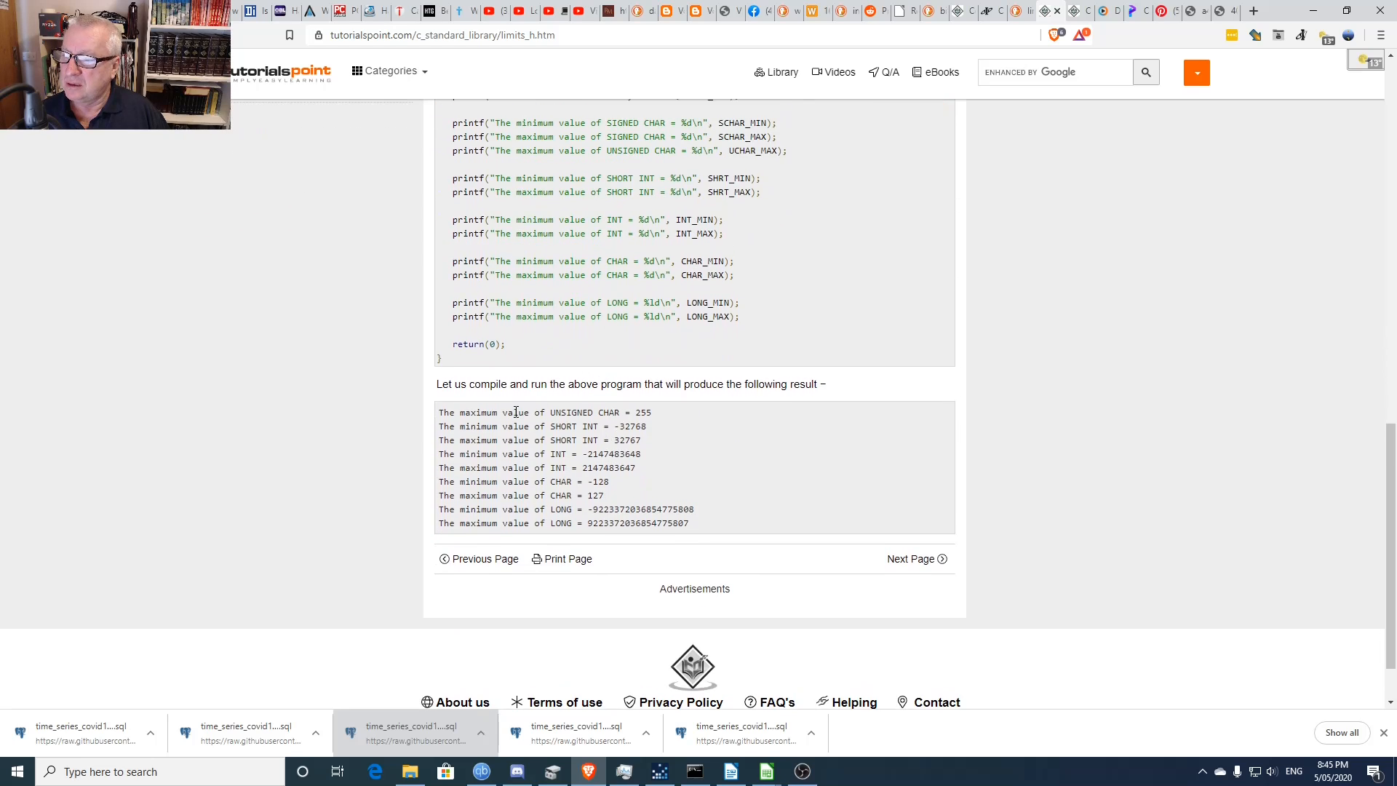
scroll(509, 414, "down", 1)
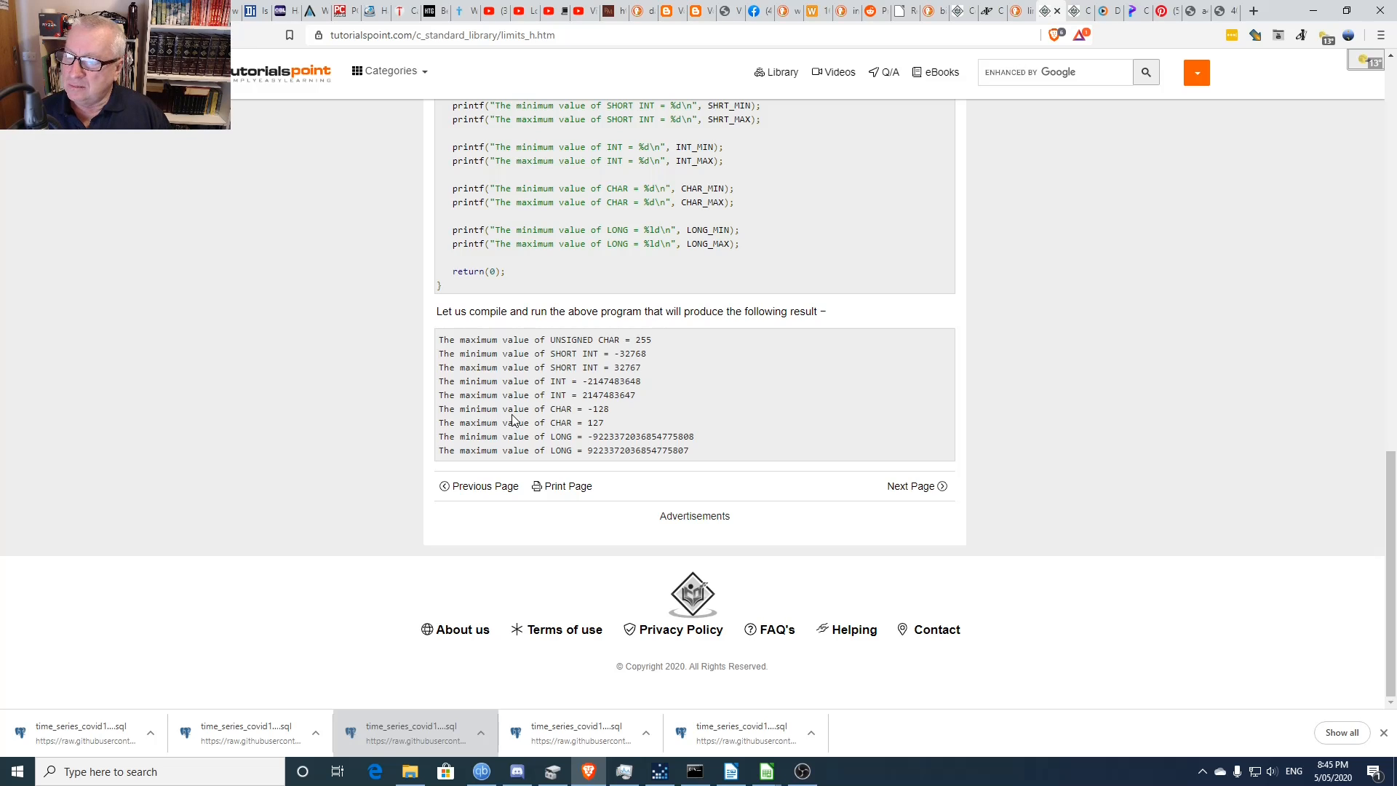
scroll(512, 419, "up", 8)
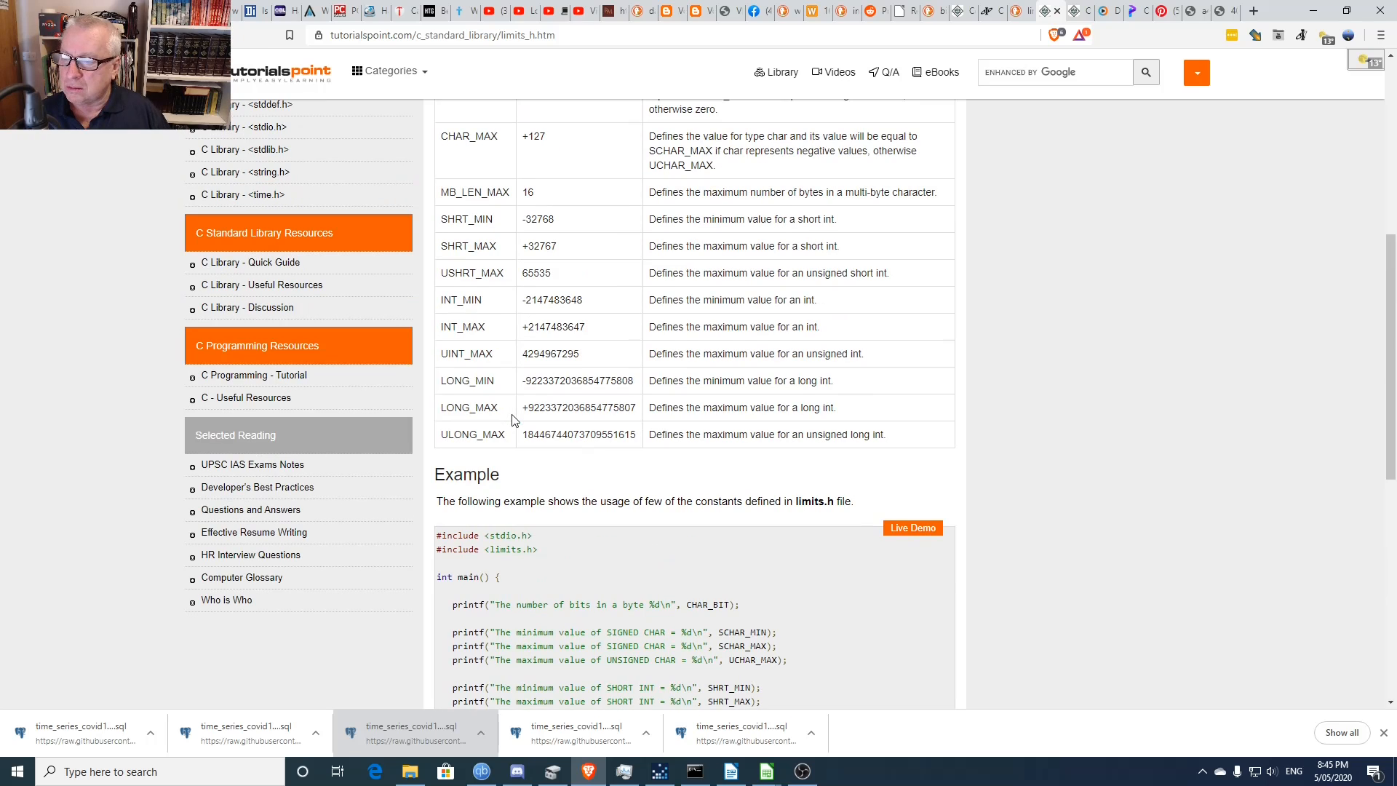
scroll(512, 420, "up", 7)
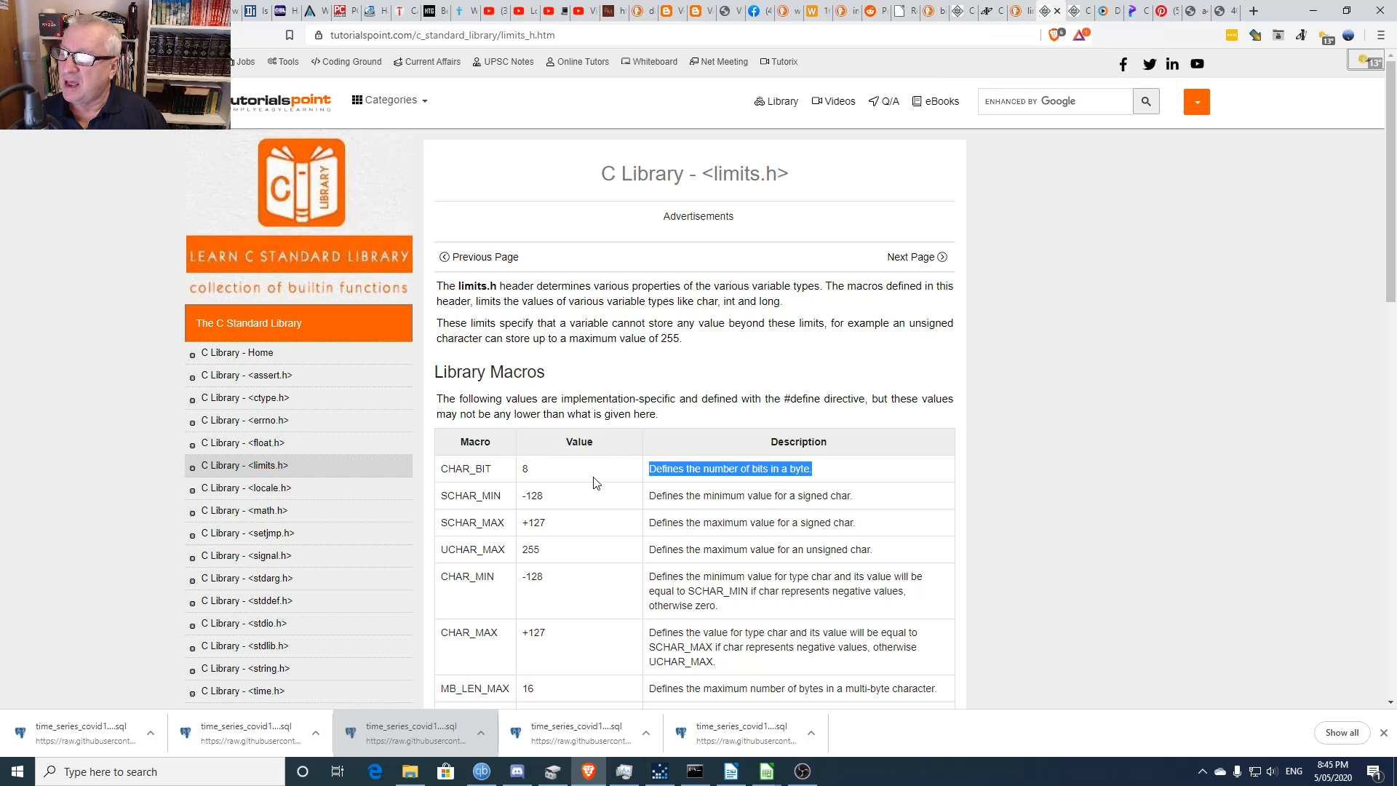
- Examine the maximum values of UCHAR_MAX, MB_LEN_MAX and USHRT_MAX in the Library Macros table, highlighting each one
scroll(590, 538, "down", 2)
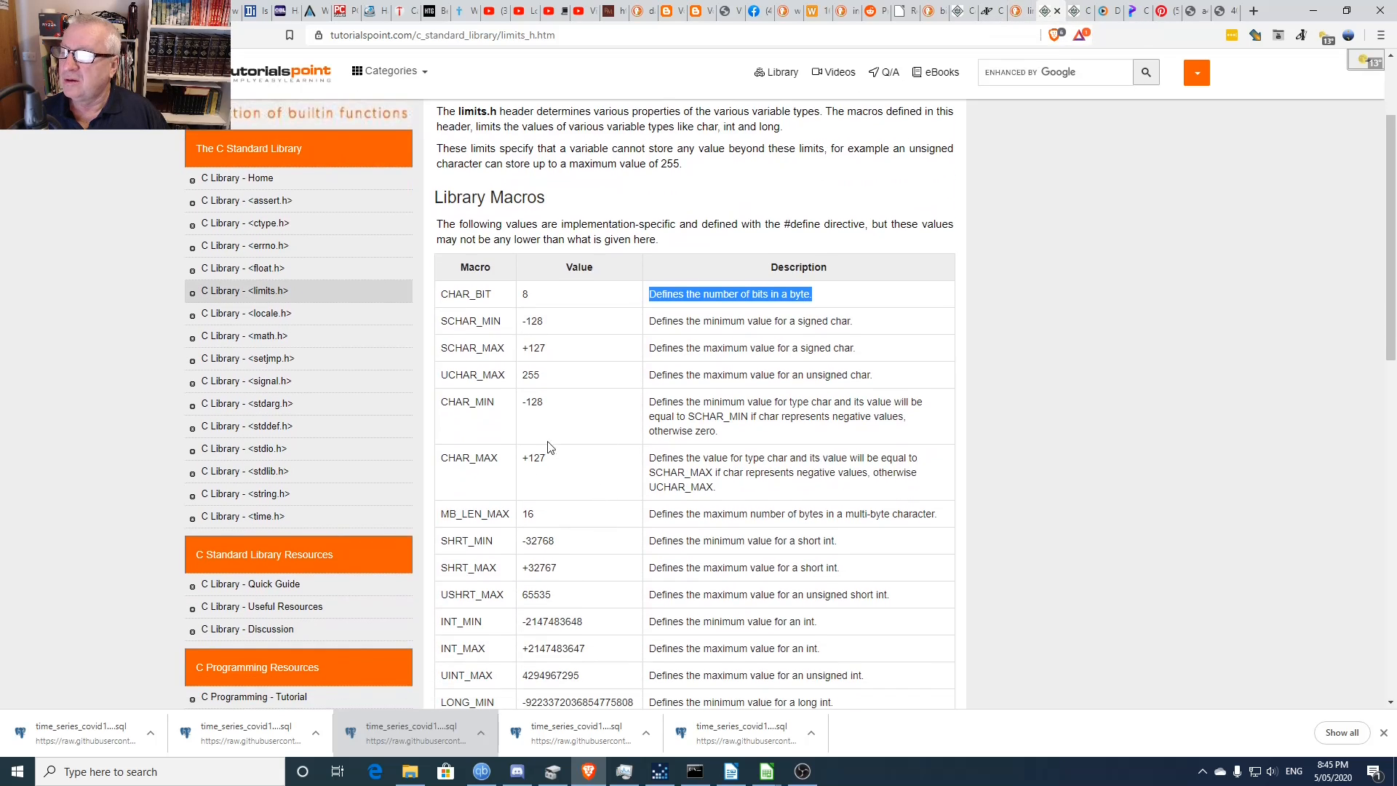
left_click_drag(442, 378, 562, 377)
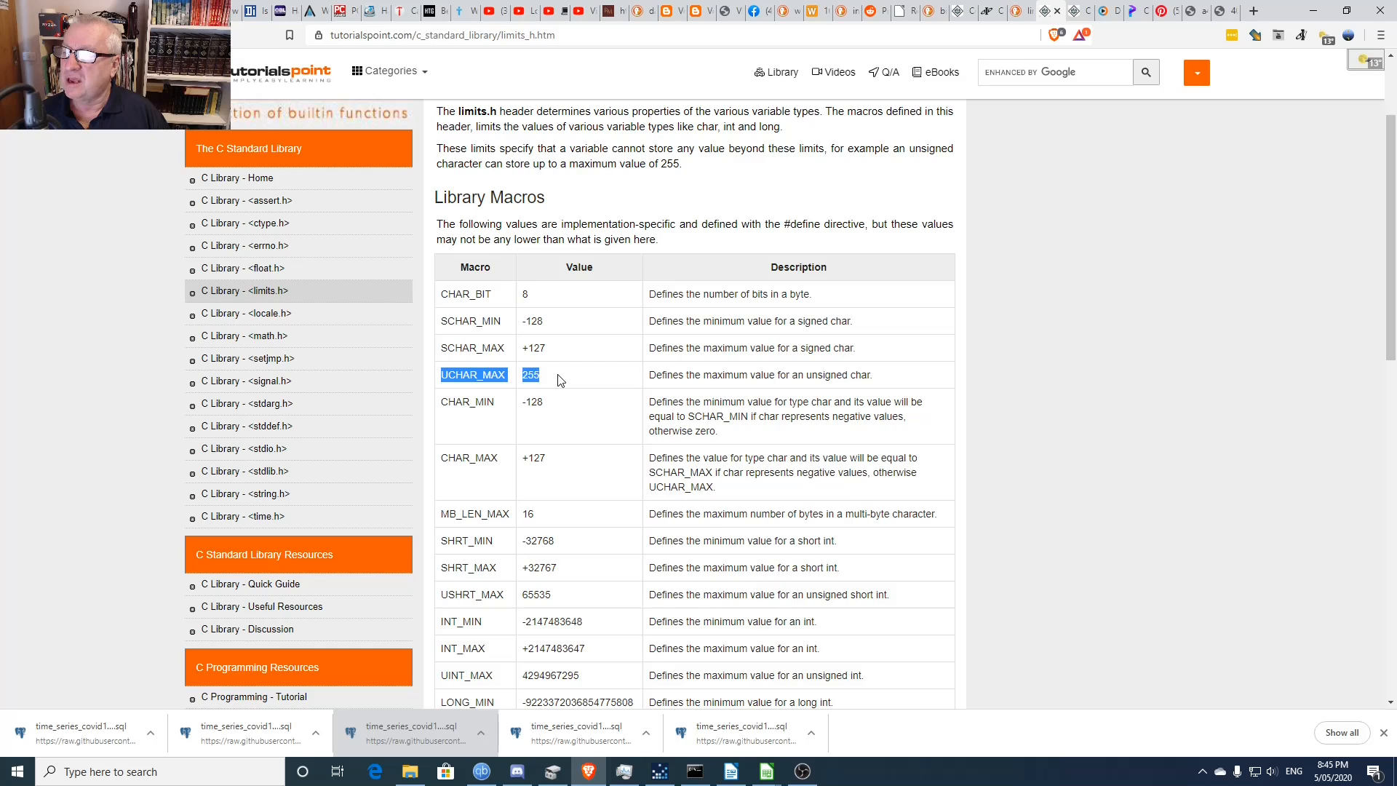
left_click(534, 374)
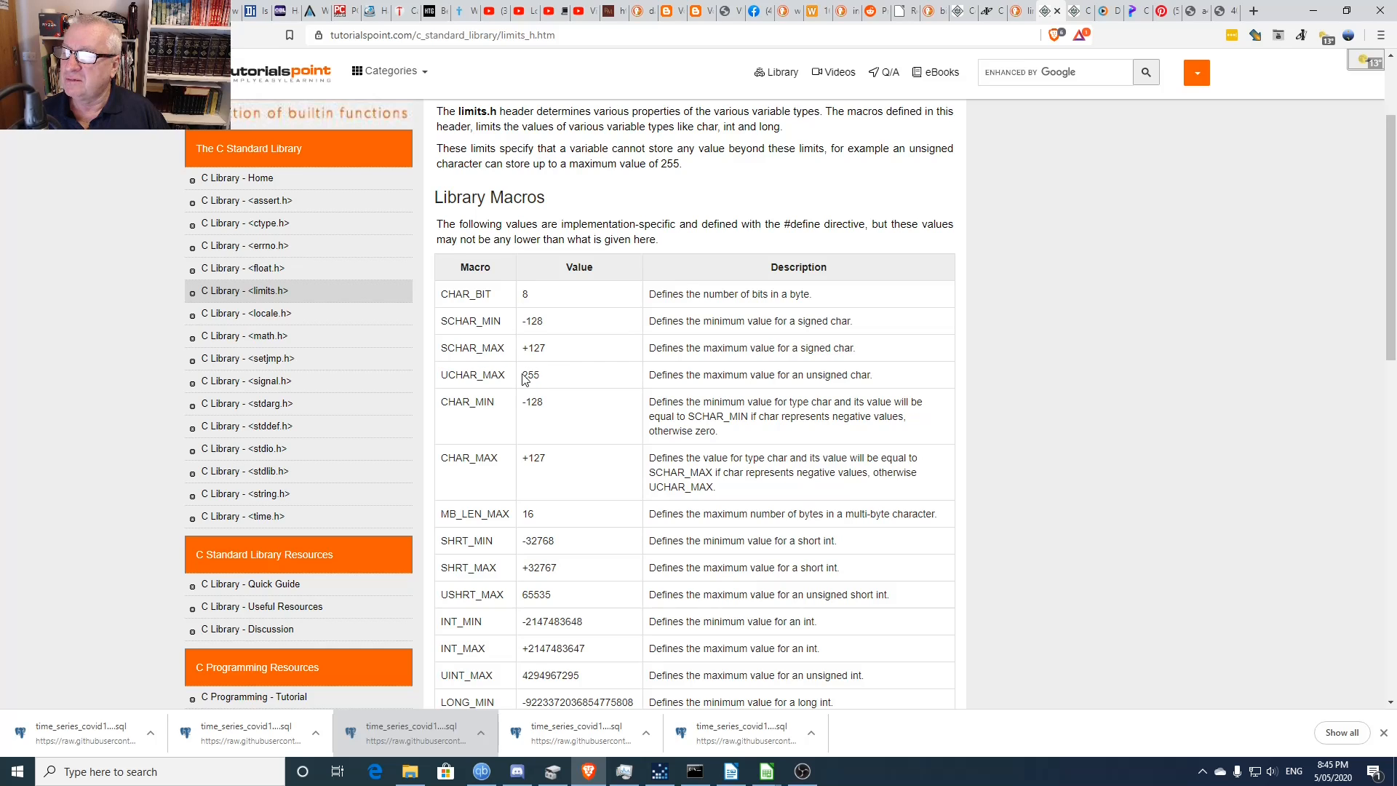
double_click(532, 374)
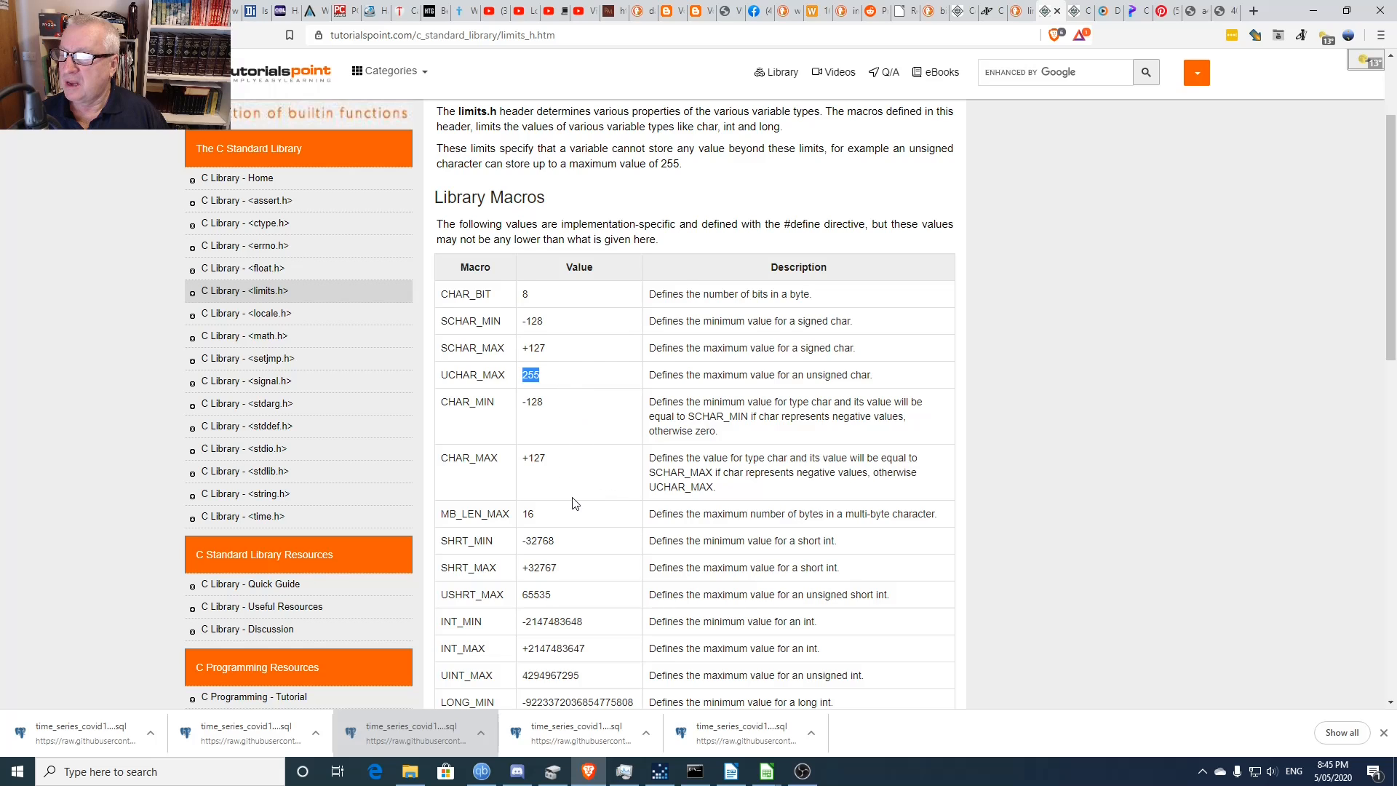
scroll(575, 502, "down", 2)
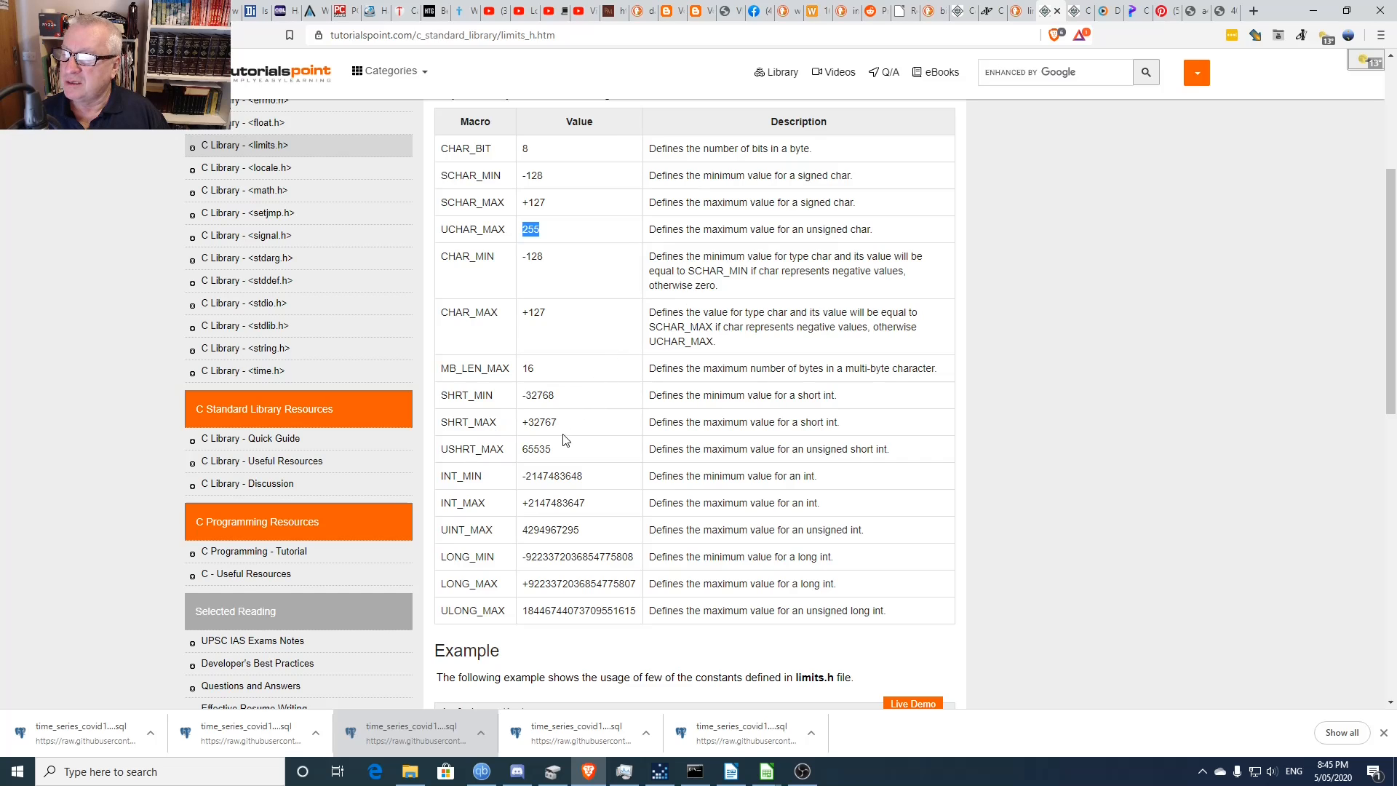
left_click_drag(521, 368, 557, 372)
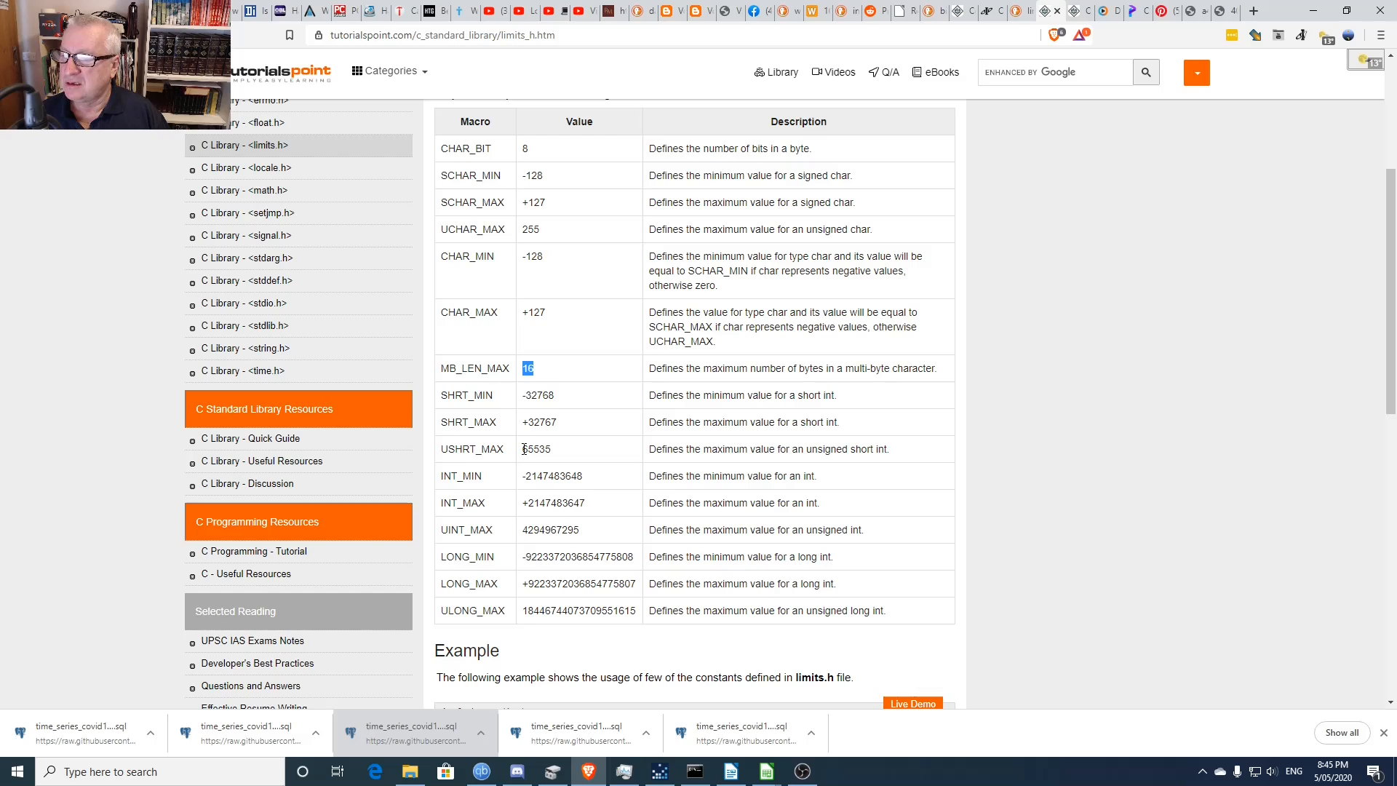
left_click_drag(524, 449, 571, 455)
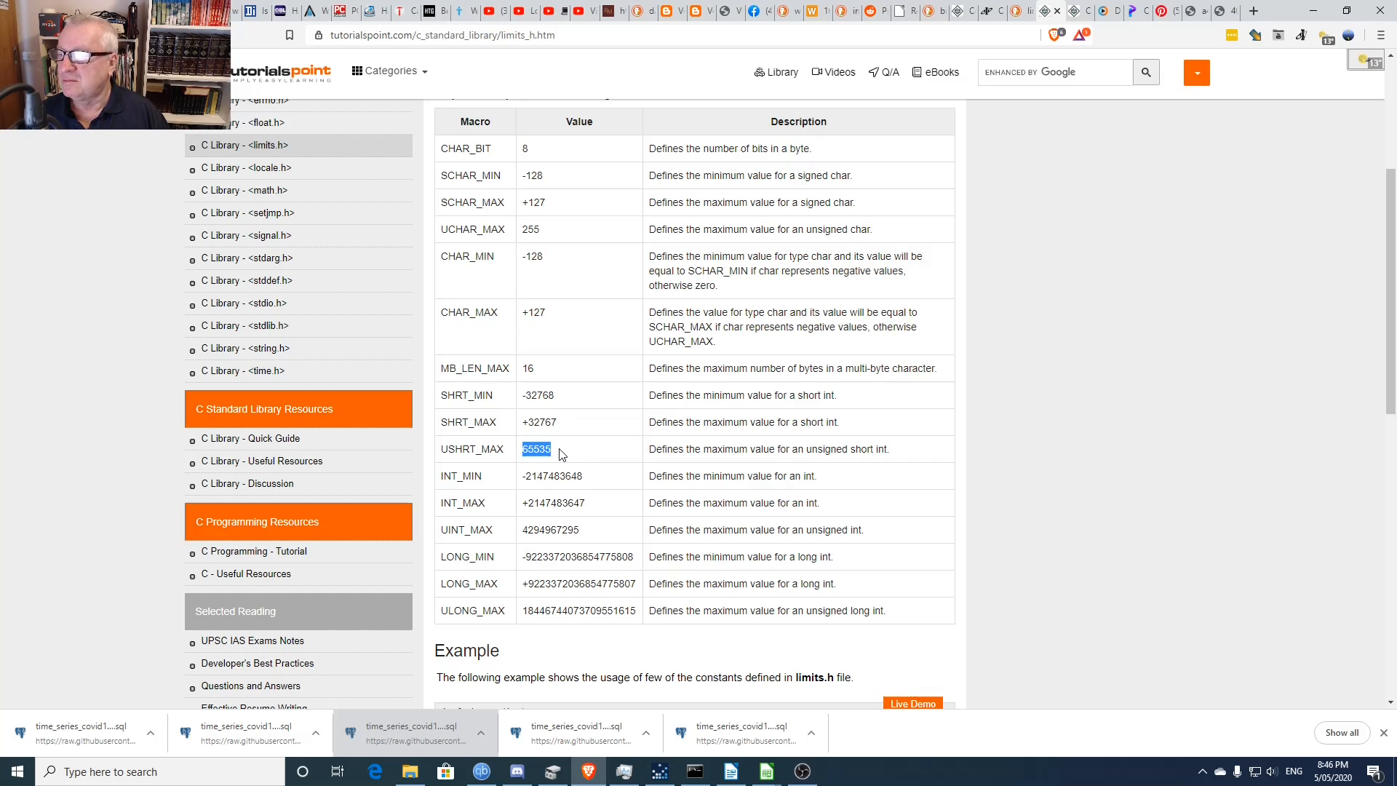
left_click(1036, 336)
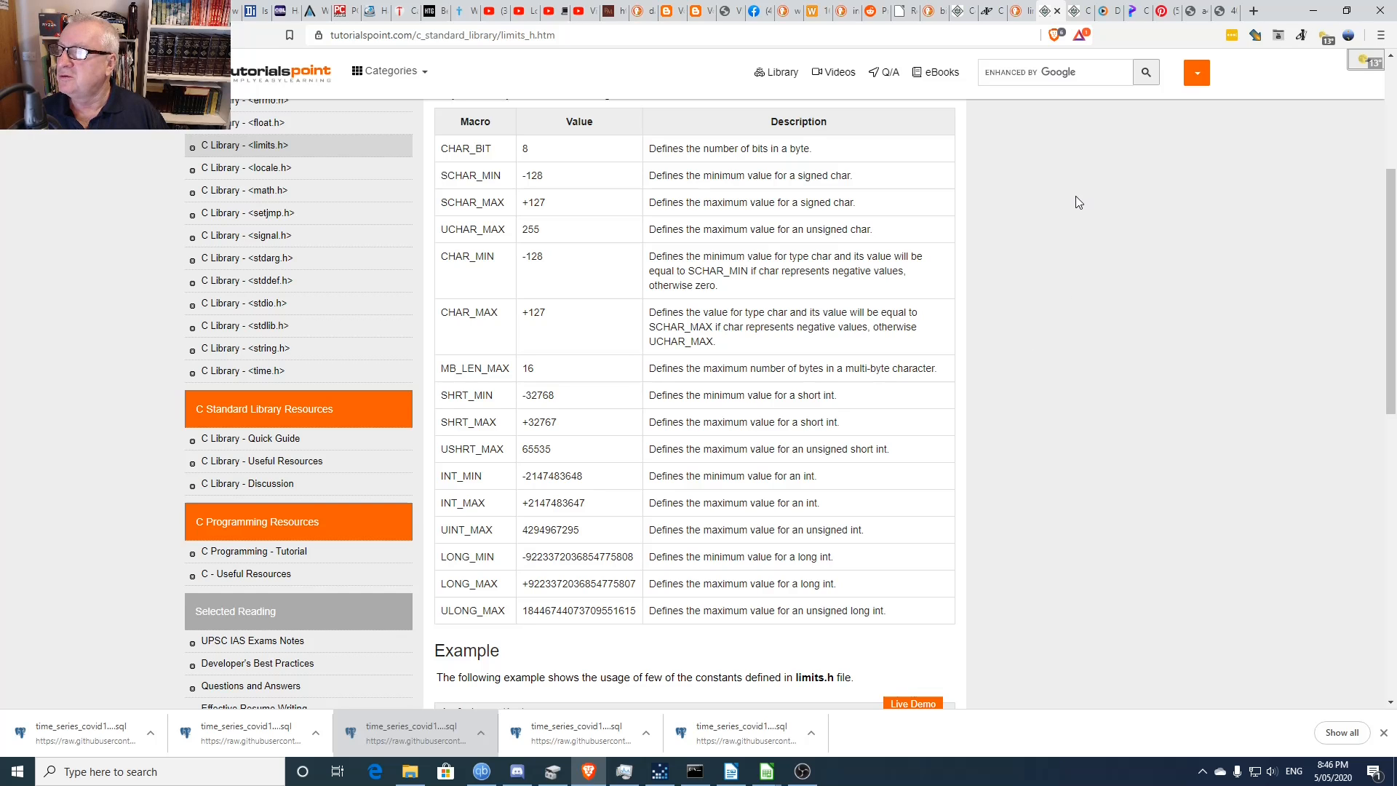
- Switch to the time_series_covid19_recovered_global sheet in LibreOffice Calc and check the final numbered column at cell AMJ258
key("alt+Tab")
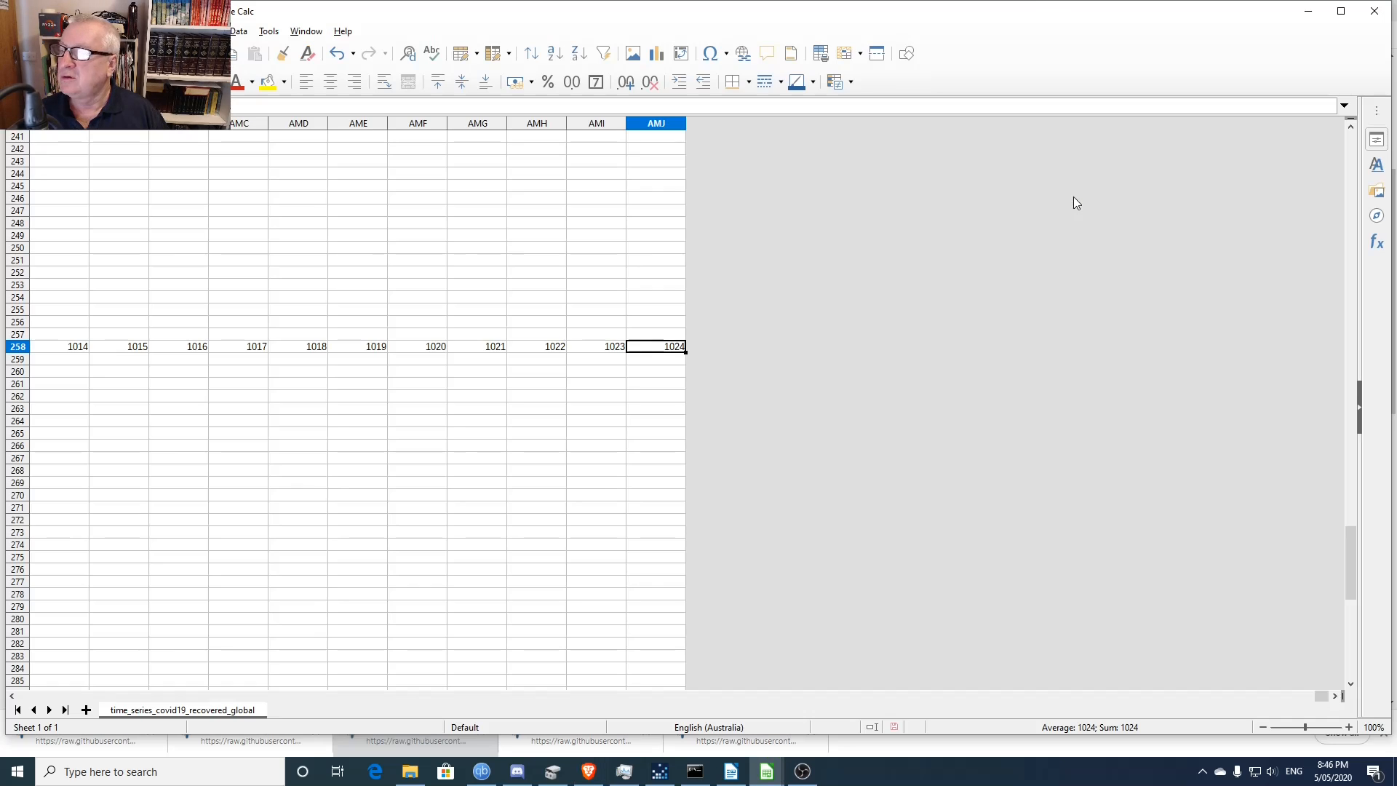
left_click(655, 337)
left_click(655, 347)
- Return to the Brave browser and read the Reddit thread on increasing LibreOffice Calc's column limit from 1024 to 16384
key("super+Tab")
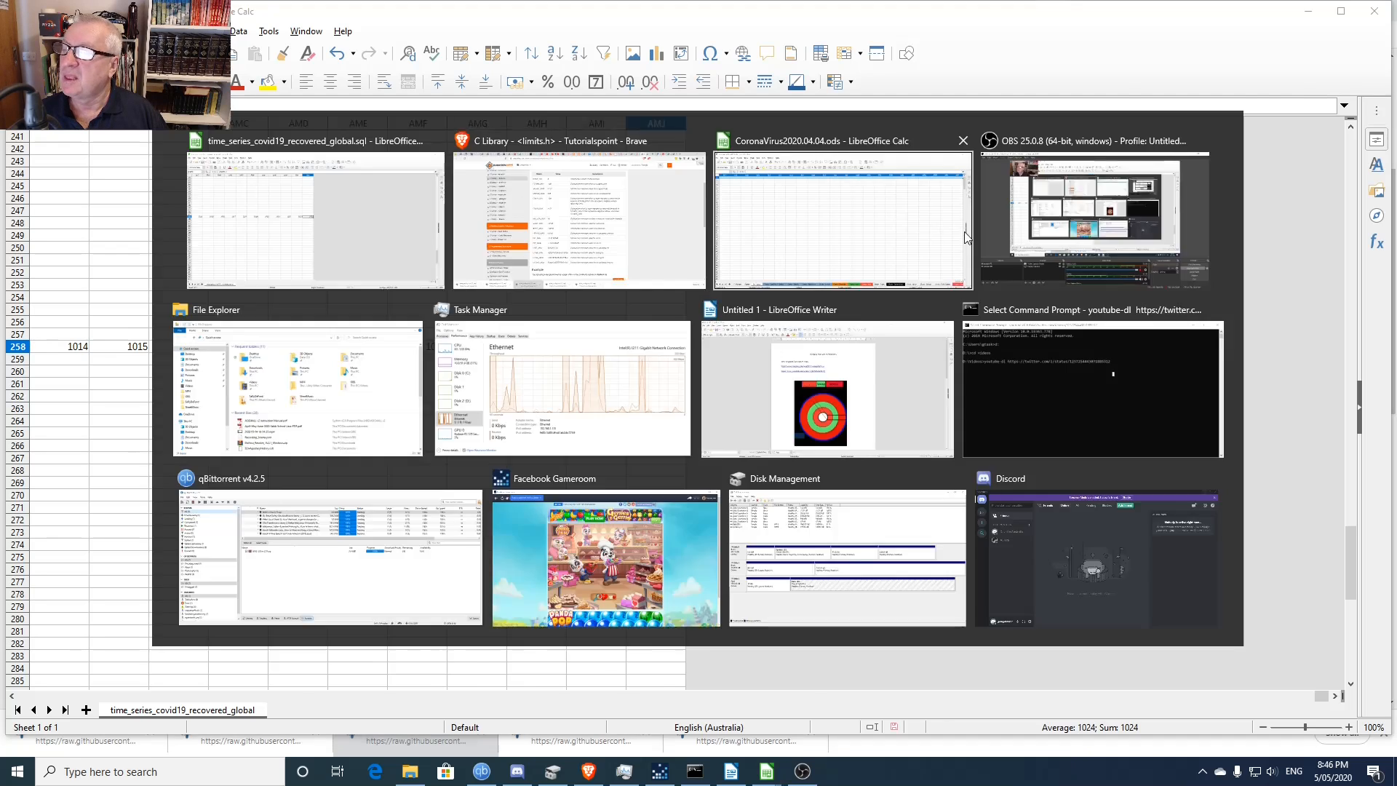
key("Right")
key("Return")
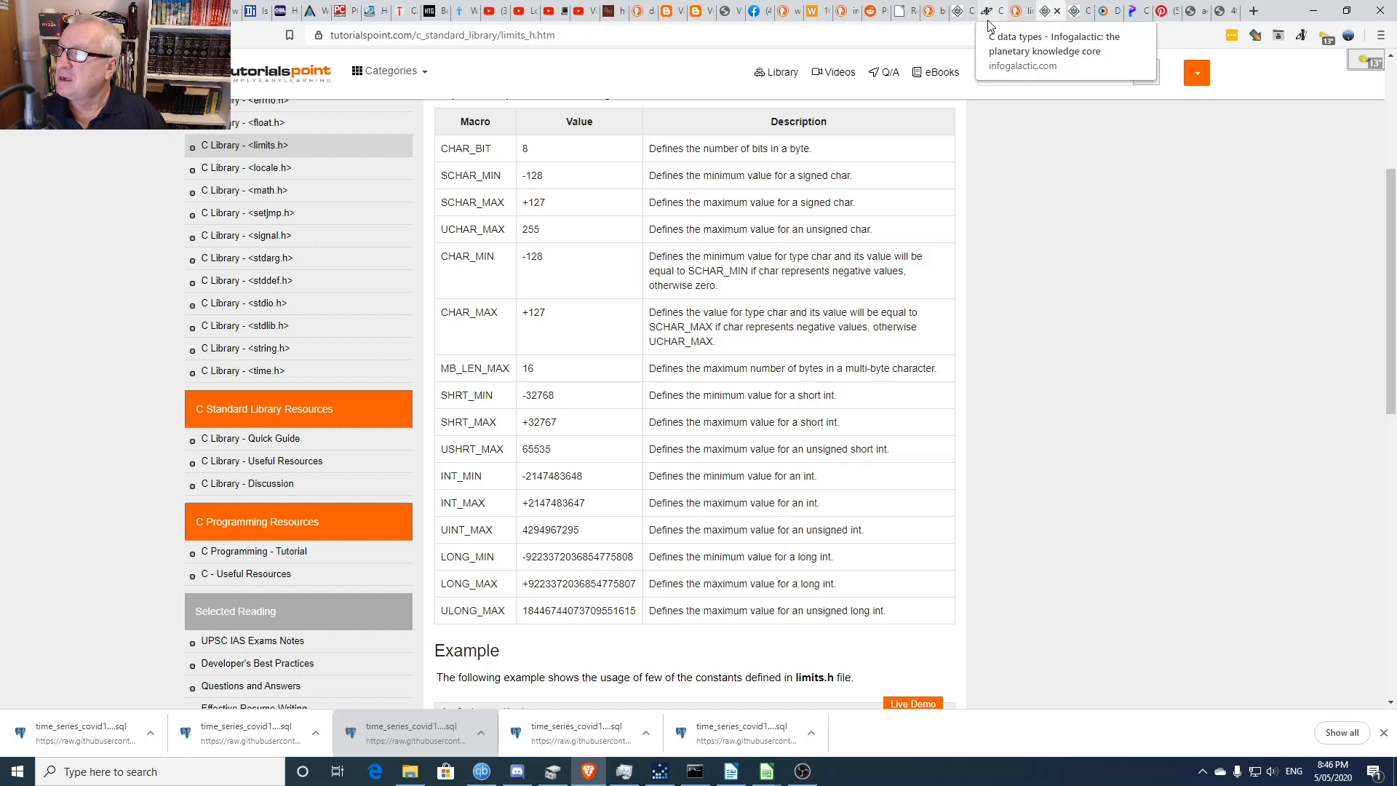
left_click(871, 13)
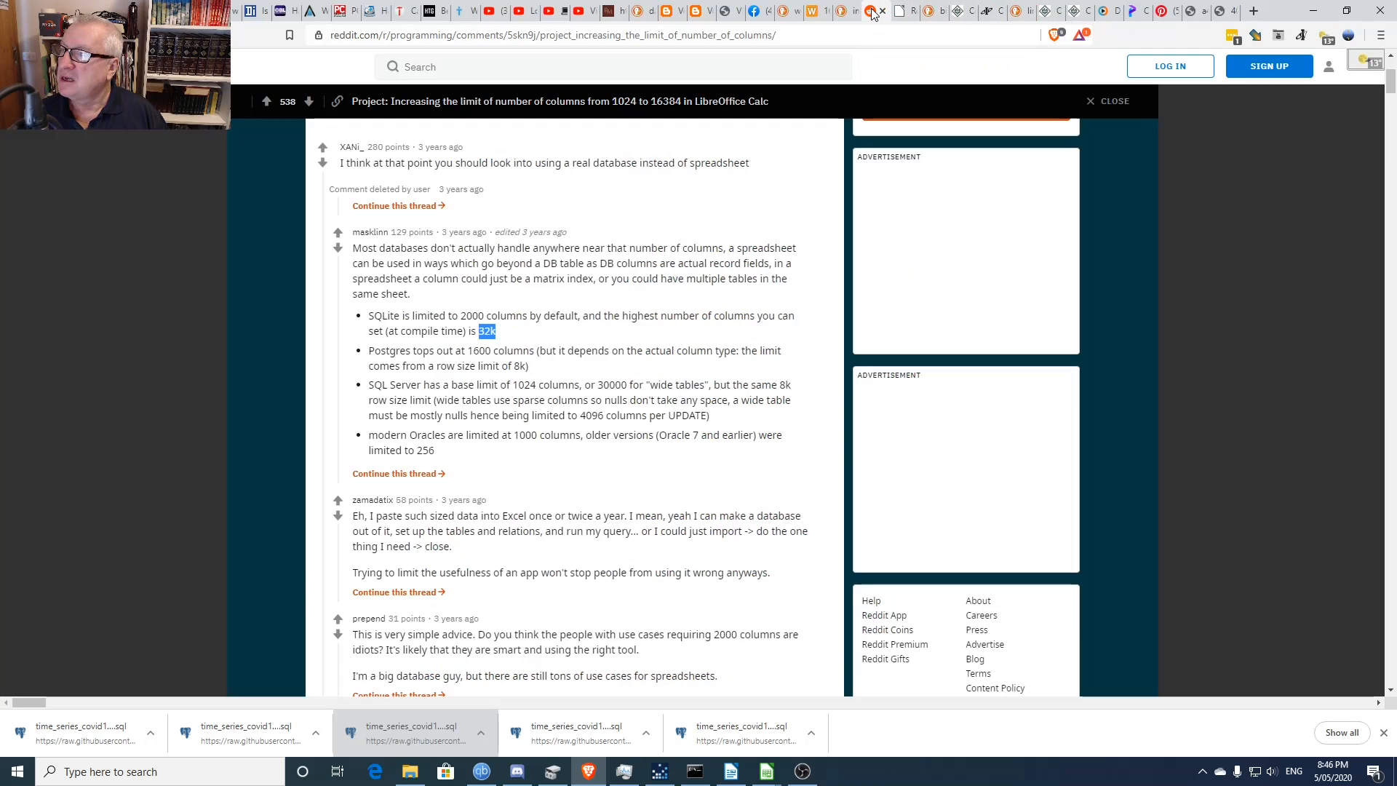
scroll(681, 348, "down", 7)
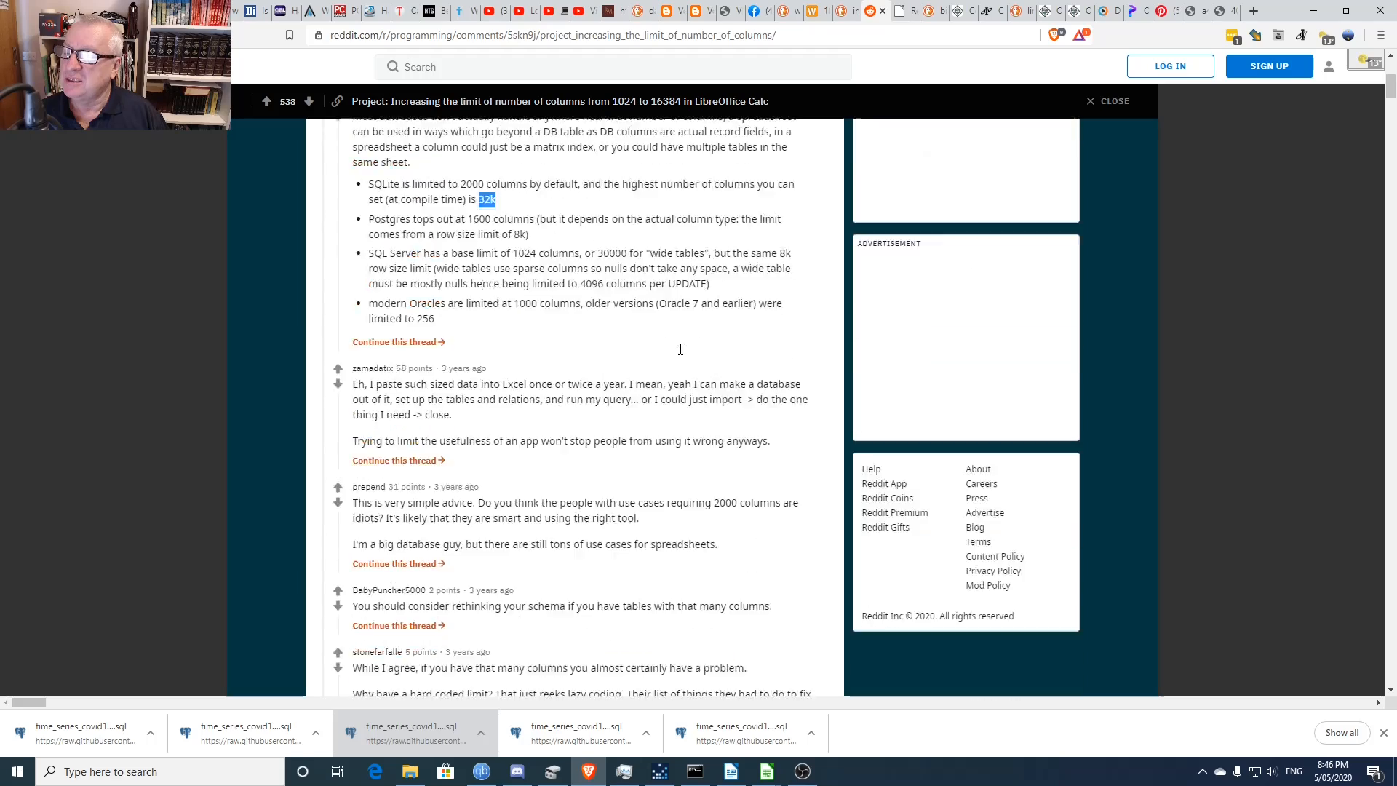
scroll(680, 348, "down", 7)
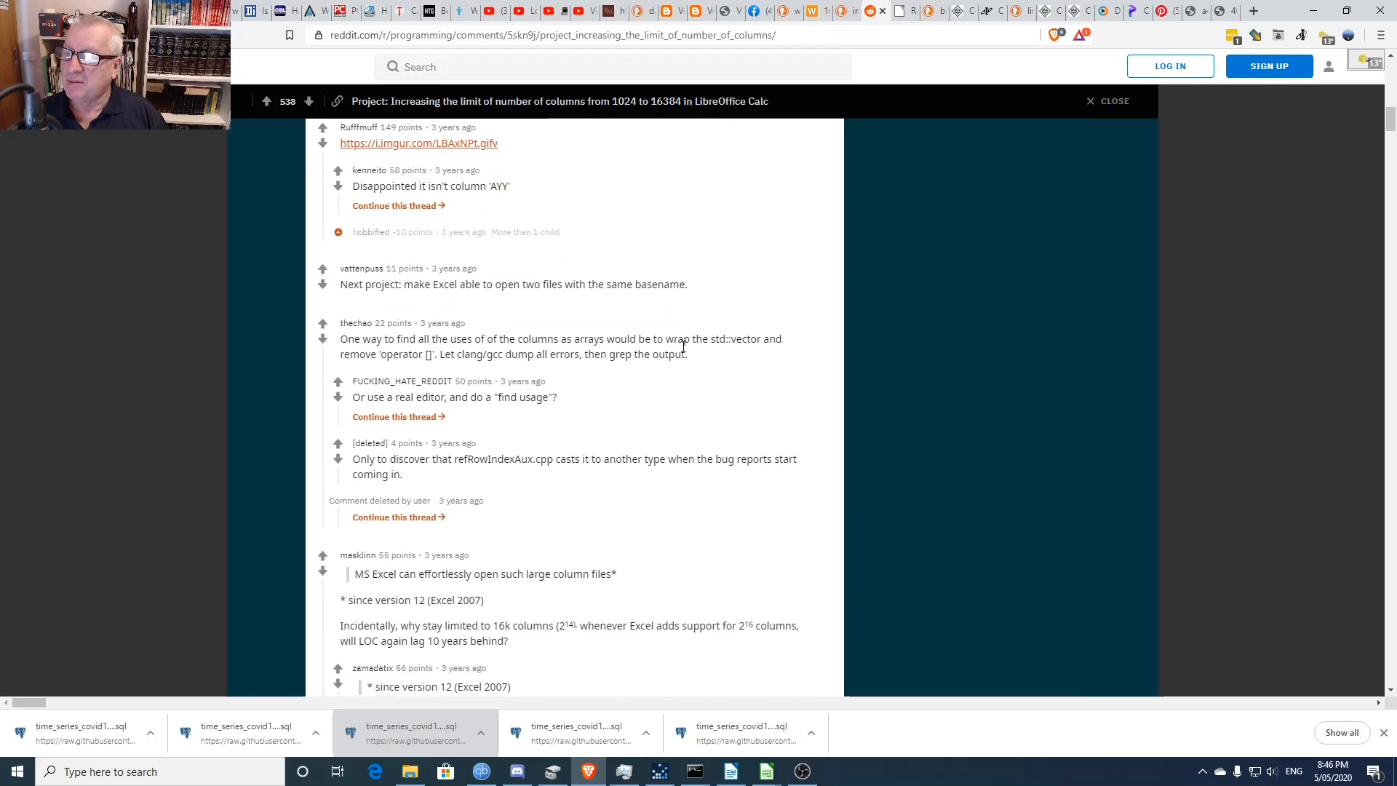
scroll(684, 348, "down", 20)
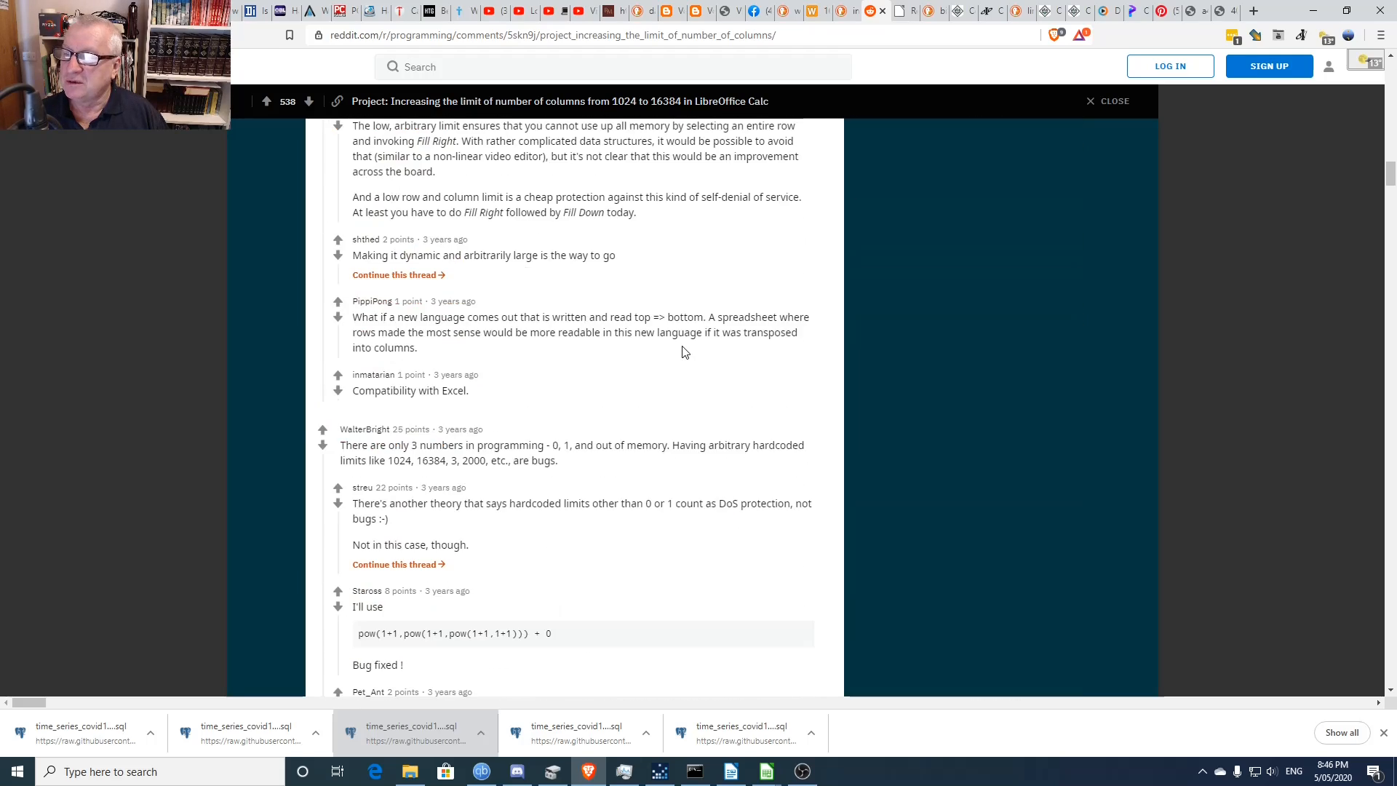
scroll(684, 352, "down", 6)
scroll(684, 350, "down", 6)
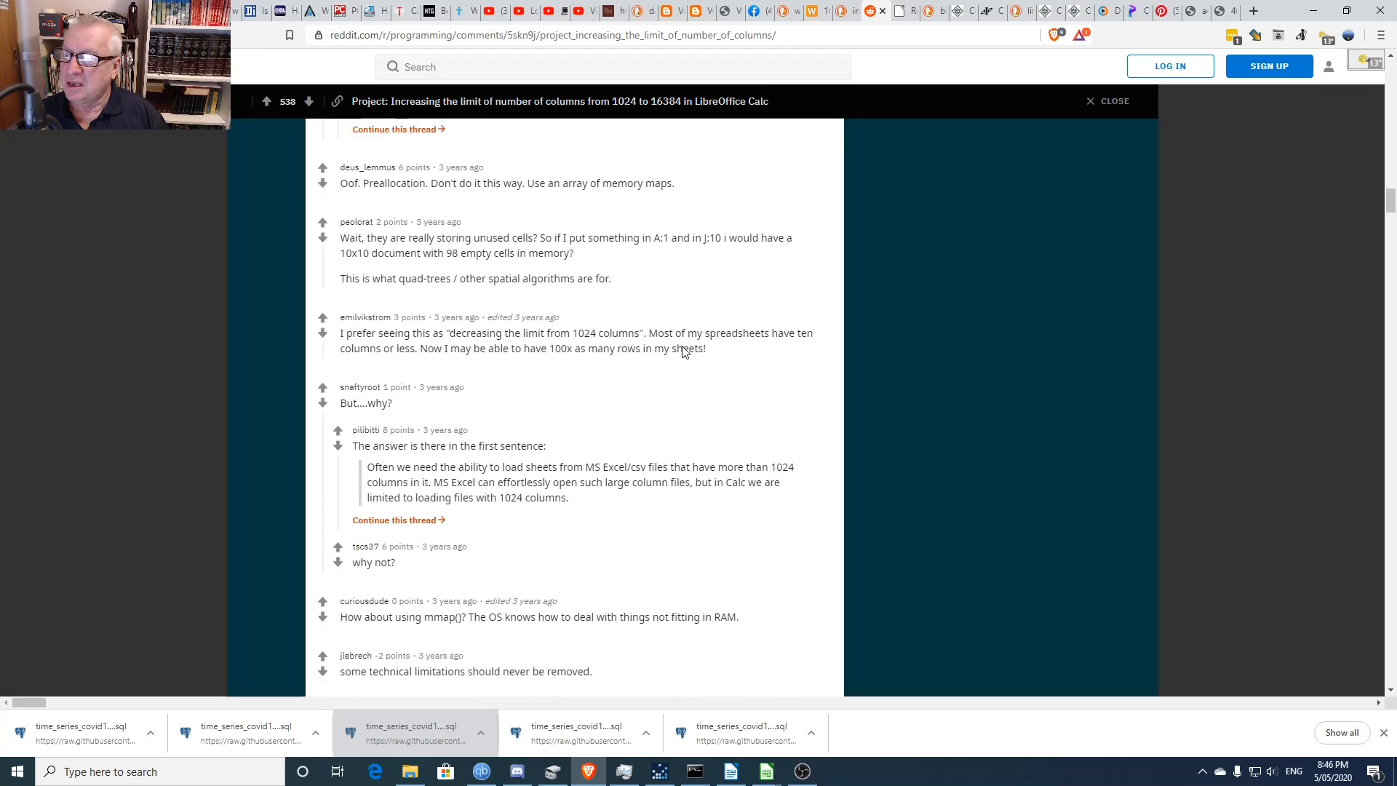
scroll(683, 347, "down", 12)
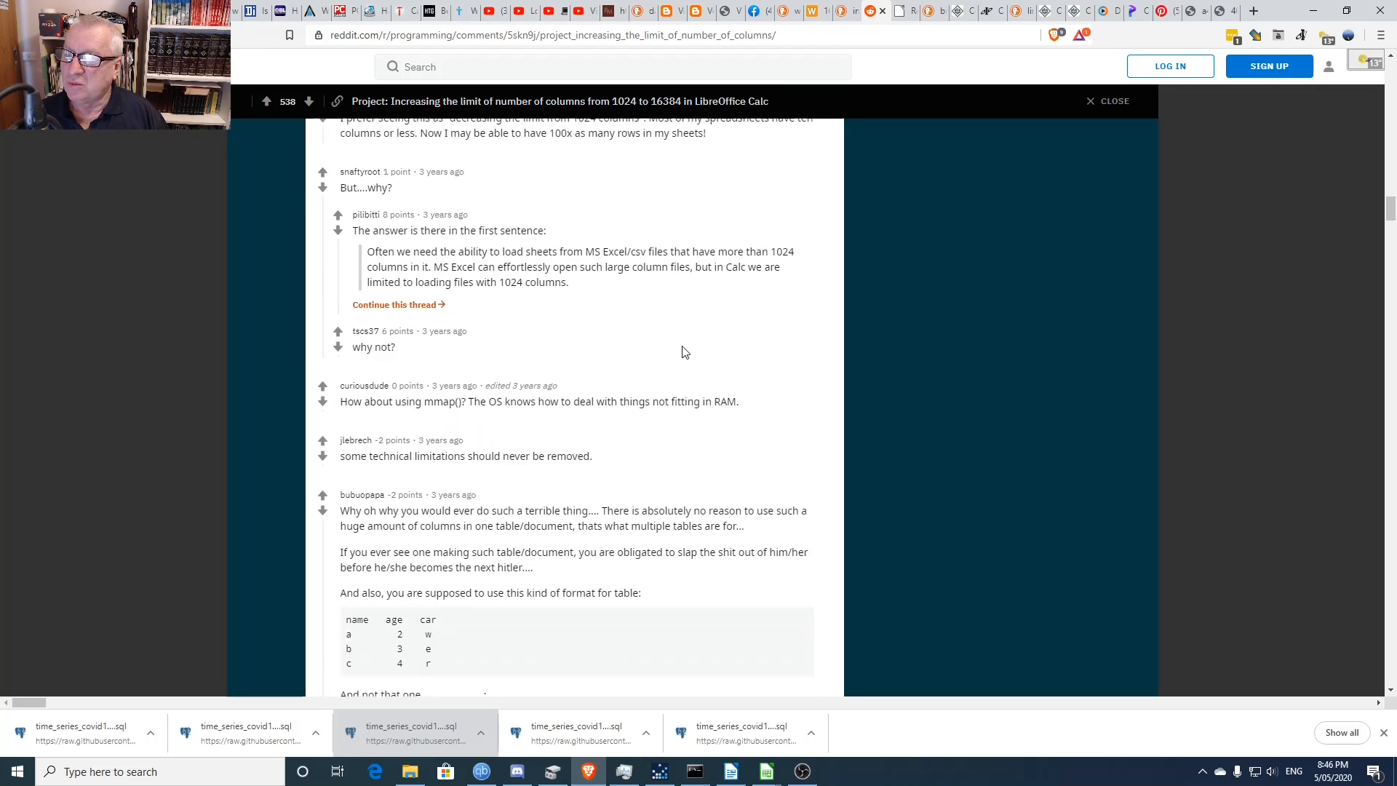
scroll(683, 352, "down", 20)
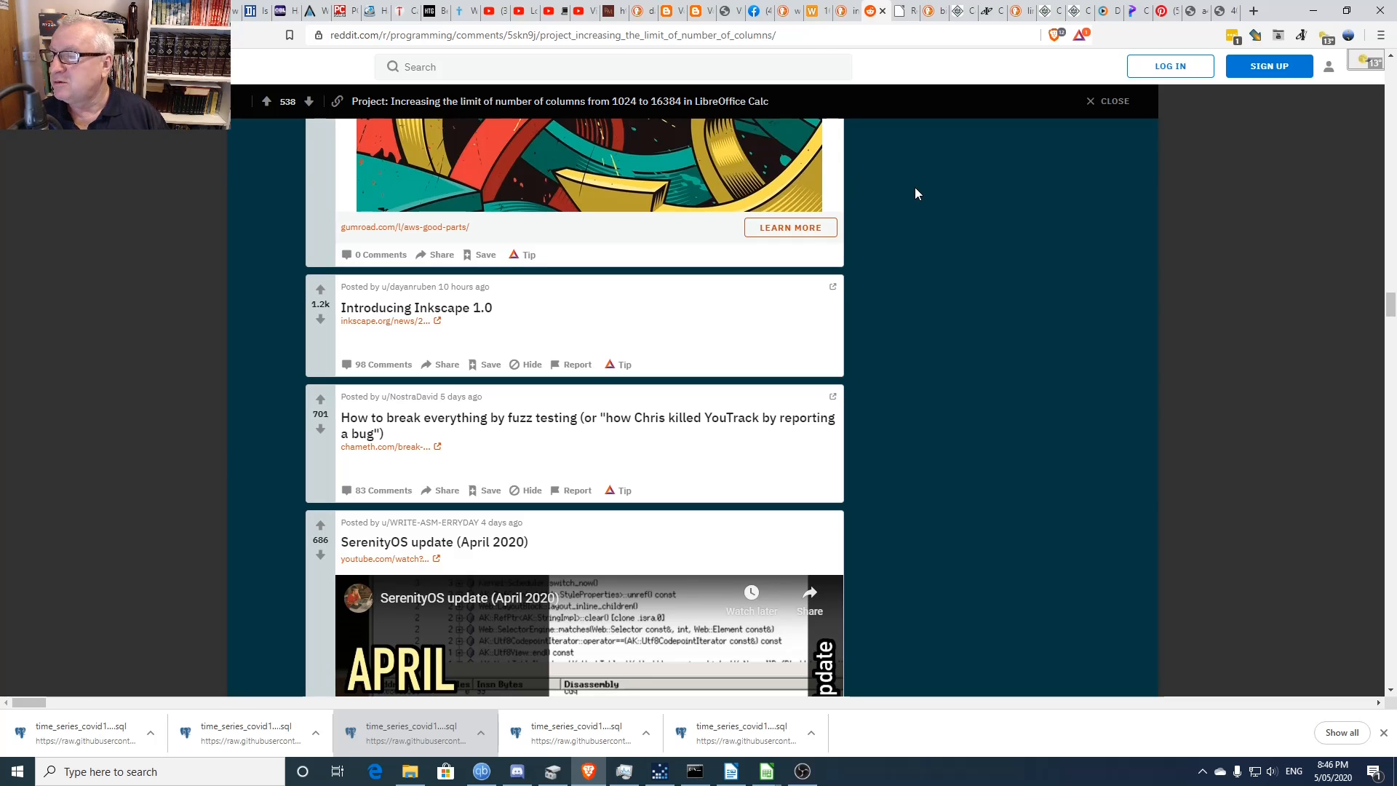
- Switch to the time_series_covid19_recovered_global sheet in LibreOffice Calc and enter the formula =2^10 in cell AMG262
key("alt+Tab")
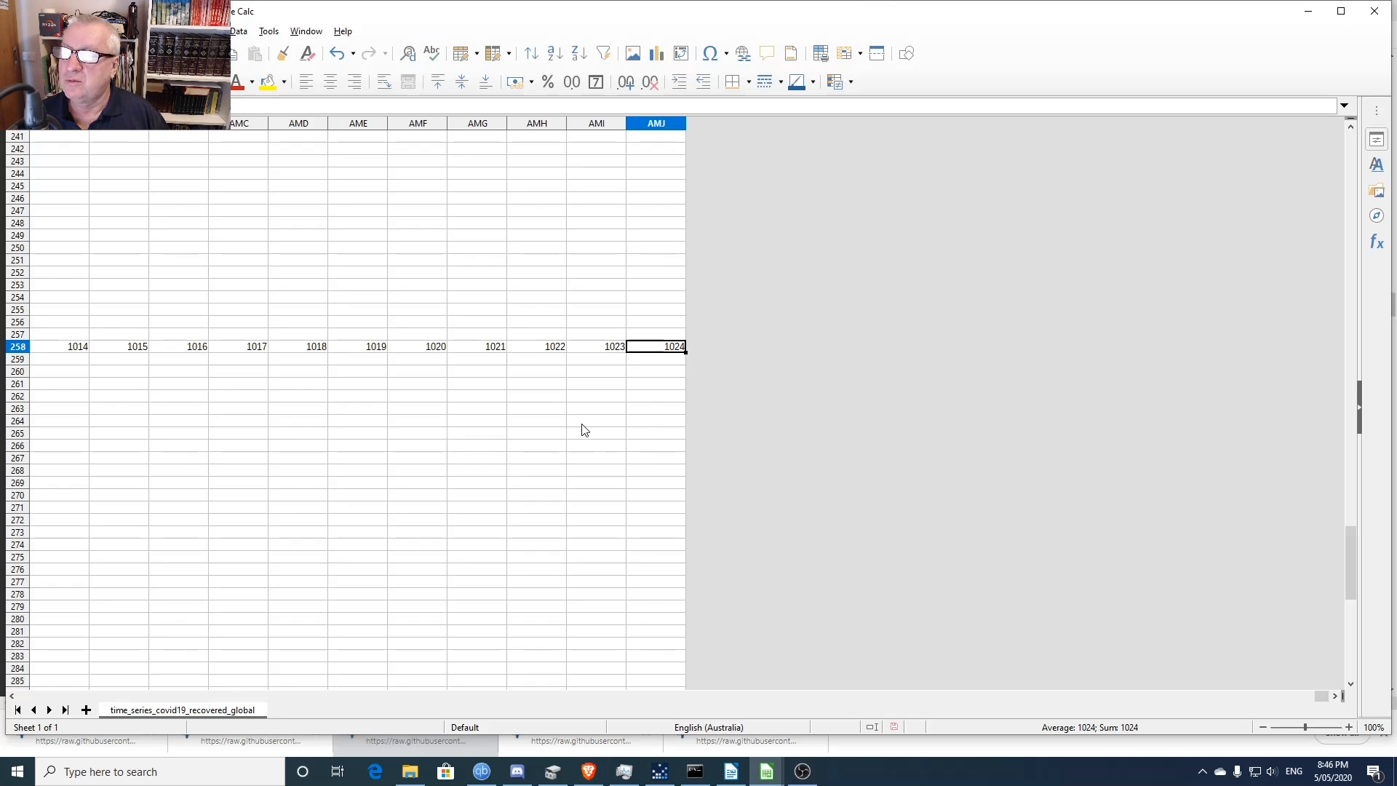
left_click(641, 372)
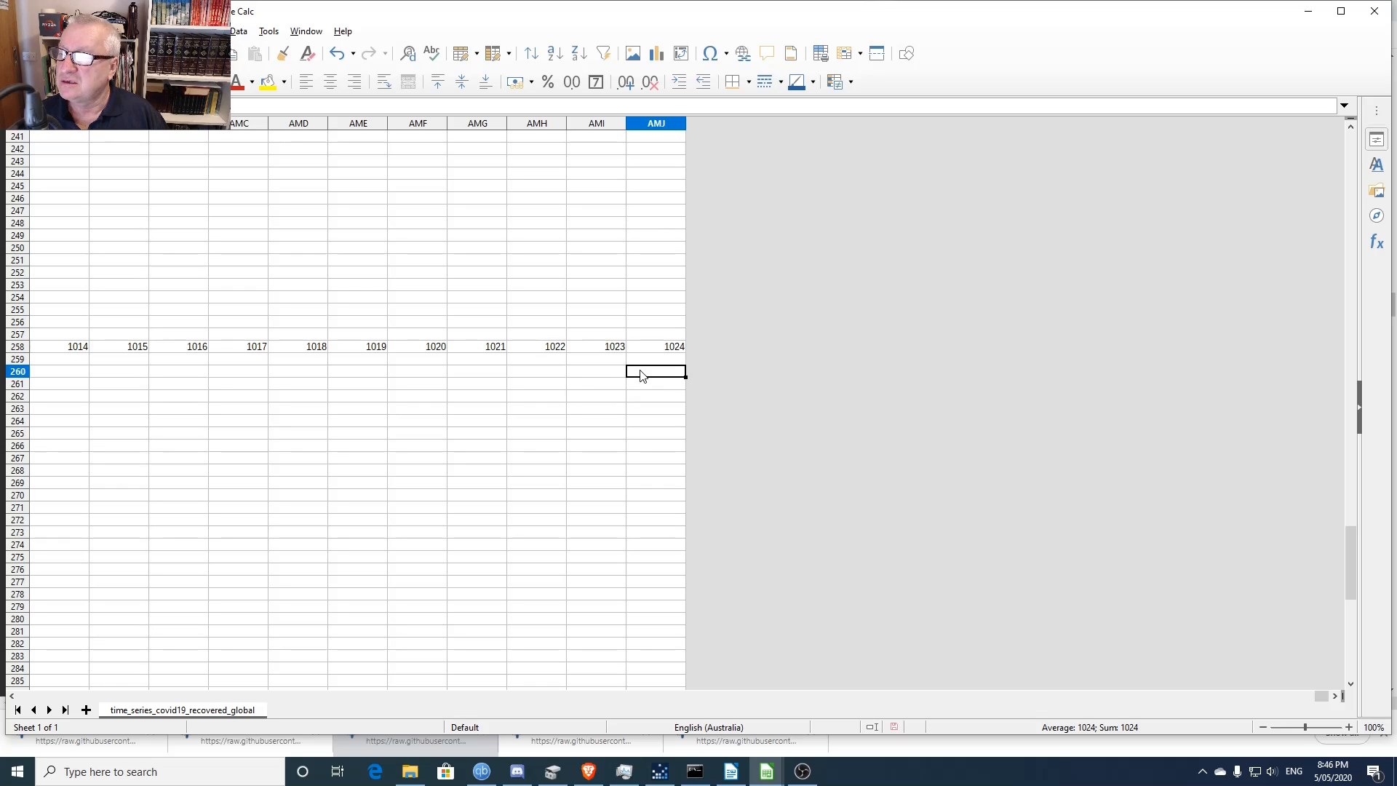
left_click(466, 397)
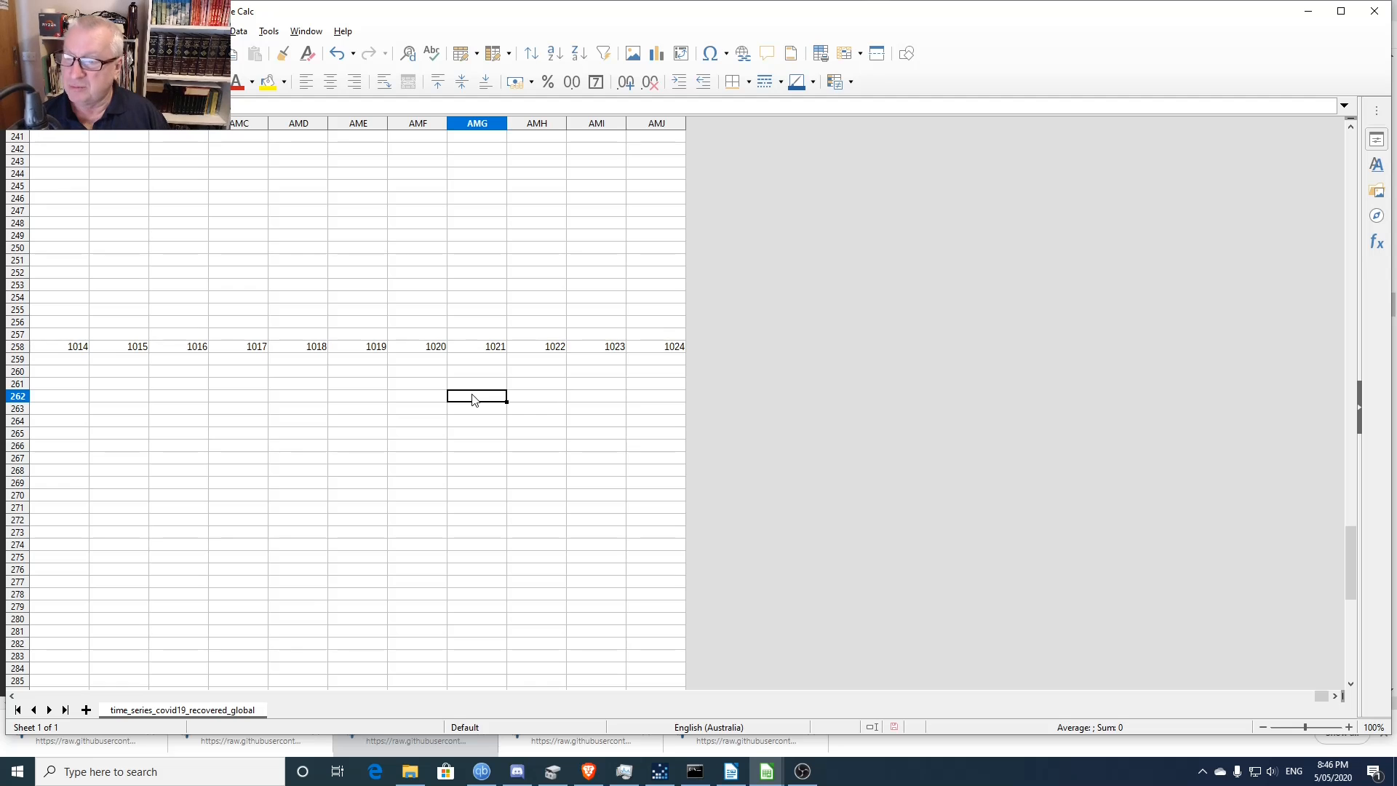
type("=2^")
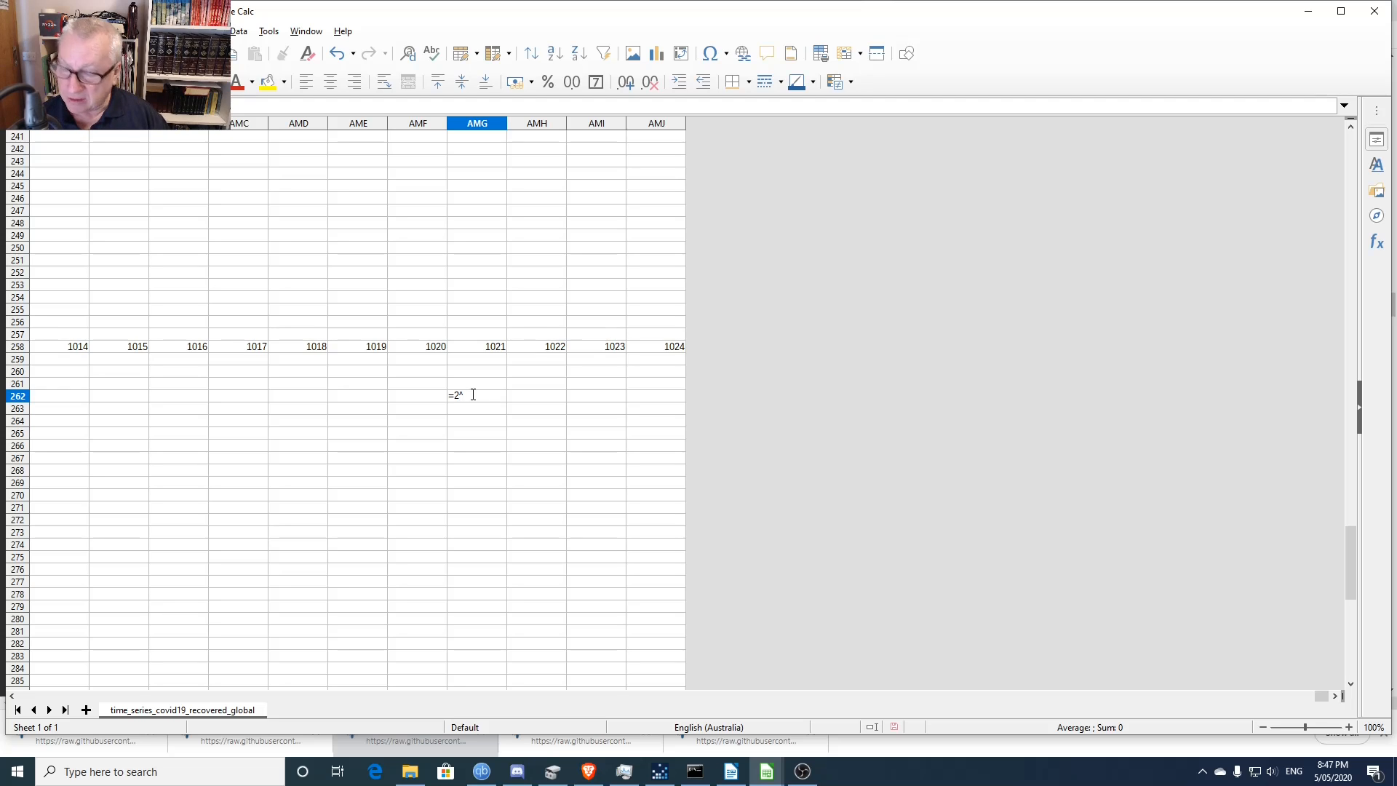
type("10")
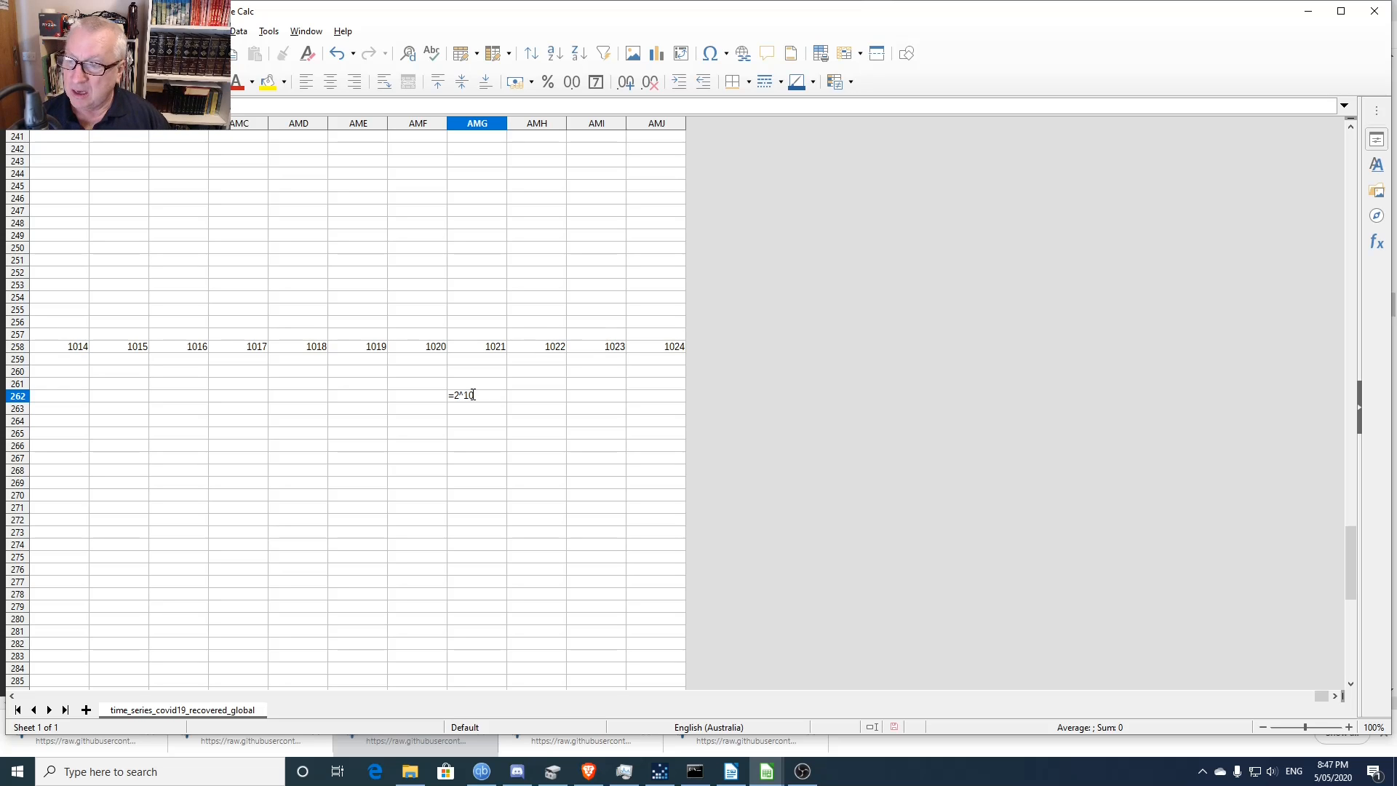
key("Return")
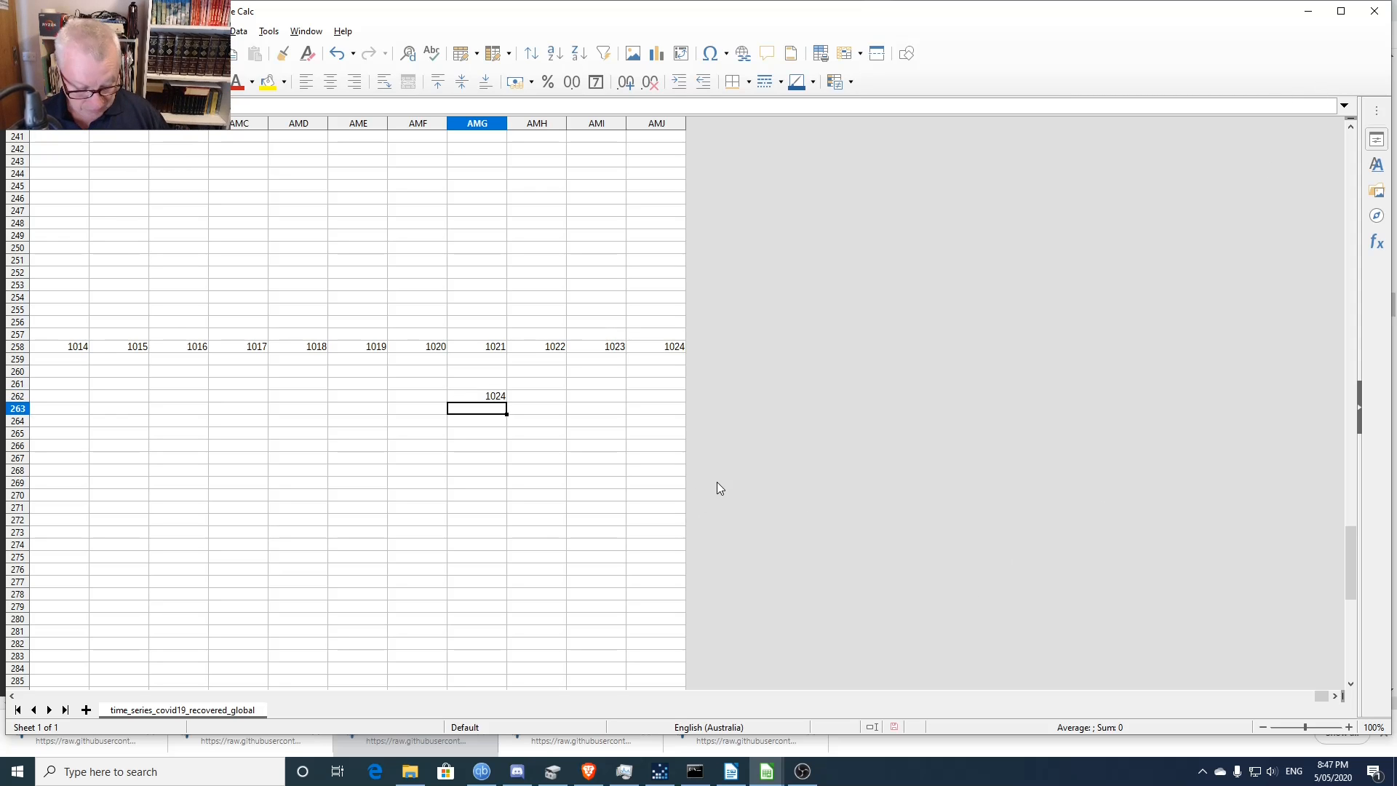
key("alt+Tab")
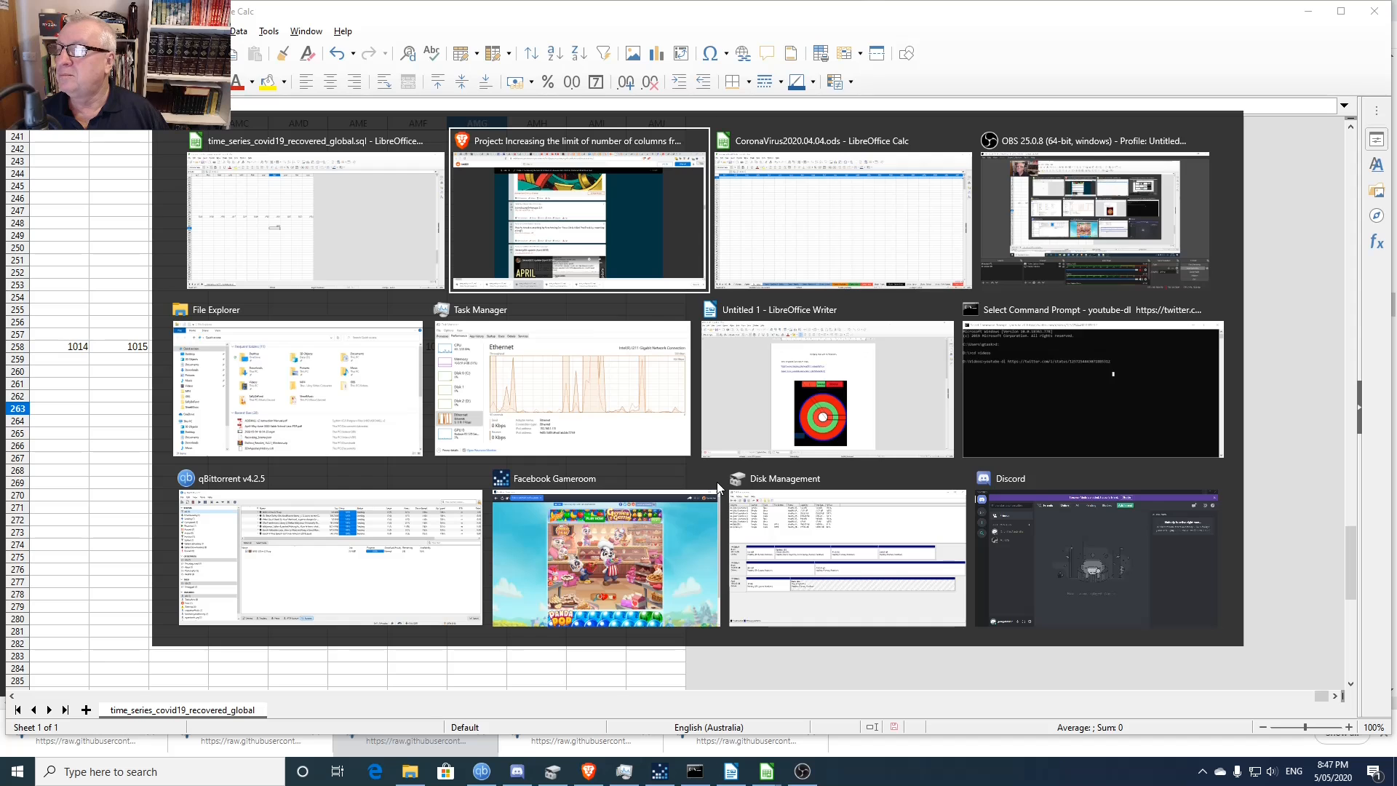
key("Right")
key("Return")
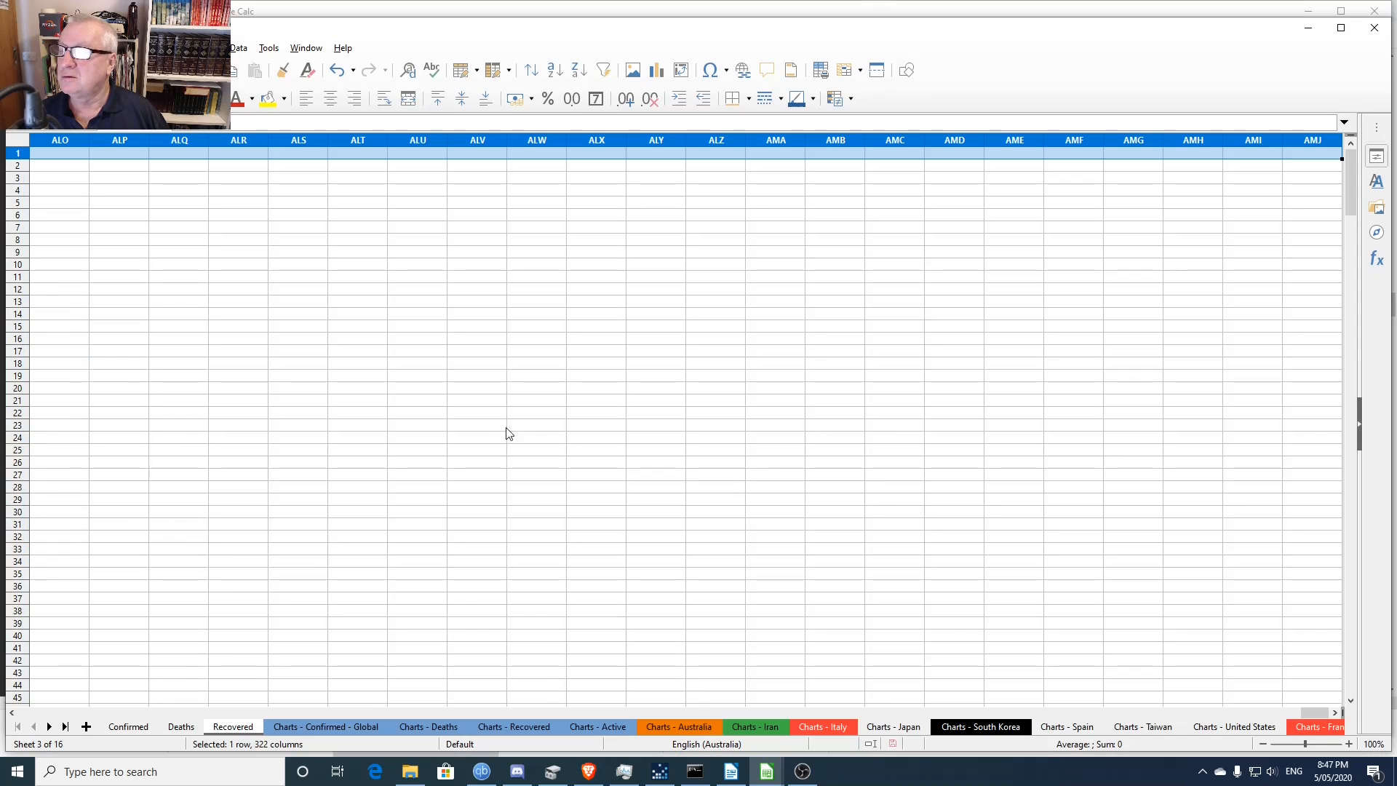
- Launch LibreOffice Math from the LibreOffice 6.4 program group to start a new formula document
left_click(16, 772)
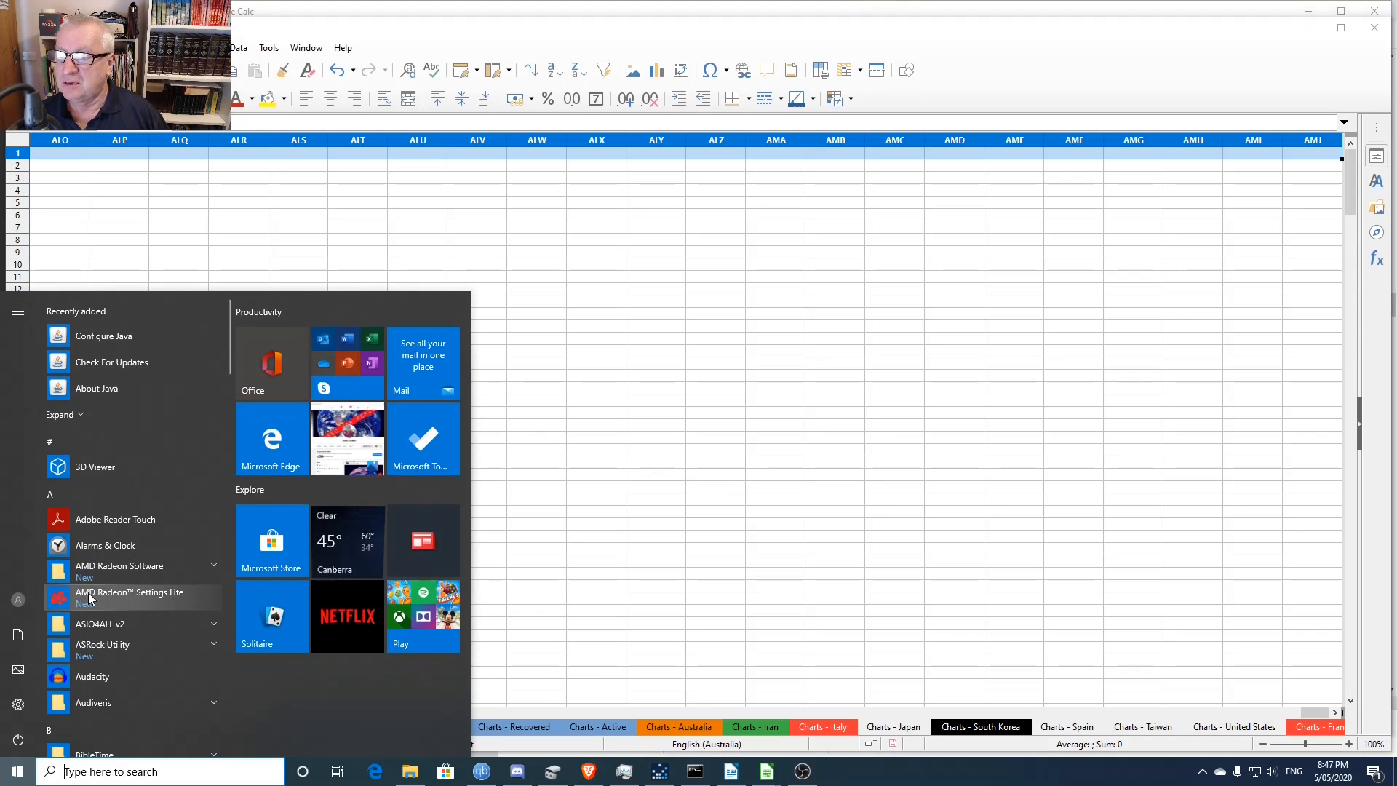
scroll(135, 564, "down", 10)
scroll(133, 565, "down", 8)
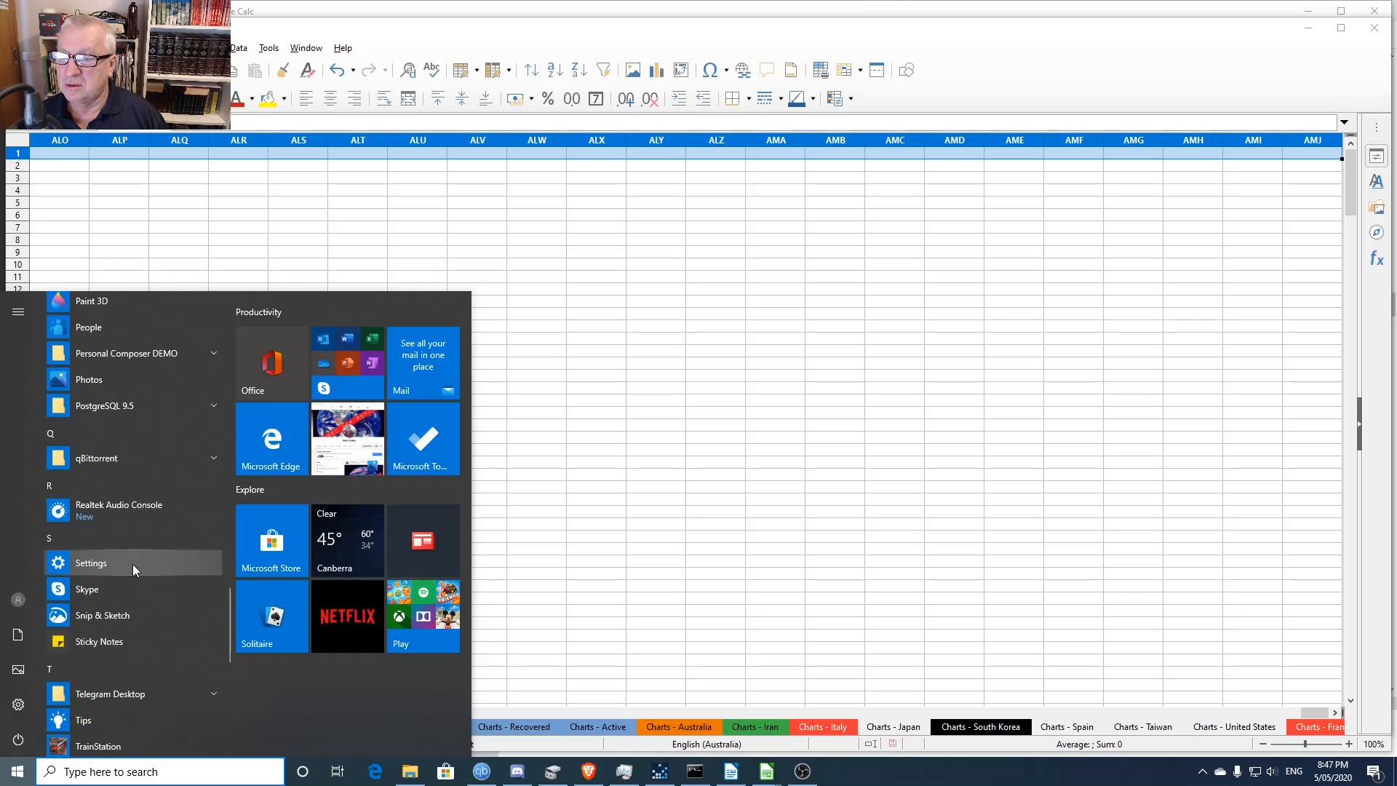
scroll(133, 565, "up", 3)
scroll(133, 565, "up", 7)
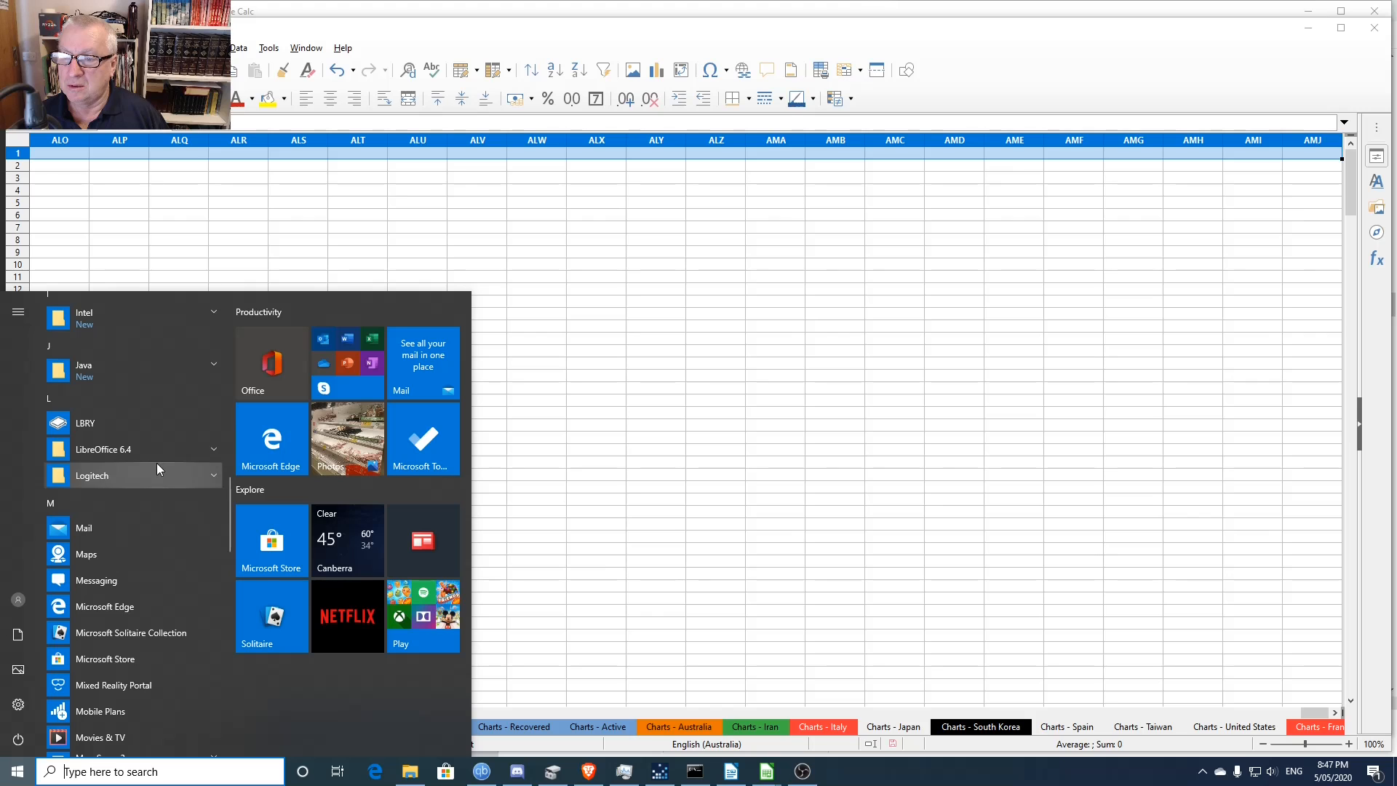
left_click(160, 451)
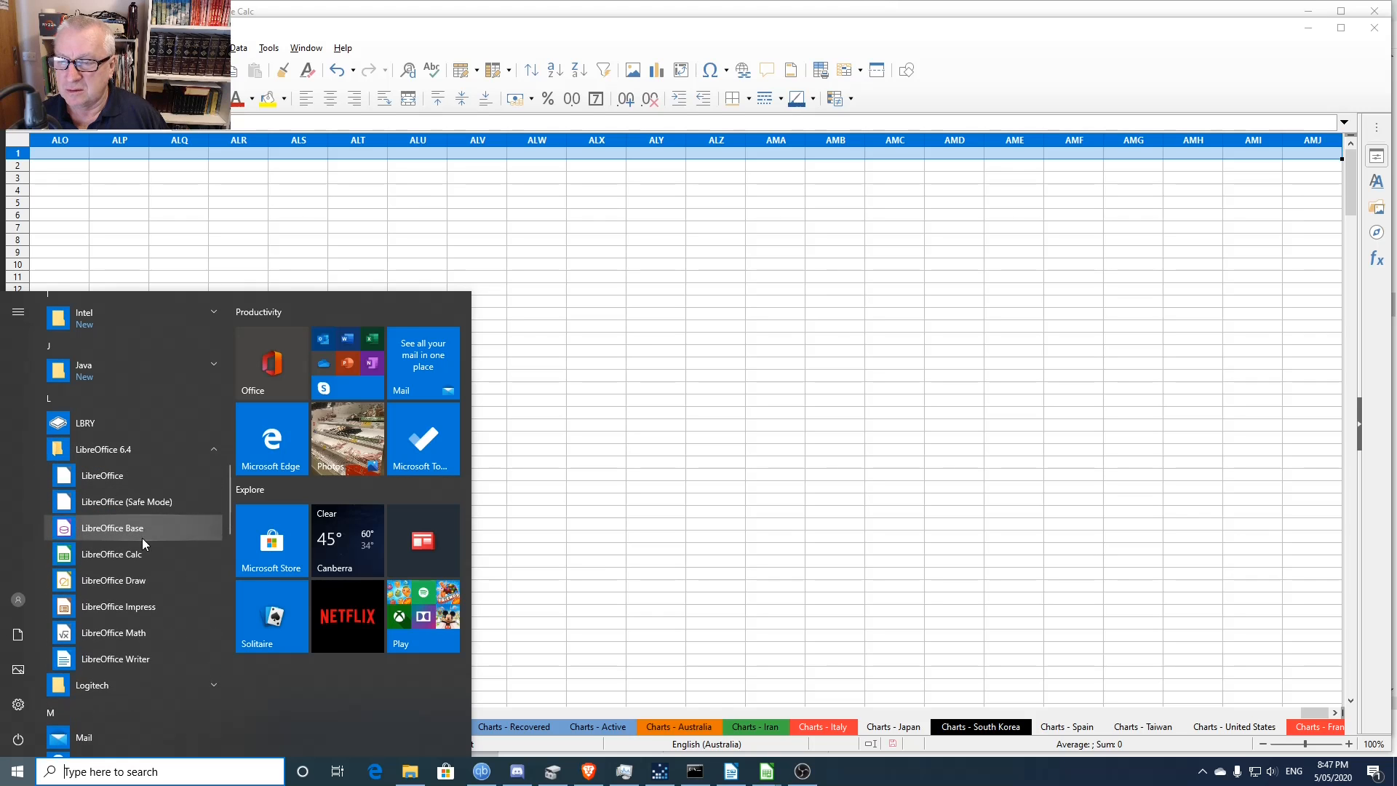
left_click(134, 631)
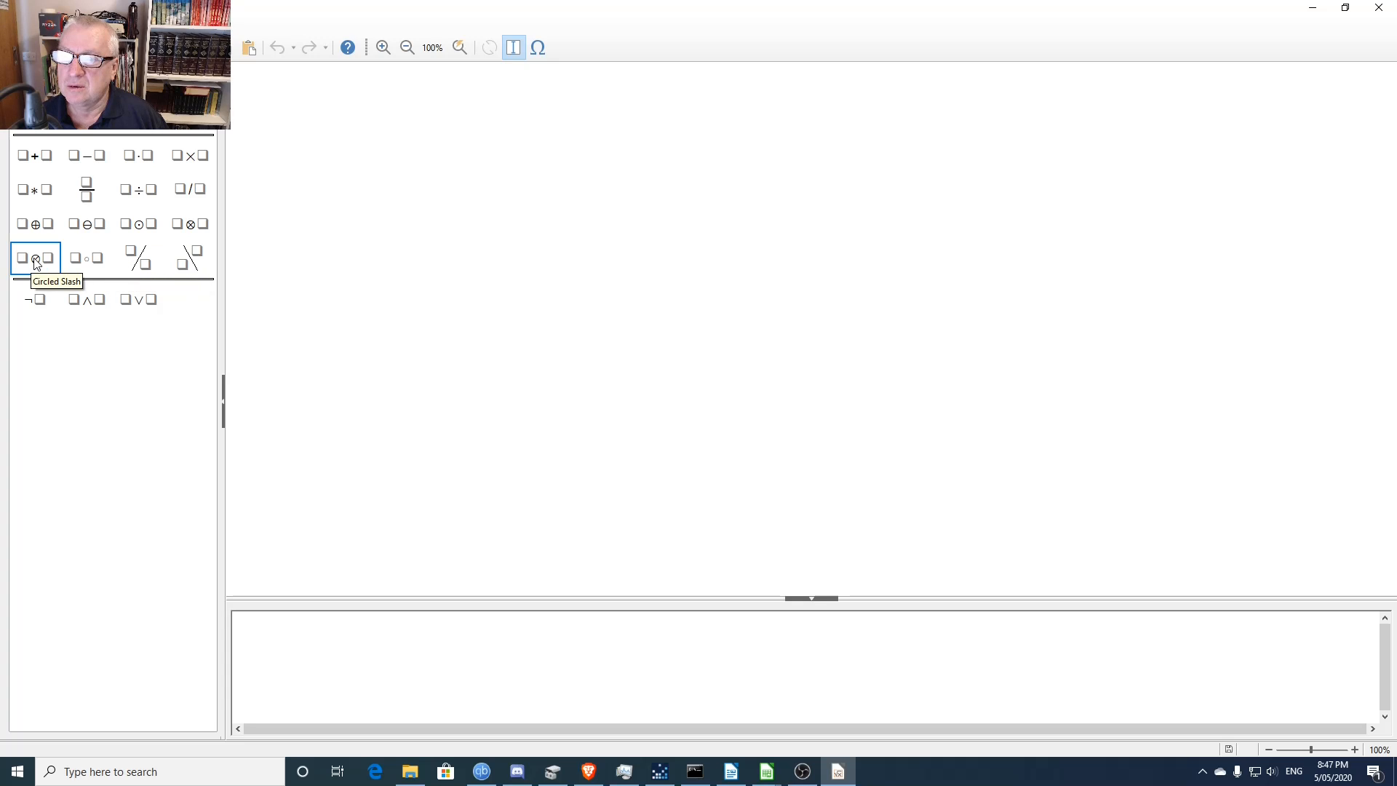
- Look through the formula element categories for a template that raises a number to a power
left_click(209, 79)
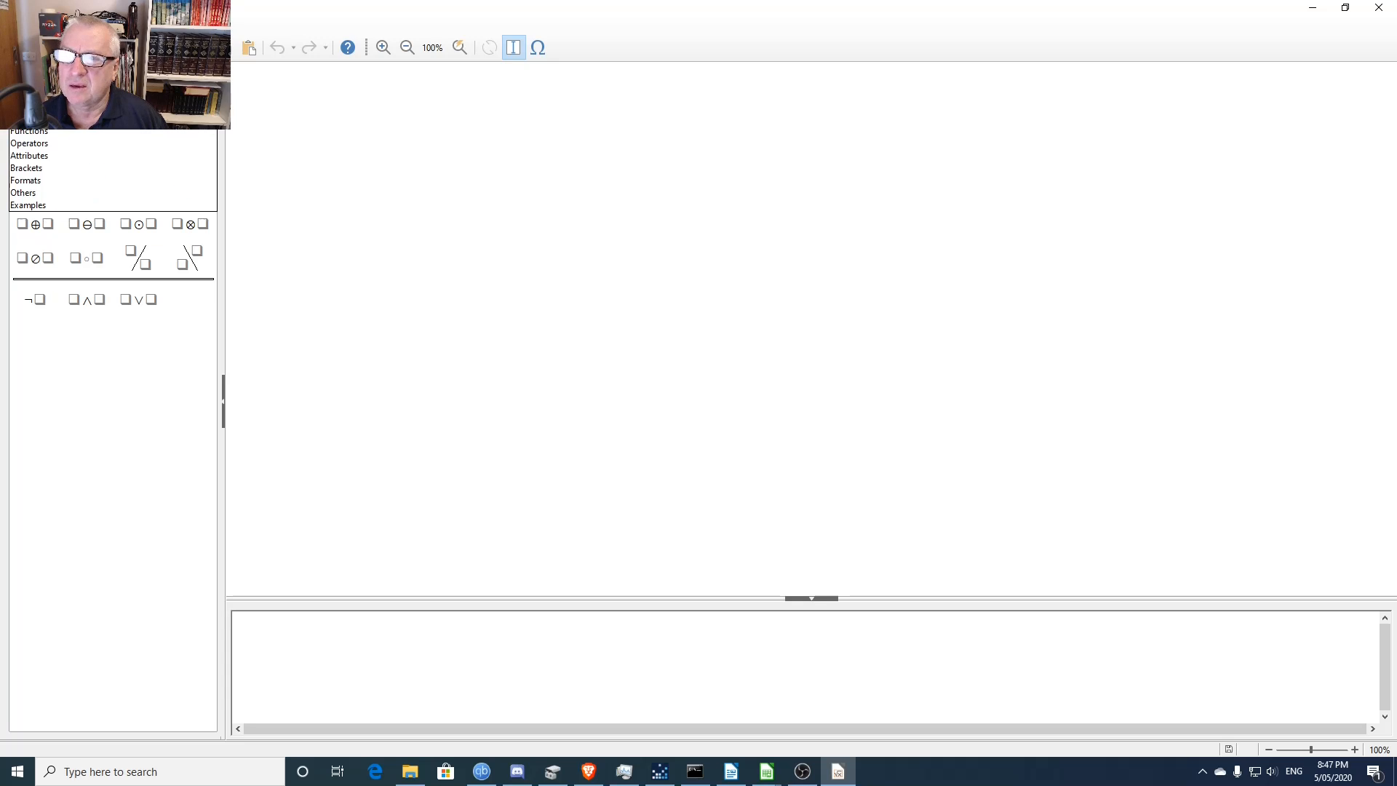
left_click(100, 146)
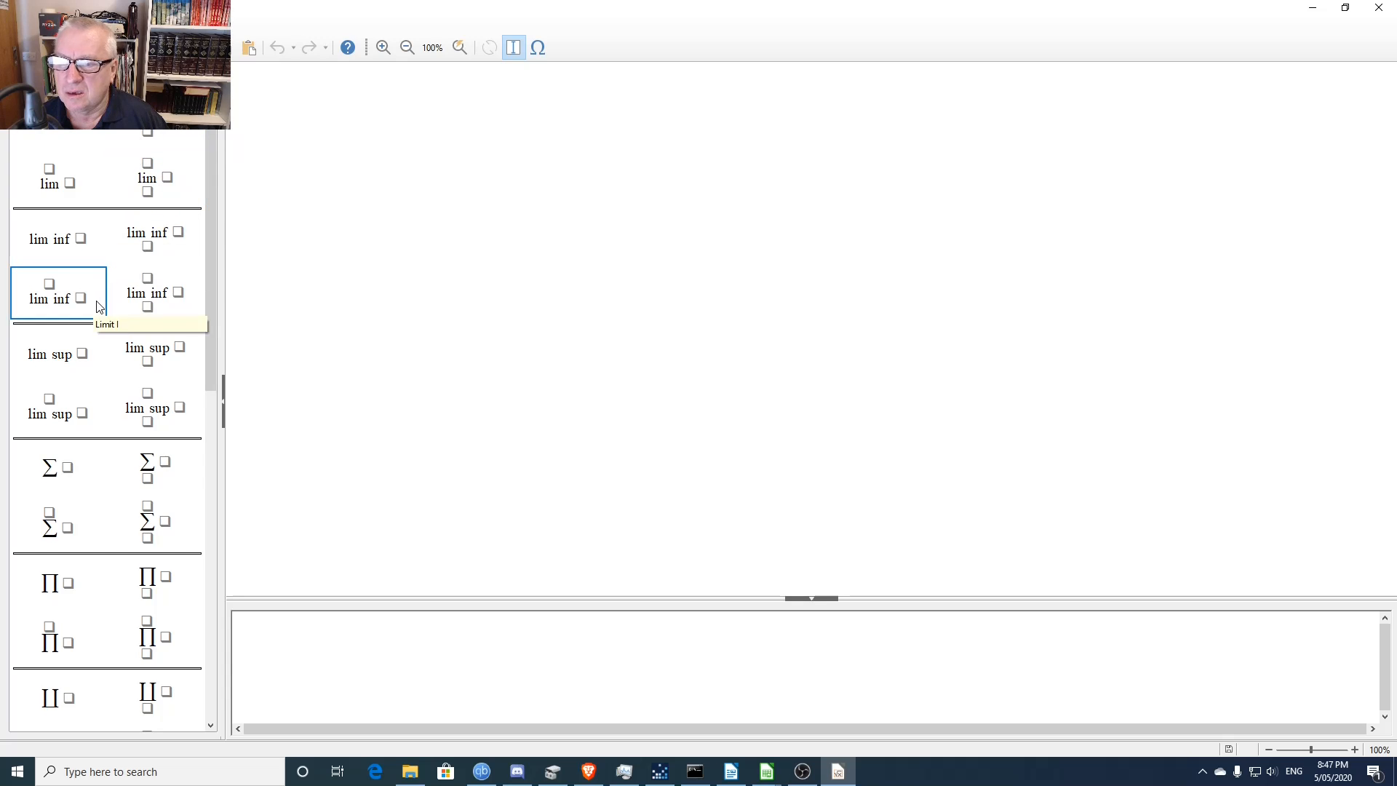
scroll(96, 315, "down", 5)
scroll(96, 314, "up", 6)
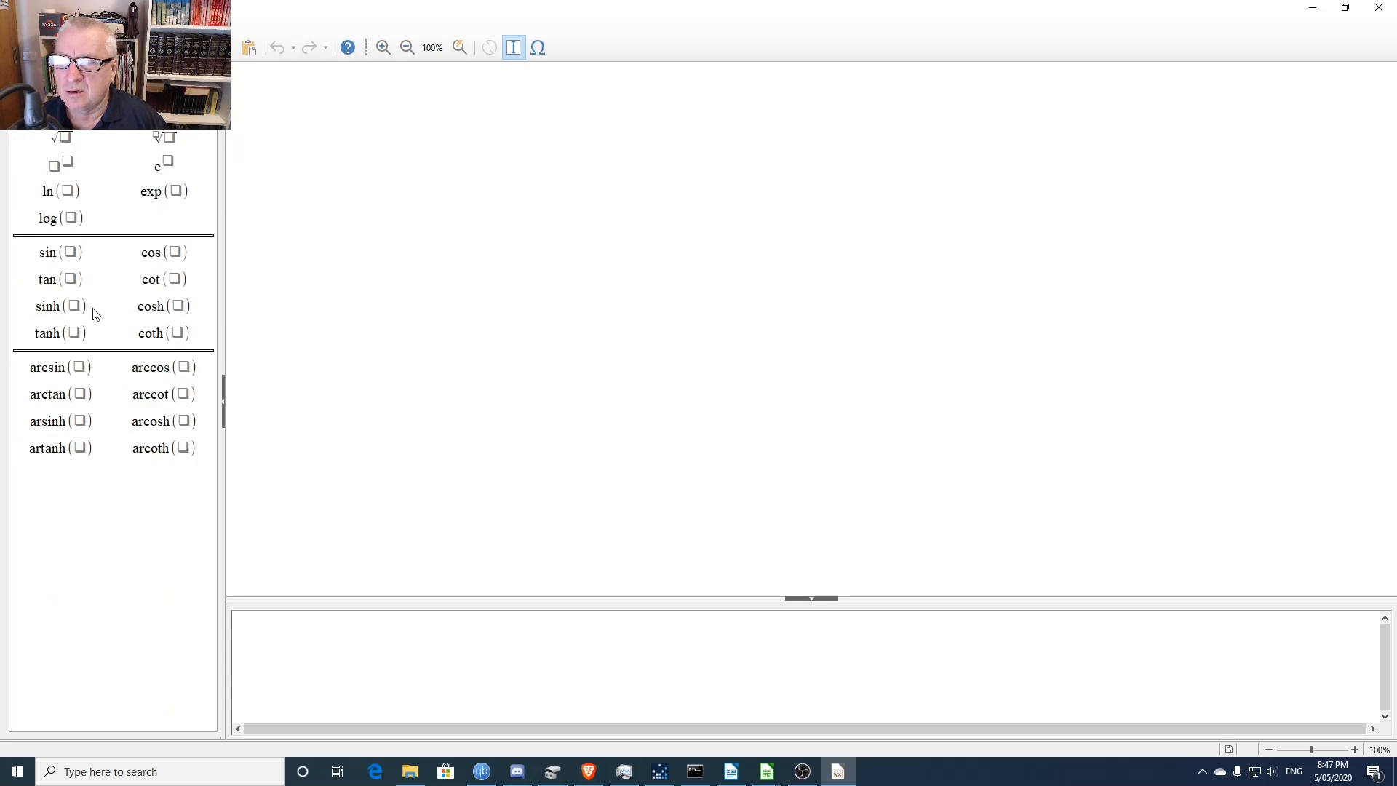
scroll(96, 314, "up", 3)
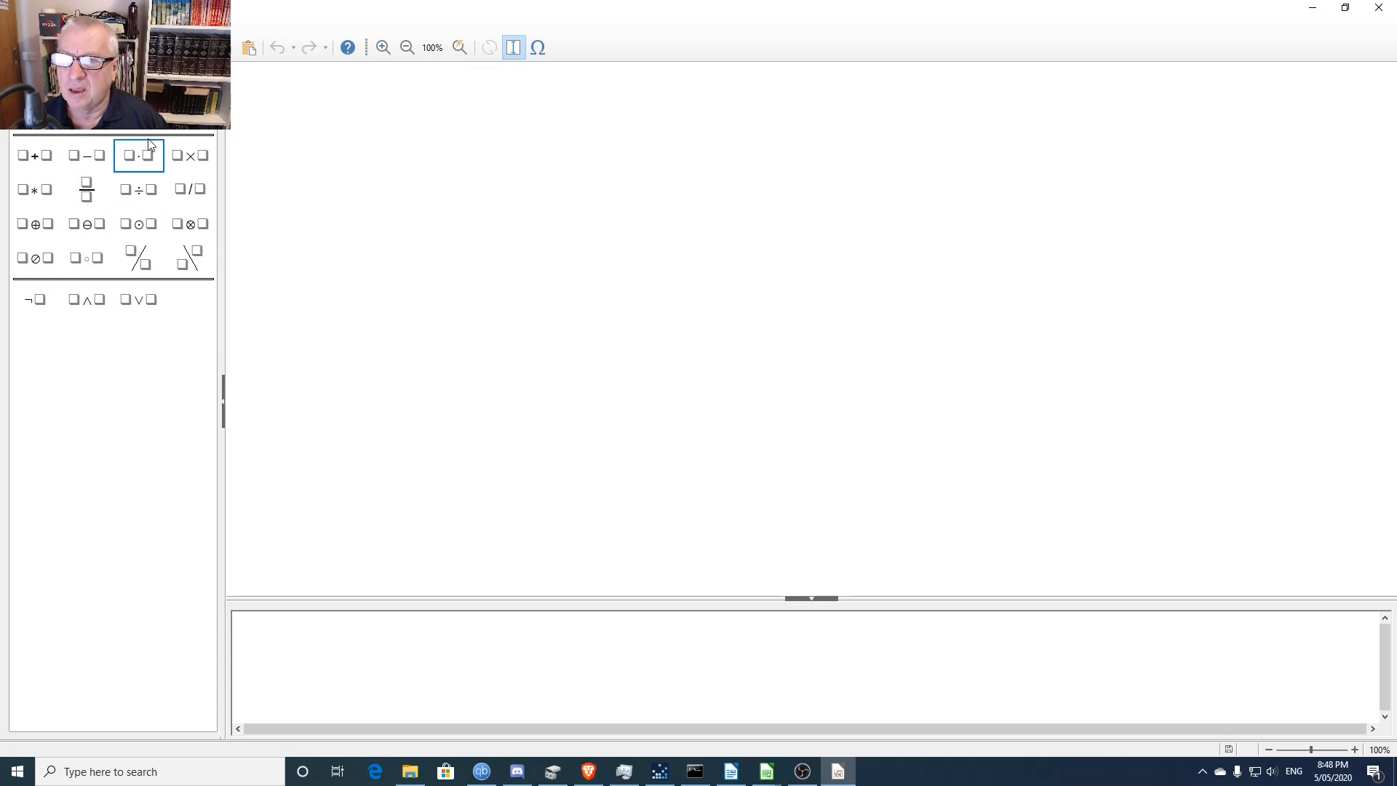
- Insert the power template with base and exponent placeholders from the Functions elements
left_click(113, 78)
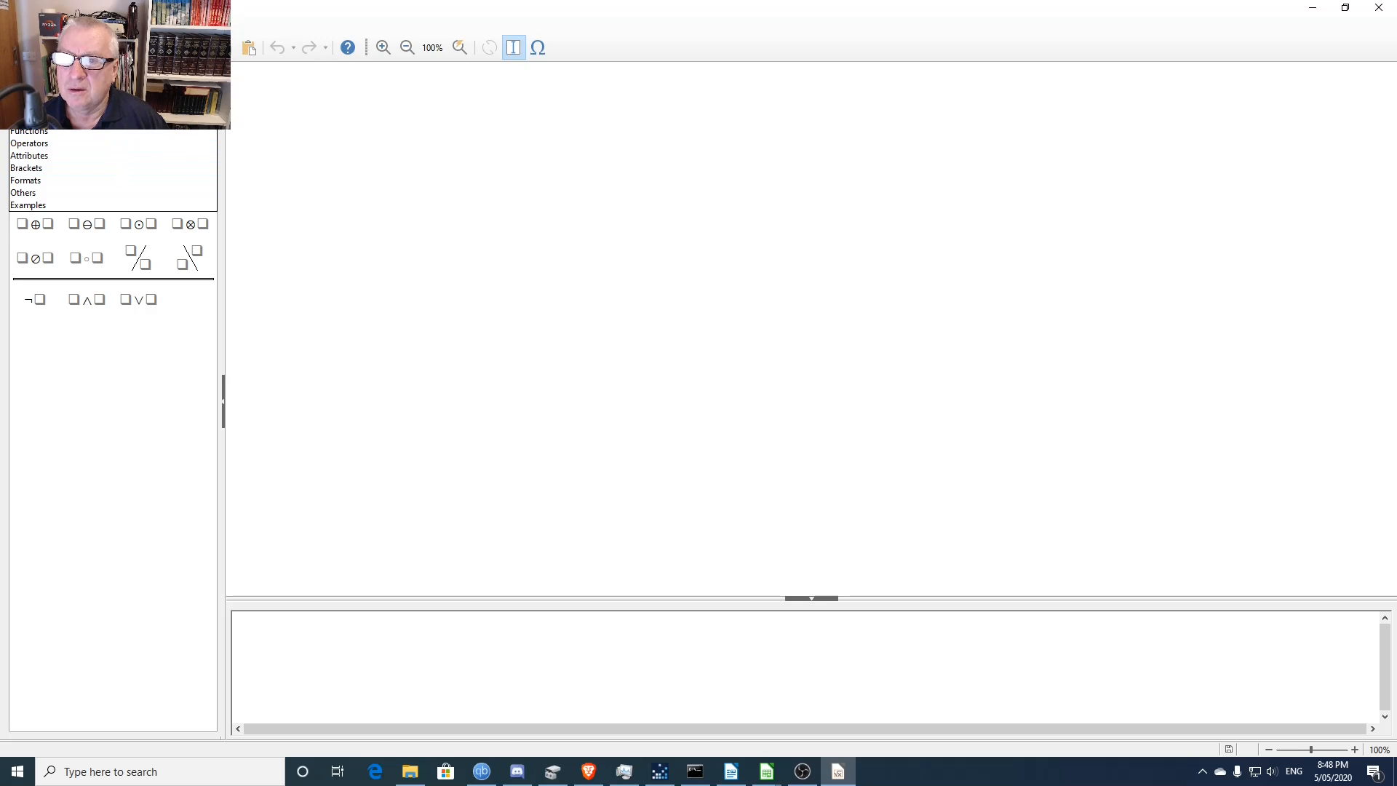
left_click(87, 96)
left_click(99, 79)
left_click(99, 137)
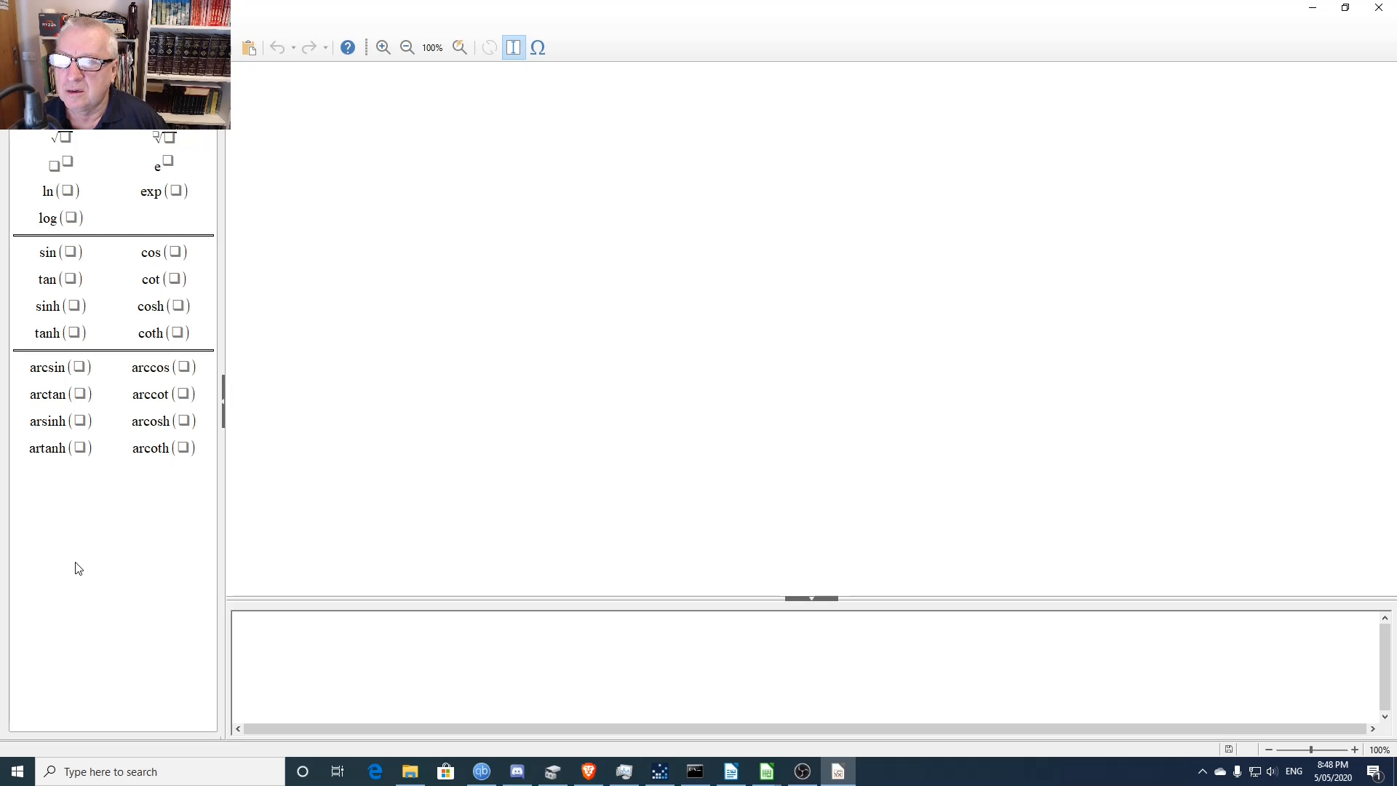
left_click(64, 166)
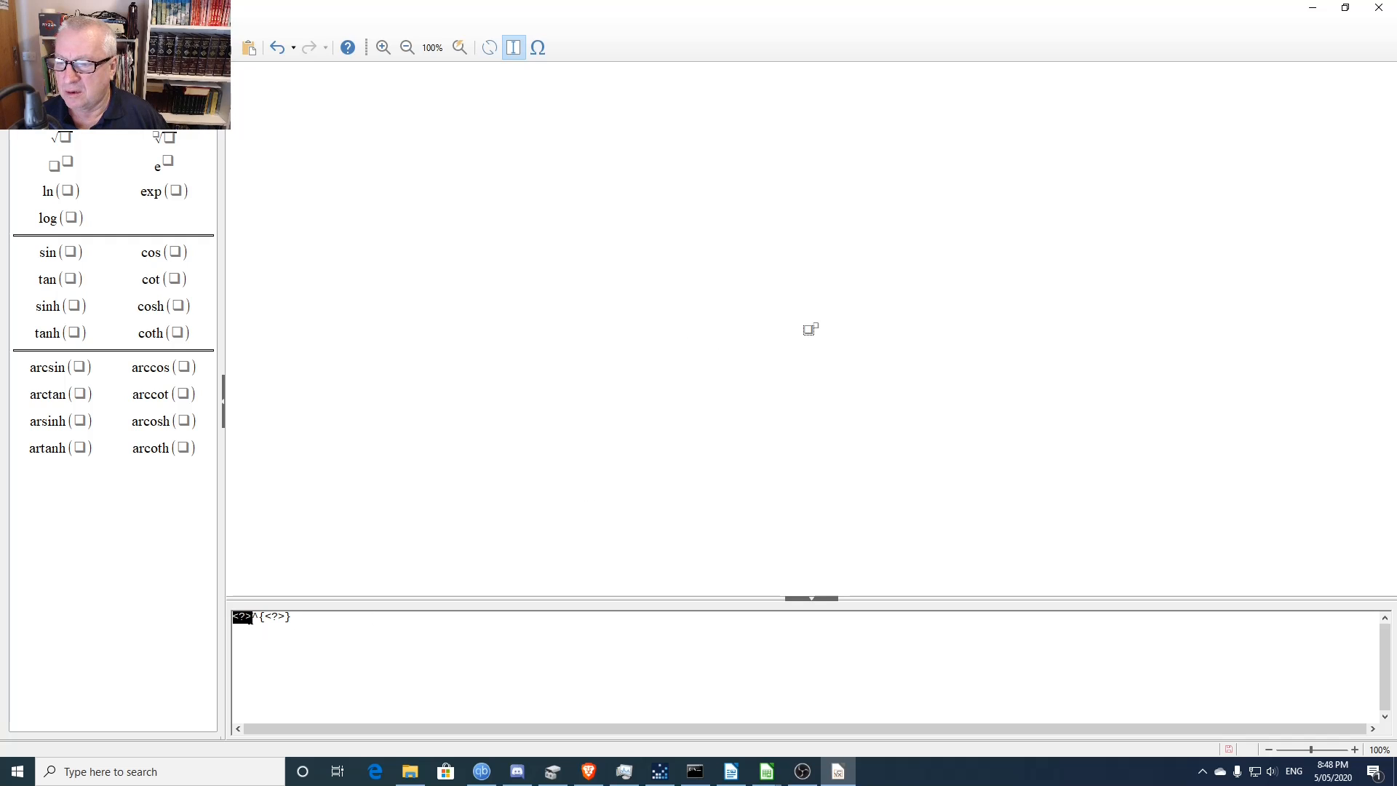
- Replace the question marks in the power template's placeholders with 2 in the base and 10 in the exponent
left_click(242, 618)
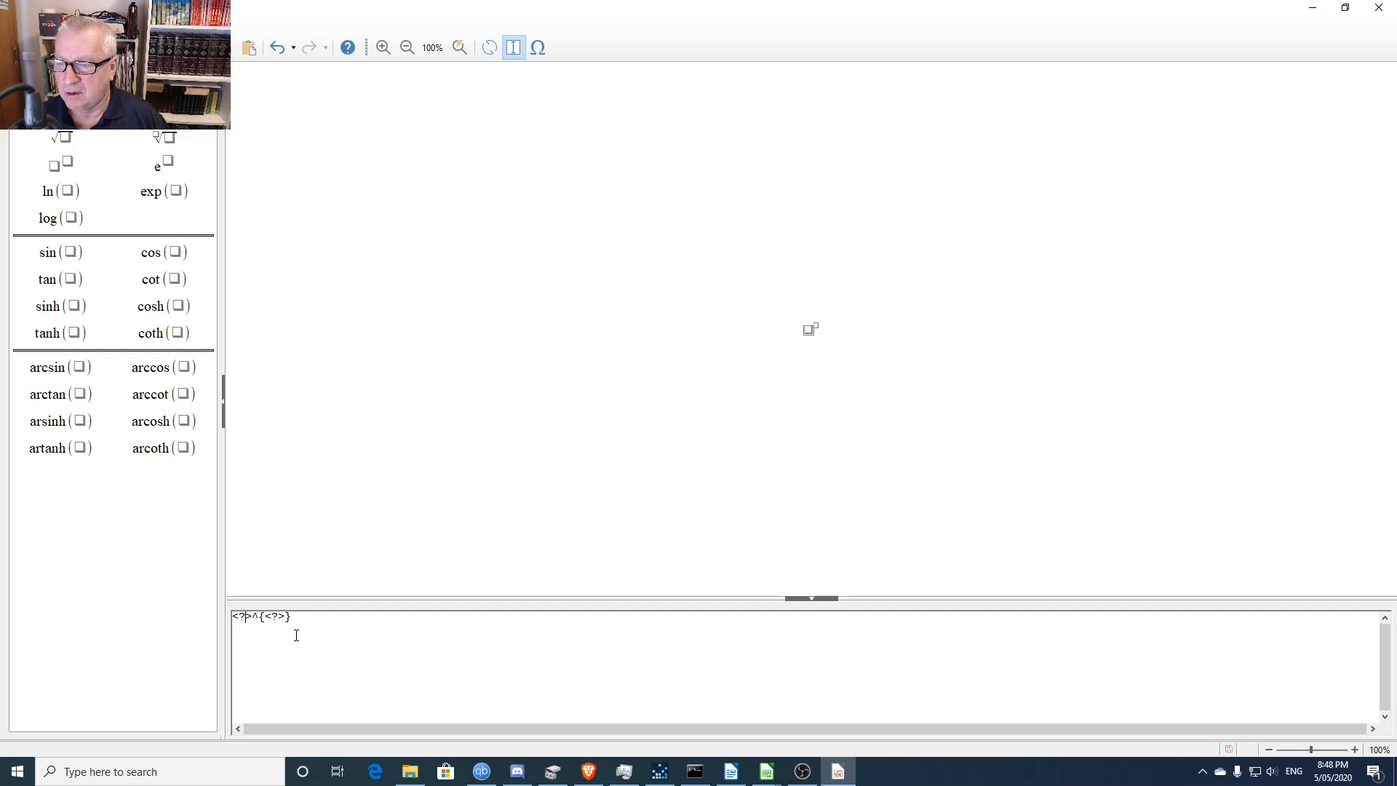
key("BackSpace")
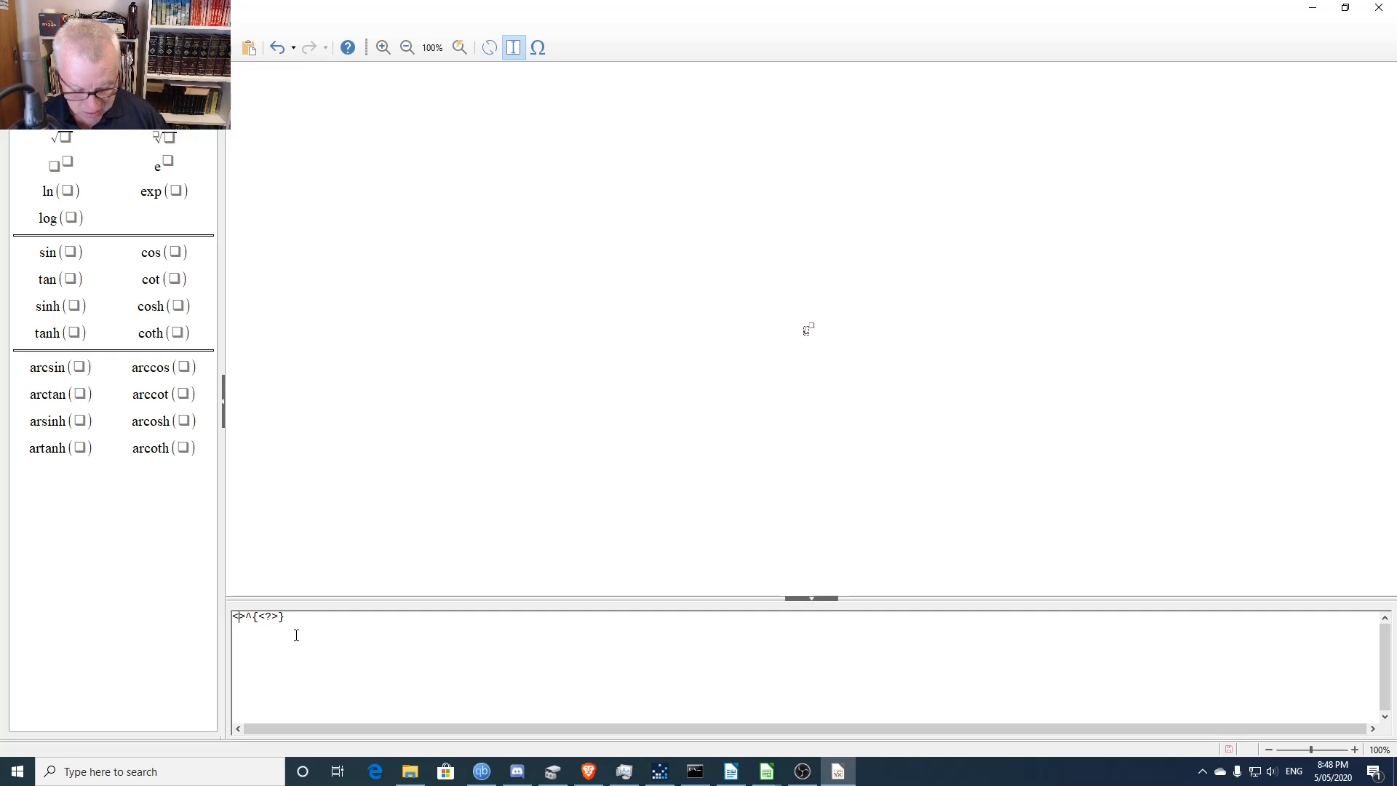
type("2")
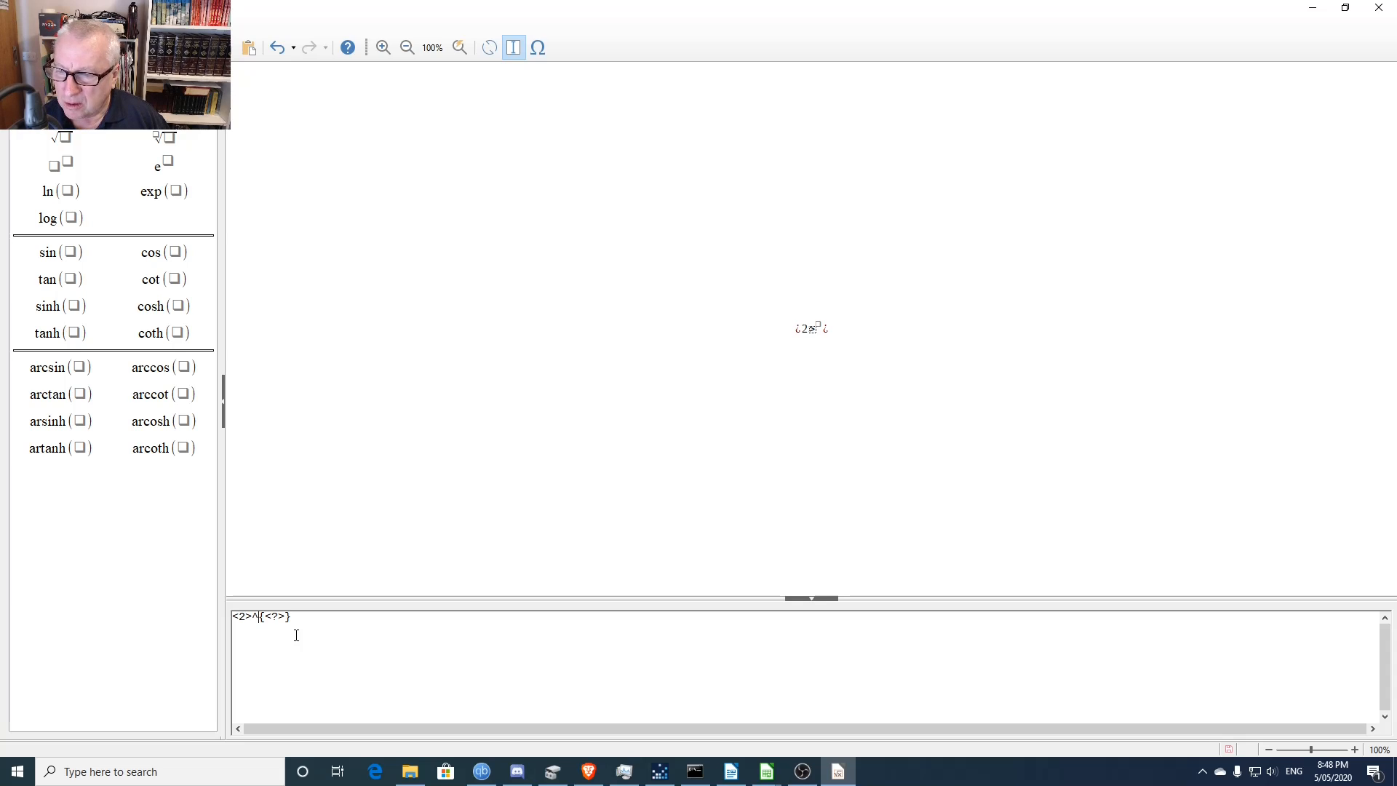
key("shift+Right")
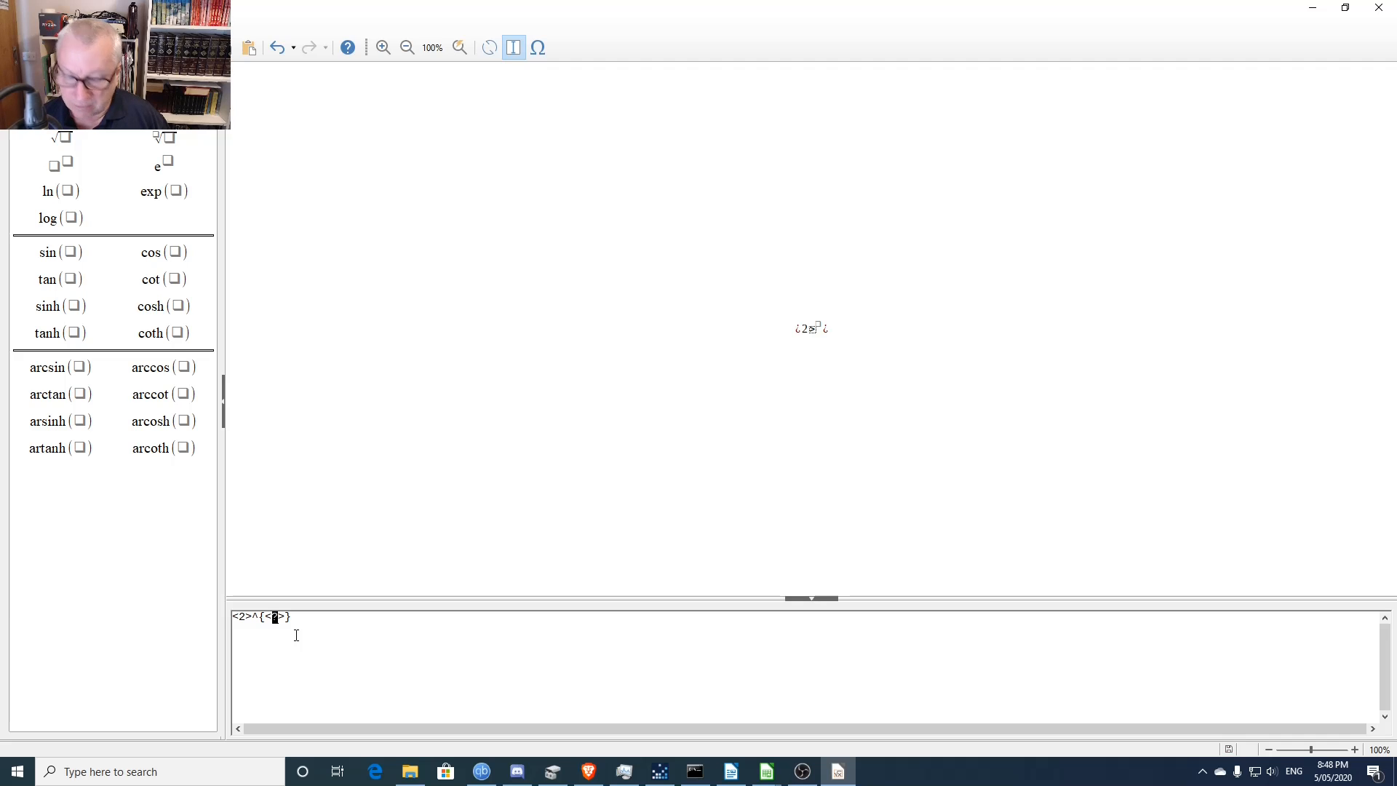
type("10")
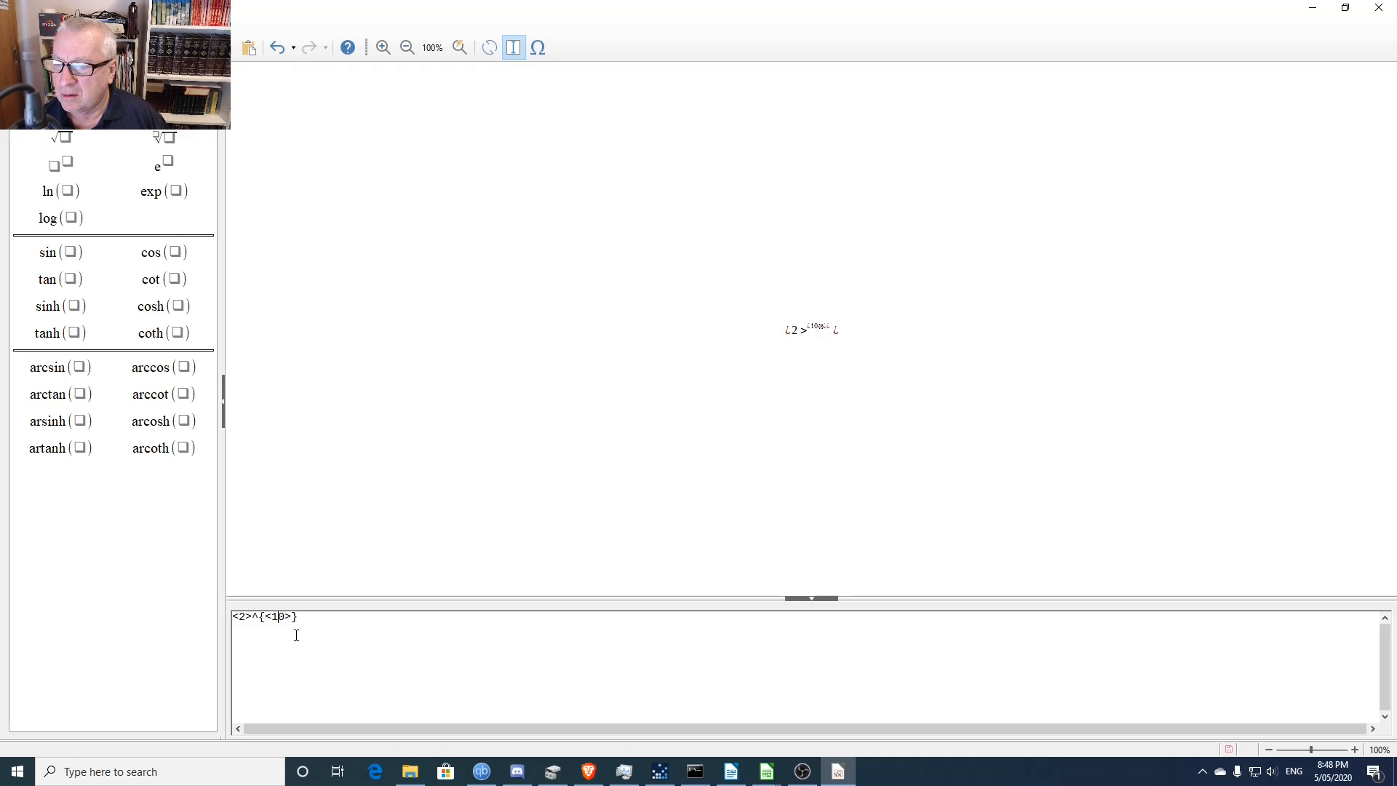
key("BackSpace")
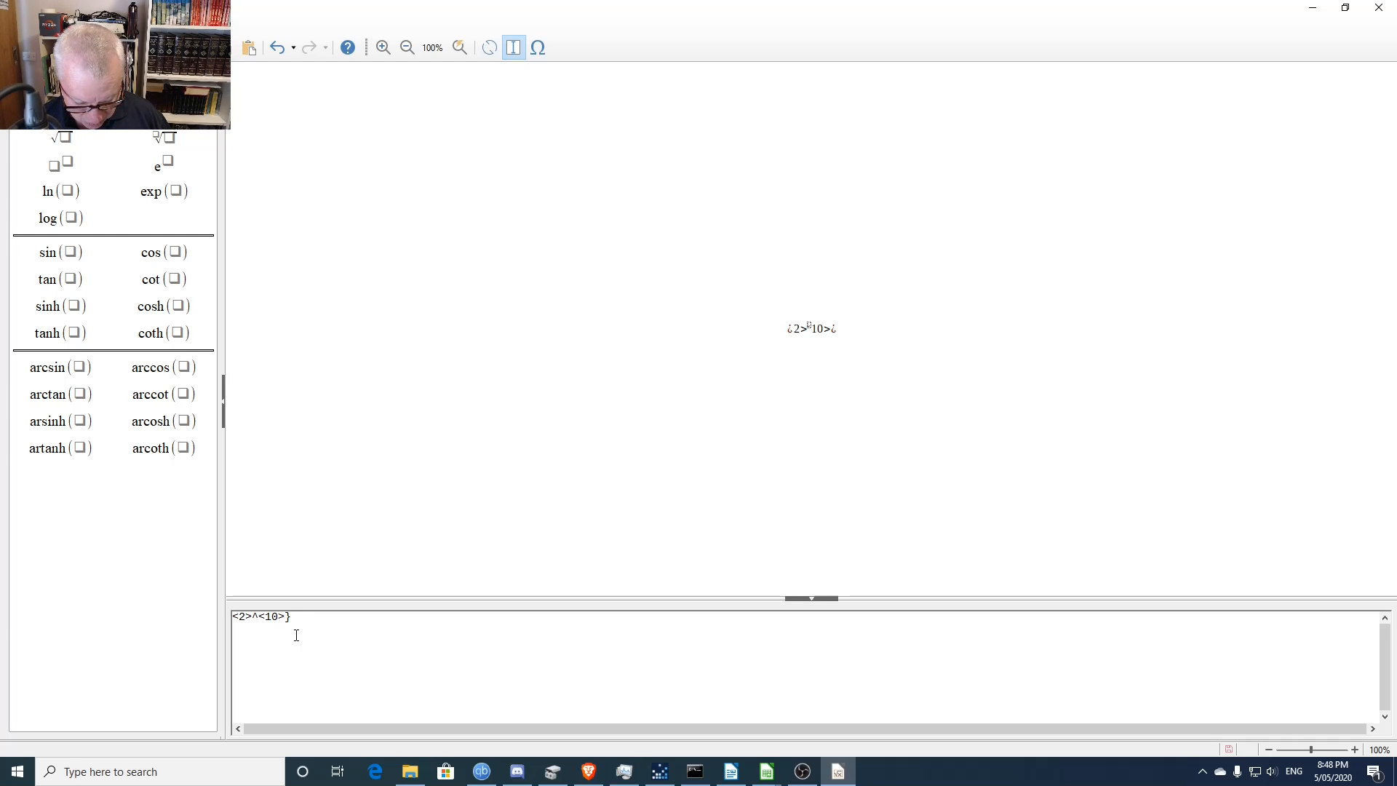
type("{")
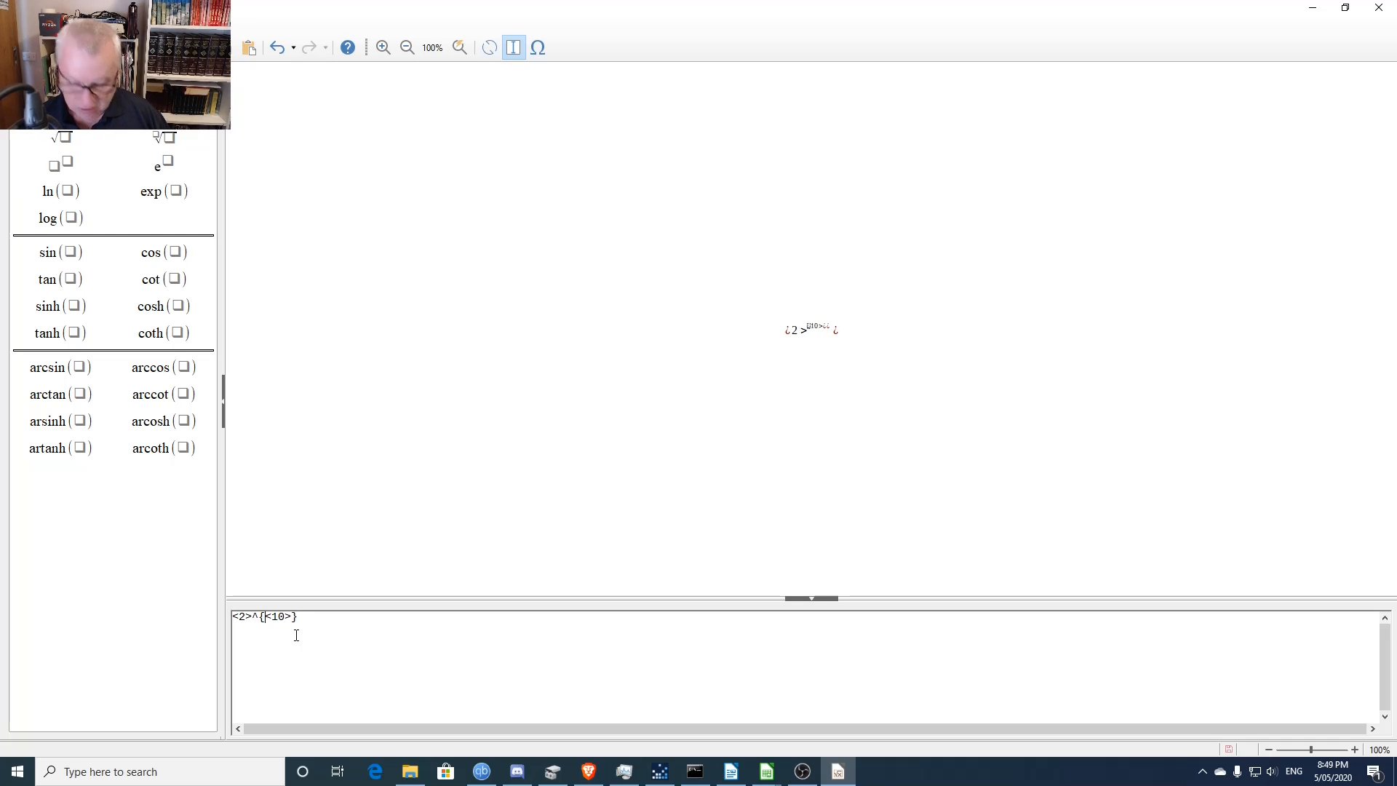
key("ctrl+z")
key("ctrl+y")
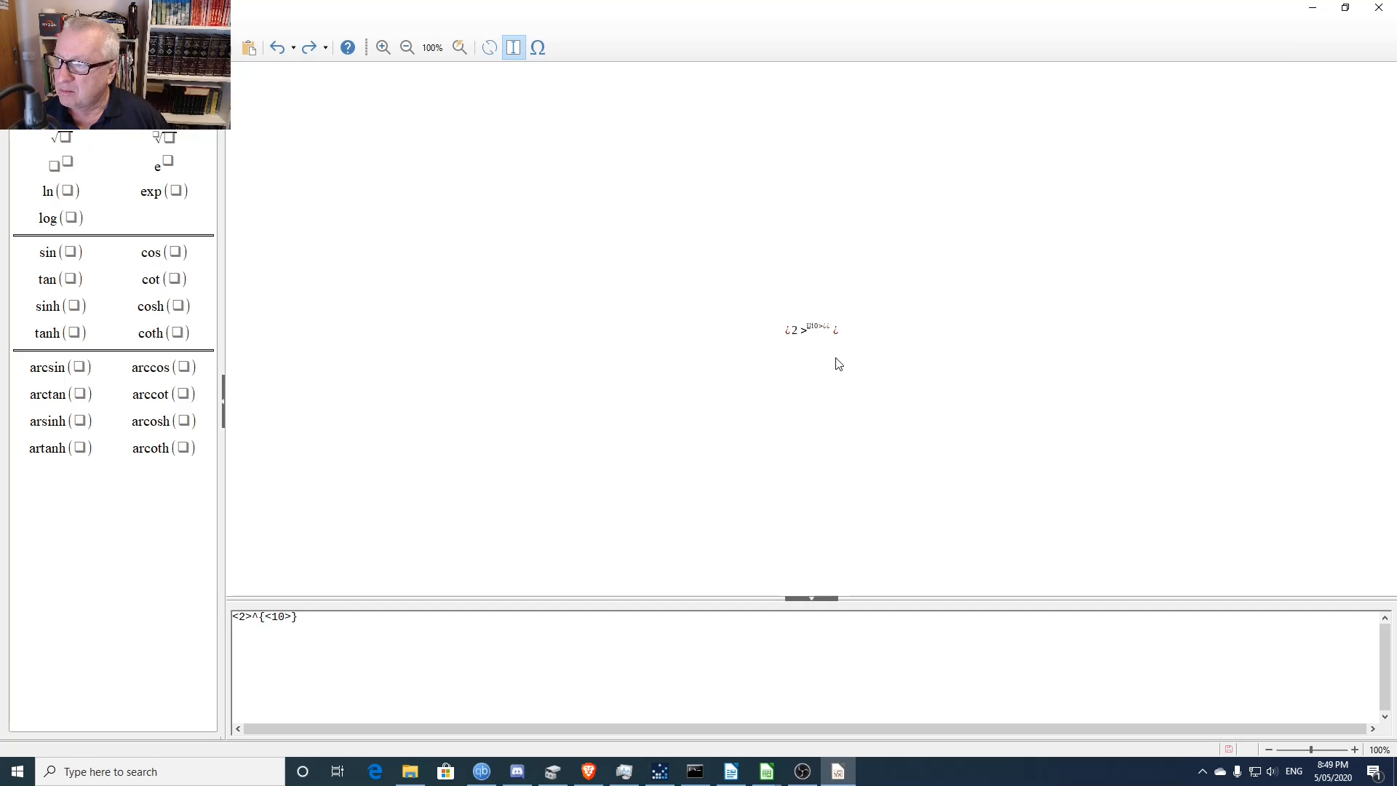
- Remove the stray angle brackets around the base and the exponent so the formula reads 2^{10}
scroll(853, 349, "up", 6)
scroll(855, 353, "up", 8)
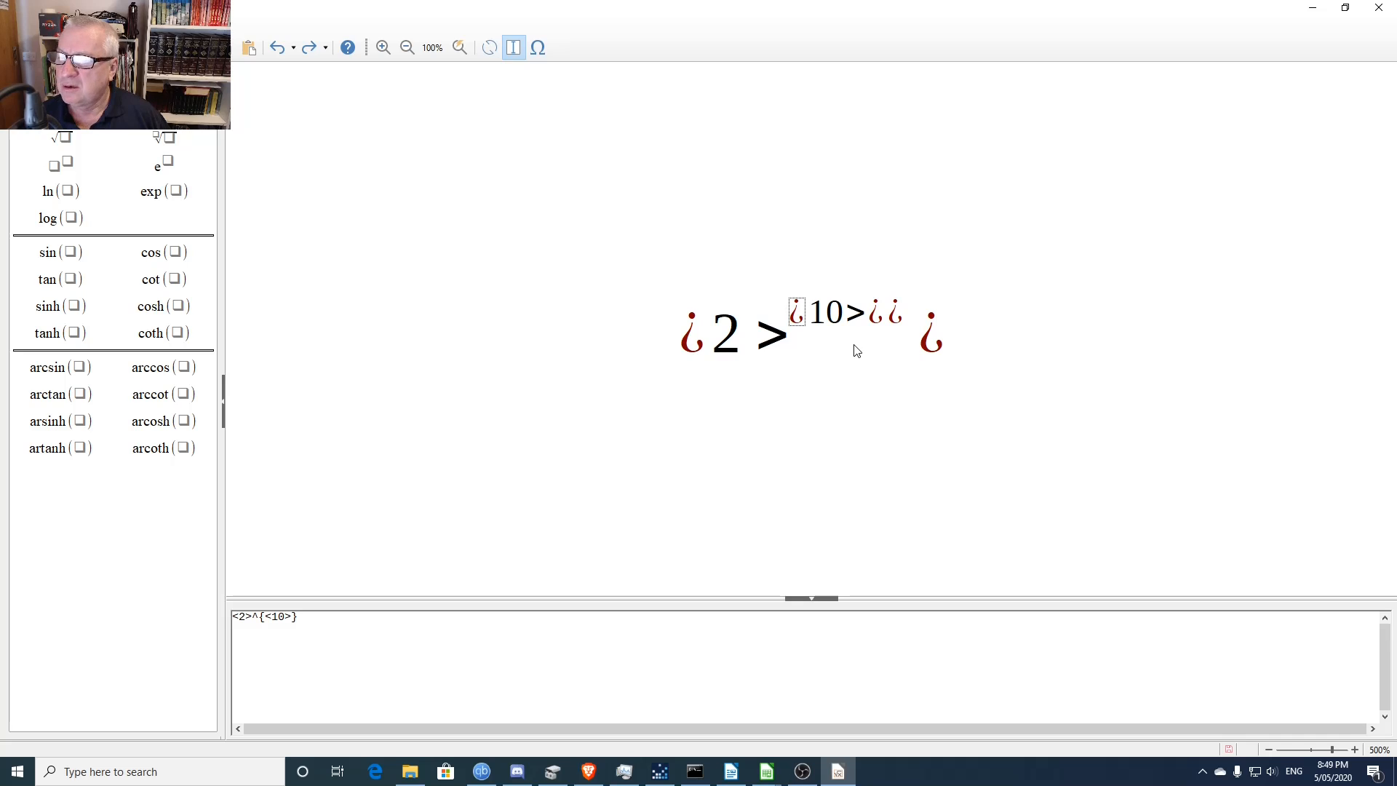
left_click(700, 350)
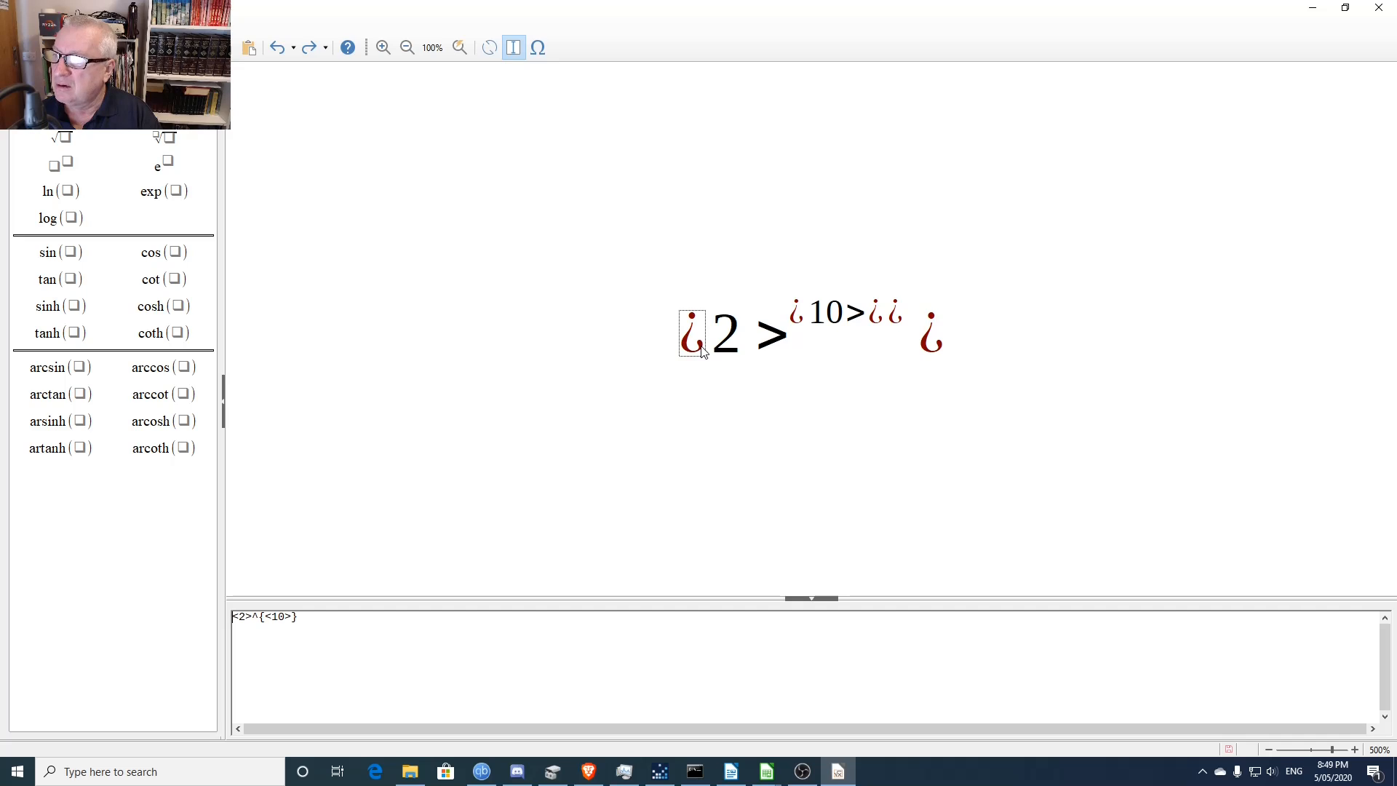
key("Delete")
left_click(780, 325)
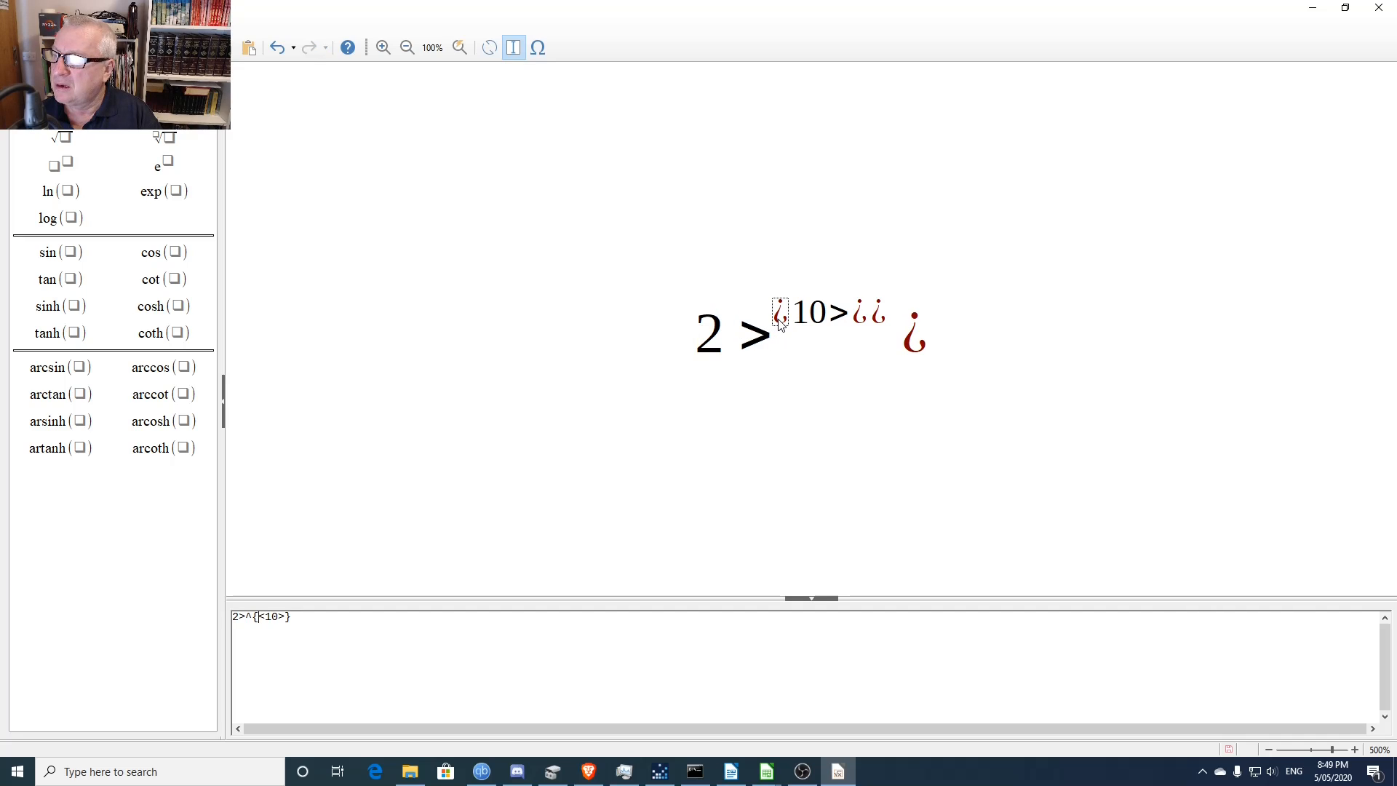
key("Delete")
left_click(758, 343)
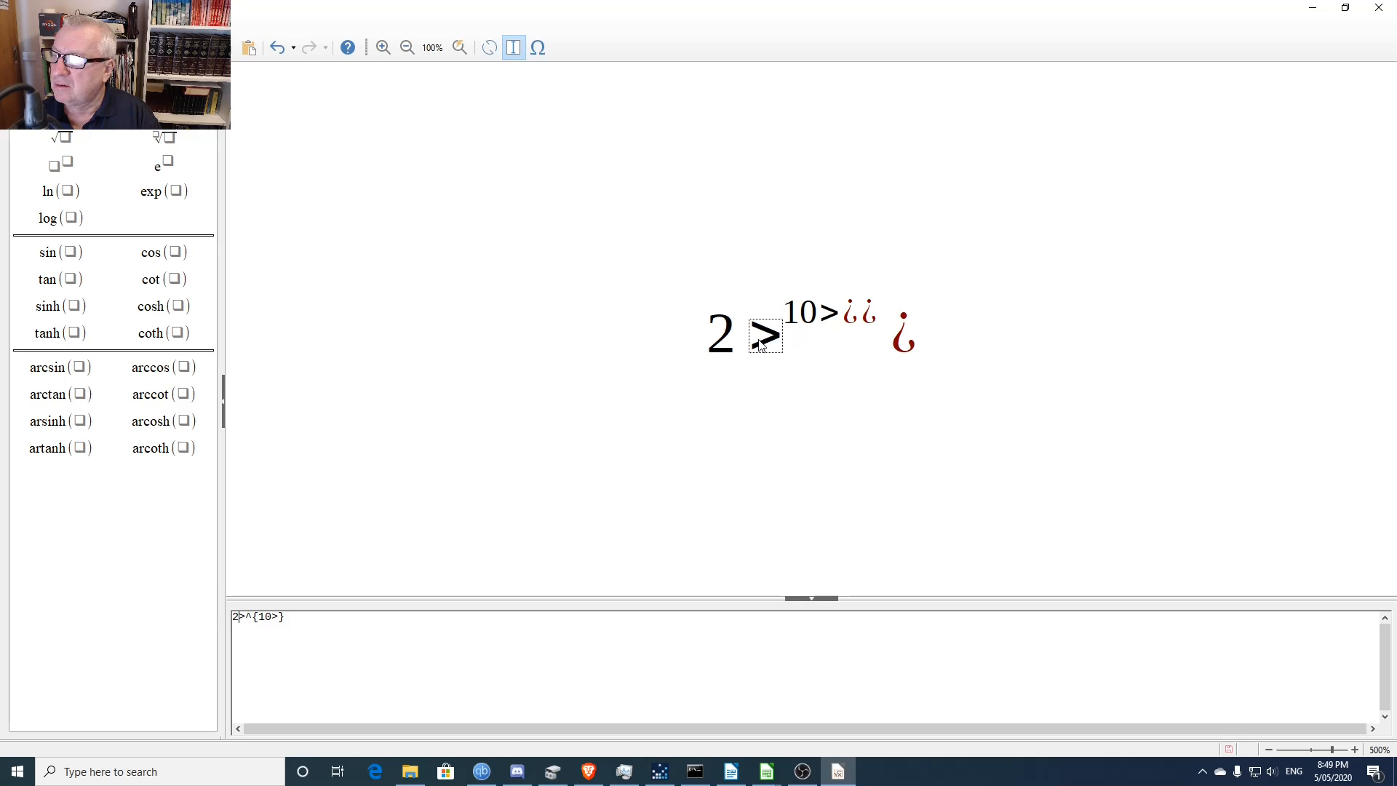
key("Delete")
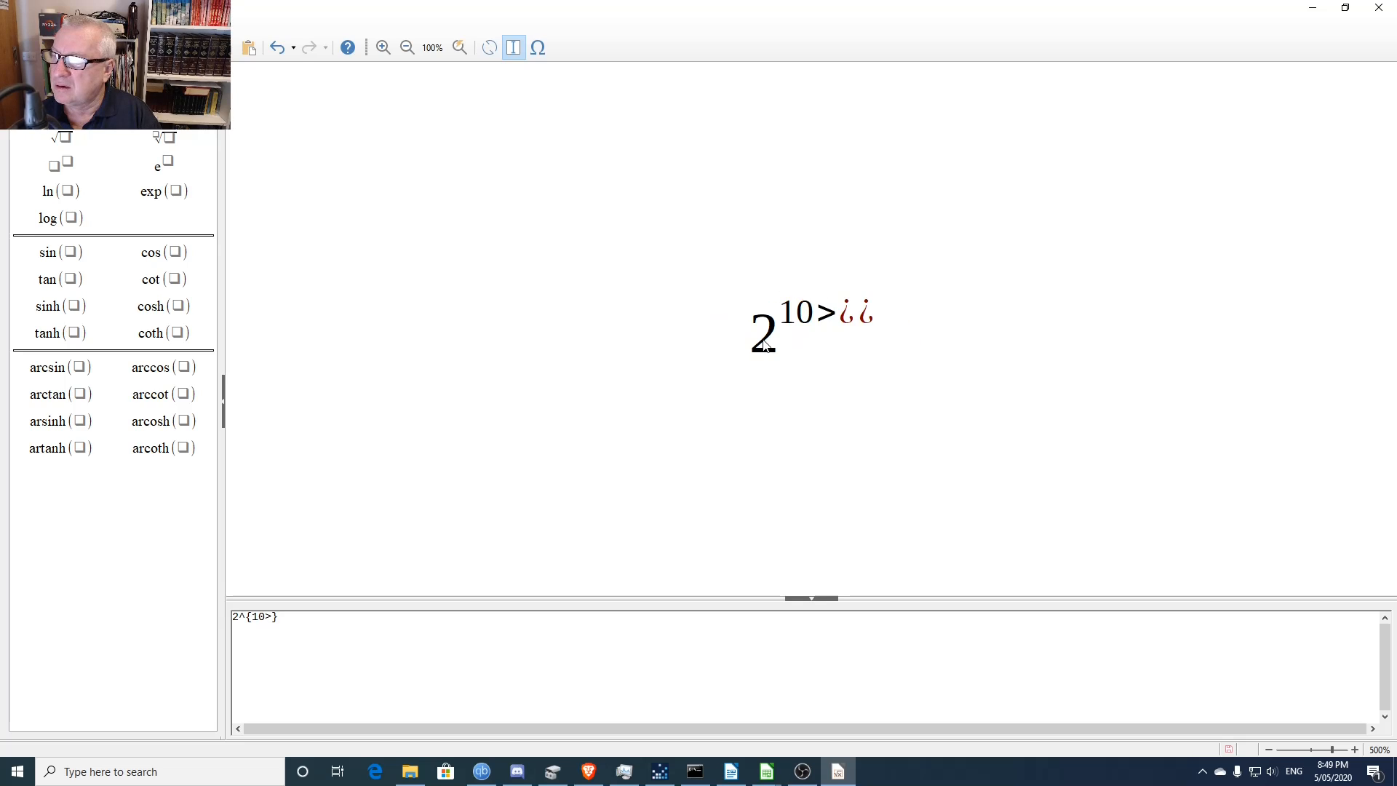
left_click(832, 321)
key("Delete")
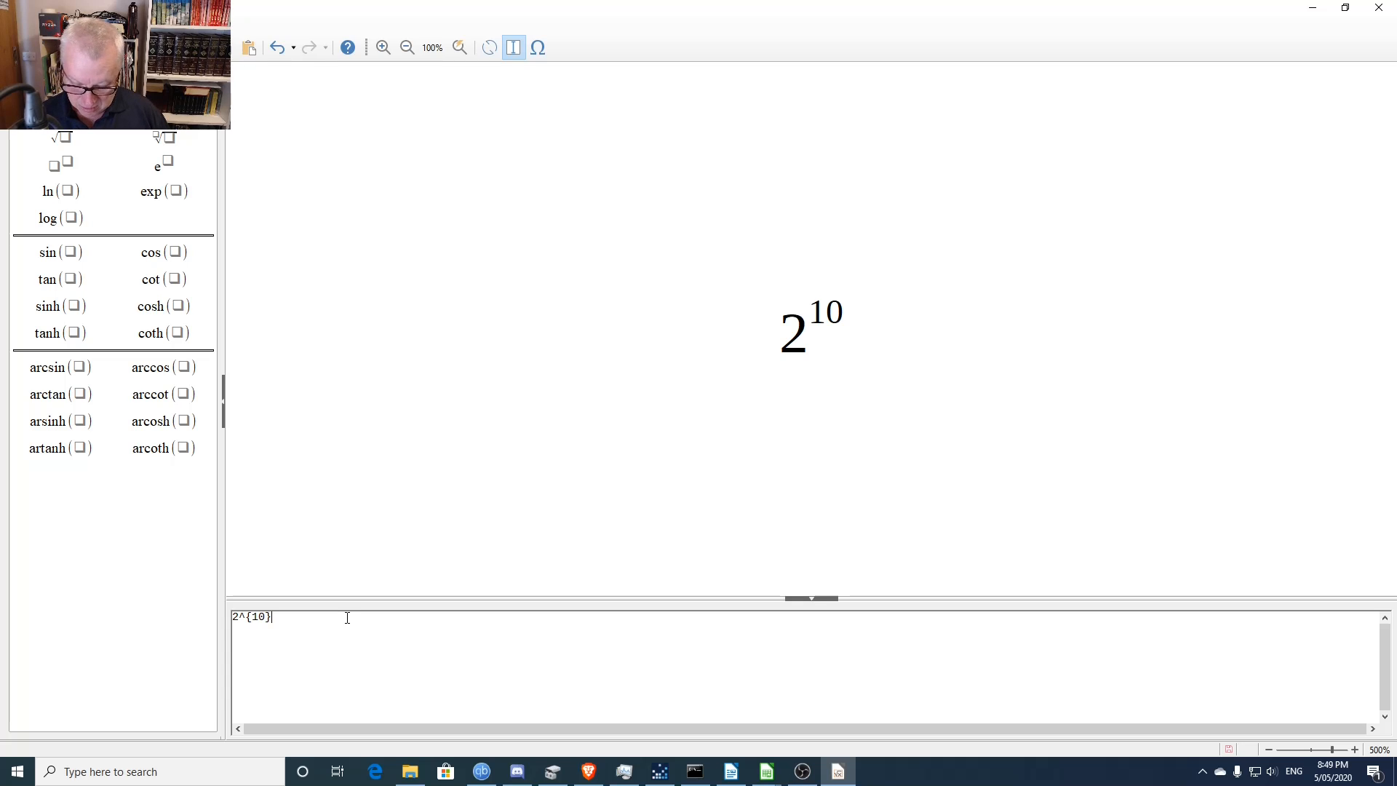
- Append =2 to the end of the 2^{10} formula
type("=")
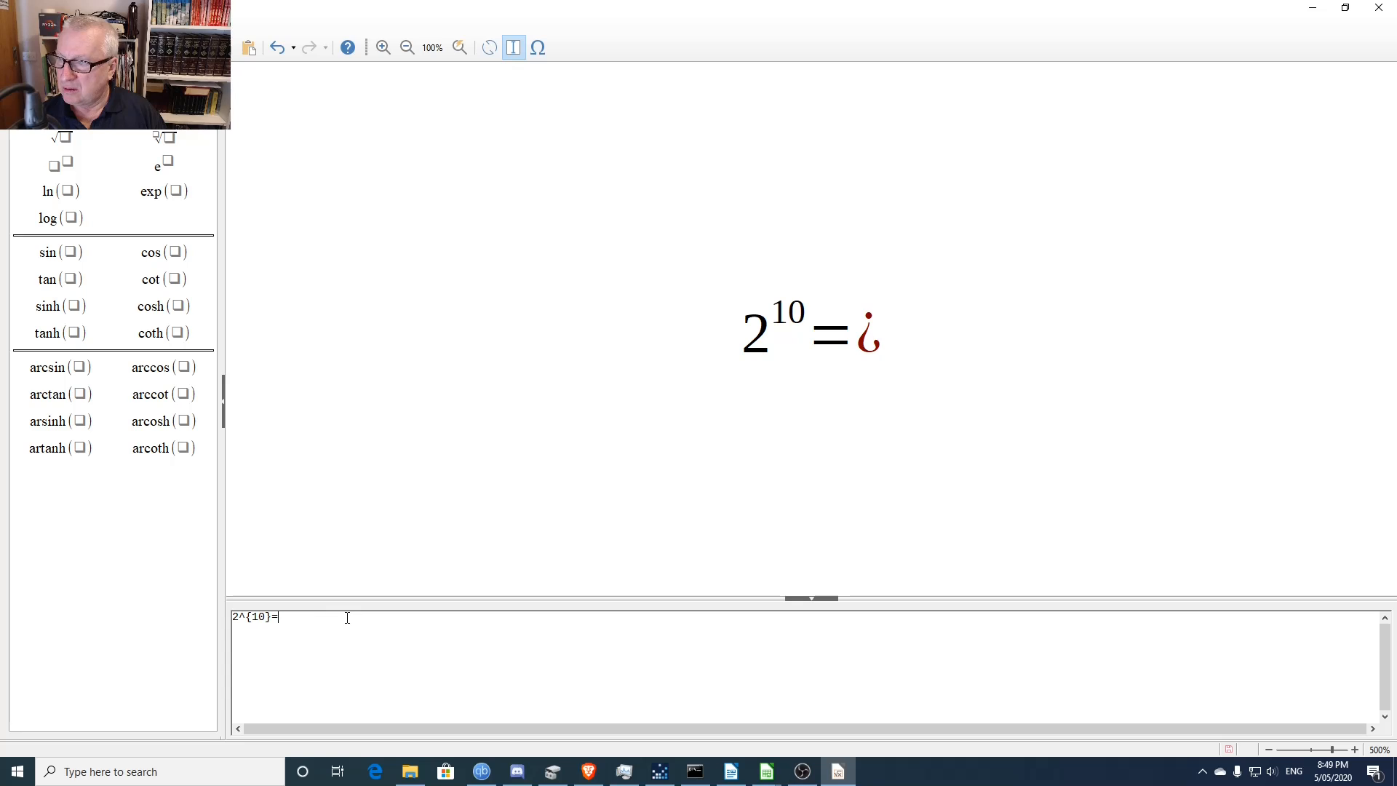
type("2")
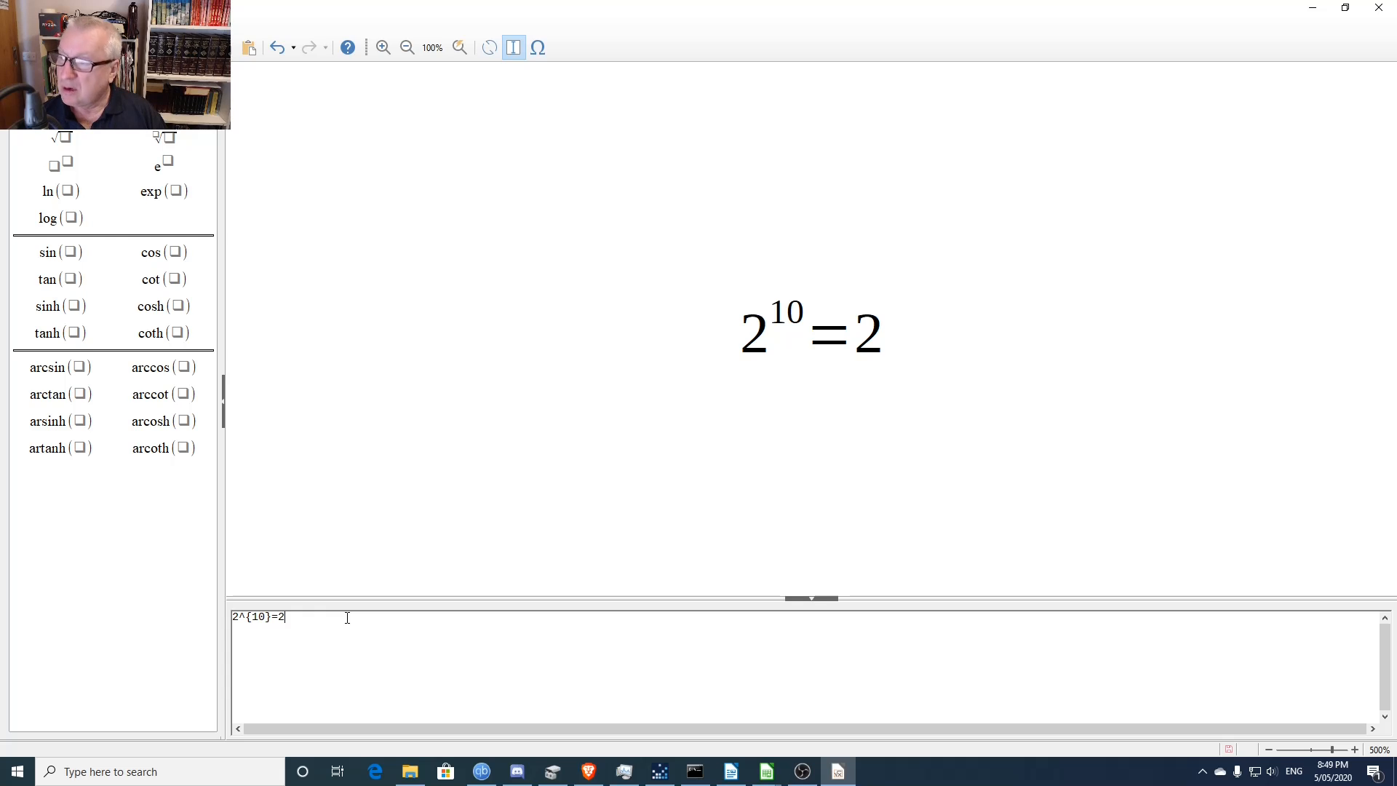
type("*")
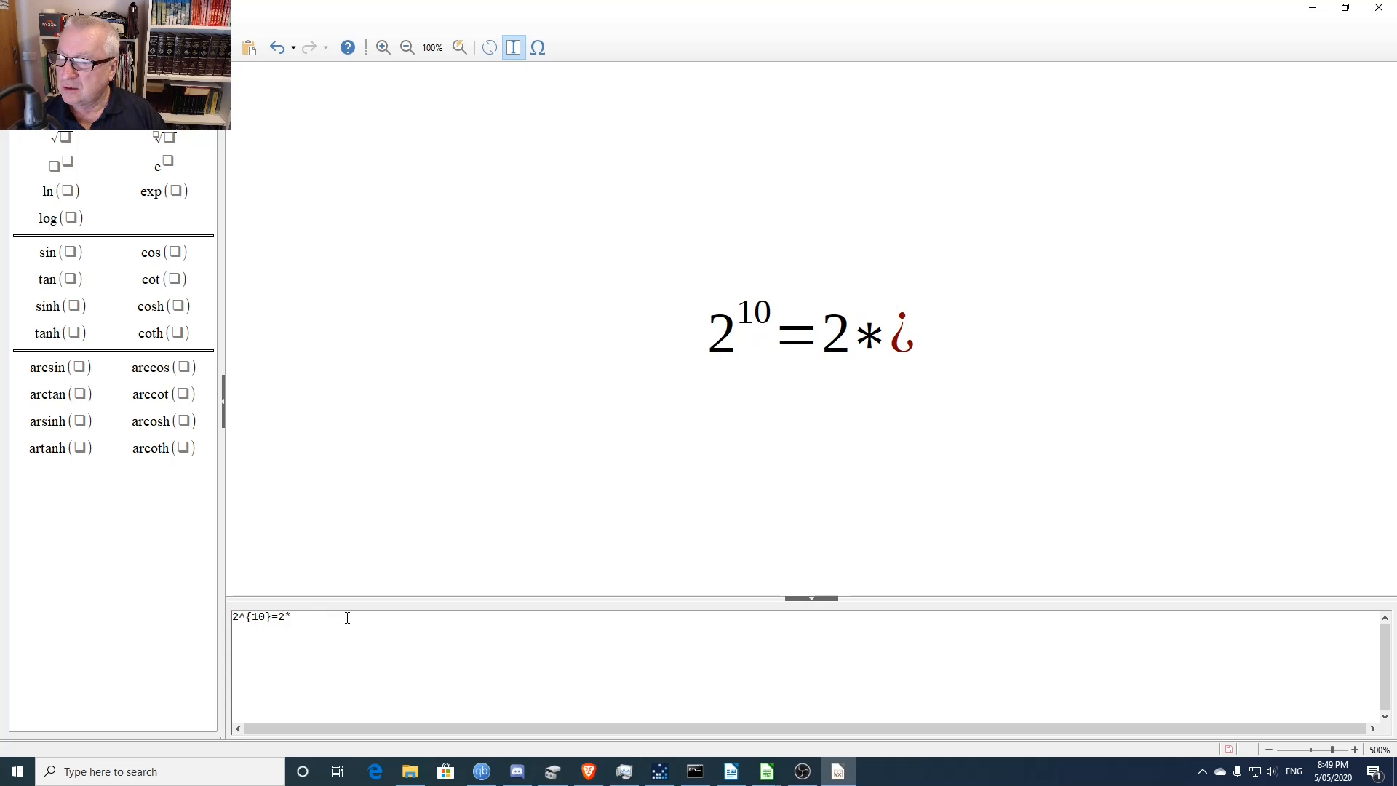
type("s")
key("BackSpace")
key("BackSpace")
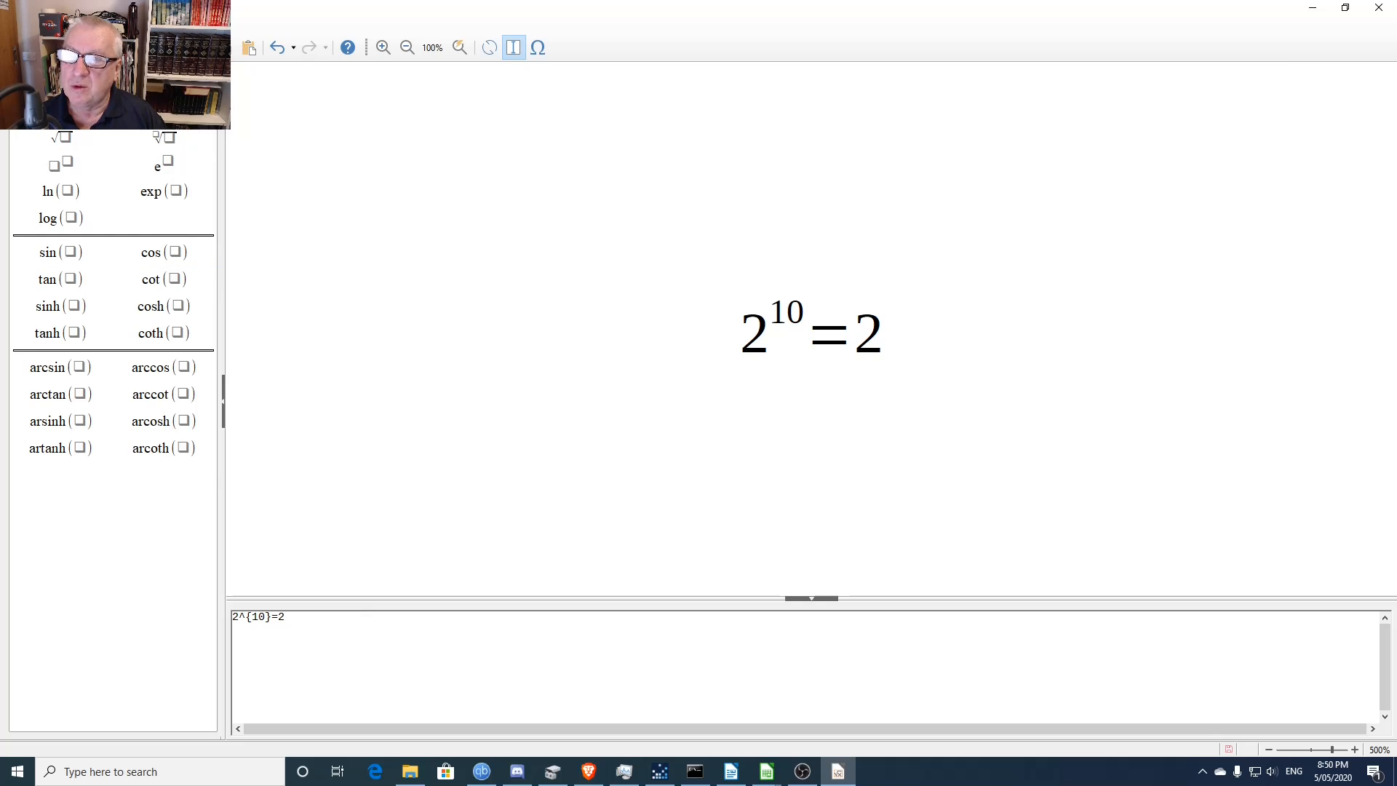
- Insert the asterisk multiplication template from the Unary/Binary Operators elements after 2^{10}=2
left_click(211, 120)
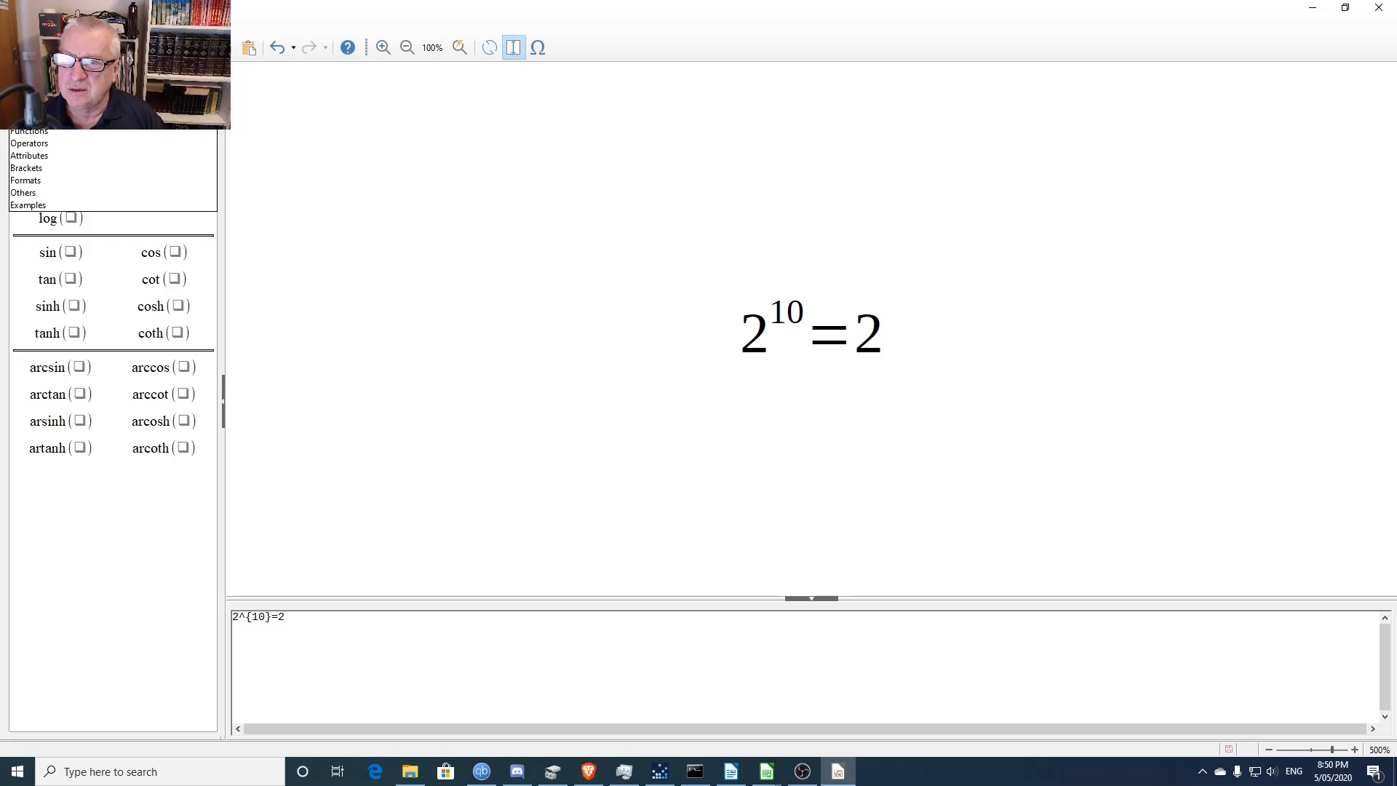
key("Down")
key("Return")
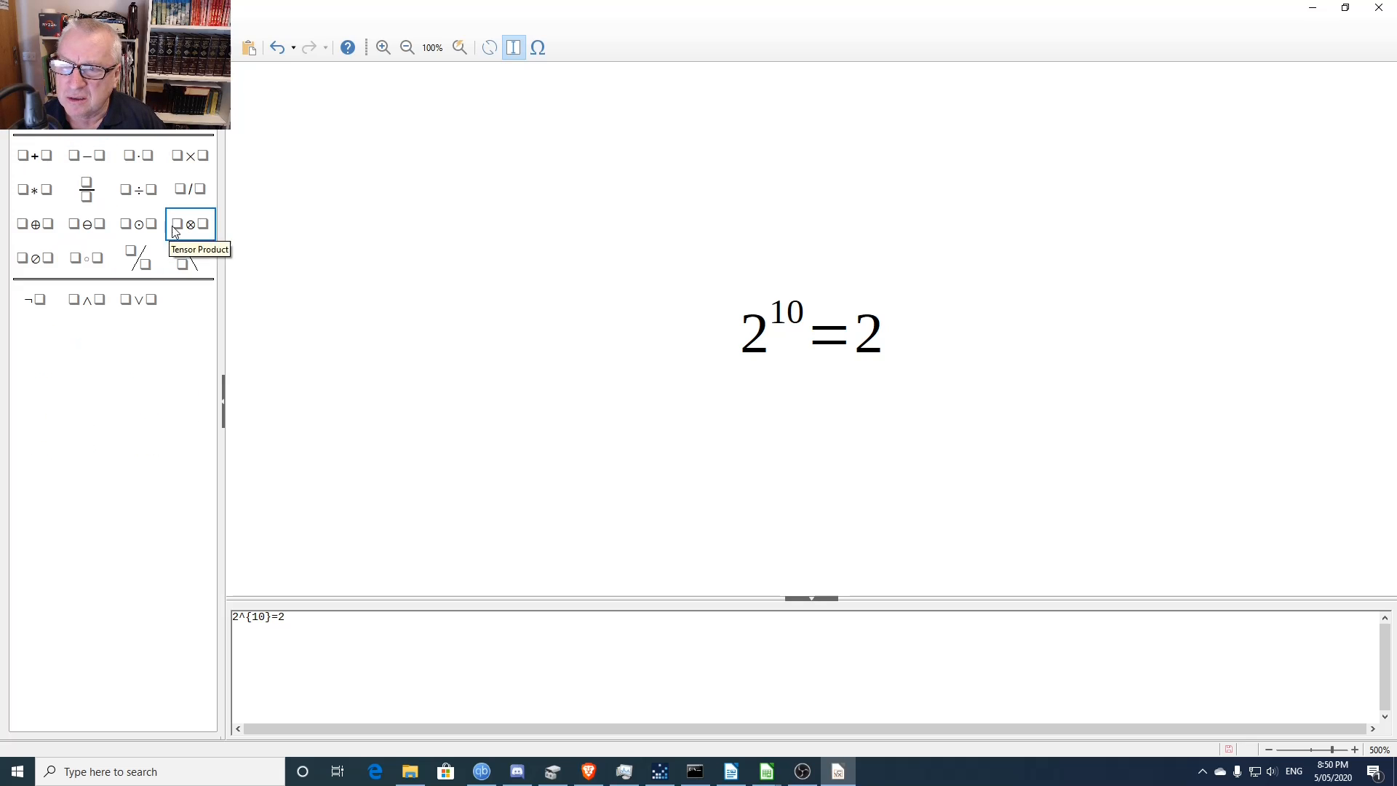
left_click(41, 194)
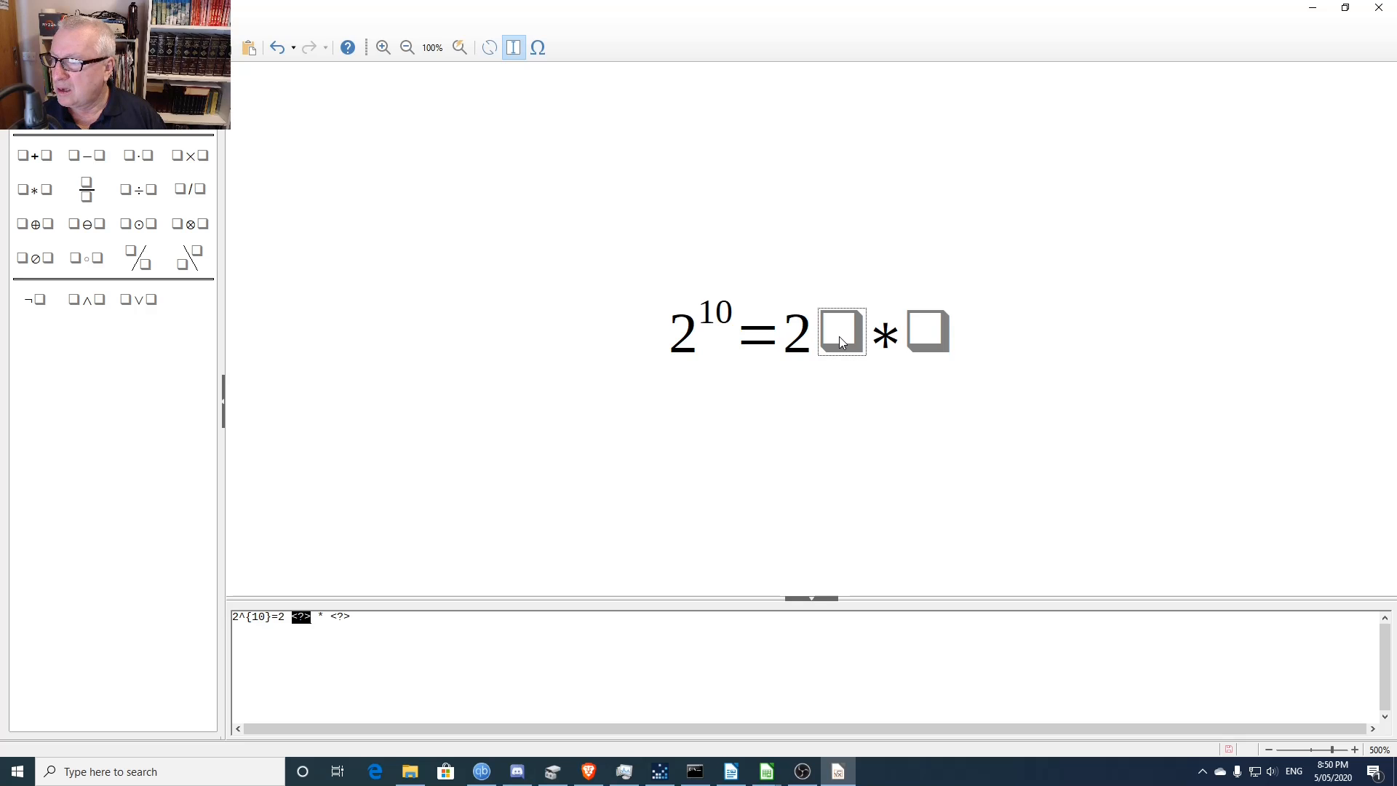
- Delete the empty placeholder before the asterisk and fill the one after it with 2, making the formula 2^{10}=2 * 2
key("Delete")
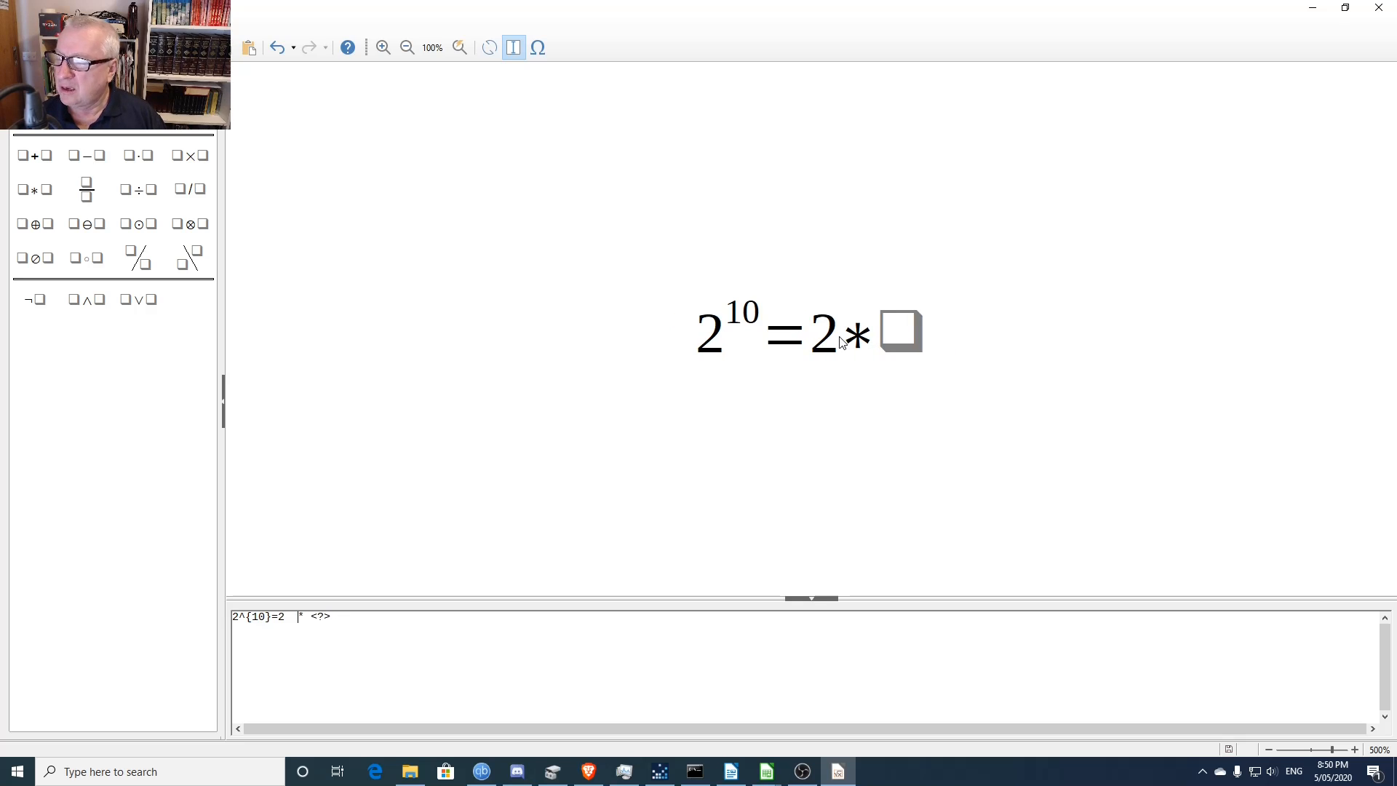
left_click(895, 337)
left_click(901, 334)
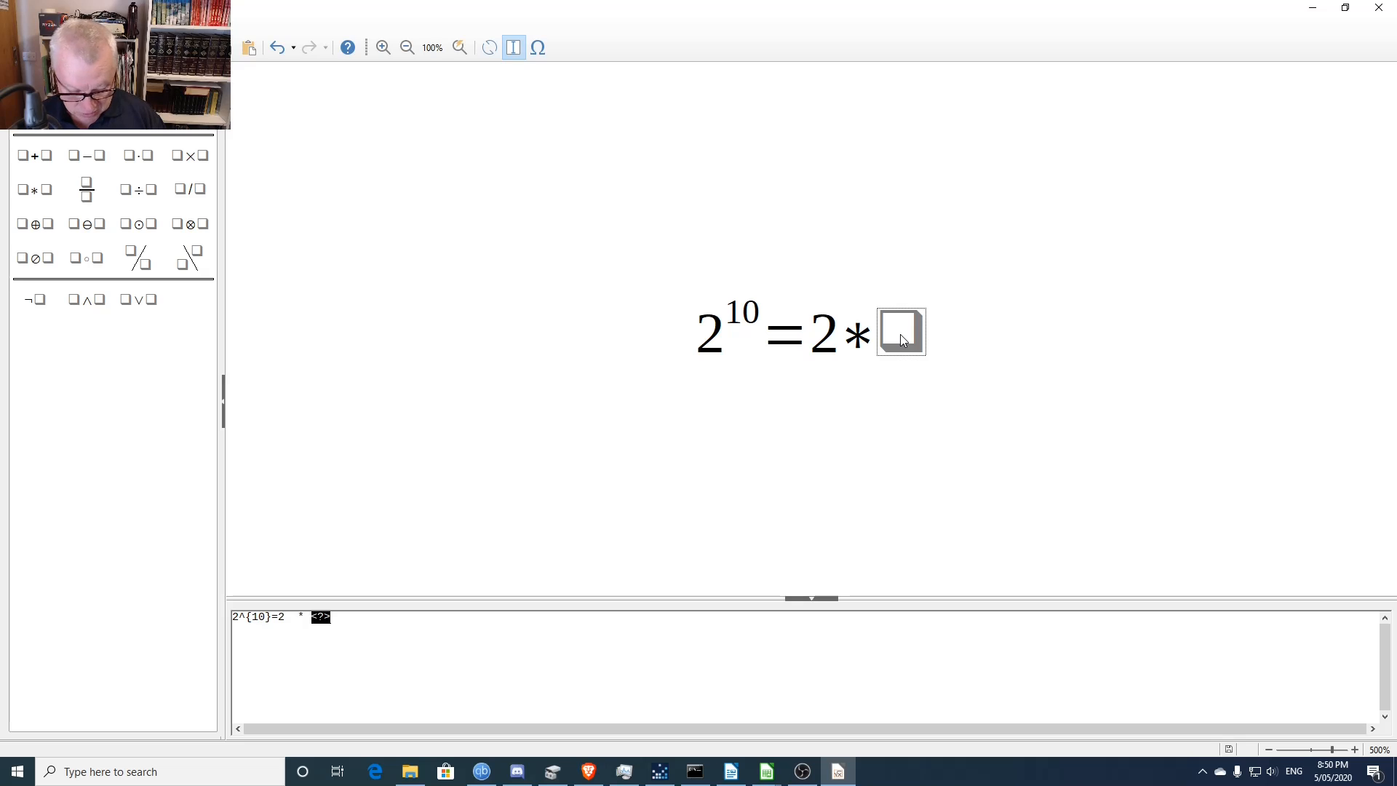
type("2")
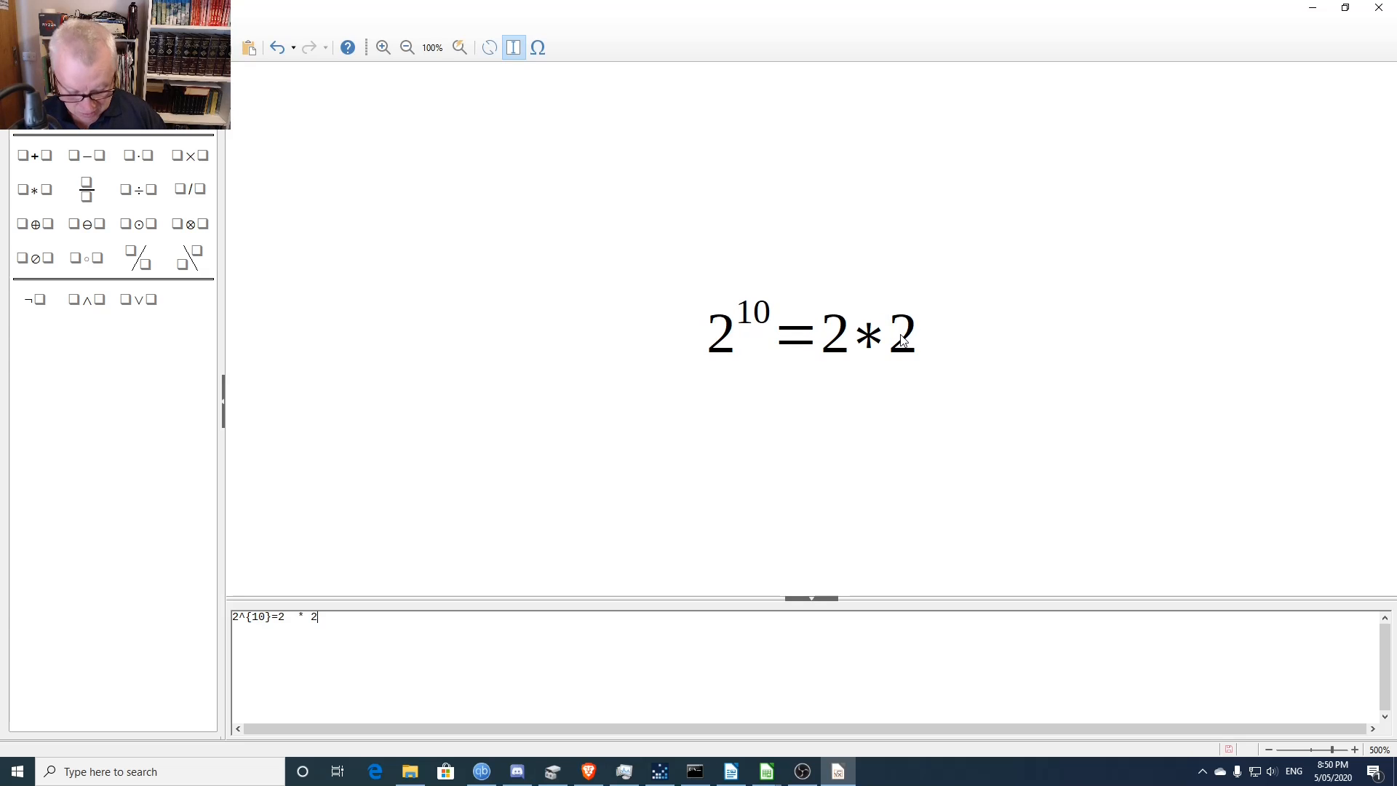
- Extend the multiplication with three more *2 factors so that the product contains five twos
type("*")
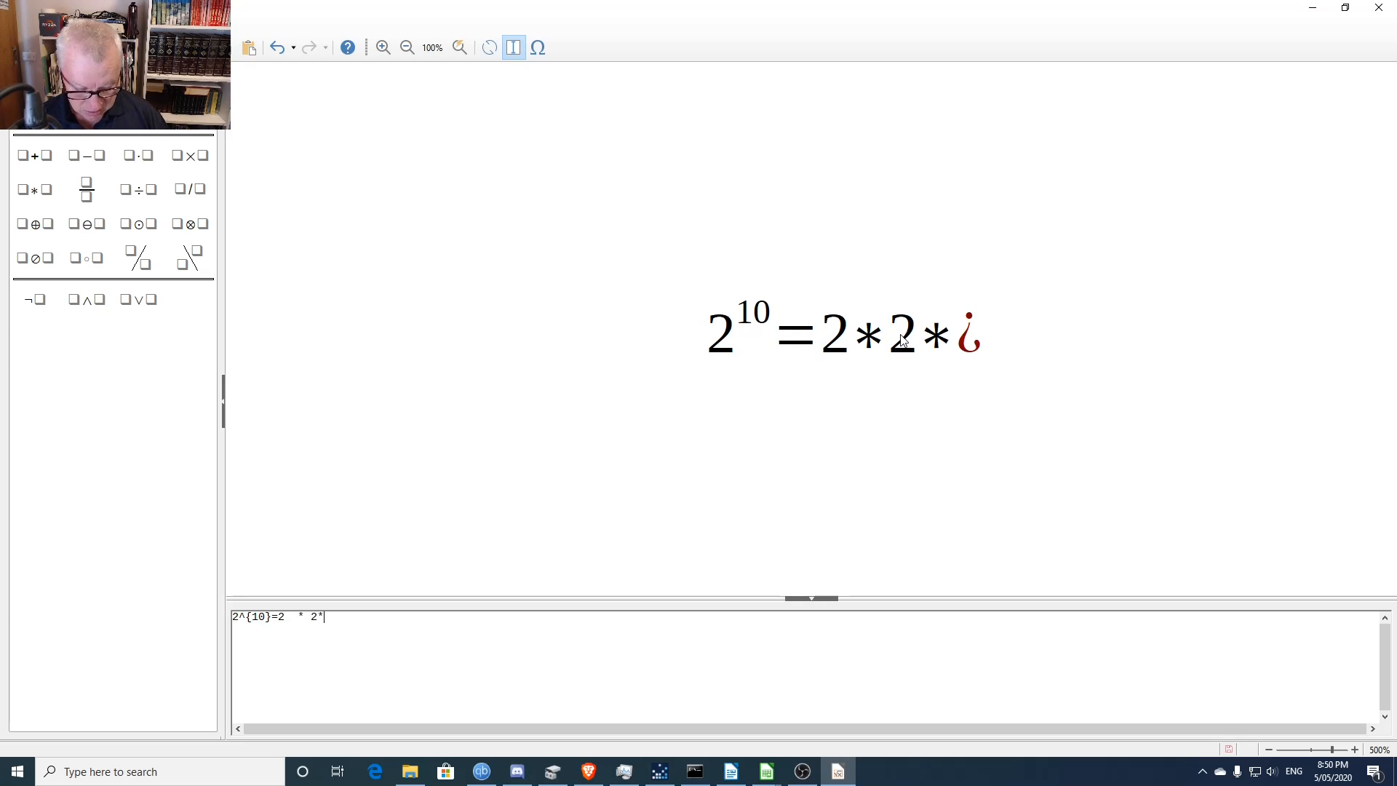
type("2")
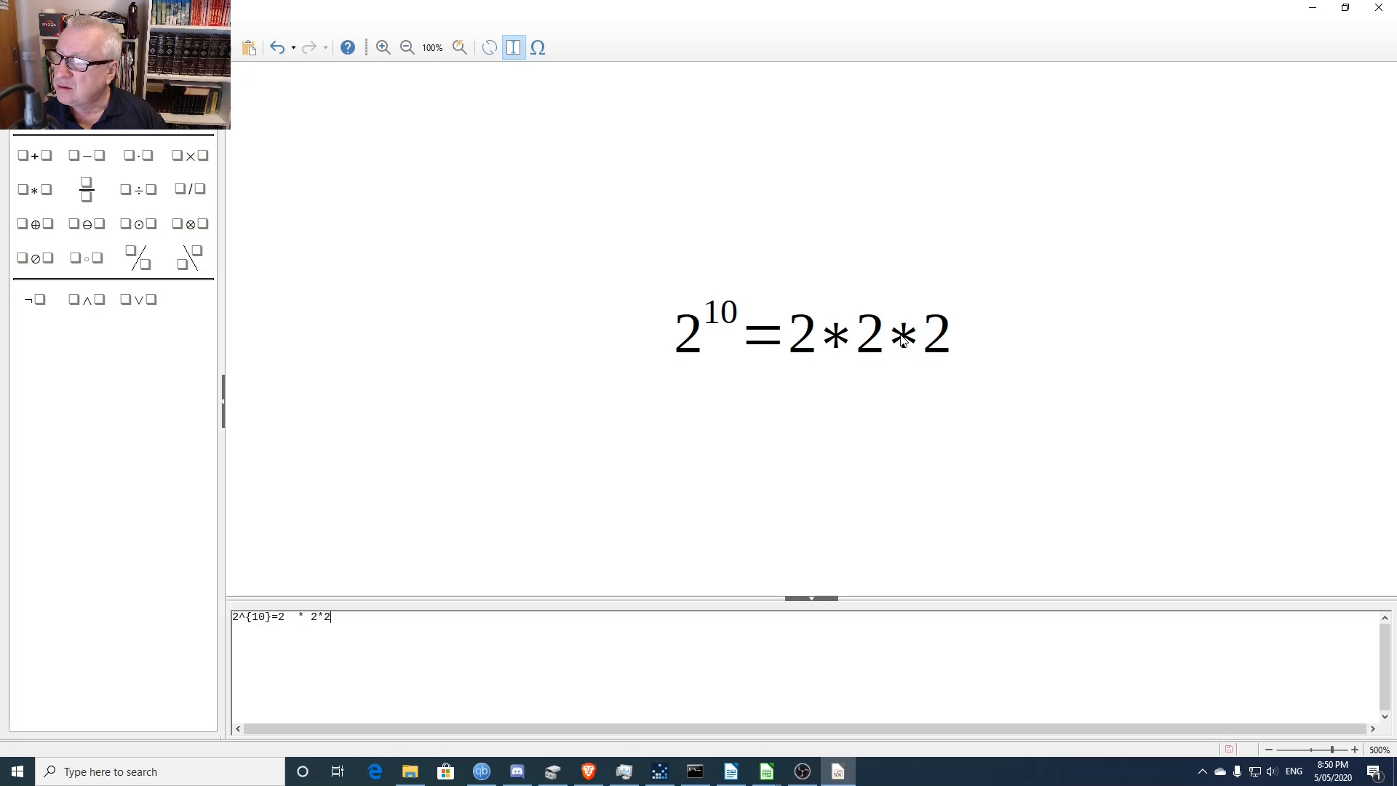
type("*2")
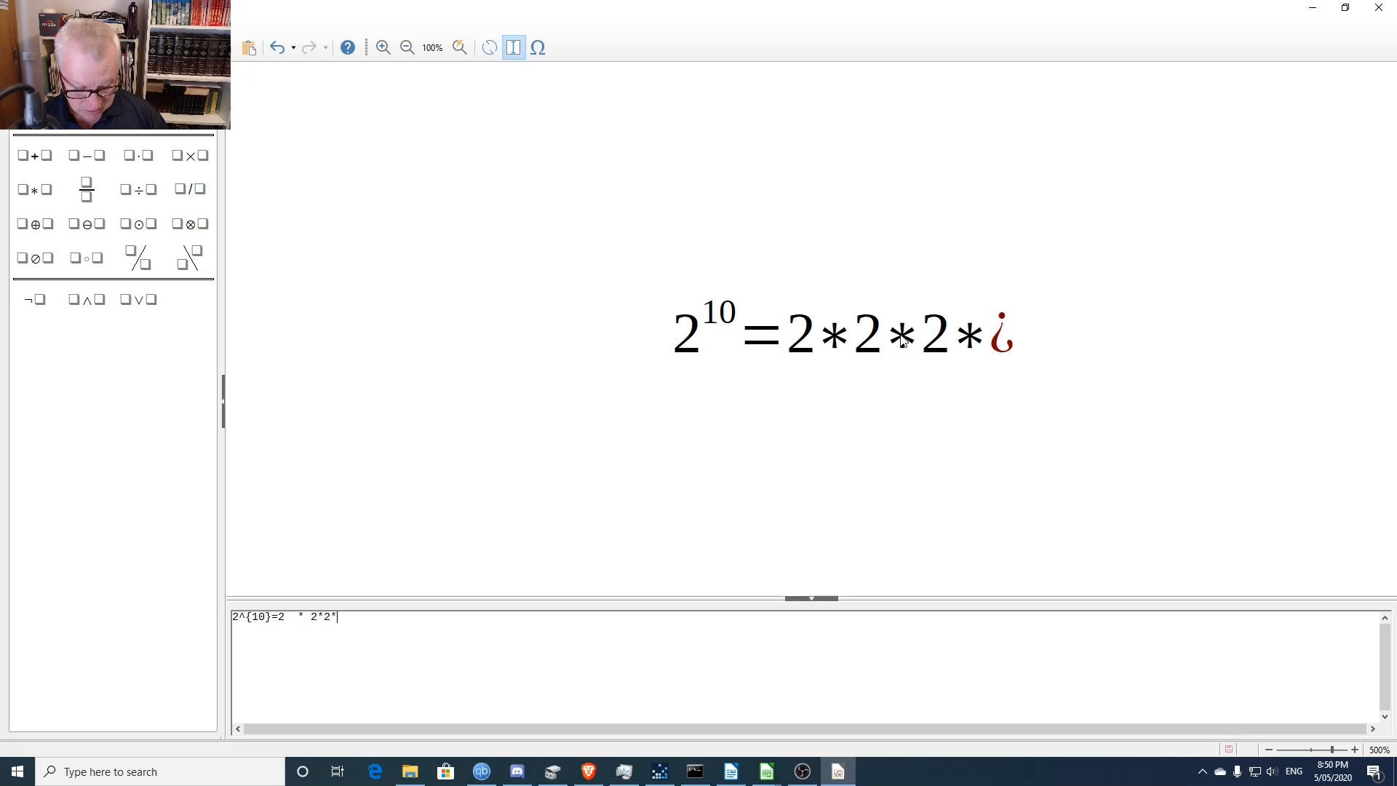
type("*")
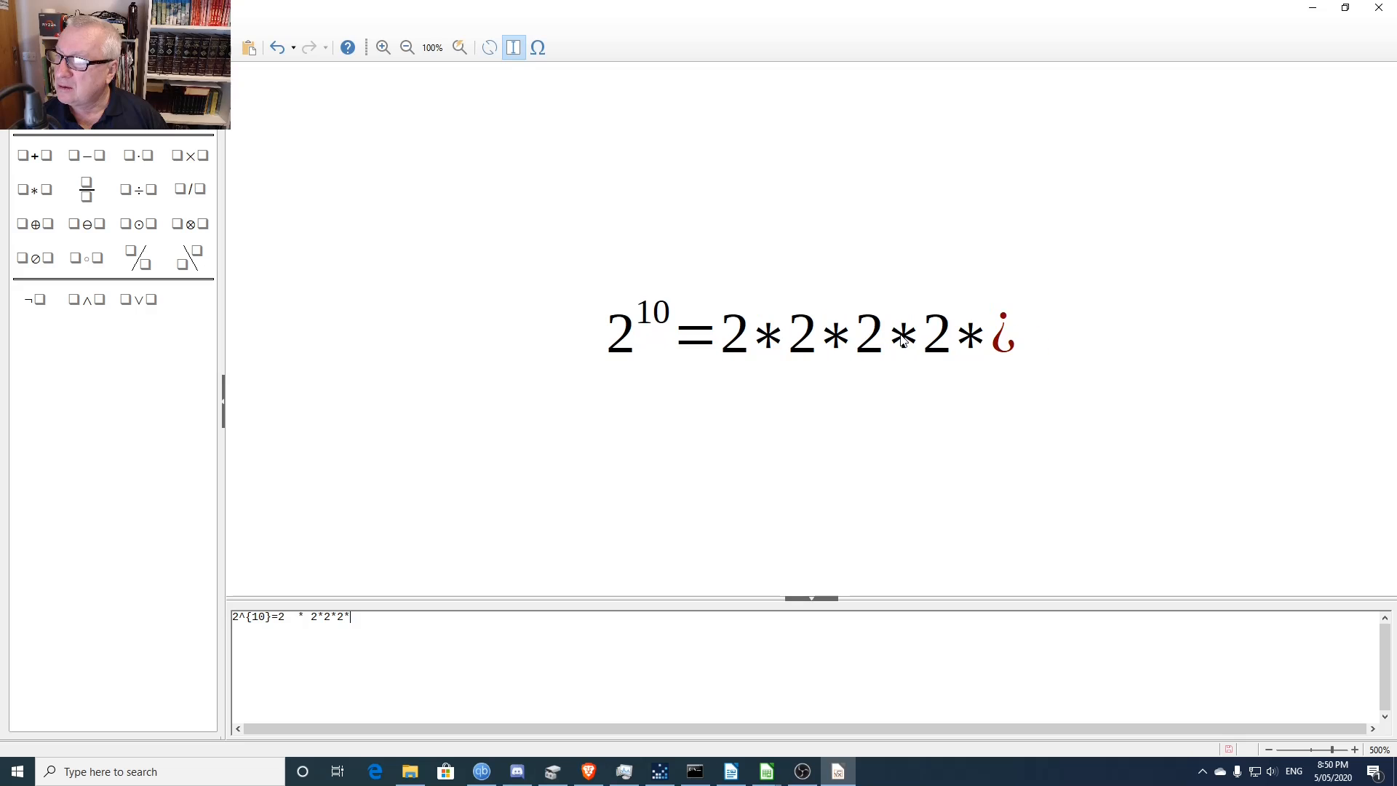
type("2")
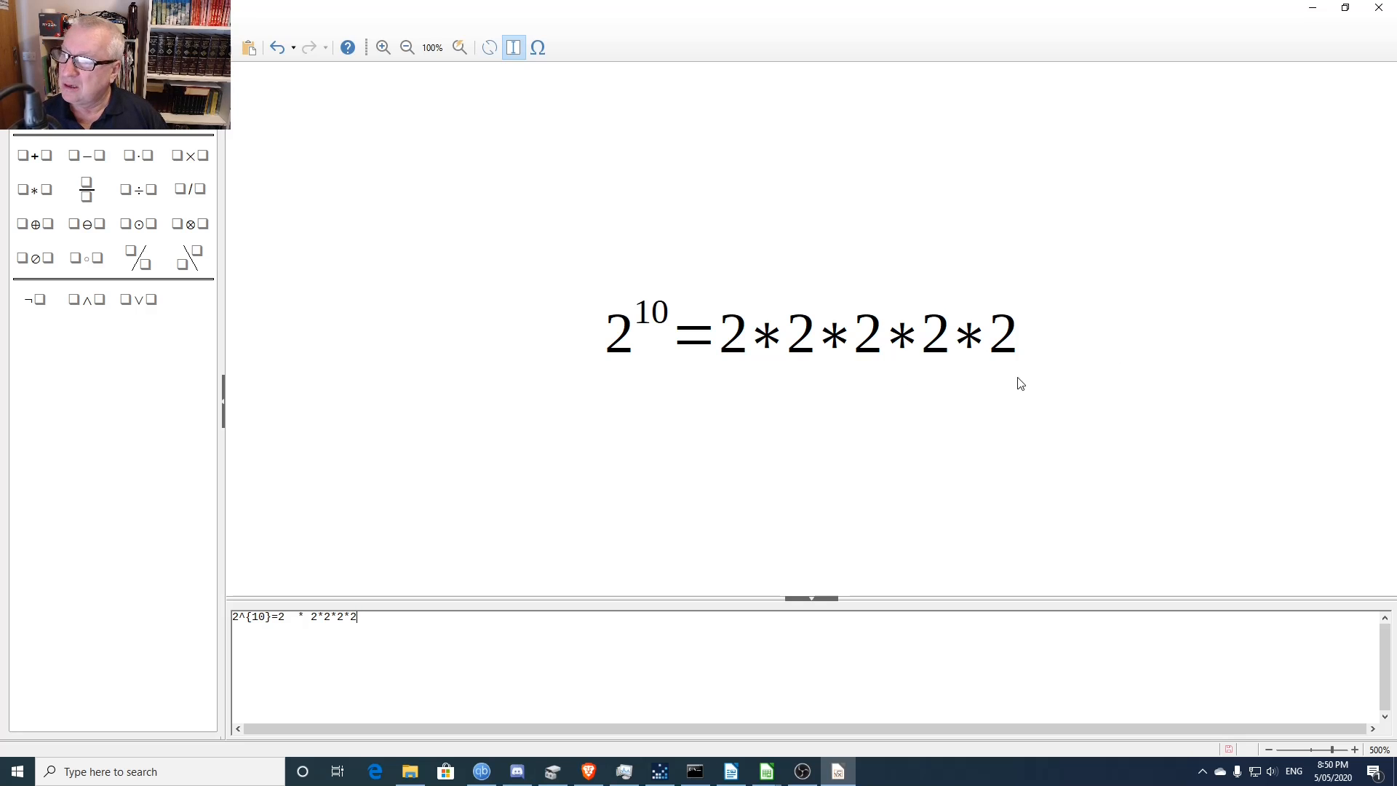
- Remove the extra spaces around the first asterisk so the formula code reads 2^{10}=2*2*2*2*2
left_click(727, 336)
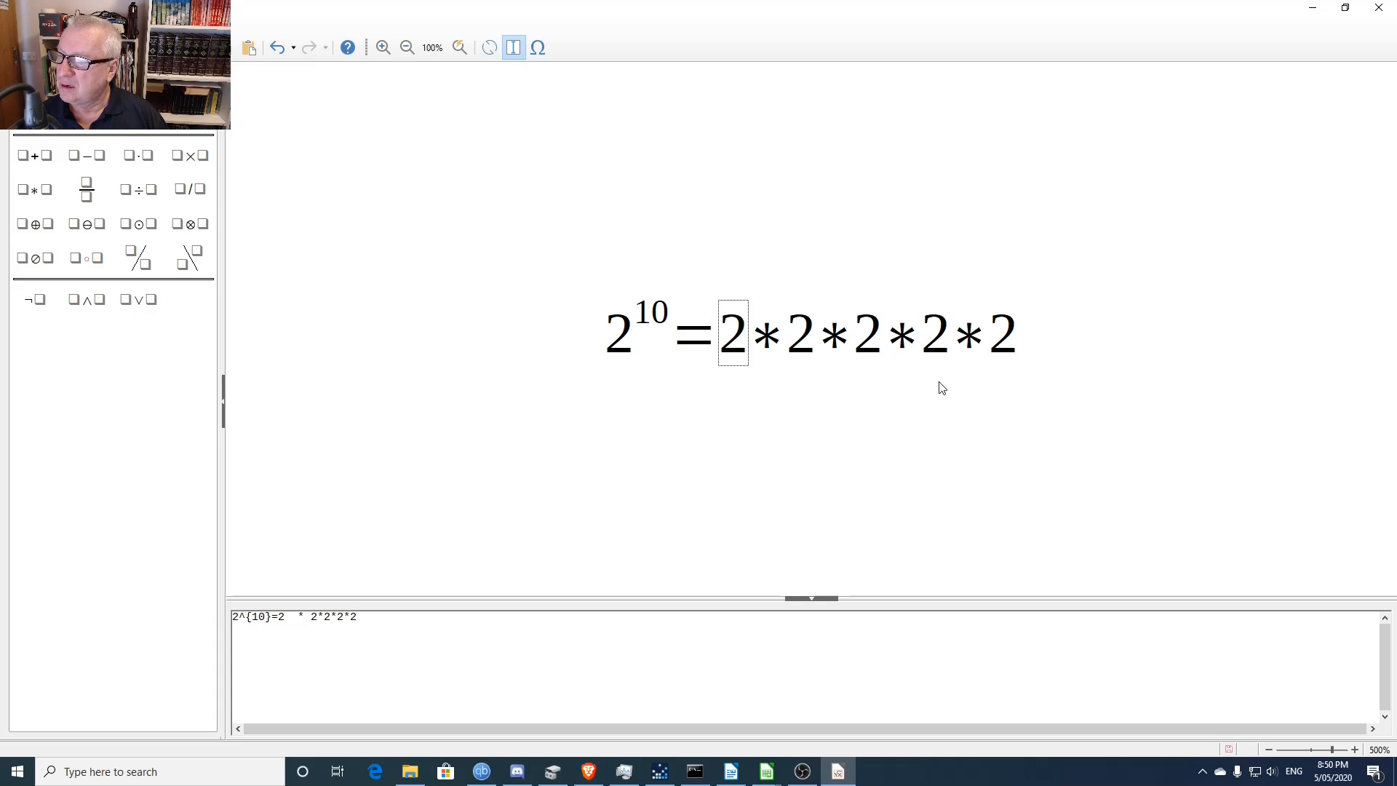
left_click(296, 617)
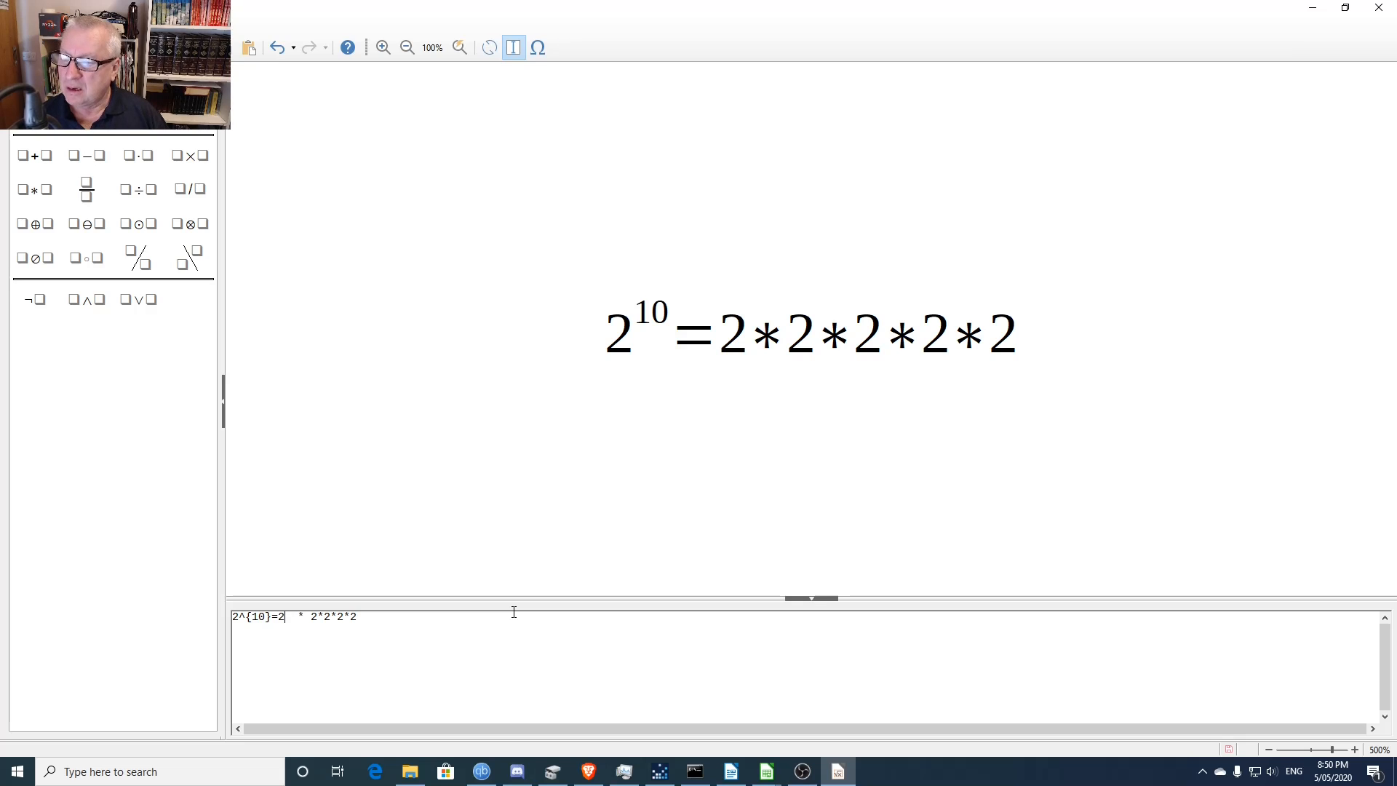
key("BackSpace")
key("BackSpace")
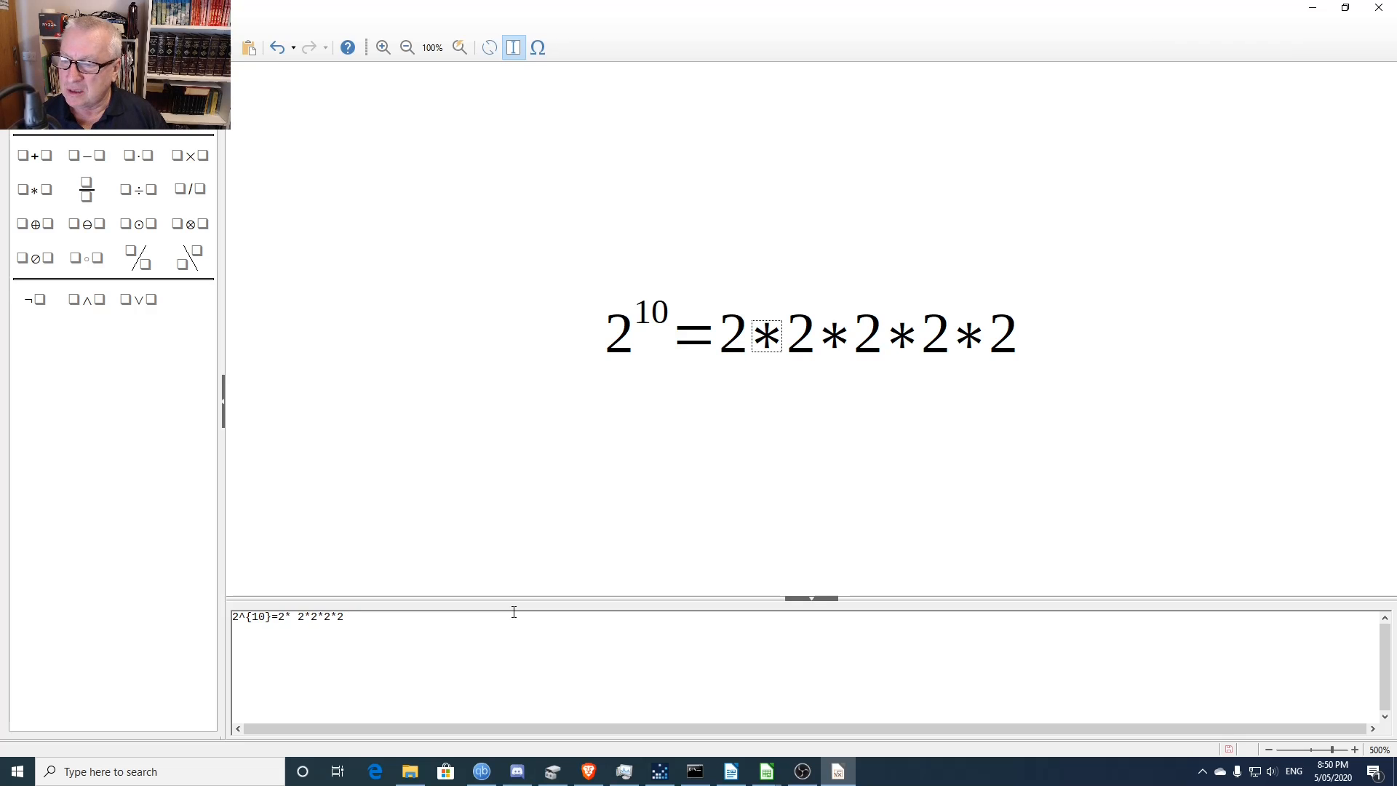
key("Delete")
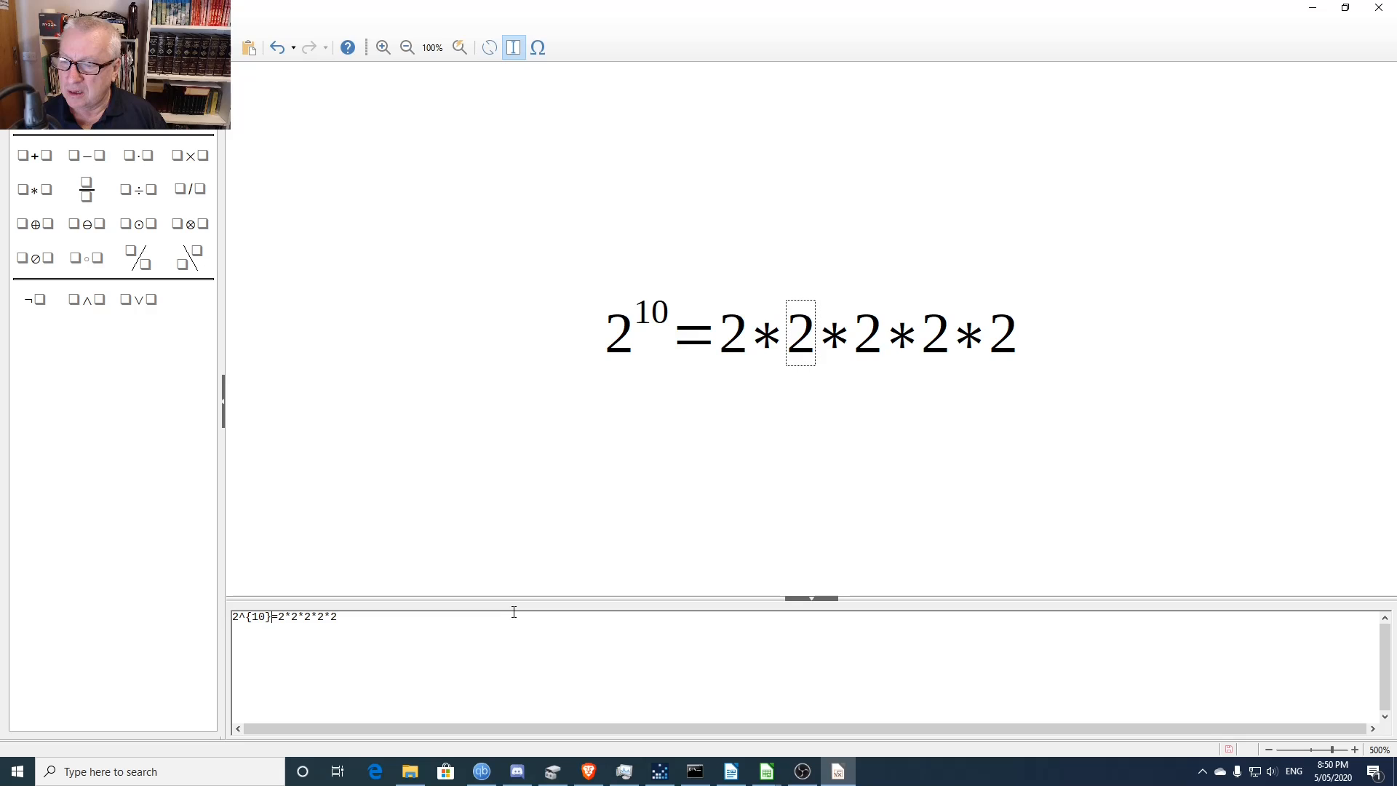
- Copy the 2*2*2*2*2 product and append it after another asterisk, replacing the trailing space, to write out ten twos
key("shift+End")
key("ctrl+c")
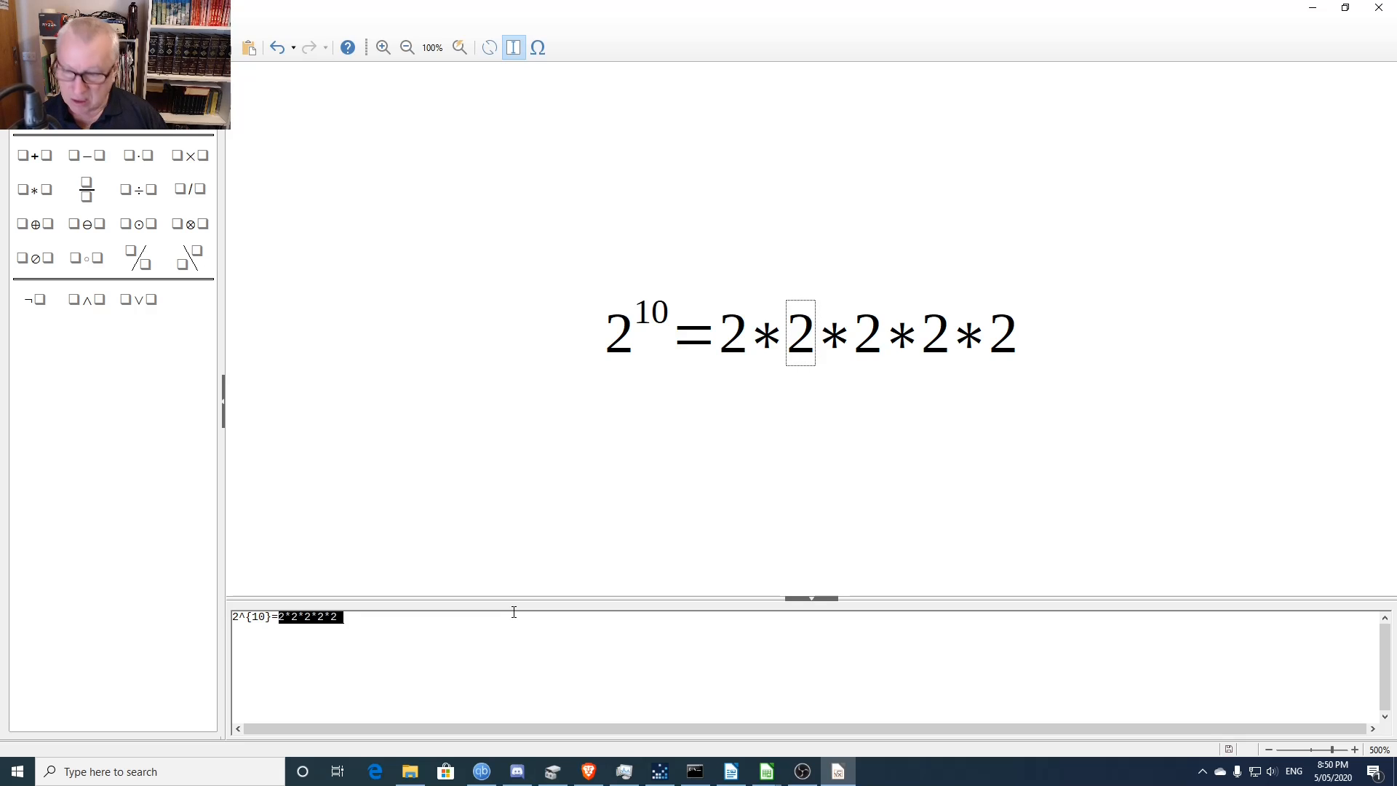
key("End")
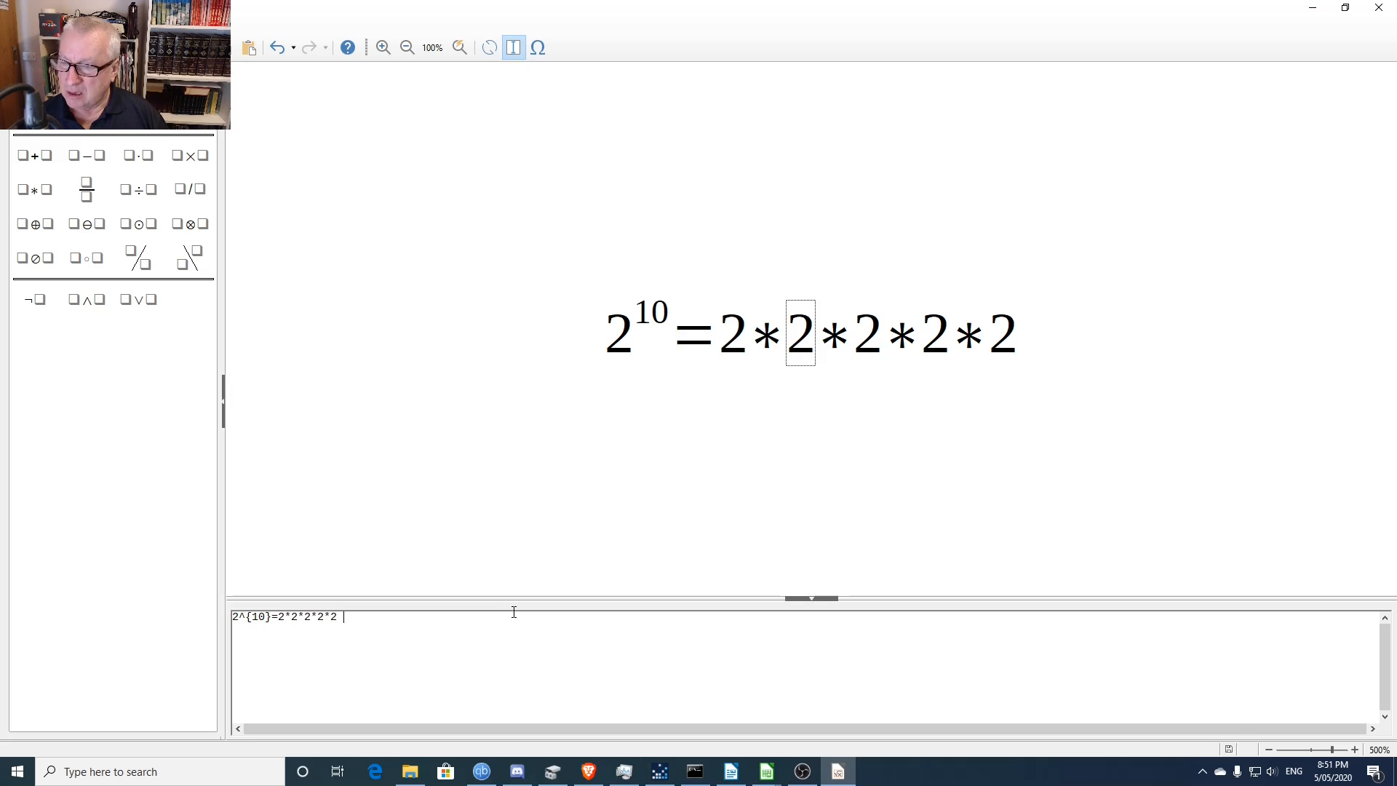
key("BackSpace")
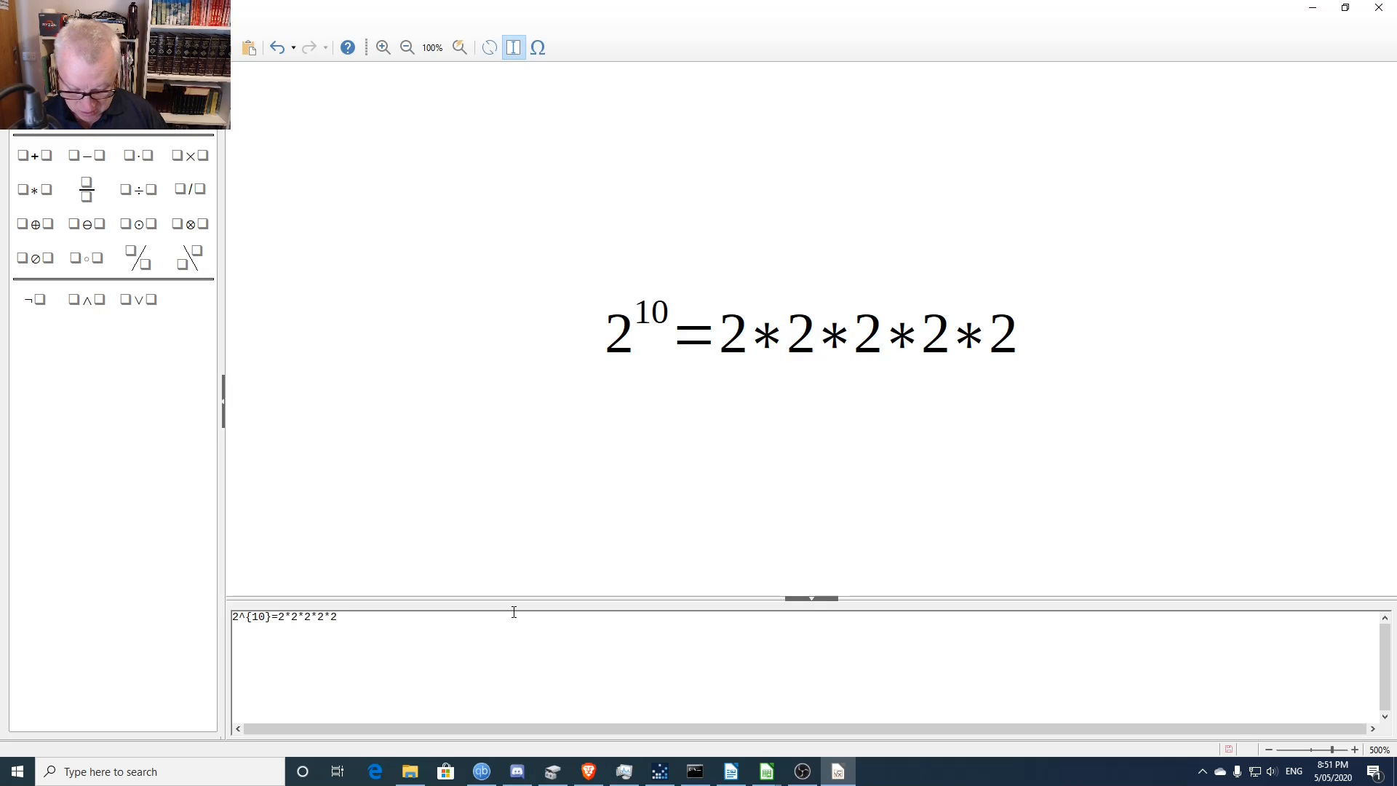
type("*")
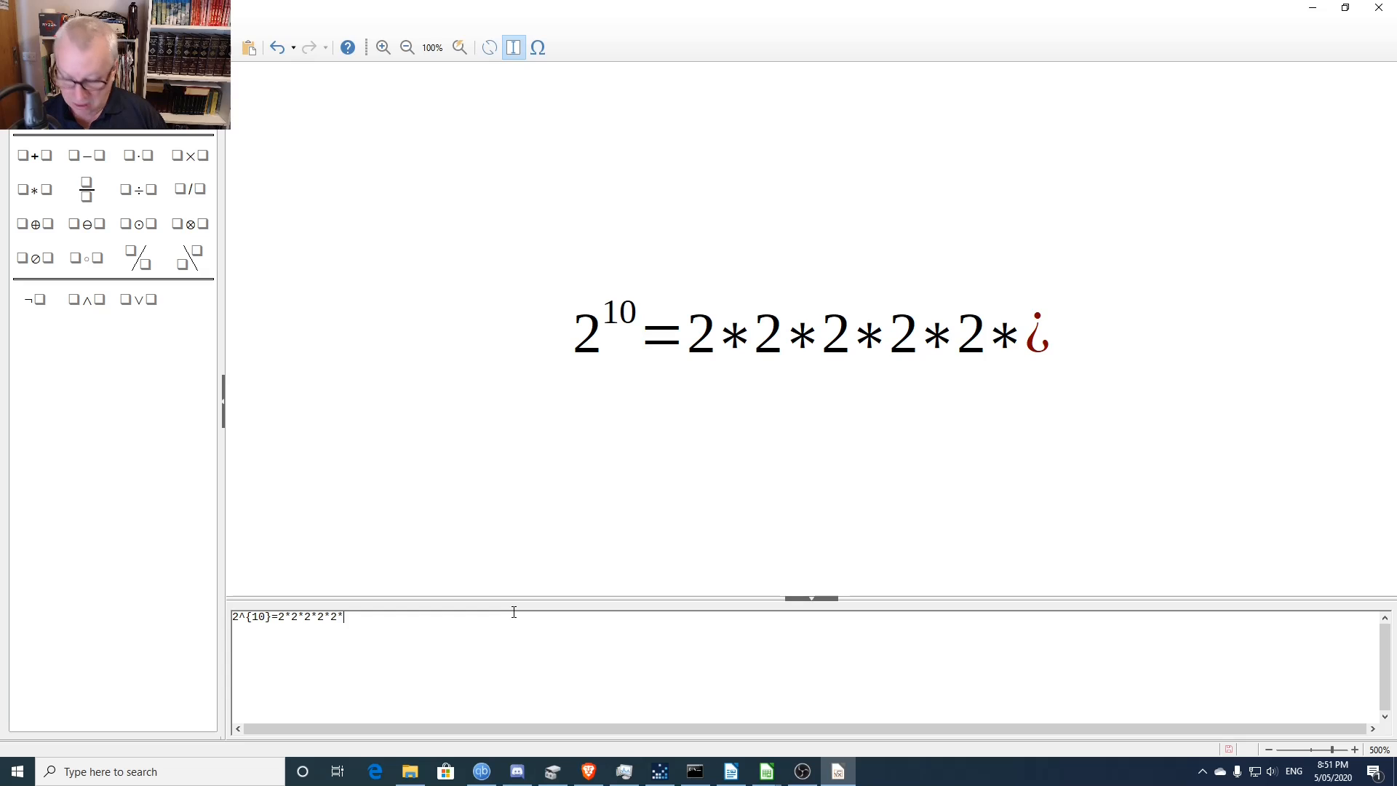
key("ctrl+v")
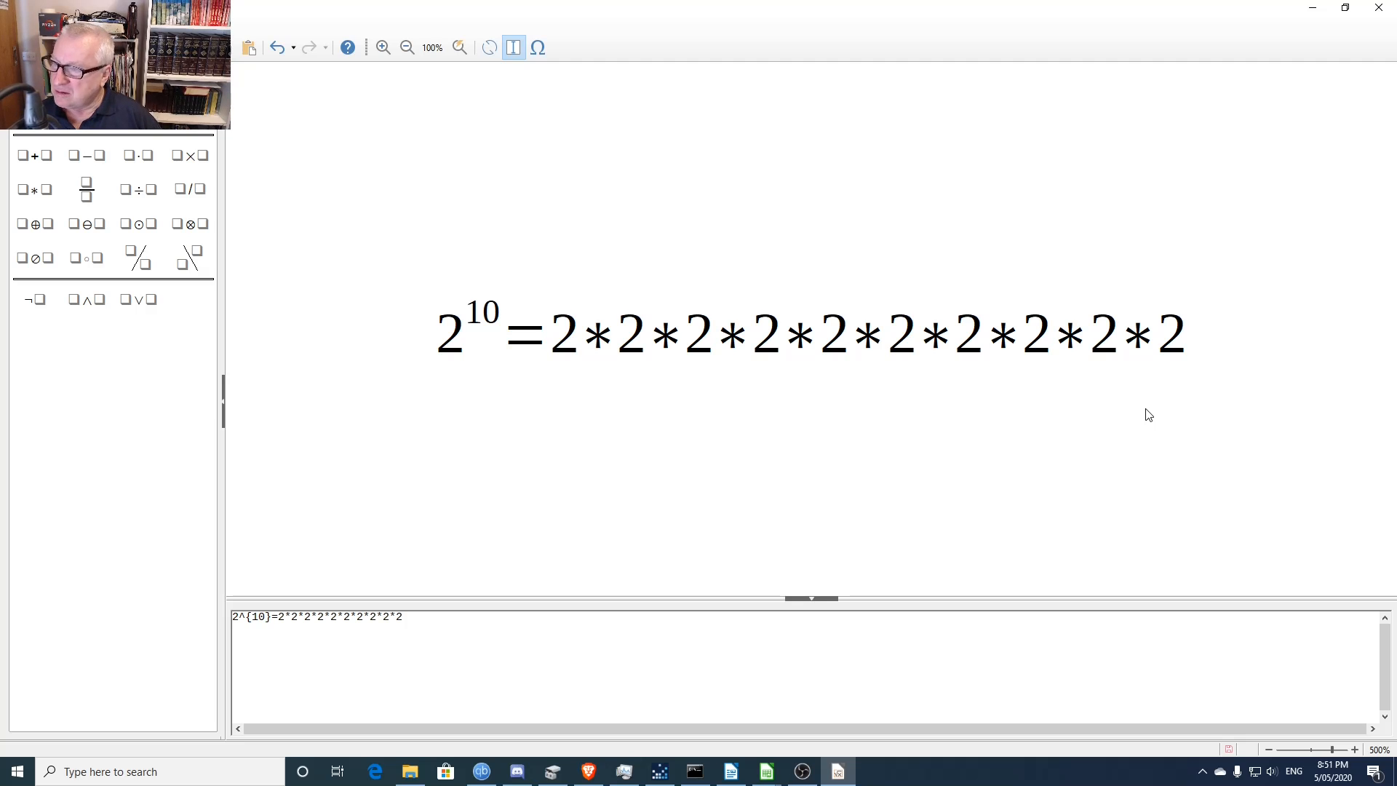
- Switch to the multi-sheet Calc workbook and look through the rows at the Recovered sheet's last columns, also checking the Confirmed sheet
key("alt+Tab")
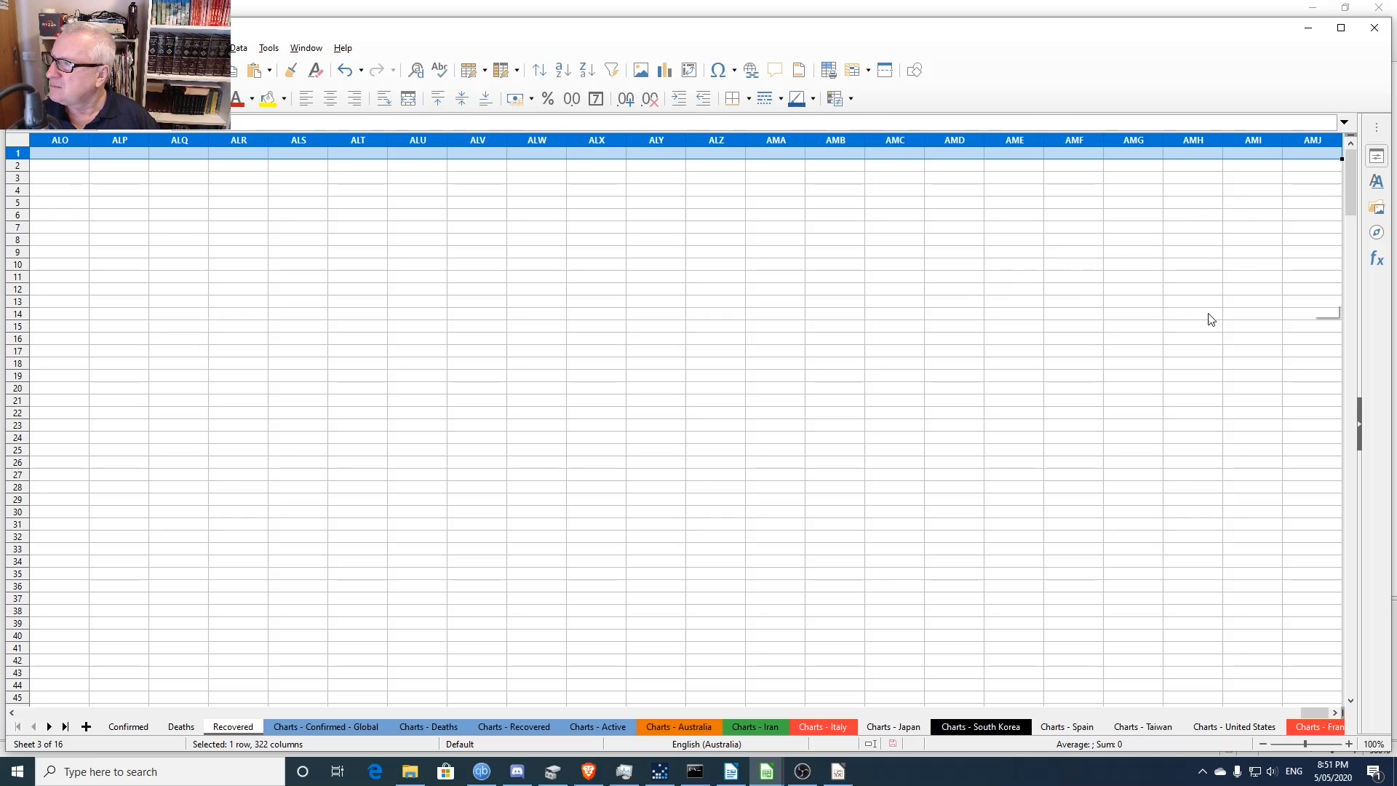
scroll(1208, 327, "down", 20)
scroll(1208, 333, "down", 20)
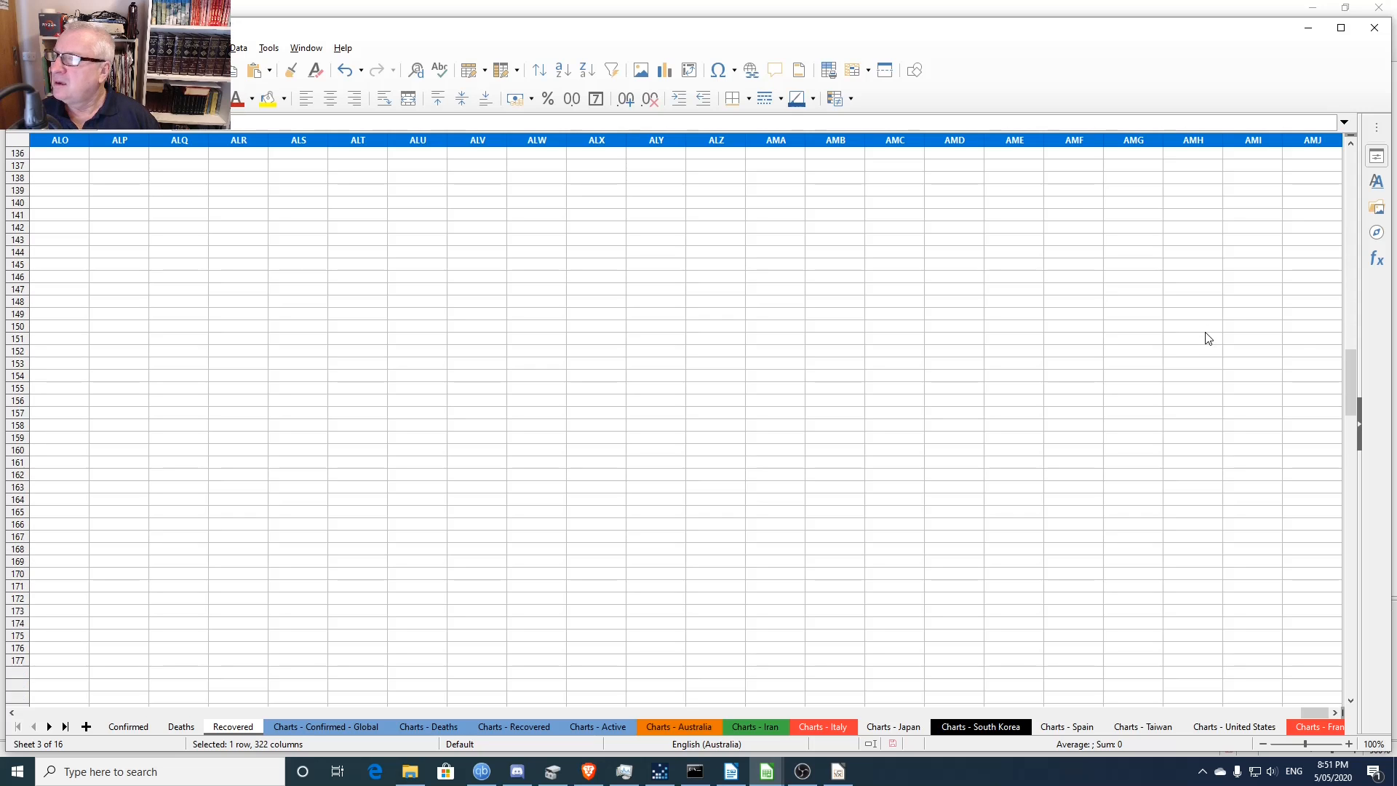
scroll(1208, 340, "down", 20)
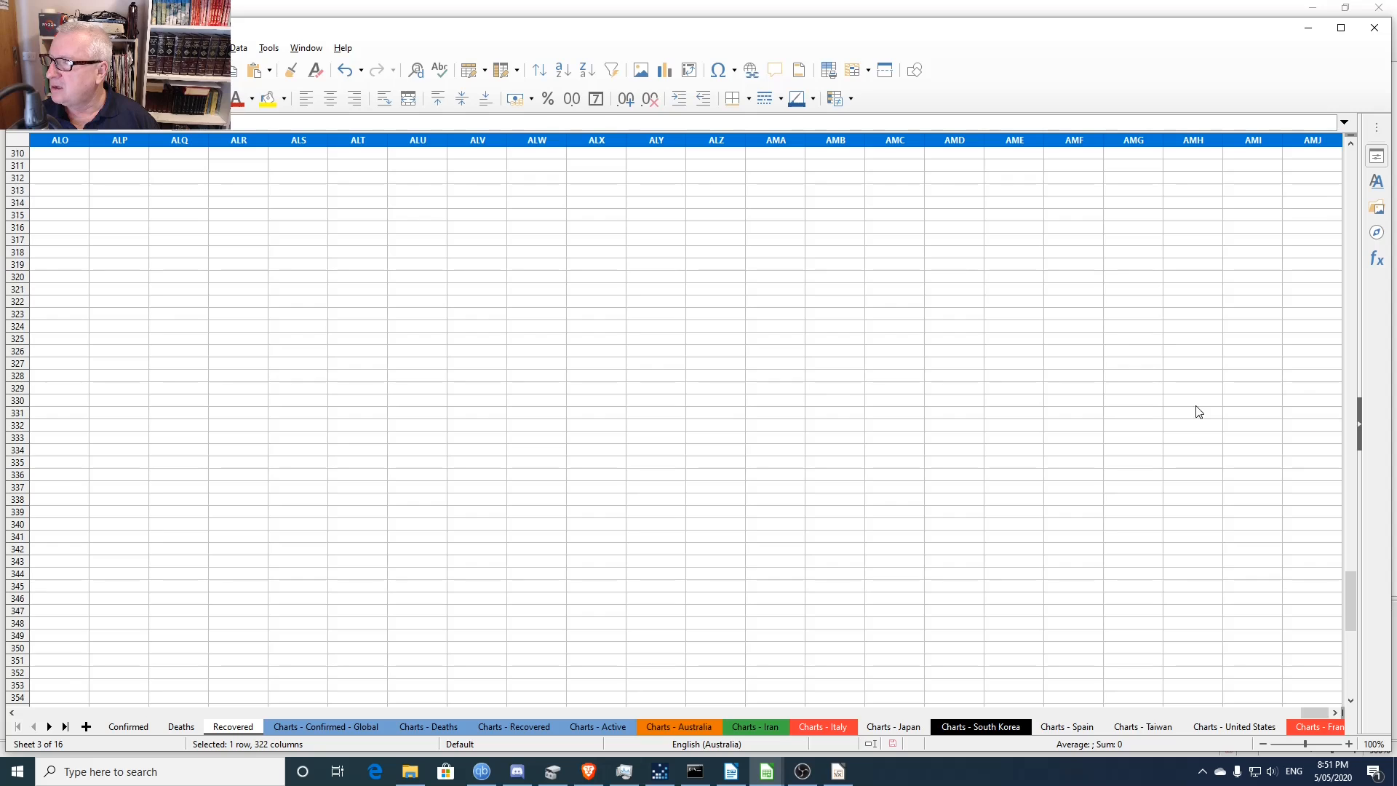
scroll(1195, 409, "up", 20)
scroll(1197, 411, "up", 1)
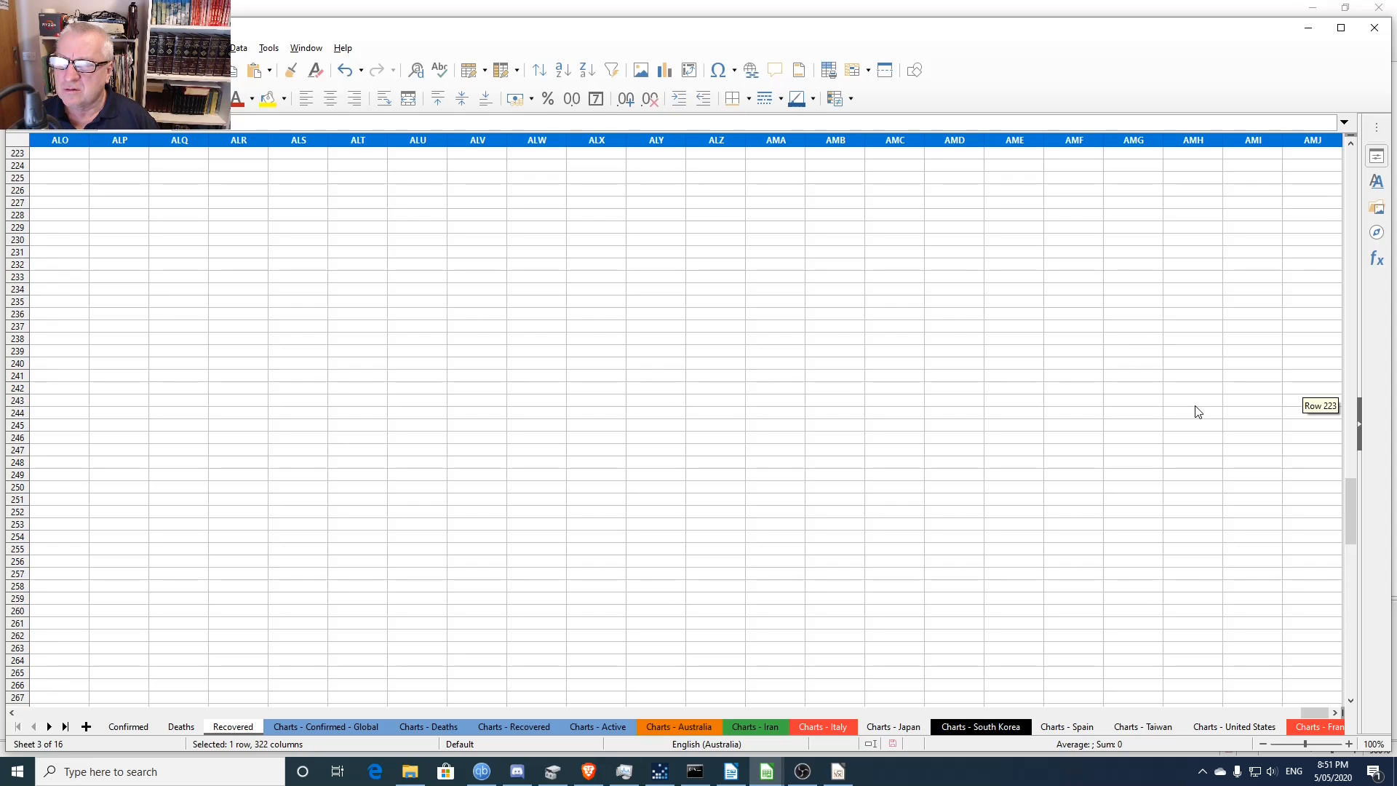
scroll(1194, 421, "down", 7)
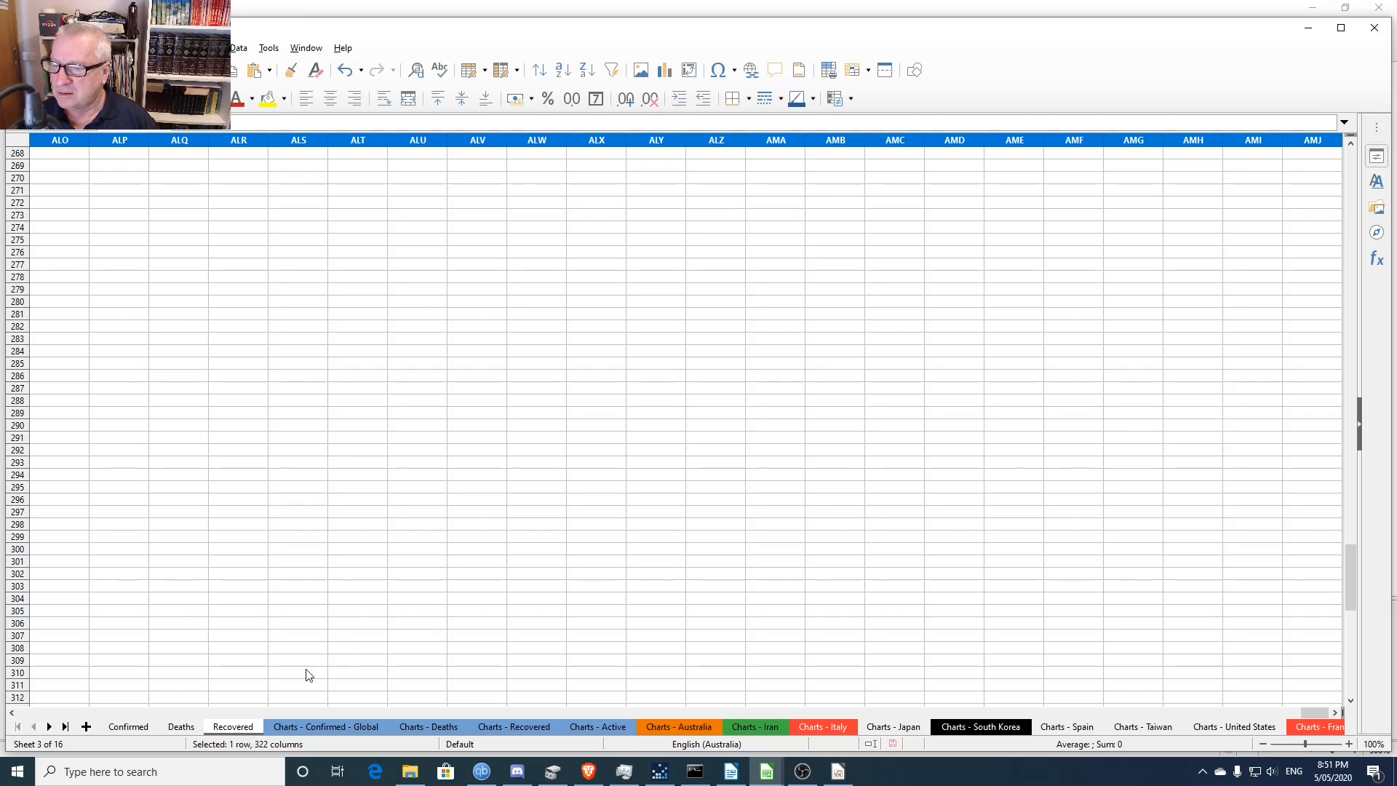
left_click(185, 727)
left_click(128, 727)
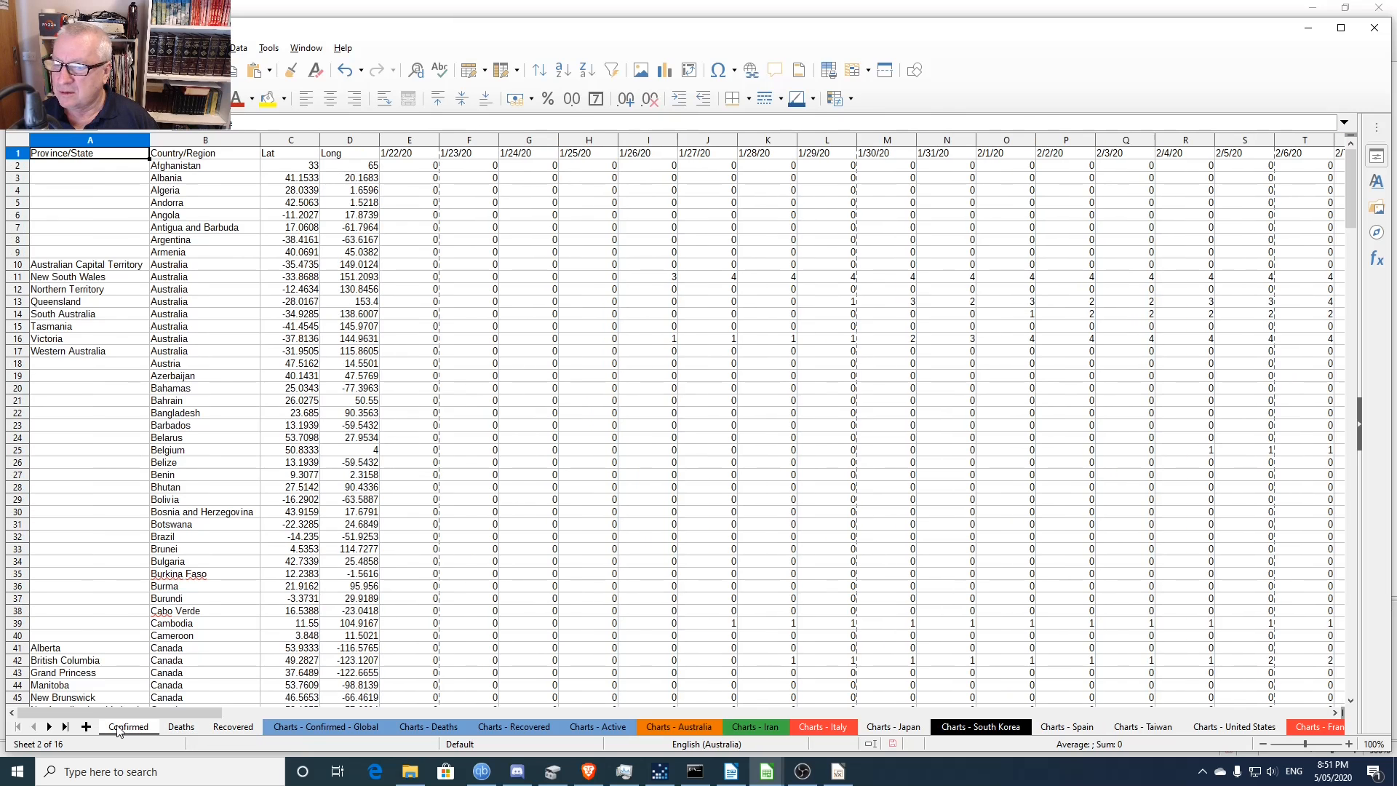
left_click(232, 726)
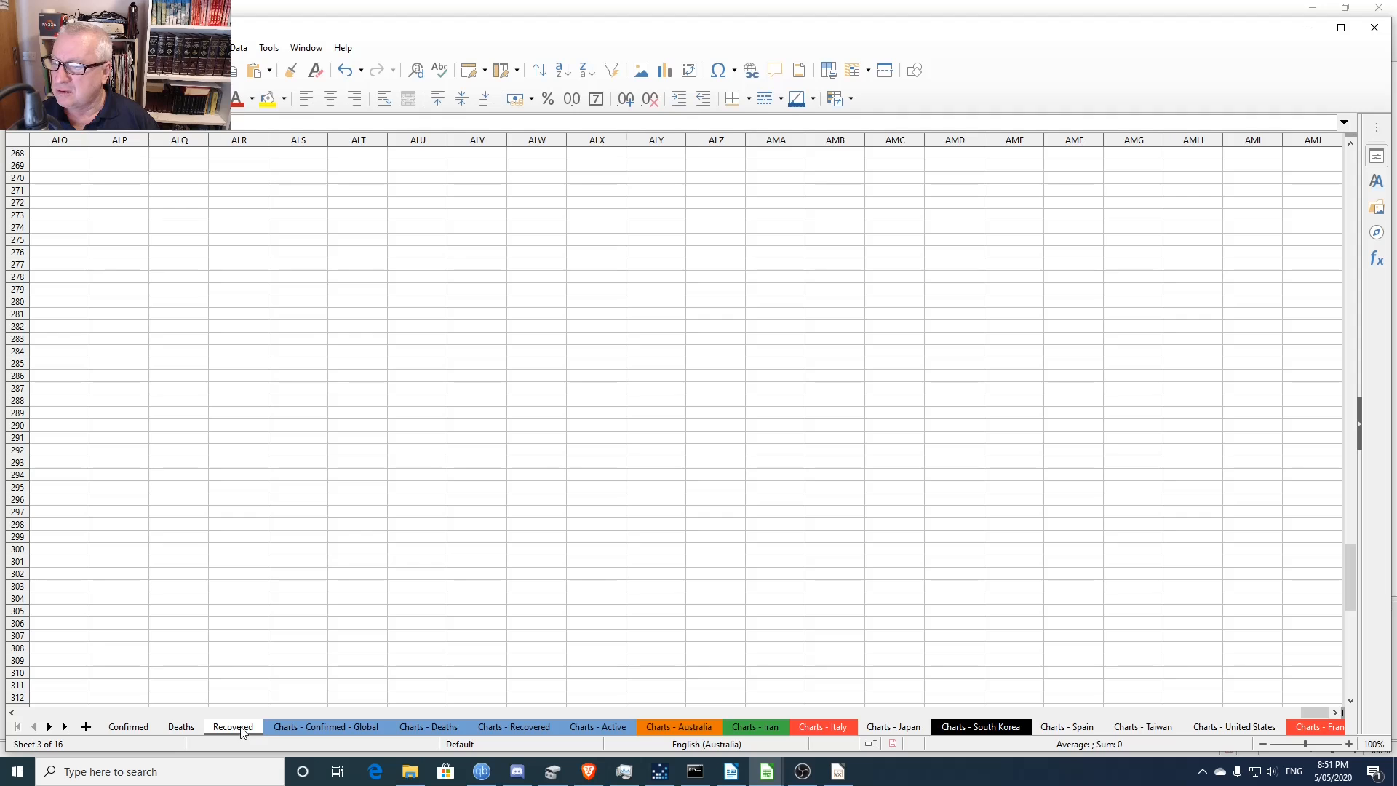
scroll(675, 552, "down", 18)
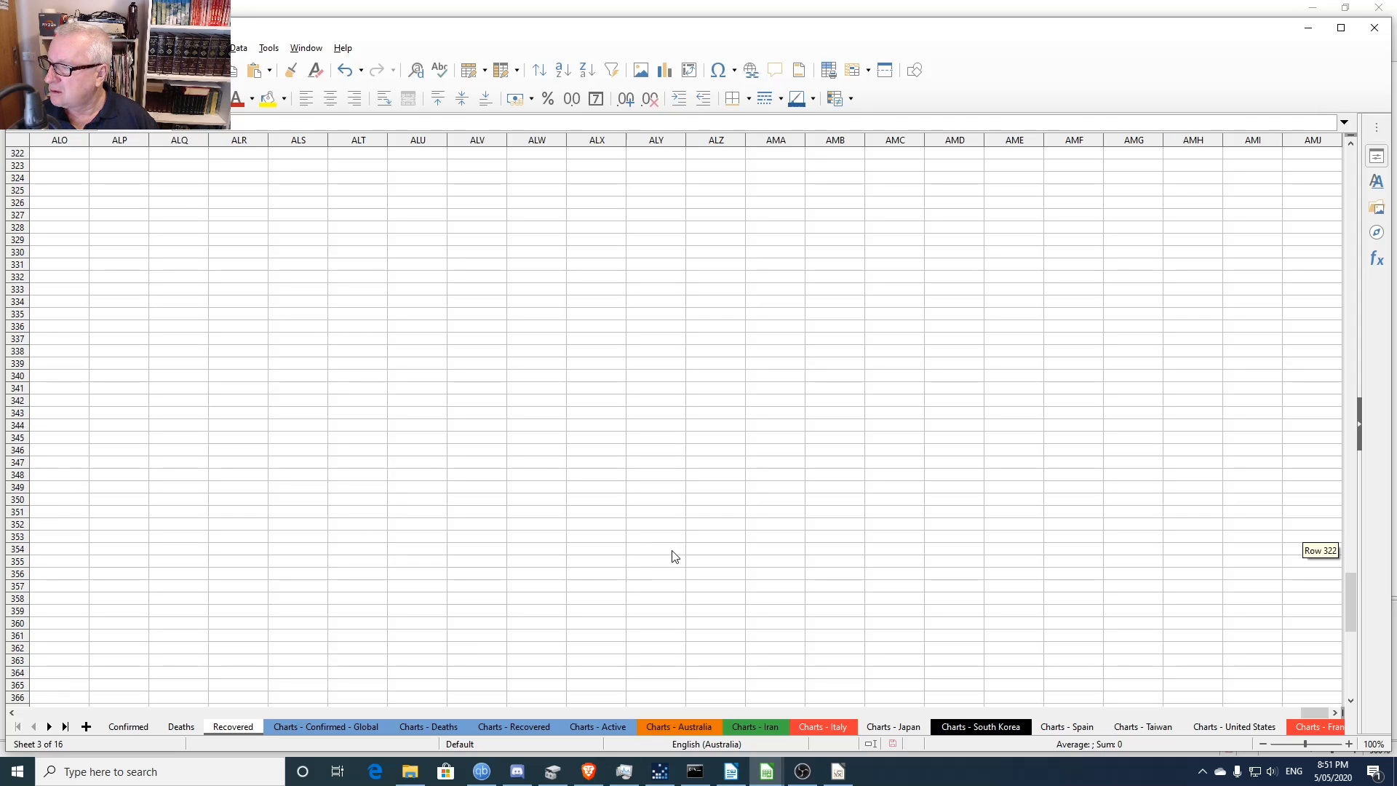
- Switch to the time_series_covid19_recovered_global spreadsheet and select cell AMJ258 at the end of the numbered row
key("alt+Tab")
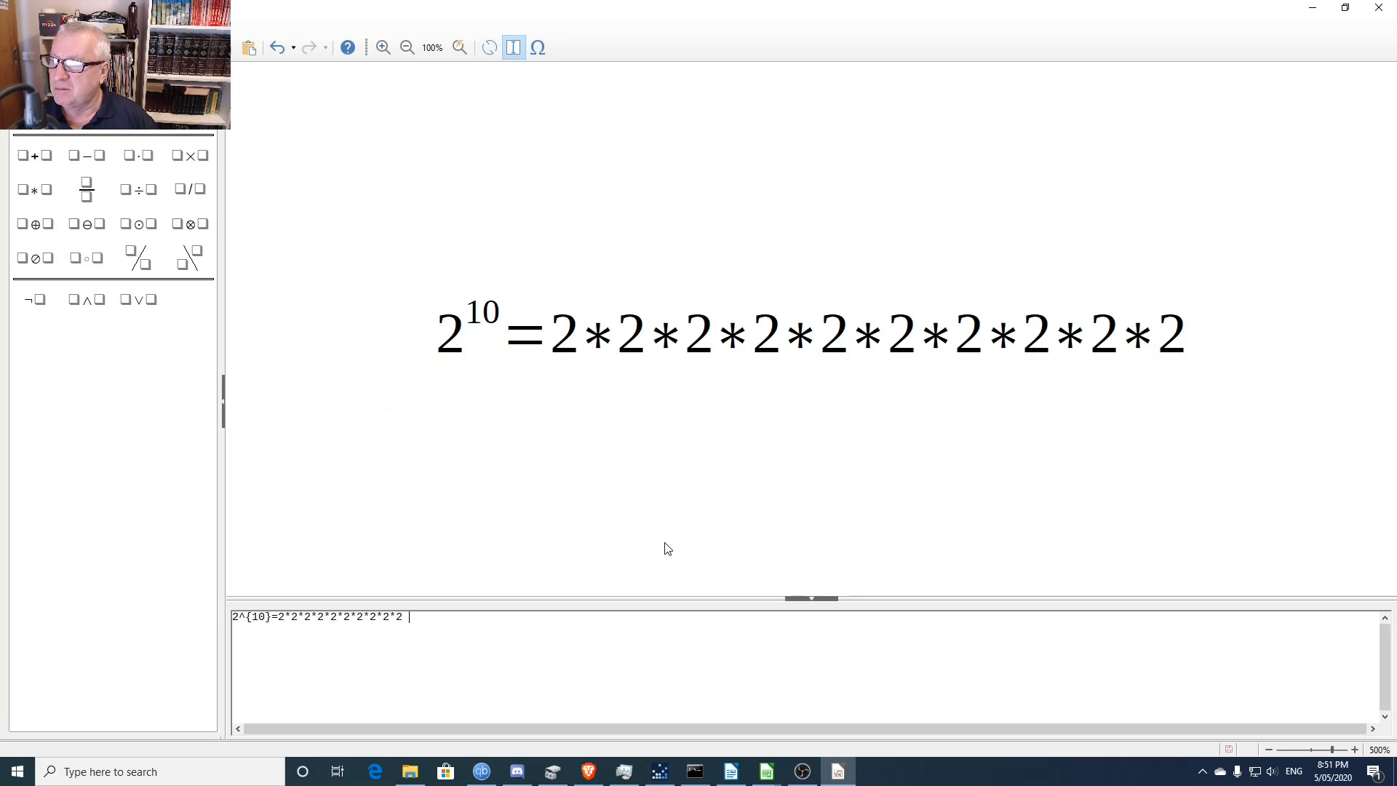
key("alt+Tab")
key("alt+Tab")
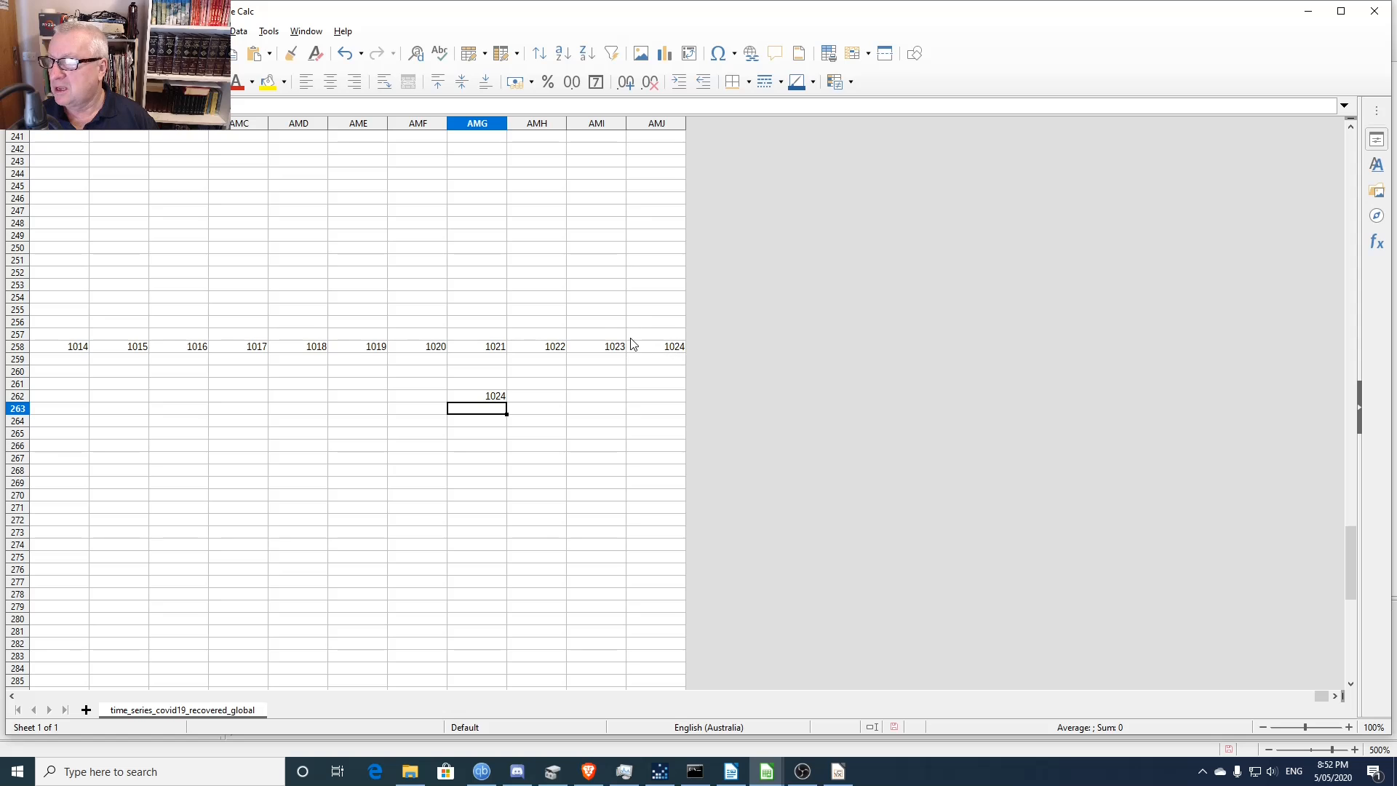
left_click(669, 349)
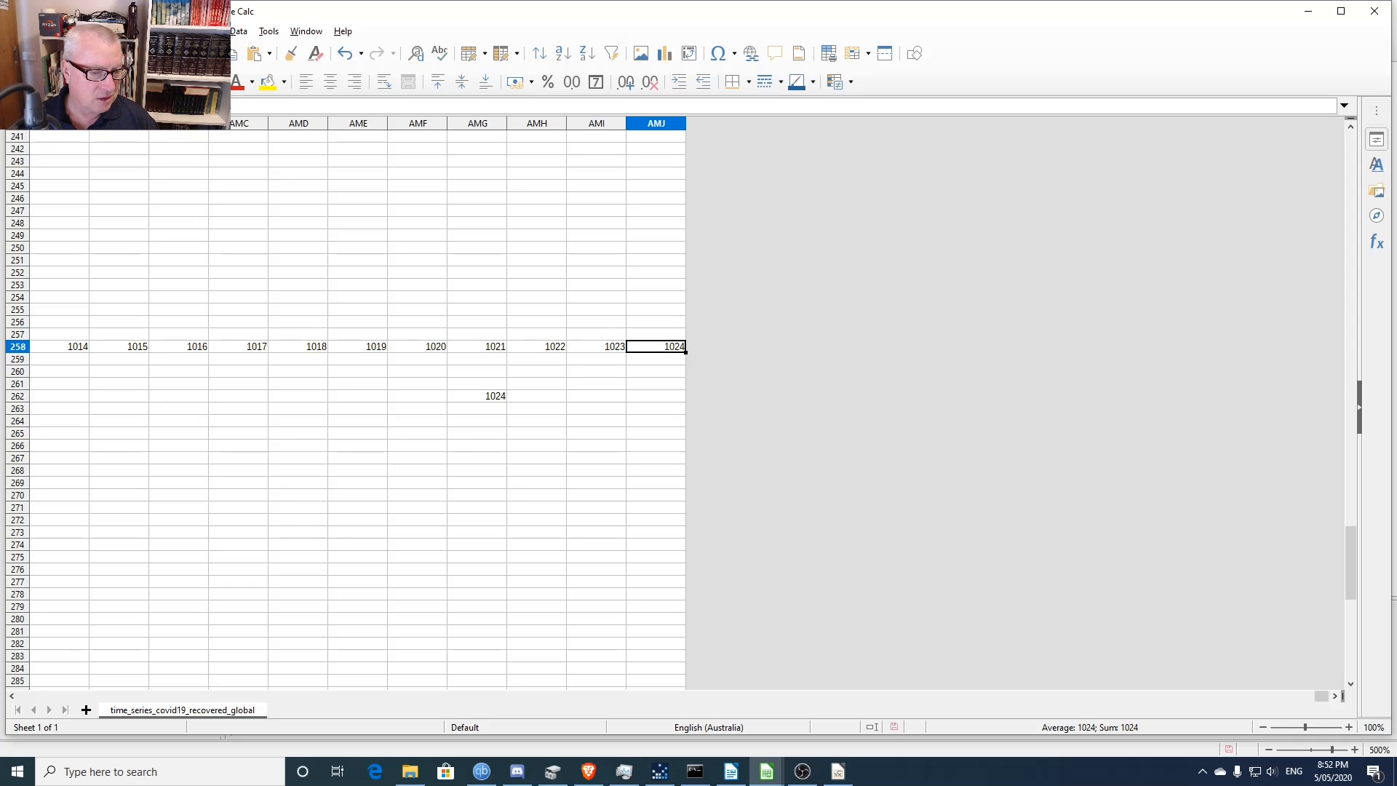
- Switch to Task Manager, place its window over the spreadsheet, and examine the sections of the memory composition graph
key("alt+Tab")
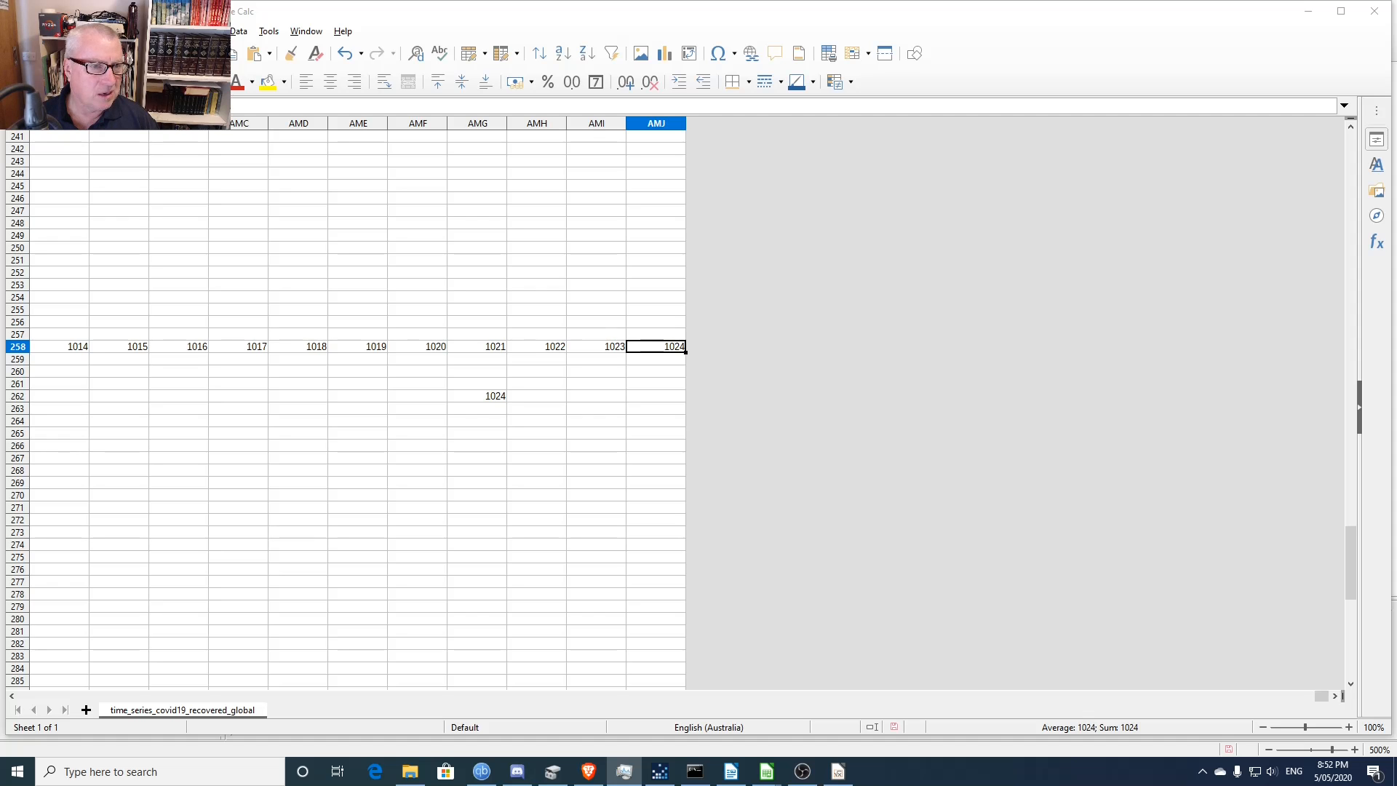
left_click_drag(0, 356, 750, 147)
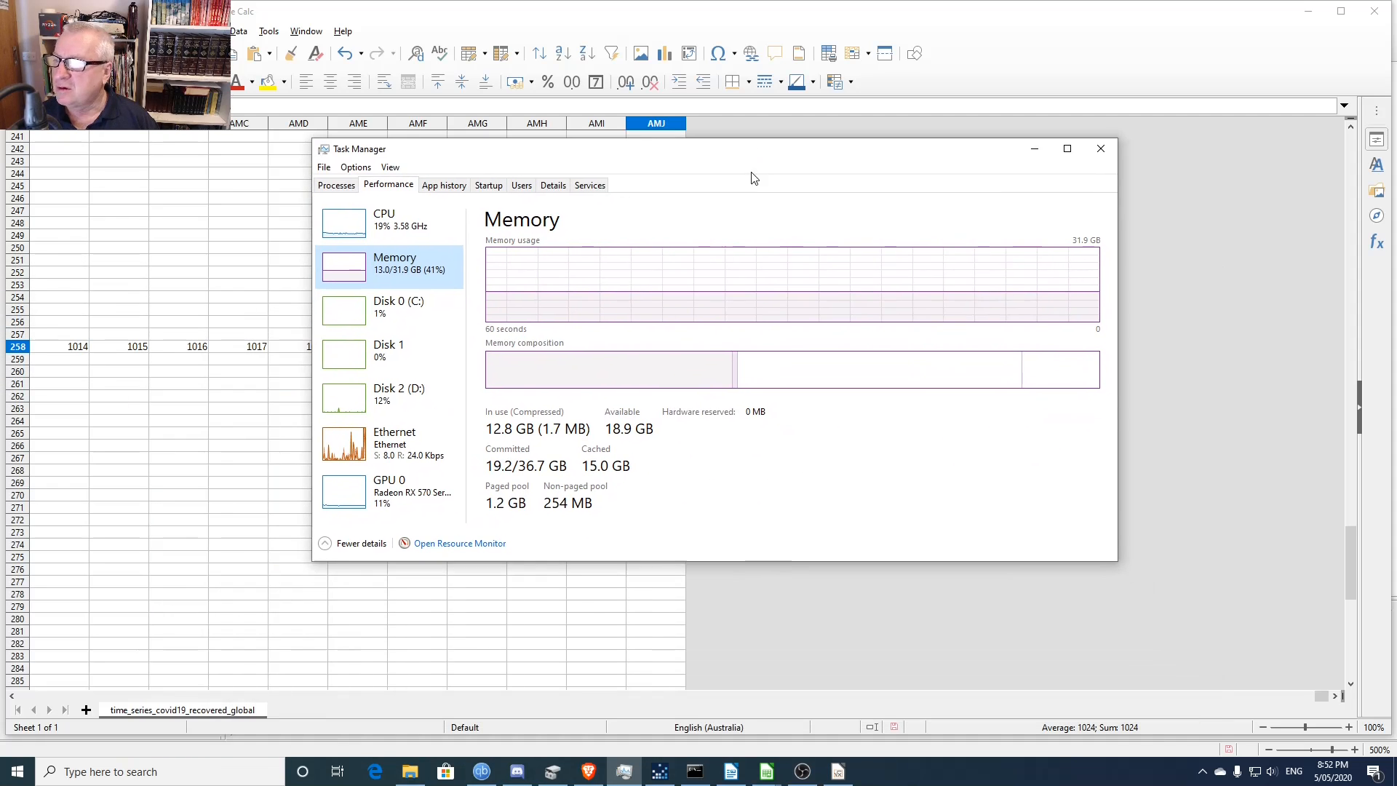
left_click(715, 298)
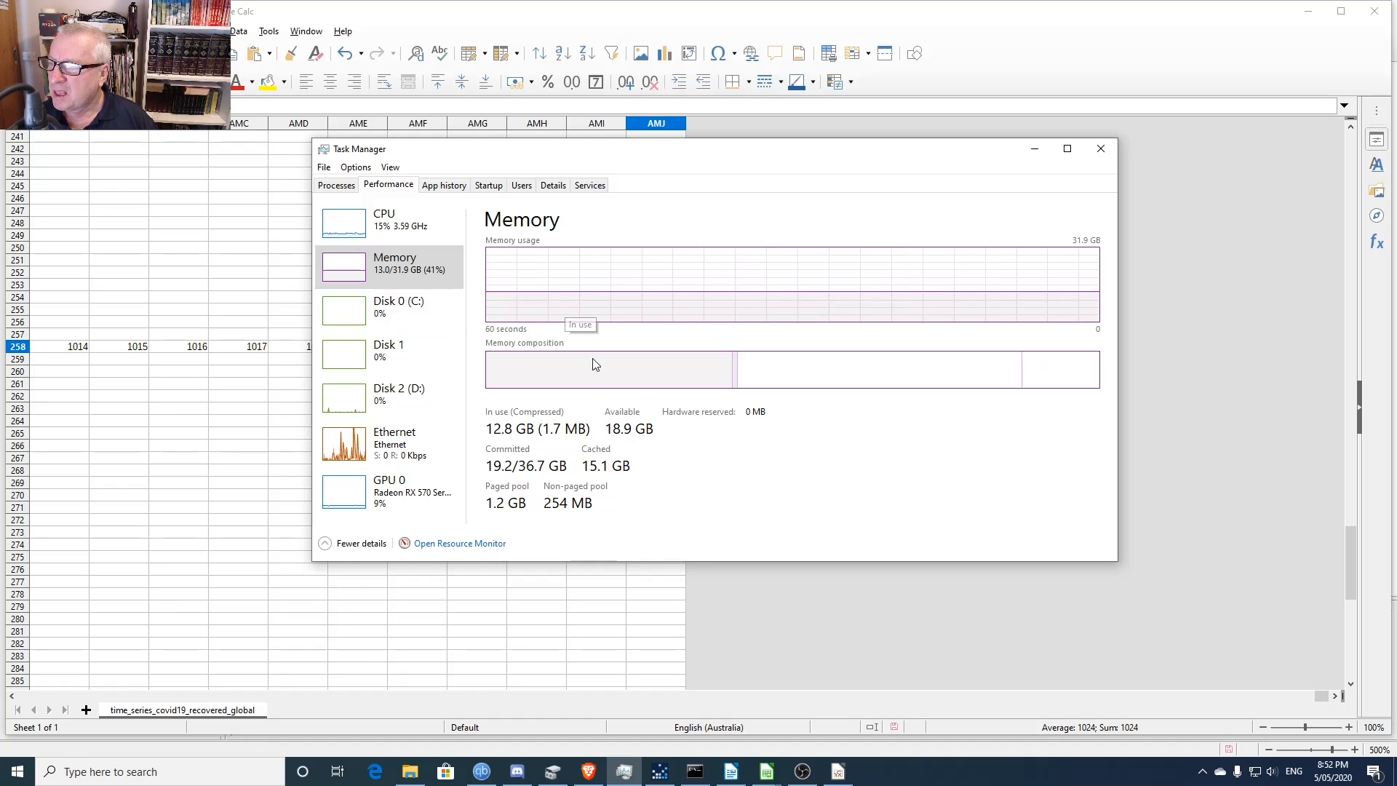
mouse_move(587, 376)
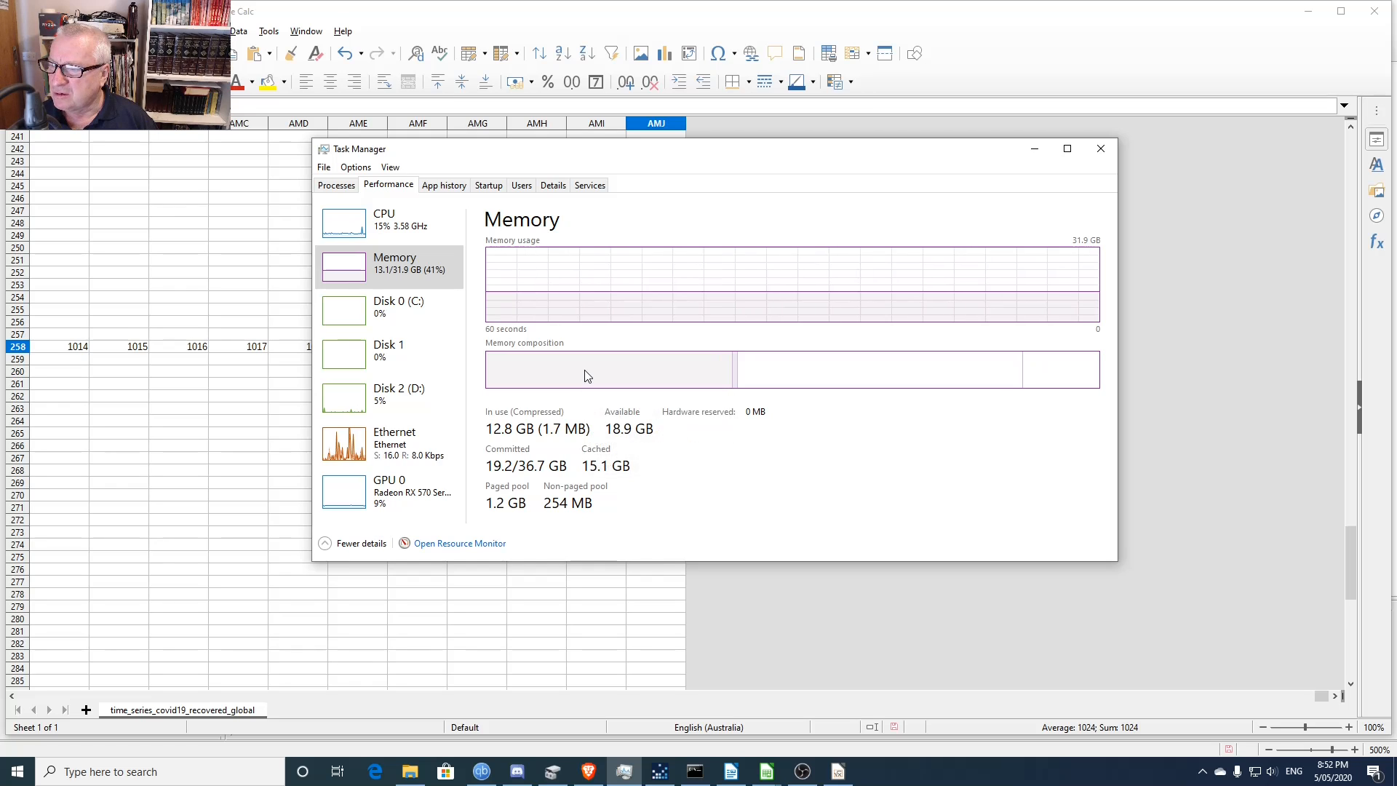
mouse_move(732, 378)
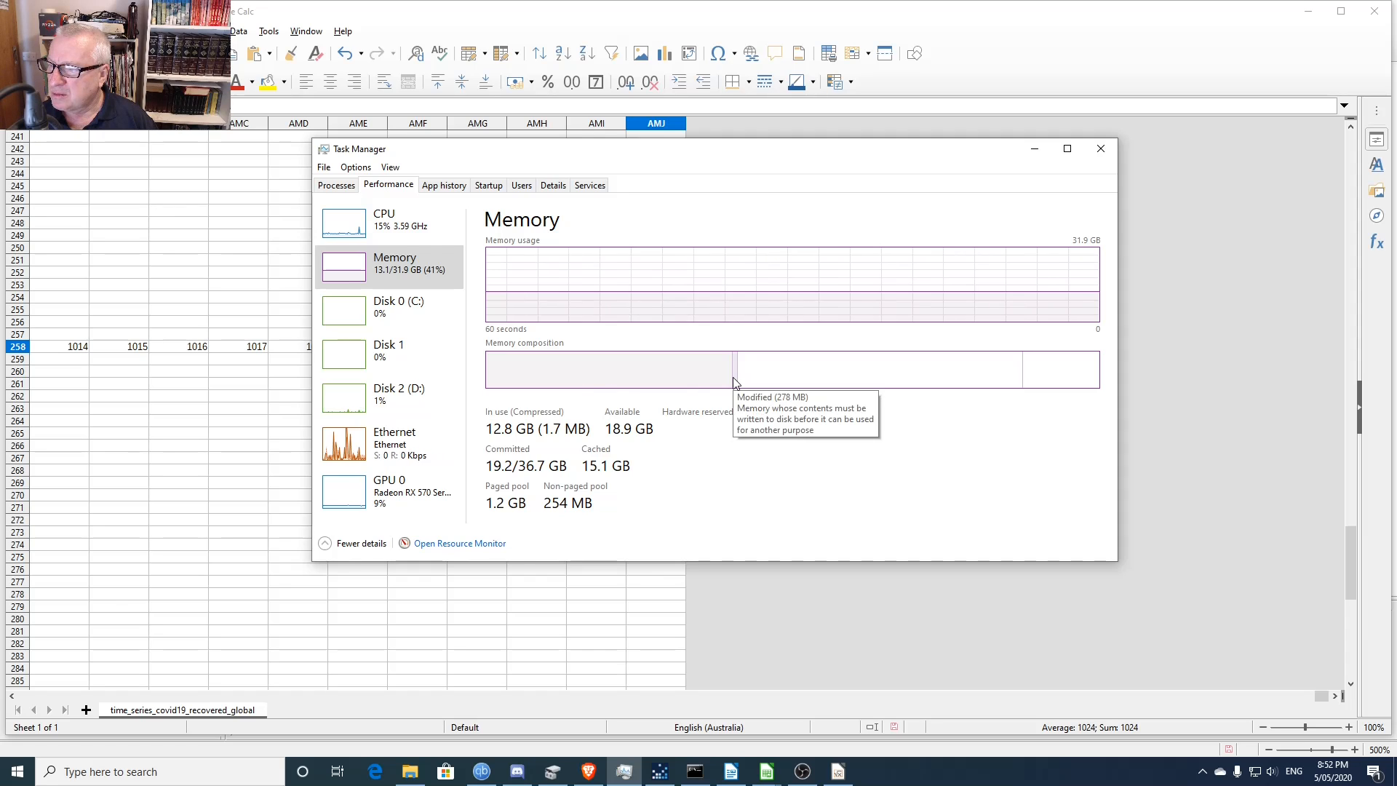
mouse_move(1025, 381)
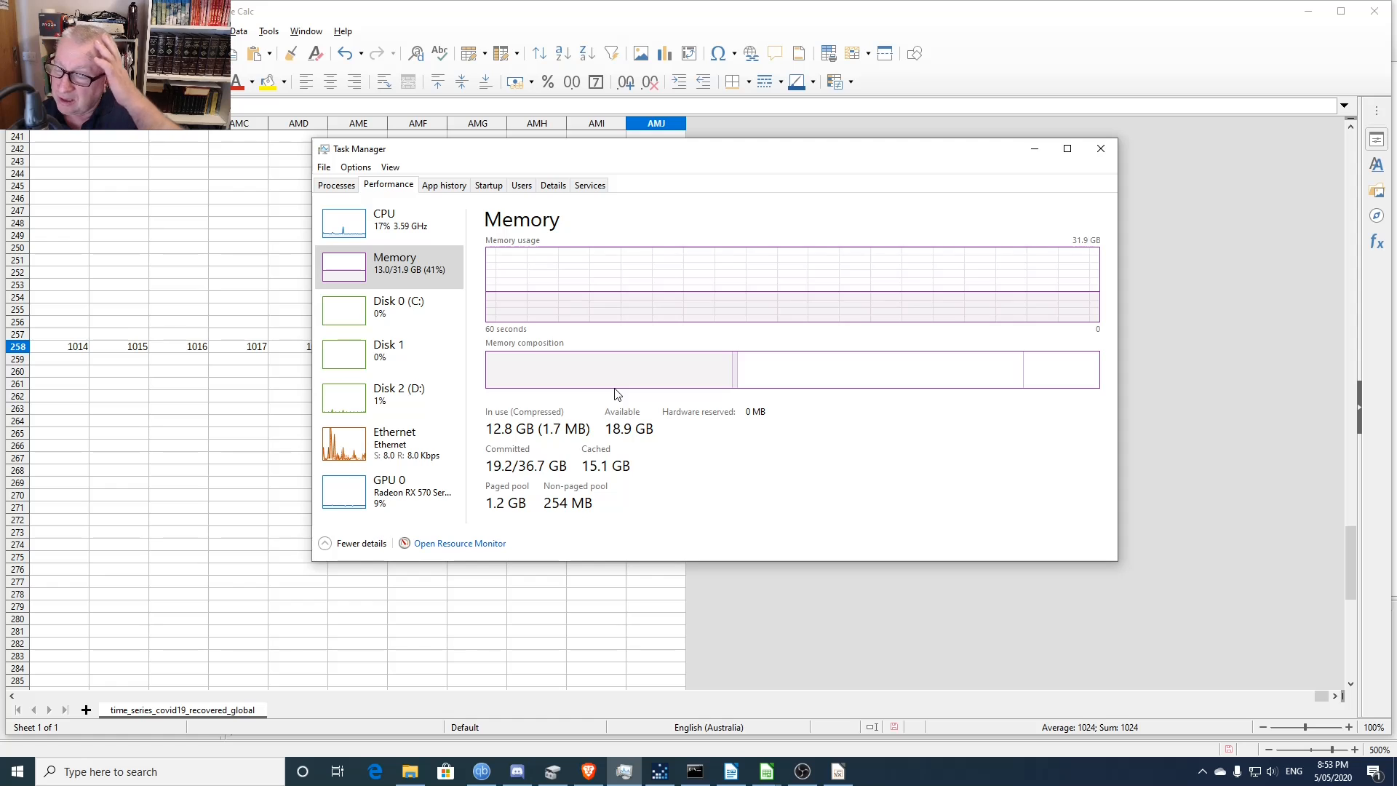
- Check the memory graph's view options, look at the CPU performance page, return to Memory, and move Task Manager out of view
right_click(575, 369)
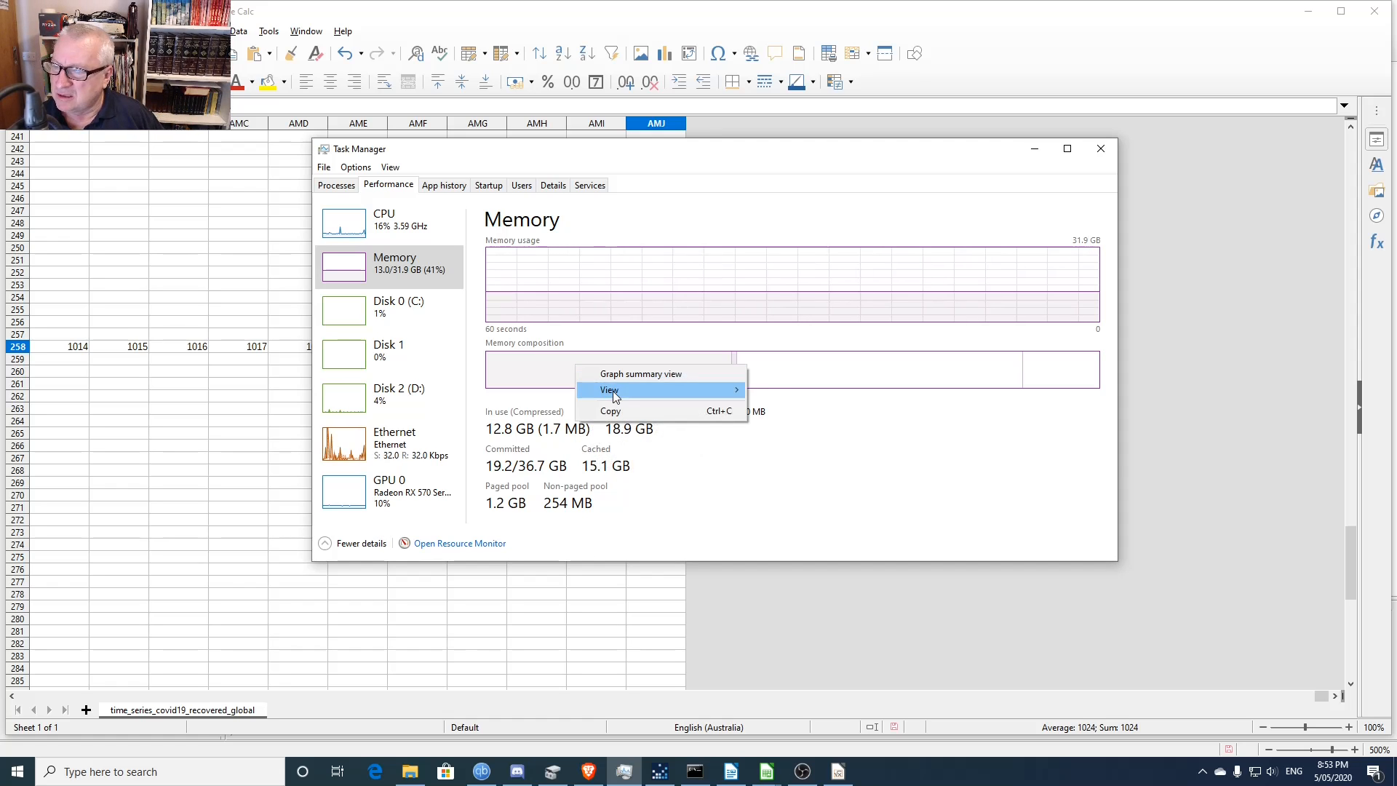
mouse_move(618, 392)
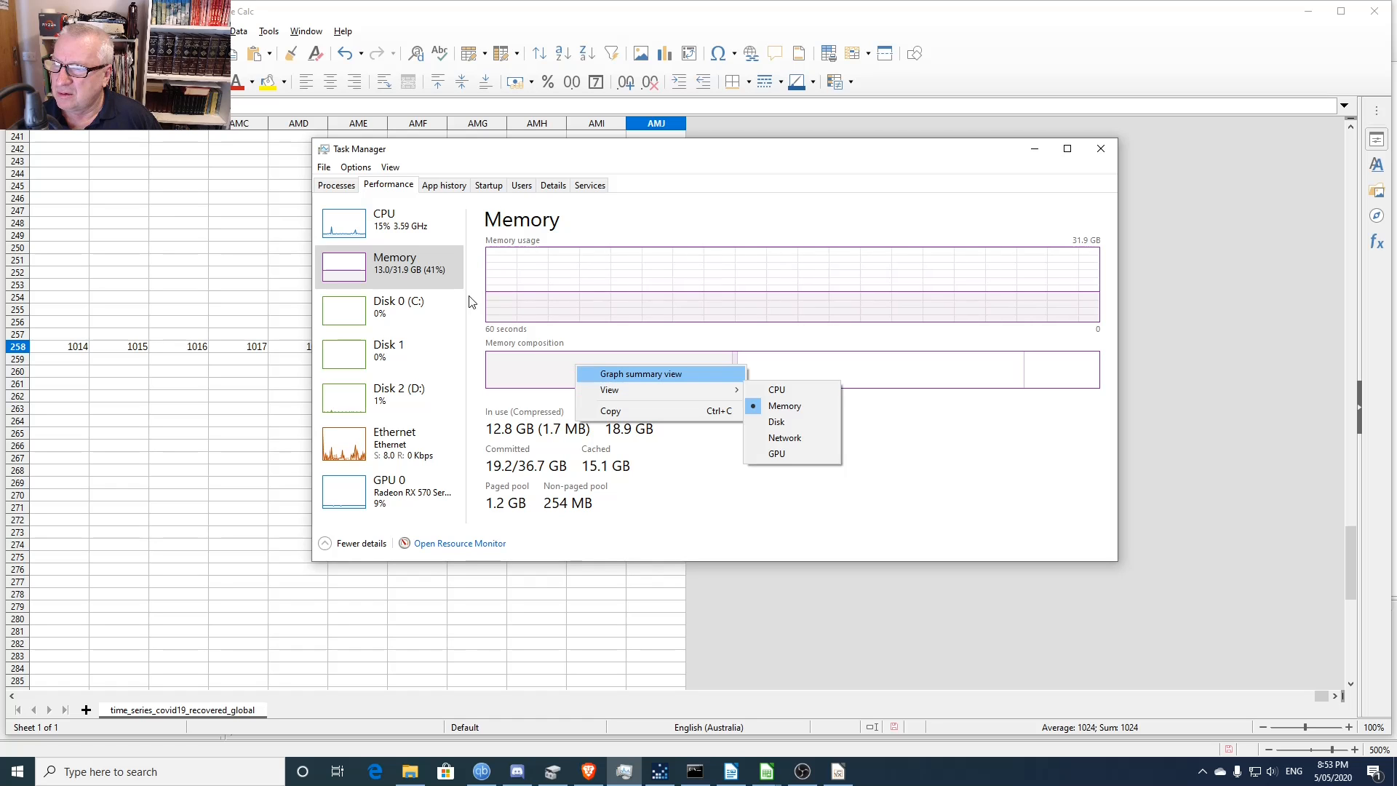
left_click(352, 222)
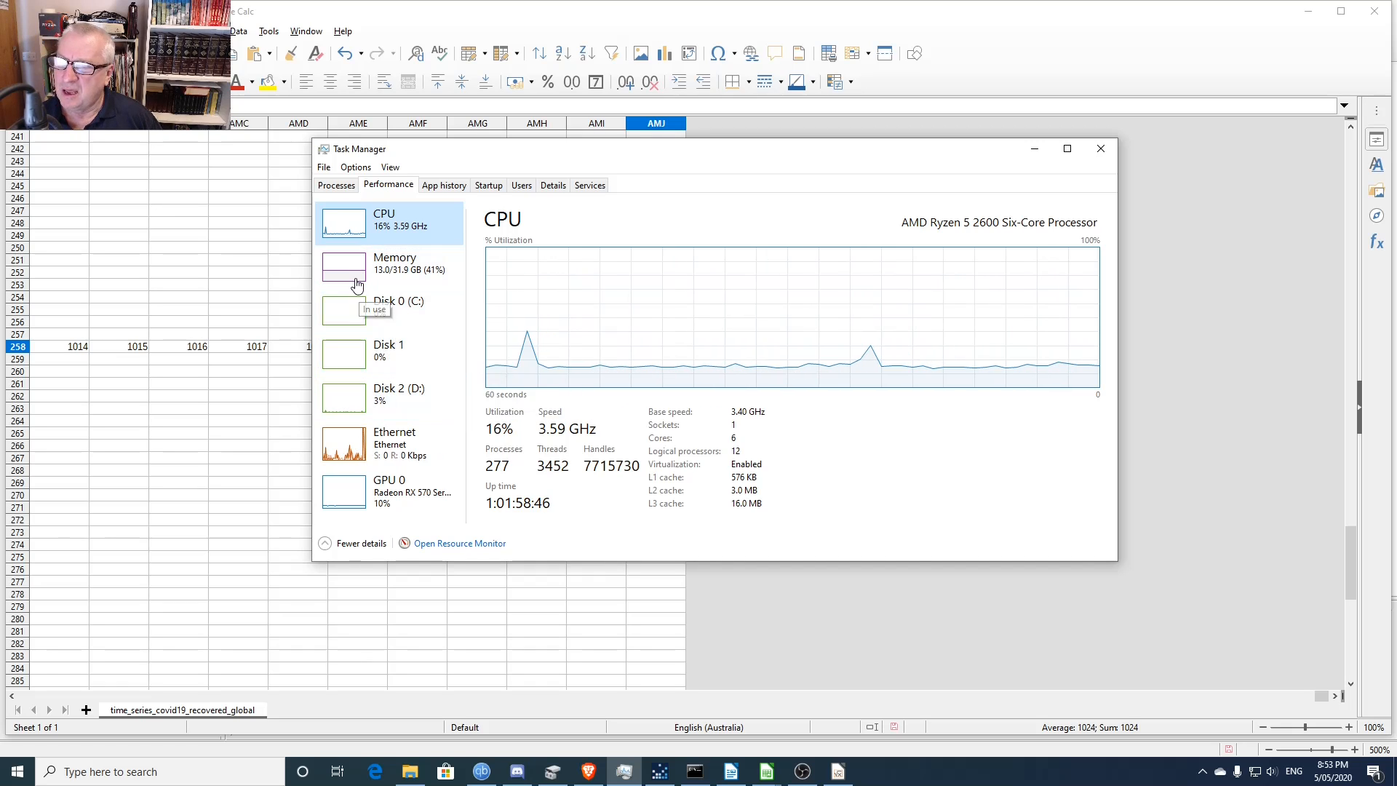
left_click(356, 284)
mouse_move(571, 372)
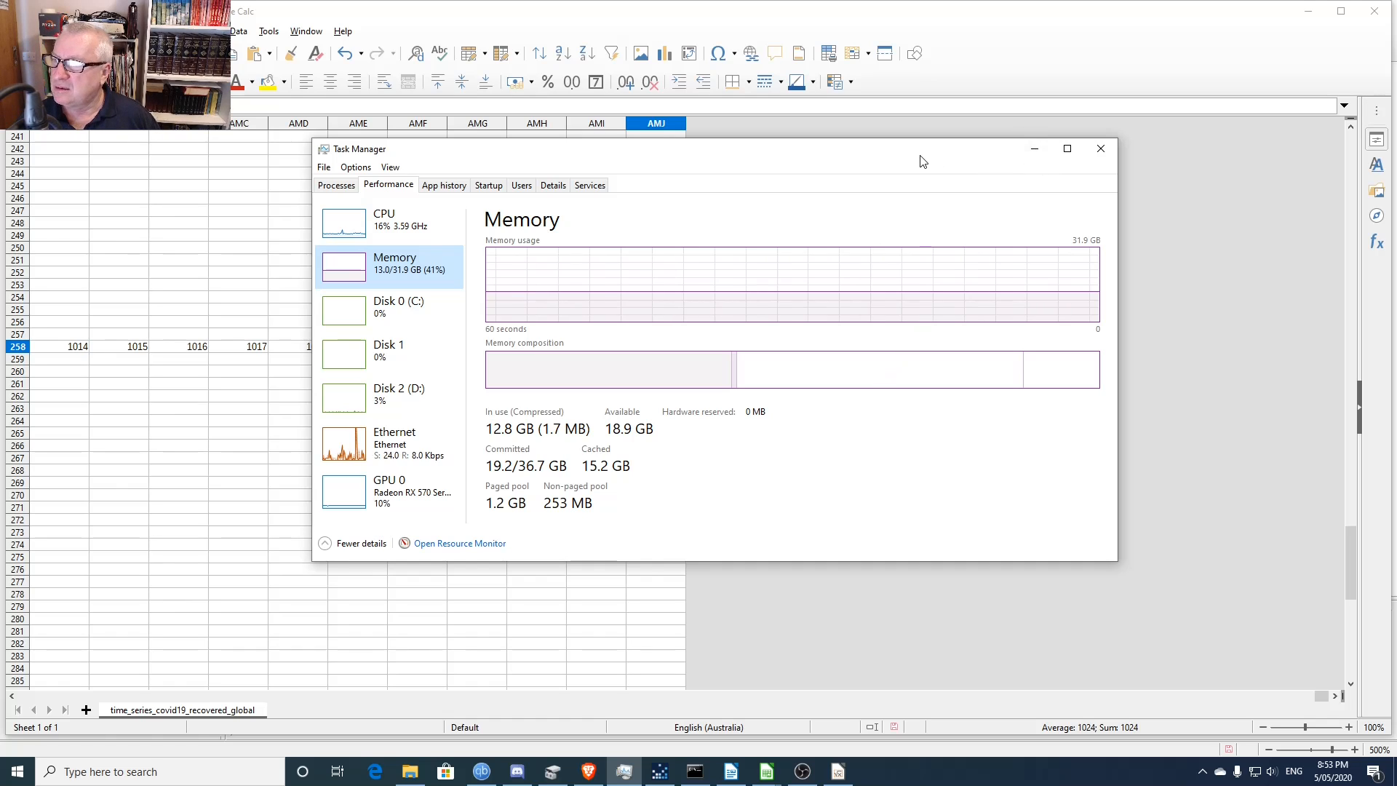
left_click_drag(923, 160, 0, 160)
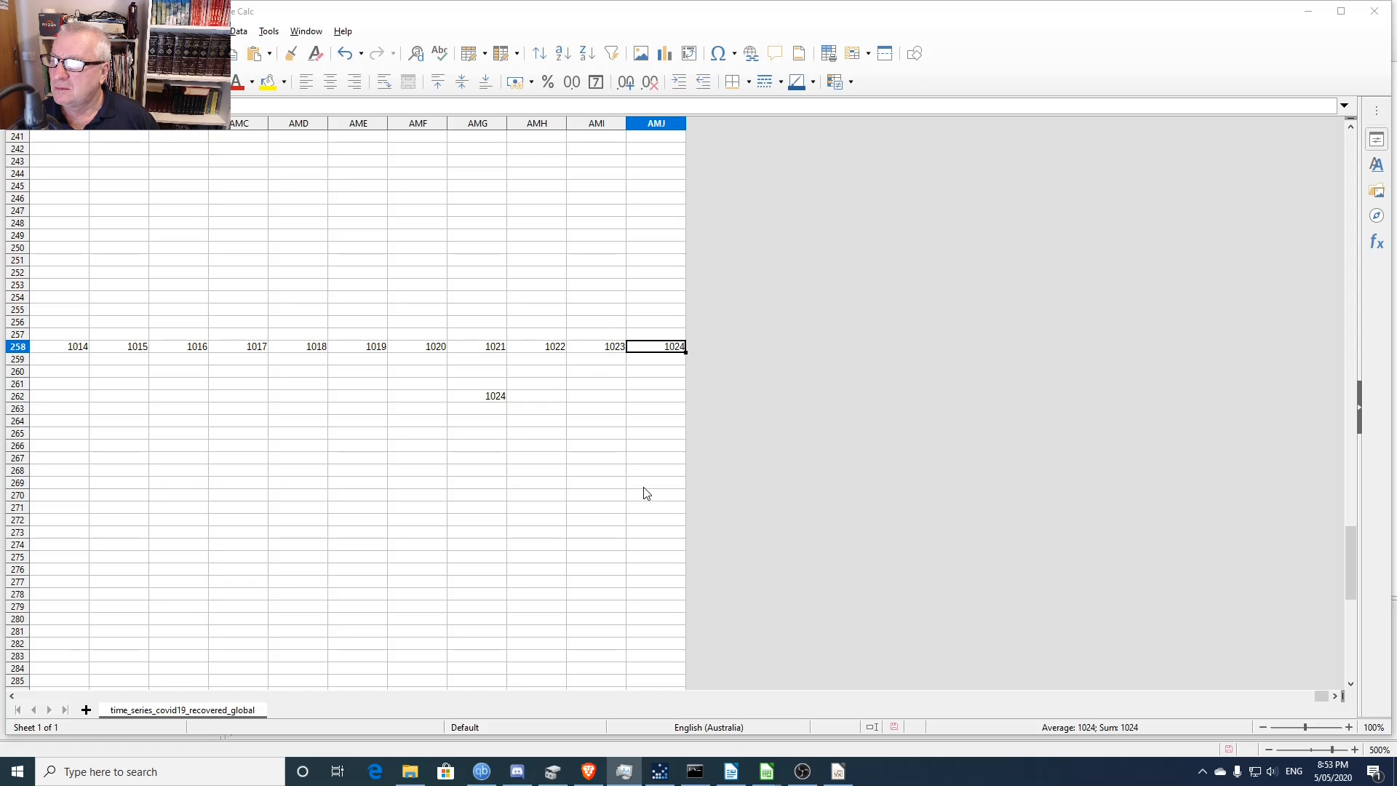
- Close the time_series_covid19_recovered_global spreadsheet and the 2^{10} formula document, discarding the formula's changes
left_click(1381, 14)
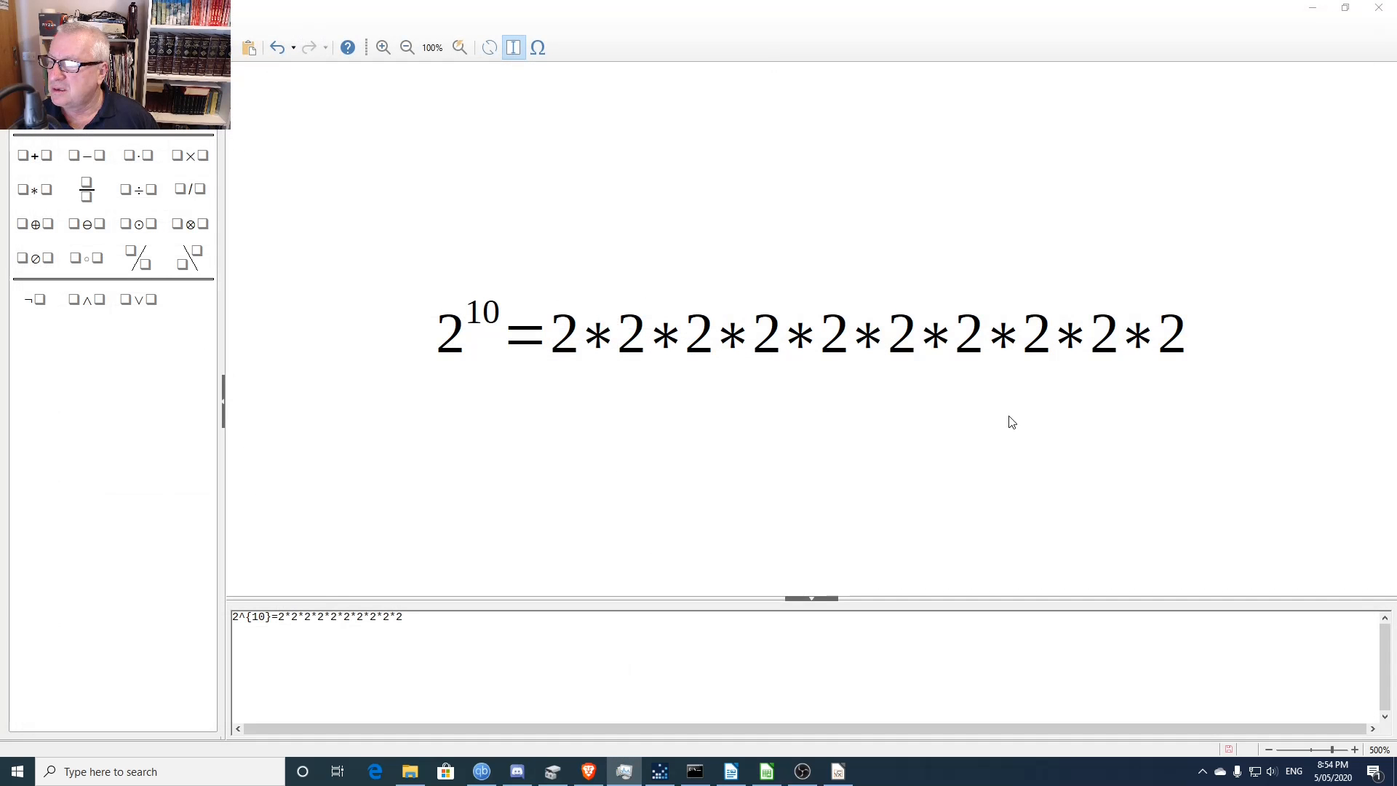
left_click(1382, 8)
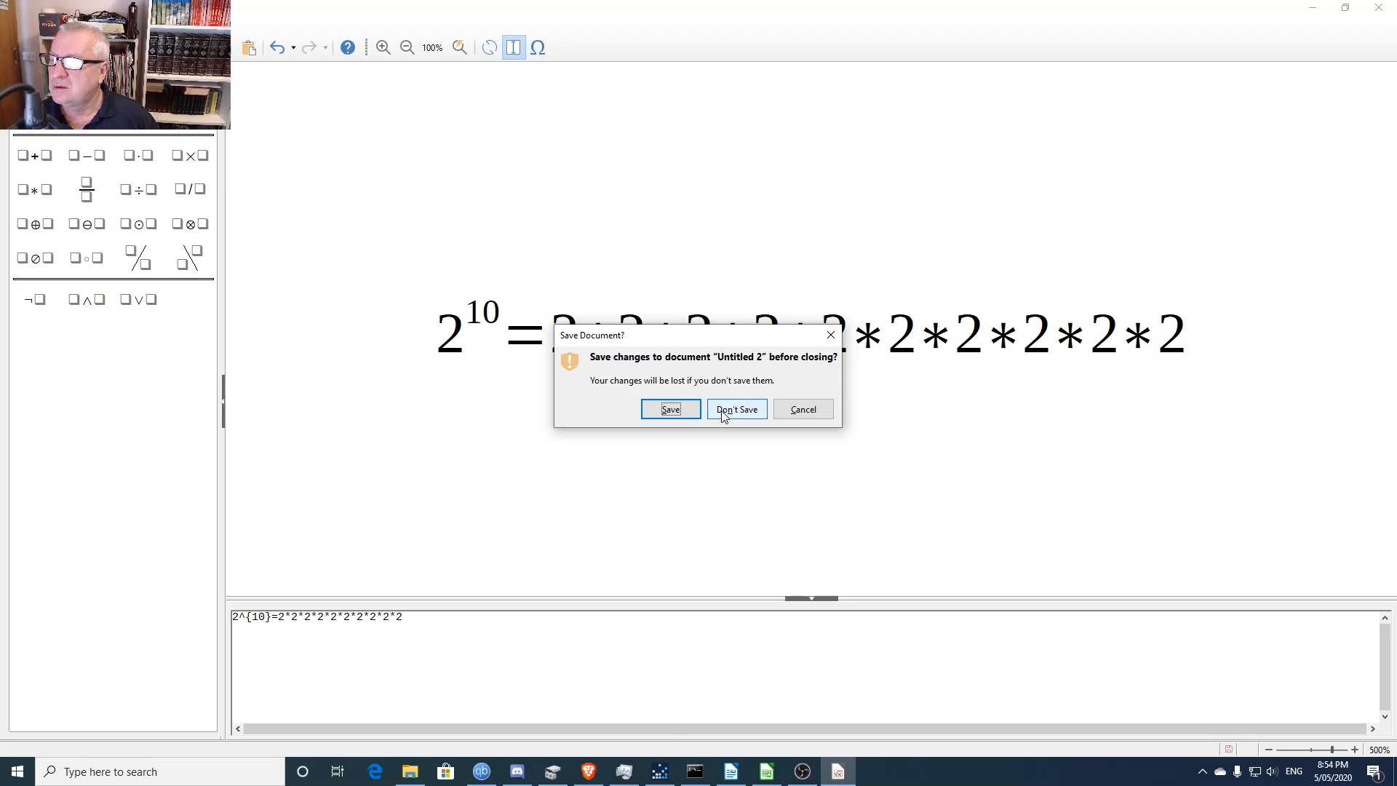
left_click(736, 409)
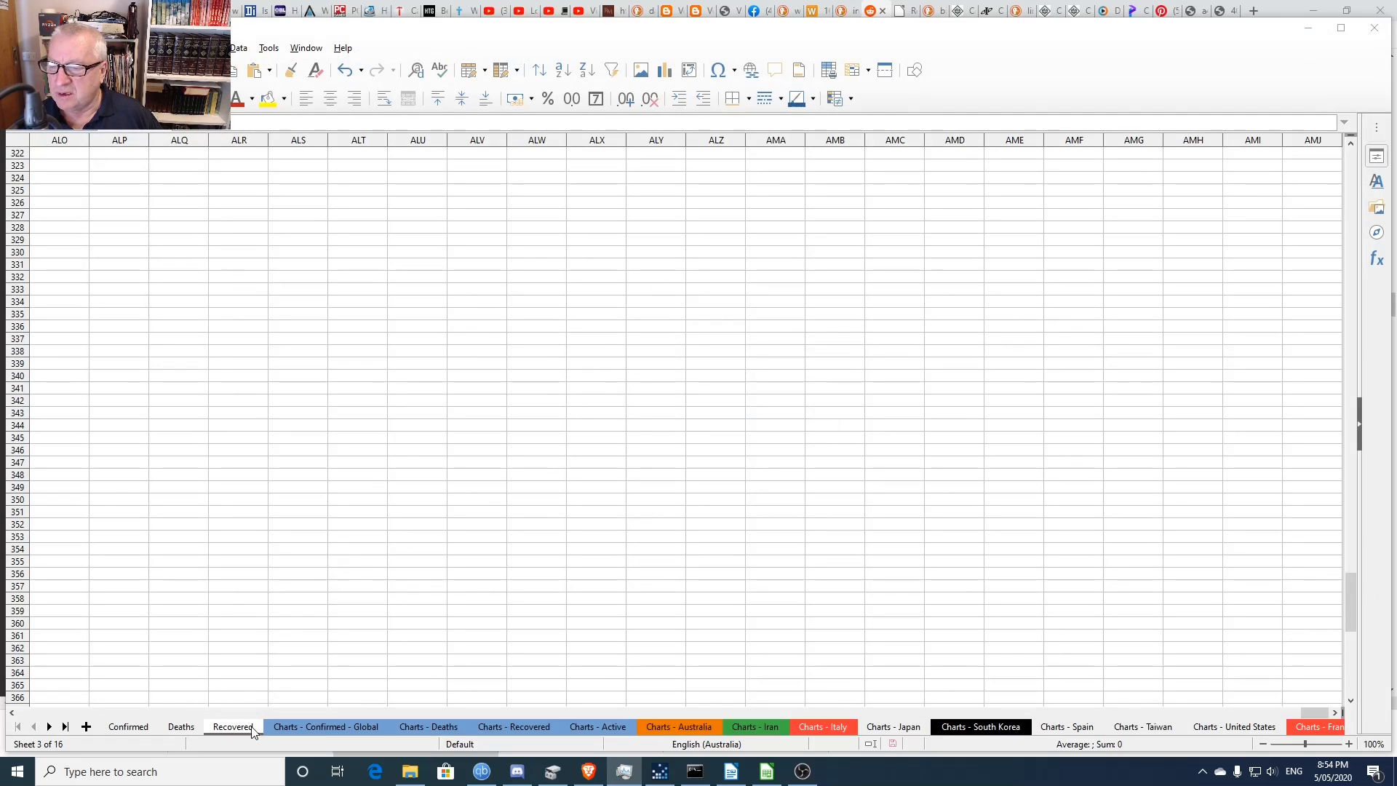
- Show the Charts - Confirmed - Global sheet from cell A1 and look over the Confirmed Infections Global line chart
left_click(312, 726)
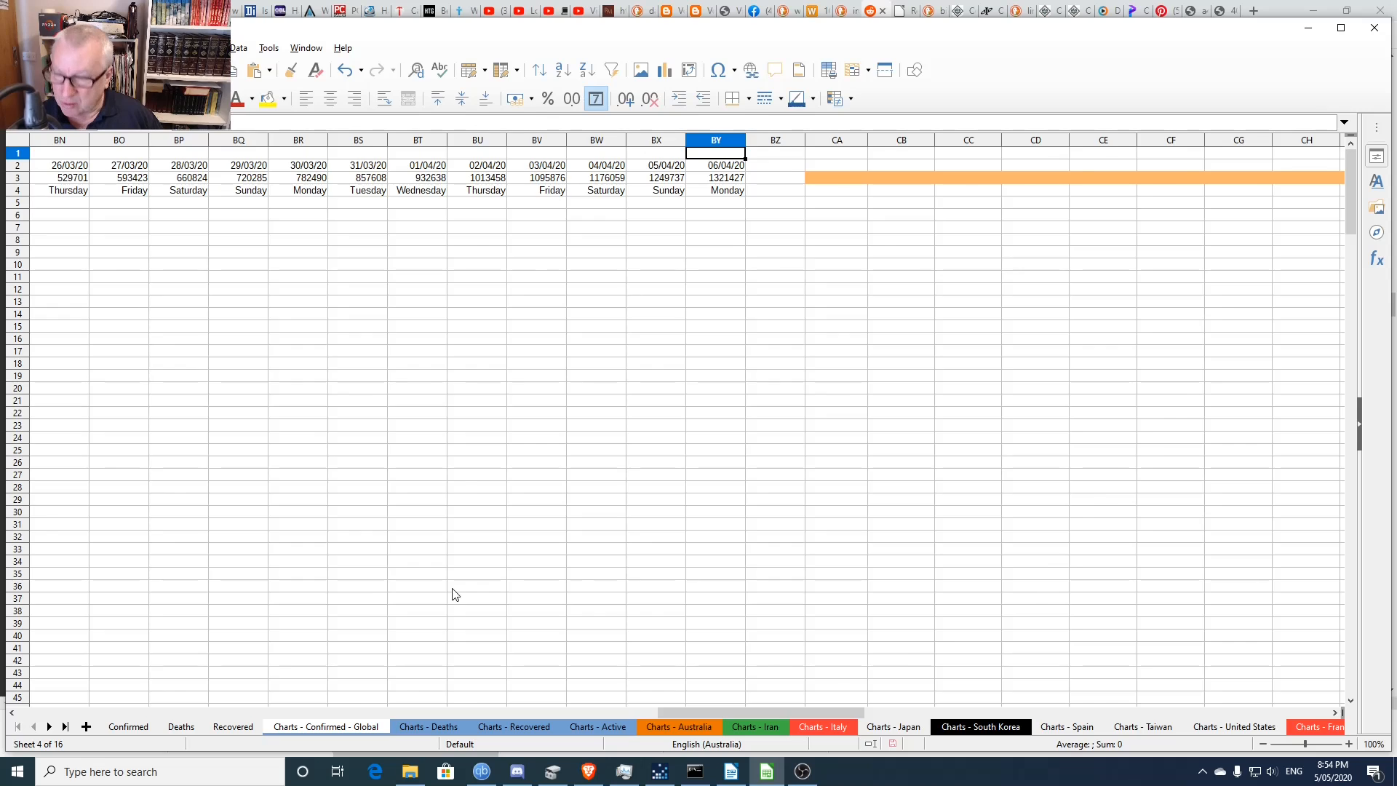
key("ctrl+Home")
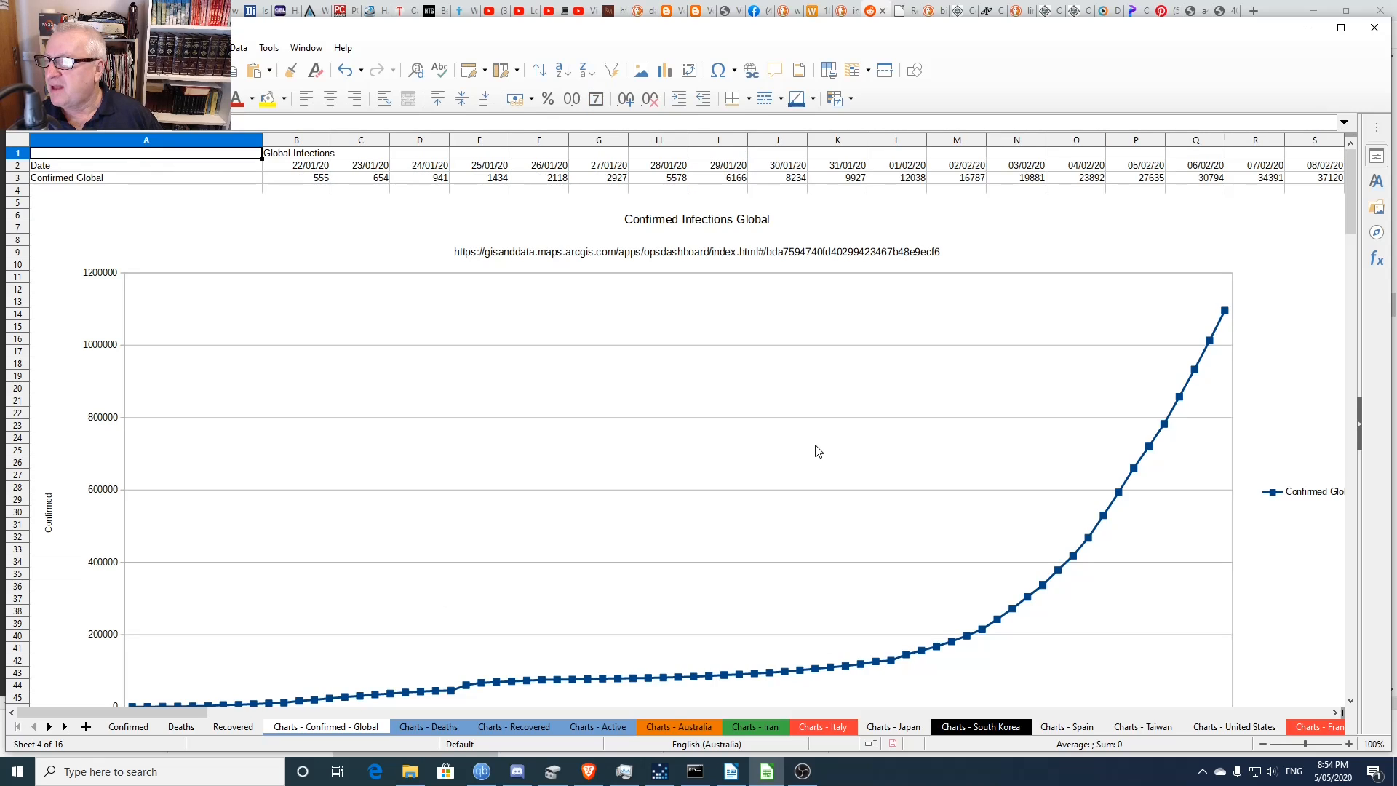
scroll(825, 442, "down", 4)
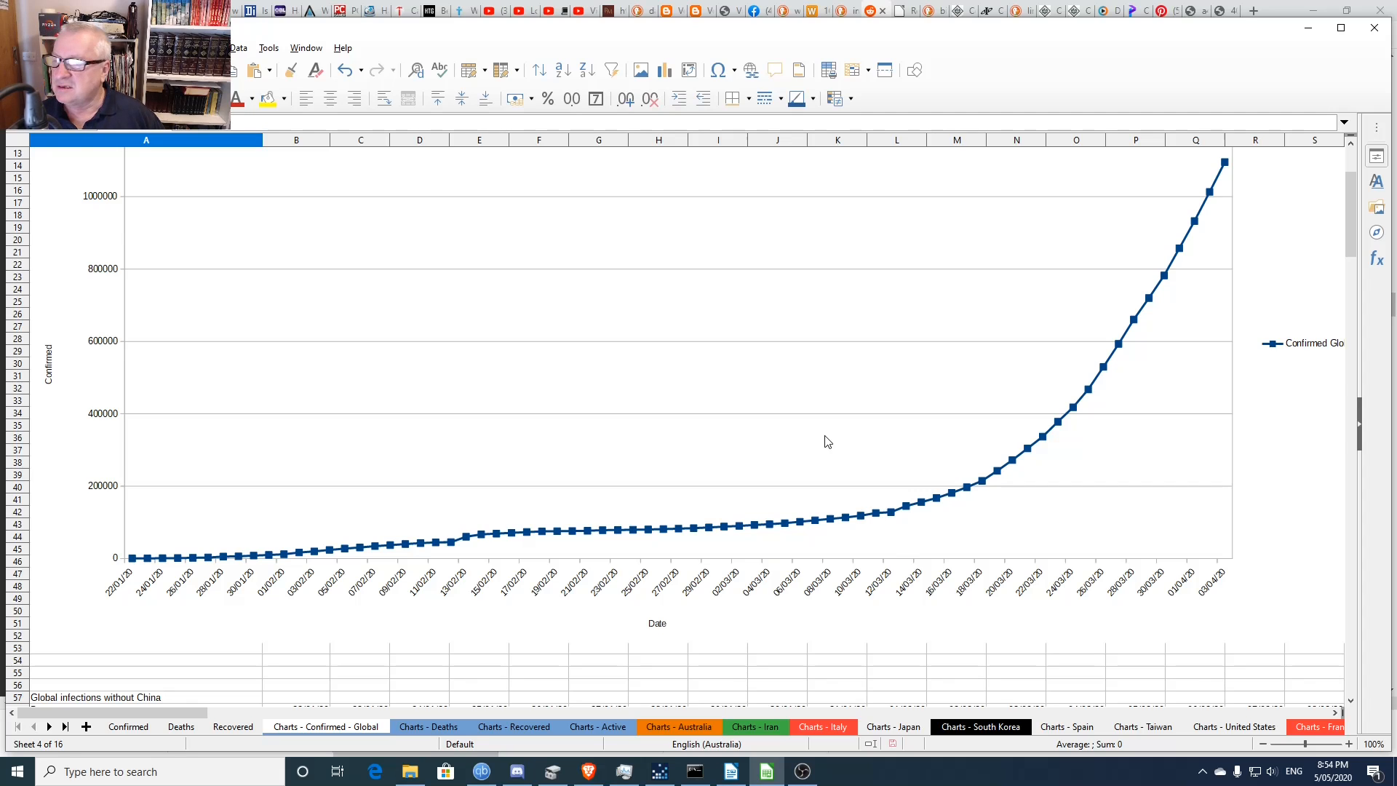
scroll(826, 442, "up", 1)
scroll(826, 442, "up", 1)
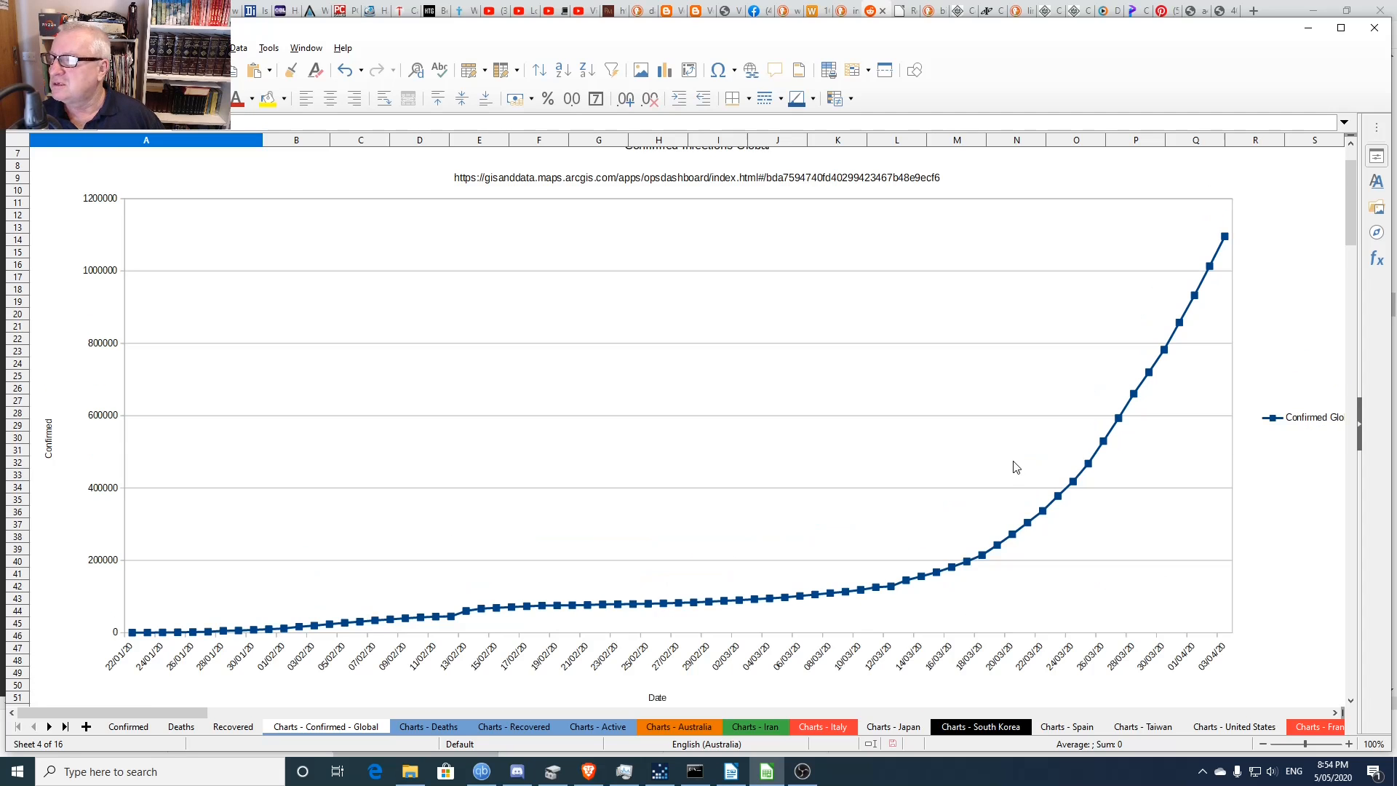
scroll(1011, 456, "up", 1)
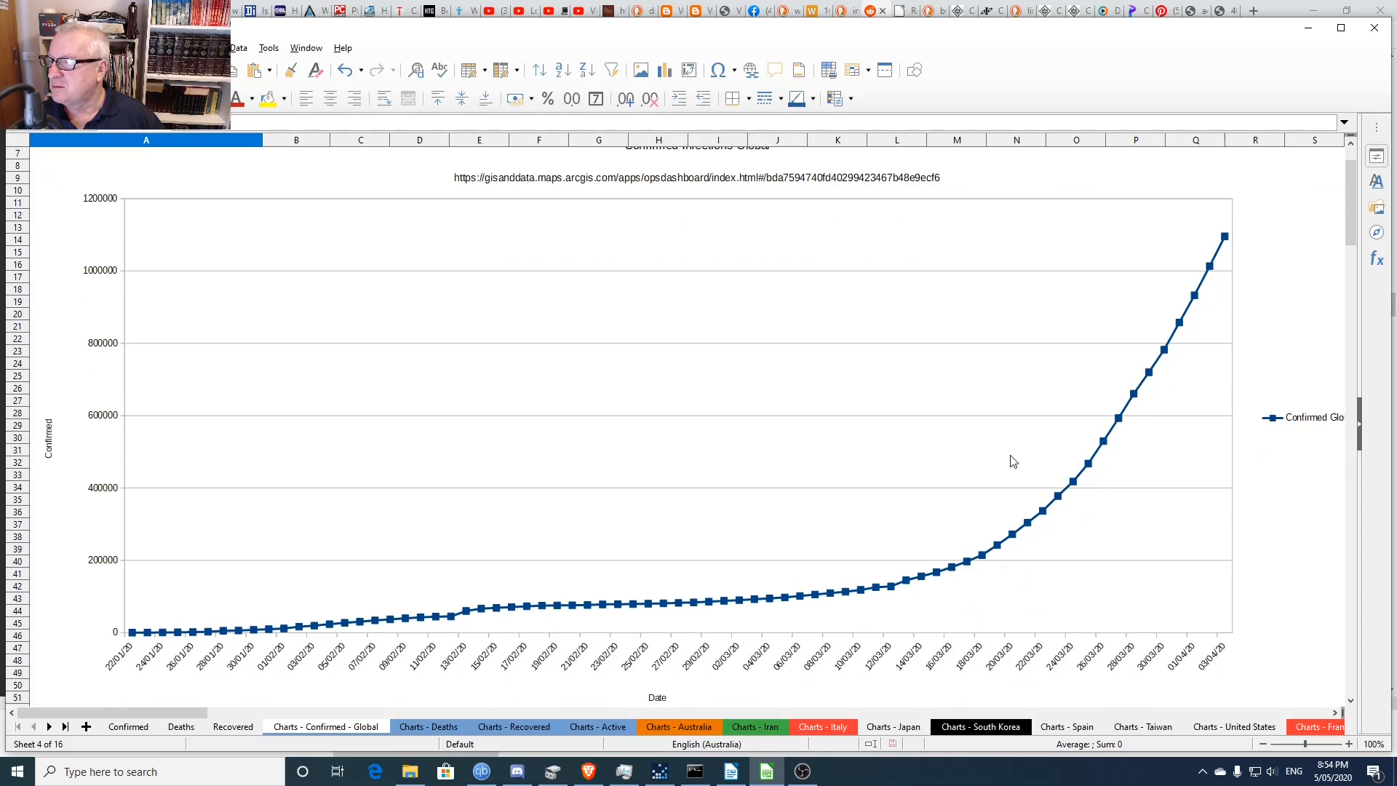
- Extend the Confirmed Infections Global chart's Y-values to $B$3:$DD$3 and its categories to $B$2:$DD$2
double_click(1010, 455)
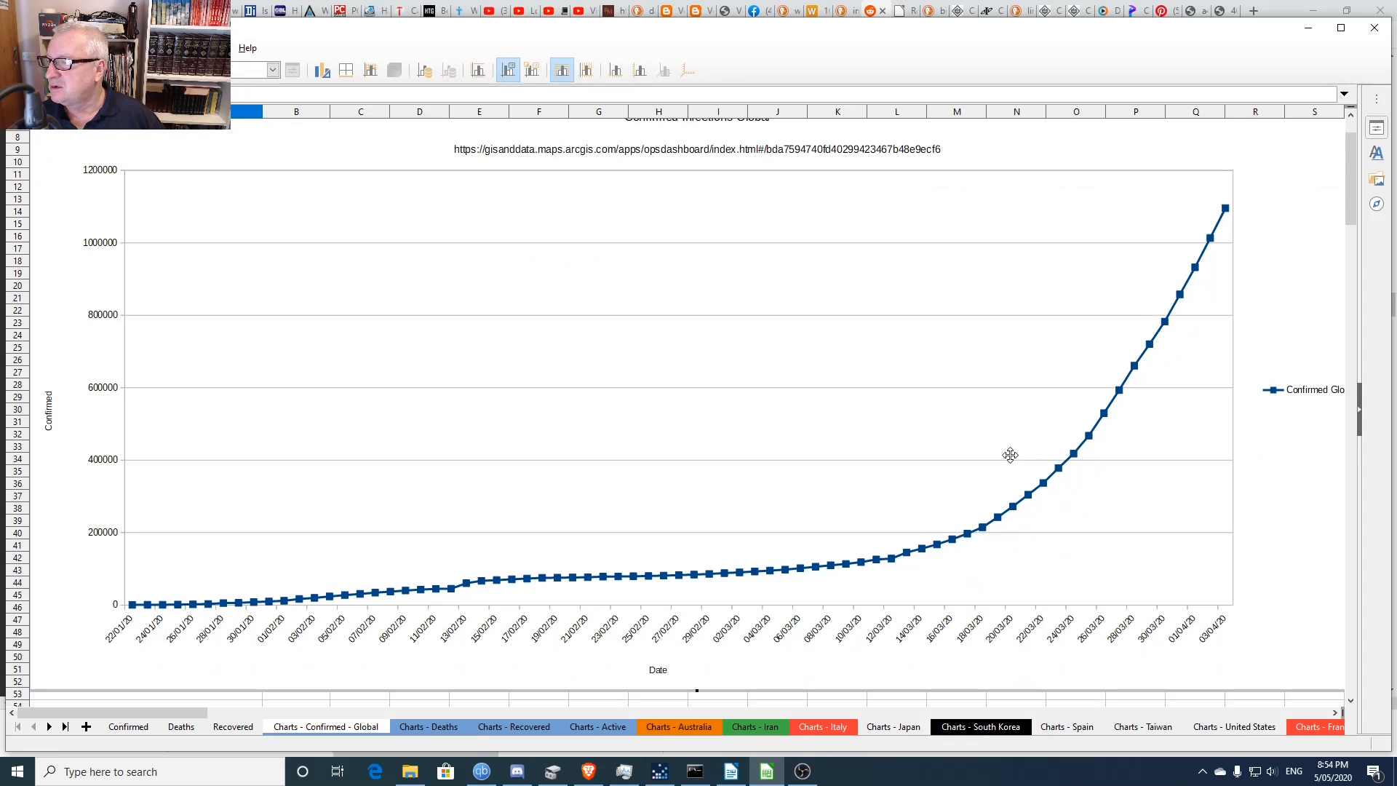
right_click(975, 427)
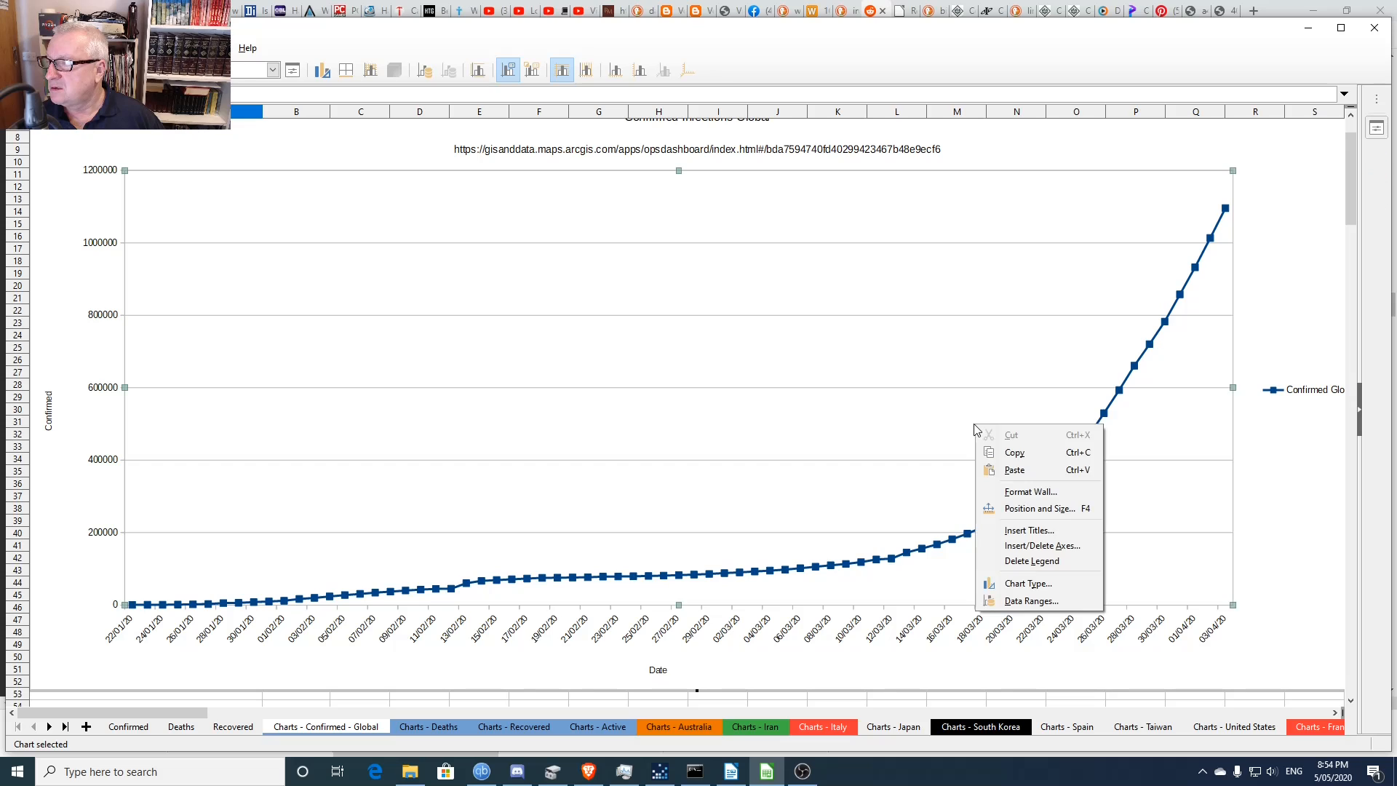
left_click(1031, 601)
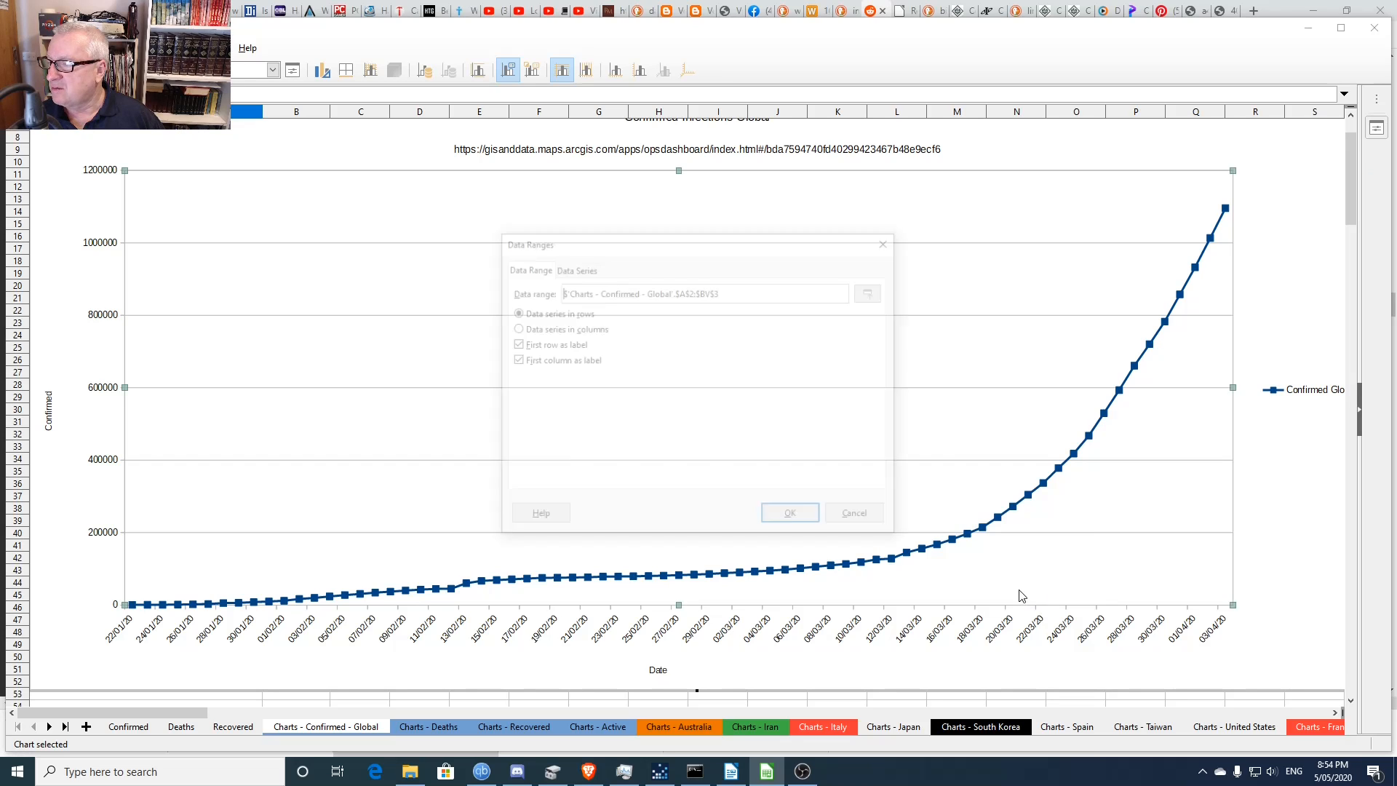
left_click(574, 268)
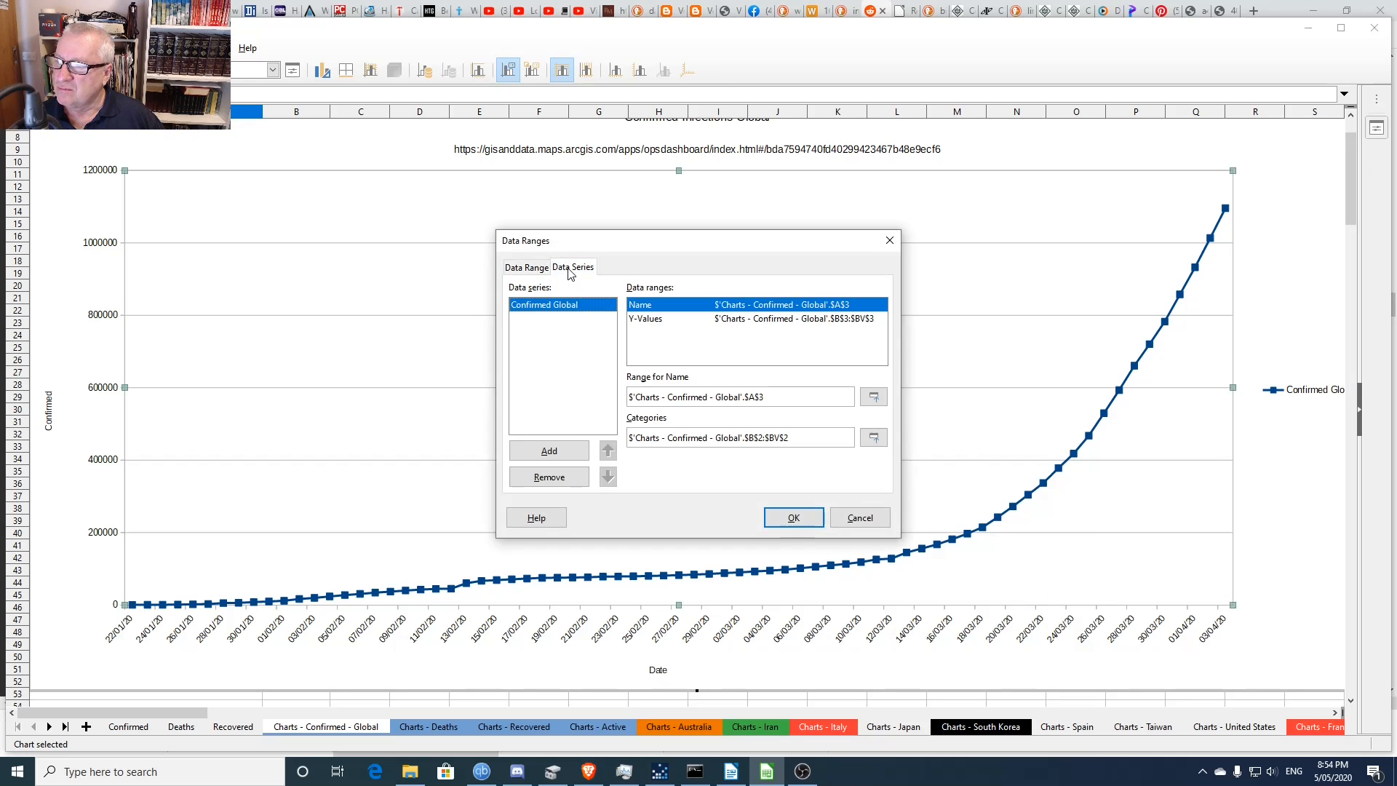
left_click(777, 323)
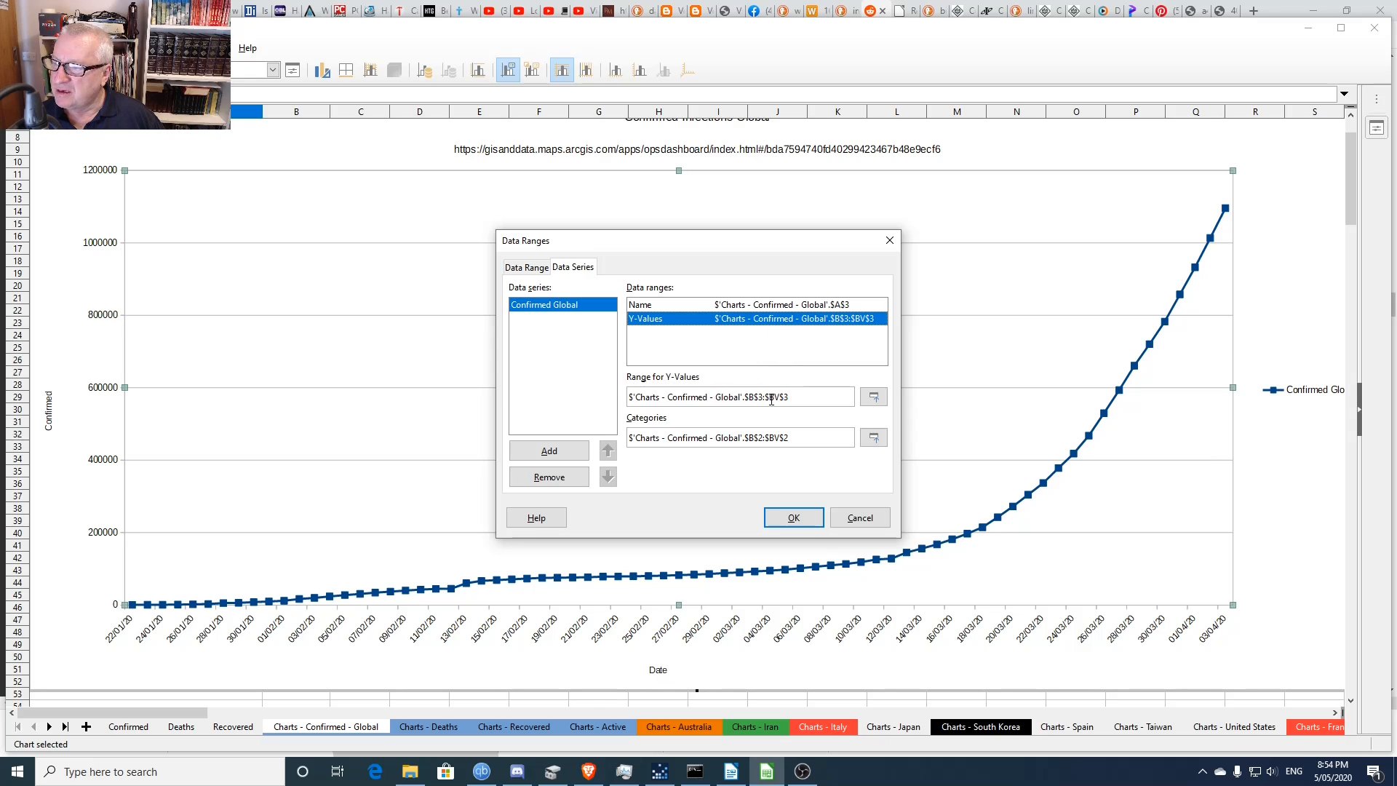
left_click_drag(769, 397, 780, 393)
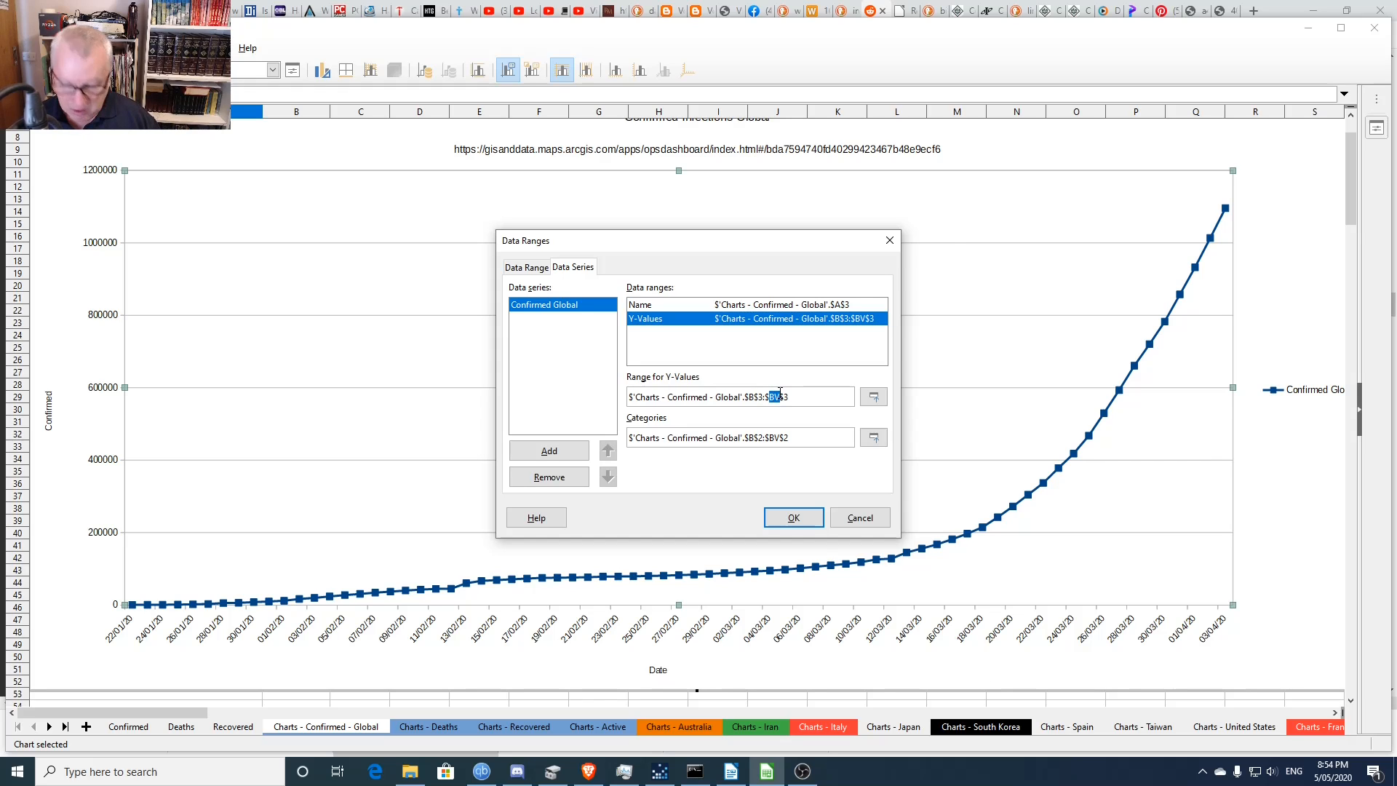
type("dd")
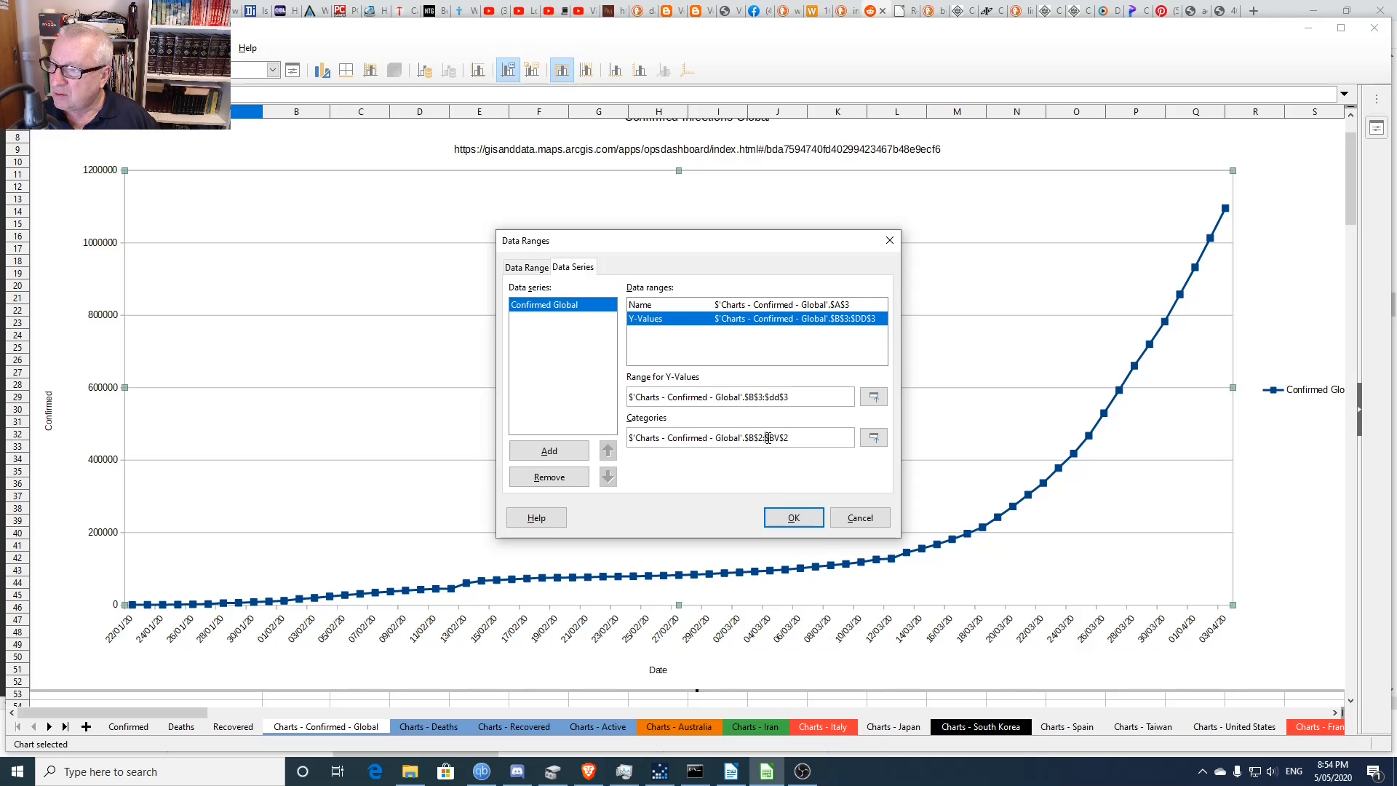
left_click_drag(767, 438, 777, 436)
type("dd")
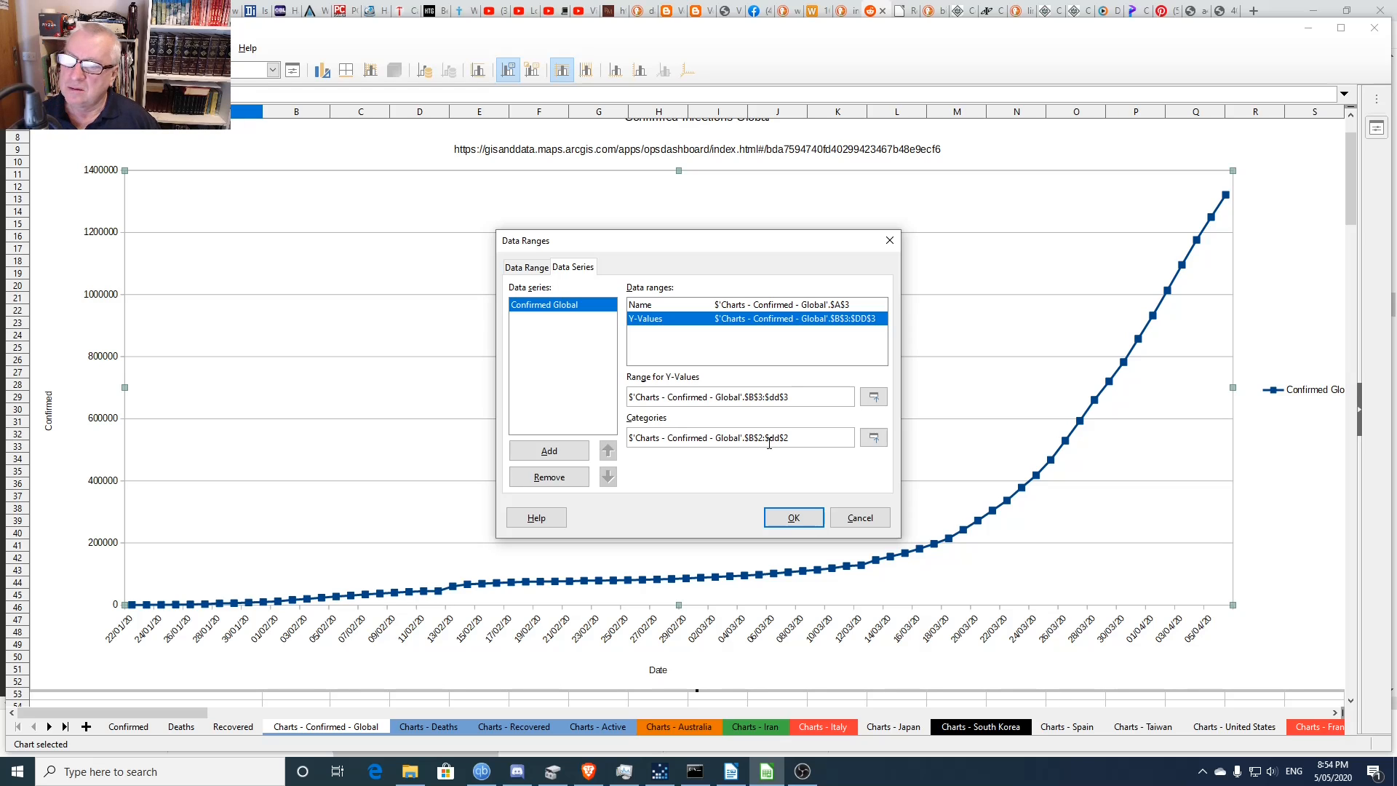
left_click(792, 518)
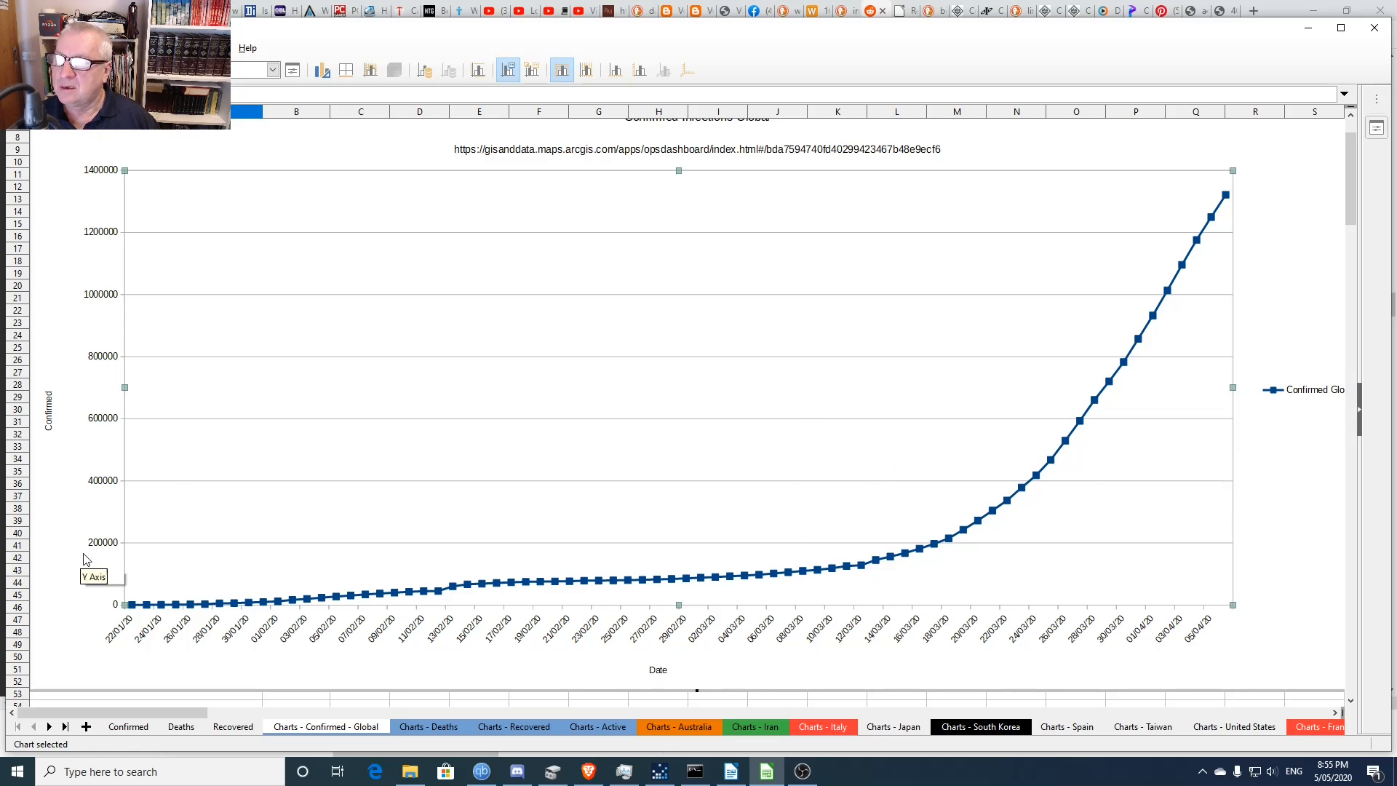
- Leave chart editing and review the Confirmed Infections Global chart together with the data rows above it
left_click(51, 701)
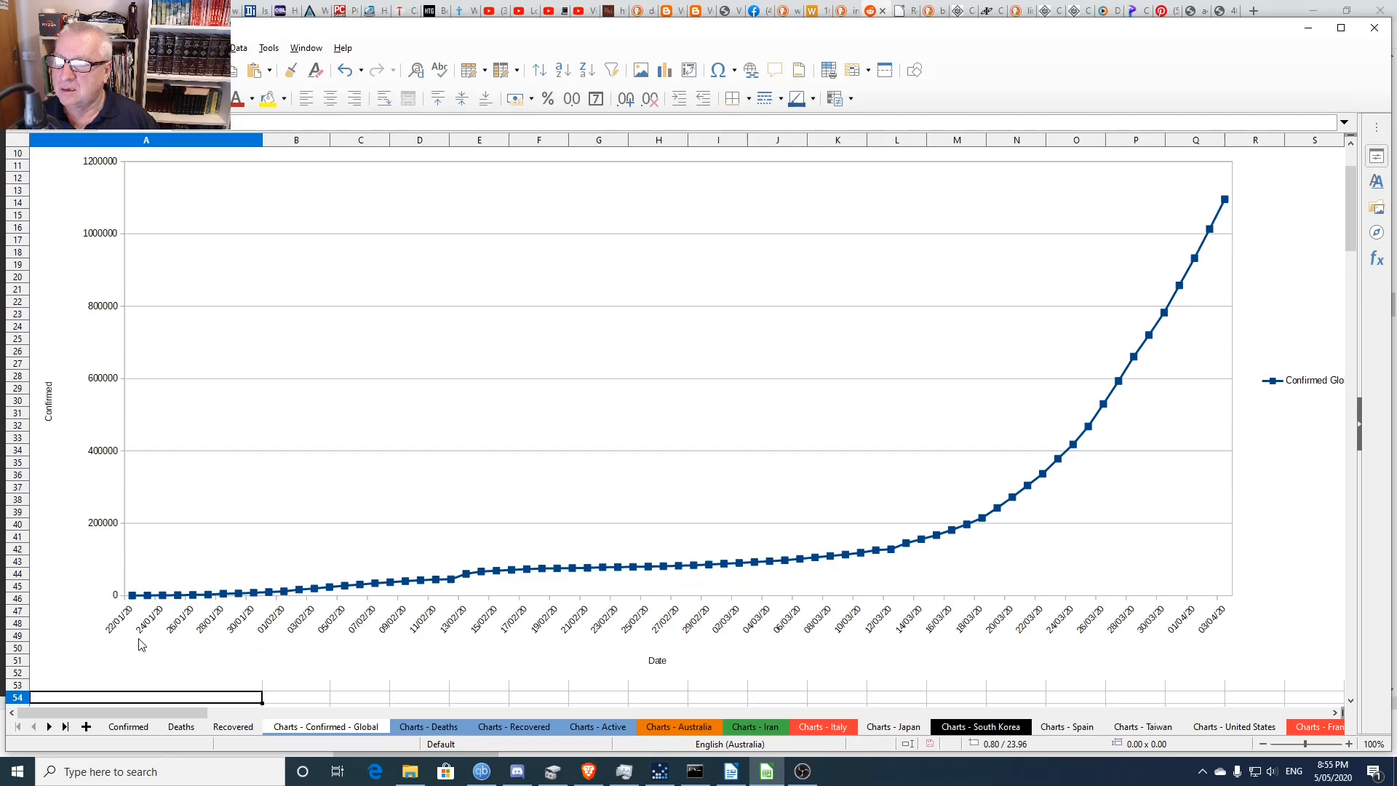
scroll(160, 632, "down", 2)
scroll(162, 630, "down", 3)
scroll(174, 620, "up", 8)
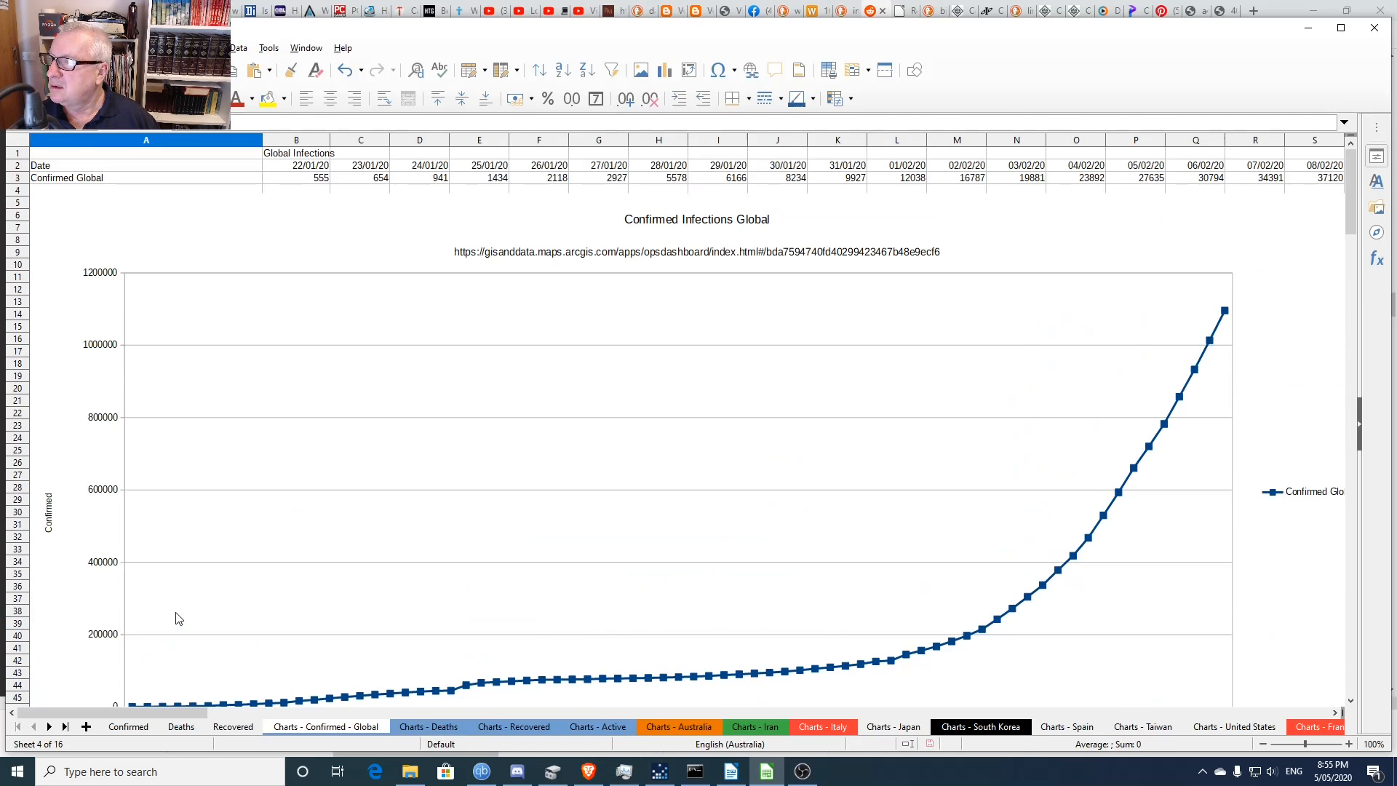
scroll(179, 619, "down", 1)
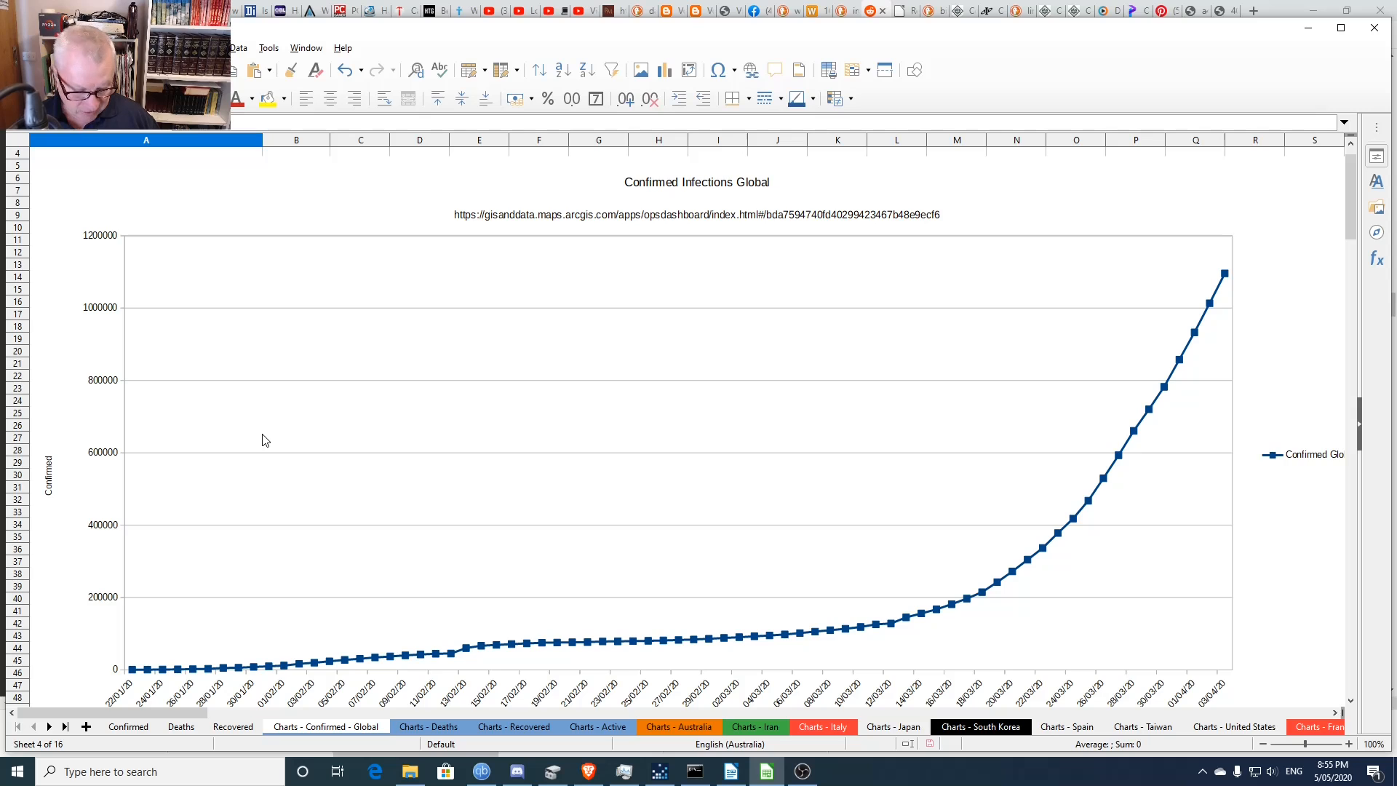
- Switch to the Brave browser's Johns Hopkins COVID-19 dashboard, dismiss the NordVPN notification, and view the confirmed cases curve
key("alt+Tab")
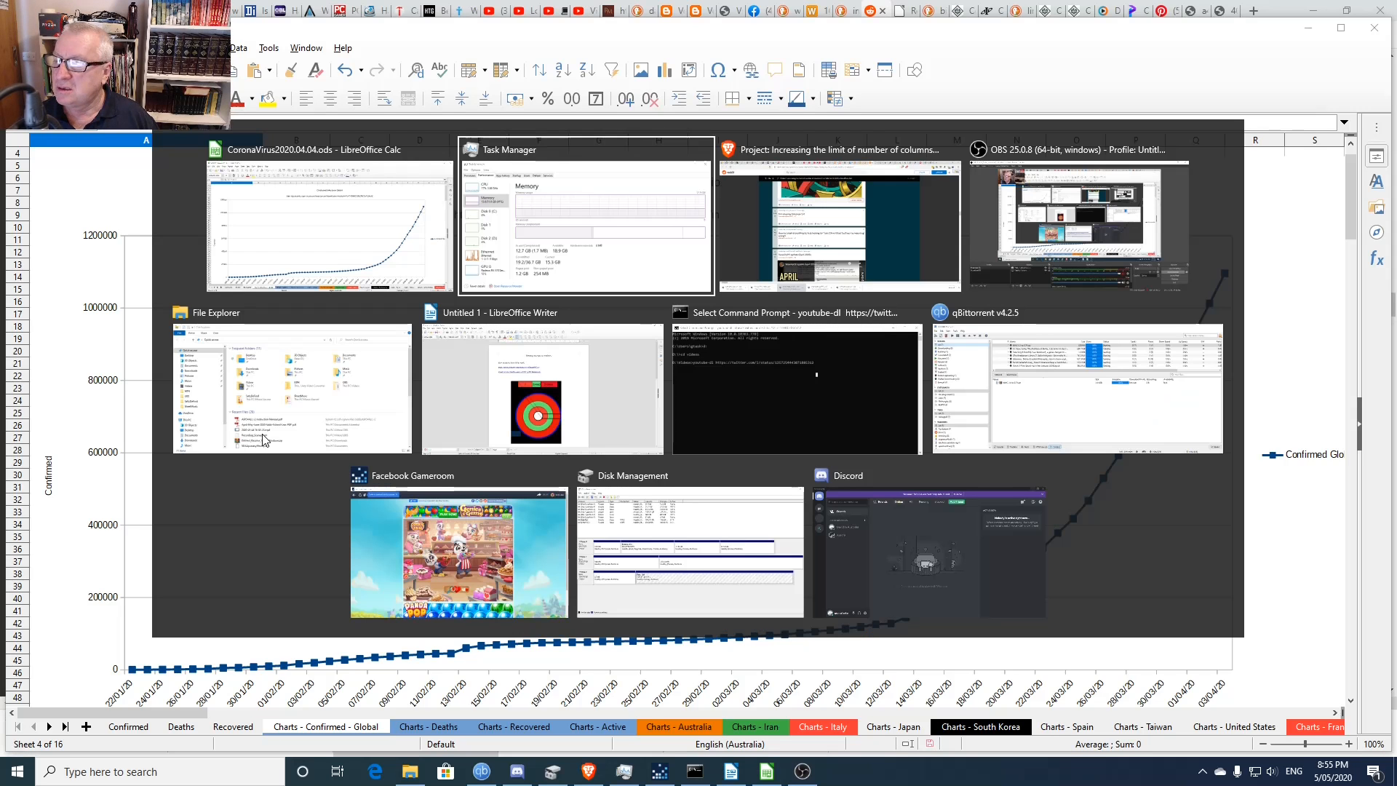
key("Tab")
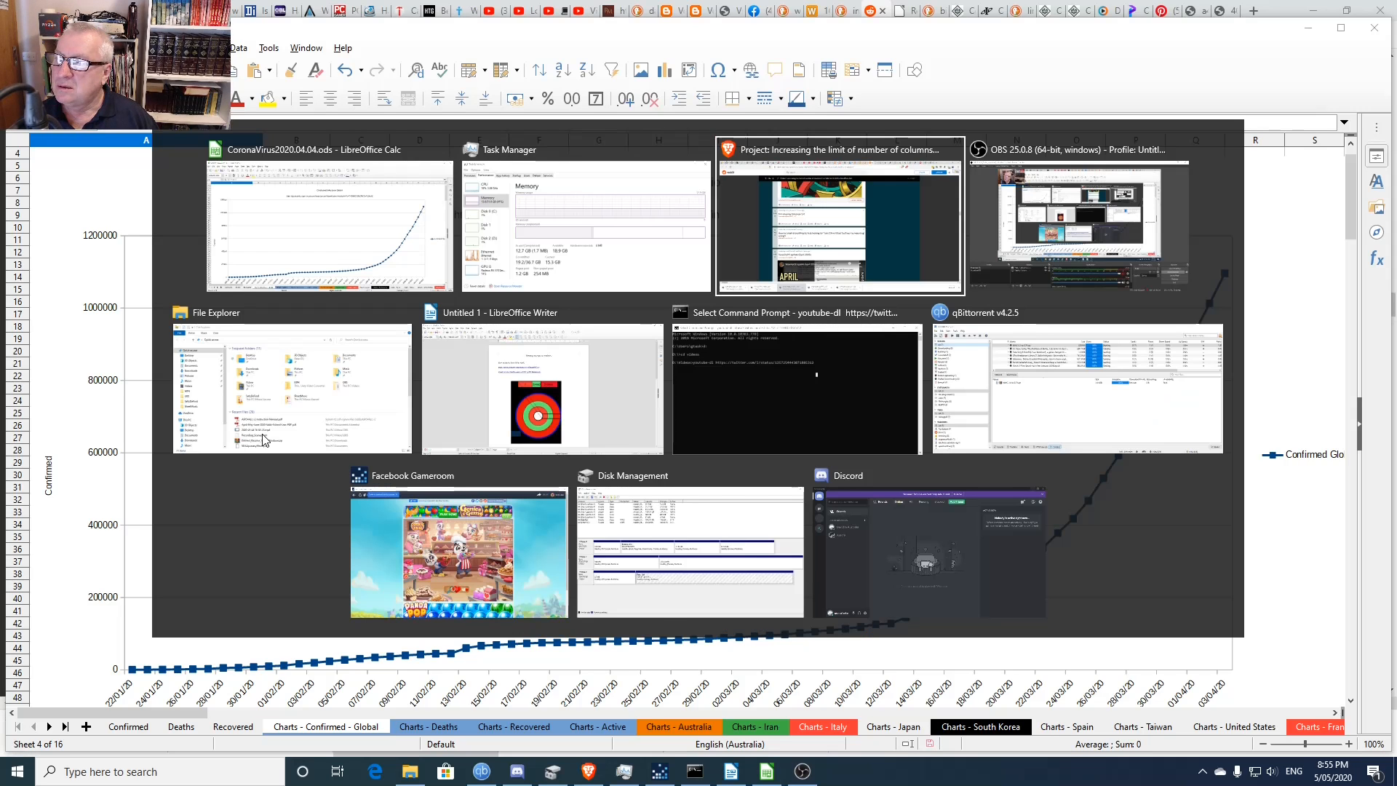
key("ctrl+Tab")
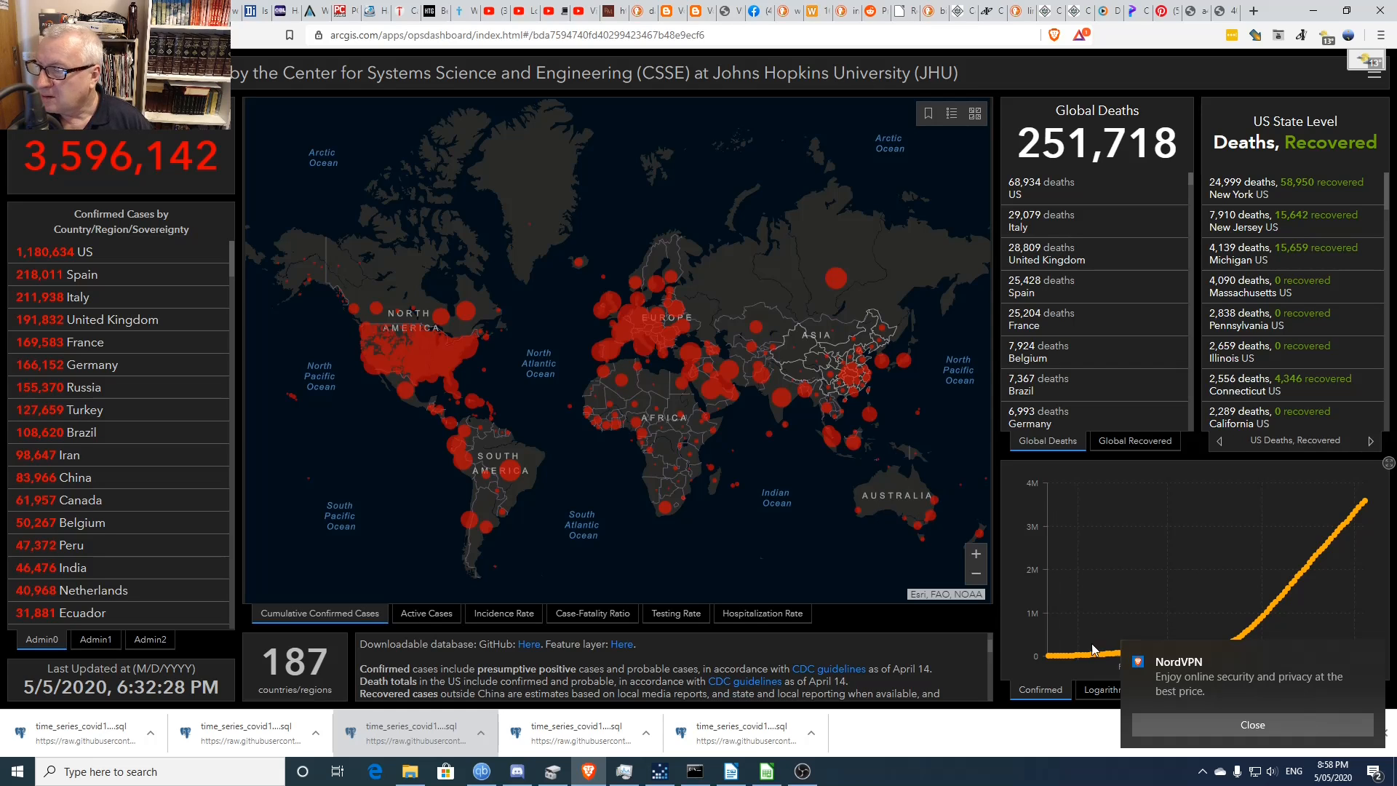
left_click(1222, 723)
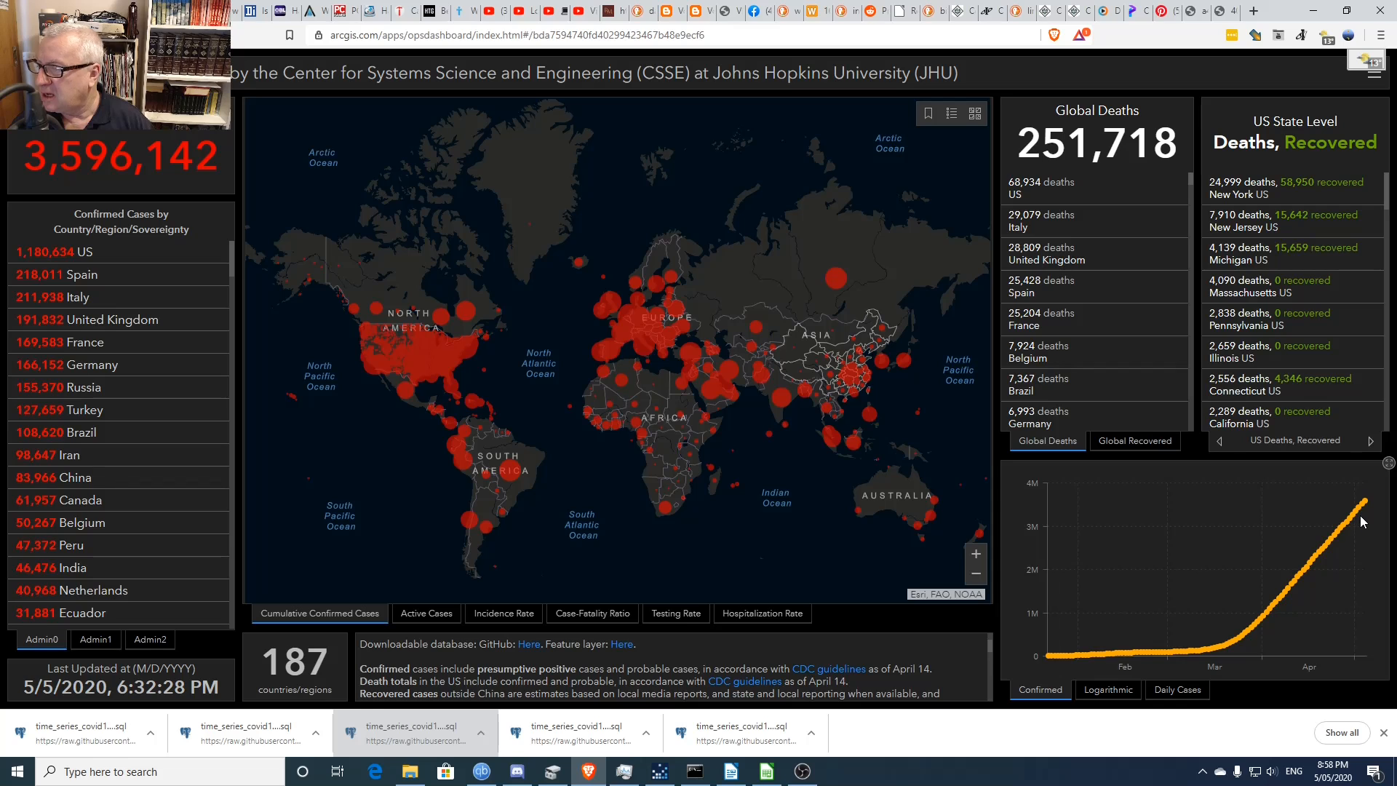
- Alternate between the Johns Hopkins dashboard and the LibreOffice Calc workbook to compare their global confirmed cases curves
key("alt+Tab")
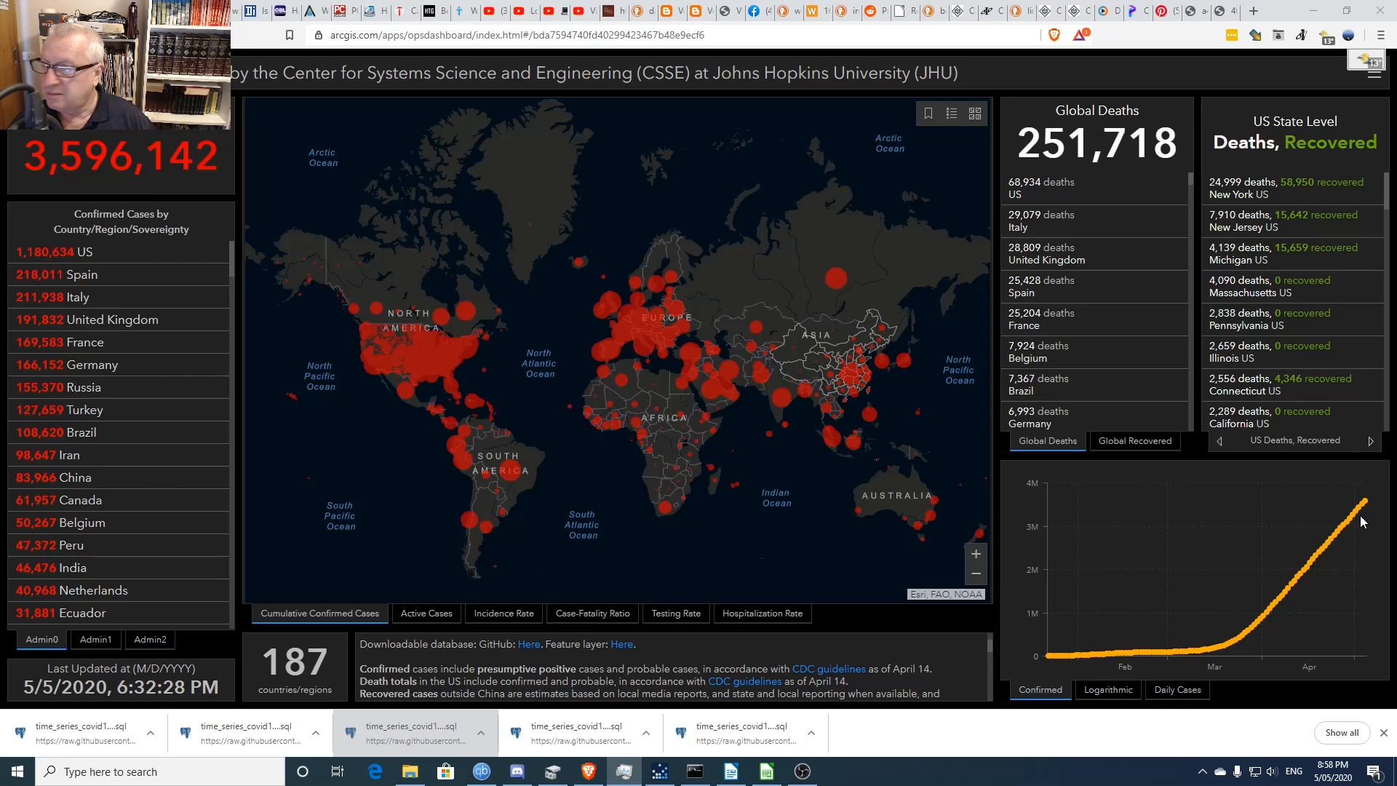
key("alt+Tab")
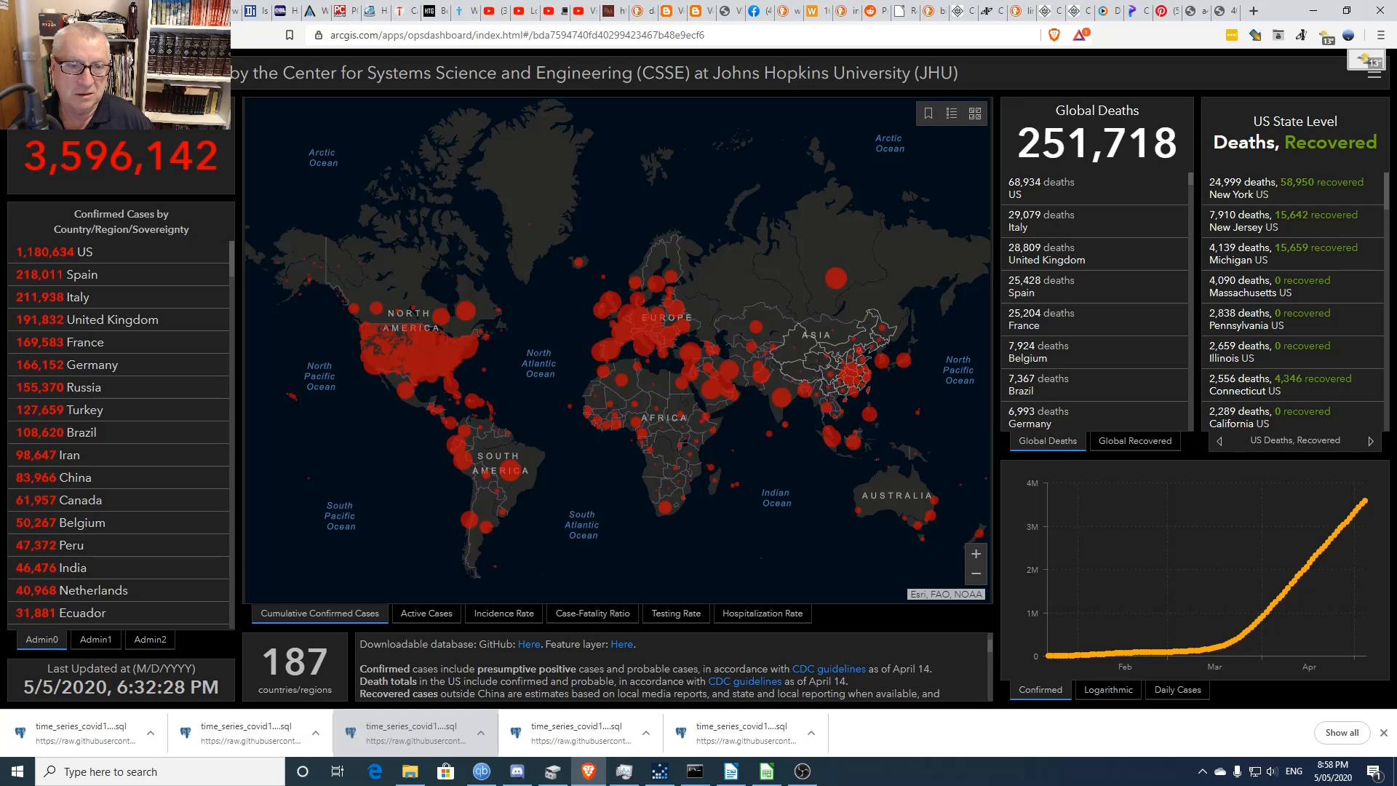
key("alt+Tab")
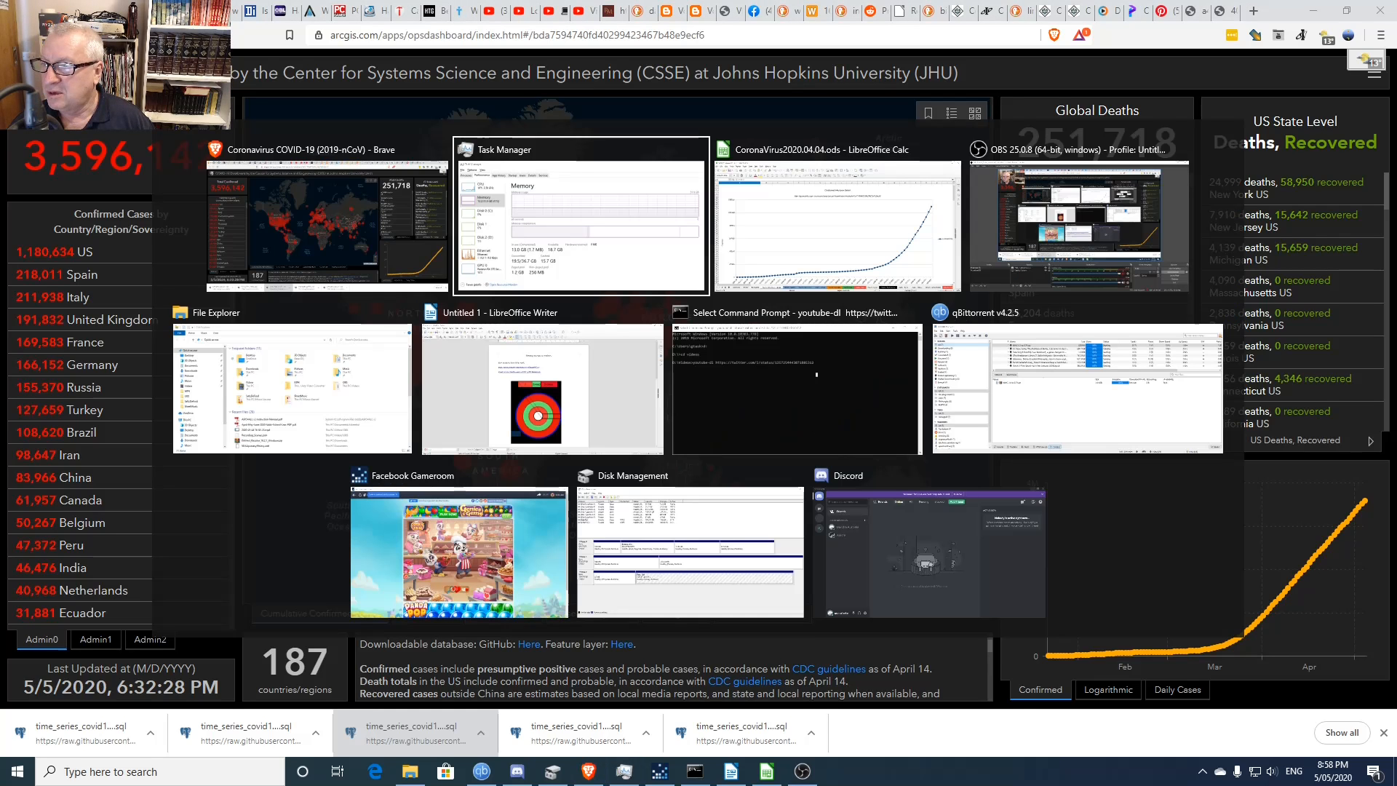
key("alt+Tab")
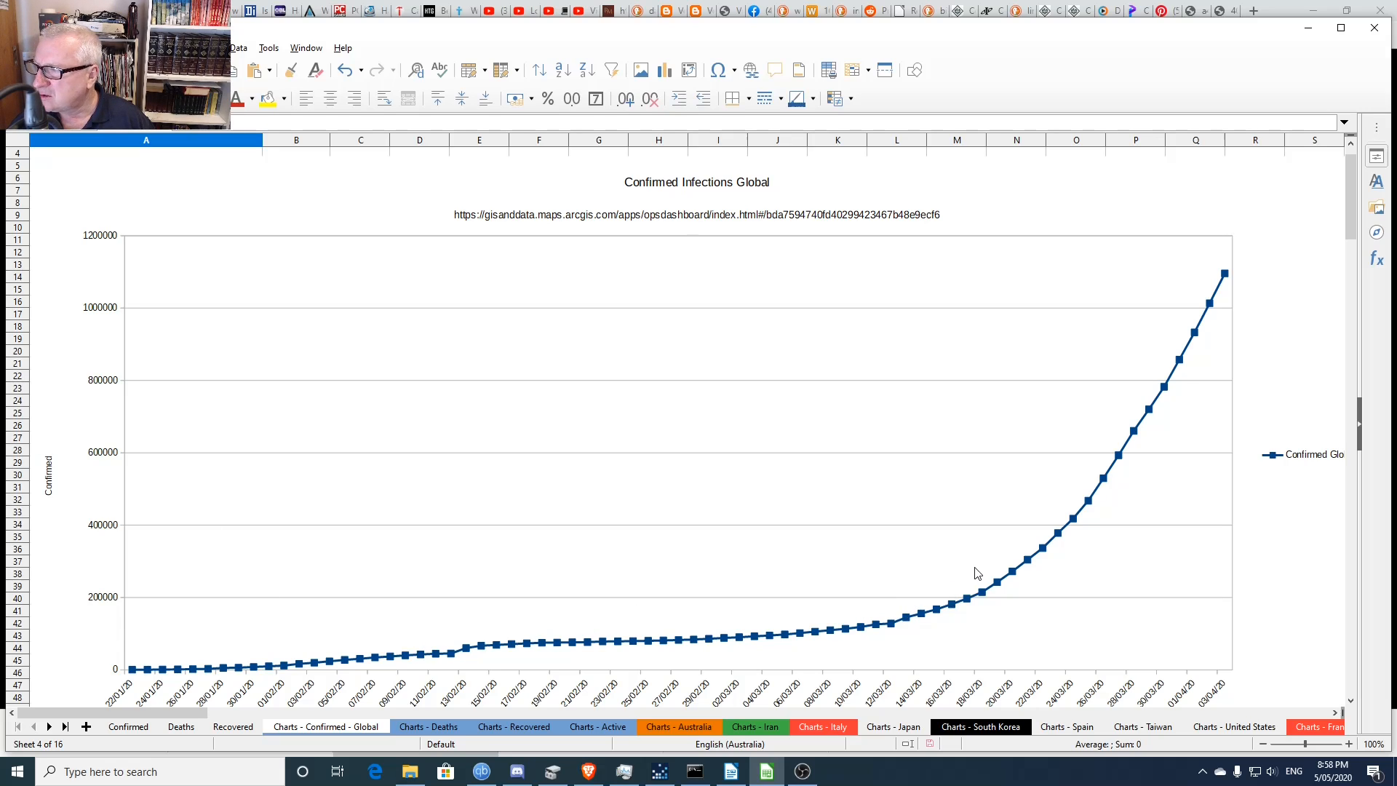
key("alt+Tab")
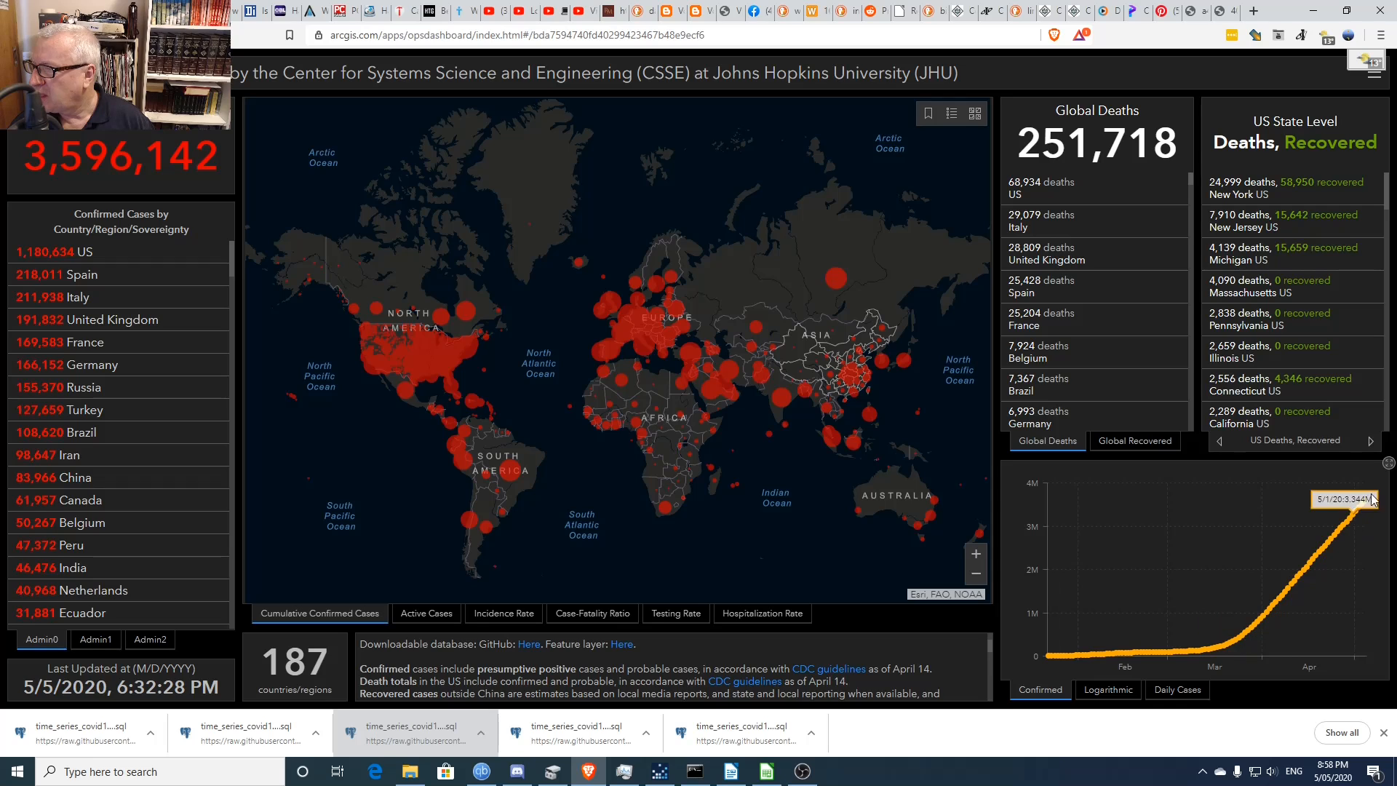
key("alt+Tab")
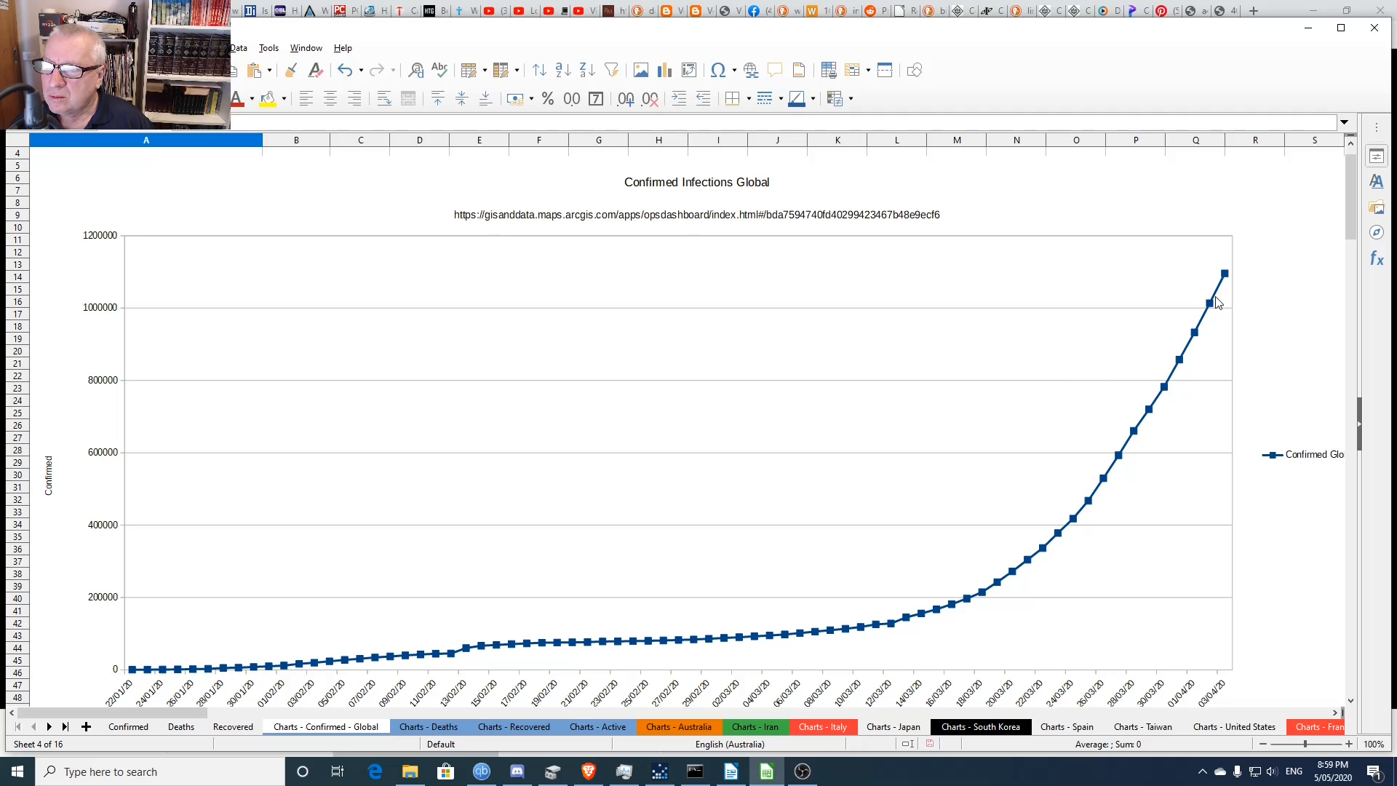
- Enter editing of the Confirmed Infections Global chart and inspect the last data point on its line
left_click(100, 242)
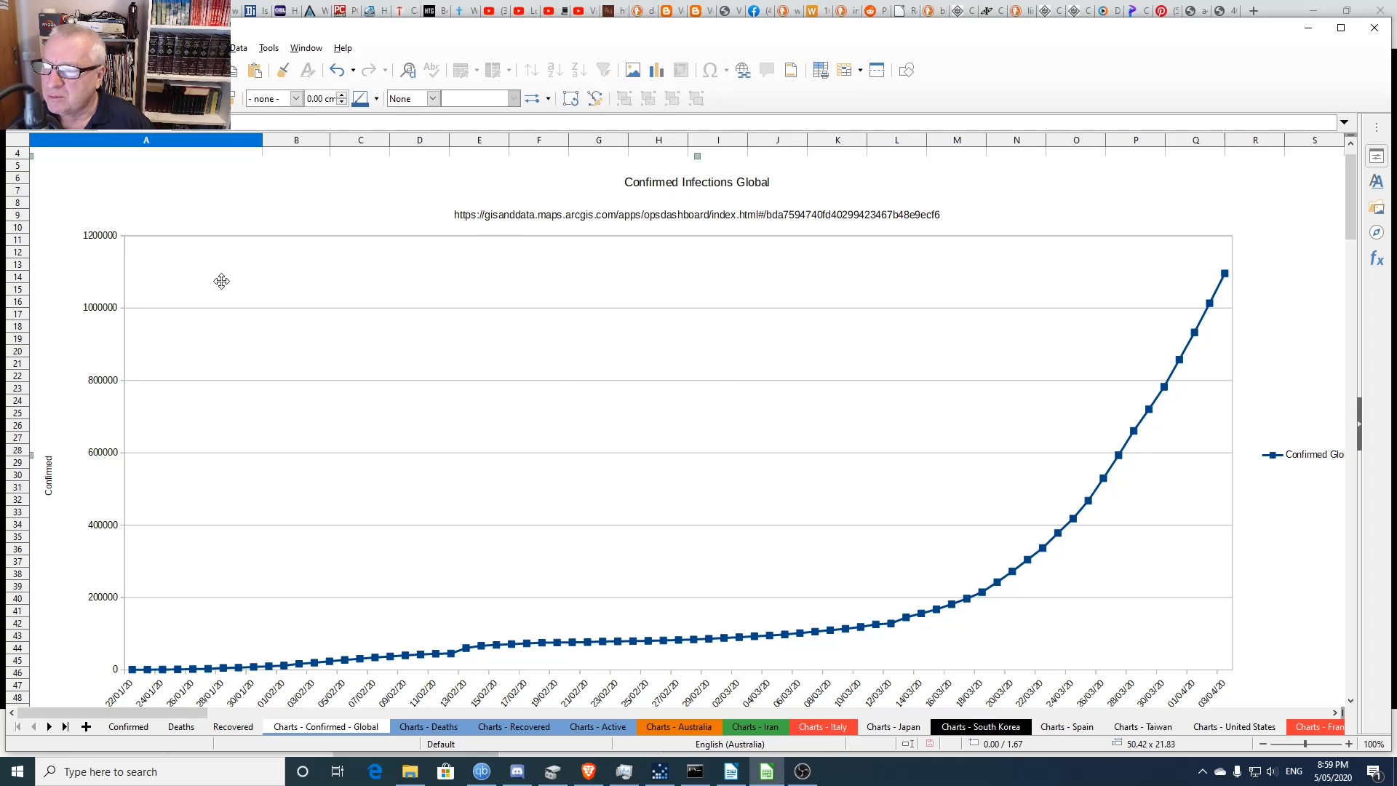
double_click(1273, 297)
mouse_move(1226, 233)
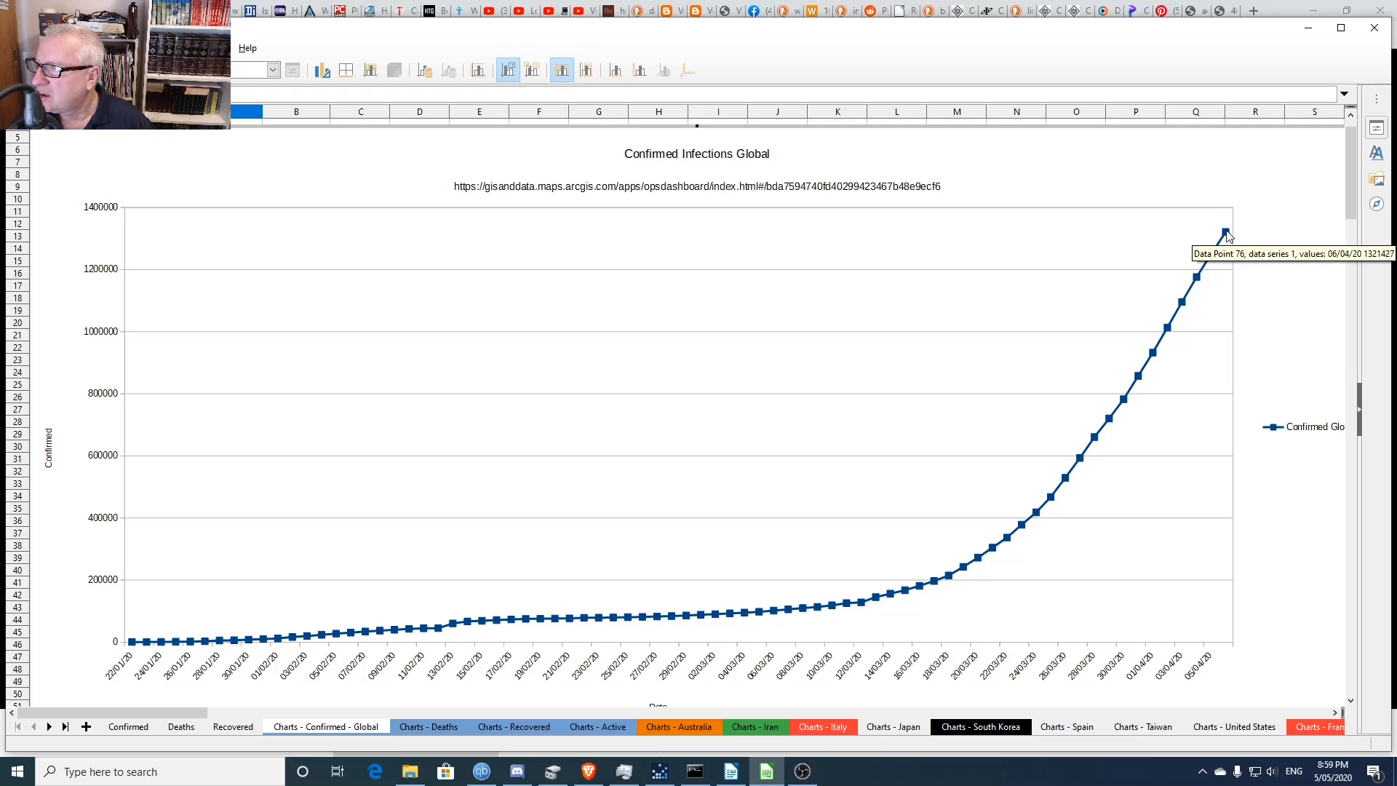
left_click(1226, 233)
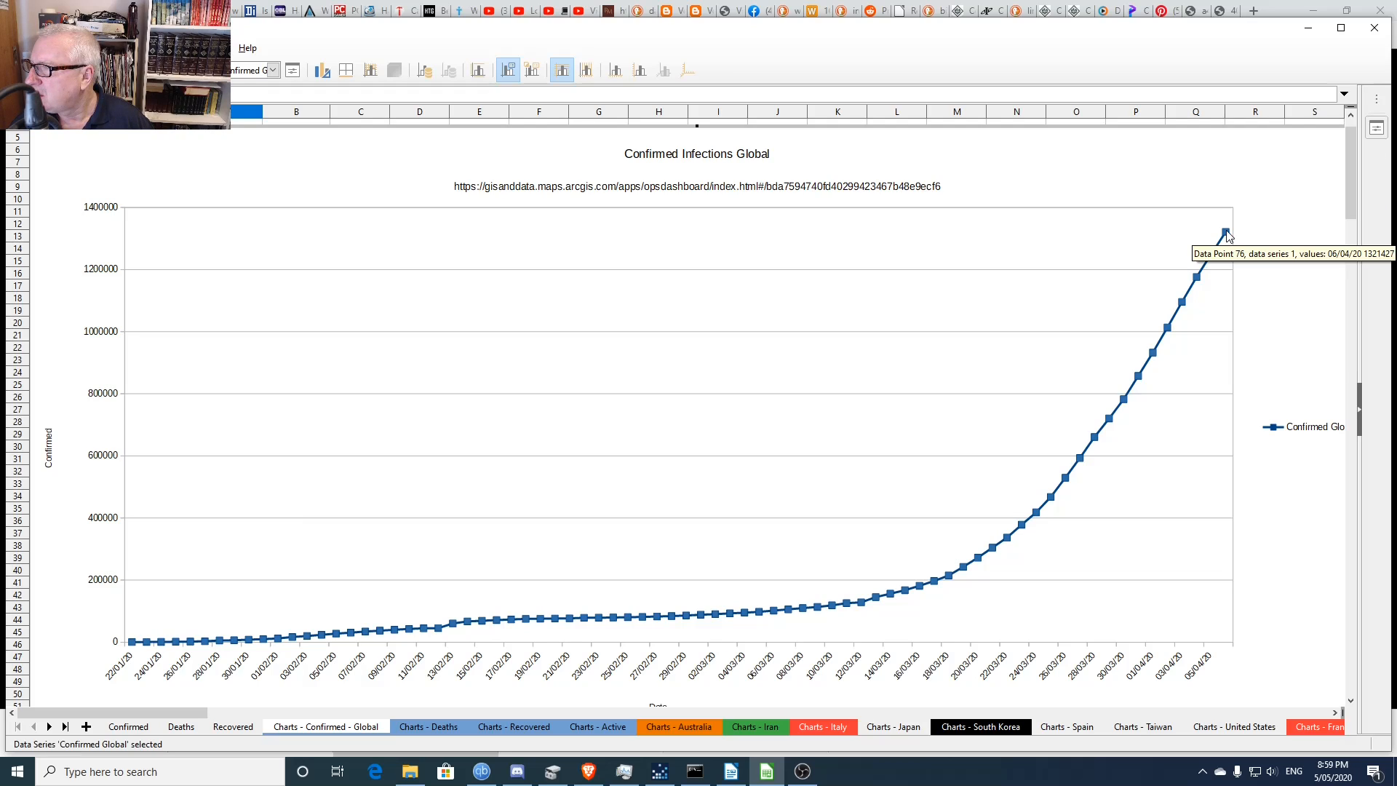
left_click(1289, 367)
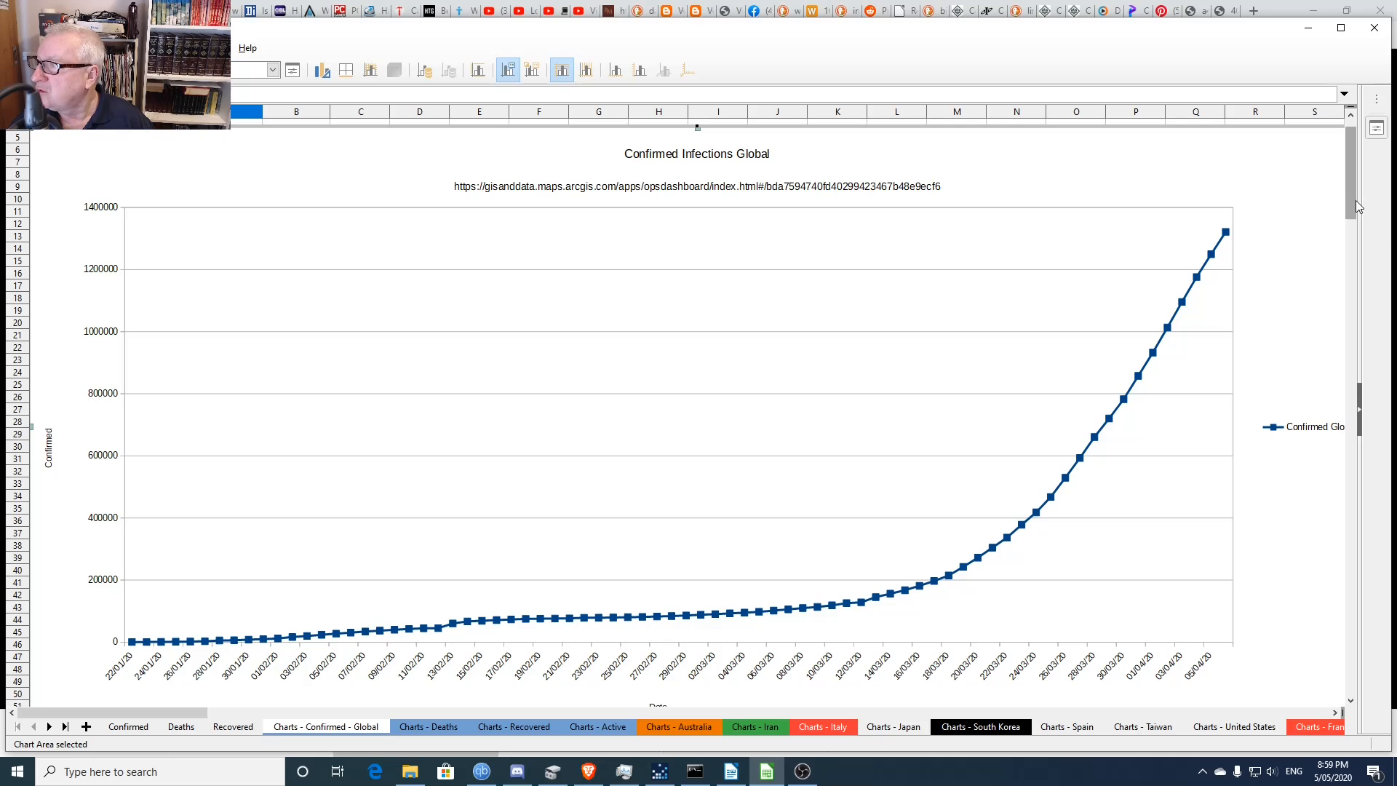
- Leave chart editing and follow the Confirmed Global data in row 3 to its last filled column, BY
left_click_drag(1356, 199, 1355, 154)
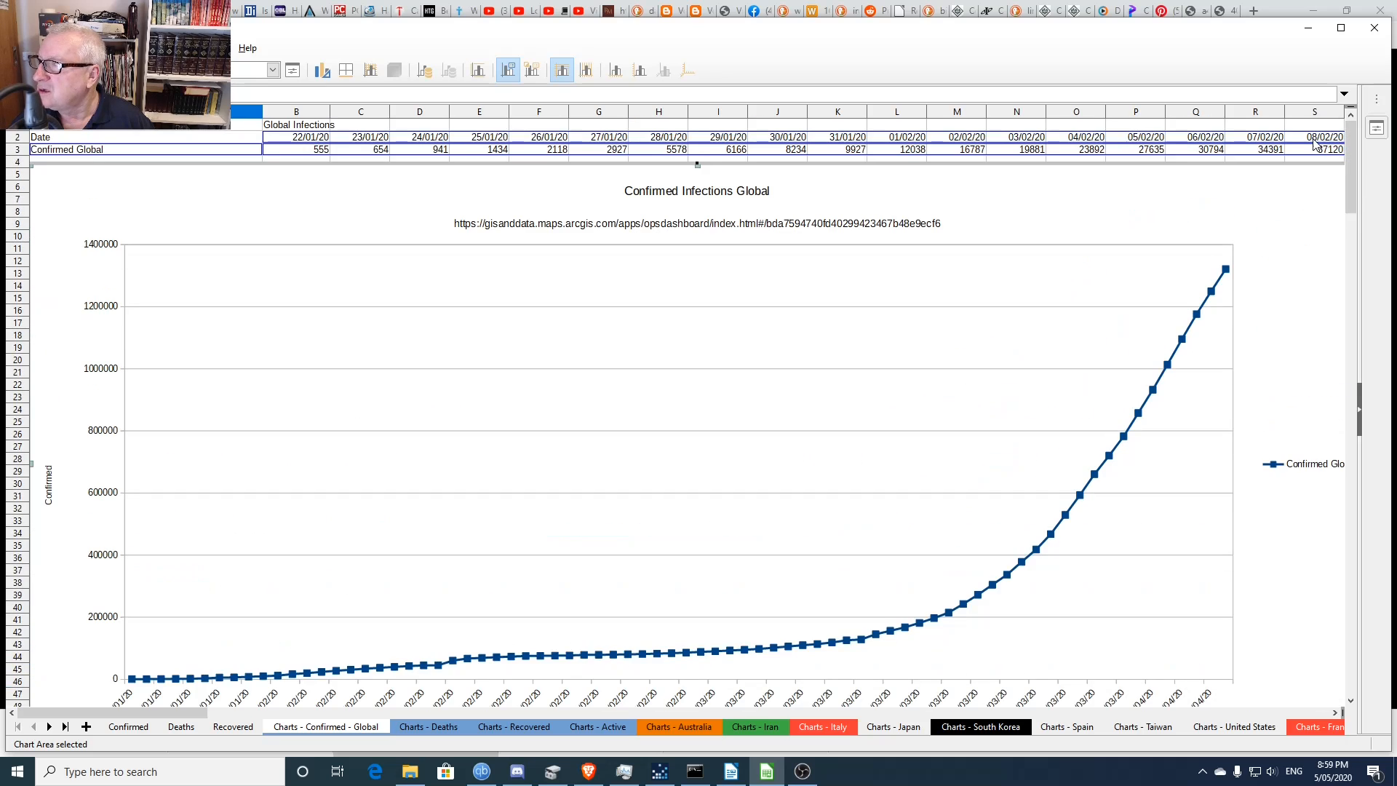
left_click(1306, 140)
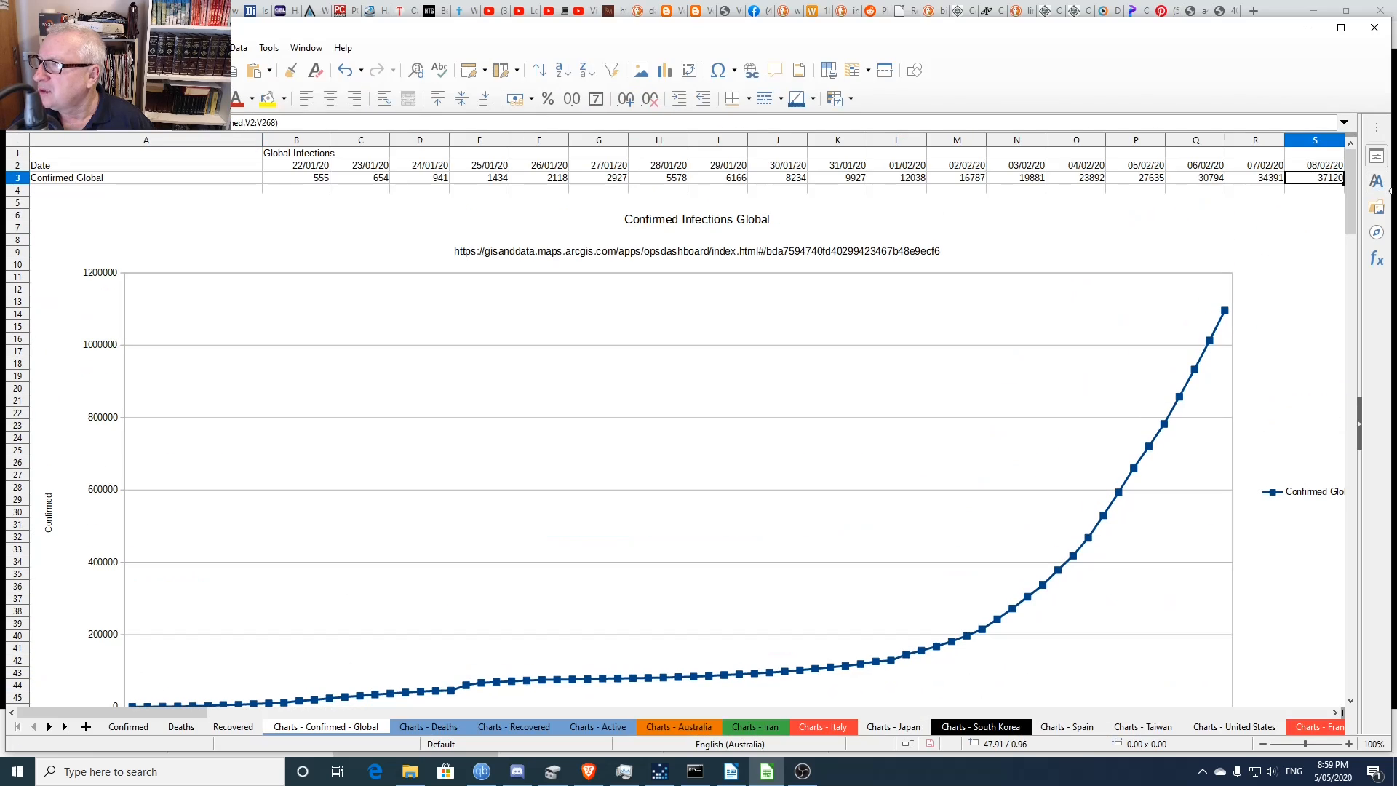
key("Right")
key("Right")
key("Right")
key("Right")
key("Right")
key("Right")
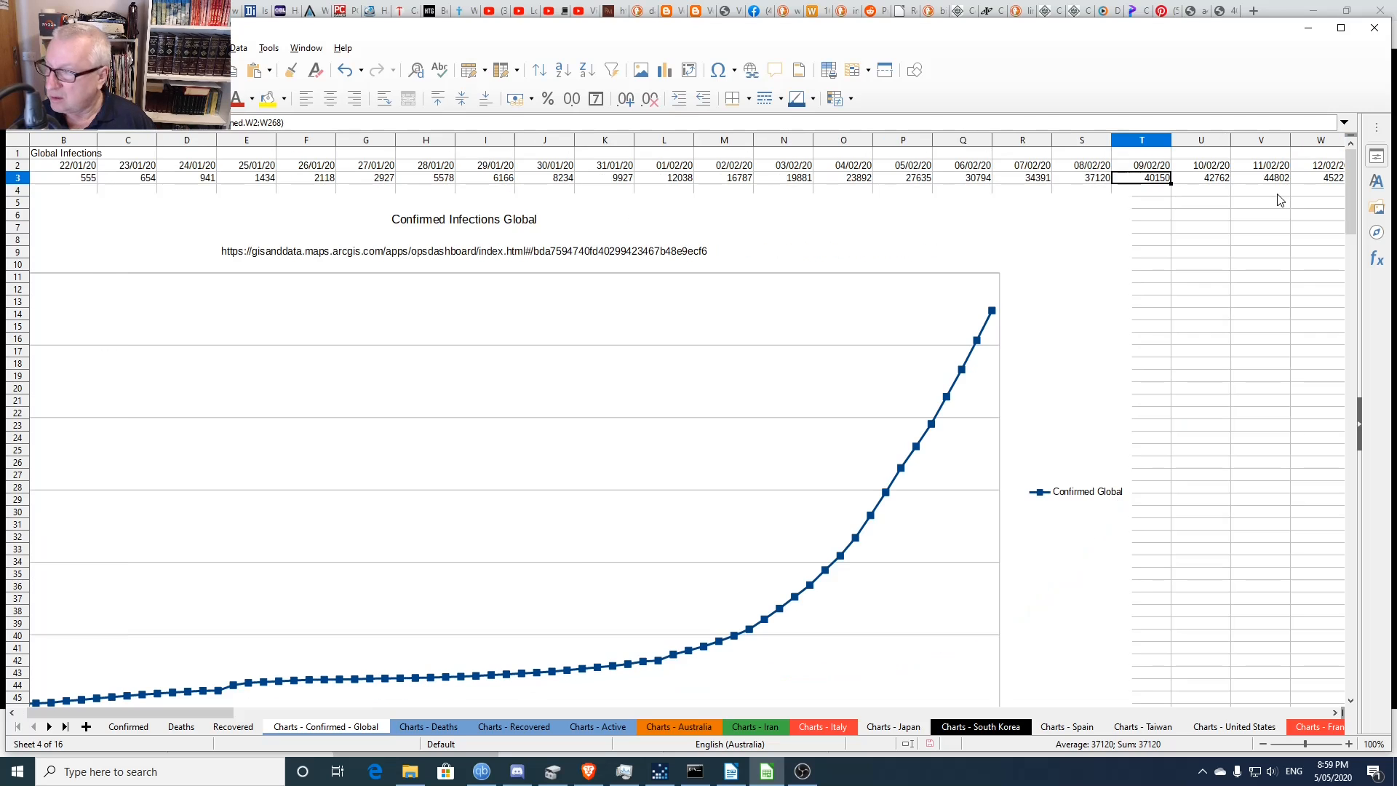
key("Right")
key("Right")
key("Right")
key("Right")
key("Right")
key("Right")
key("Right")
key("Right")
key("Right")
key("Right")
key("Right")
key("Right")
key("Right")
key("Right")
key("Right")
key("Right")
key("Right")
key("Right")
key("Right")
key("Right")
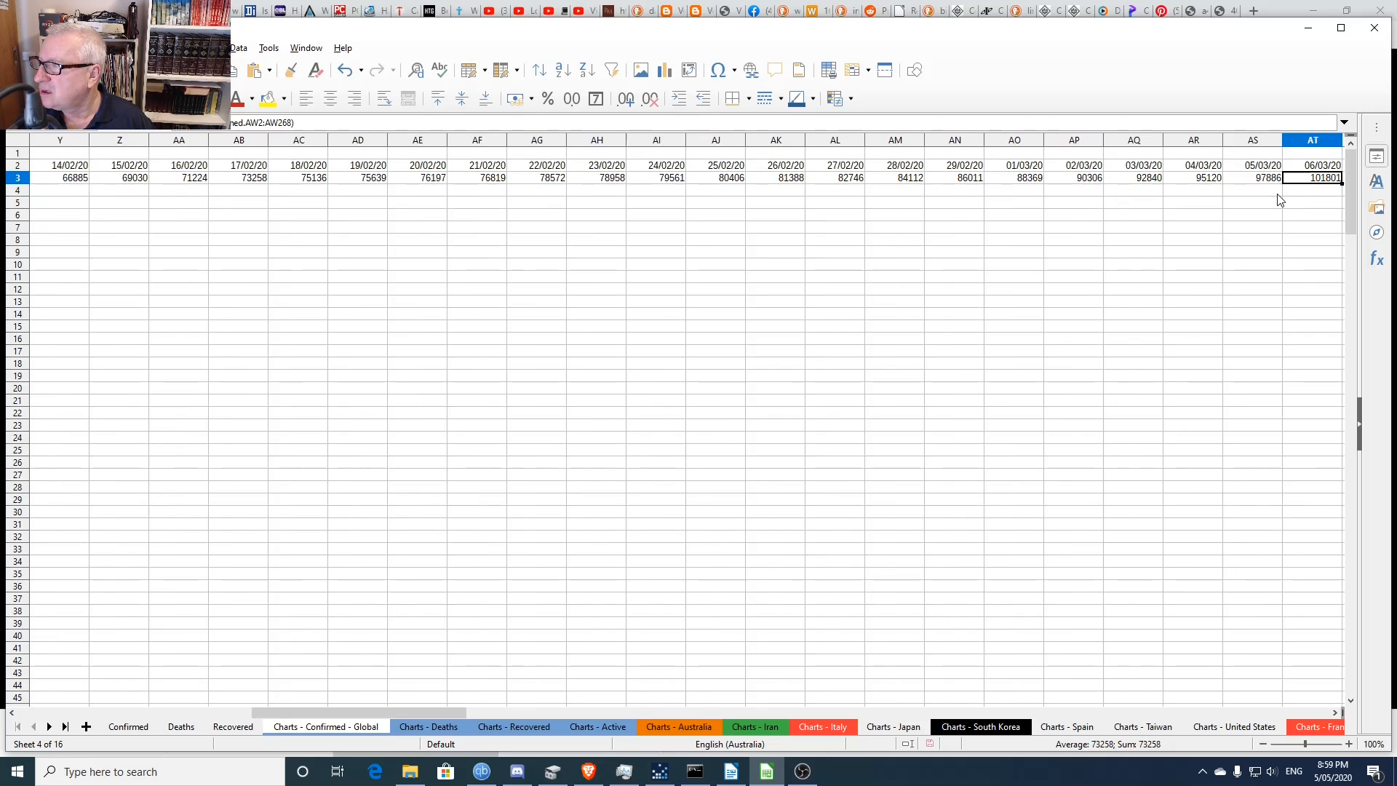
key("Right")
key("Right")
key("Right")
key("Right")
key("Right")
key("Right")
key("Right")
key("Right")
key("Right")
key("Right")
key("Right")
key("Right")
key("Right")
key("Right")
key("Right")
key("Right")
key("Right")
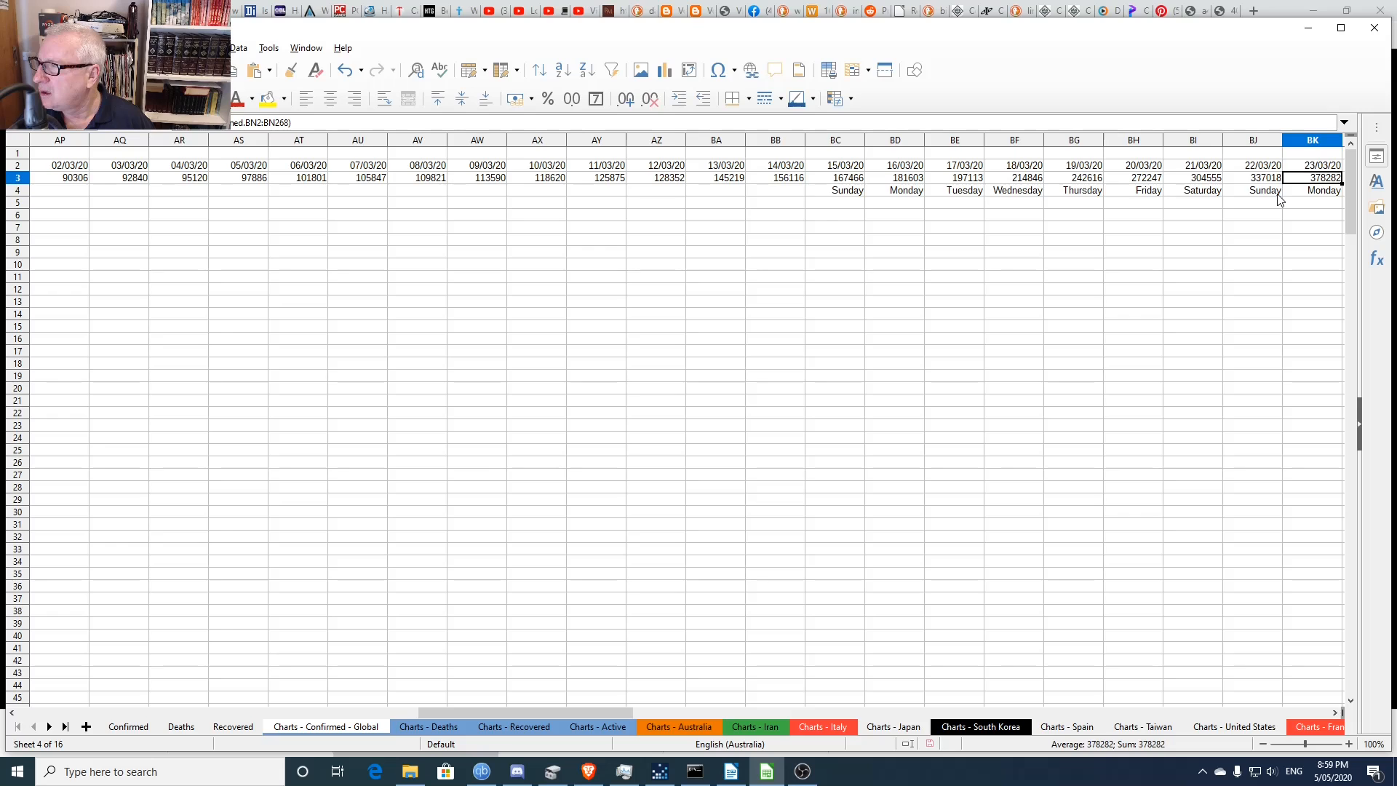
key("Right")
key("Right")
key("Right")
key("Right")
key("Right")
key("Right")
key("Right")
key("Right")
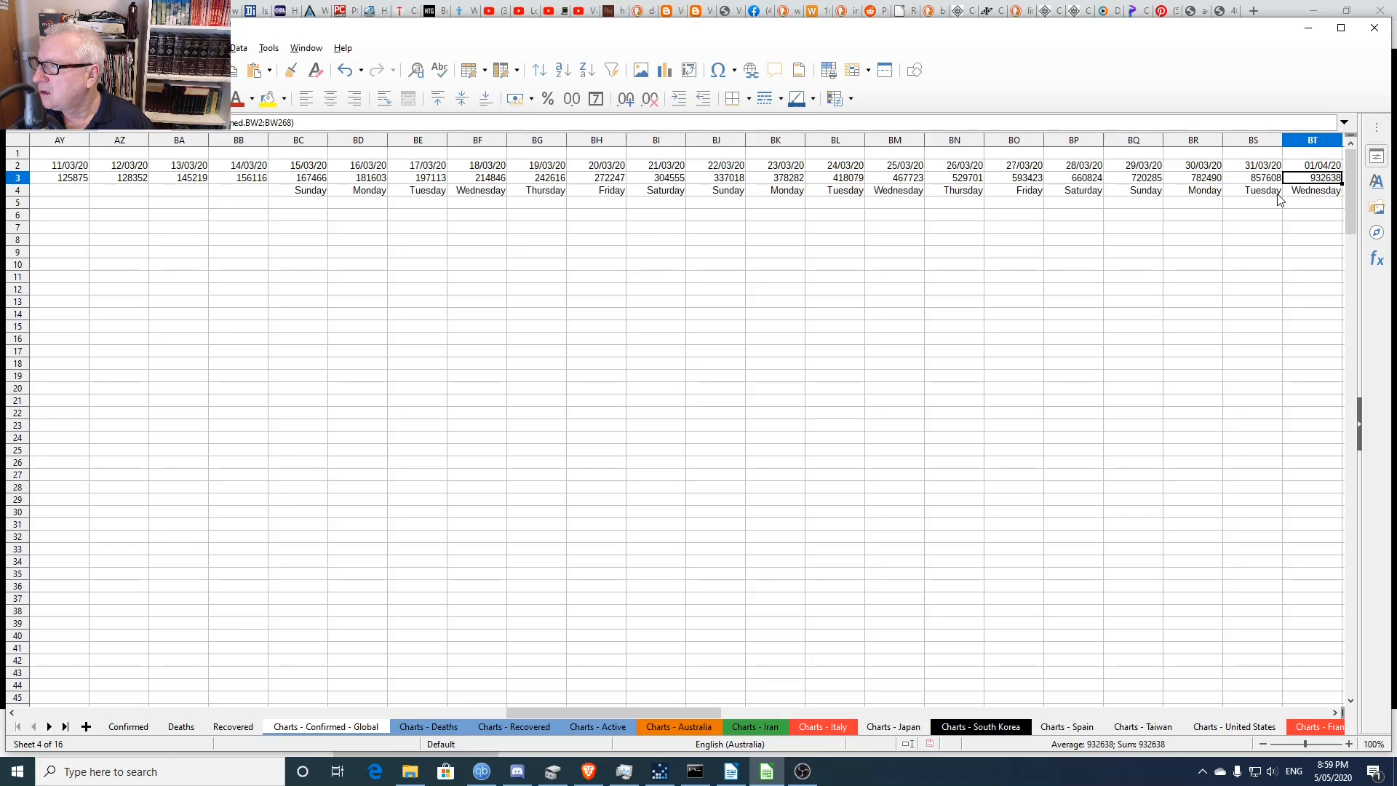
key("Right")
key("Right")
key("Right")
key("Right")
key("Right")
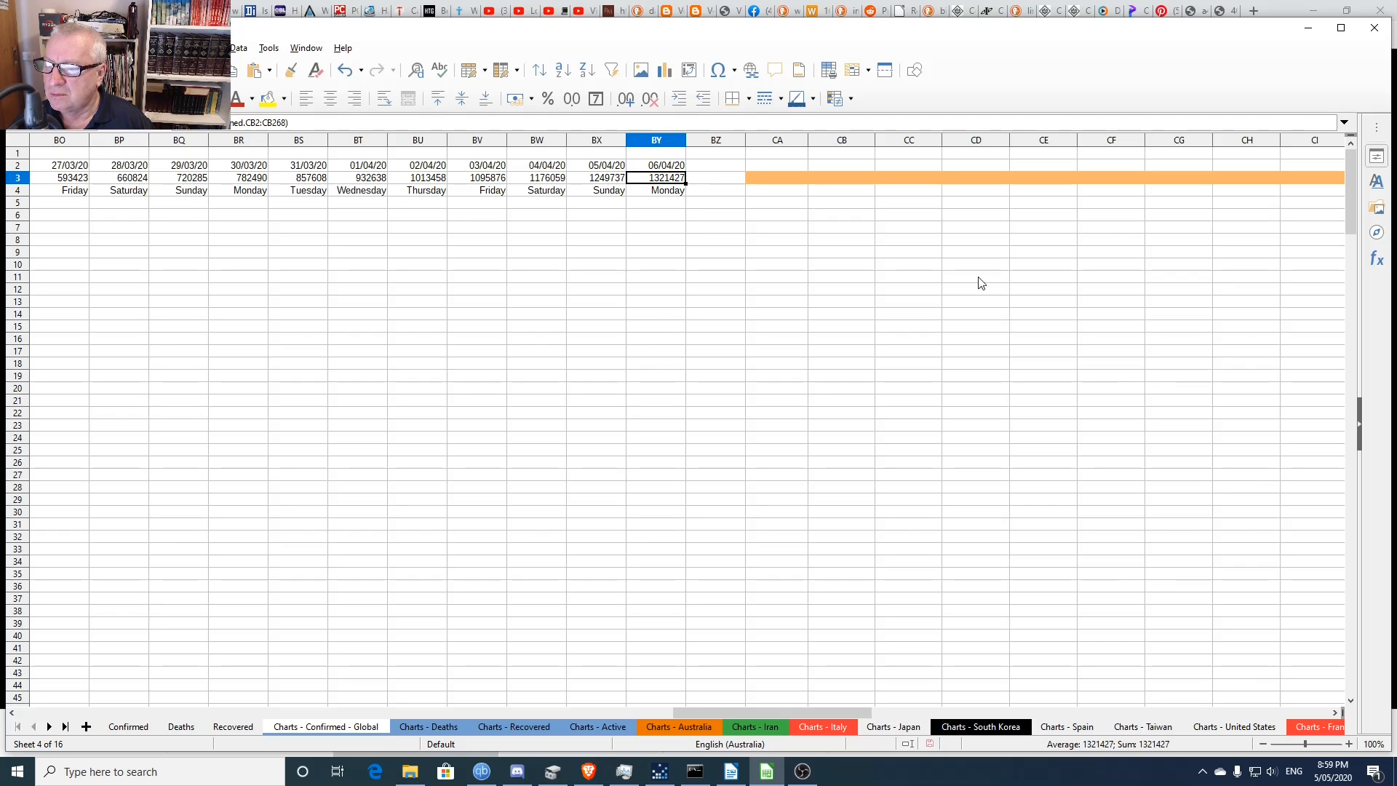
- Check the last date column in the header rows of the Confirmed and Deaths sheets
left_click(120, 726)
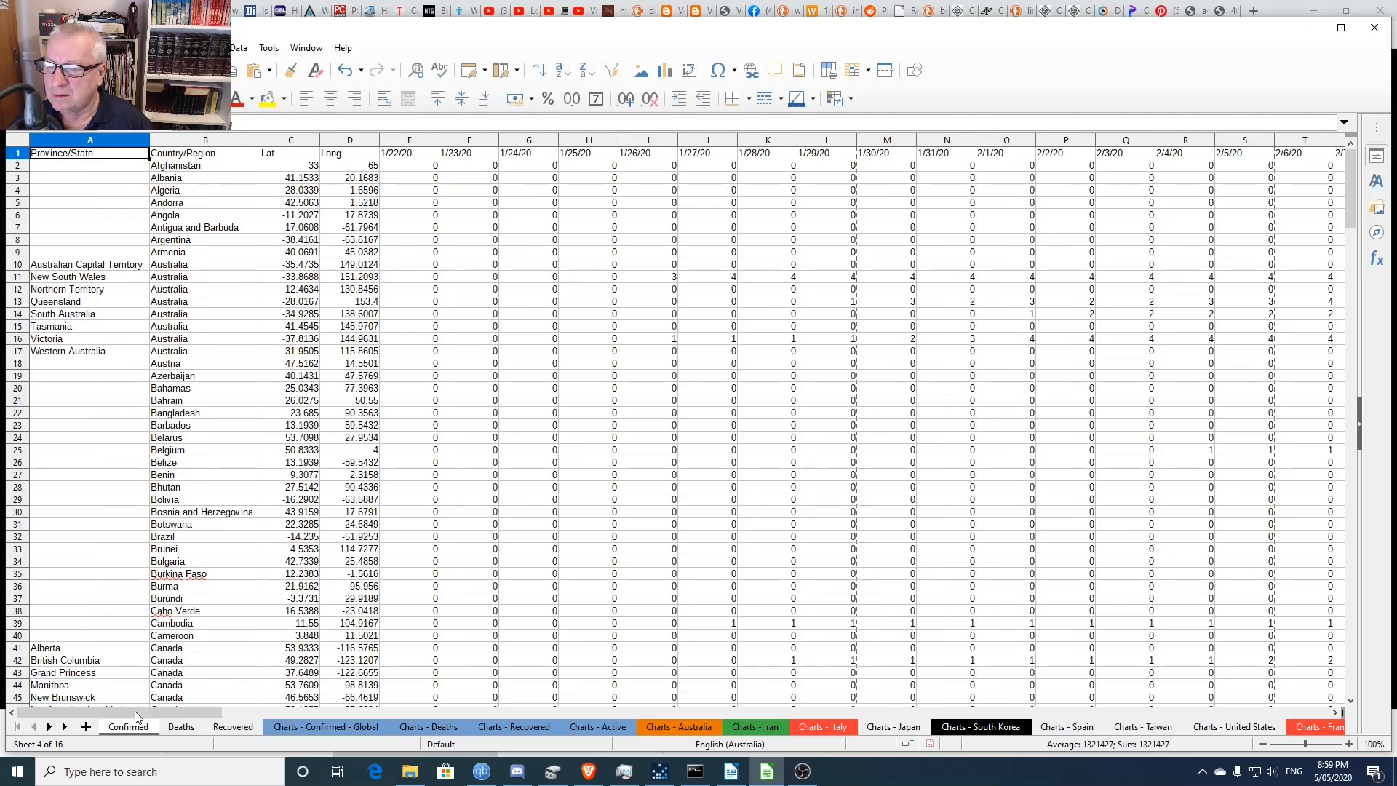
left_click(637, 155)
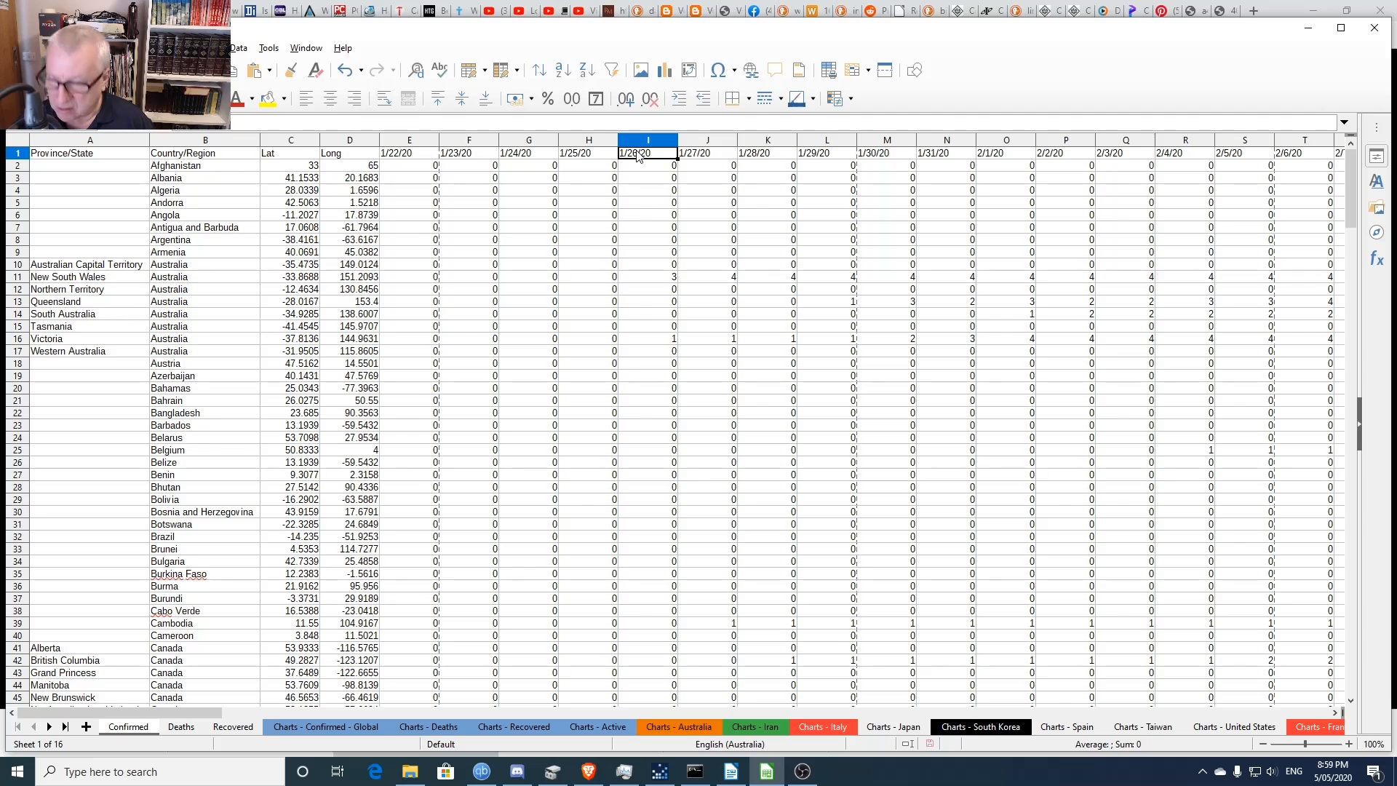
key("ctrl+Right")
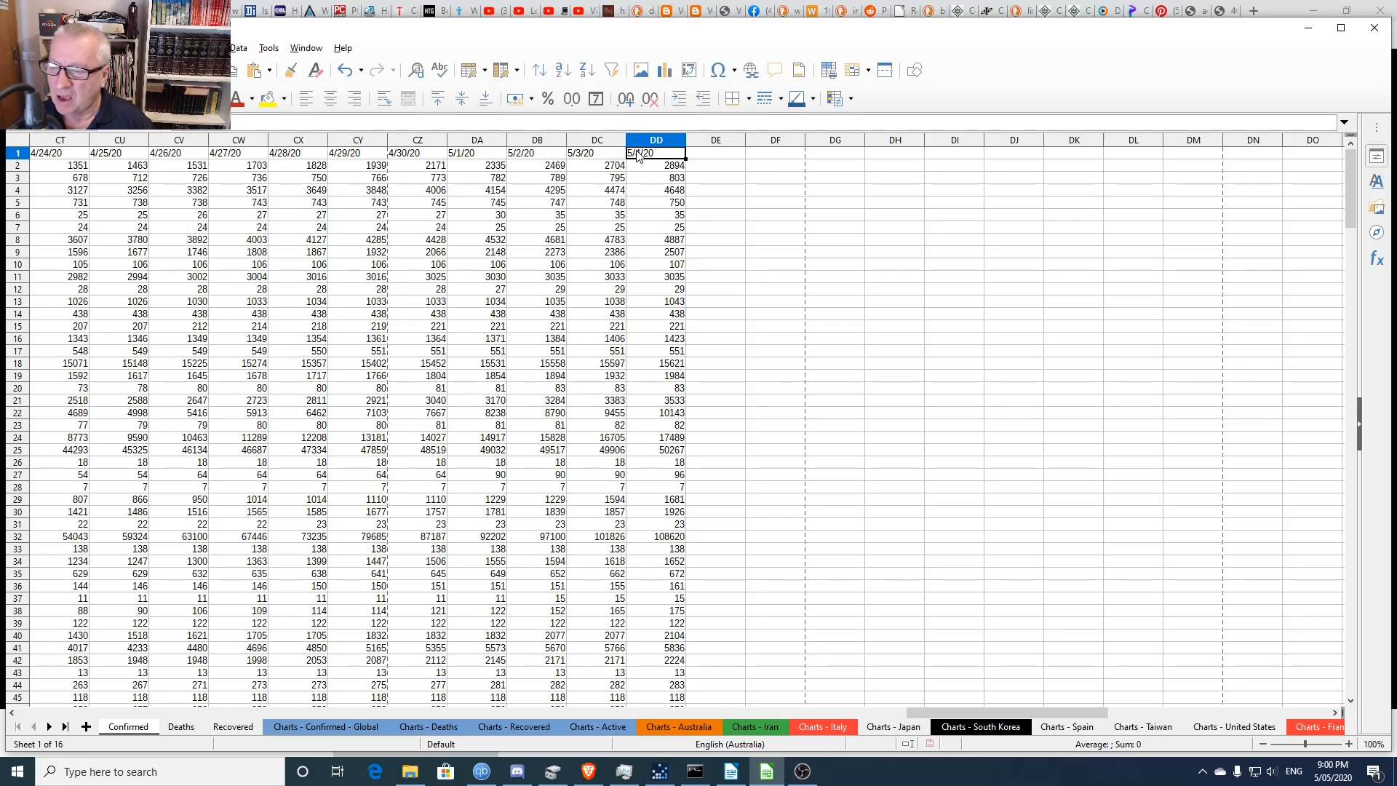
left_click(191, 726)
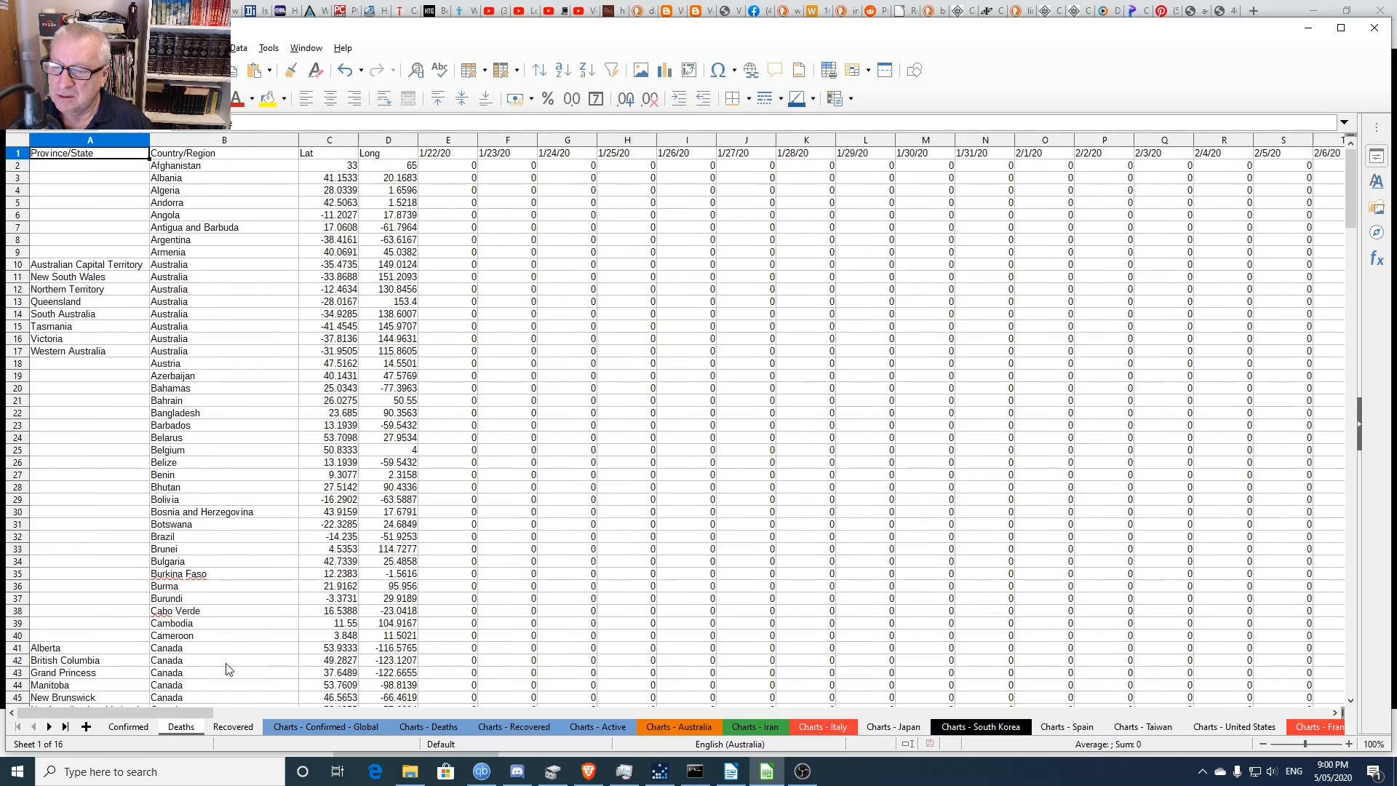
left_click(446, 155)
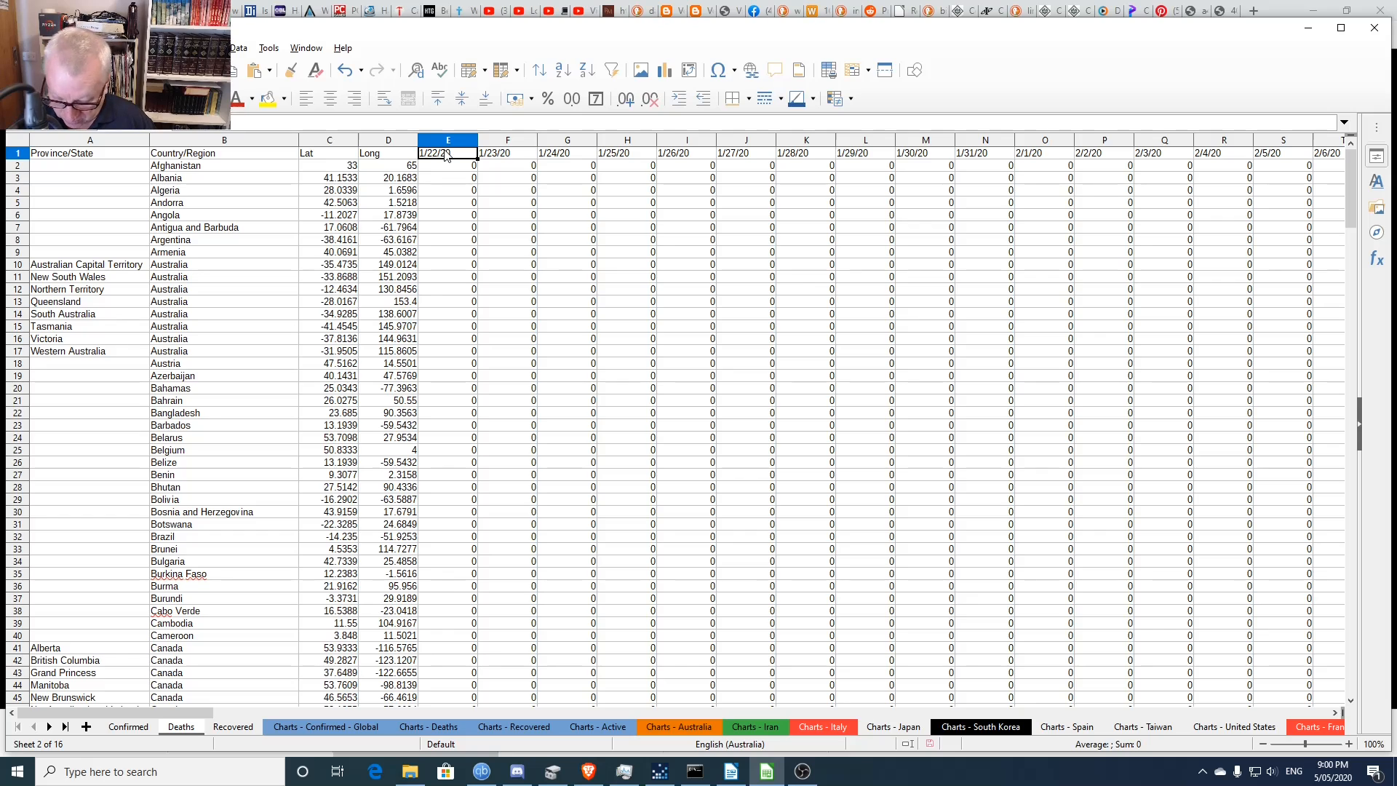
key("ctrl+Right")
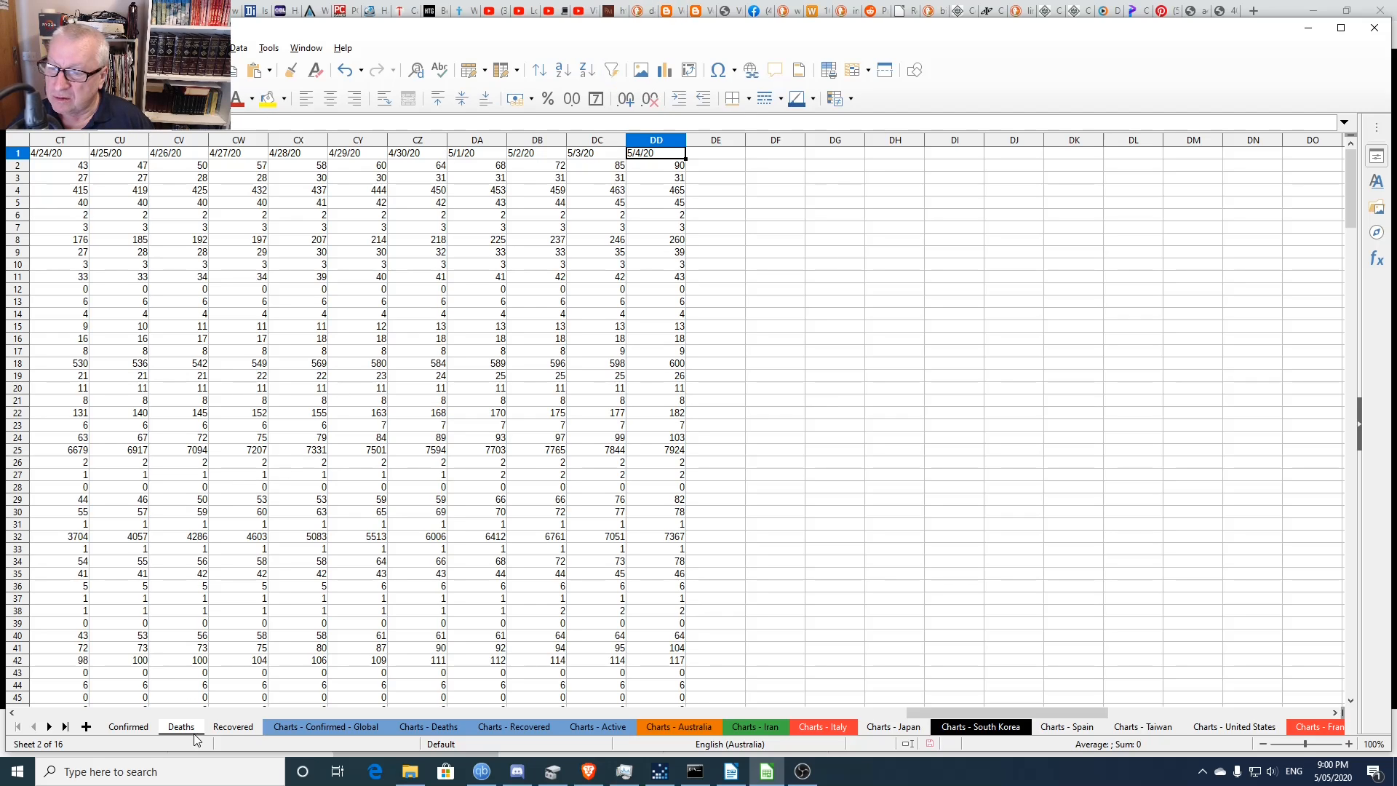
- Check the last date column in the Recovered sheet's header row, and return to cell A1
left_click(235, 728)
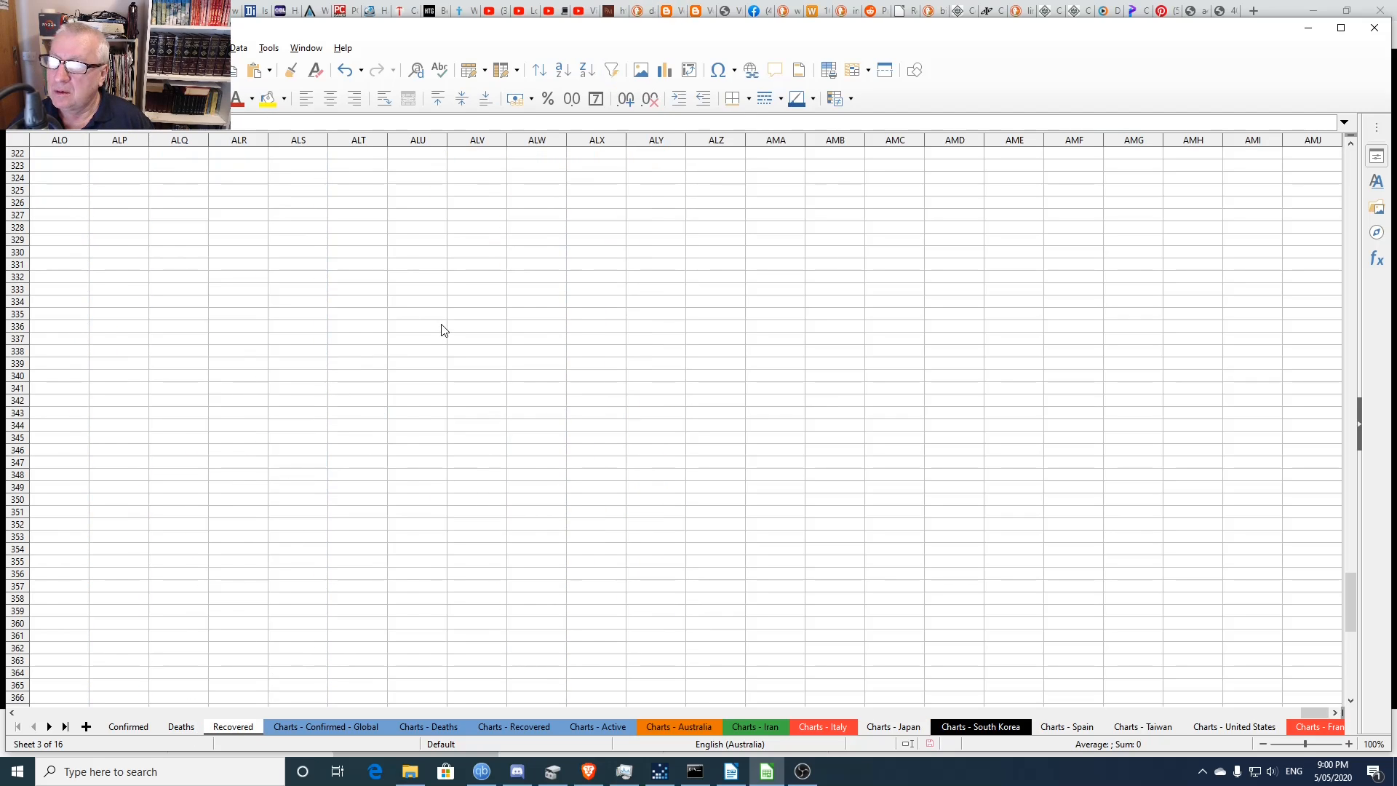
key("ctrl+Home")
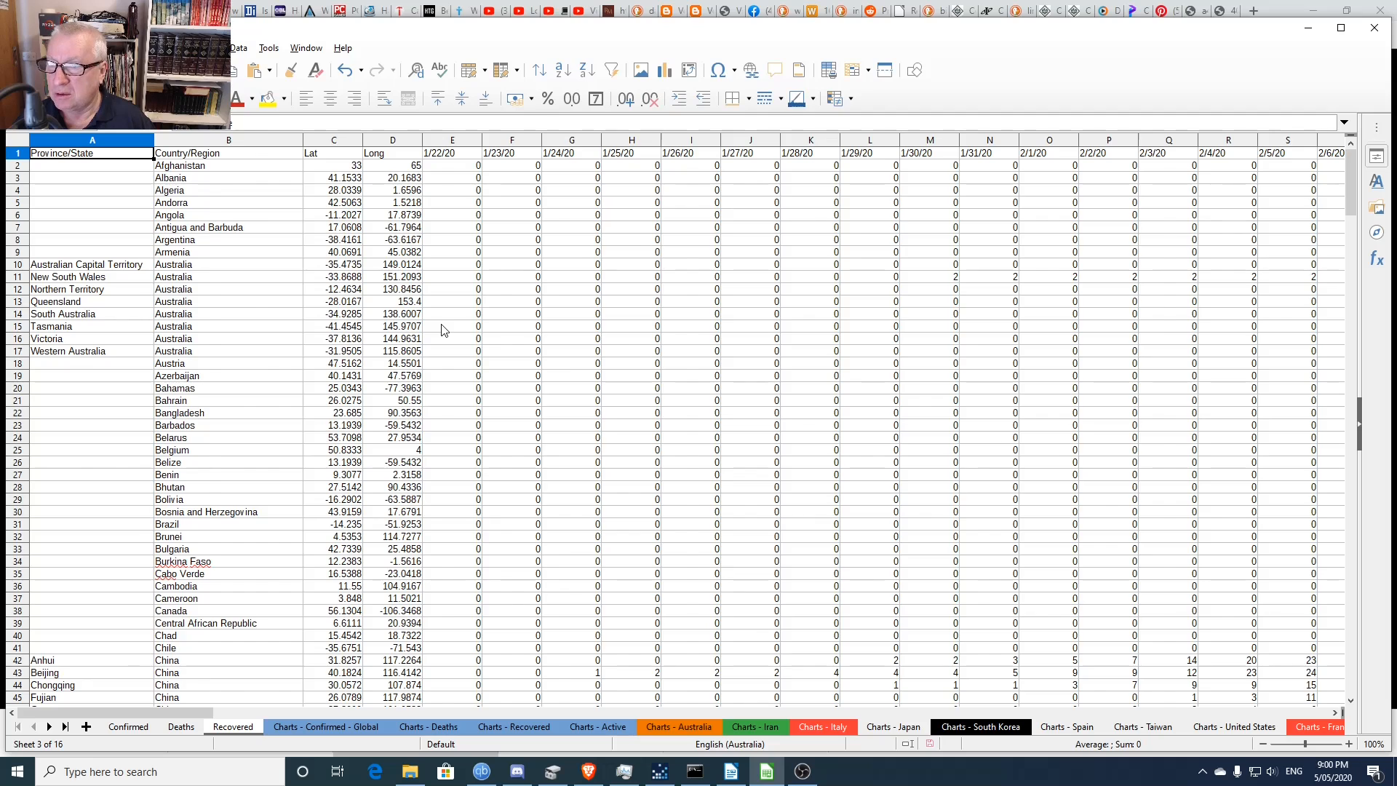
key("ctrl+Right")
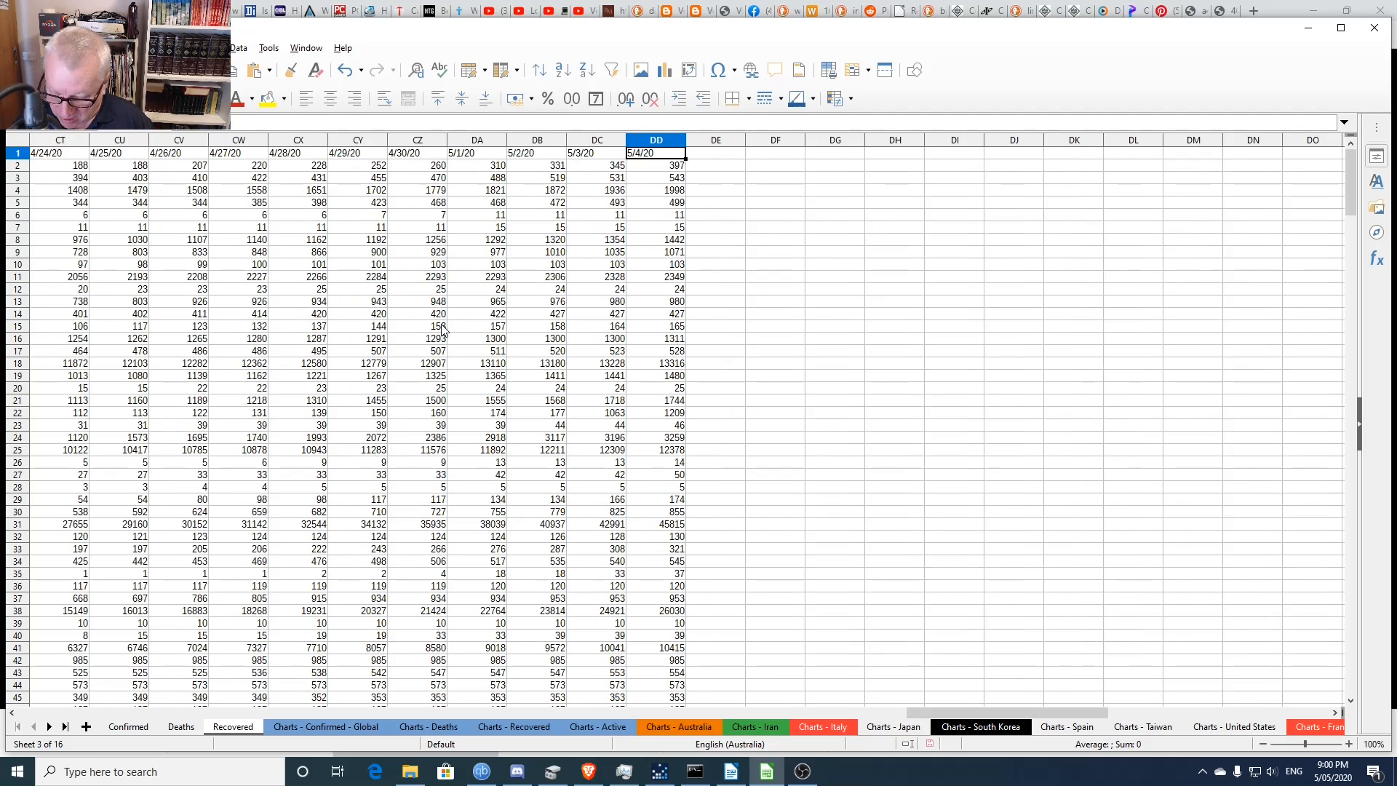
key("ctrl+Left")
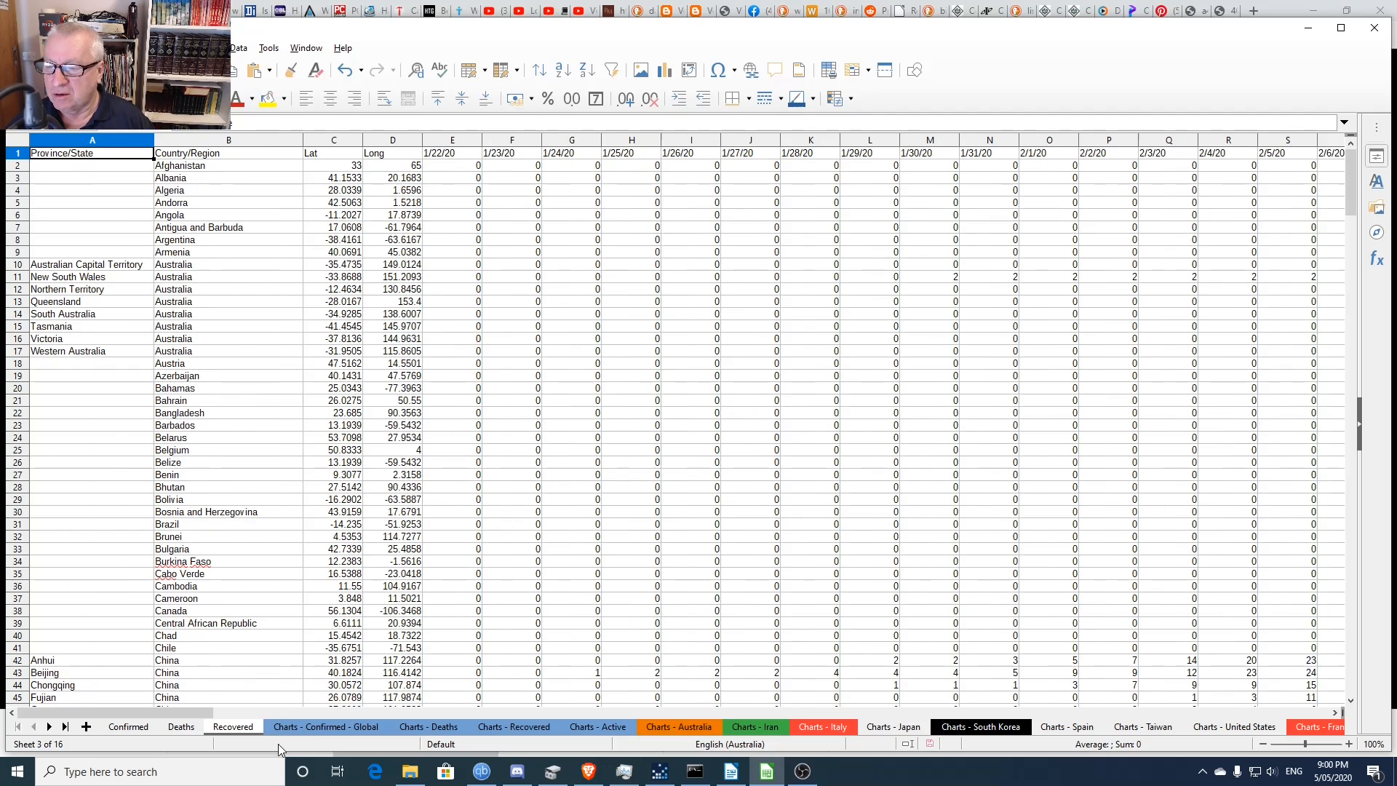
- Copy the whole of column BY on the Charts - Confirmed - Global sheet
left_click(292, 726)
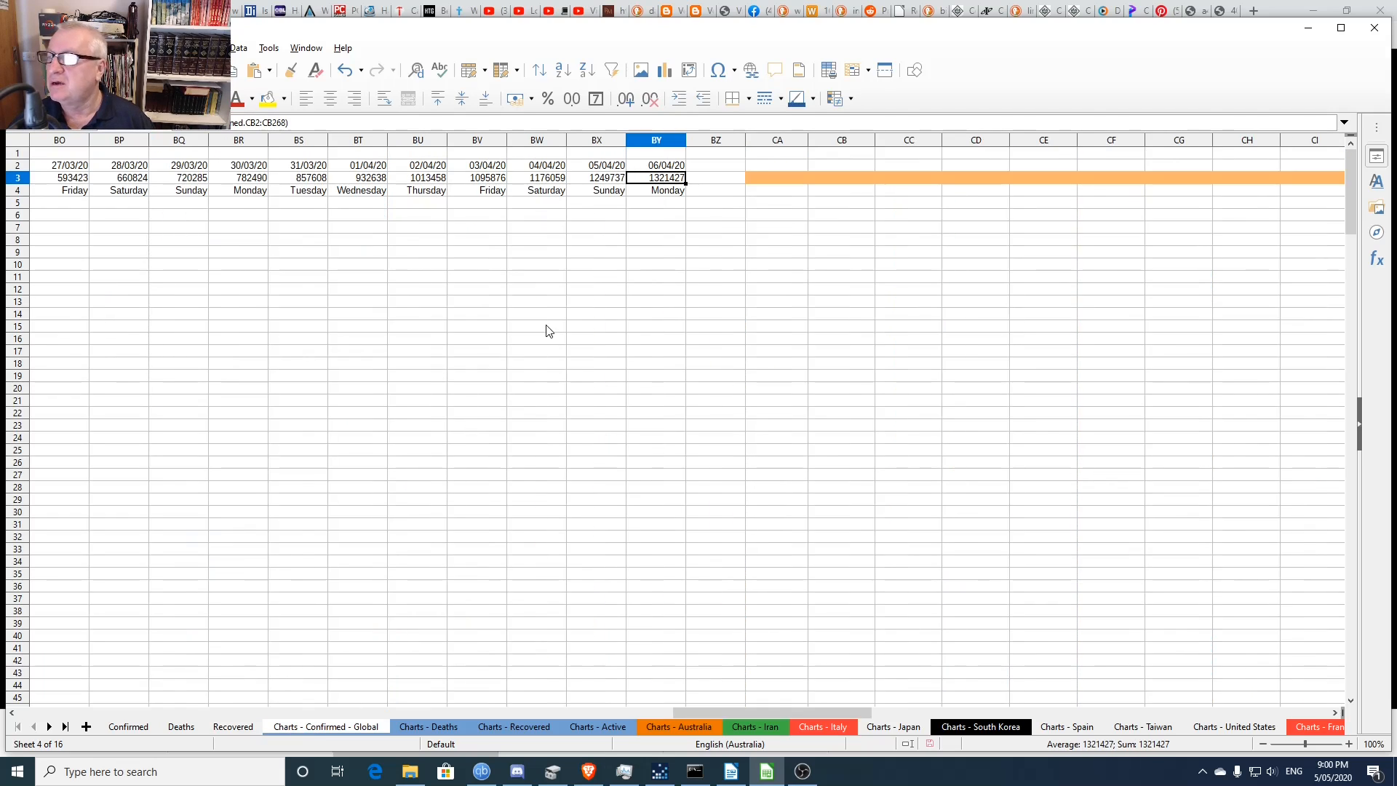
left_click(656, 141)
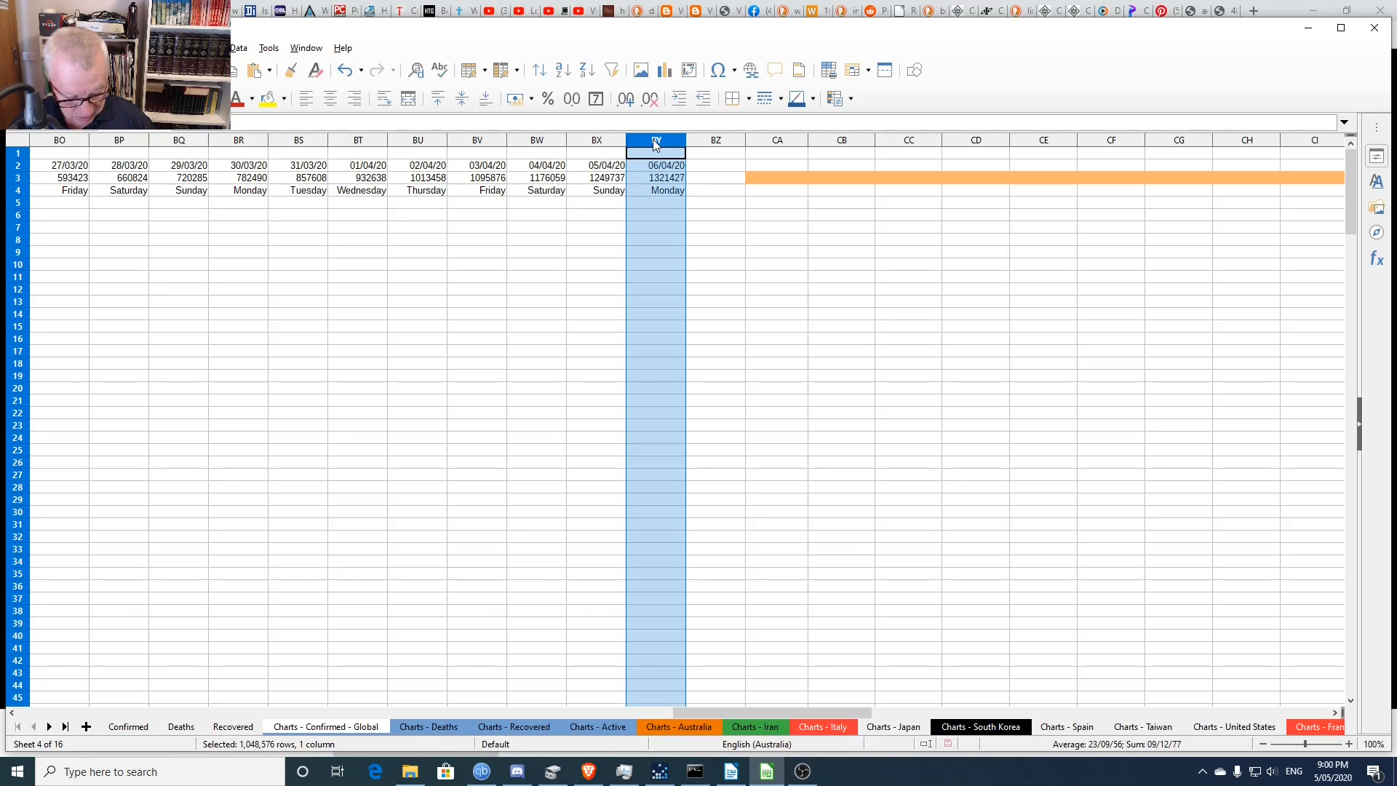
key("ctrl+c")
- Select the 31 whole columns from BZ through DD on the Charts - Confirmed - Global sheet
left_click(713, 142)
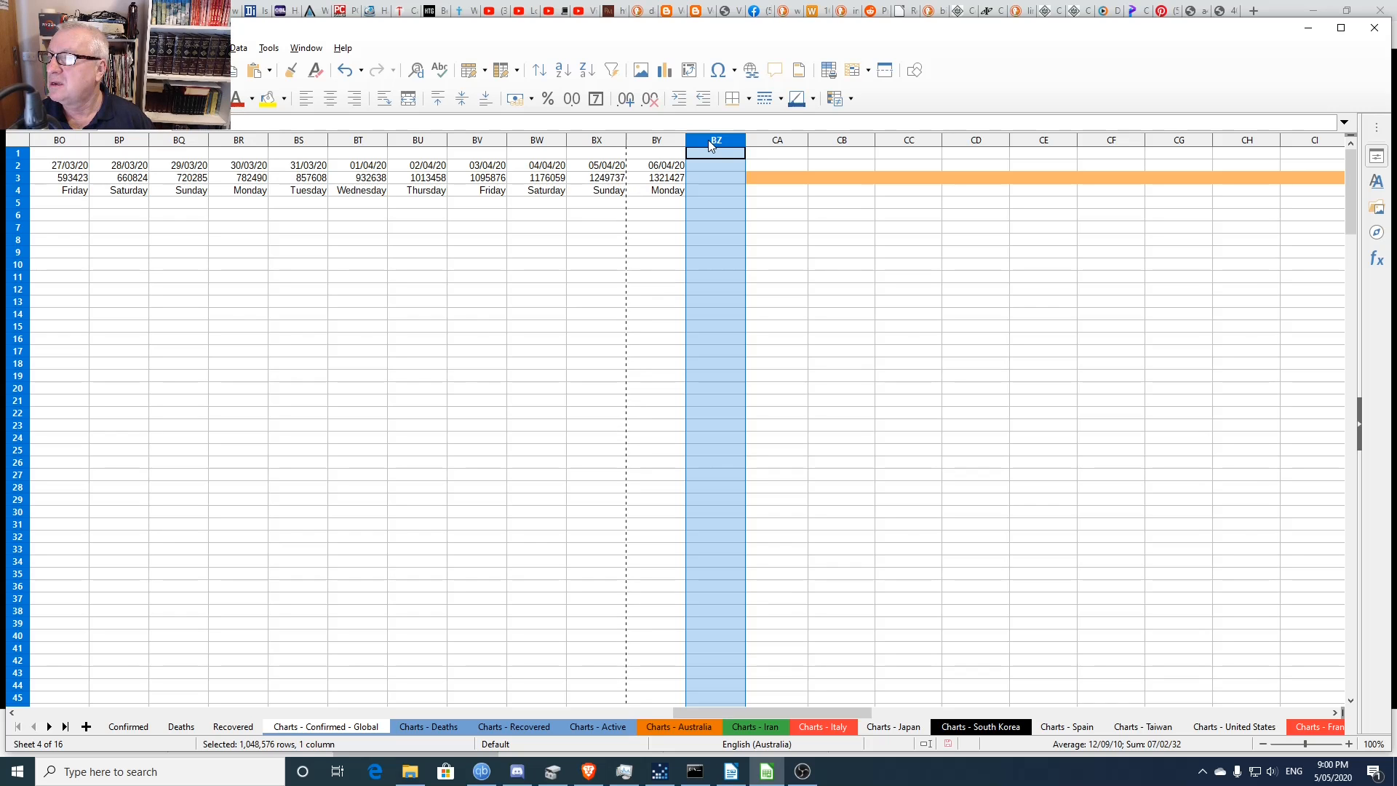
key("shift+Right")
key("shift+Right")
key("shift+Right")
key("shift+Right")
key("shift+Right")
key("shift+Right")
key("shift+Right")
key("shift+Right")
key("shift+Right")
key("shift+Right")
key("shift+Right")
key("shift+Right")
key("shift+Right")
key("shift+Right")
key("shift+Right")
key("shift+Right")
key("shift+Right")
key("shift+Right")
key("shift+Right")
key("shift+Right")
key("shift+Right")
key("shift+Right")
key("shift+Right")
key("shift+Right")
key("shift+Right")
key("shift+Right")
key("shift+Right")
key("shift+Right")
key("shift+Right")
key("shift+Right")
key("shift+Right")
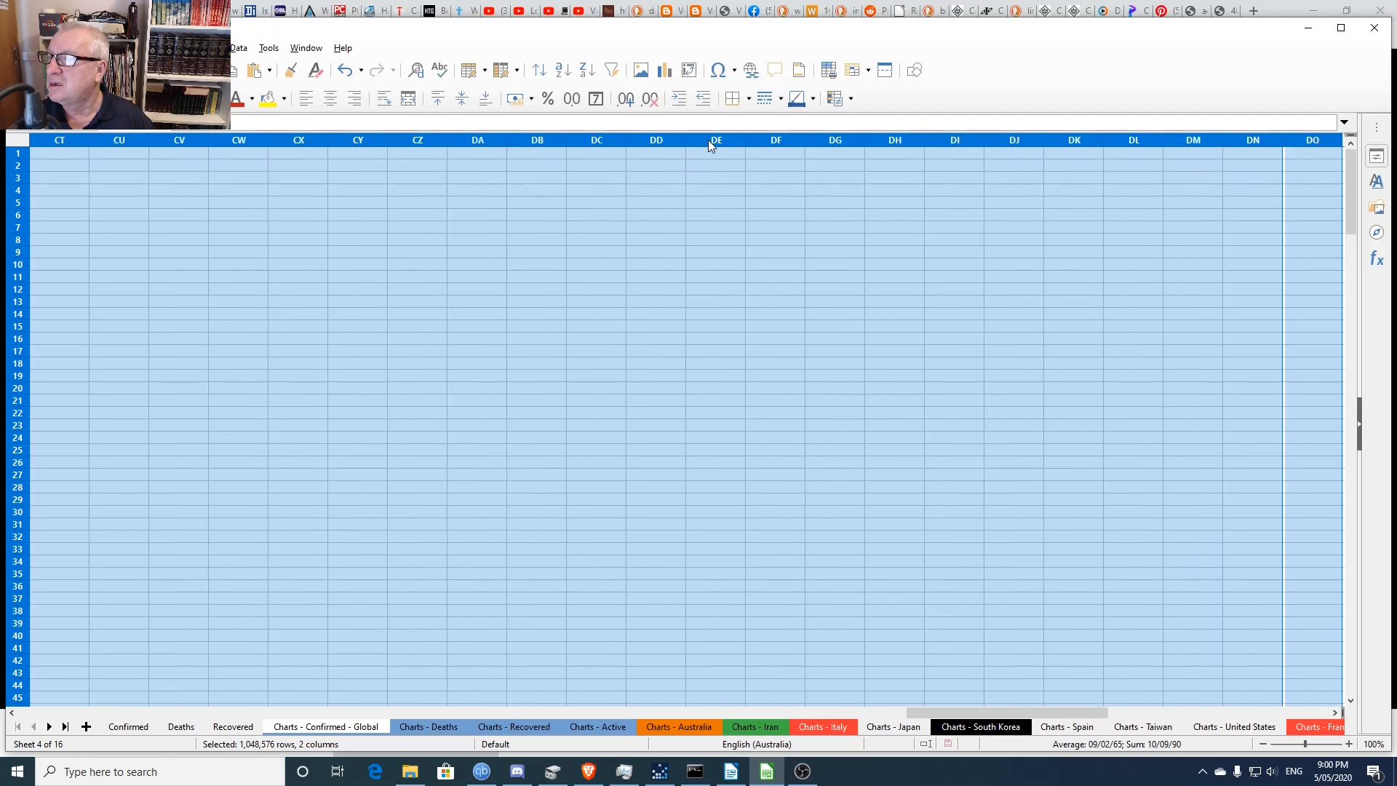
key("shift+Left")
key("shift+Left")
key("shift+Left")
key("shift+Left")
key("shift+Left")
key("shift+Left")
key("shift+Left")
key("shift+Left")
key("shift+Left")
key("shift+Left")
key("shift+Left")
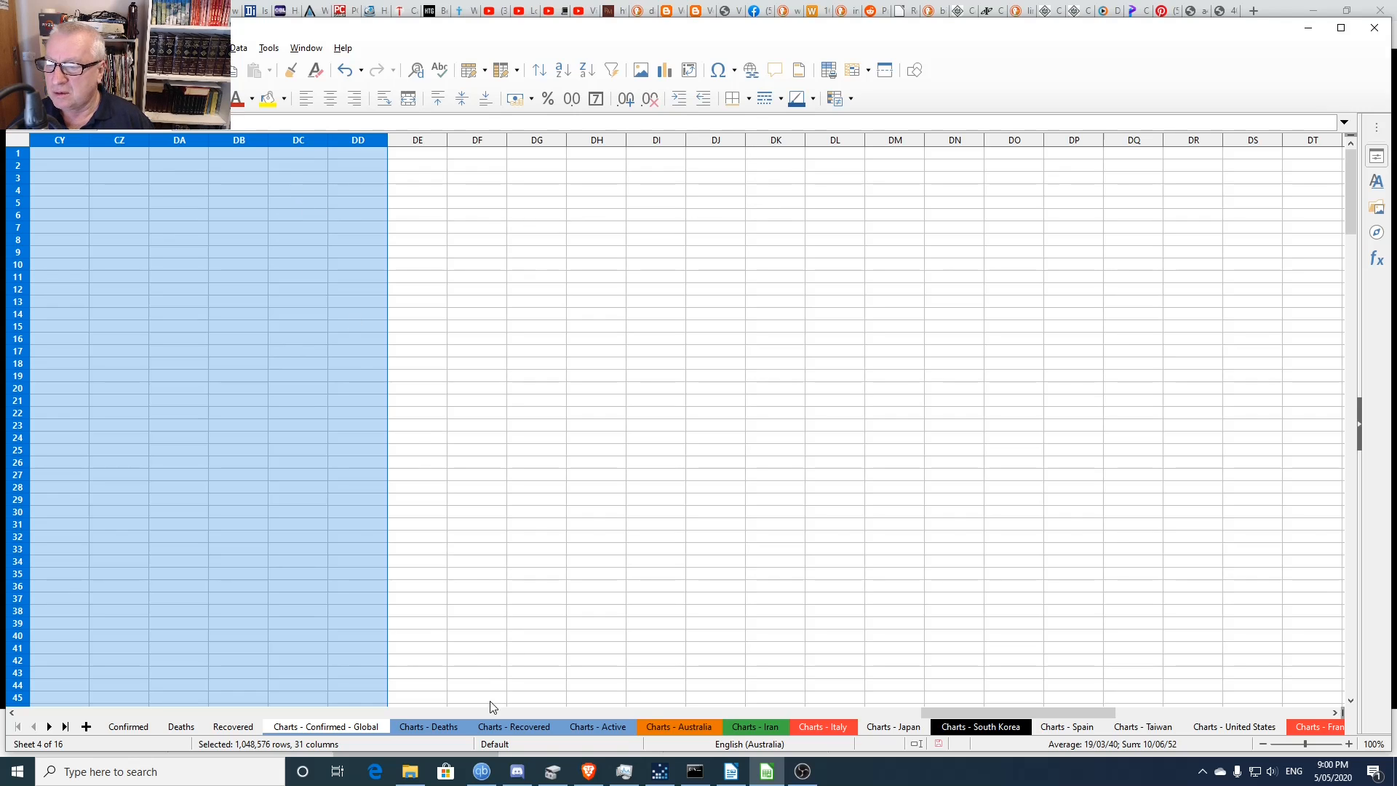
left_click_drag(946, 713, 590, 689)
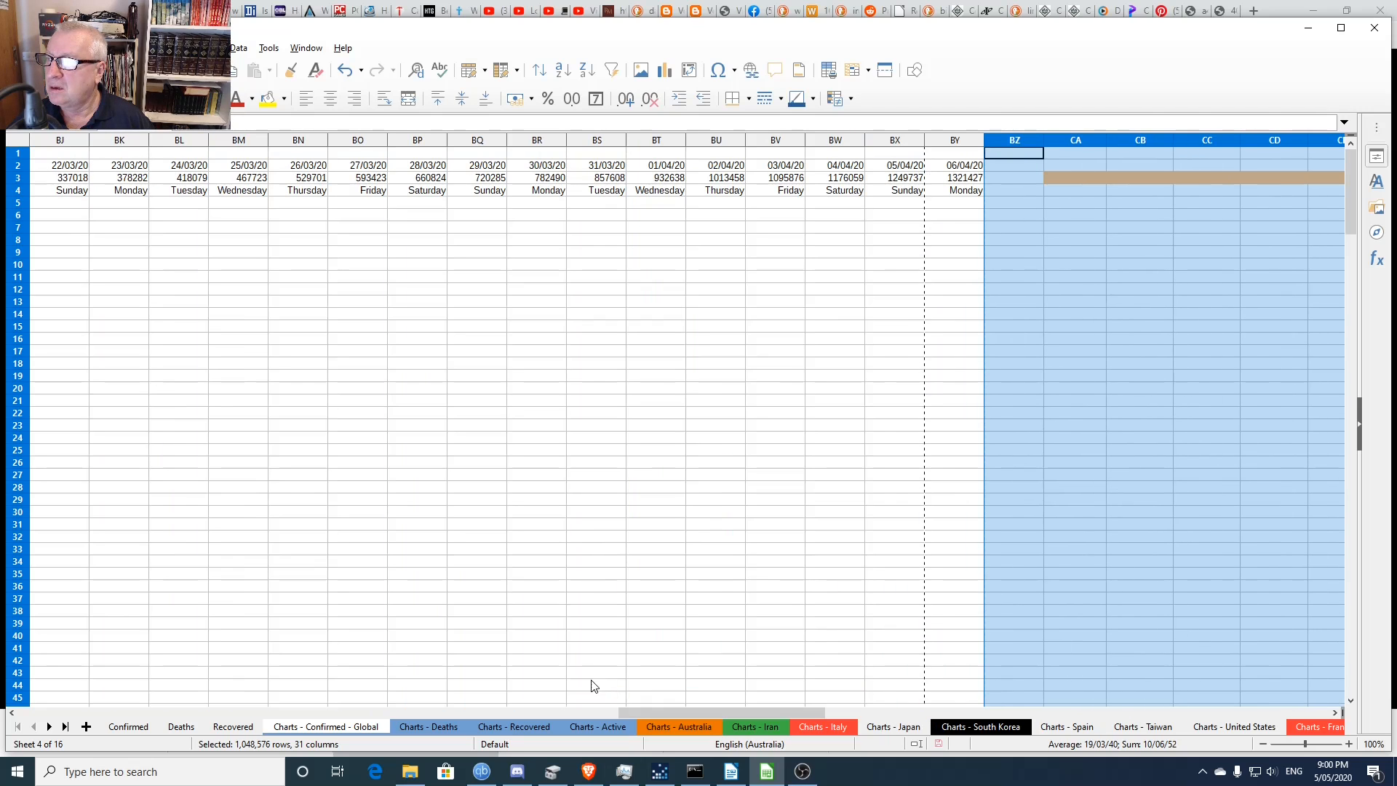
right_click(1006, 151)
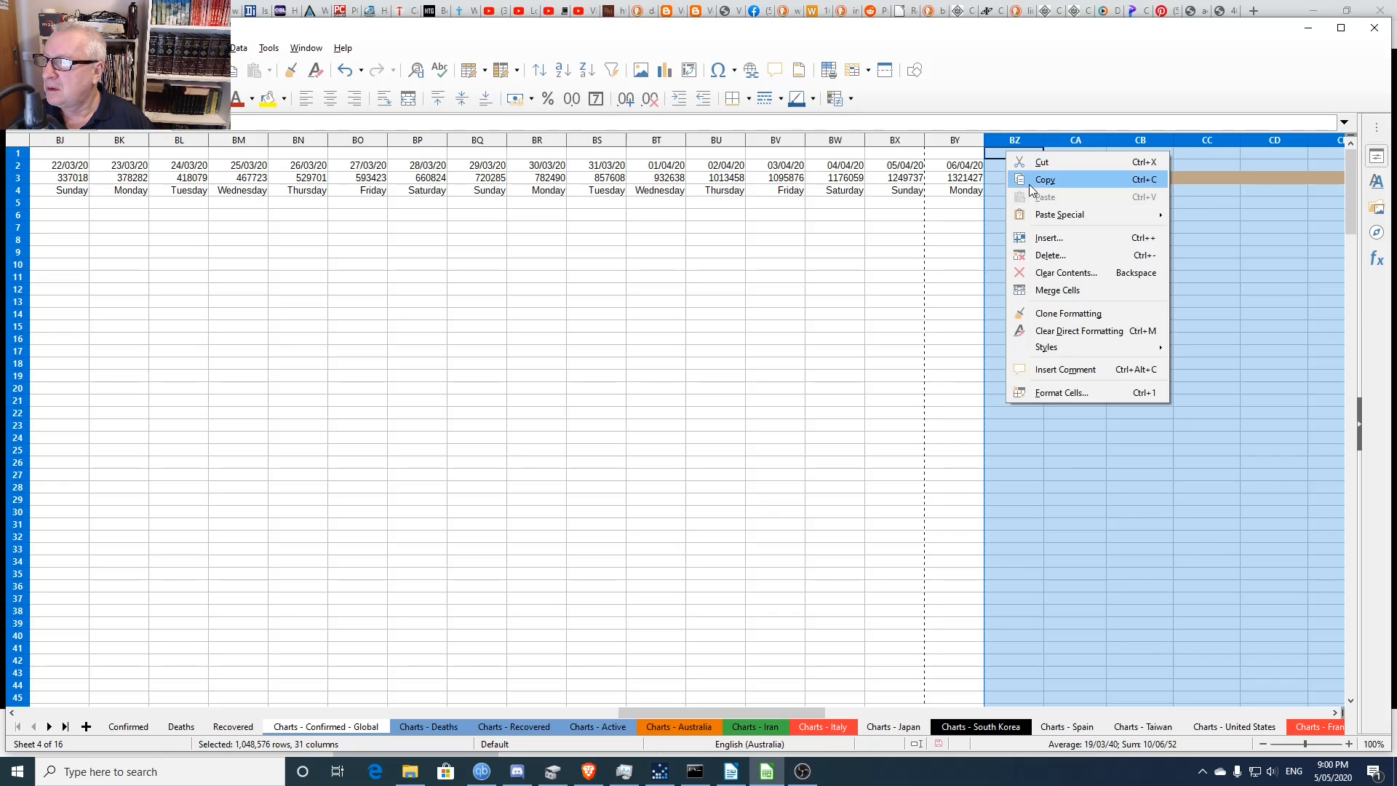
left_click(1000, 137)
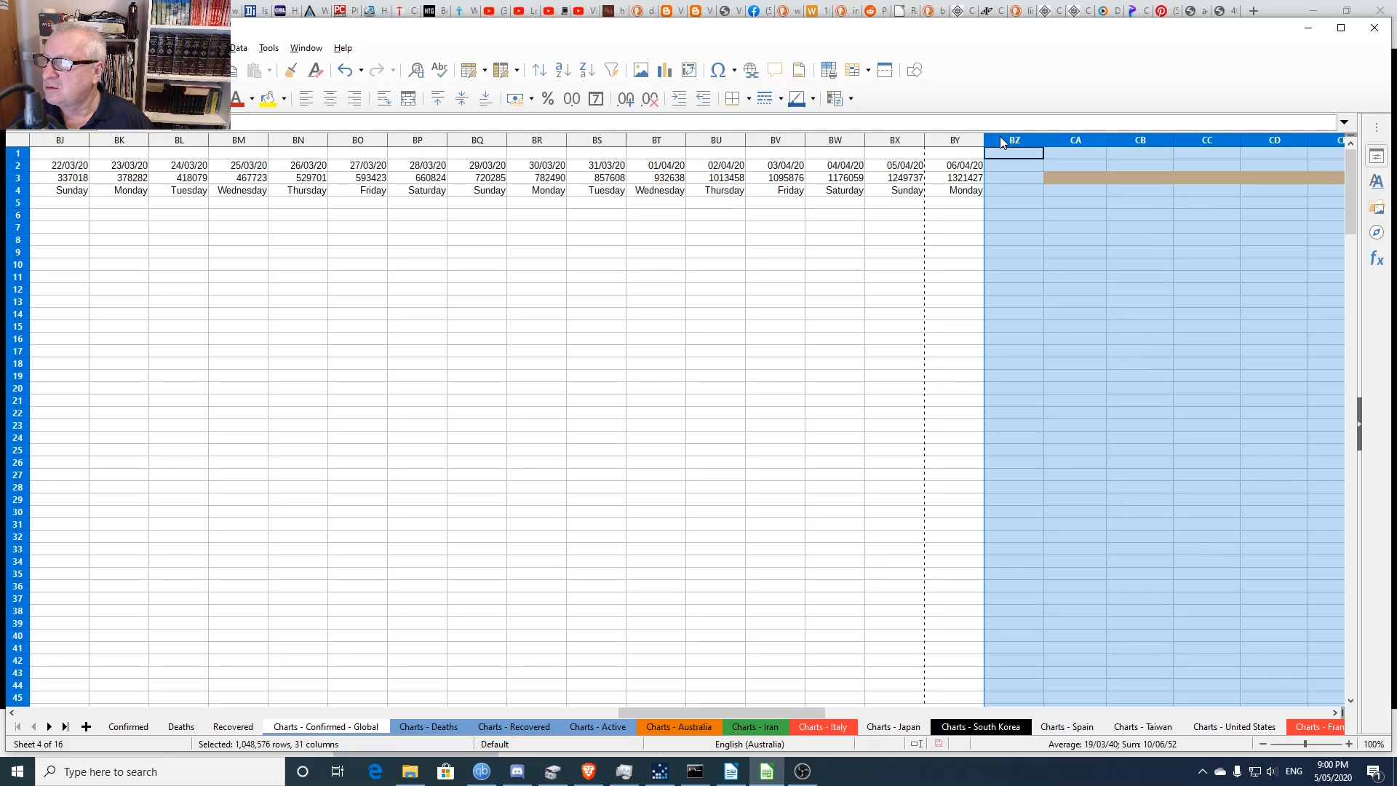
left_click(1000, 139)
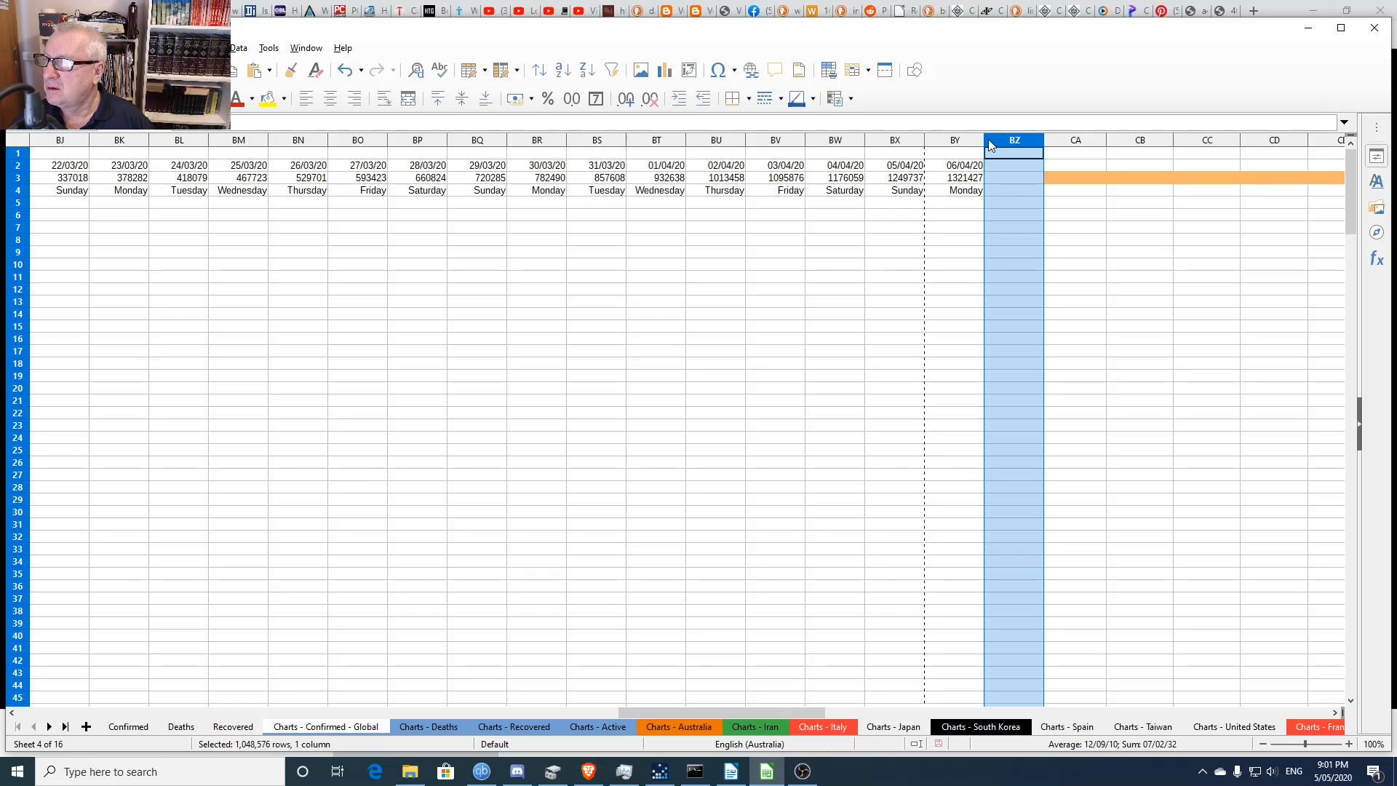
- Copy the whole of column BY and paste it over columns BZ through CD, overwriting the existing data
left_click(947, 143)
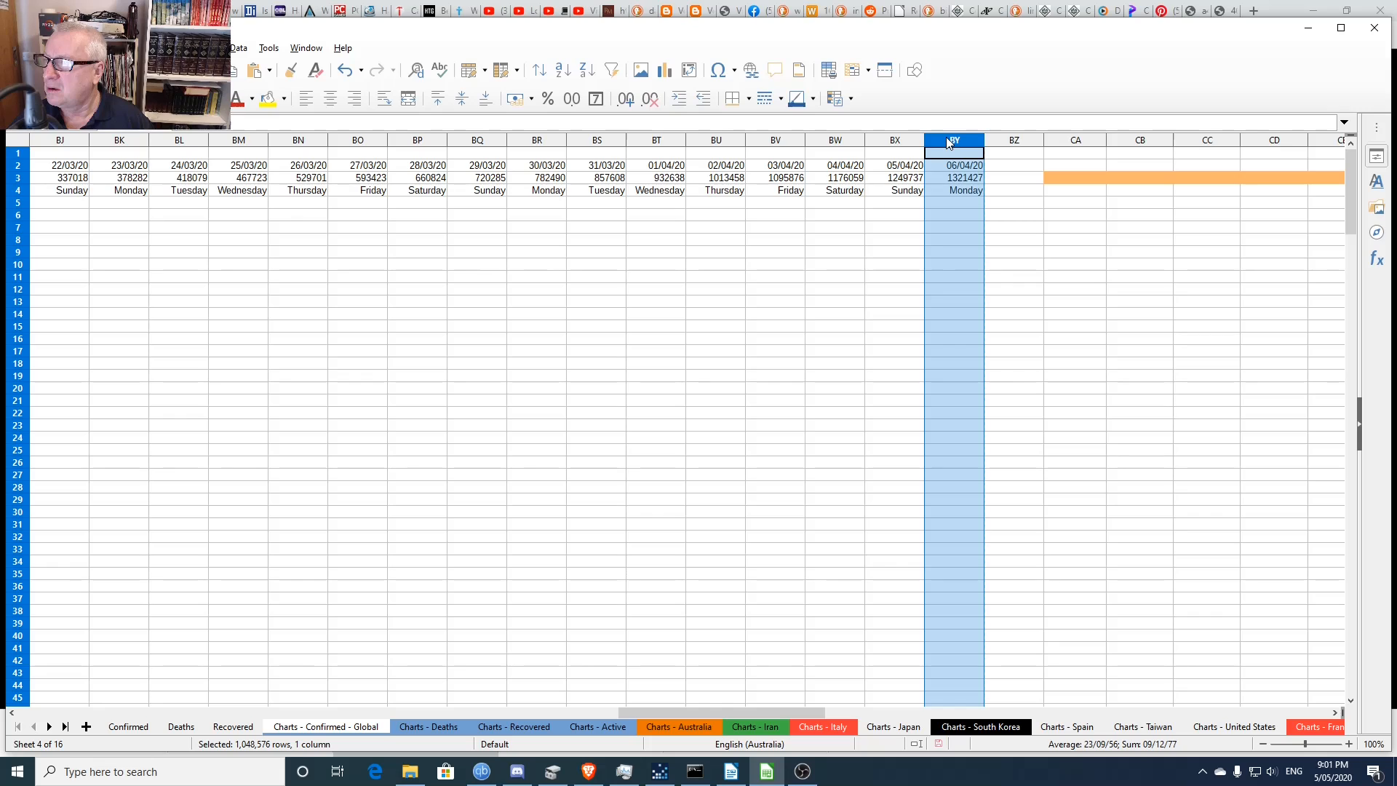
key("ctrl+c")
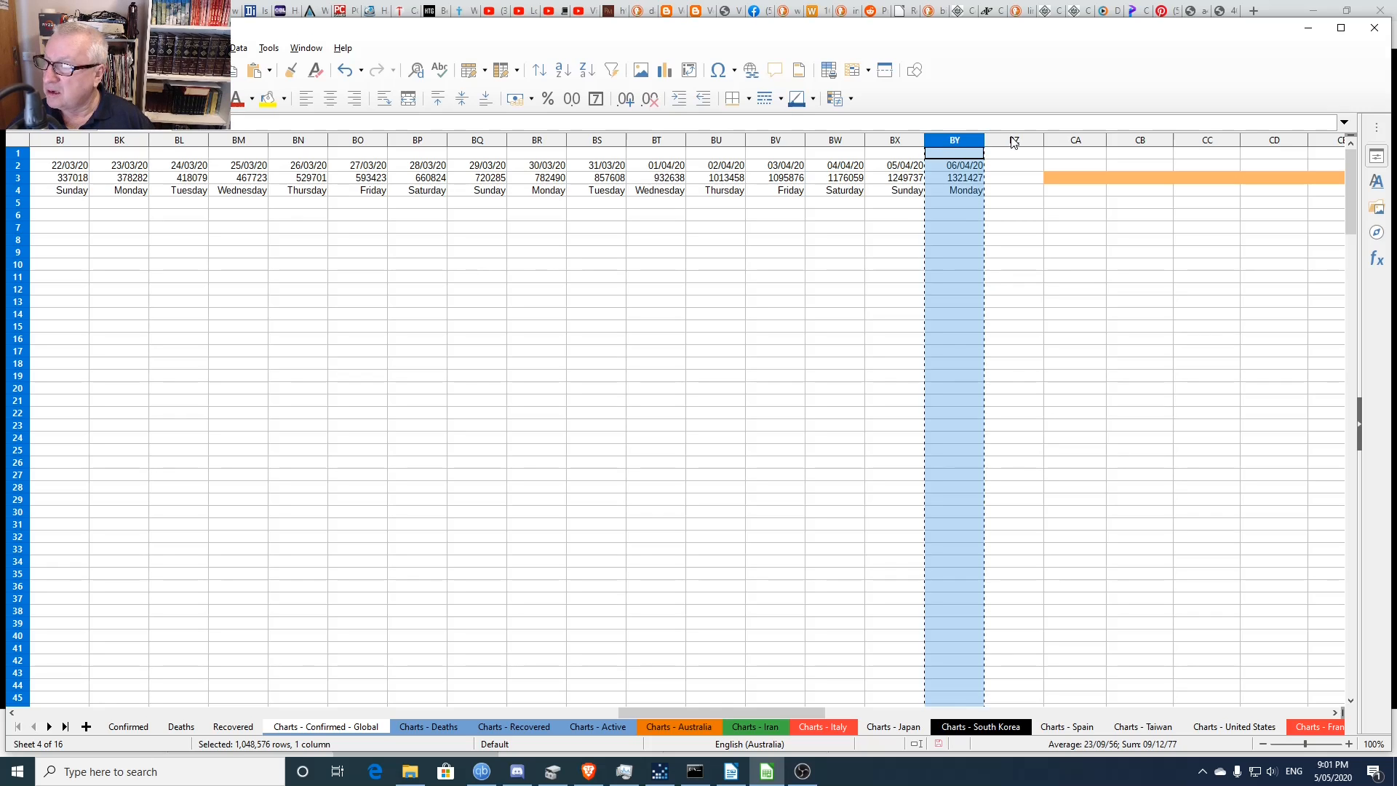
left_click(1014, 143)
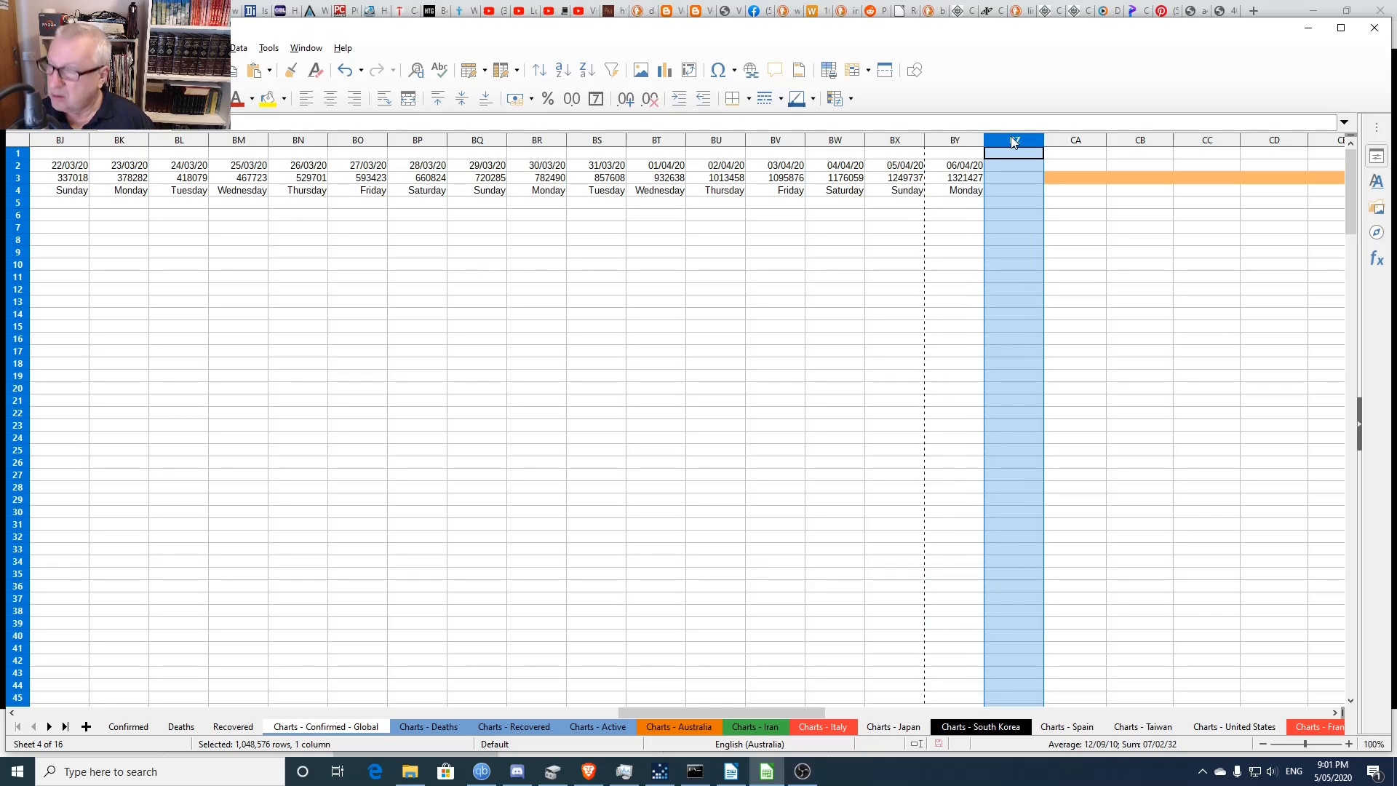
key("shift+Right")
key("shift+Right")
key("shift+Right")
key("shift+Right")
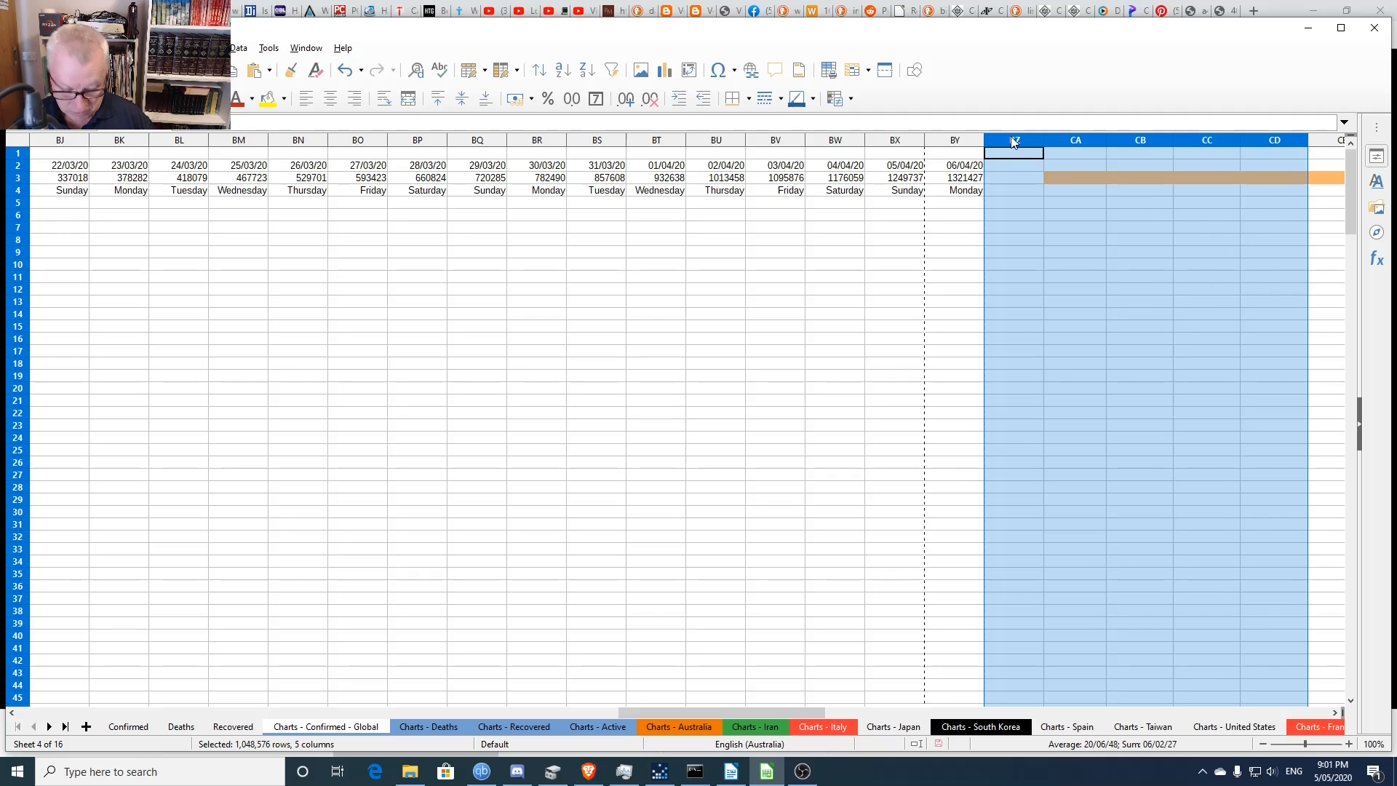
key("ctrl+v")
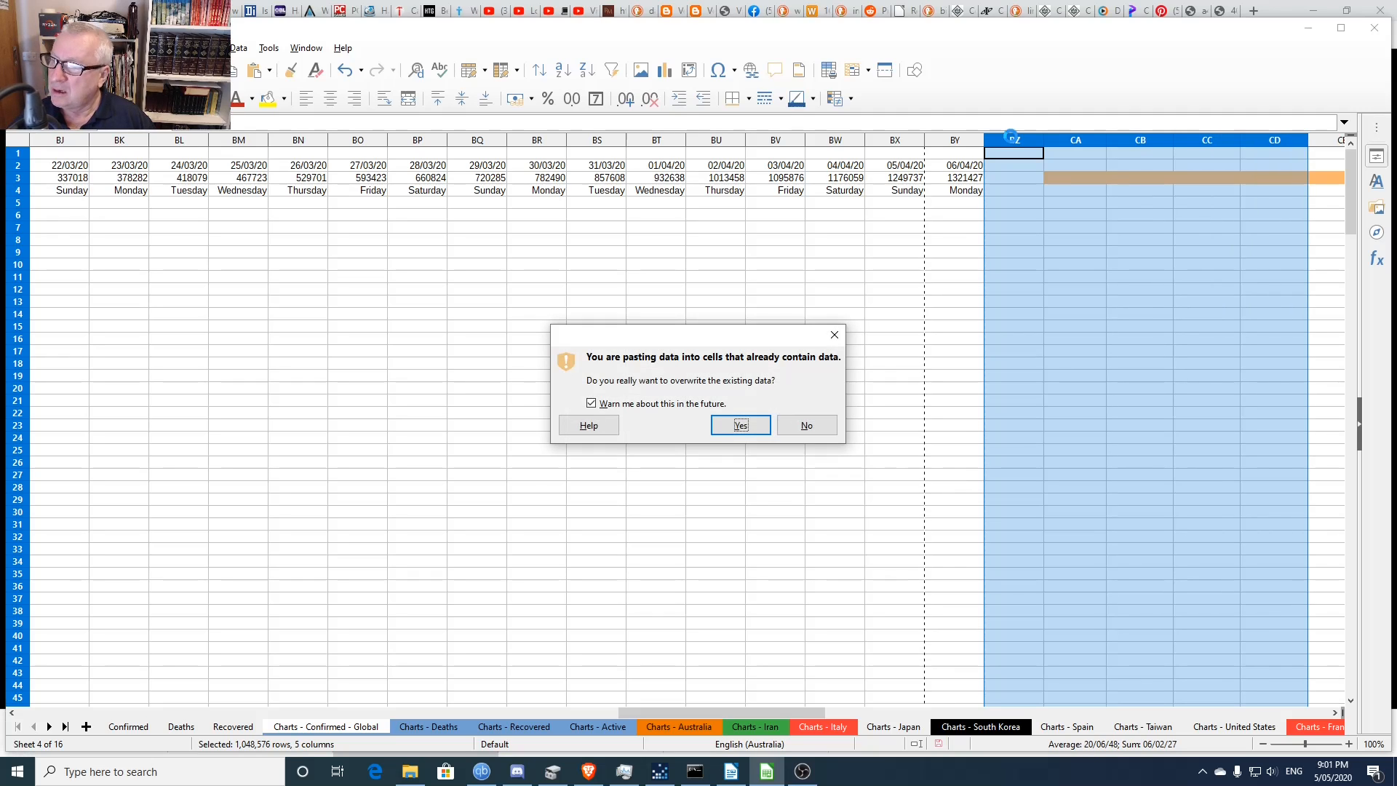
left_click(740, 425)
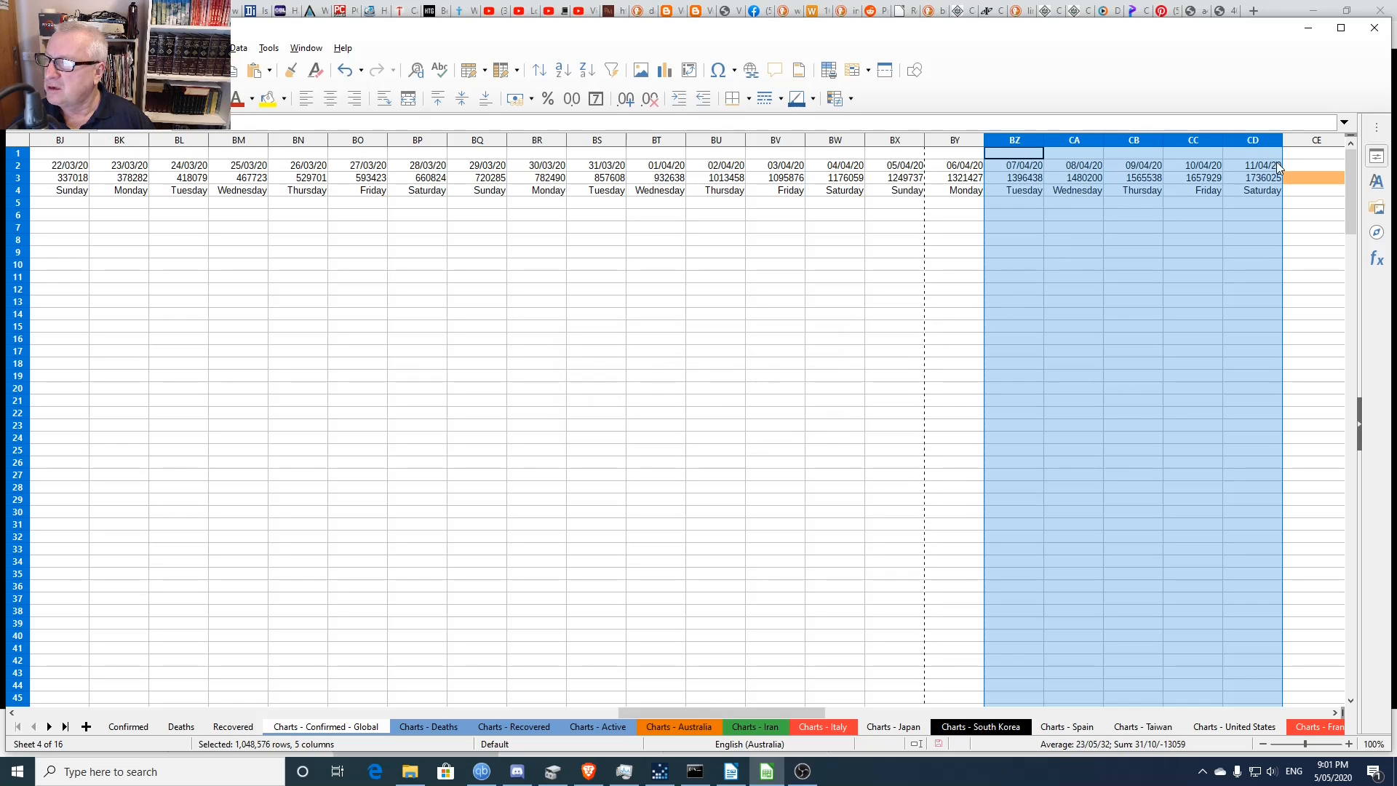
- Copy the whole of column CD and paste it over the 26 columns CE through DD, overwriting the existing data
left_click(1251, 142)
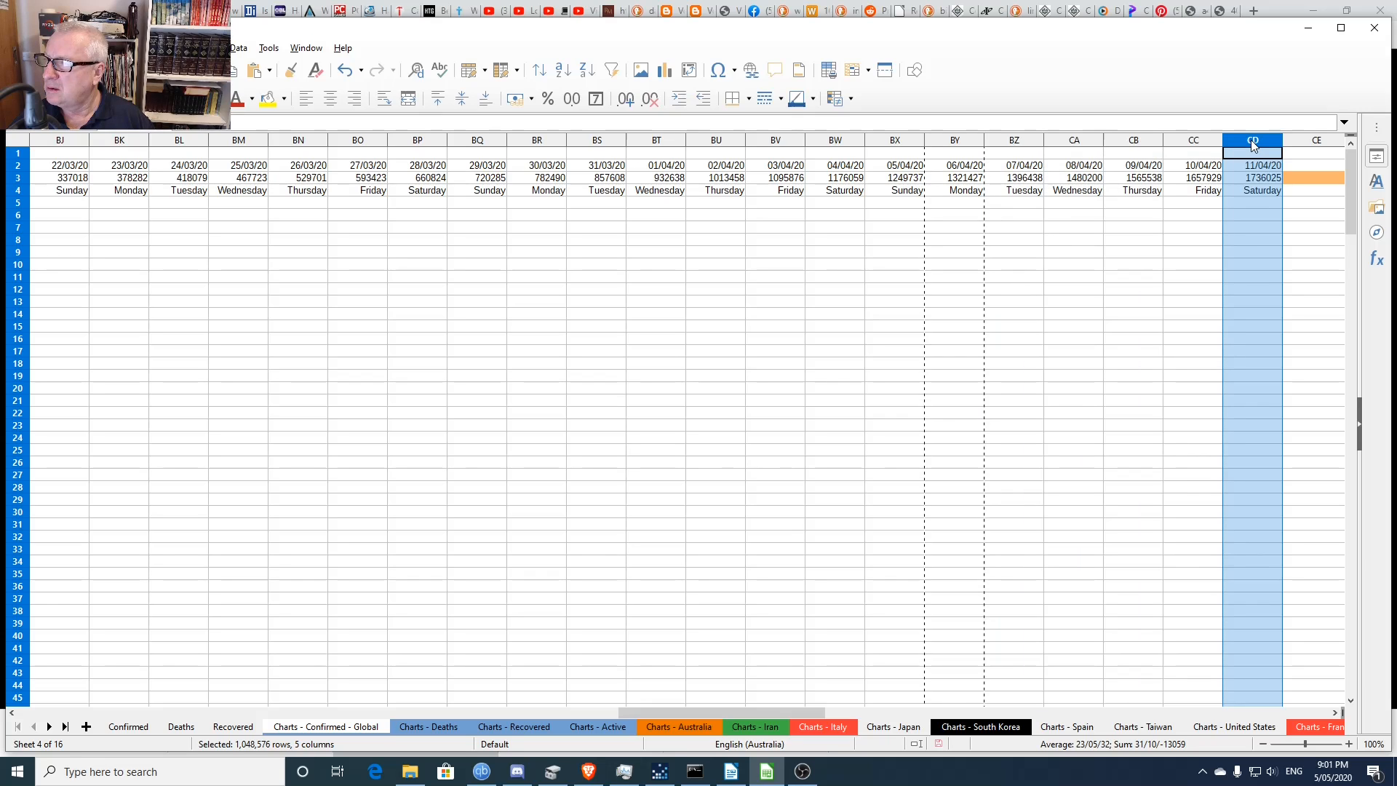
key("ctrl+c")
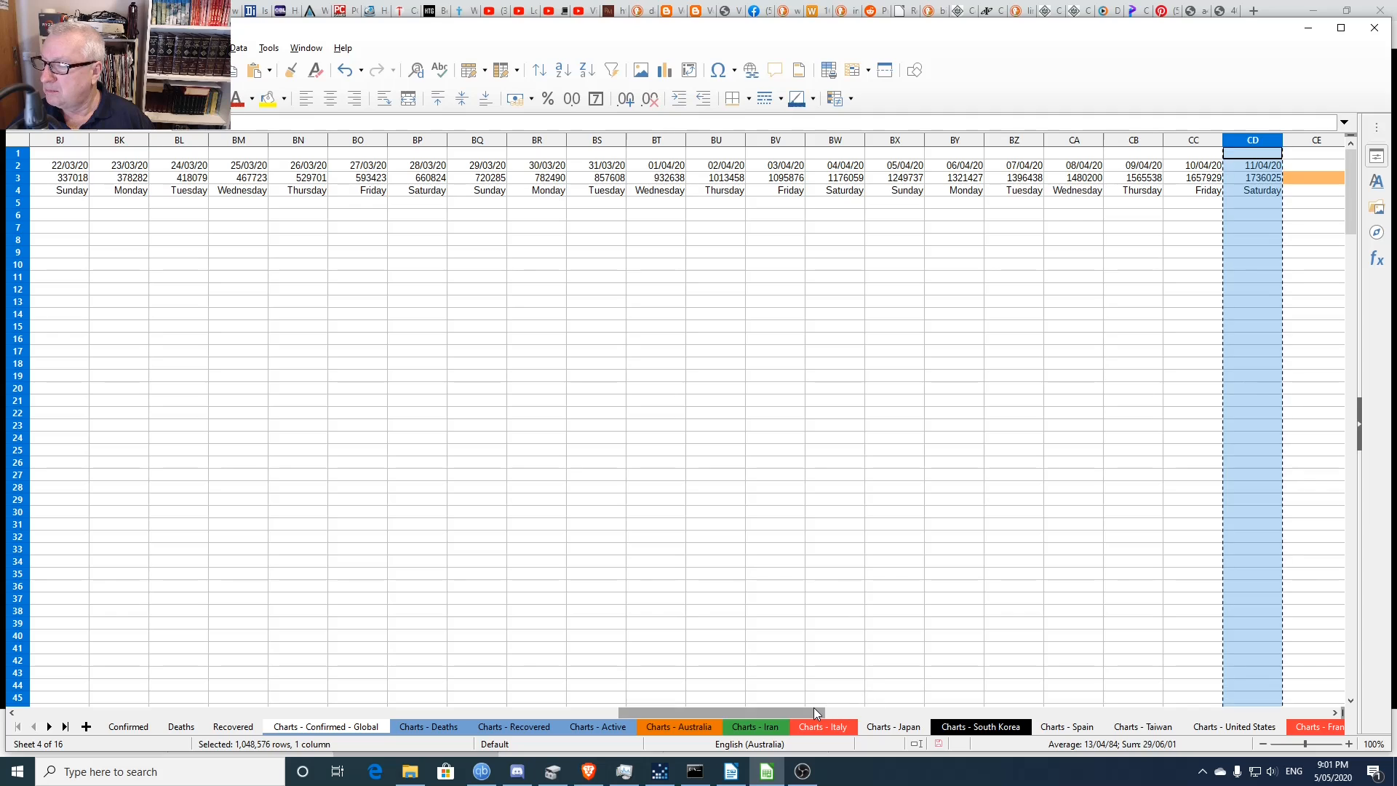
left_click_drag(814, 707, 880, 702)
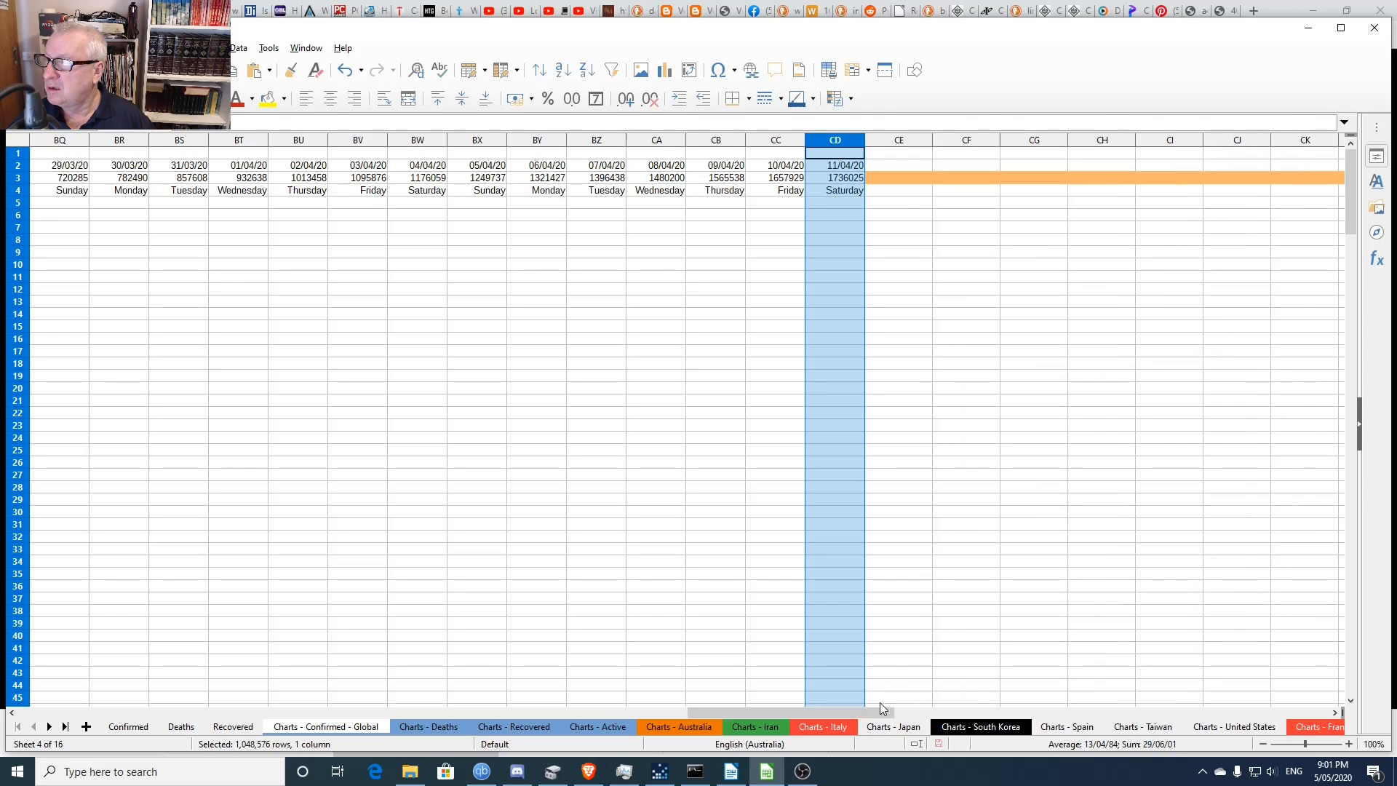
left_click(898, 154)
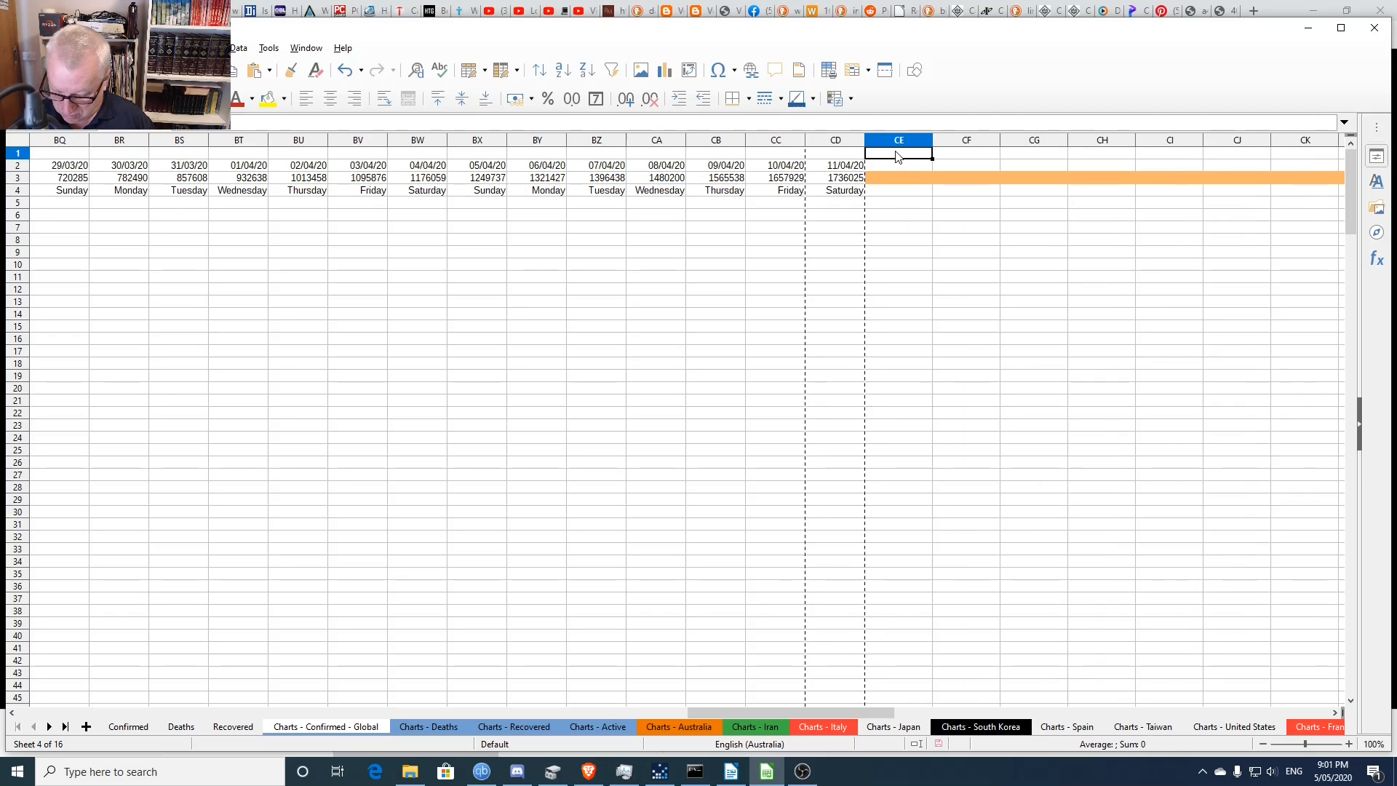
key("shift+Right")
key("shift+Right")
key("shift+Right")
key("shift+Right")
key("shift+Right")
key("shift+Right")
key("shift+Right")
key("shift+Right")
key("shift+Right")
key("shift+Right")
key("shift+Right")
key("shift+Right")
key("shift+Right")
key("shift+Right")
key("shift+Right")
key("shift+Right")
key("shift+Right")
key("shift+Right")
key("shift+Right")
key("shift+Right")
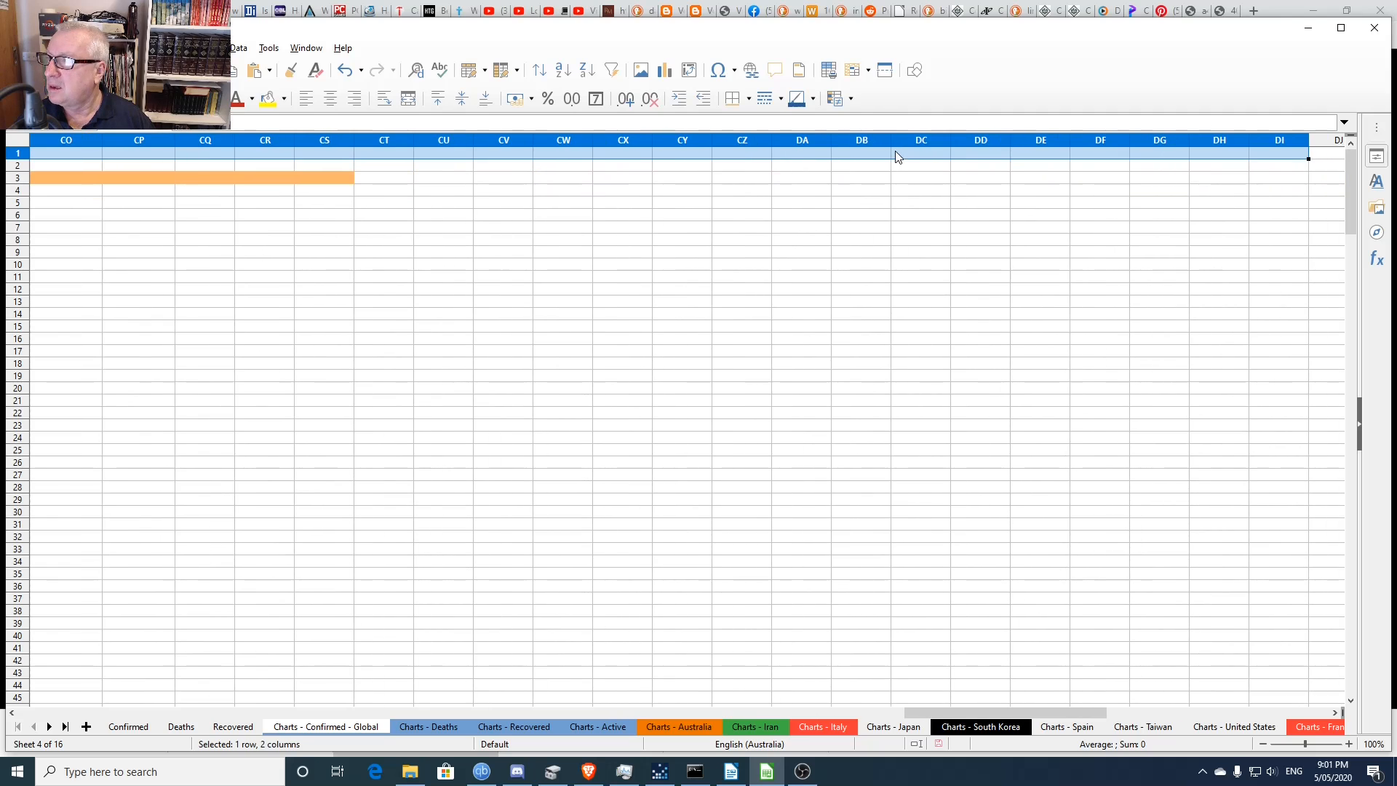
key("shift+Left")
key("shift+Left")
key("shift+Left")
key("shift+Left")
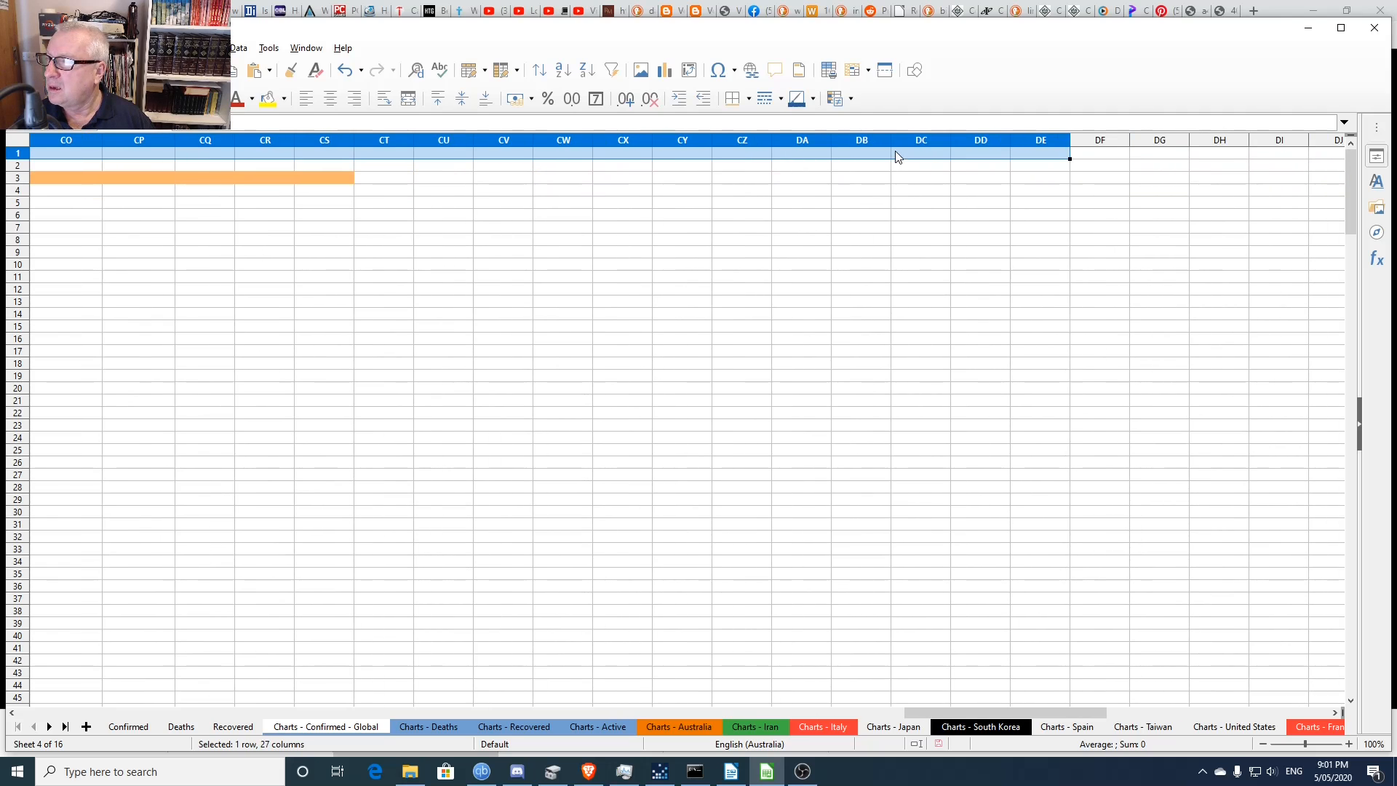
key("shift+Left")
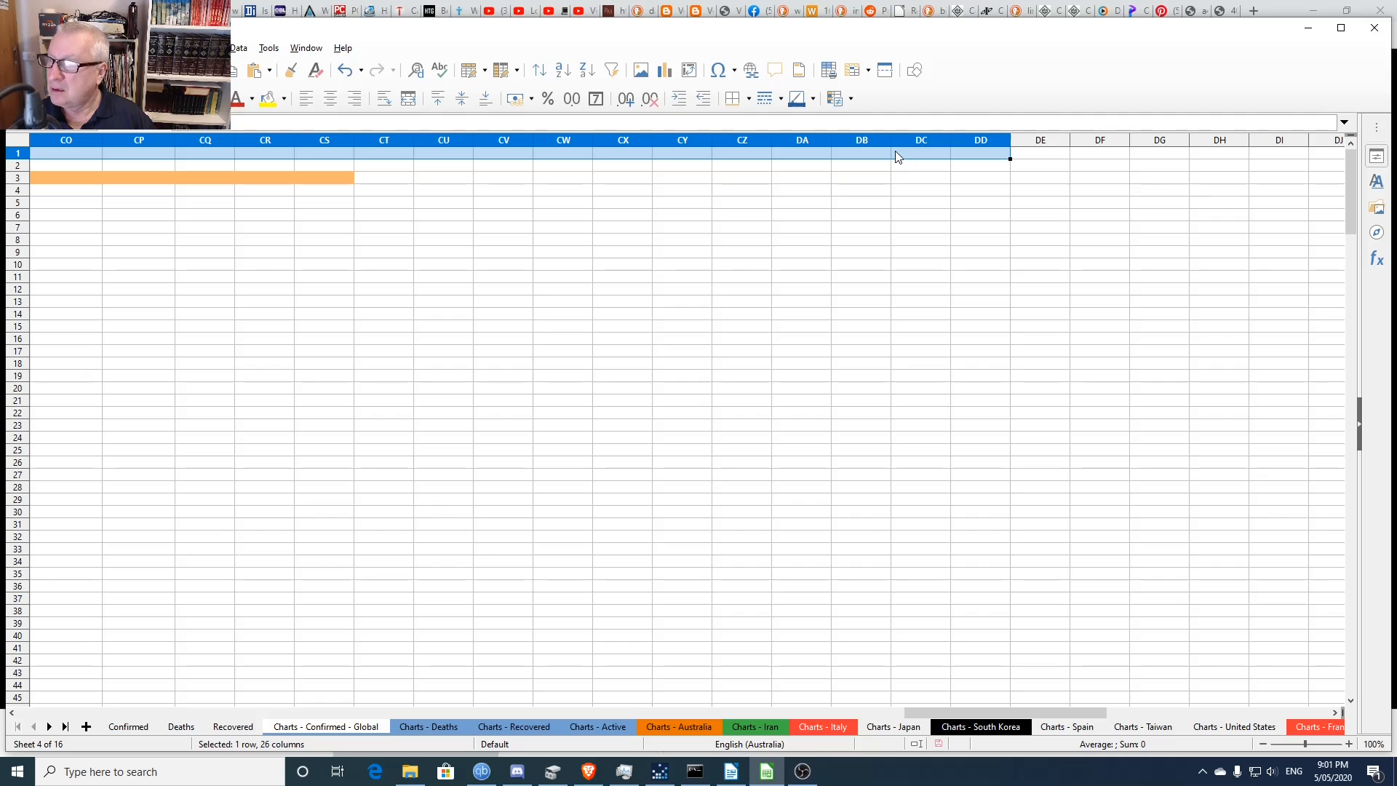
key("ctrl+v")
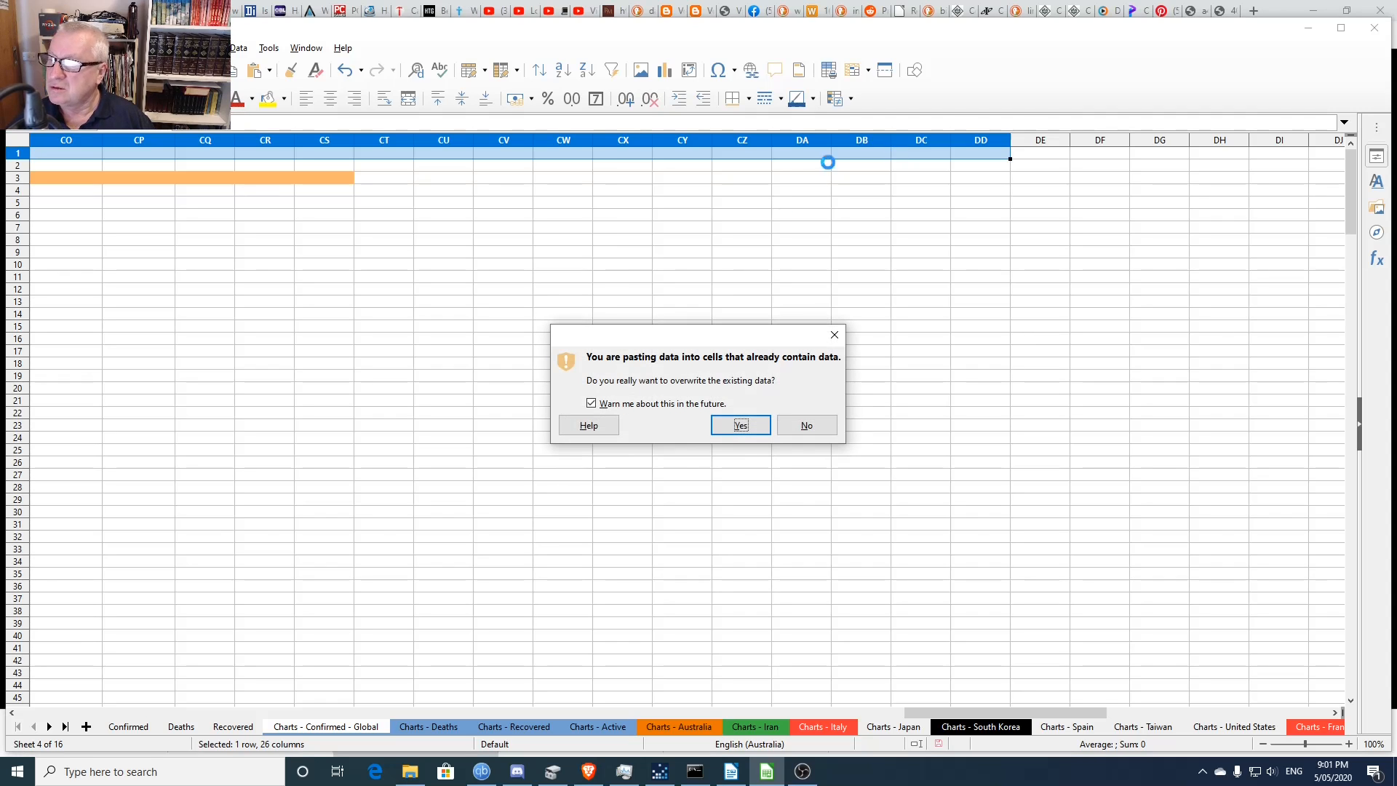
left_click(731, 429)
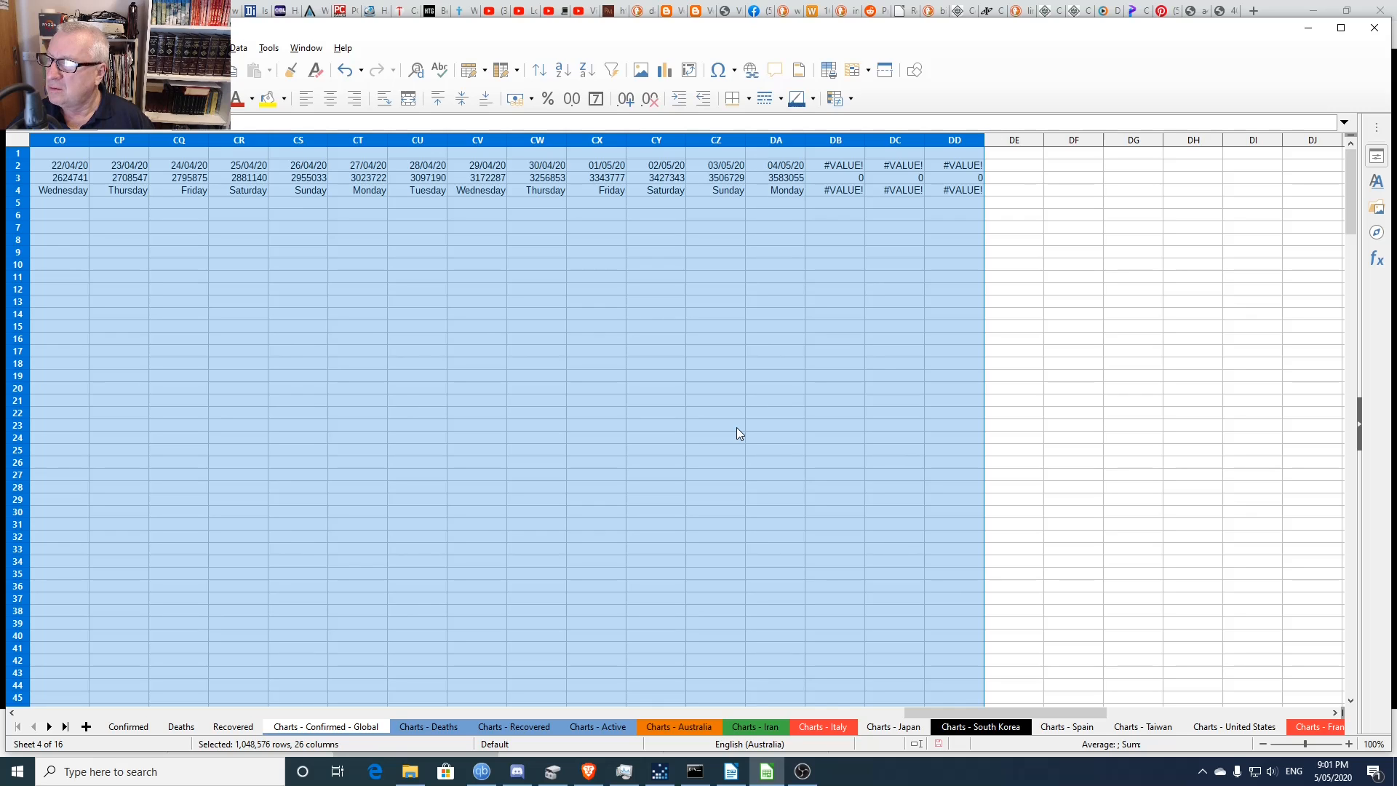
- Clear the contents of columns DB through DD, which have no source dates
left_click(827, 163)
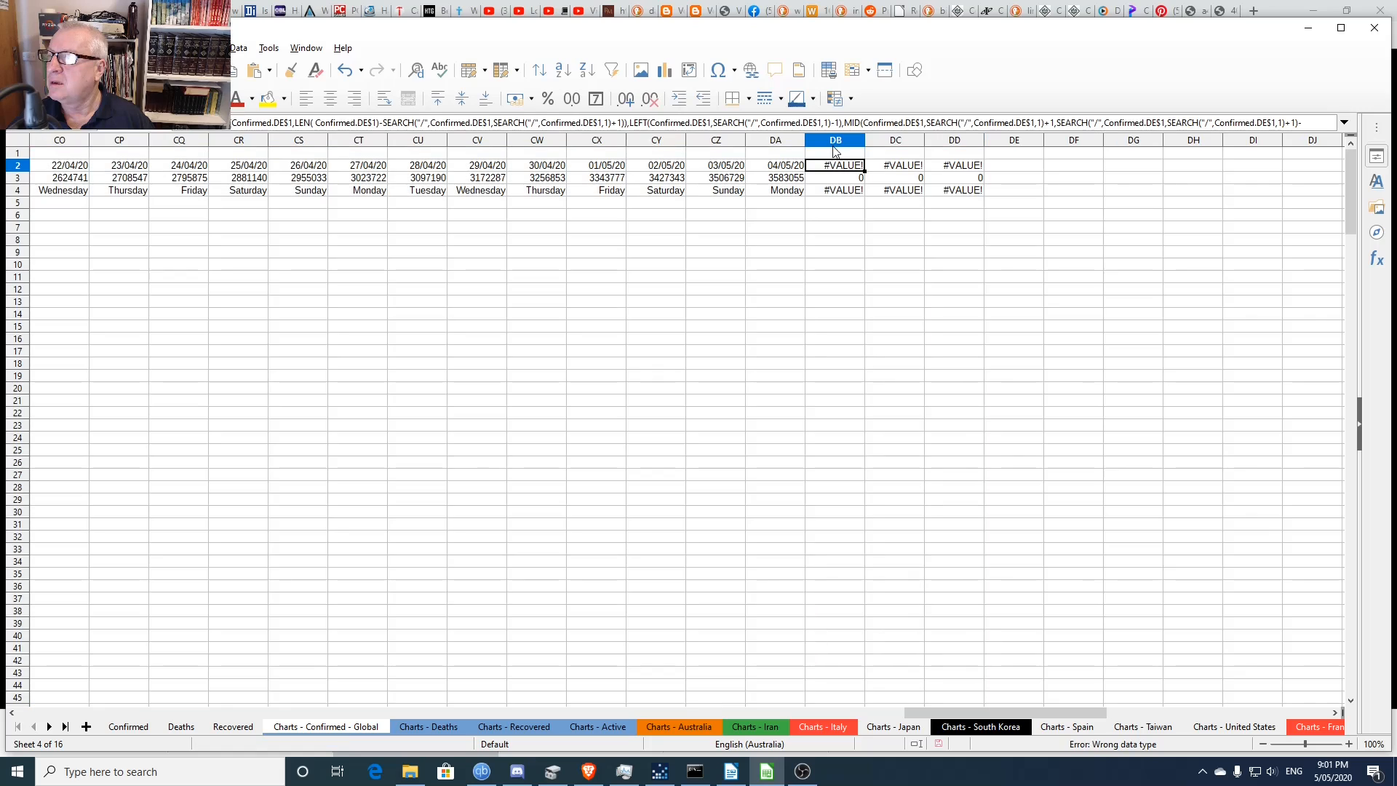
left_click(840, 138)
left_click_drag(840, 138, 953, 141)
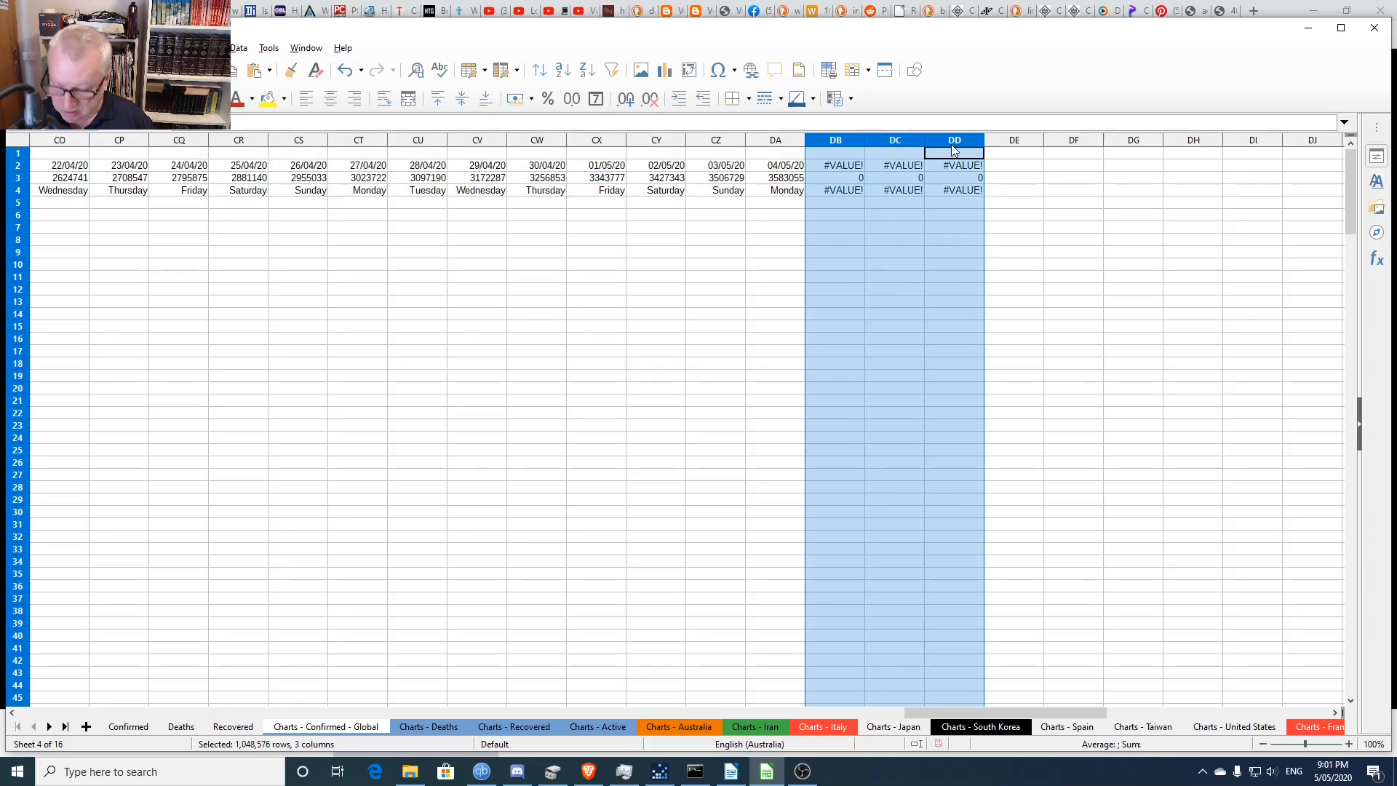
key("Delete")
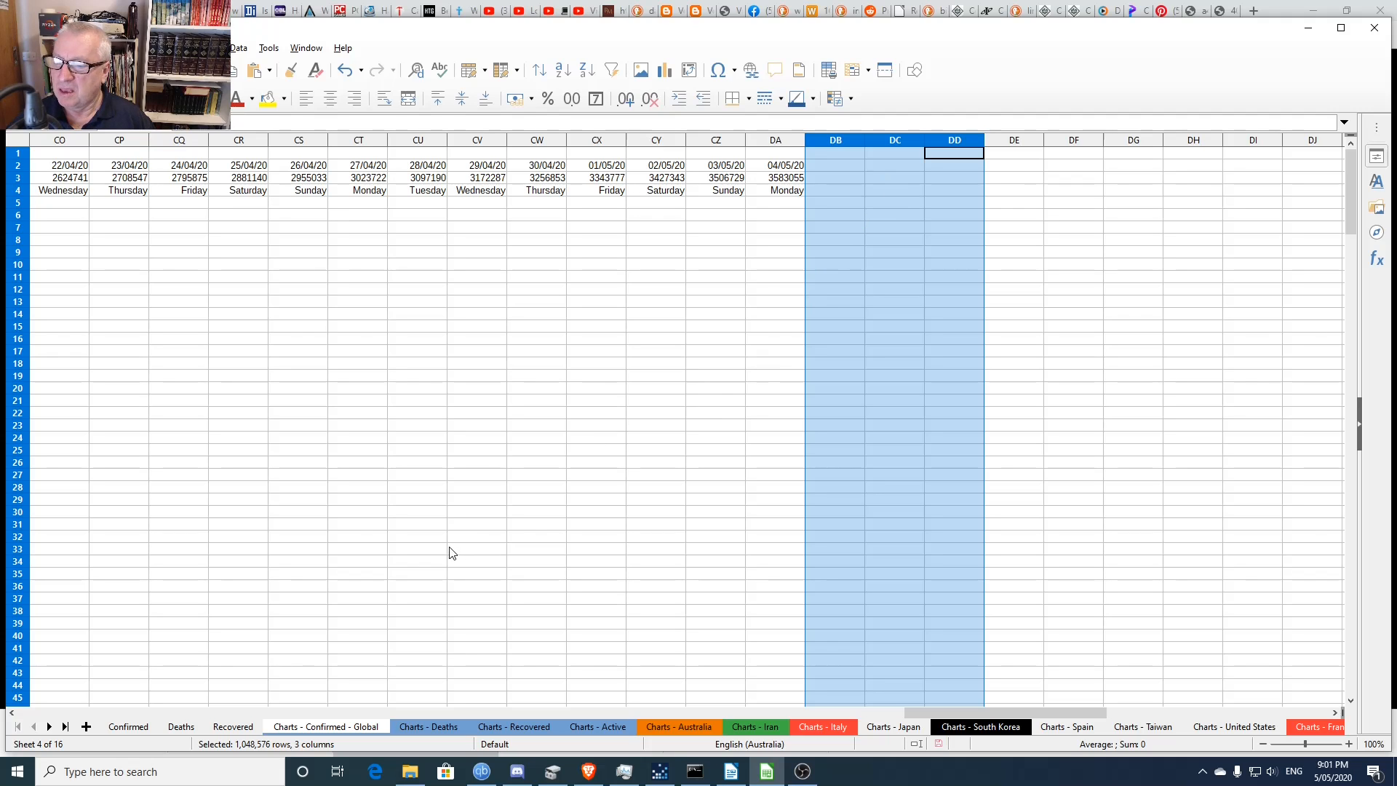
- Set the Confirmed Infections Global chart's Y-values range to $B$3:$DA$3 and its categories to $B$2:$DA$2, and refresh the chart
left_click_drag(934, 713, 20, 647)
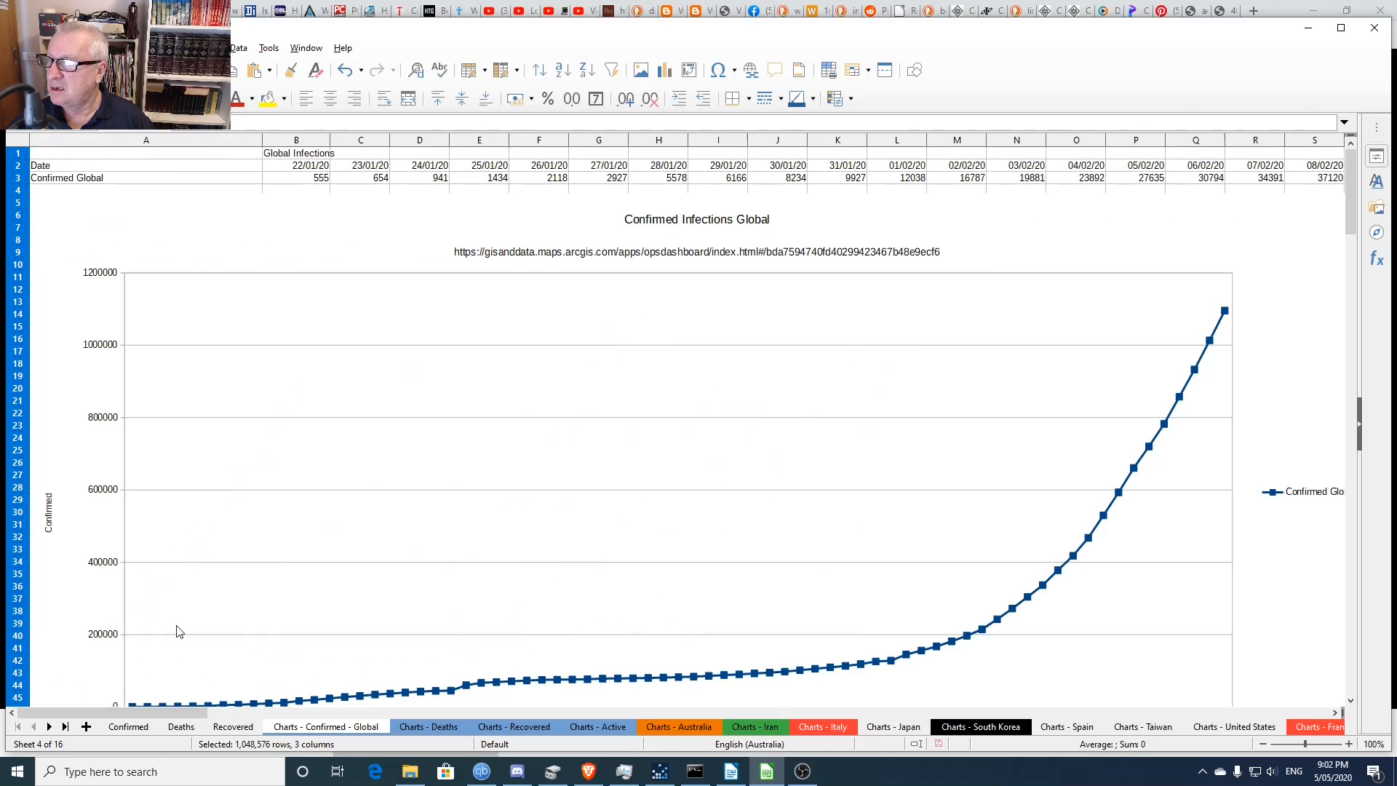
scroll(1132, 526, "down", 3)
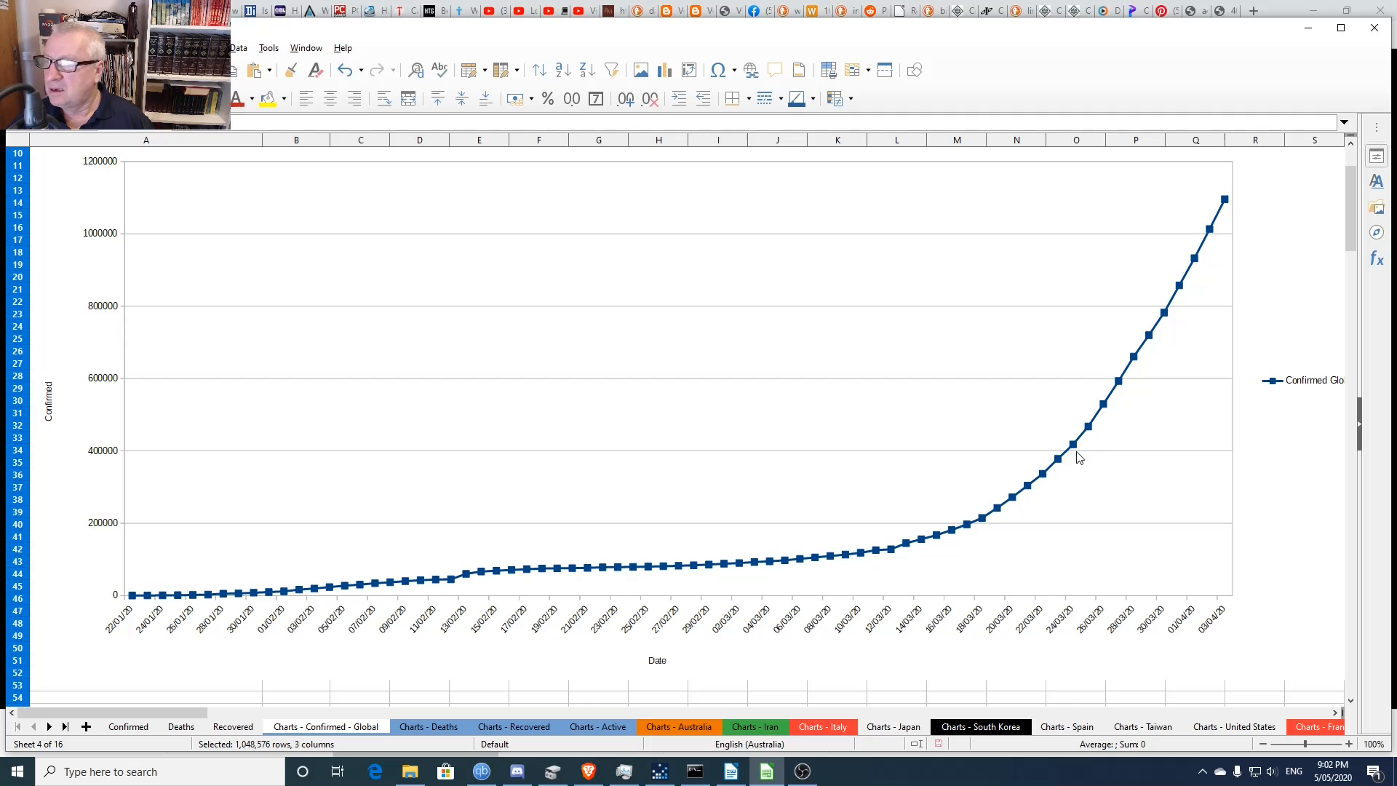
scroll(1077, 455, "up", 3)
scroll(1077, 446, "down", 2)
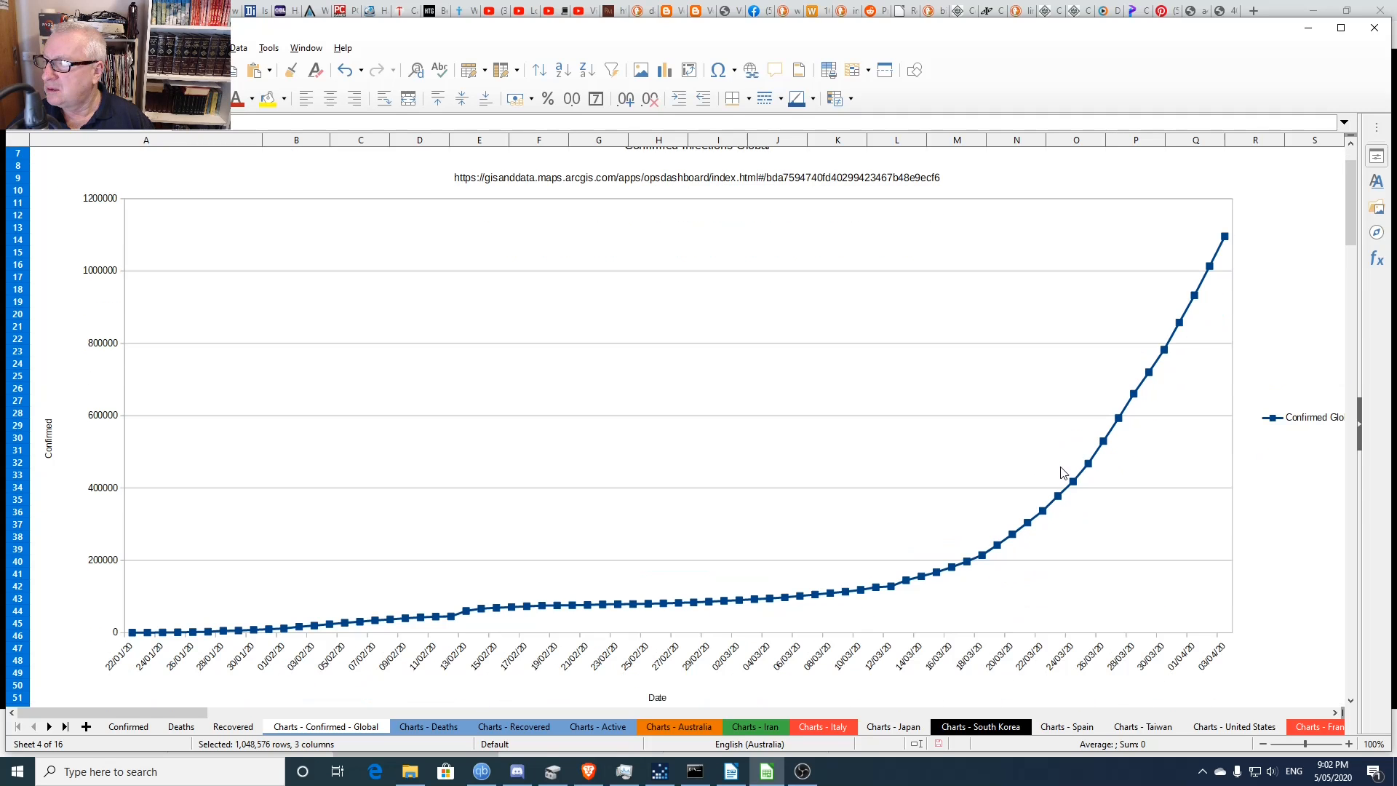
double_click(1062, 497)
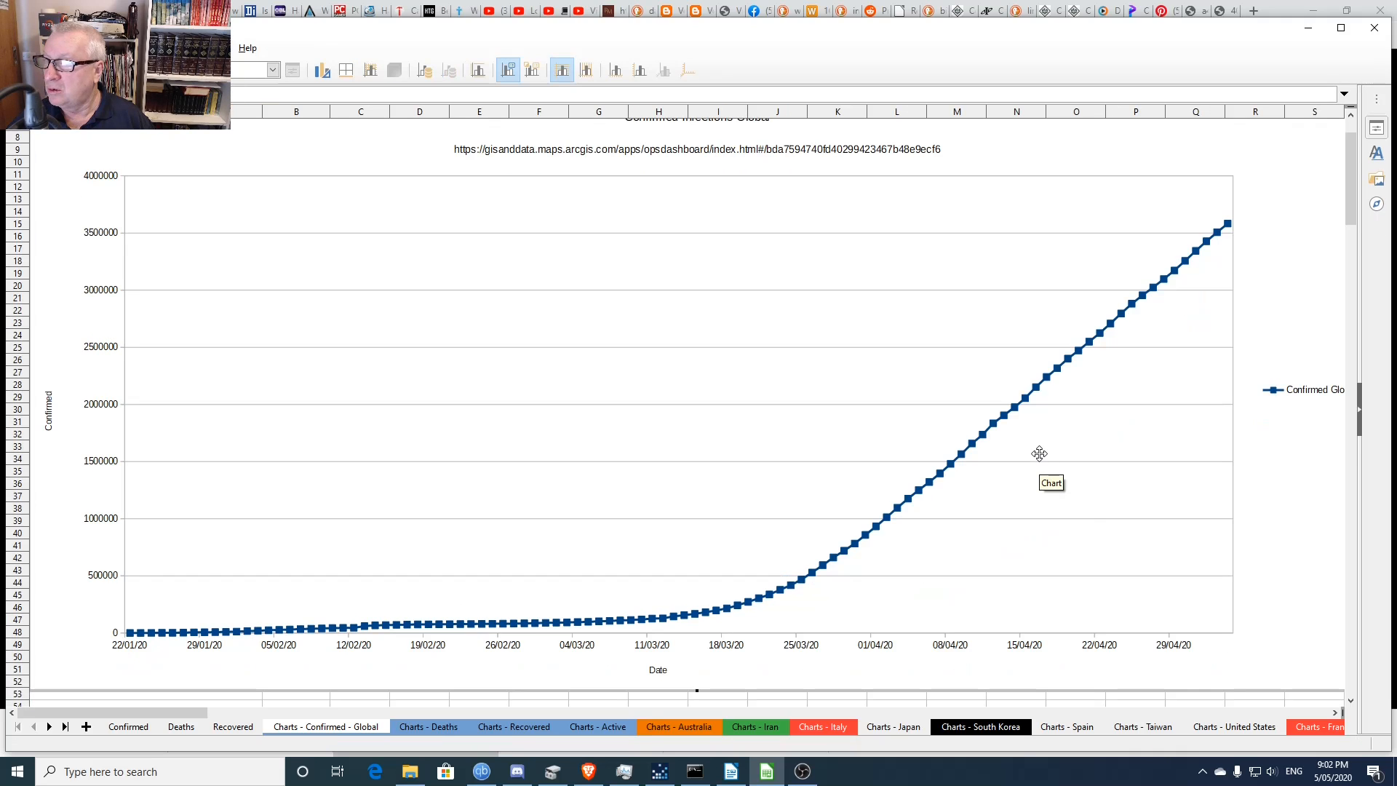
right_click(1004, 406)
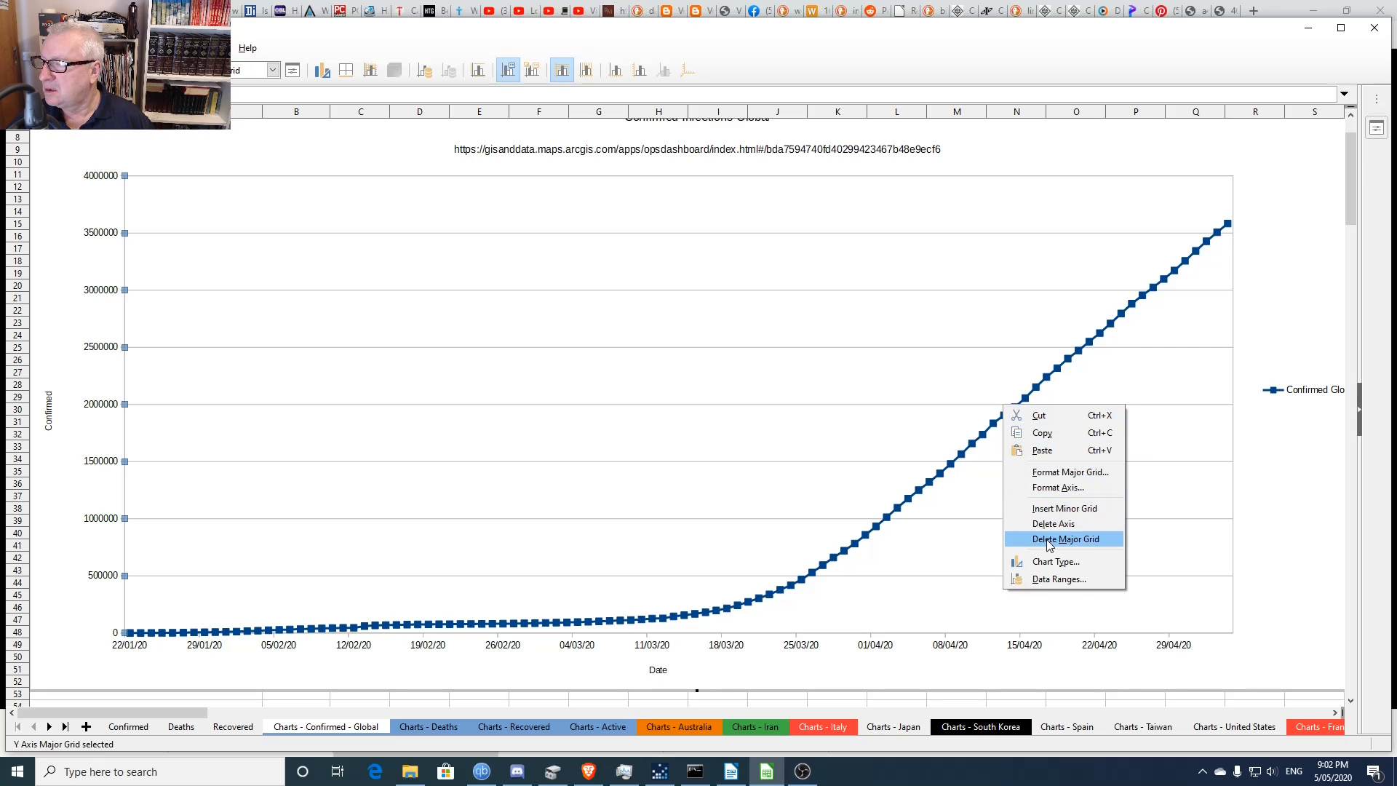
left_click(1057, 580)
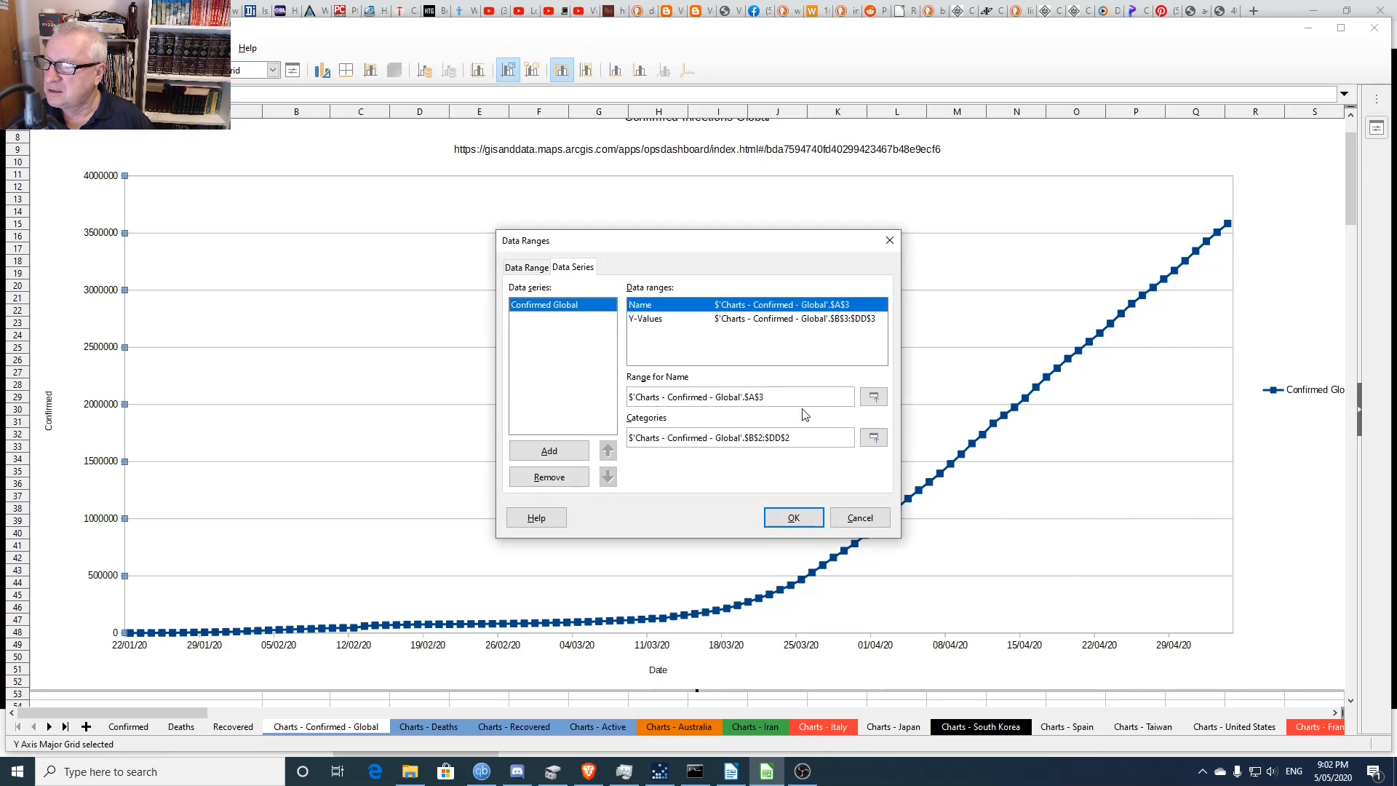
left_click(862, 321)
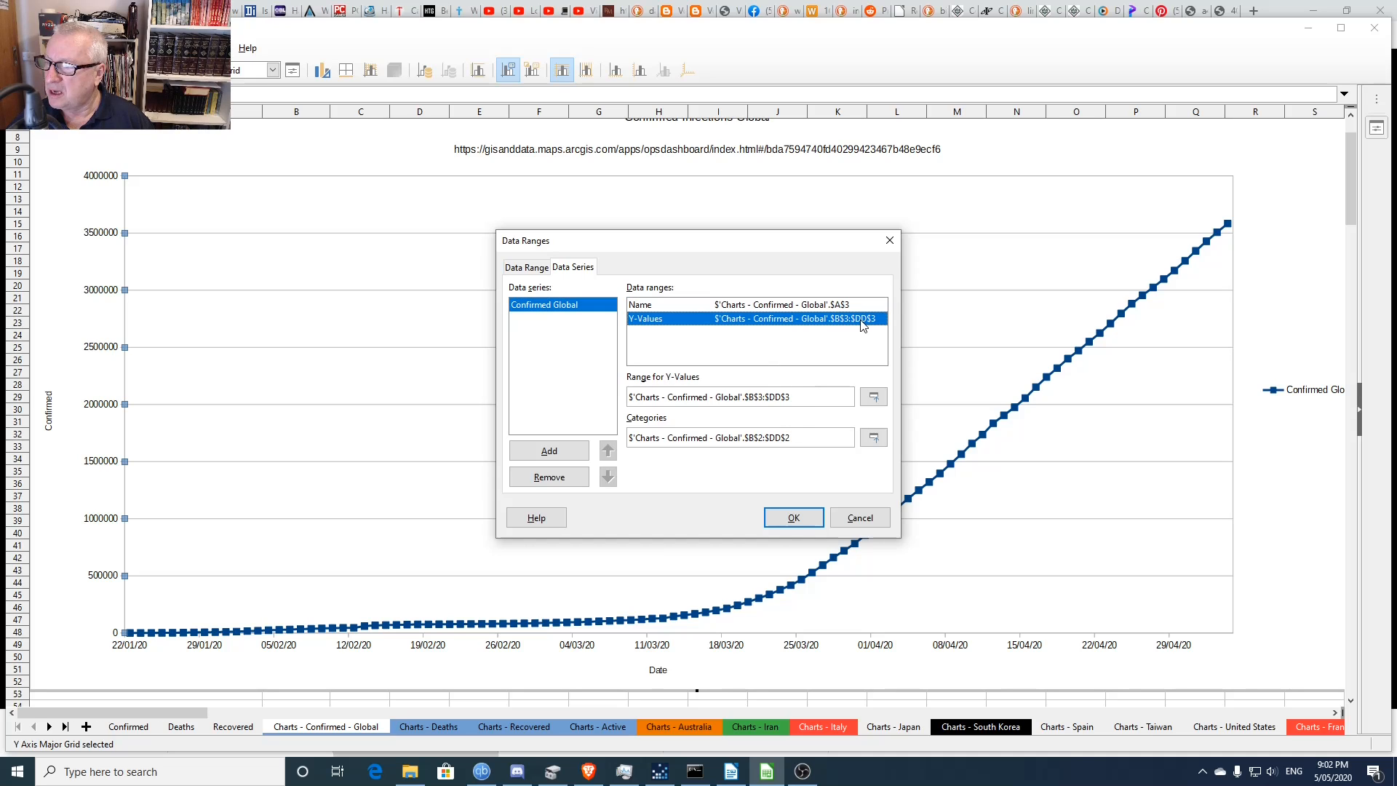
left_click(782, 397)
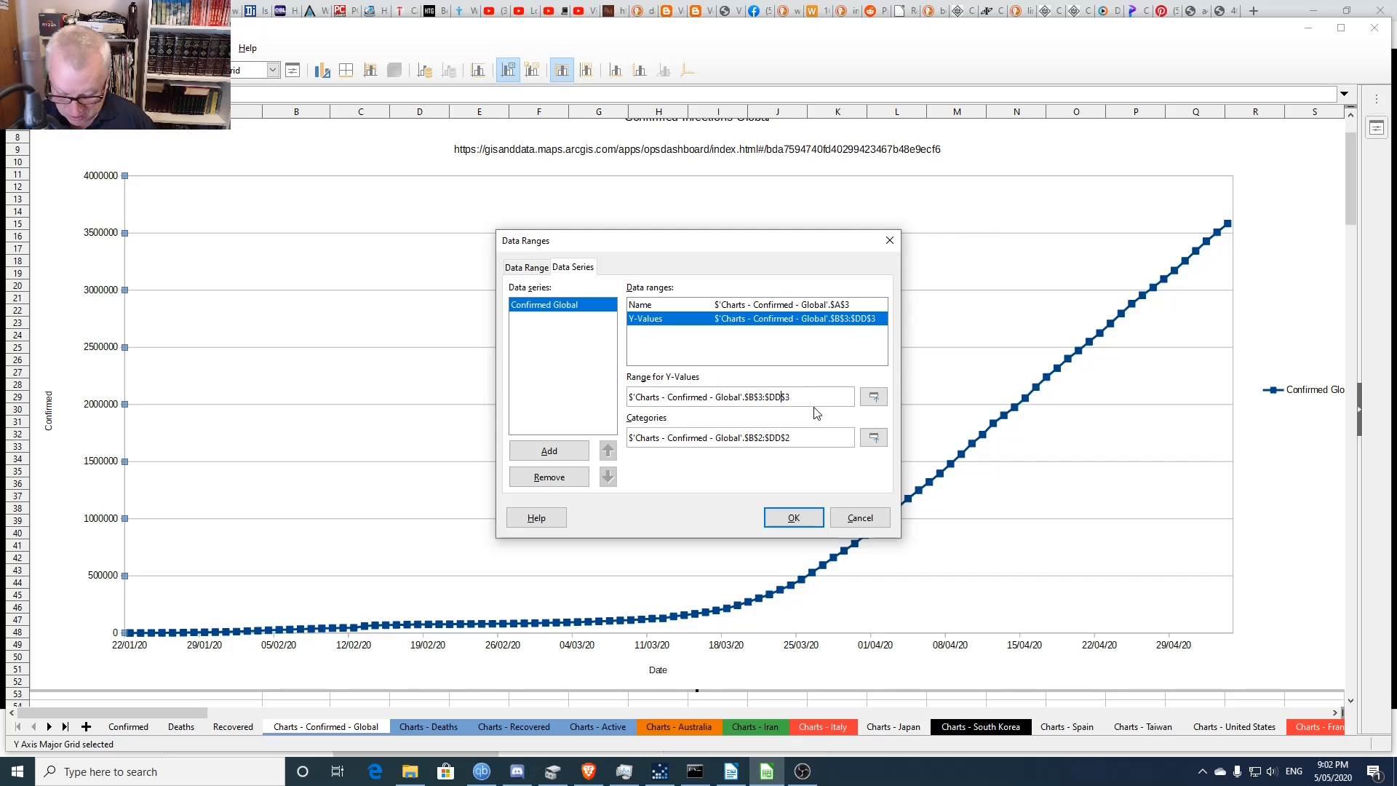
key("BackSpace")
type("a")
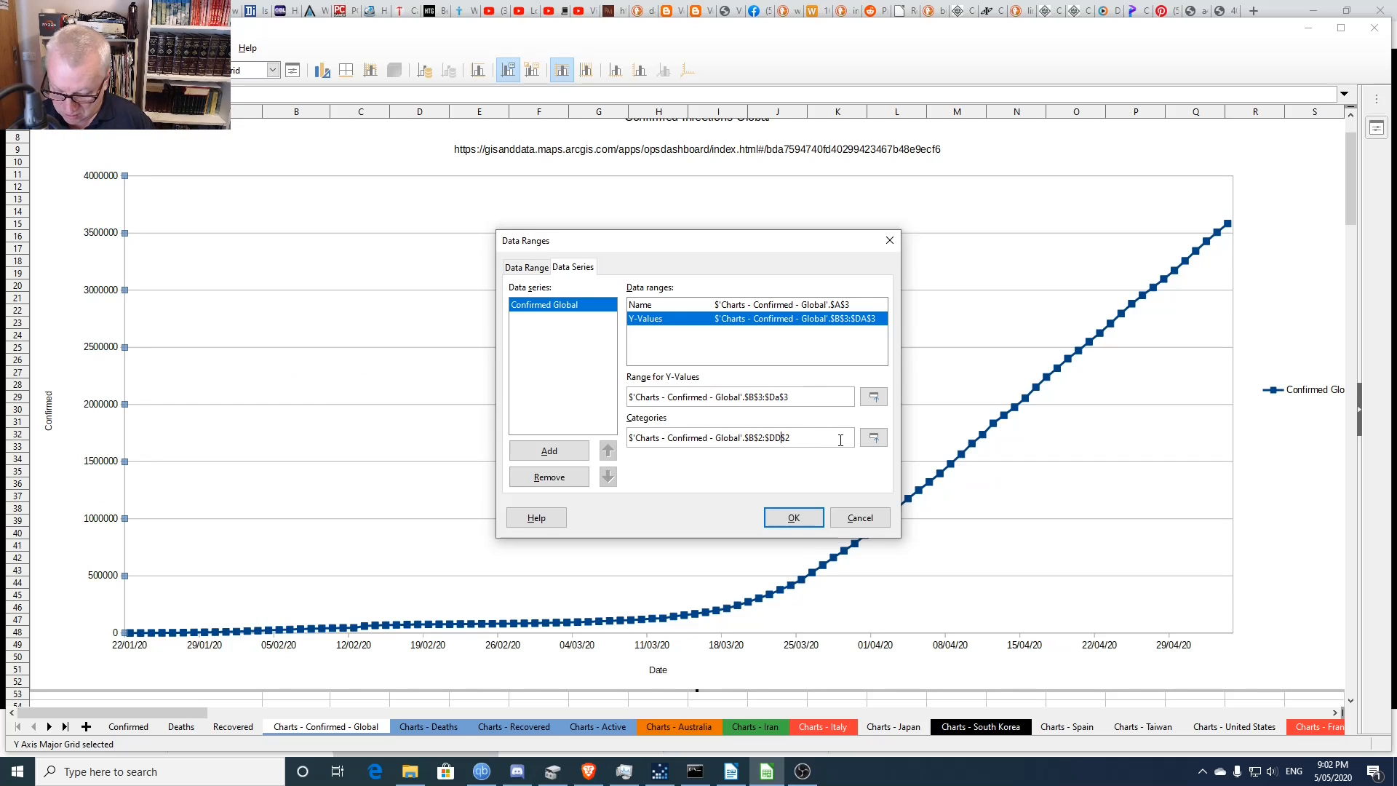
type("a")
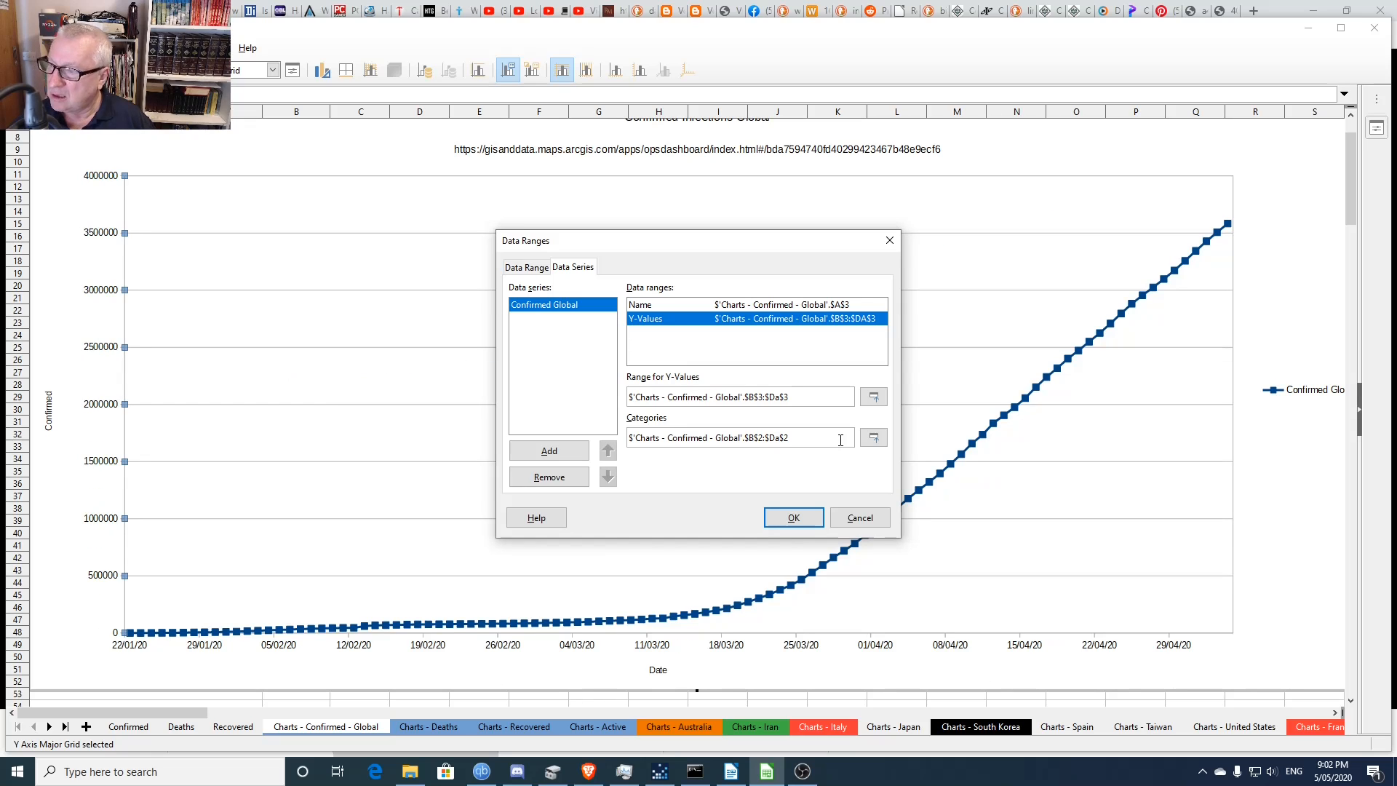
left_click(799, 518)
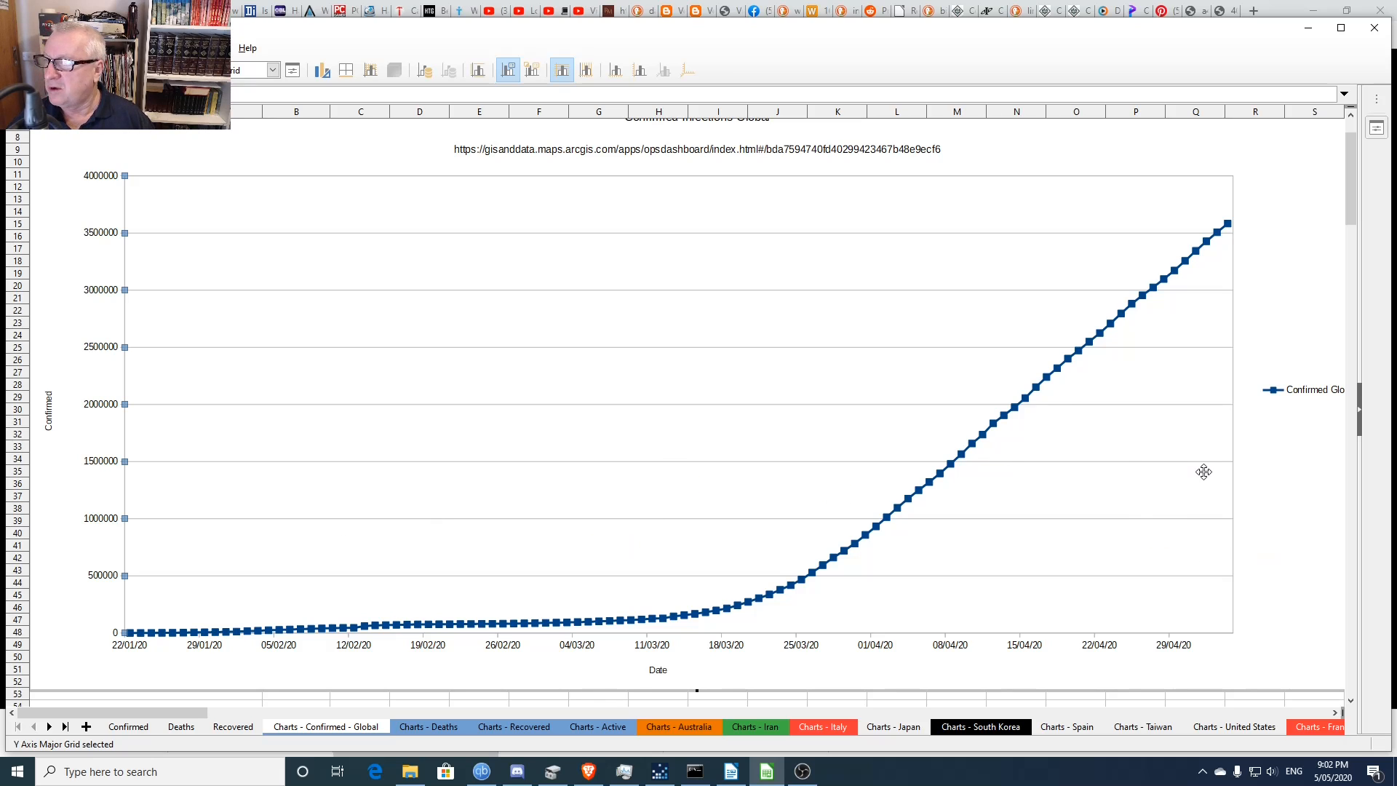
left_click(1009, 705)
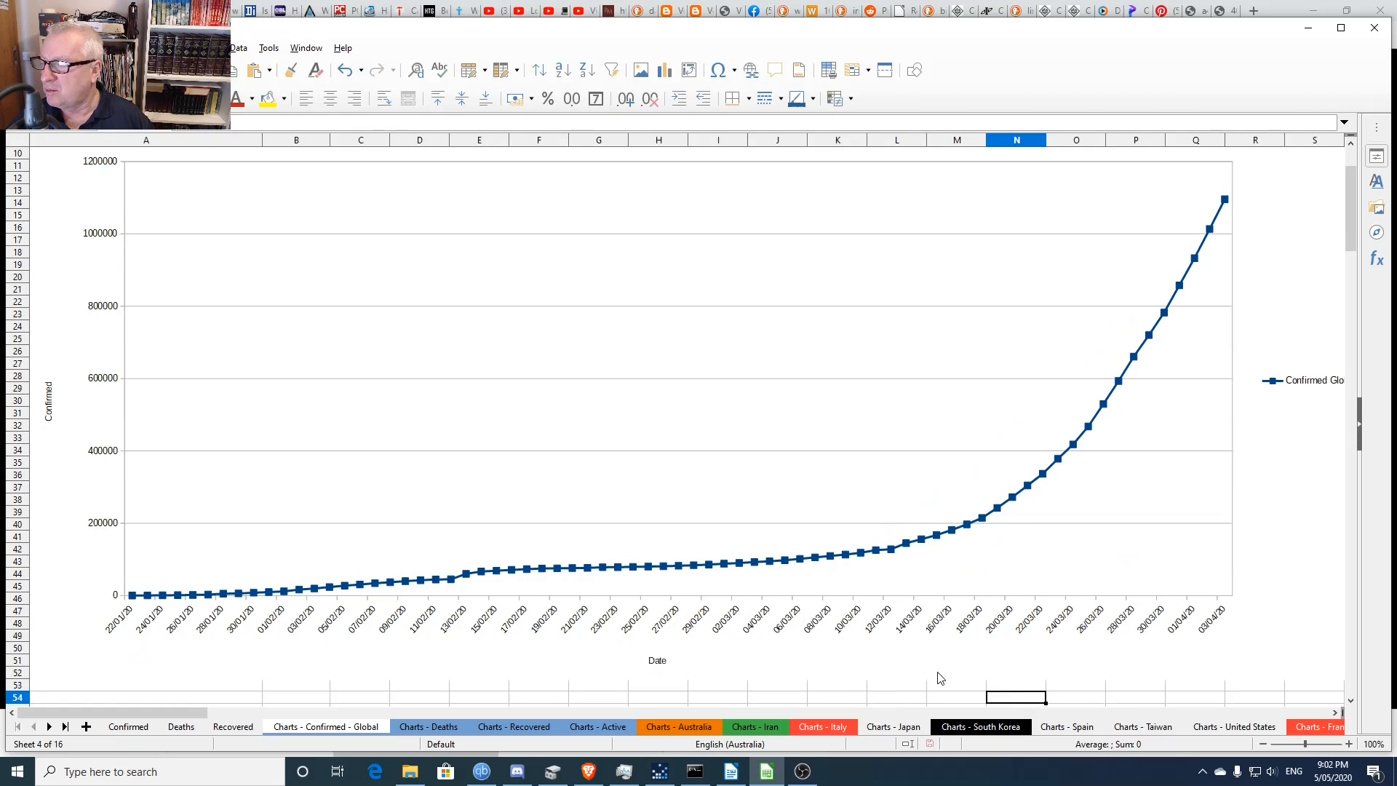
left_click(1031, 629)
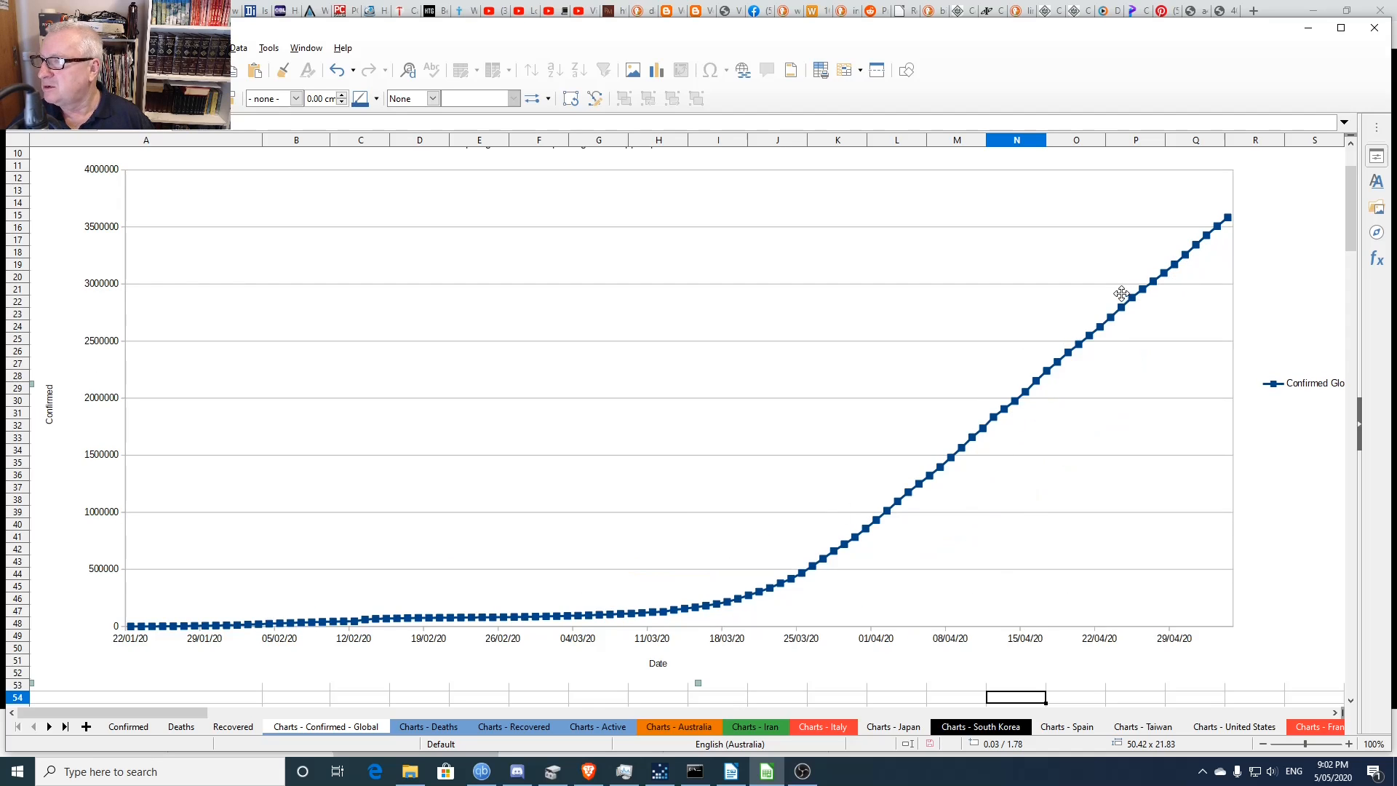
- Set the Confirmed Infections Global without China chart's Y-values range to $B$59:$DA$59 and its categories to $B$58:$DA$58
scroll(1055, 354, "down", 15)
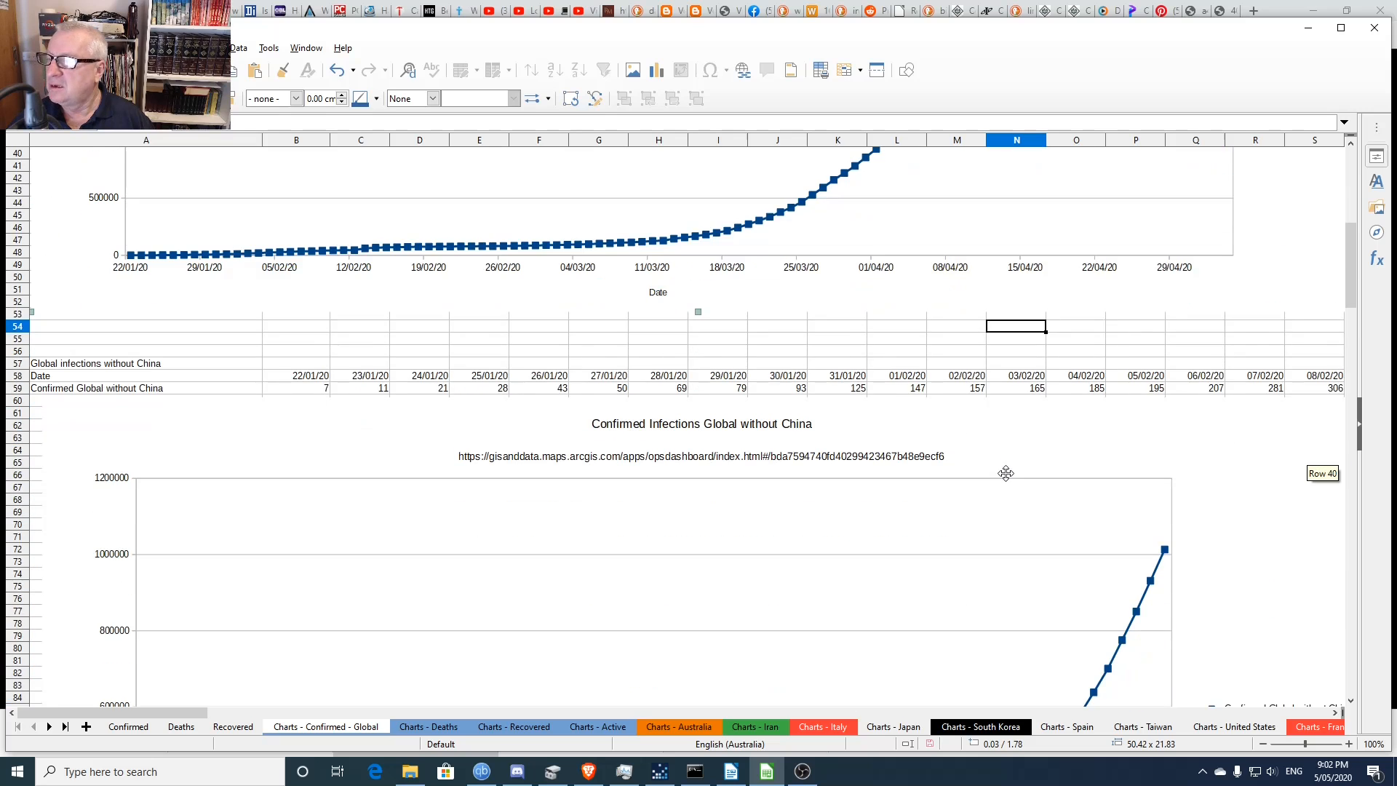
scroll(946, 477, "down", 3)
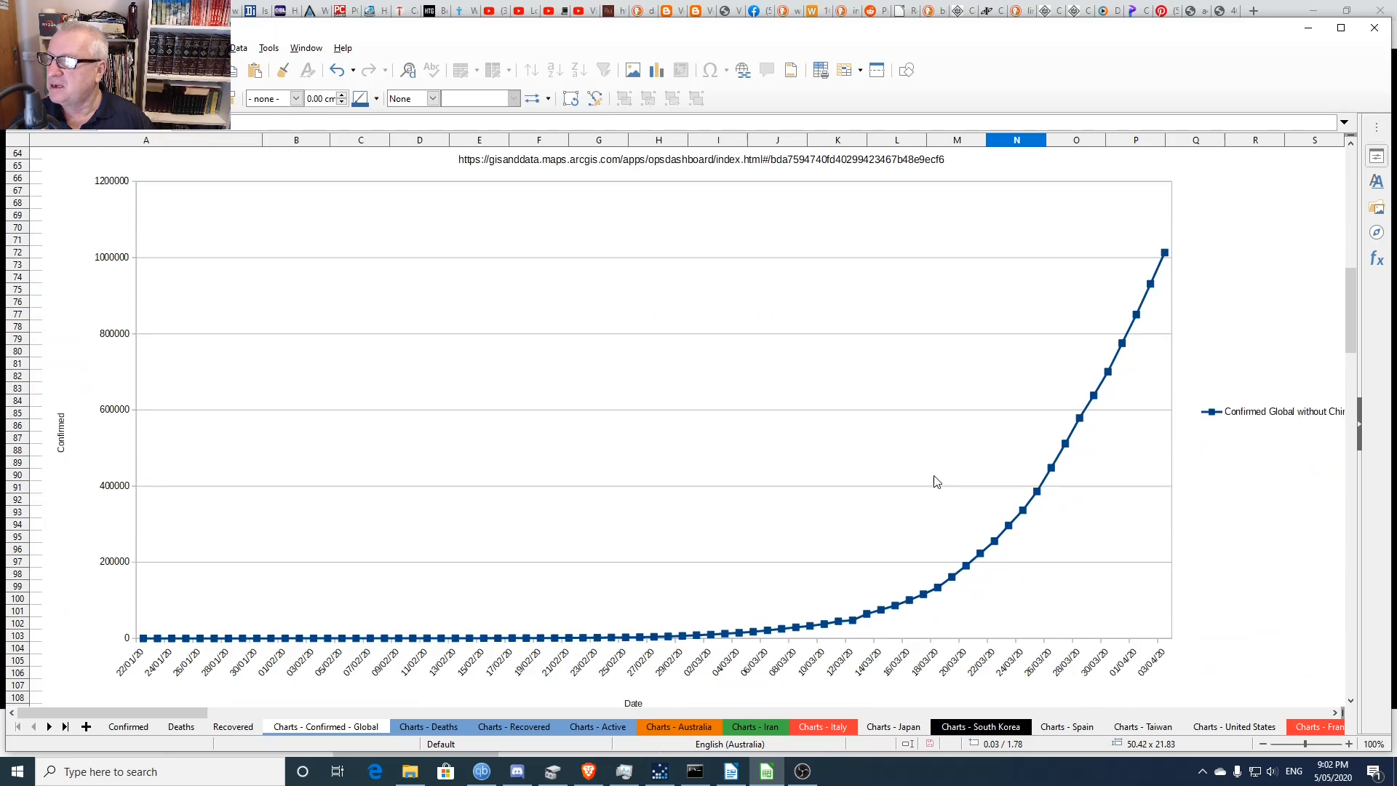
scroll(884, 471, "up", 3)
scroll(884, 472, "down", 3)
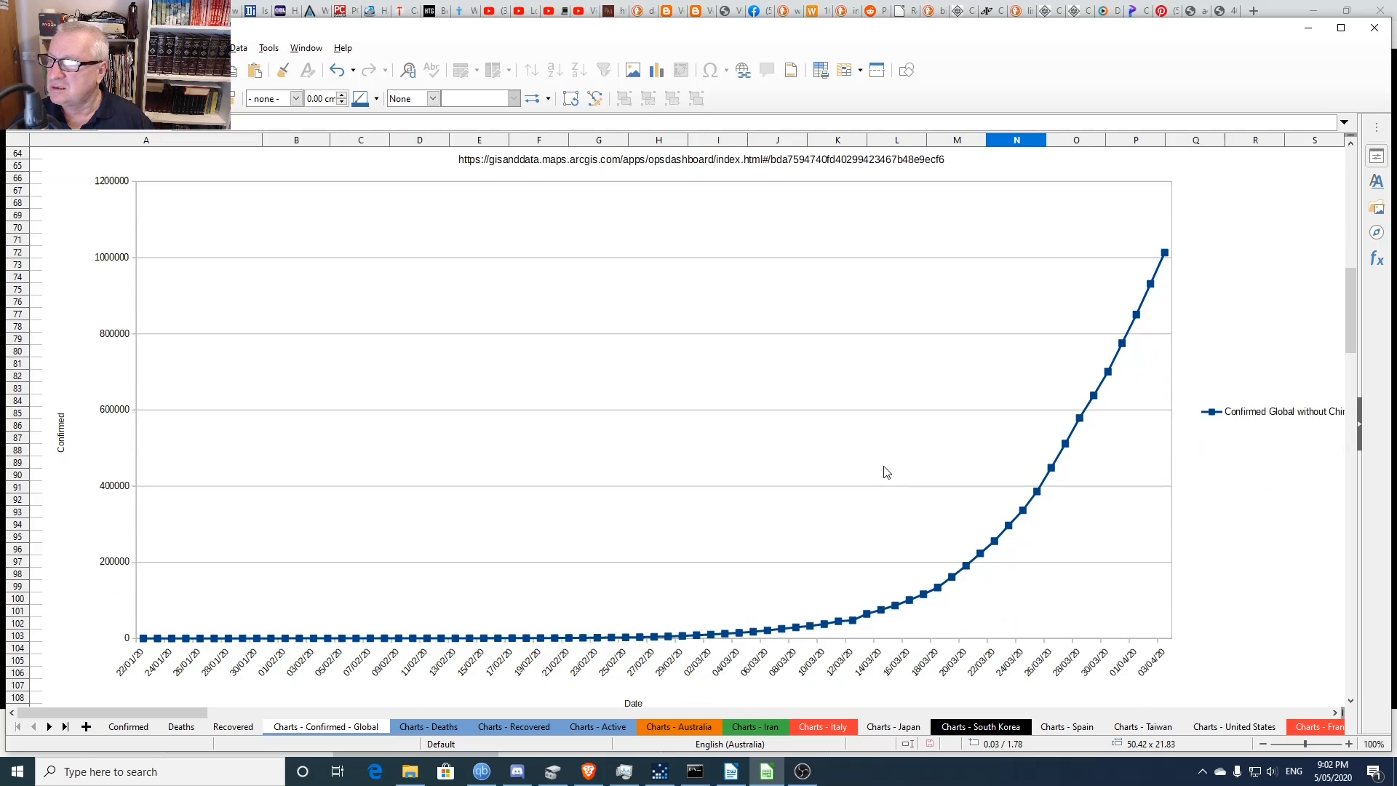
double_click(853, 425)
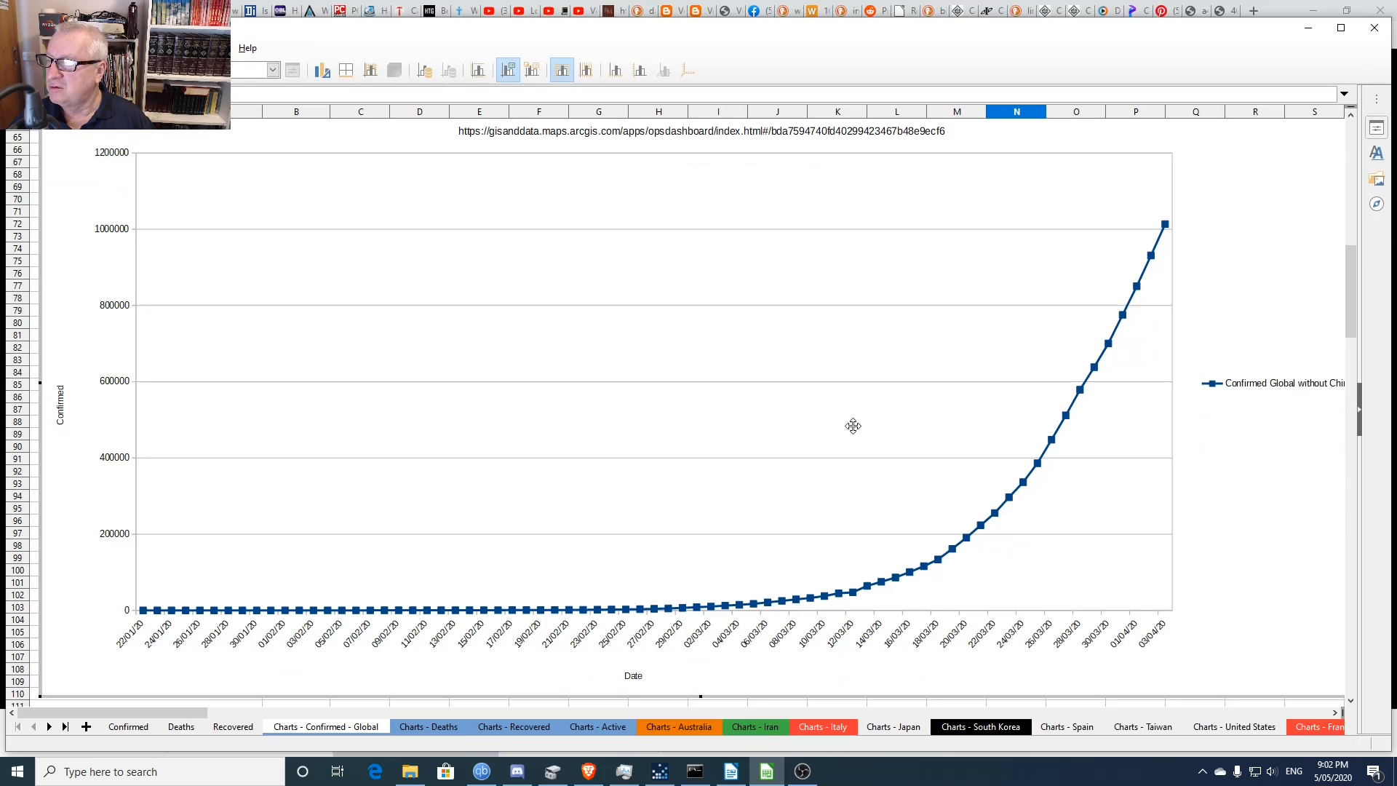
right_click(853, 427)
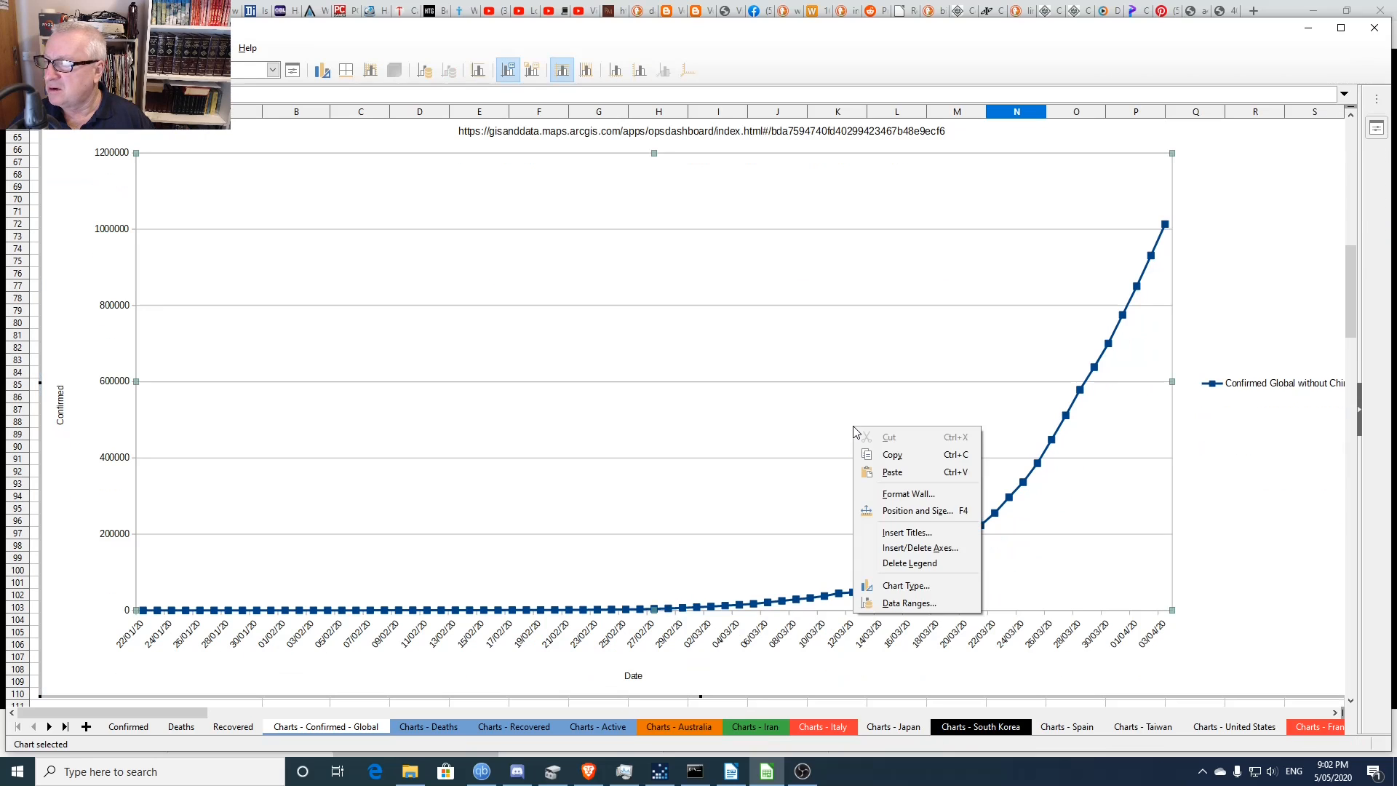
left_click(909, 603)
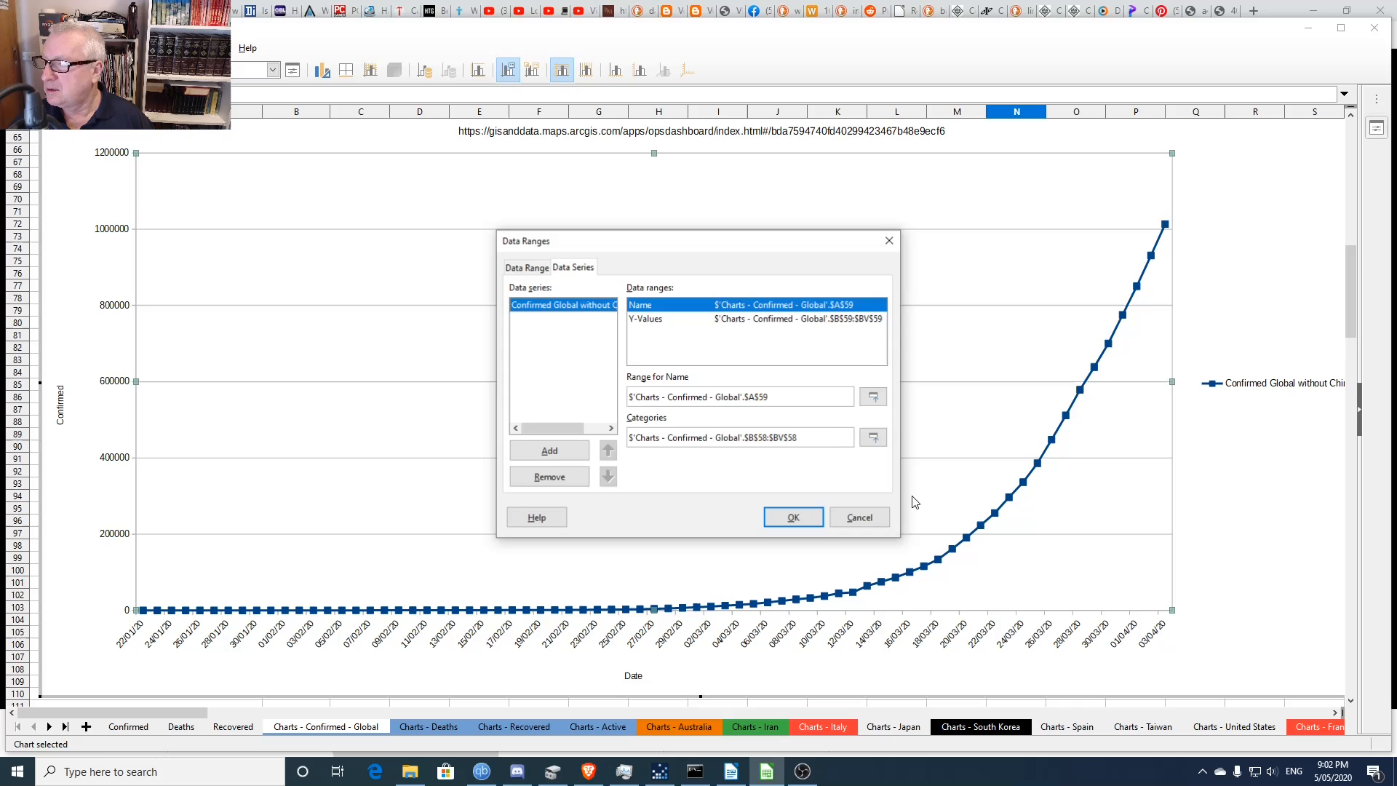
left_click(850, 321)
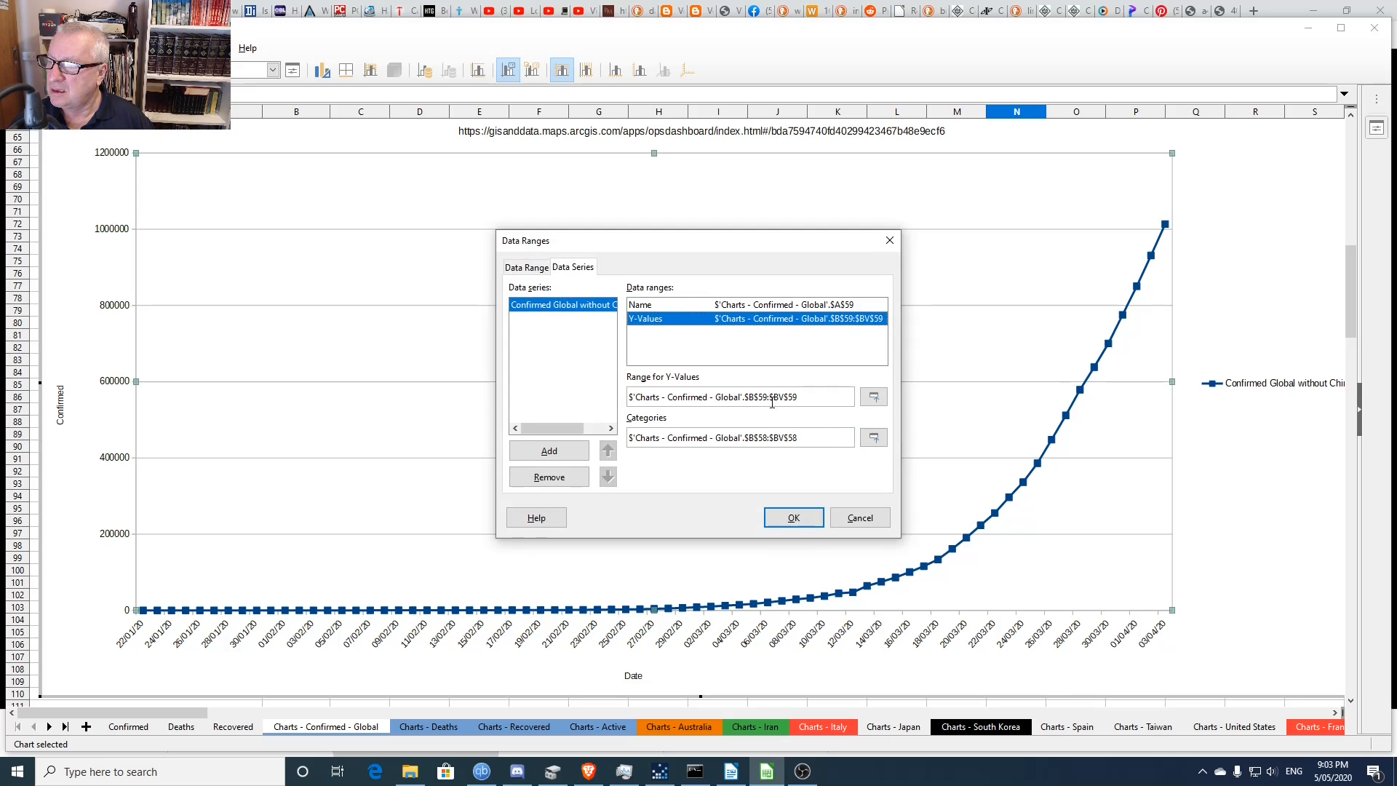
left_click_drag(783, 399, 779, 400)
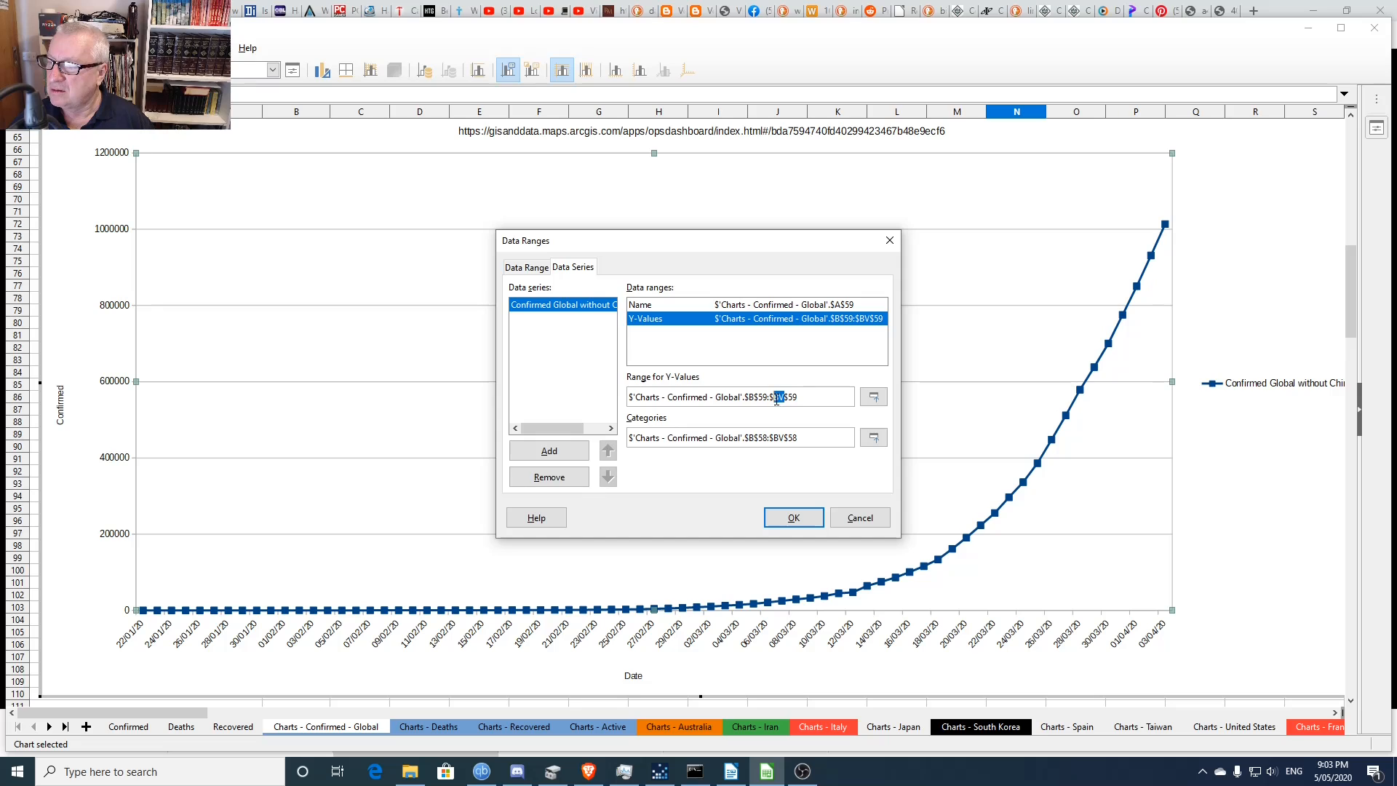
type("DA")
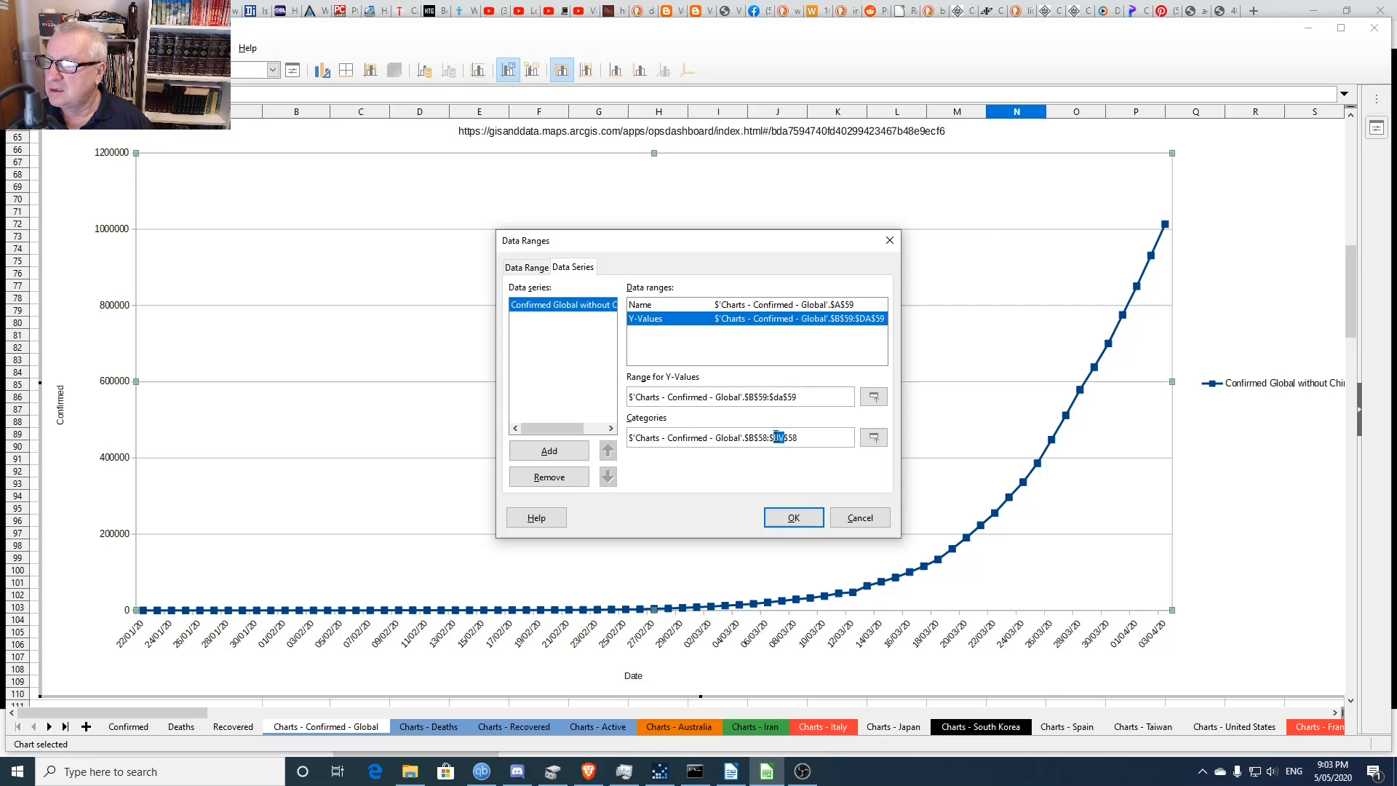
type("da")
left_click(793, 516)
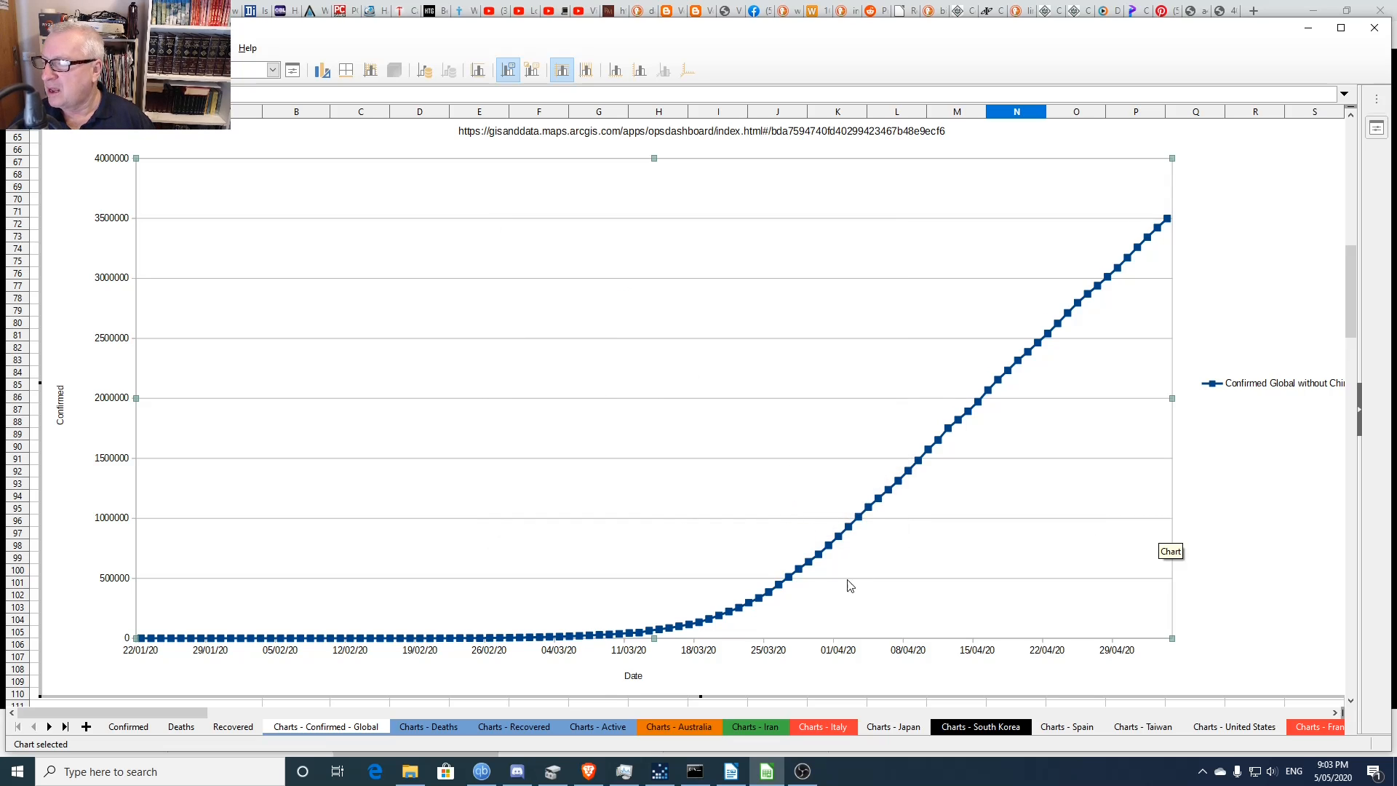
- Leave chart editing and nudge the Confirmed Infections Global without China chart slightly to refresh its display
left_click(717, 703)
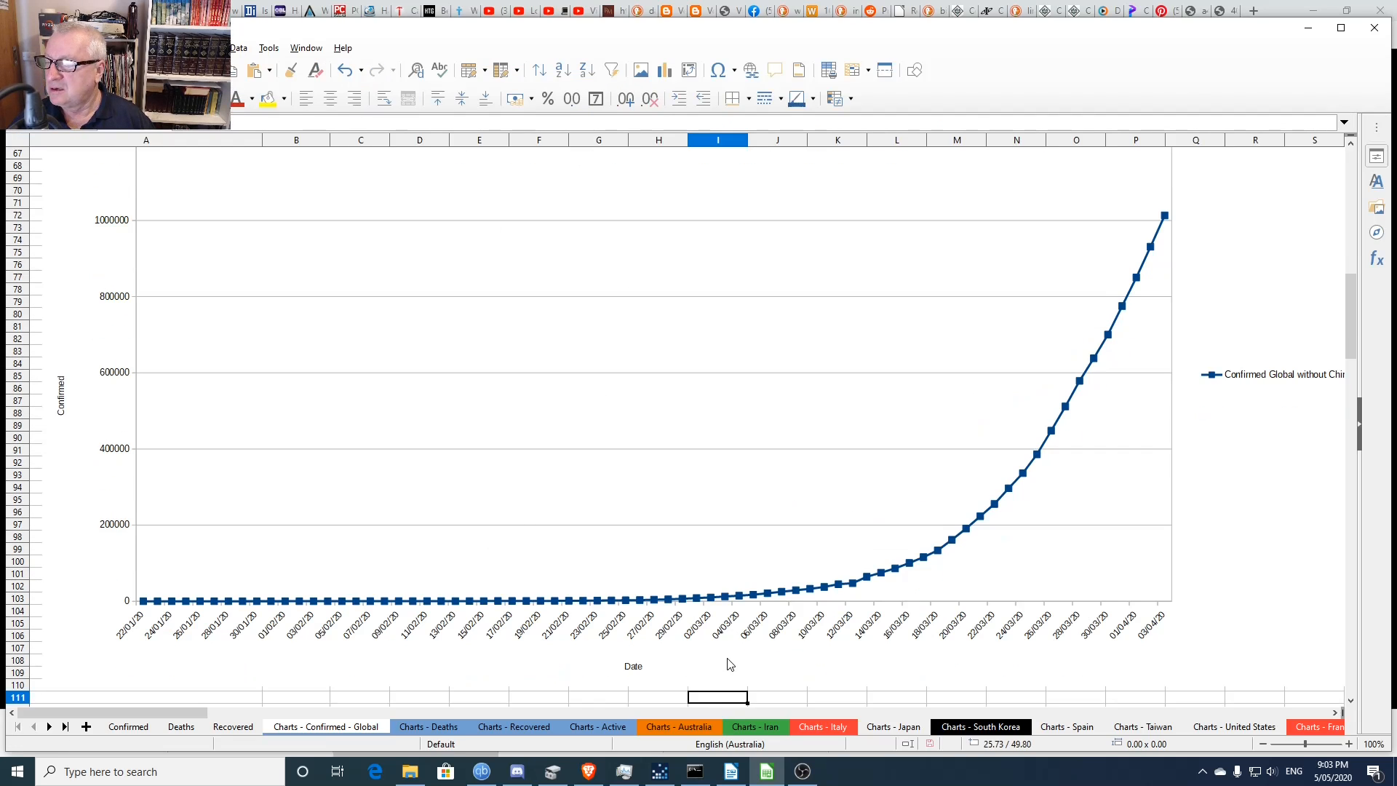
left_click(751, 577)
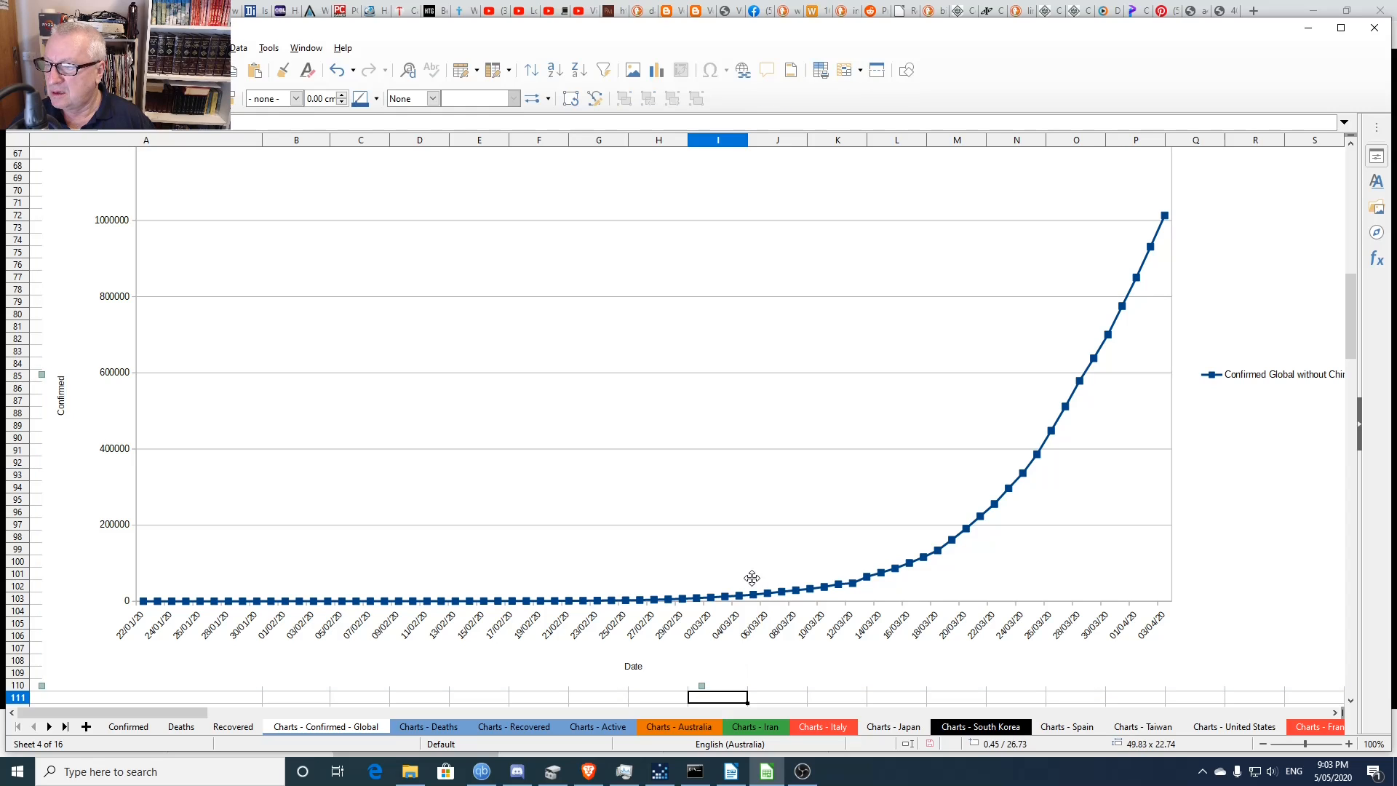
left_click_drag(752, 577, 755, 578)
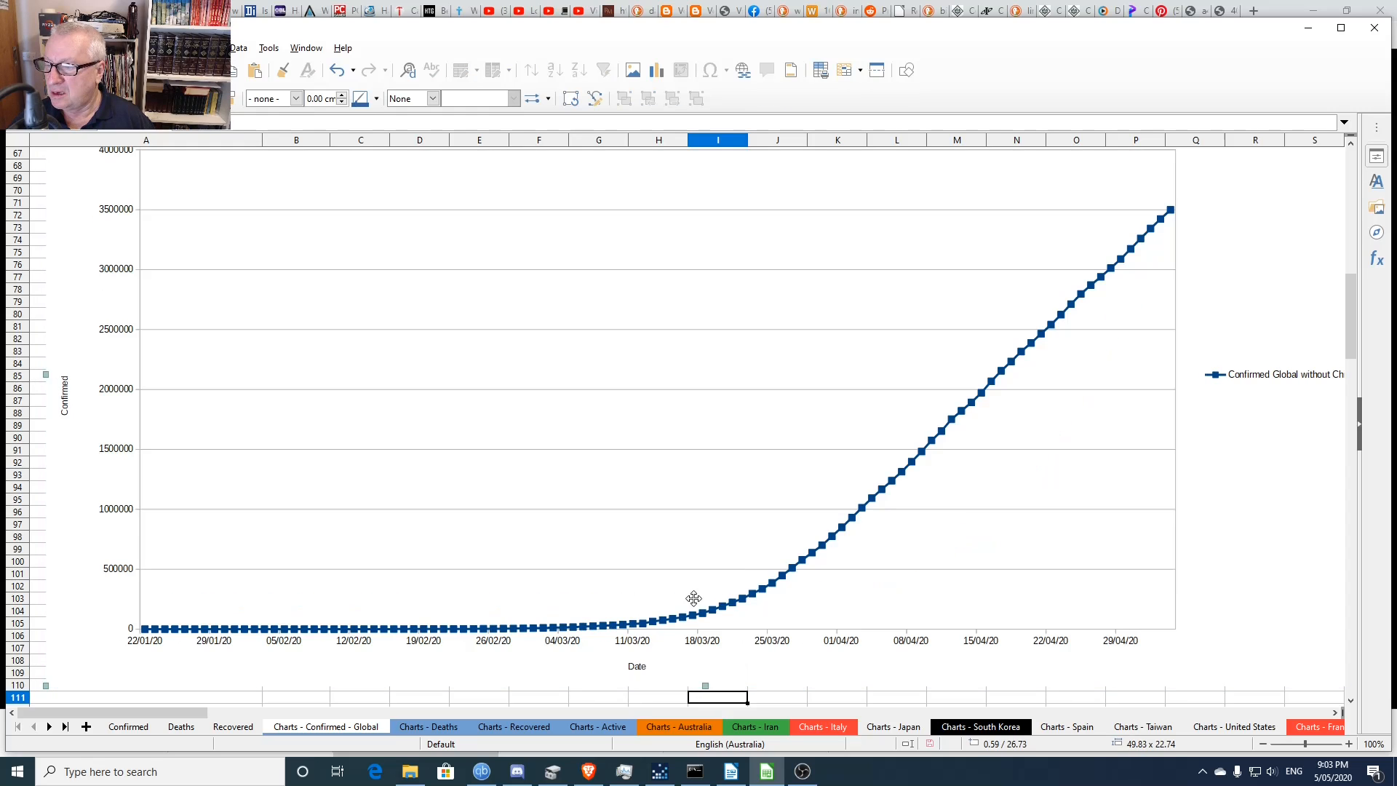
left_click(640, 697)
- Set the Daily percentage infection Increase without China chart's Y-values range to $B$115:$DA$115 and its categories to $B$114:$DA$114
scroll(728, 640, "down", 2)
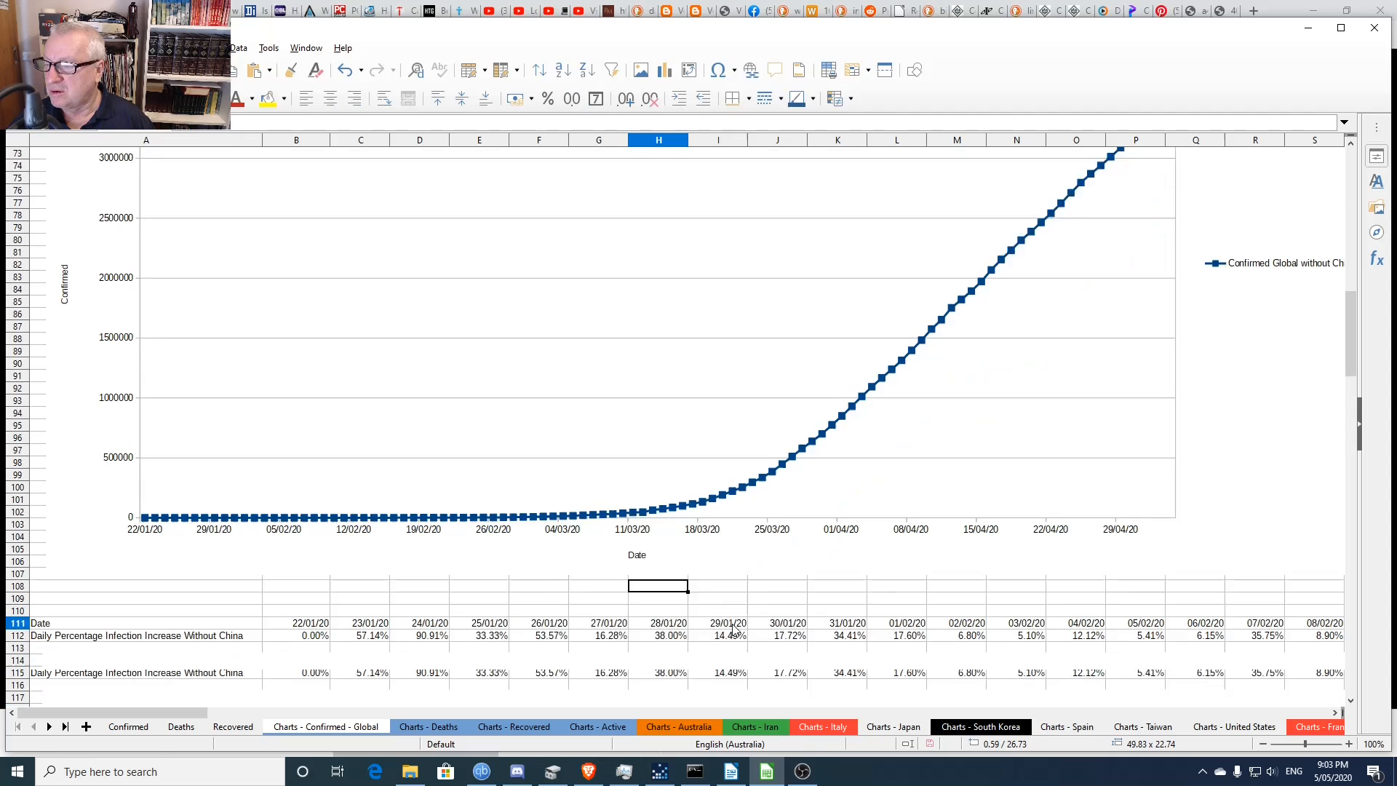
scroll(733, 630, "down", 14)
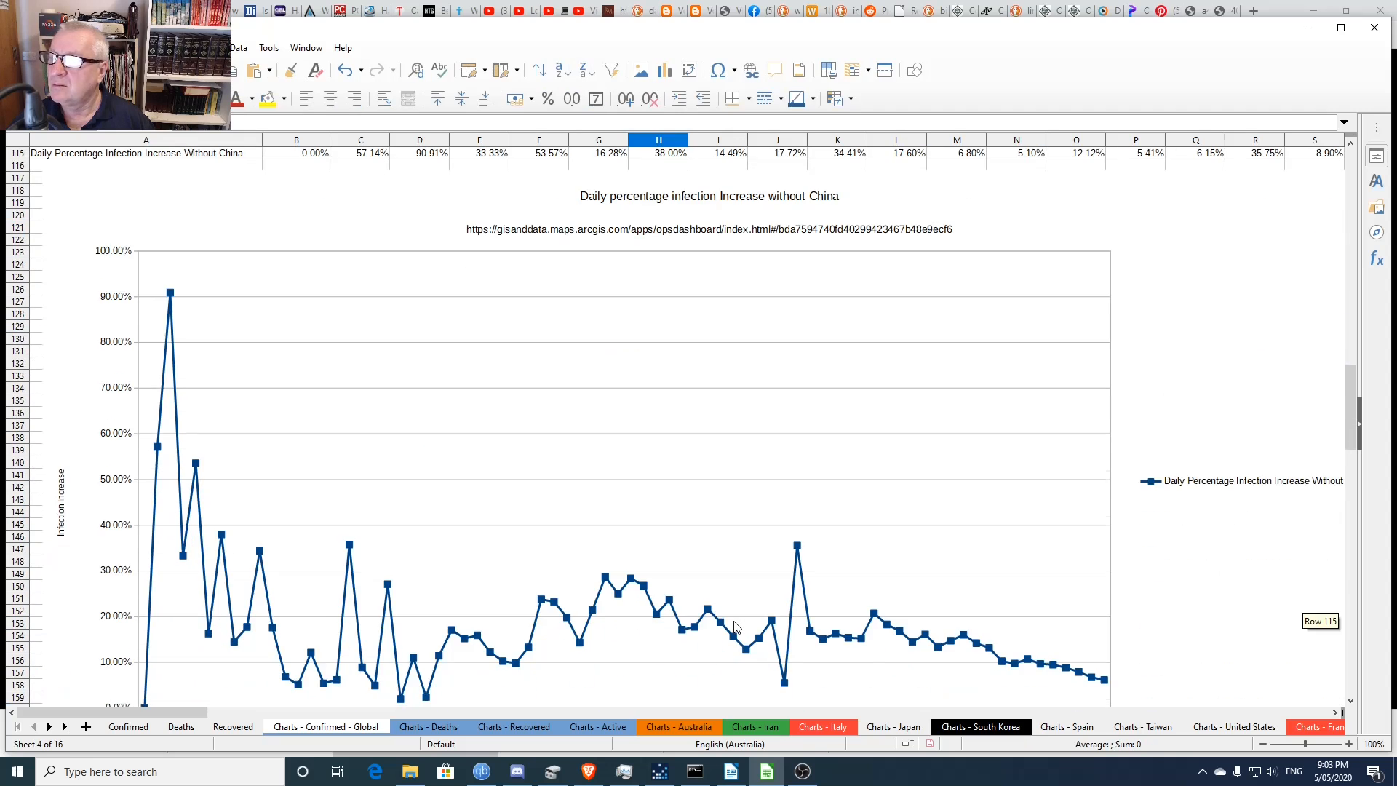
scroll(735, 627, "up", 3)
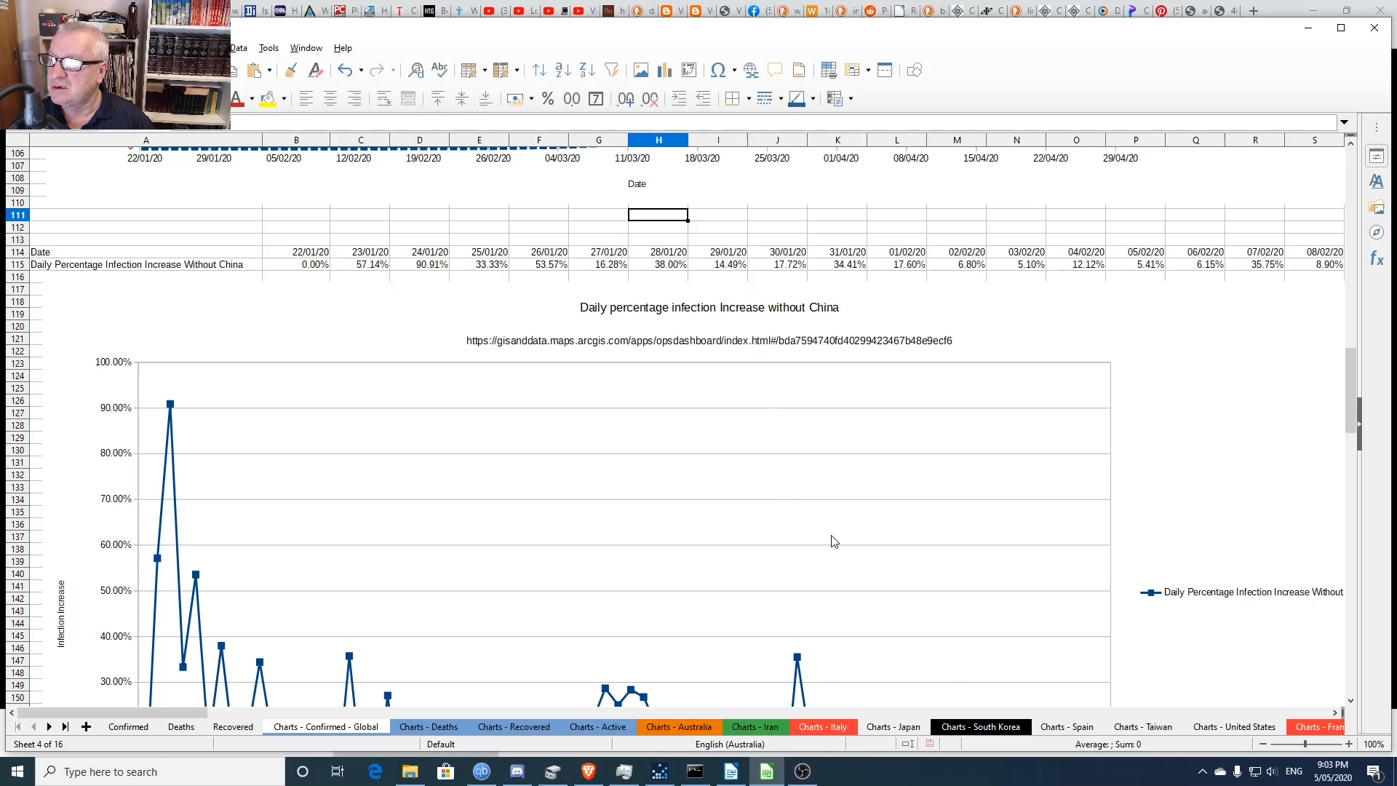
scroll(876, 531, "down", 6)
scroll(889, 531, "up", 2)
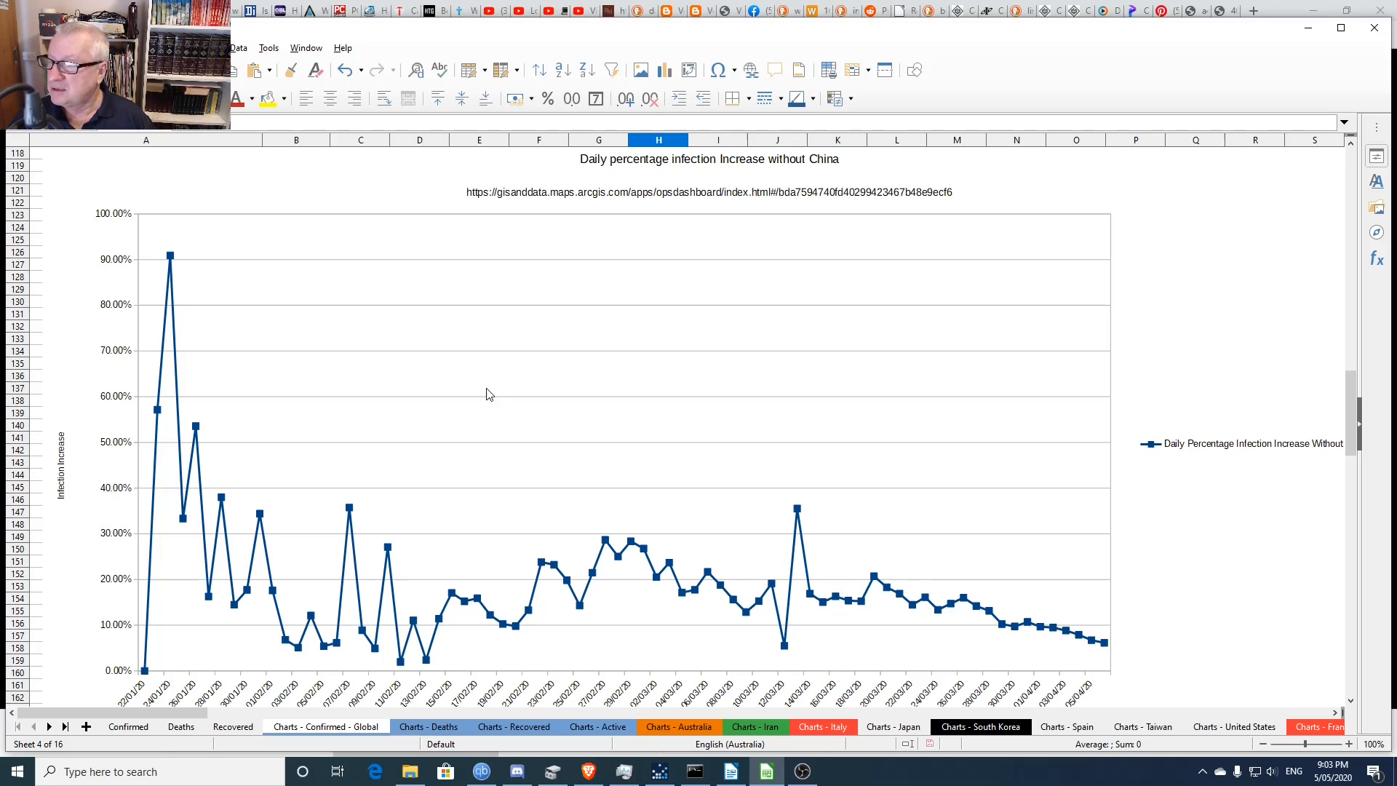
scroll(495, 399, "down", 1)
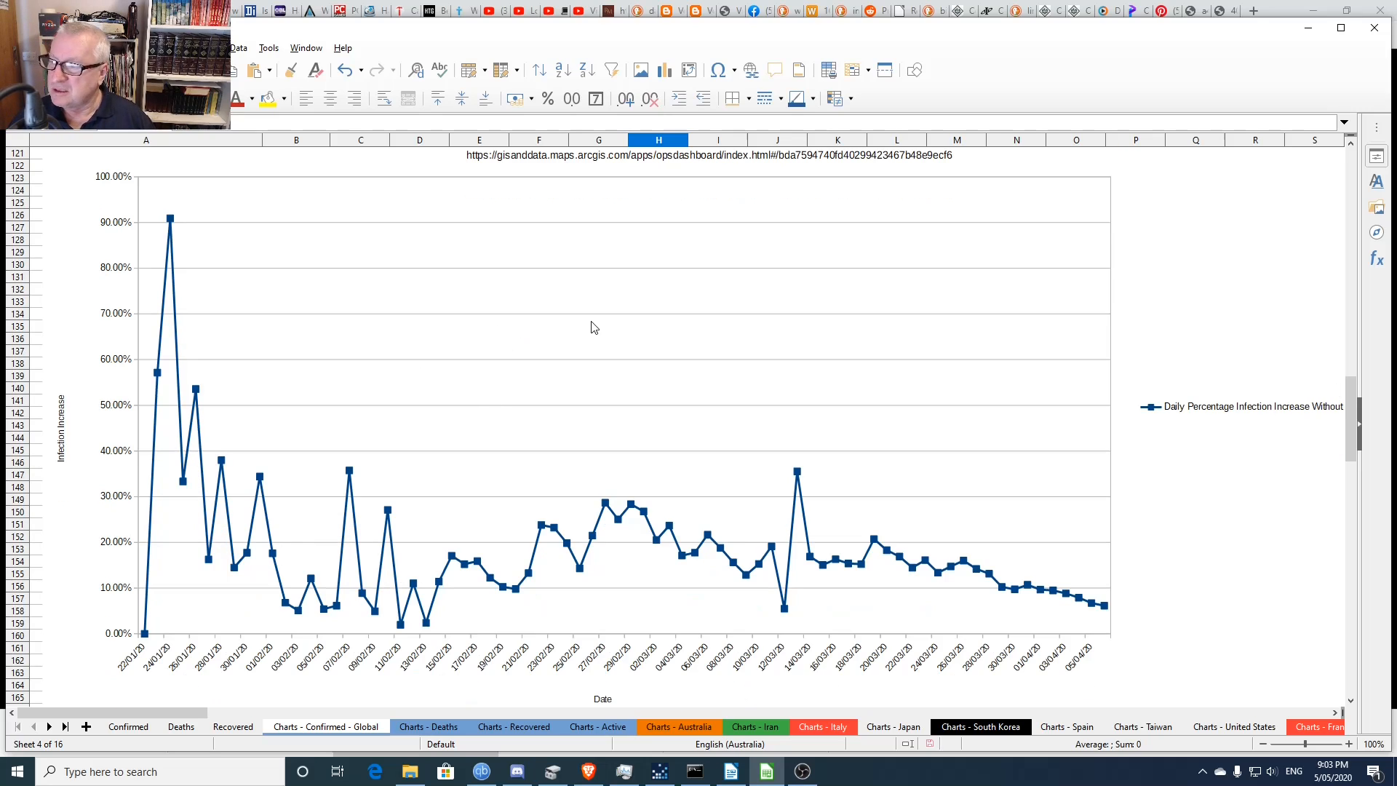
right_click(599, 346)
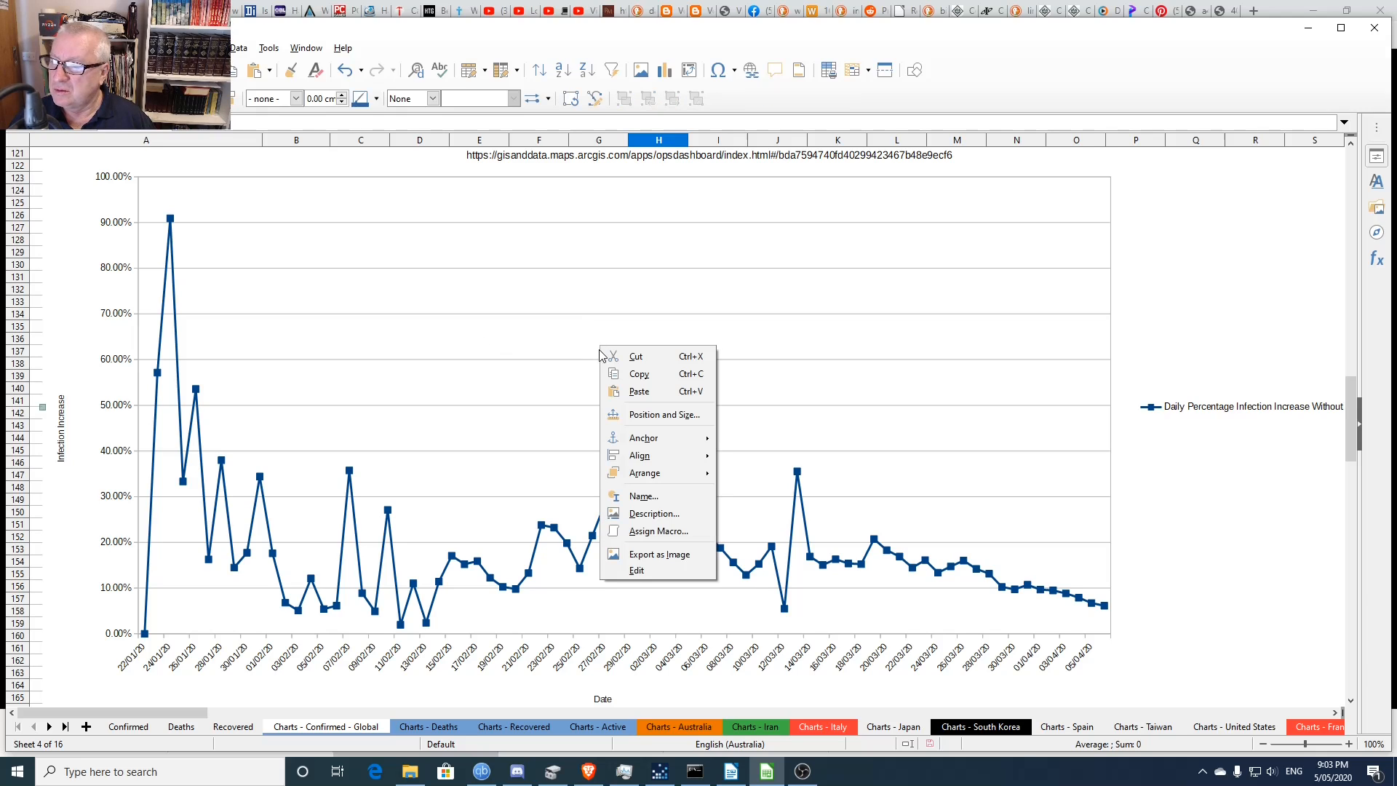
left_click(518, 378)
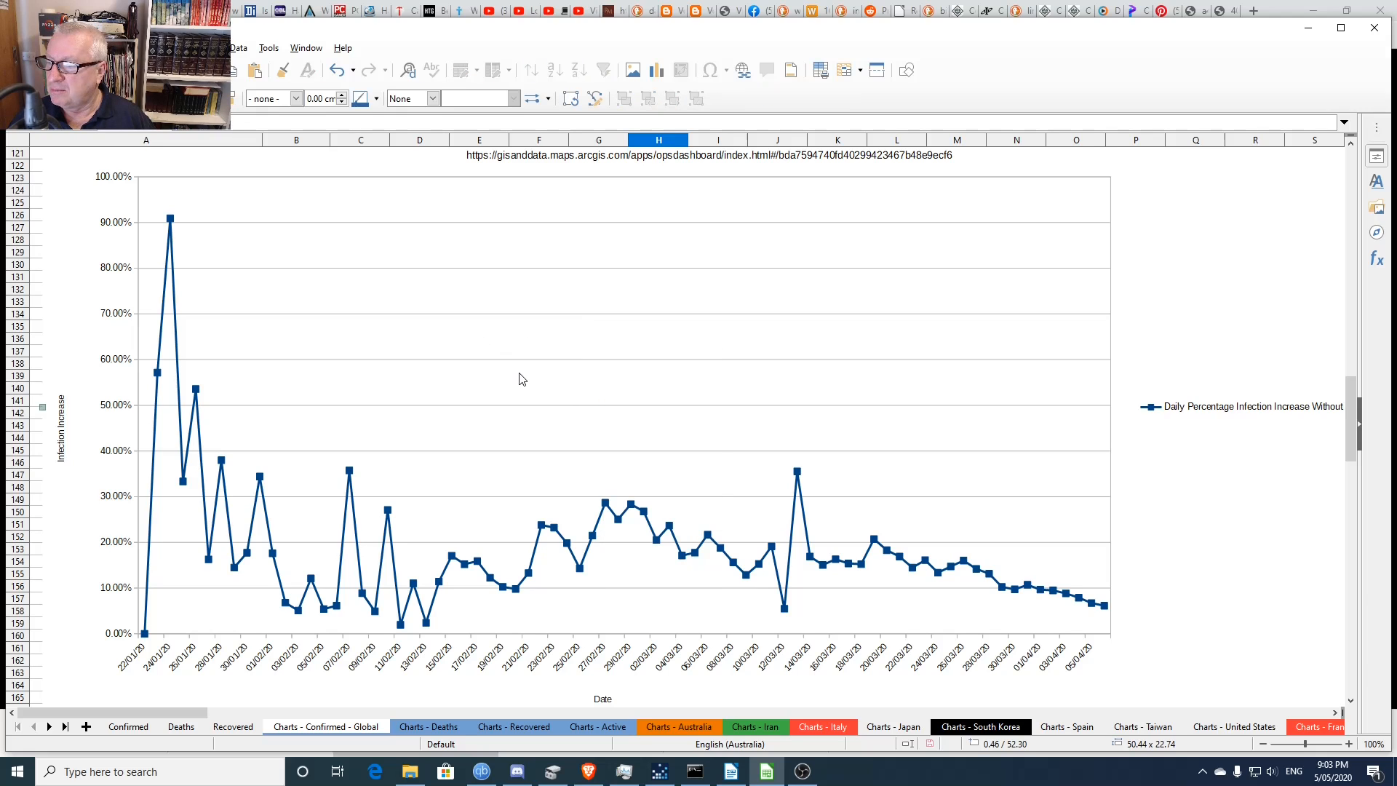
double_click(590, 380)
right_click(591, 382)
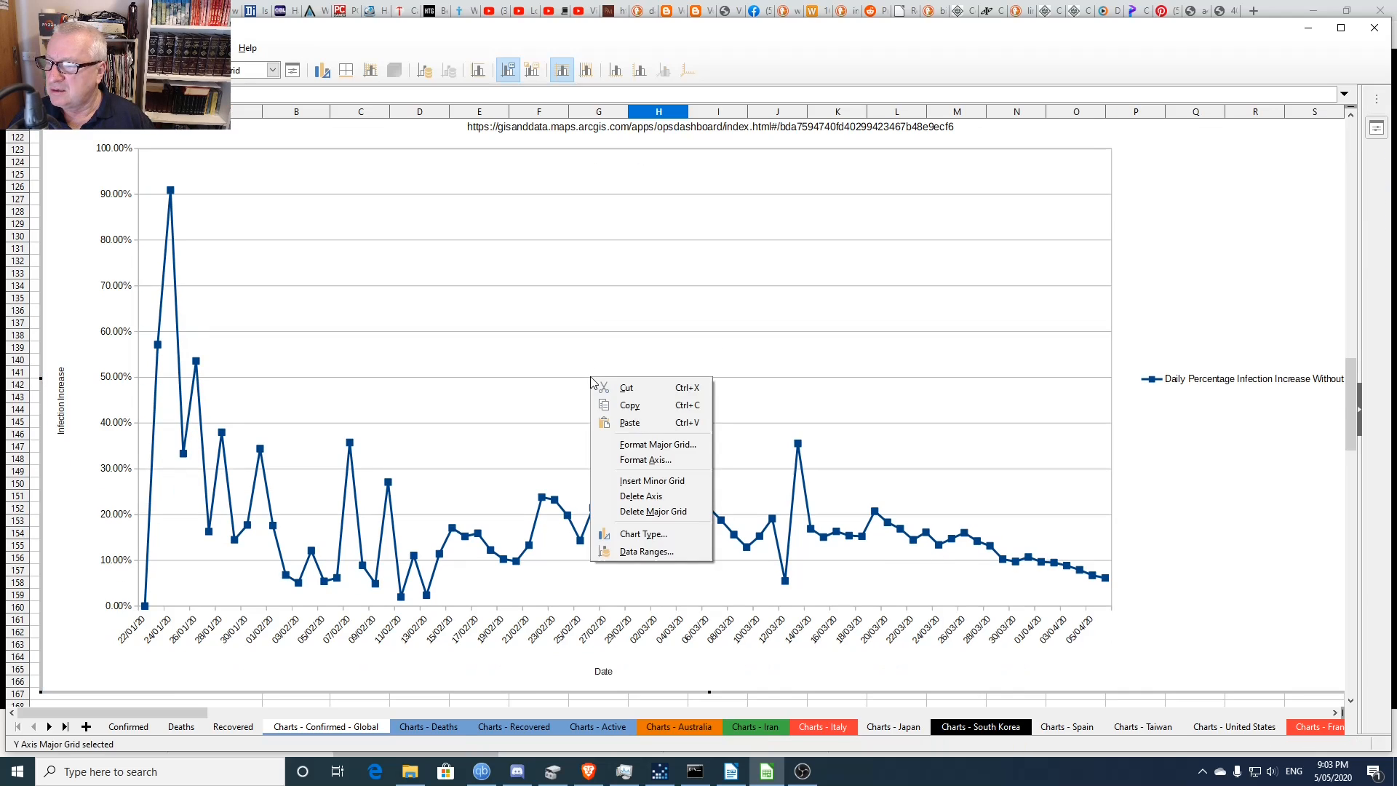
left_click(624, 560)
left_click(807, 321)
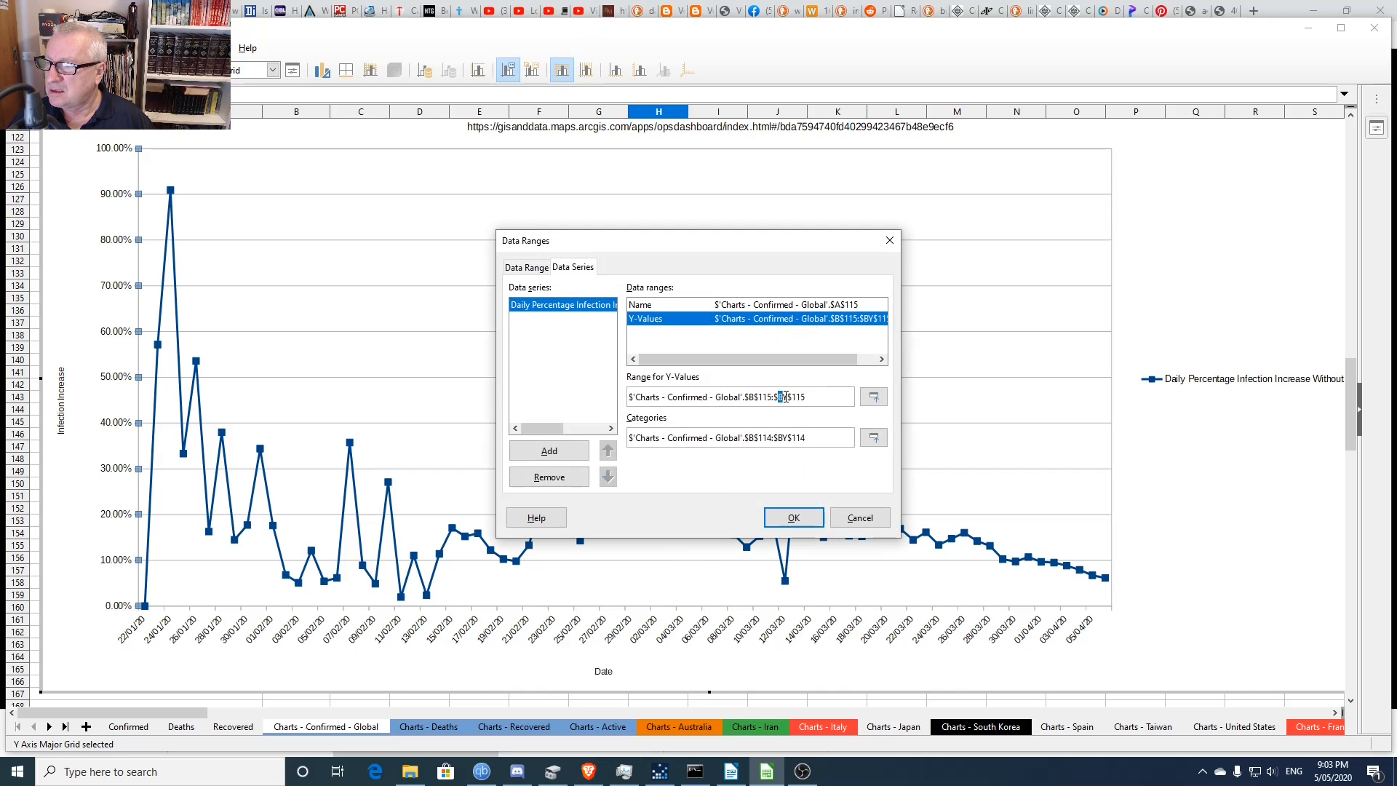
left_click_drag(785, 397, 788, 397)
type("da")
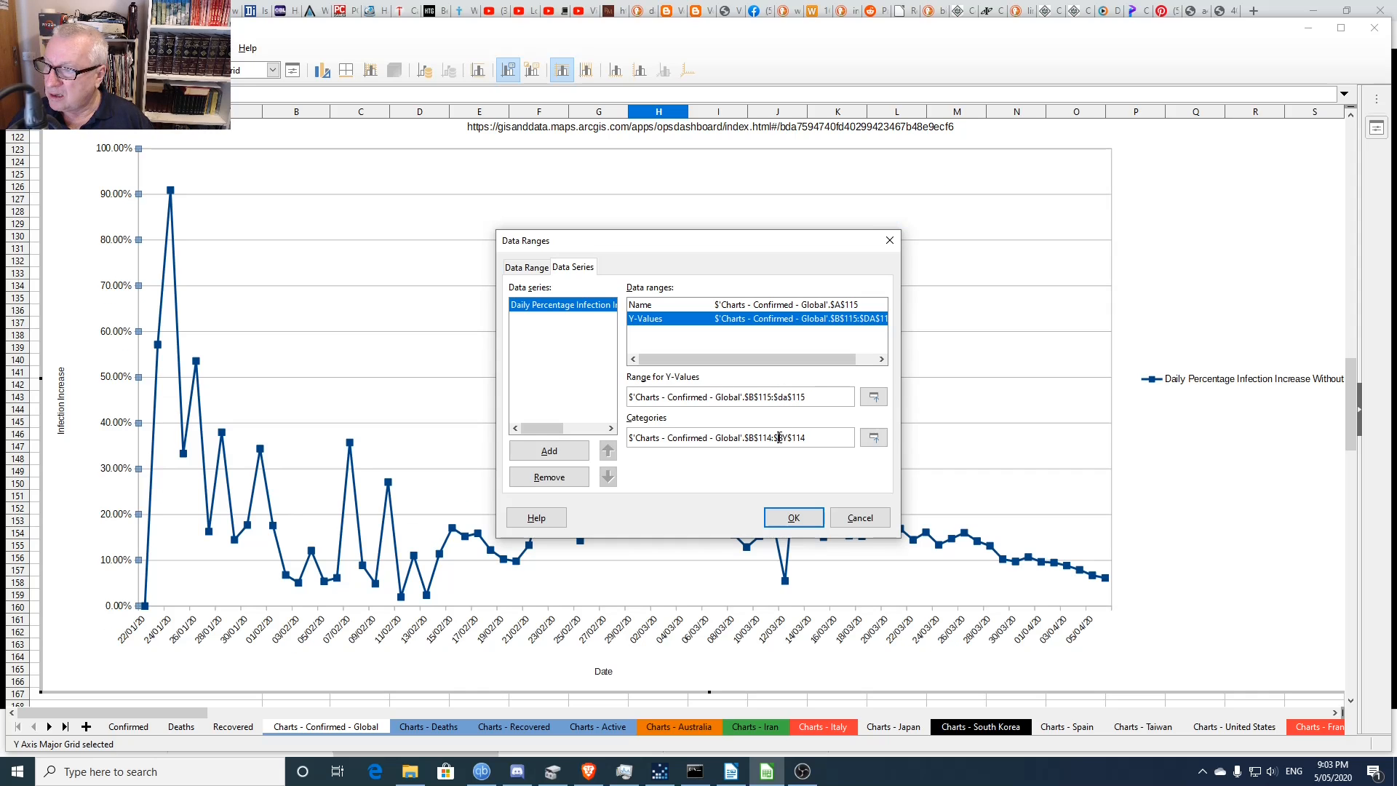
type("a")
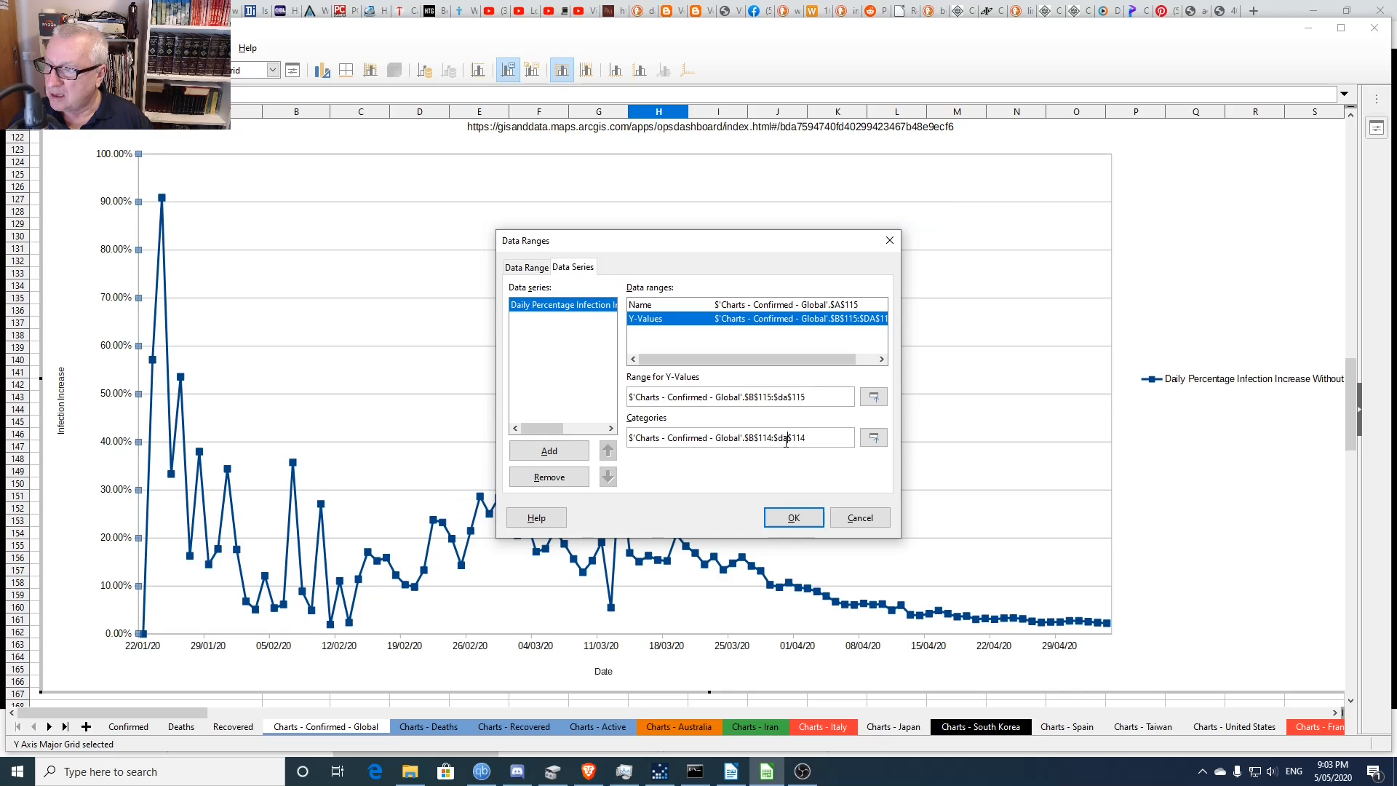
left_click(791, 519)
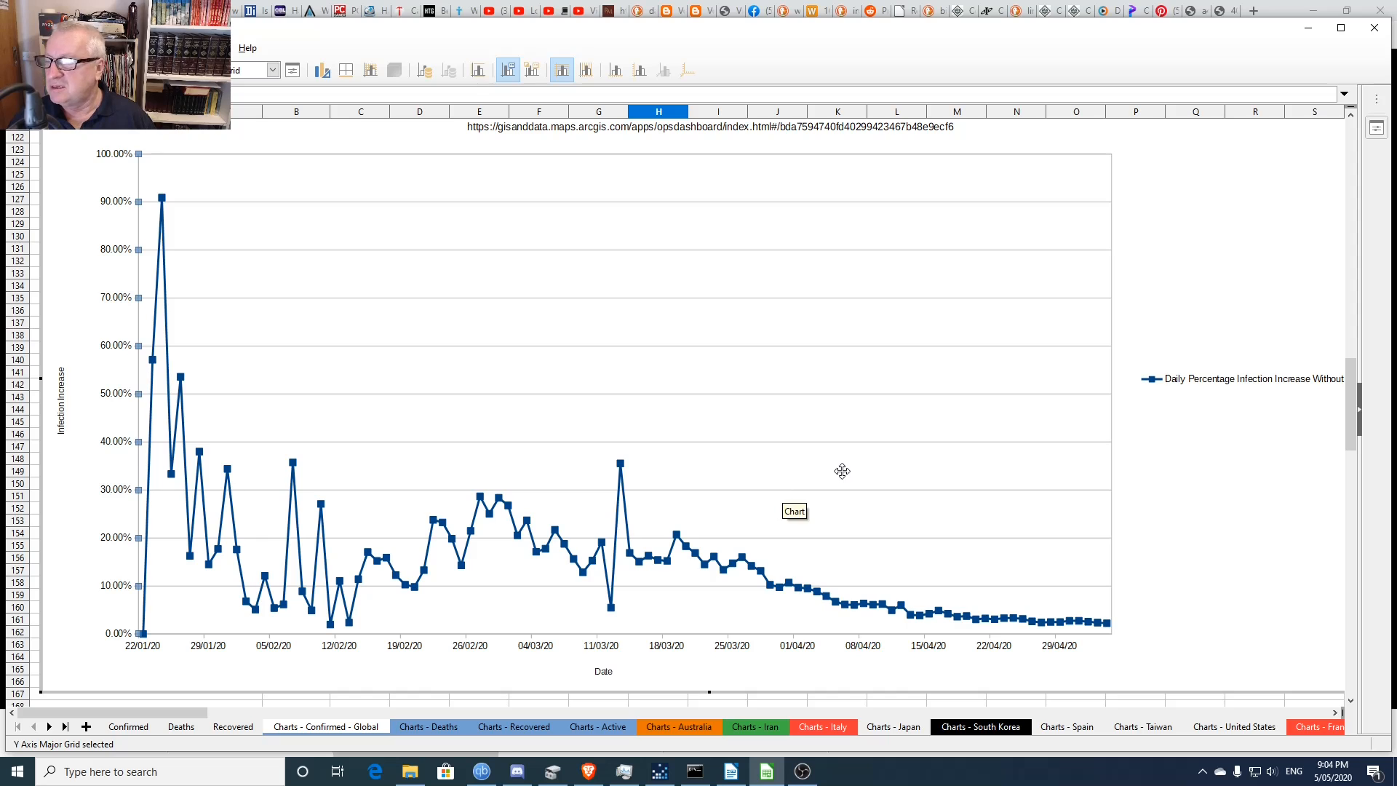
left_click(1105, 703)
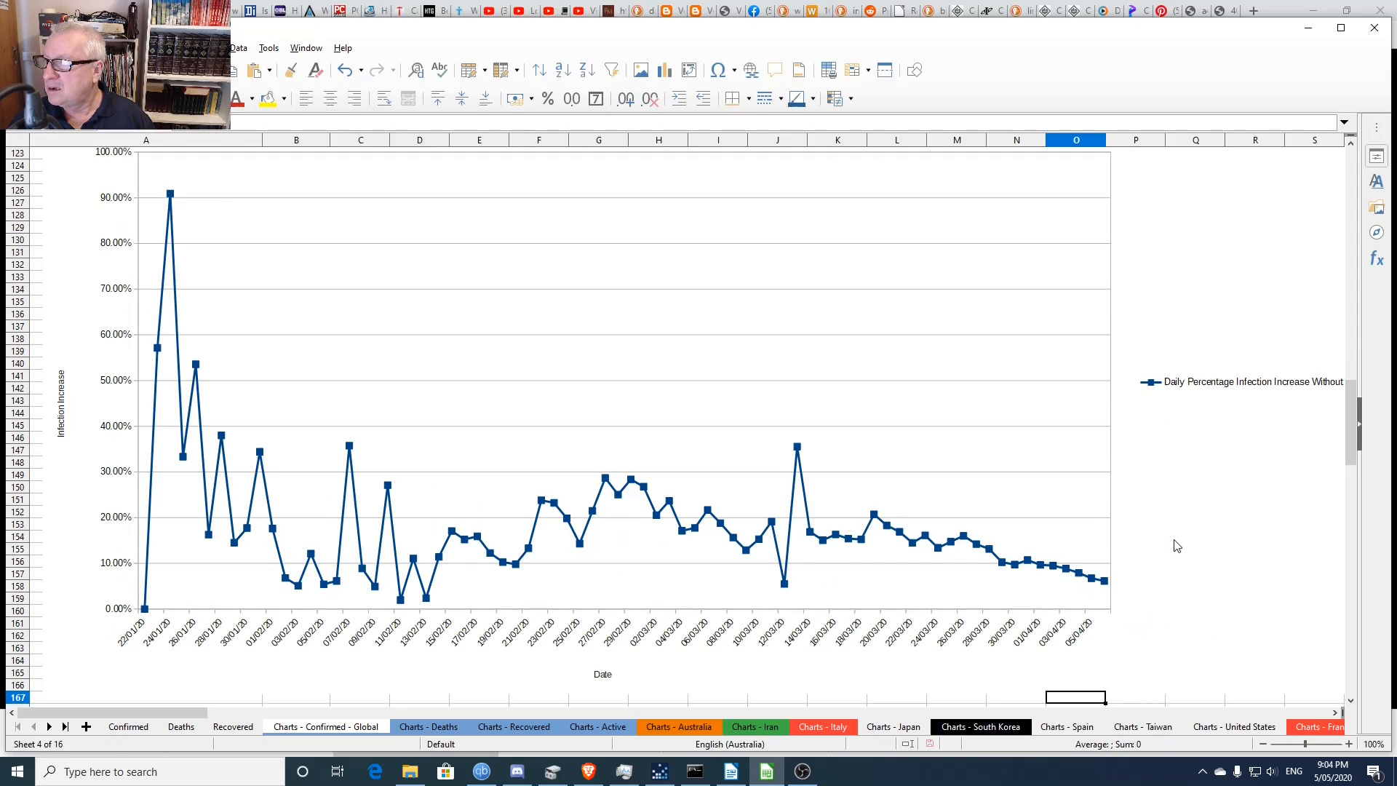
- Examine the values of the mid-March dip and the peak following it on the Daily percentage infection Increase without China chart
scroll(1175, 545, "up", 4)
scroll(1173, 542, "down", 3)
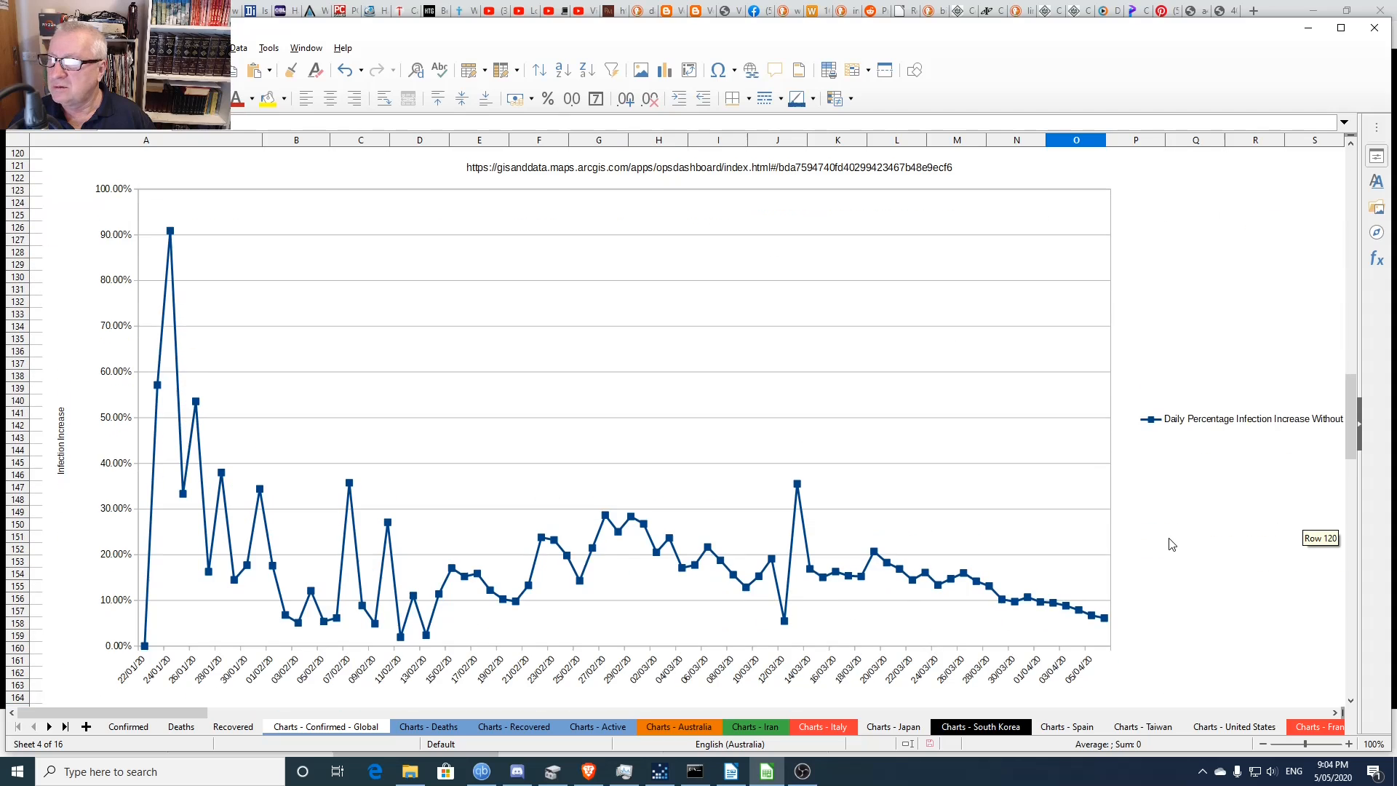
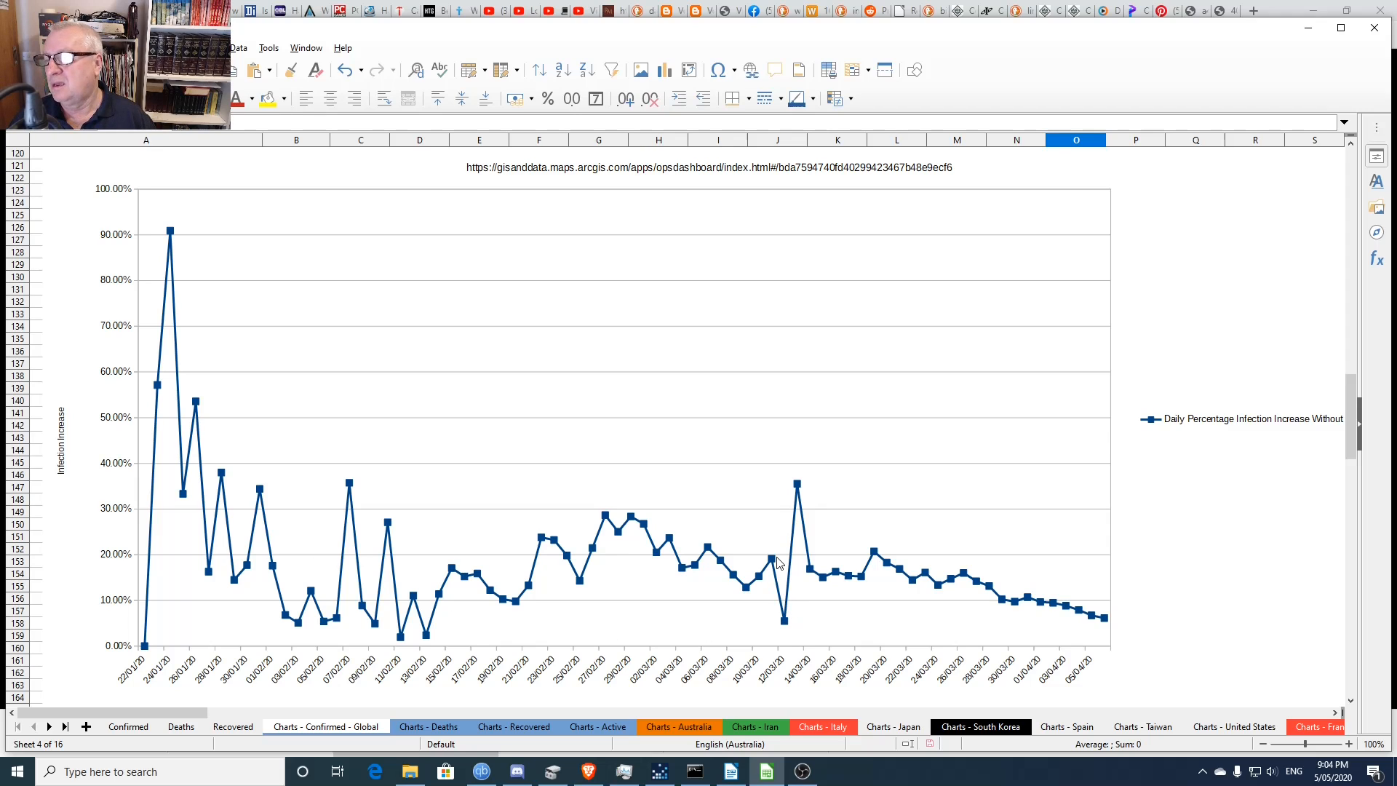
left_click(785, 626)
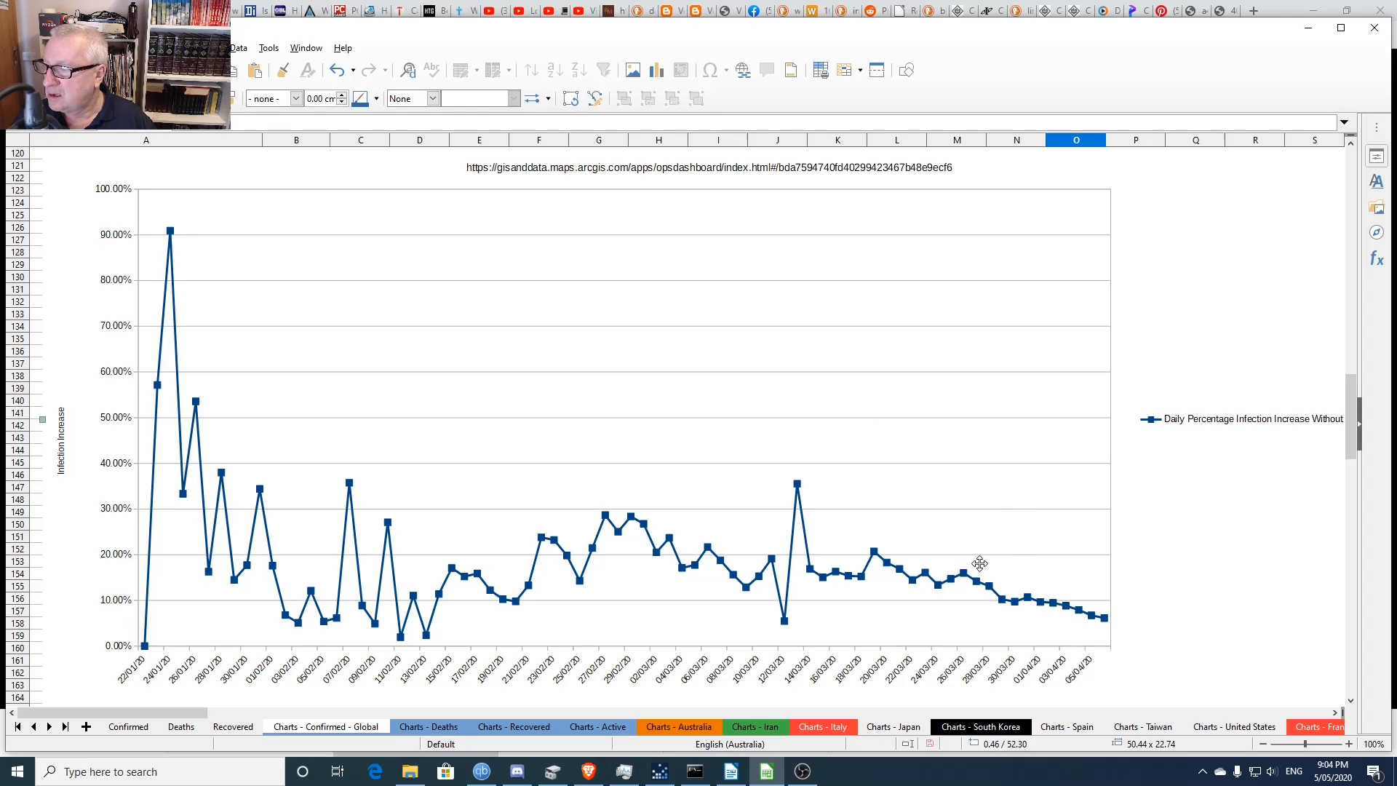
scroll(1124, 645, "down", 4)
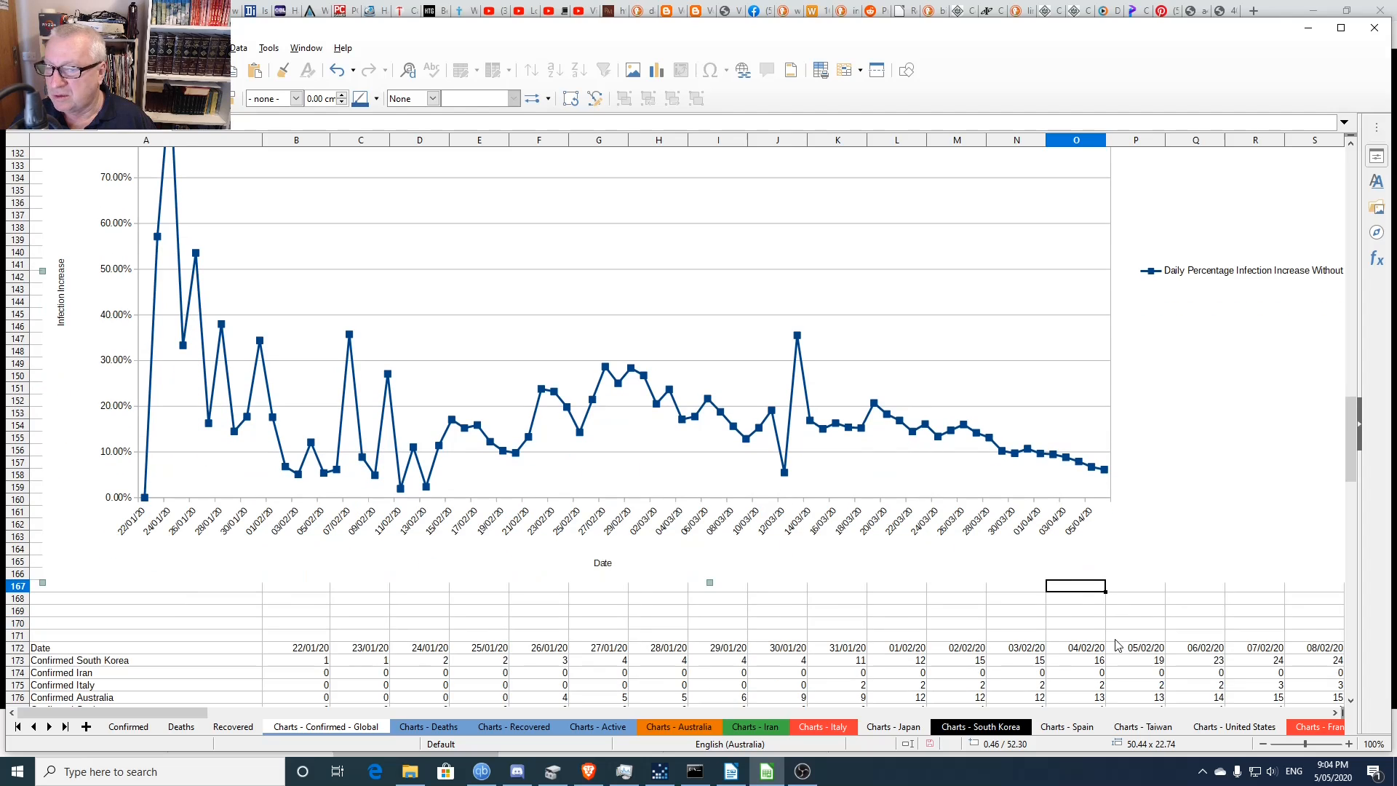
left_click(915, 611)
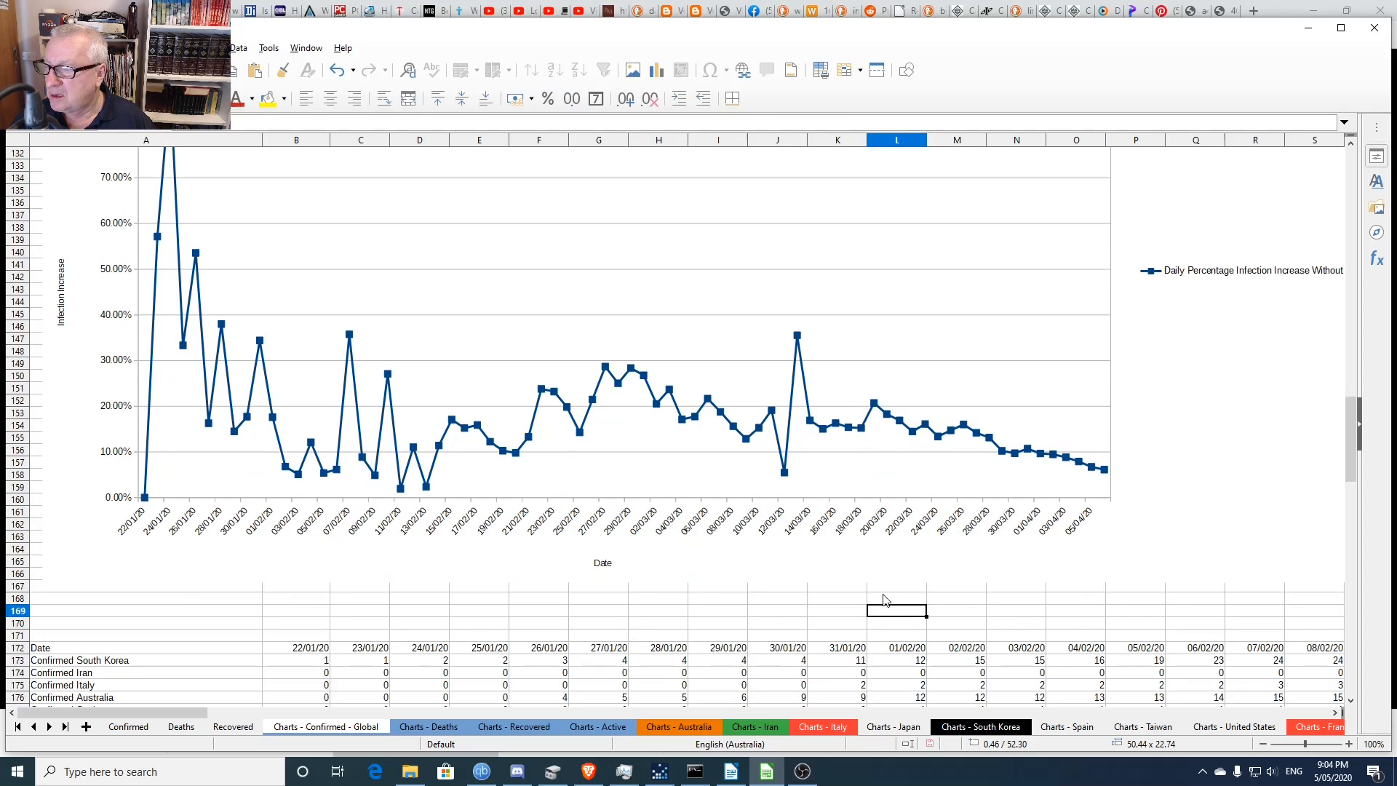
double_click(785, 478)
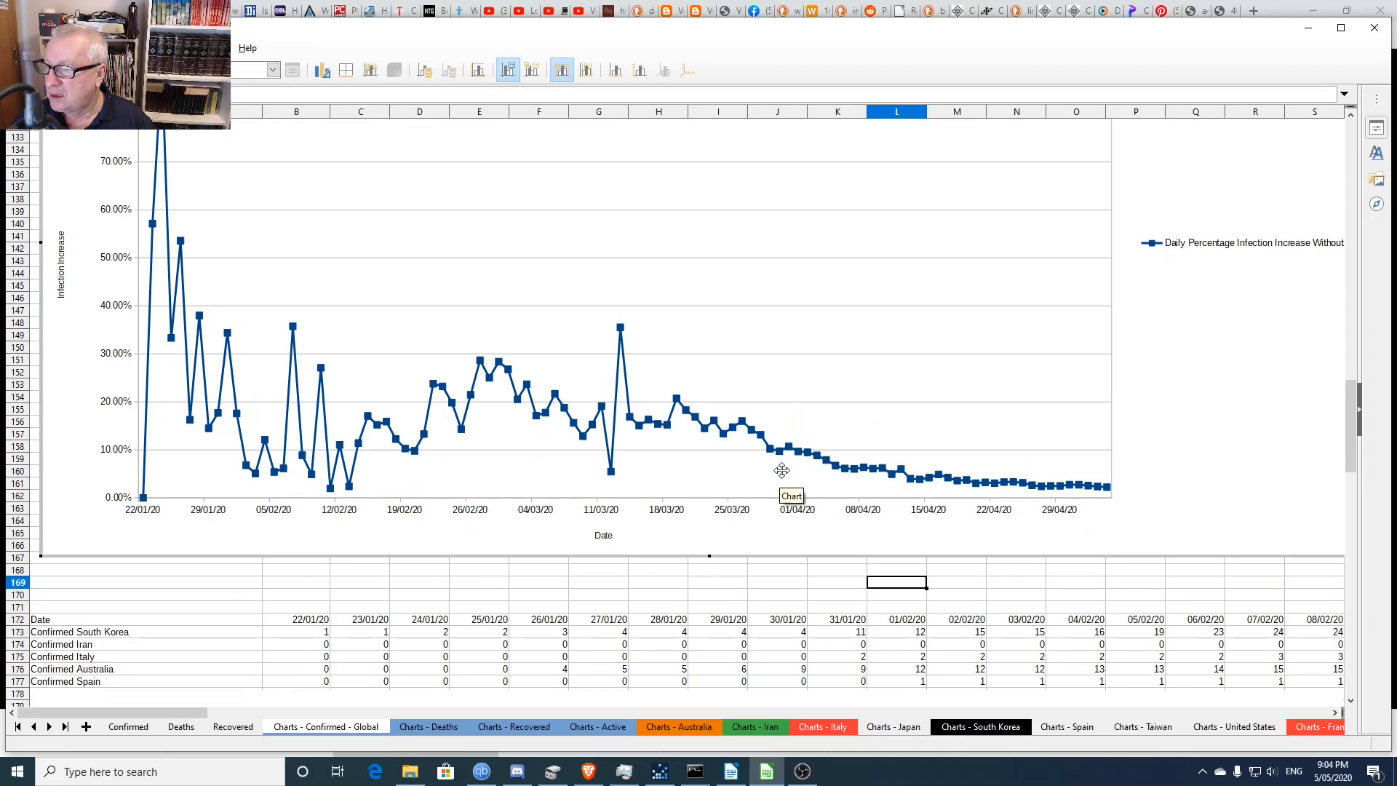
mouse_move(612, 475)
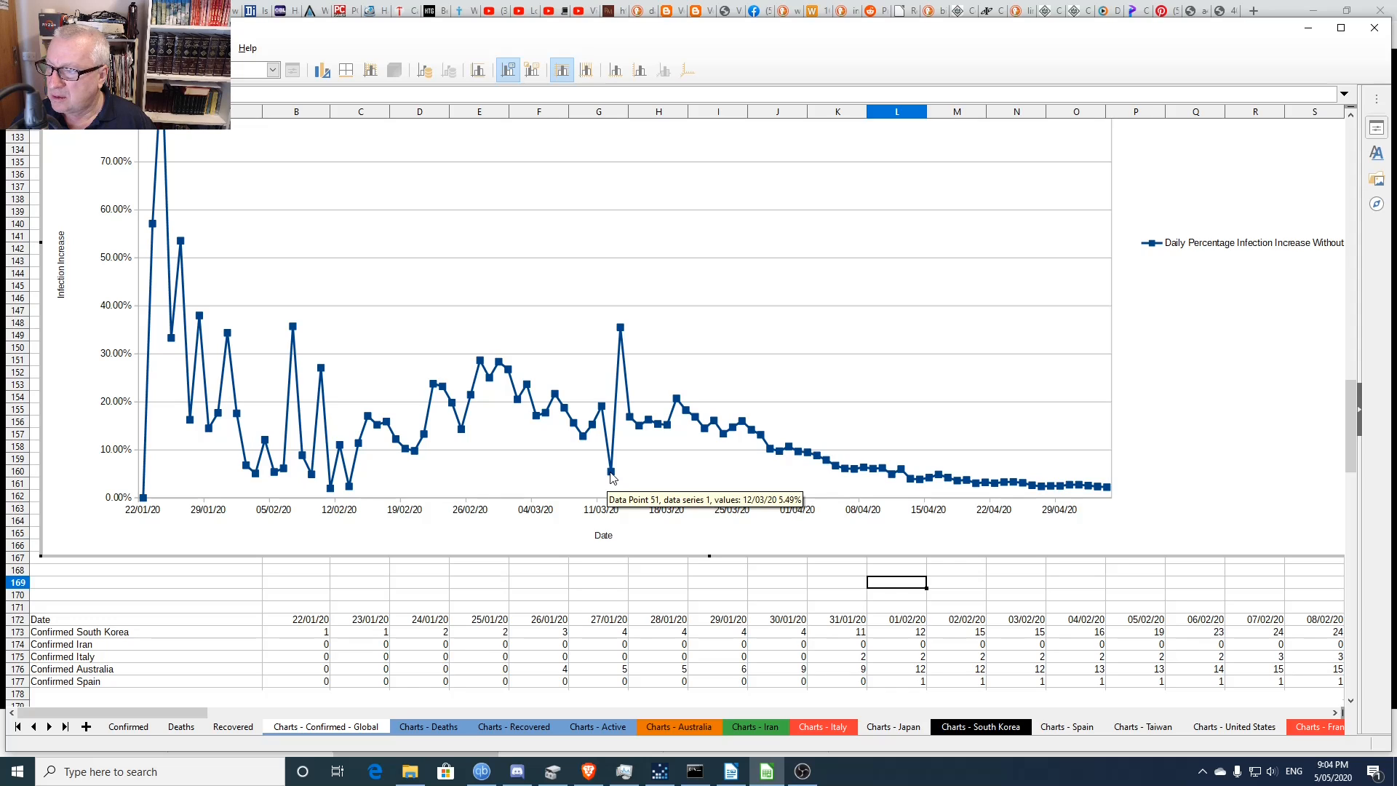
mouse_move(620, 331)
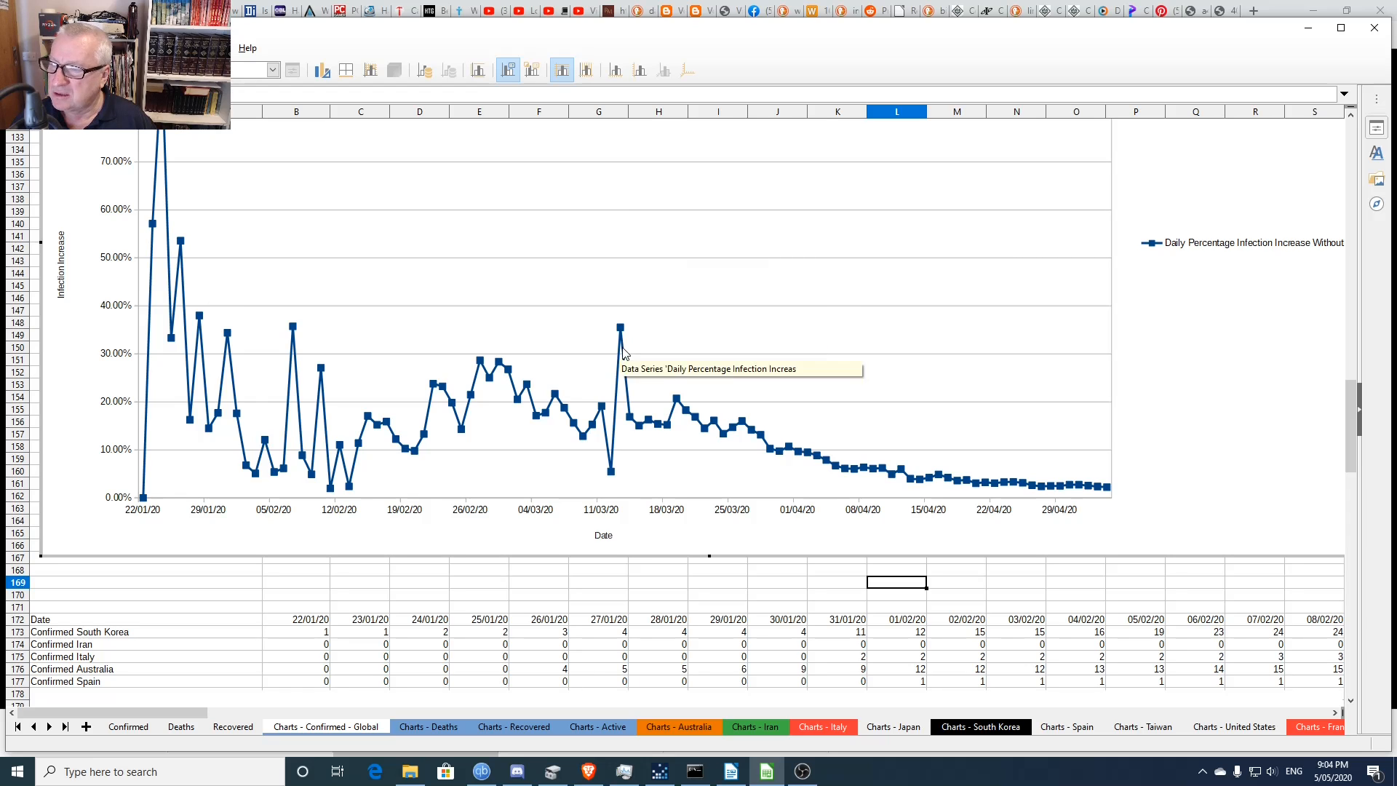
left_click(611, 592)
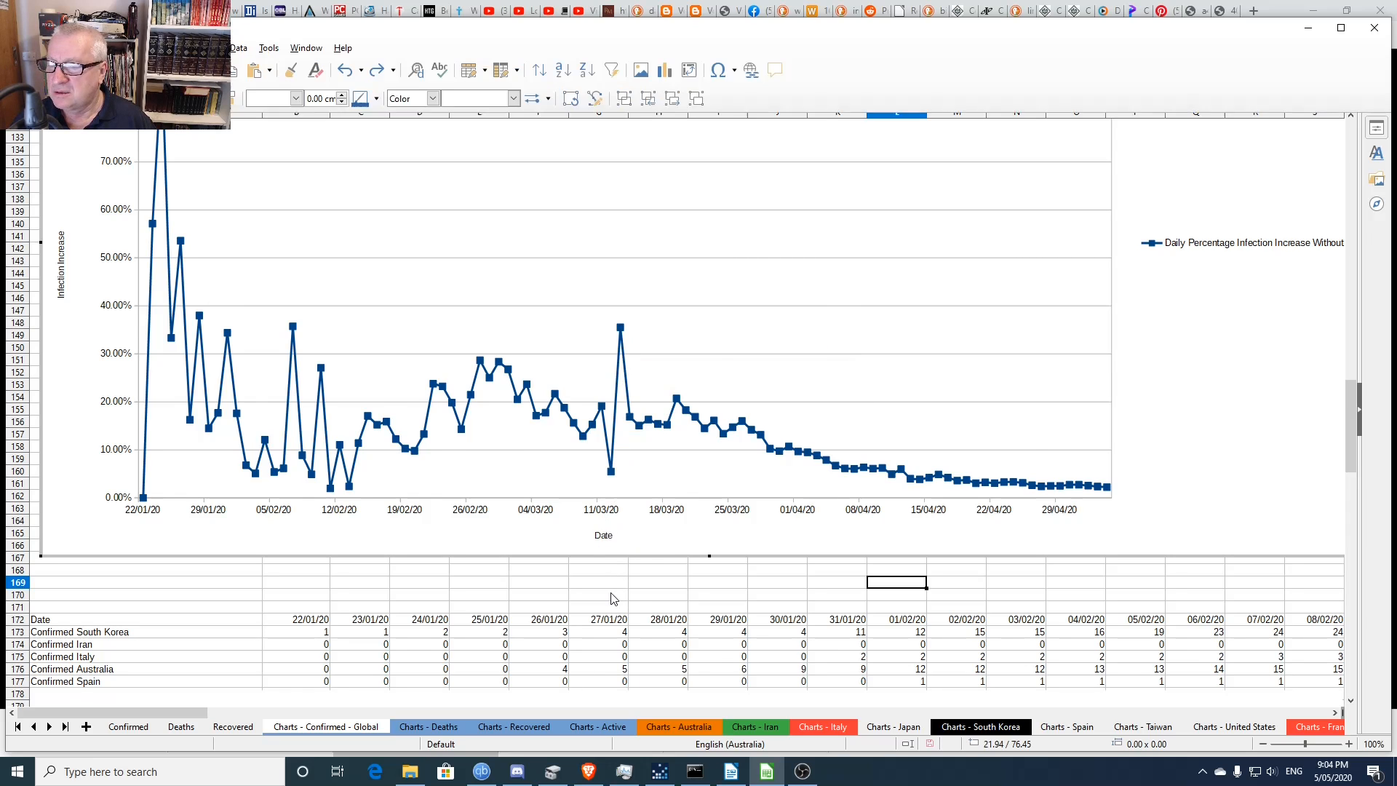
- Leave chart editing and trace the Daily Percentage Infection Increase Without China values in row 115 through to 16/03/20
left_click(611, 592)
scroll(771, 564, "up", 5)
scroll(796, 553, "up", 5)
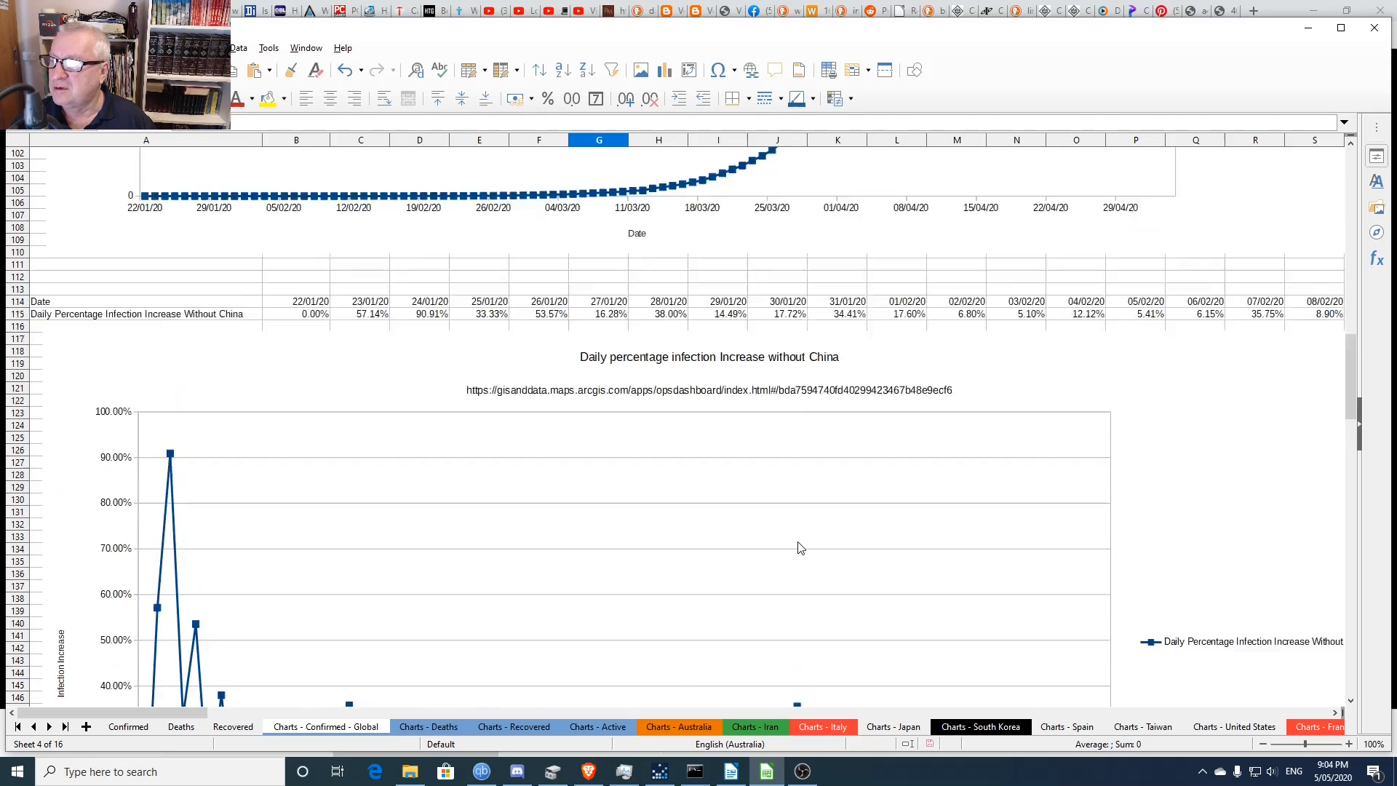
left_click(921, 352)
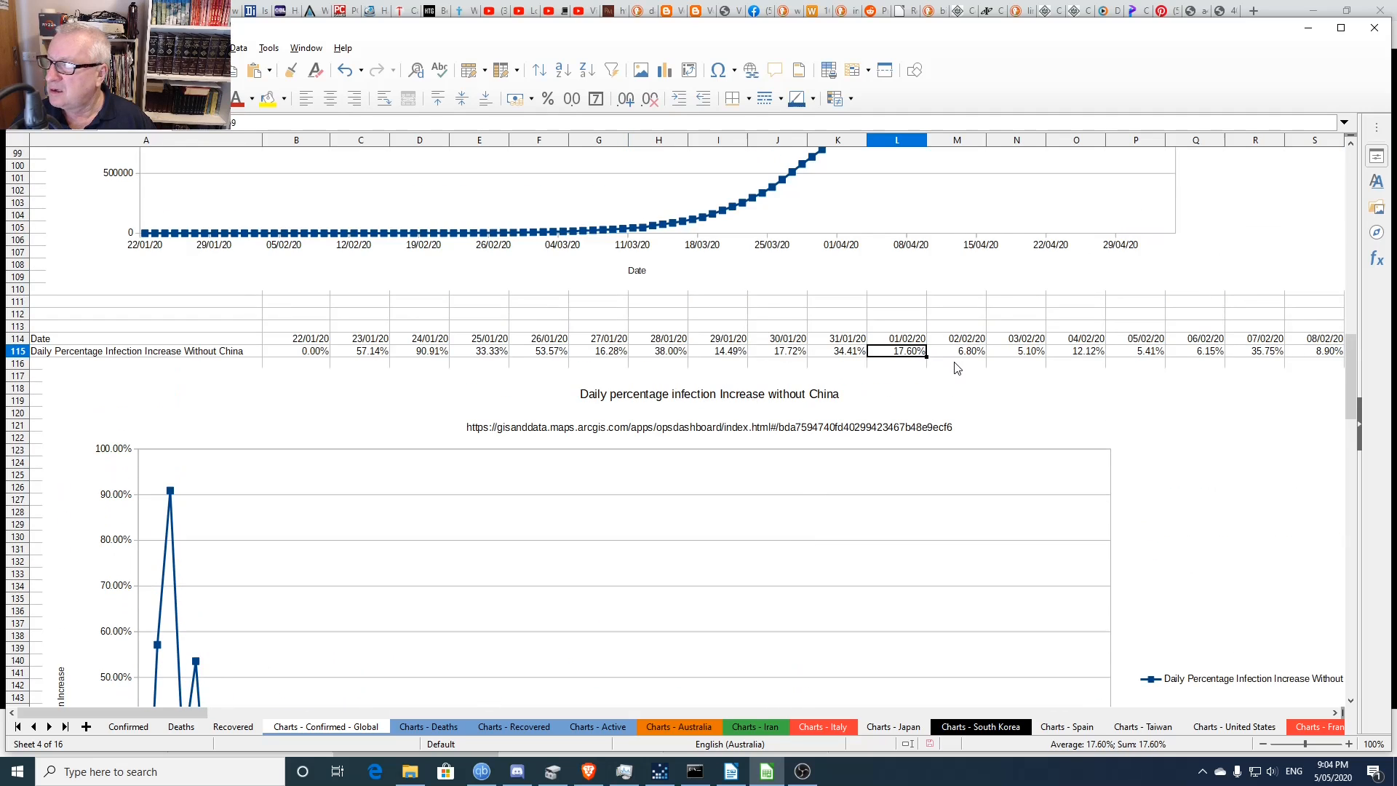
key("Right")
key("Right")
key("Right")
key("Right")
key("Right")
key("Right")
key("Right")
key("Right")
key("Right")
key("Right")
key("Right")
key("Right")
key("Right")
key("Right")
key("Right")
key("Right")
key("Right")
key("Right")
key("Right")
key("Right")
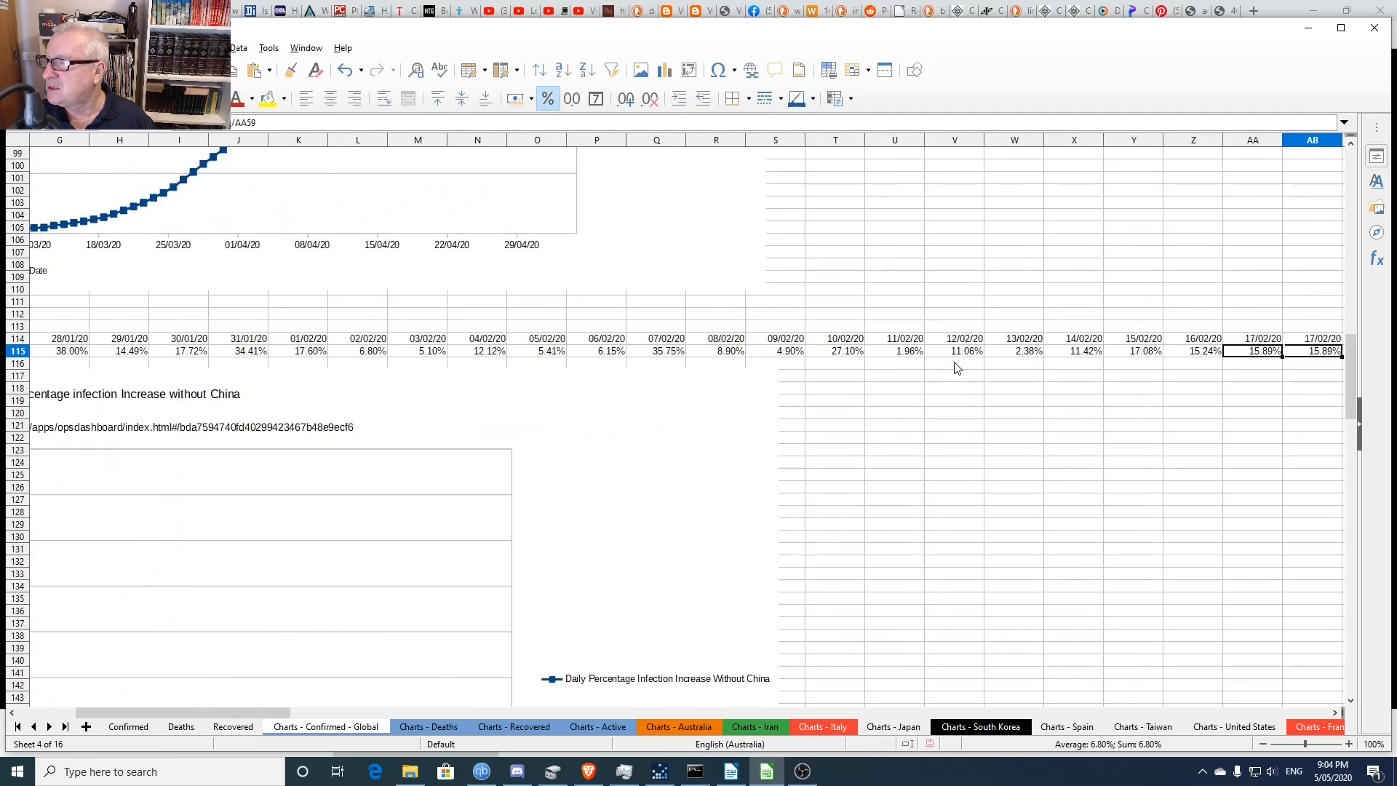
key("Right")
key("Right")
key("Right")
key("Right")
key("Right")
key("Right")
key("Right")
key("Right")
key("Right")
key("Right")
key("Right")
key("Right")
key("Right")
key("Right")
key("Right")
key("Right")
key("Right")
key("Right")
key("Right")
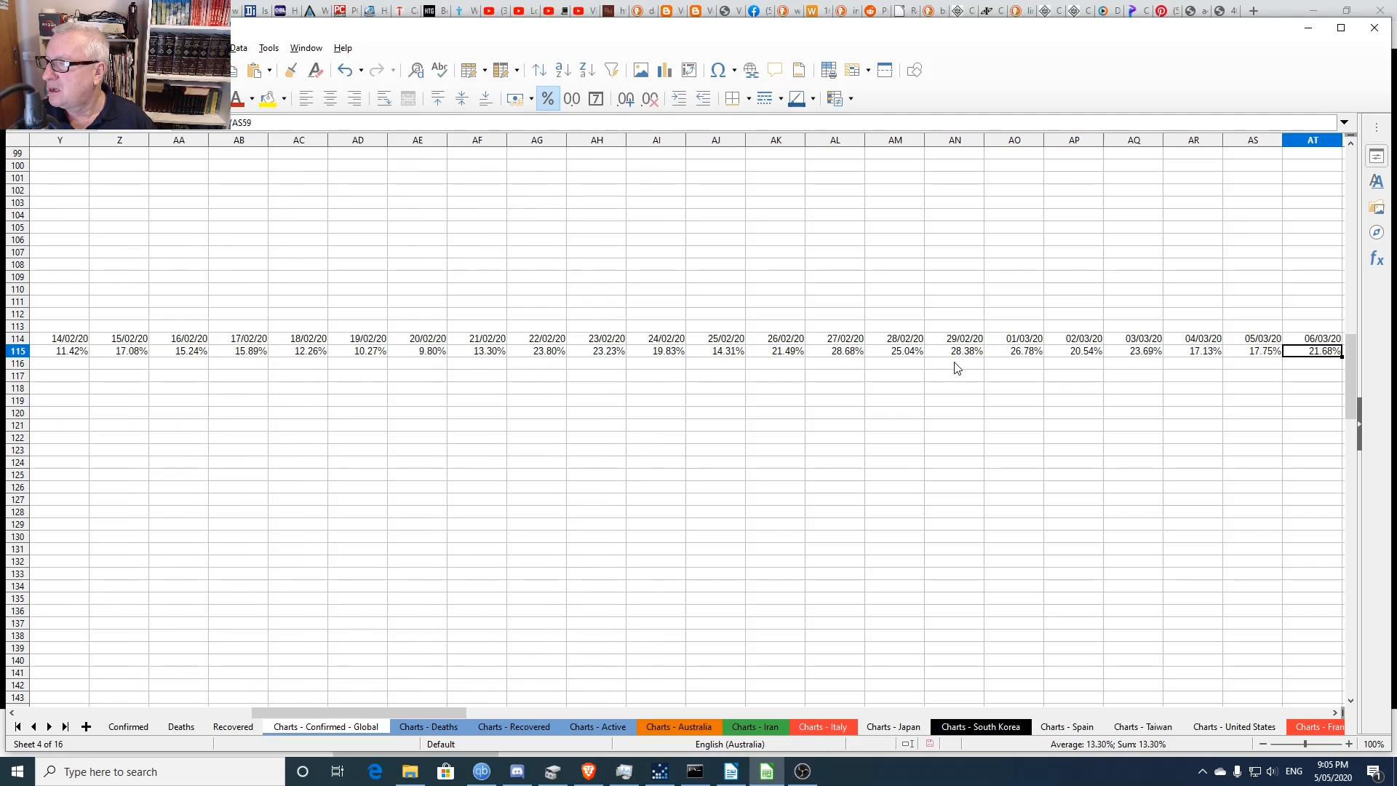
key("Right")
key("Right")
key("Right")
key("Right")
key("Right")
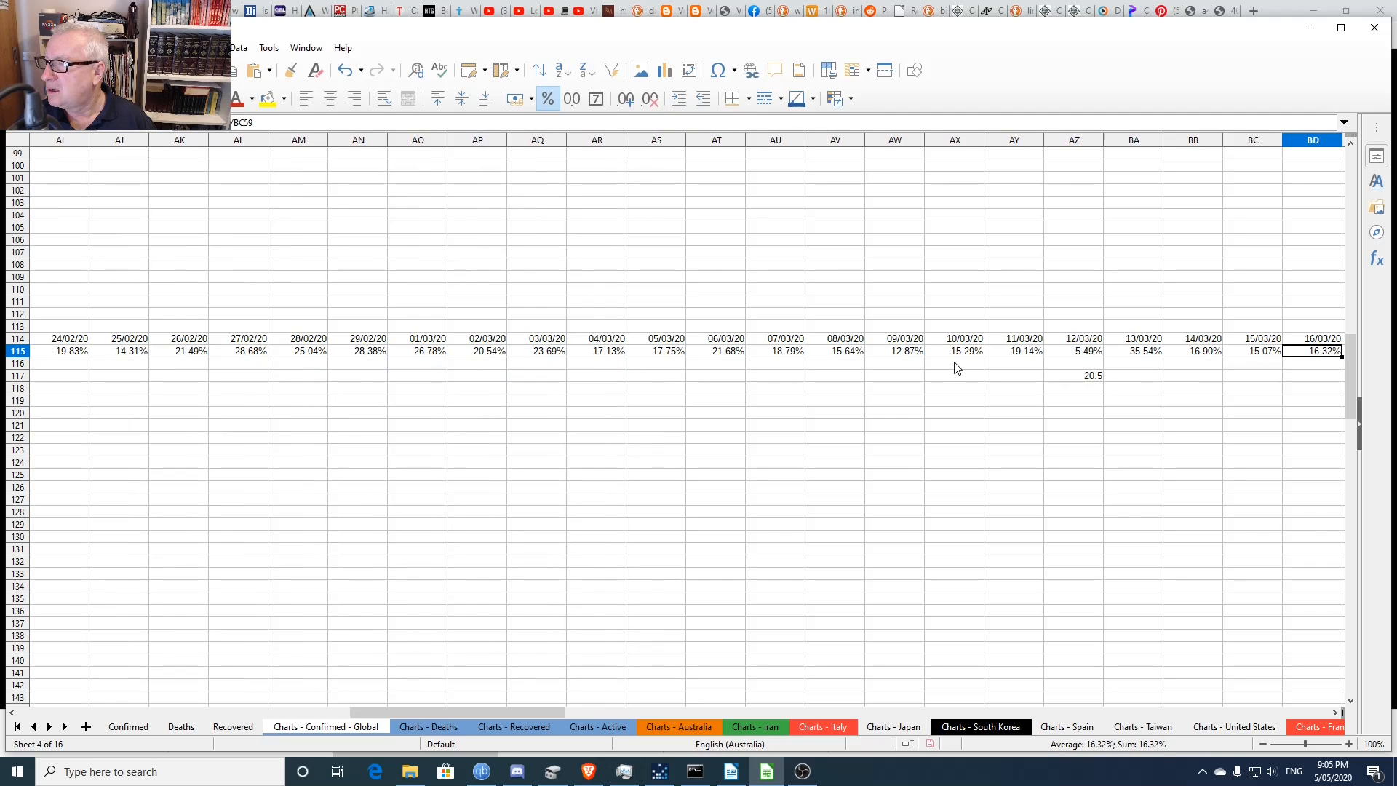
- Compare the daily percentage increases in row 115 for 10/03/20 through 13/03/20, then return to the row's label
key("Left")
key("Left")
key("Left")
key("Left")
key("Left")
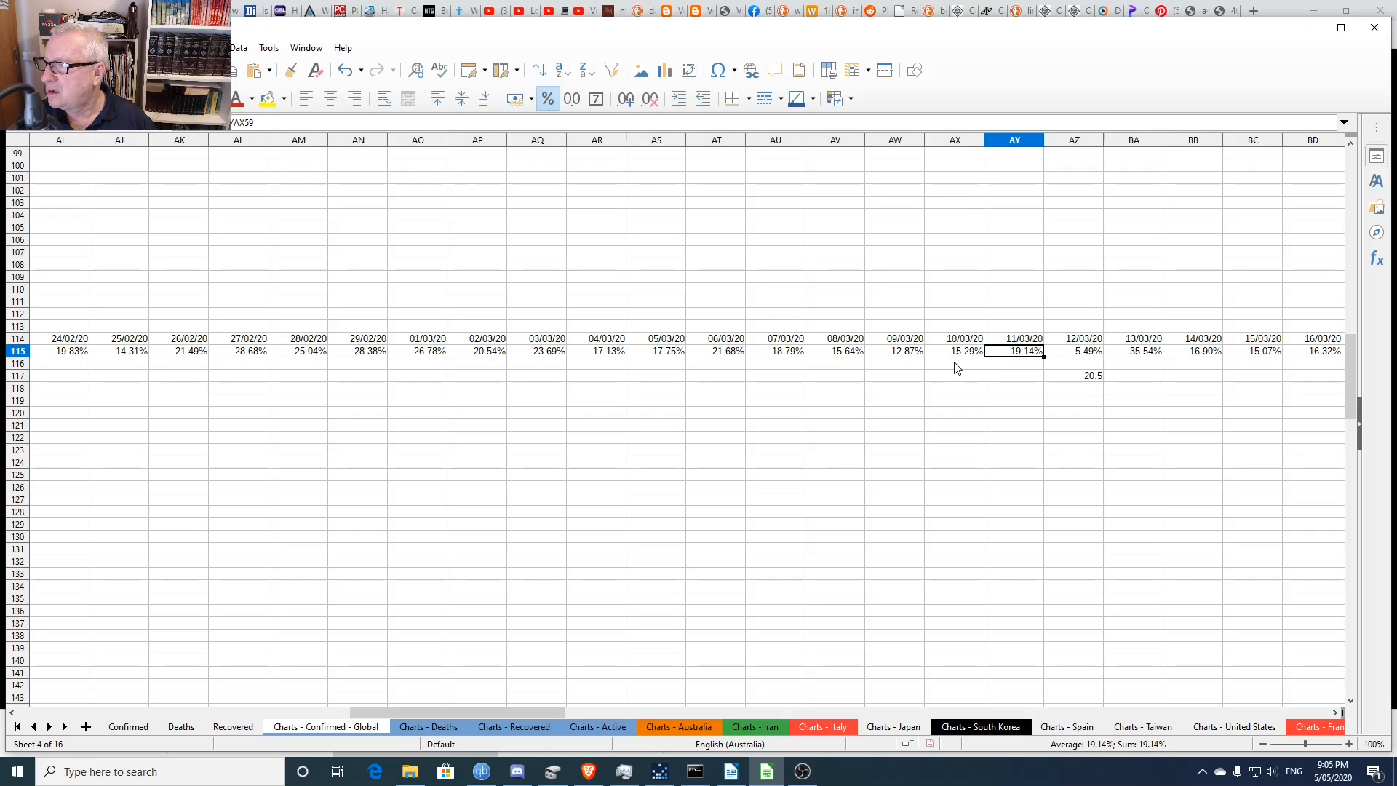
key("Left")
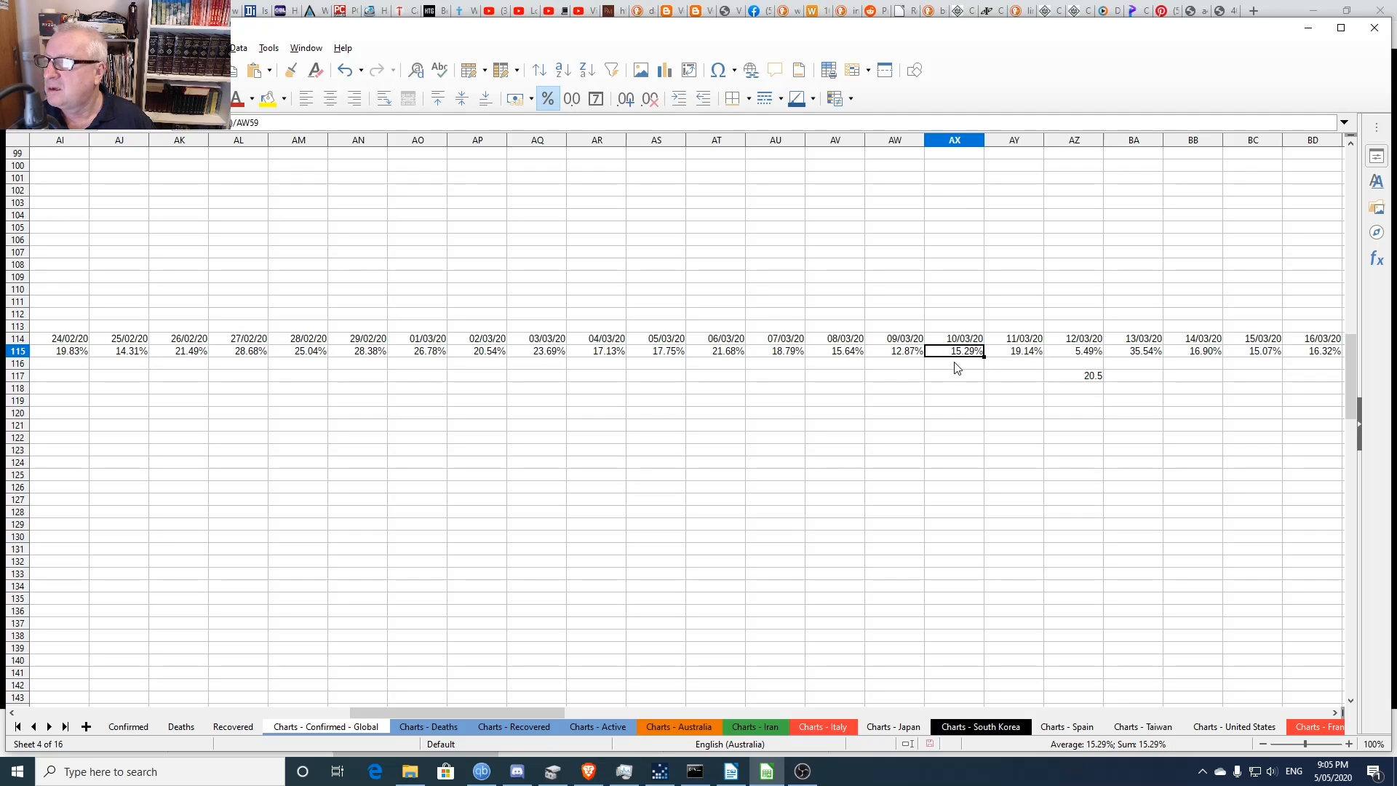
key("Right")
key("Right")
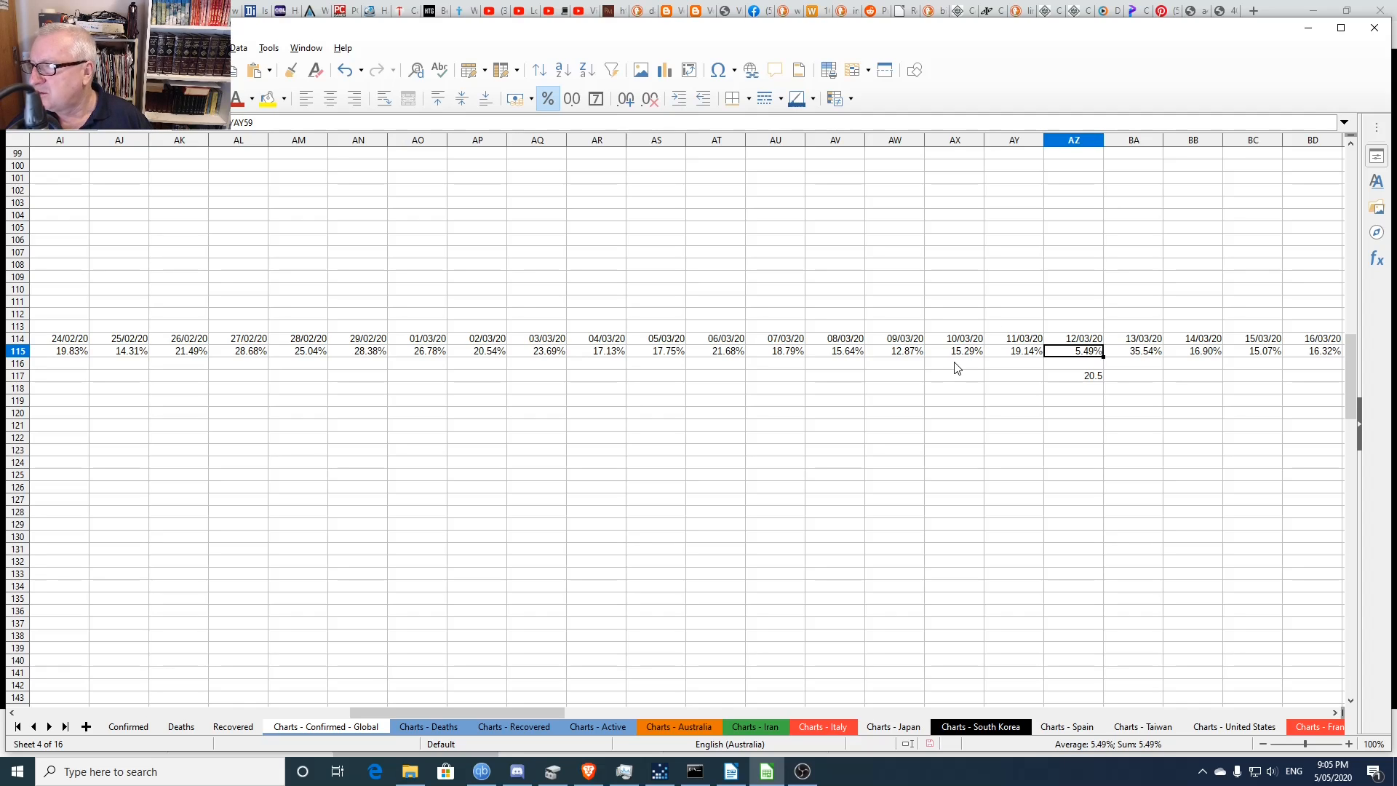
key("Right")
key("Left")
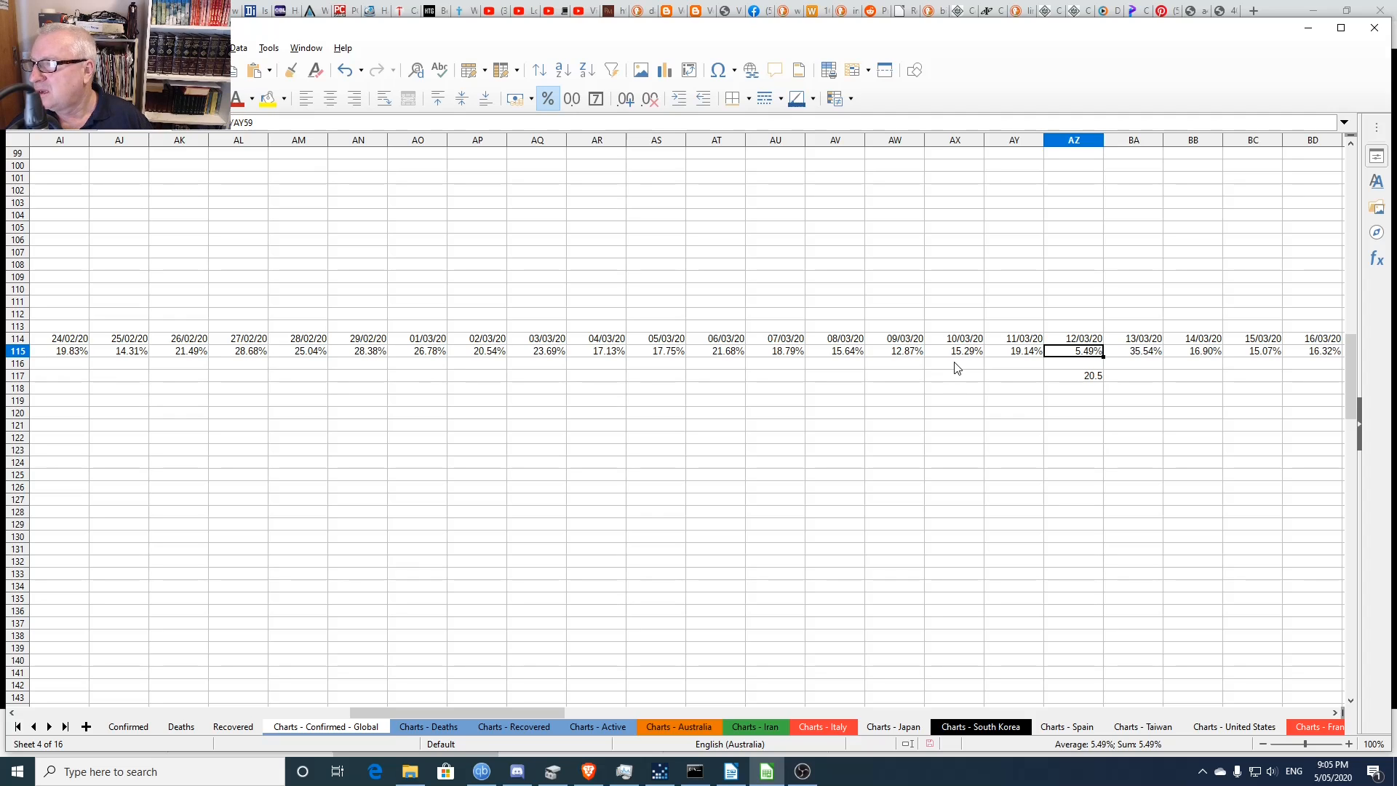
key("Right")
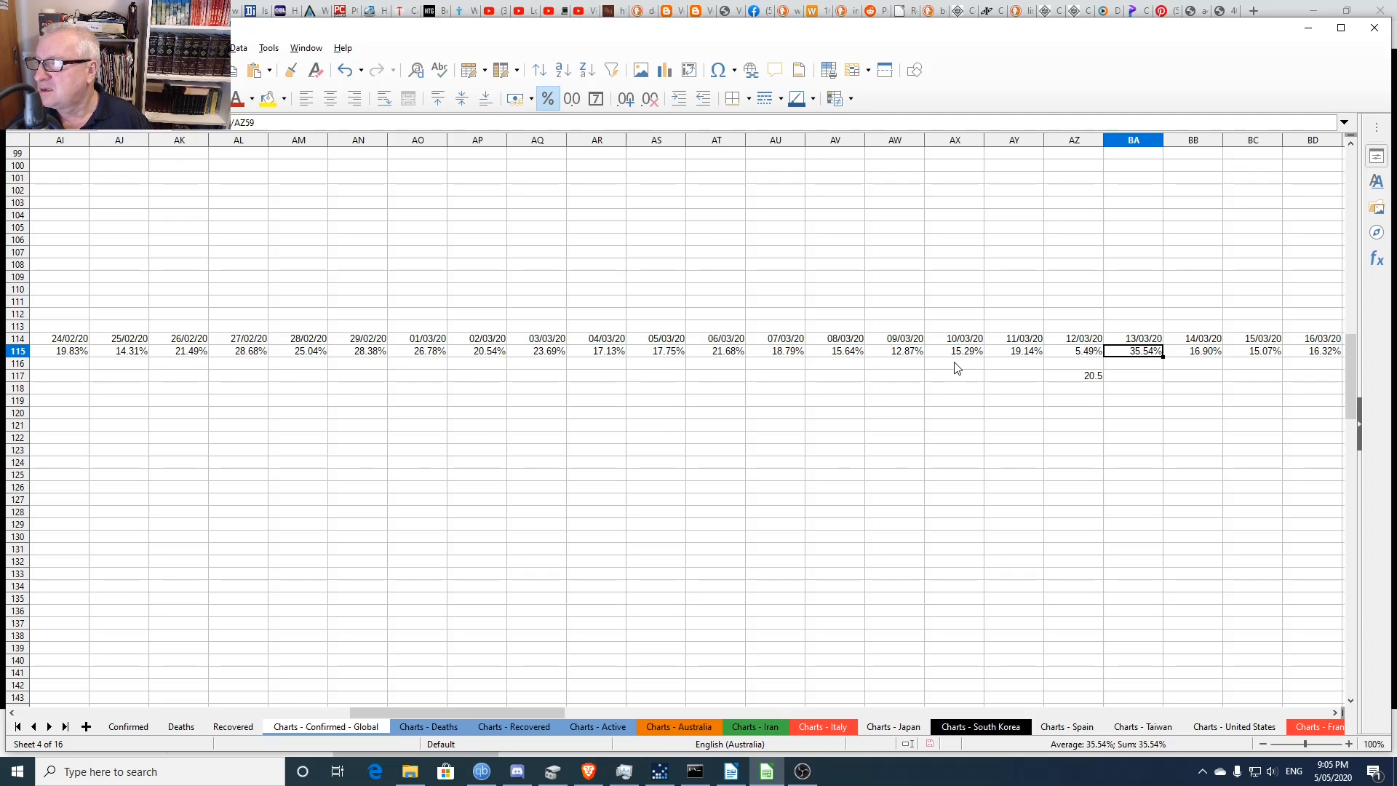
key("Home")
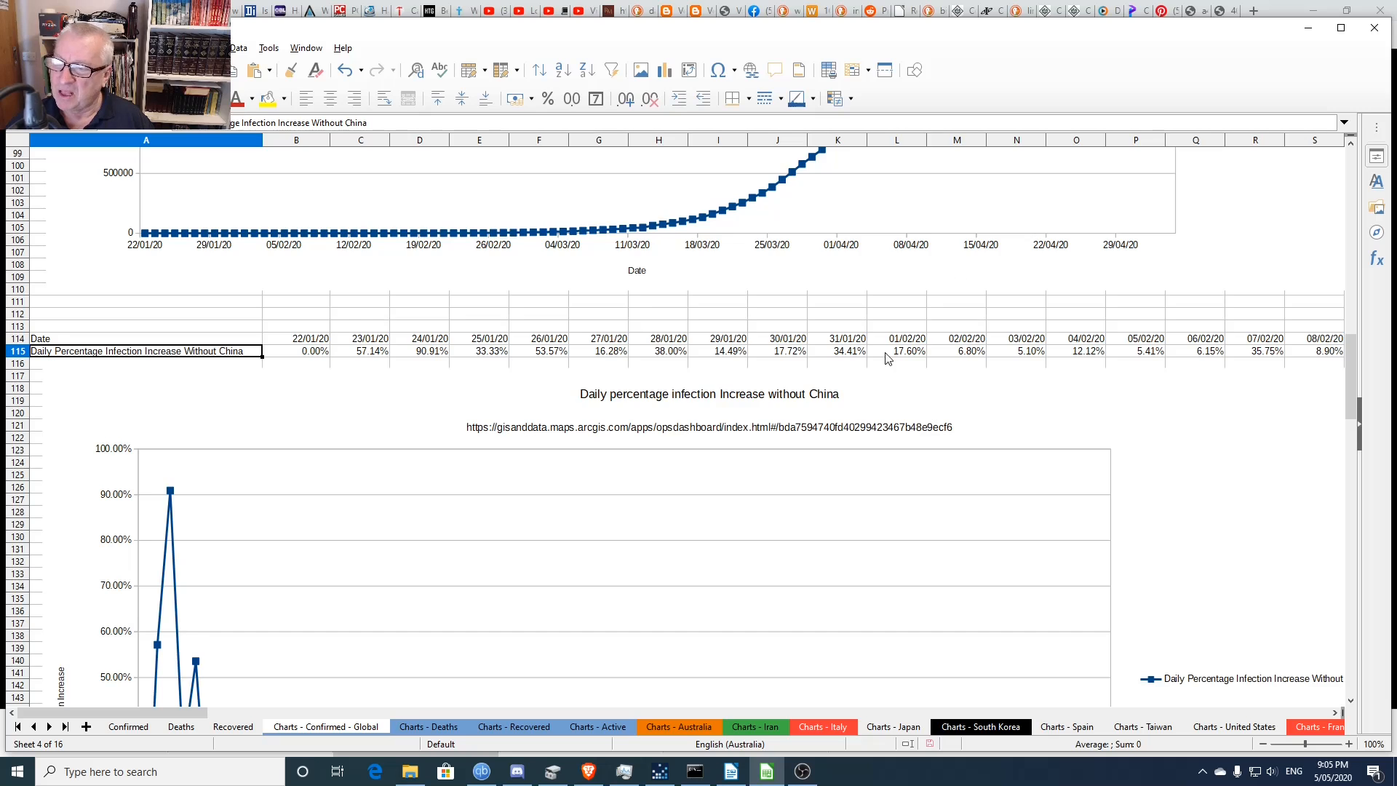
- In the Confirmed Infections by selected countries chart, set Confirmed South Korea's Y-values to $B$173:$DA$173 and the categories to $B$172:$DA$172
scroll(866, 371, "down", 11)
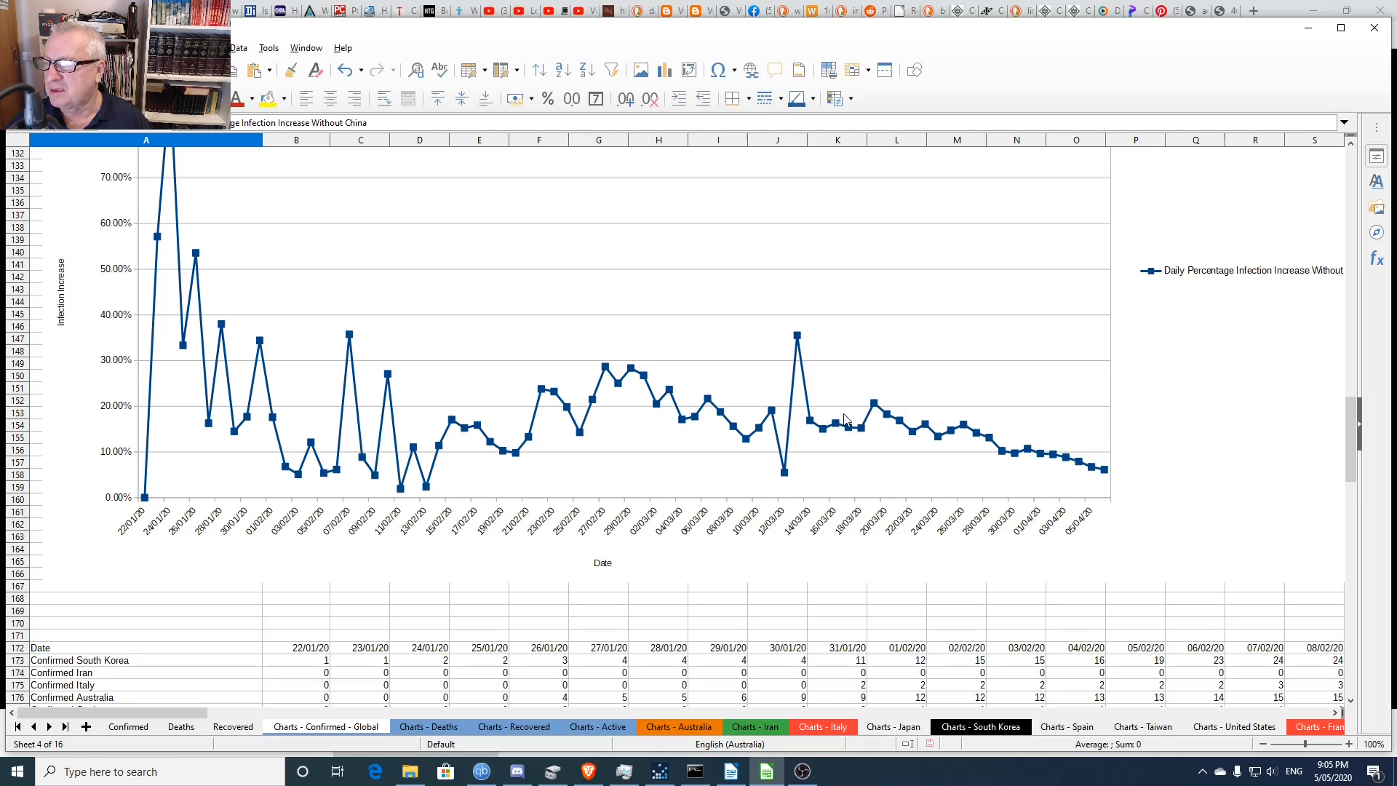
scroll(868, 389, "down", 14)
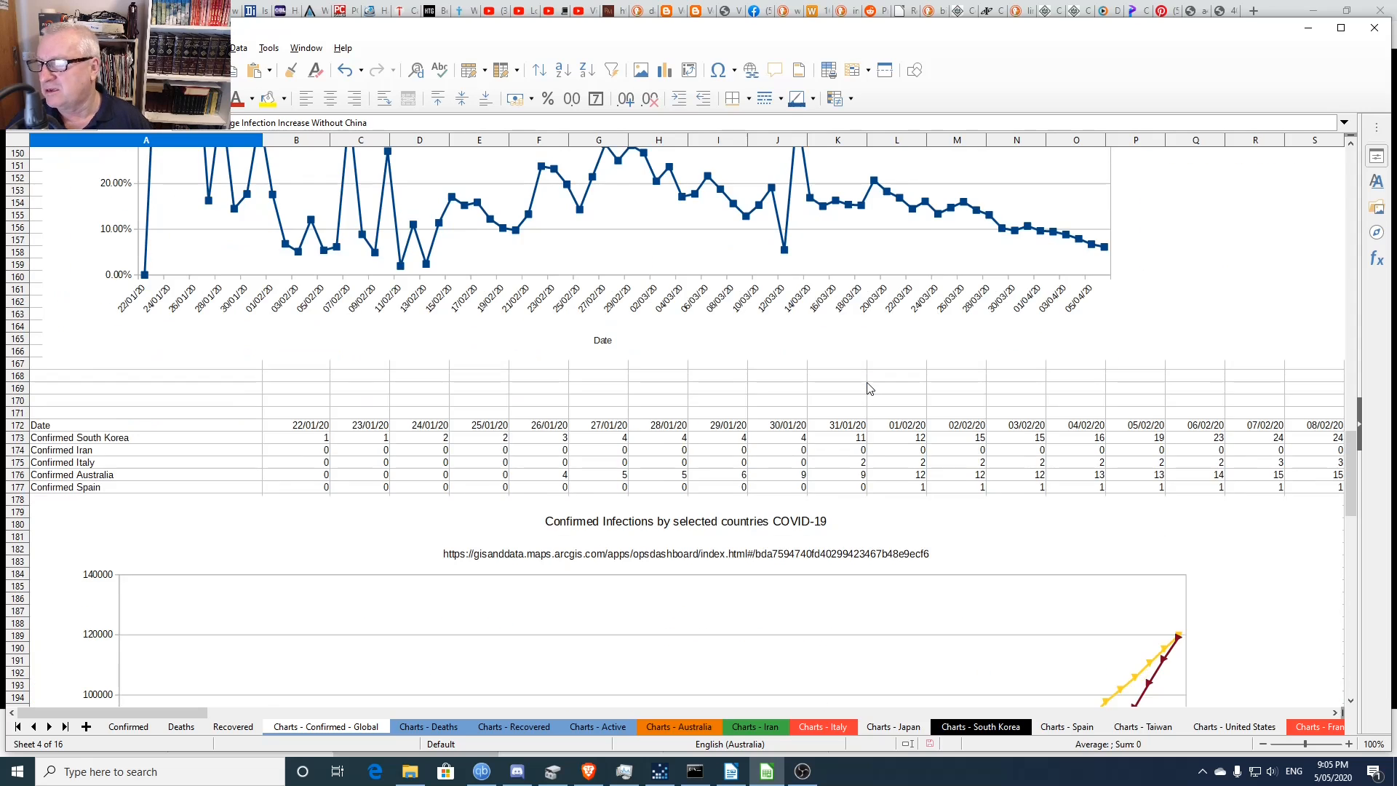
scroll(854, 353, "down", 2)
scroll(854, 353, "down", 1)
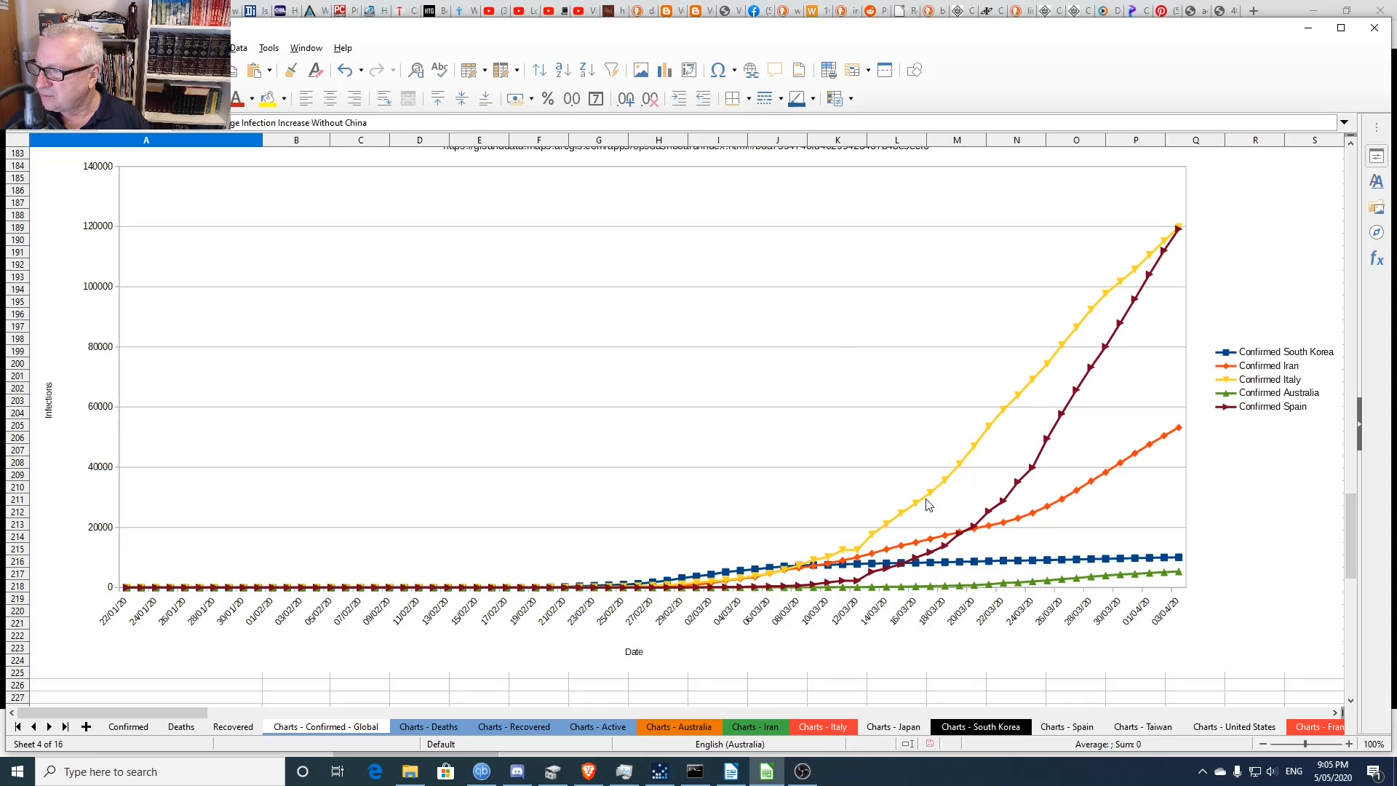
scroll(879, 461, "down", 1)
scroll(878, 461, "up", 1)
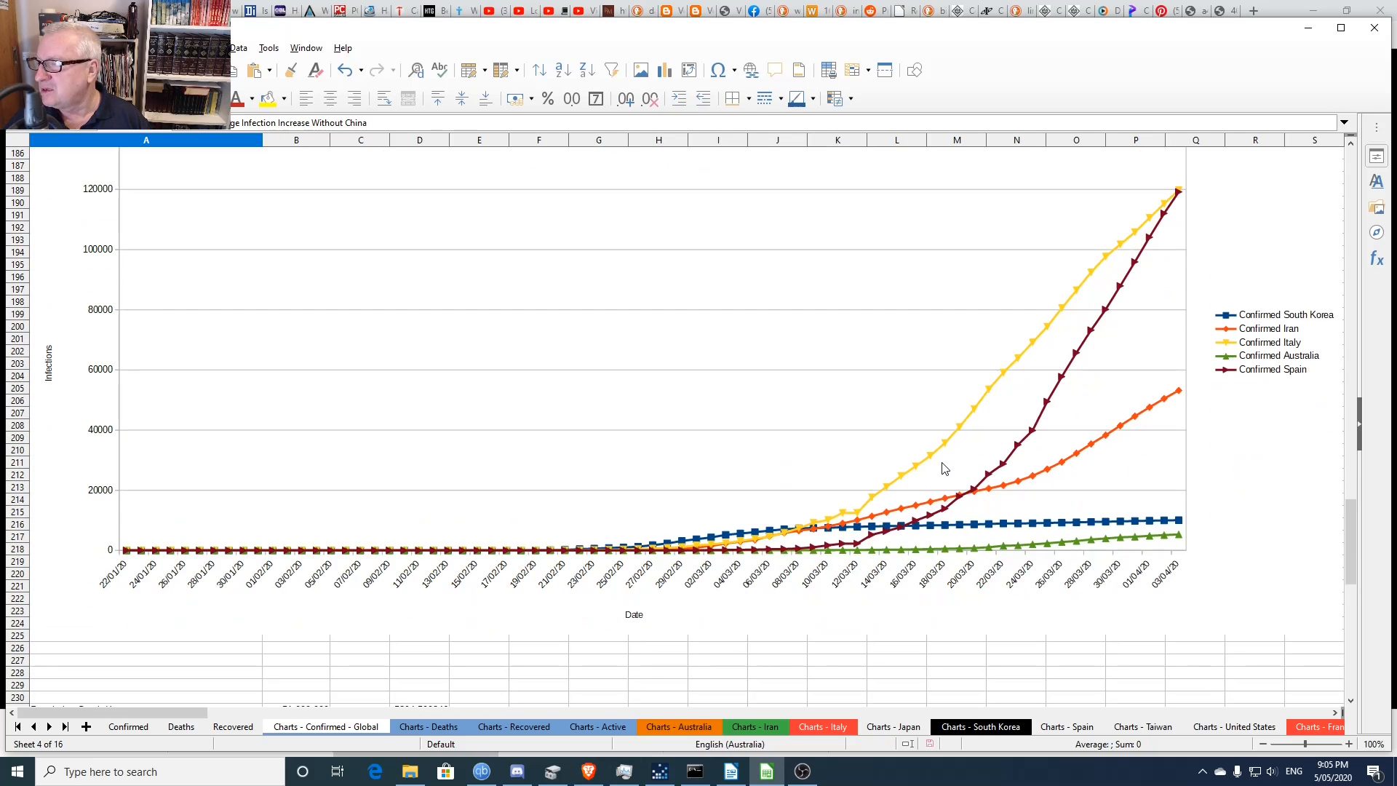
double_click(868, 420)
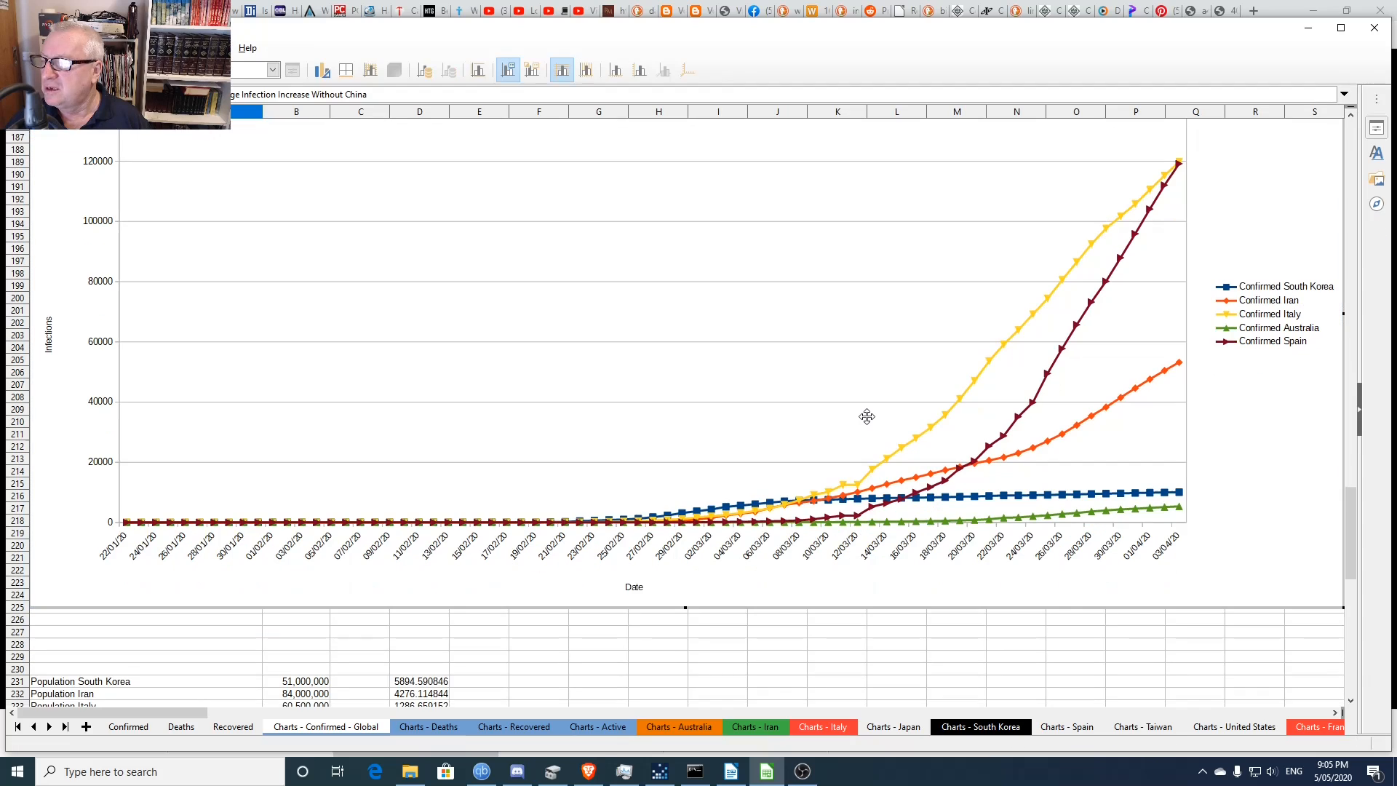
right_click(840, 374)
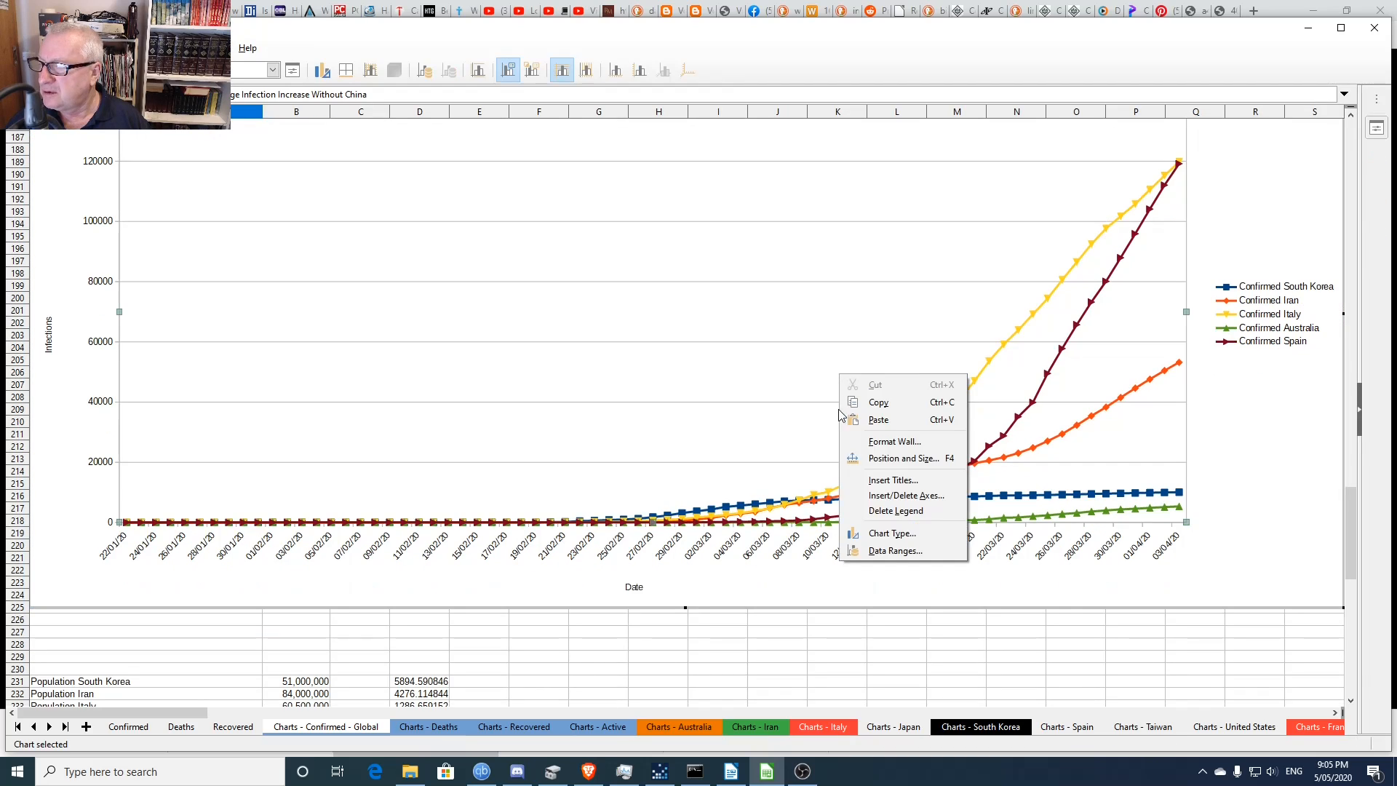
left_click(891, 550)
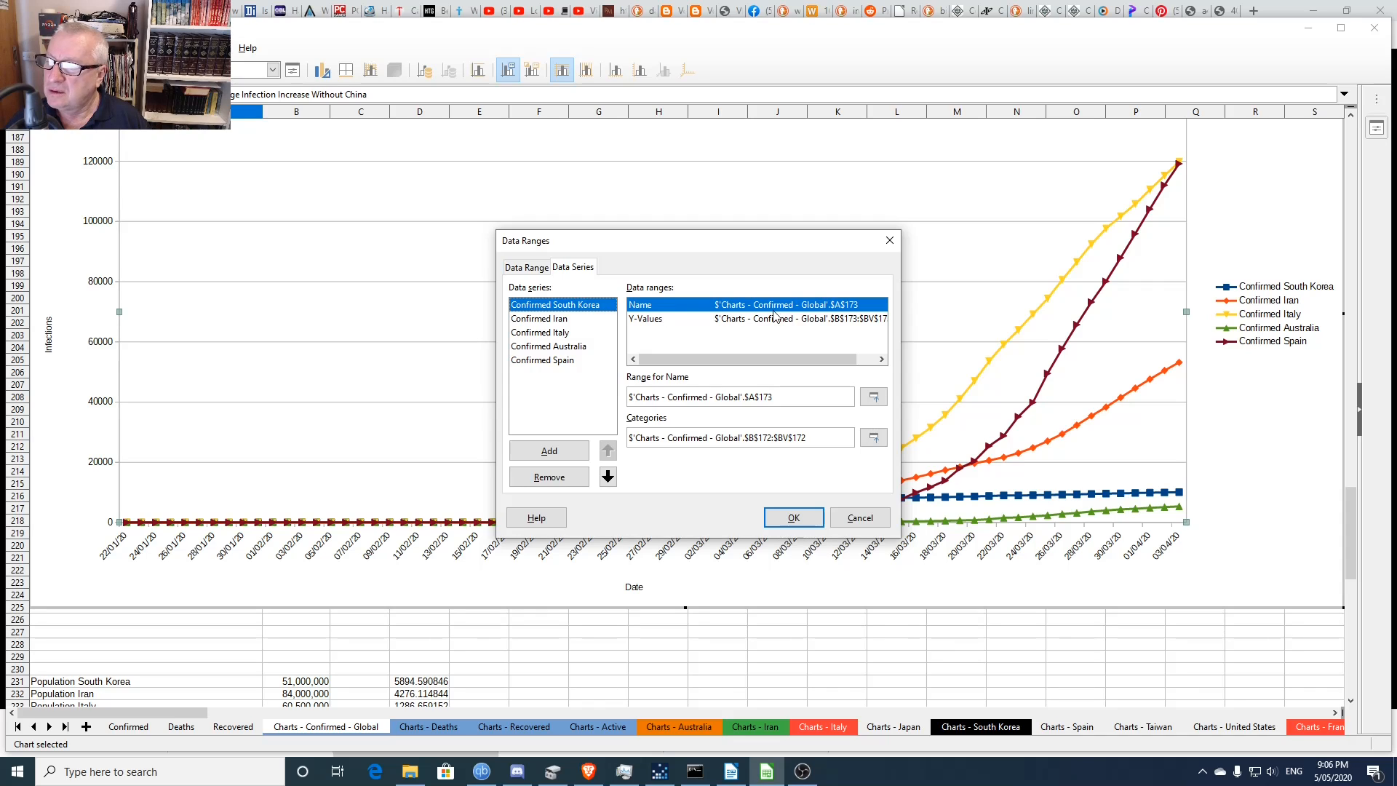
left_click(800, 319)
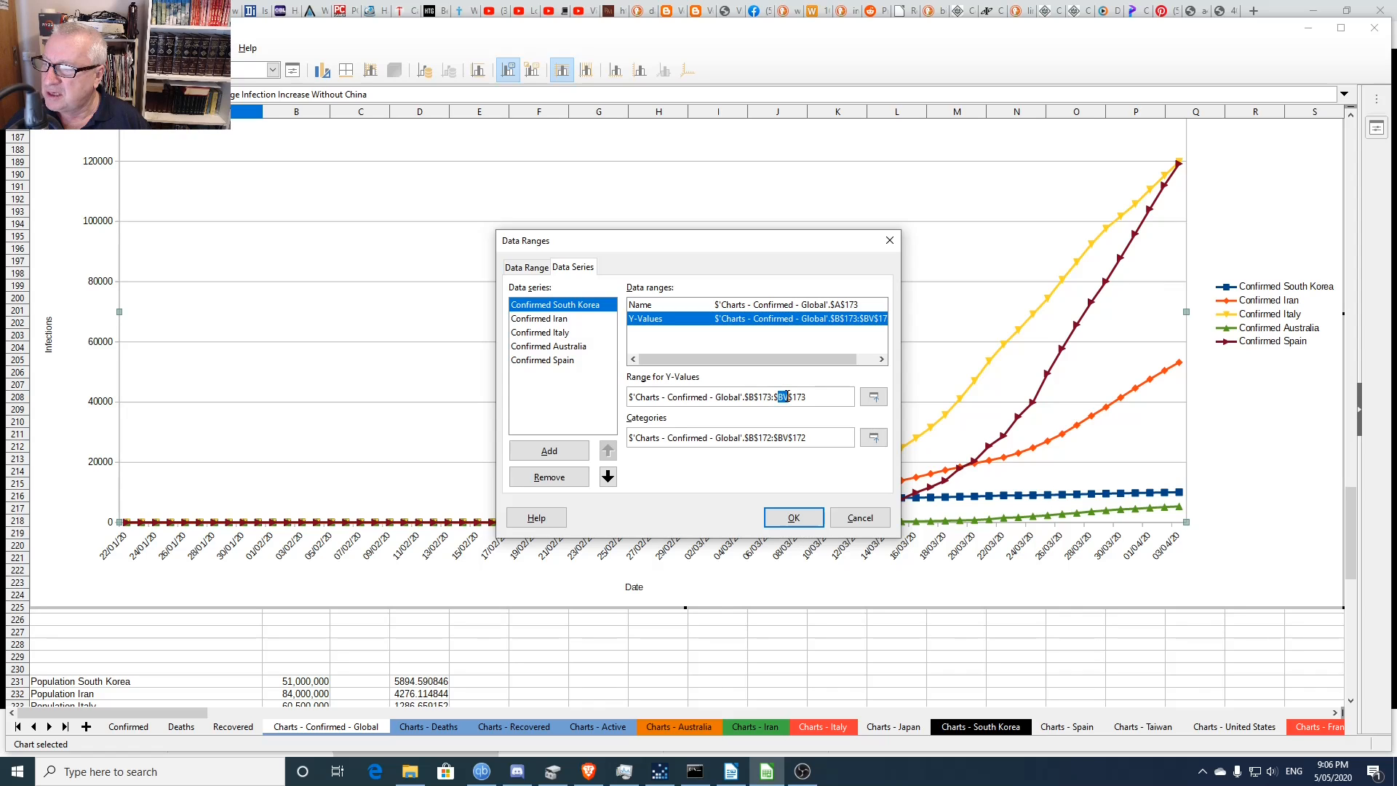
type("da")
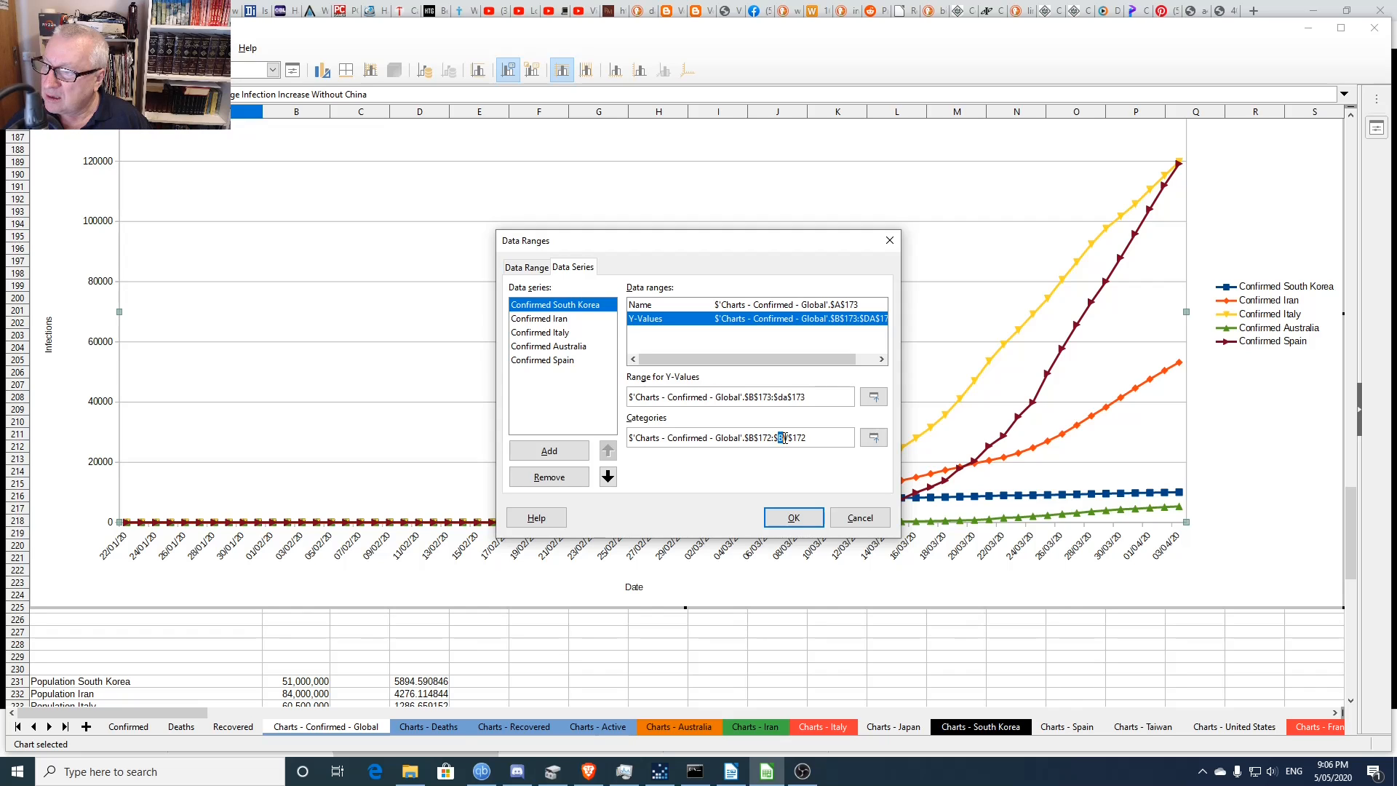
type("da")
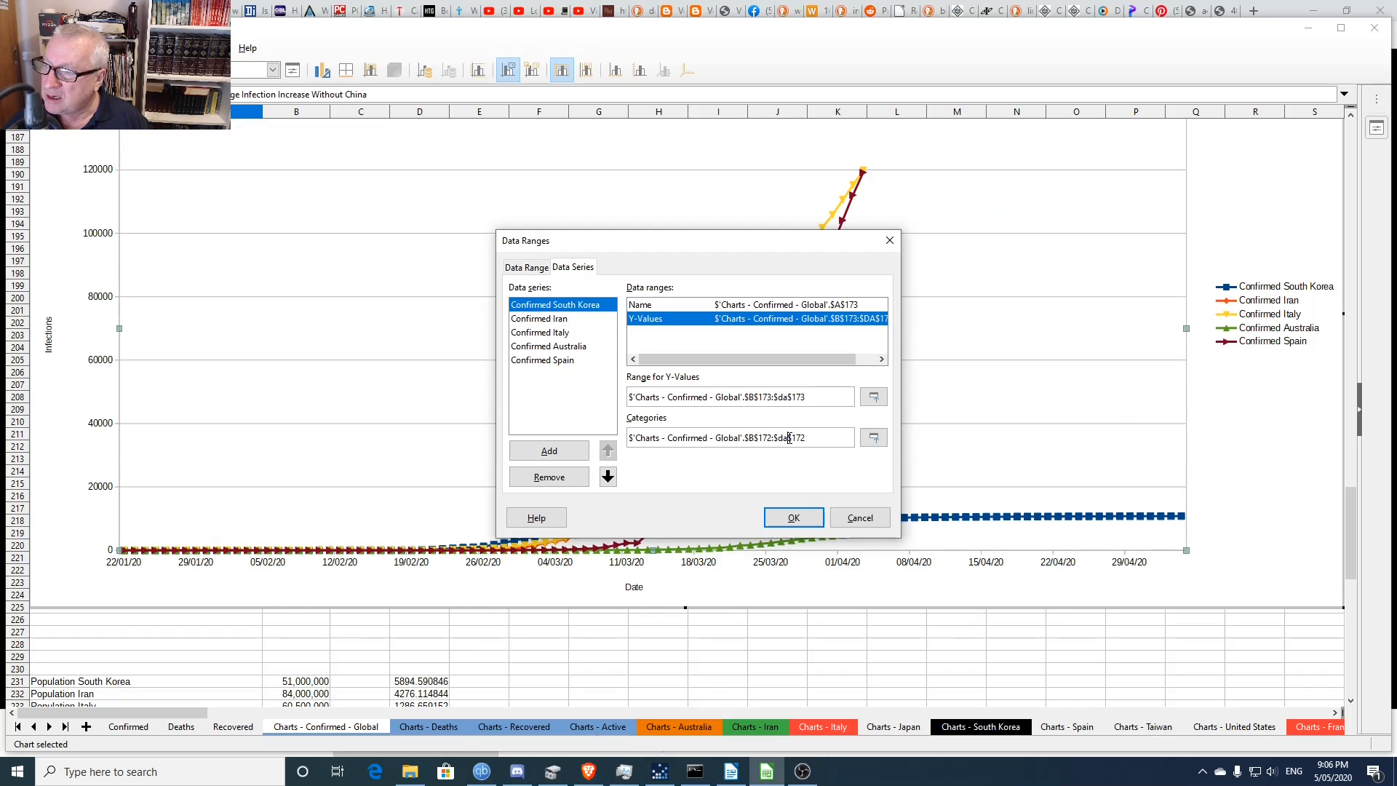
left_click(794, 518)
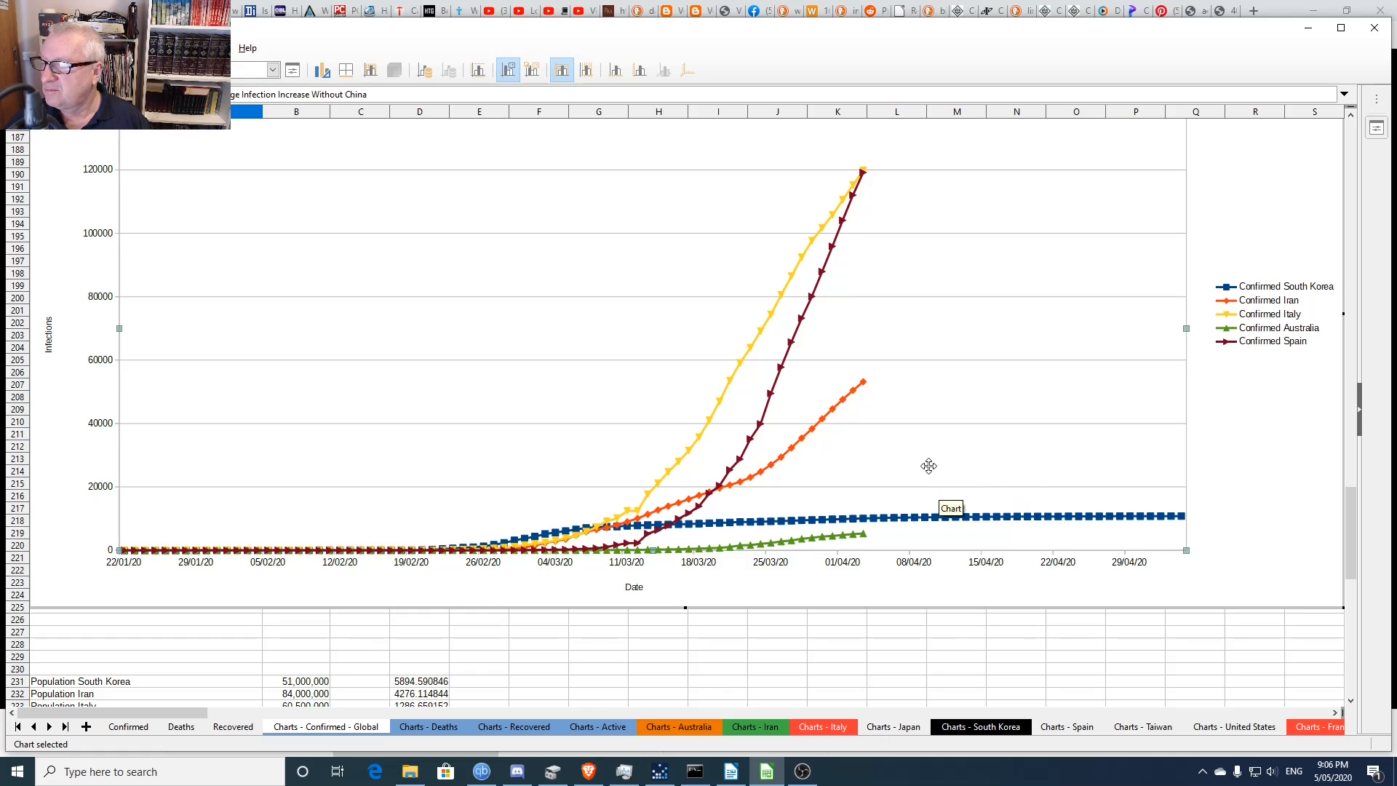
- Set the same chart's Y-values ranges to $B$174:$DA$174 for Confirmed Iran and $B$175:$DA$175 for Confirmed Italy
right_click(914, 434)
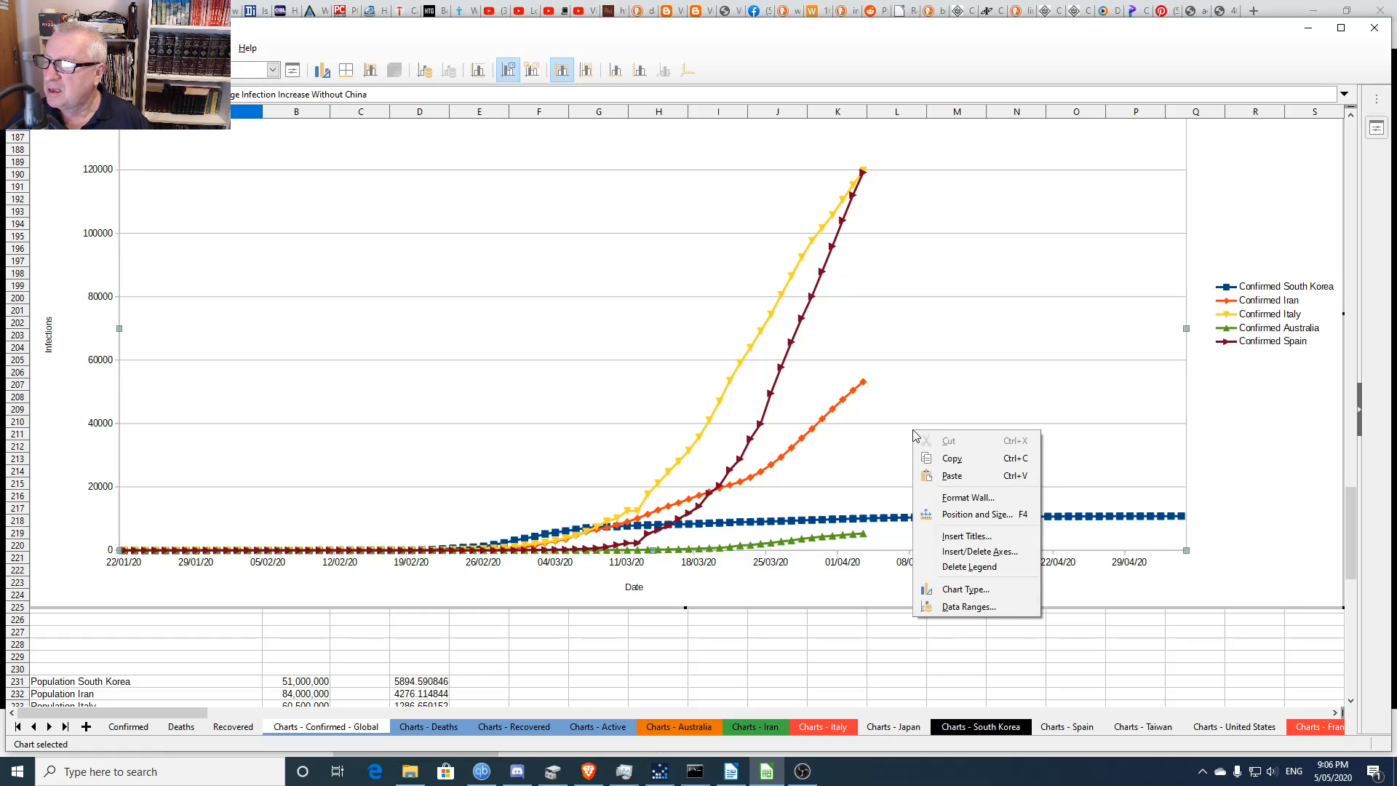
left_click(968, 606)
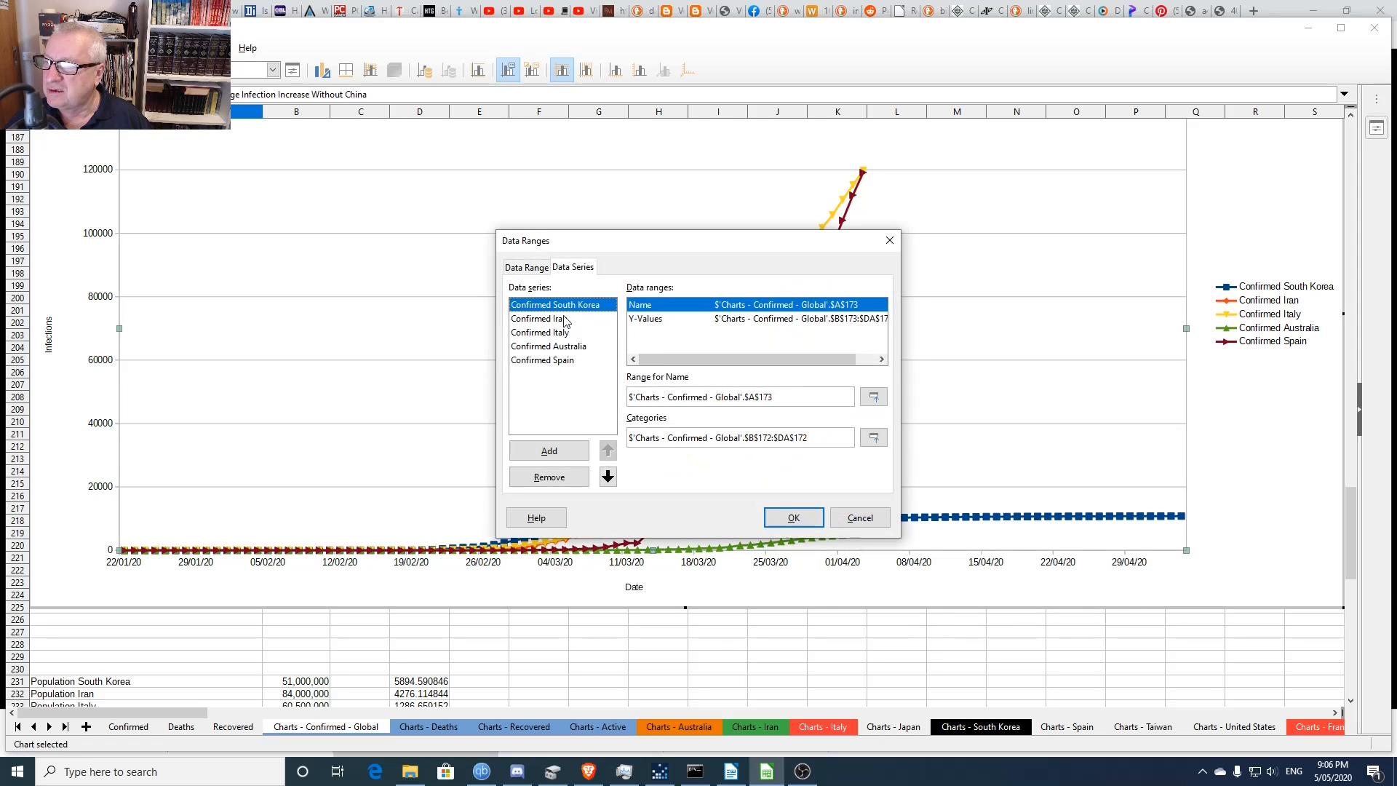
left_click(554, 320)
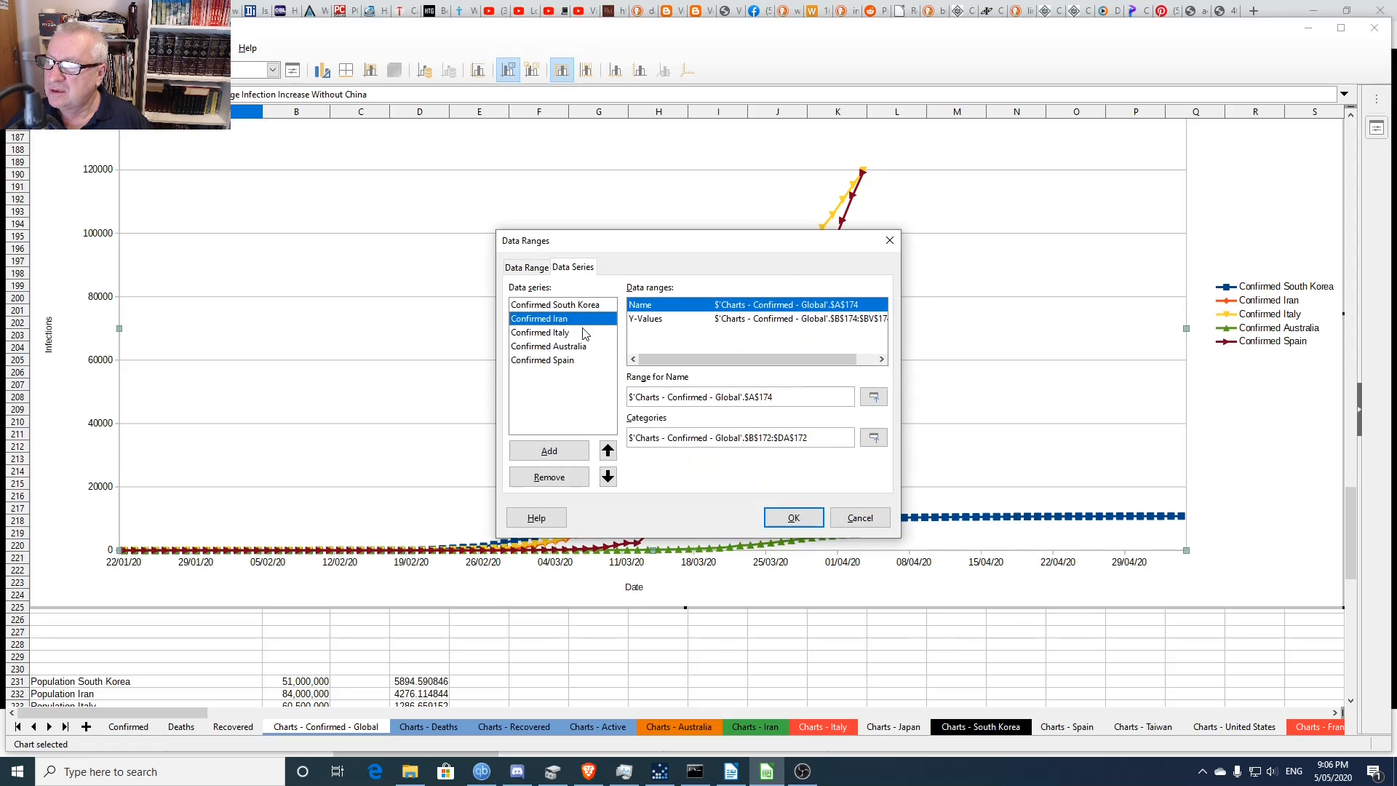
left_click(808, 320)
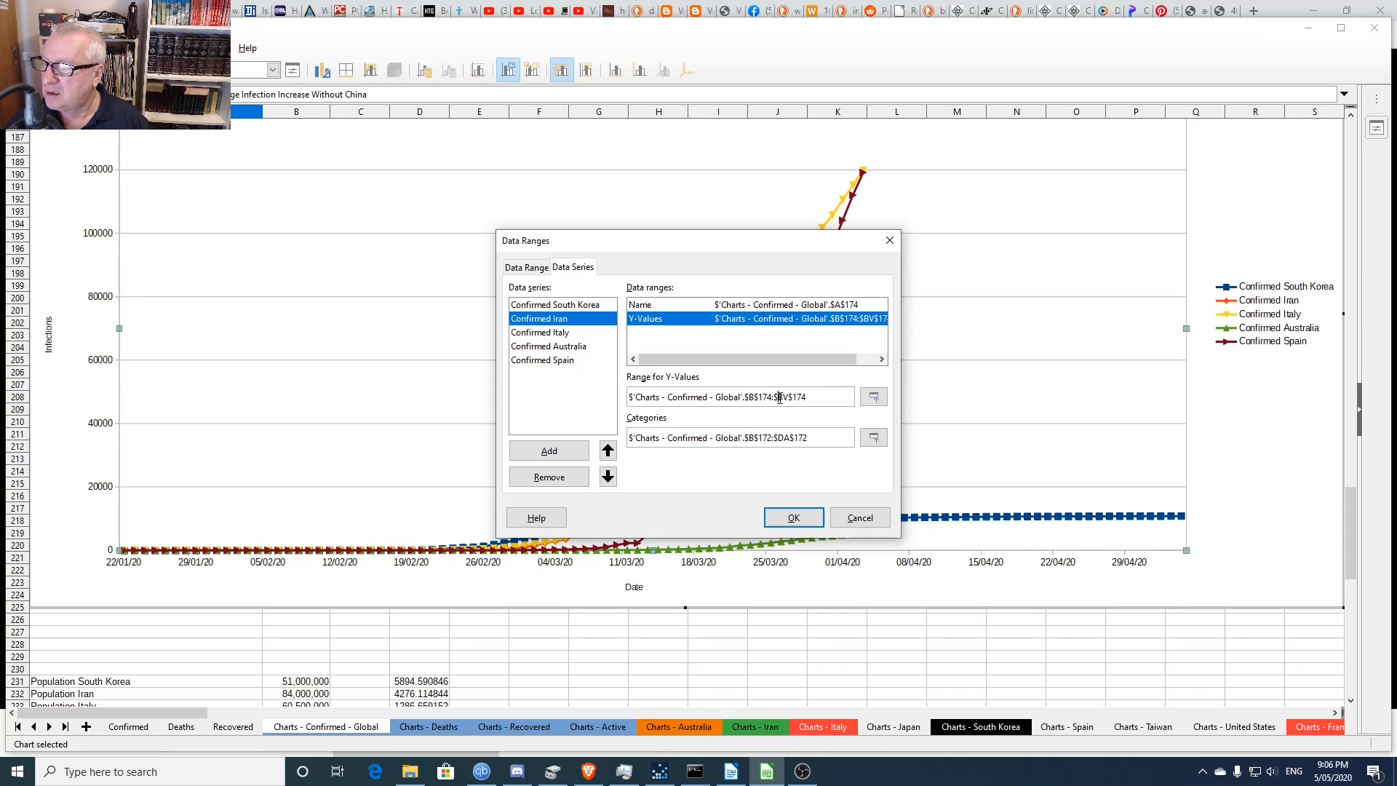
double_click(779, 398)
type("DA")
left_click(559, 333)
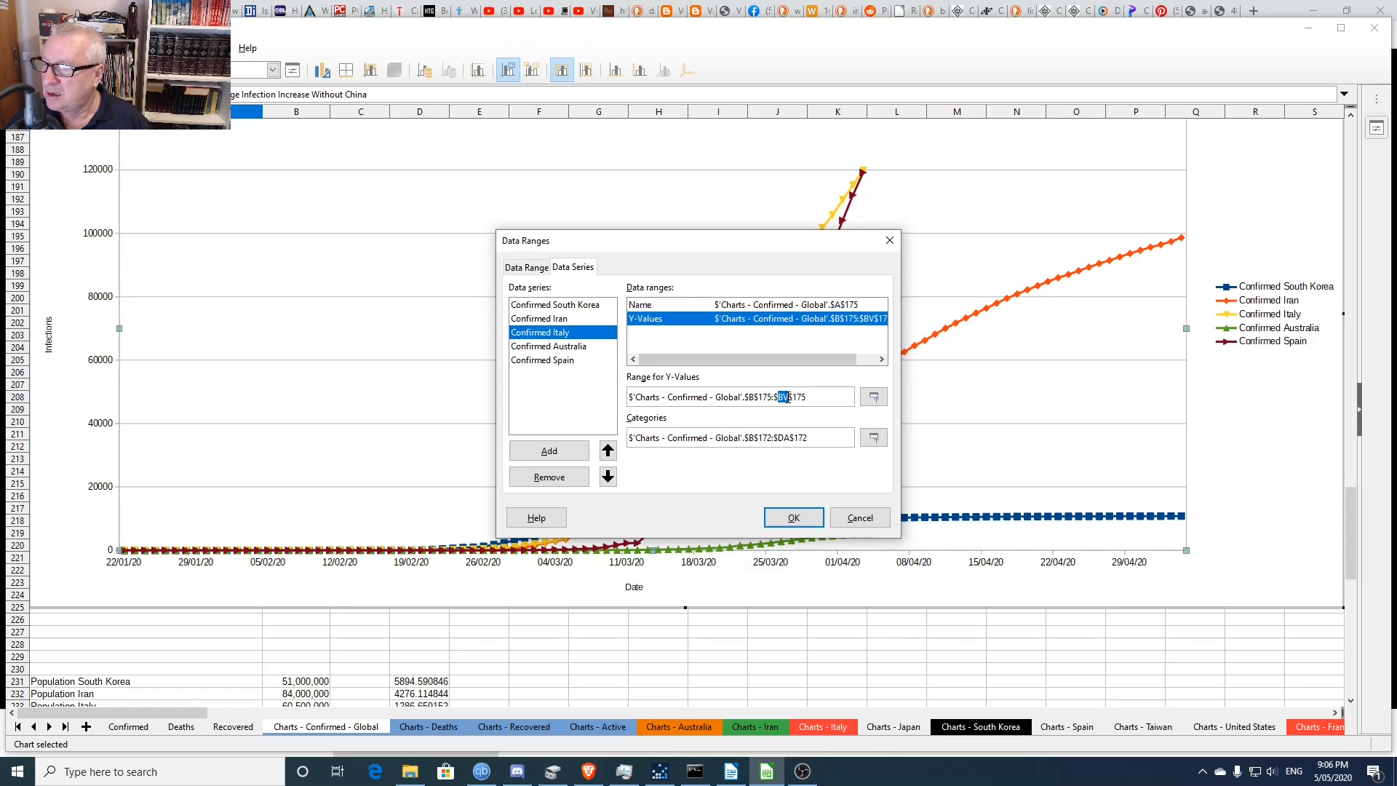
type("da")
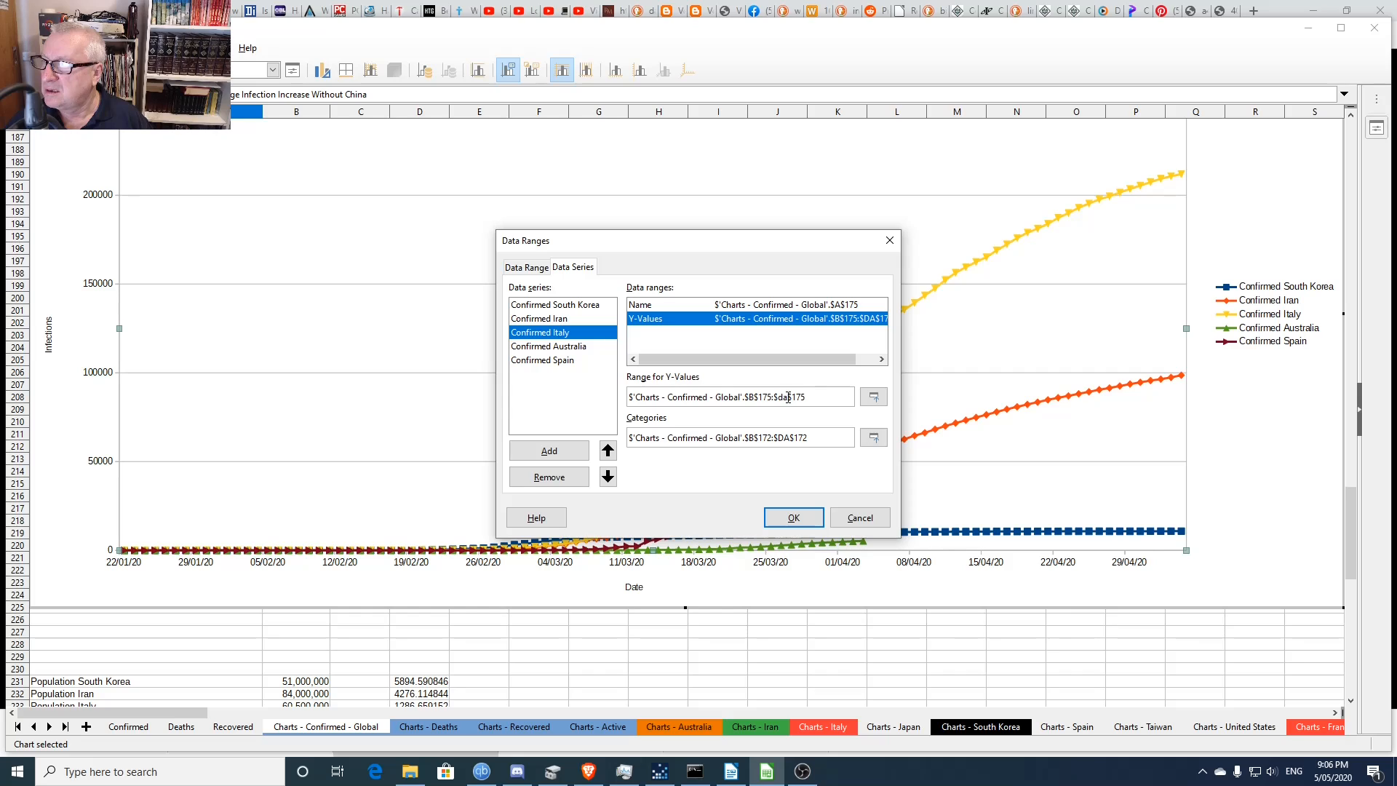
- Set the Y-values ranges to $B$176:$DA$176 for Confirmed Australia and $B$177:$DA$177 for Confirmed Spain, and apply the data ranges
left_click(547, 347)
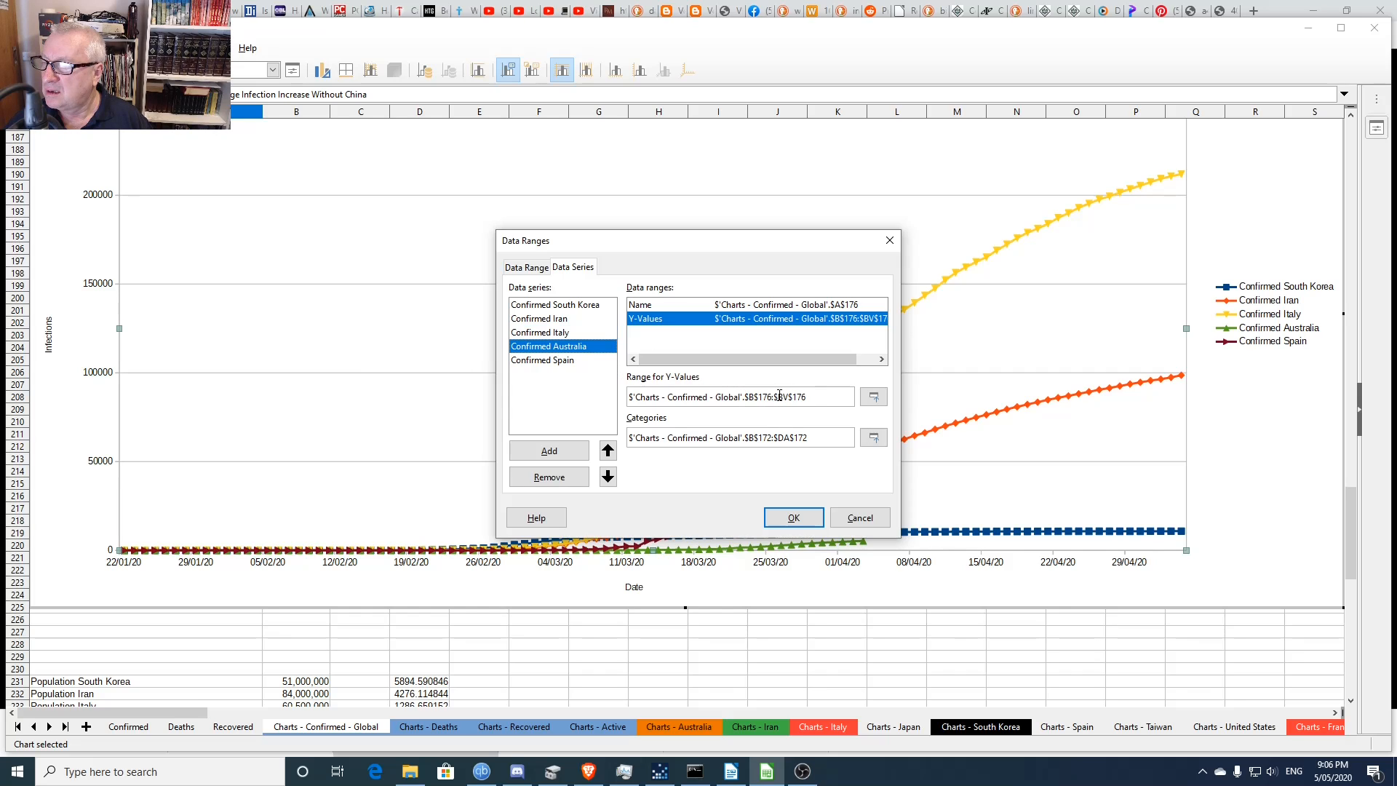
left_click_drag(778, 397, 784, 397)
type("da")
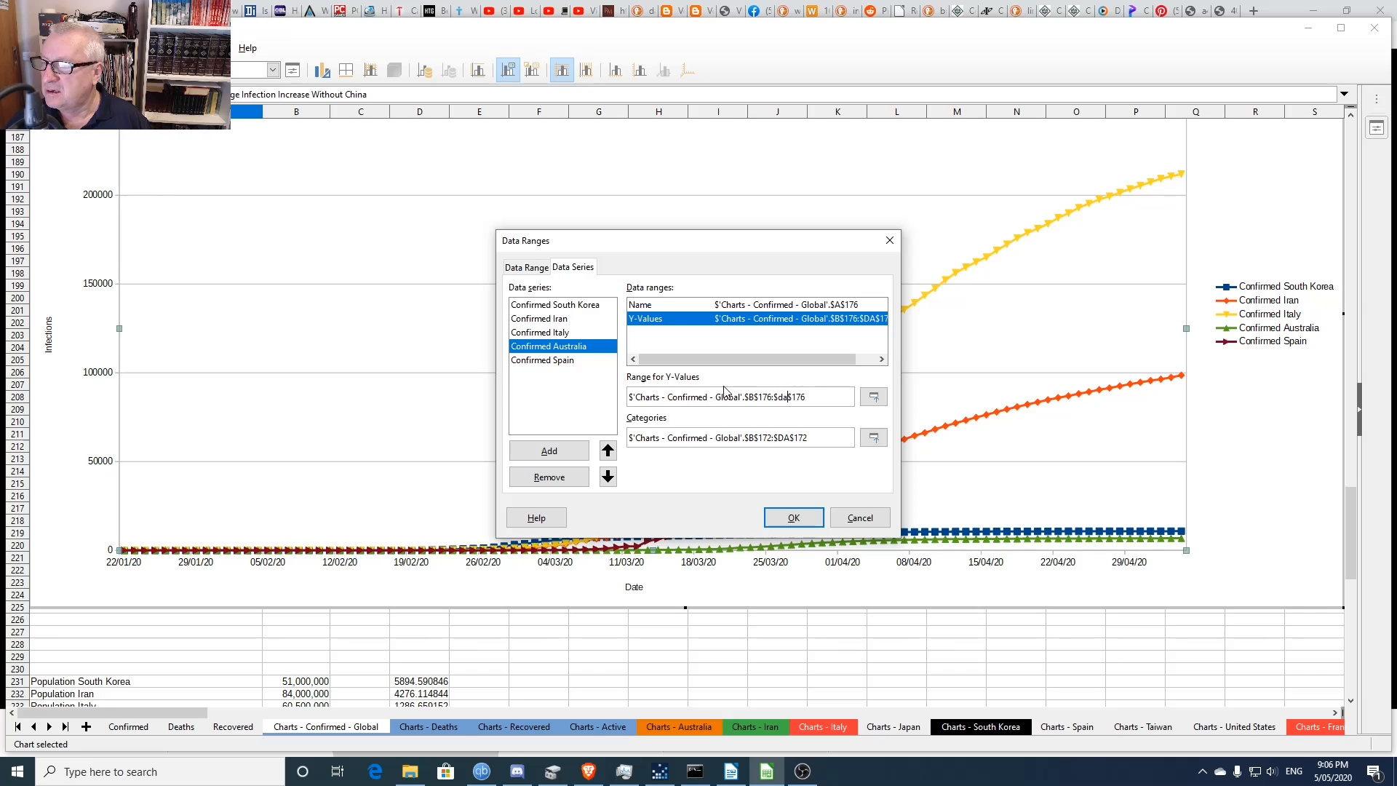
left_click(555, 361)
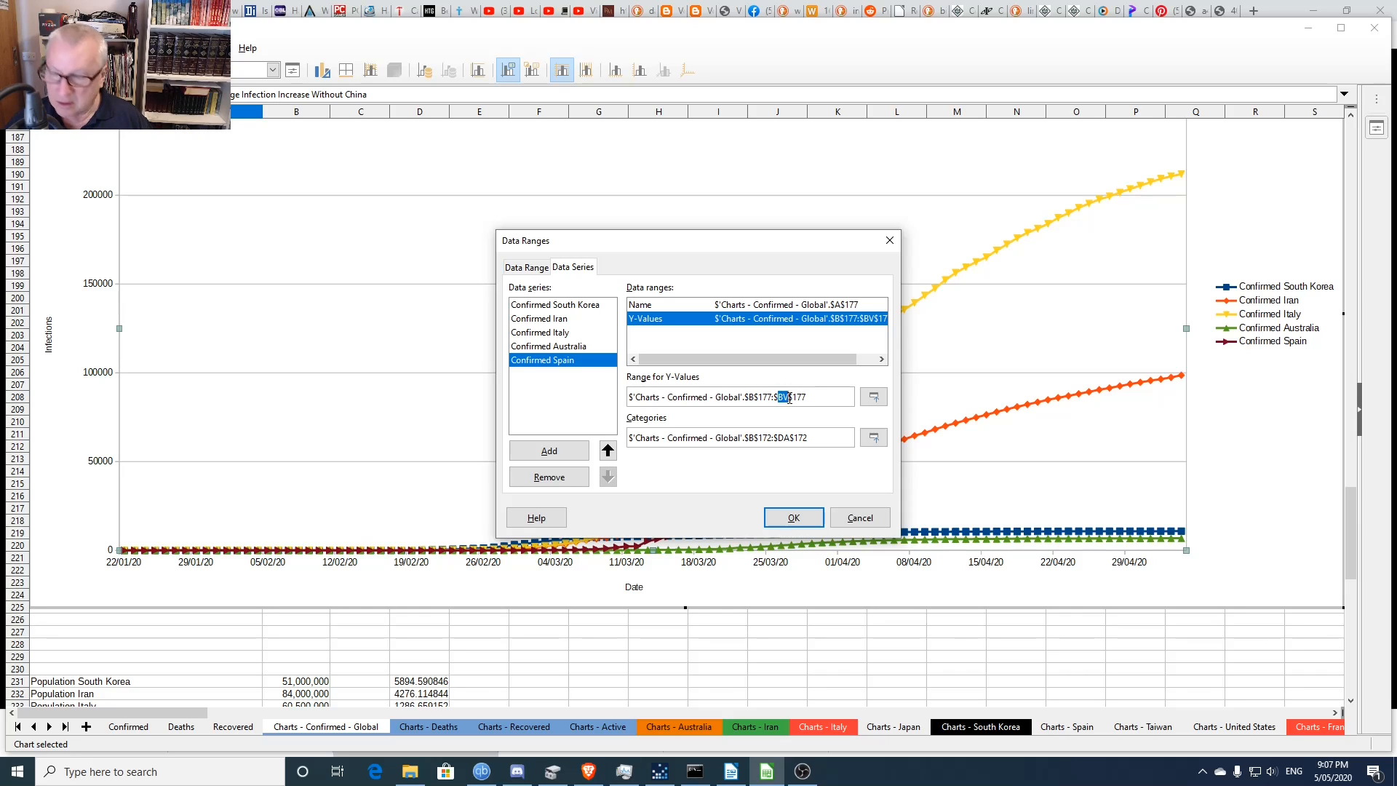
type("da")
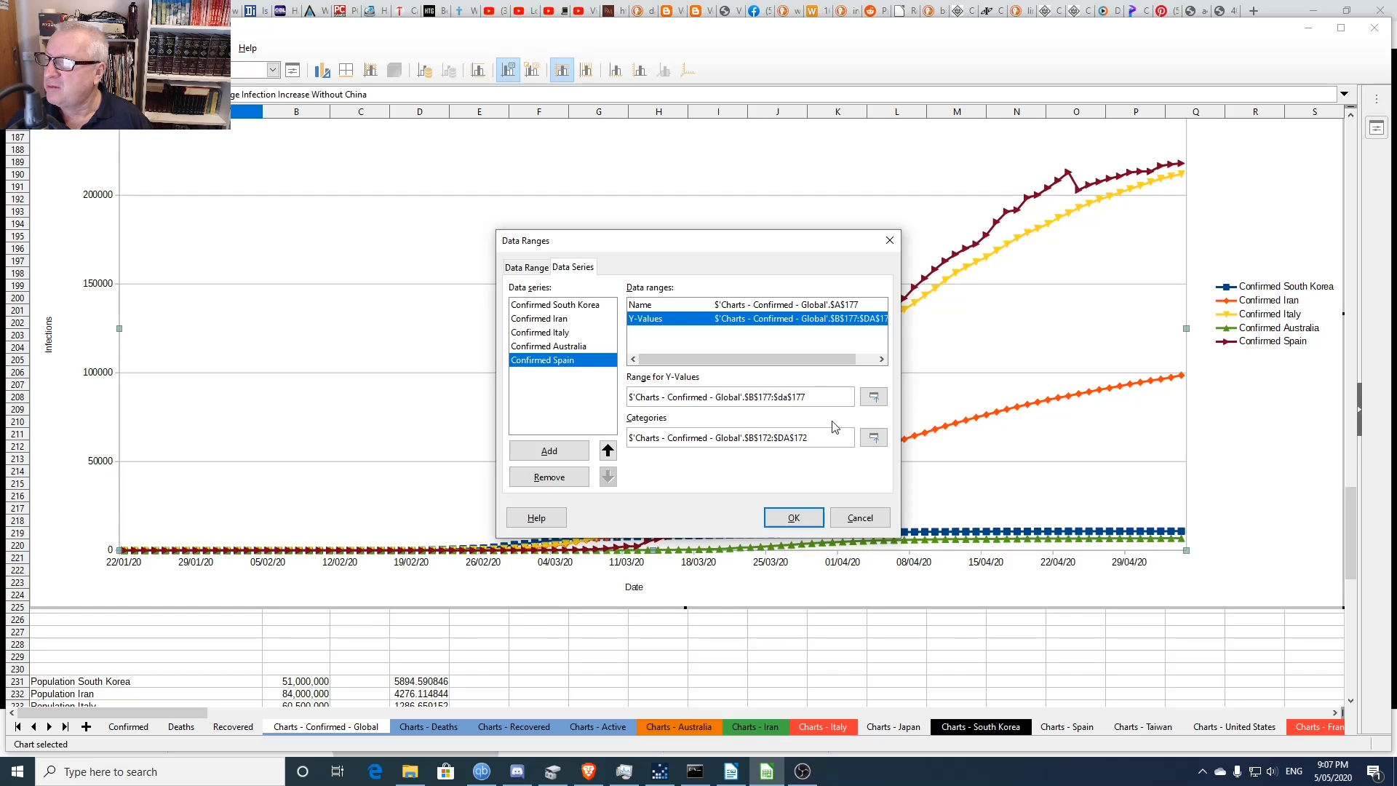
left_click(796, 518)
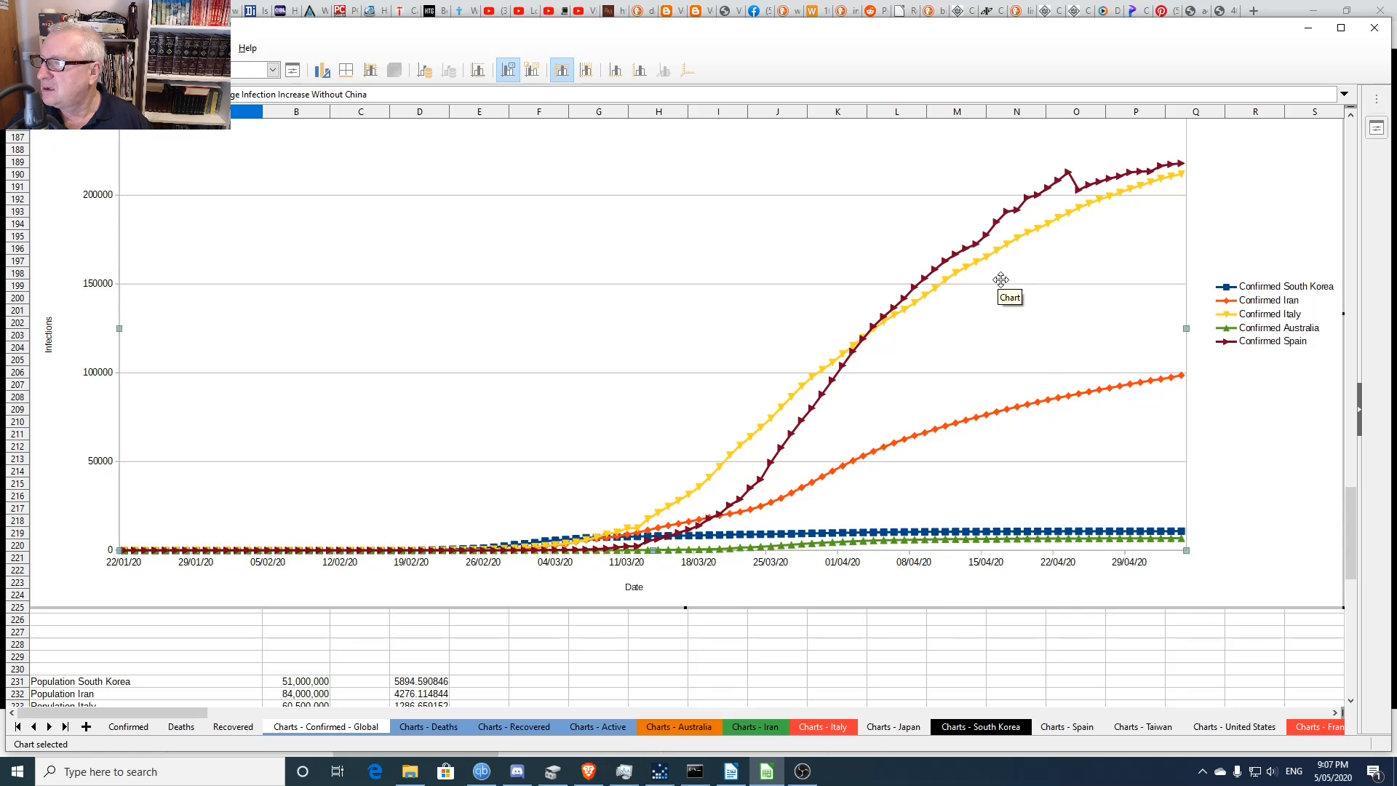
- Inspect the Spain and Italy curves, leave chart editing and go to the Percentage infected by population chart
mouse_move(1047, 404)
mouse_move(1183, 178)
left_click(780, 641)
scroll(783, 637, "down", 11)
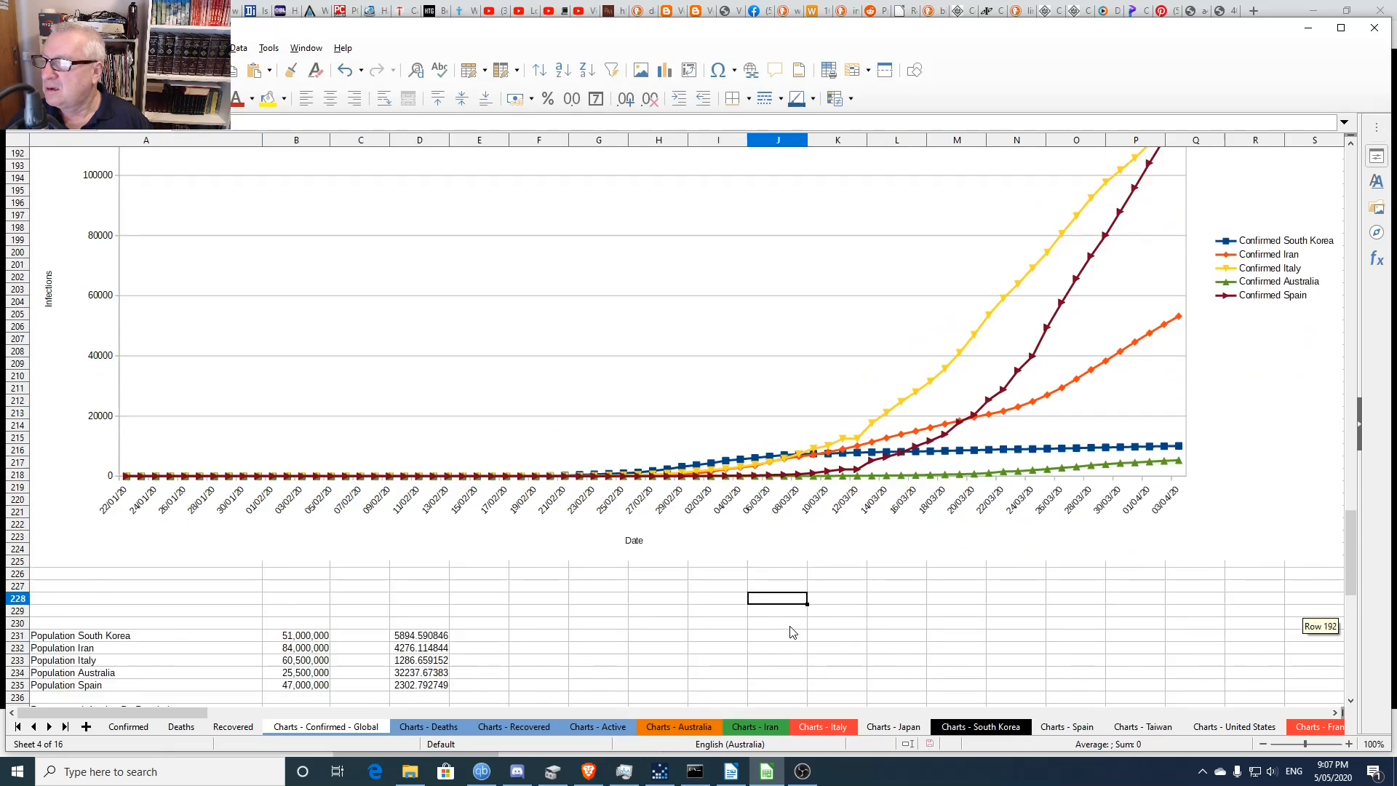
scroll(792, 630, "down", 11)
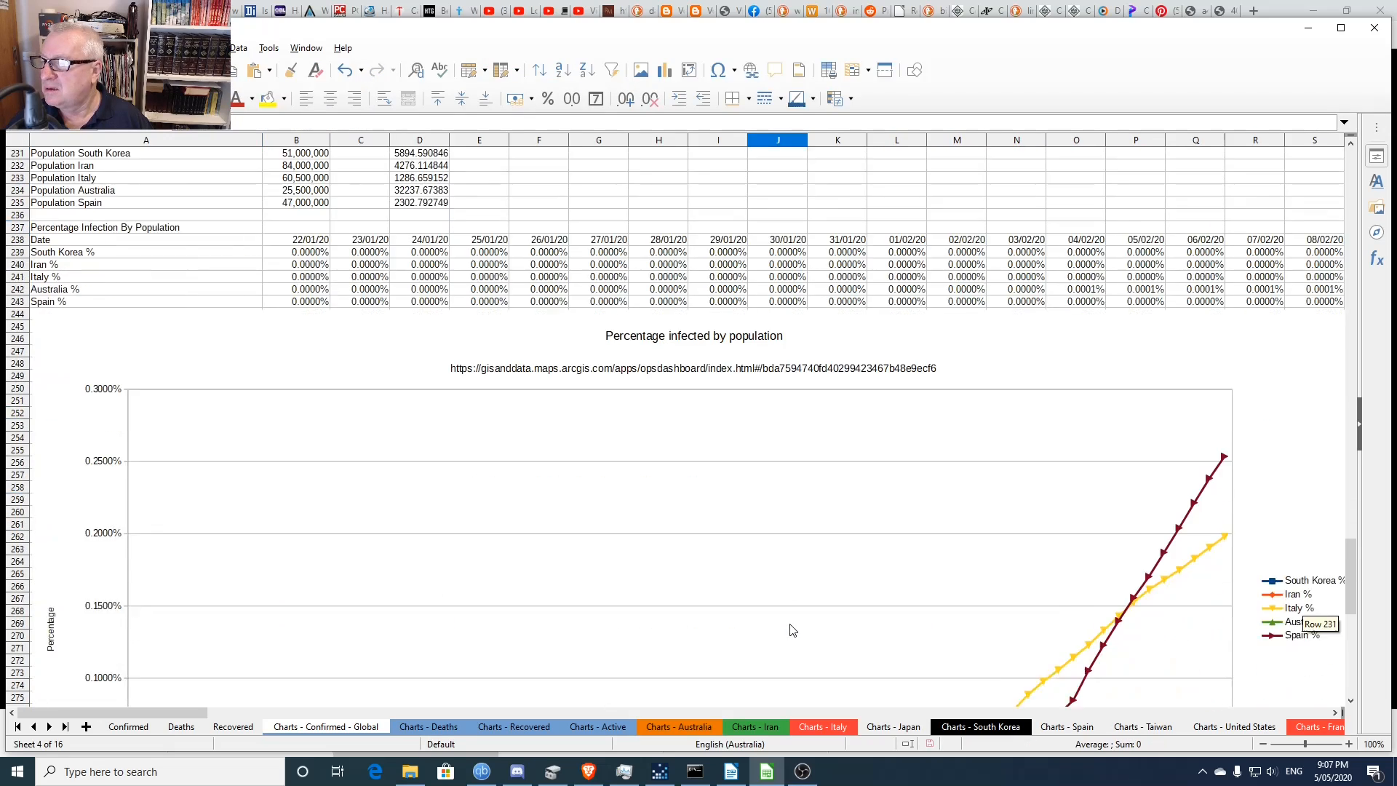
- In the Percentage infected by population chart, set South Korea %'s Y-values to $B$239:$DA$239 and the categories to $B$238:$DA$238
scroll(792, 630, "down", 12)
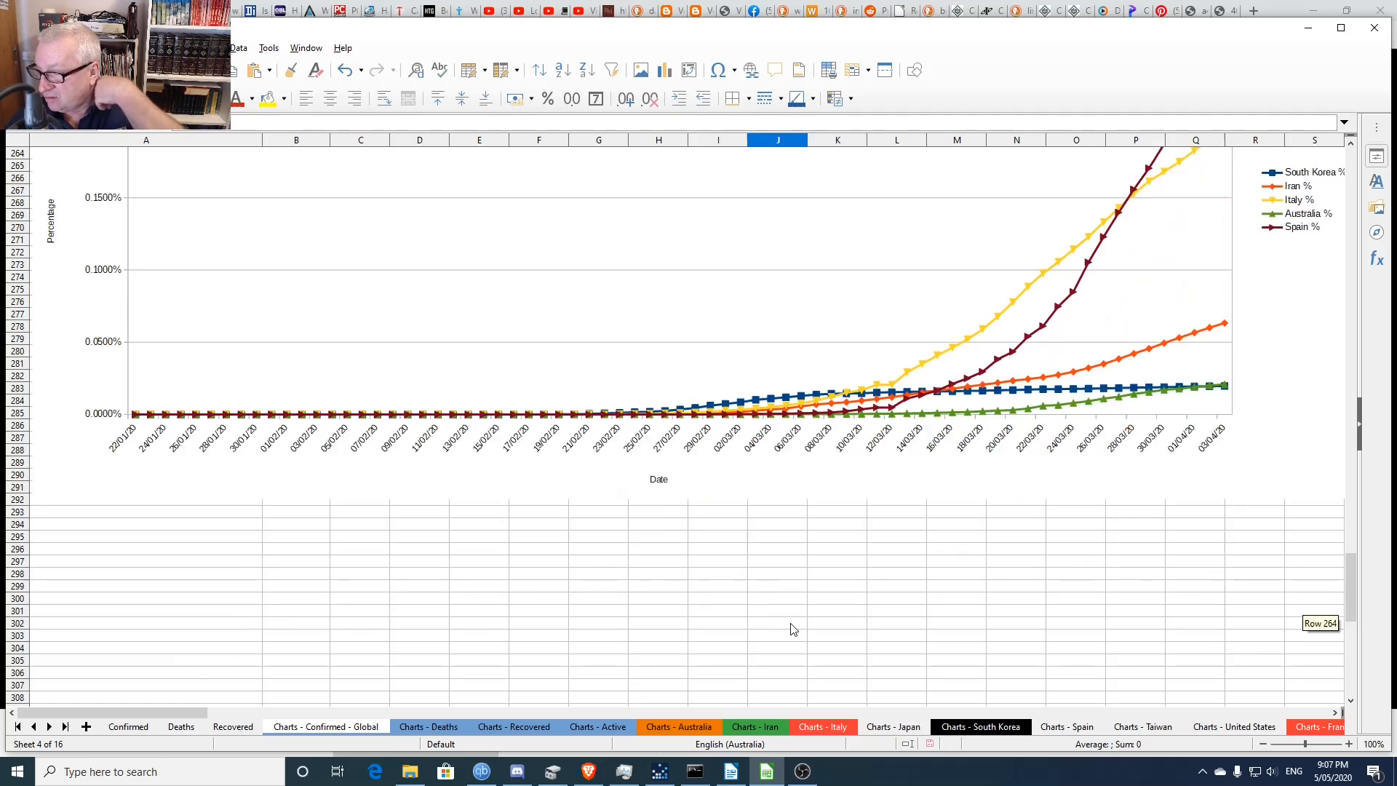
scroll(796, 618, "up", 16)
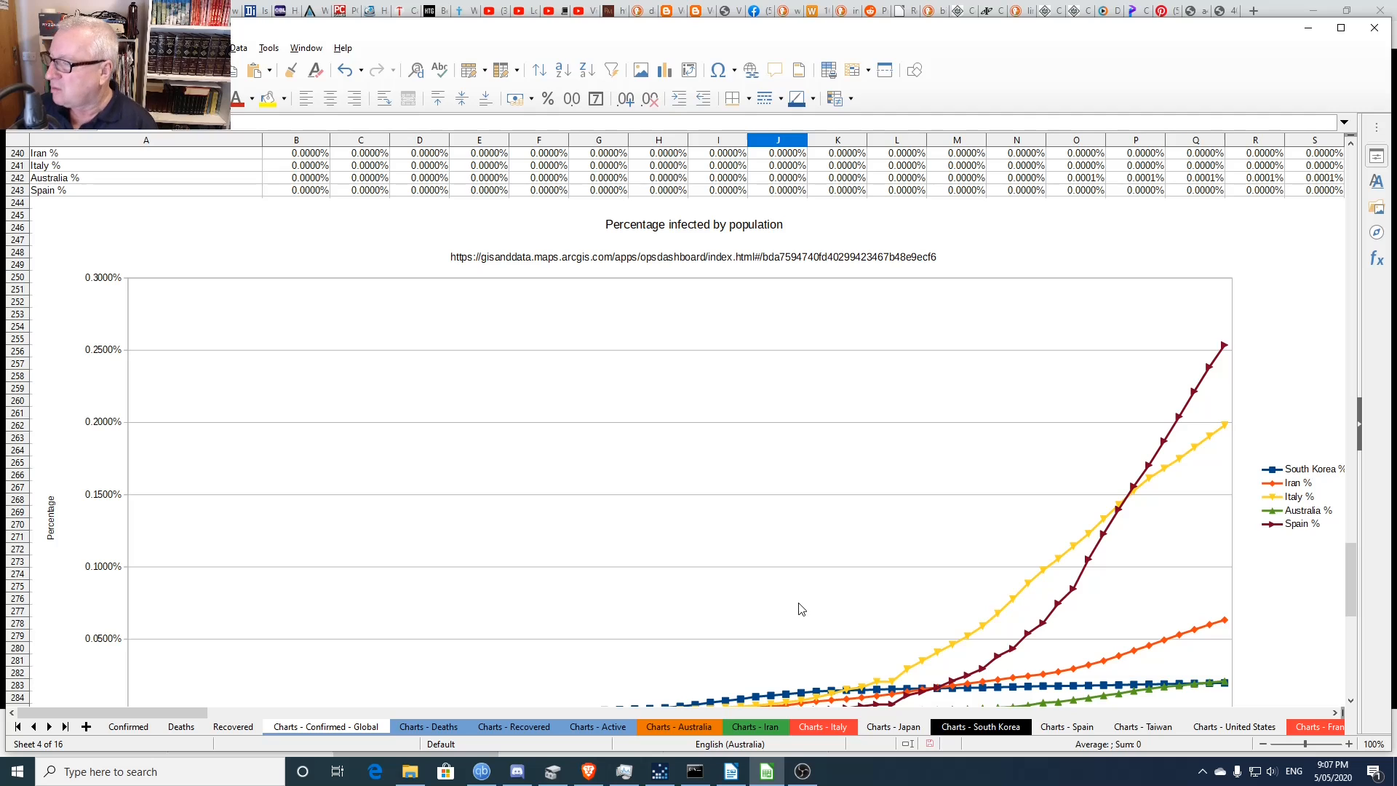
scroll(793, 509, "down", 4)
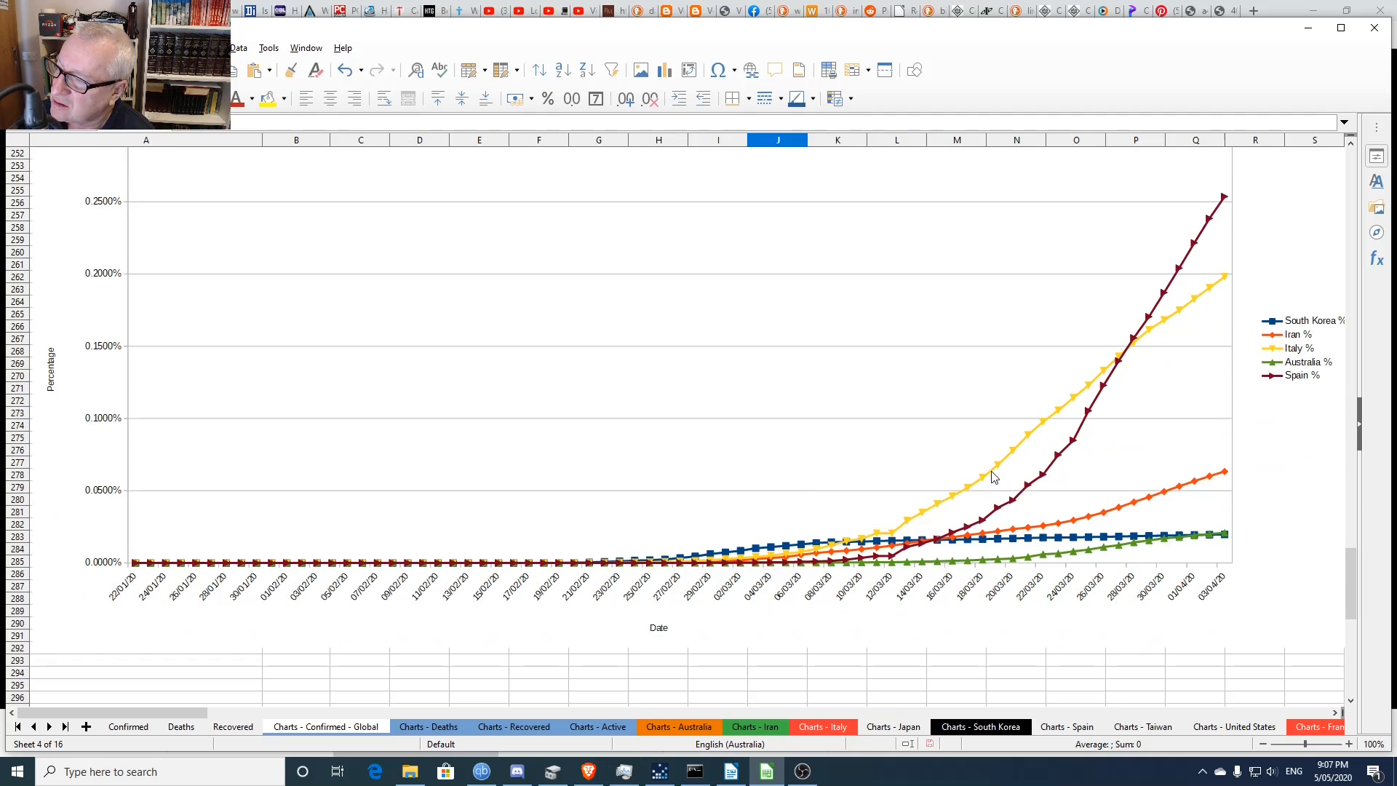
left_click(899, 433)
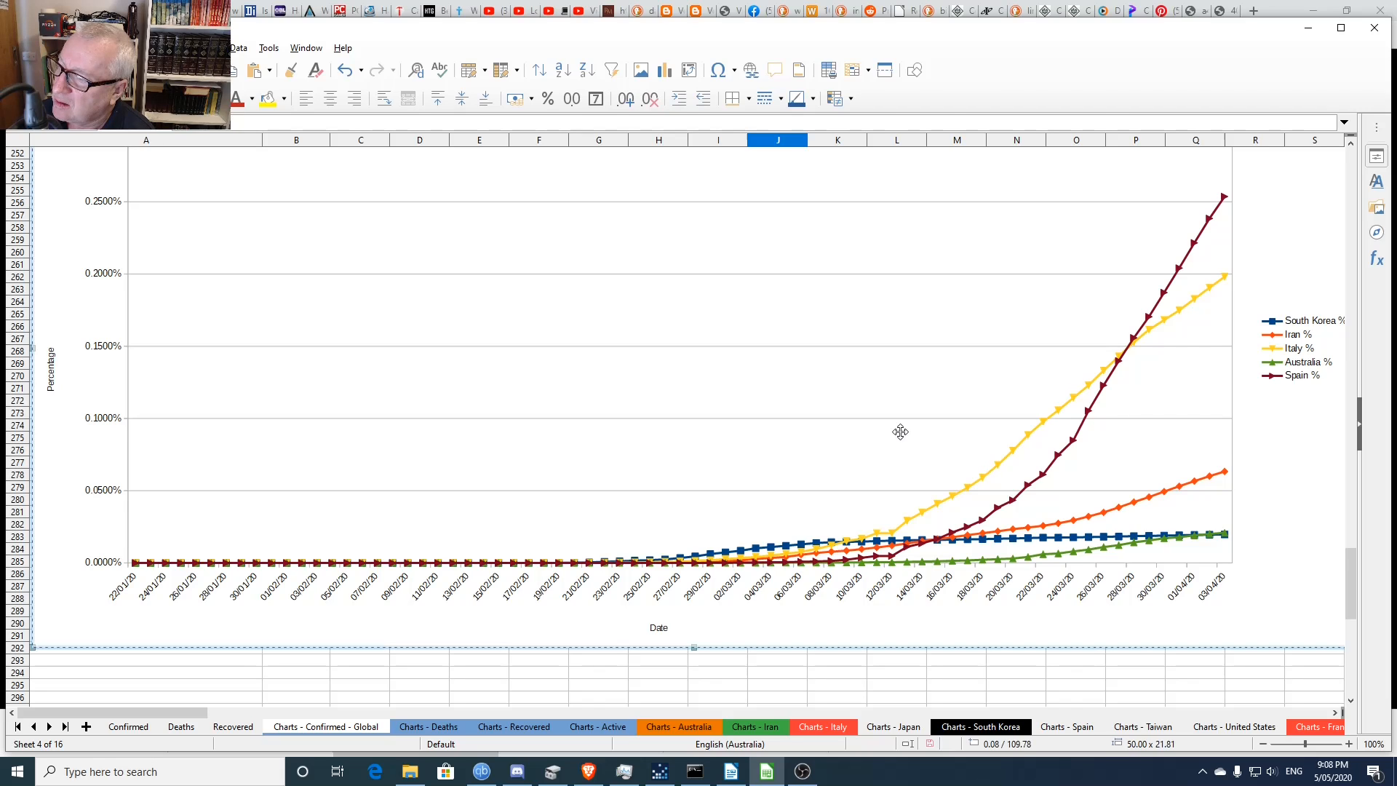
right_click(899, 432)
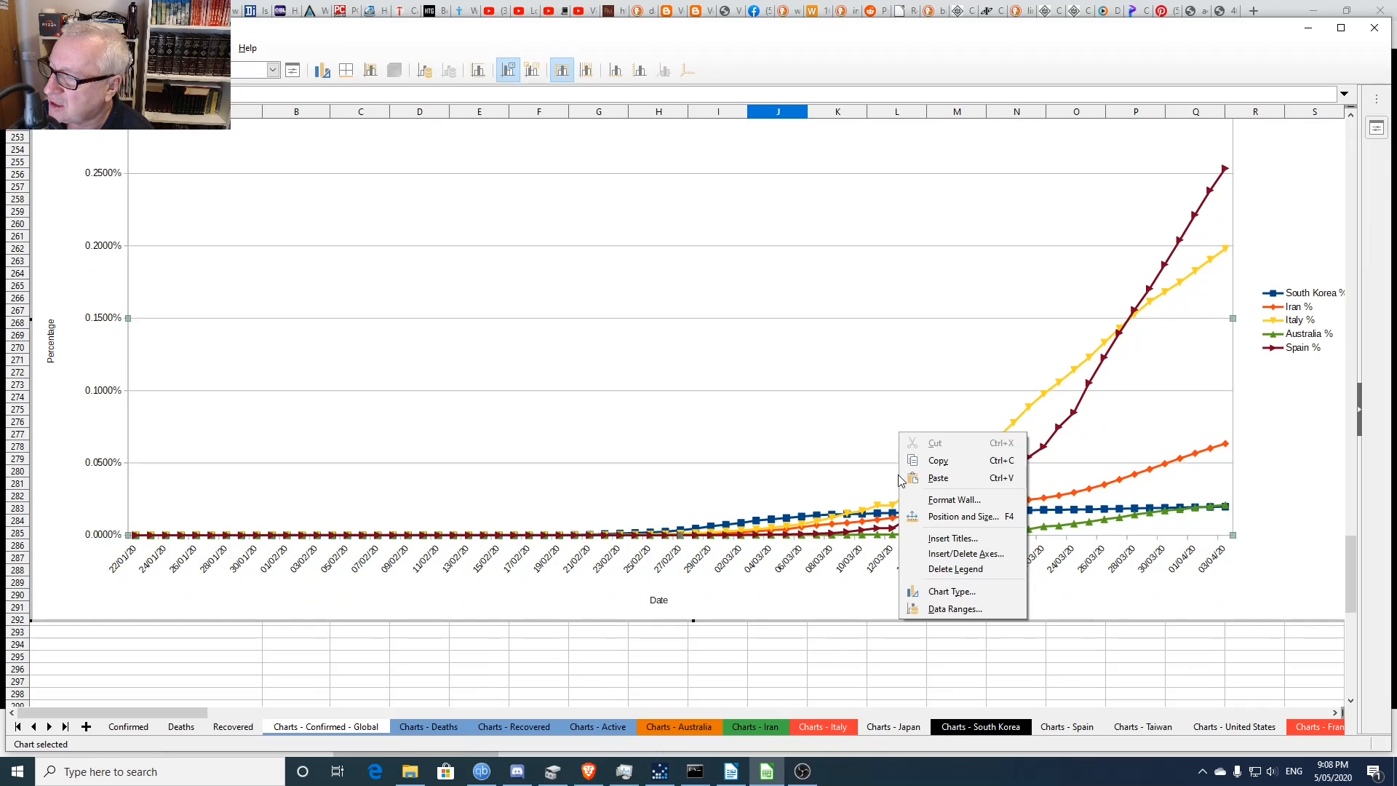
left_click(946, 609)
left_click(825, 321)
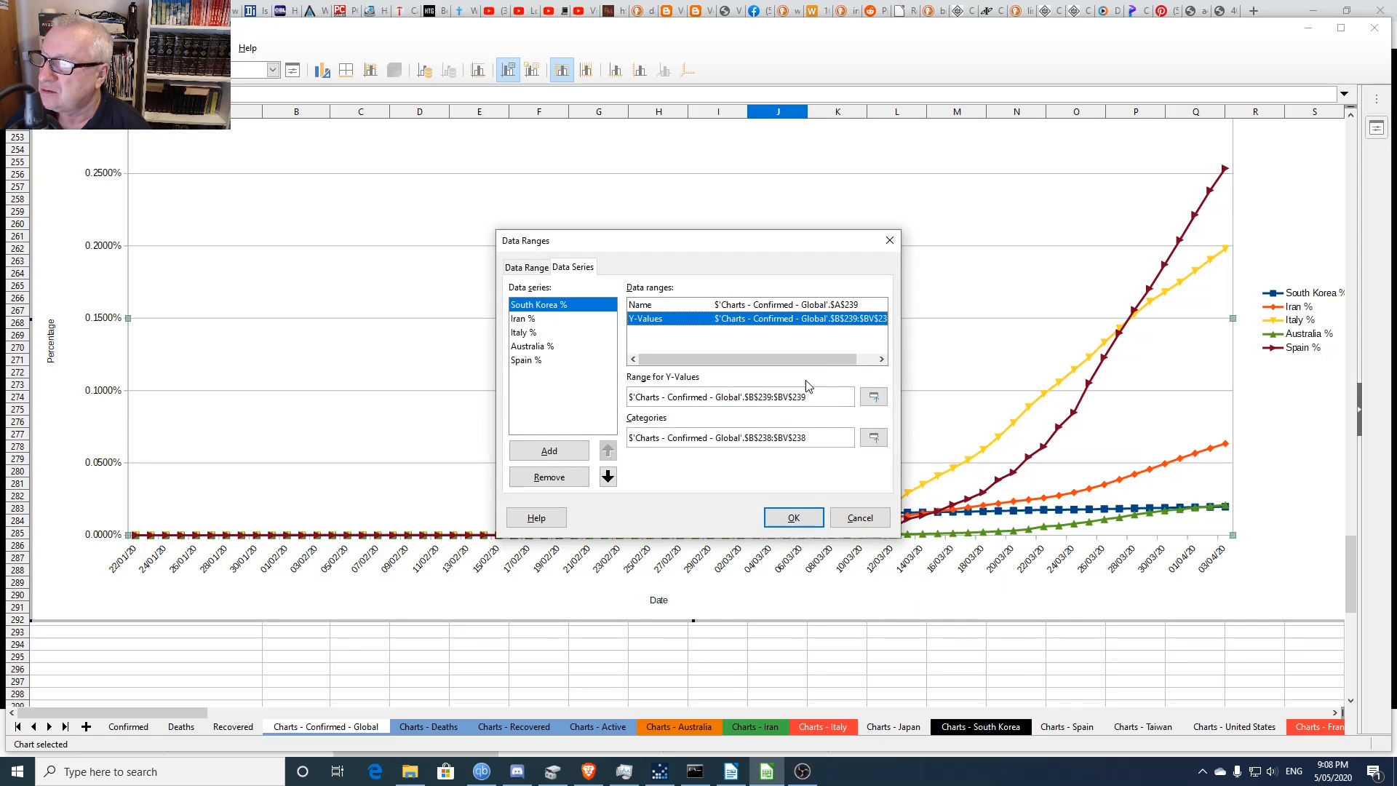
left_click_drag(778, 398, 788, 396)
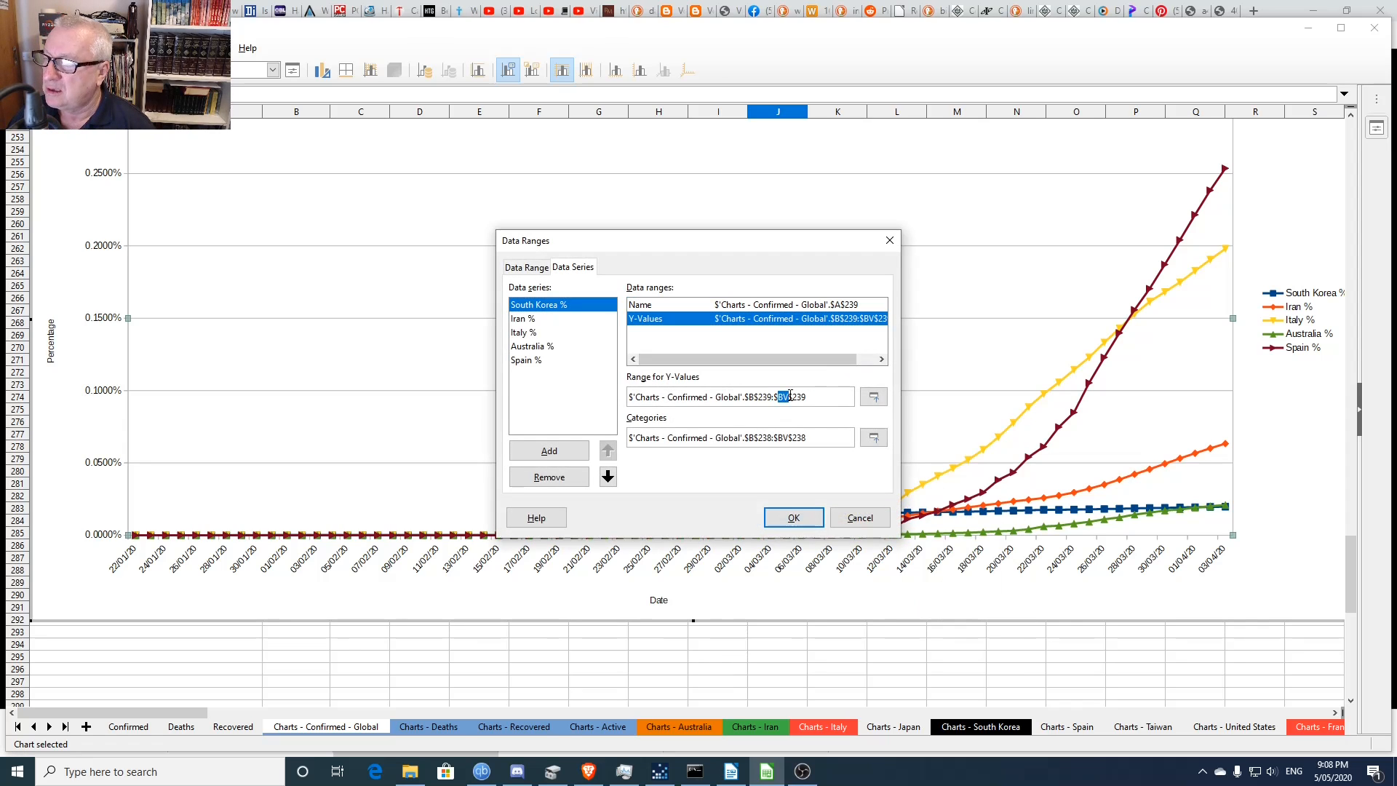
type("da")
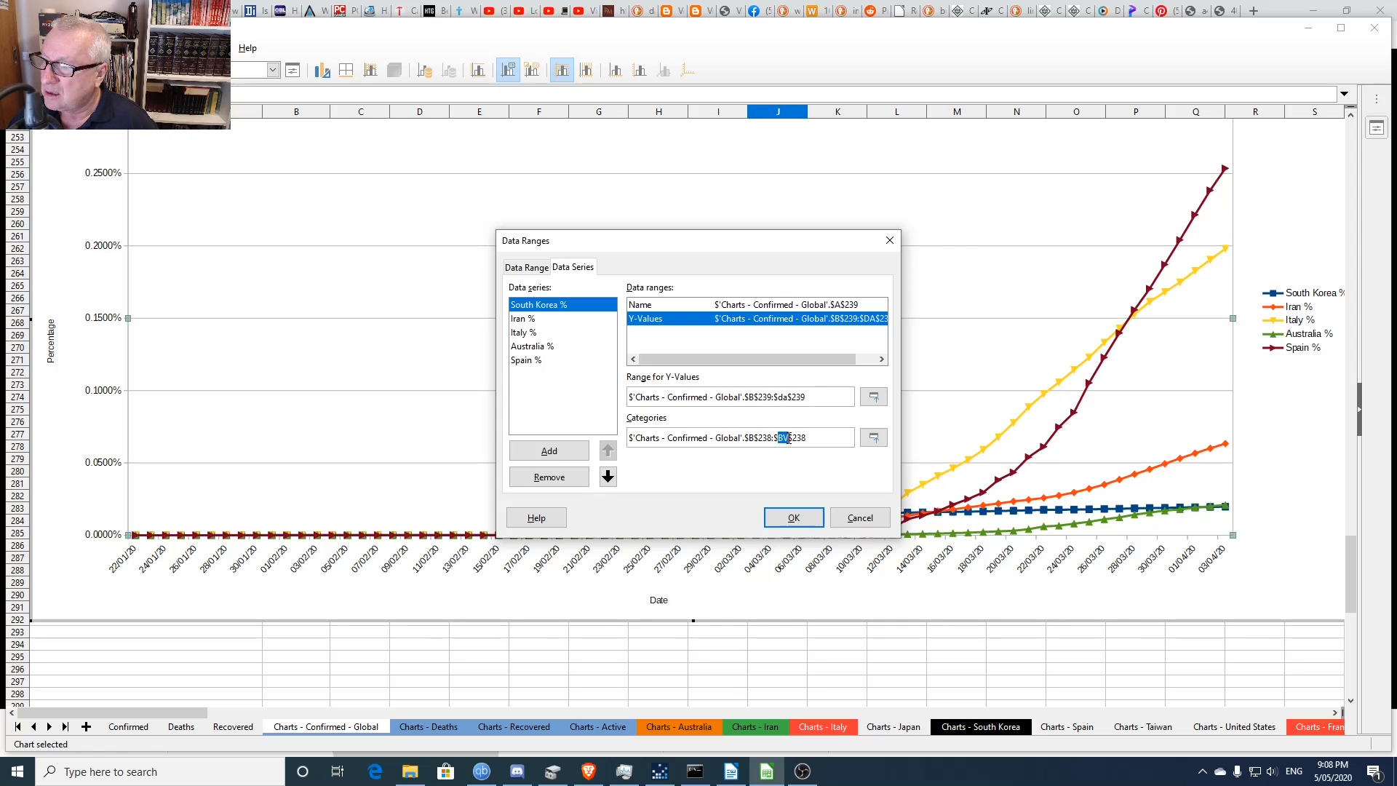
type("da")
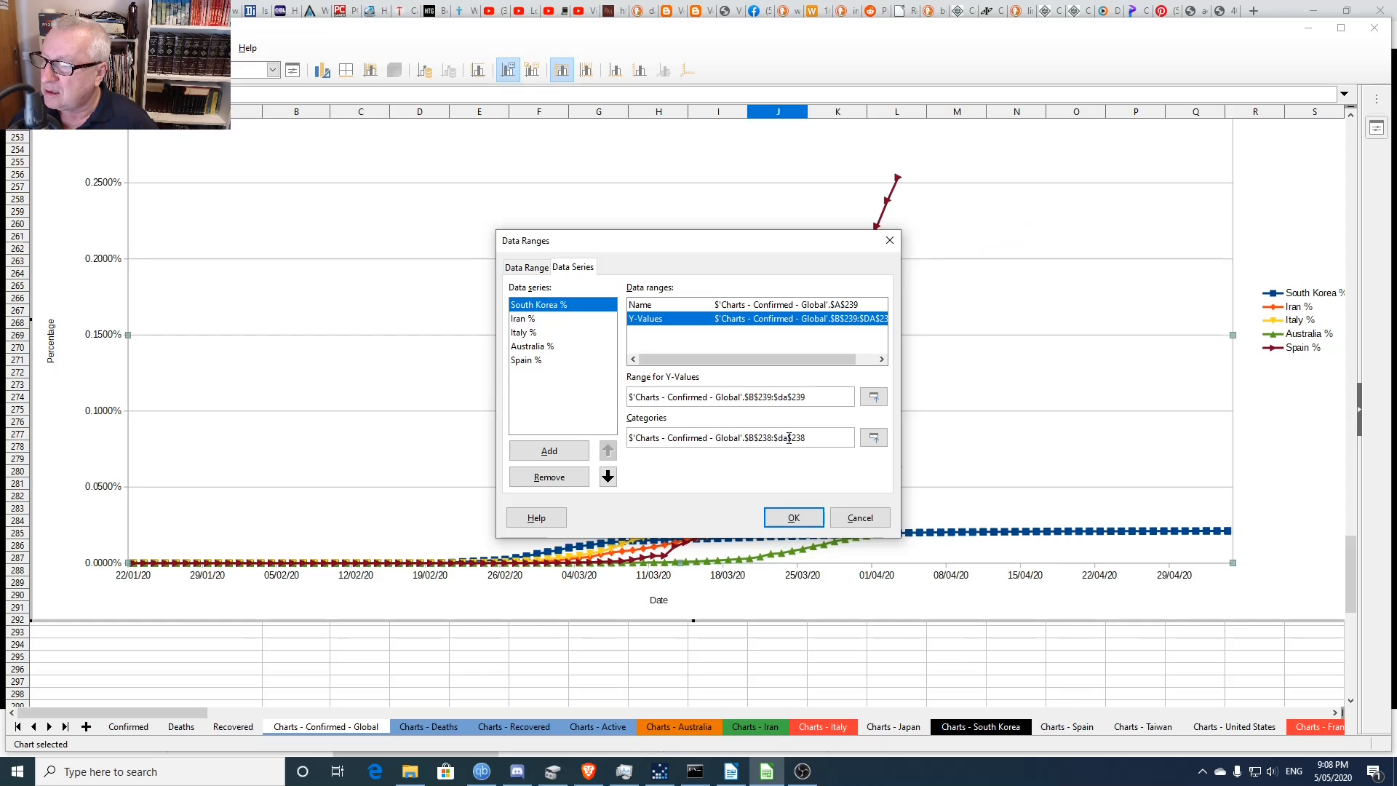
- Set the same chart's Y-values ranges to $B$240:$DA$240 for Iran % and $B$241:$DA$241 for Italy %
left_click(530, 320)
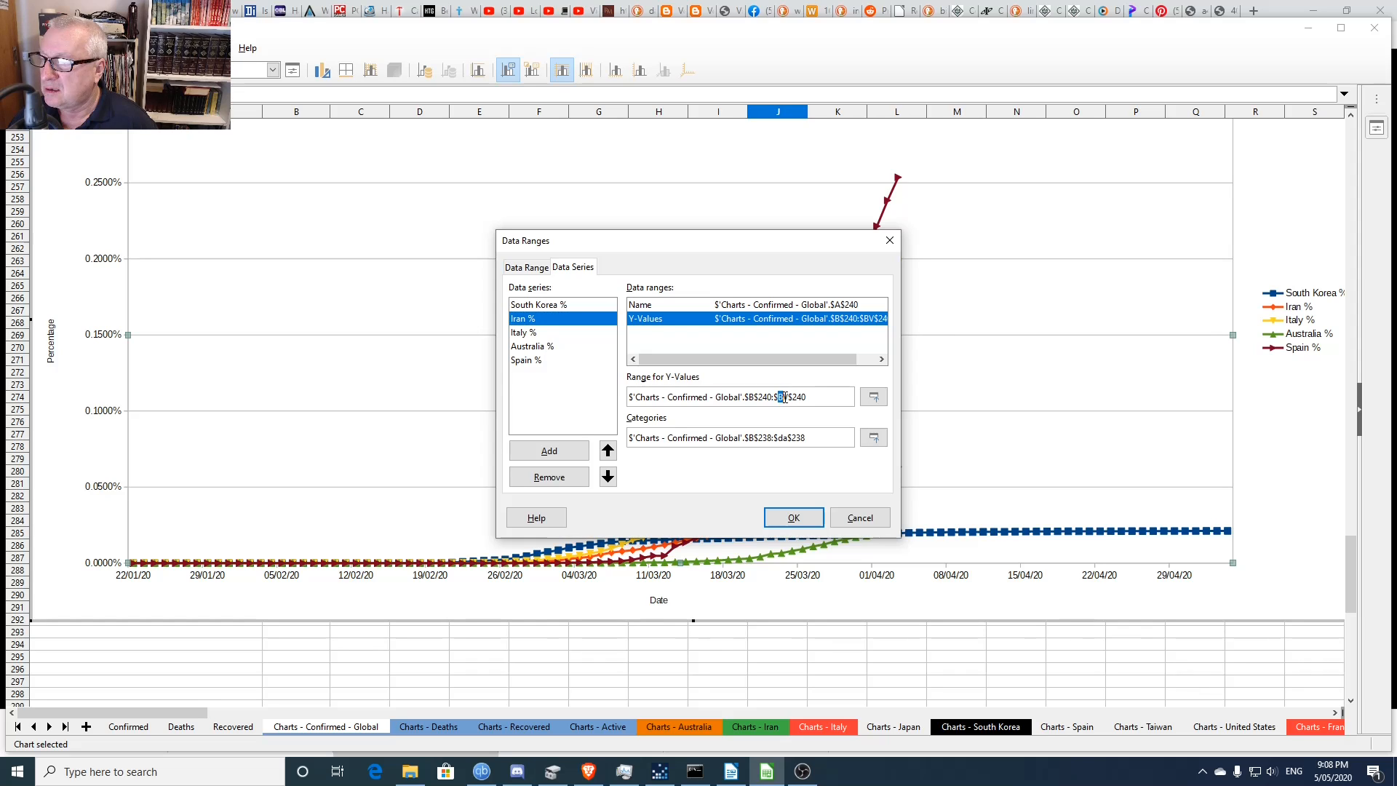
type("da")
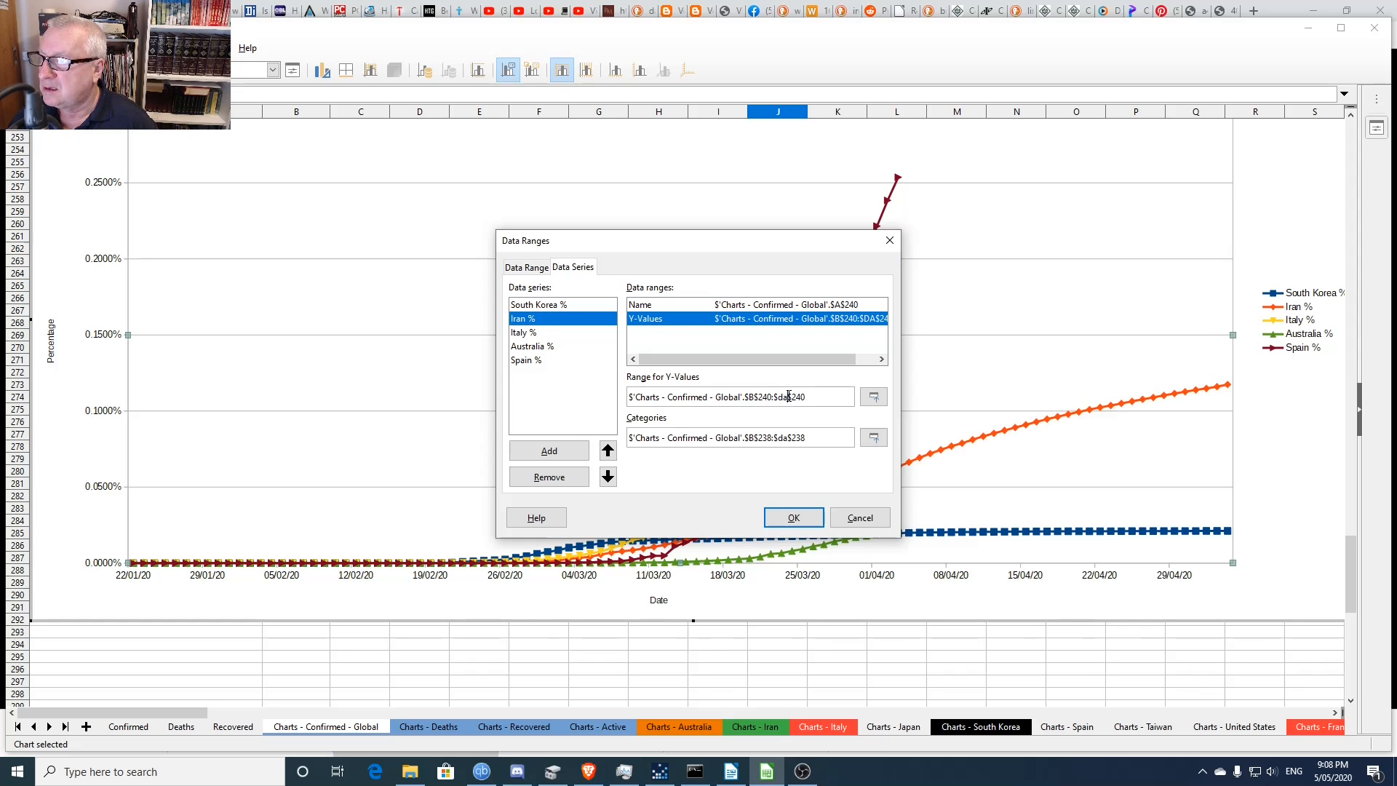
left_click(538, 332)
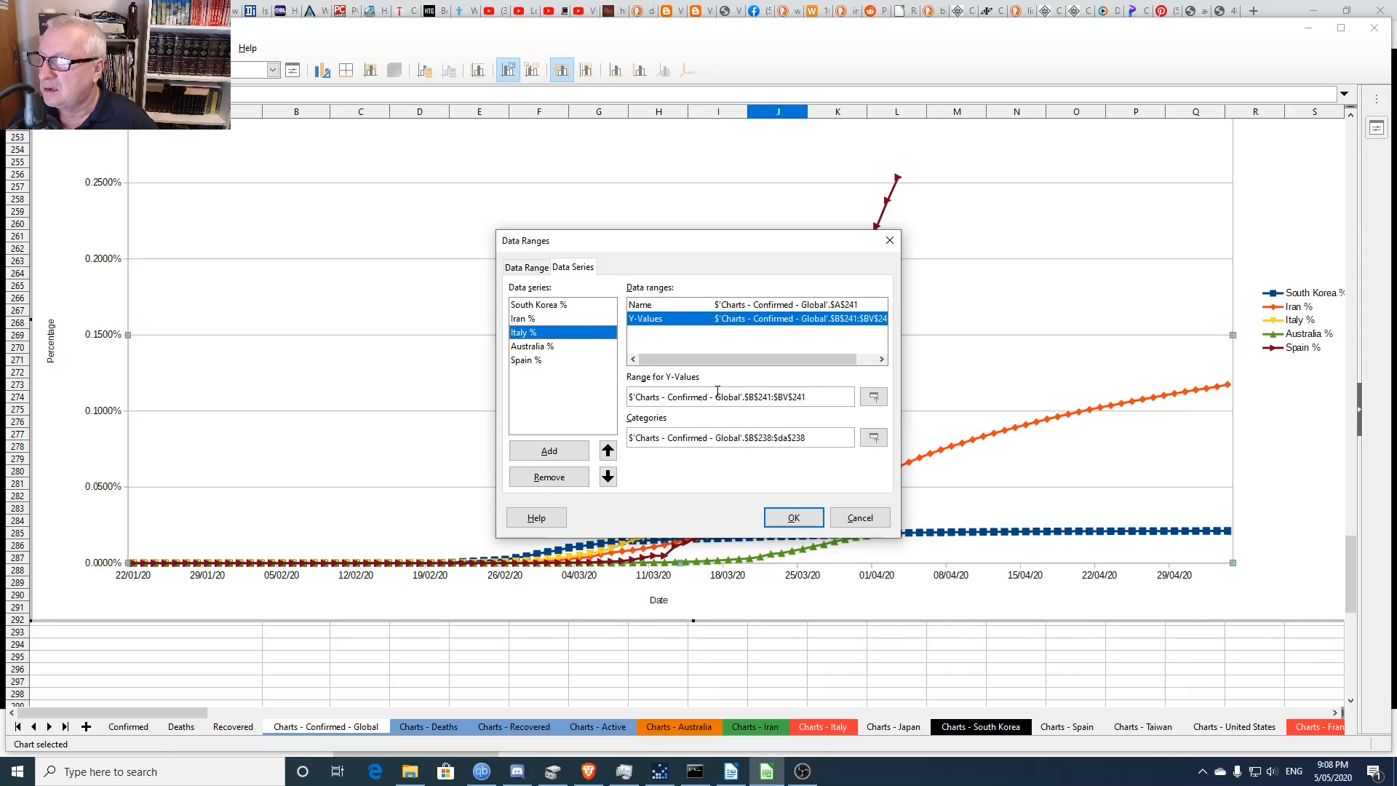
left_click_drag(777, 400, 784, 398)
type("da")
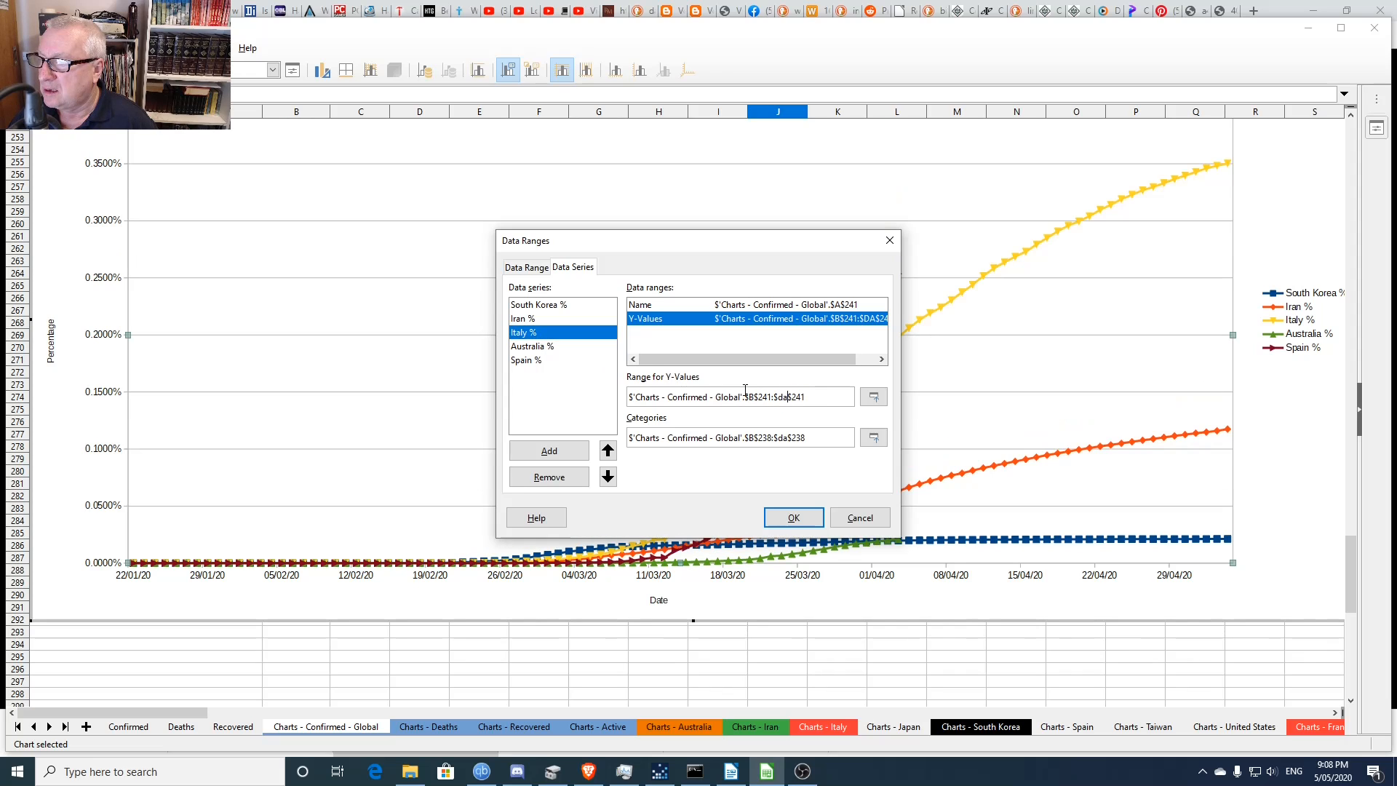
- Set the Y-values ranges to $B$242:$DA$242 for Australia % and $B$243:$DA$243 for Spain %, apply them and leave chart editing
left_click(544, 348)
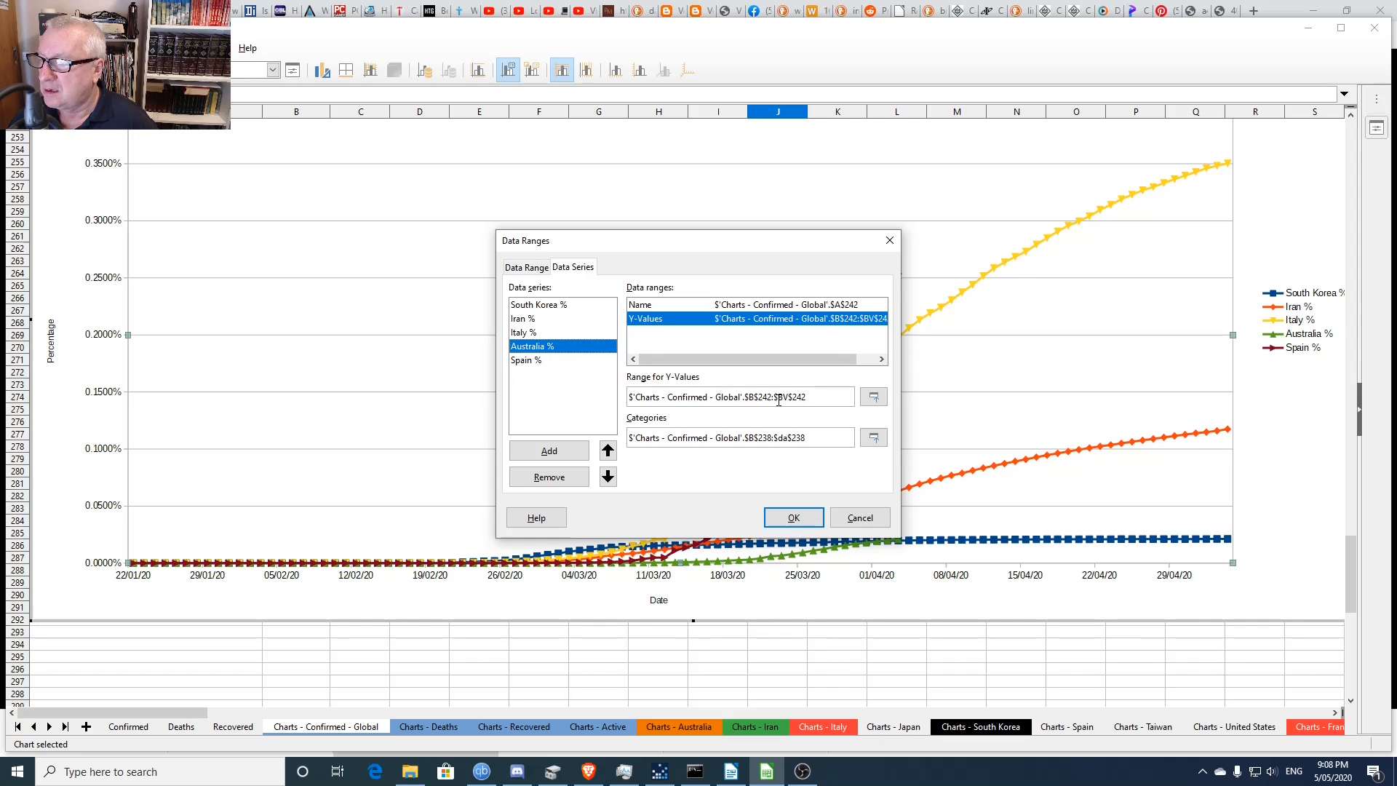
left_click_drag(777, 400, 786, 401)
type("da")
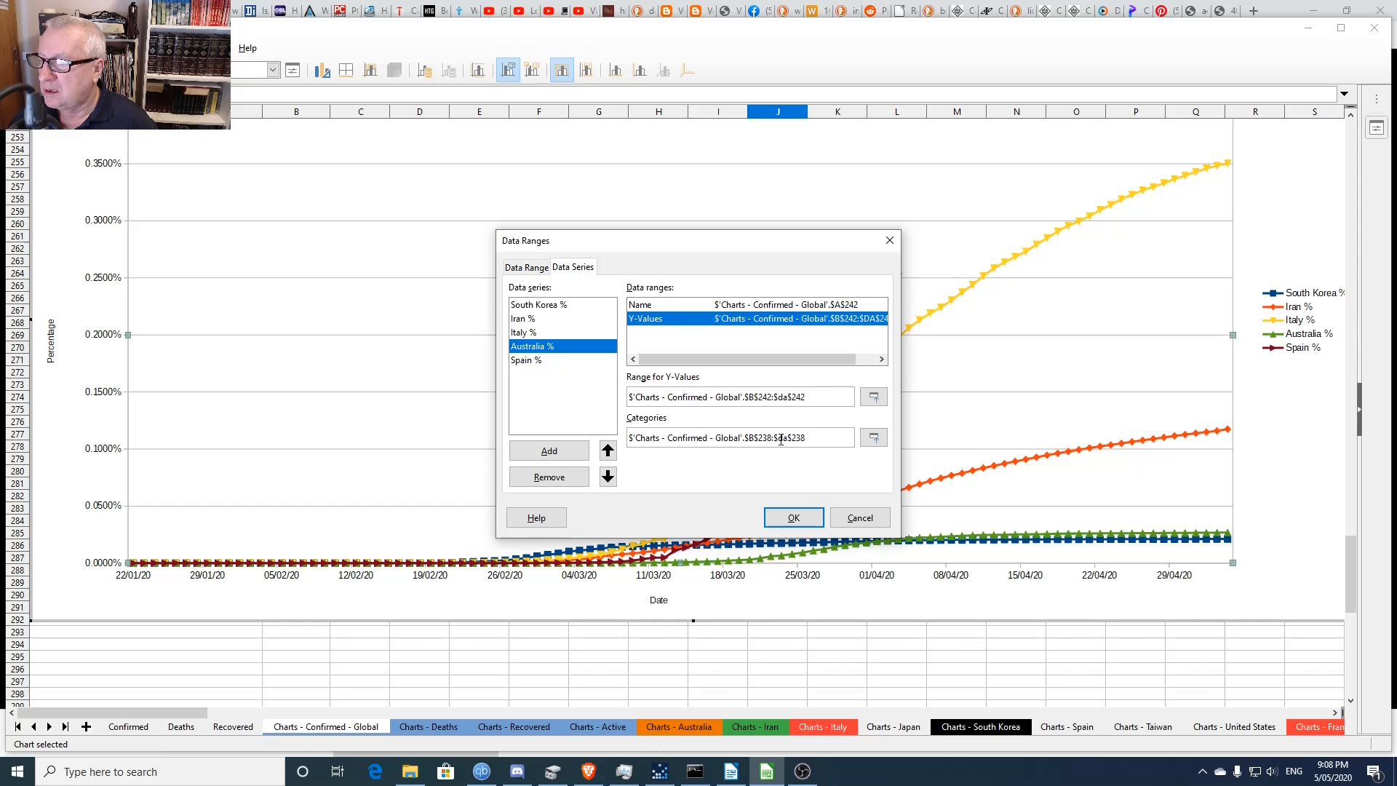
left_click(530, 362)
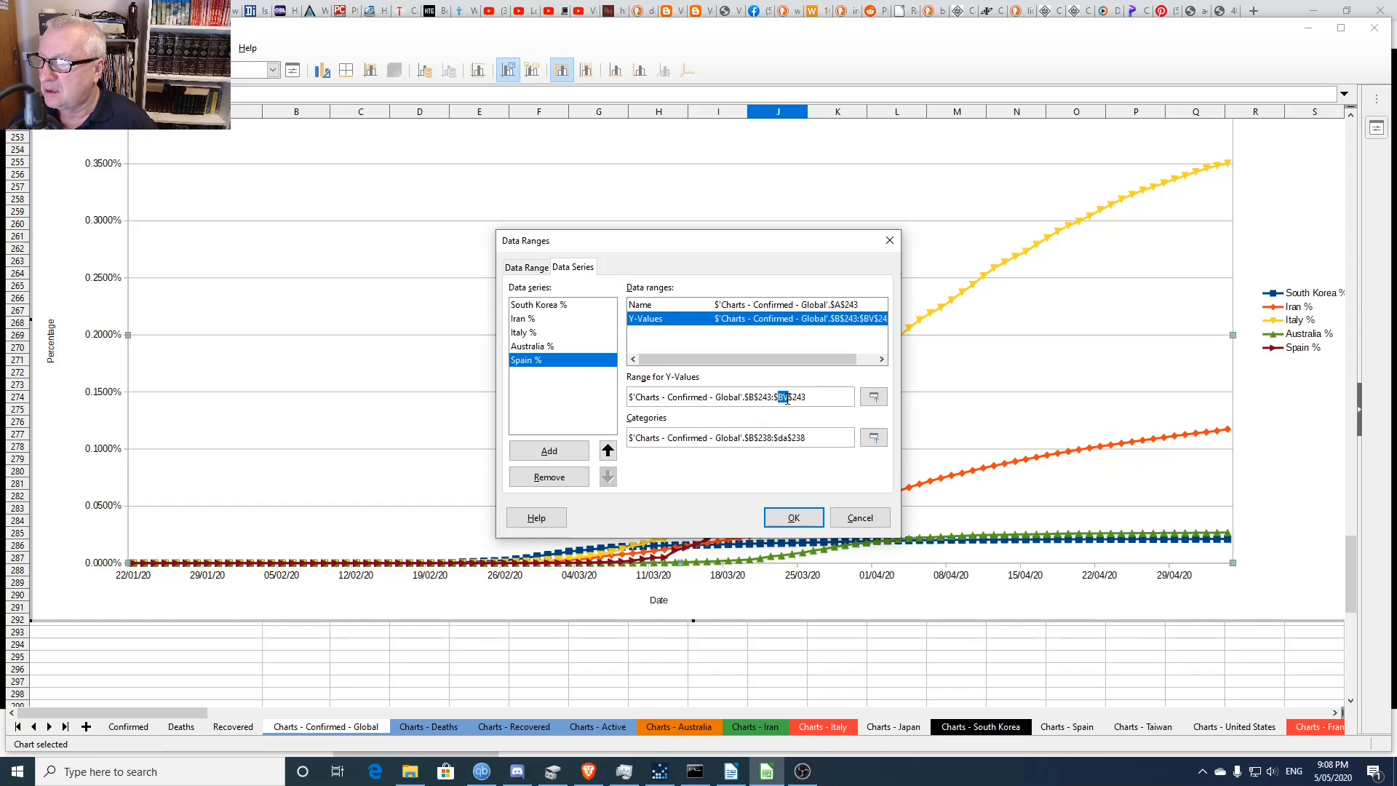
type("da")
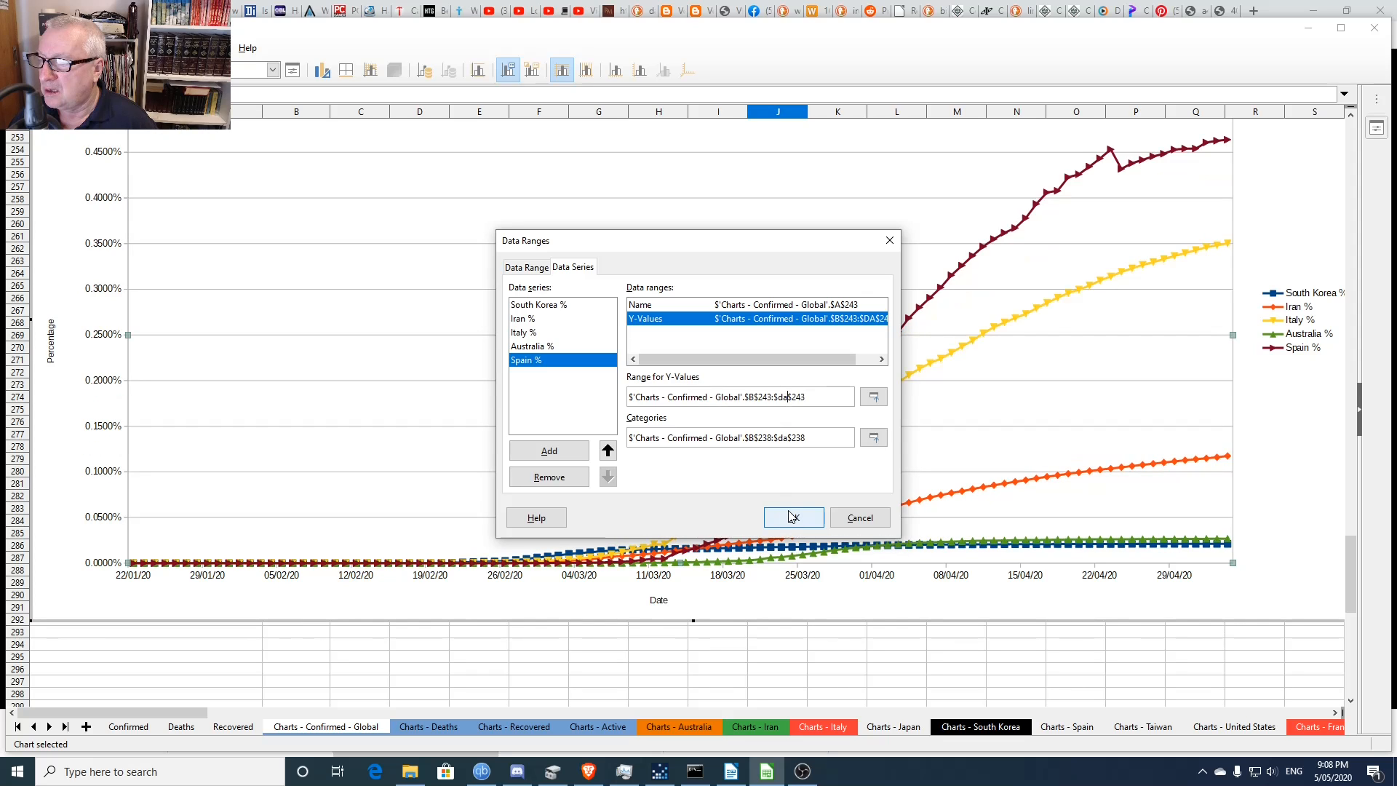
left_click(792, 516)
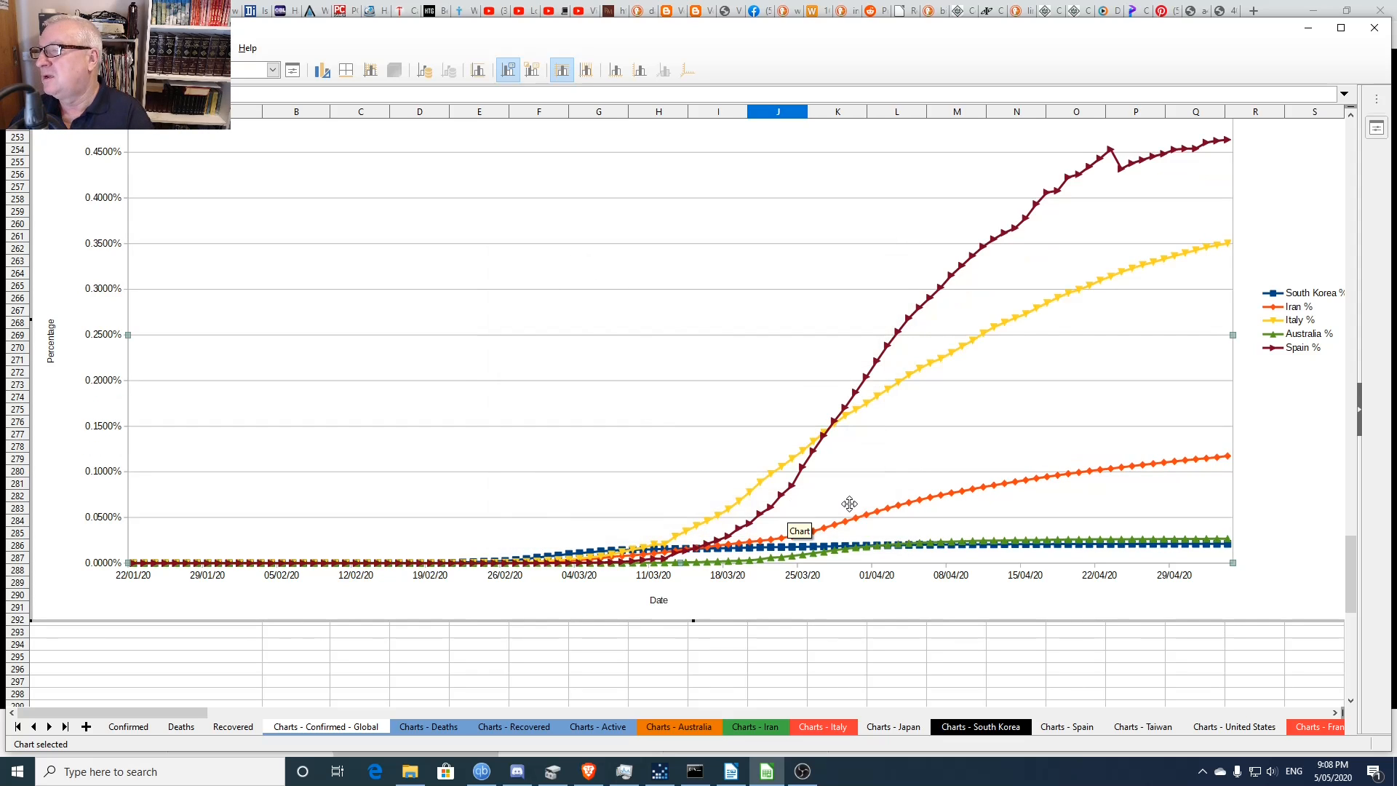
left_click(800, 666)
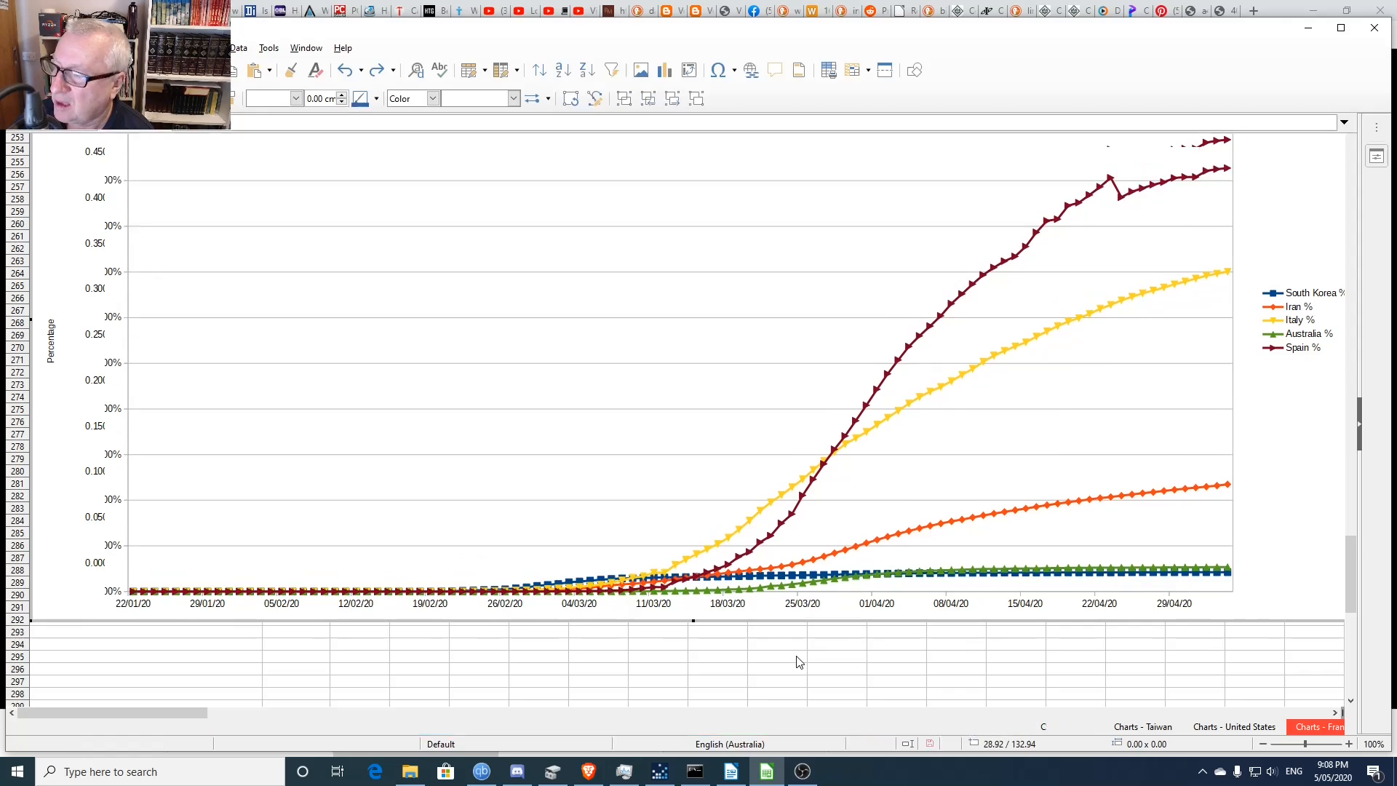
- Examine the country population figures and the latest South Korea and Australia data points in the Percentage infected by population chart
scroll(827, 619, "up", 7)
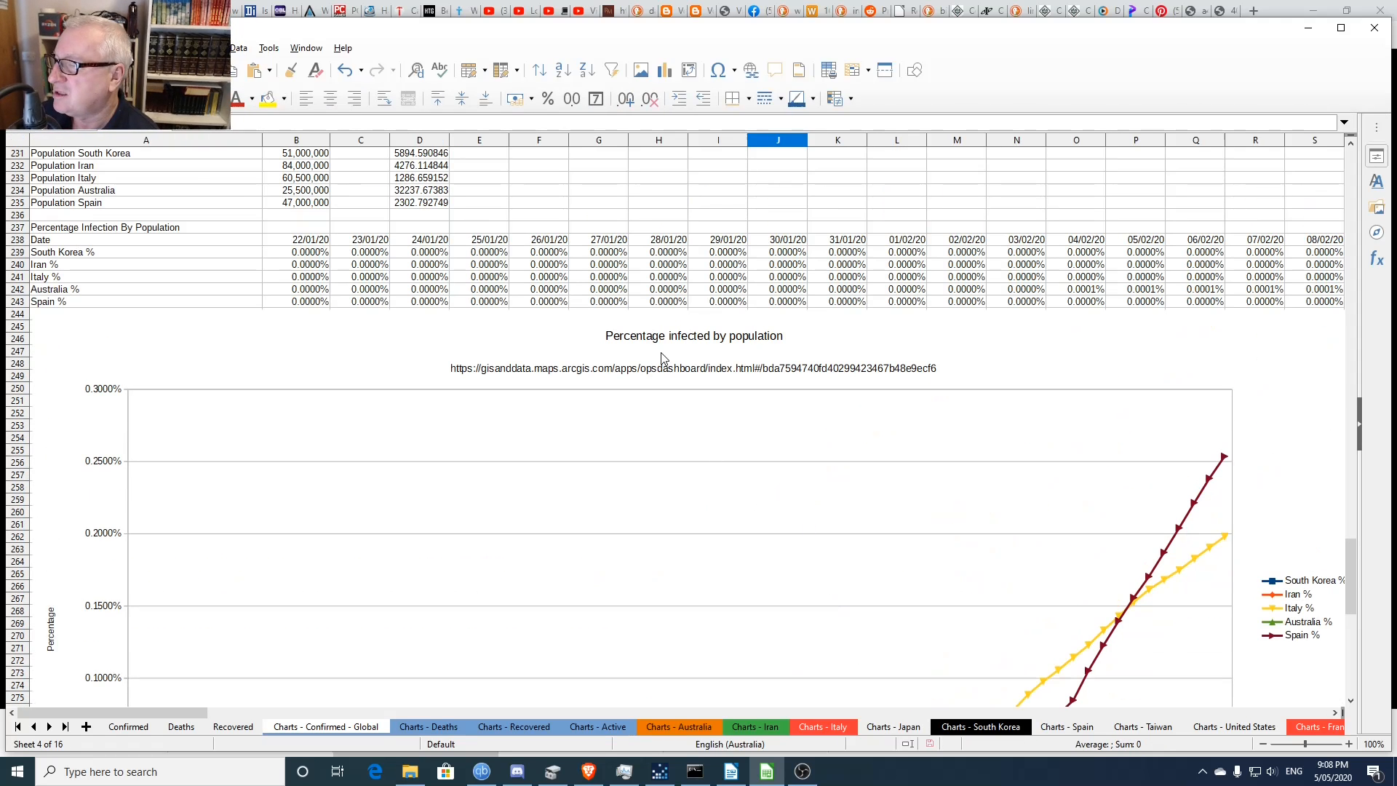
scroll(466, 349, "up", 3)
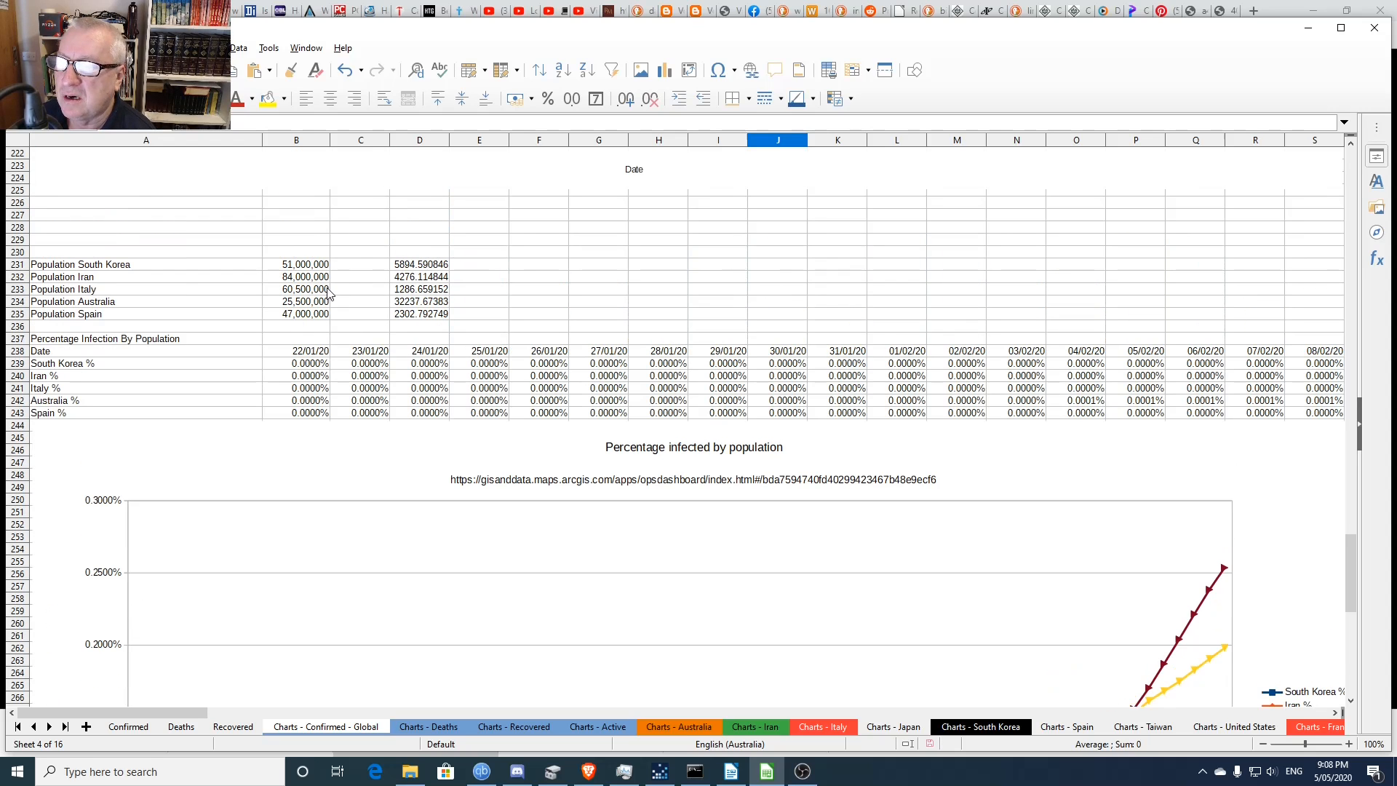
scroll(502, 364, "down", 5)
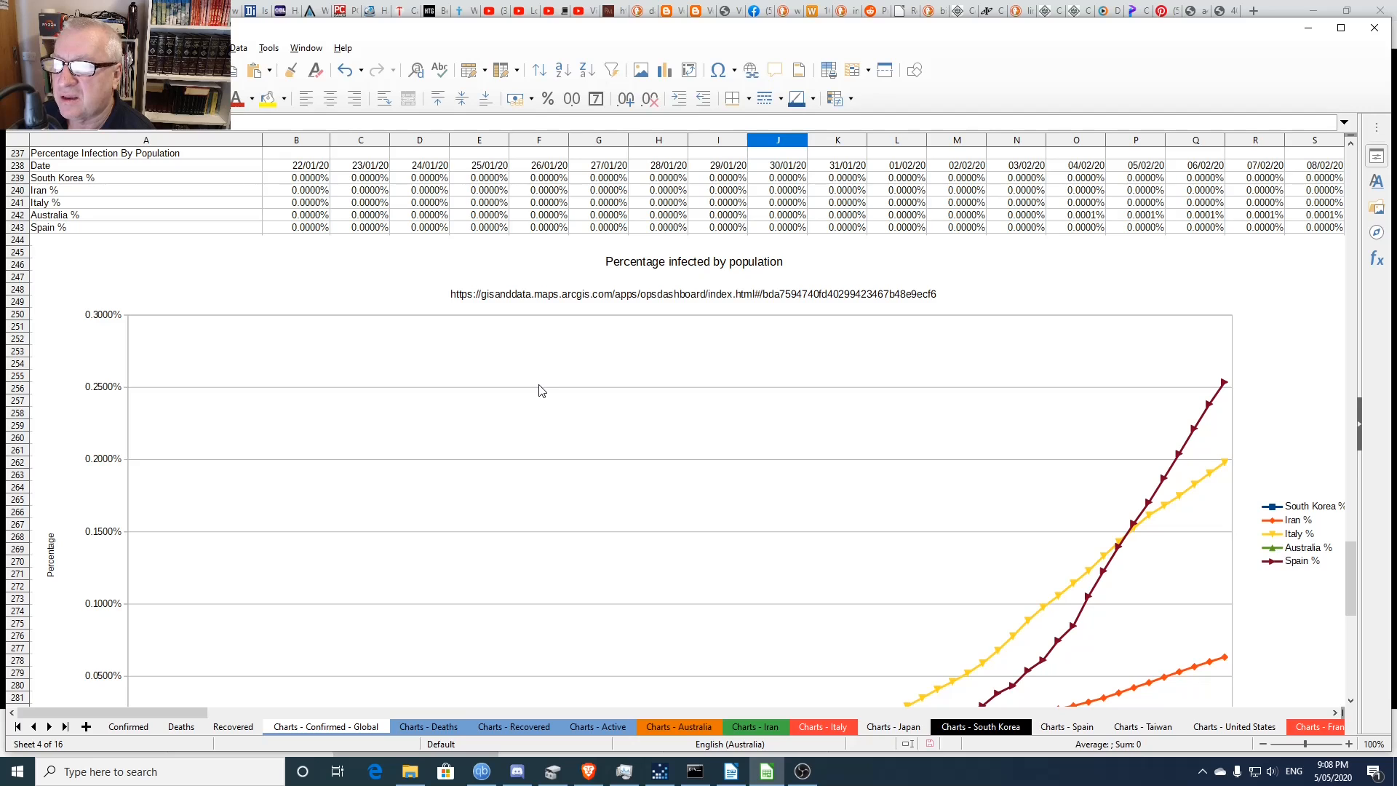
scroll(640, 372, "down", 2)
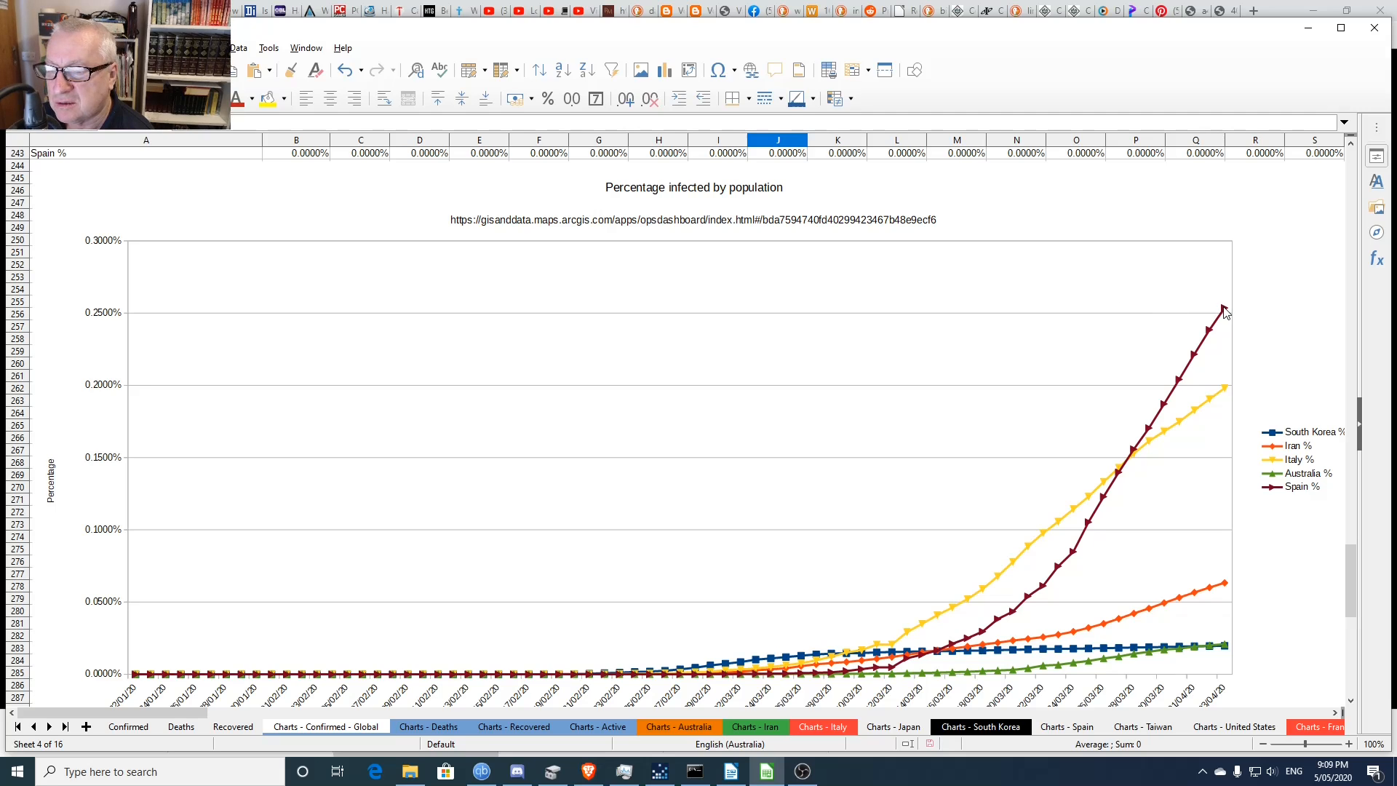
scroll(1202, 593, "down", 3)
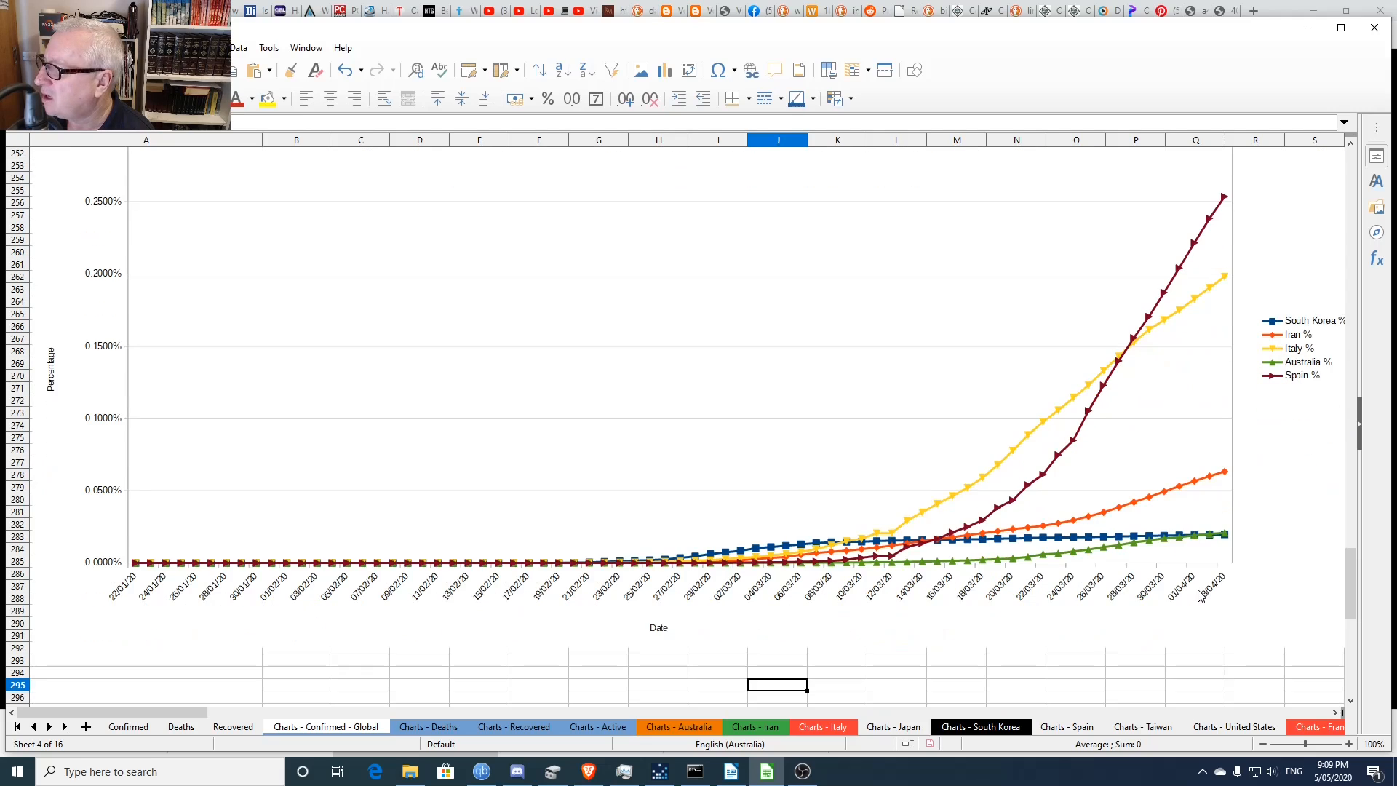
left_click(1225, 537)
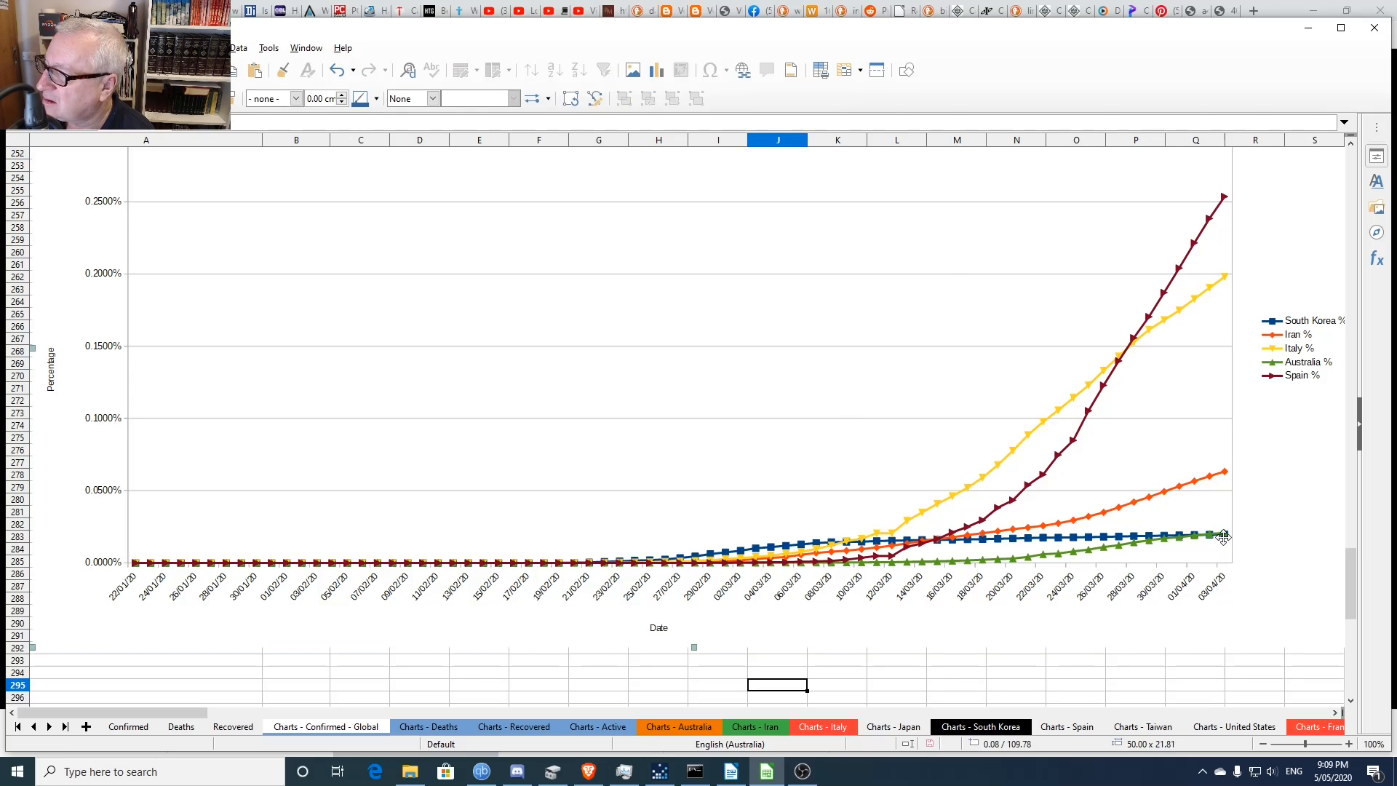
double_click(1225, 537)
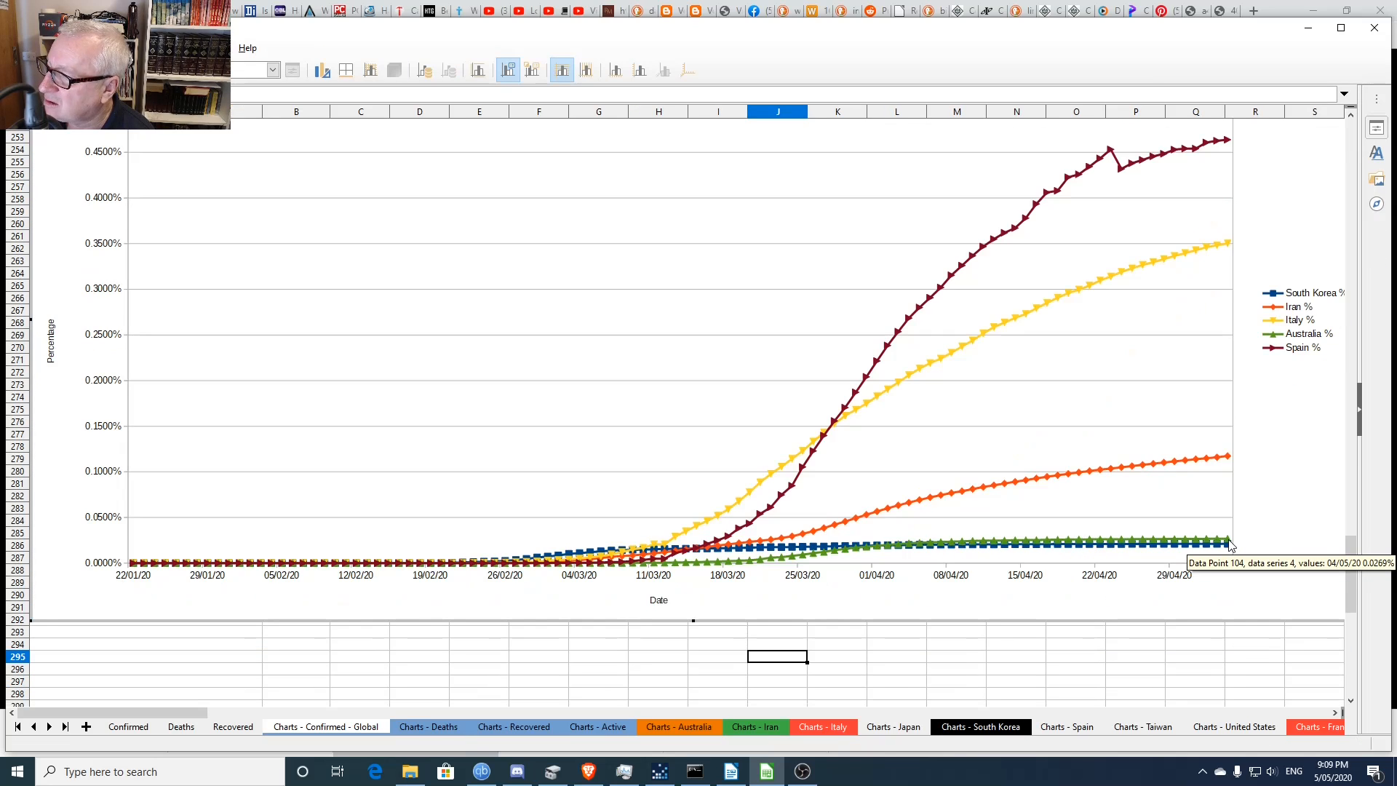
left_click(1194, 657)
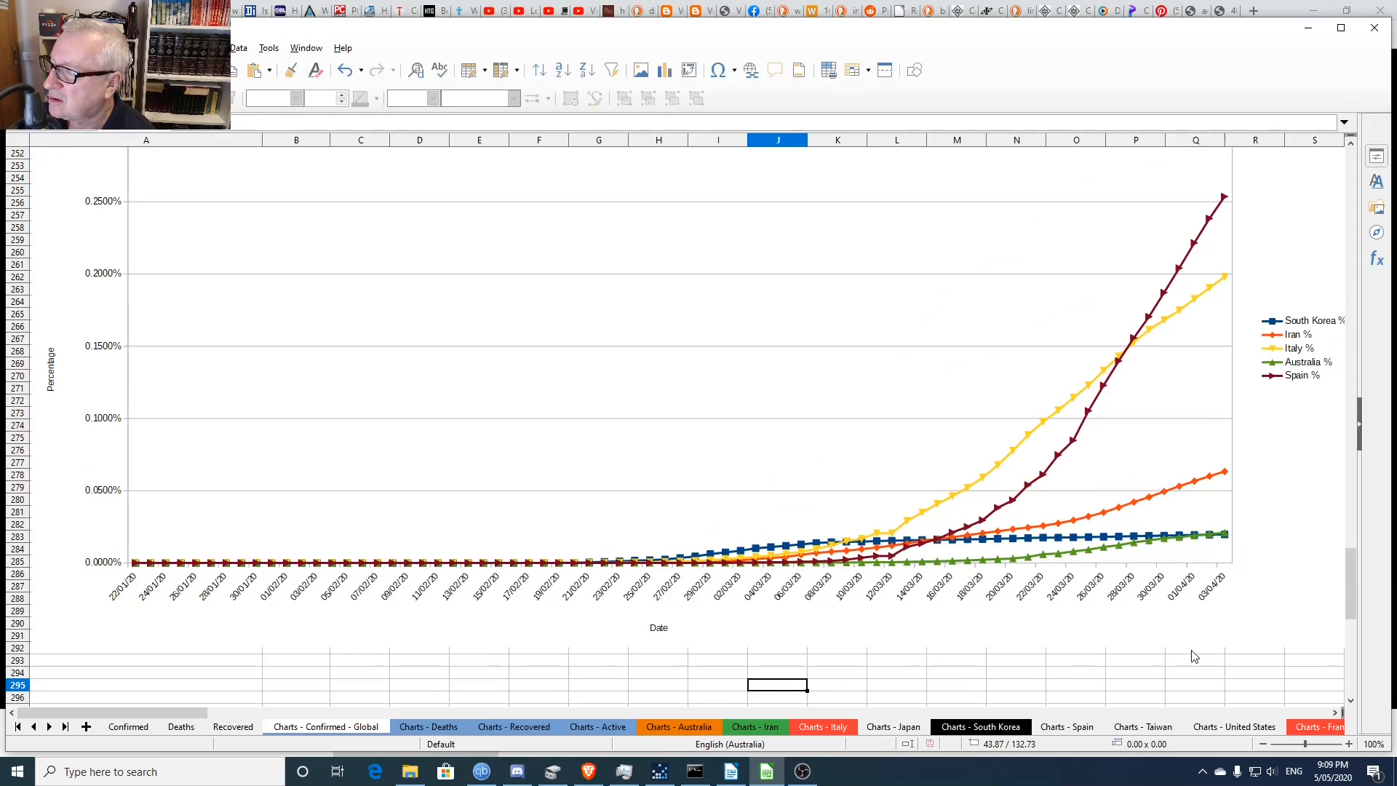
left_click(1132, 551)
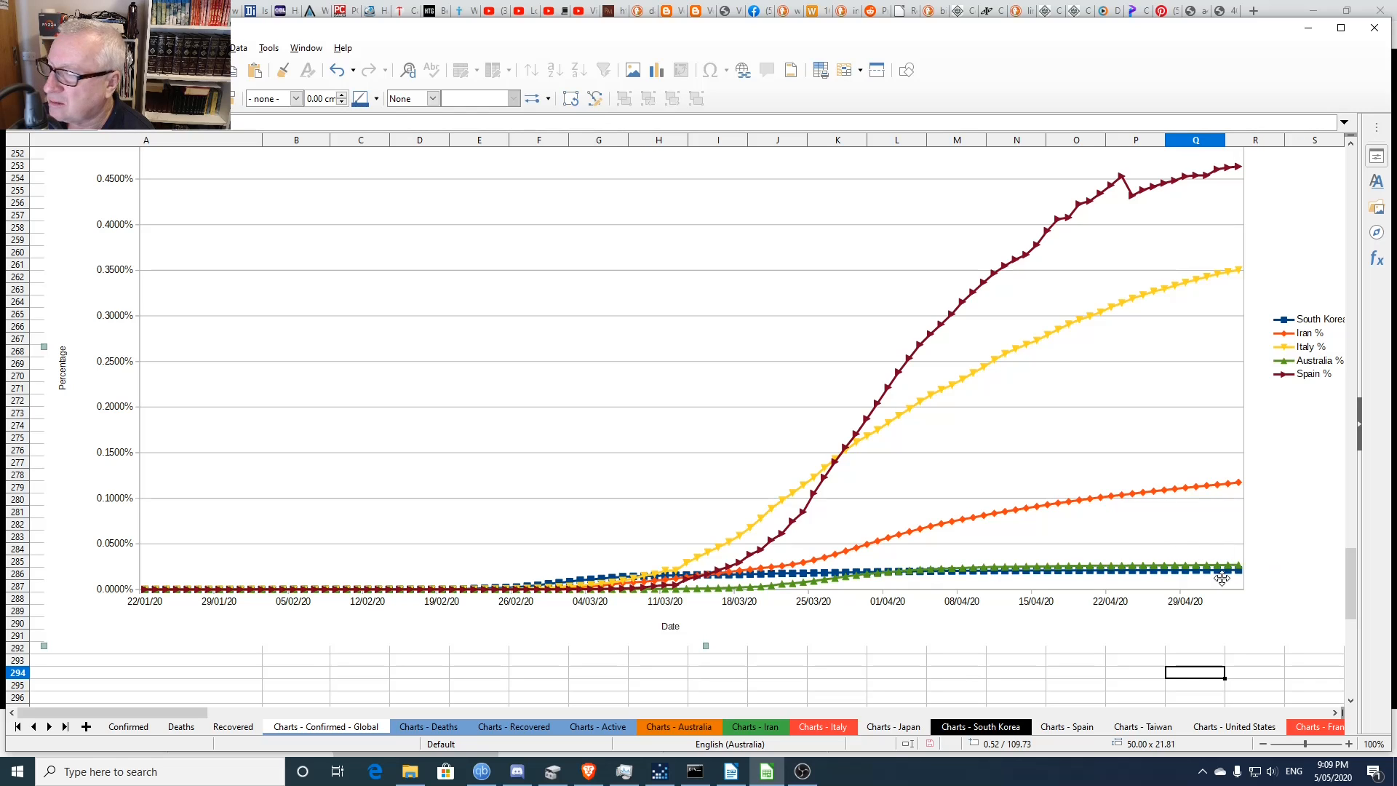
left_click(1026, 670)
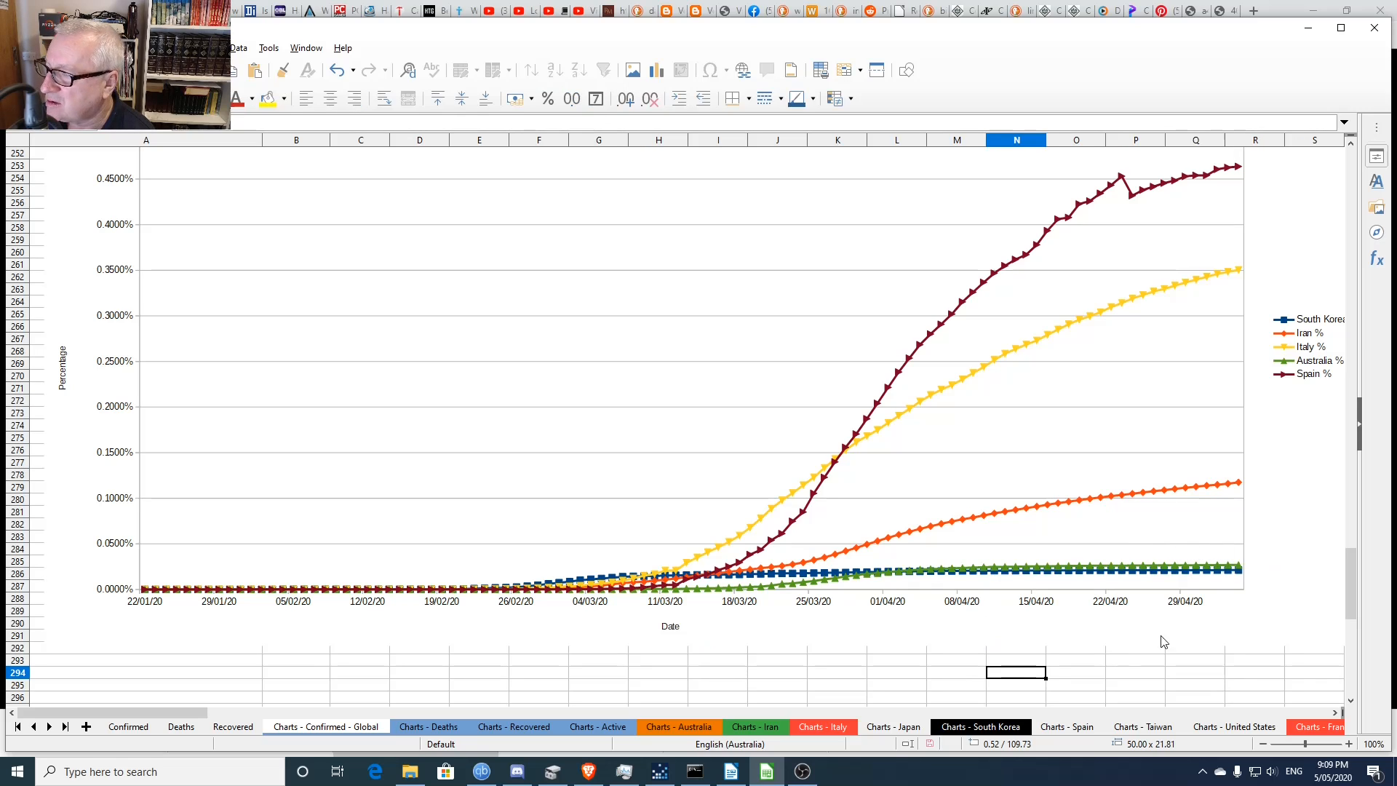
double_click(1239, 568)
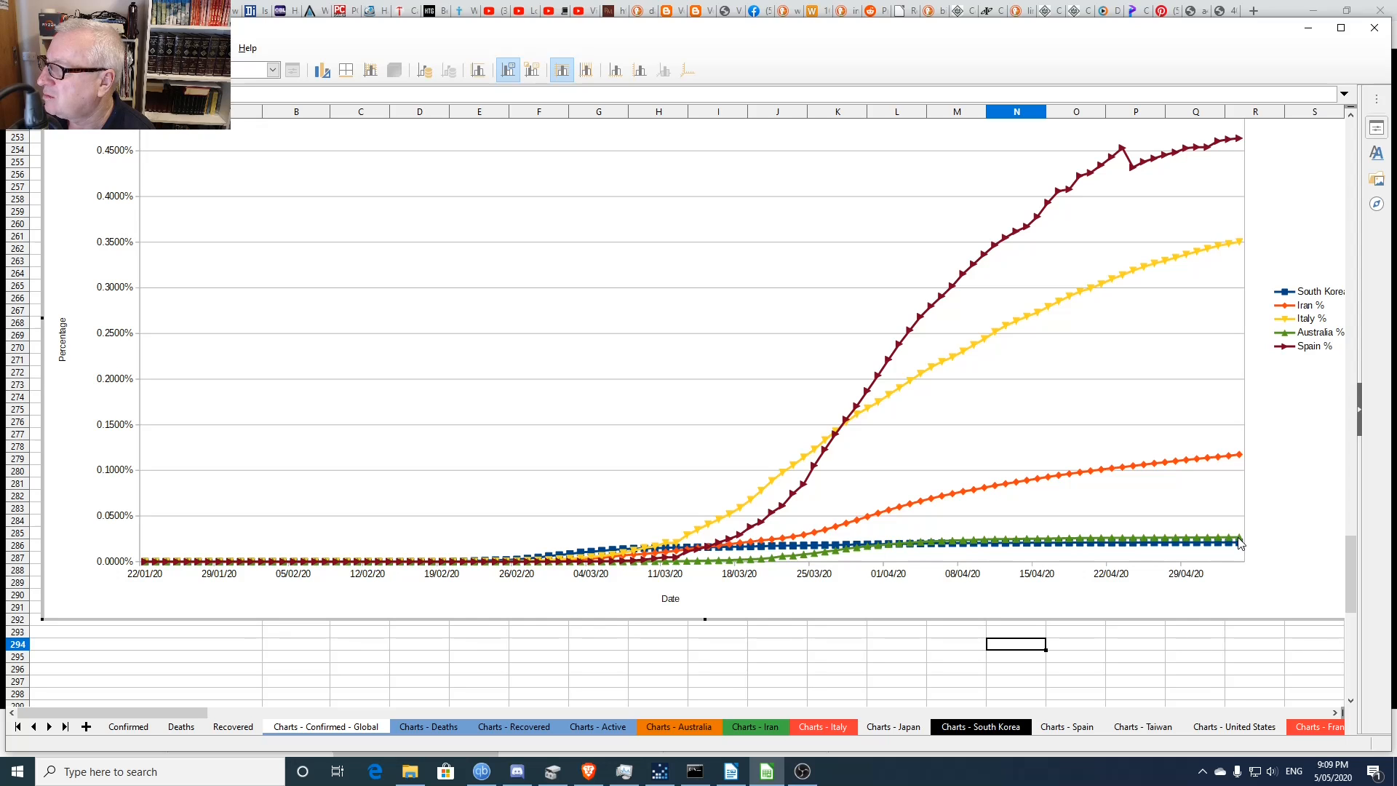
left_click(1085, 643)
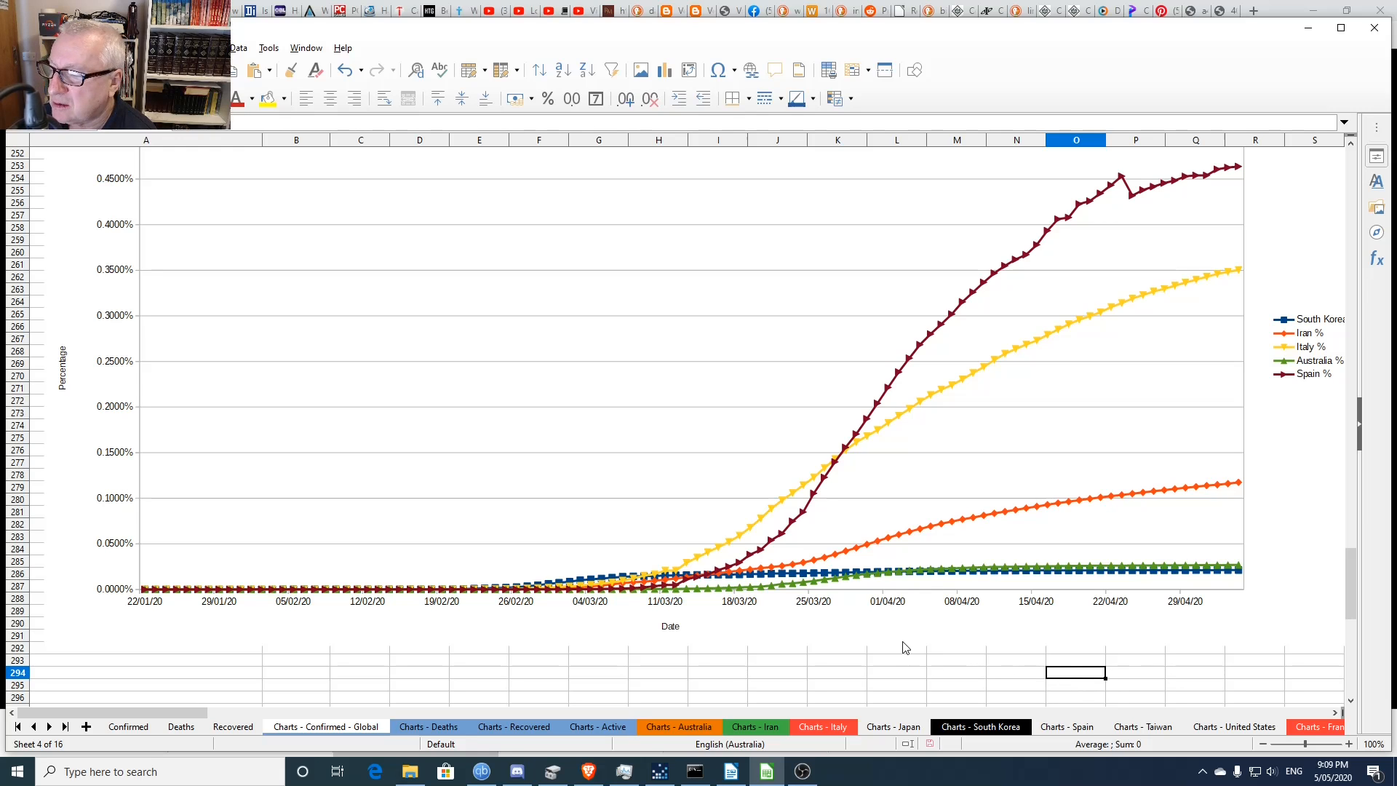
- Look over the remaining rows of the global confirmed charts sheet and switch to the Charts - Deaths sheet
scroll(813, 616, "down", 12)
scroll(860, 585, "up", 6)
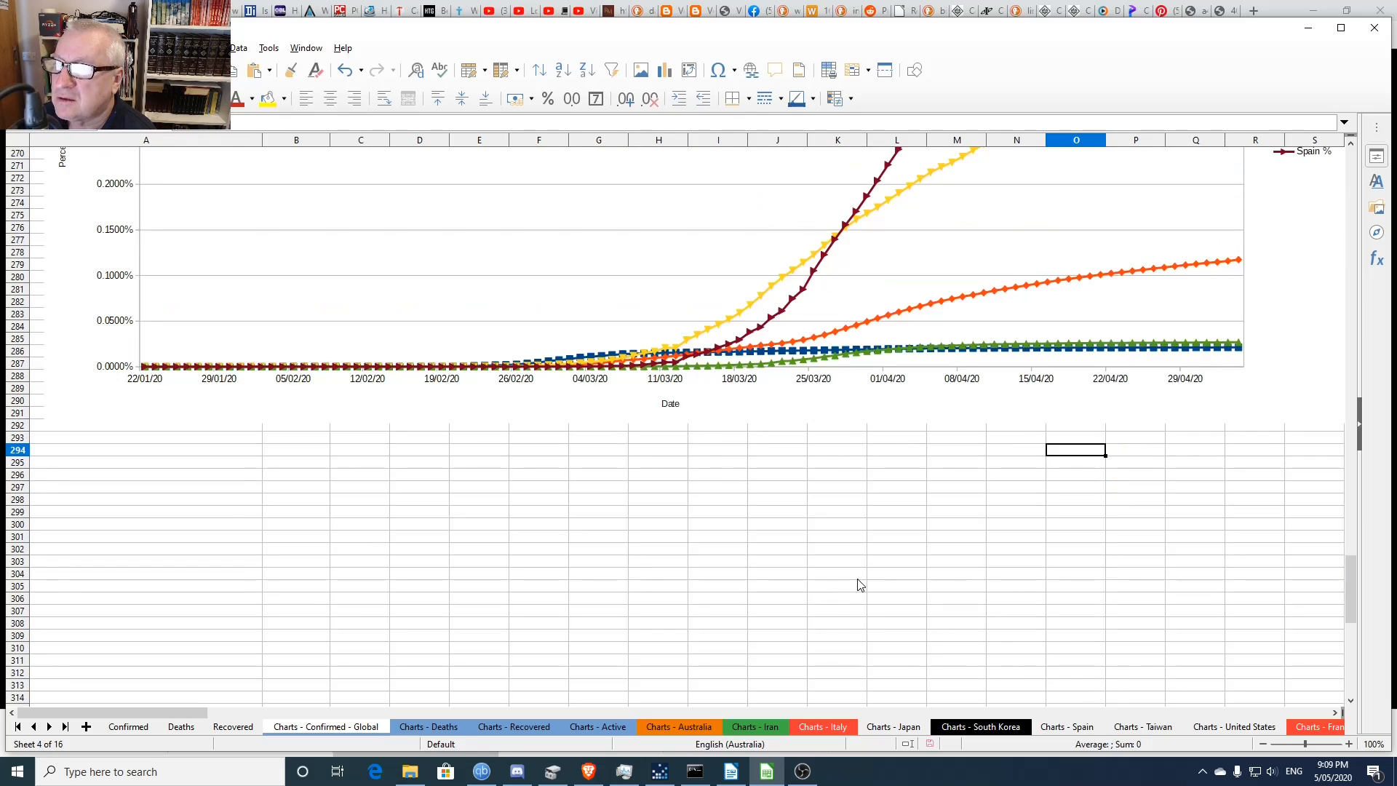
scroll(855, 585, "up", 20)
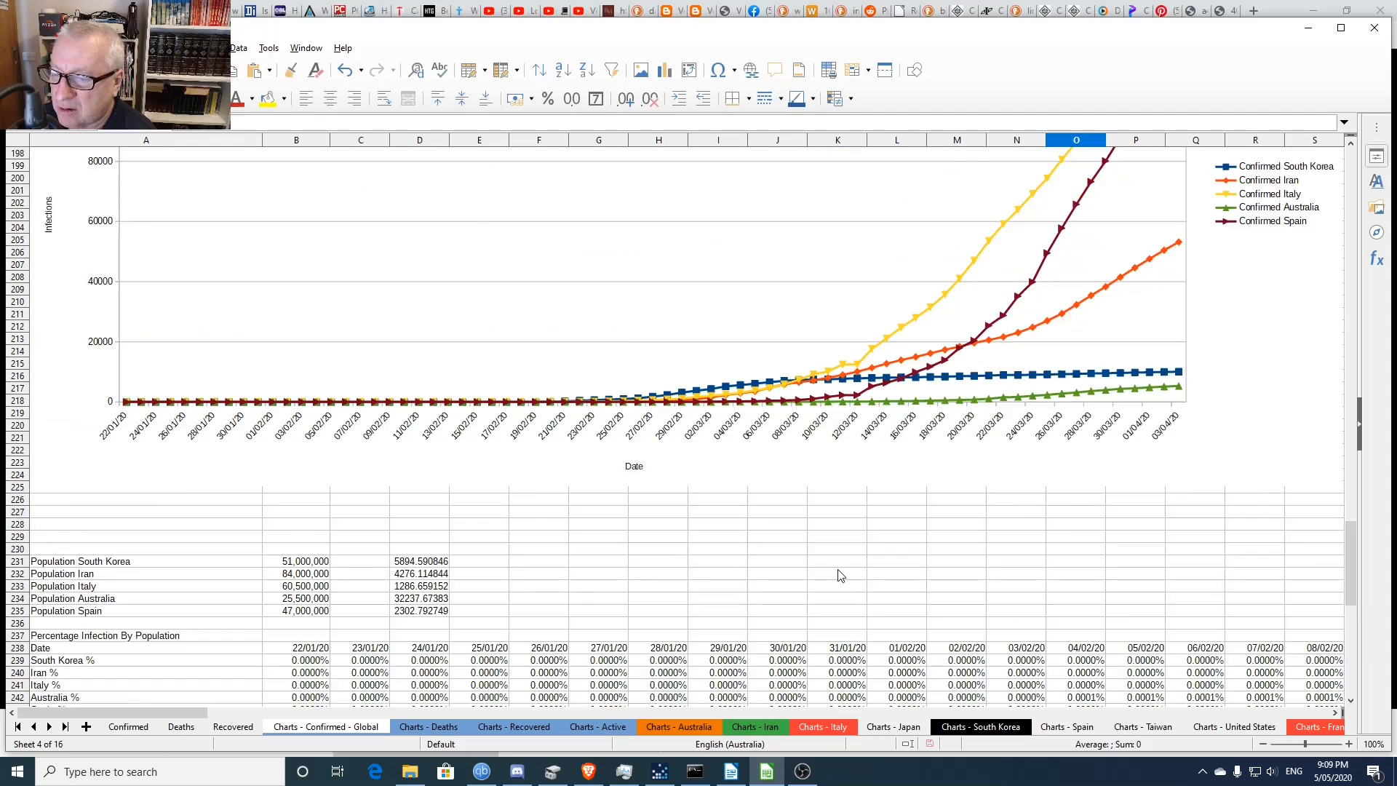
scroll(835, 577, "down", 5)
scroll(835, 577, "down", 11)
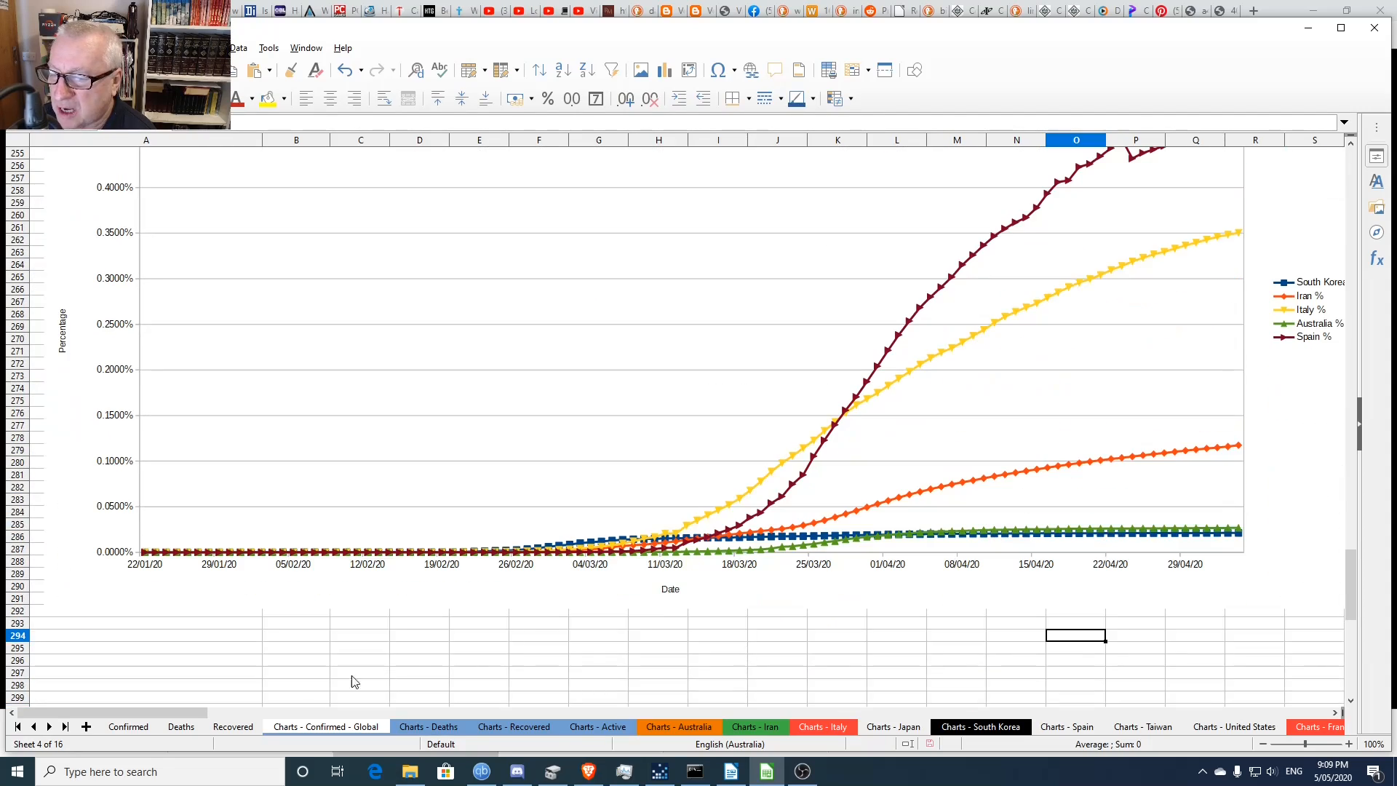
left_click(435, 727)
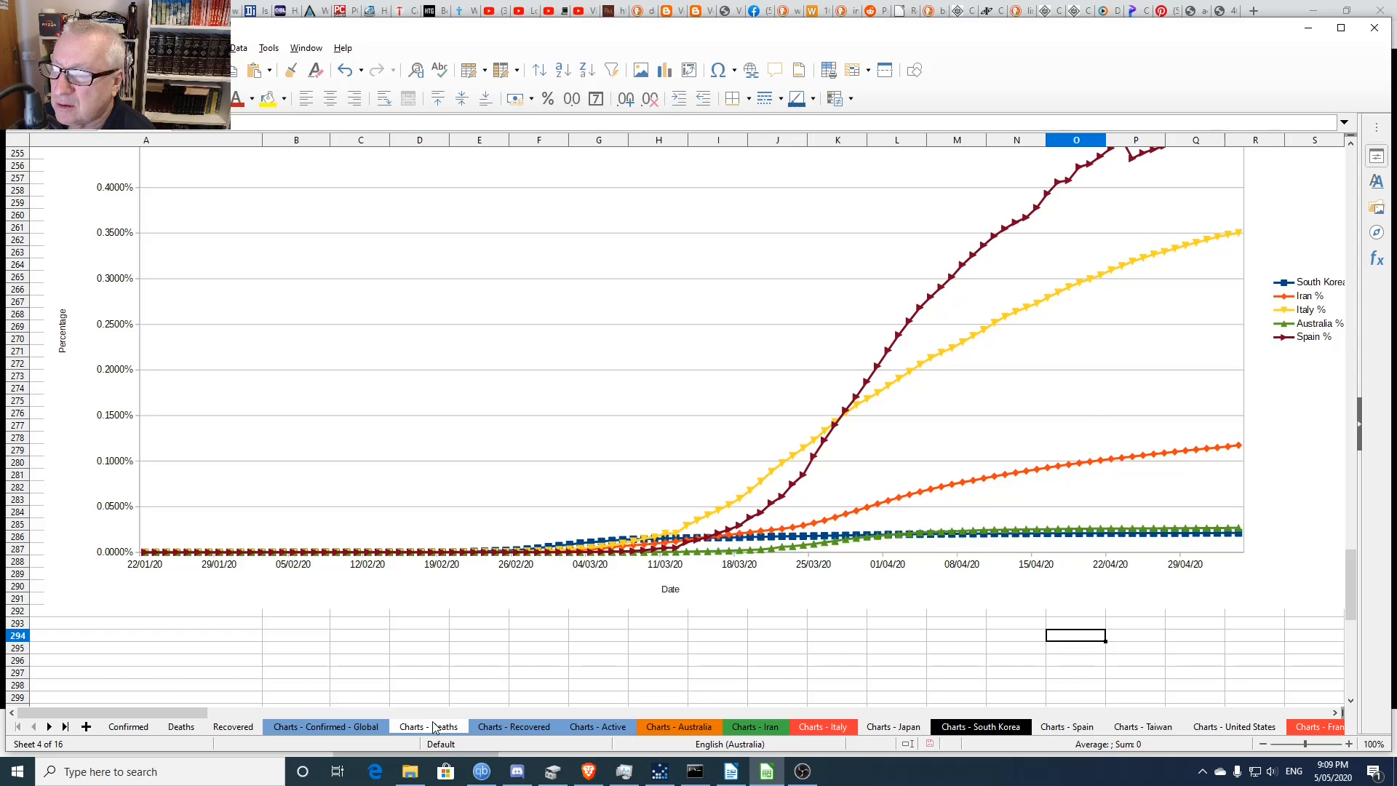
- Set the Death Global COVID-19 chart's Y-values range to $A$3:$DA$3 and its categories to $A$2:$DA$2, and apply them
scroll(844, 530, "up", 8)
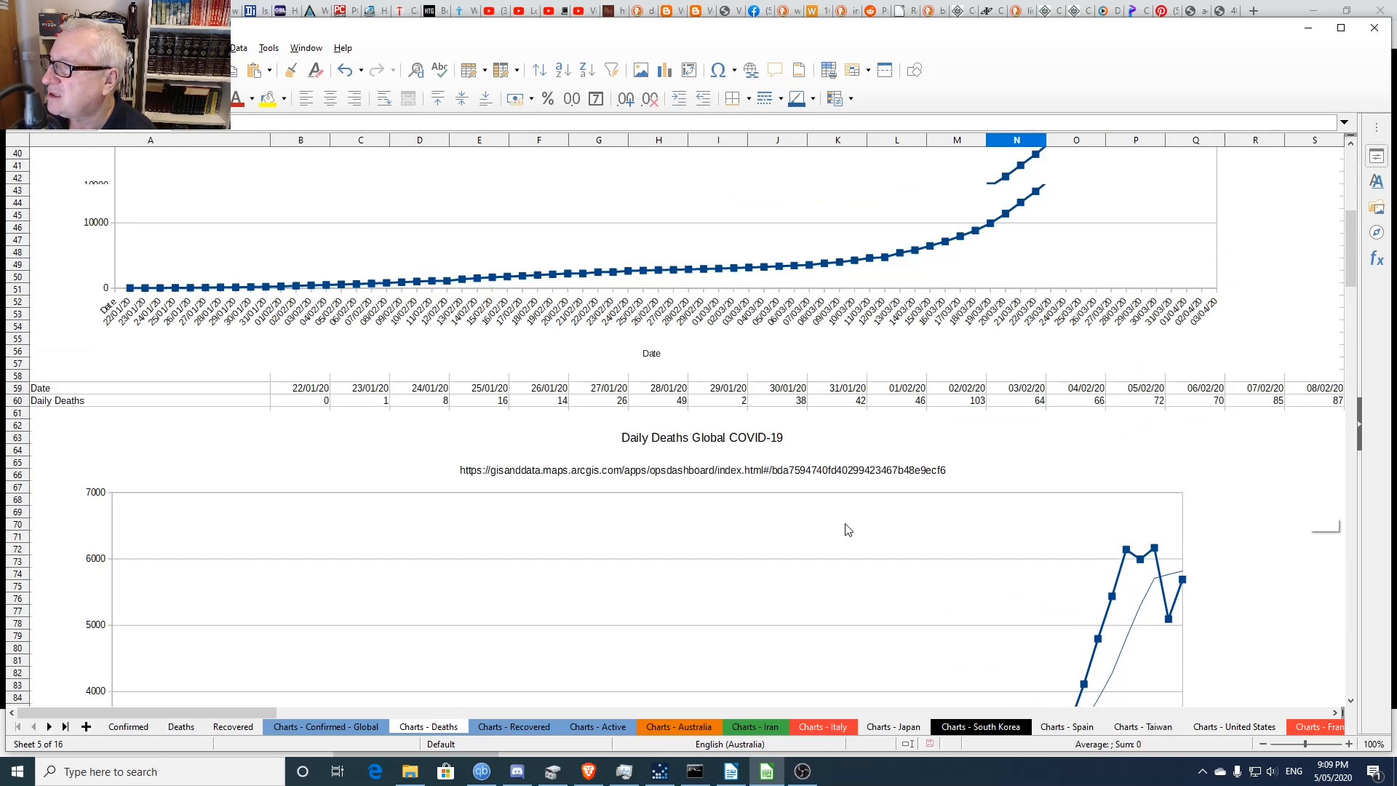
scroll(846, 531, "up", 13)
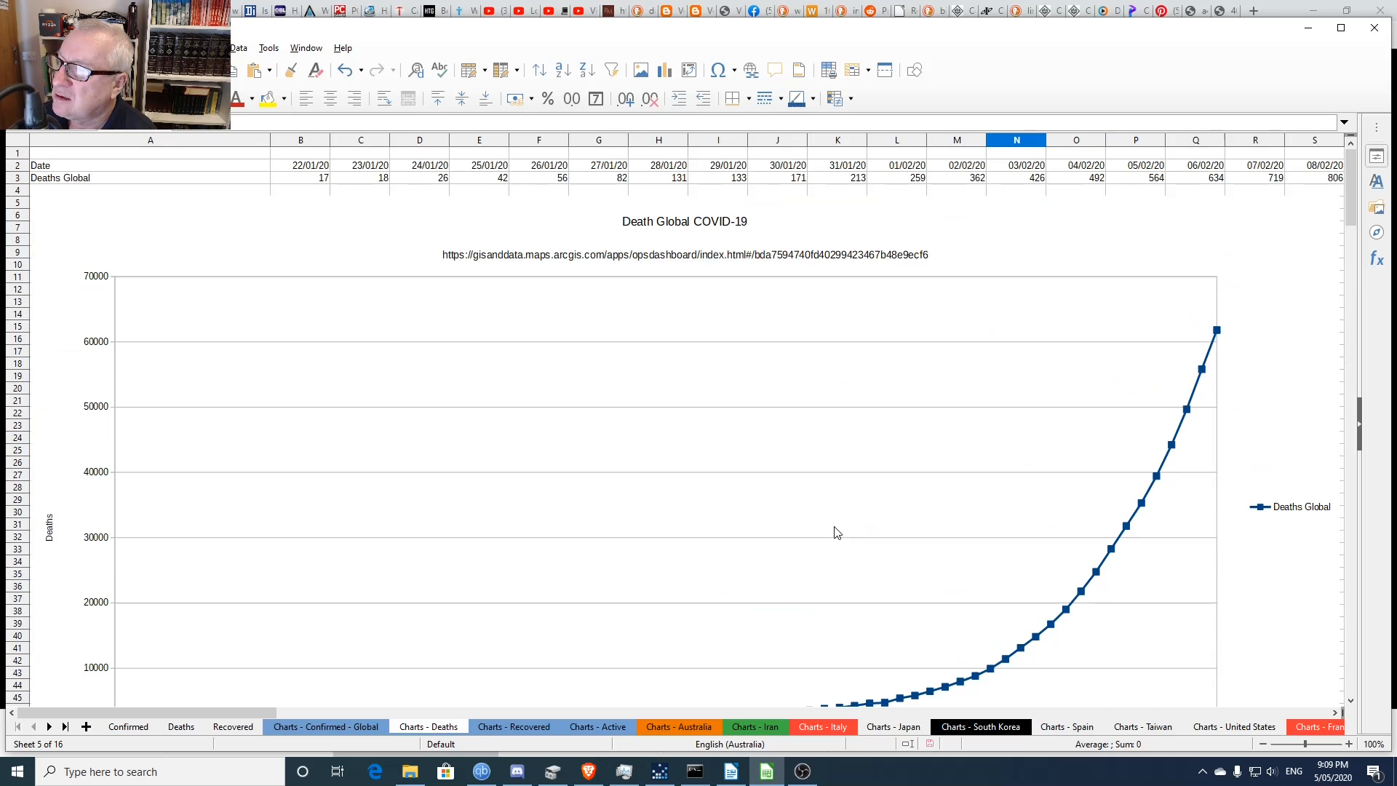
scroll(801, 524, "down", 4)
scroll(802, 524, "up", 4)
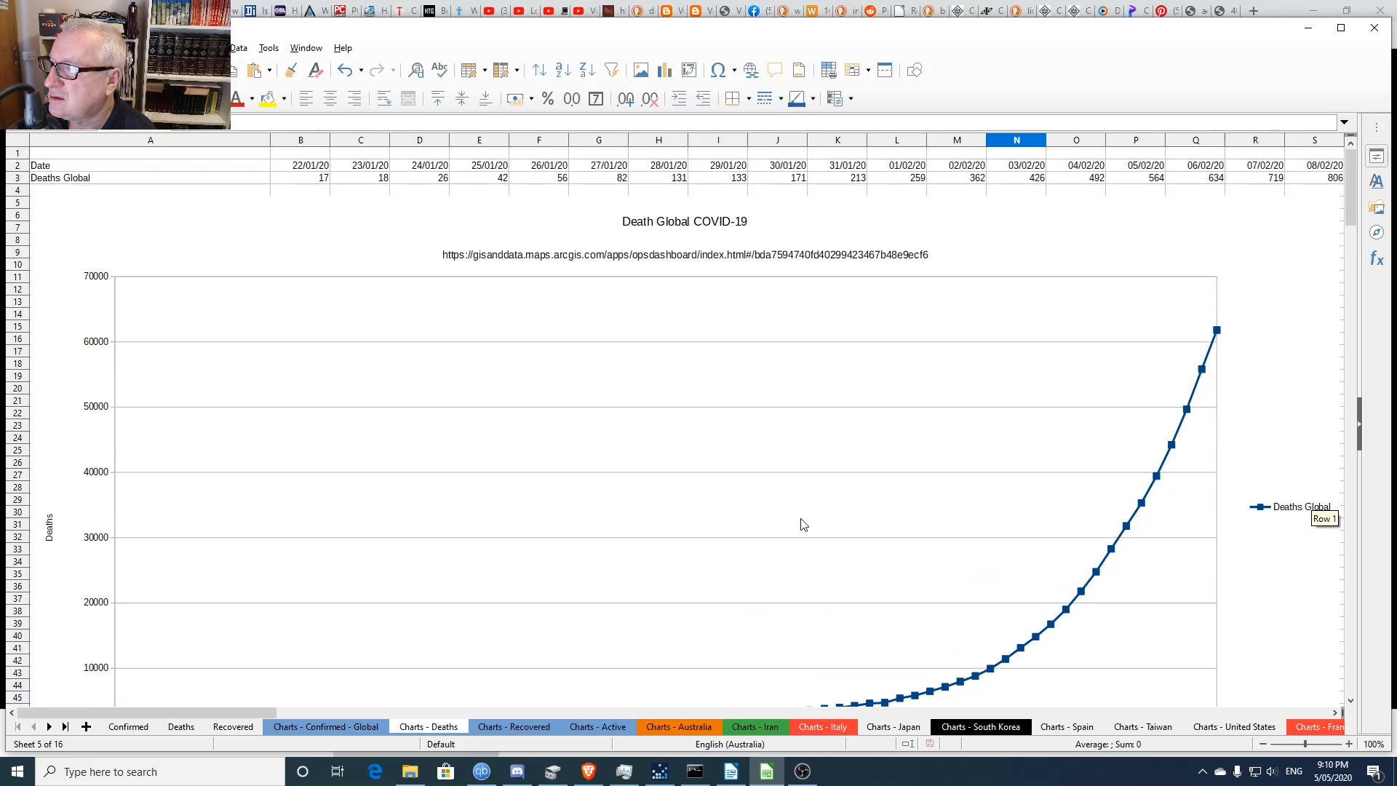
scroll(802, 525, "down", 2)
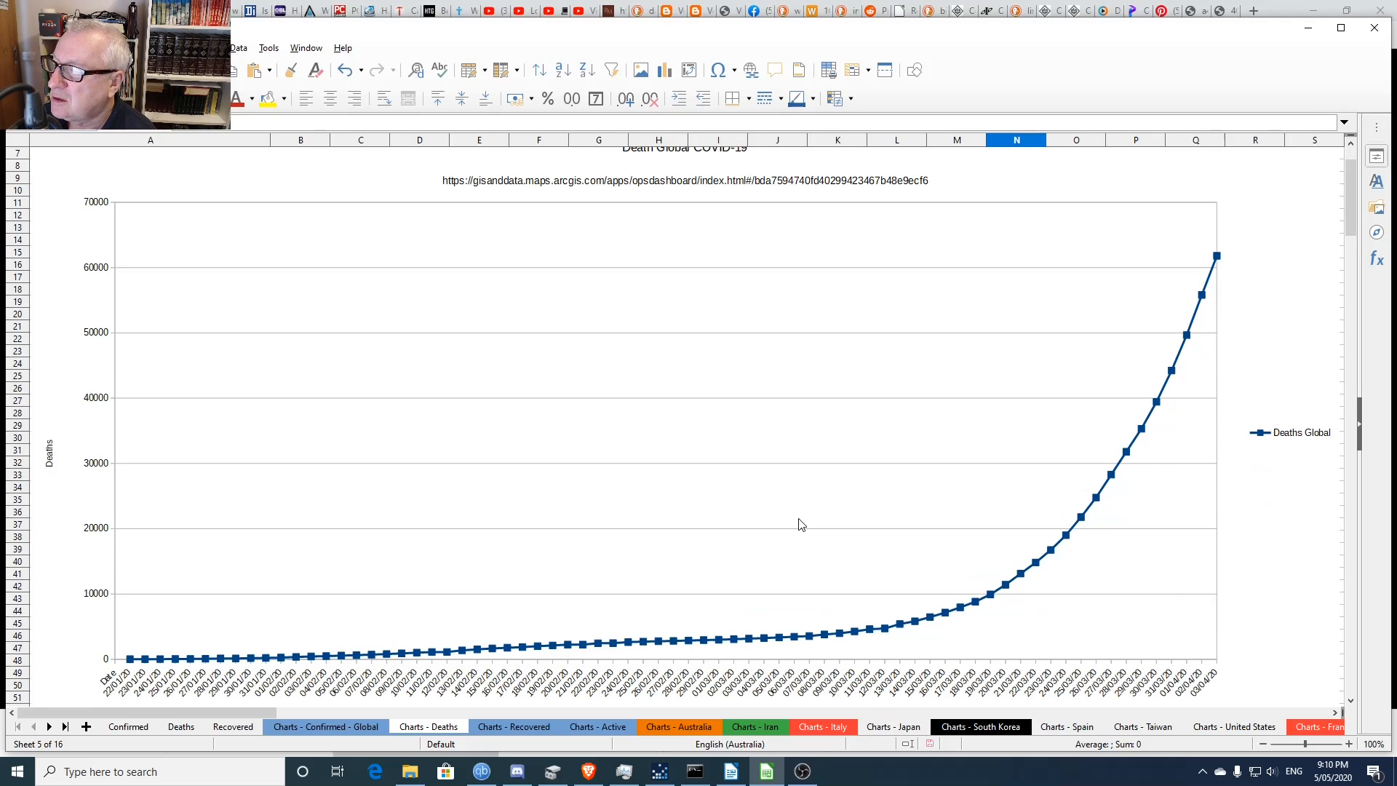
double_click(801, 524)
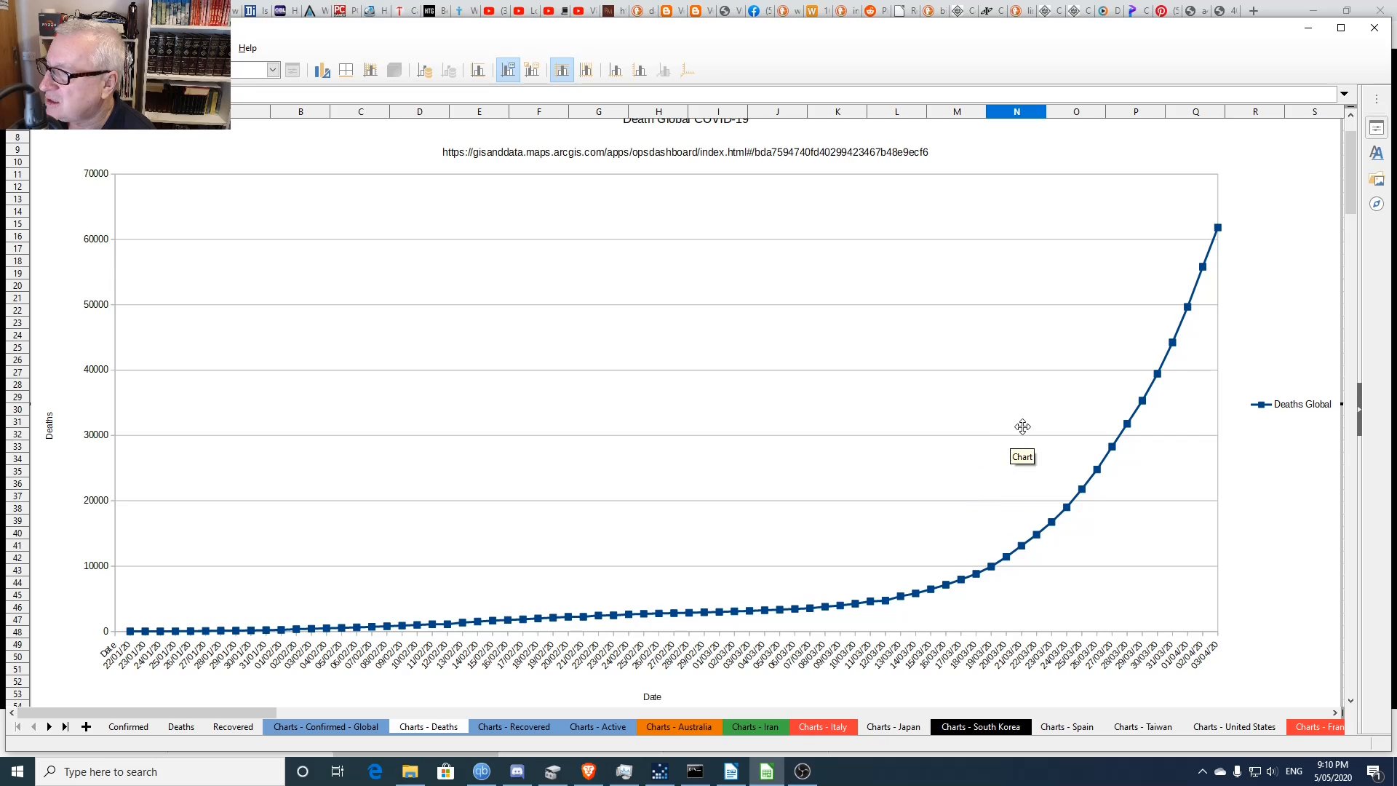
right_click(971, 427)
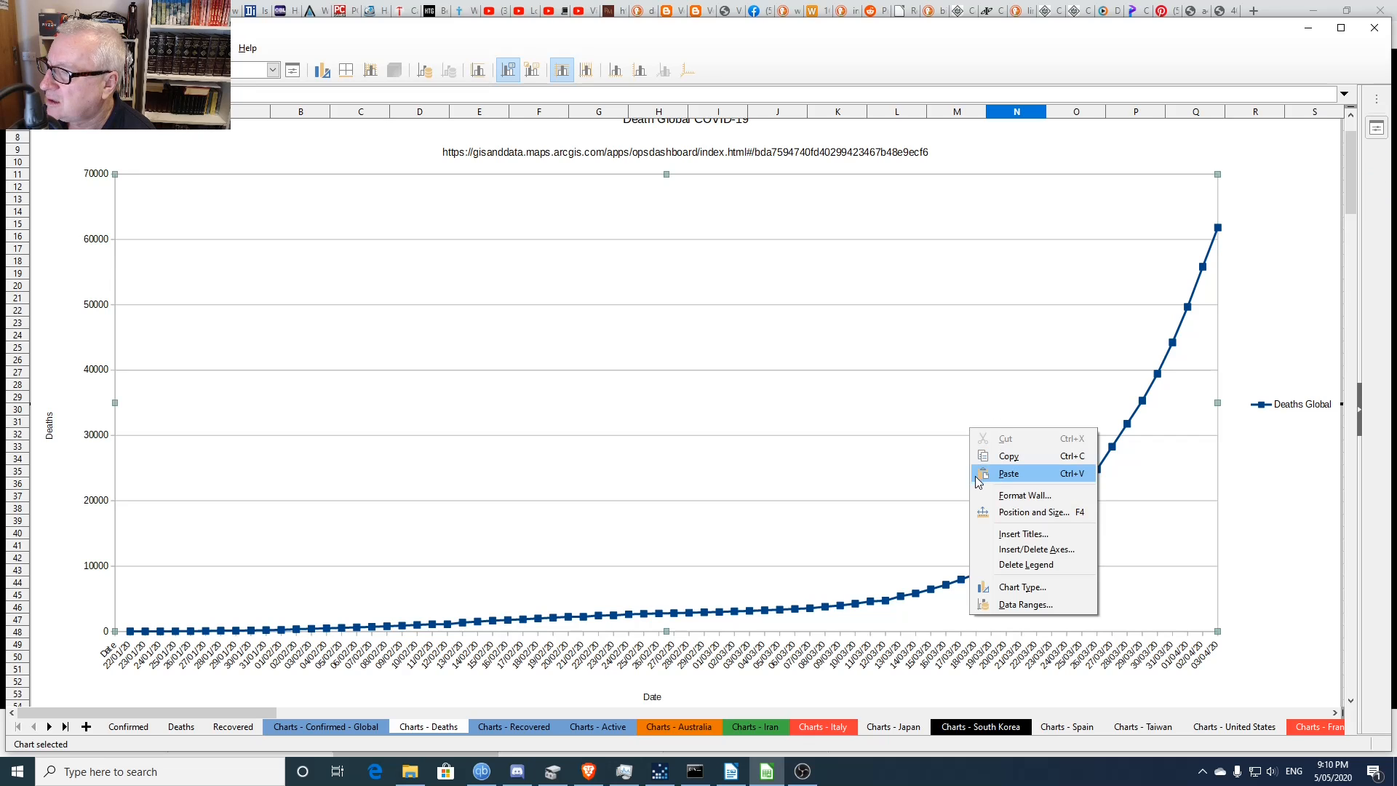
left_click(1019, 604)
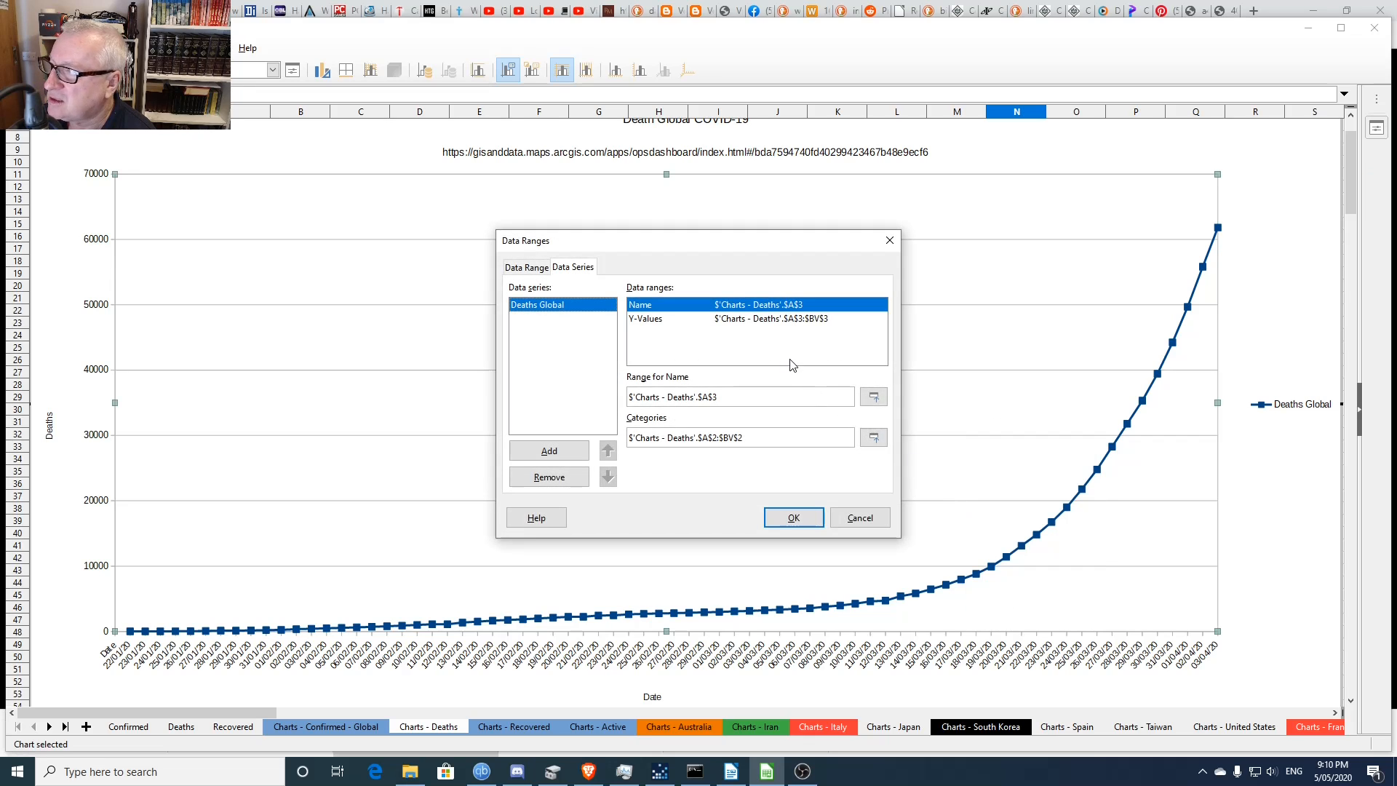
left_click(793, 319)
left_click_drag(719, 397, 729, 398)
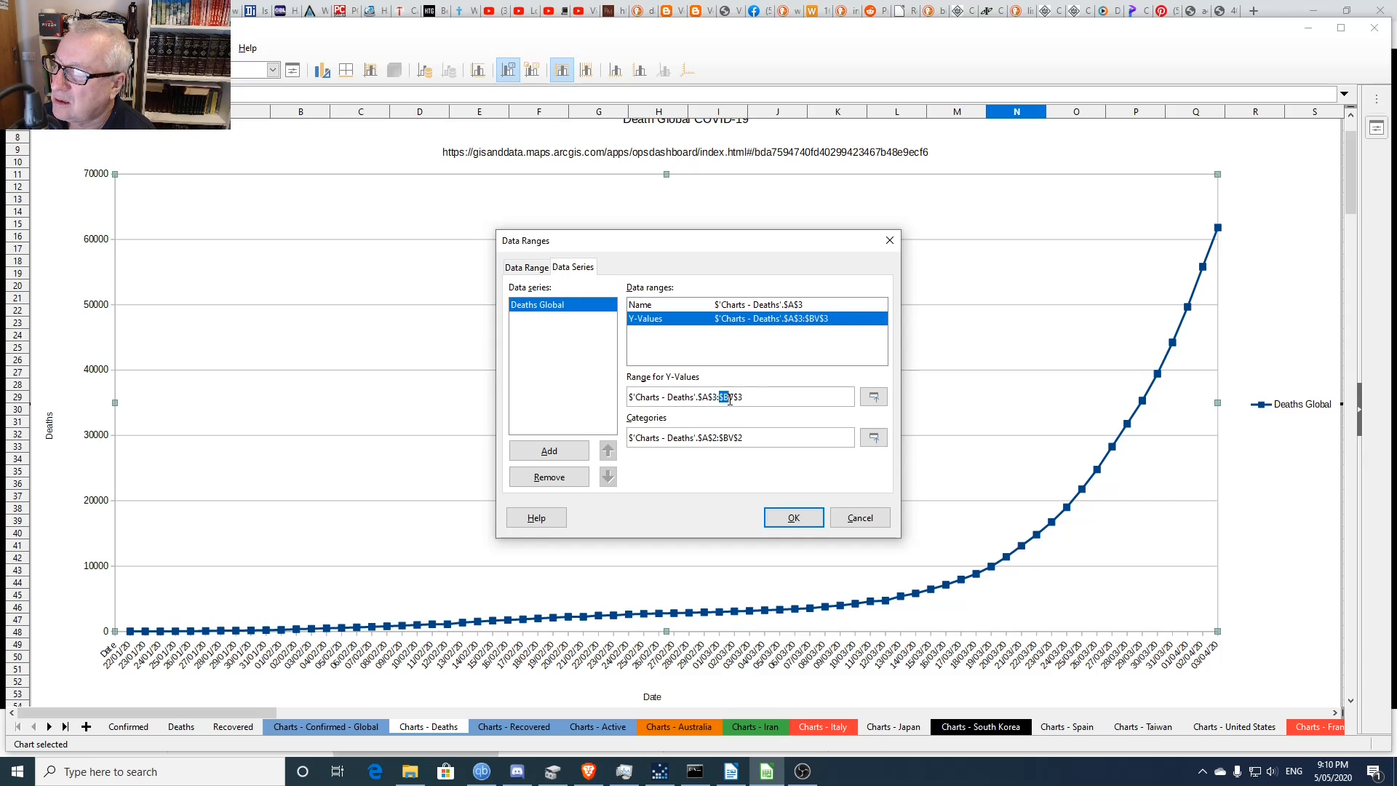
left_click(733, 399)
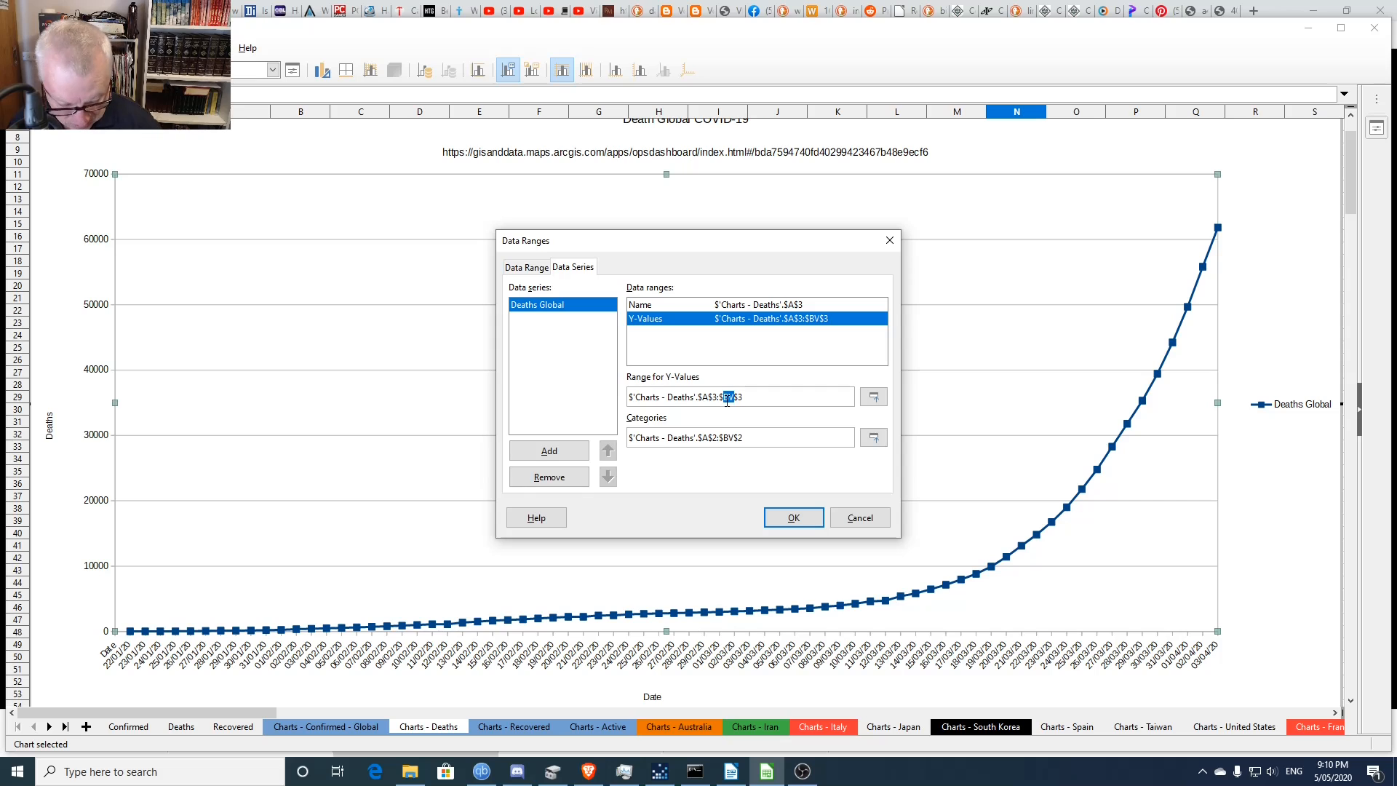
type("da")
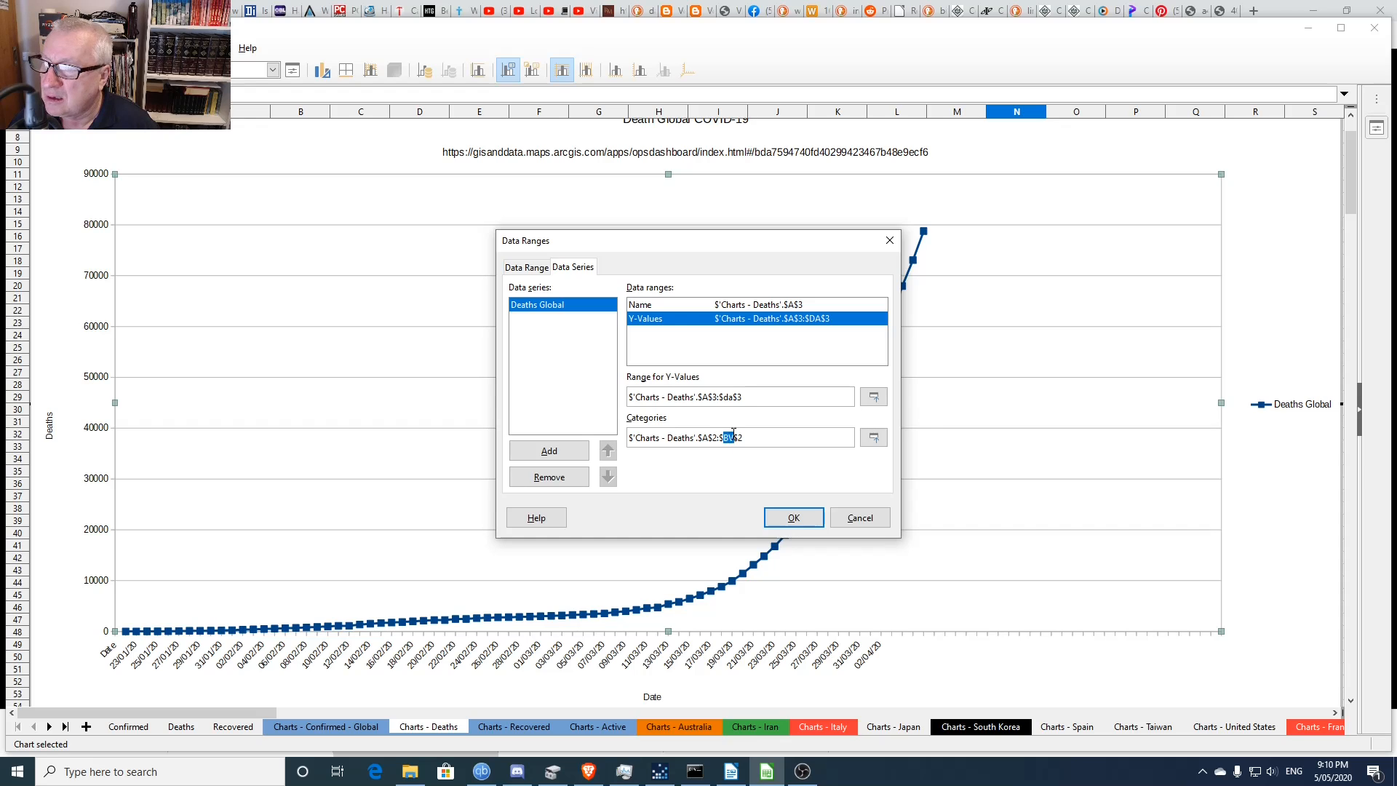
type("da")
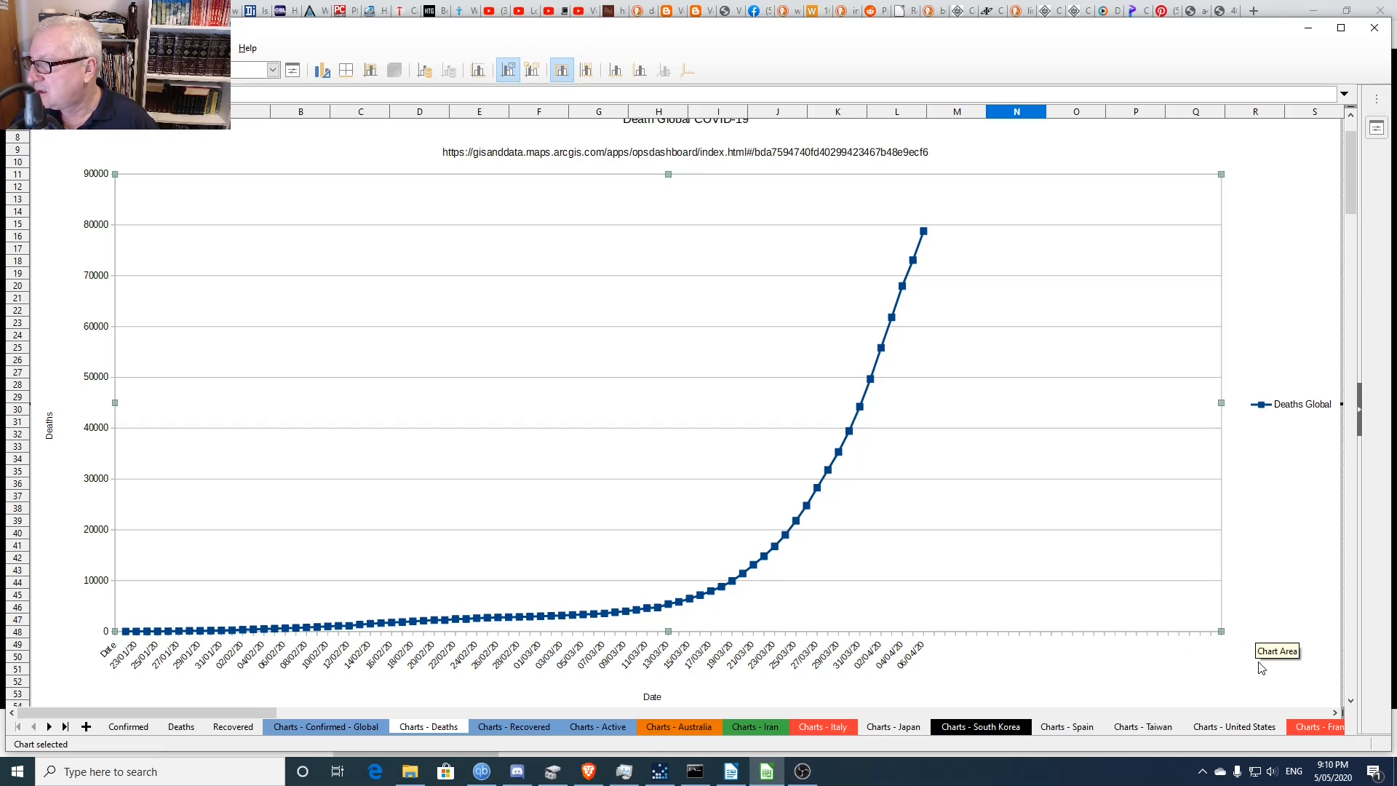
left_click(1320, 651)
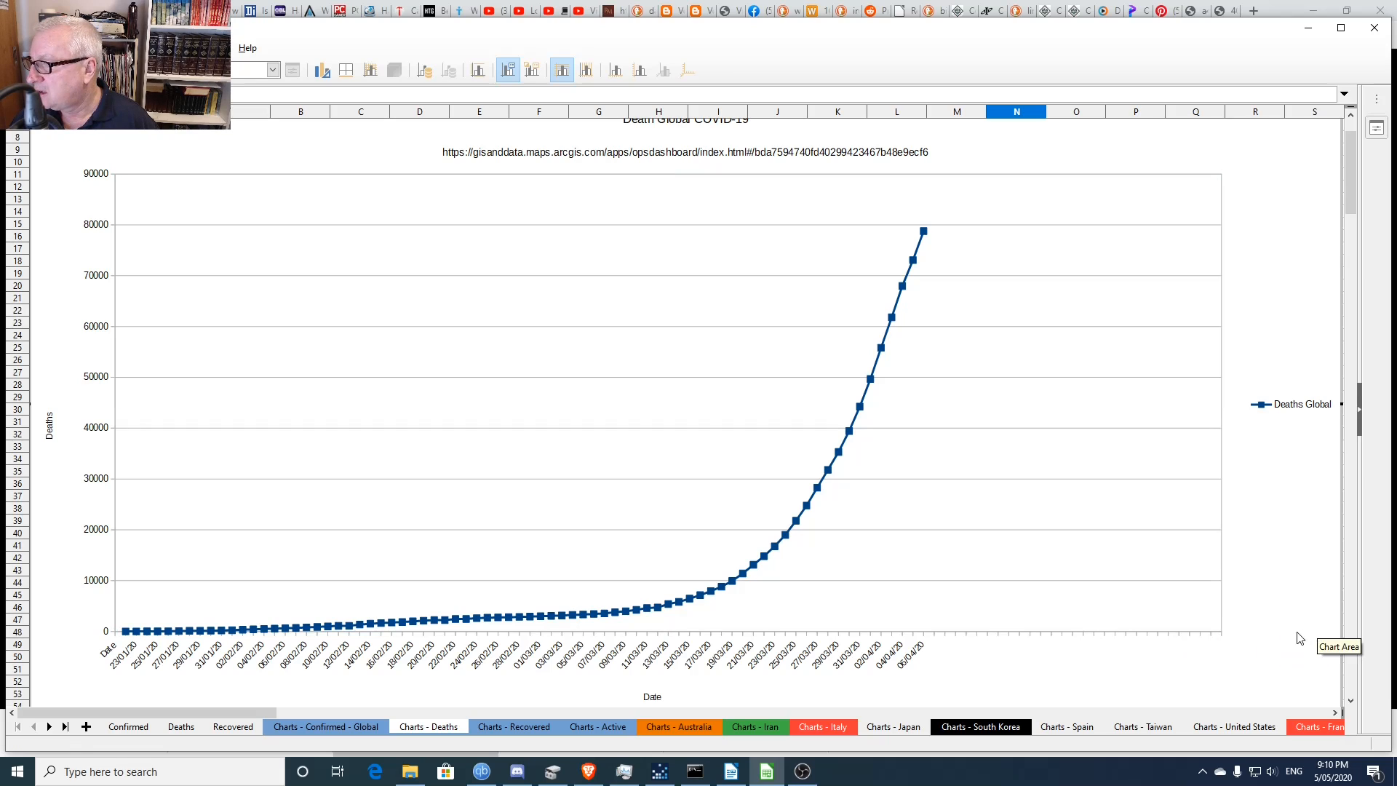
left_click(1300, 639)
left_click(1249, 617)
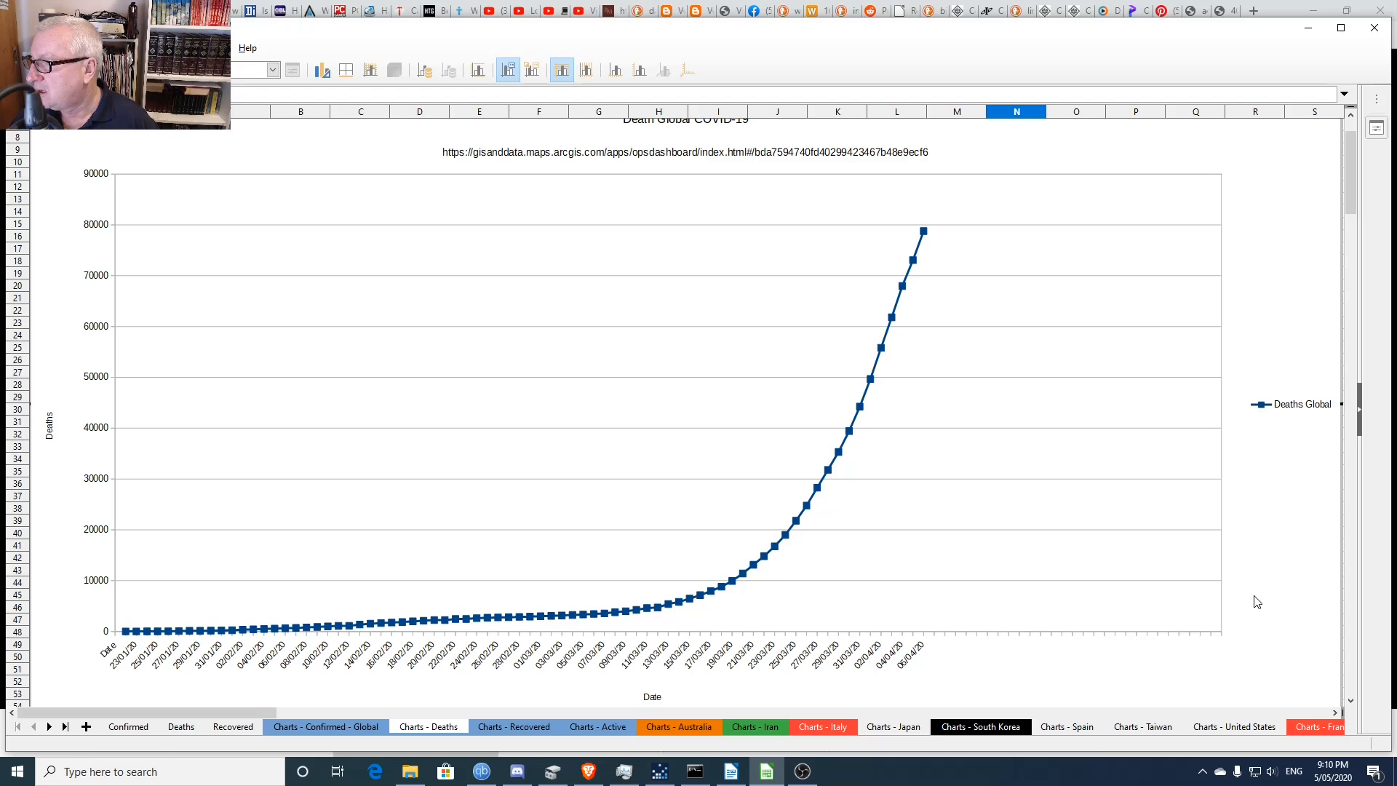
- Find the last filled date column on the Charts - Deaths sheet and copy the whole column BY
left_click_drag(1355, 452, 1351, 123)
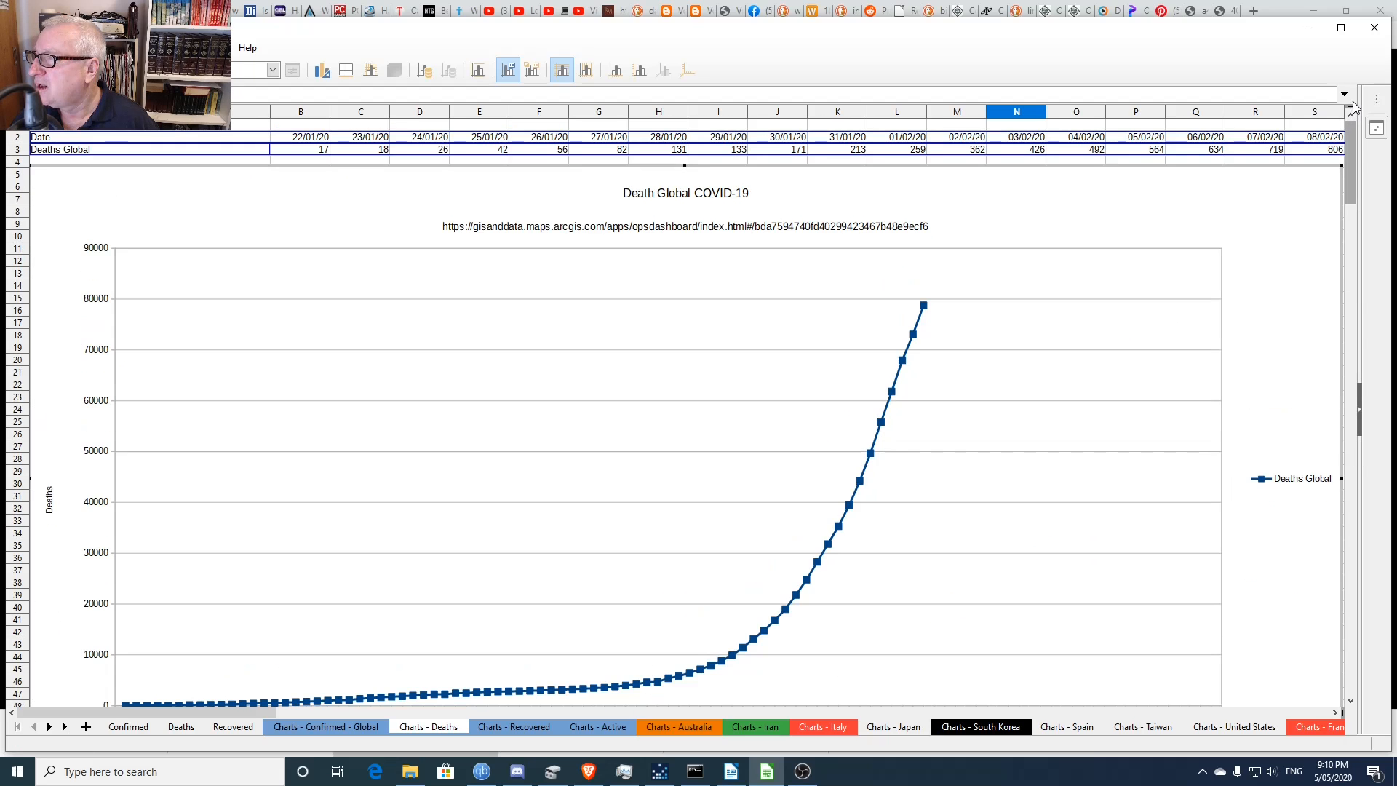
left_click(1266, 149)
key("Down")
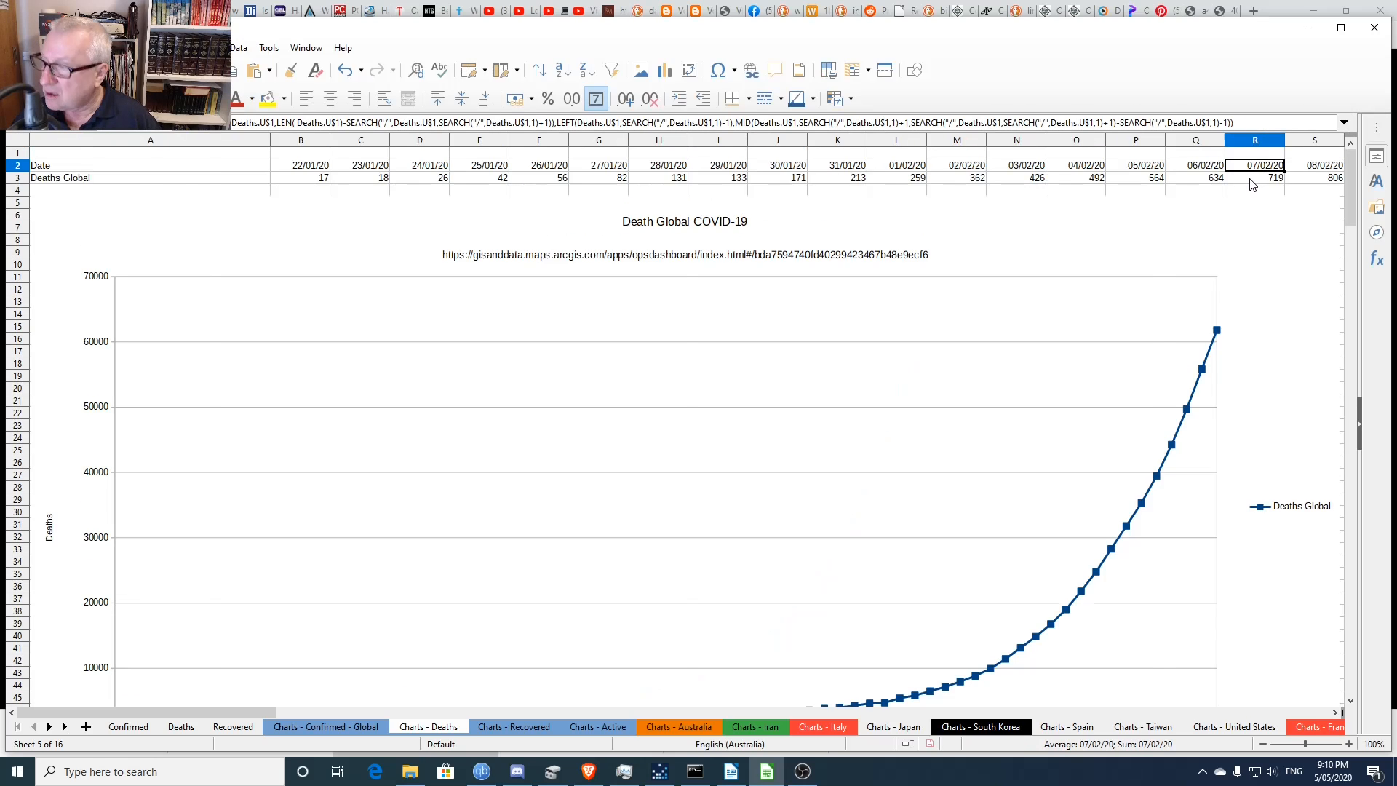
key("ctrl+Right")
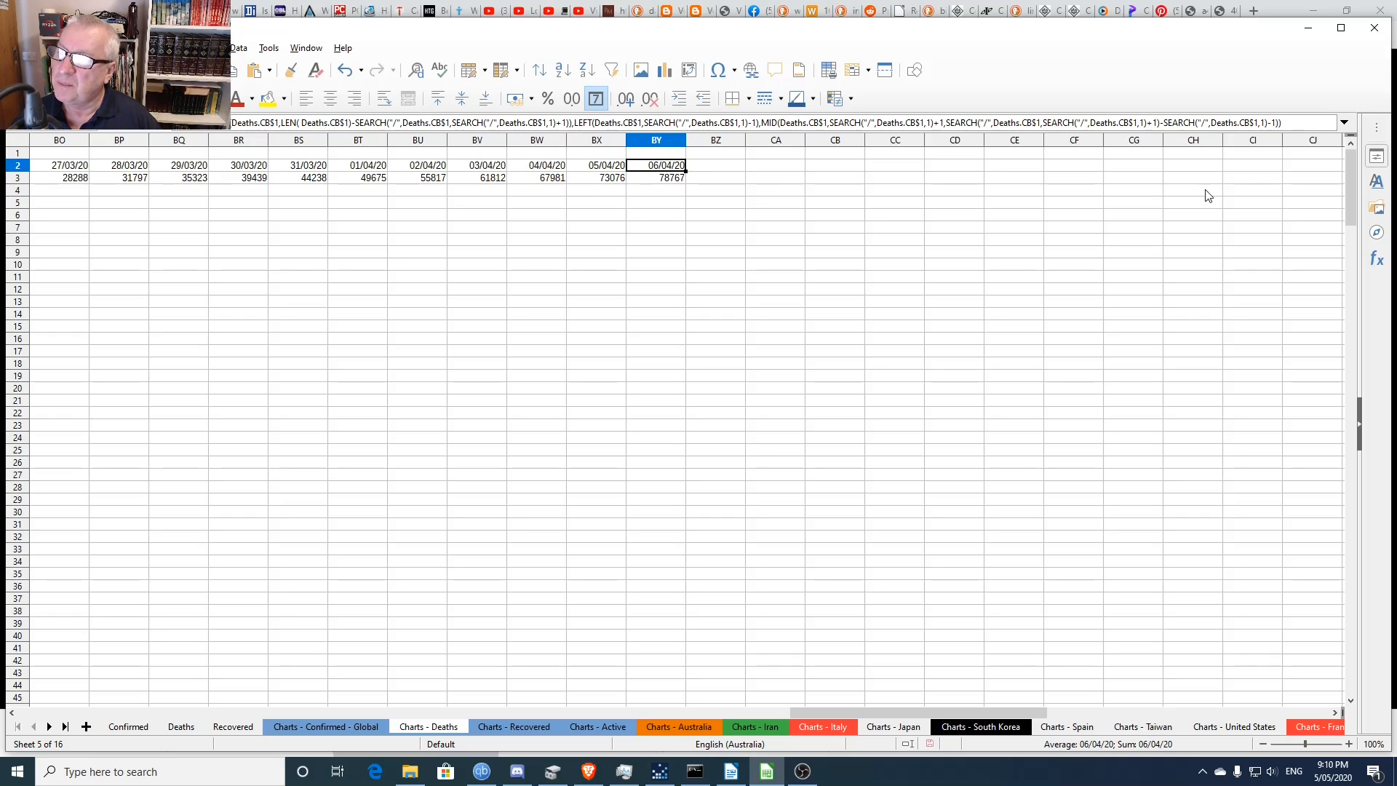
left_click(666, 139)
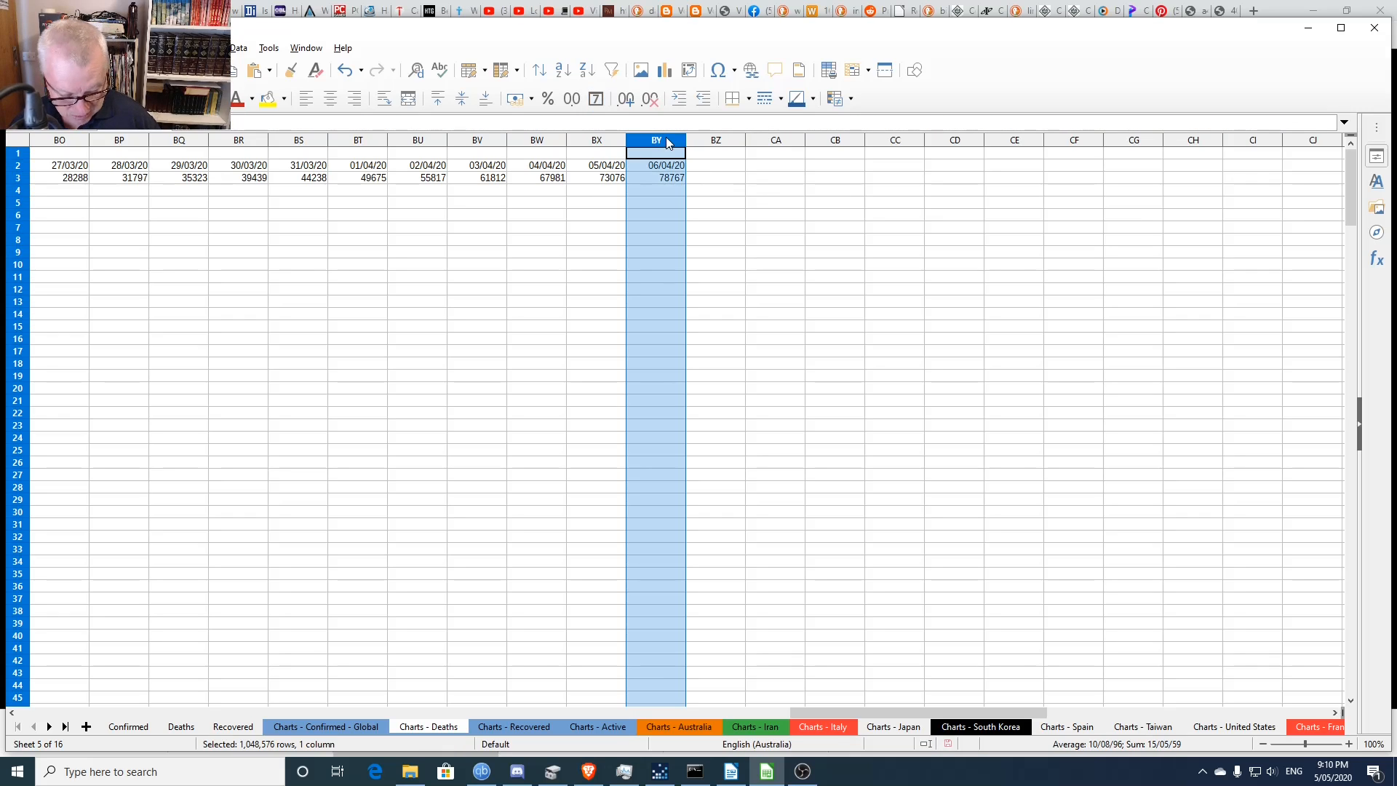
key("ctrl+c")
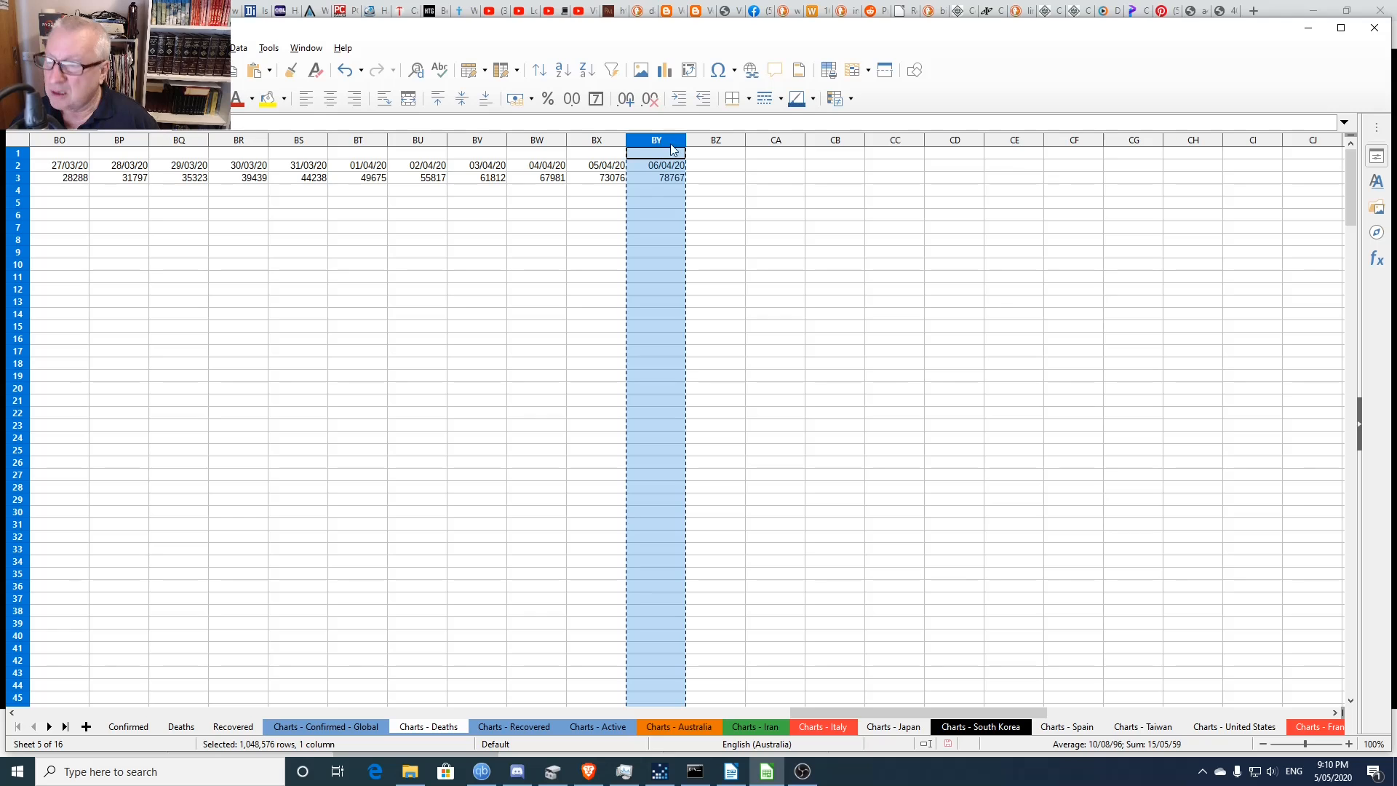
- Paste the copied column into columns BZ through DA to extend the sheet's dates and death figures
left_click(708, 155)
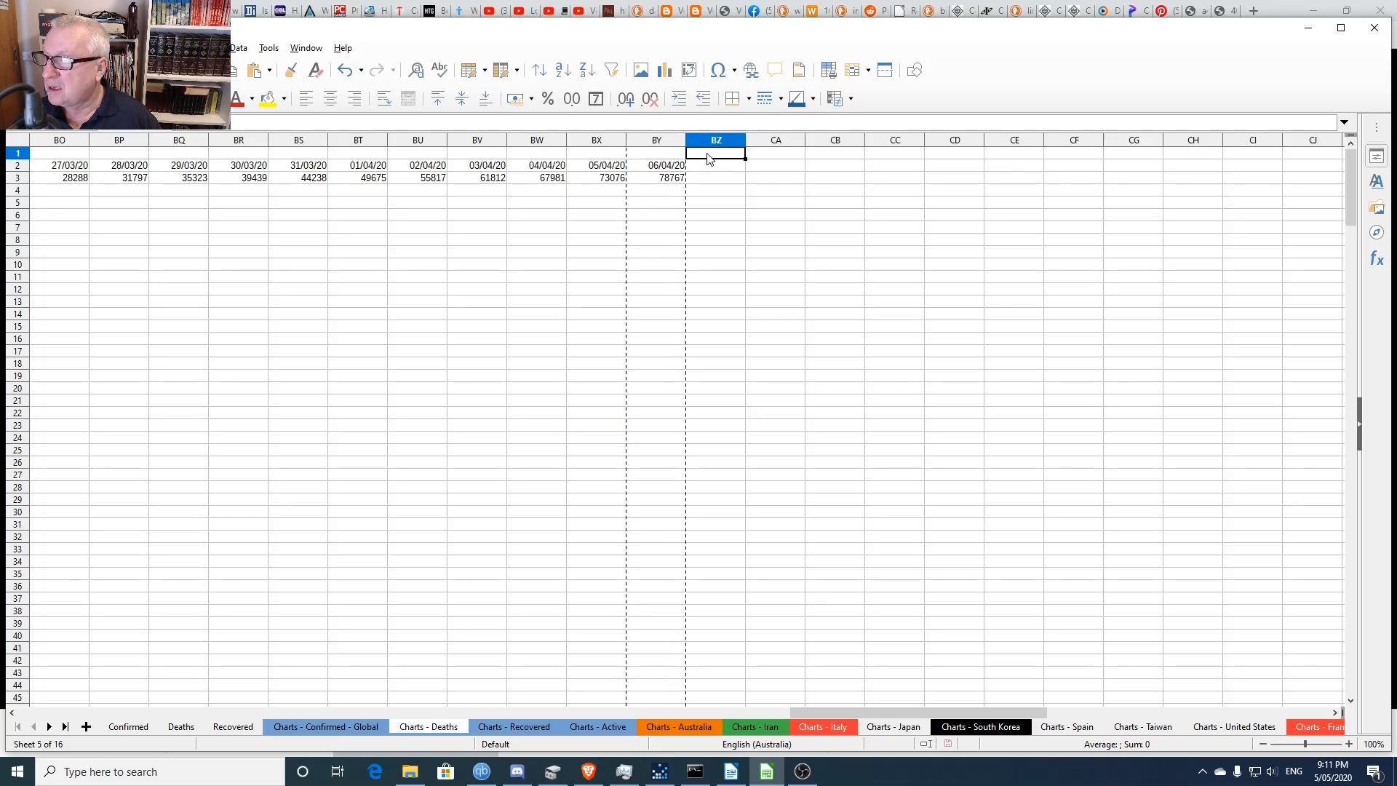
key("ctrl+Right")
key("ctrl+Home")
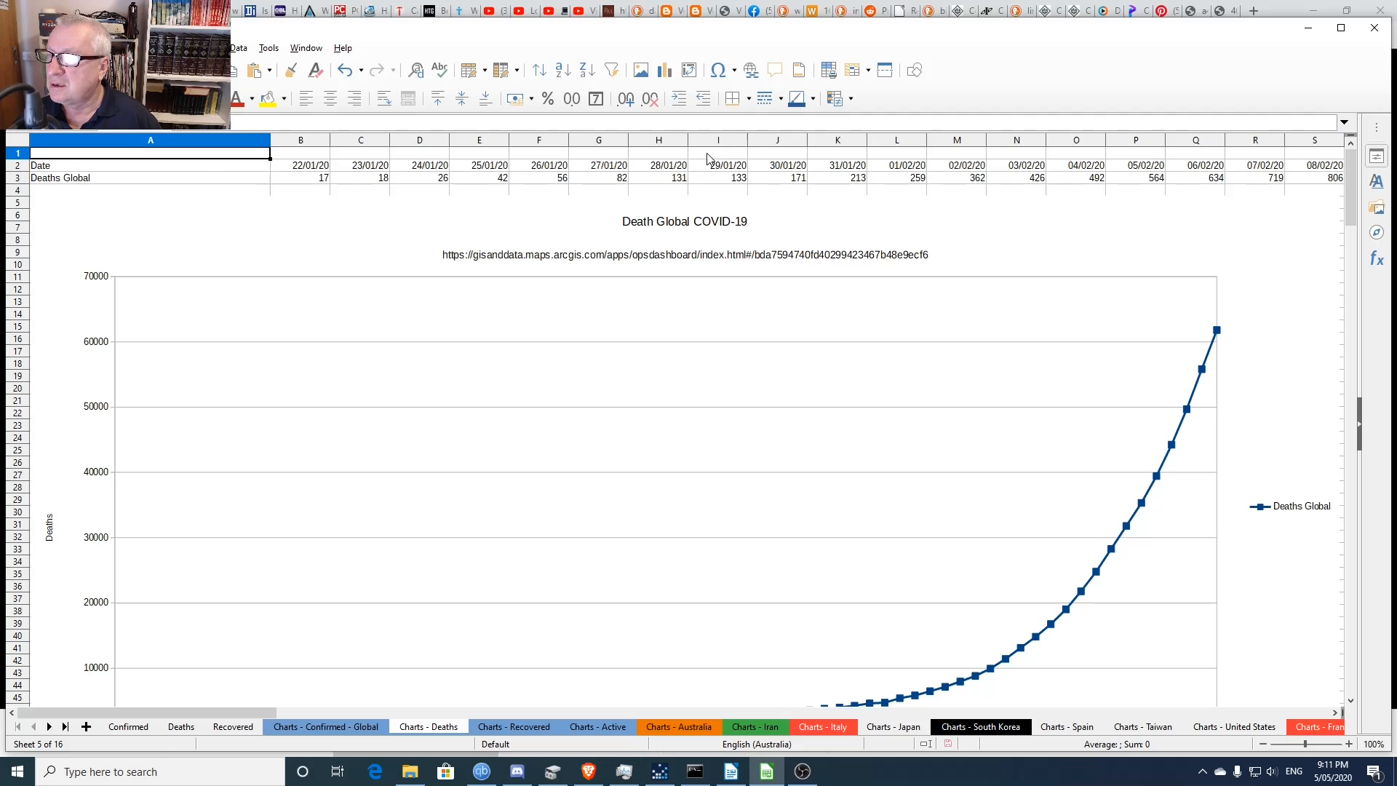
key("ctrl+Right")
key("ctrl+Home")
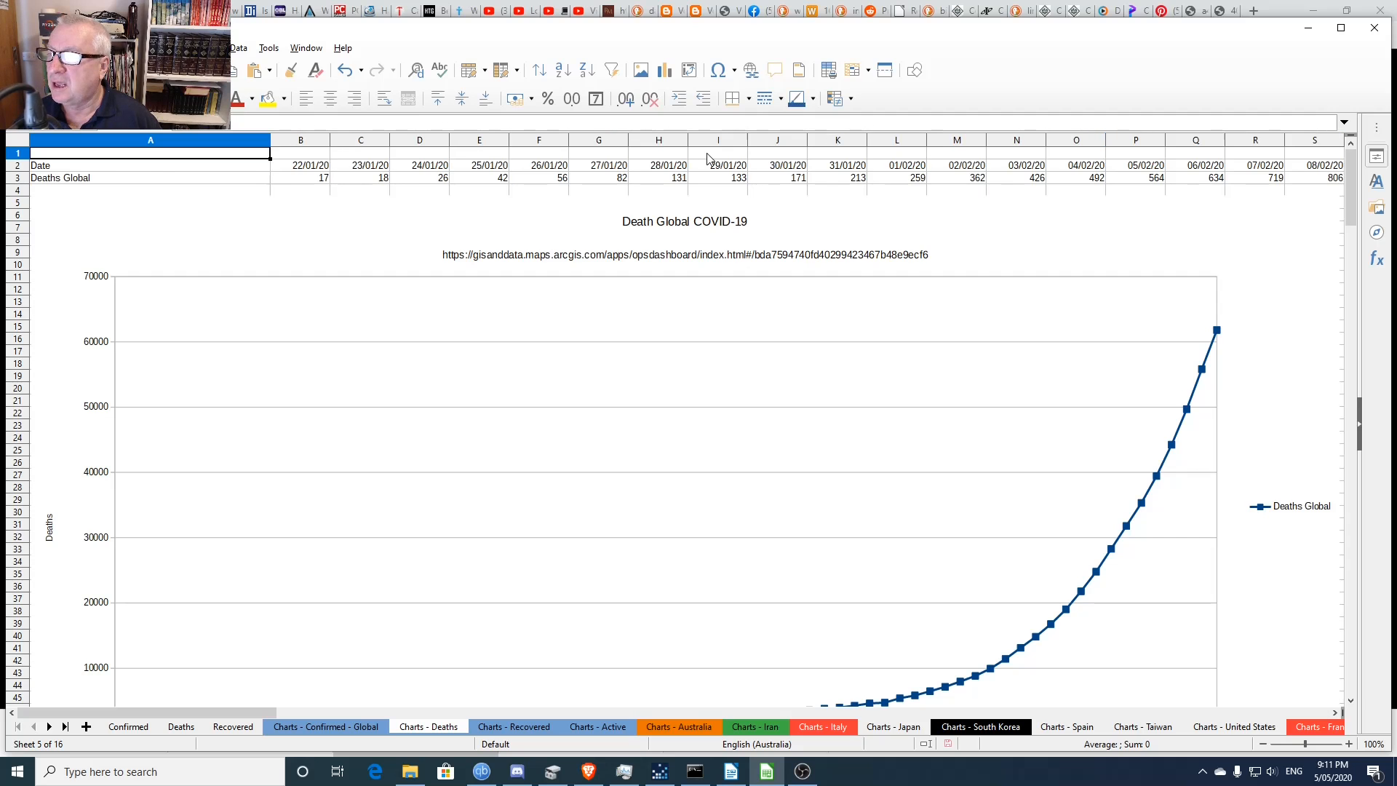
key("Down")
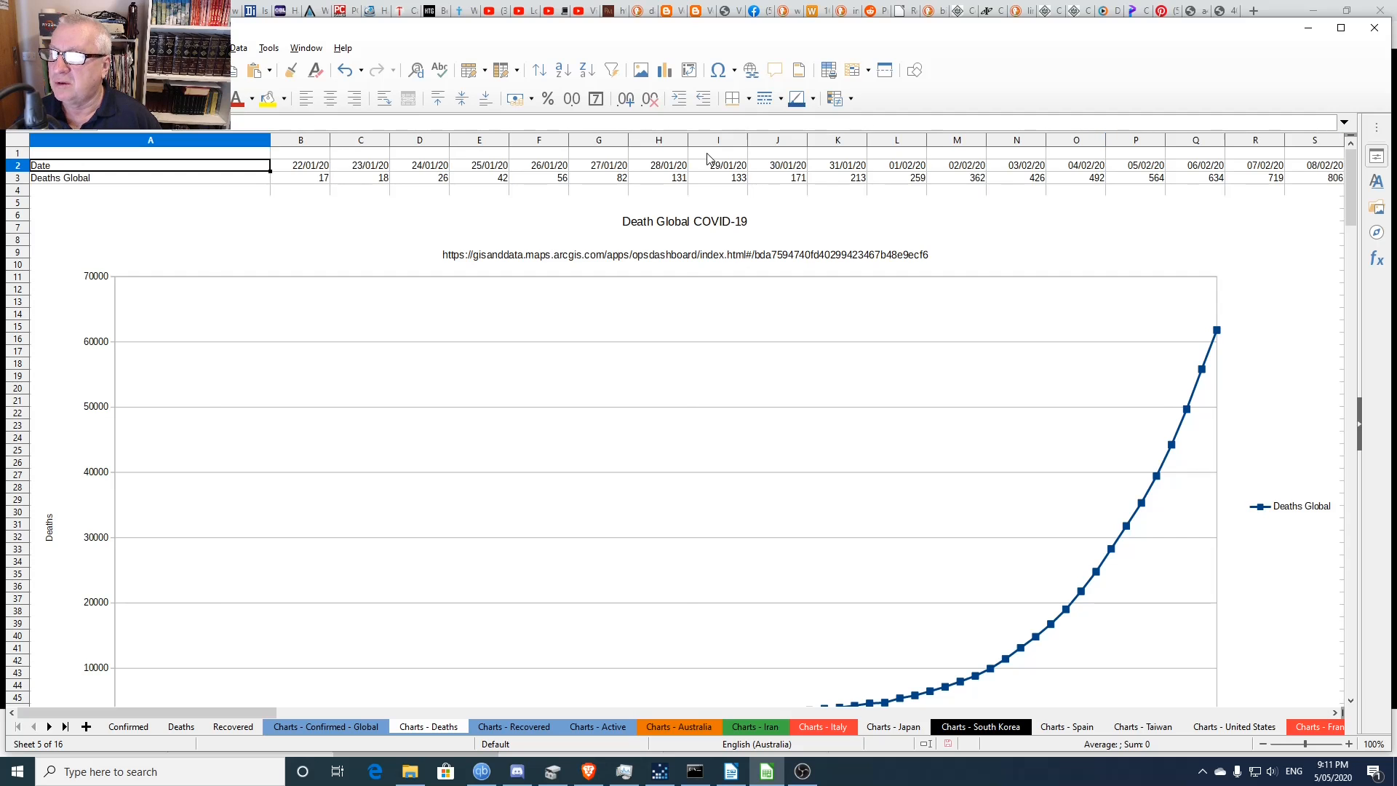
key("ctrl+Right")
key("Up")
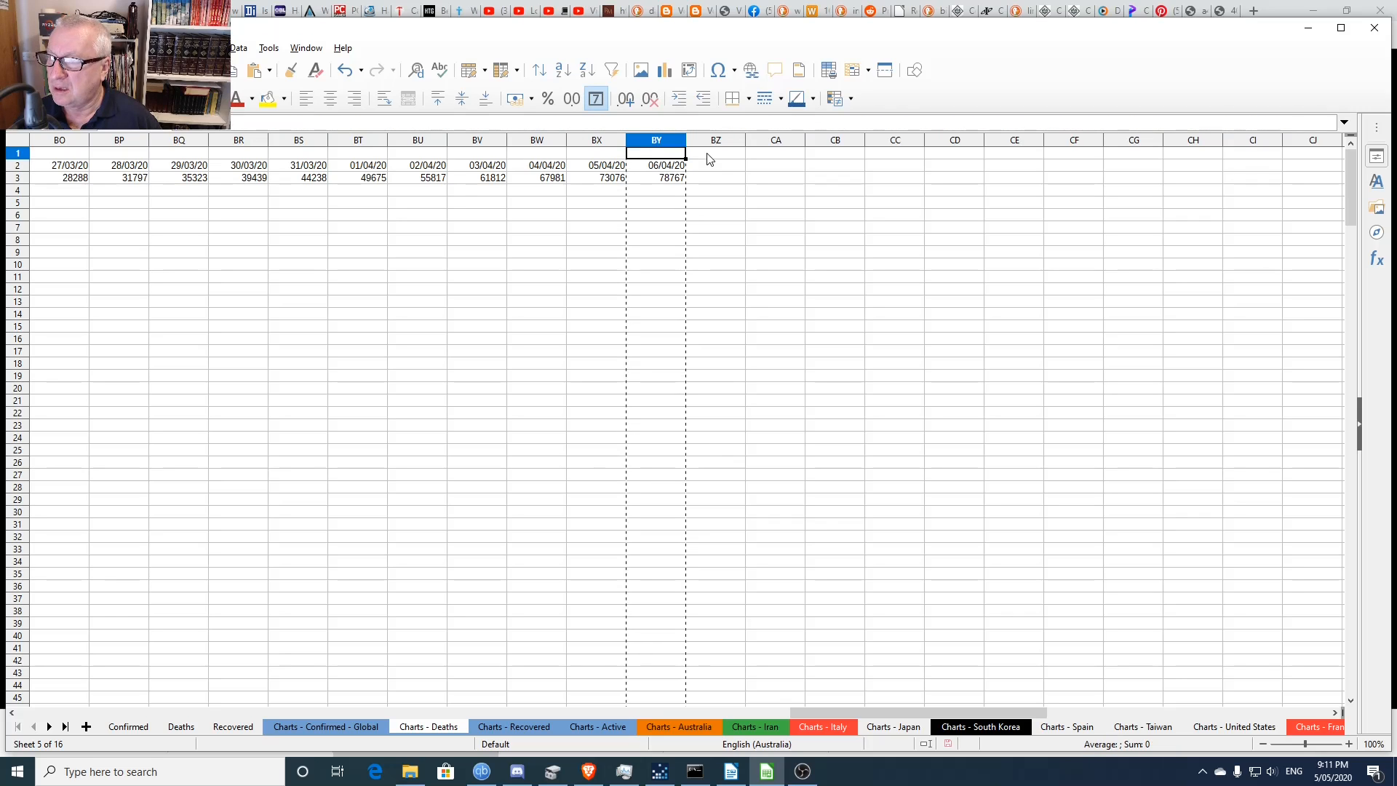
key("Right")
key("shift+Right")
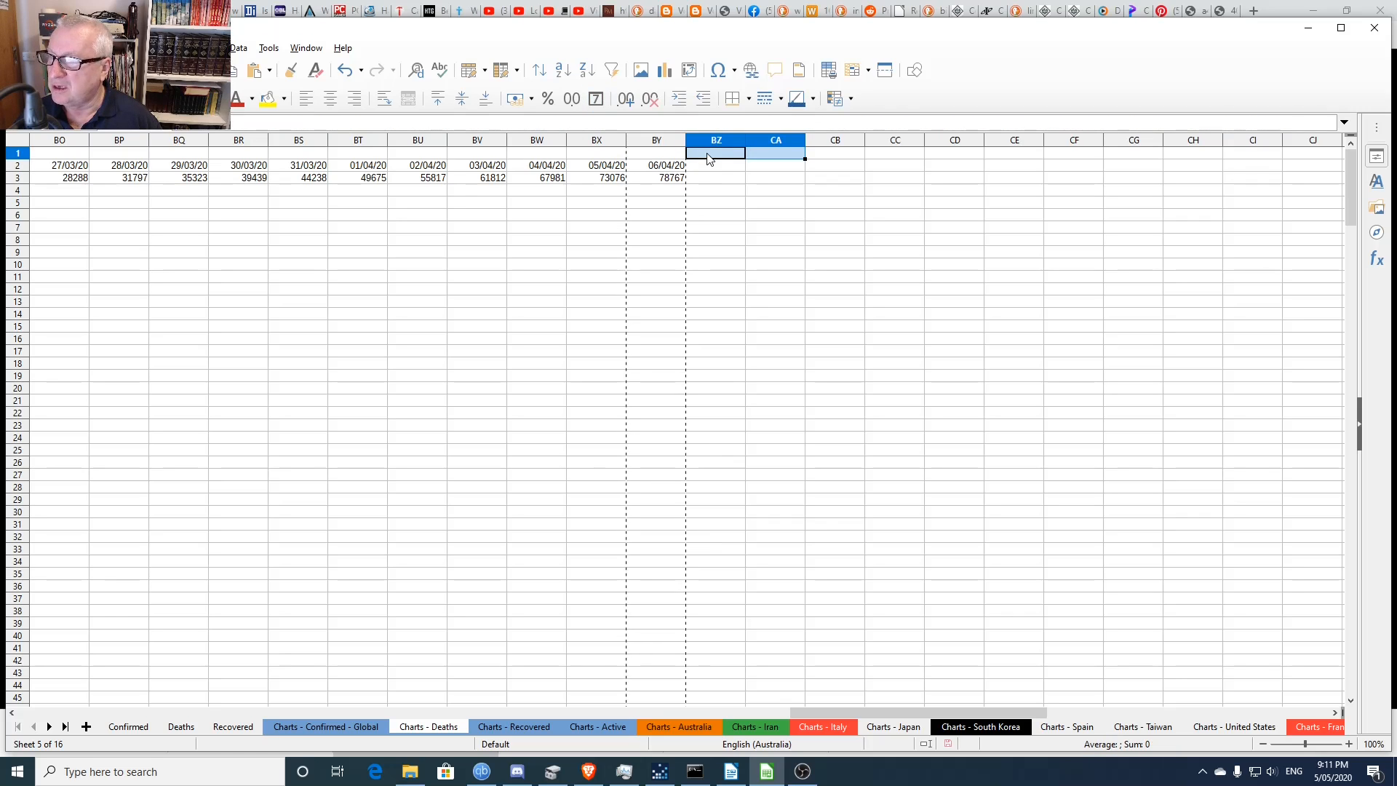
key("shift+Right")
key("shift+Right")
key("shift+Right")
key("shift+Right")
key("shift+Right")
key("shift+Right")
key("shift+Right")
key("shift+Right")
key("shift+Right")
key("shift+Right")
key("shift+Right")
key("shift+Right")
key("shift+Right")
key("shift+Right")
key("shift+Right")
key("shift+Right")
key("shift+Right")
key("shift+Right")
key("shift+Right")
key("shift+Right")
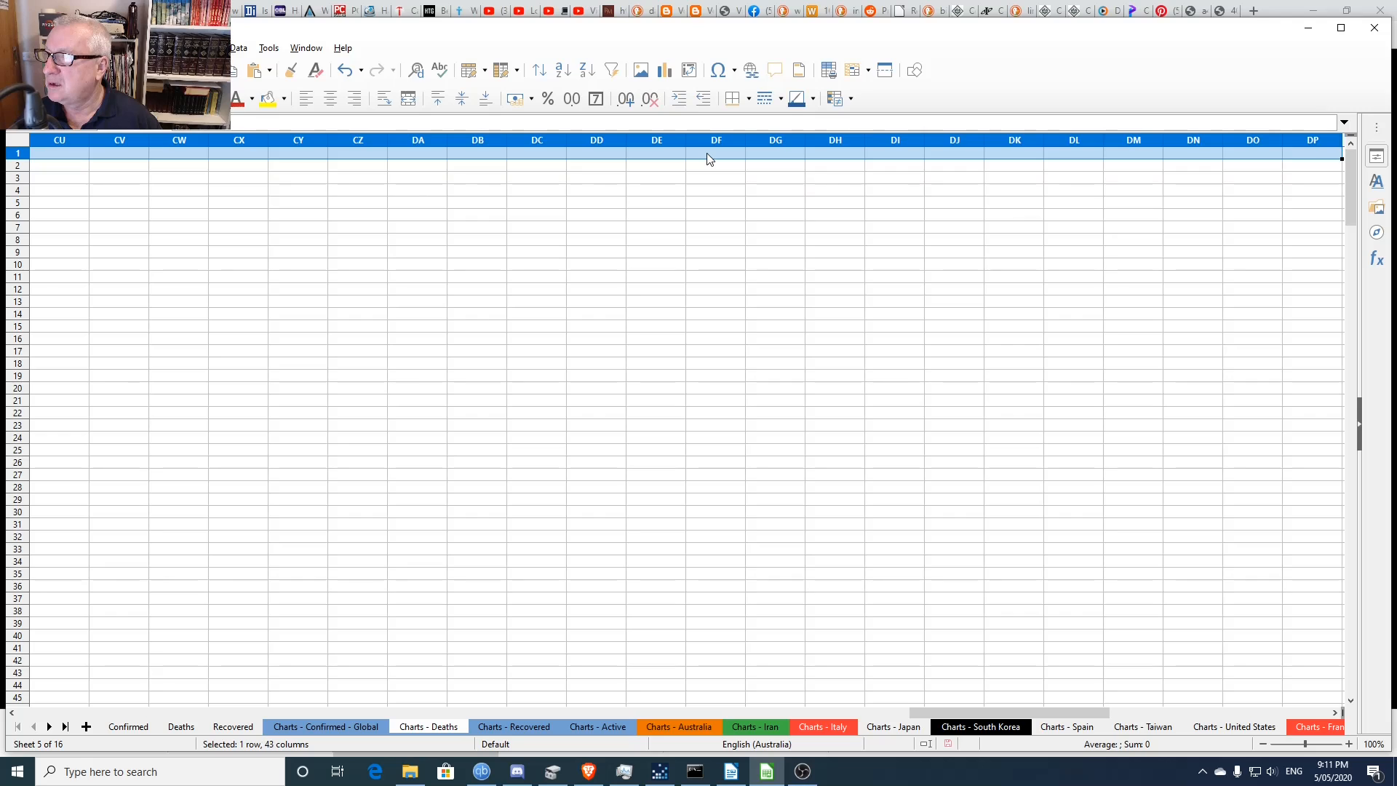
key("shift+Left")
key("shift+Left")
key("shift+Left")
key("shift+Left")
key("shift+Left")
key("shift+Left")
key("shift+Left")
key("shift+Left")
key("shift+Left")
key("shift+Left")
key("shift+Left")
key("shift+Left")
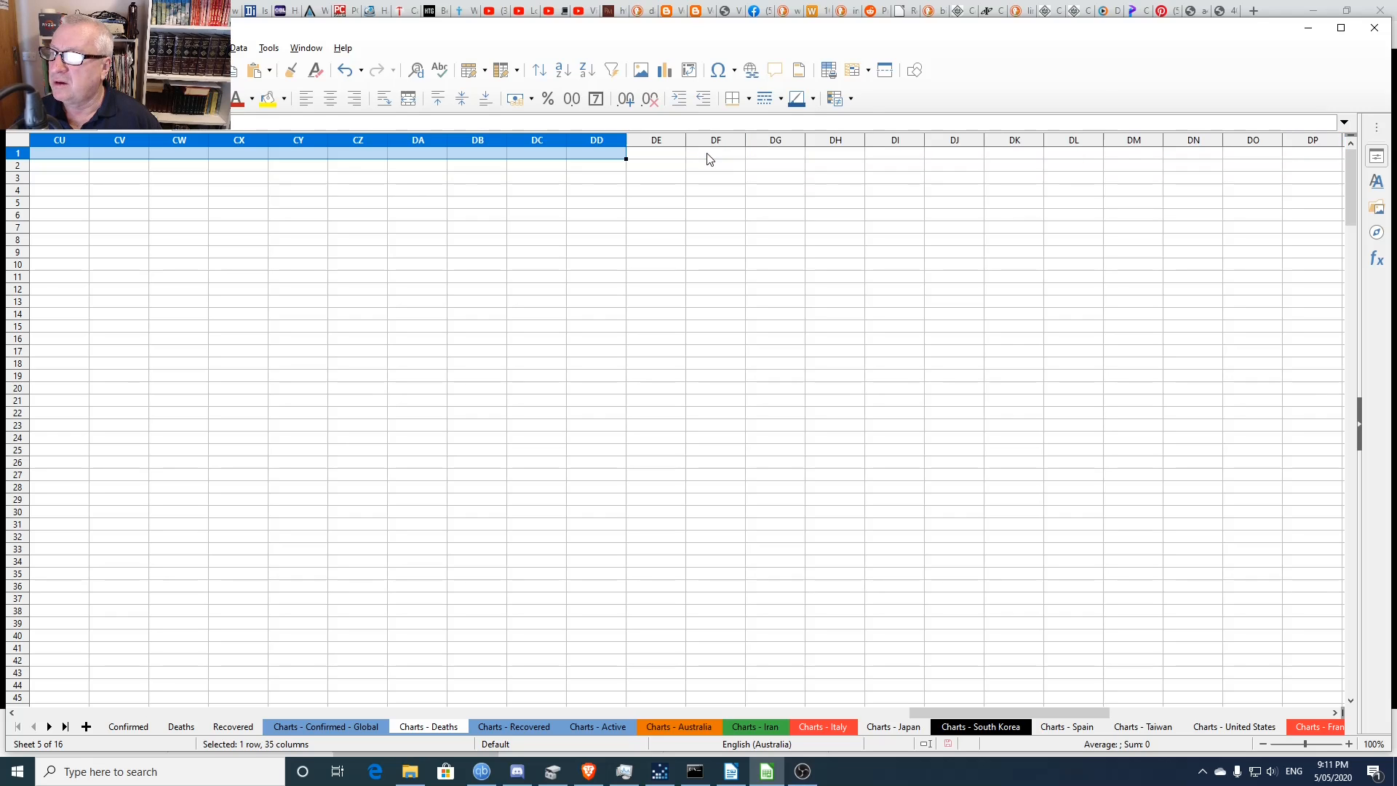
key("shift+Left")
key("shift+Left")
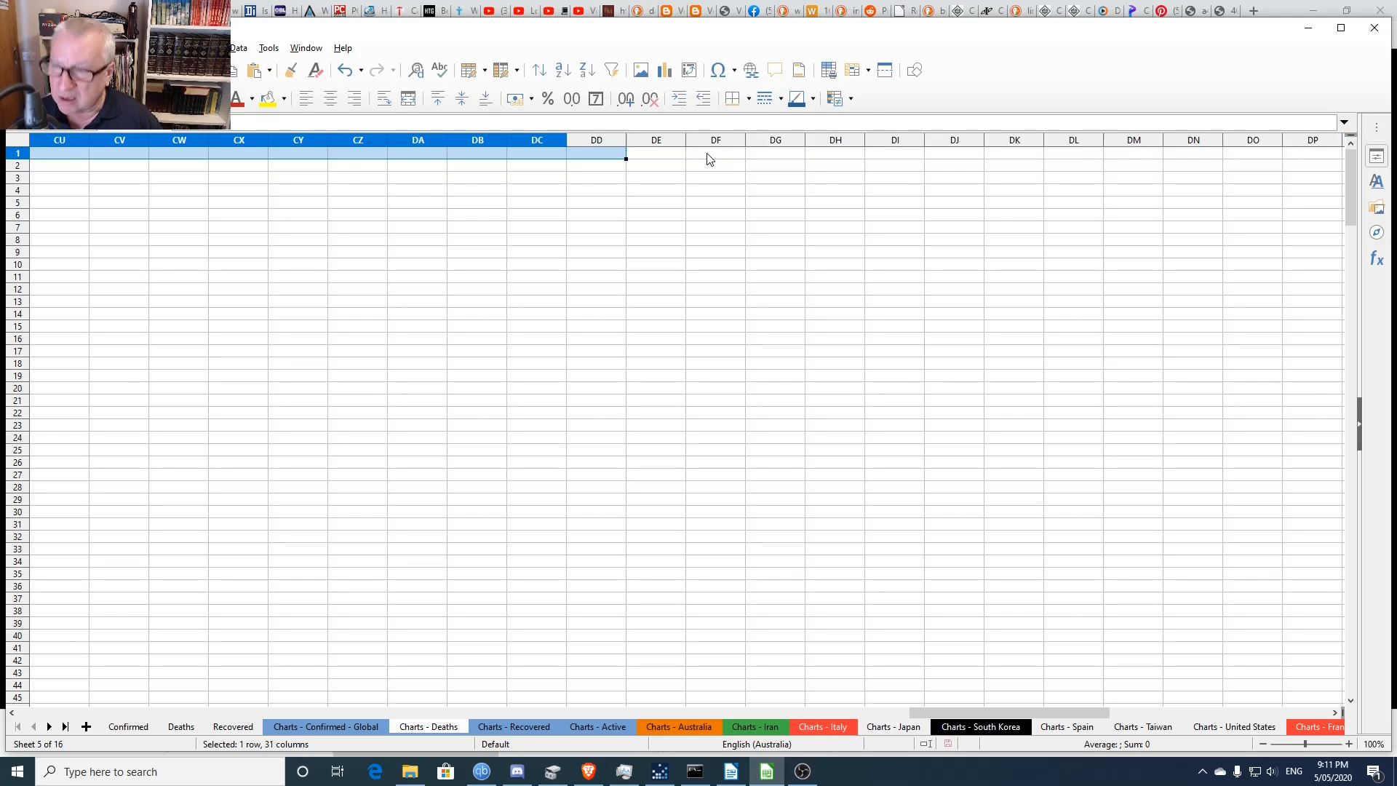
key("shift+Left")
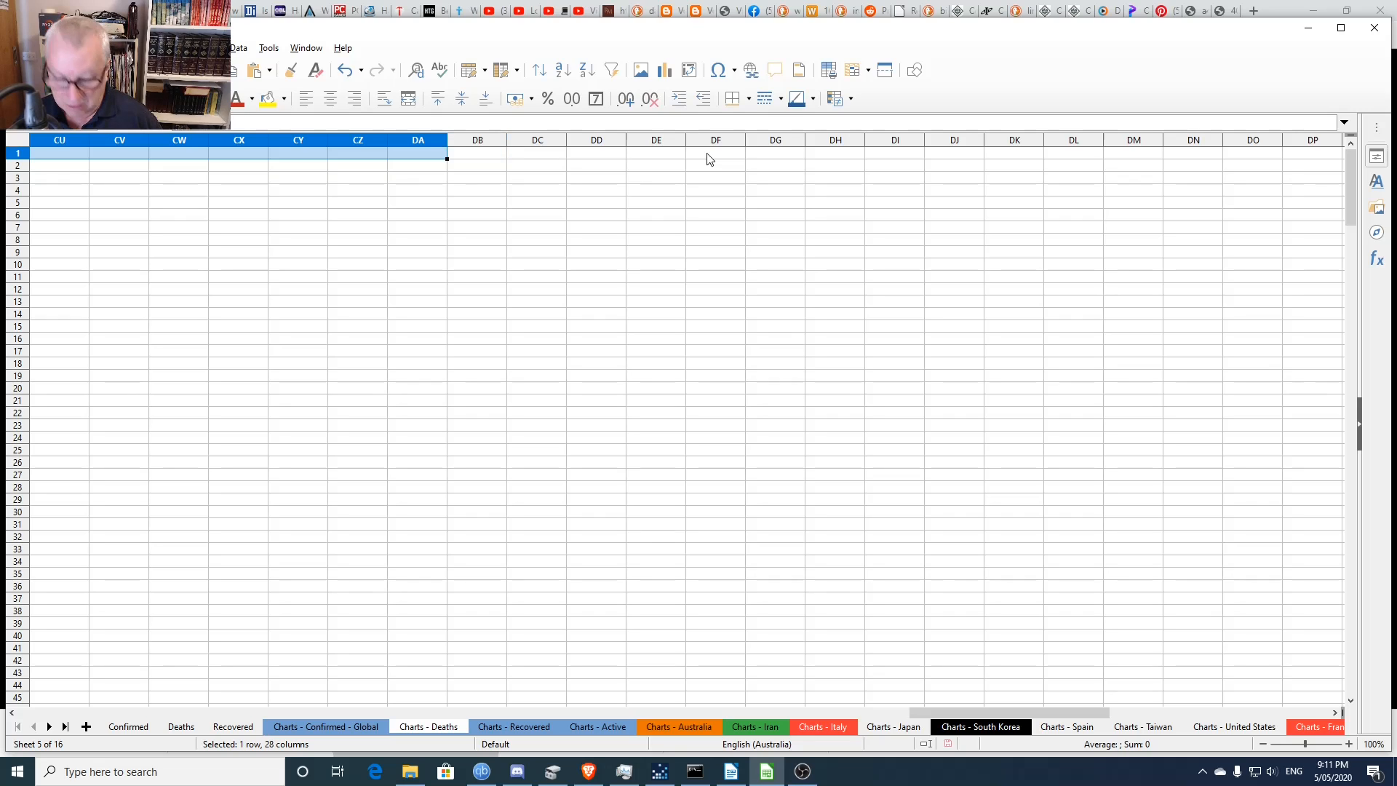
key("ctrl+space")
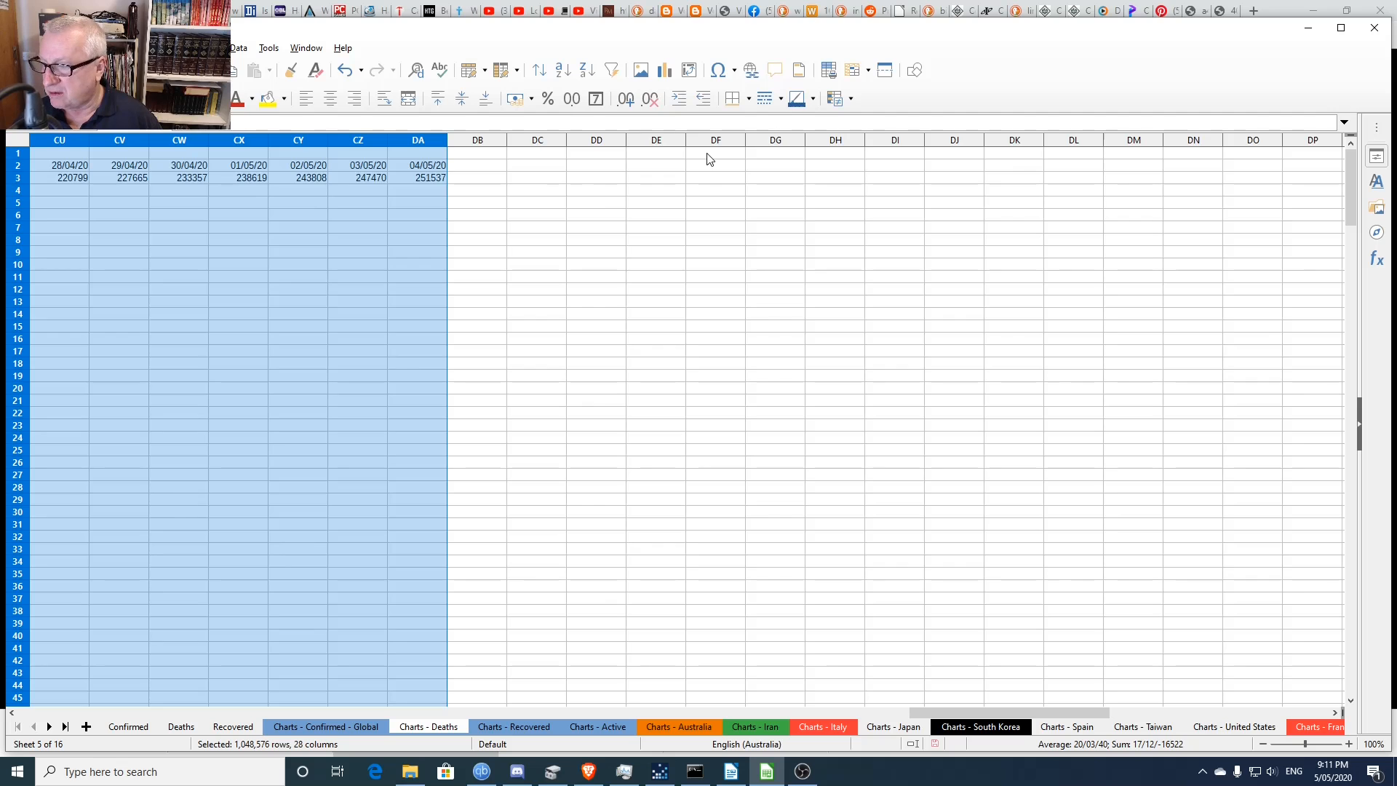
- Return to the Death Global COVID-19 chart, select it to refresh its plot, and examine it with the Daily Deaths rows below
left_click_drag(996, 713, 103, 583)
scroll(417, 476, "down", 3)
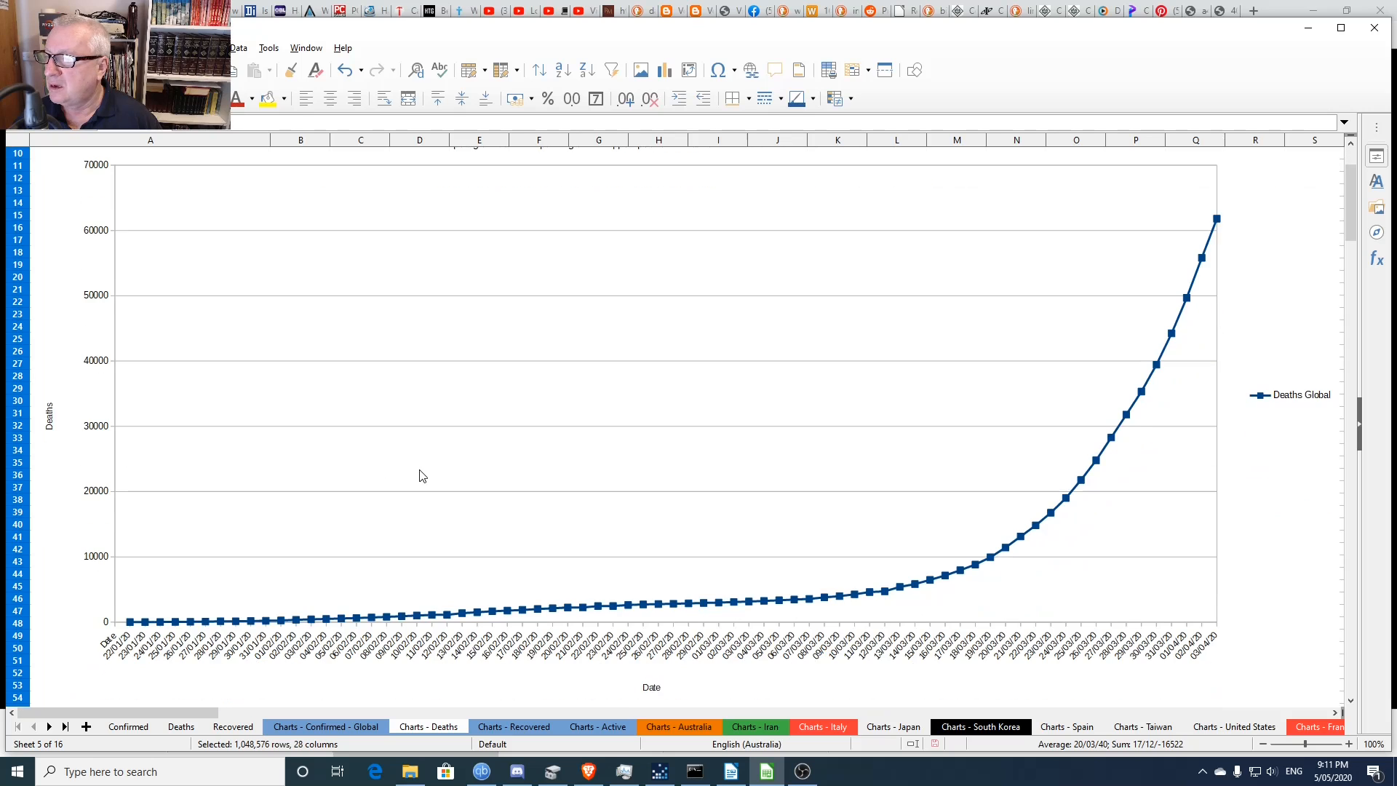
left_click(654, 470)
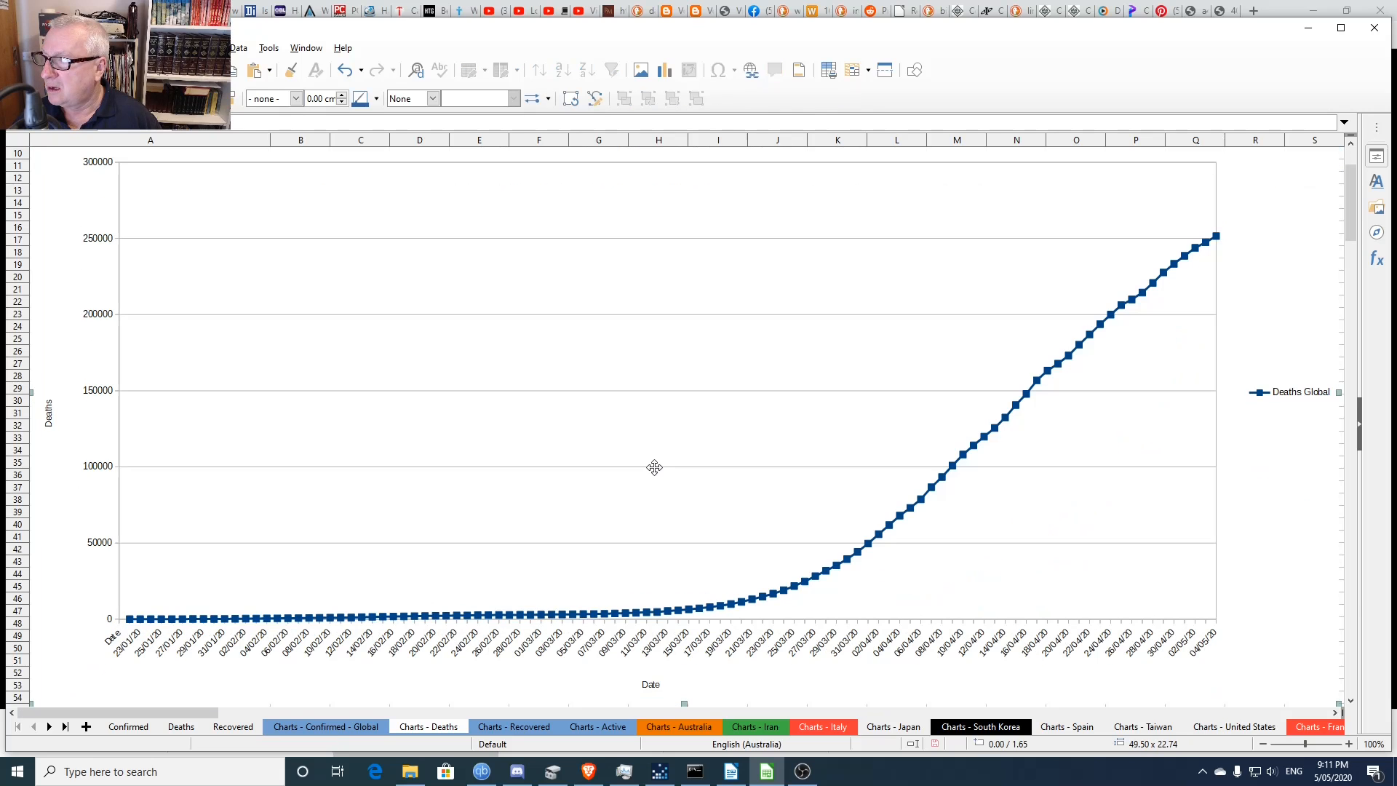
left_click_drag(654, 467, 655, 468)
scroll(733, 478, "up", 3)
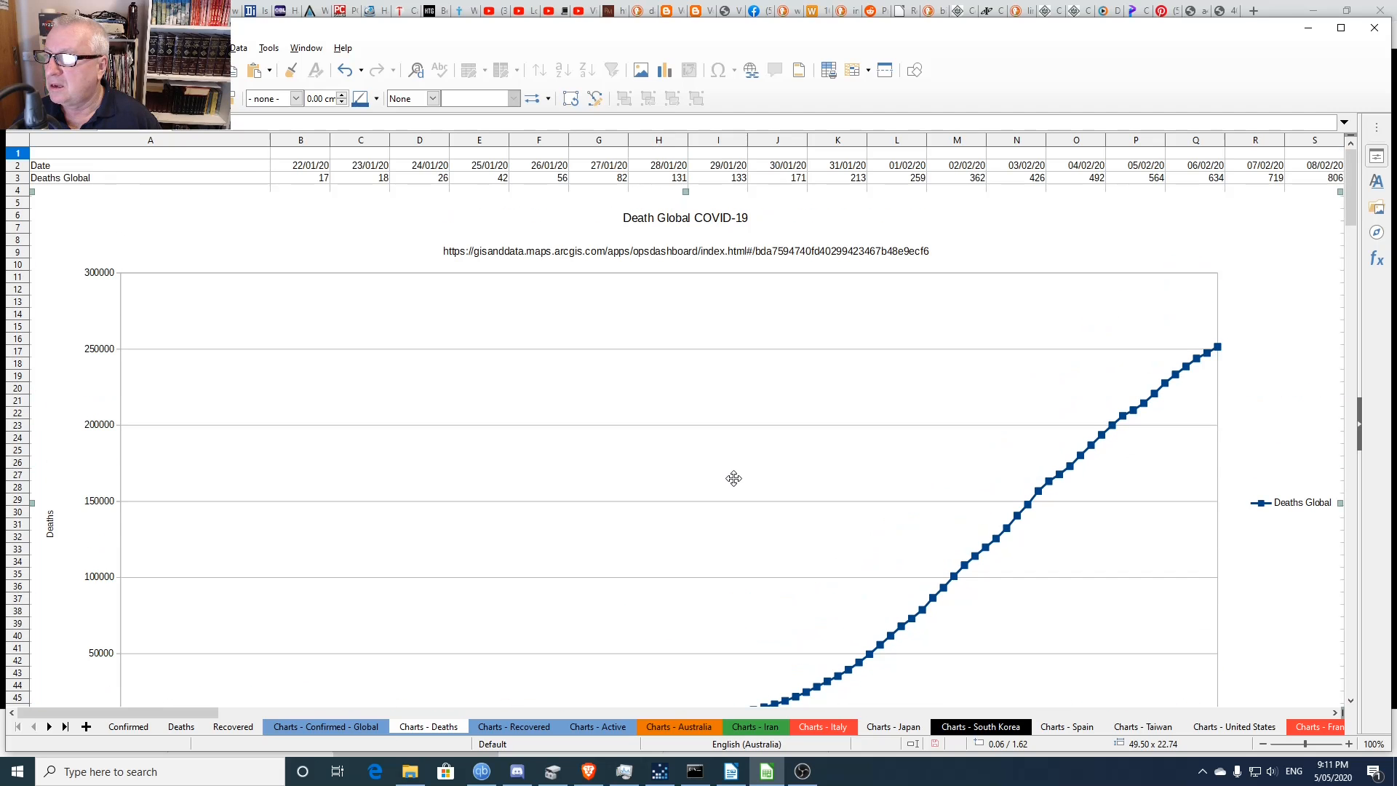
scroll(729, 479, "down", 9)
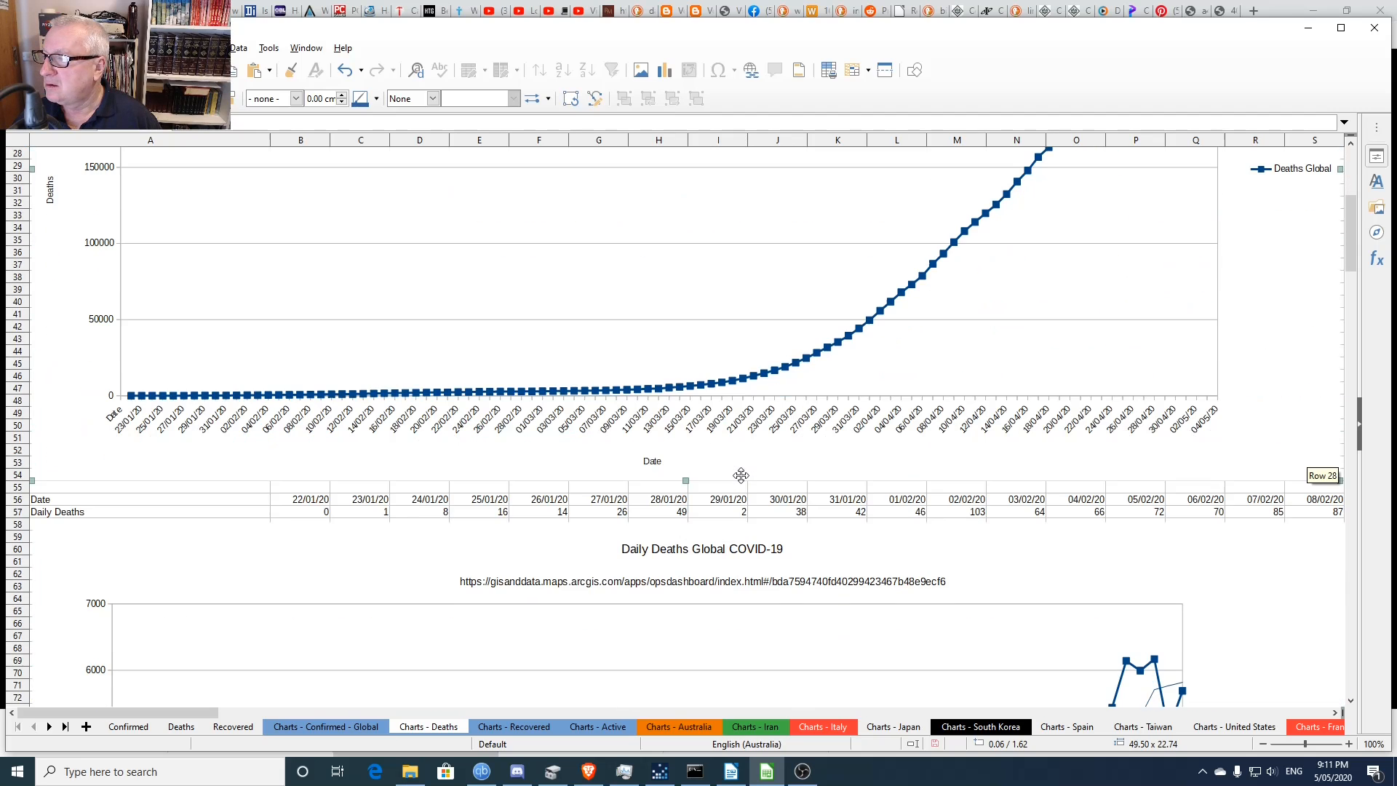
left_click(898, 491)
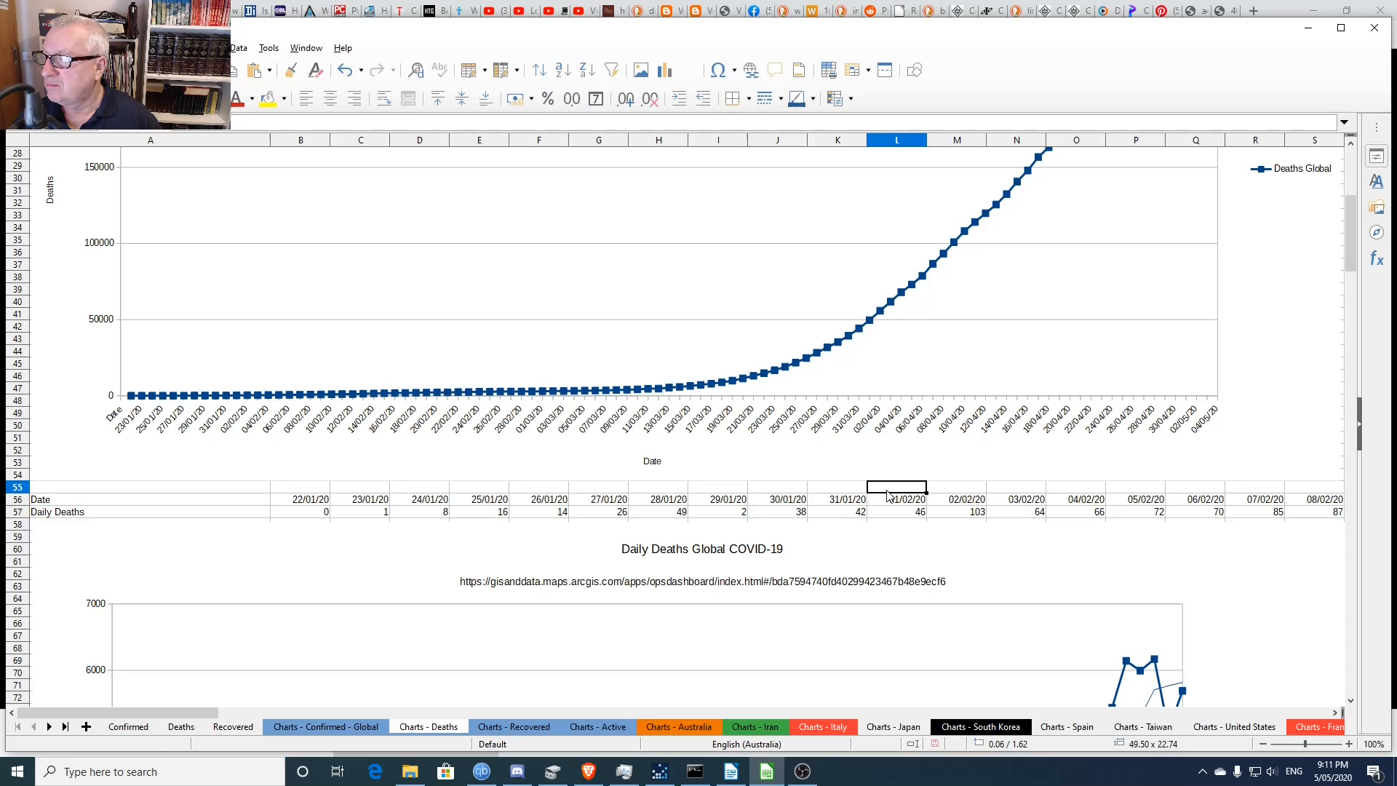
scroll(946, 485, "up", 8)
scroll(954, 483, "up", 1)
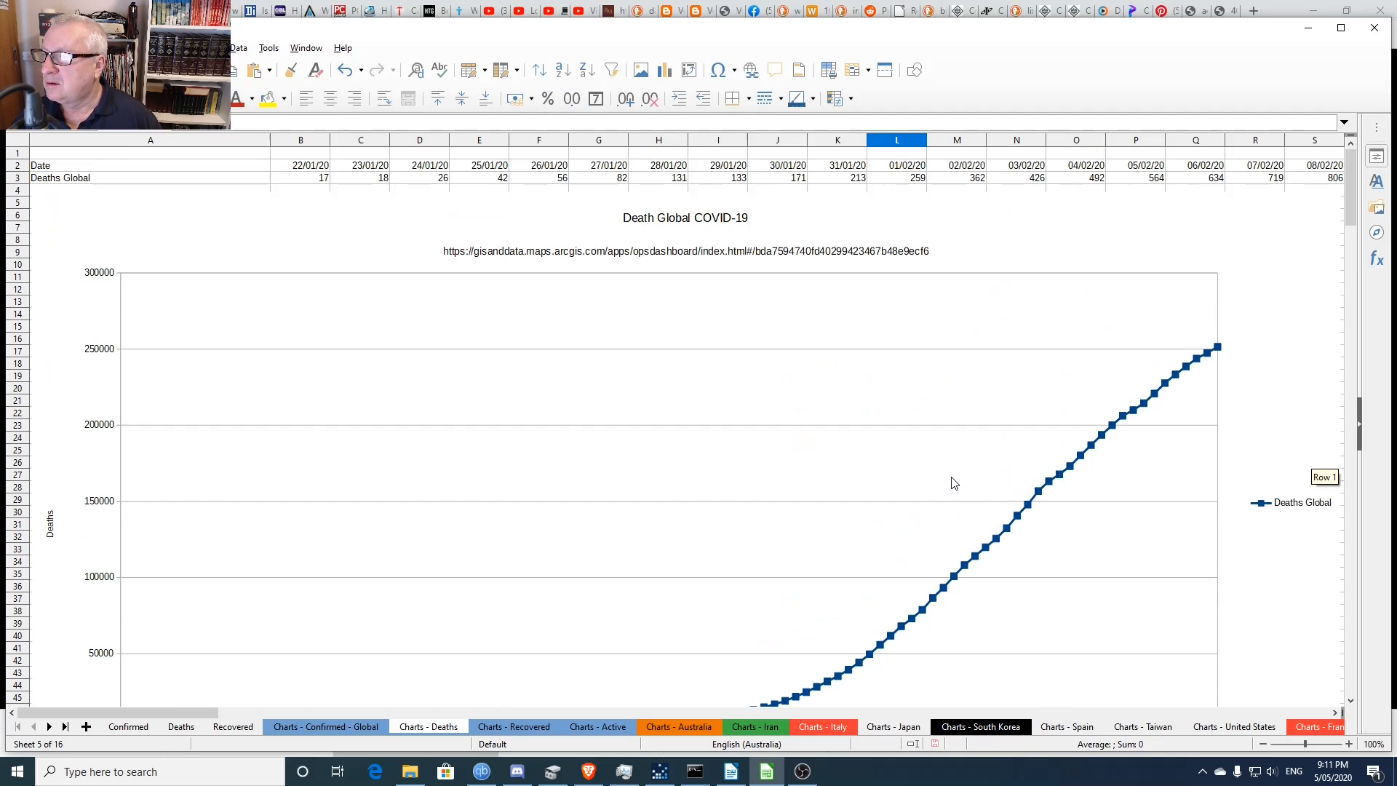
- Compare the last point of the Death Global COVID-19 chart with Global Deaths on the Johns Hopkins dashboard in the browser, and return to the workbook
scroll(795, 387, "down", 1)
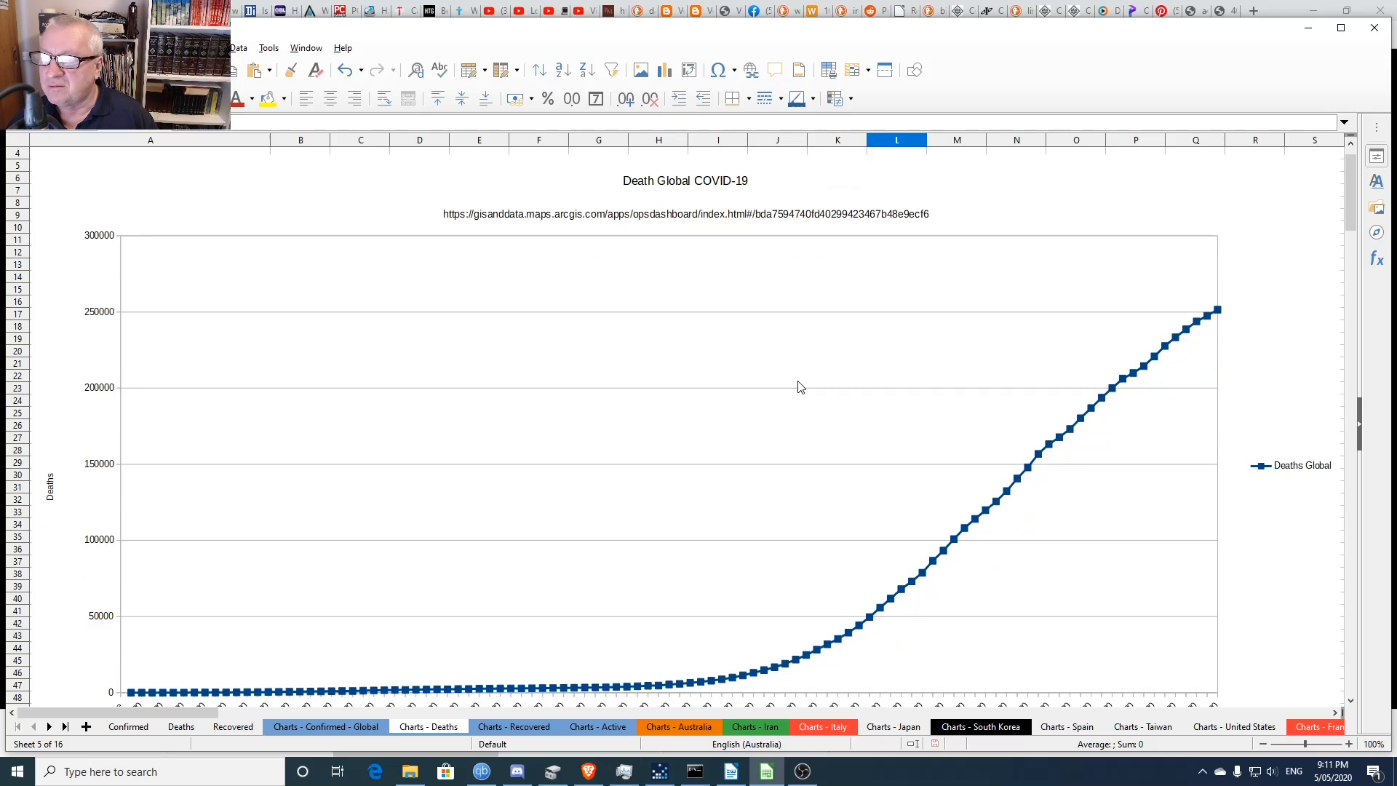
left_click(1219, 312)
double_click(1217, 309)
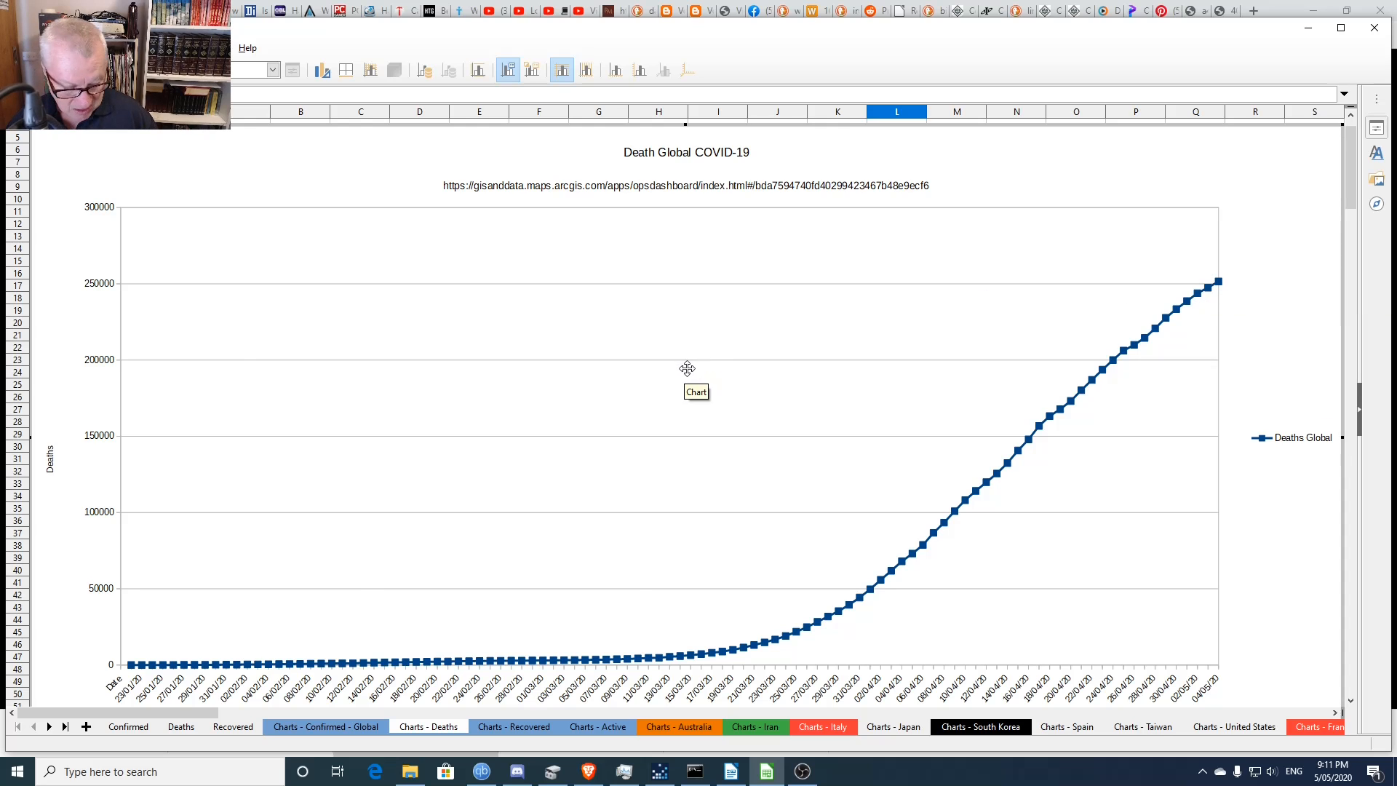
key("alt+Tab")
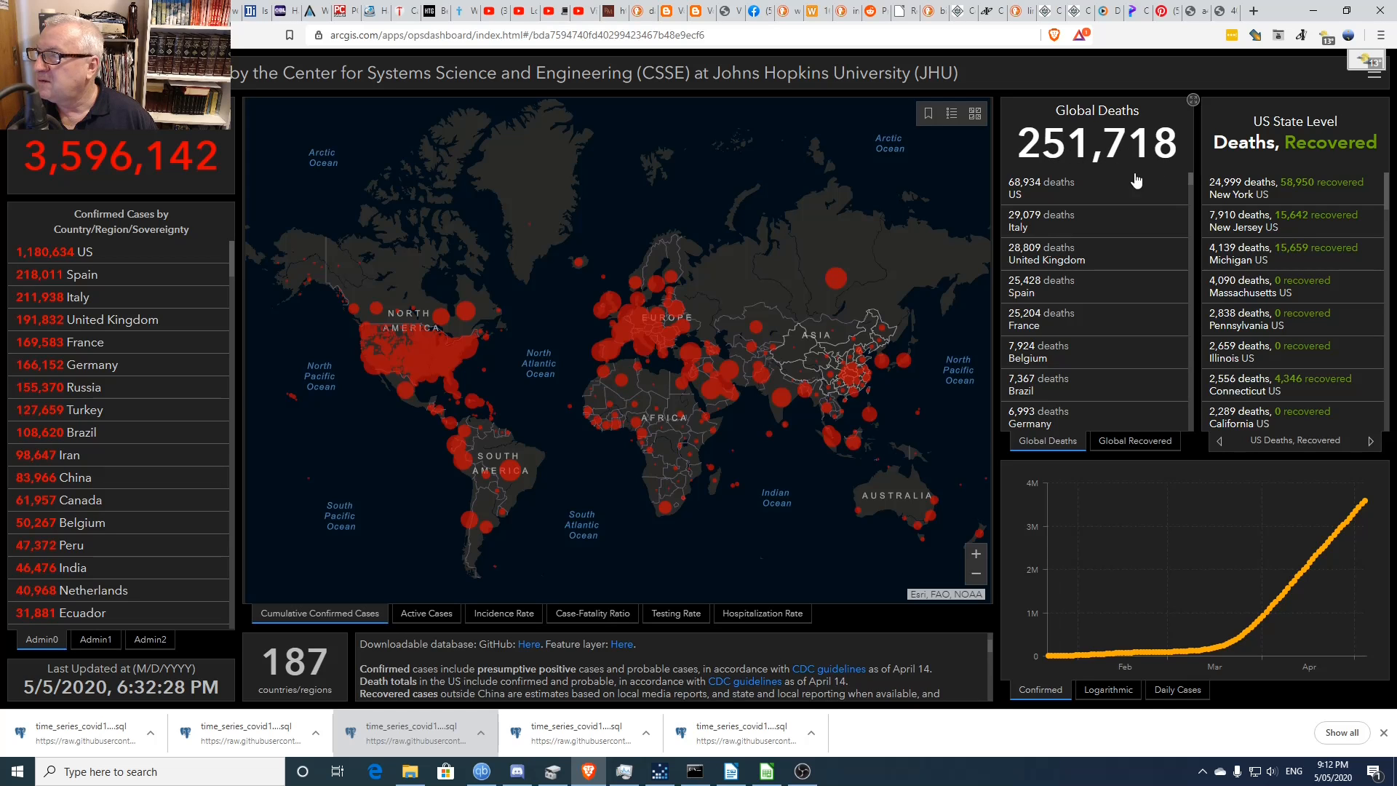
key("alt+Tab")
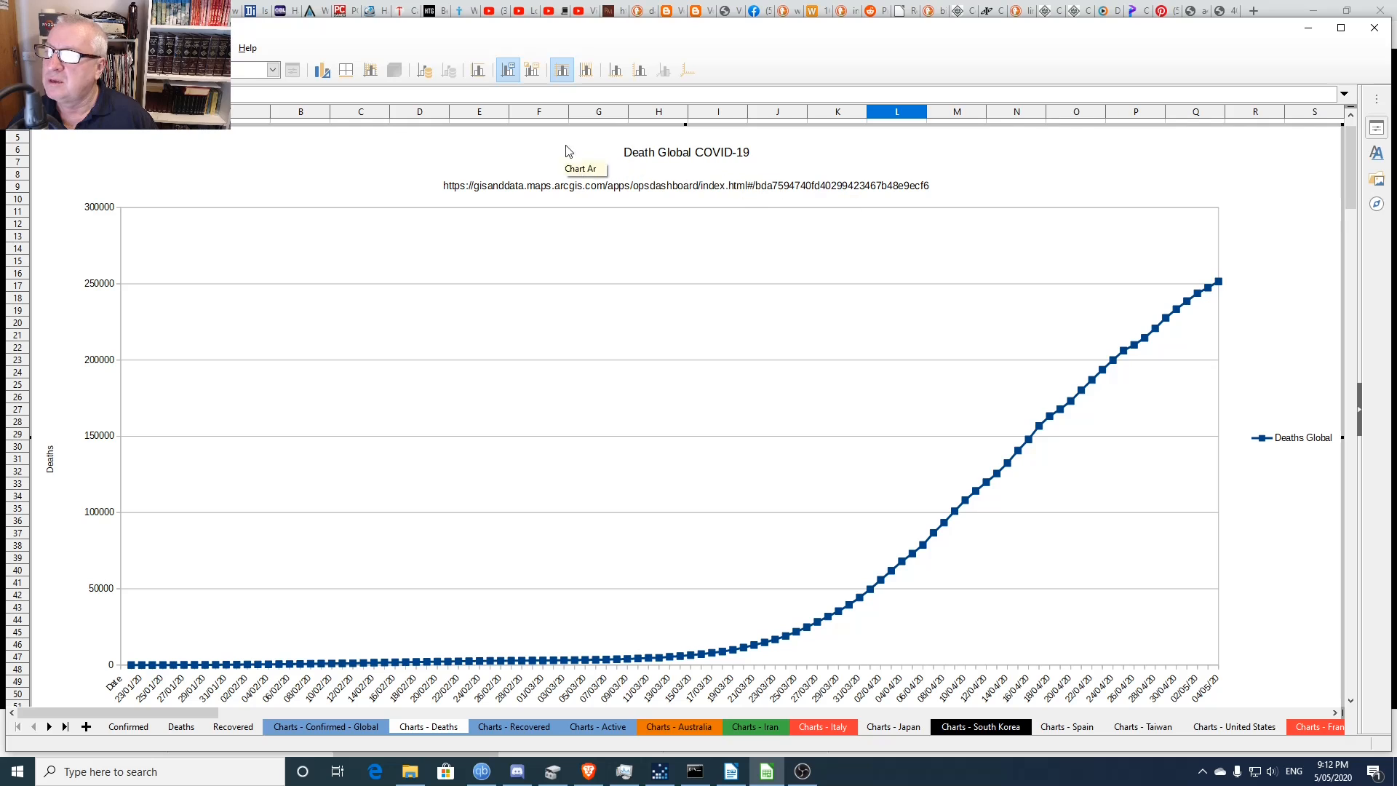
- Leave chart editing and look through the charts further down the Charts - Deaths sheet, returning to the Daily Deaths Global COVID-19 chart
left_click(1352, 393)
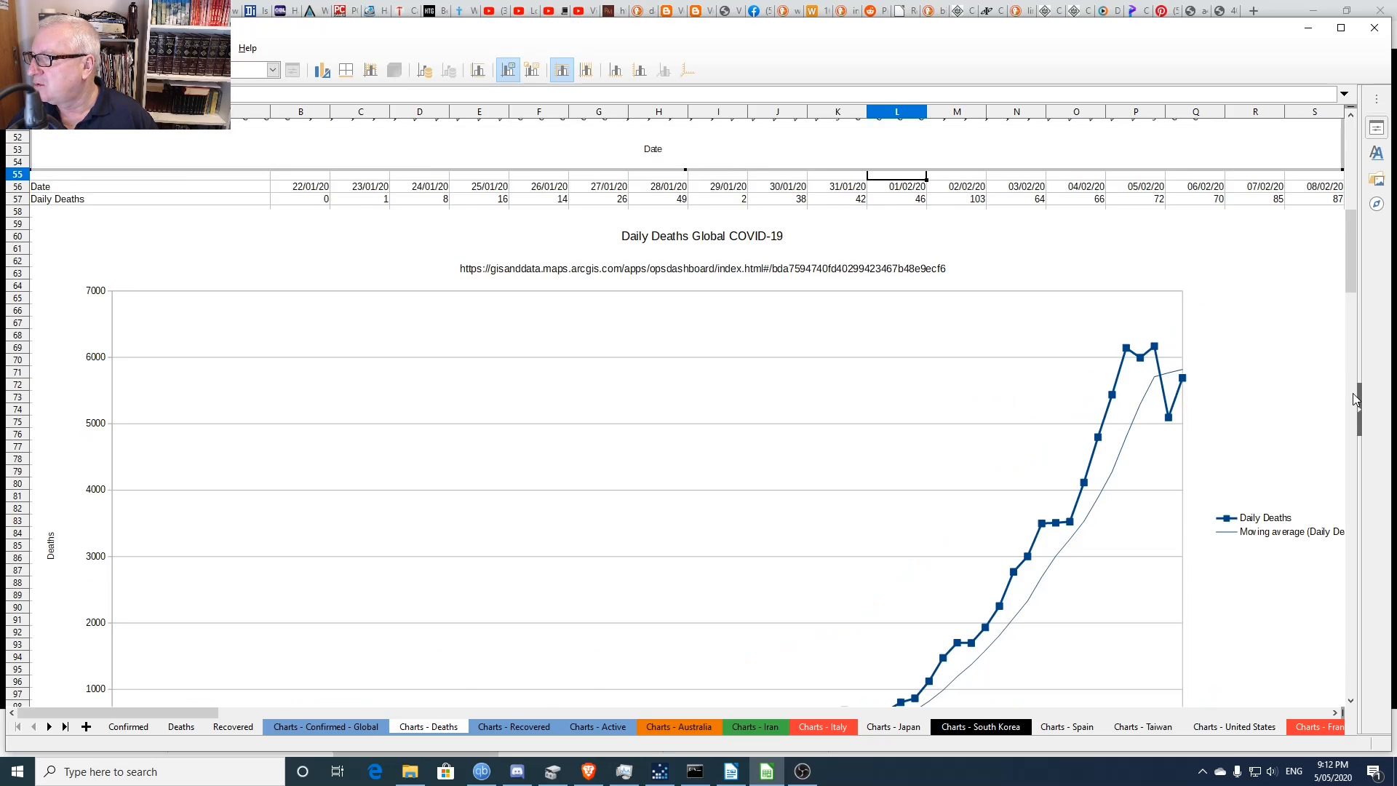
left_click(1352, 397)
left_click(1061, 391)
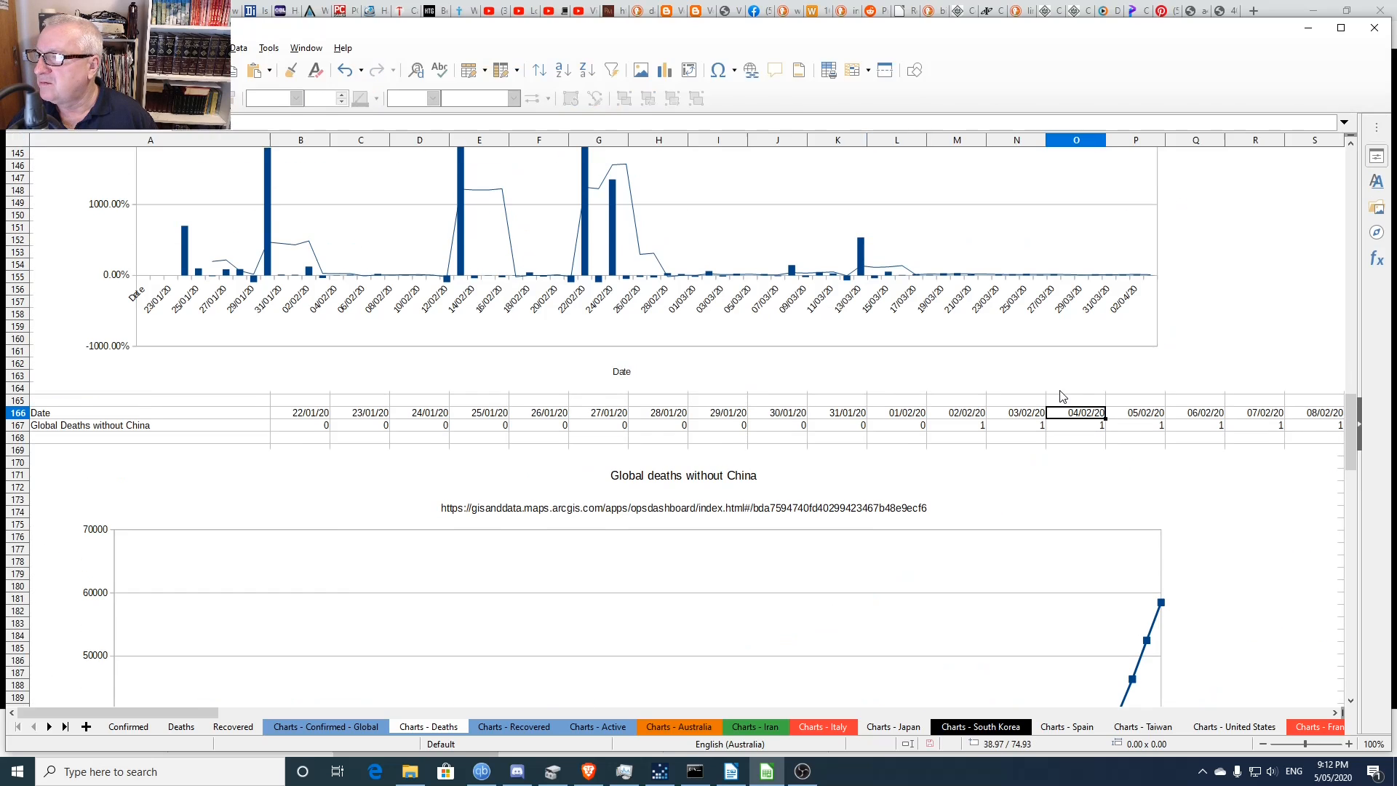
scroll(975, 415, "up", 20)
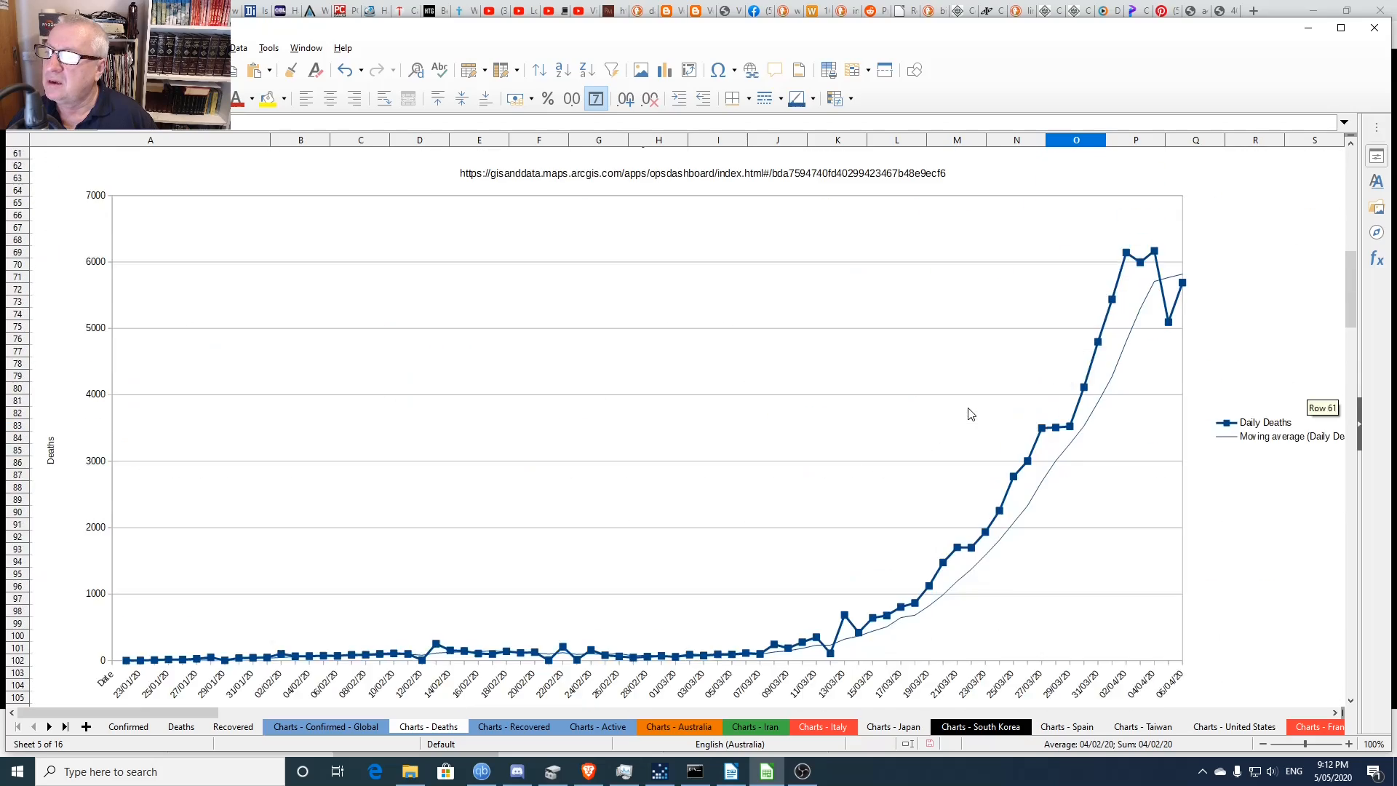
- Set the Y-values range of the Daily Deaths Global COVID-19 chart to $'Charts - Deaths'.$A$57:$DA$57
scroll(971, 415, "up", 19)
scroll(965, 411, "down", 6)
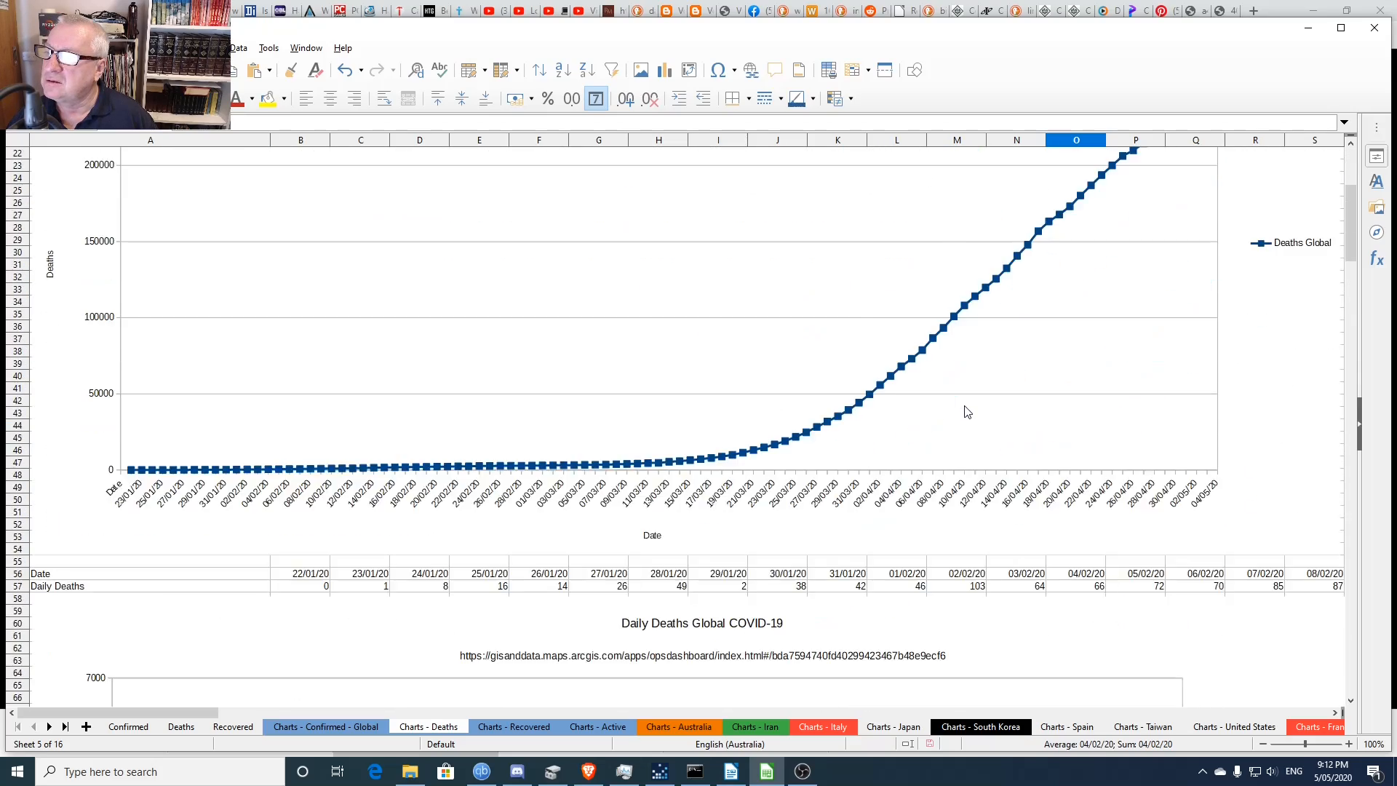
scroll(966, 412, "down", 14)
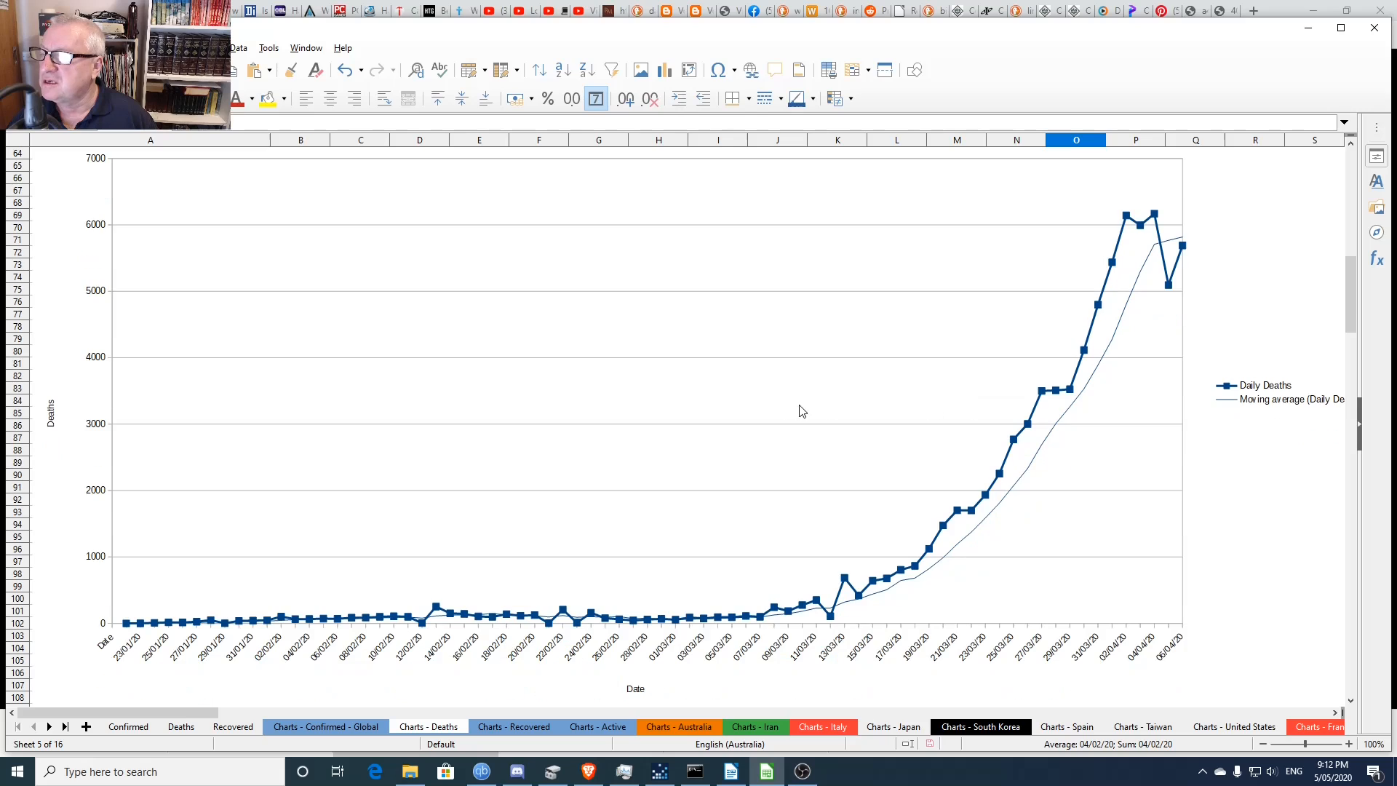
double_click(702, 399)
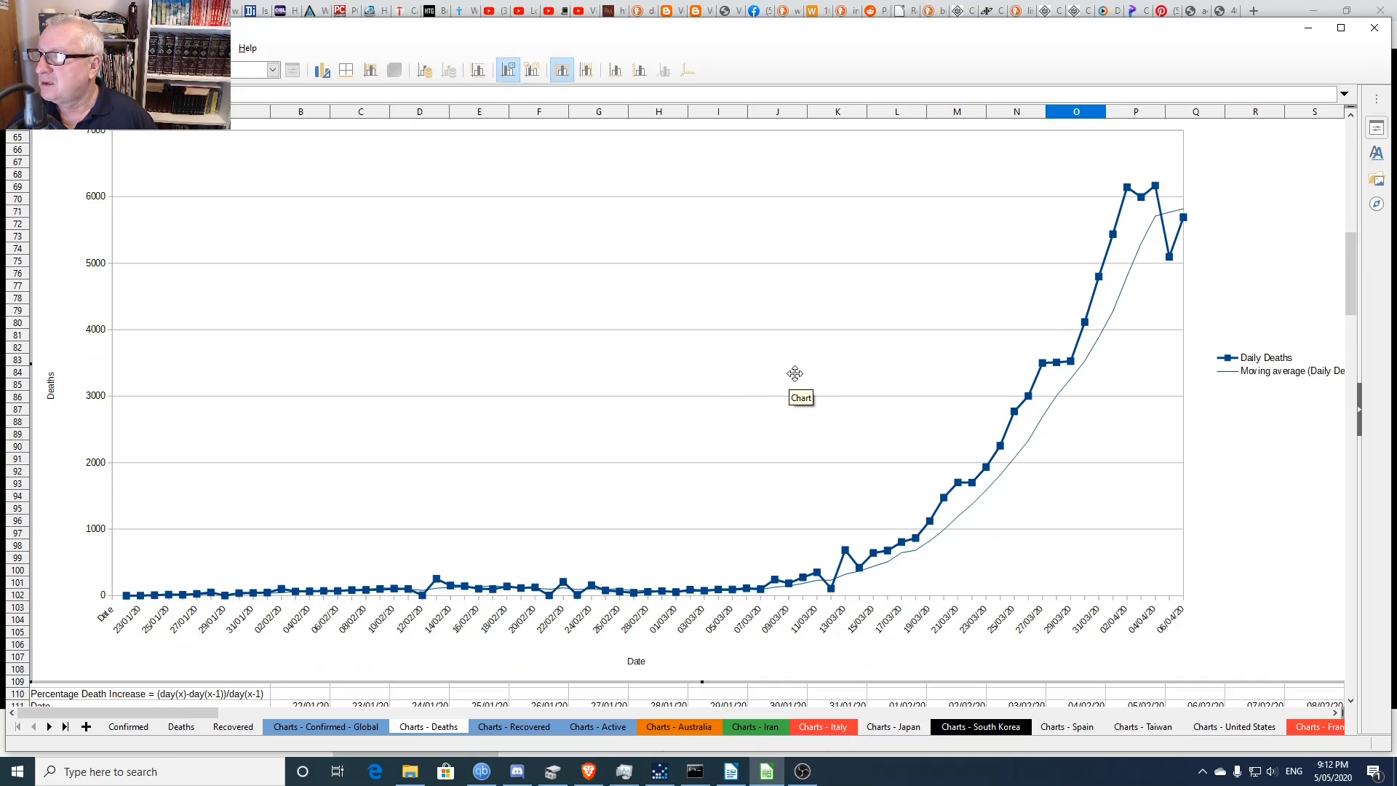
right_click(661, 283)
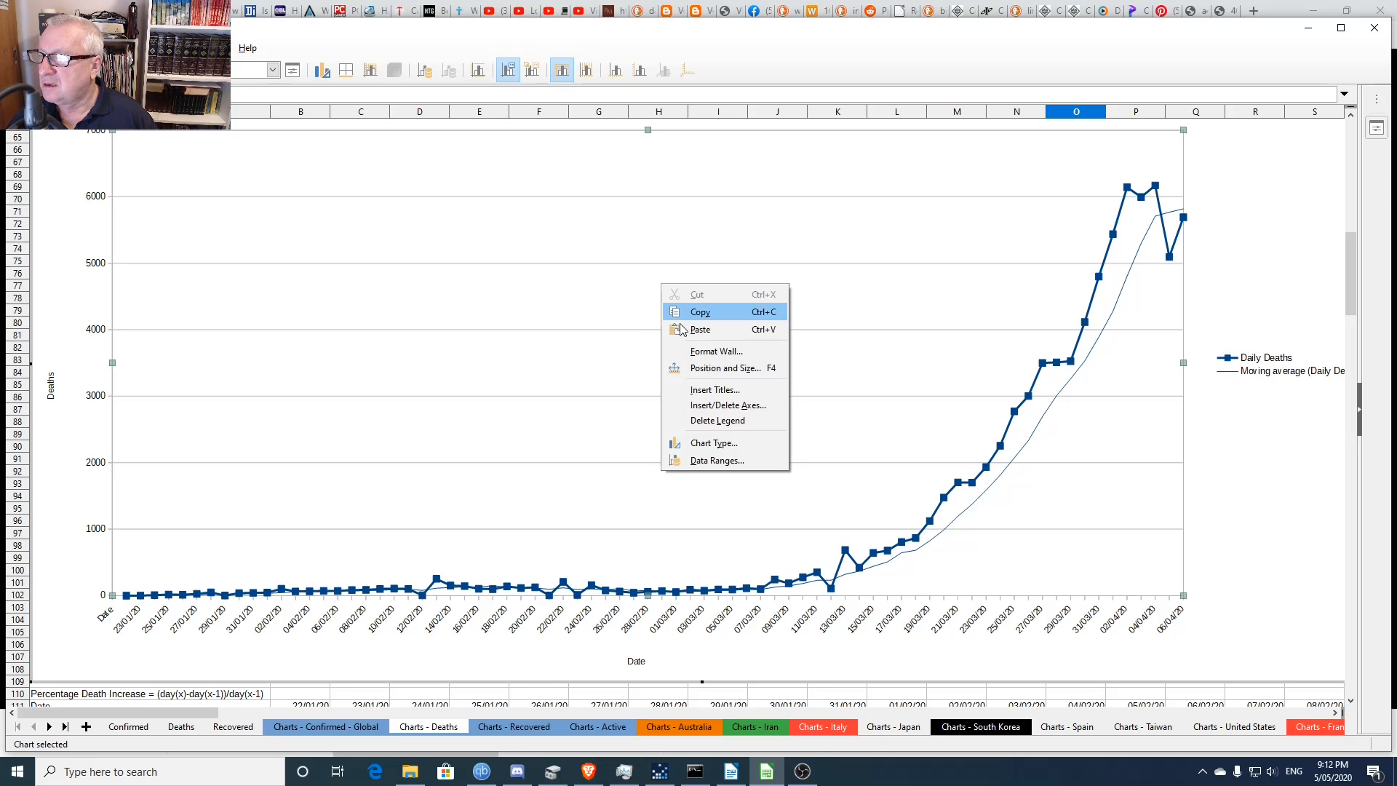
left_click(715, 460)
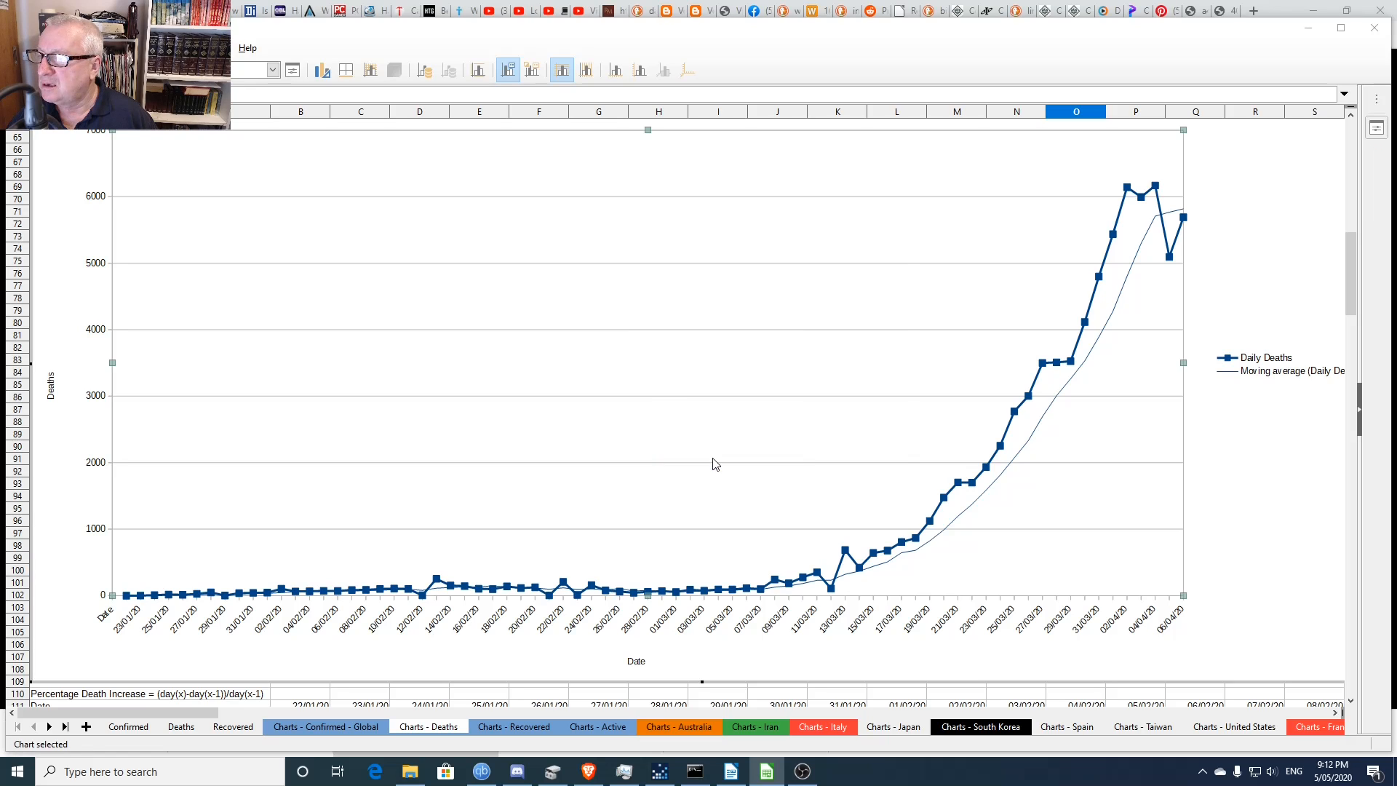
left_click(760, 320)
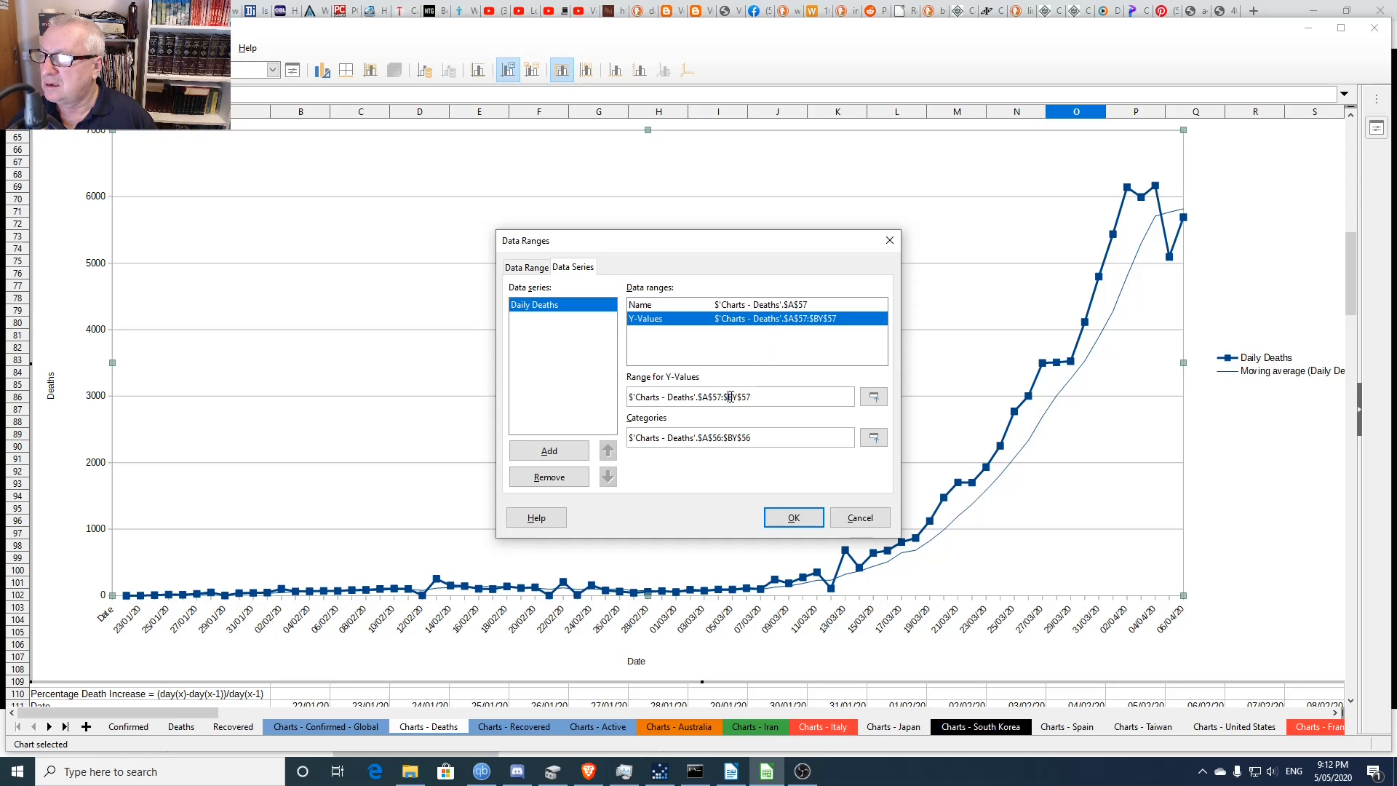
type("da")
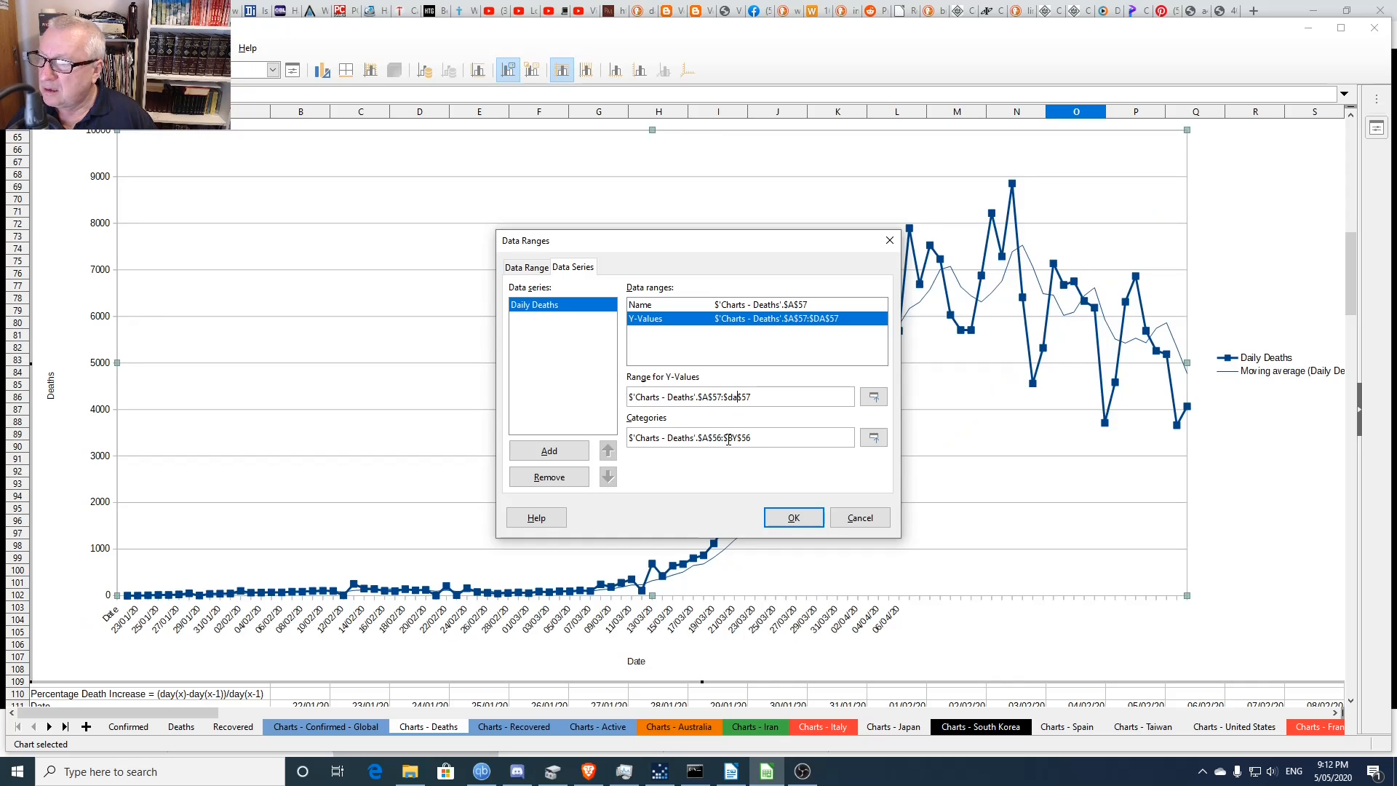
- Set the daily deaths chart's categories range to $'Charts - Deaths'.$A$56:$DA$56, apply it and leave chart editing
type("da")
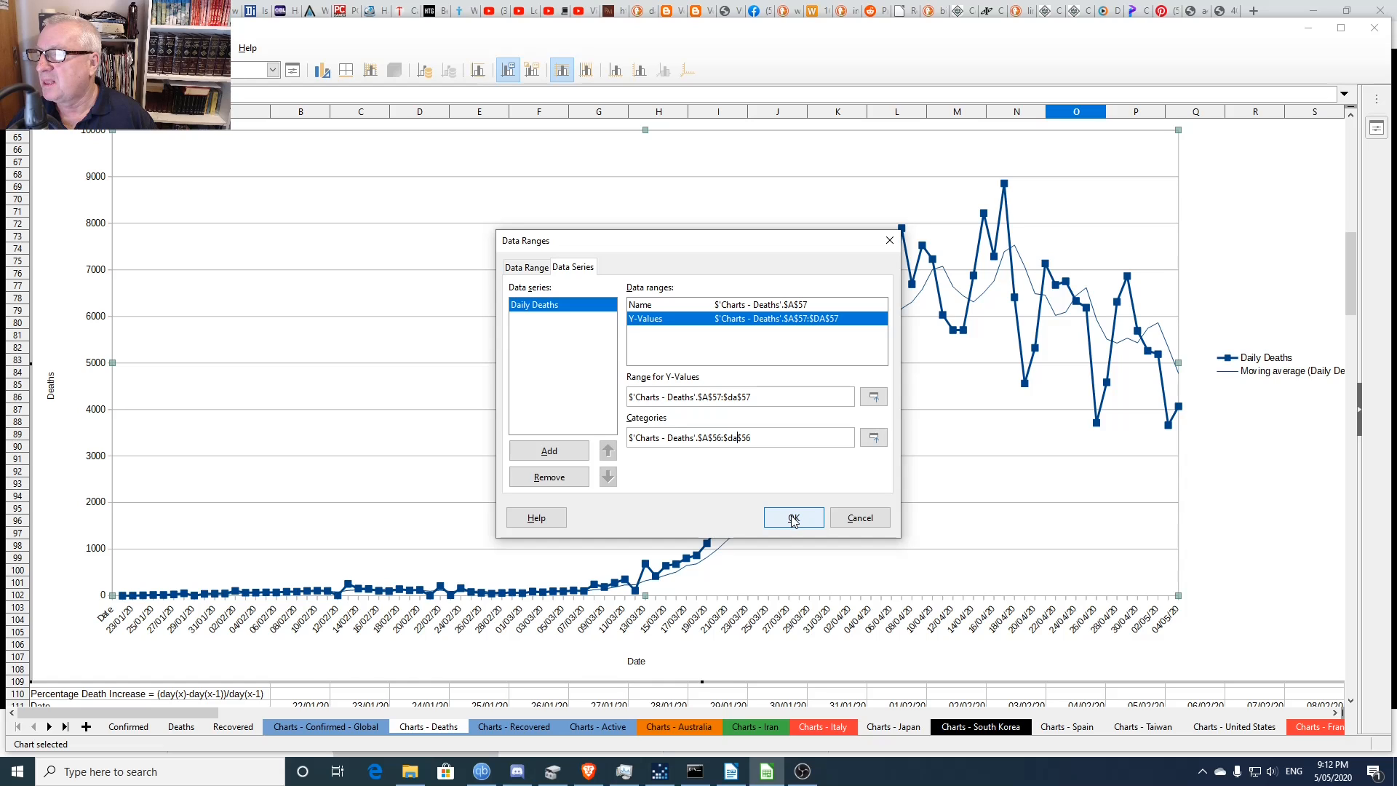
left_click(793, 518)
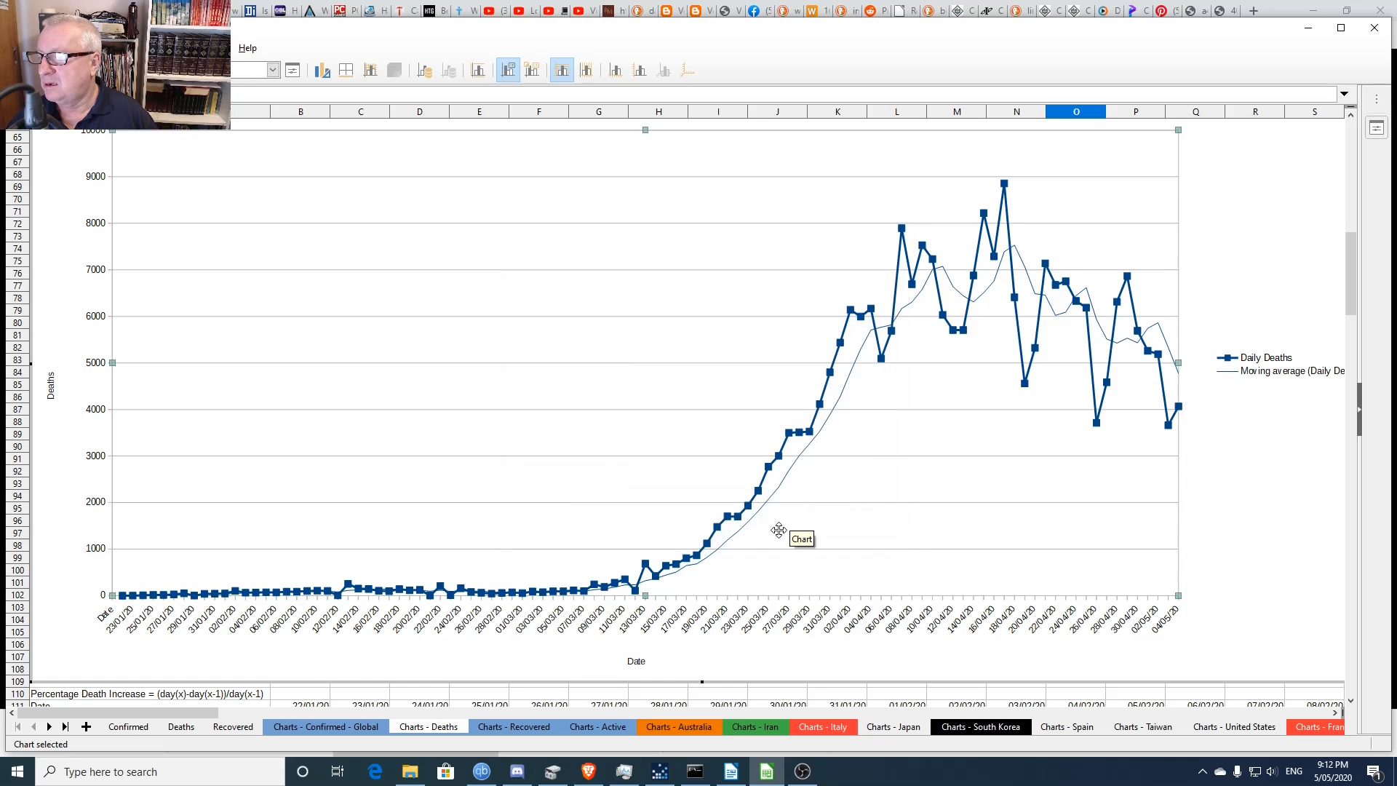
left_click(780, 695)
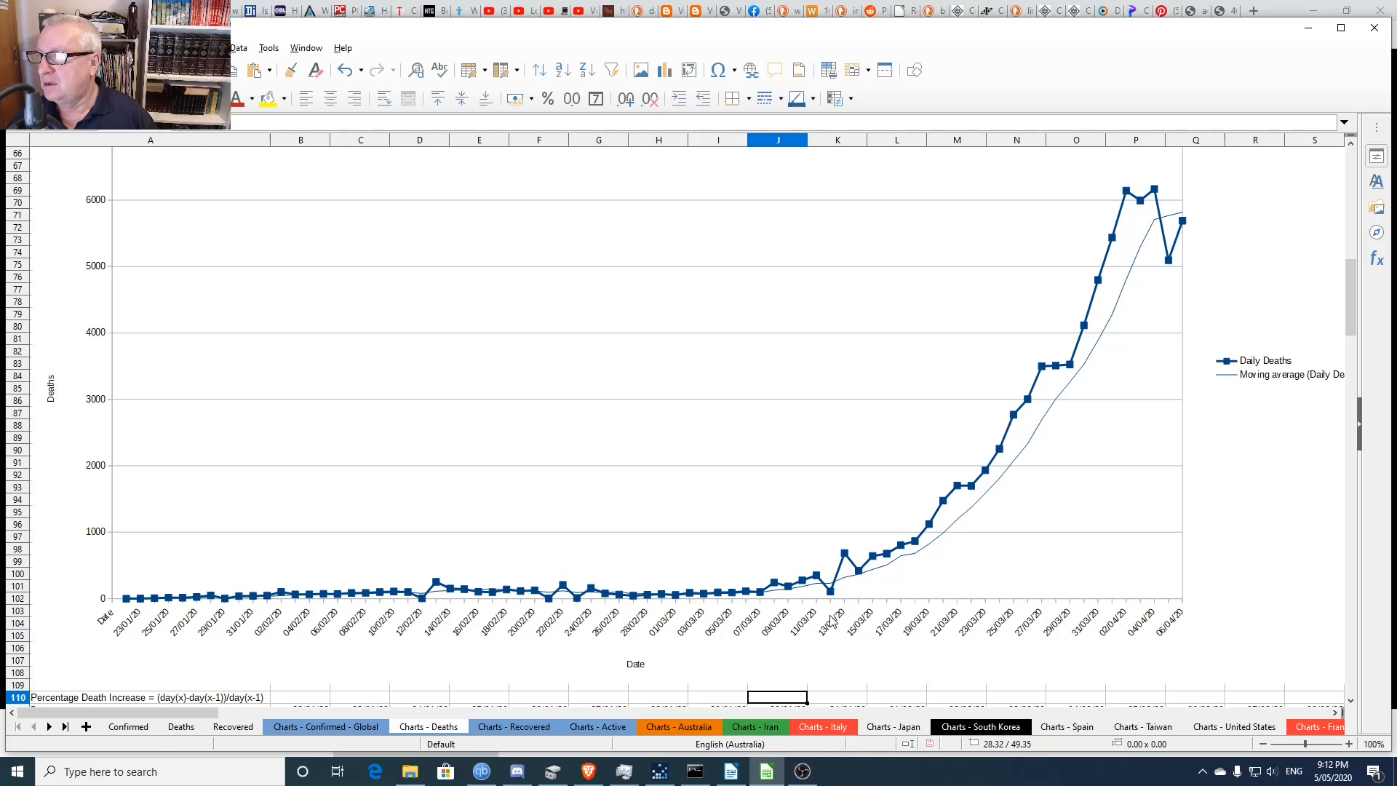
left_click(837, 507)
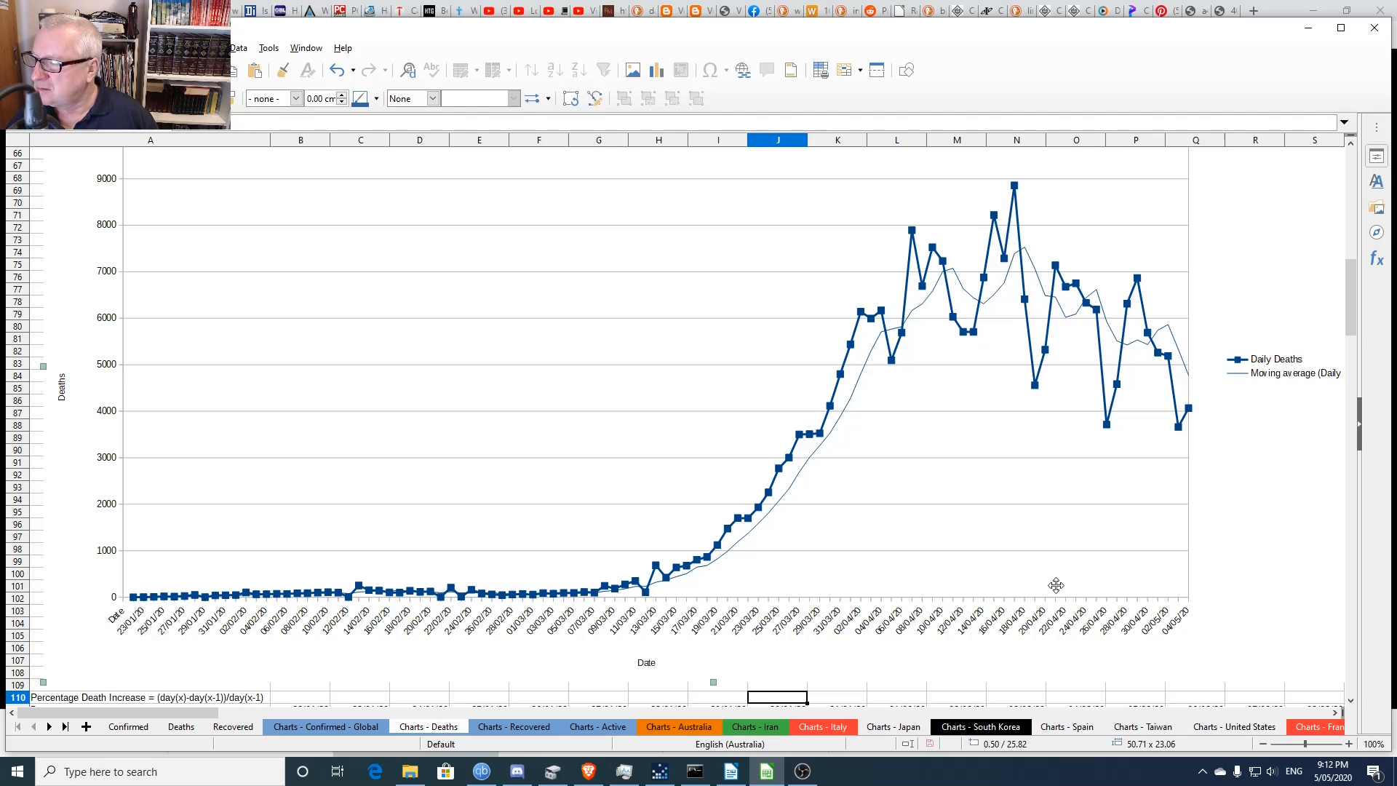
left_click(1072, 697)
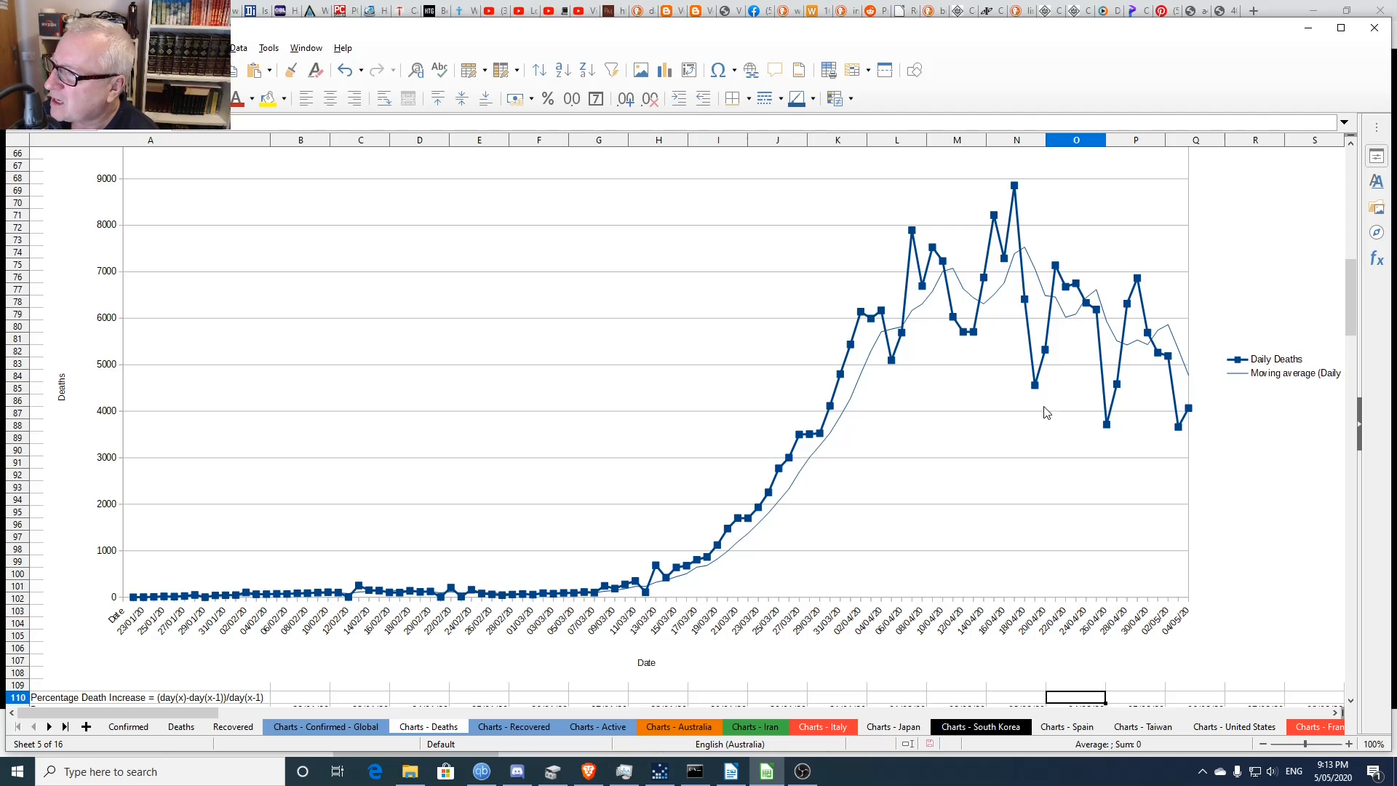
- Examine the low data points from mid-April onward on the daily deaths chart for their dates and values
left_click(1035, 386)
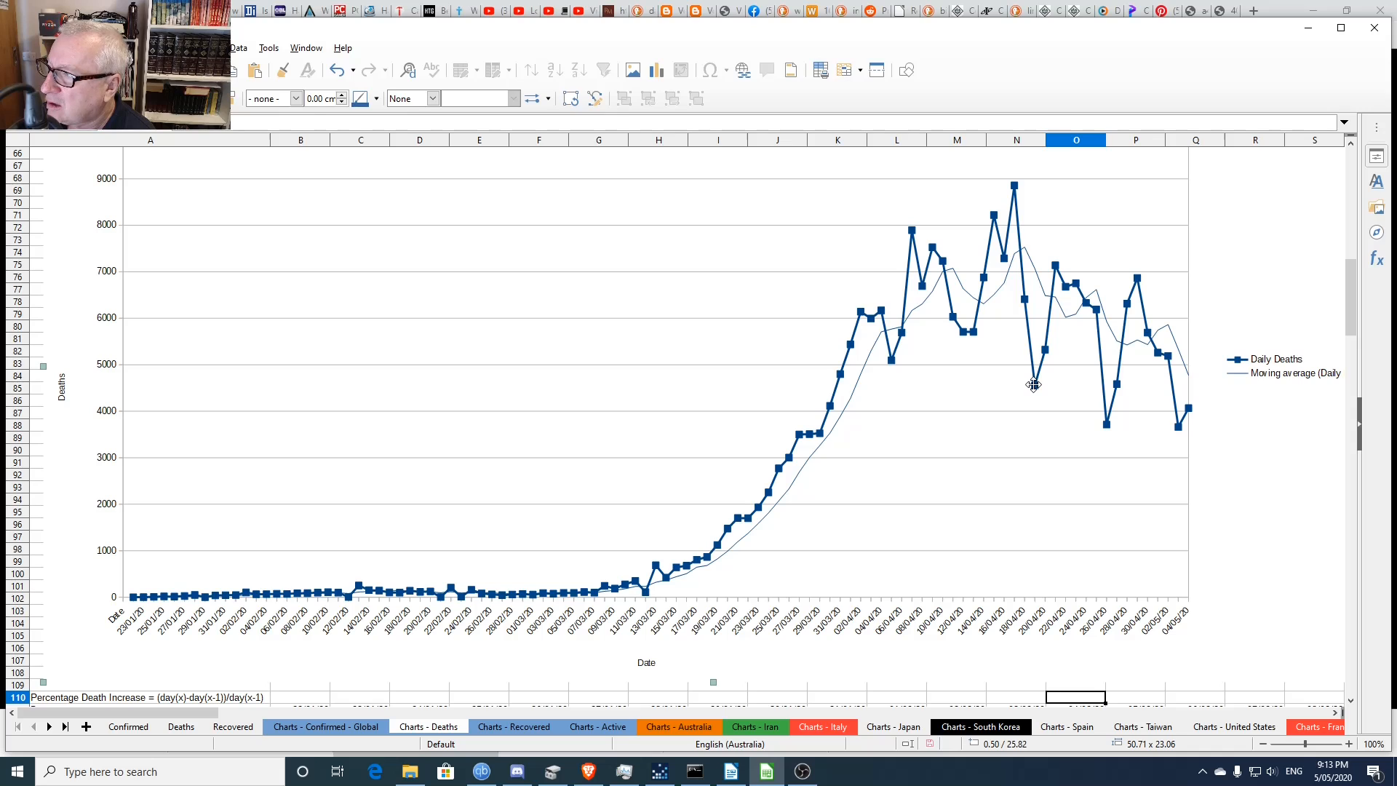
double_click(1034, 384)
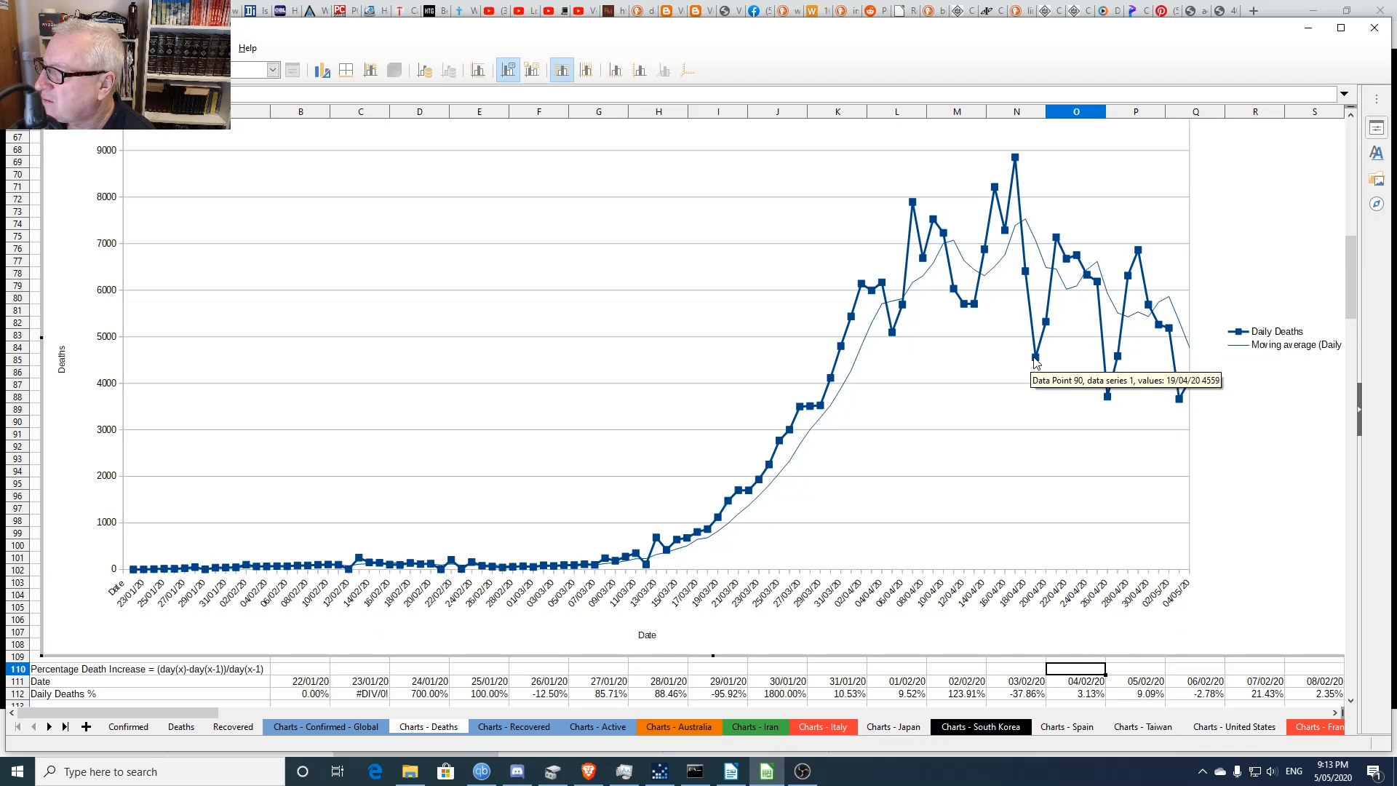
mouse_move(1108, 398)
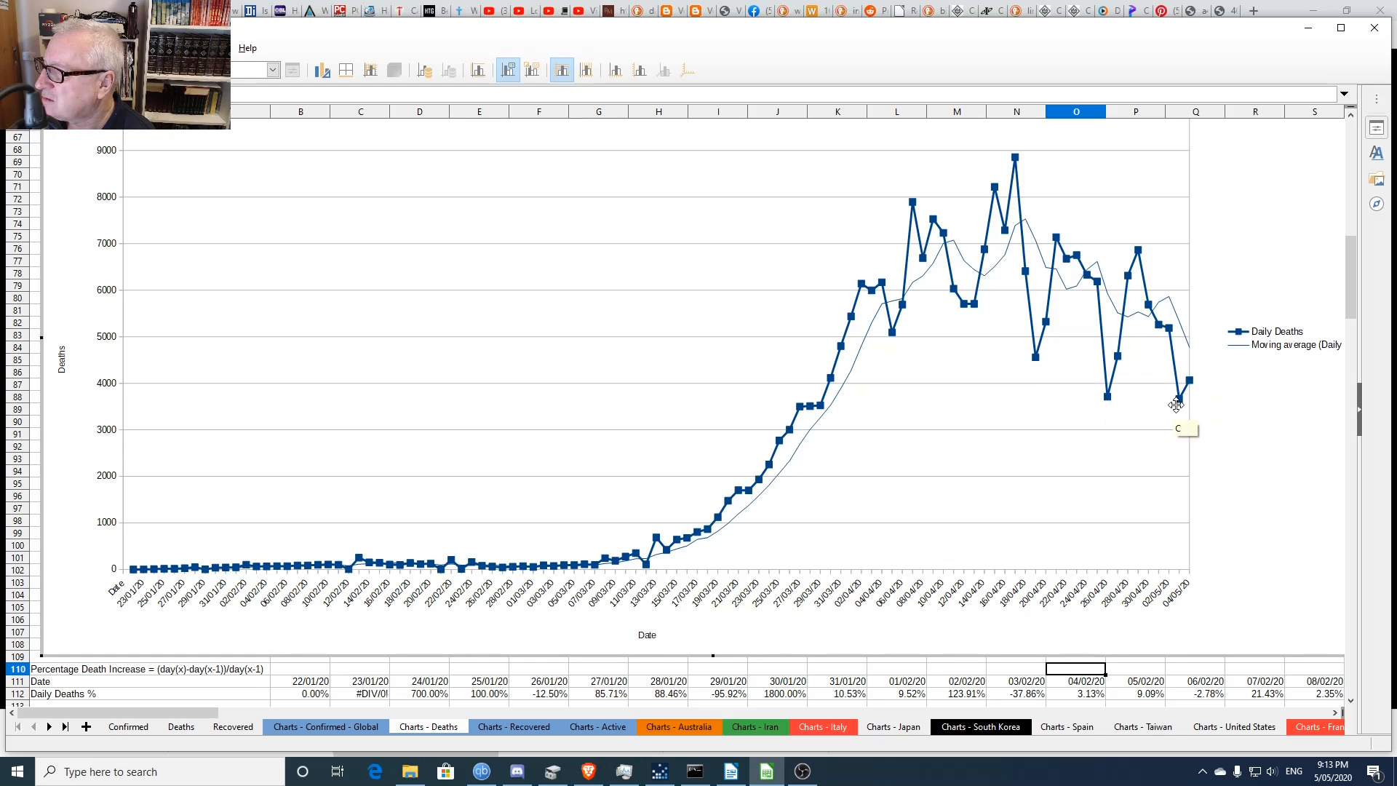
mouse_move(1179, 401)
mouse_move(1036, 350)
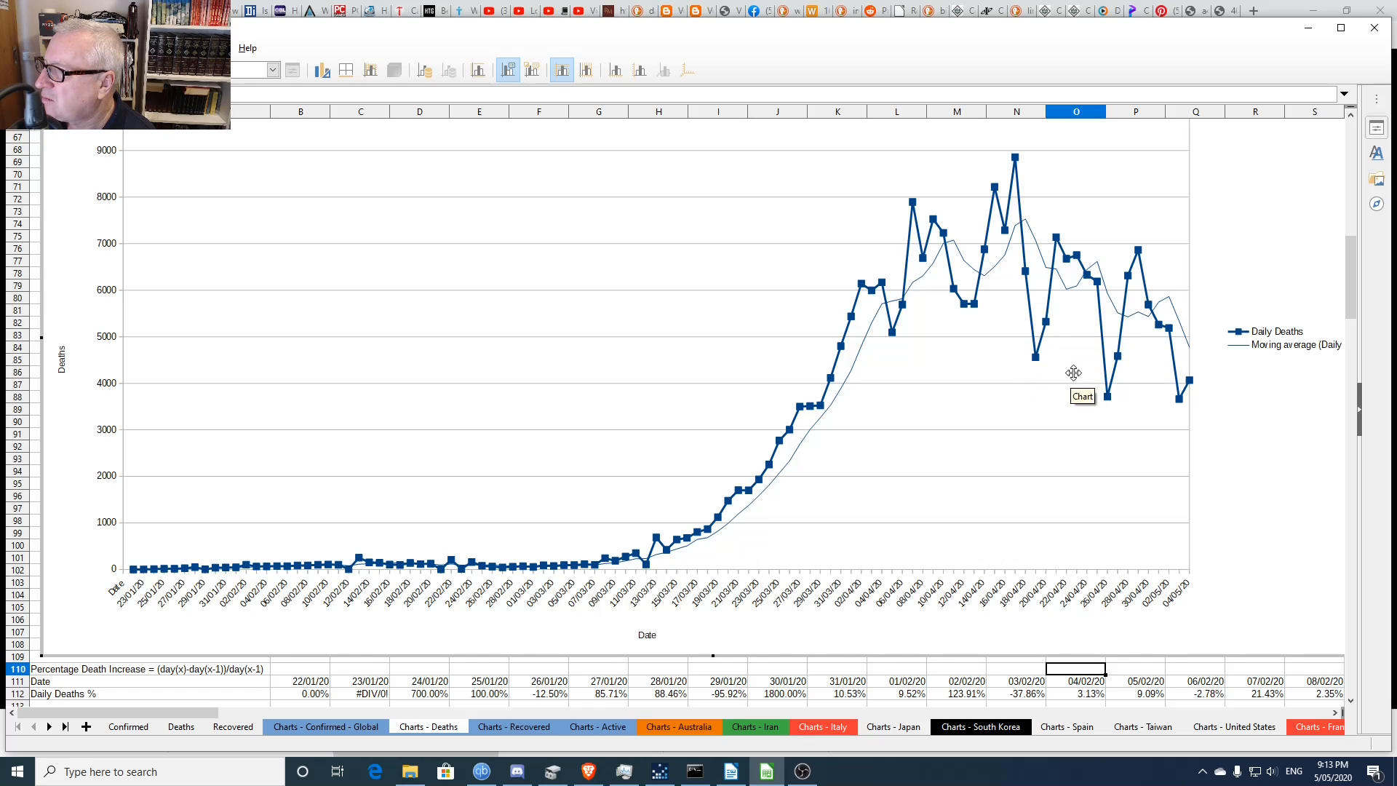
left_click(1015, 673)
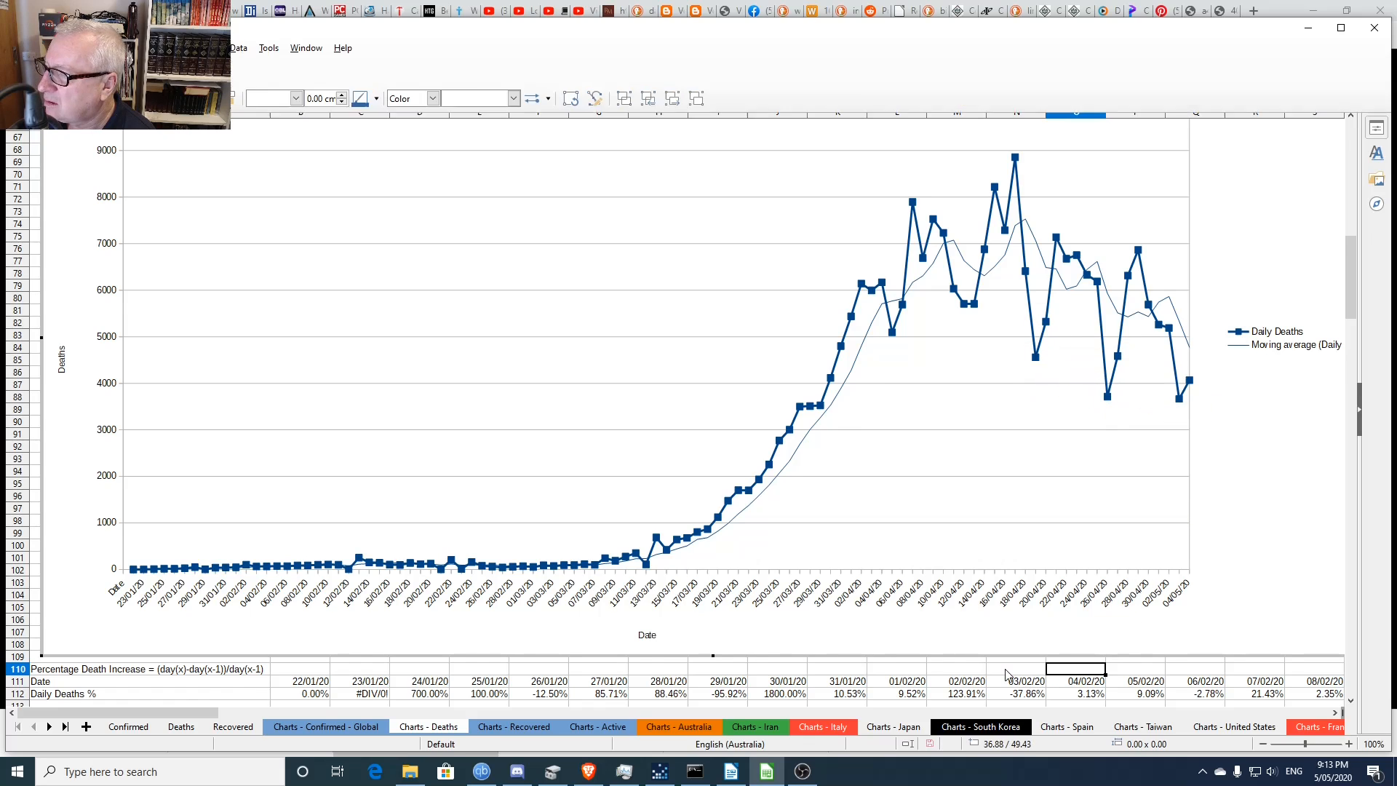
scroll(1162, 567, "up", 7)
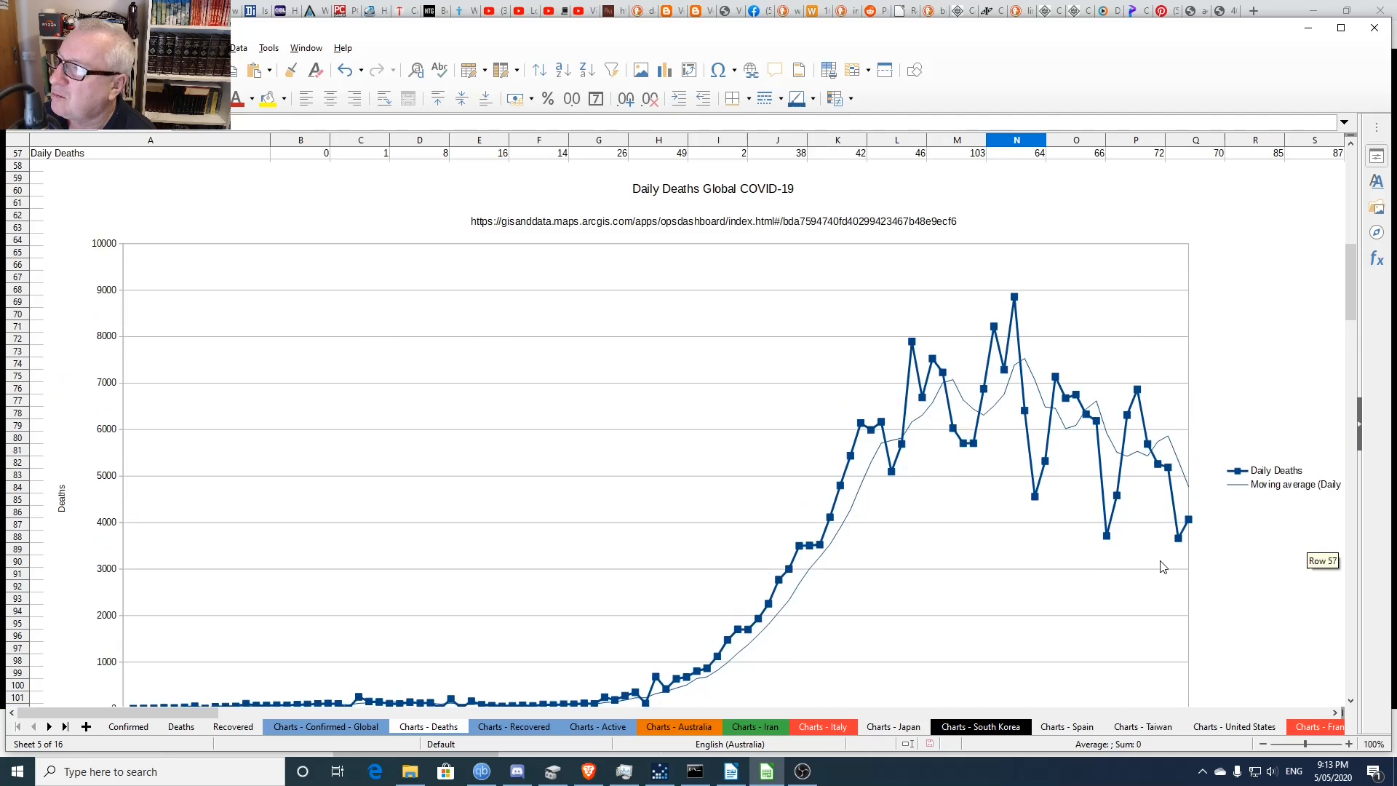
scroll(1163, 566, "down", 5)
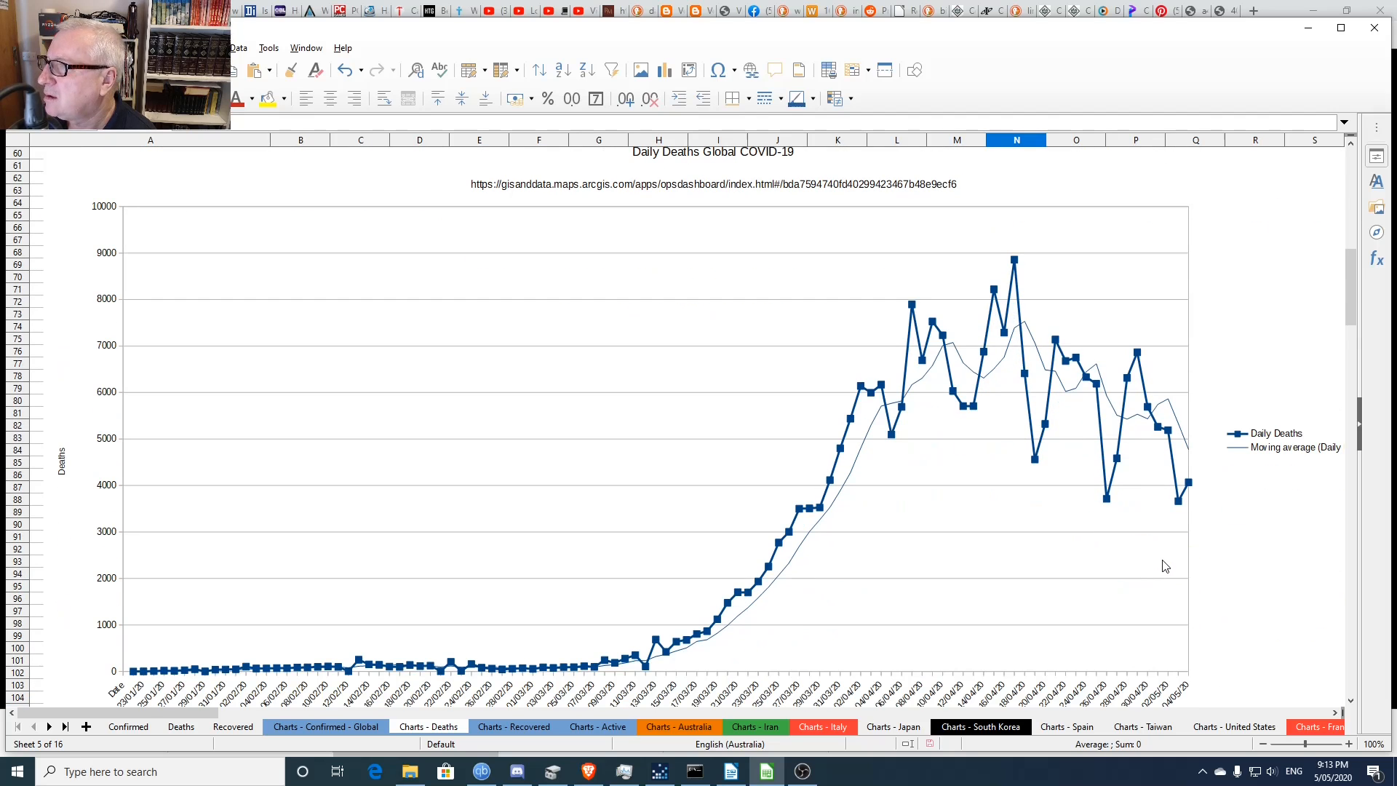
double_click(1036, 465)
mouse_move(1036, 437)
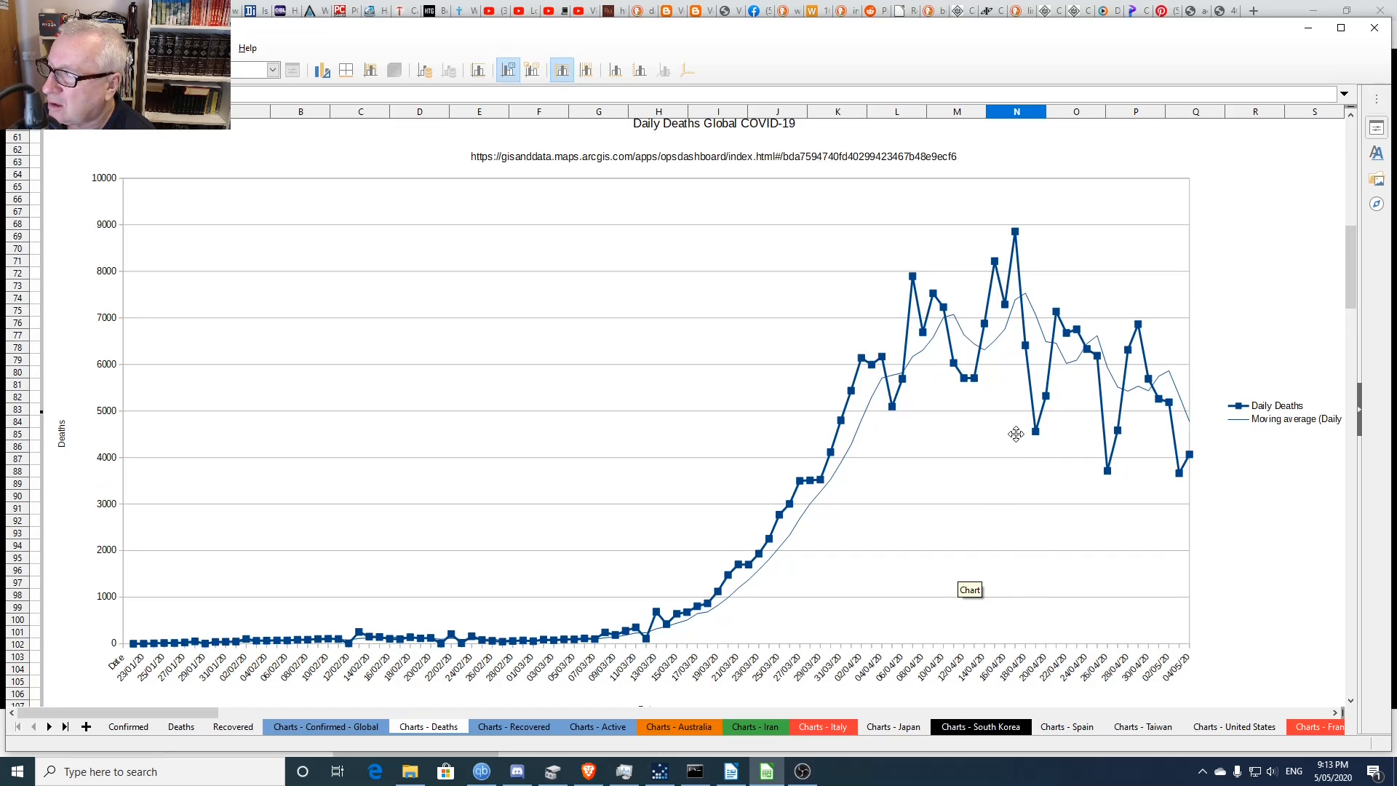
key("Escape")
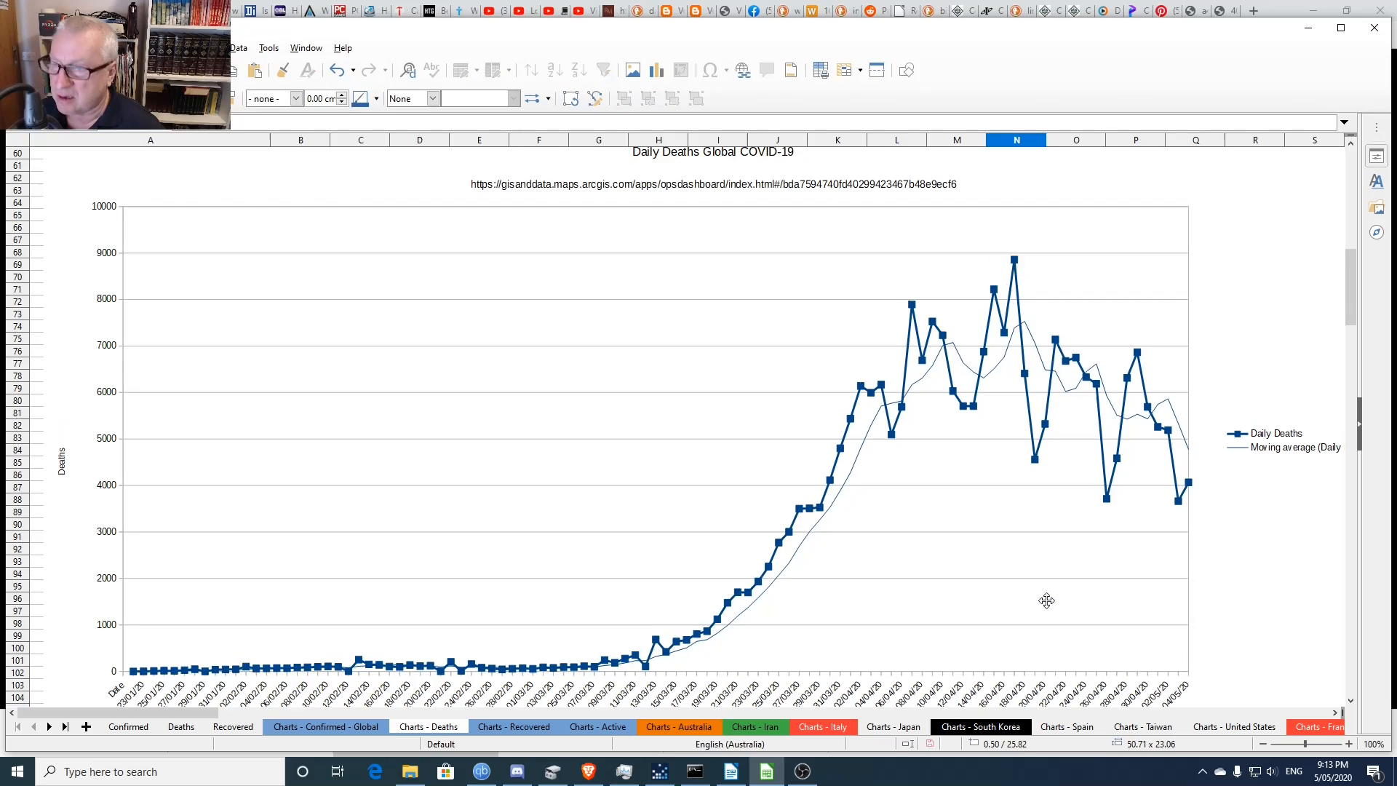
- Go along the date row of the daily deaths table to the 19/04/20 entry in cell CL56
scroll(1092, 567, "up", 7)
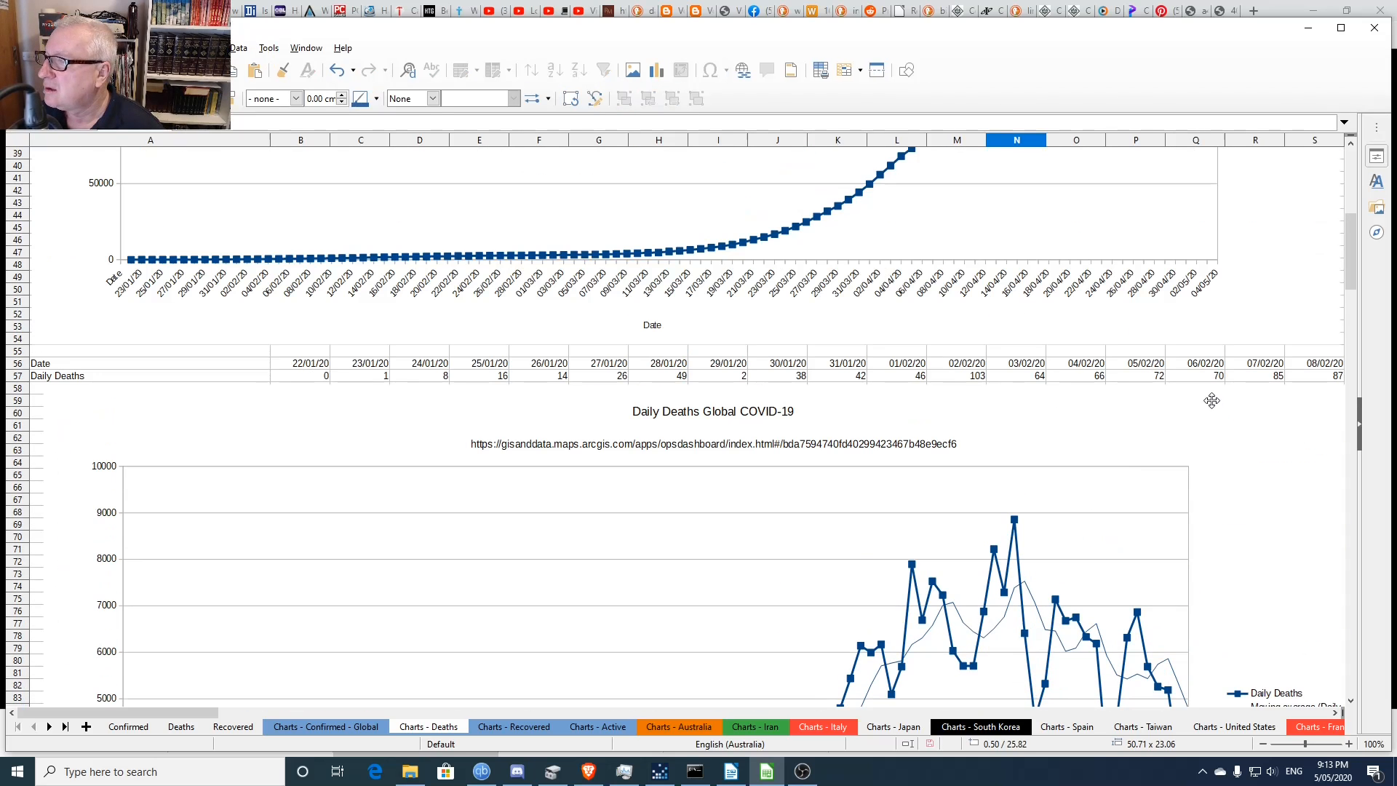
left_click(1235, 364)
key("Right")
key("Right")
key("Right")
key("Right")
key("Right")
key("Right")
key("Right")
key("Right")
key("Right")
key("Right")
key("Right")
key("Right")
key("Right")
key("Right")
key("Right")
key("Right")
key("Right")
key("Right")
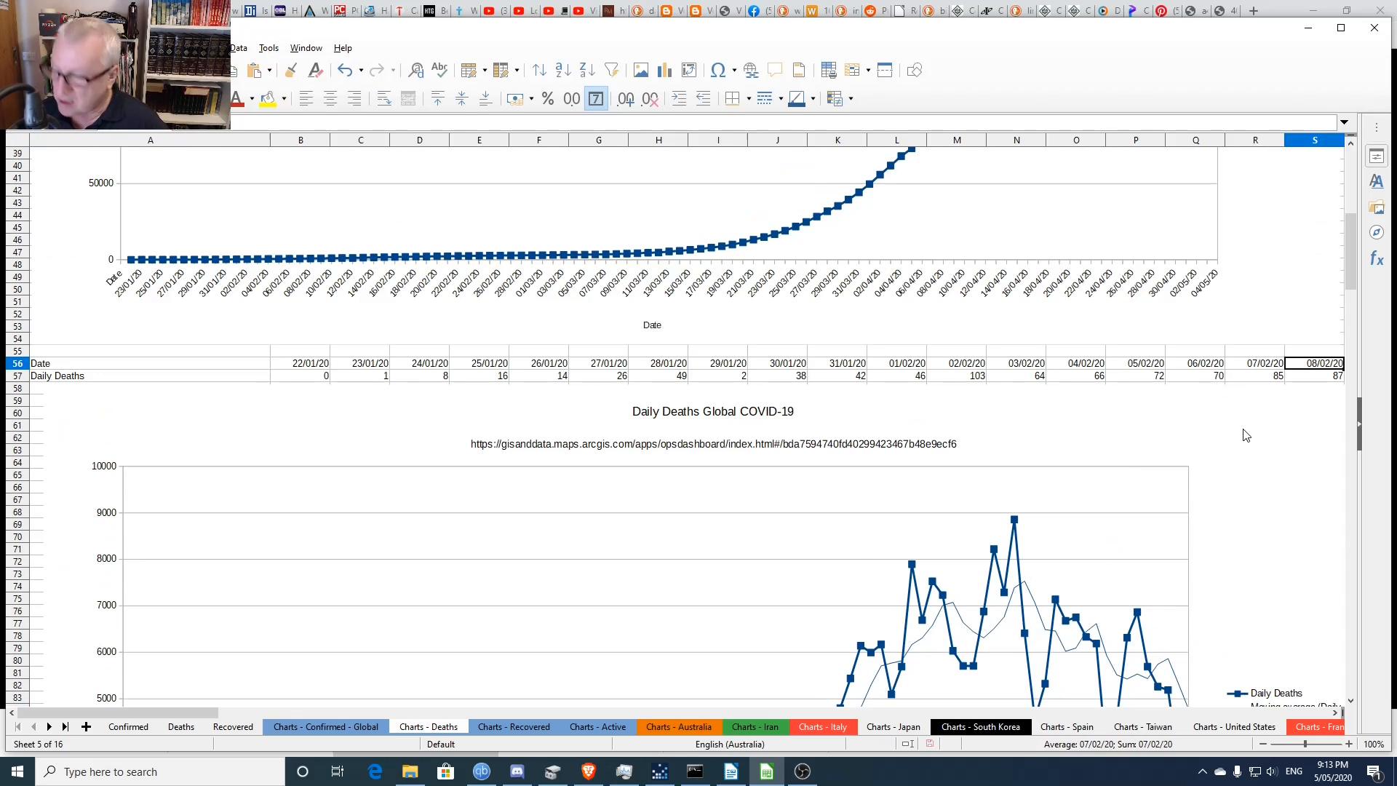
key("Right")
key("Right")
key("Right")
key("Right")
key("Right")
key("Right")
key("Right")
key("Right")
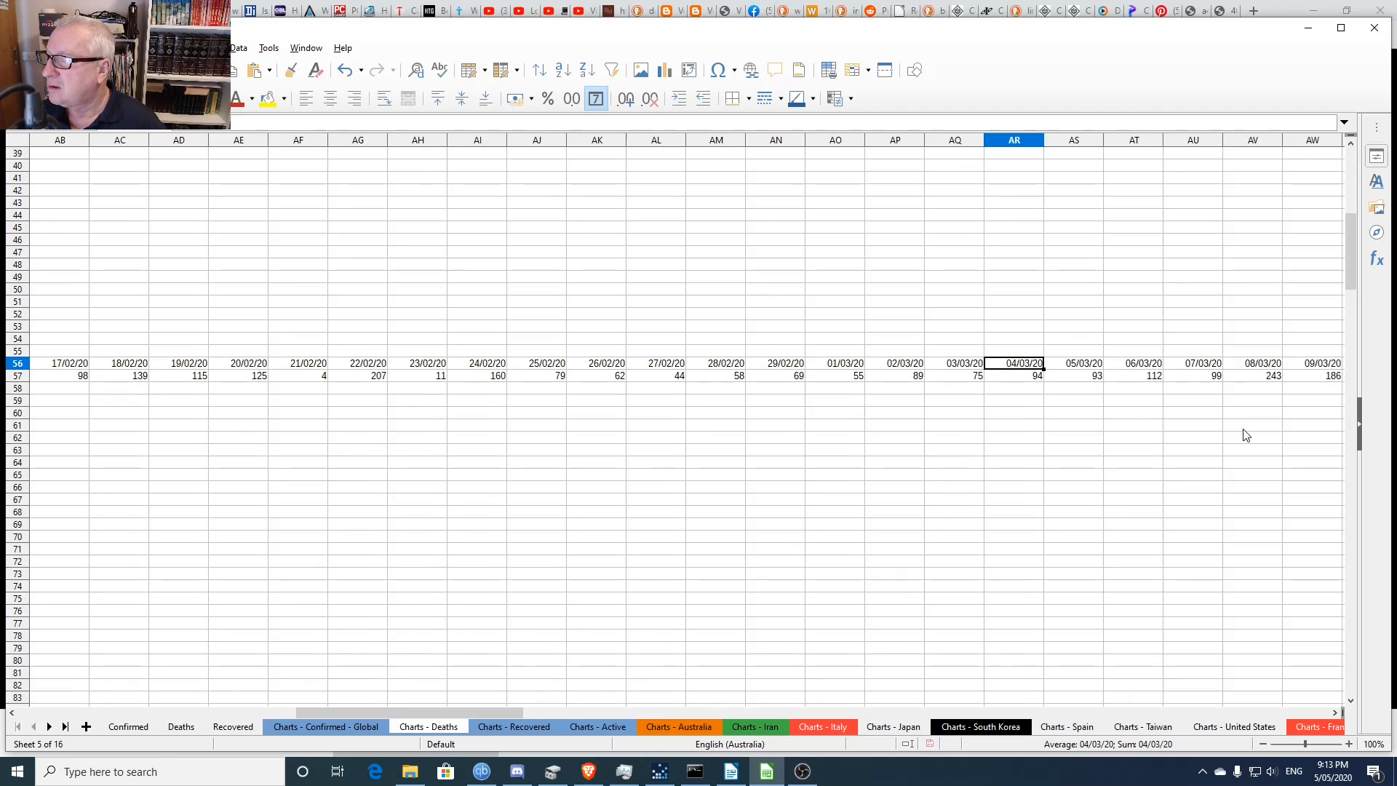
key("Right")
key("Right")
key("Right")
key("Right")
key("Right")
key("Right")
key("Right")
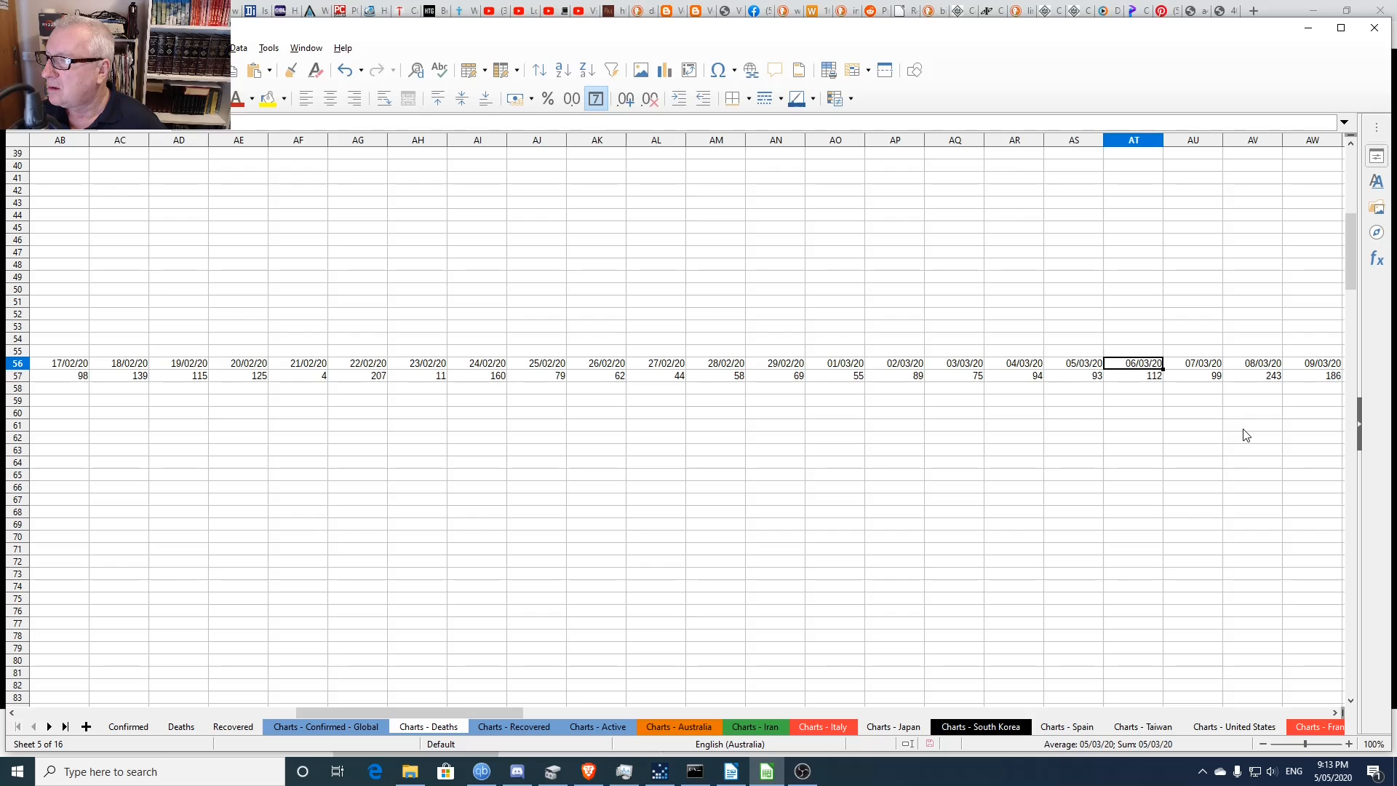
key("Right")
key("Right")
key("Right")
key("Right")
key("Right")
key("Right")
key("Right")
key("Right")
key("Right")
key("Right")
key("Right")
key("Right")
key("Right")
key("Right")
key("Right")
key("Right")
key("Right")
key("Right")
key("Right")
key("Right")
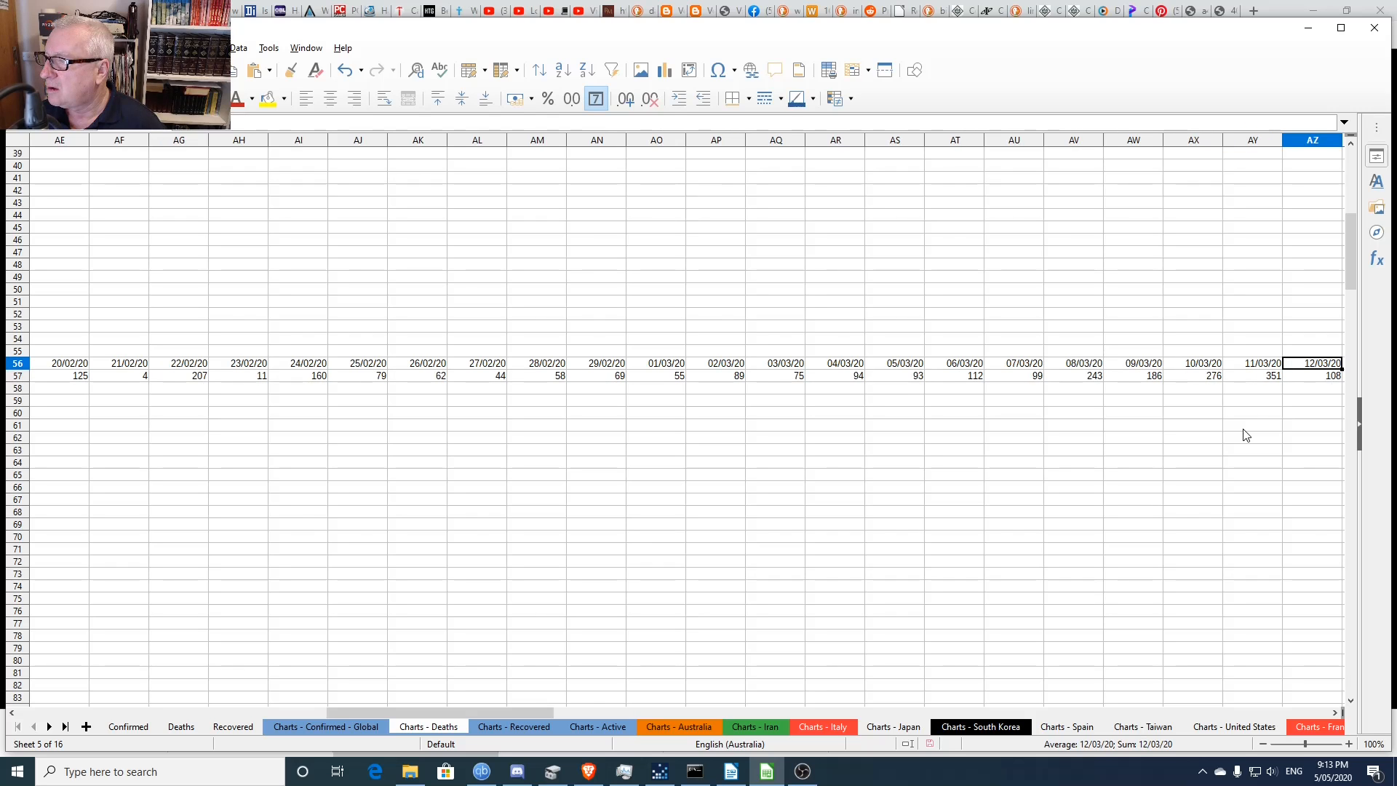
key("Left")
key("Left")
key("Left")
key("Left")
key("Left")
key("Left")
key("Left")
key("Left")
key("Left")
key("Left")
key("Left")
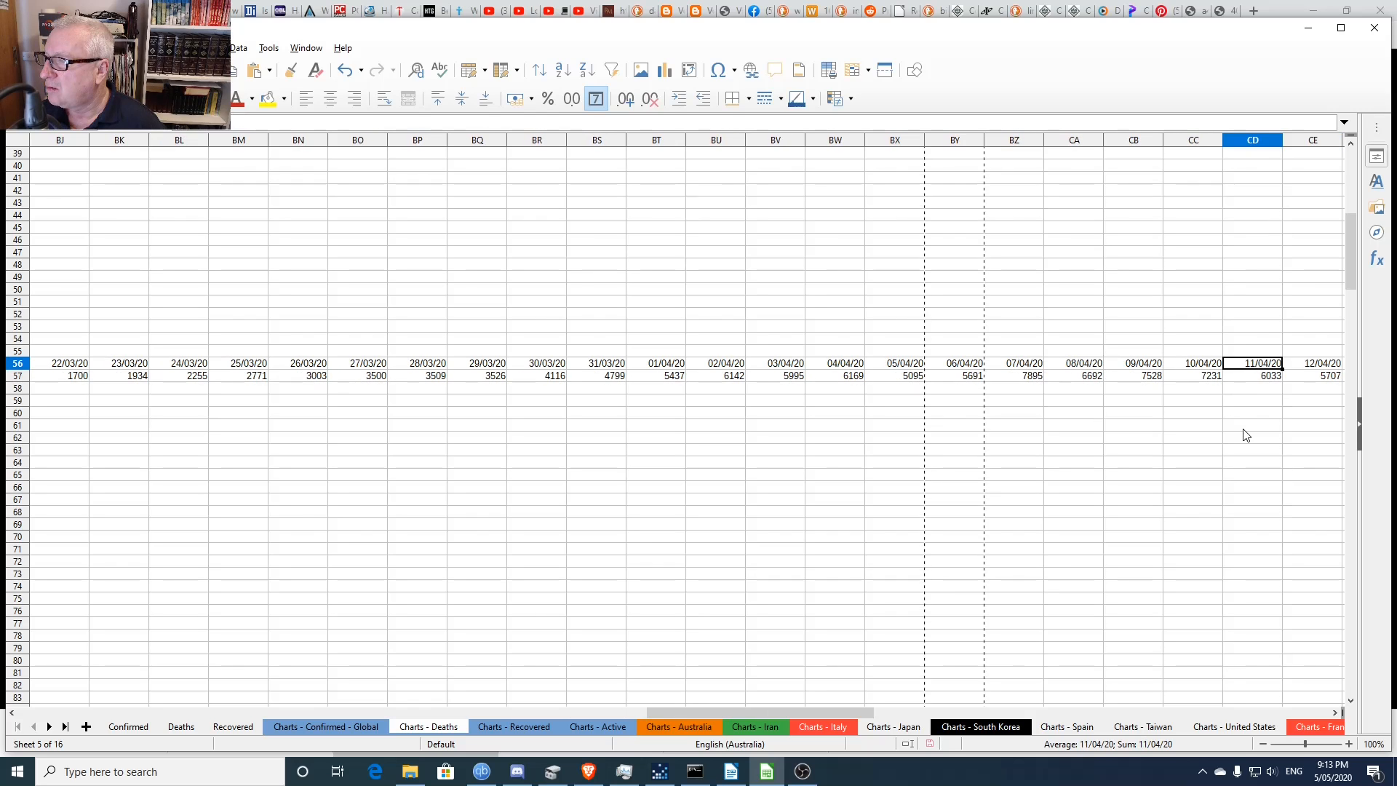
key("Right")
key("Right")
key("Right")
key("Right")
key("Right")
key("Right")
key("Right")
key("Right")
key("Right")
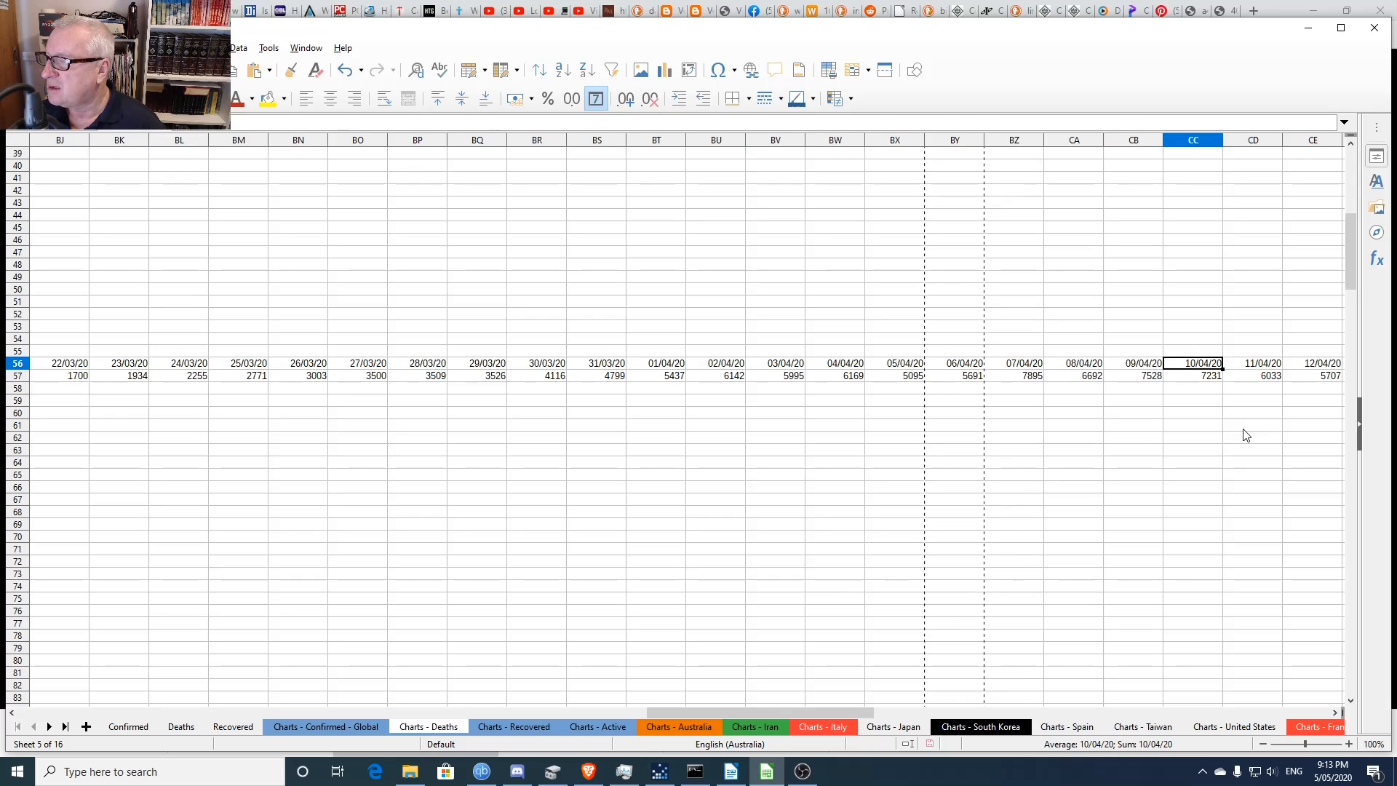
key("Left")
key("Left")
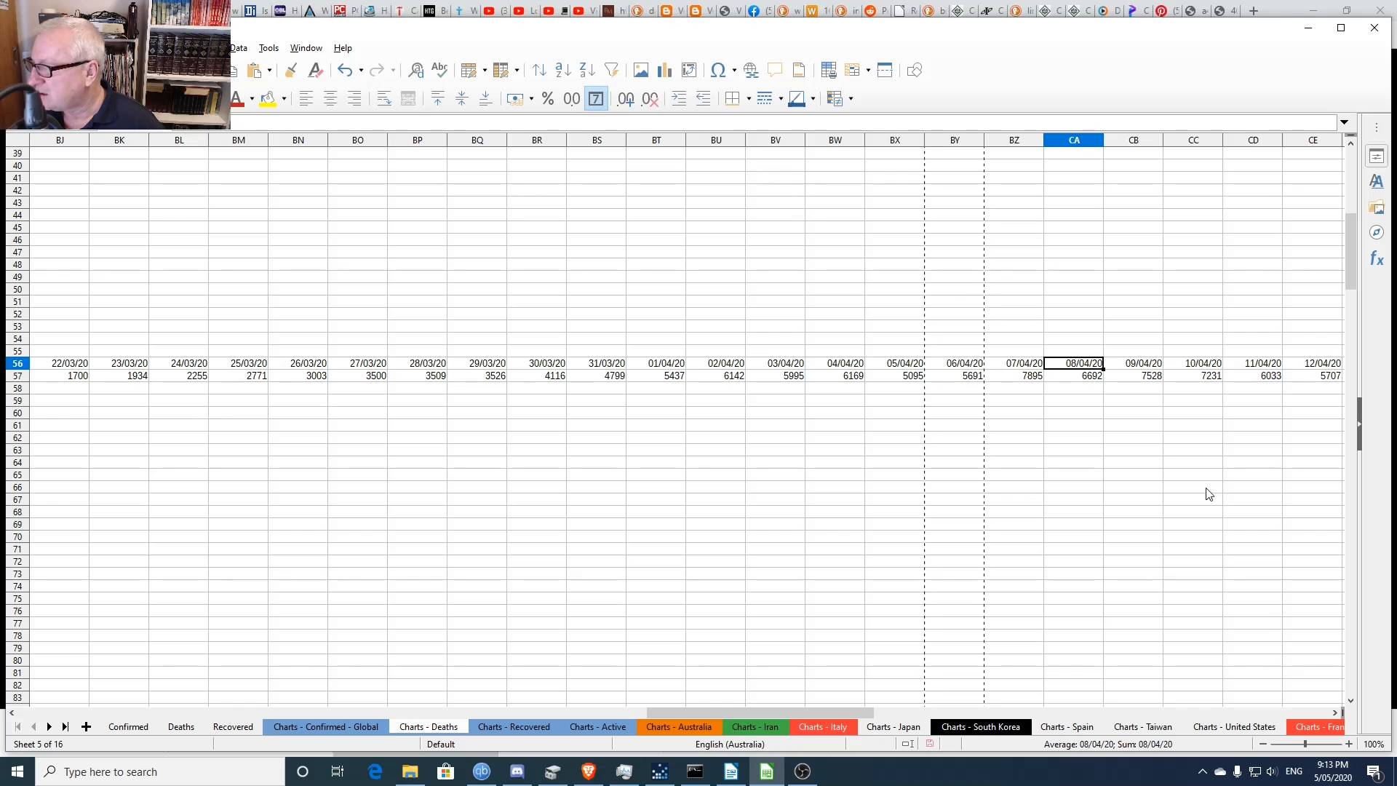
left_click(1202, 370)
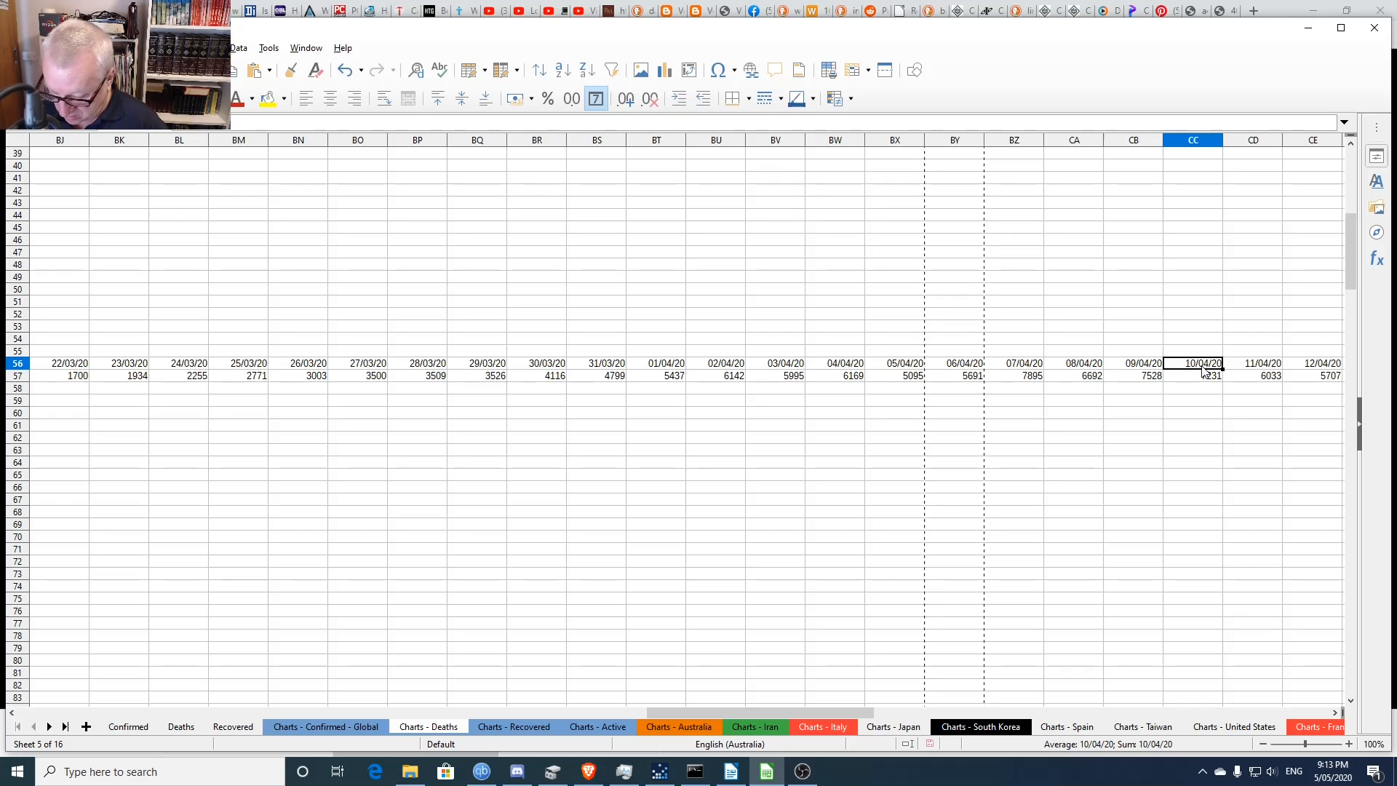
key("Right")
key("Right")
key("Right")
key("Right")
key("Right")
key("Right")
key("Right")
key("Right")
key("Right")
key("Right")
key("Right")
key("Right")
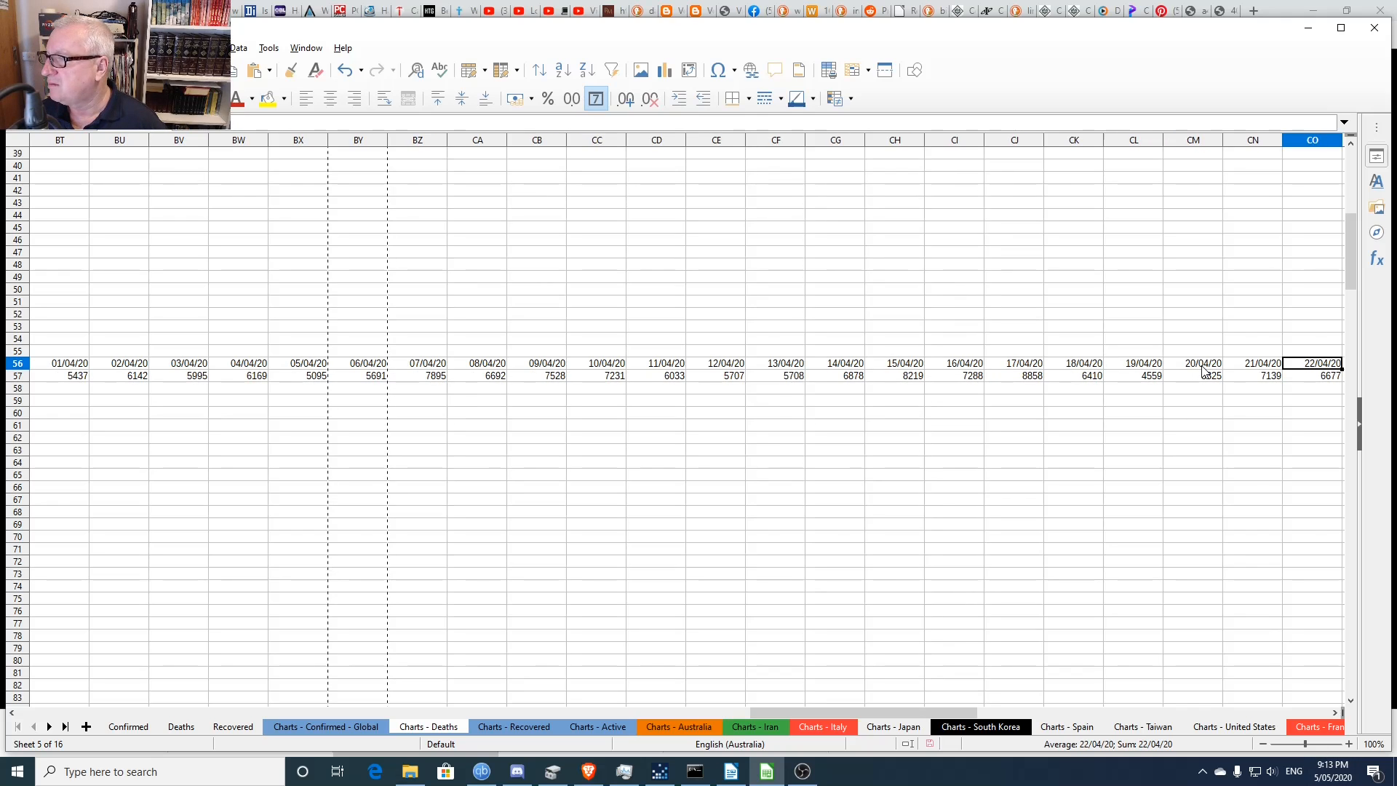
key("Left")
key("Left")
key("Left")
key("Left")
key("Left")
key("Right")
key("Right")
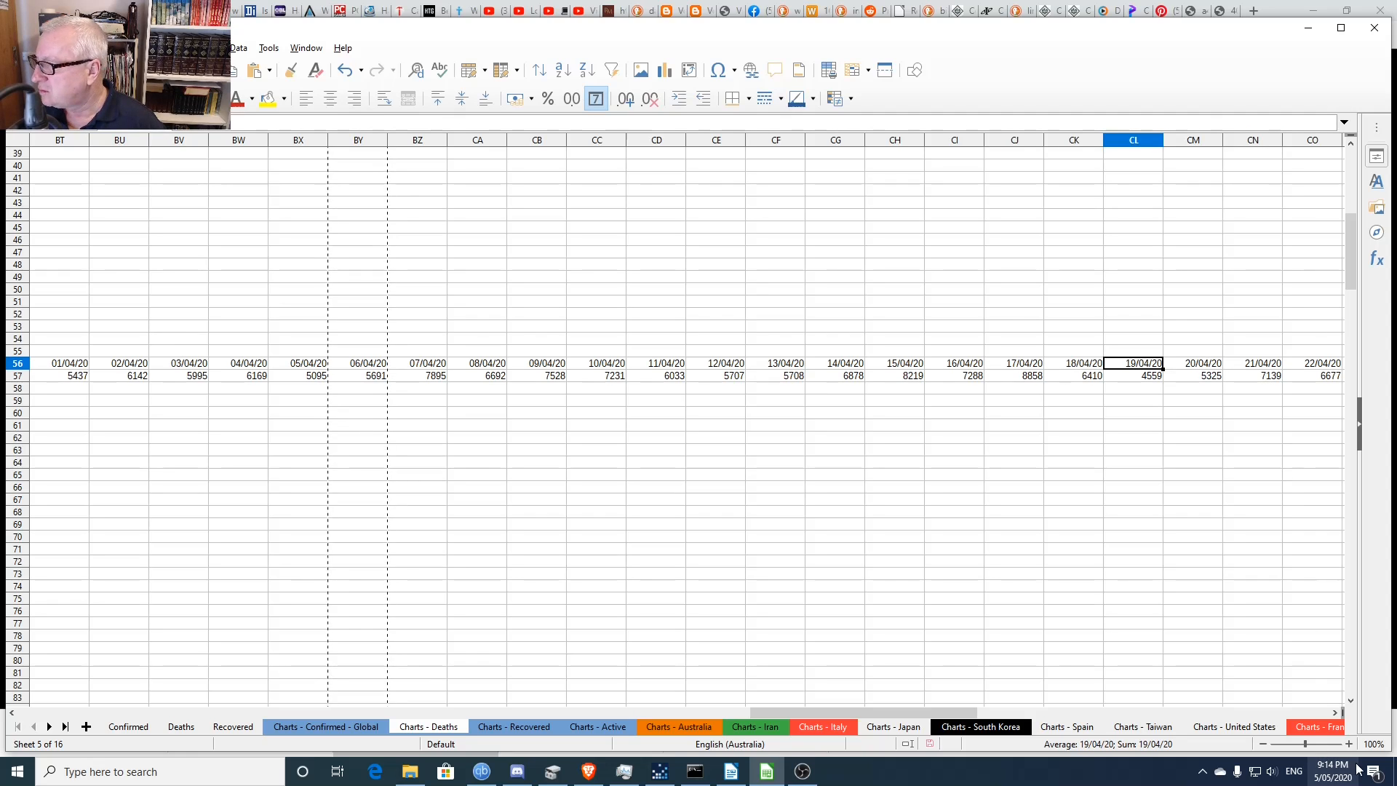
- Check in the system calendar which weekday 19 April 2020 falls on, then return to the spreadsheet
left_click(1333, 771)
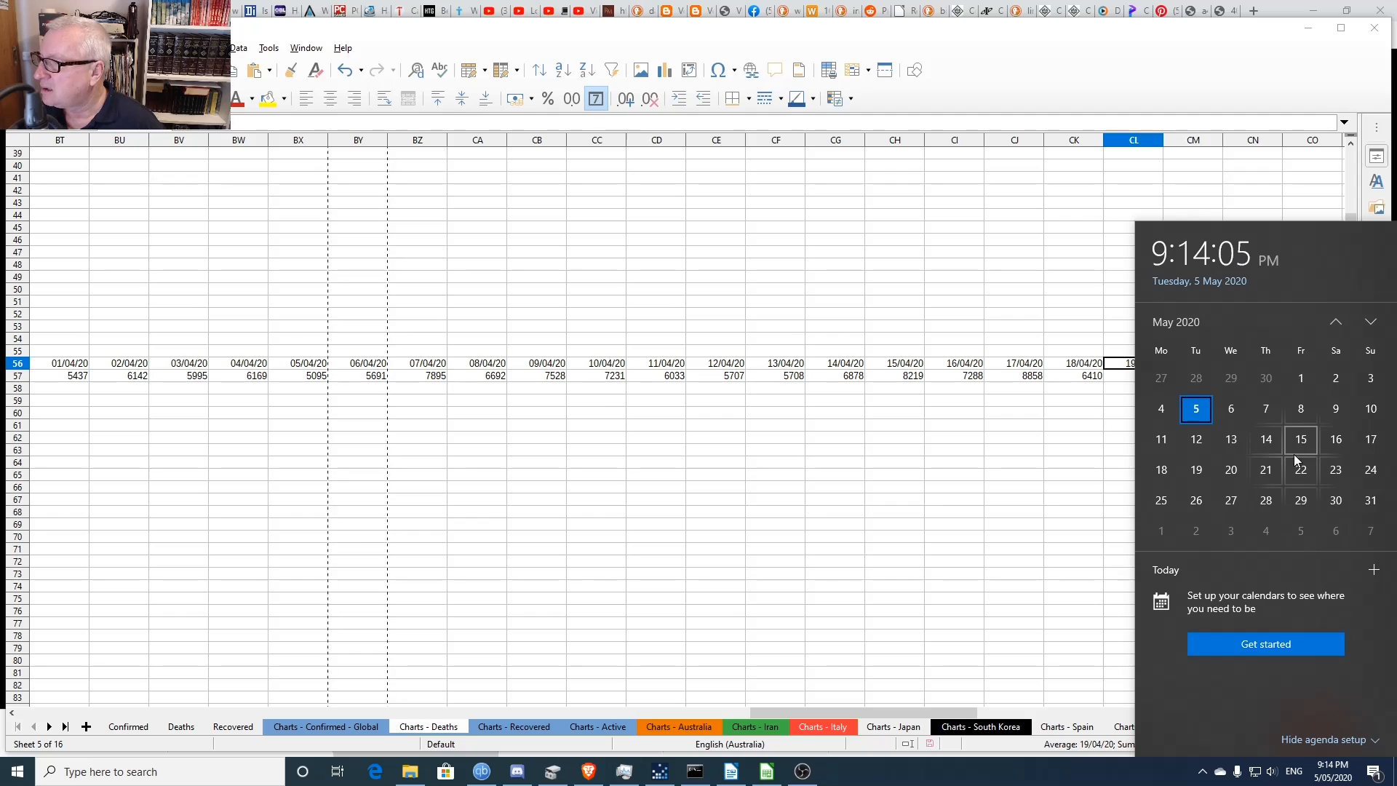
left_click(1336, 323)
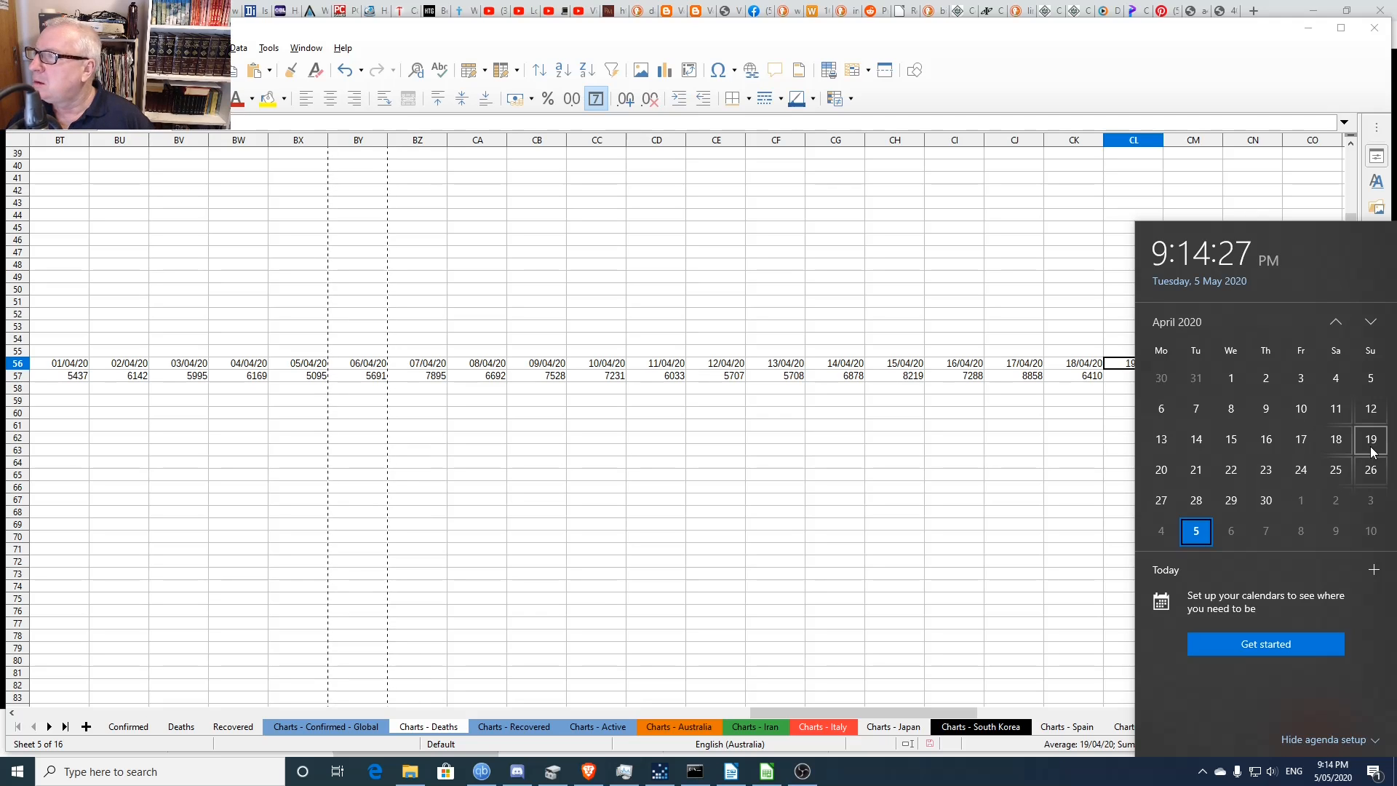
left_click(1285, 70)
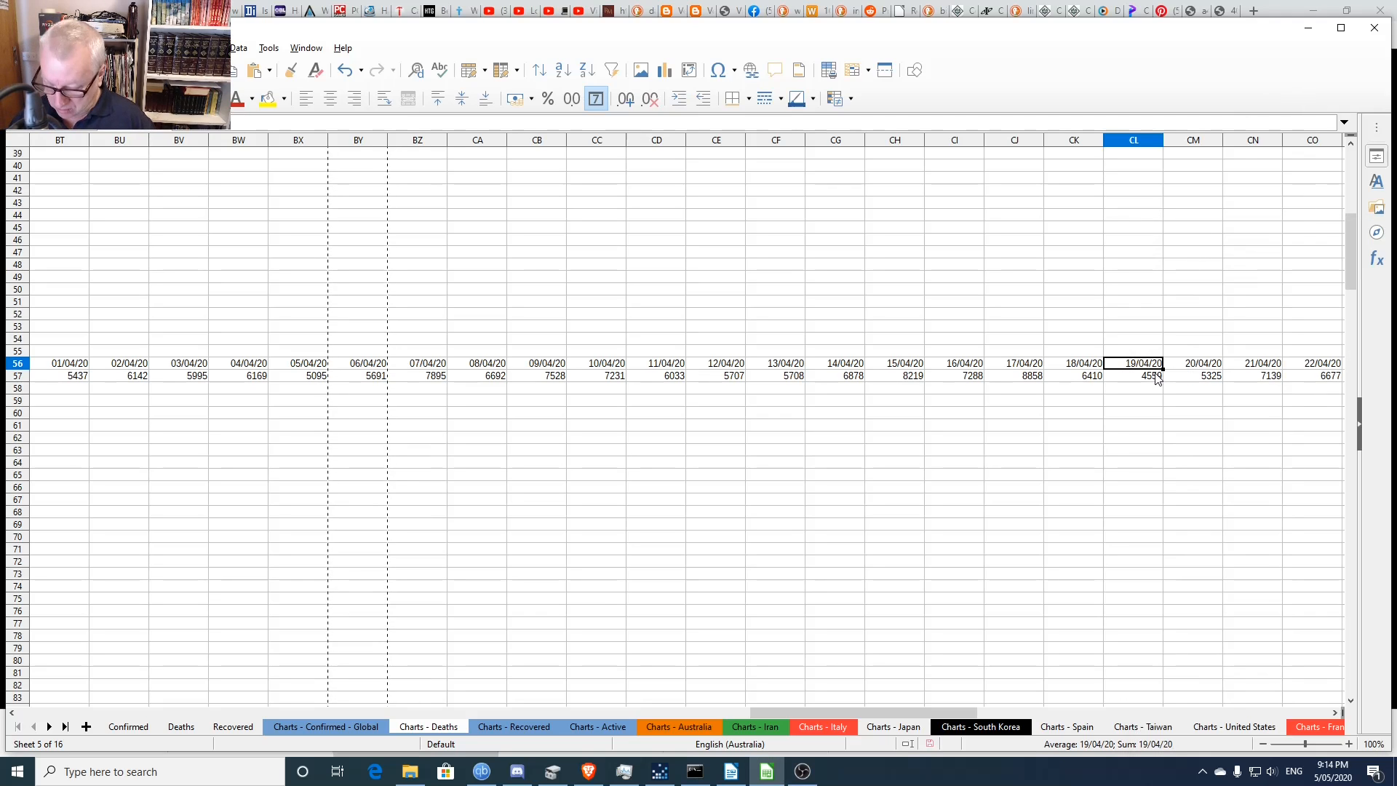
- Return to the start of the daily deaths table and review the global daily deaths chart below it
key("Home")
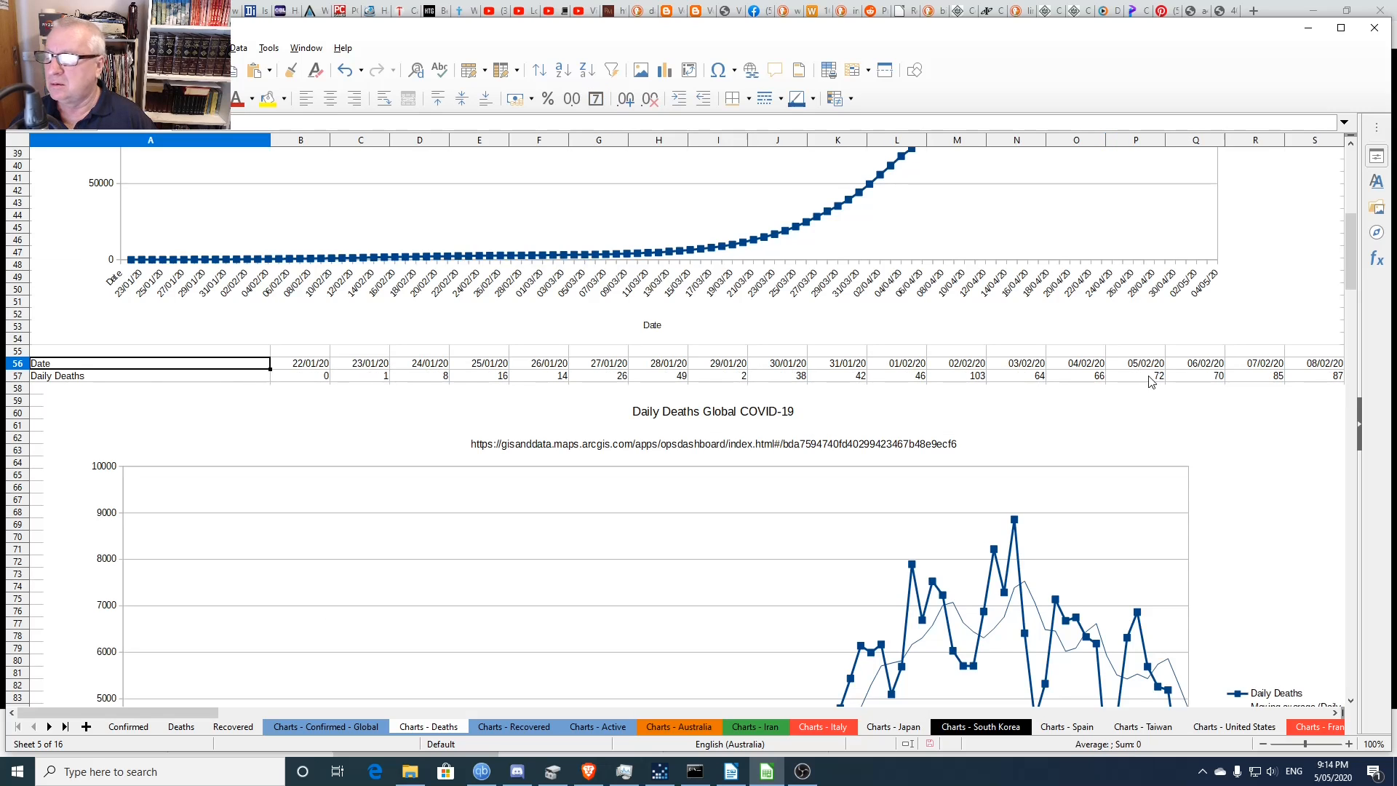
scroll(1146, 560, "down", 9)
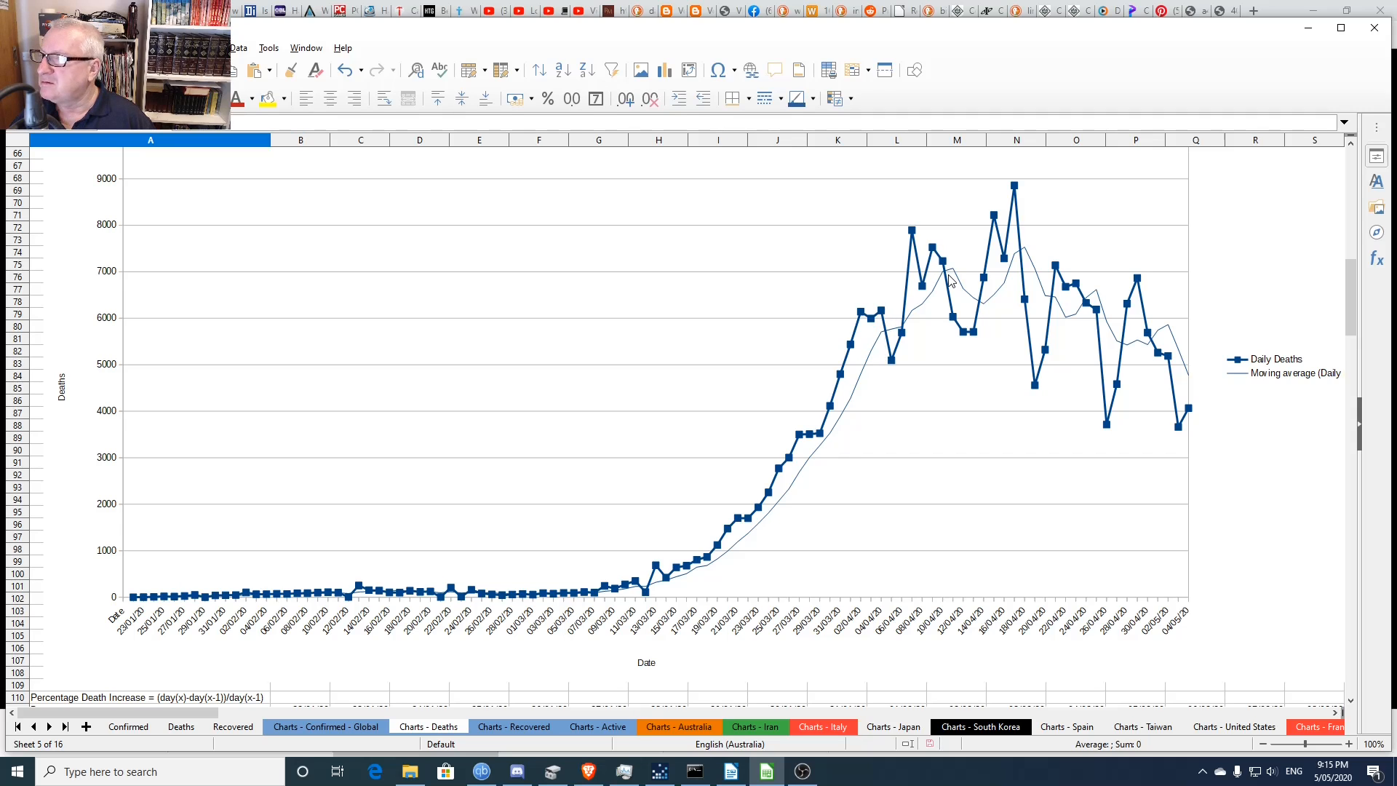
scroll(1248, 551, "up", 4)
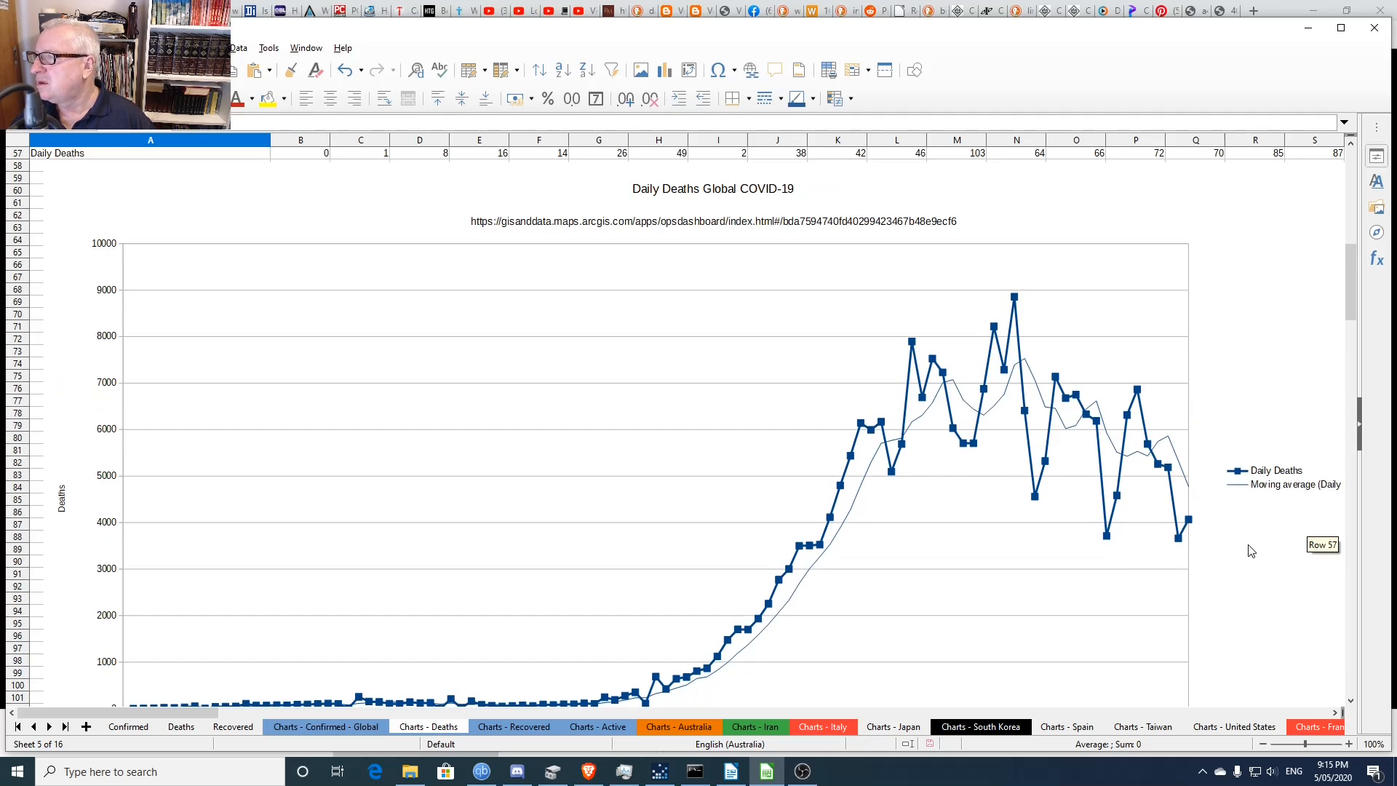
scroll(1251, 551, "down", 3)
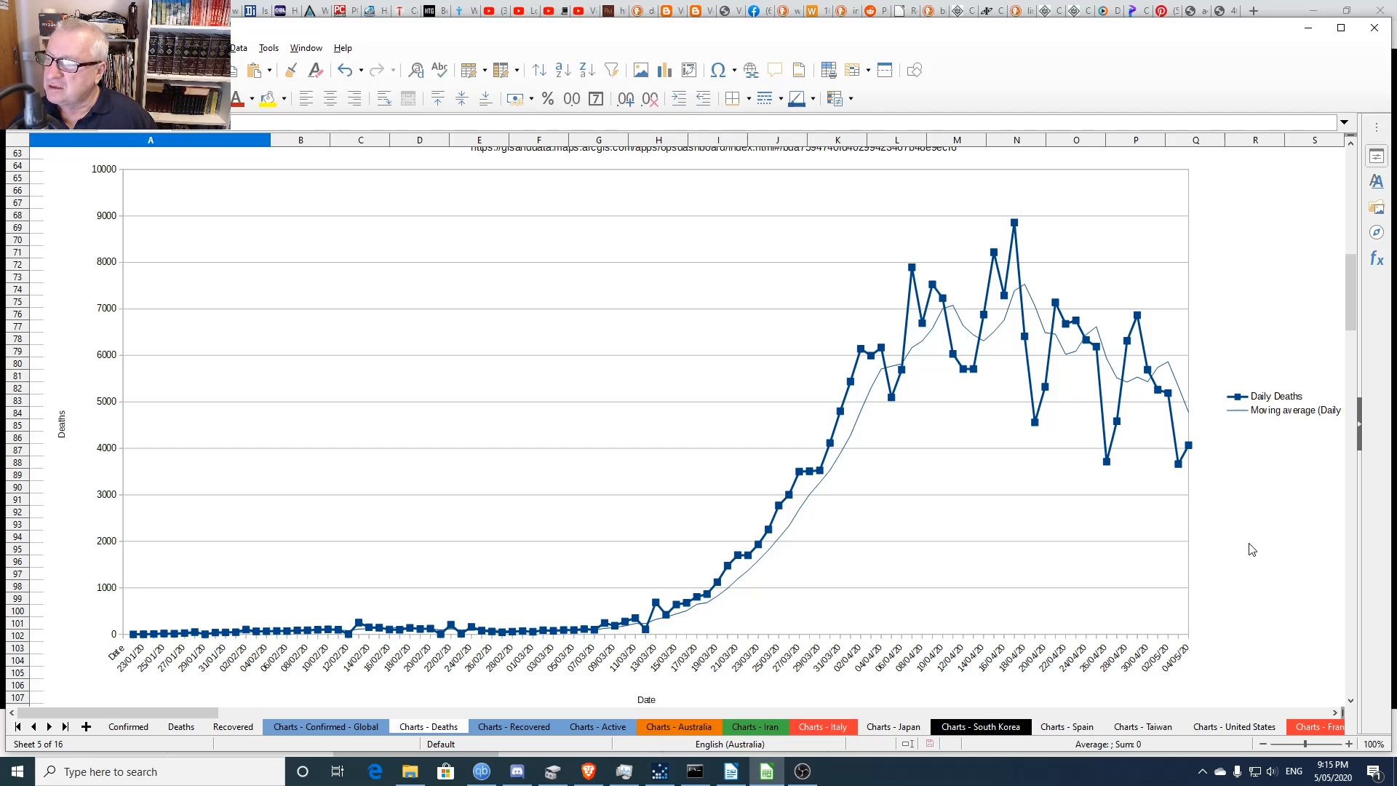
- Examine the Daily Deaths Increase Global % chart for its spikes and the dates it covers
scroll(1252, 550, "down", 14)
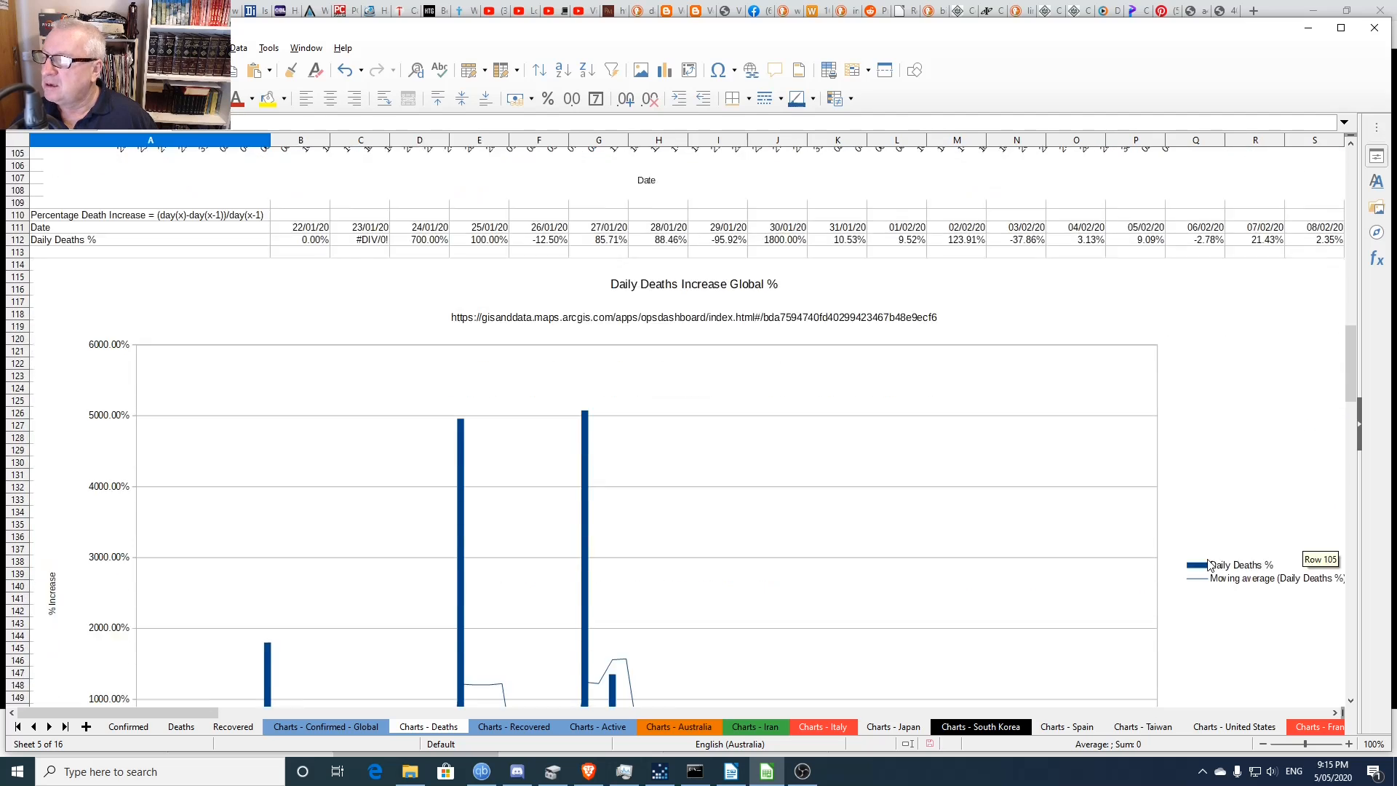
scroll(1209, 564, "down", 5)
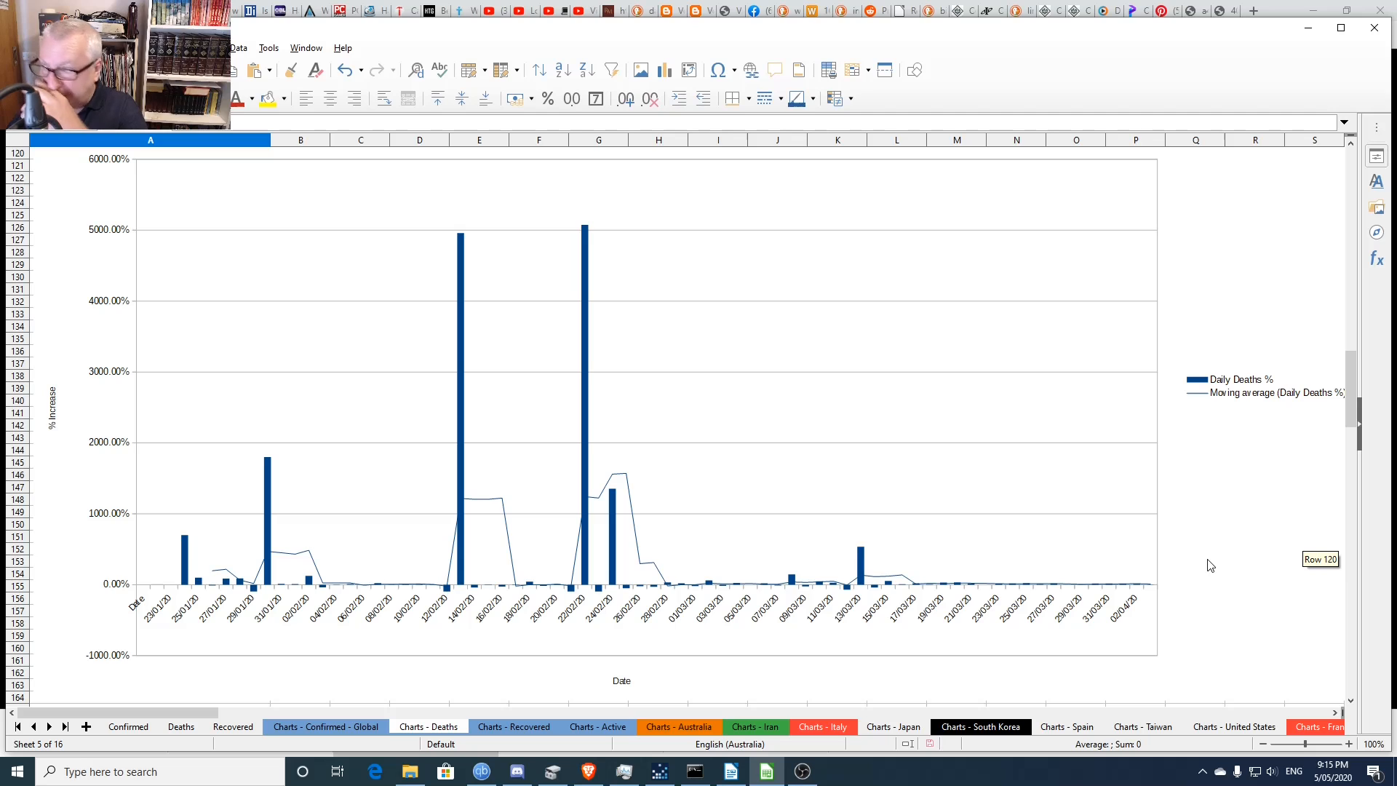
scroll(797, 493, "up", 2)
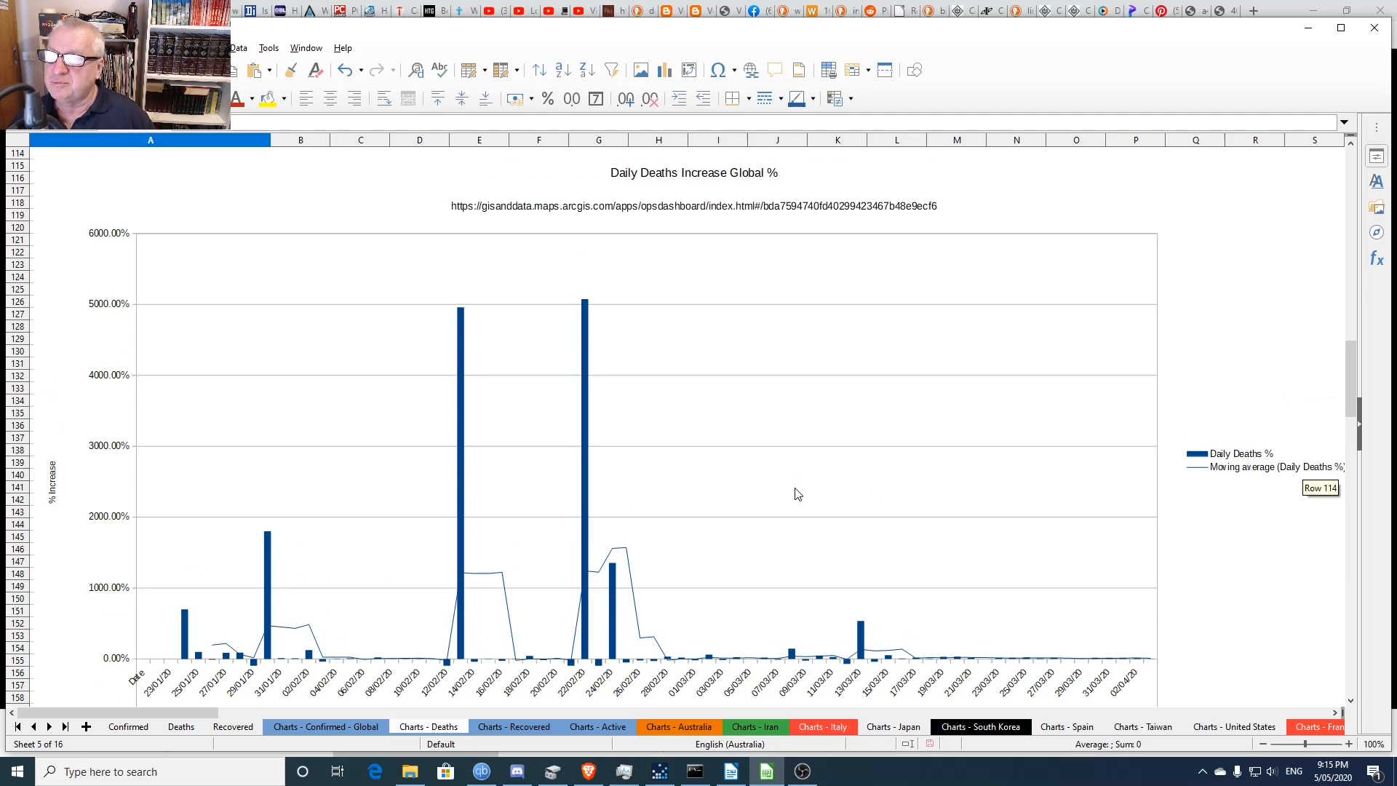
scroll(799, 493, "up", 1)
scroll(801, 494, "down", 4)
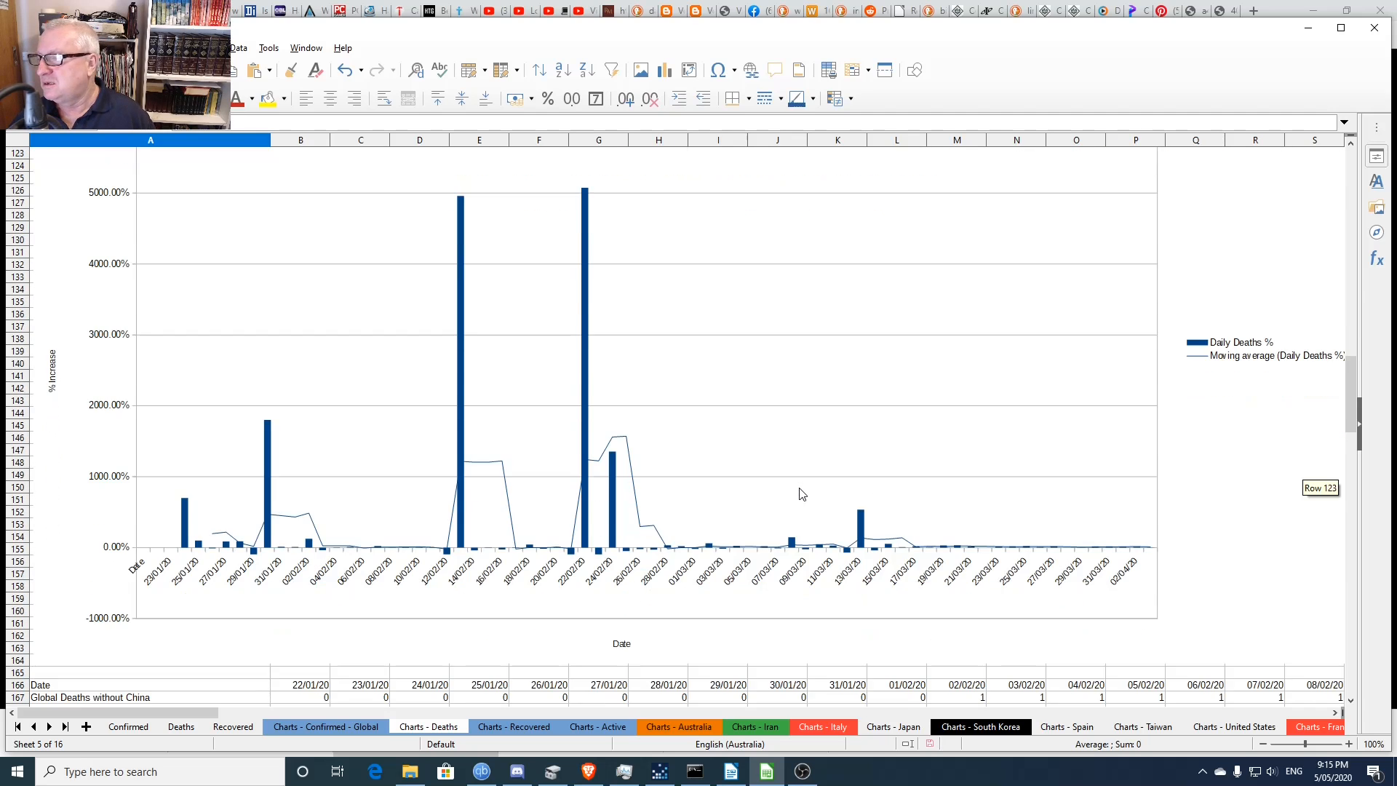
scroll(811, 492, "up", 4)
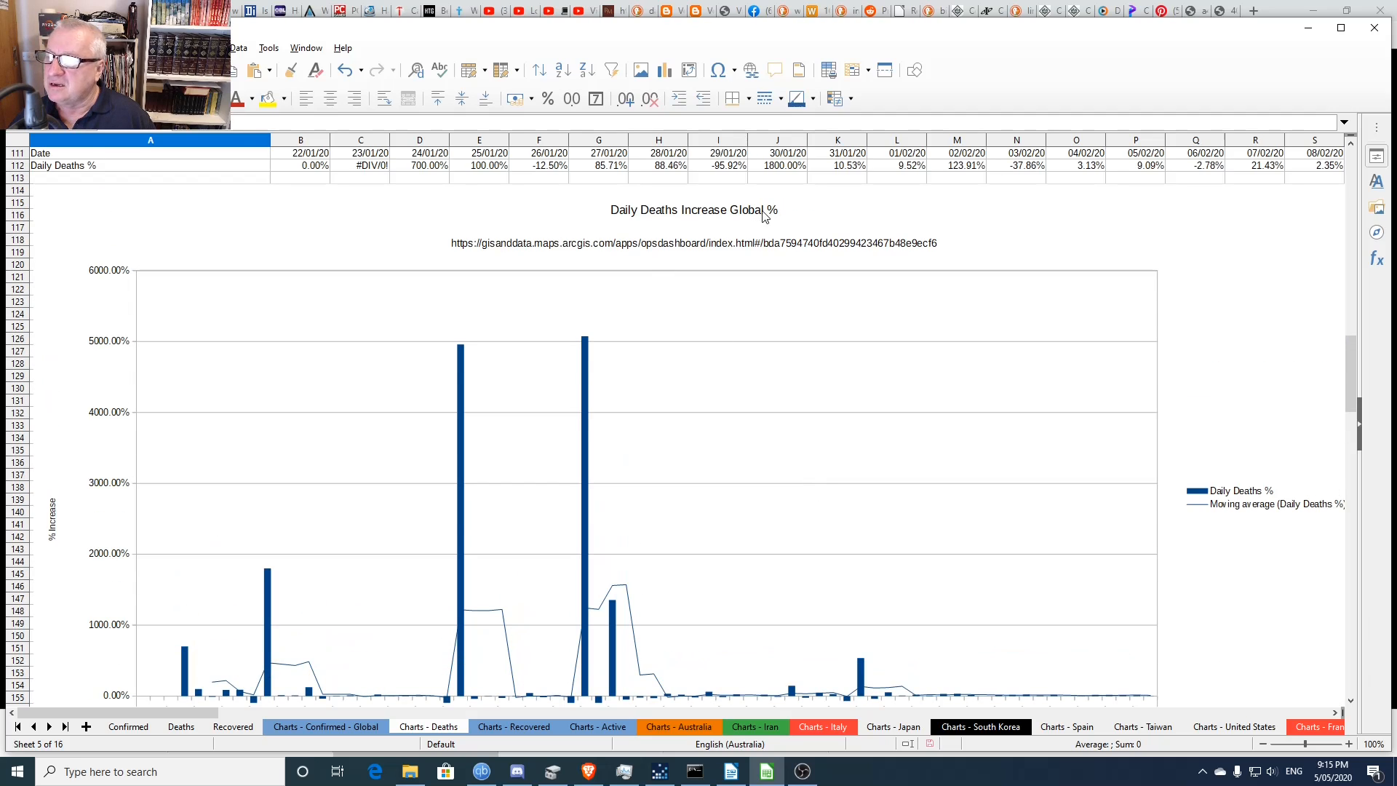
scroll(677, 524, "down", 3)
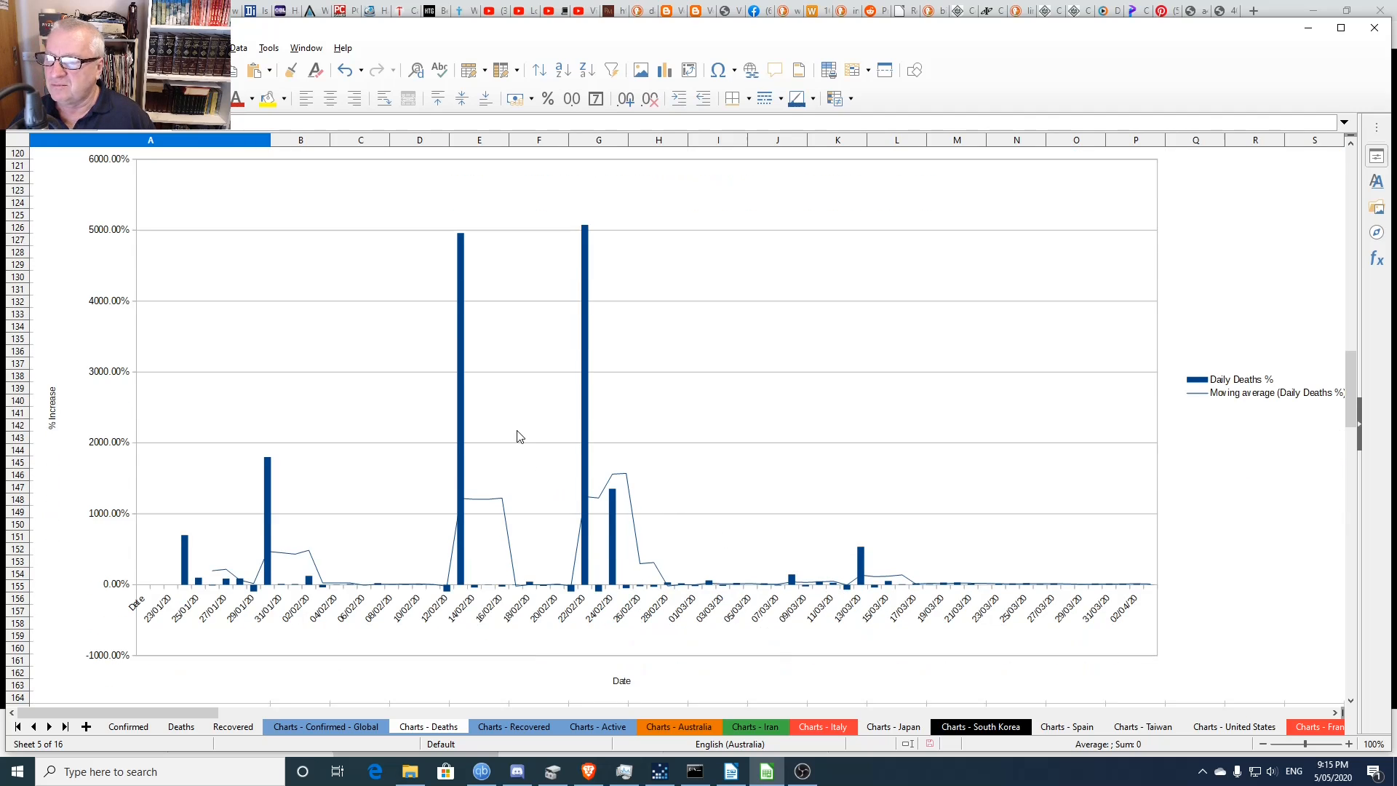
- Open the daily deaths increase chart's data ranges and set the Y-Values range to $'Charts - Deaths'.$A$112:$DA$112
left_click(675, 423)
double_click(675, 423)
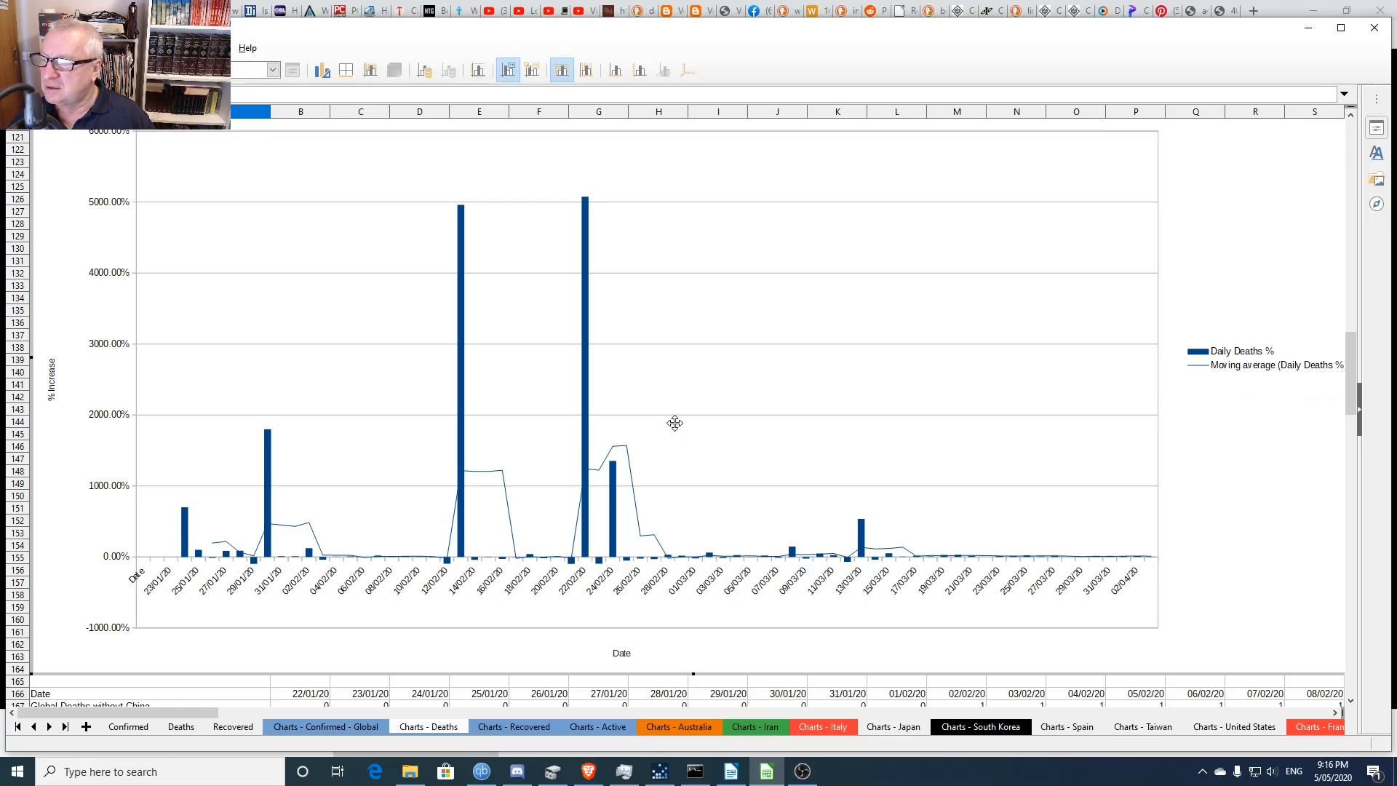
right_click(675, 423)
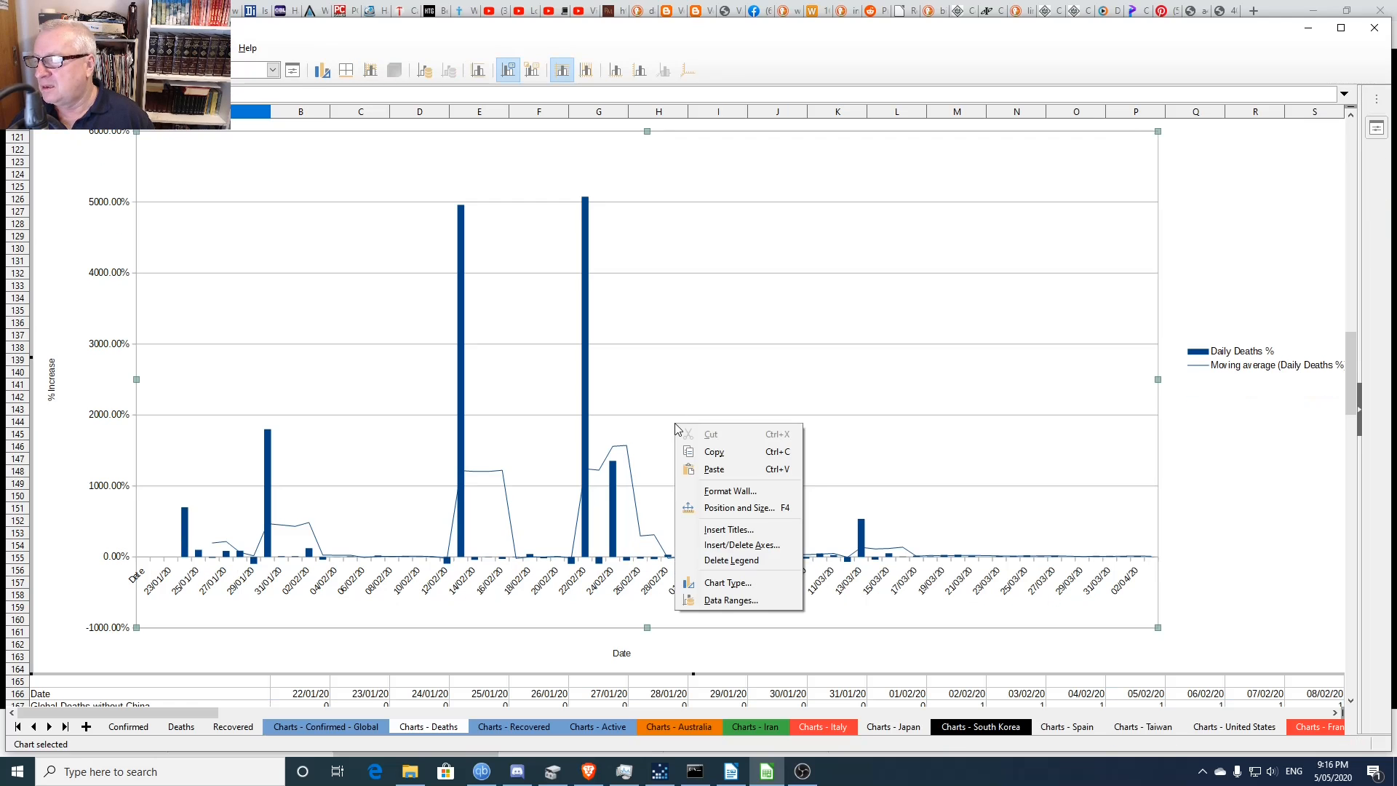
left_click(732, 601)
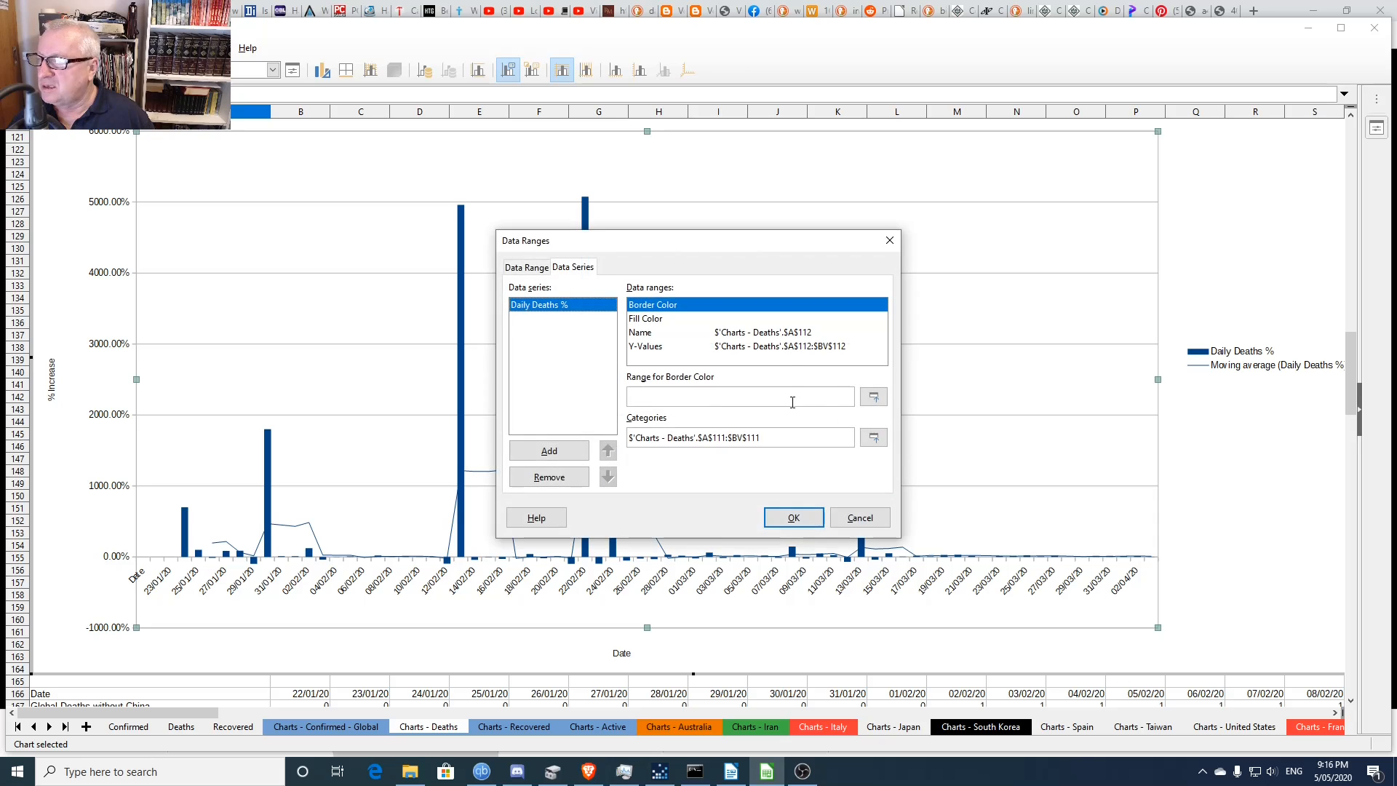
left_click(806, 348)
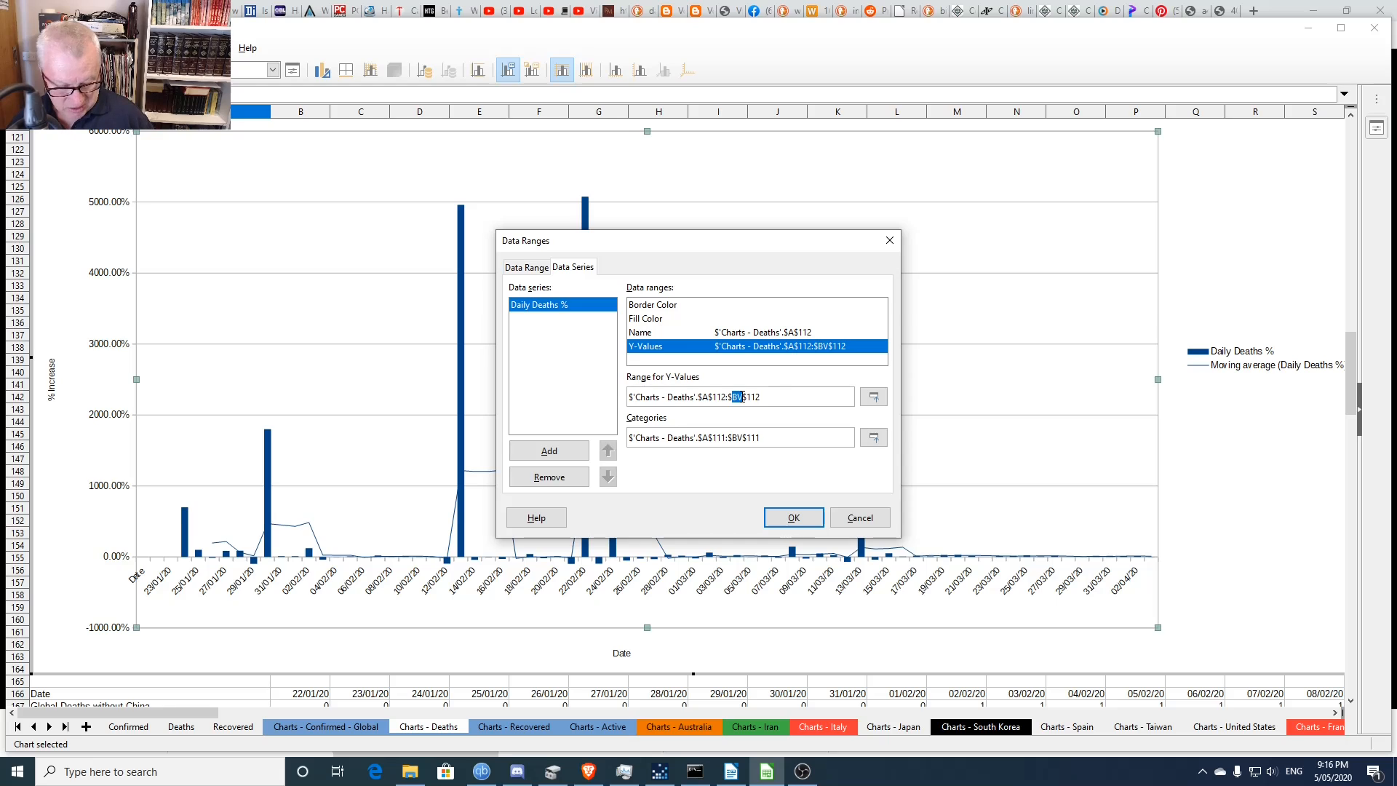
type("da")
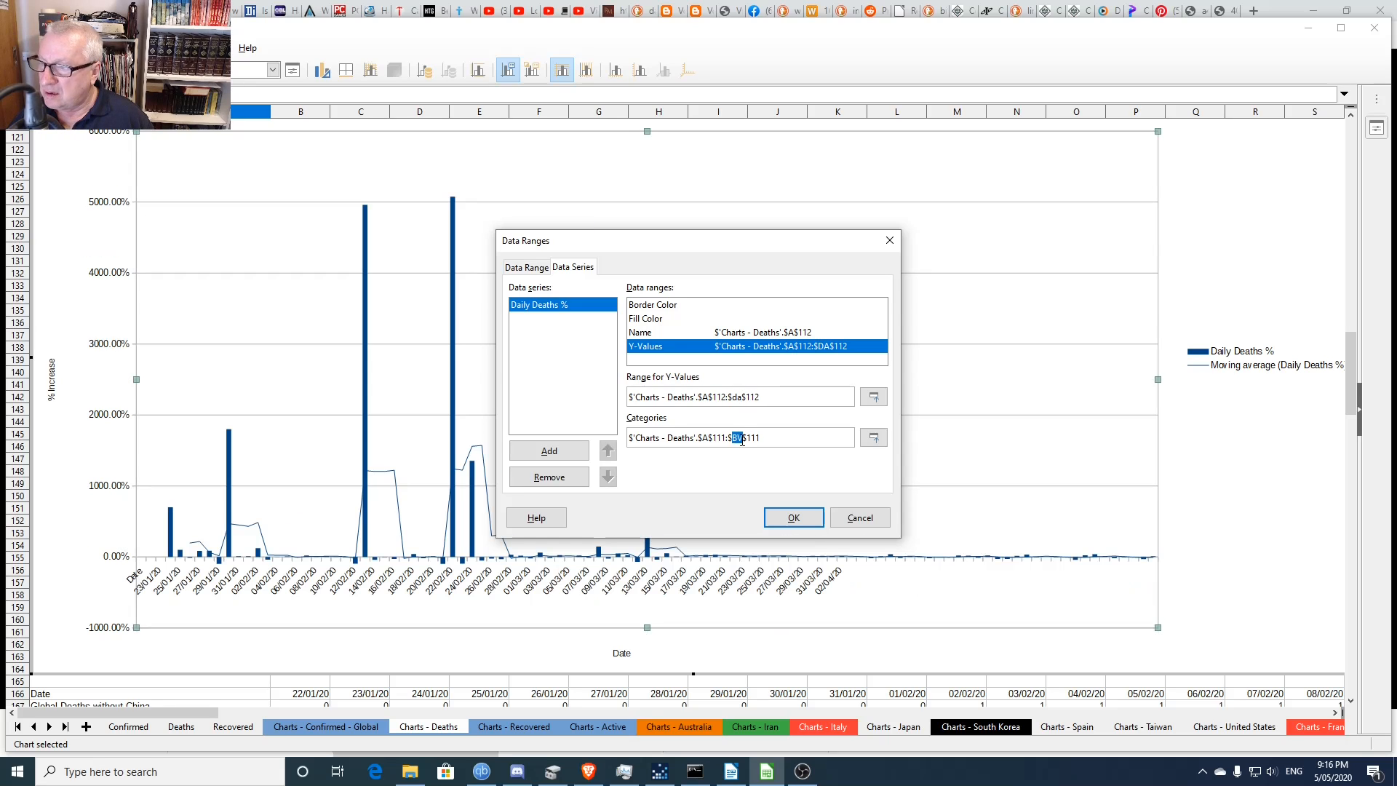
- Set the percentage chart's categories range to $'Charts - Deaths'.$A$111:$DA$111 and apply the data ranges
type("da")
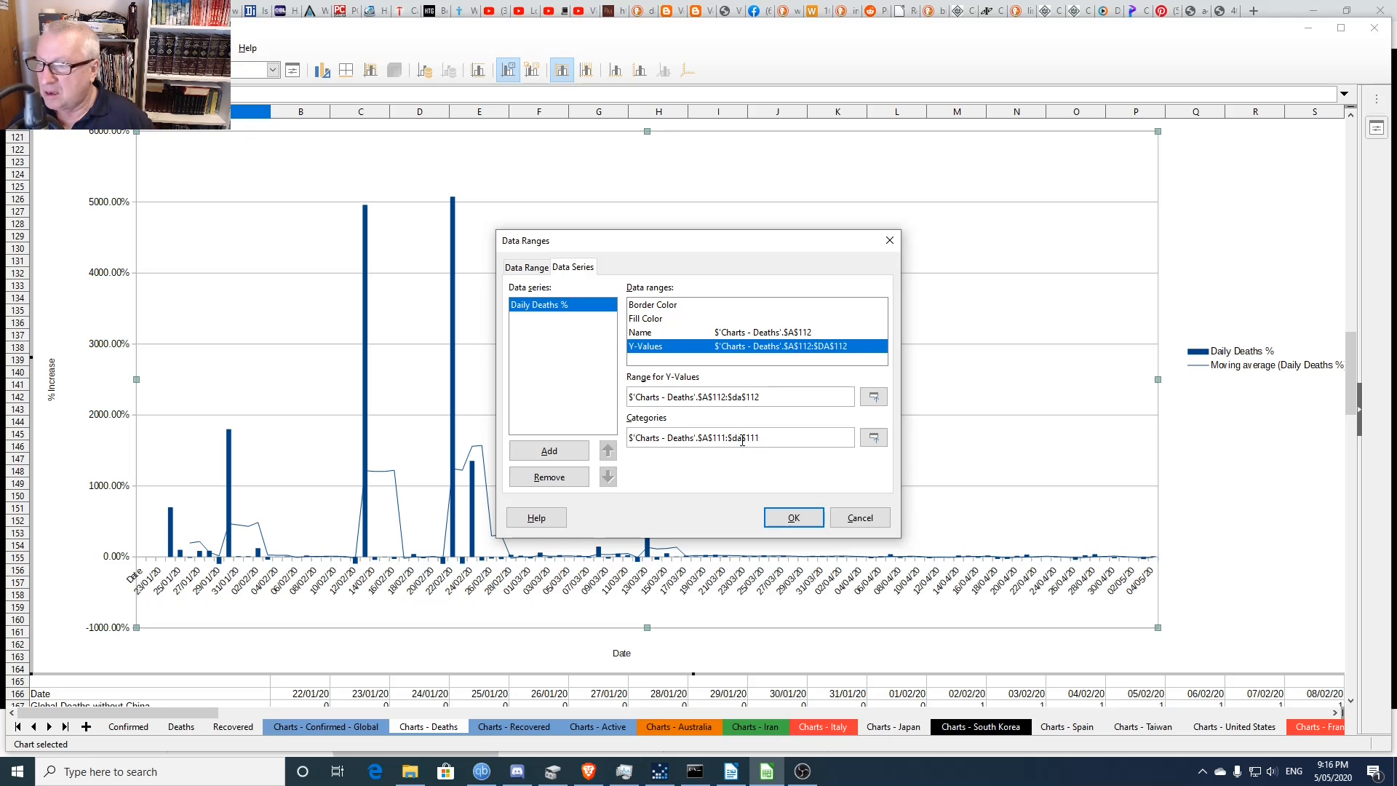
left_click(783, 518)
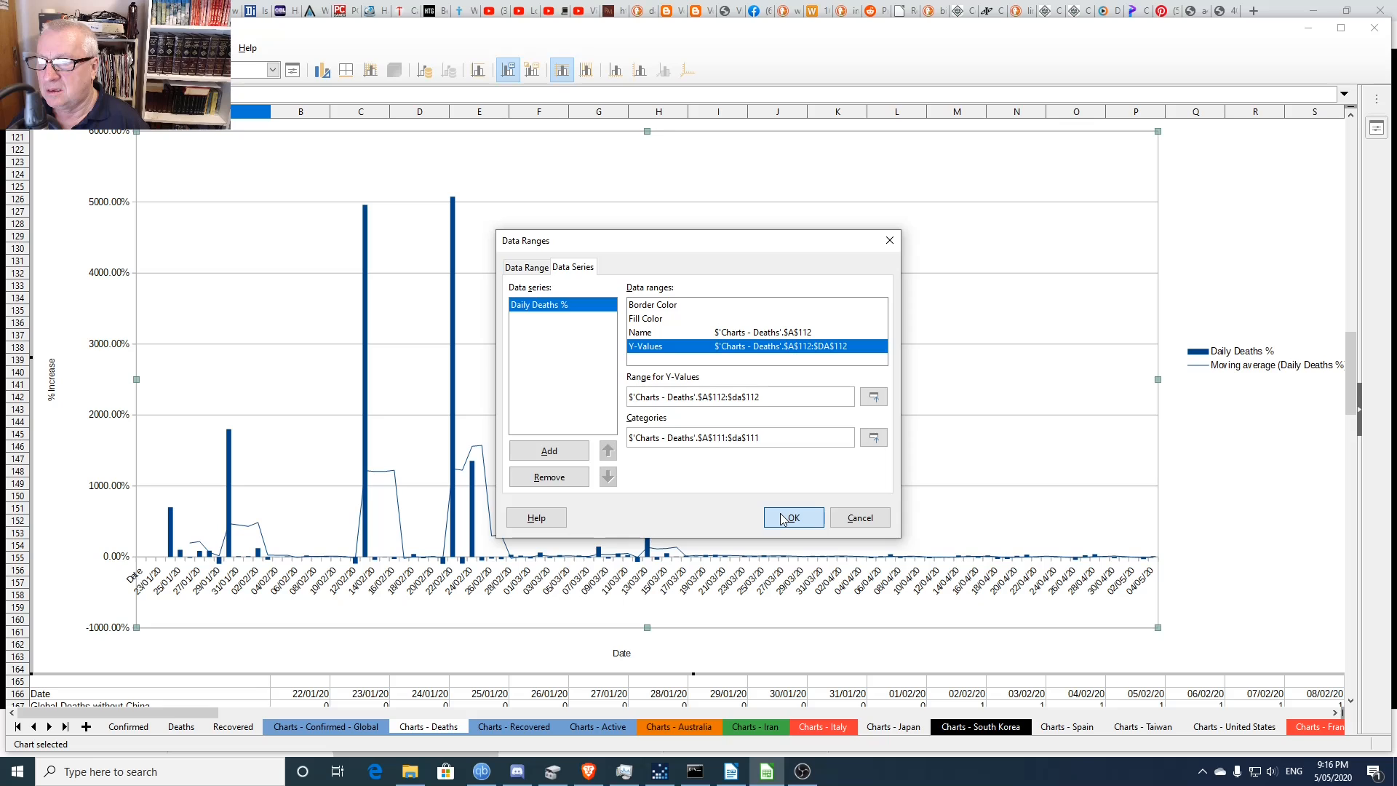
left_click(782, 518)
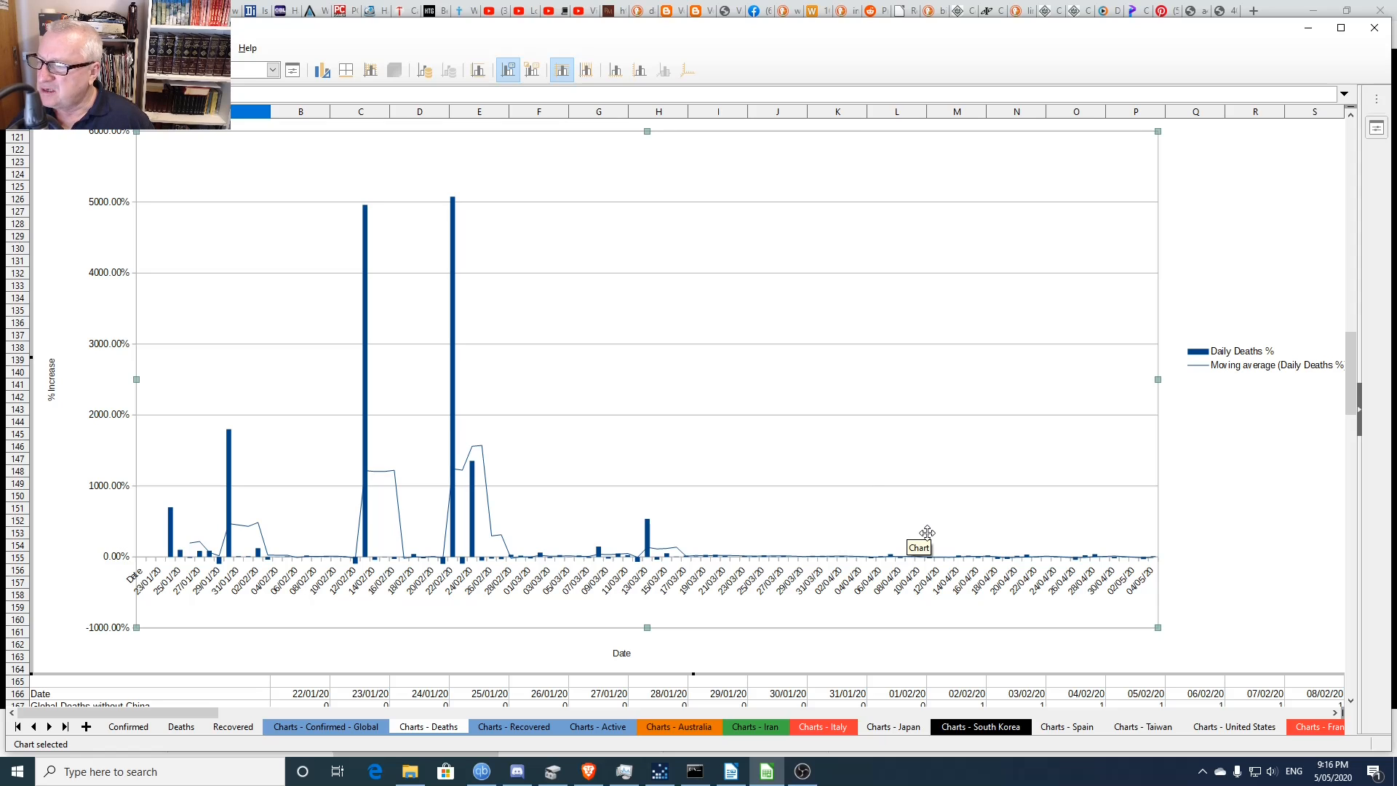
- Inspect the most recent bars and moving-average line on the percentage chart, then leave chart editing
left_click(1230, 582)
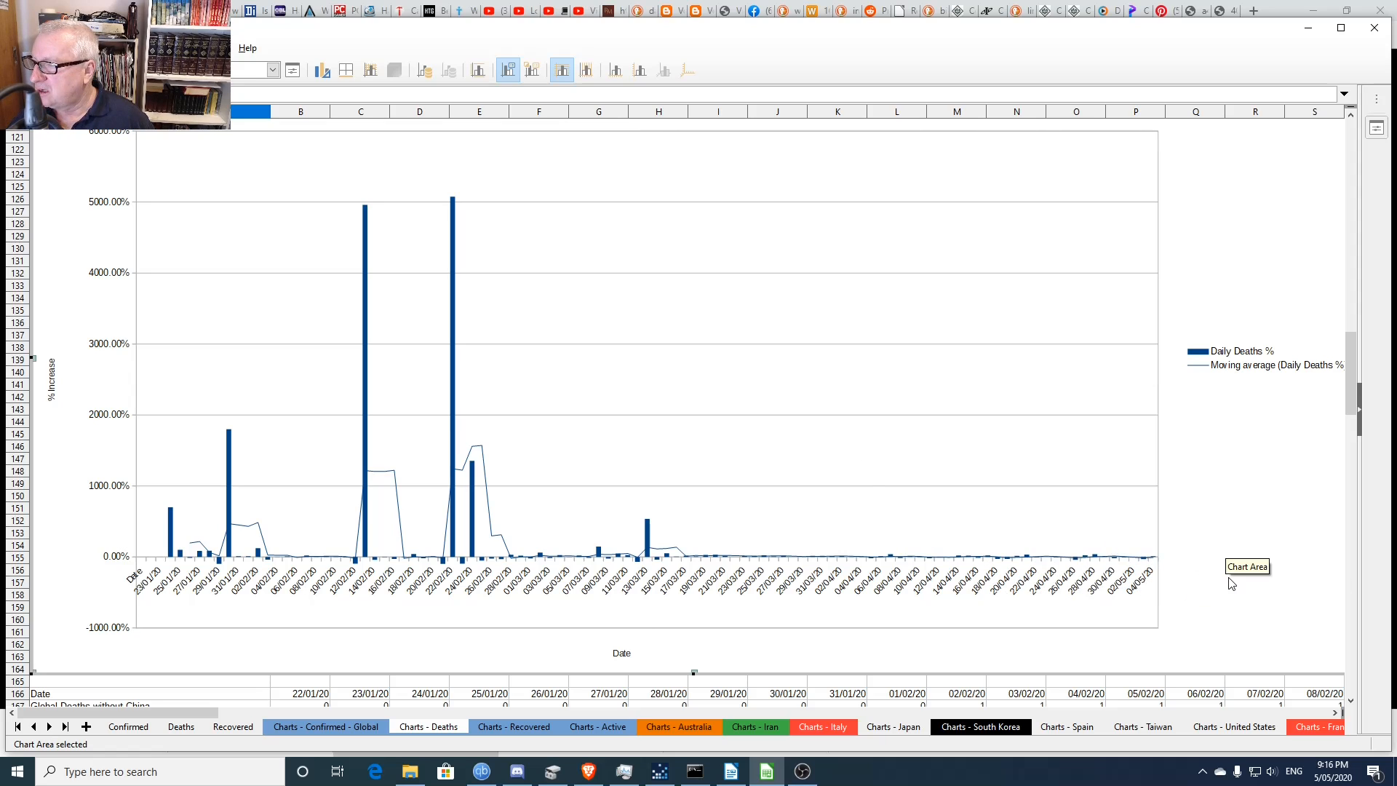
left_click(1144, 560)
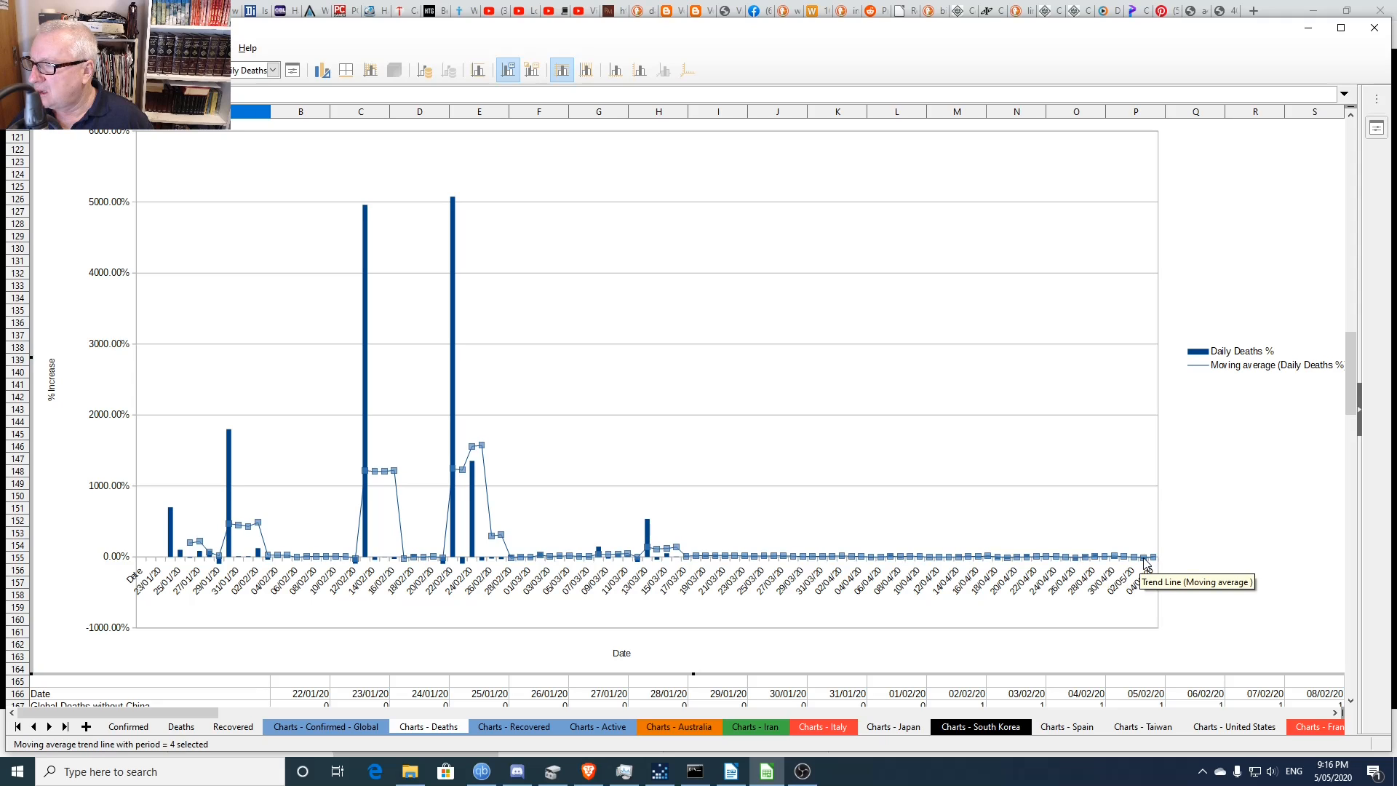
left_click(1136, 542)
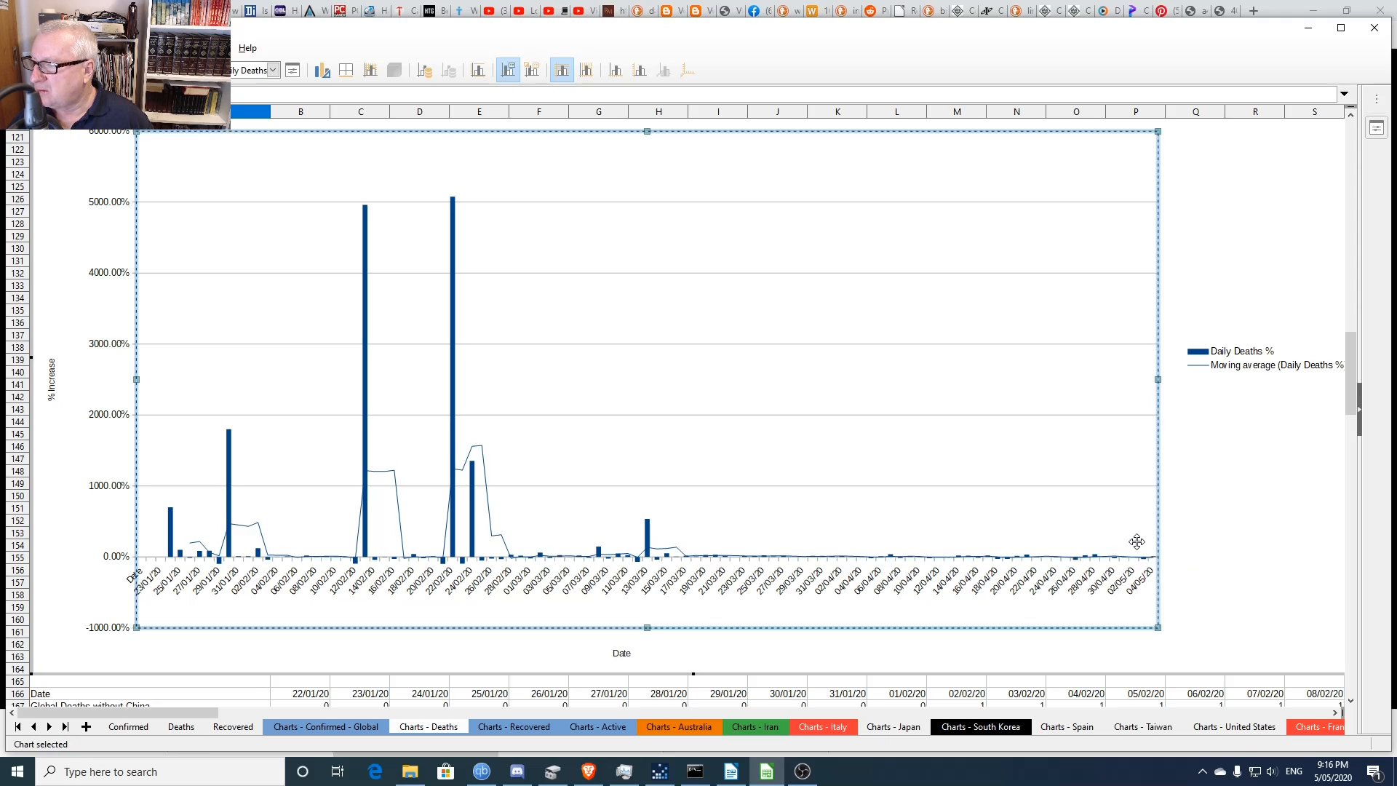
double_click(1119, 545)
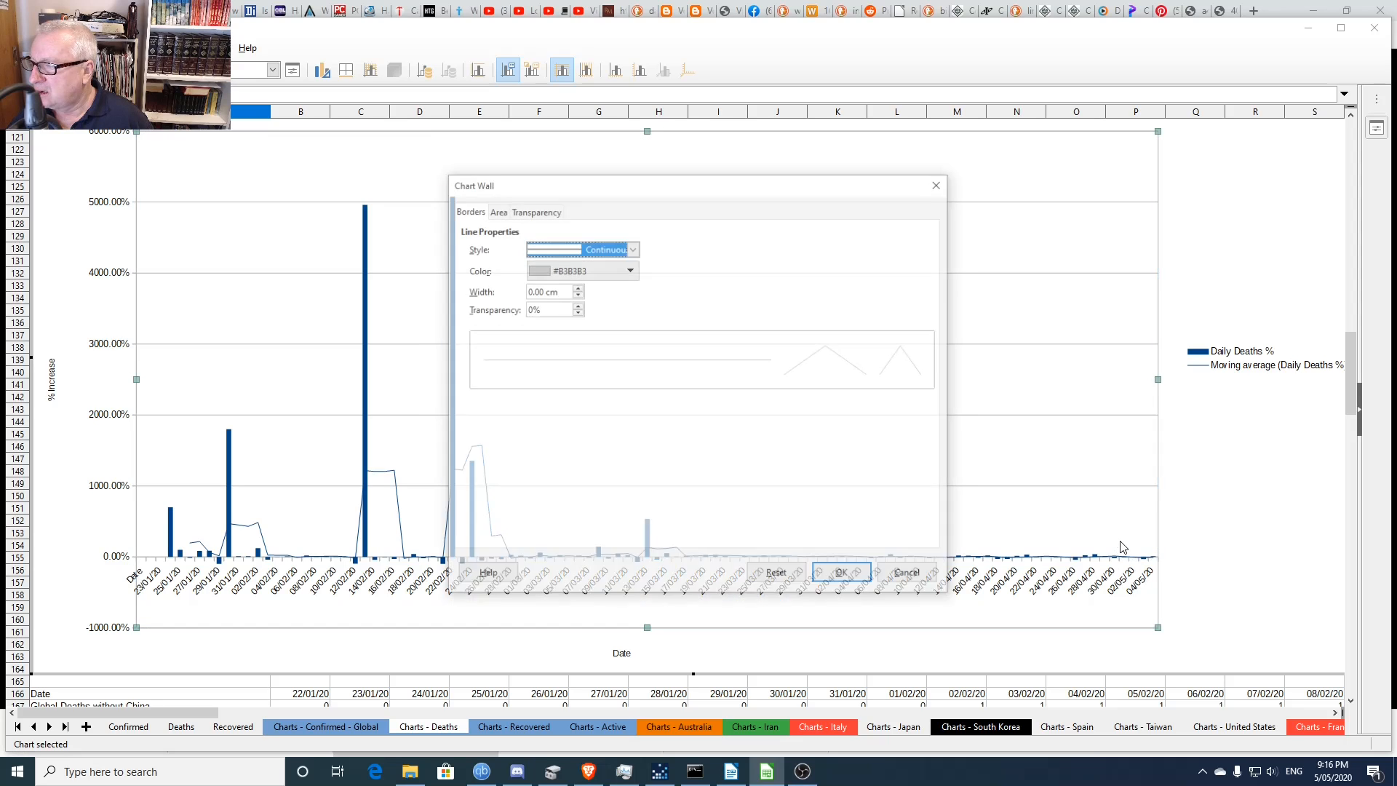
left_click(908, 576)
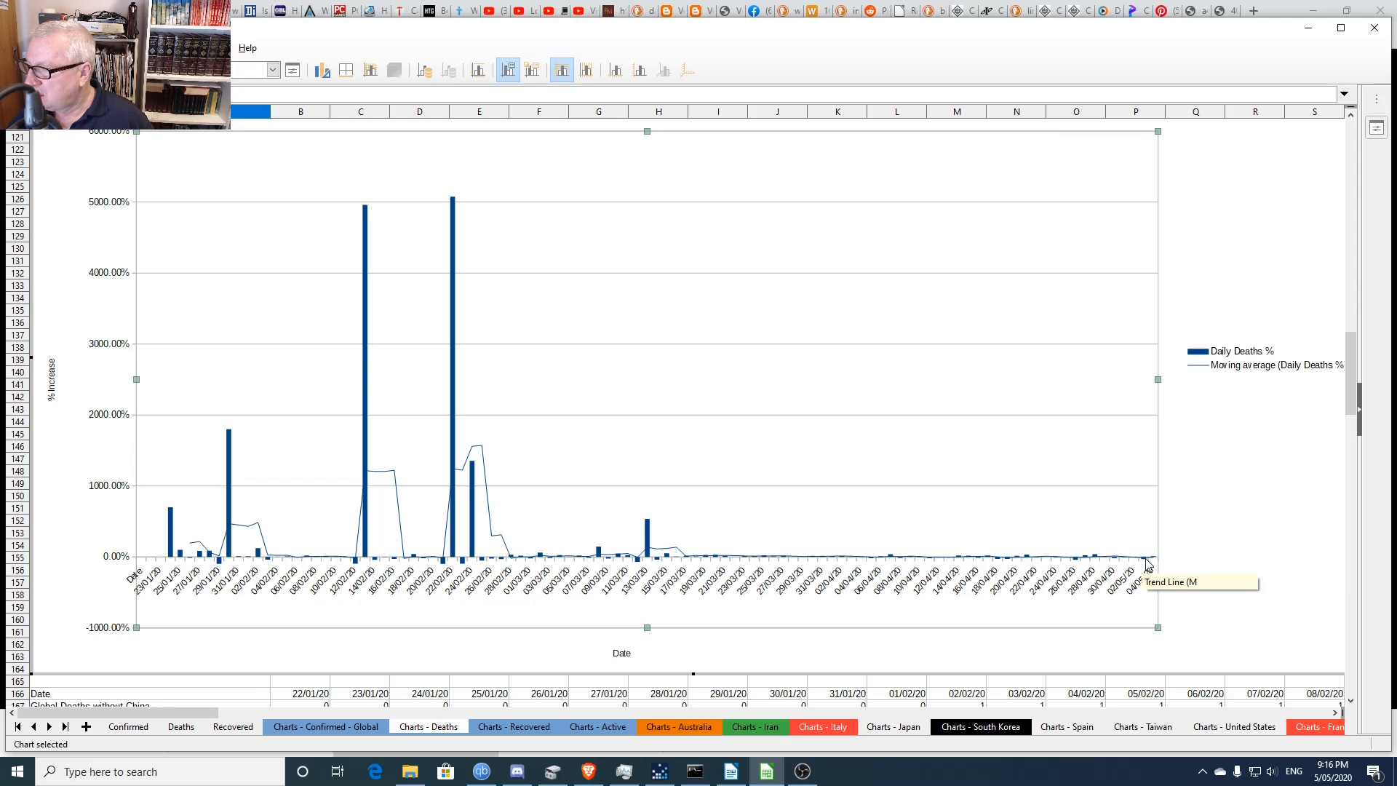
left_click(1204, 561)
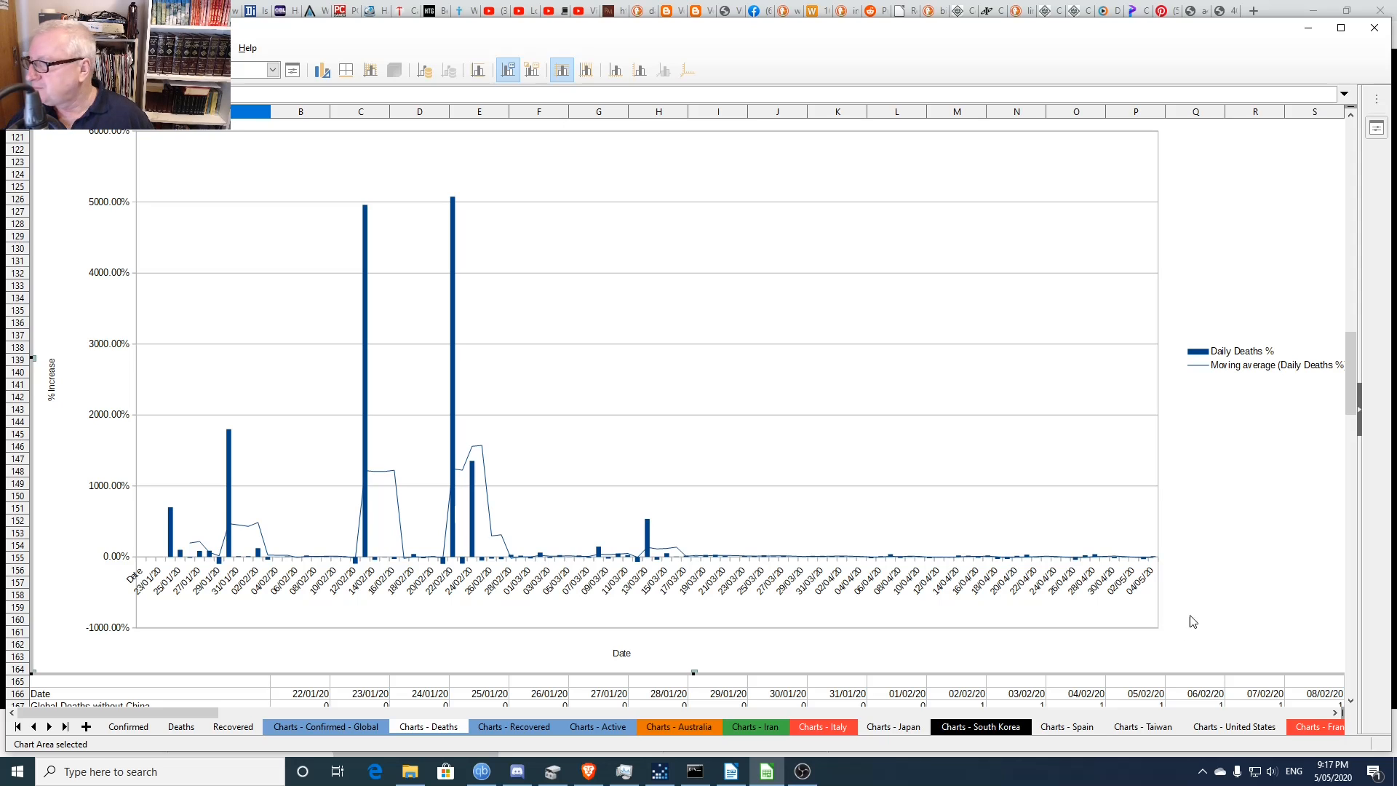
left_click(1110, 691)
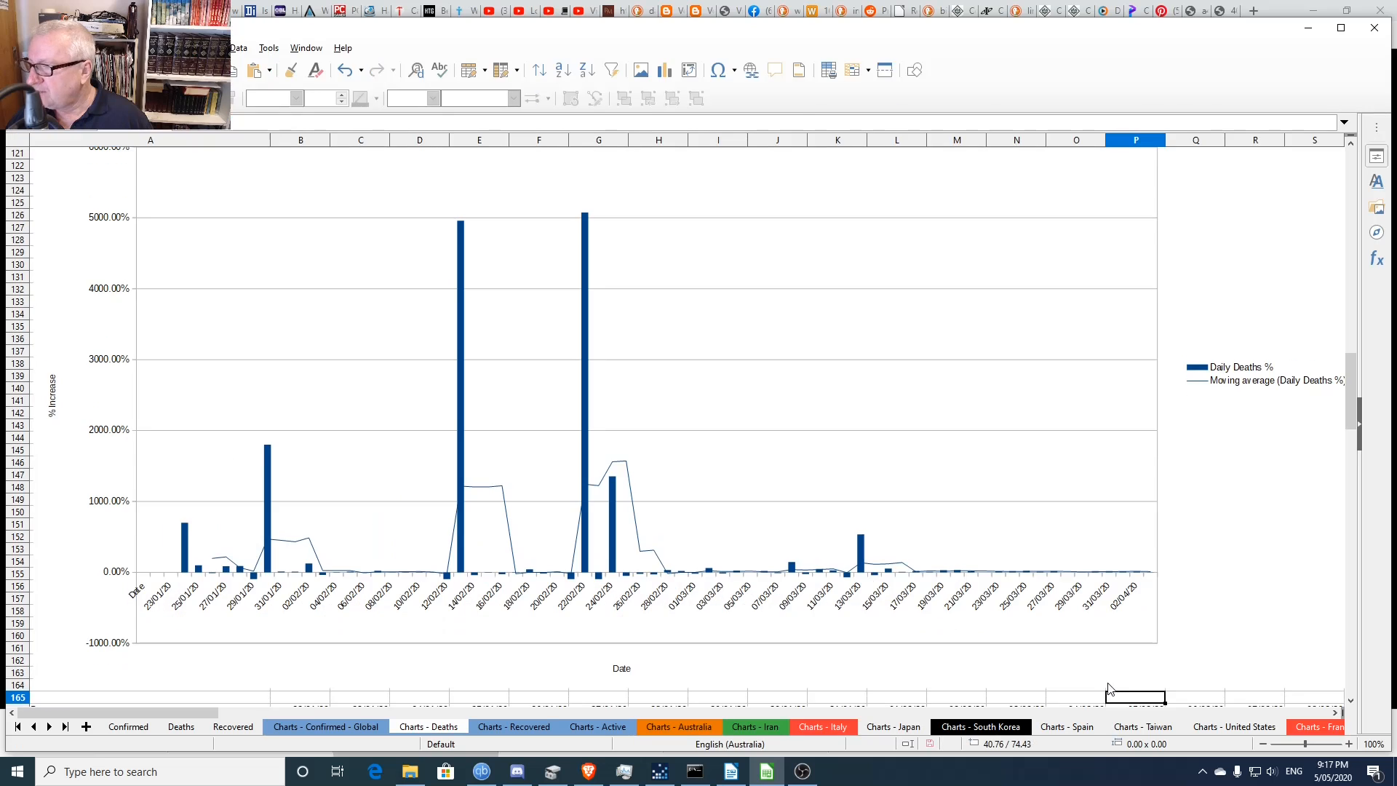
- Check early entries in the Daily Deaths % row, then go to its latest entry, 04/05/20 in cell DA112
scroll(1135, 651, "up", 14)
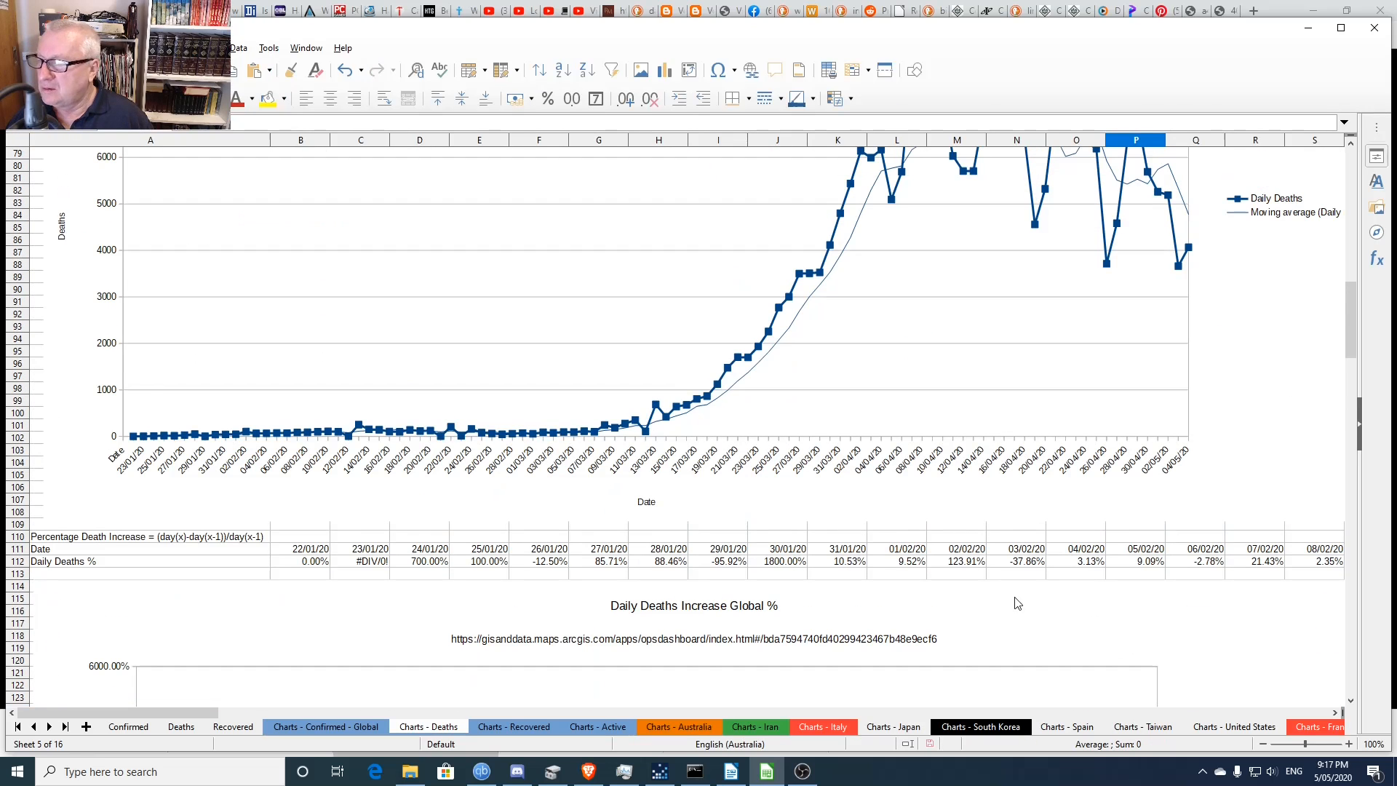
left_click(777, 562)
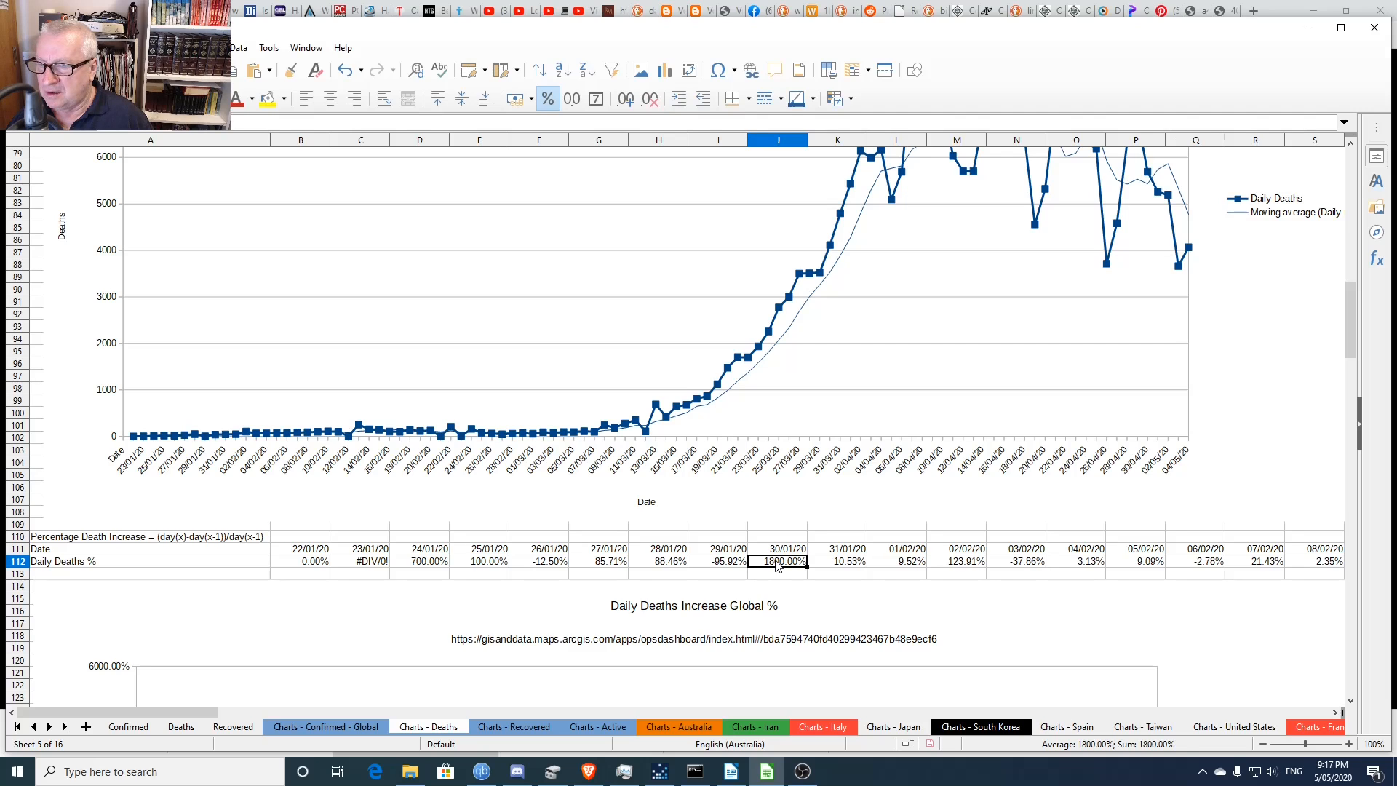
left_click(365, 563)
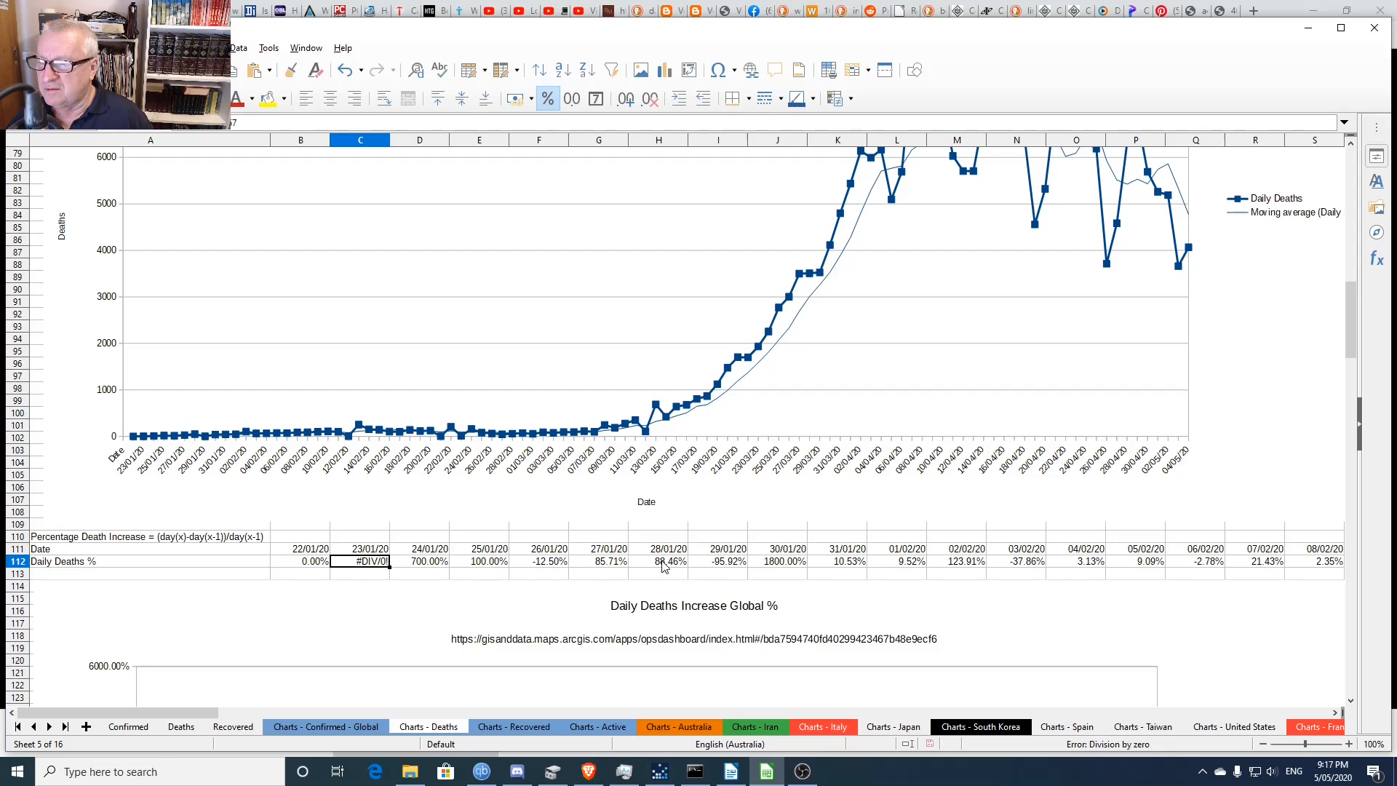
left_click(846, 565)
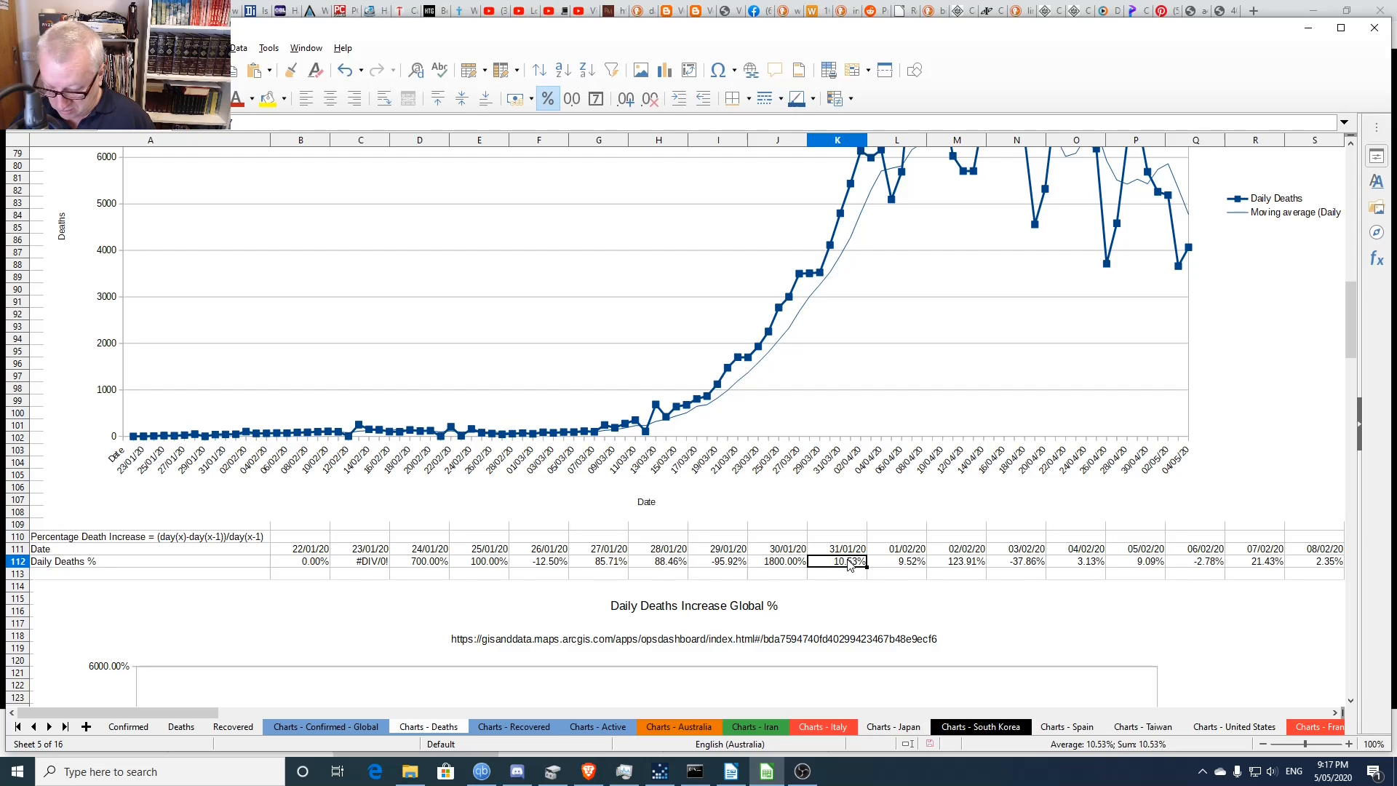
key("Right")
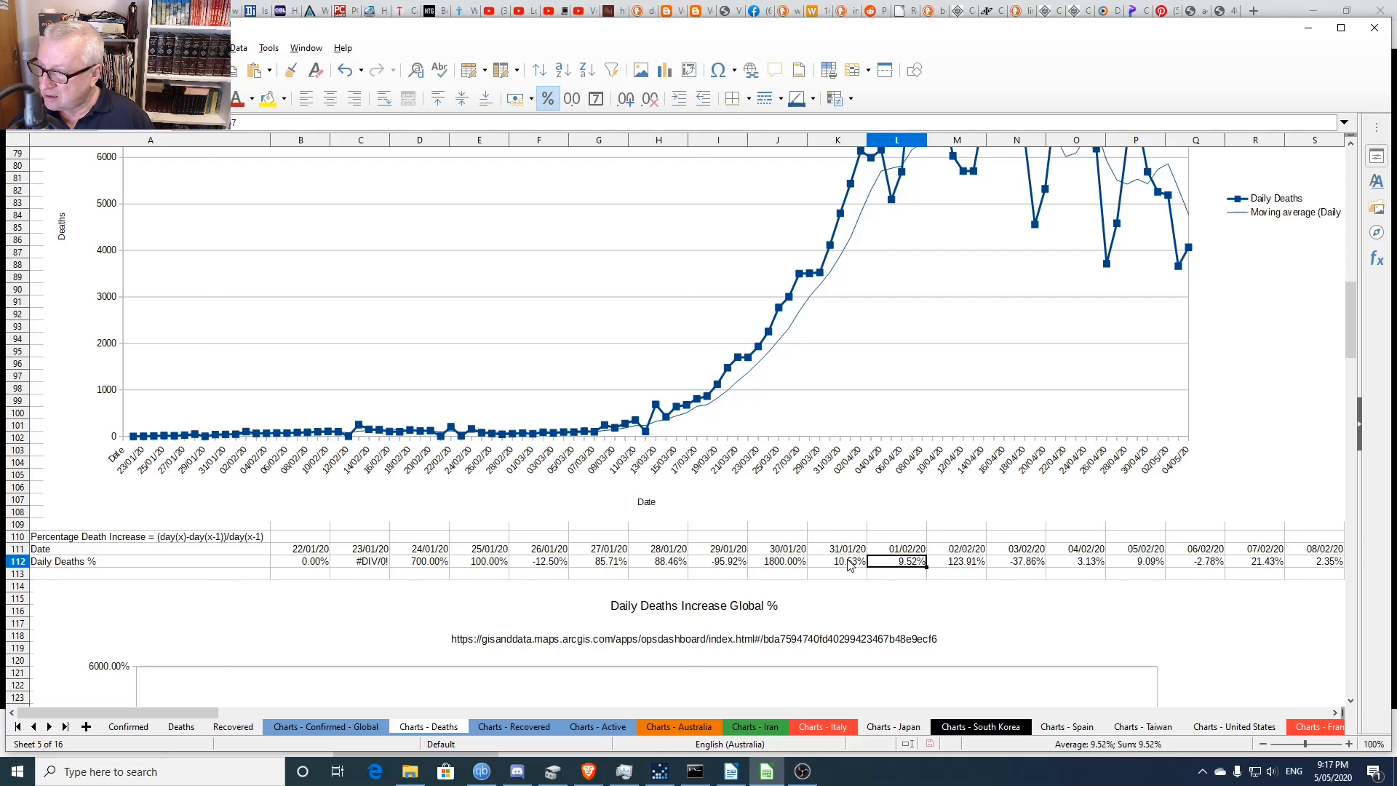
key("ctrl+Right")
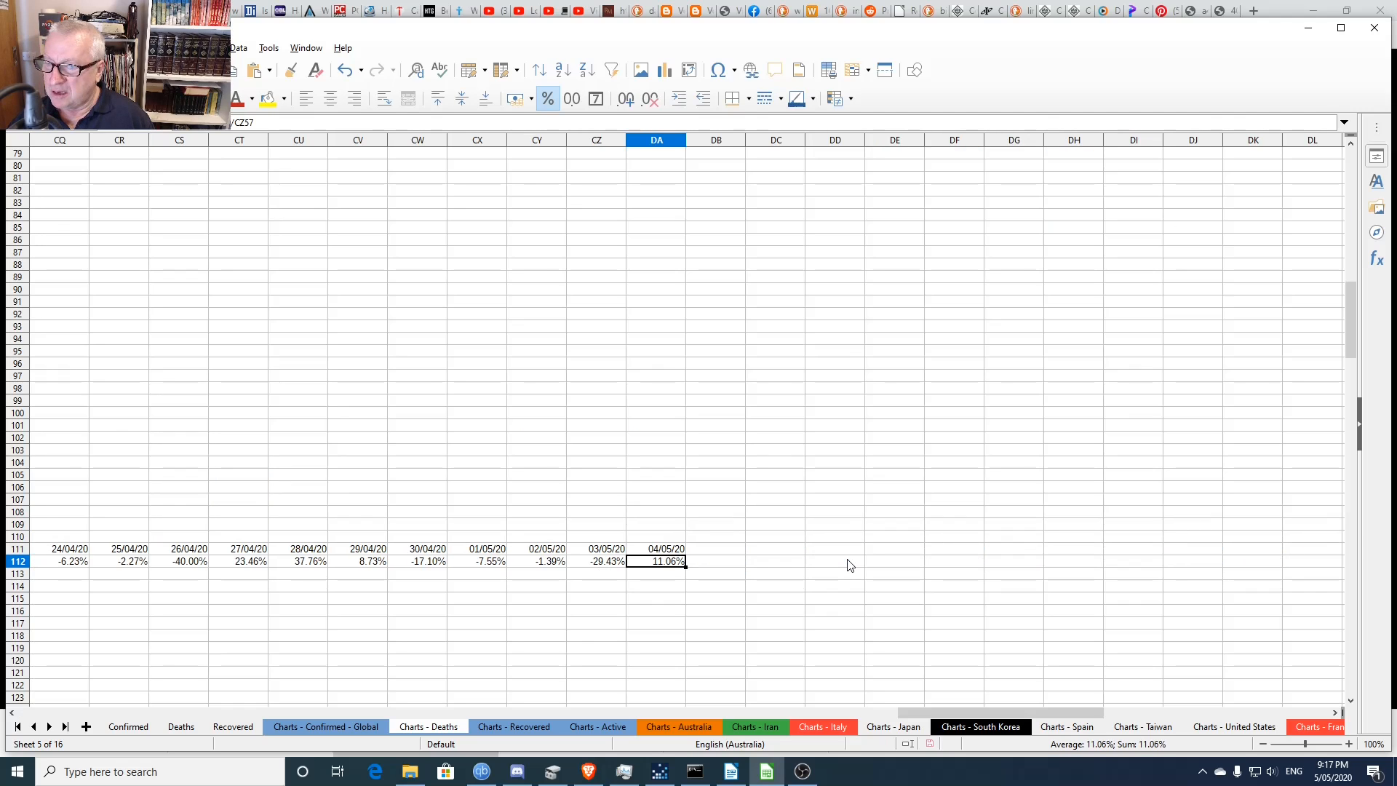
- Review the daily death percentages backwards along the row from 04/05/20 to 15/04/20 in cell CH112
key("Left")
key("Left")
key("Left")
key("Left")
key("Left")
key("Left")
key("Left")
key("Left")
key("Left")
key("Left")
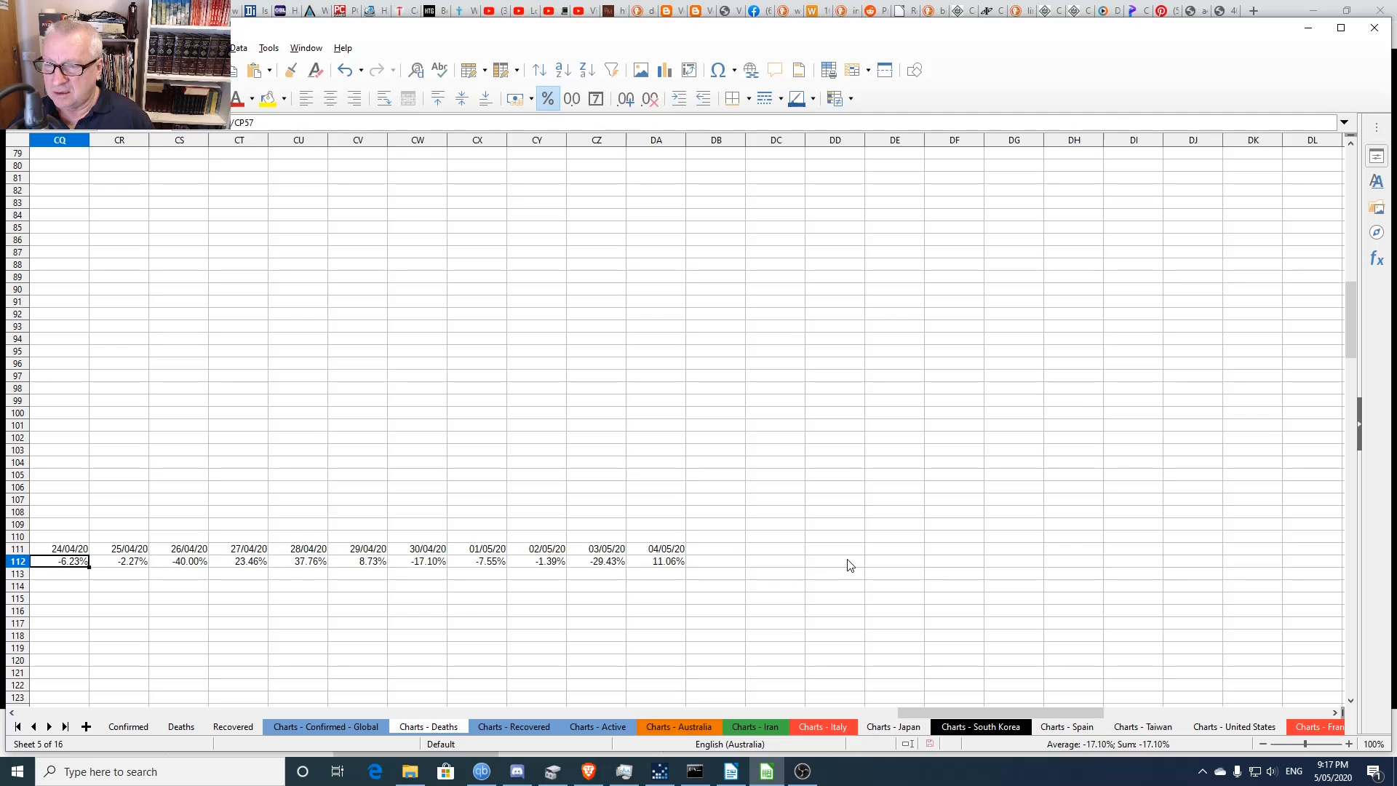
key("Left")
key("Left")
key("Left")
key("Left")
key("Left")
key("Left")
key("Right")
key("Right")
key("Left")
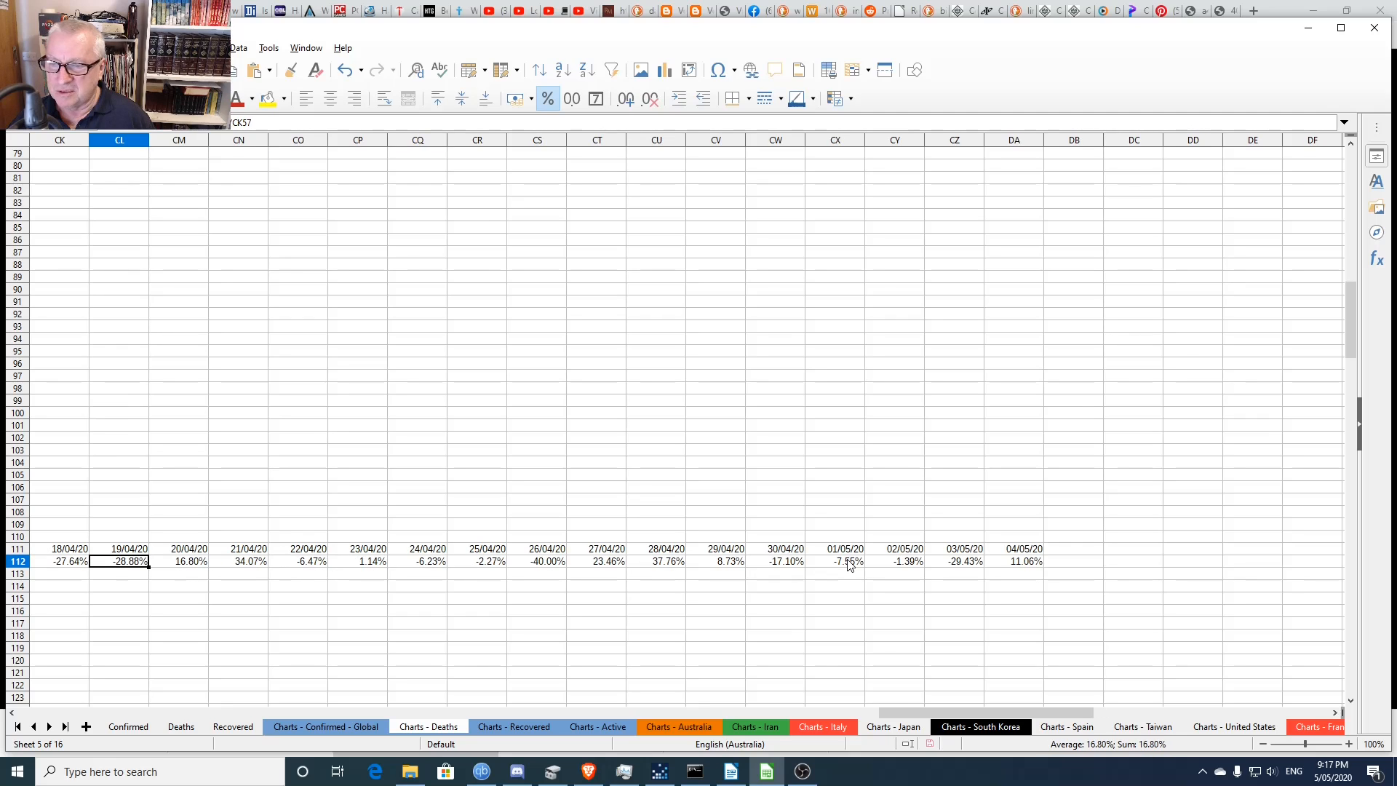
key("Left")
key("Left")
key("Left")
key("Left")
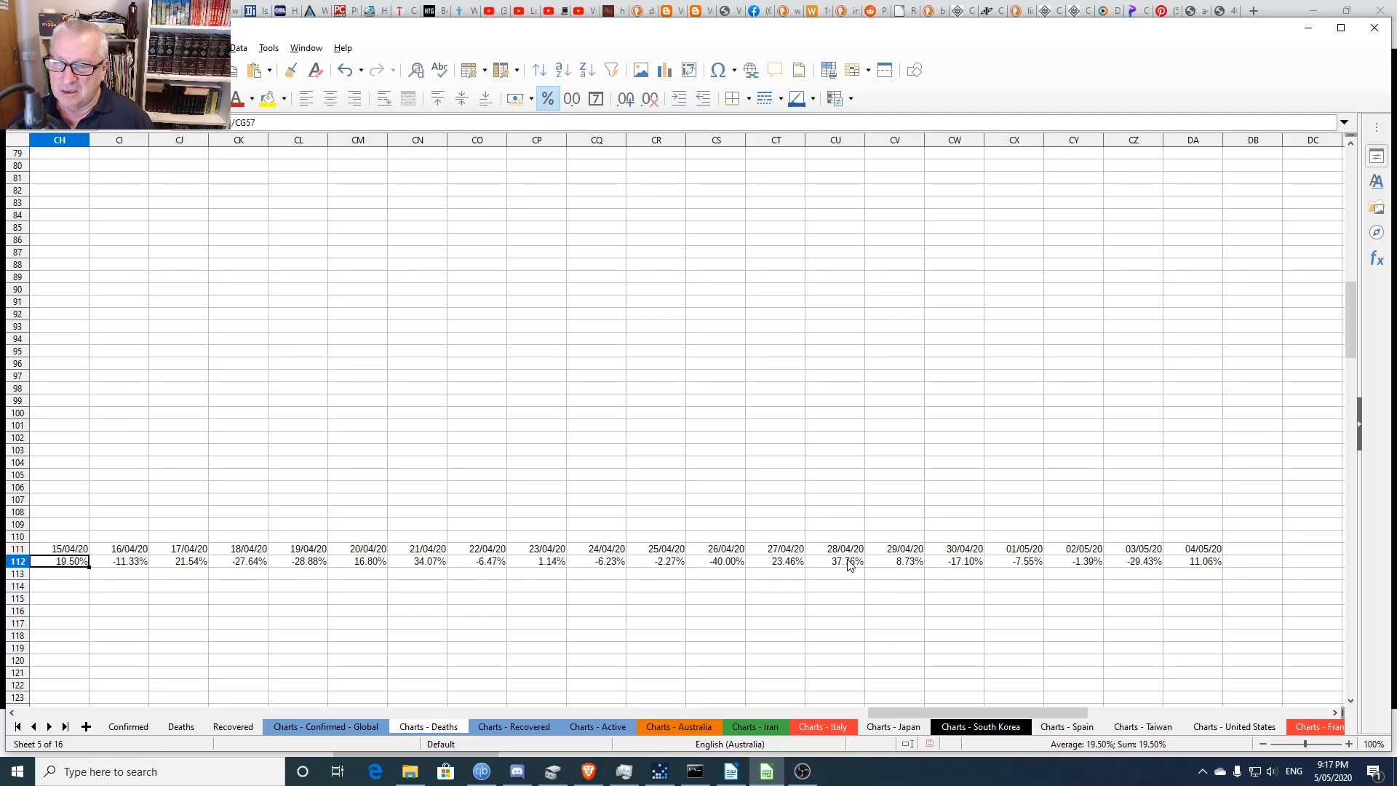
- Compare the daily death percentages between 15/04/20 and 22/04/20, ending on the 18/04/20 entry in cell CK112
key("Right")
key("Right")
key("Right")
key("Right")
key("Right")
key("Right")
key("Right")
key("Left")
key("Left")
key("Left")
key("Left")
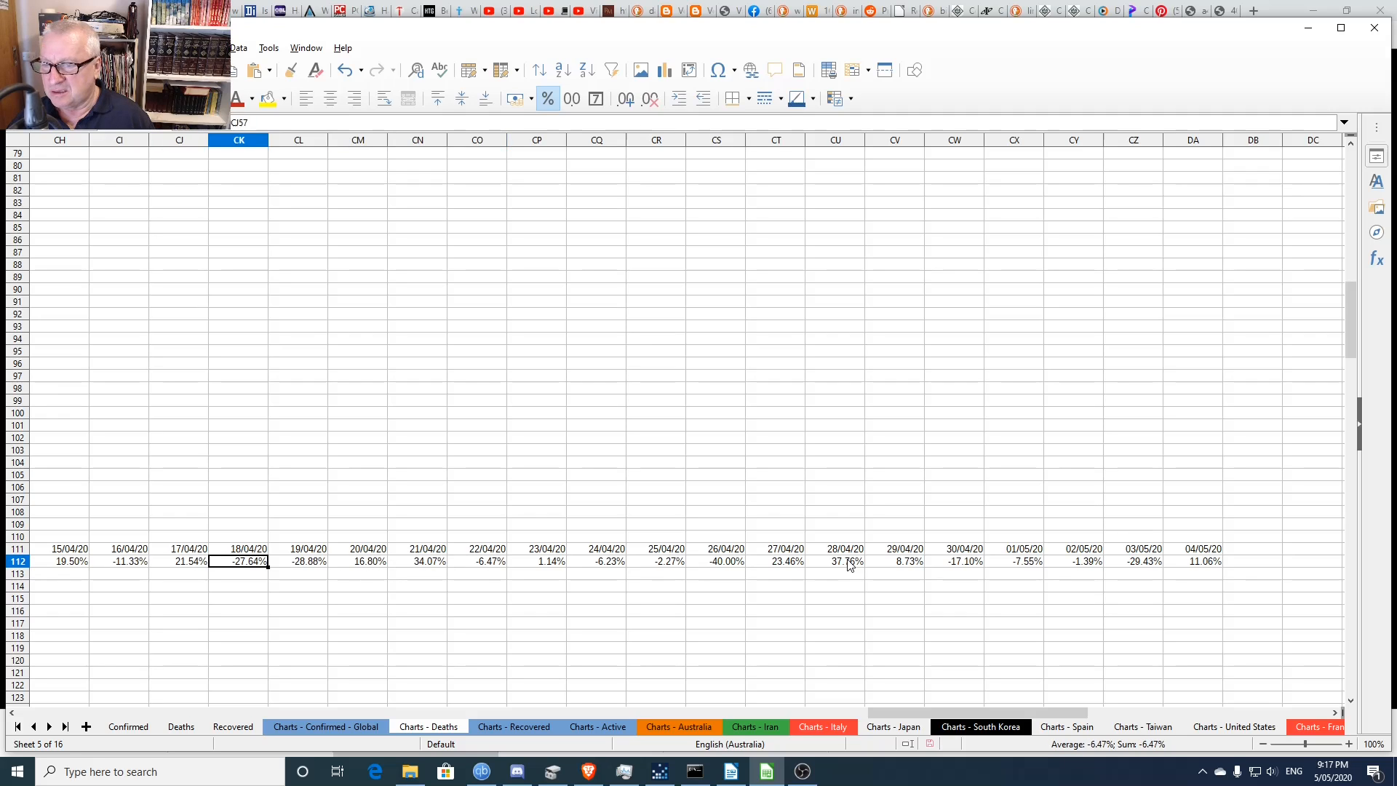
- Compare the daily death percentages in row 112 between 15/04/20 and 18/04/20, ending on the 17/04/20 entry in cell CJ112
key("Left")
key("Left")
key("Left")
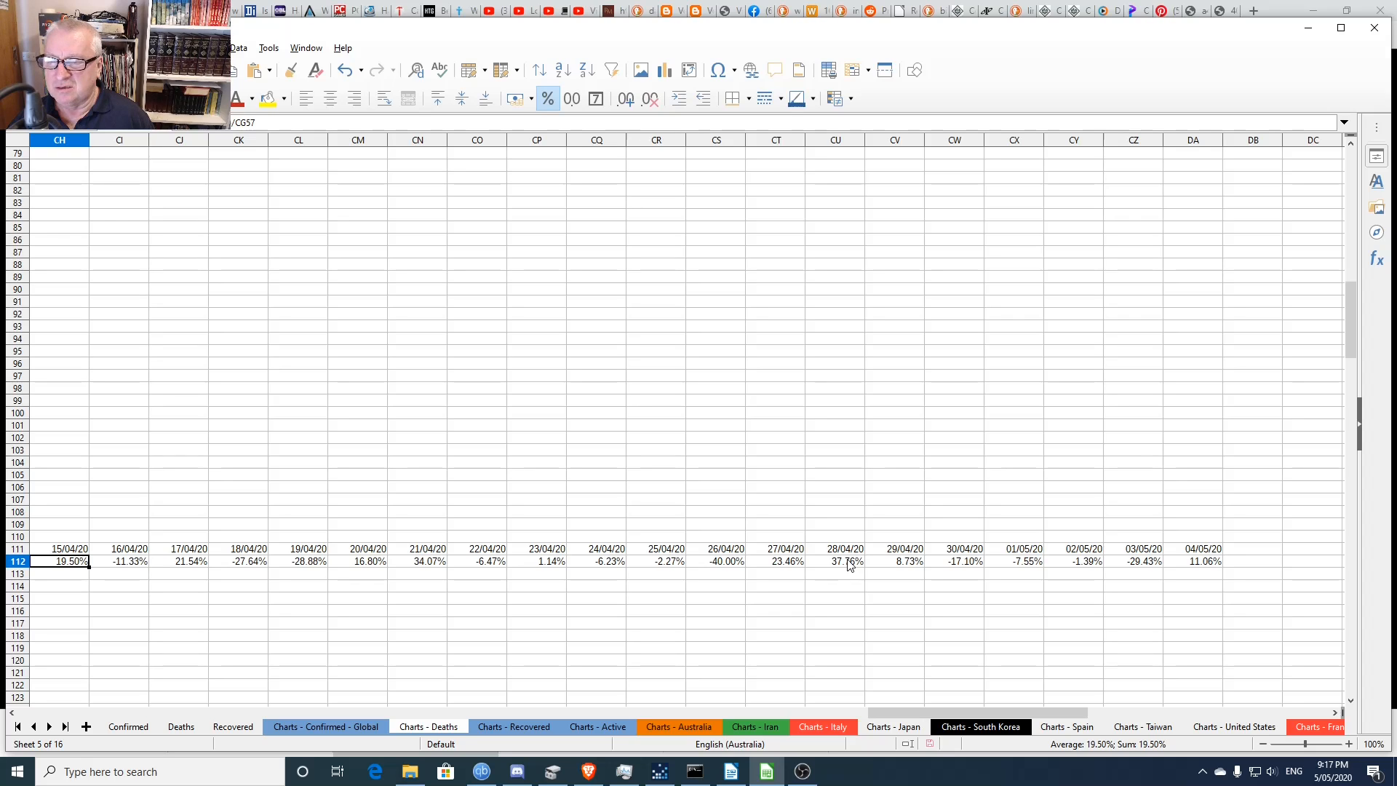
key("Right")
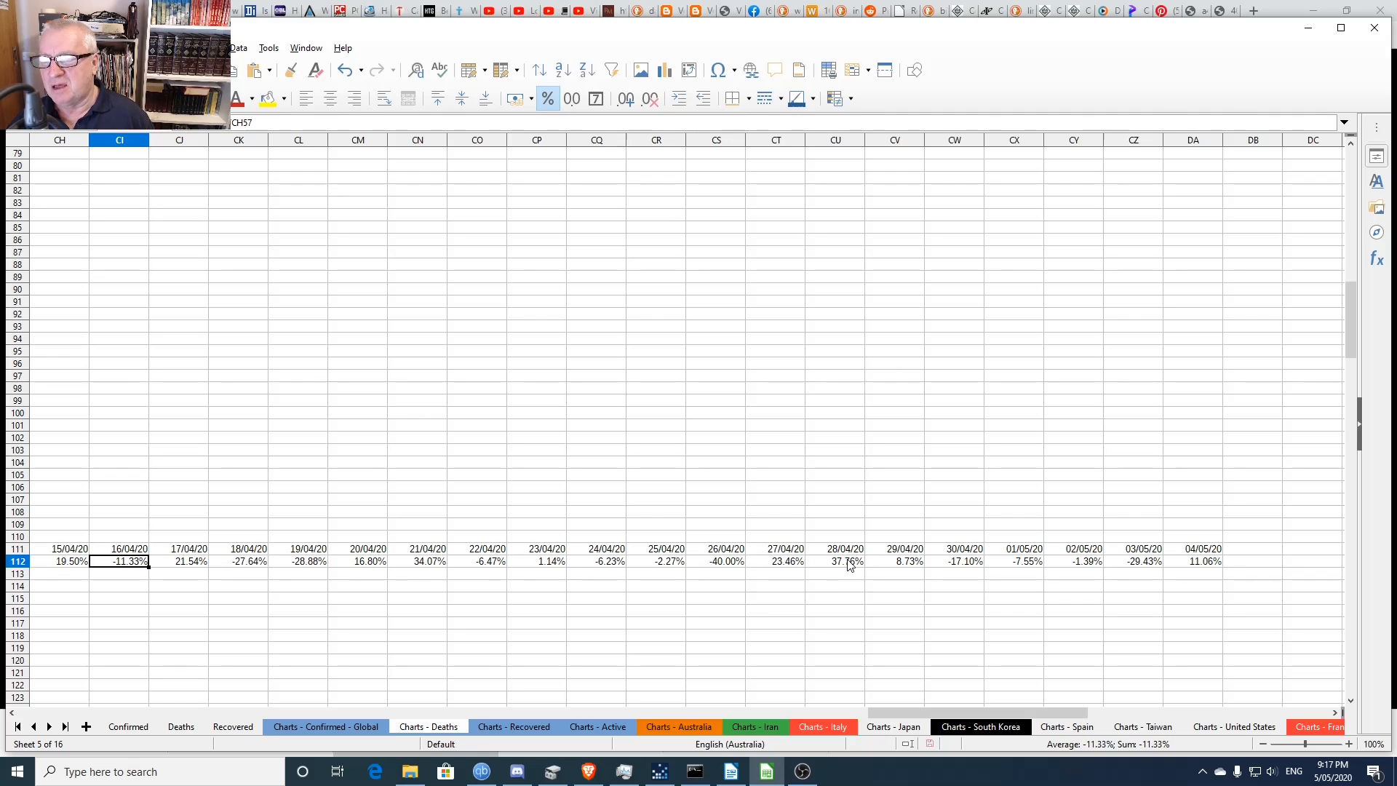
key("Left")
key("Right")
key("Right")
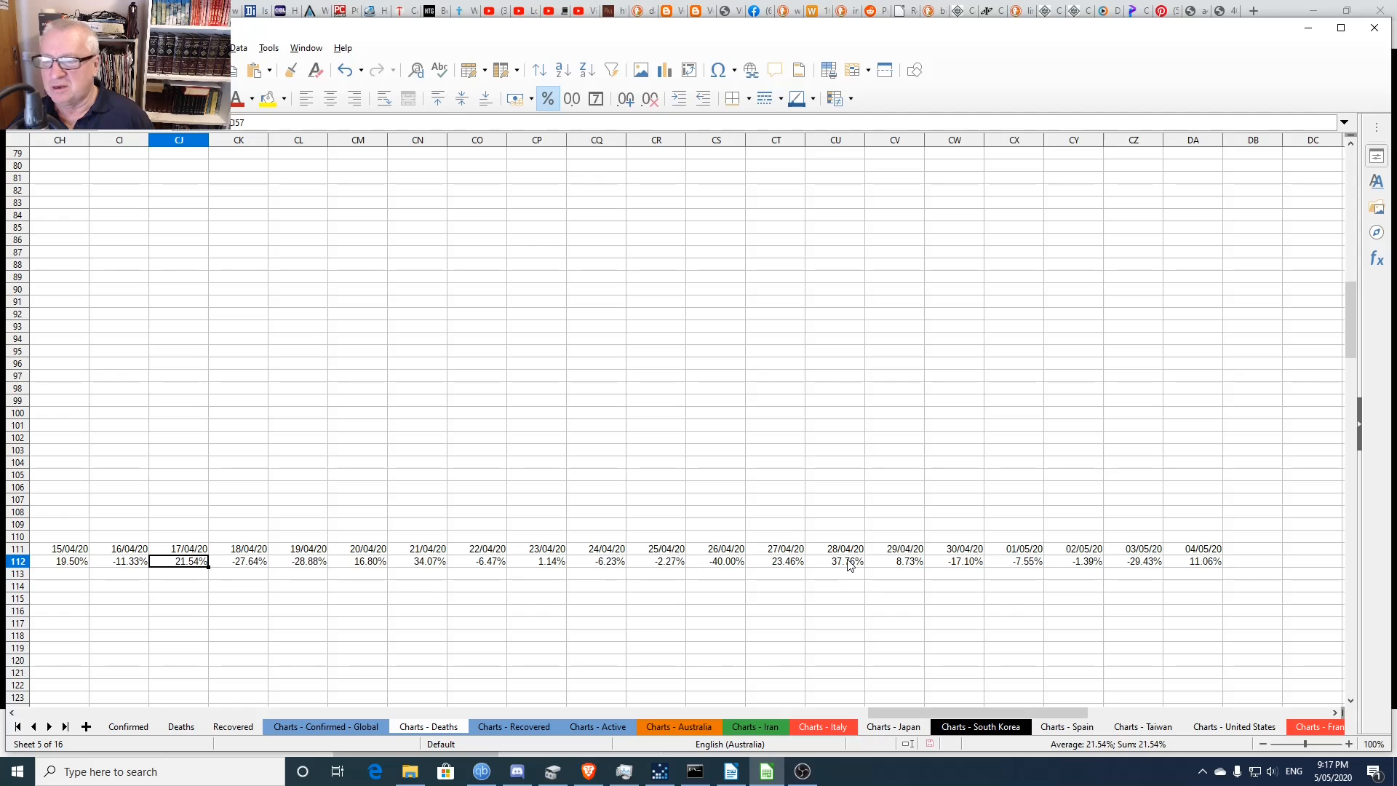
key("Left")
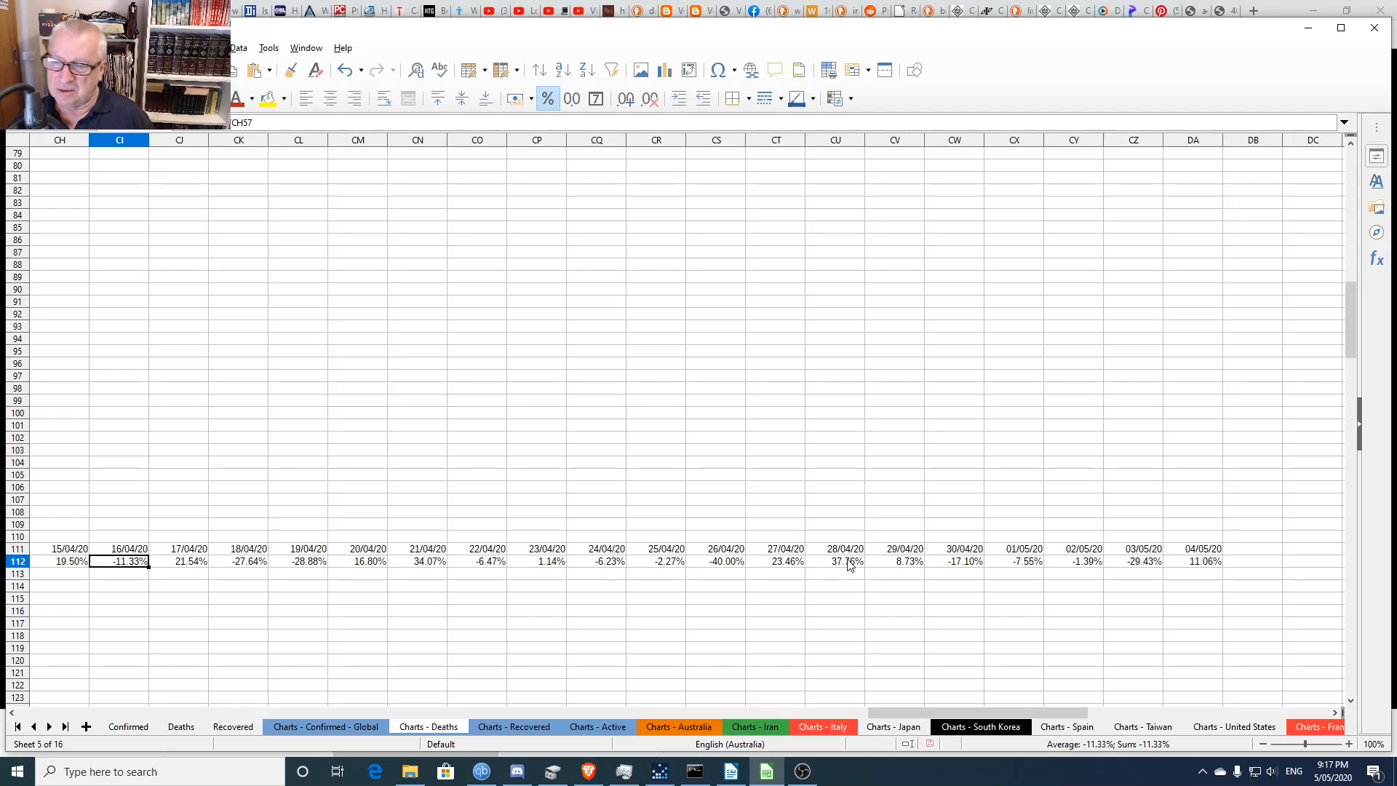
key("Right")
key("Right")
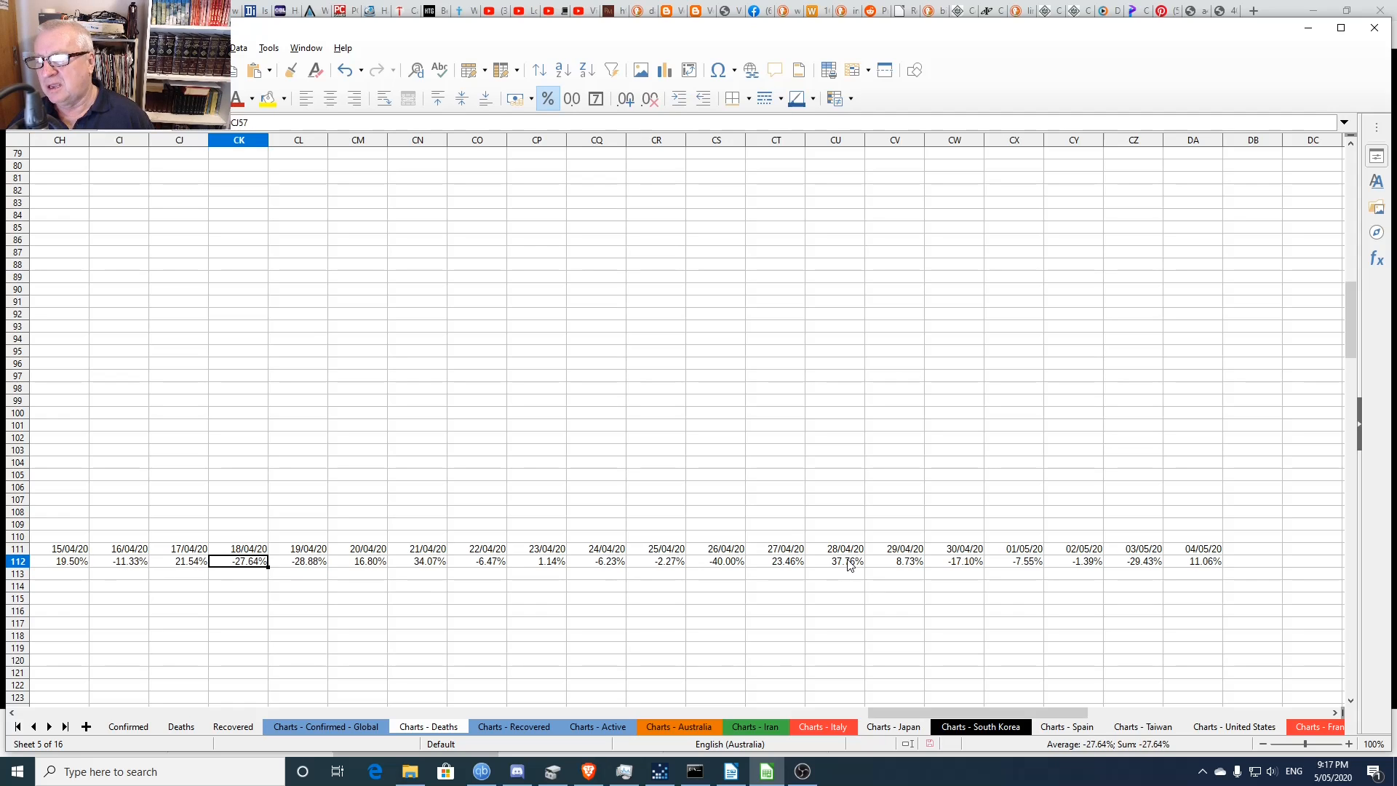
key("Left")
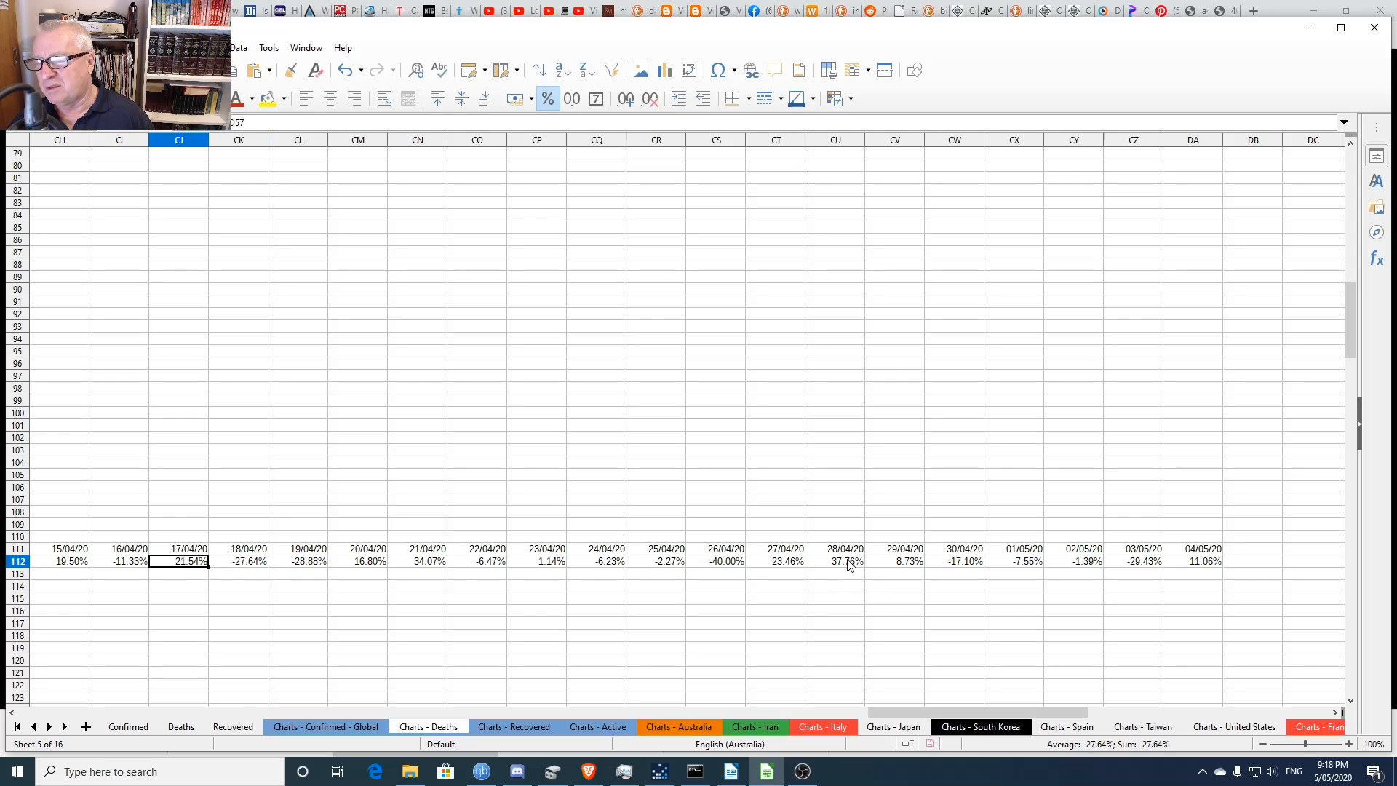
- Read the daily death percentages forward from 18/04/20 to the 25/04/20 entry in cell CR112
key("Right")
key("Right")
key("Right")
key("Right")
key("Right")
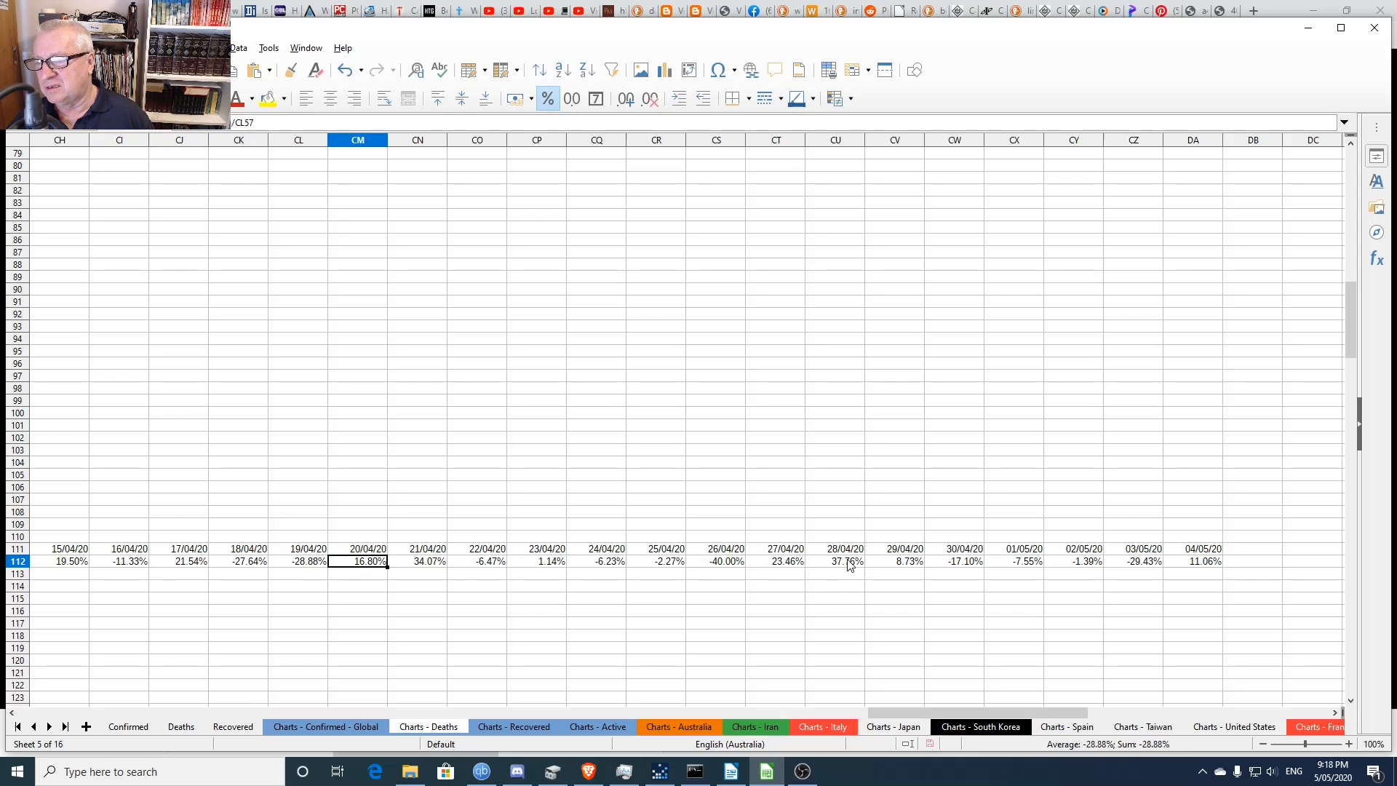
key("Right")
key("Right")
key("Right")
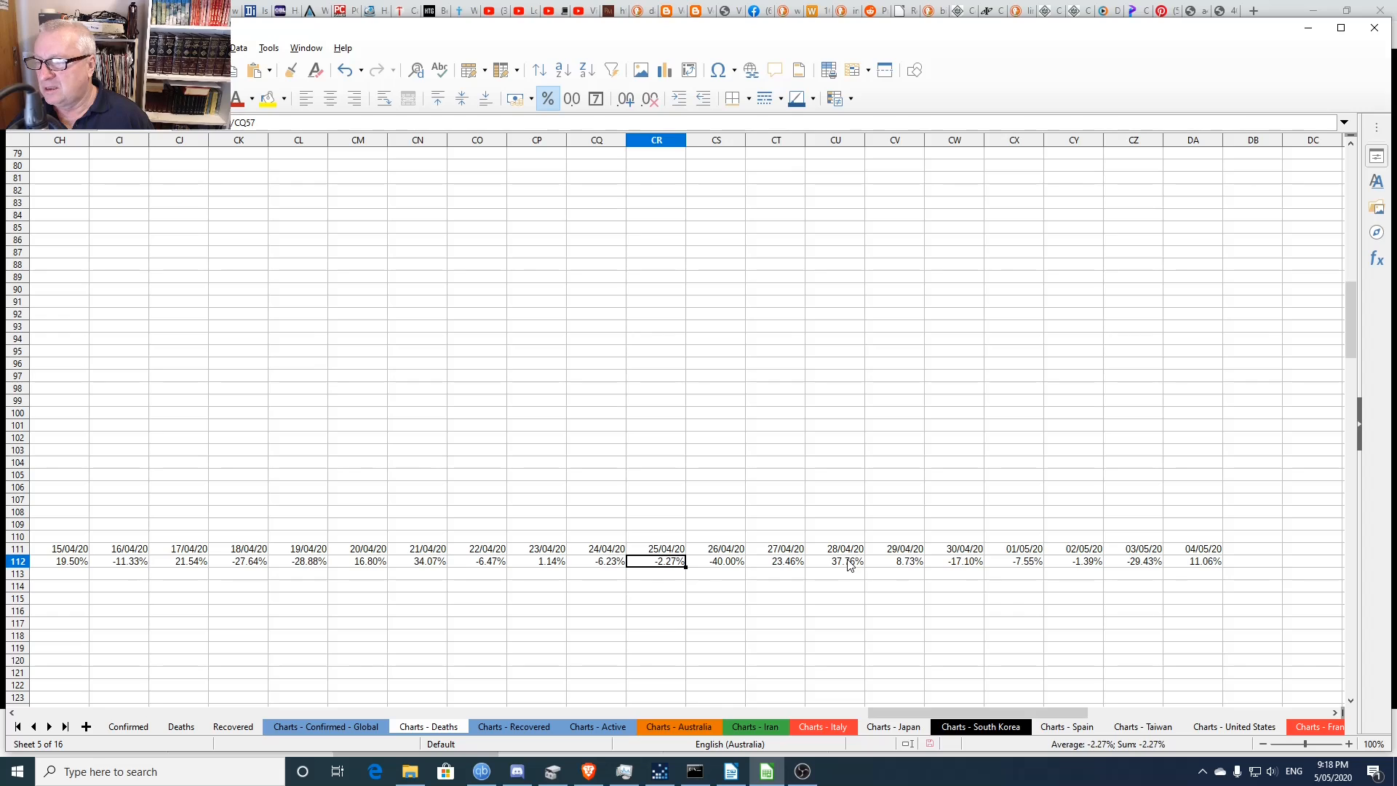
- Recheck the daily death percentages from mid-April through 04/05/20, ending in the empty cell DB112 after the latest entry
key("Left")
key("Left")
key("Left")
key("Left")
key("Left")
key("Left")
key("Left")
key("Left")
key("Left")
key("Left")
key("Right")
key("Right")
key("Right")
key("Right")
key("Right")
key("Right")
key("Right")
key("Right")
key("Right")
key("Right")
key("Right")
key("Right")
key("Right")
key("Right")
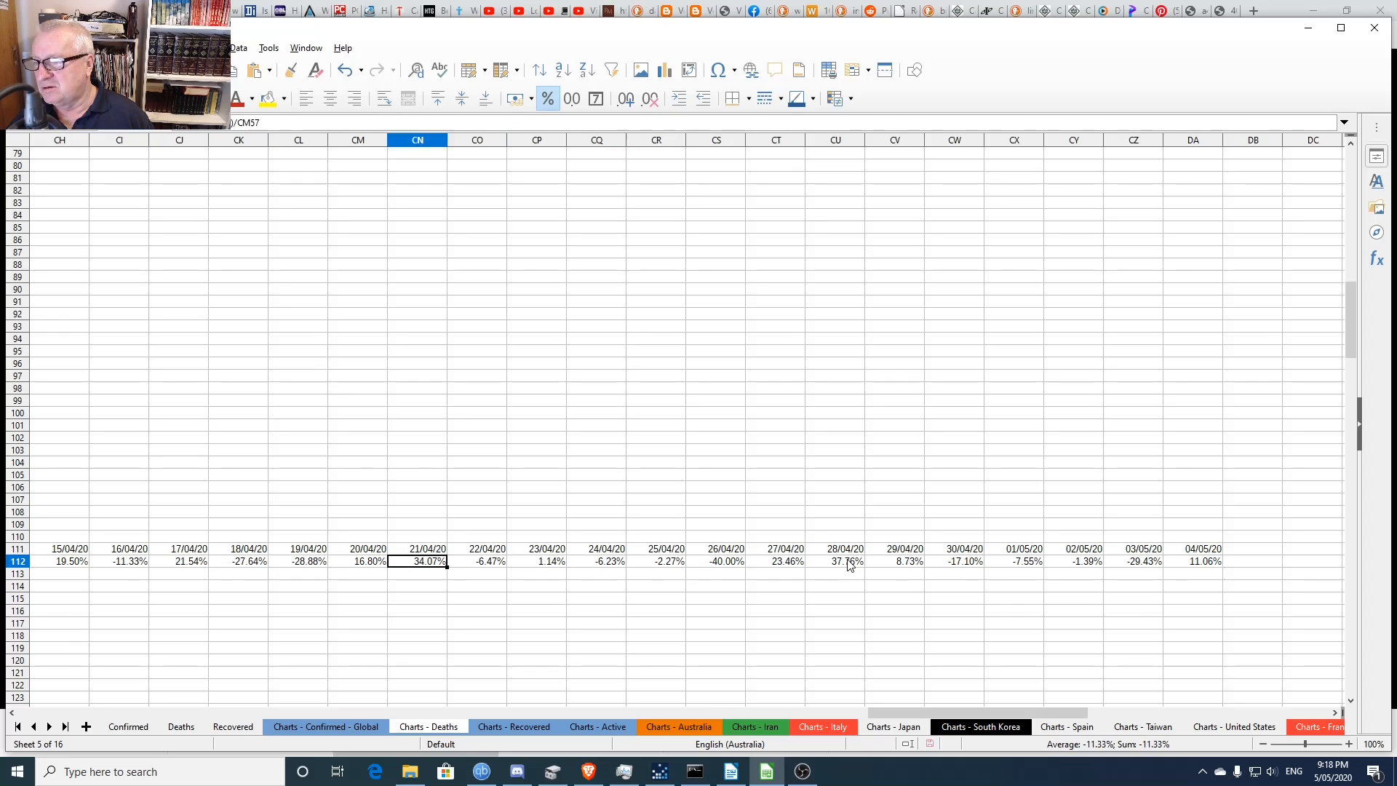
key("Right")
key("Right")
key("Right")
key("Right")
key("Right")
key("Right")
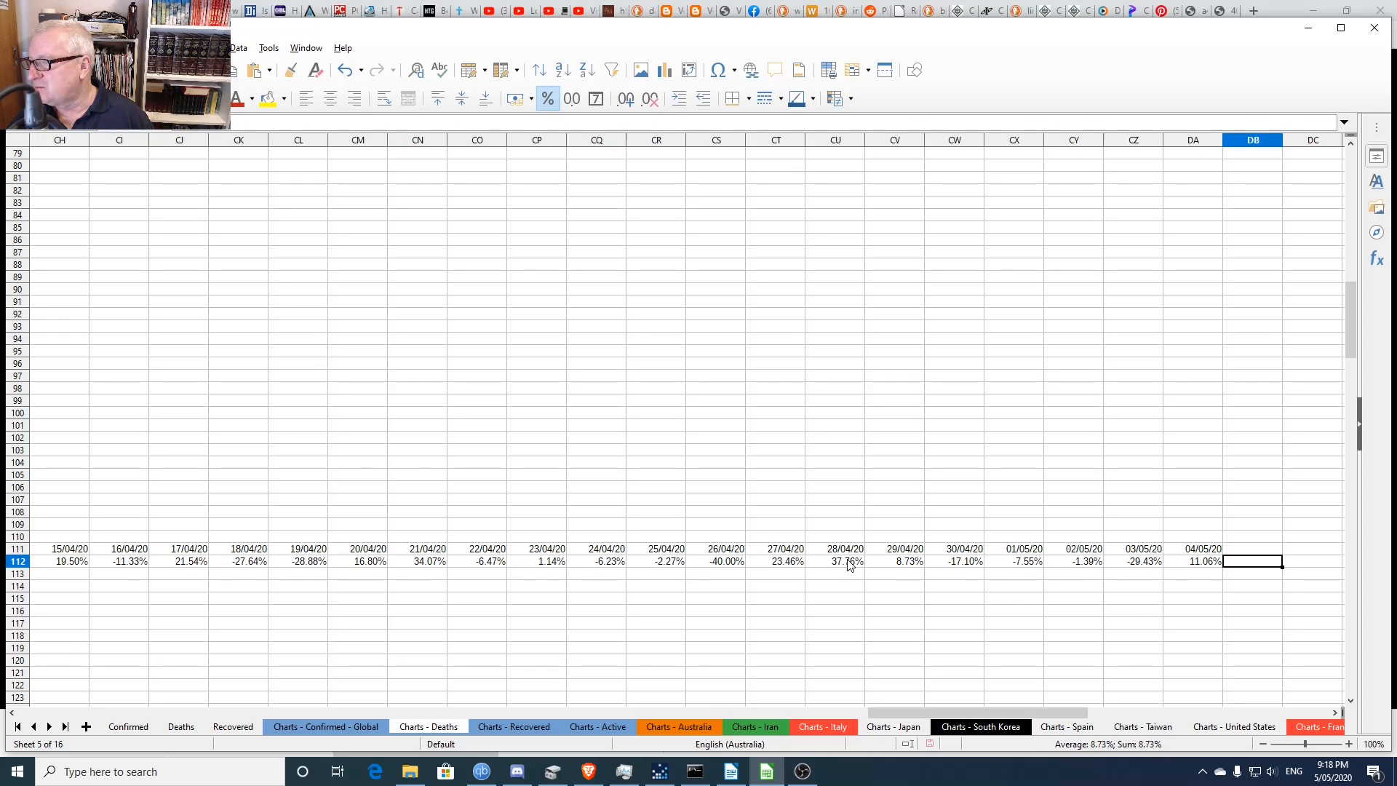
key("Left")
key("Right")
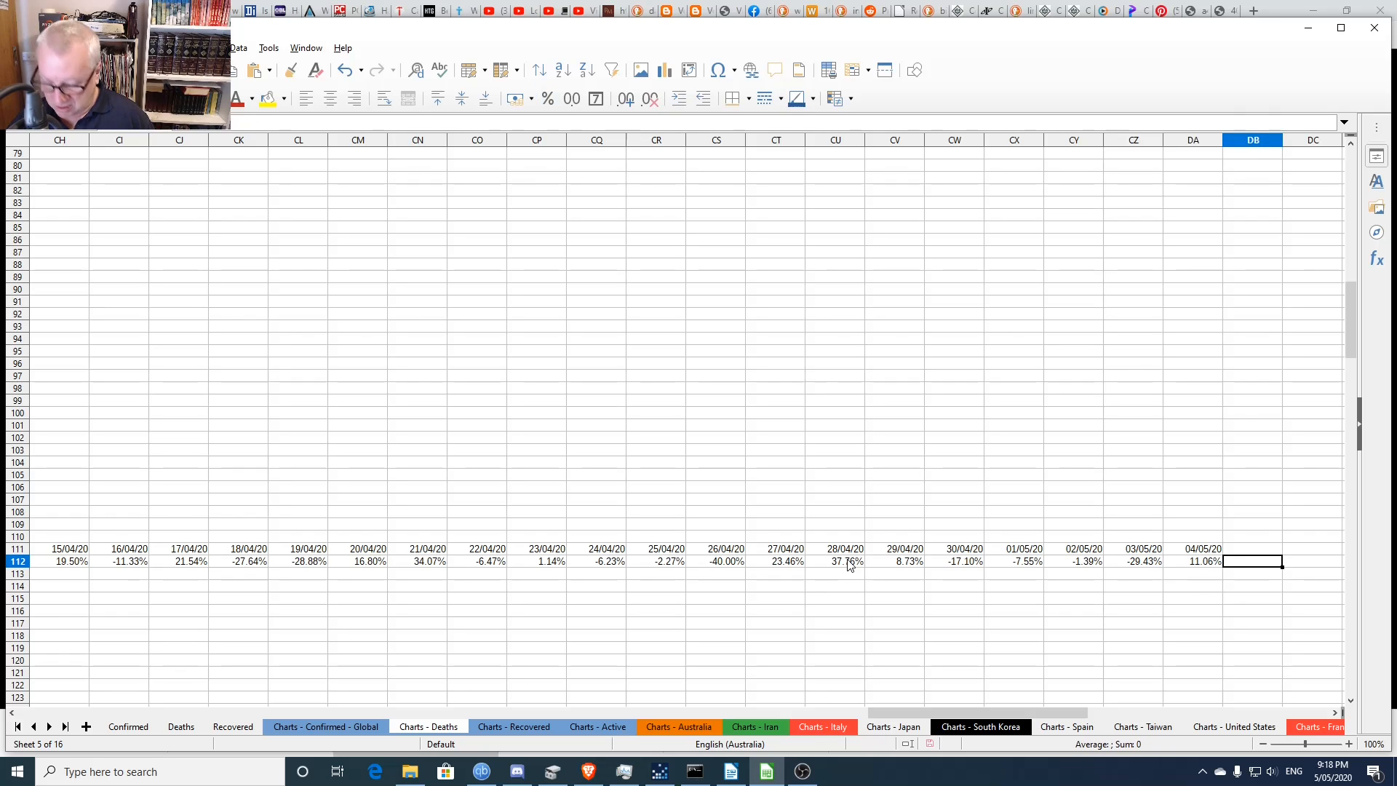
- Return to the start of row 112 and nudge the Daily Deaths Increase Global % chart slightly to refresh its display
key("Home")
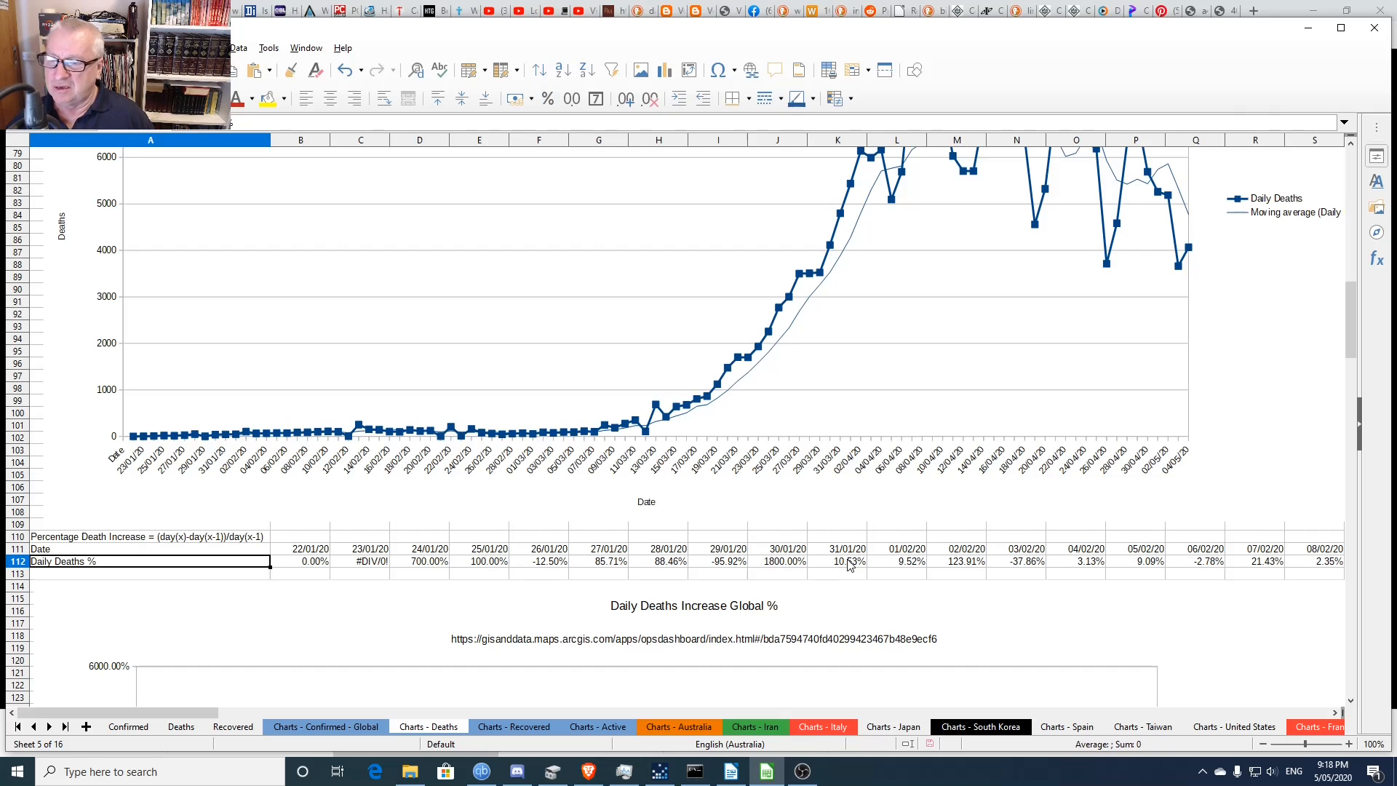
scroll(906, 349, "down", 13)
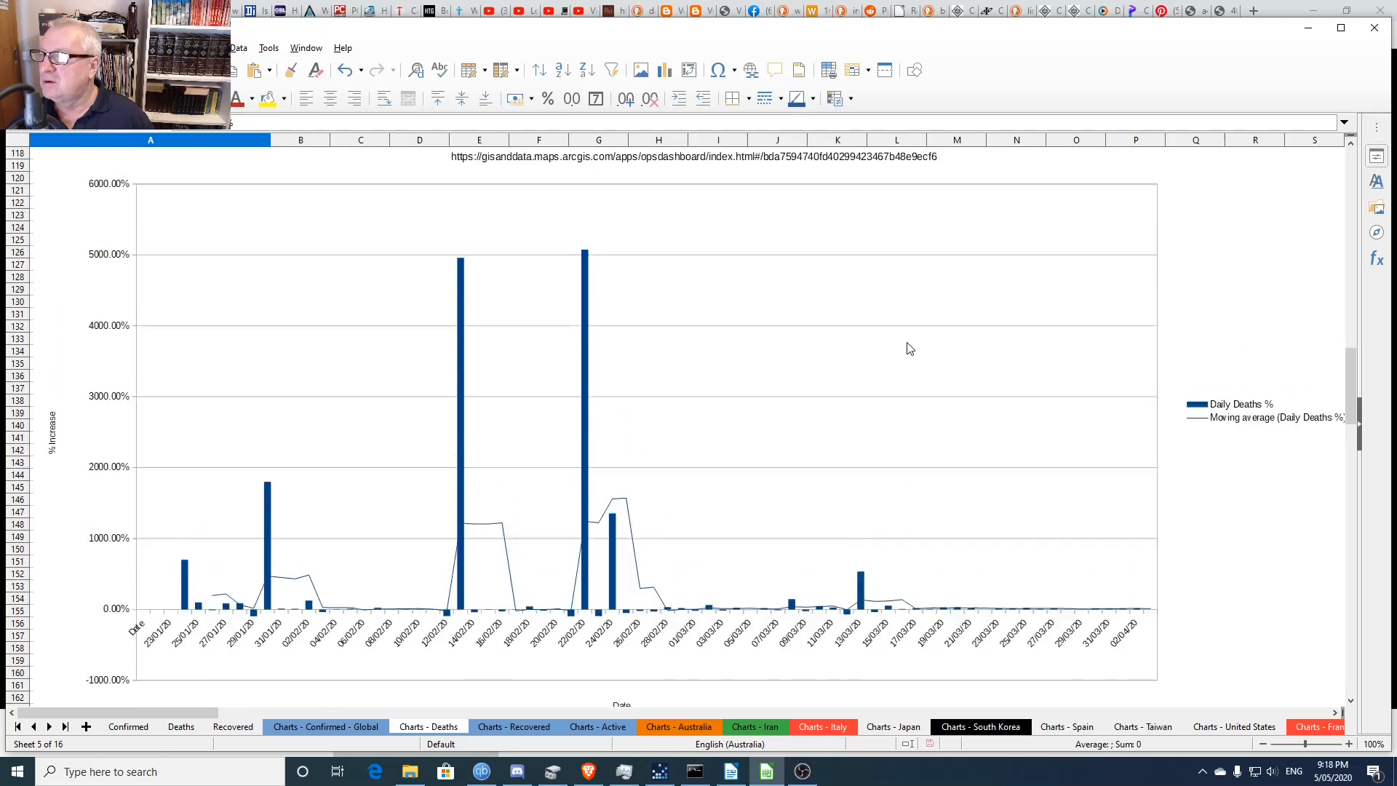
scroll(909, 349, "up", 12)
scroll(913, 342, "down", 4)
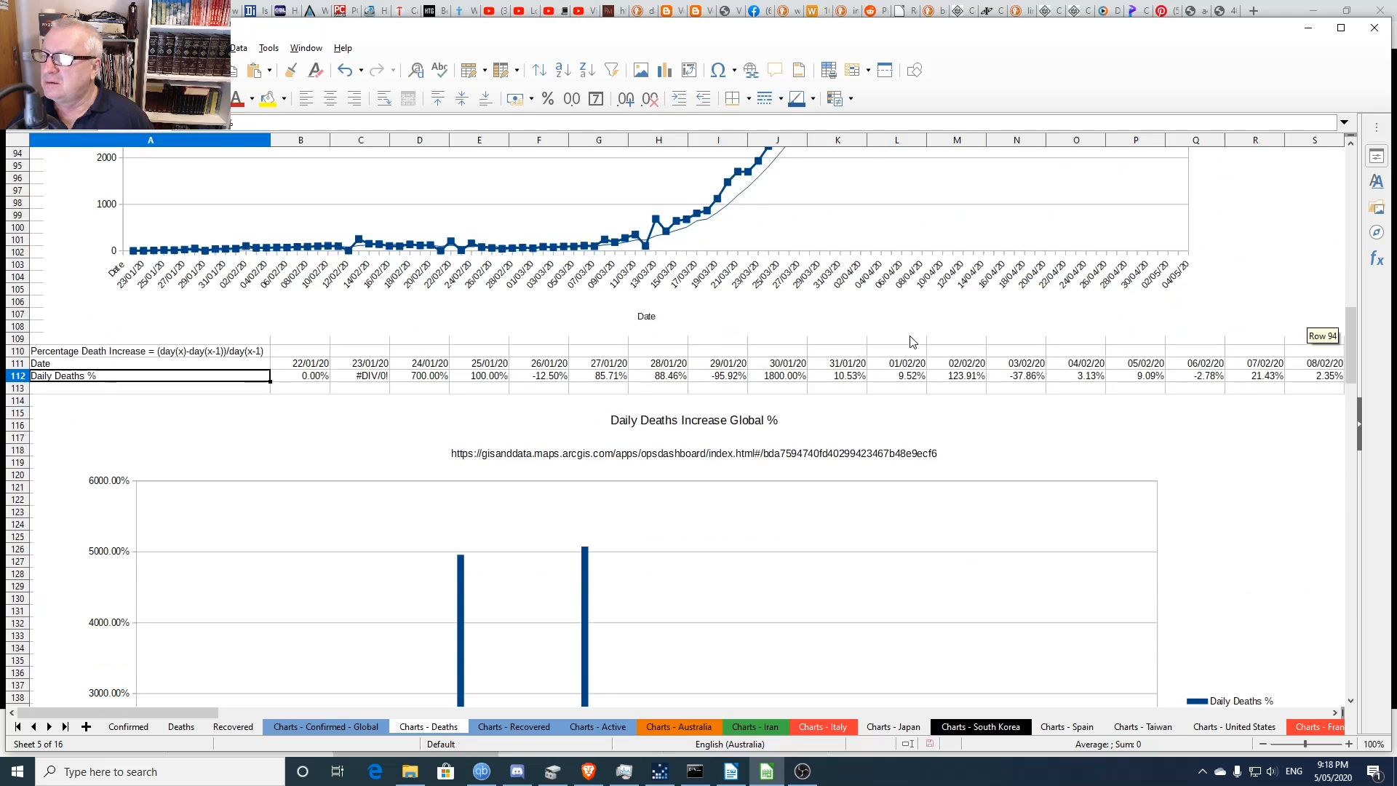
scroll(912, 342, "down", 14)
left_click(924, 326)
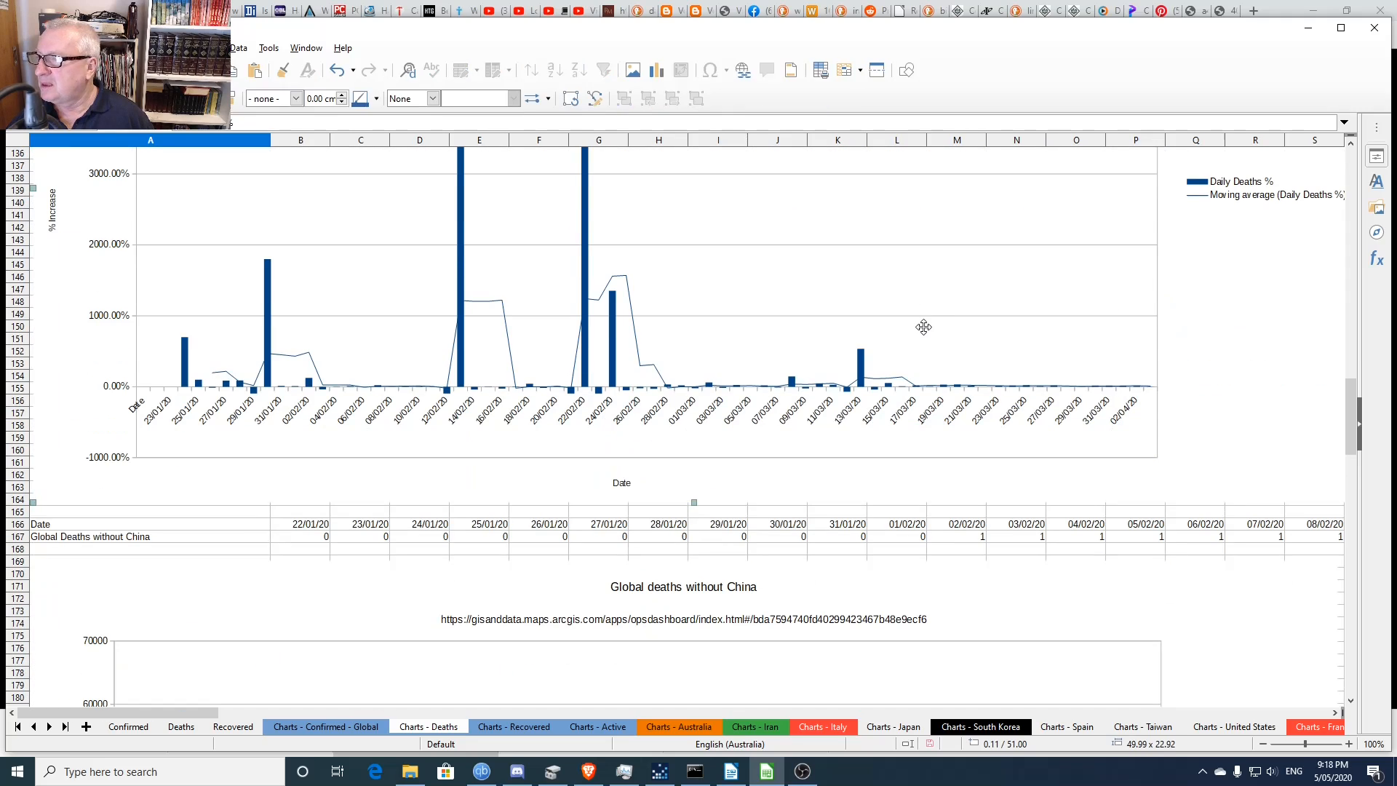
mouse_move(983, 335)
left_mouse_down()
mouse_move(1007, 341)
mouse_move(985, 335)
left_mouse_up()
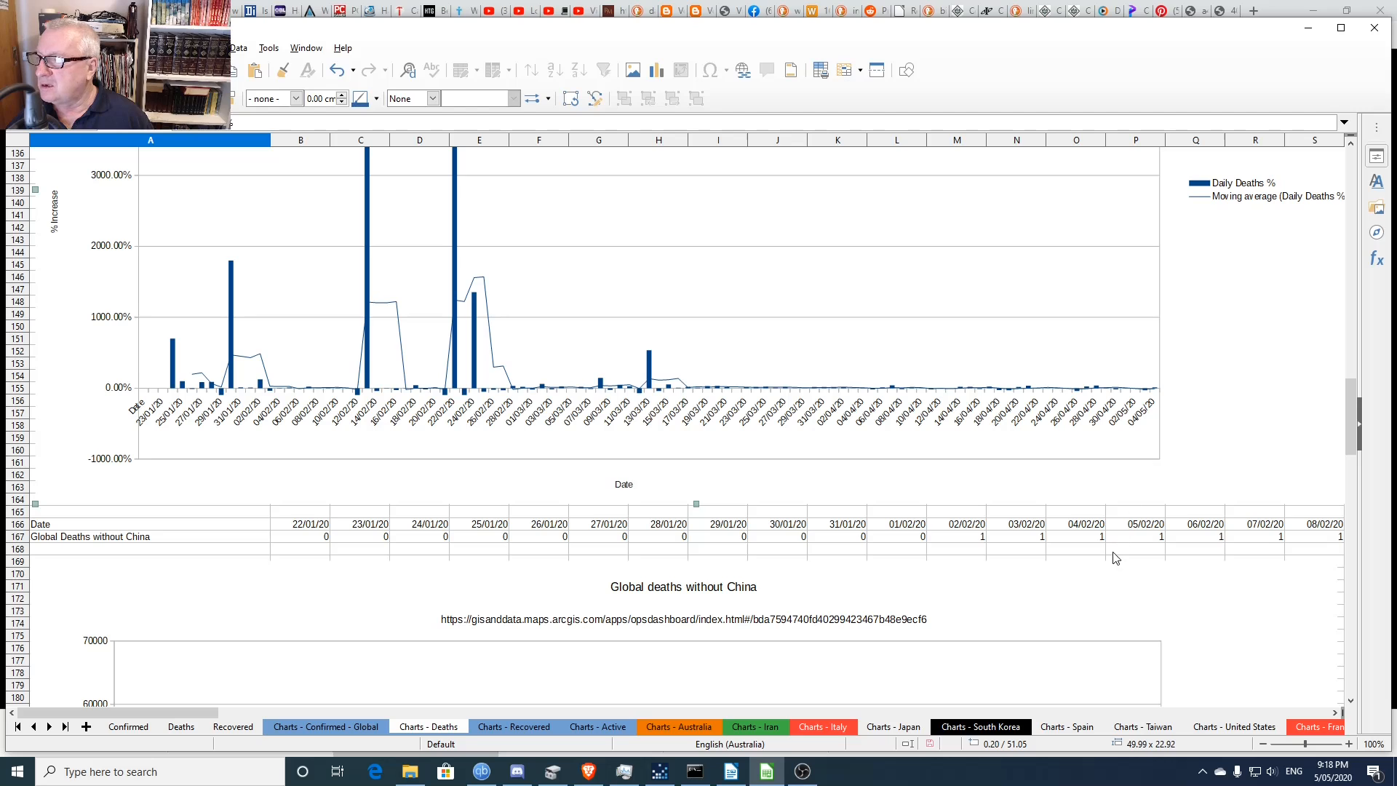
- Extend the Y-values range of the Global deaths without China chart to $A$167:$DA$167
scroll(1117, 558, "down", 11)
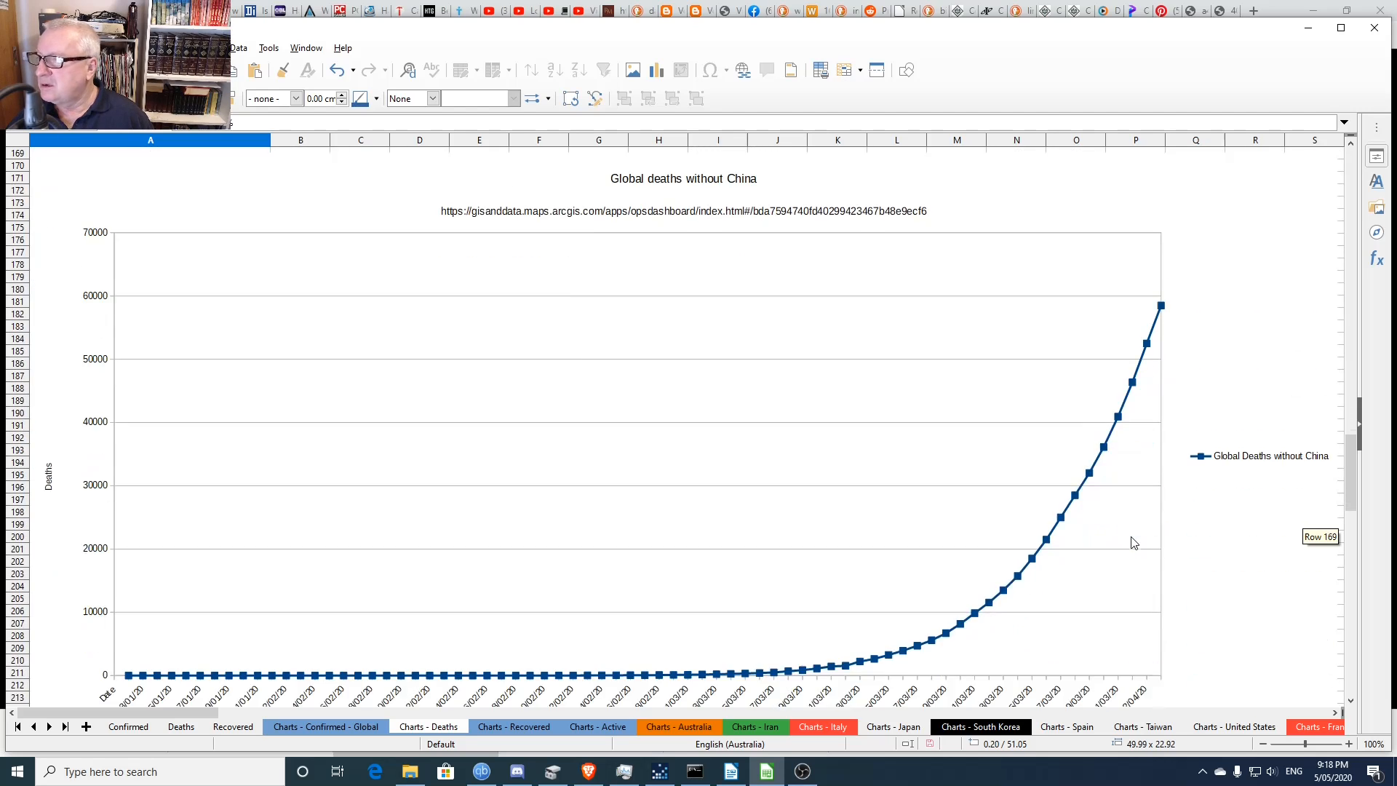
scroll(1131, 542, "down", 2)
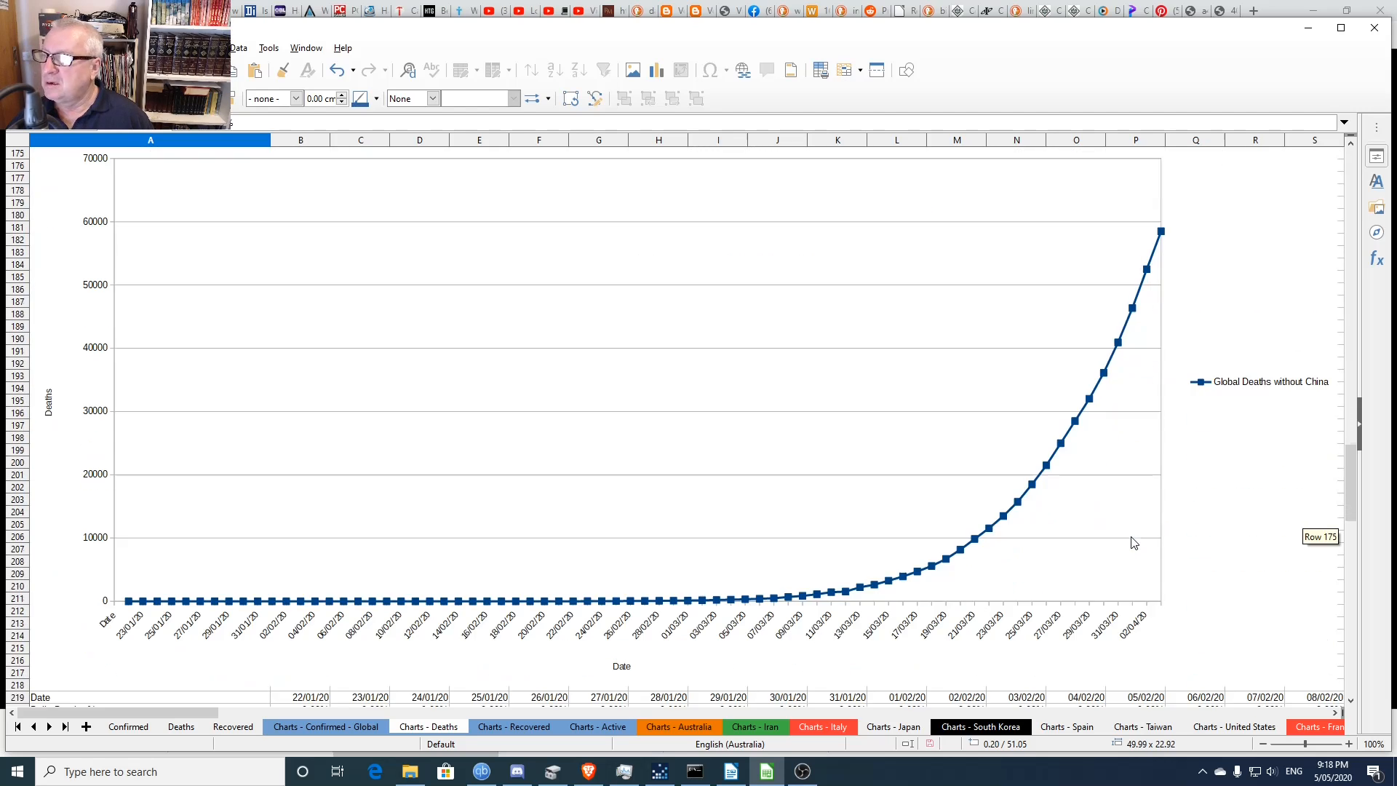
left_click(834, 438)
double_click(816, 427)
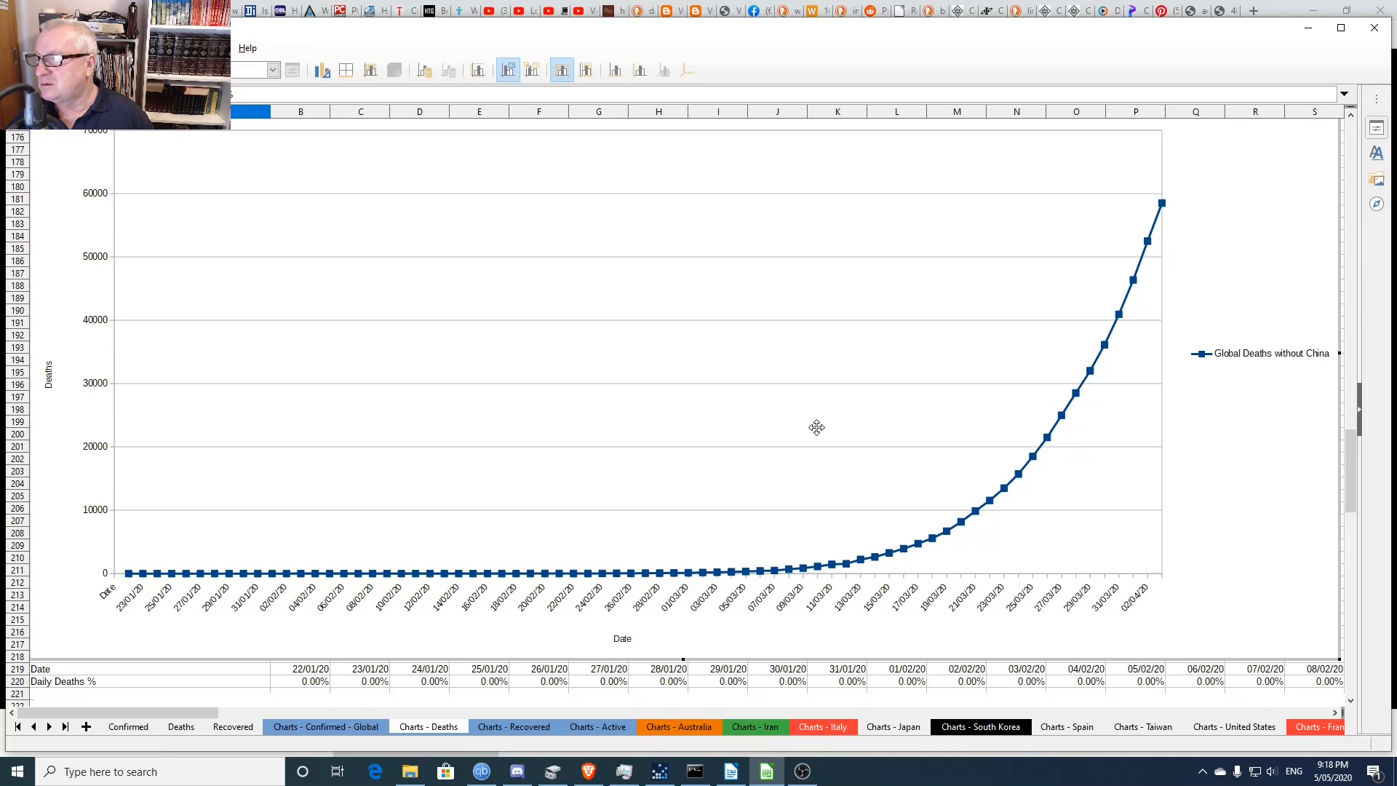
right_click(816, 427)
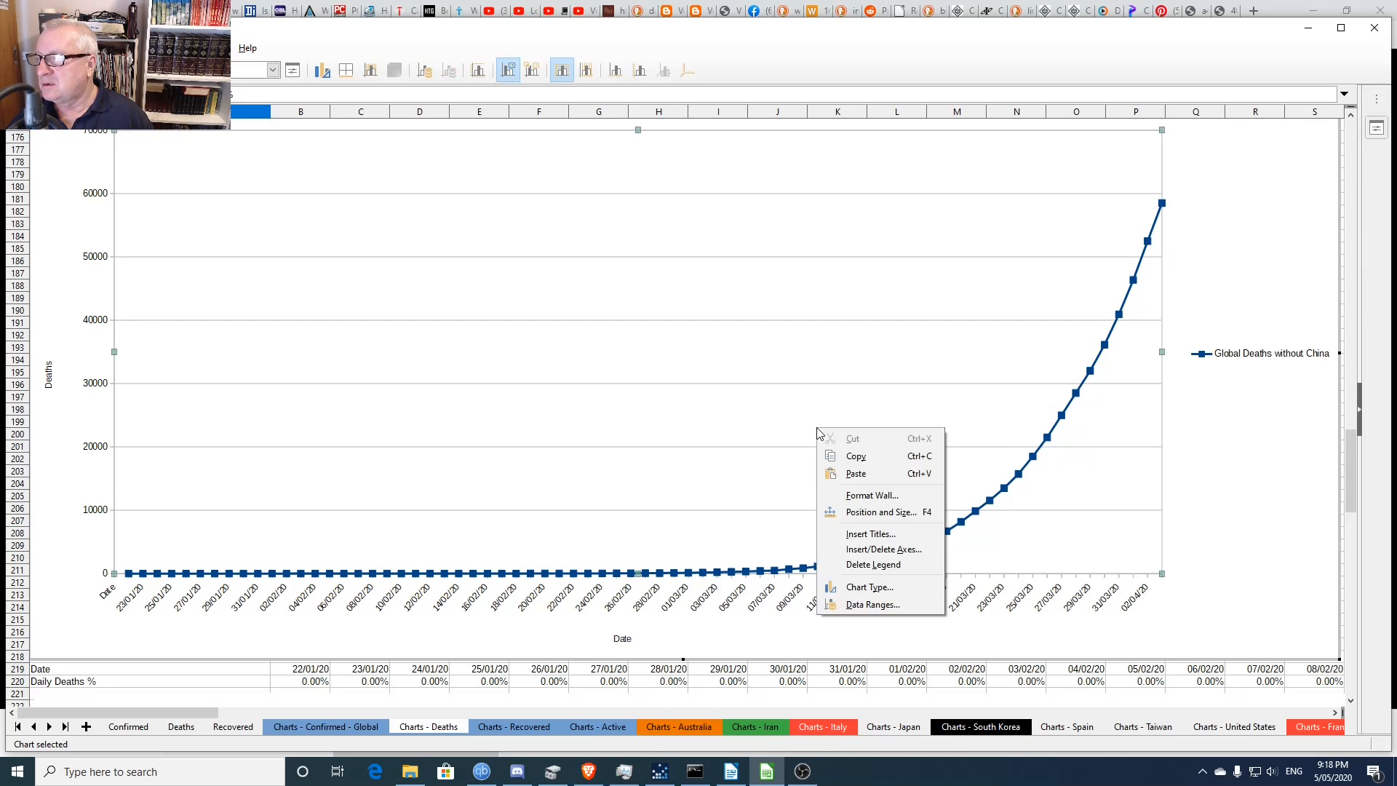
left_click(872, 605)
left_click(749, 321)
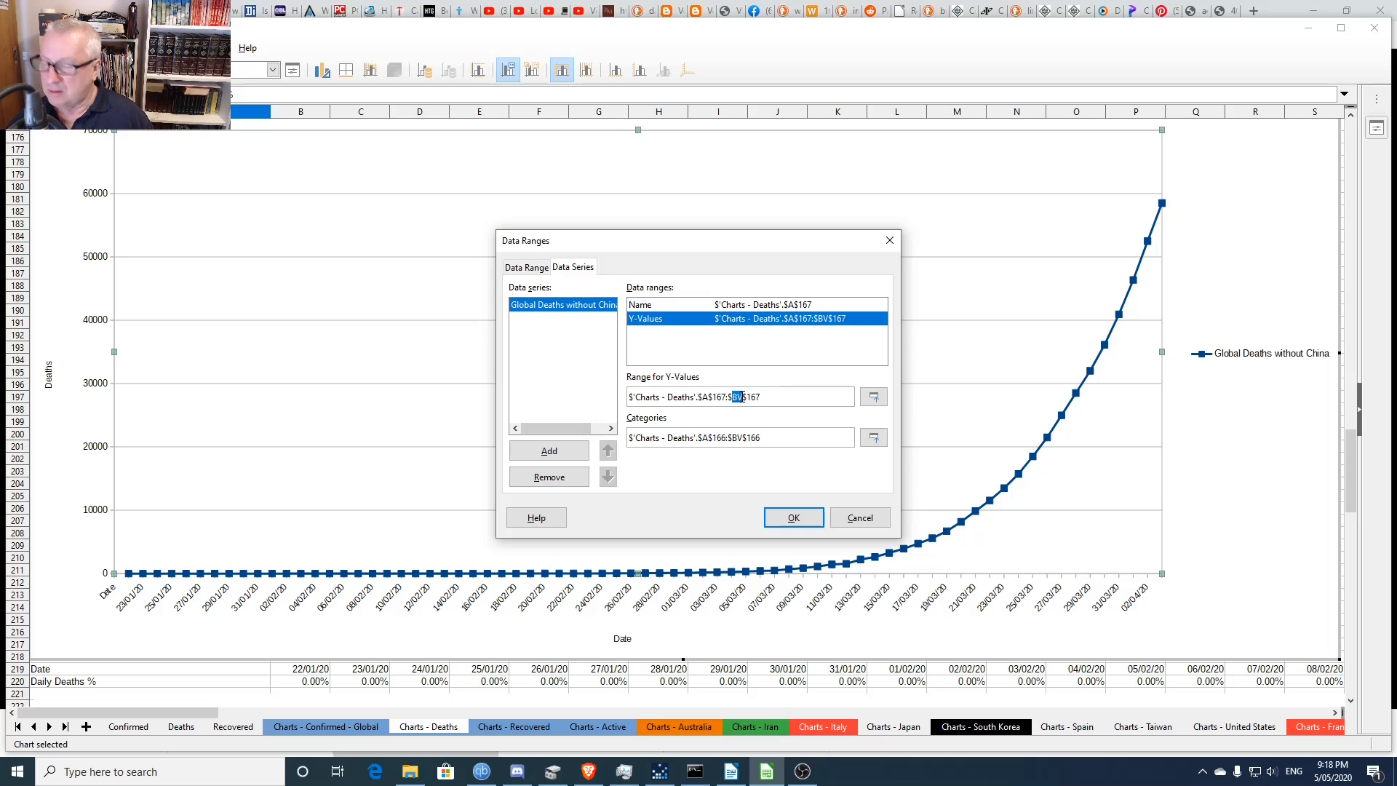
type("da")
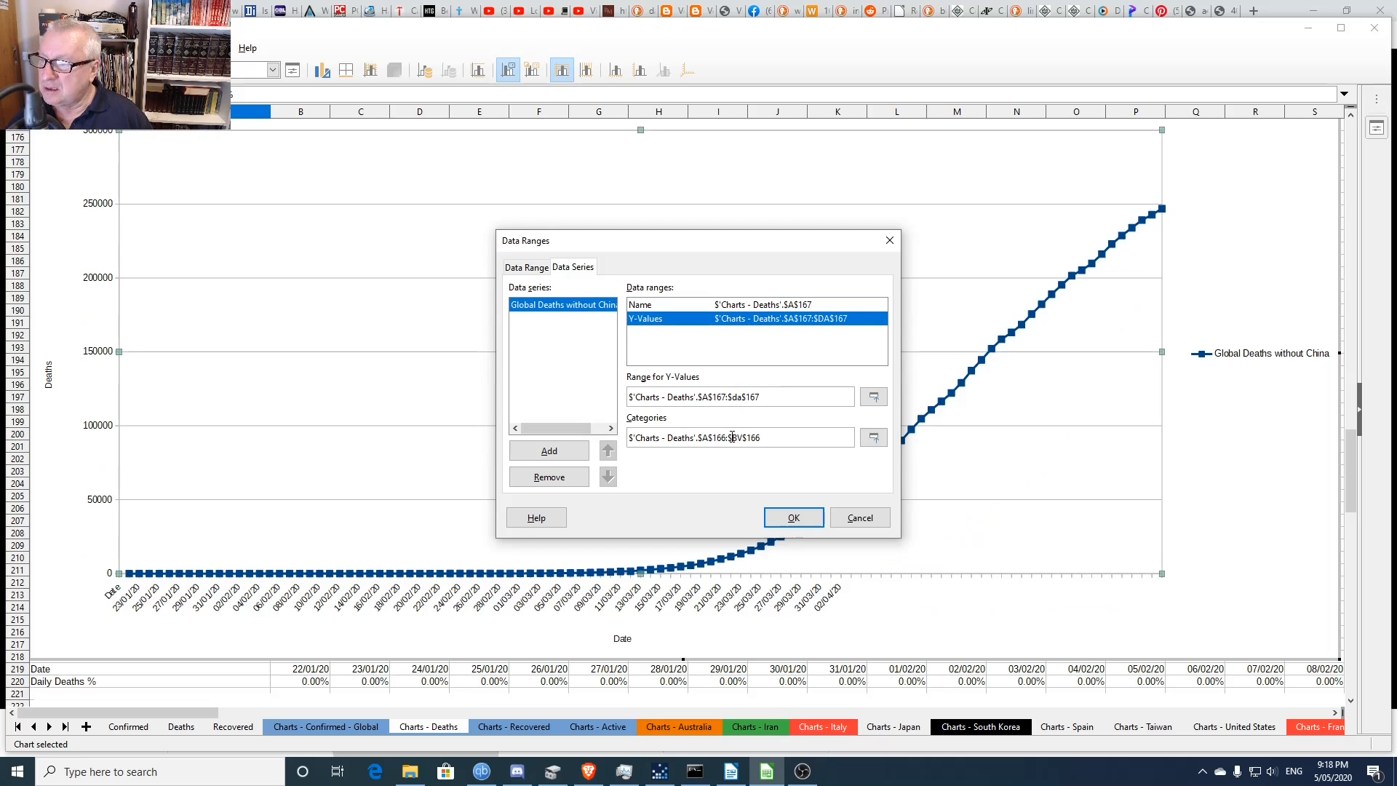
- Extend the Global deaths without China chart's categories to $A$166:$DA$166, apply the ranges, and nudge the chart to refresh it
double_click(733, 437)
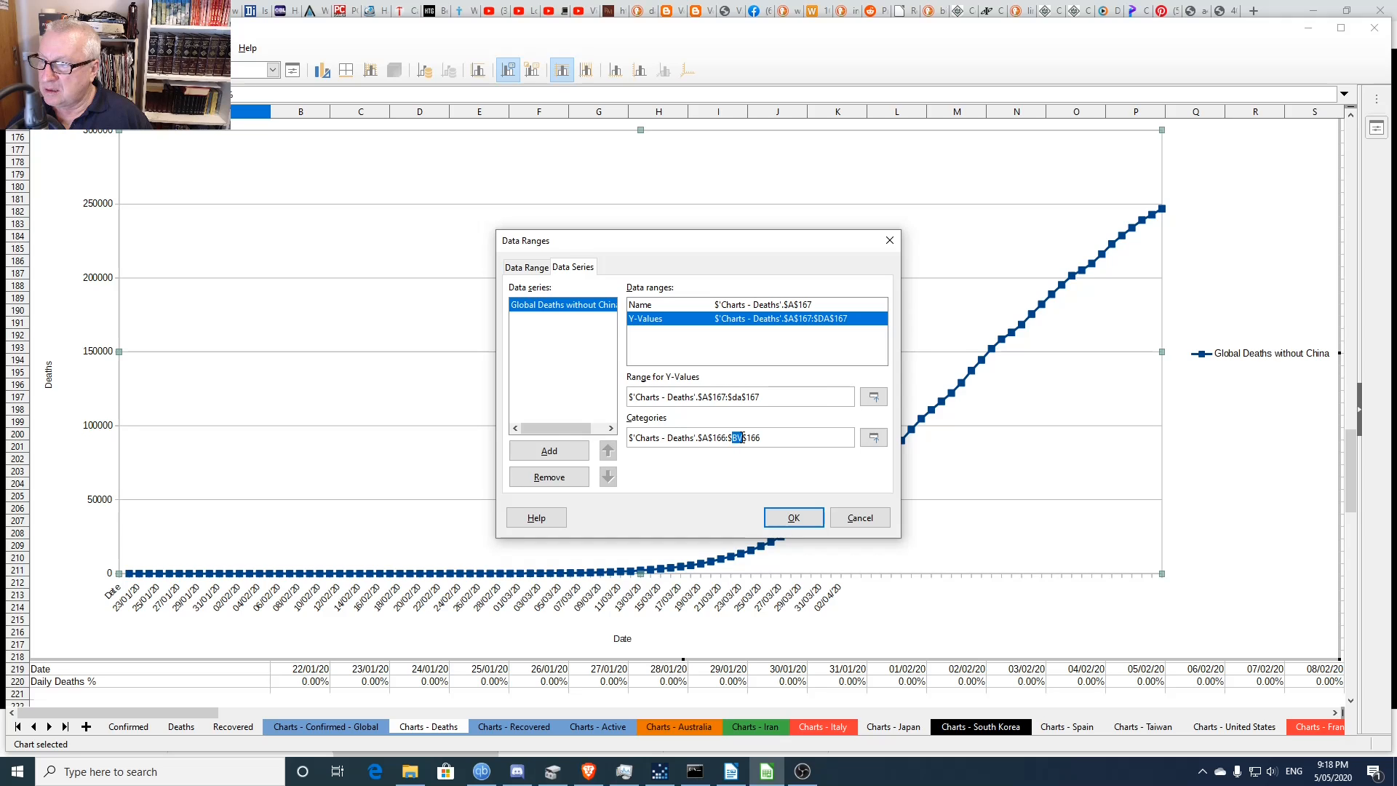
type("da")
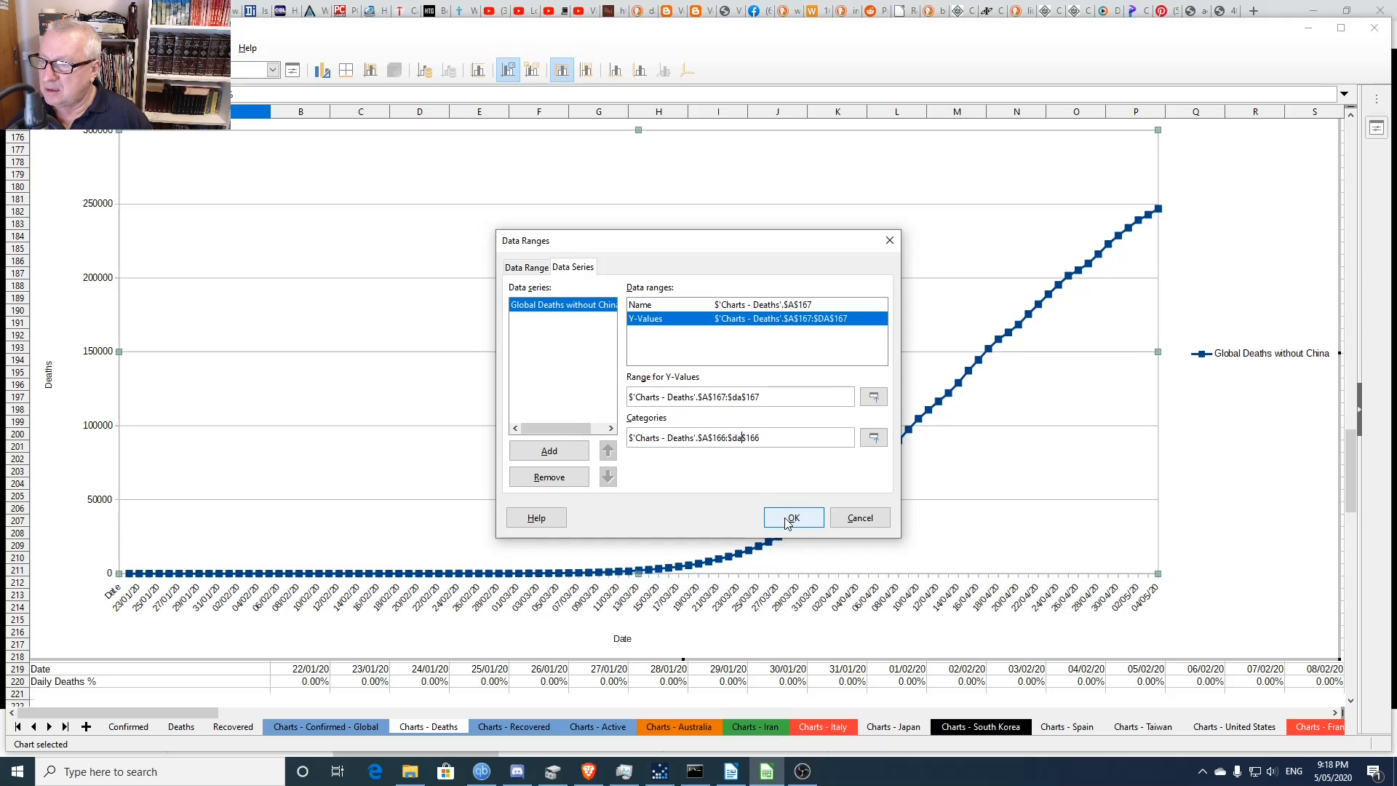
left_click(790, 519)
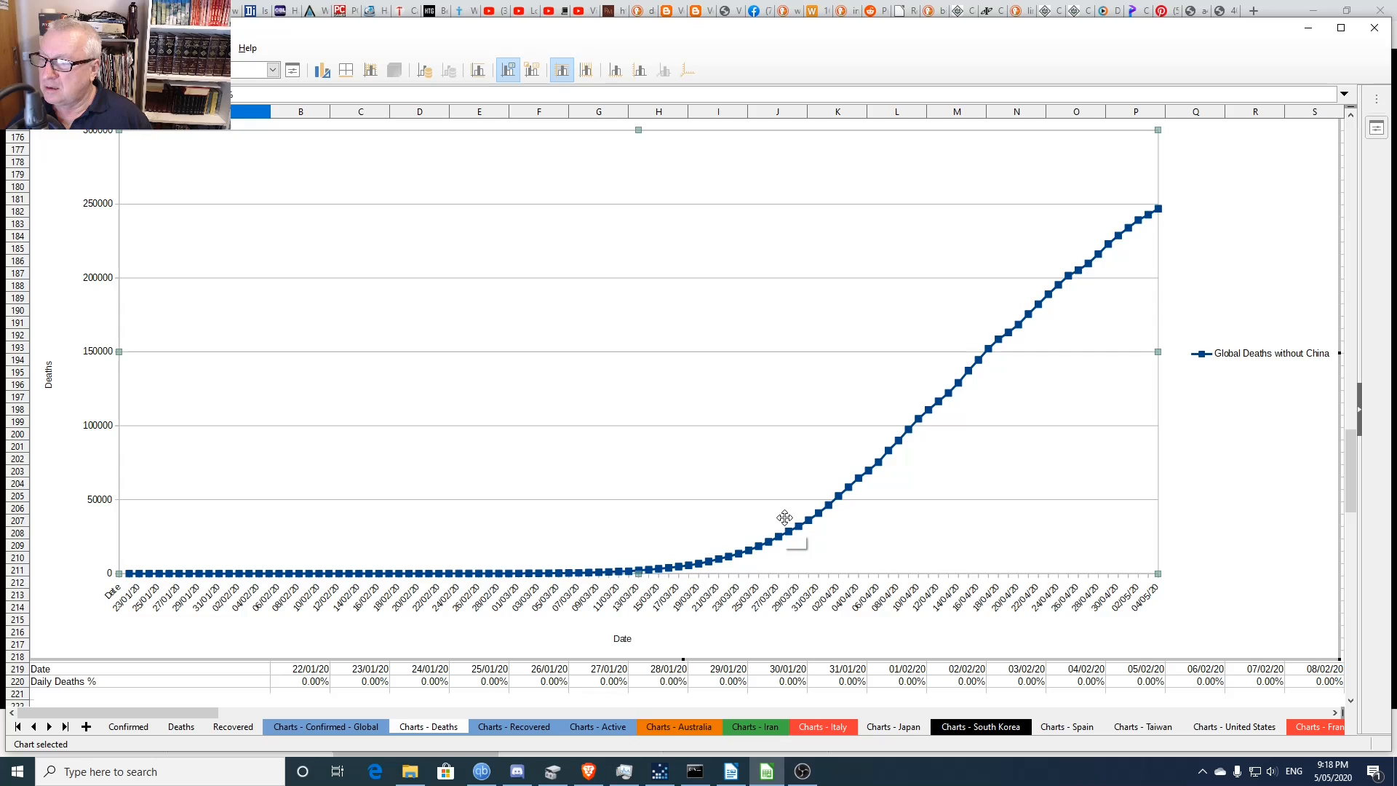
left_click(717, 682)
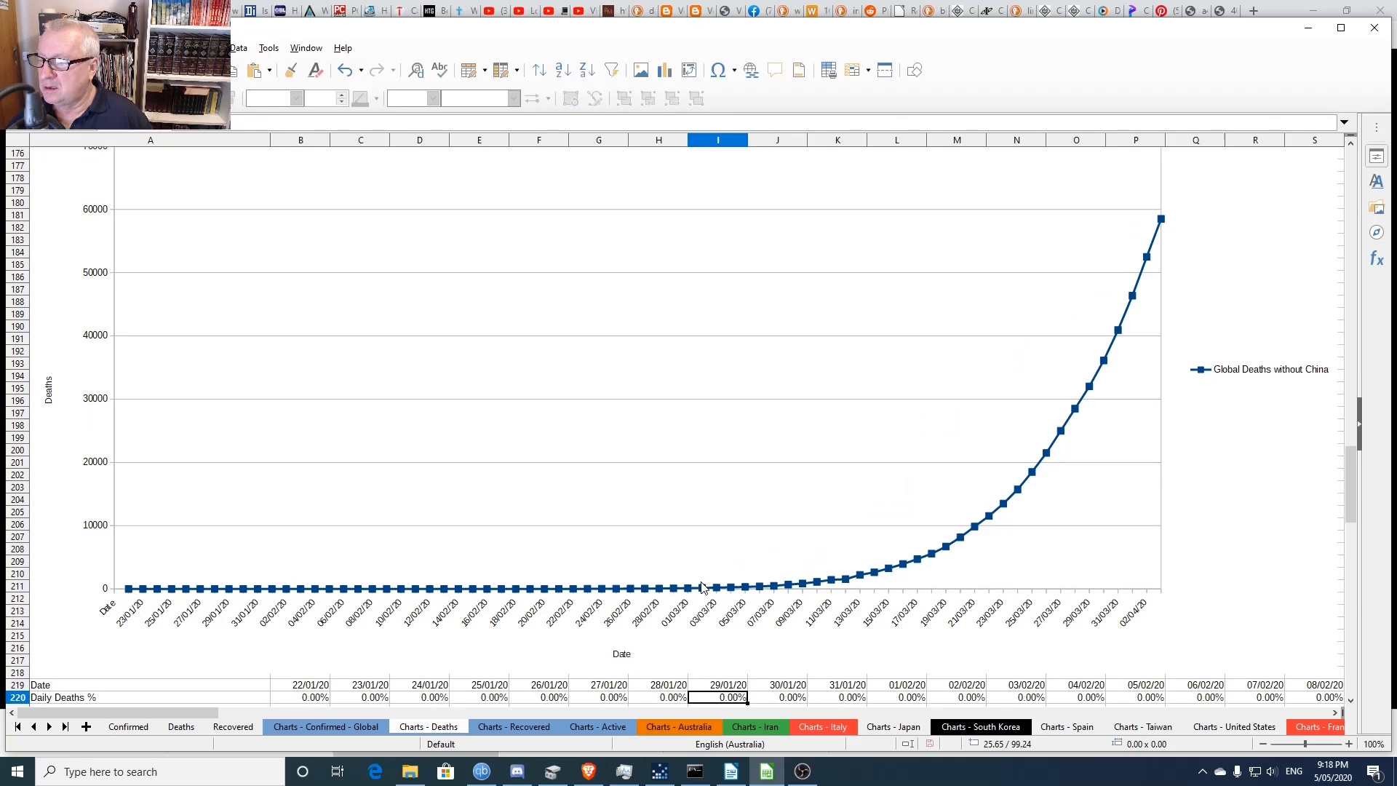
left_click(695, 557)
- Extend the Y-values range of the Daily deaths increase as % without China chart to $A$220:$DA$220
scroll(689, 544, "down", 1)
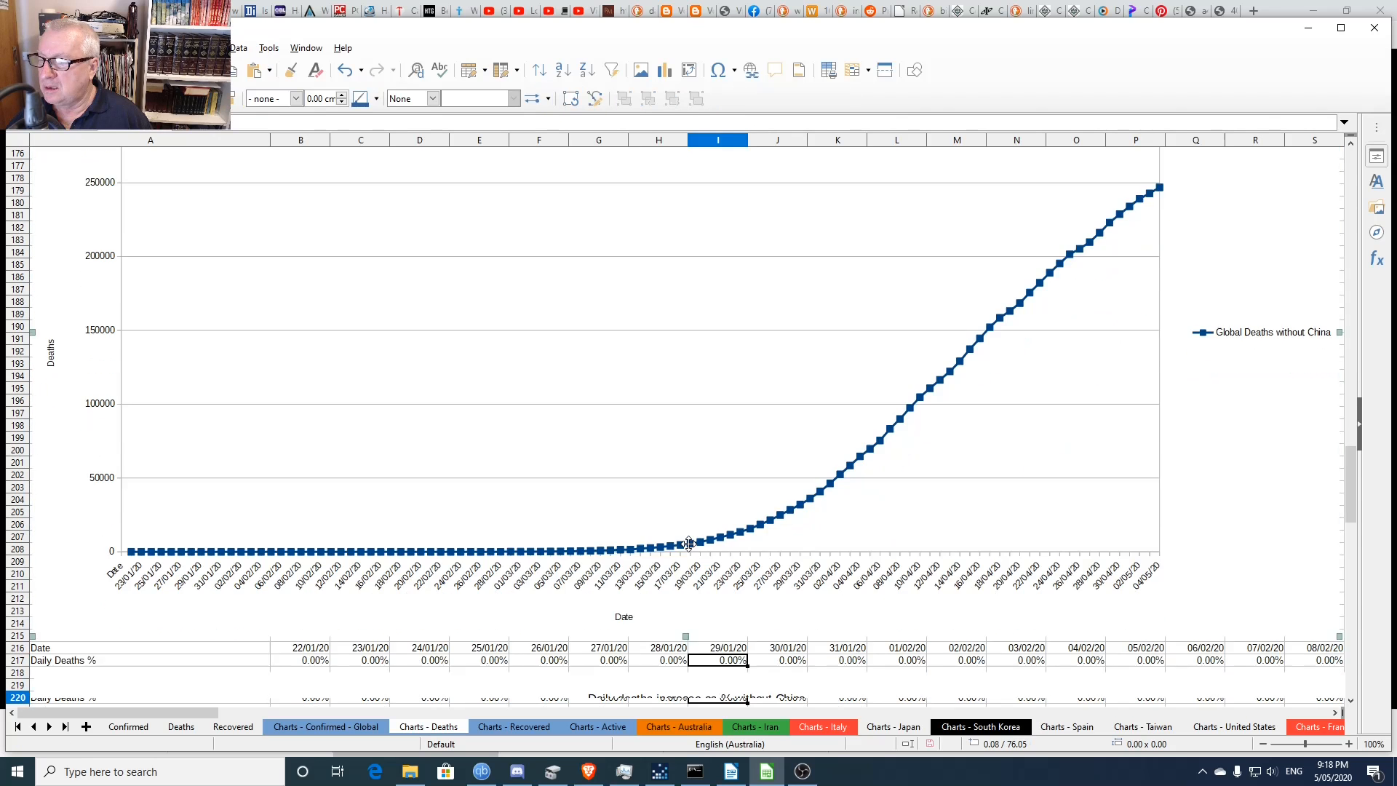
scroll(688, 543, "down", 14)
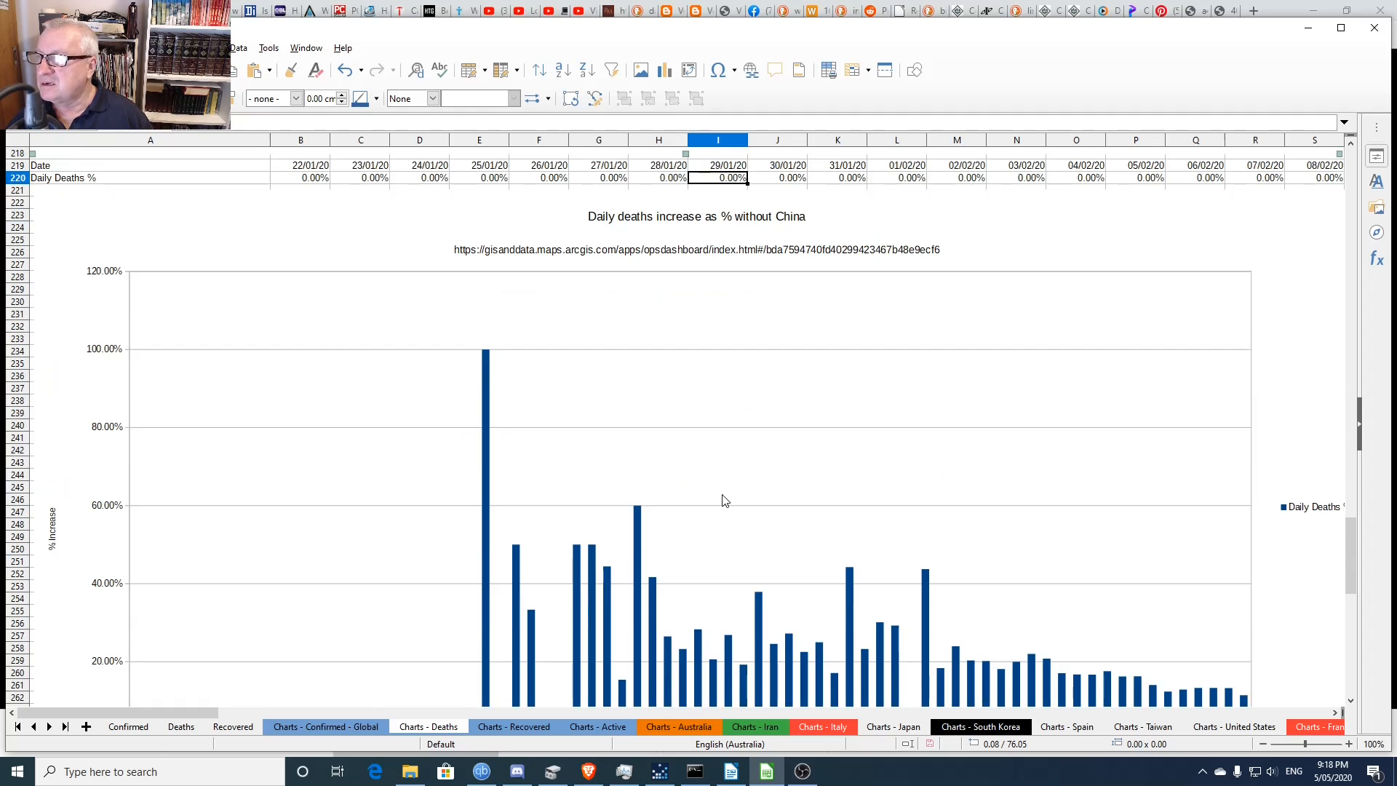
scroll(724, 500, "down", 3)
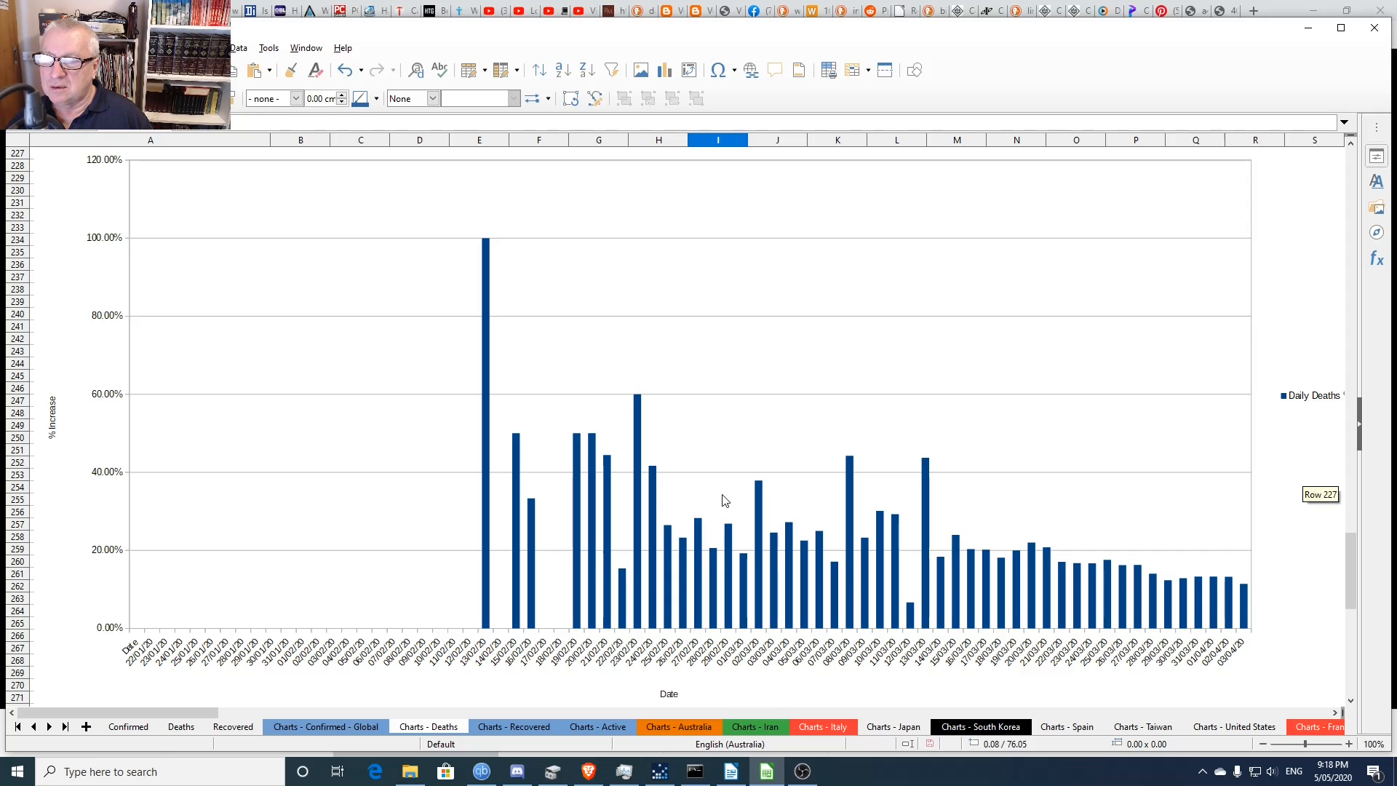
left_click(820, 427)
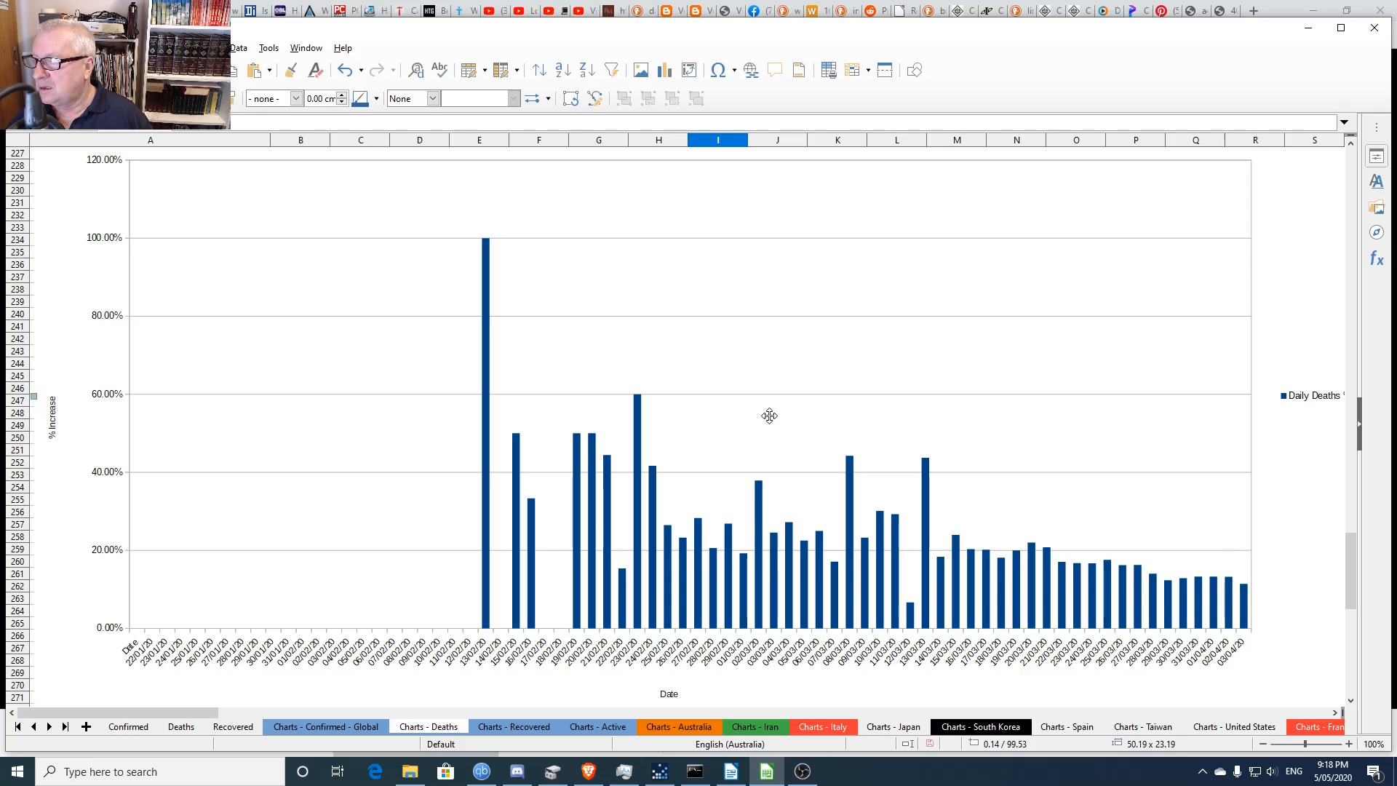
double_click(734, 412)
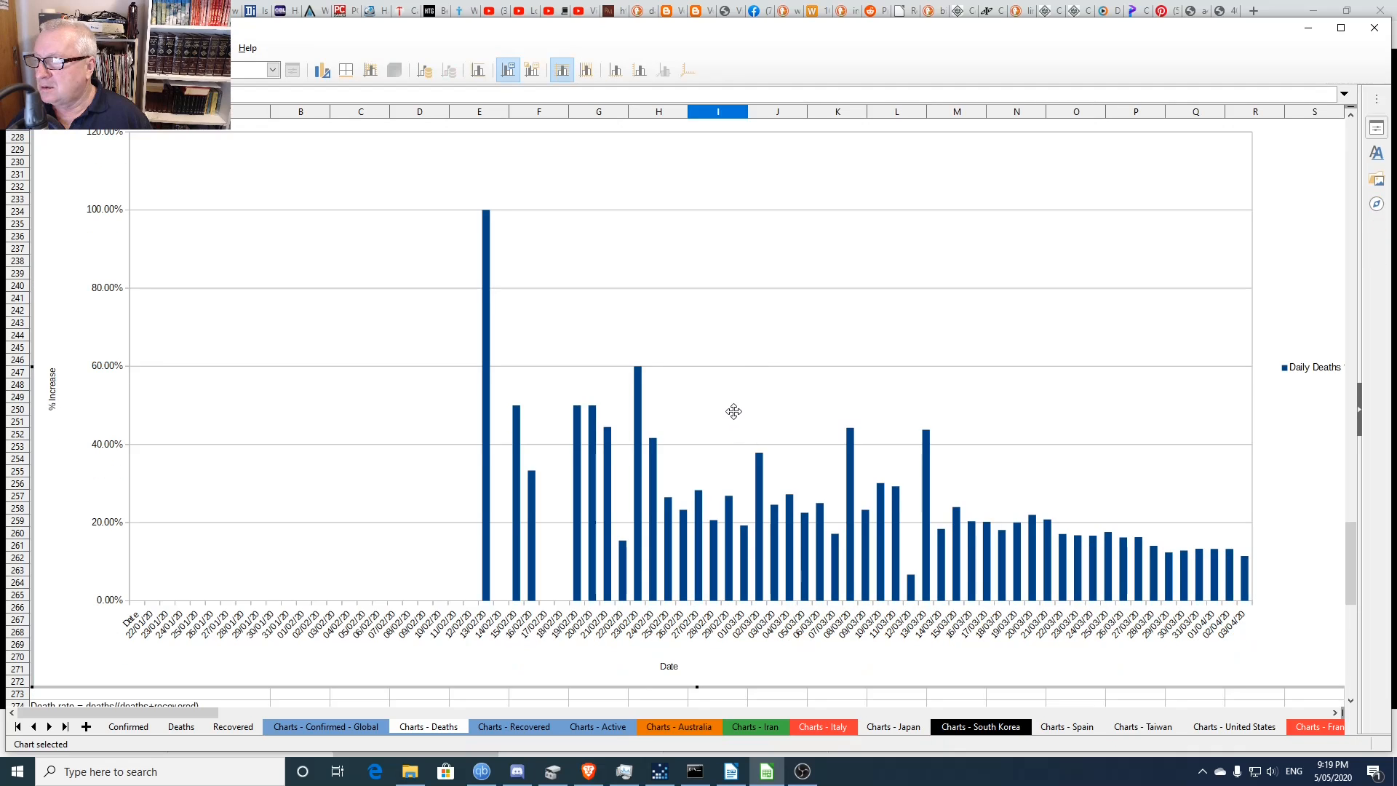
right_click(733, 412)
left_click(790, 587)
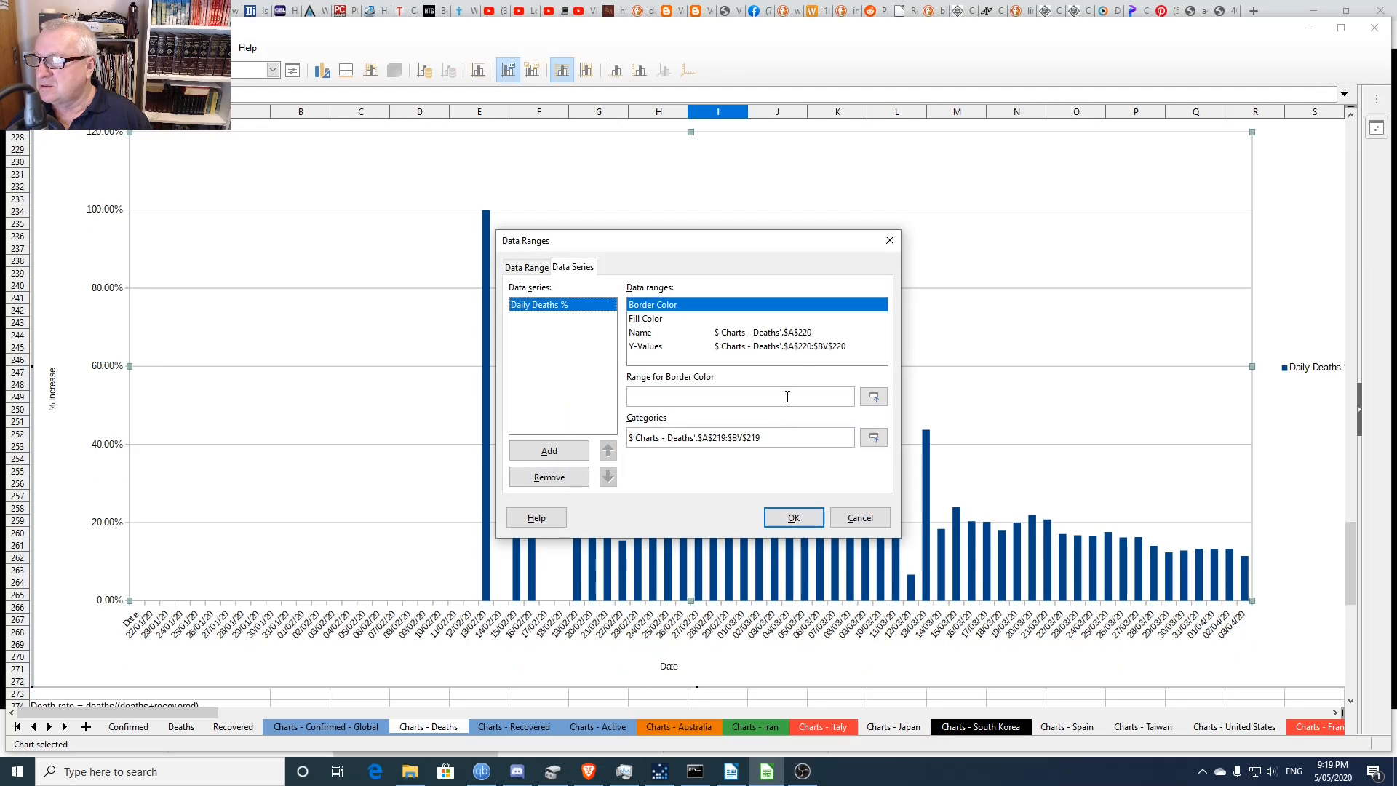
left_click(786, 349)
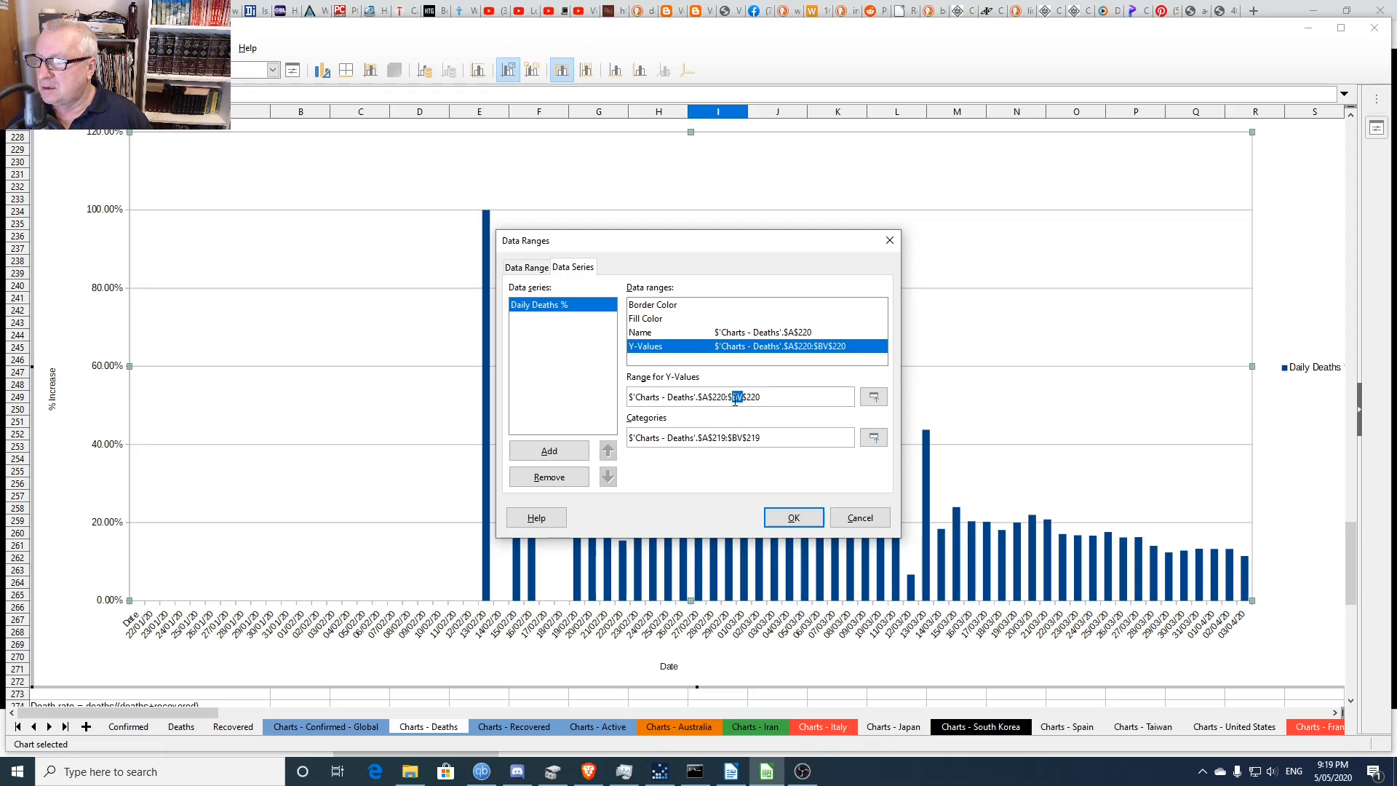
type("da")
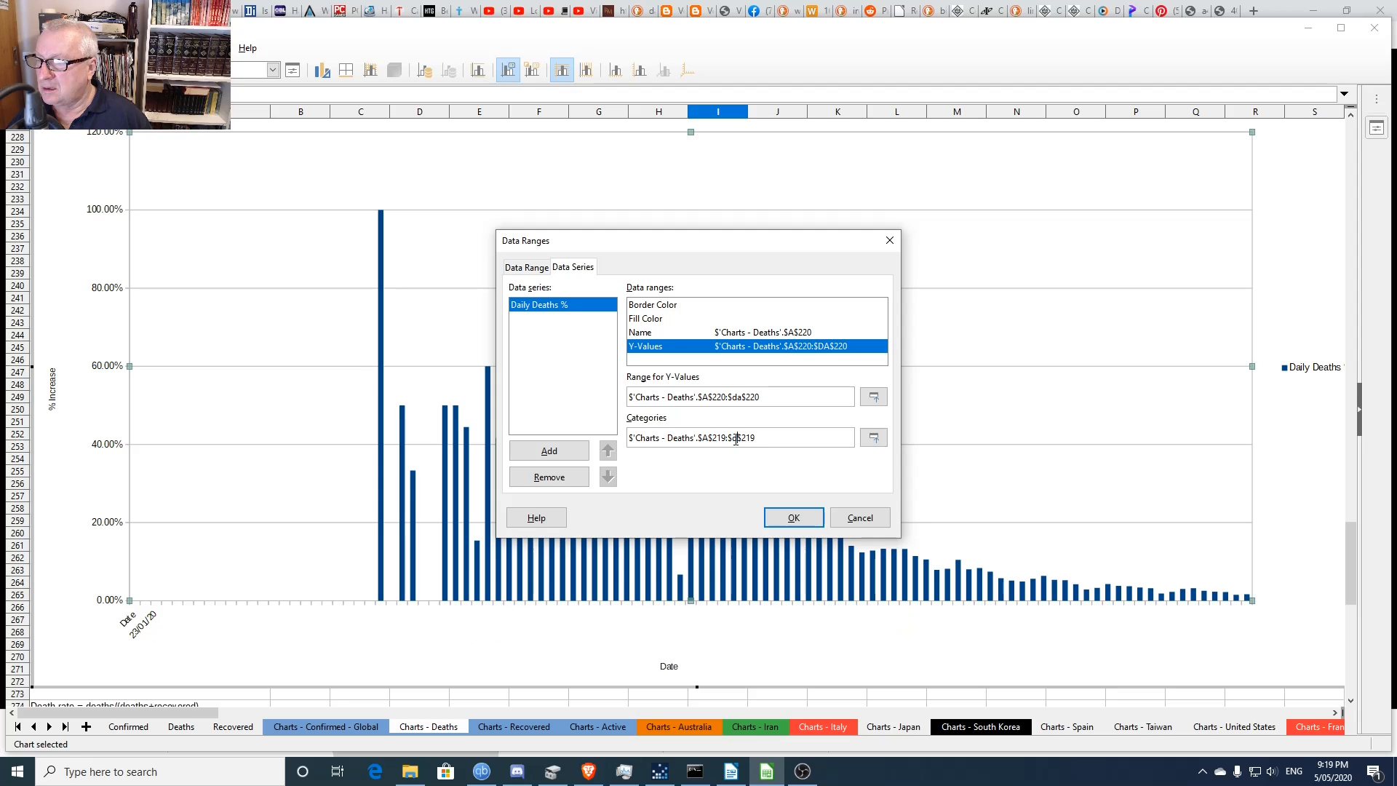
- Extend the categories of the Daily deaths increase as % without China chart to $A$219:$DA$219, apply the ranges, and leave chart editing
type("da")
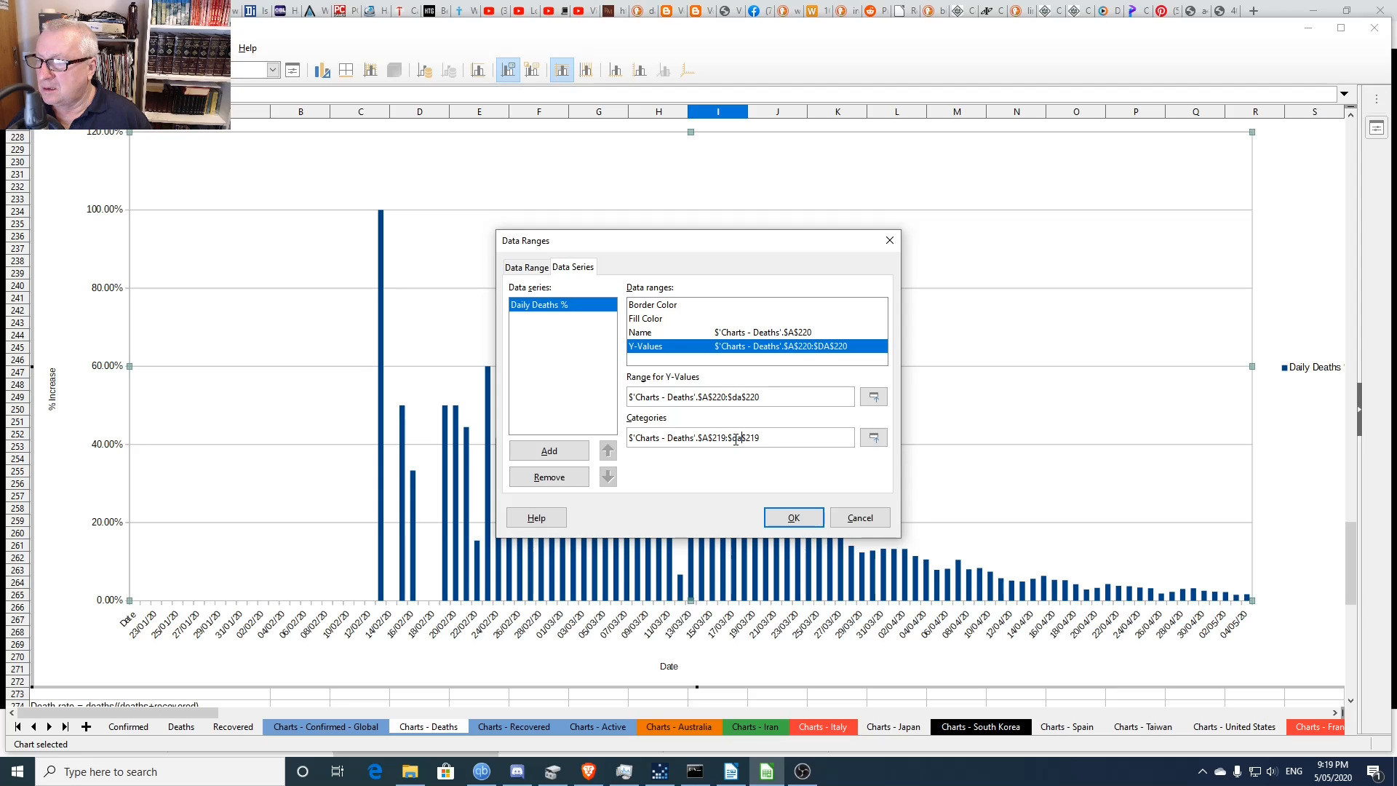
left_click(793, 518)
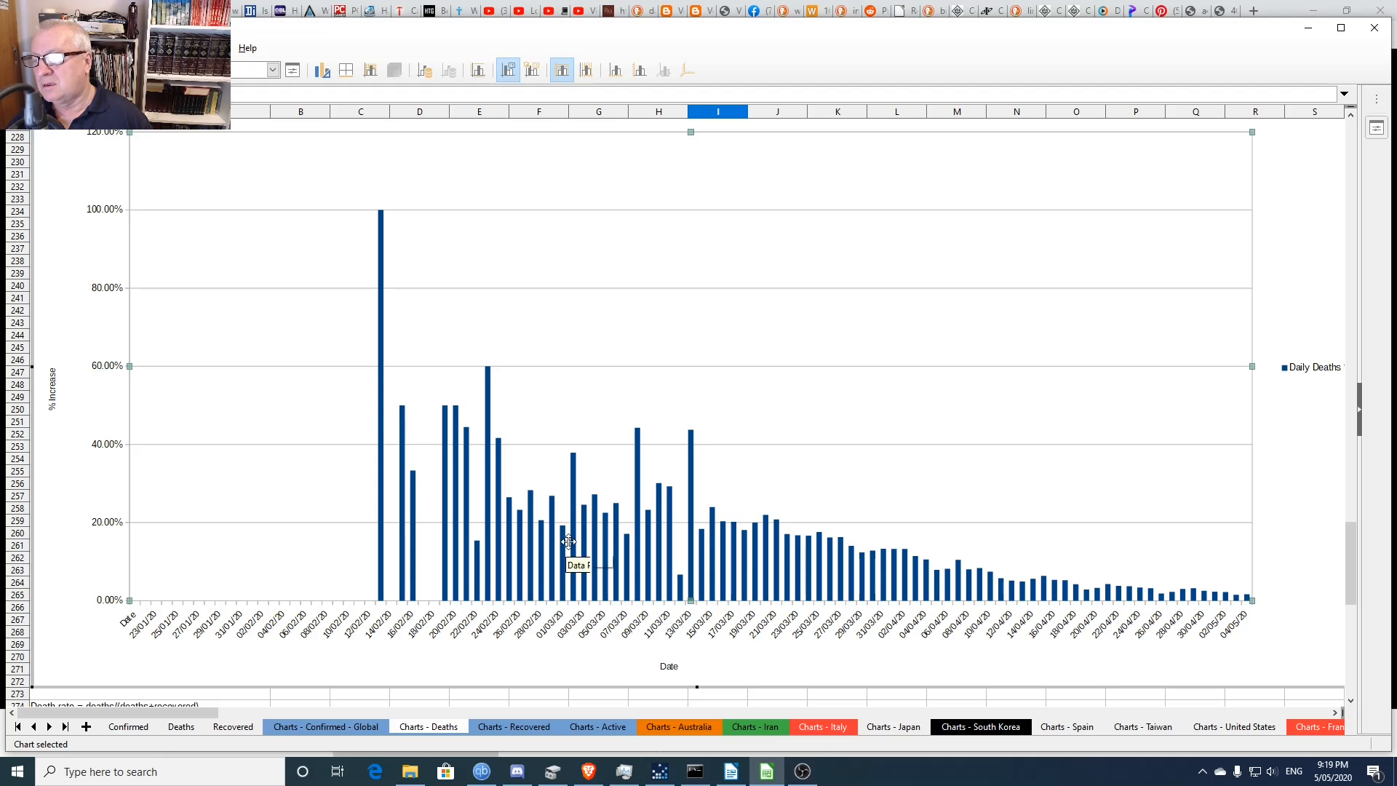
left_click(298, 695)
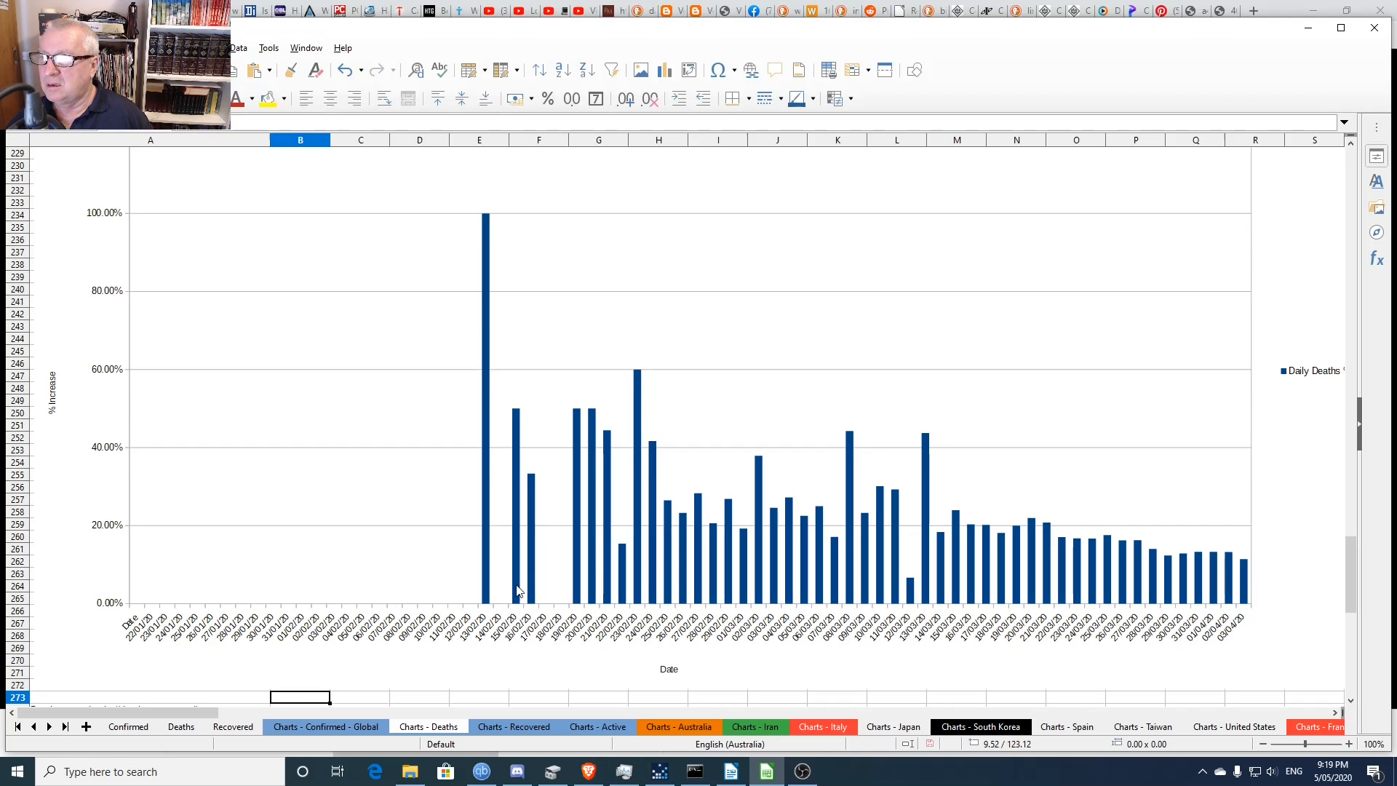
- Compare the daily deaths increase charts, global and without China, together with the Global deaths without China curve
scroll(570, 436, "up", 3)
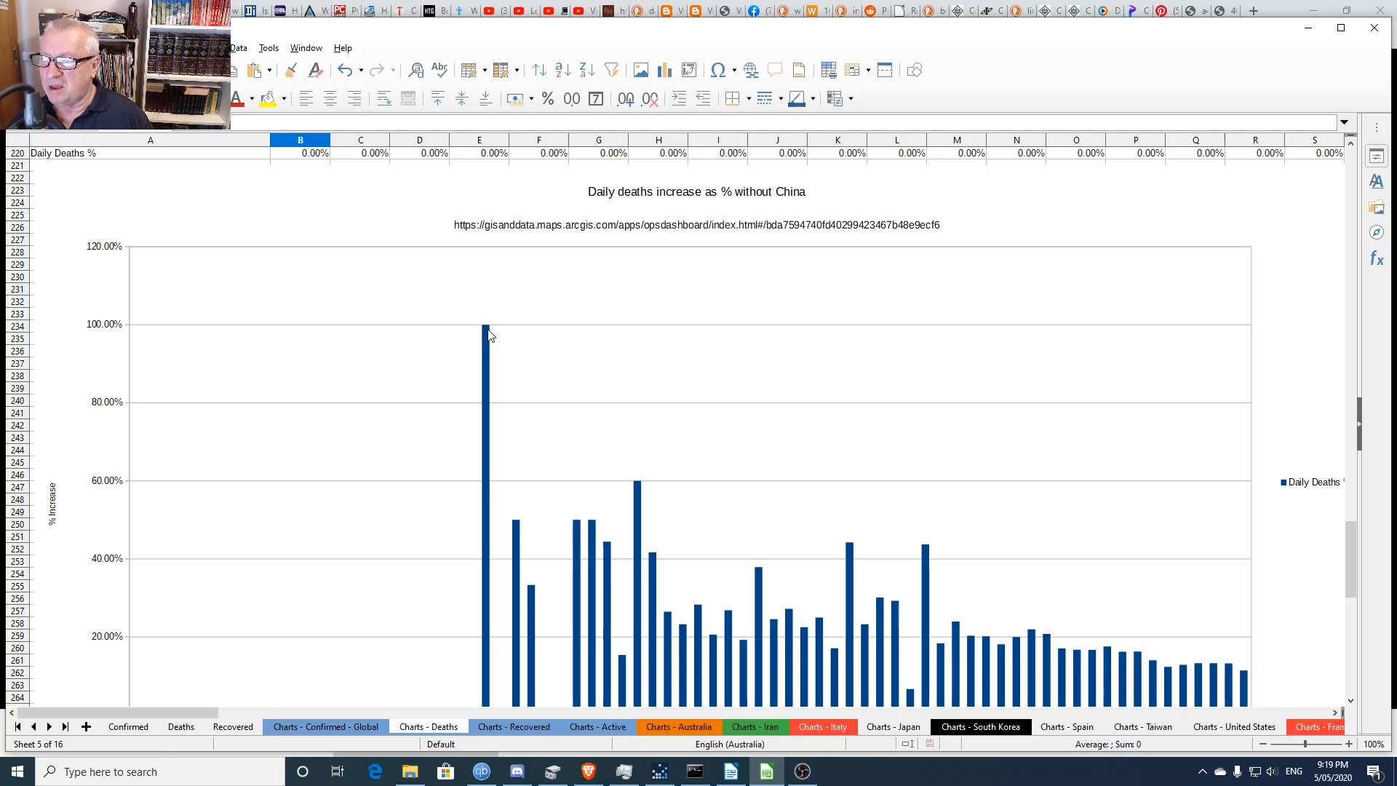
scroll(640, 480, "down", 4)
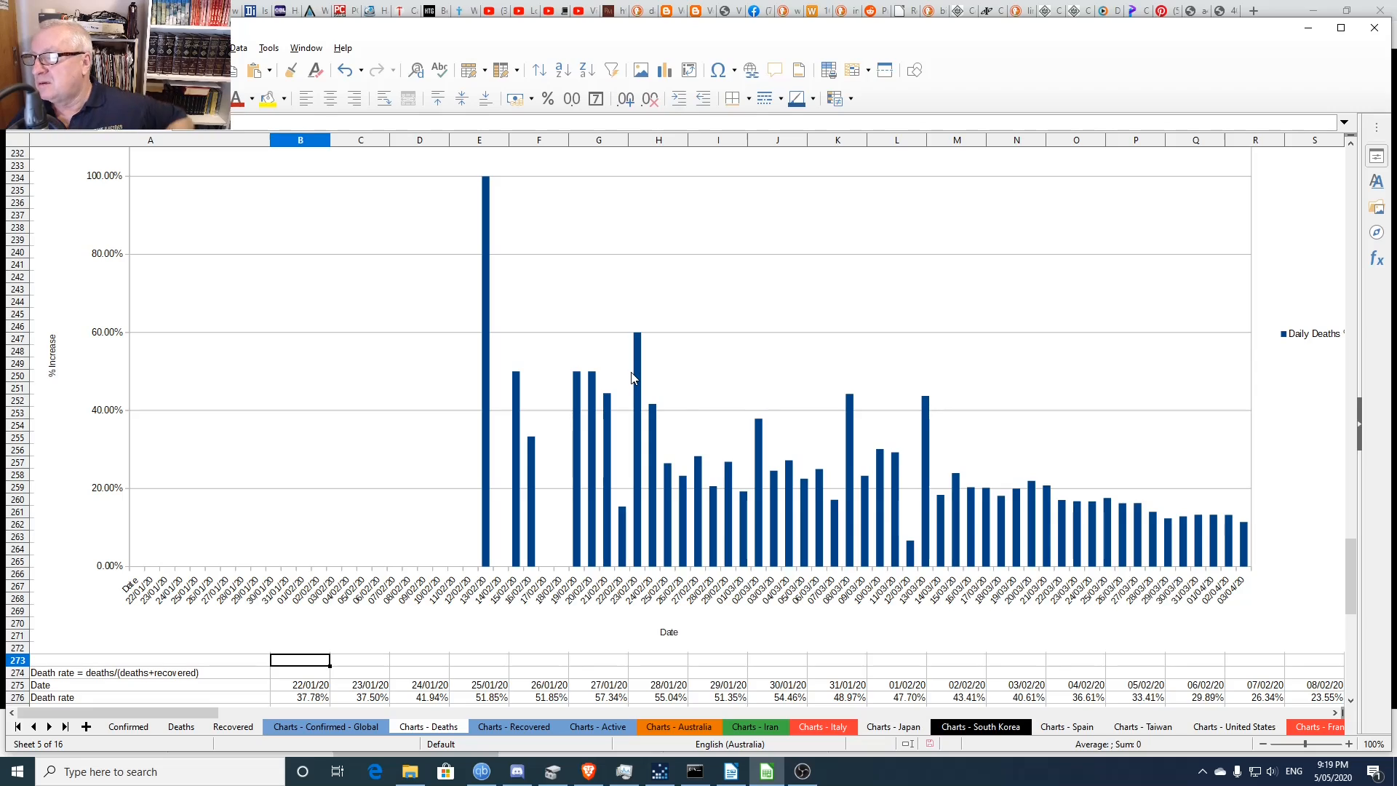
scroll(673, 404, "up", 8)
scroll(682, 411, "up", 16)
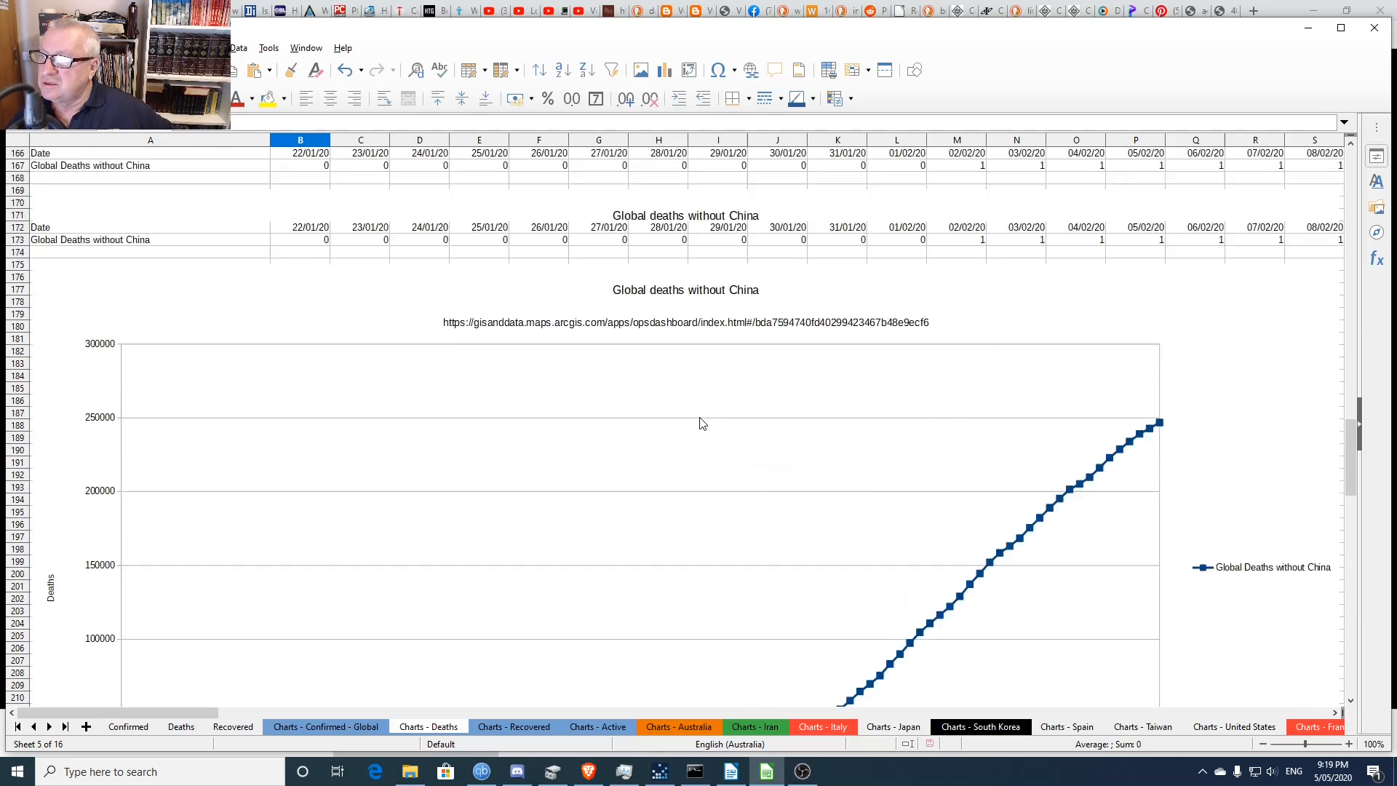
scroll(700, 425, "up", 17)
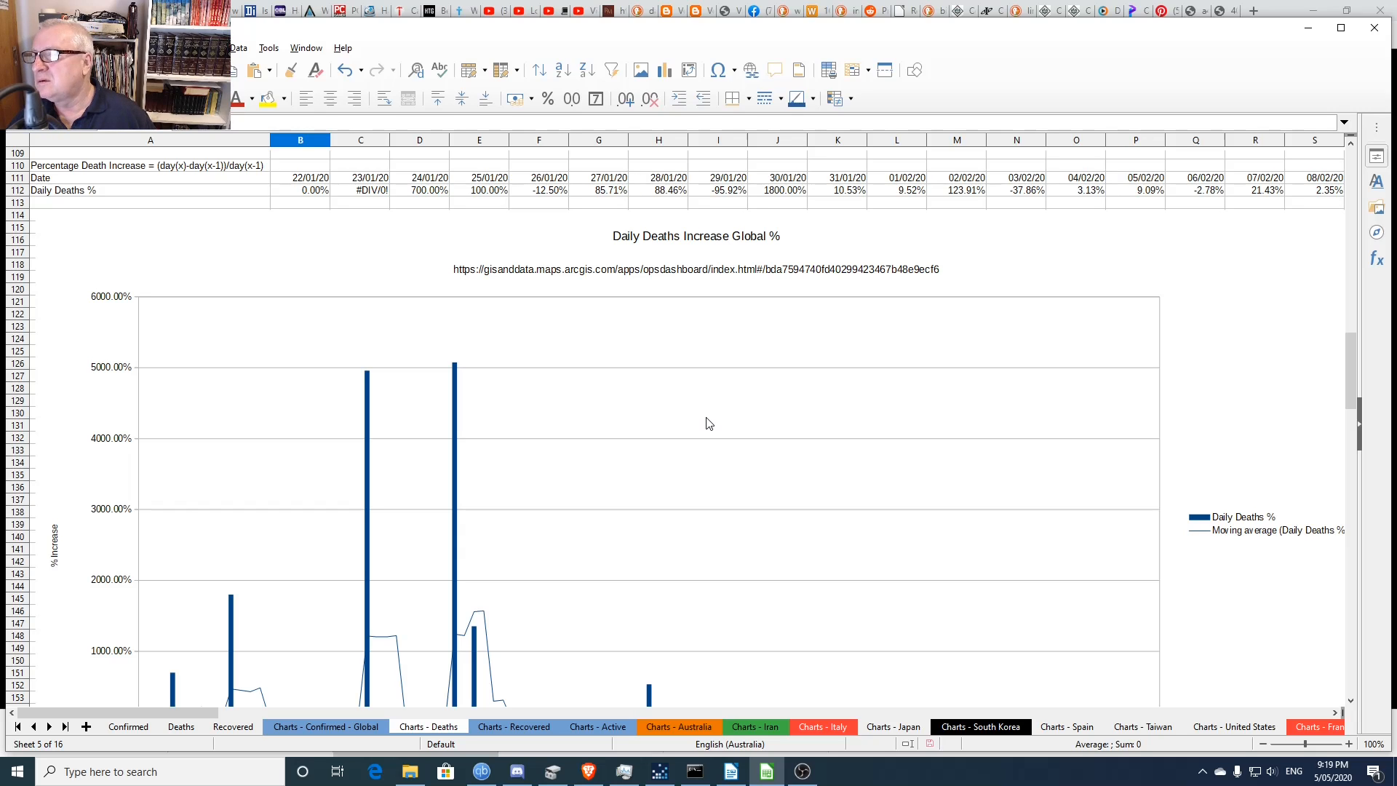
scroll(710, 424, "down", 7)
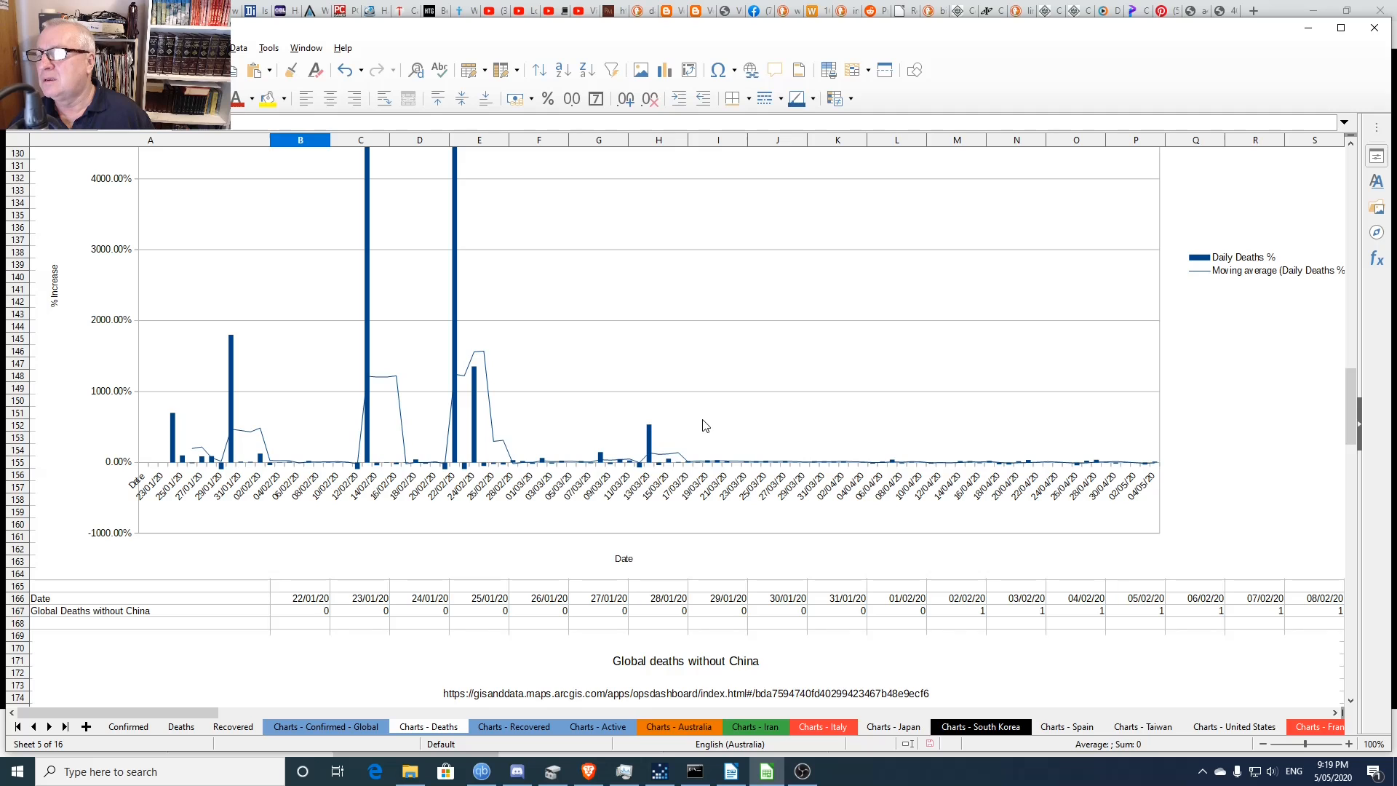
scroll(704, 426, "up", 8)
scroll(704, 426, "down", 20)
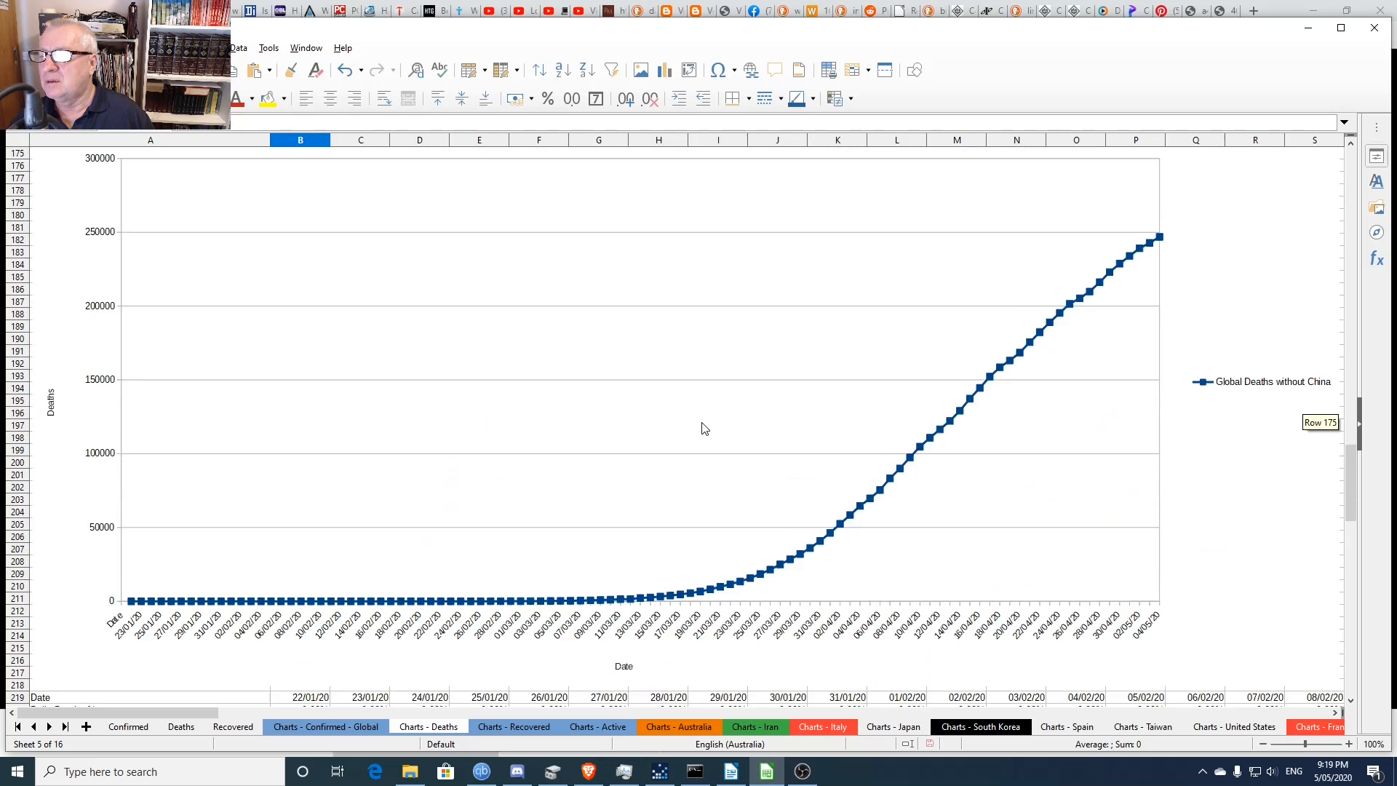
scroll(704, 429, "down", 6)
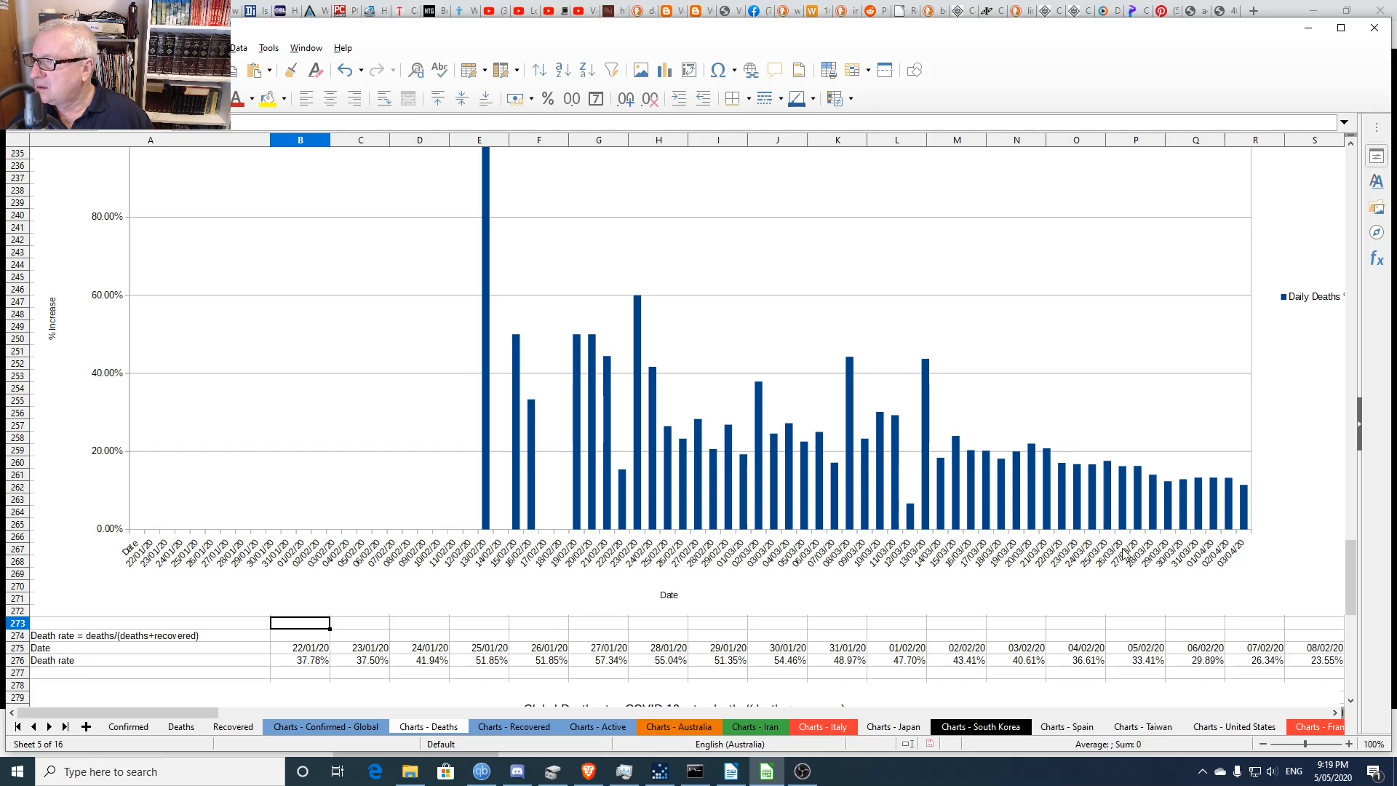
scroll(458, 357, "up", 3)
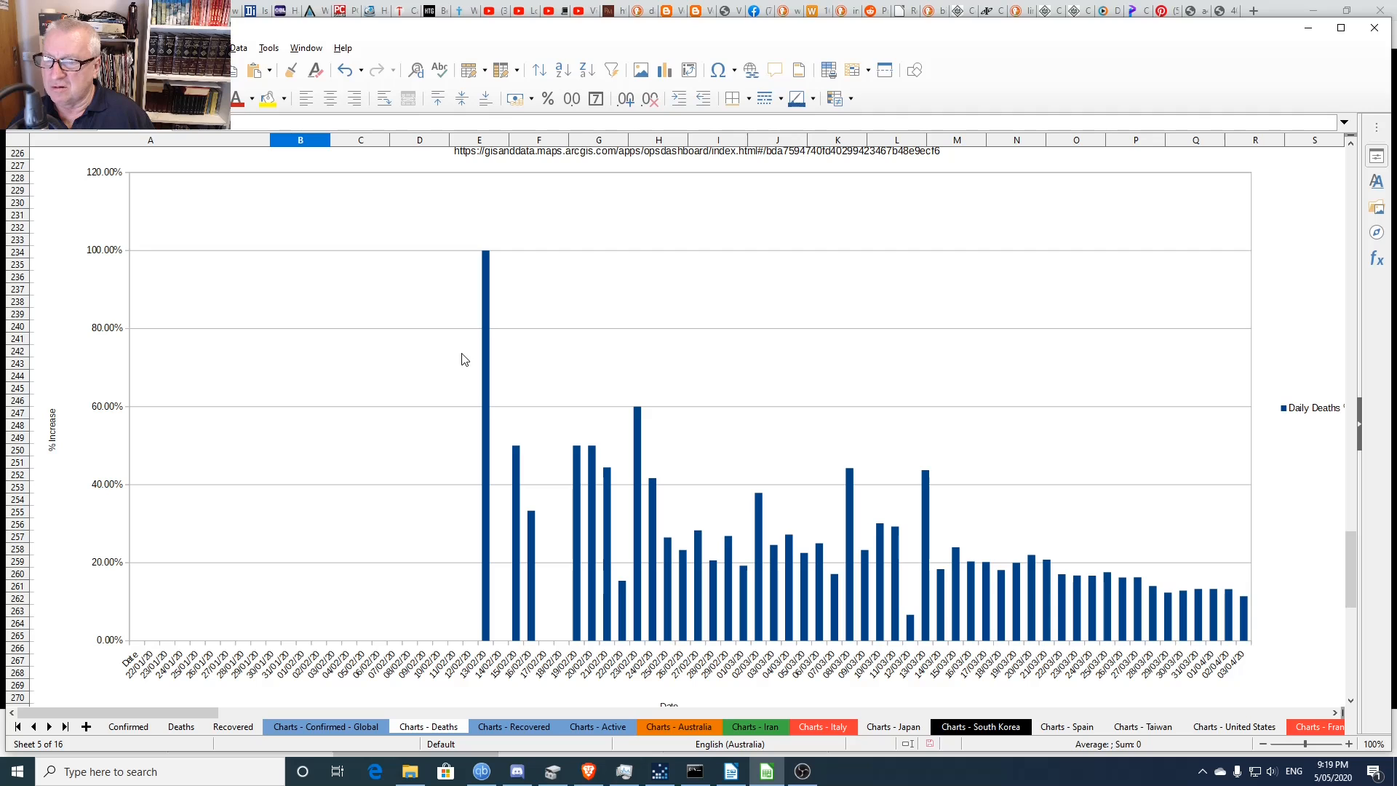
scroll(520, 391, "down", 5)
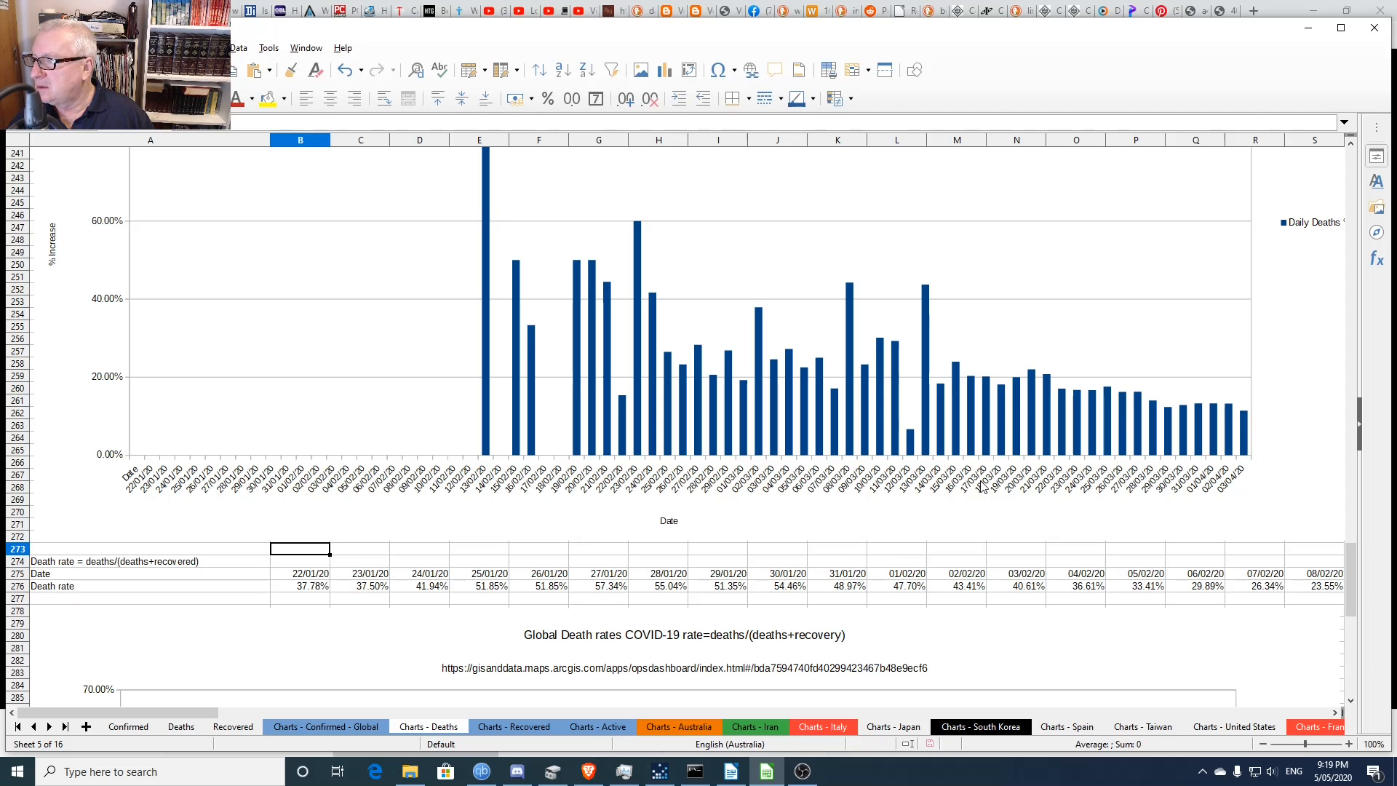
- Nudge the Daily deaths increase as % without China chart slightly to refresh its display, and deselect it
left_click(1038, 433)
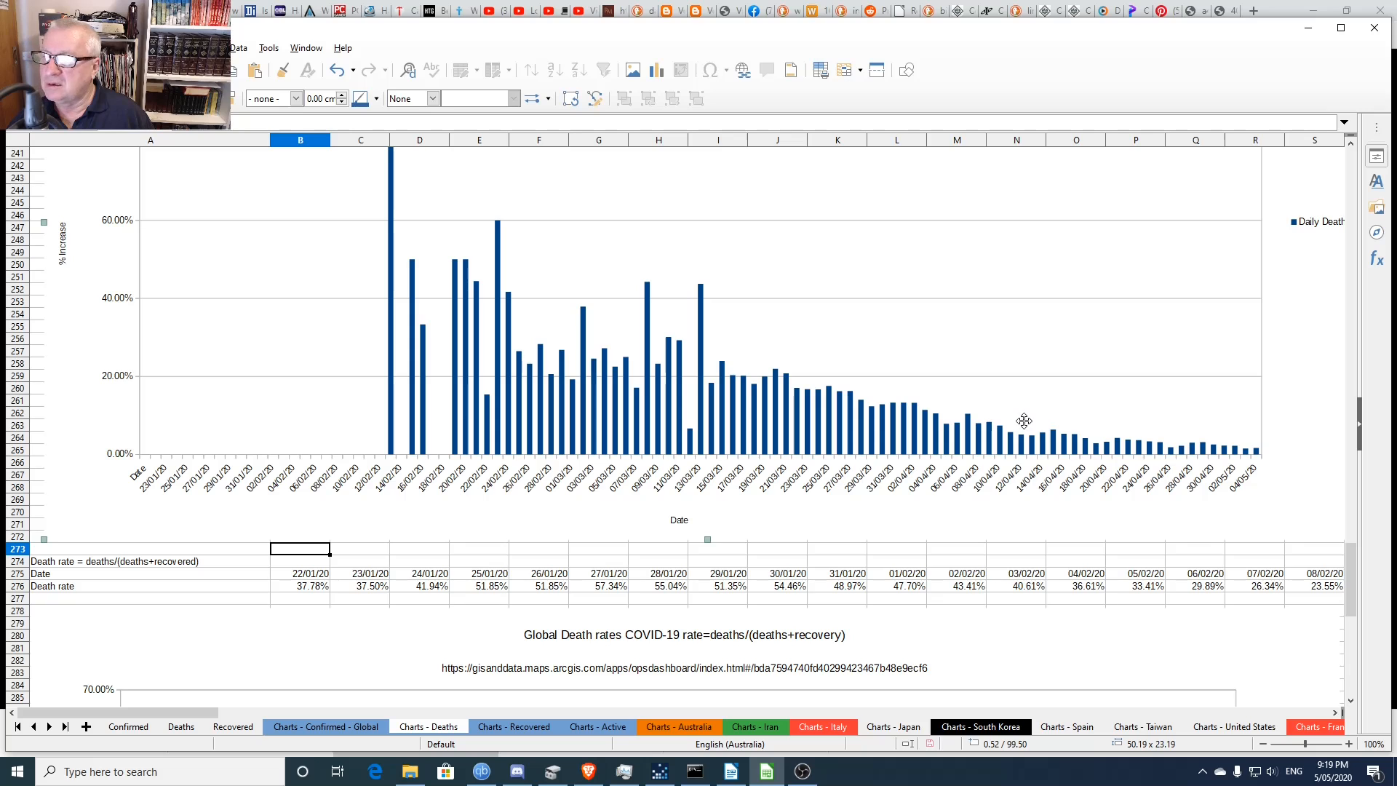
left_click_drag(1013, 418, 994, 425)
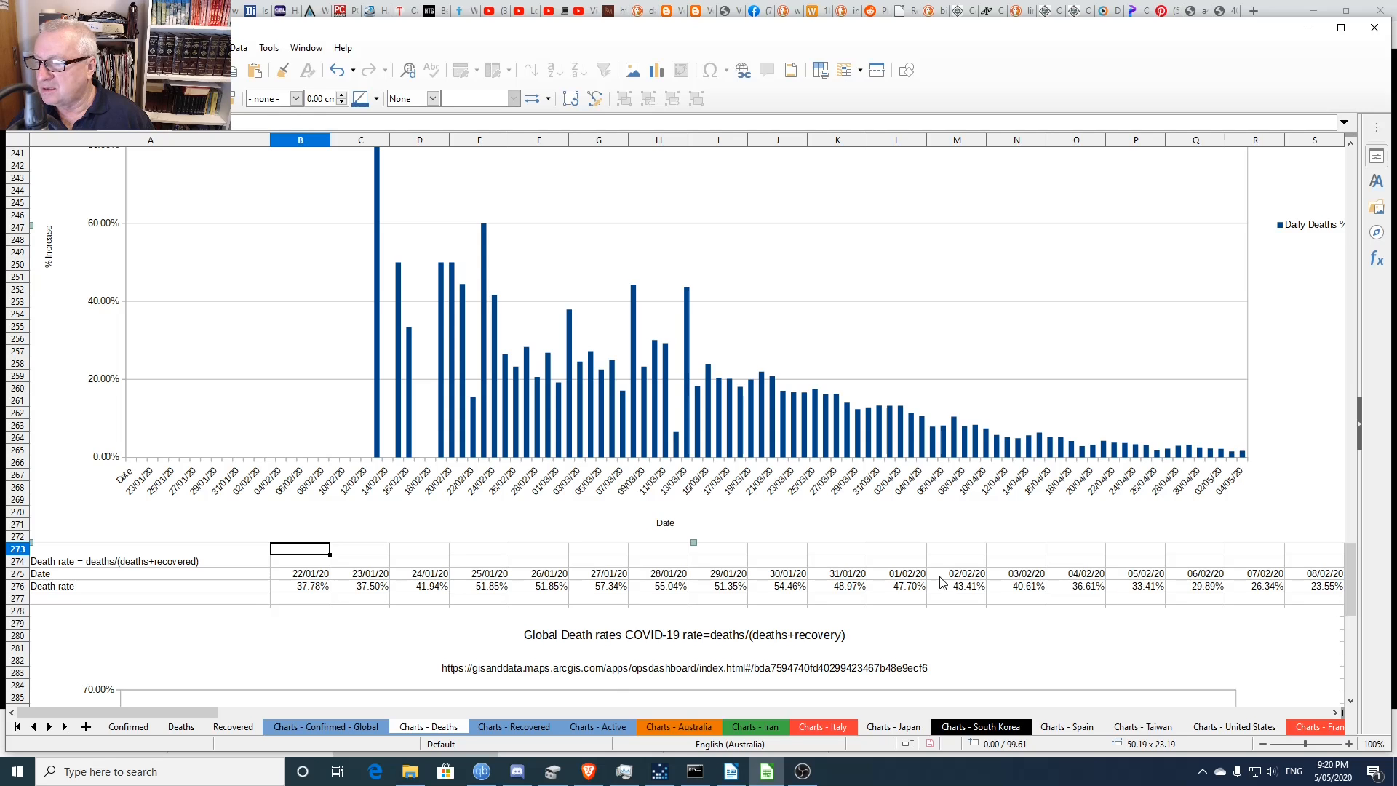
left_click(898, 561)
- Extend the Y-values range of the Global Death rates COVID-19 chart to $B$276:$DA$276
scroll(913, 553, "down", 9)
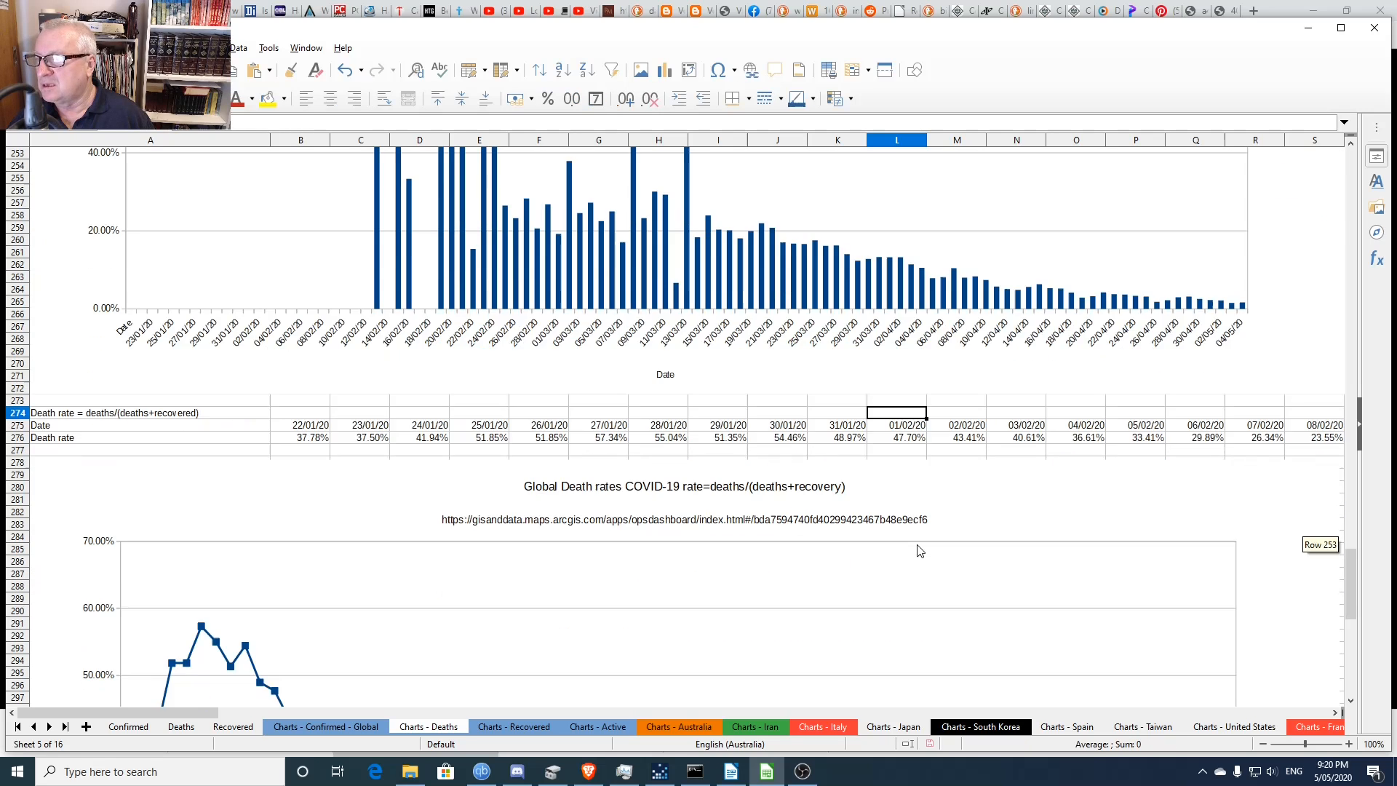
scroll(917, 550, "down", 3)
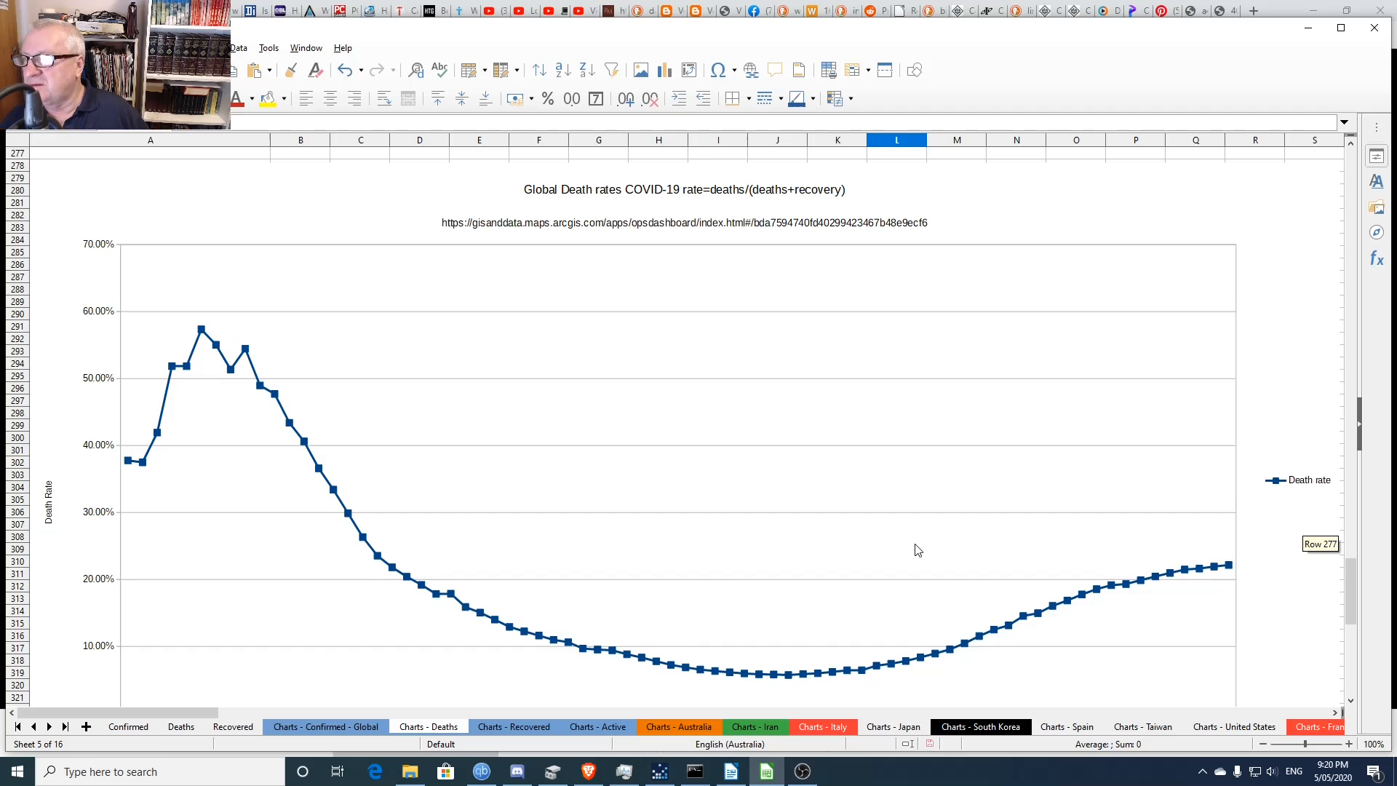
scroll(915, 550, "down", 8)
scroll(909, 548, "up", 9)
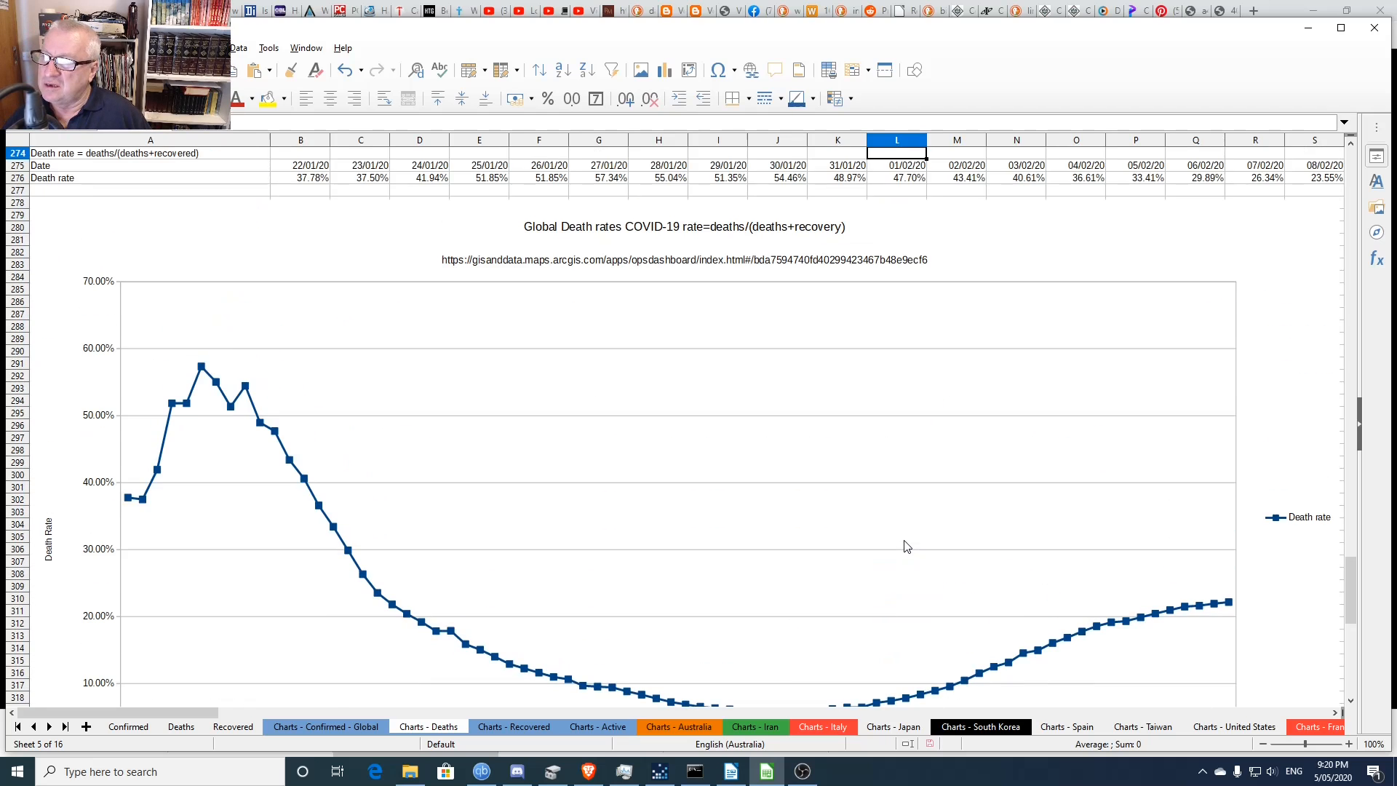
scroll(907, 548, "down", 2)
left_click(749, 500)
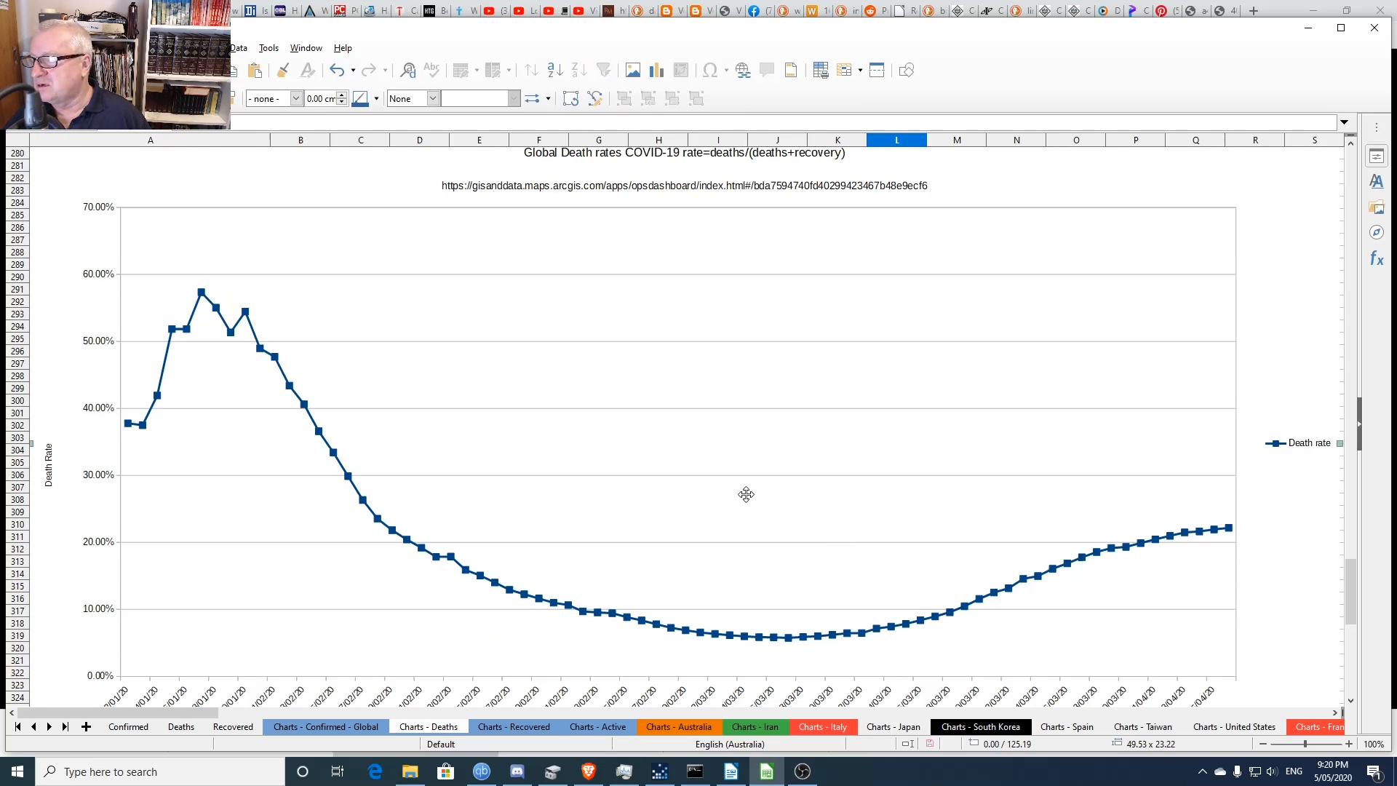
double_click(696, 439)
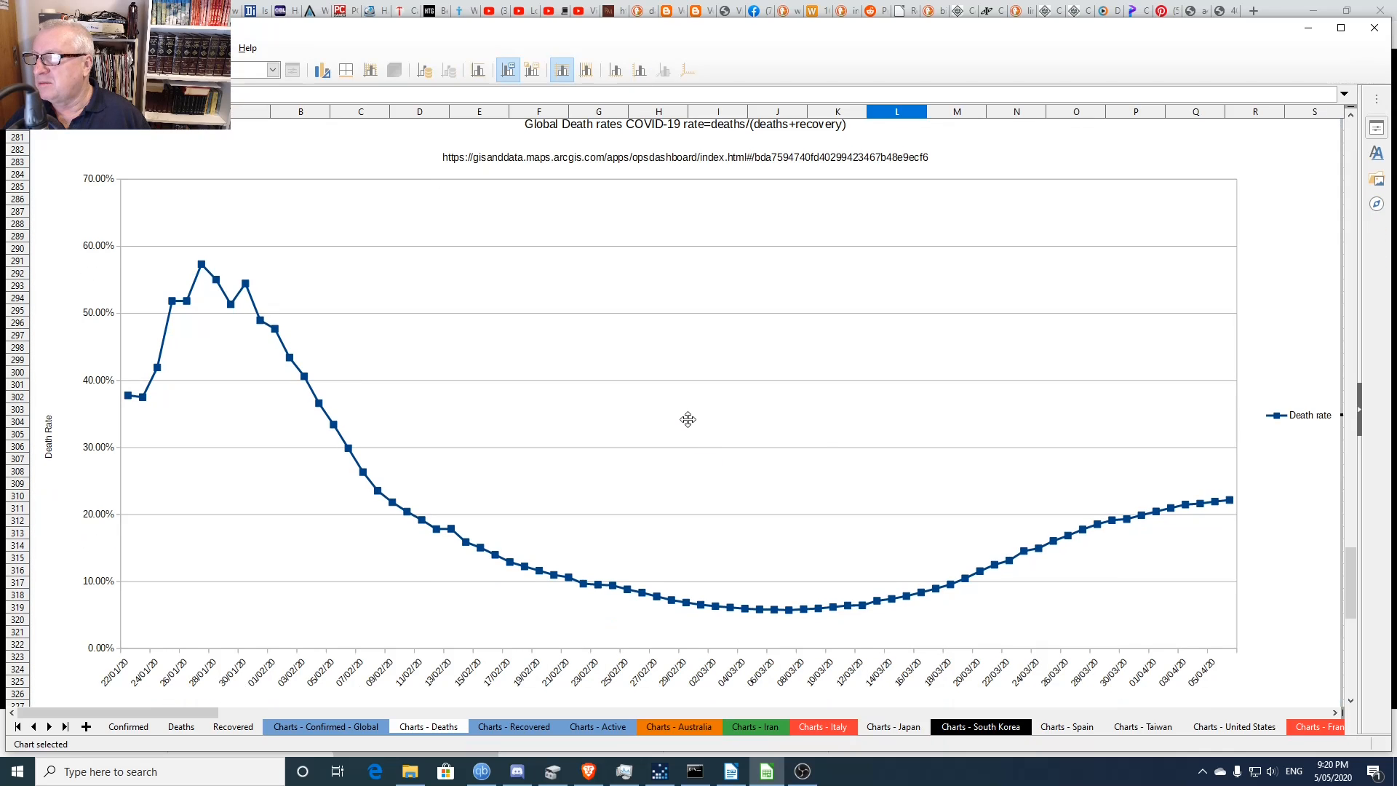
right_click(687, 417)
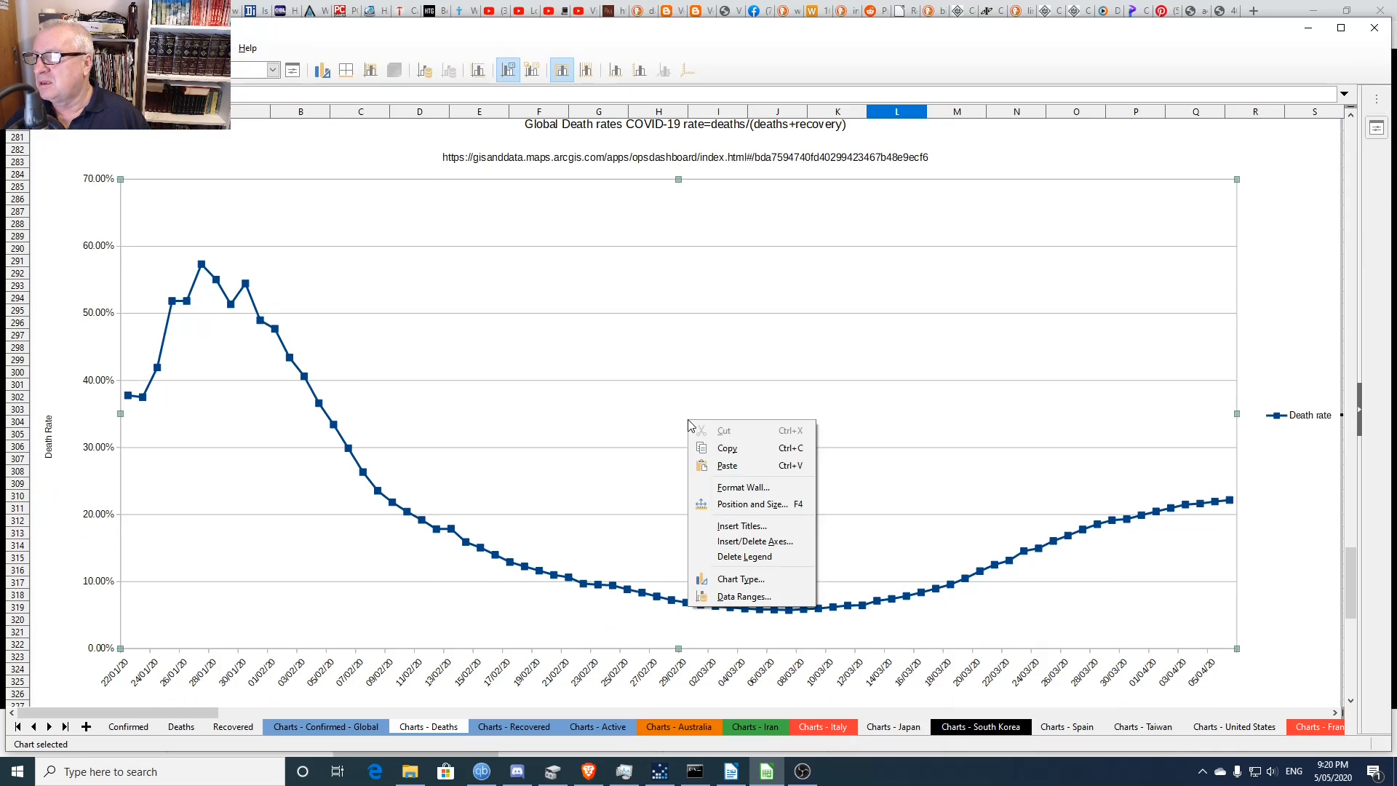
left_click(743, 596)
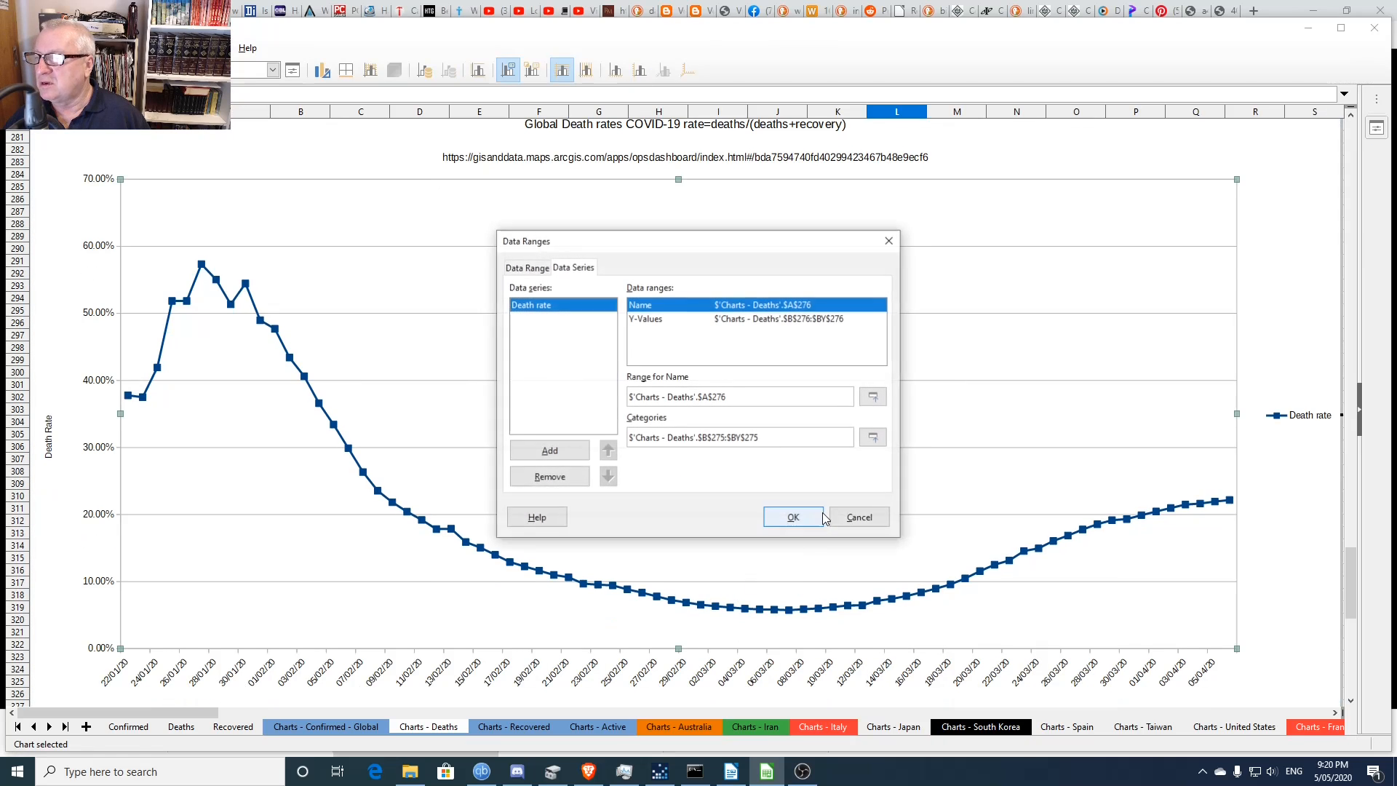
left_click(732, 319)
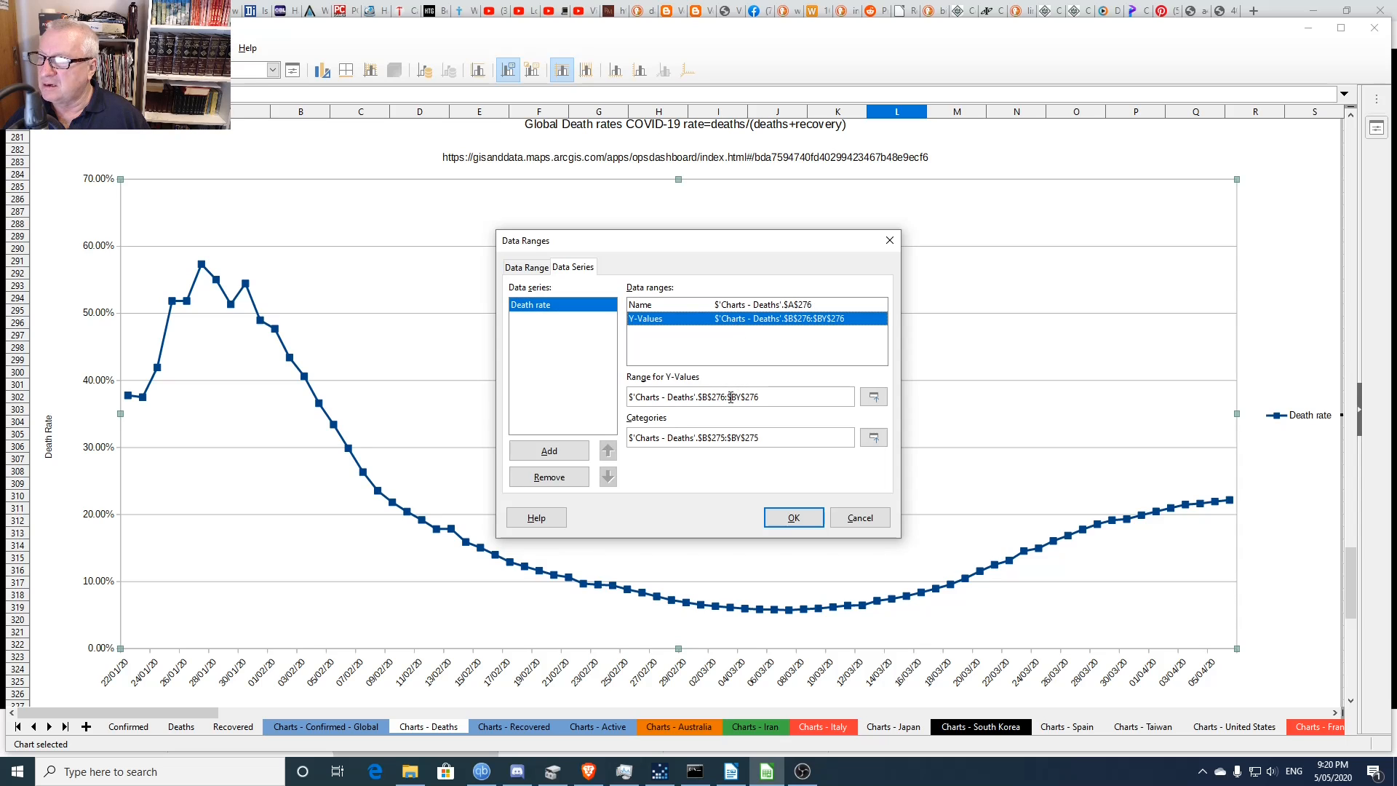
left_click_drag(731, 398, 741, 399)
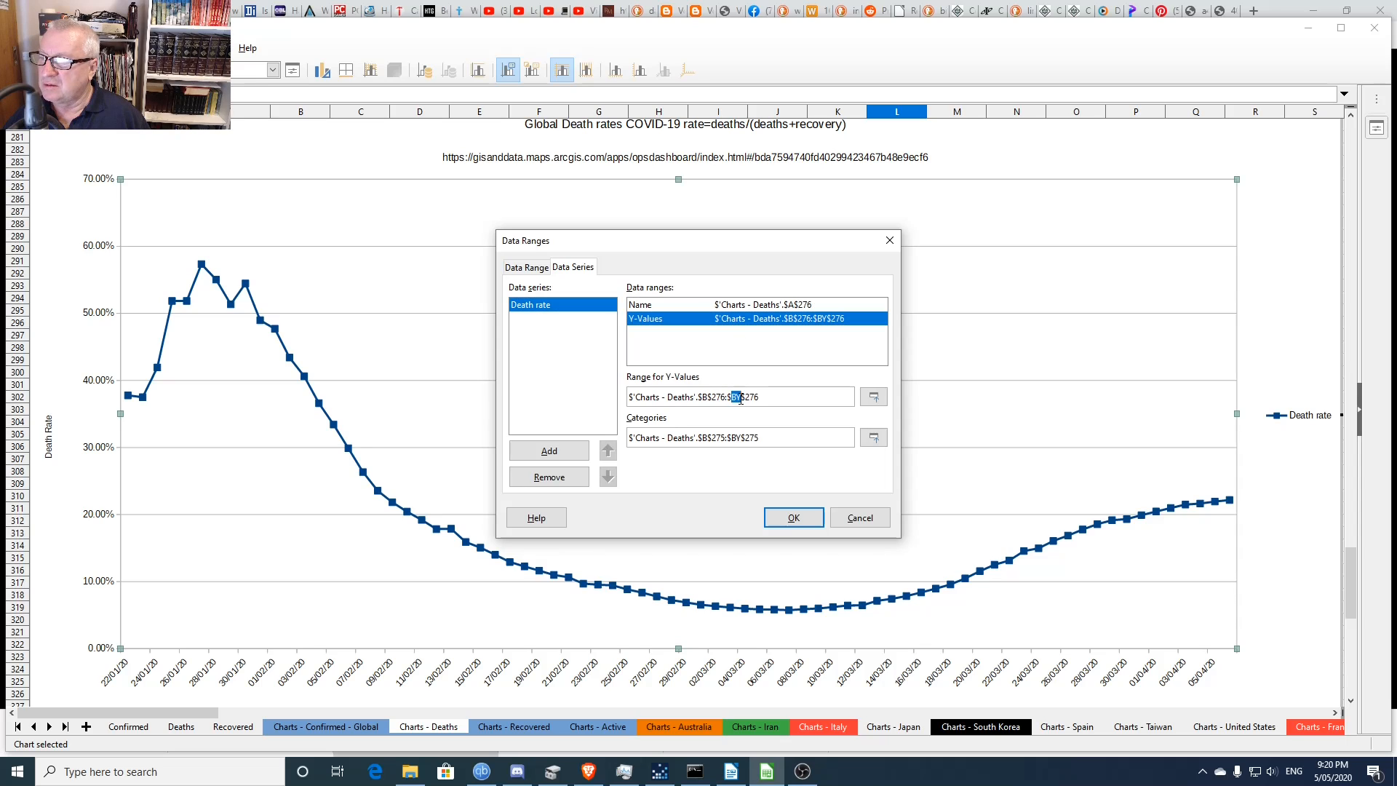
type("da")
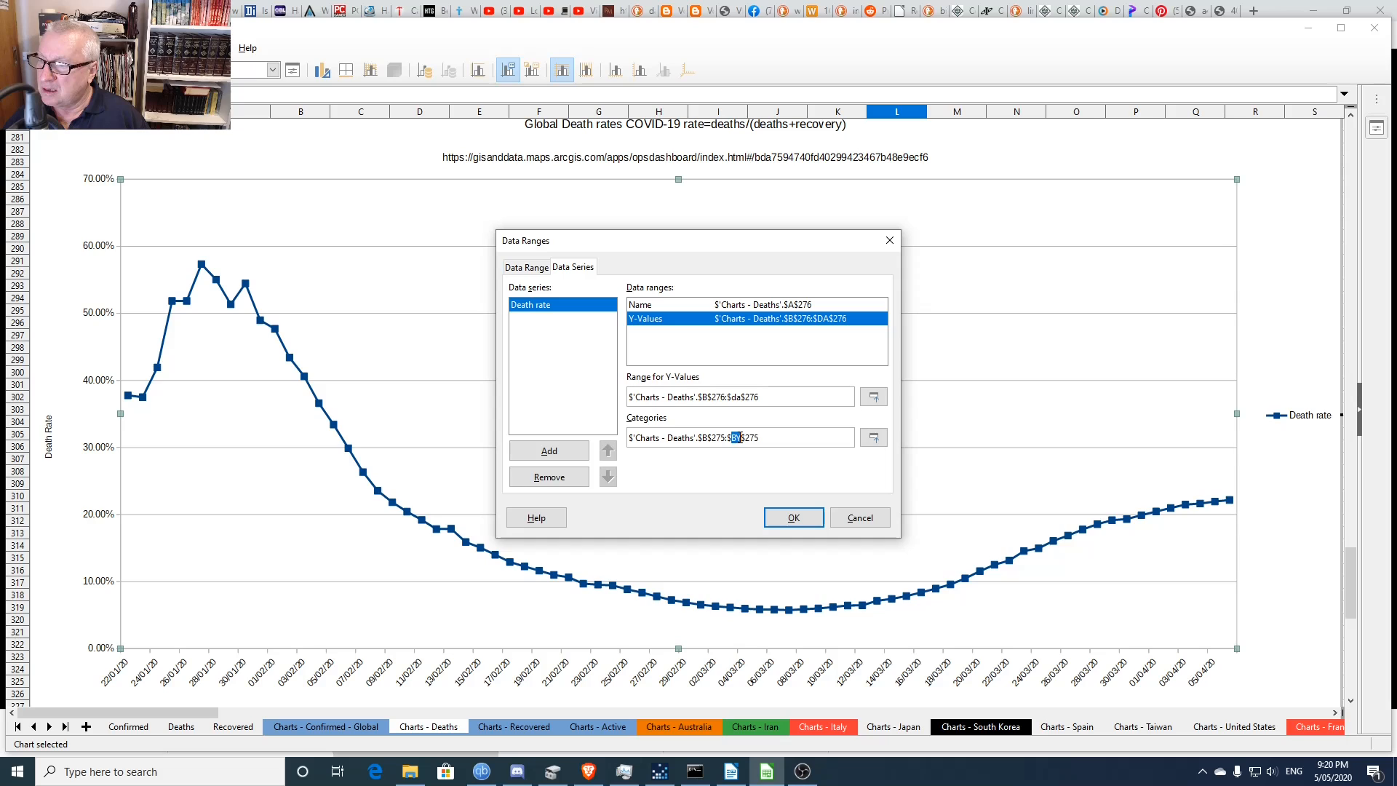
- Extend the Global Death rates COVID-19 chart's categories to $B$275:$DA$275, apply the ranges, and inspect the data point just before the sudden jump
type("da")
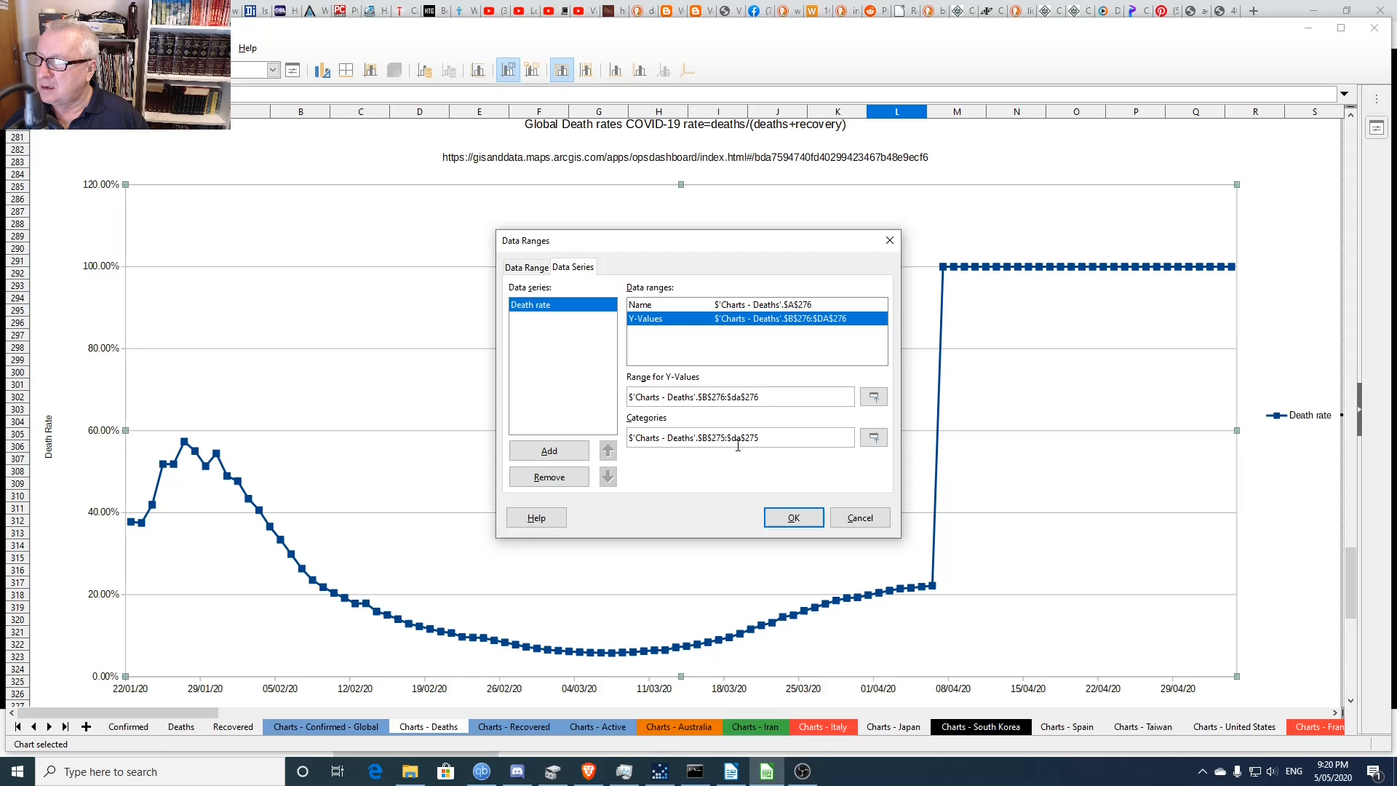
left_click(780, 521)
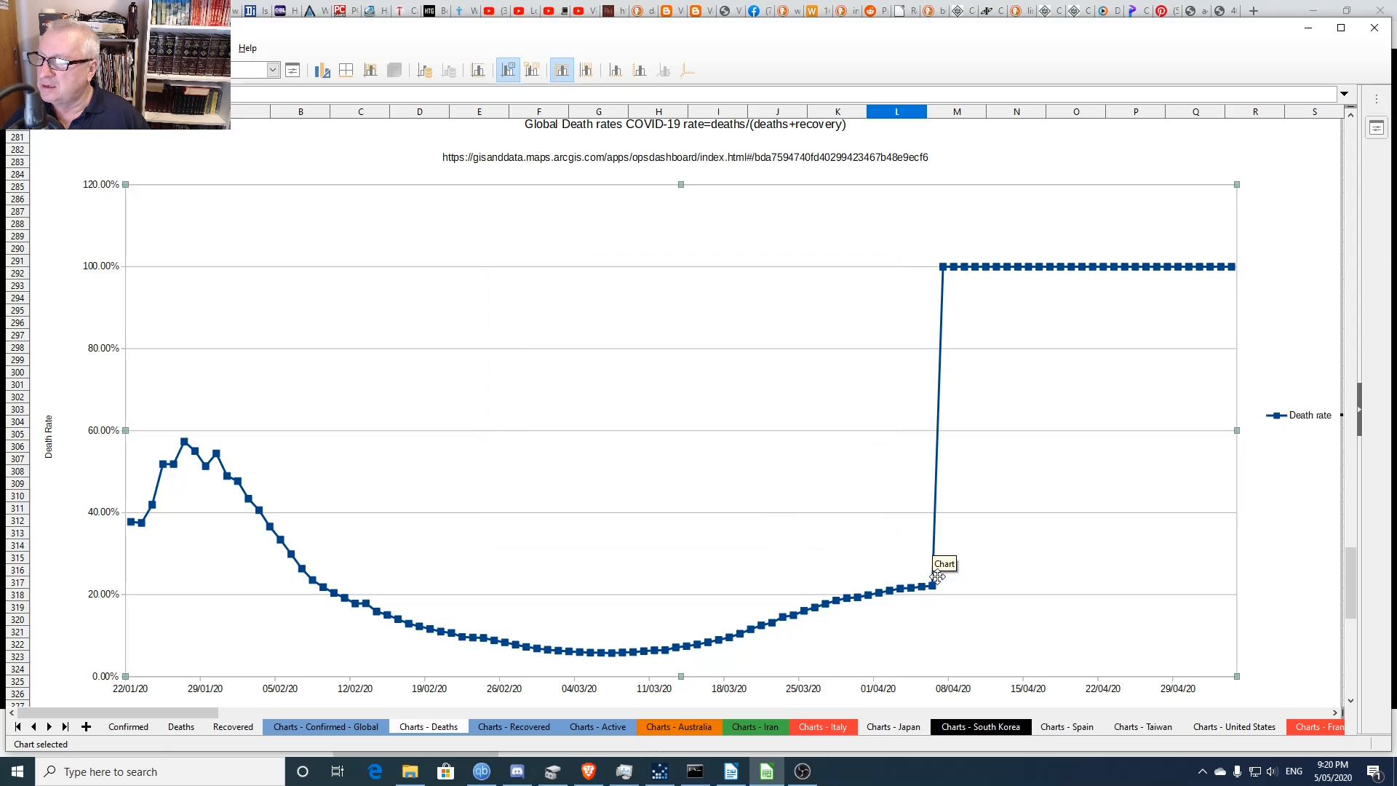
mouse_move(935, 593)
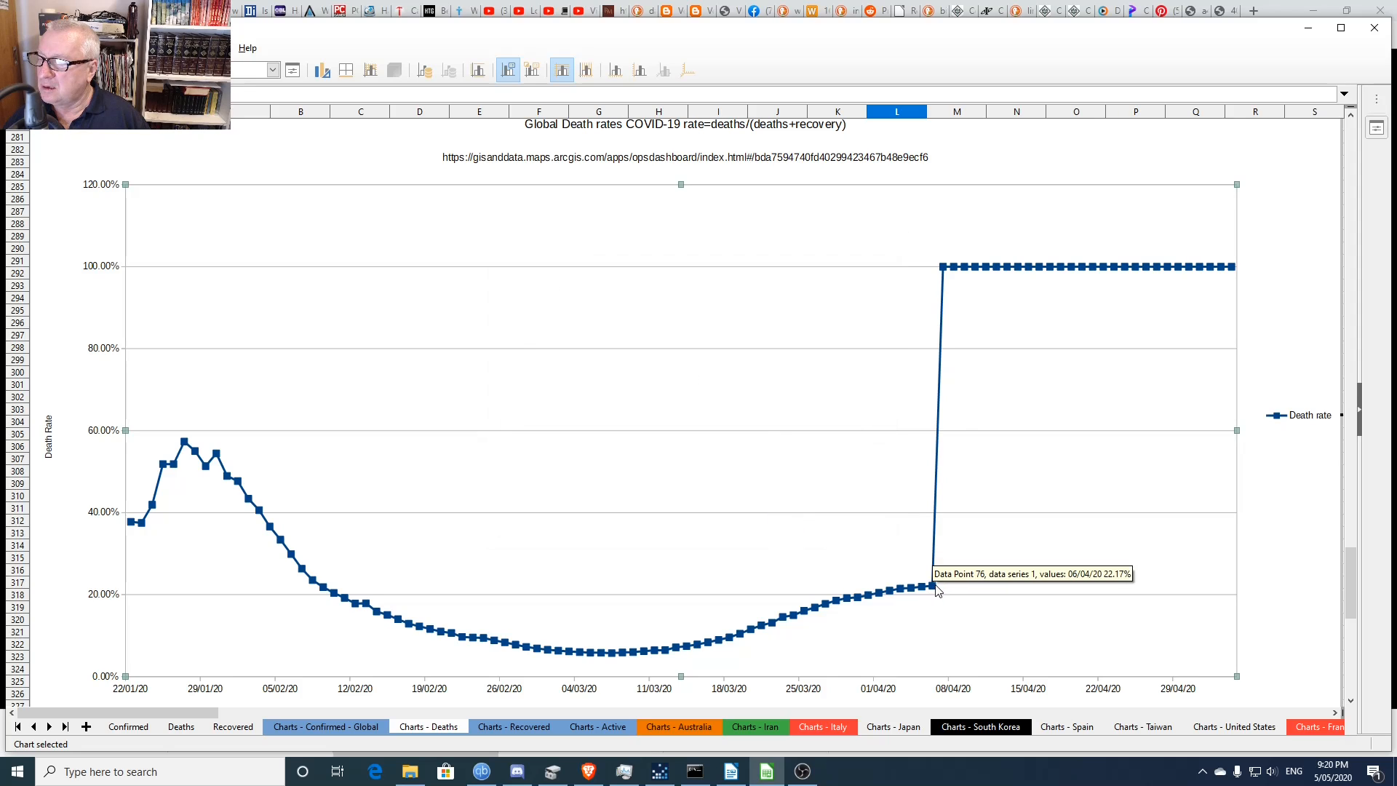
- Examine the Death rate series on both sides of the sudden jump in the Global Death rates chart, and clear the selection
left_click(930, 586)
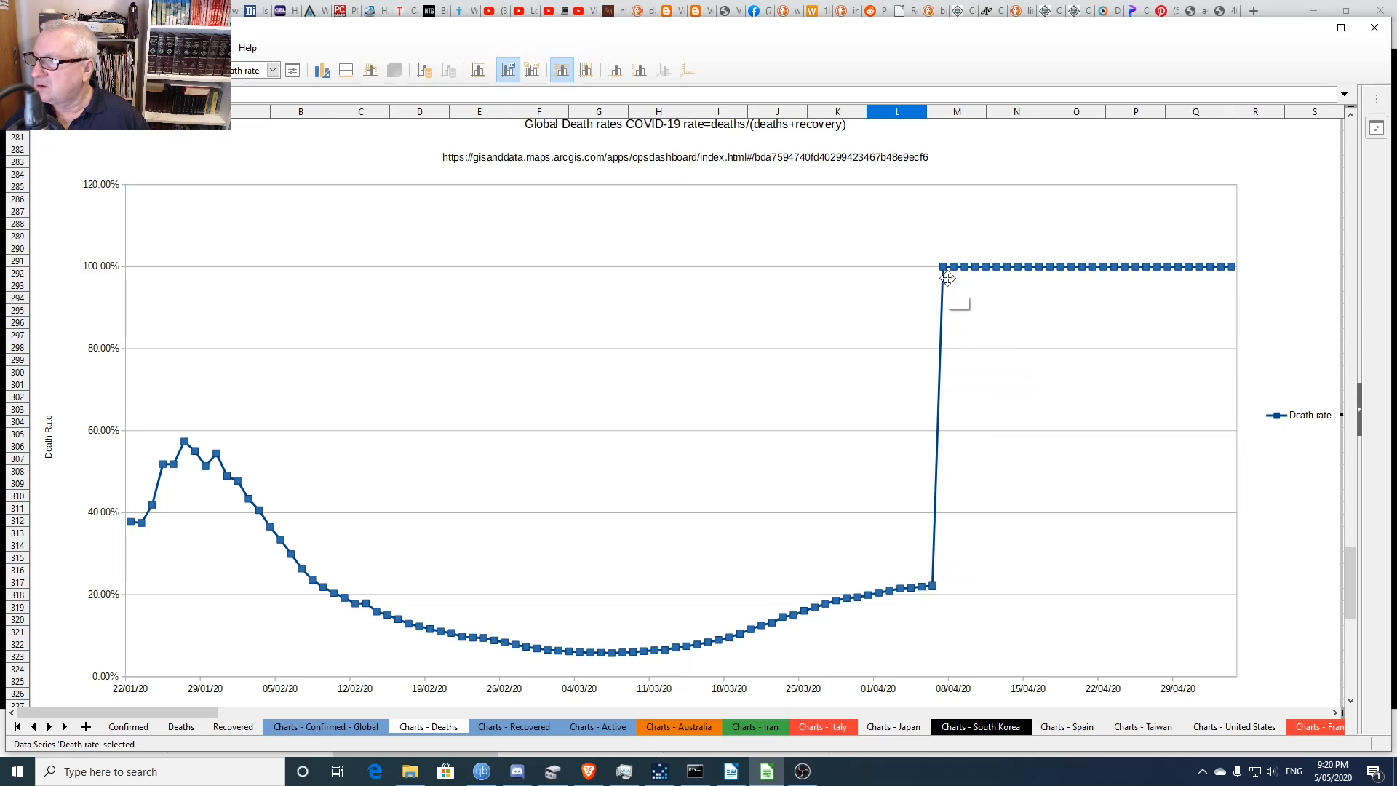
mouse_move(942, 270)
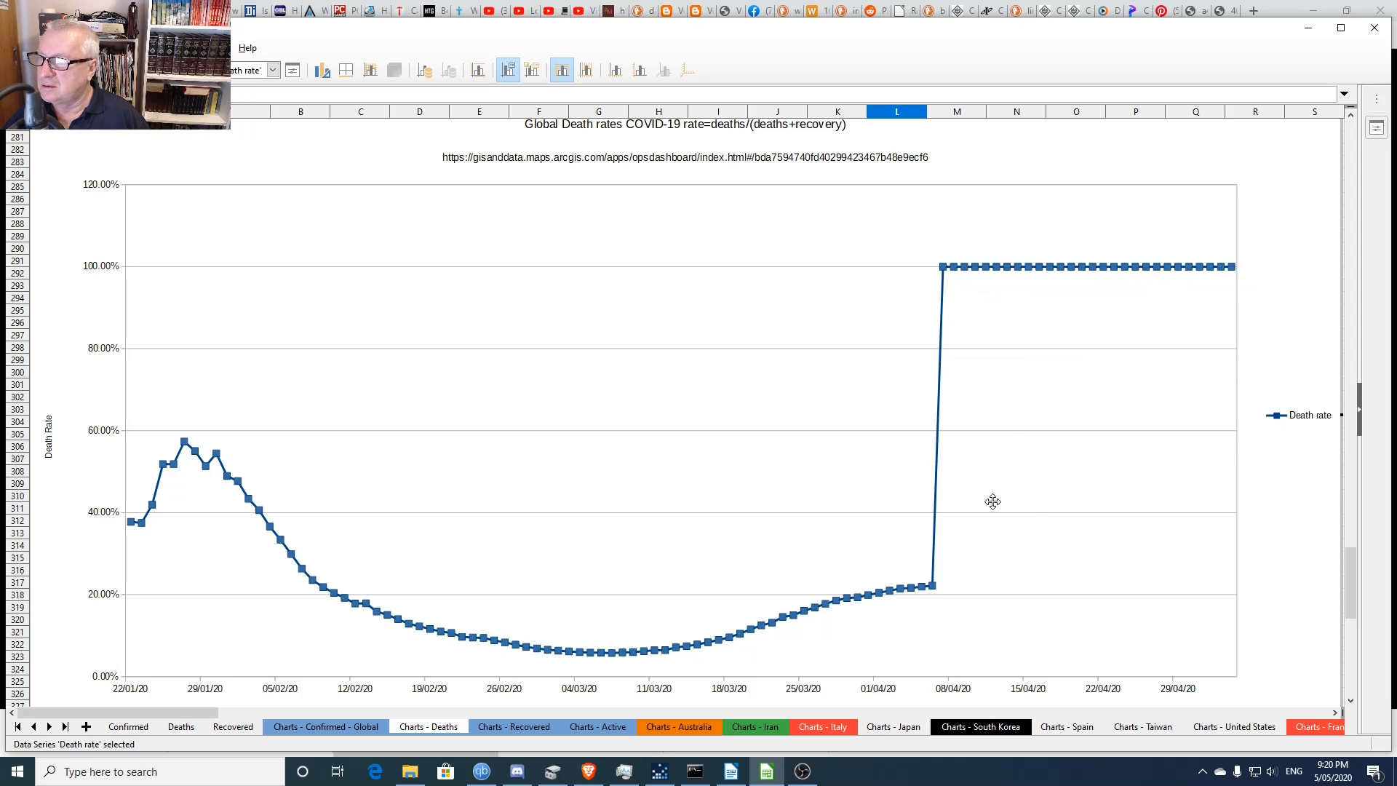
left_click(1026, 510)
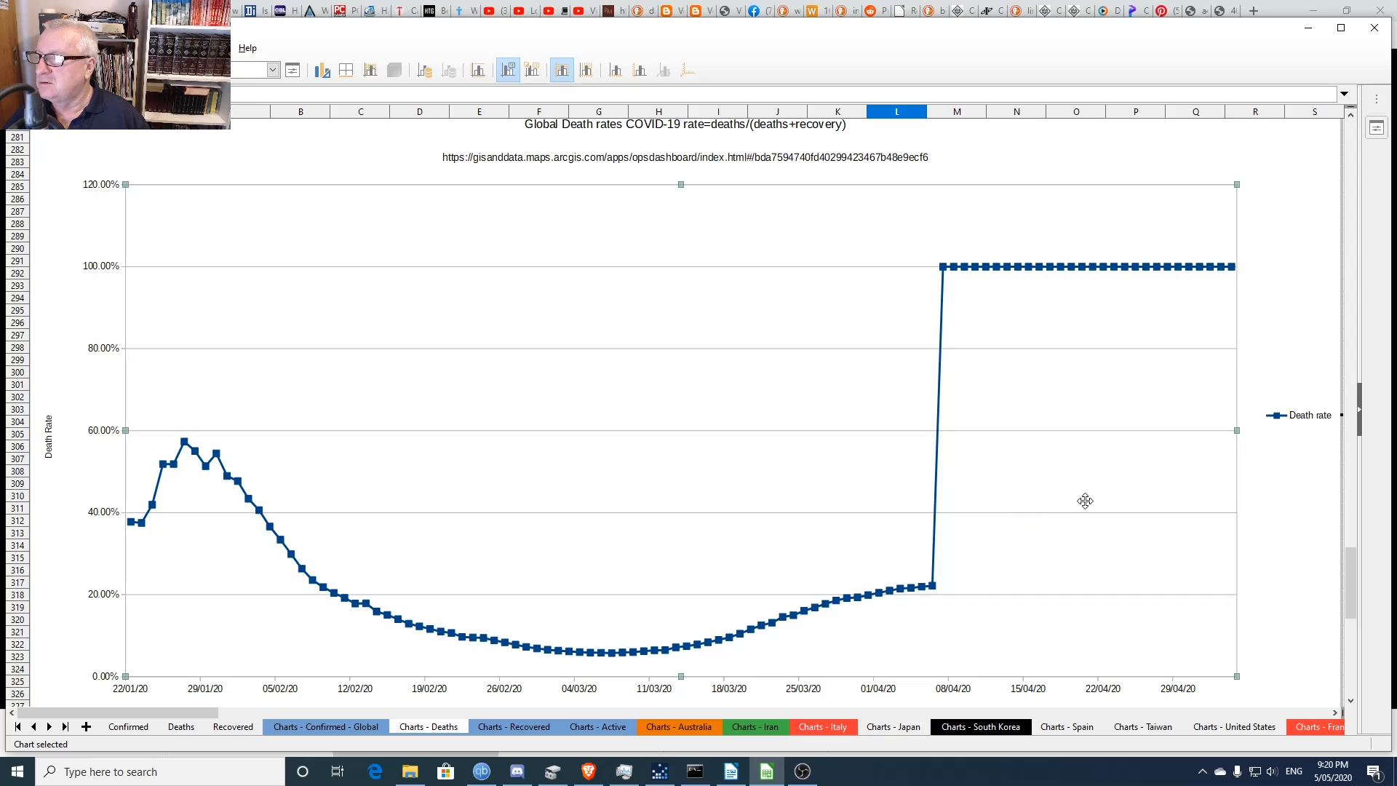
key("Escape")
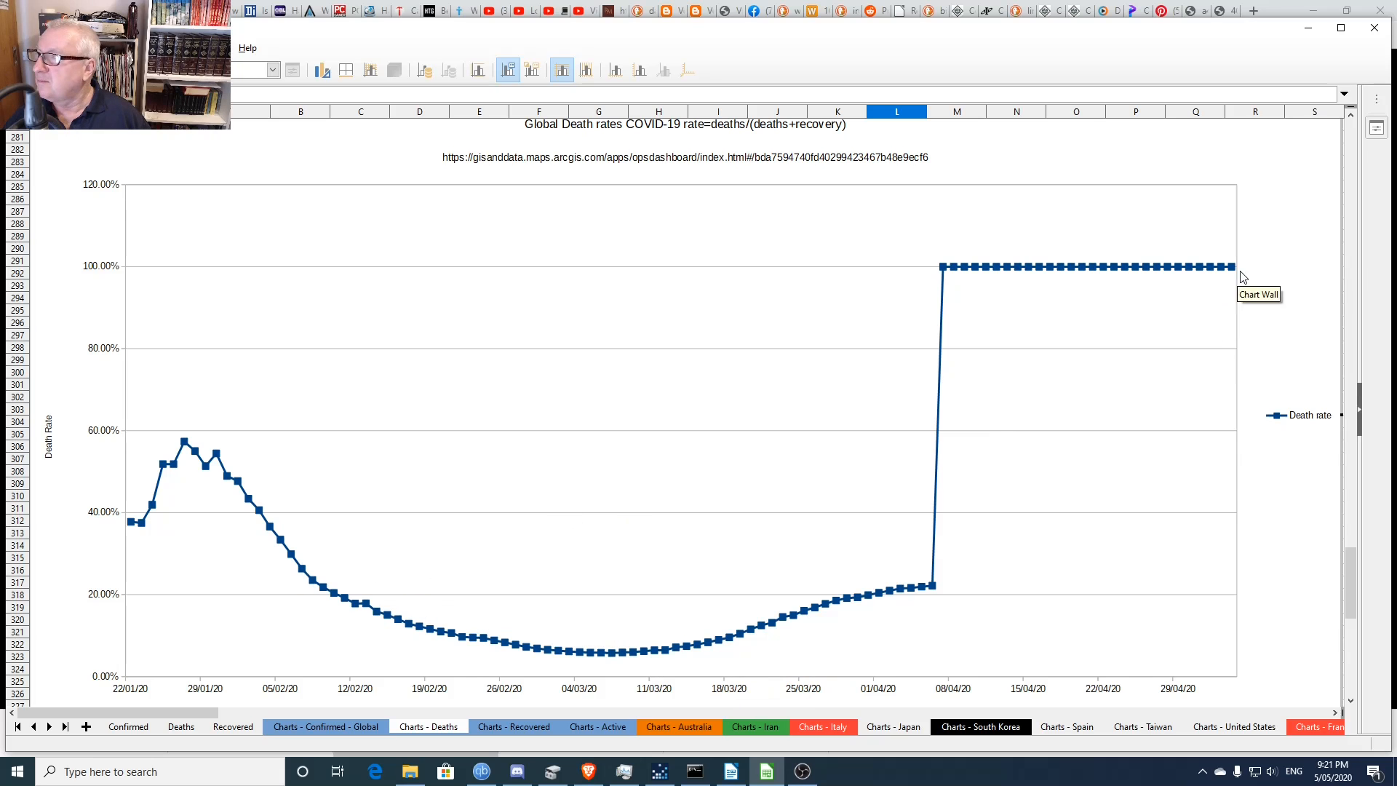
- Leave chart editing and look over the daily deaths charts above and the rows around the Global Death rates chart
scroll(1348, 208, "up", 20)
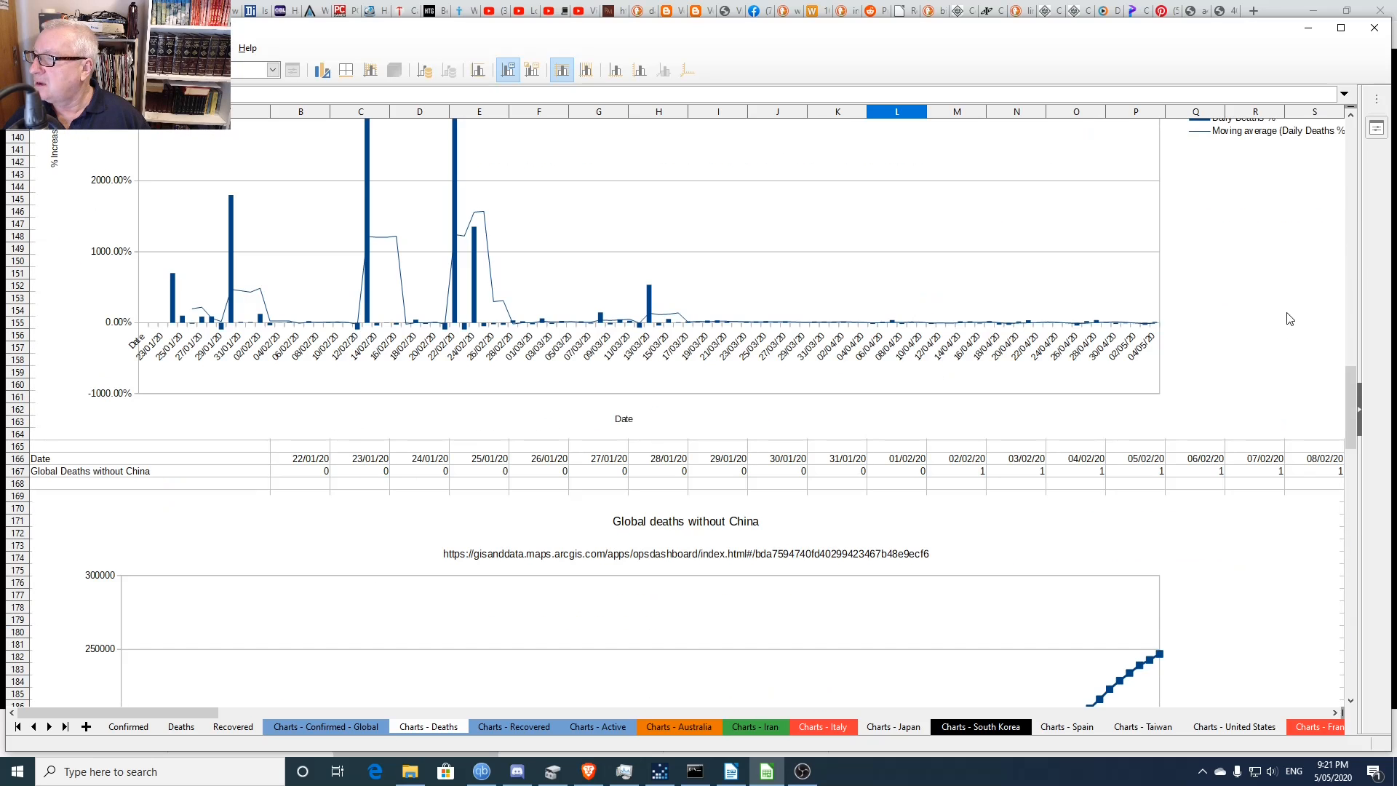
scroll(1235, 463, "down", 15)
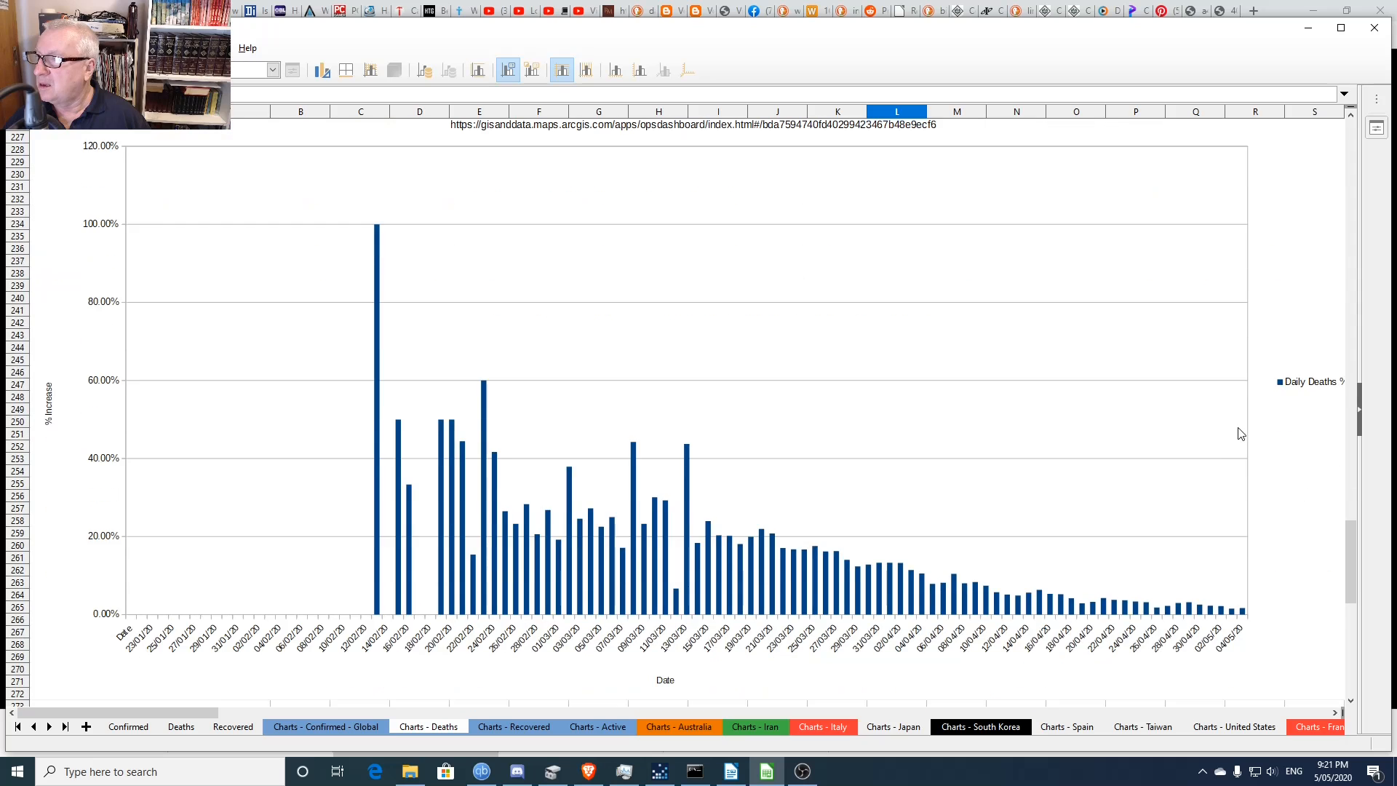
scroll(1230, 429, "up", 5)
left_click(1197, 240)
scroll(1215, 305, "down", 20)
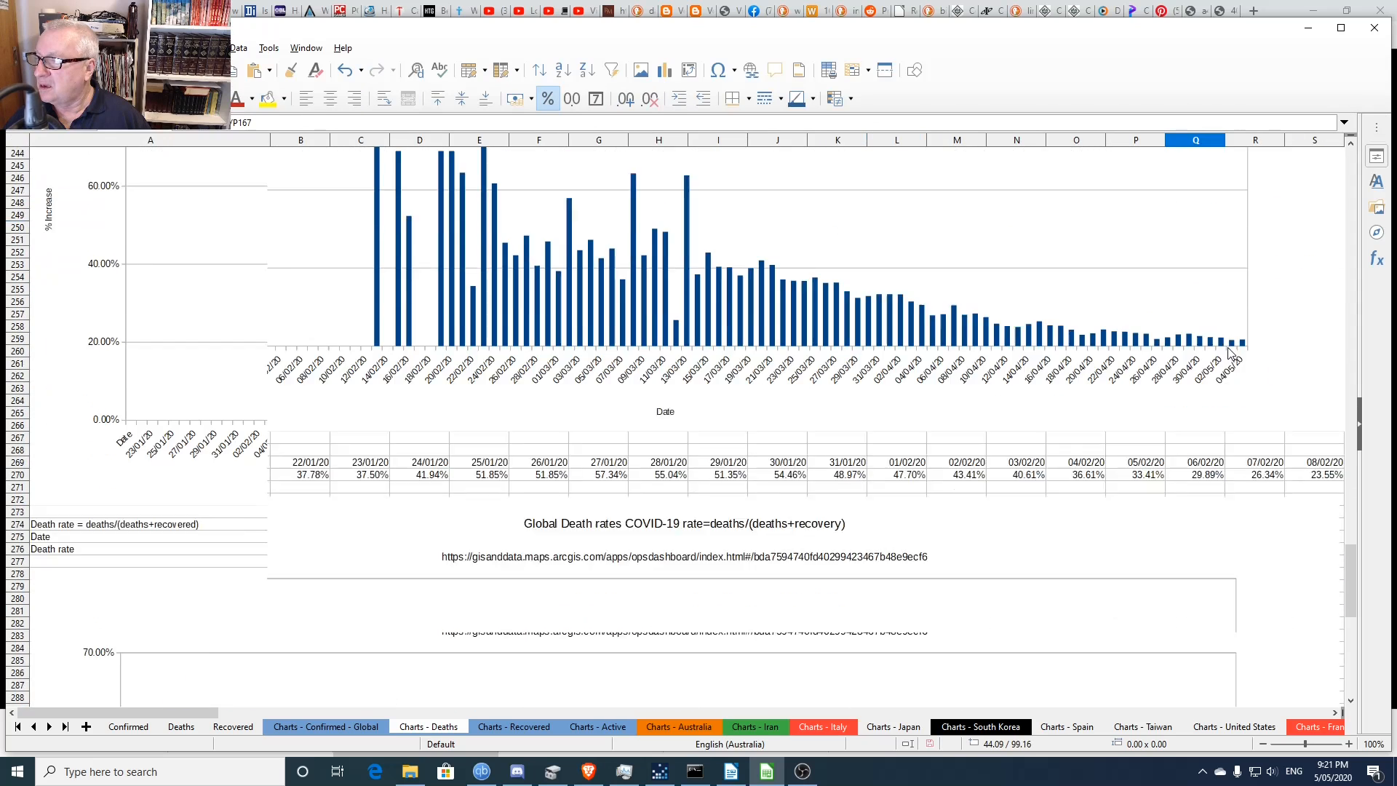
scroll(1222, 361, "down", 8)
scroll(1218, 364, "up", 15)
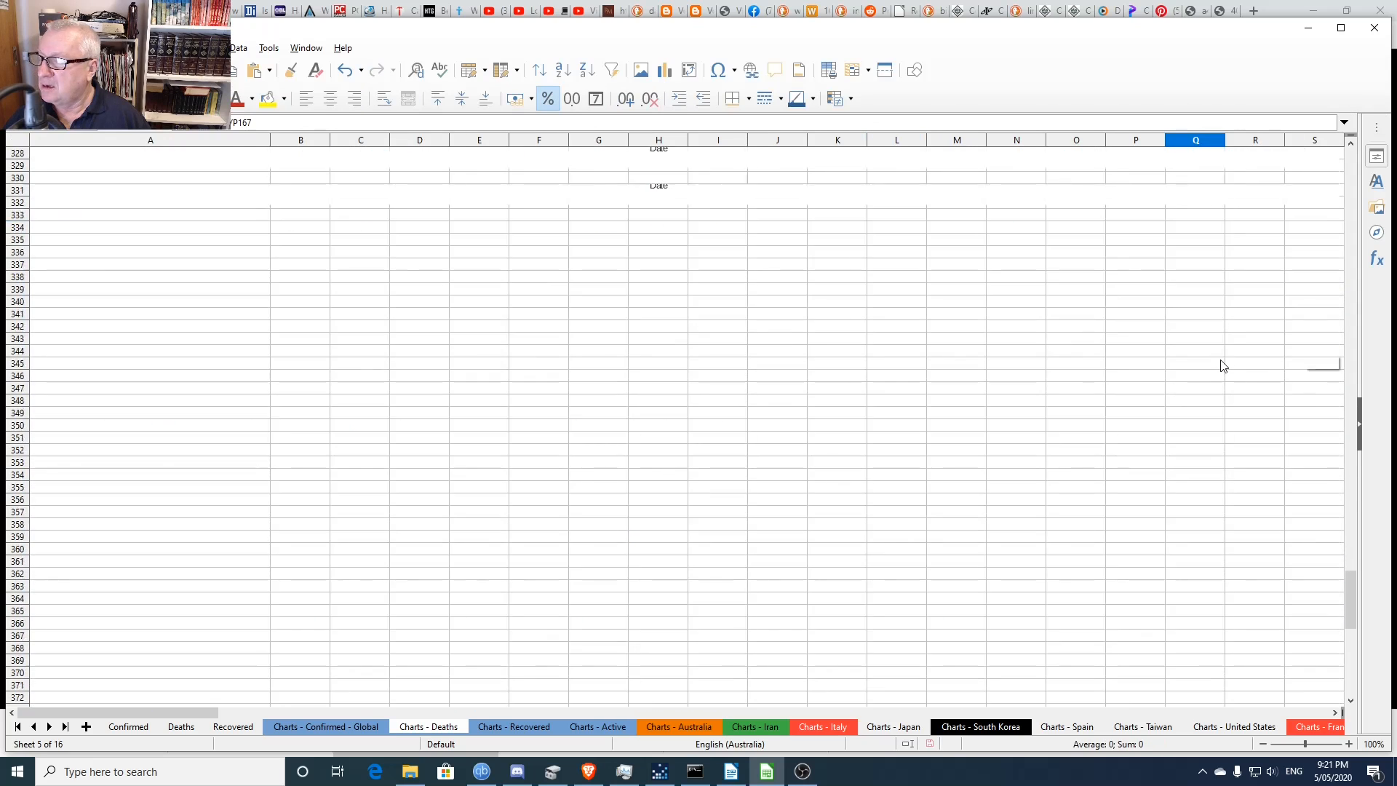
- Nudge the Global Death rates COVID-19 chart slightly to refresh its display, and go to its source rows above
left_click(1104, 390)
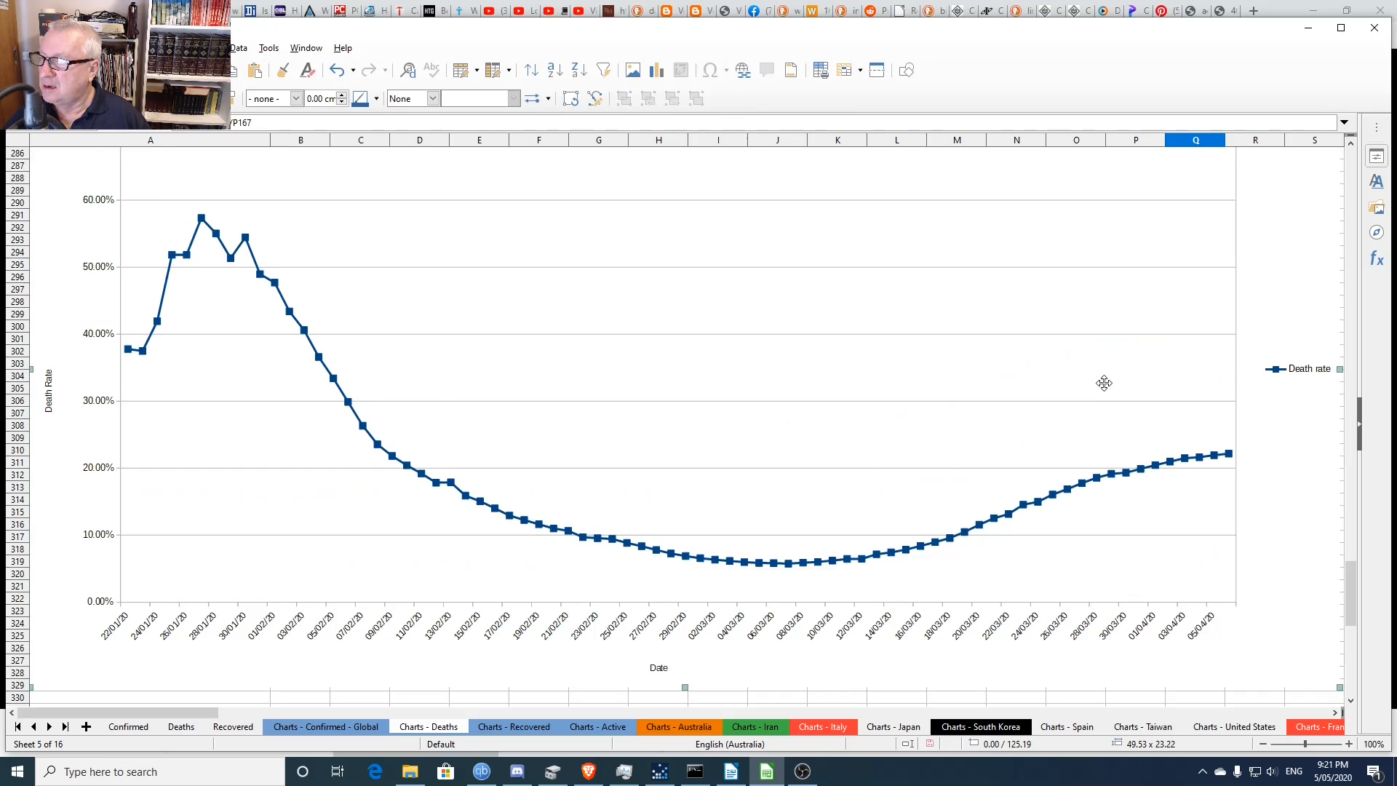
mouse_move(1098, 383)
left_mouse_down()
mouse_move(1118, 383)
mouse_move(1104, 381)
left_mouse_up()
scroll(1160, 374, "up", 8)
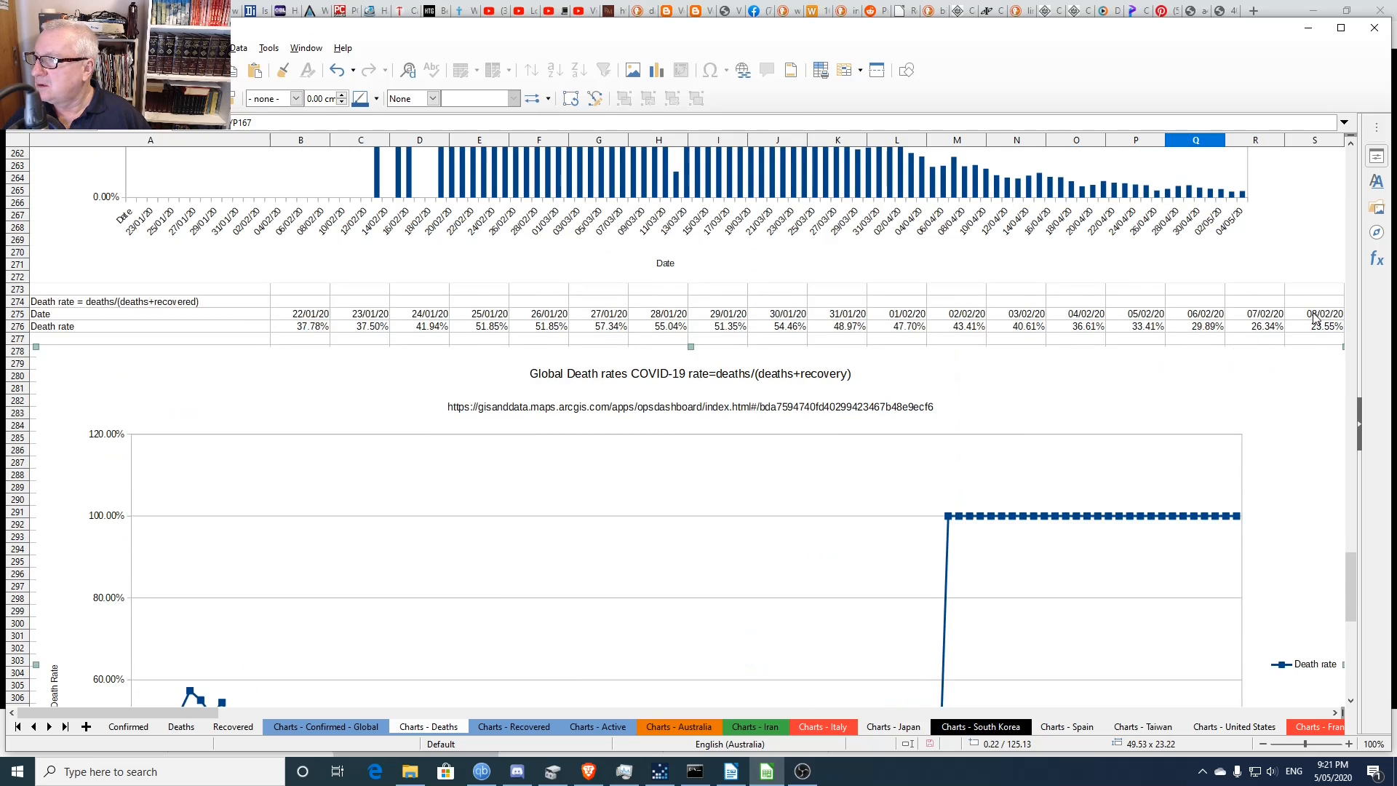
- Trace the Date and Death rate rows 275 and 276 from column S to the 06/04/20 and 07/04/20 columns
left_click(1315, 318)
key("Right")
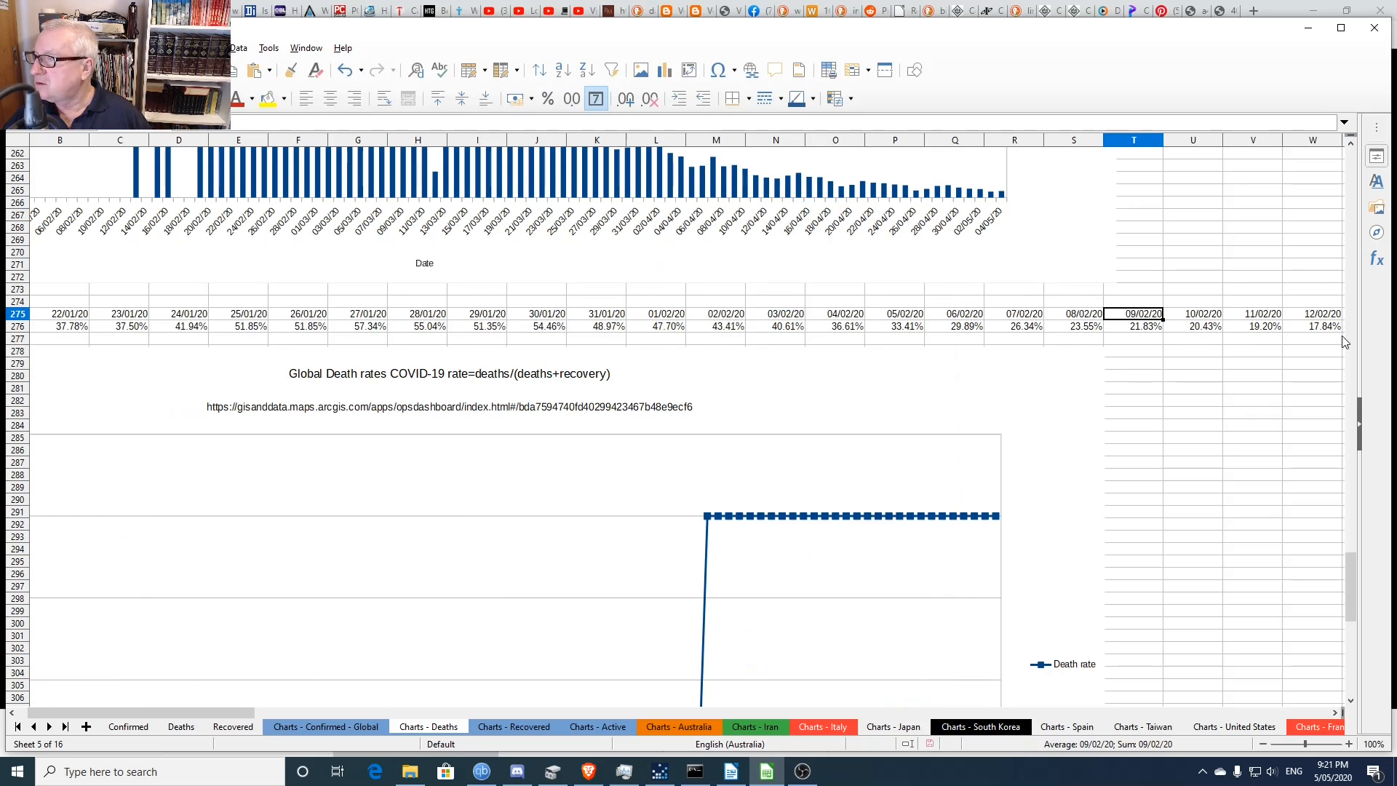
key("Right")
key("Right")
key("Right")
key("Right")
key("Right")
key("Right")
key("Right")
key("Right")
key("Right")
key("Right")
key("Right")
key("Right")
key("Right")
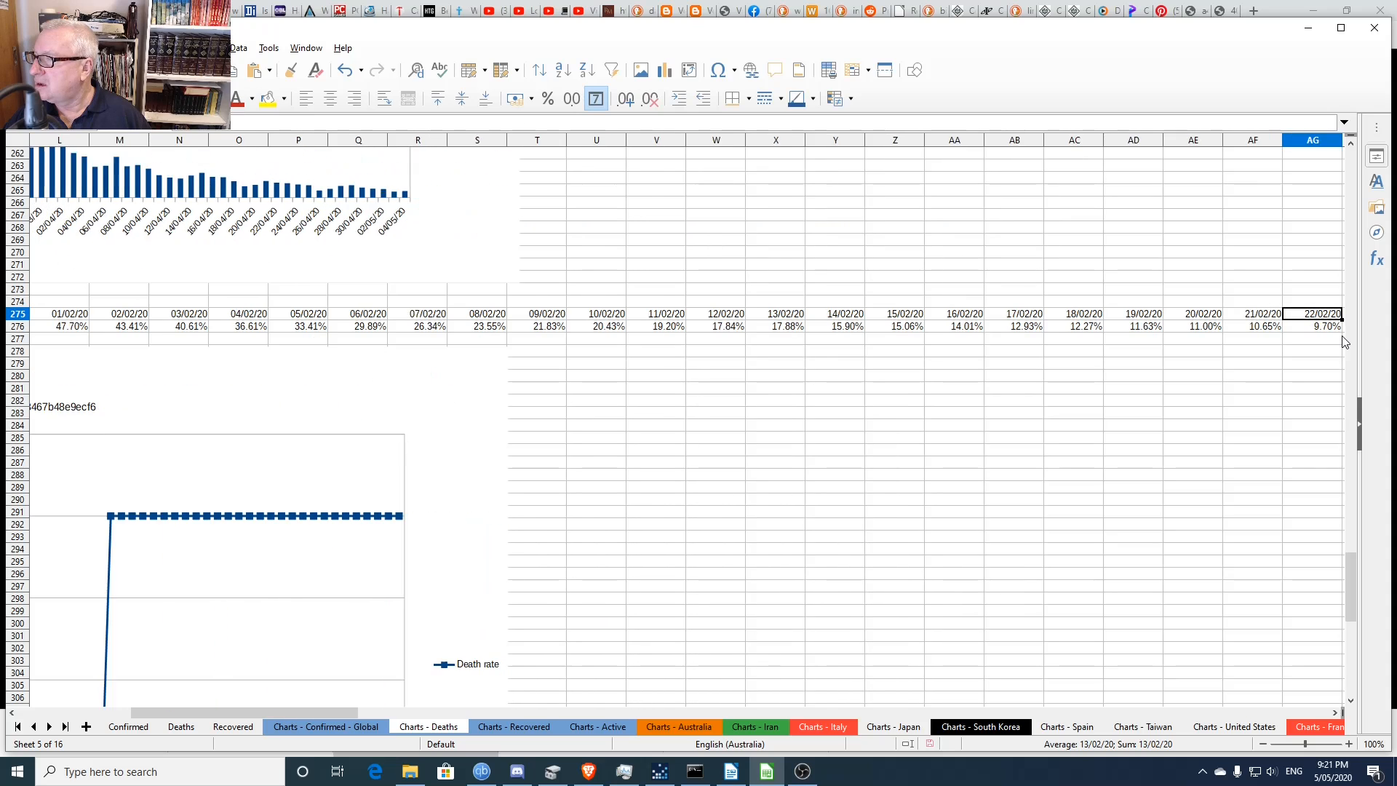
key("Right")
key("Right")
key("Right")
key("Right")
key("Right")
key("Right")
key("Right")
key("Right")
key("Right")
key("Right")
key("Right")
key("Right")
key("Right")
key("Right")
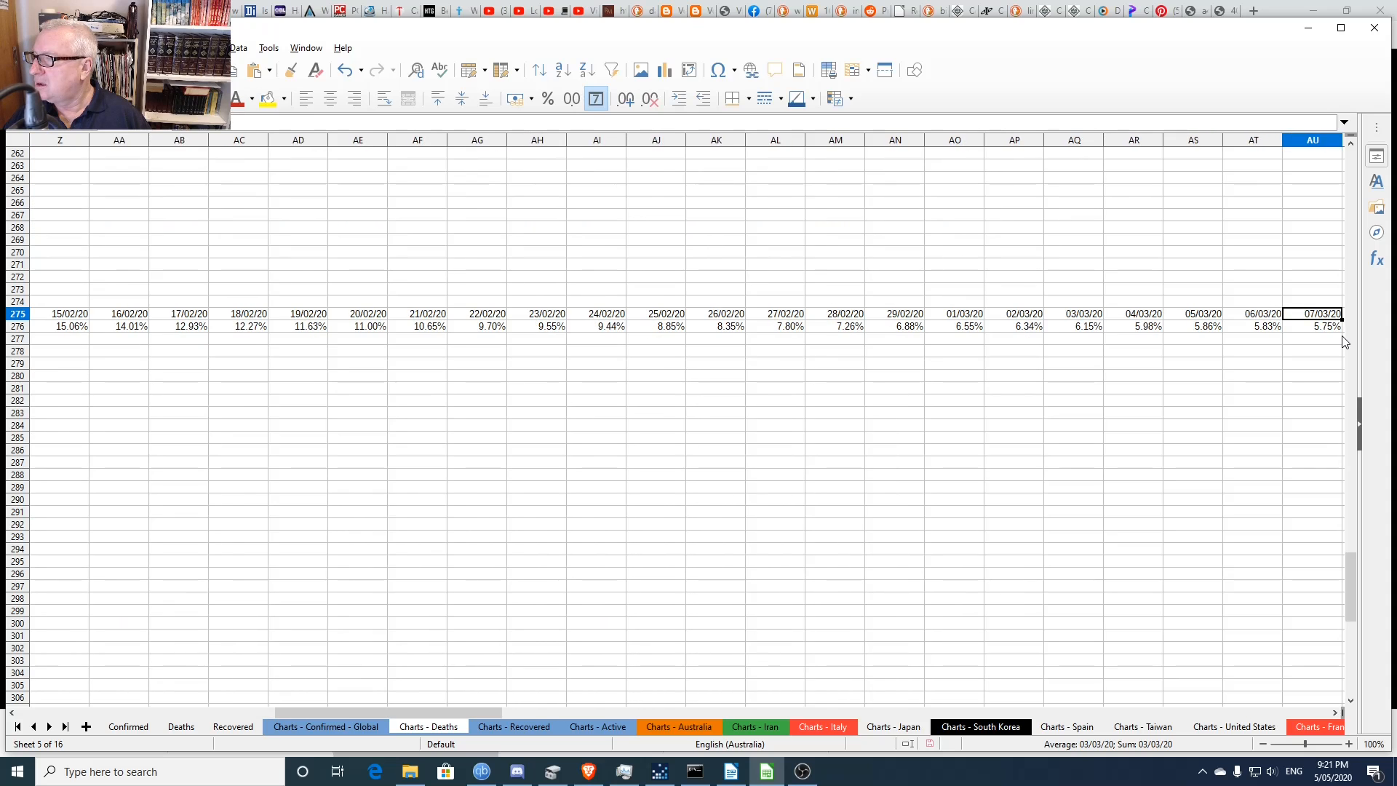
key("Right")
key("Right")
key("Right")
key("Right")
key("Right")
key("Right")
key("Right")
key("Right")
key("Right")
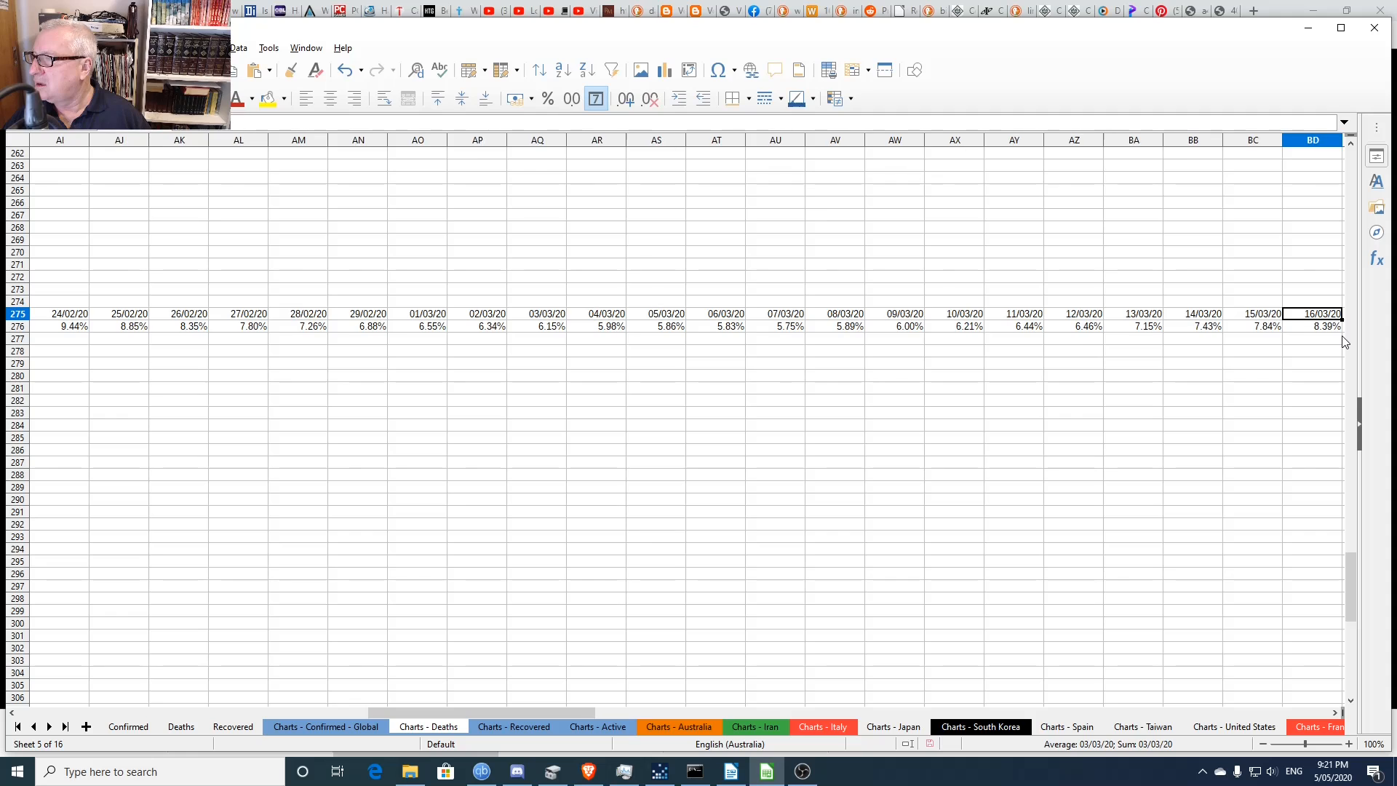
key("Right")
key("Right")
key("Right")
key("Right")
key("Right")
key("Right")
key("Right")
key("Right")
key("Right")
key("Right")
key("Right")
key("Right")
key("Right")
key("Right")
key("Right")
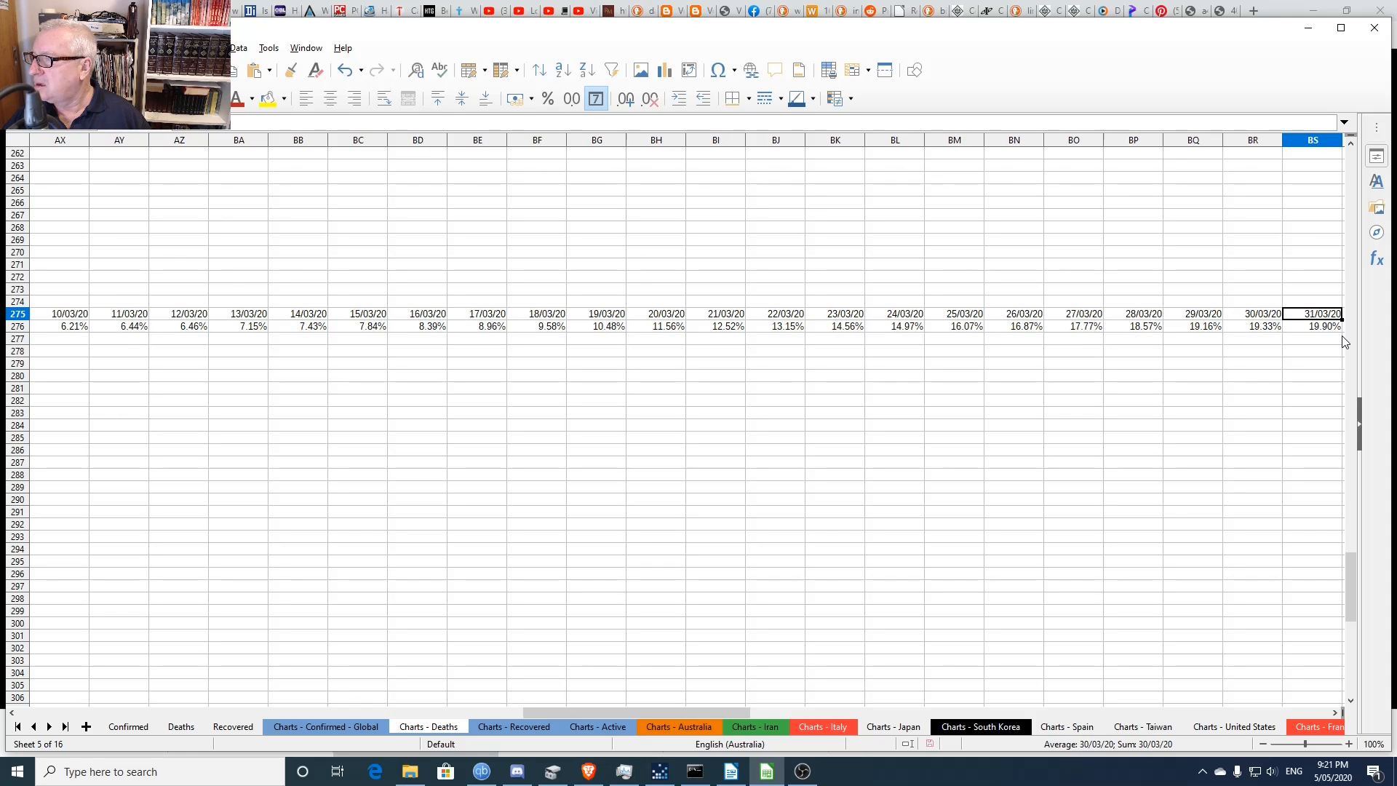
key("Right")
key("Right")
key("Right")
key("Right")
key("Right")
key("Right")
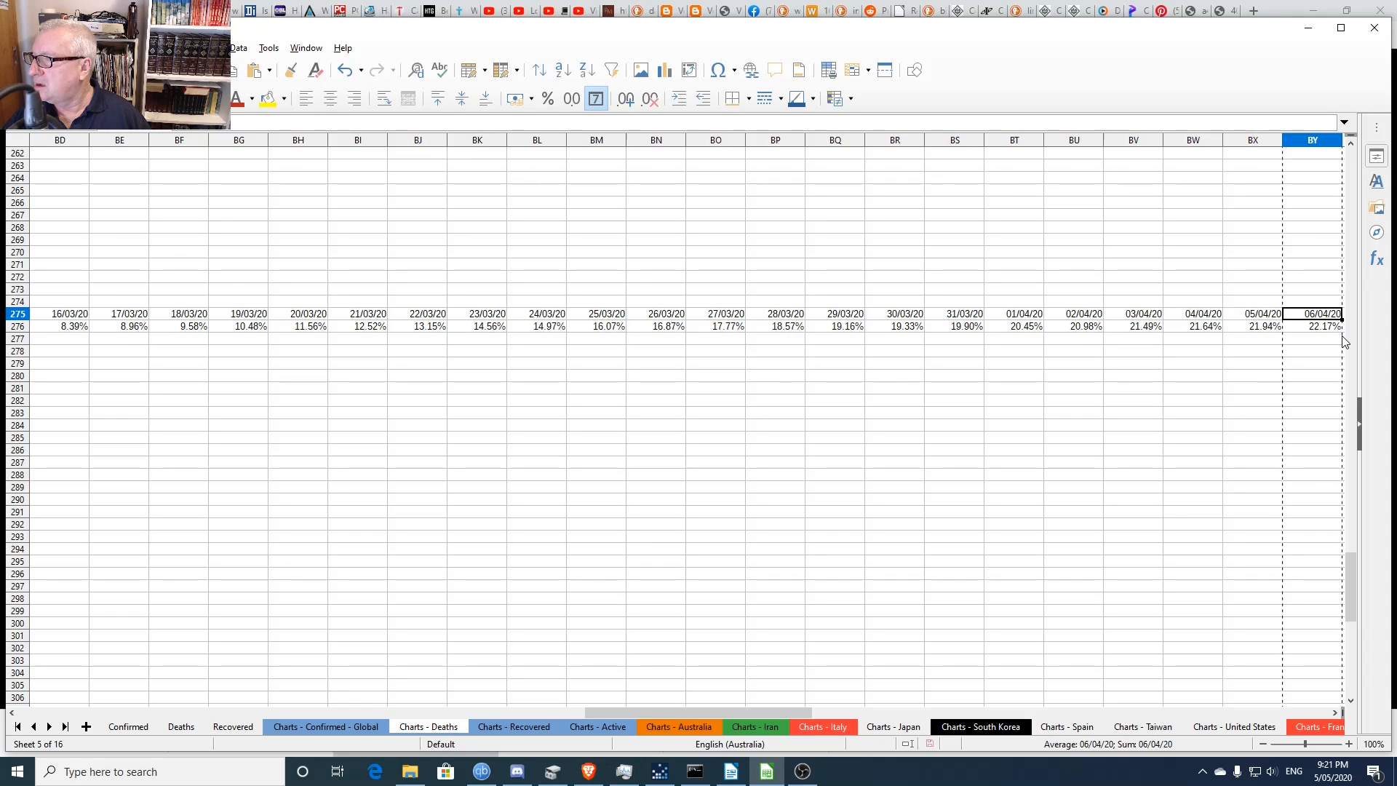
key("Right")
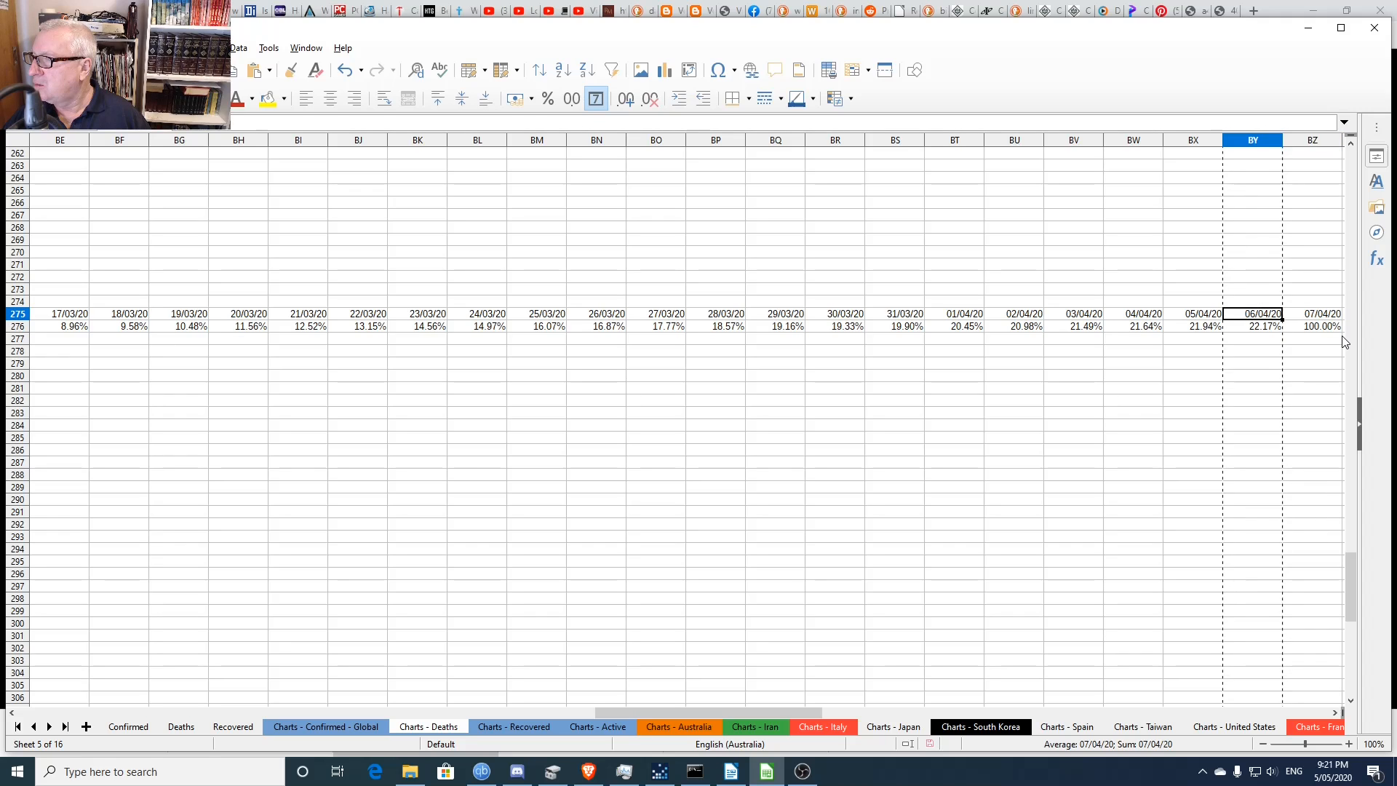
- Compare the Death rate formulas in row 276 for 05/04/20, 06/04/20 and 07/04/20 to find what causes the jump
key("Down")
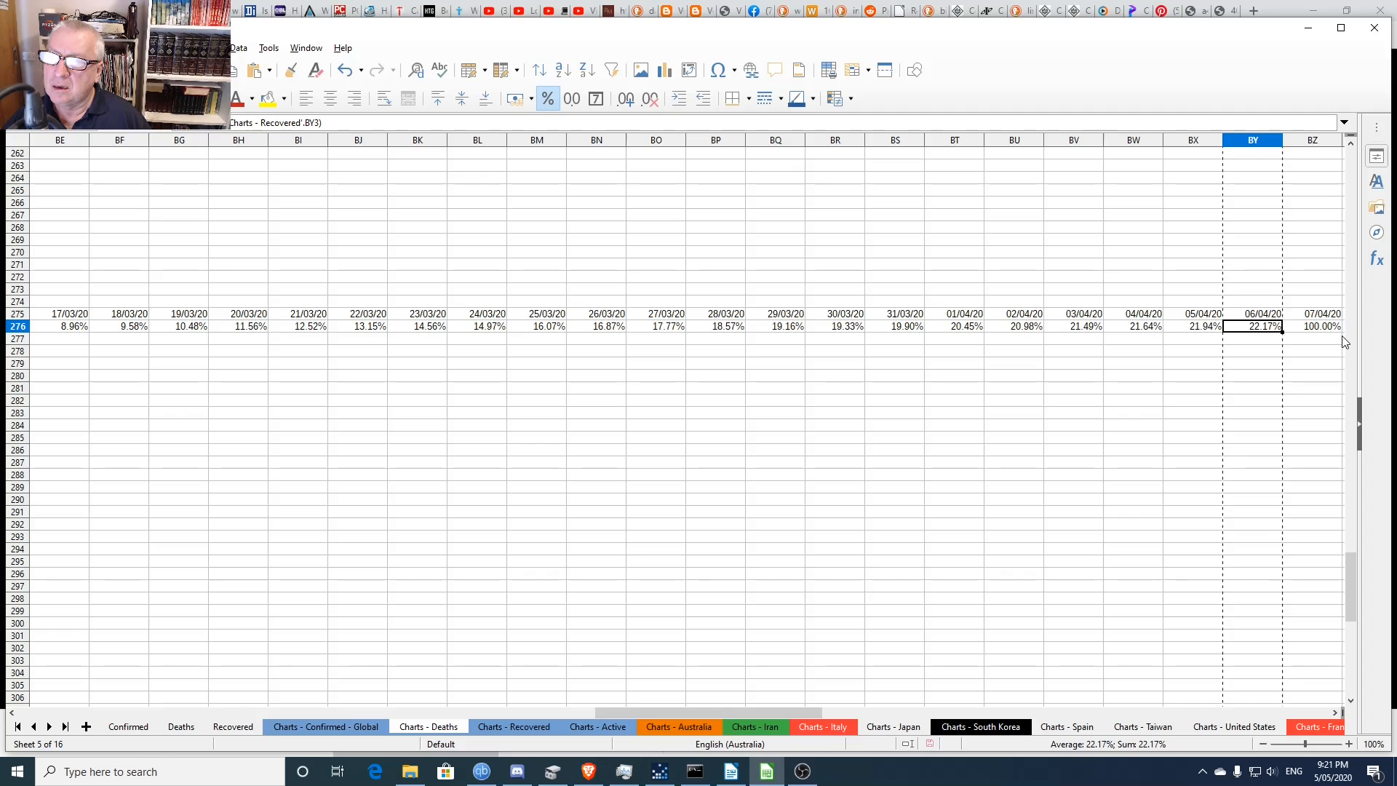
key("Right")
key("Left")
key("Right")
key("Left")
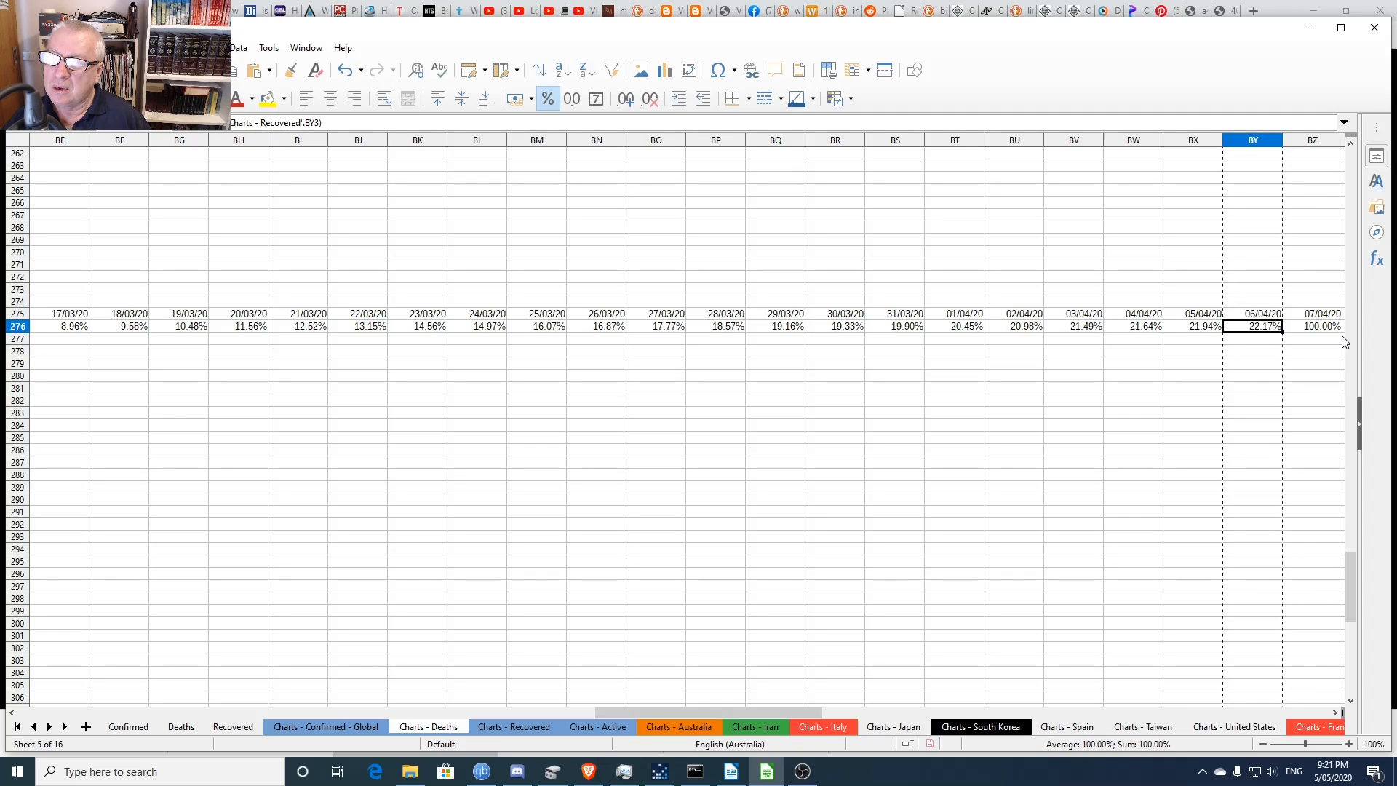
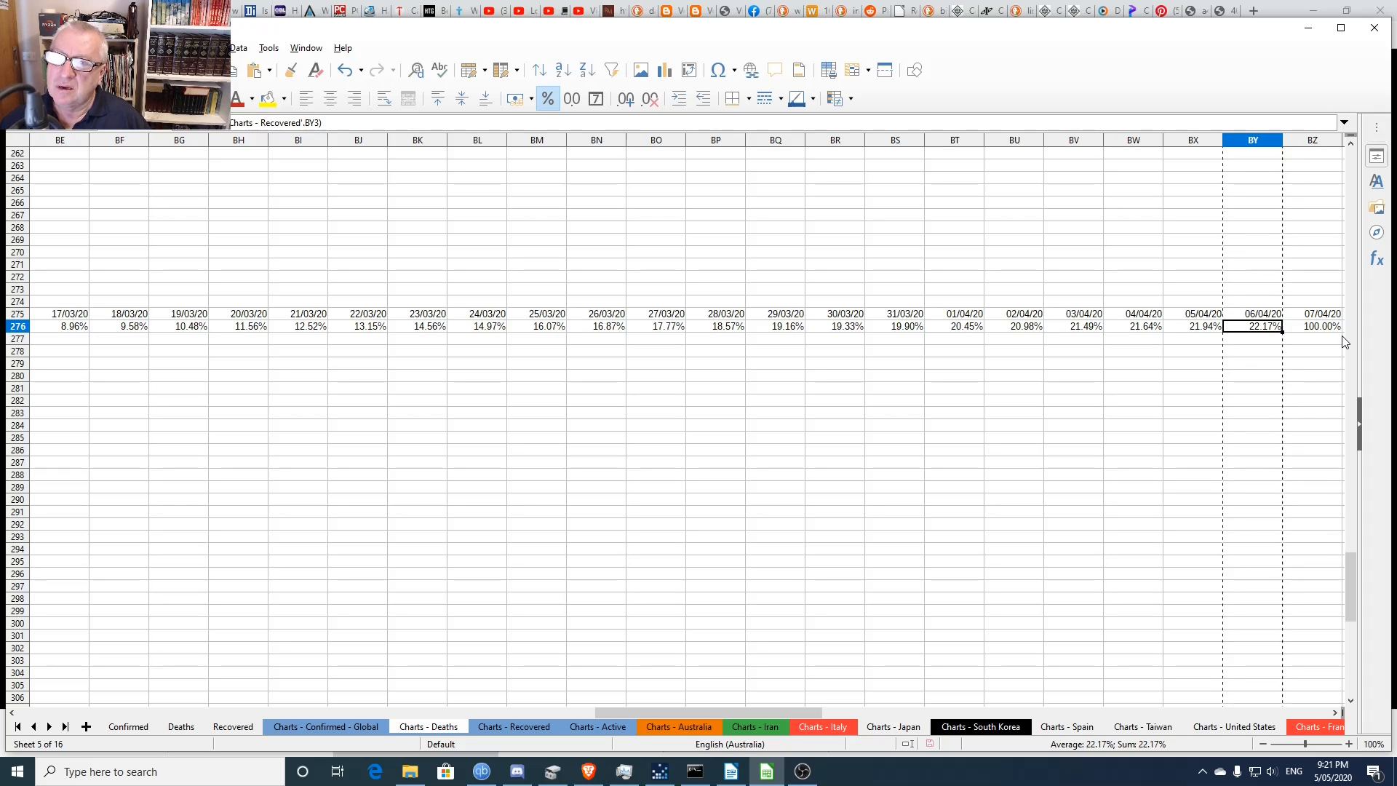
left_click(1213, 330)
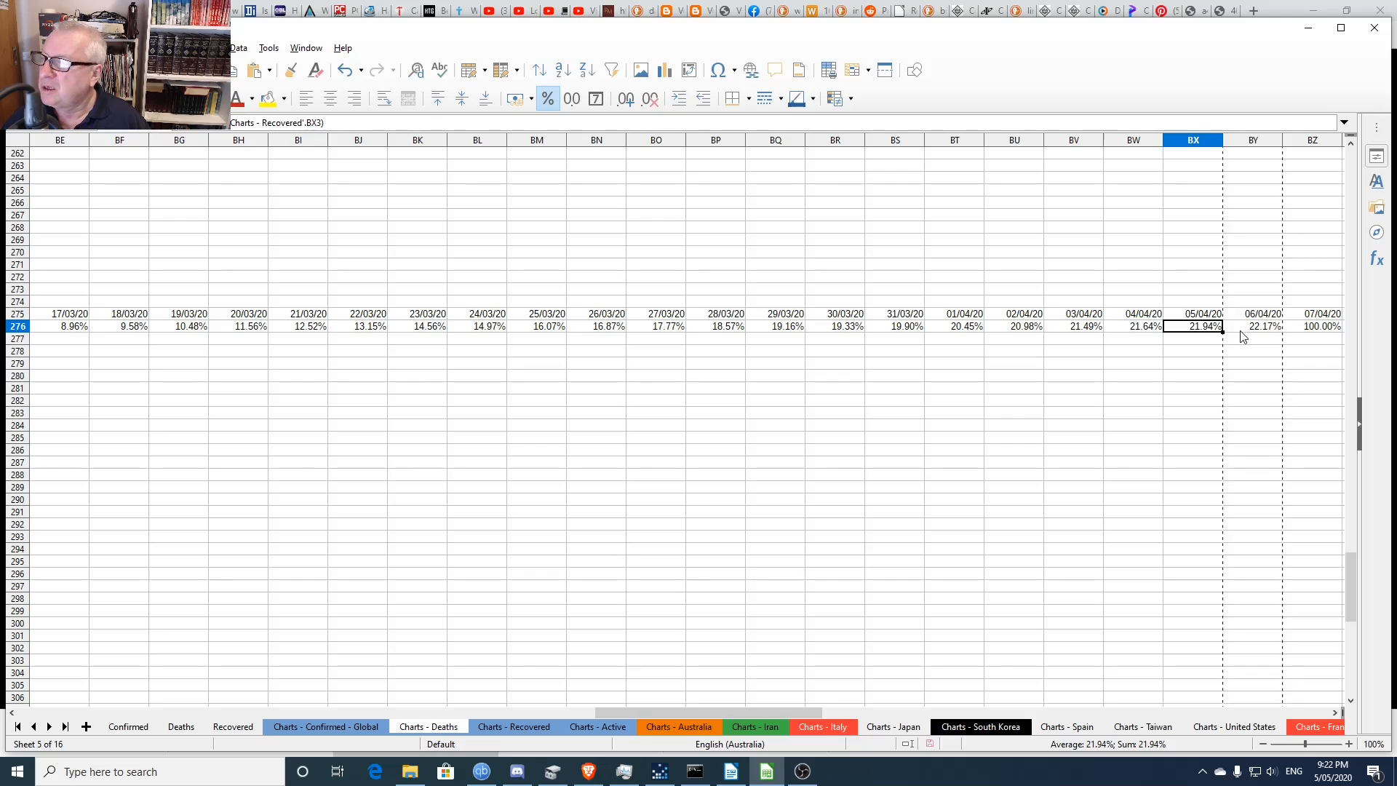
left_click(1248, 329)
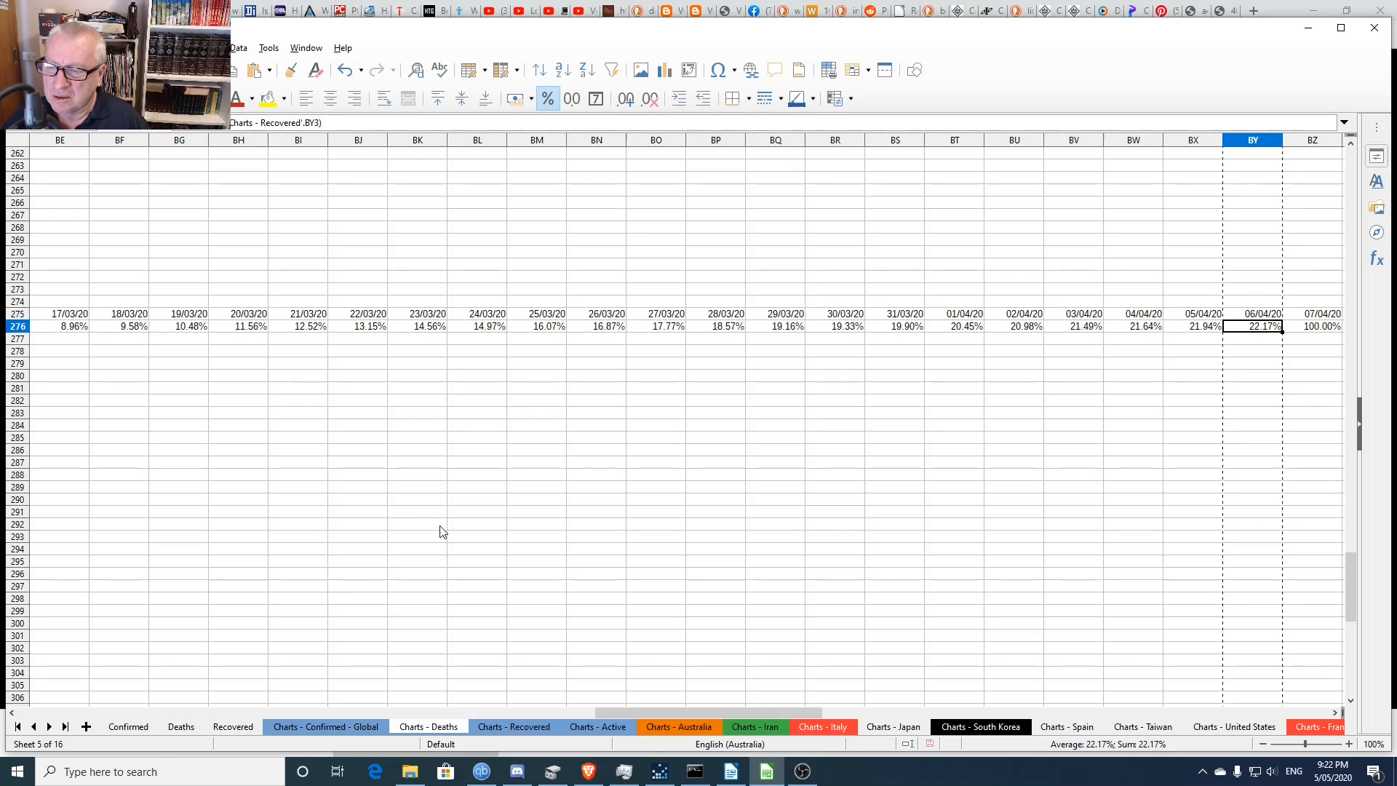
- On the Charts - Recovered sheet, copy column BY into columns BZ through DA to extend the recovered data
left_click(499, 727)
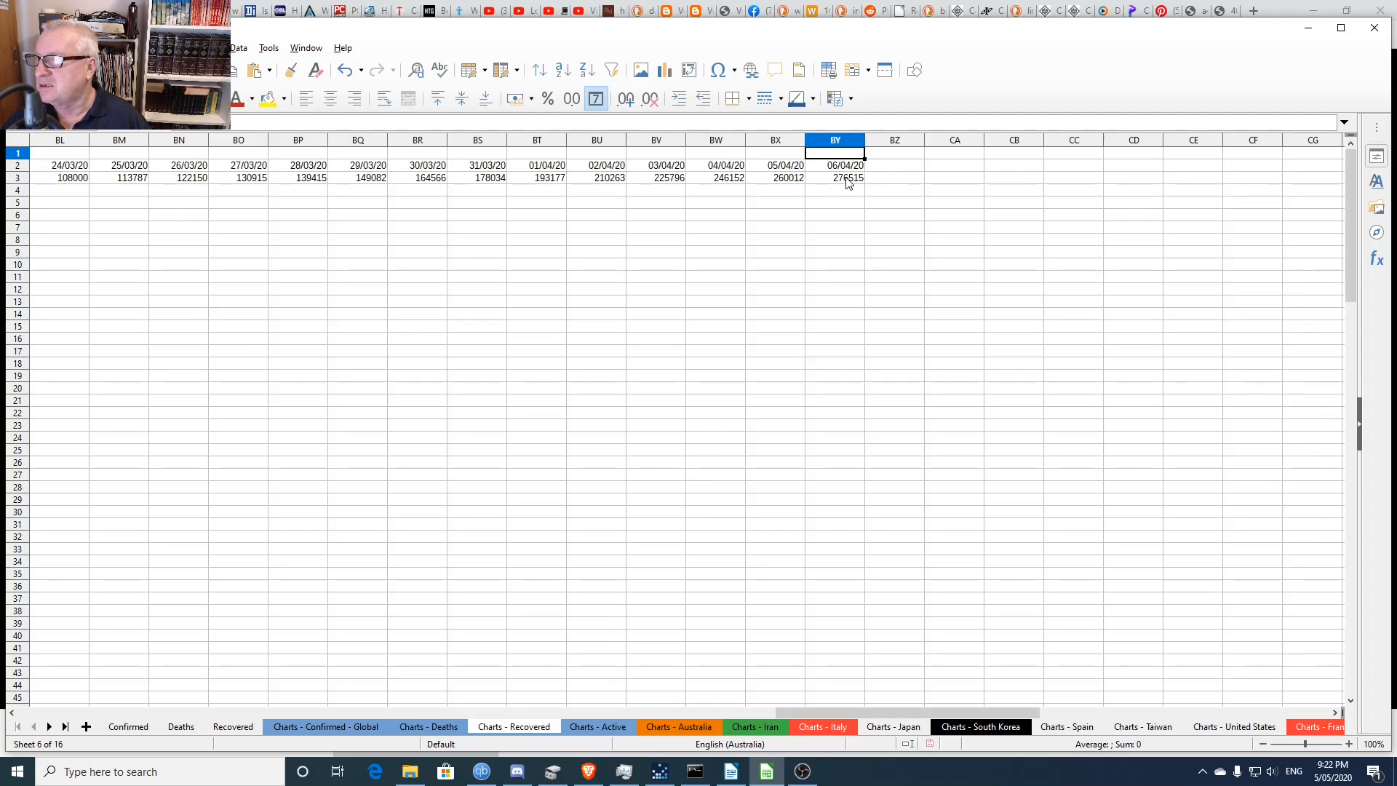
left_click(836, 140)
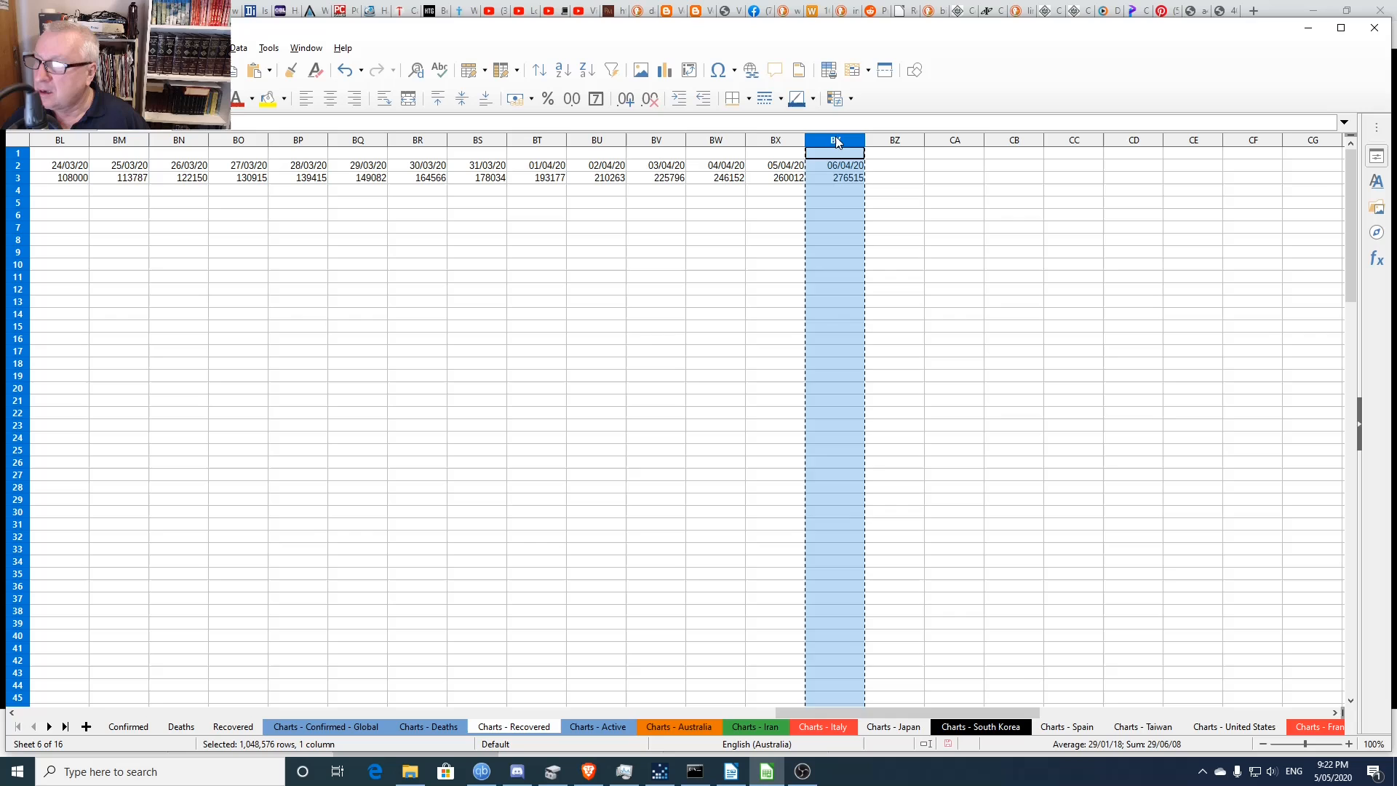
left_click(880, 156)
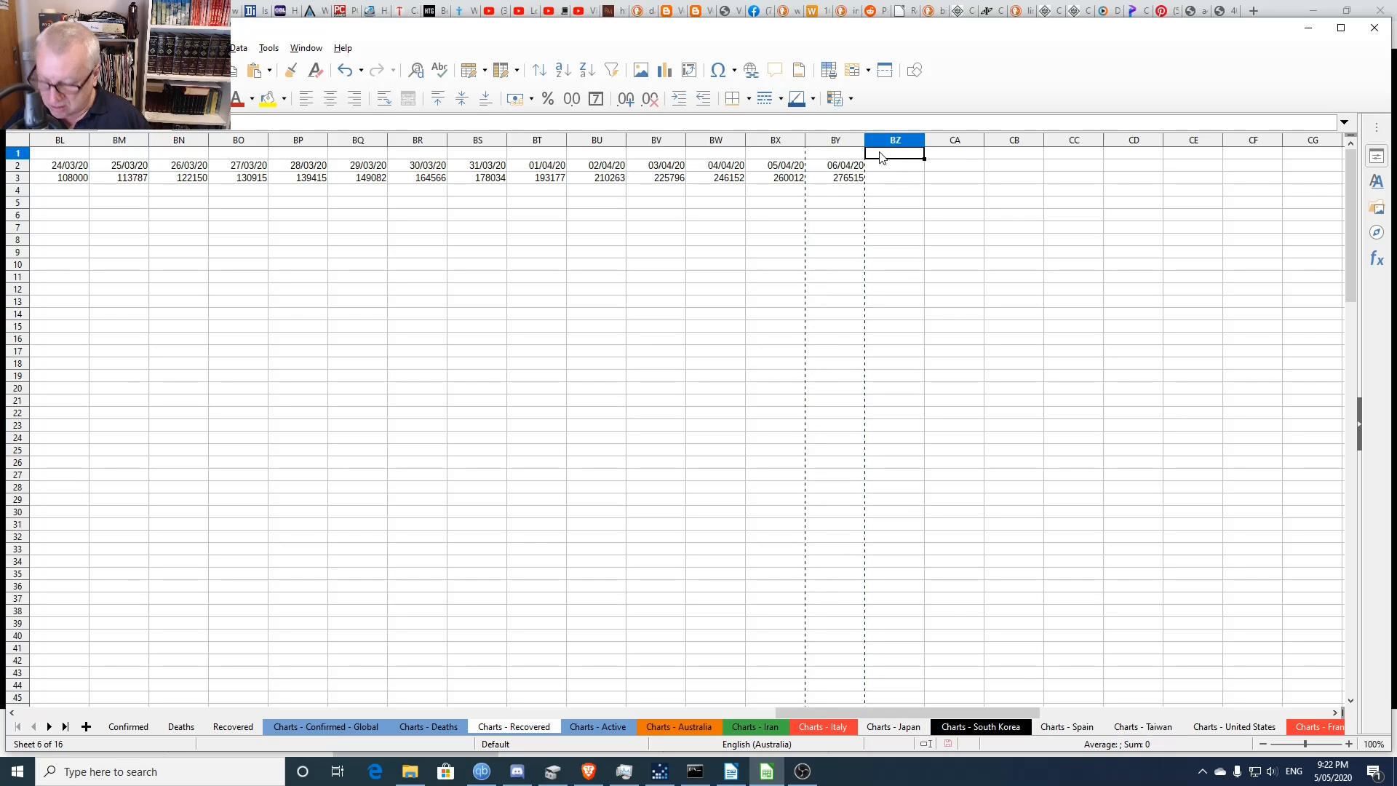
key("shift+Right")
key("shift+Right")
key("shift+Right")
key("shift+Right")
key("shift+Right")
key("shift+Right")
key("shift+Right")
key("shift+Right")
key("shift+Right")
key("shift+Right")
key("shift+Right")
key("shift+Right")
key("shift+Right")
key("shift+Right")
key("shift+Right")
key("shift+Right")
key("shift+Right")
key("shift+Right")
key("shift+Right")
key("shift+Right")
key("shift+Right")
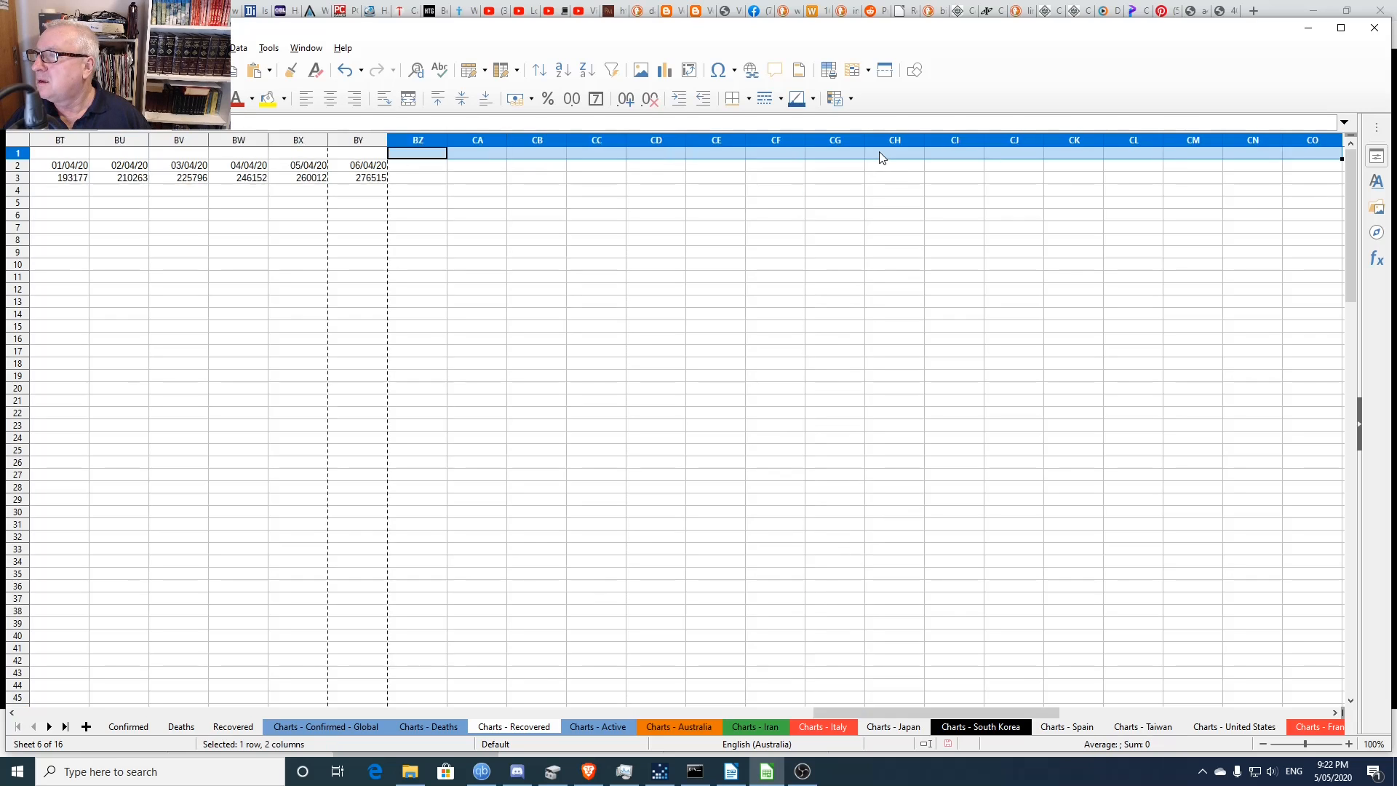
key("shift+Left")
key("shift+Left")
key("shift+Left")
key("shift+Left")
key("shift+Left")
key("shift+Left")
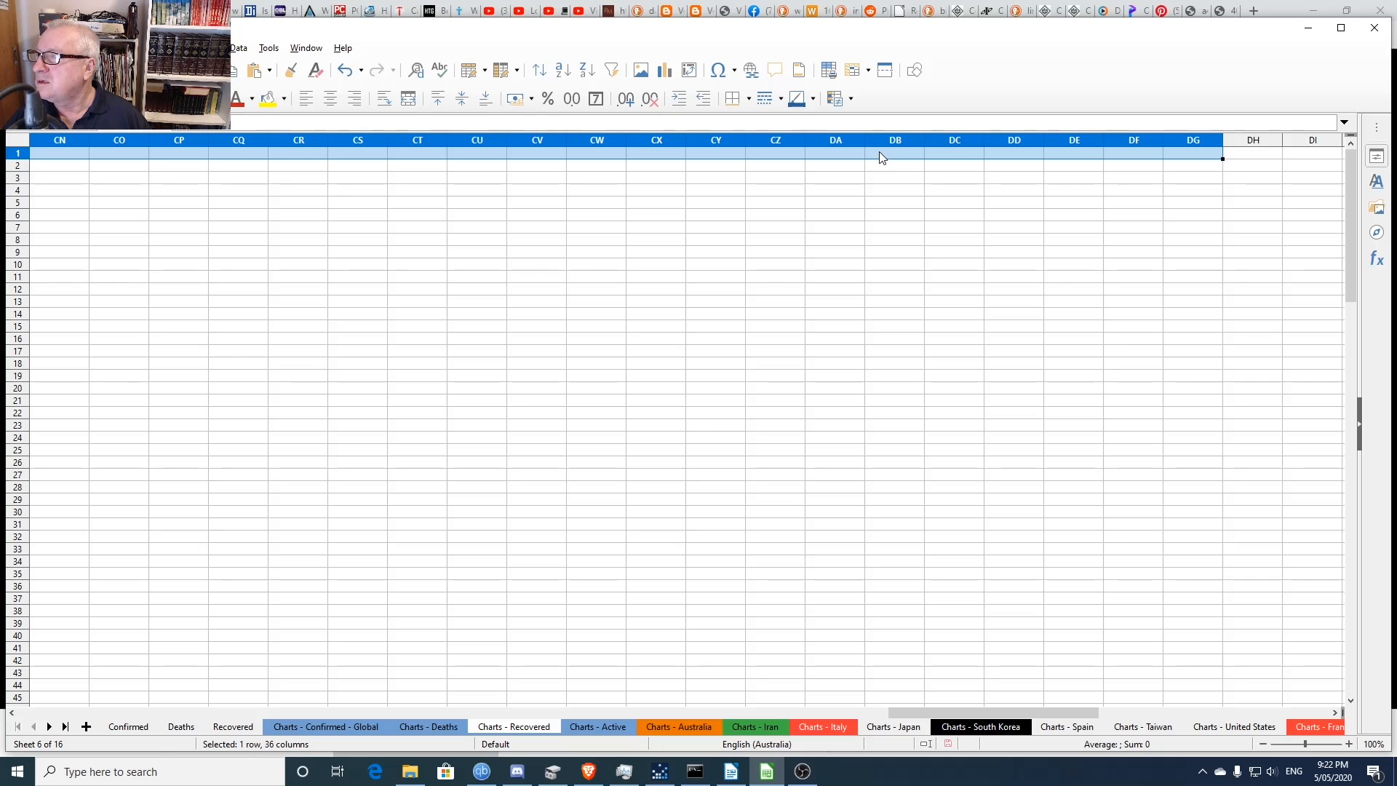
key("shift+Left")
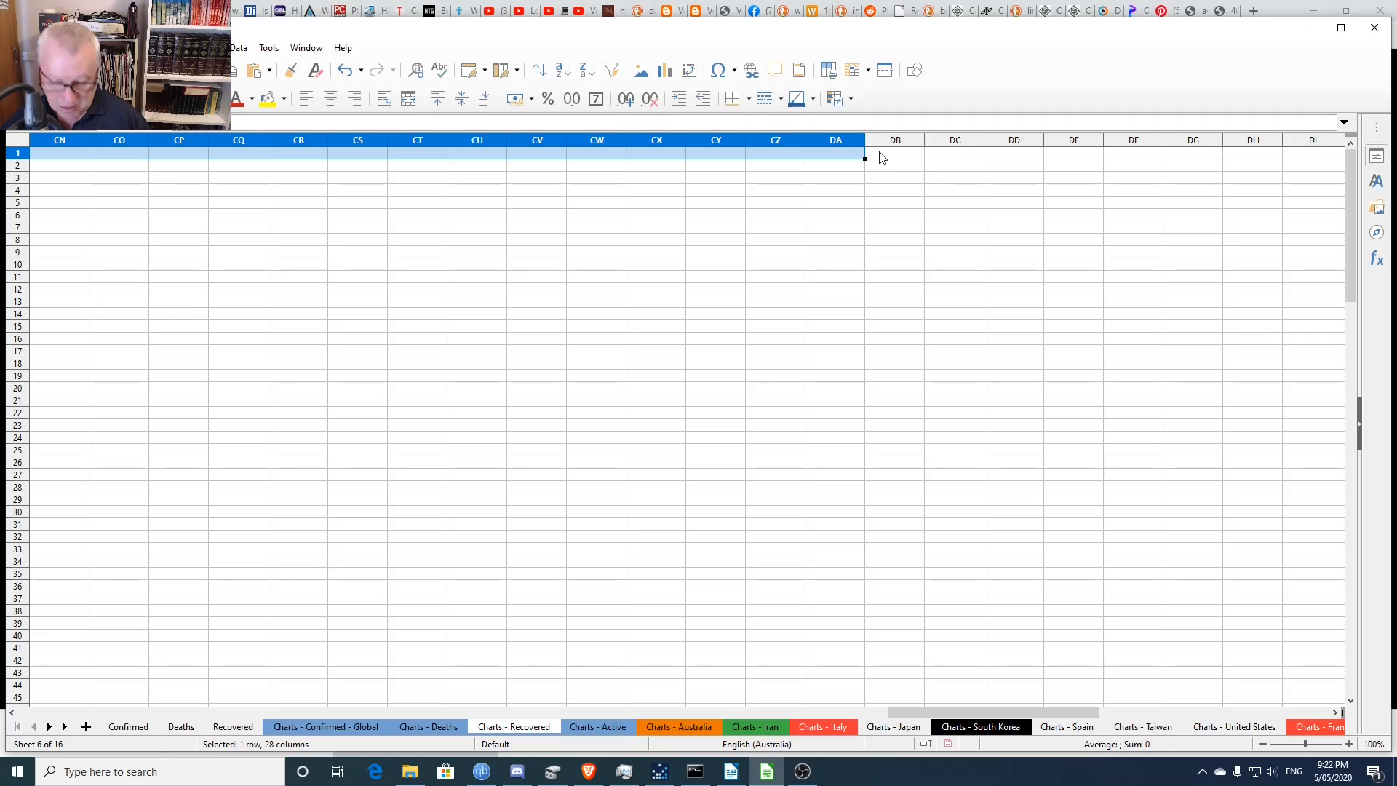
key("ctrl+space")
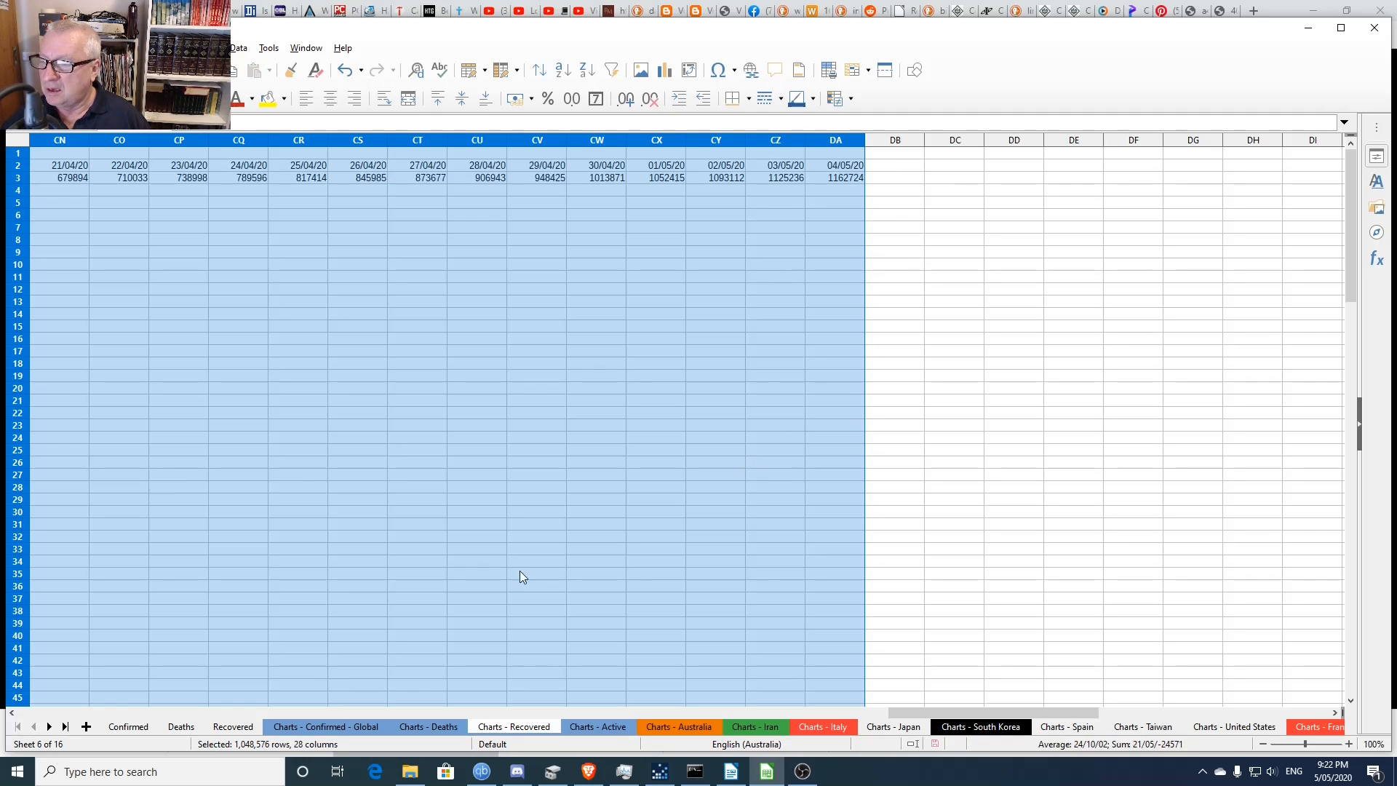
- Return to the Charts - Deaths sheet, refresh the Global Death rates COVID-19 chart by selecting it, and review its curve
left_click(439, 724)
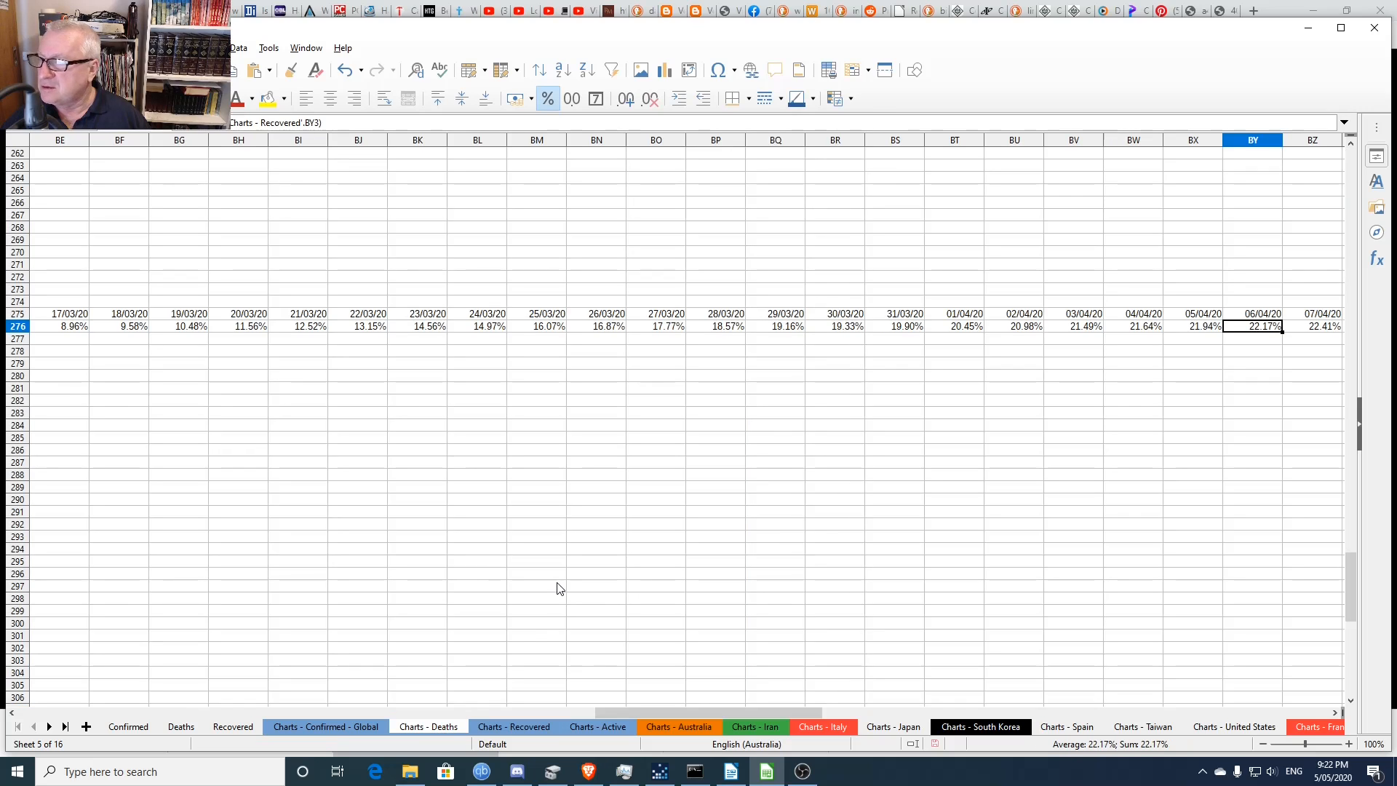
key("Home")
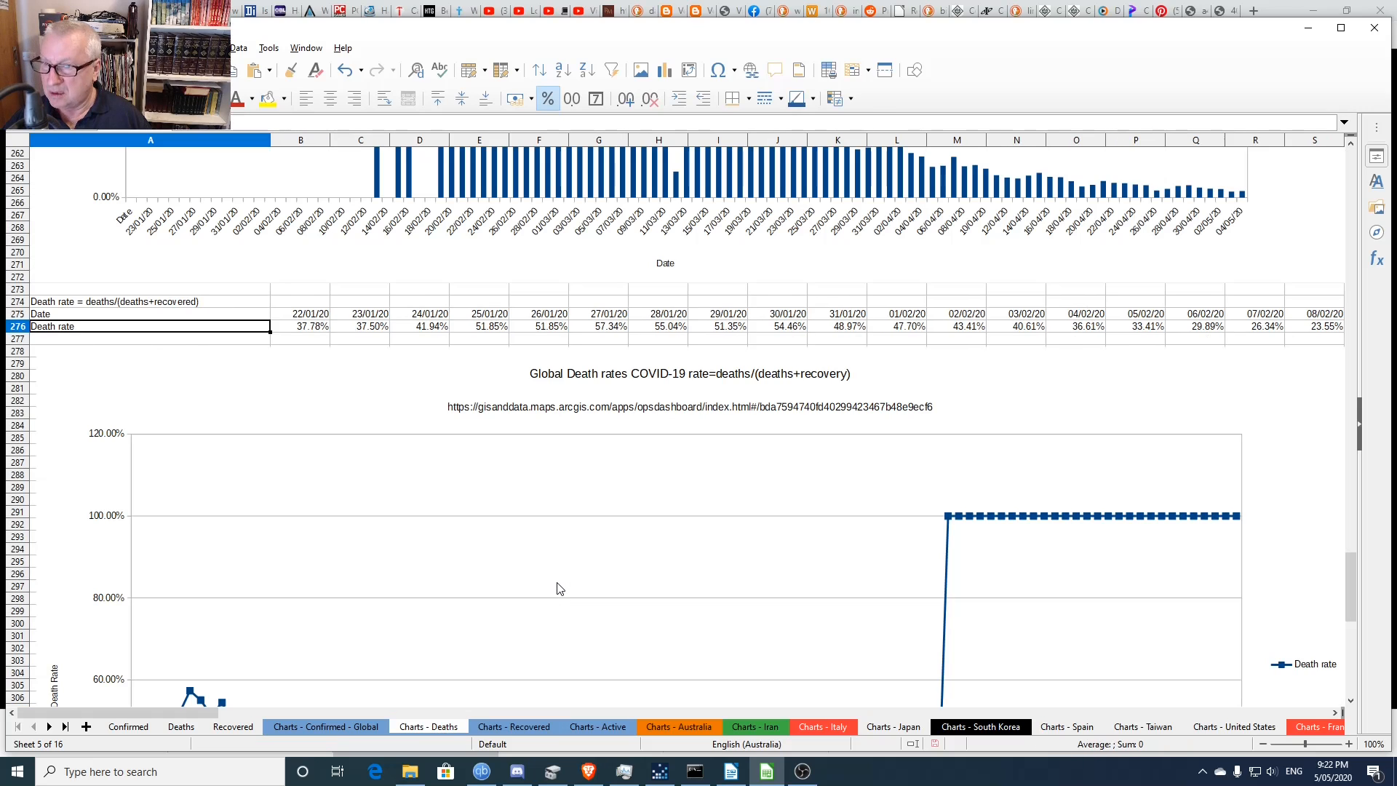
scroll(515, 477, "down", 5)
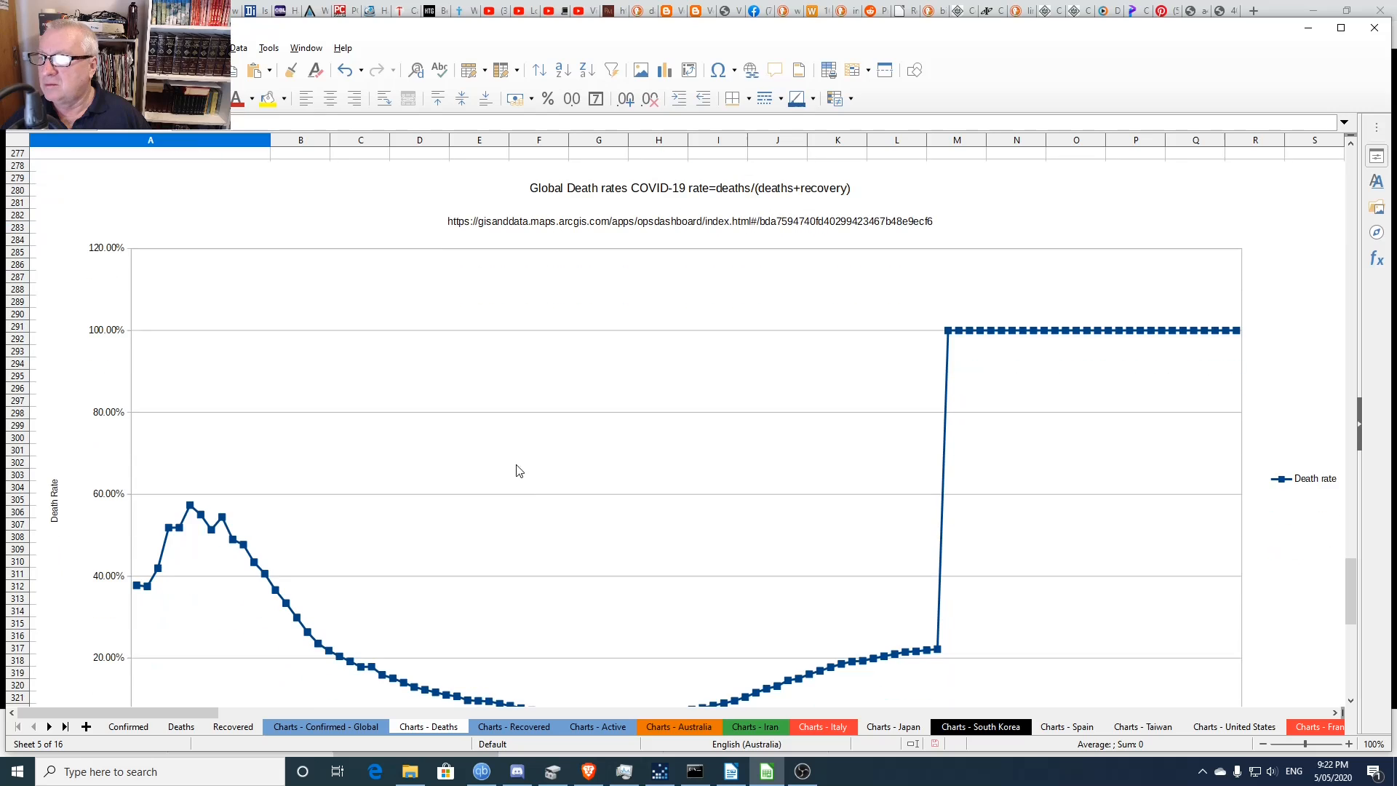
left_click(508, 470)
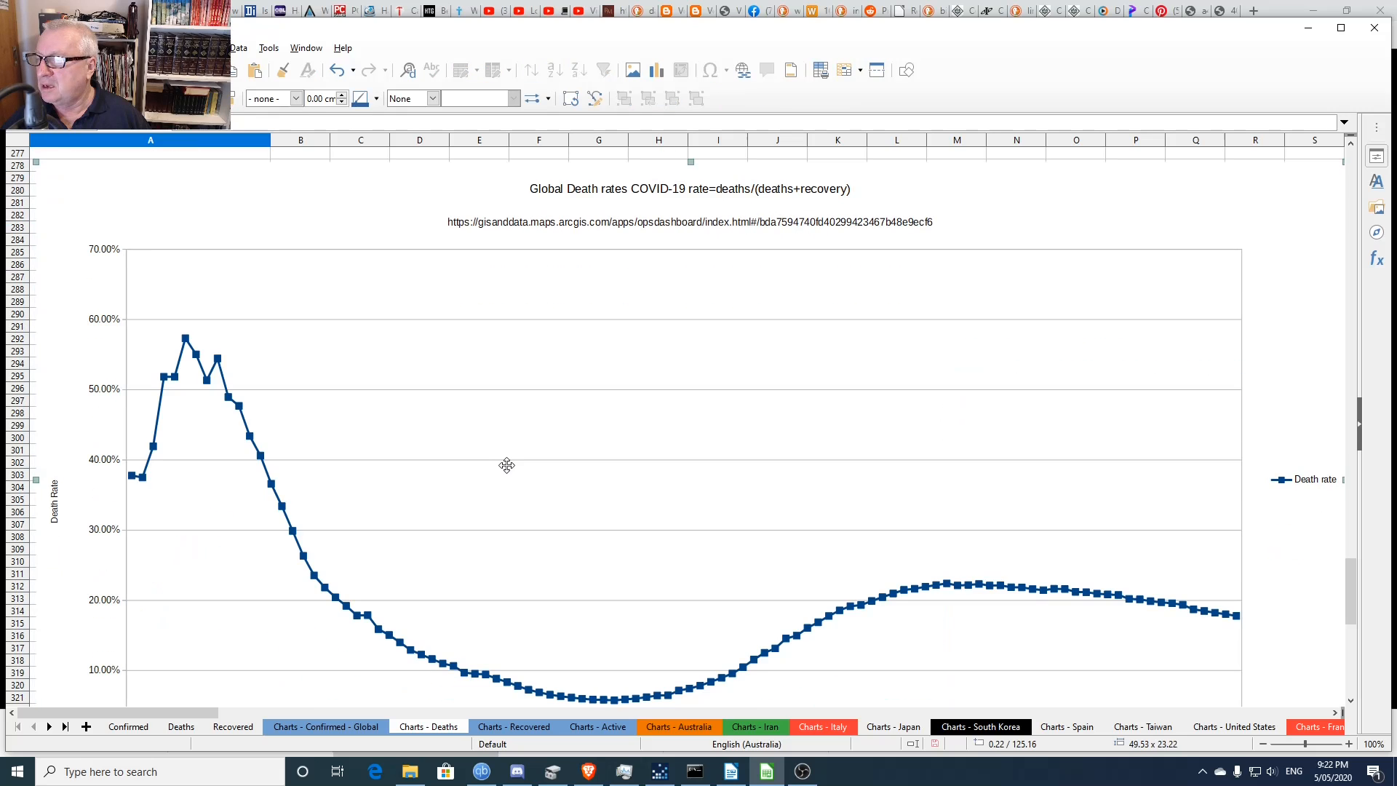
scroll(507, 465, "down", 4)
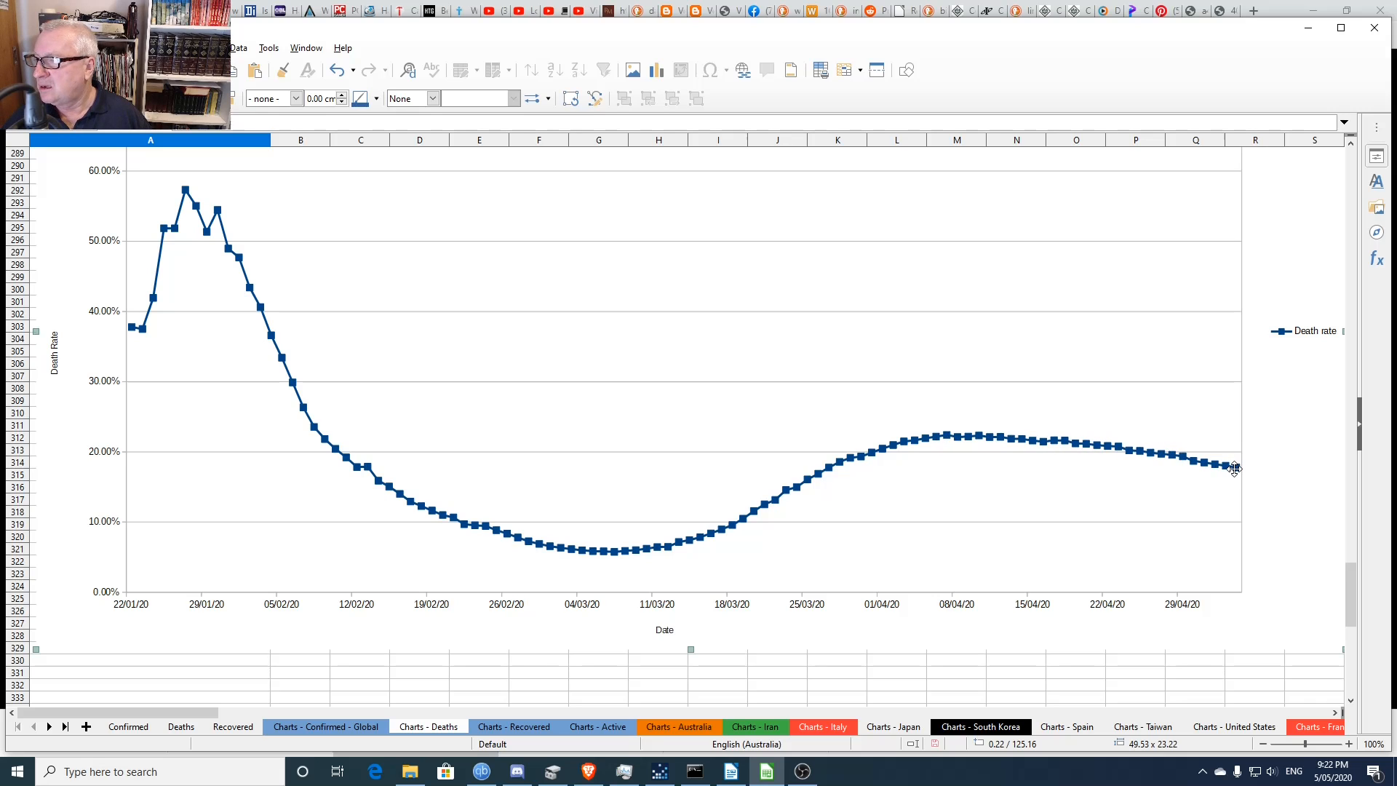
scroll(1219, 448, "up", 8)
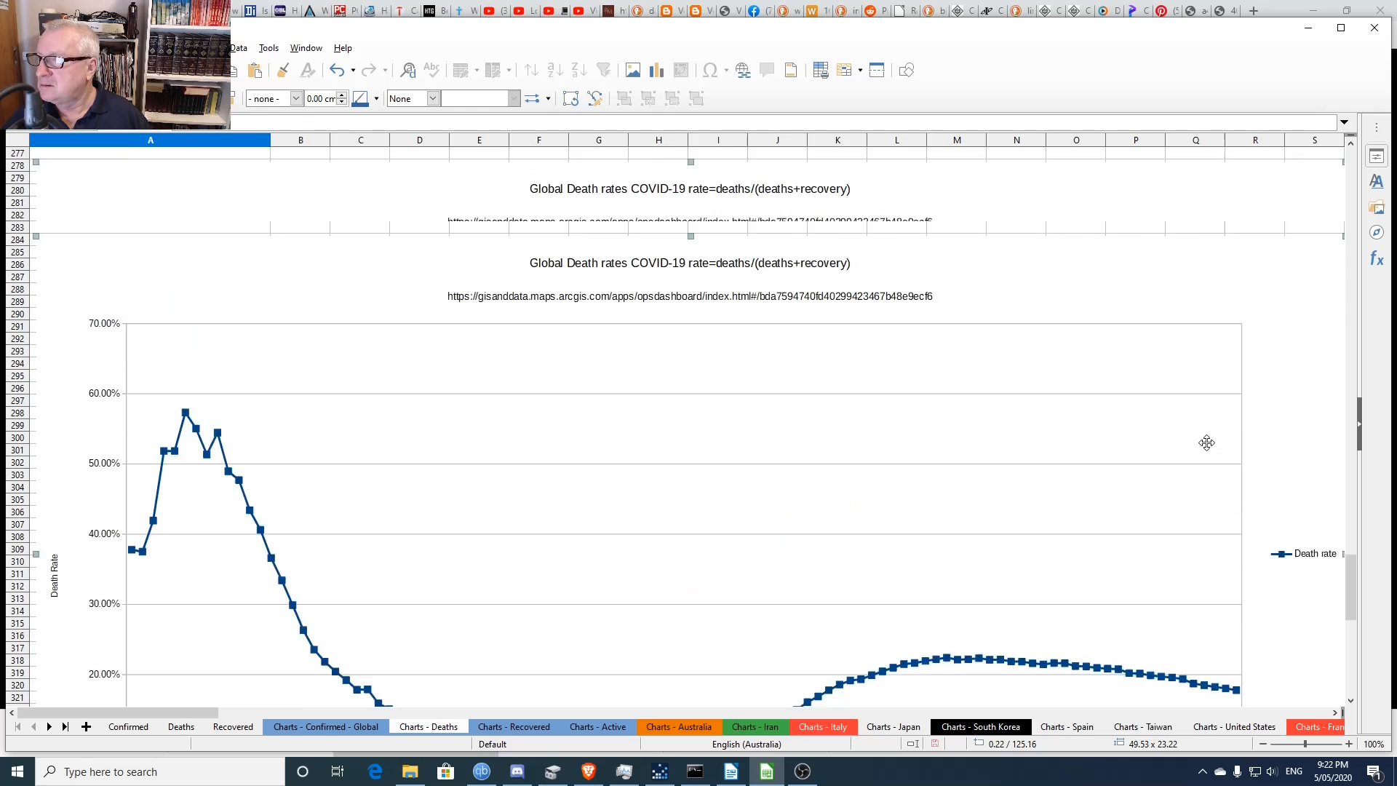
- Check how far the Death rate row 276 extends by jumping to its last filled column and back to its start
left_click(1073, 291)
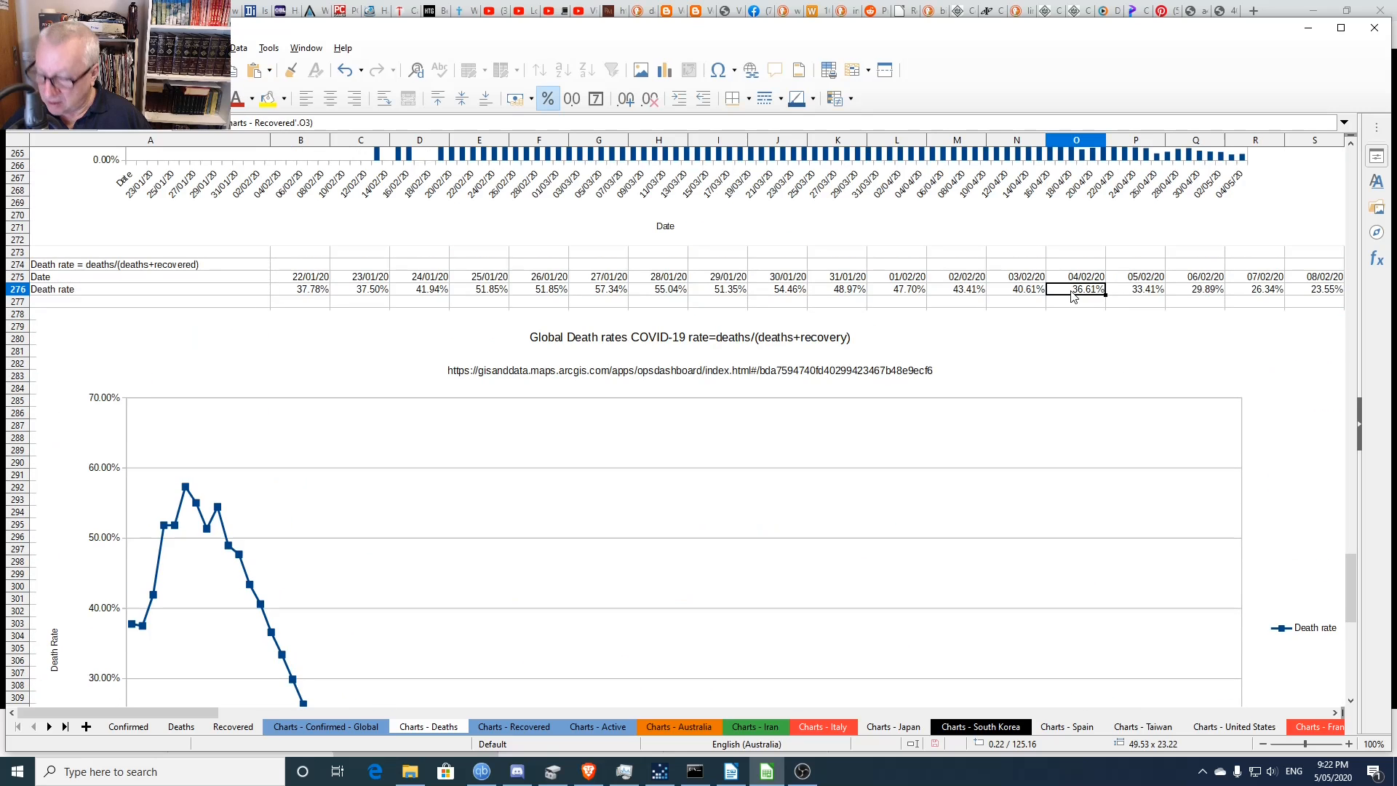
key("ctrl+Right")
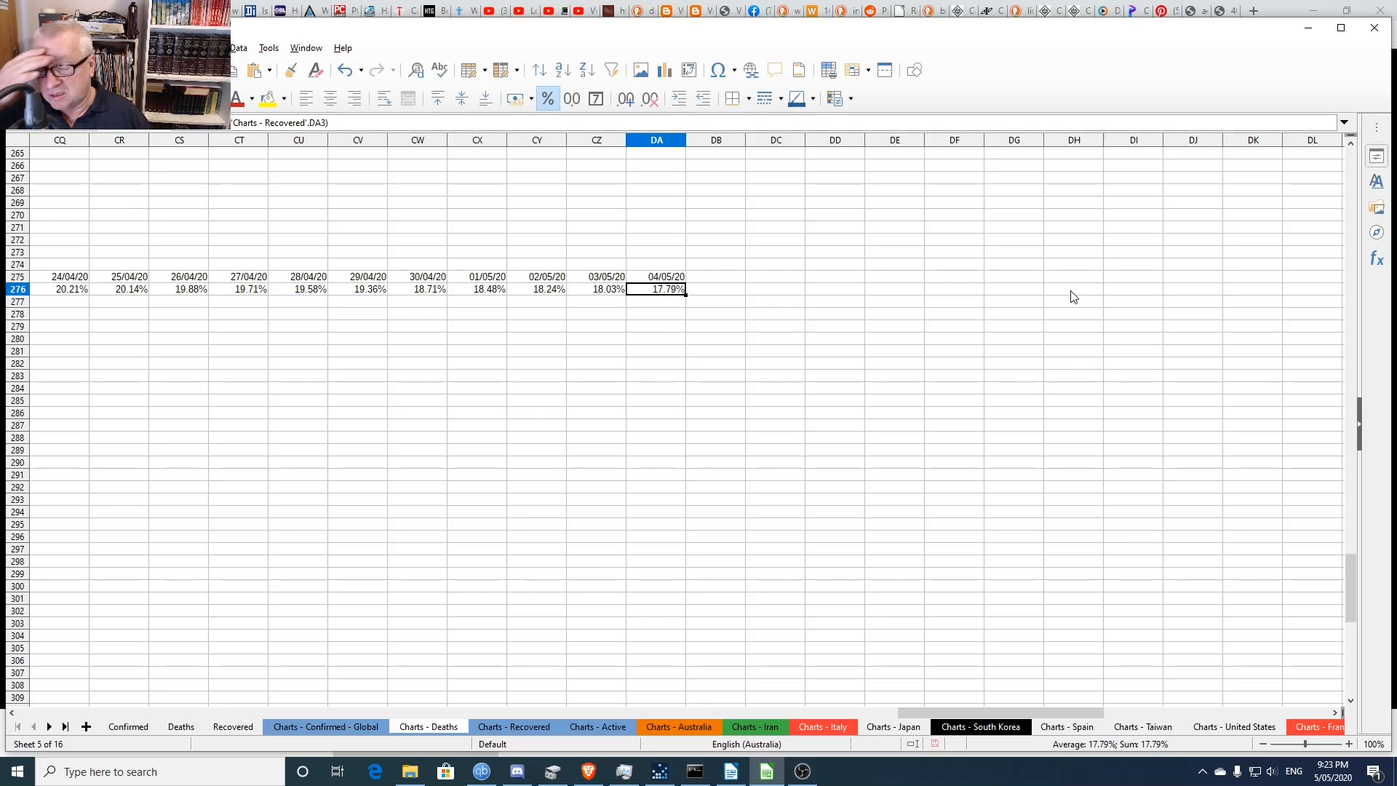
key("ctrl+Left")
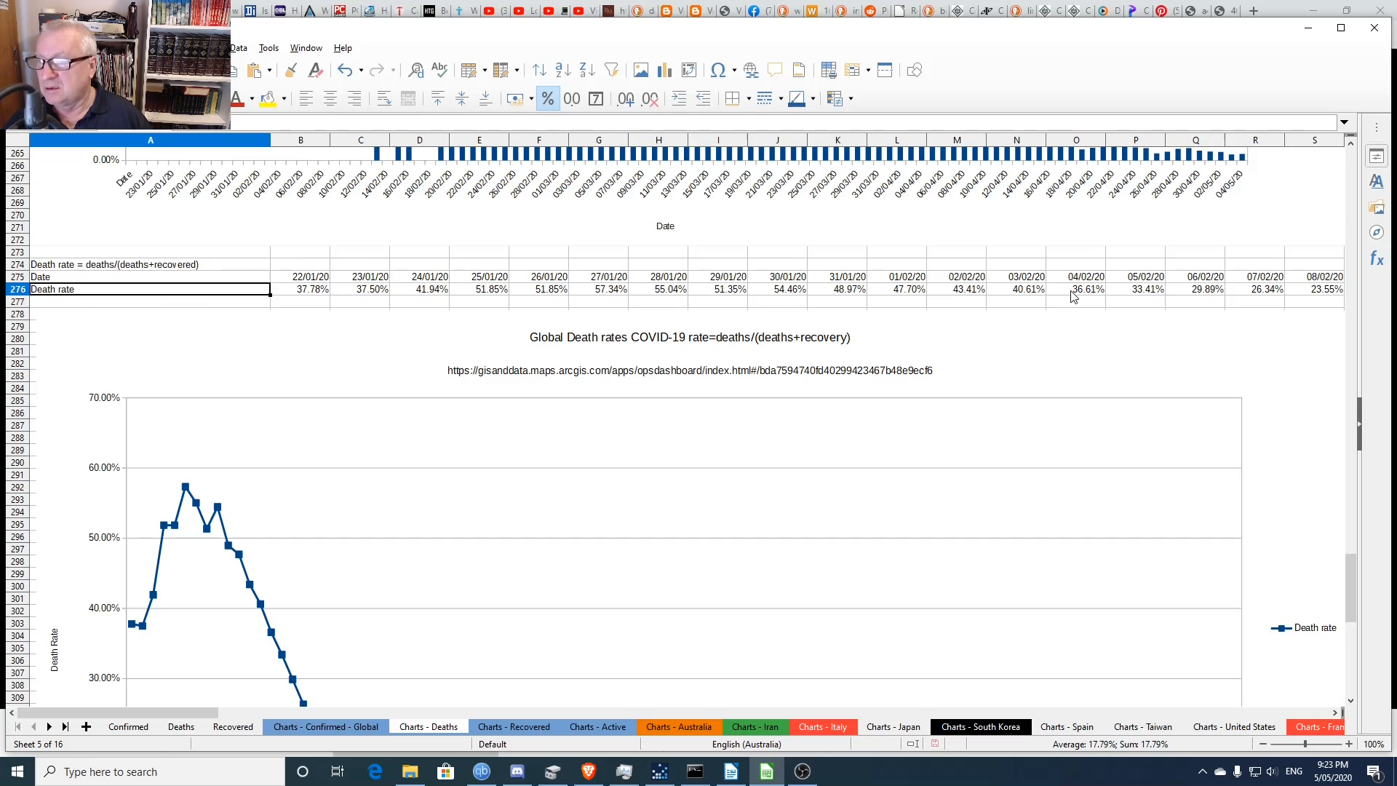
- Review the Global Death rates COVID-19 chart and the other deaths charts above it, back to the start of the sheet
scroll(867, 360, "down", 7)
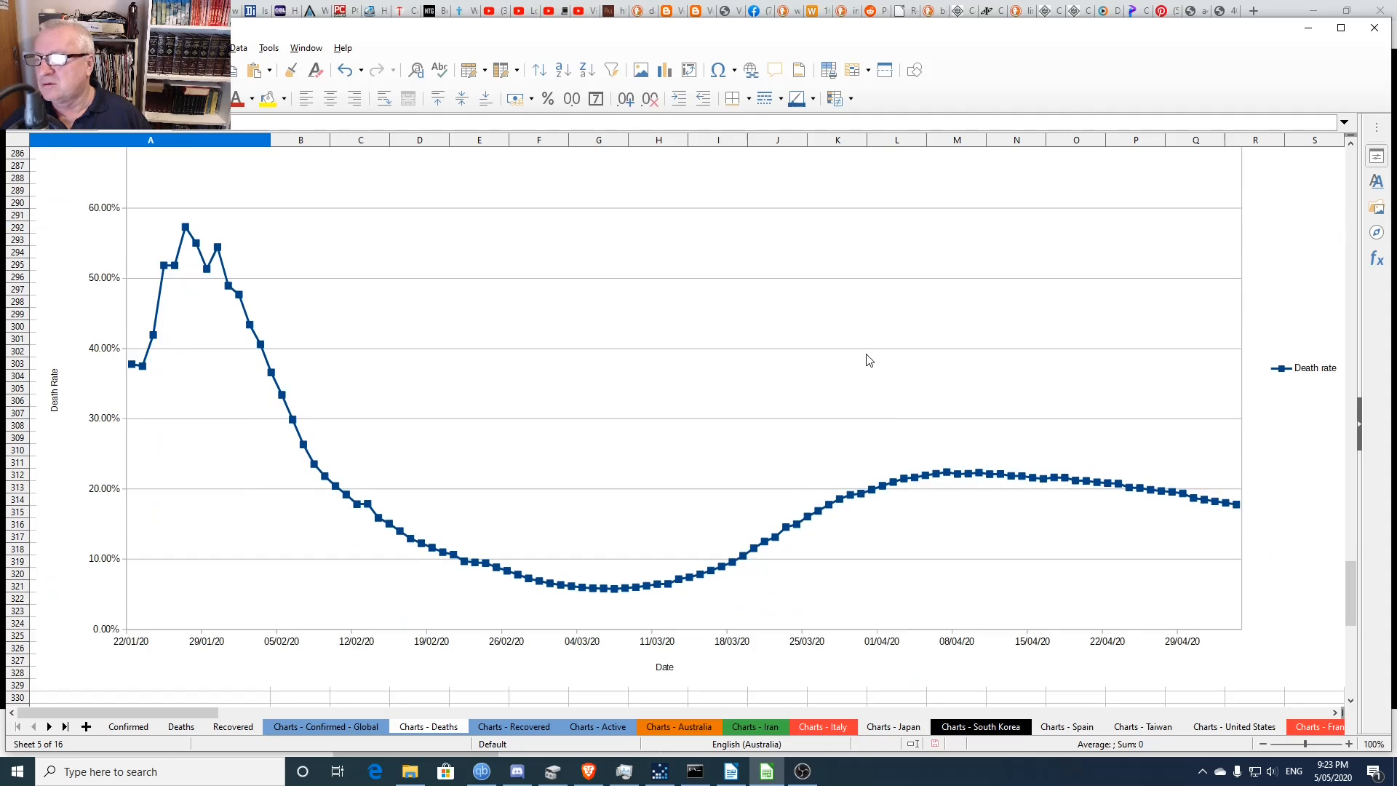
scroll(855, 367, "down", 3)
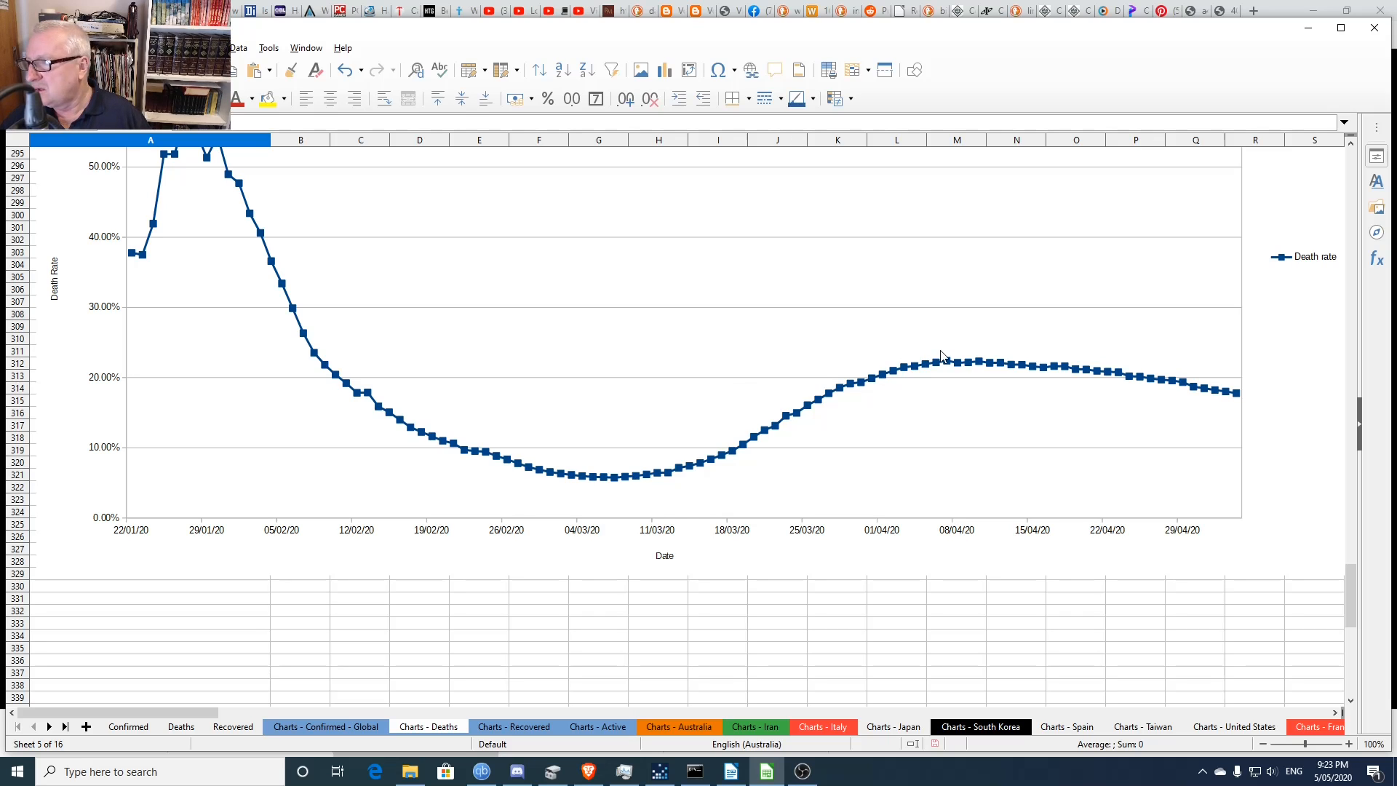
scroll(1003, 357, "down", 4)
scroll(1007, 360, "up", 7)
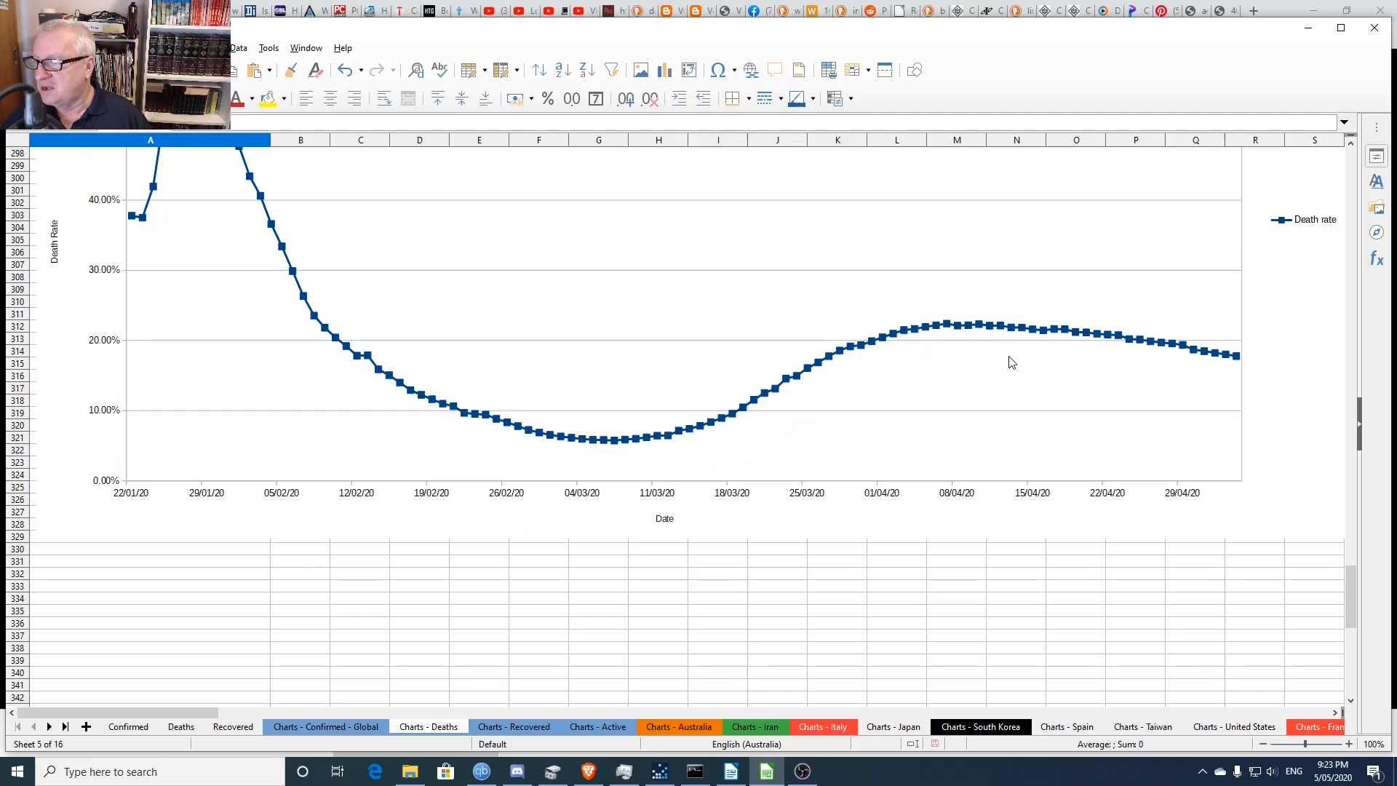
scroll(1010, 364, "up", 5)
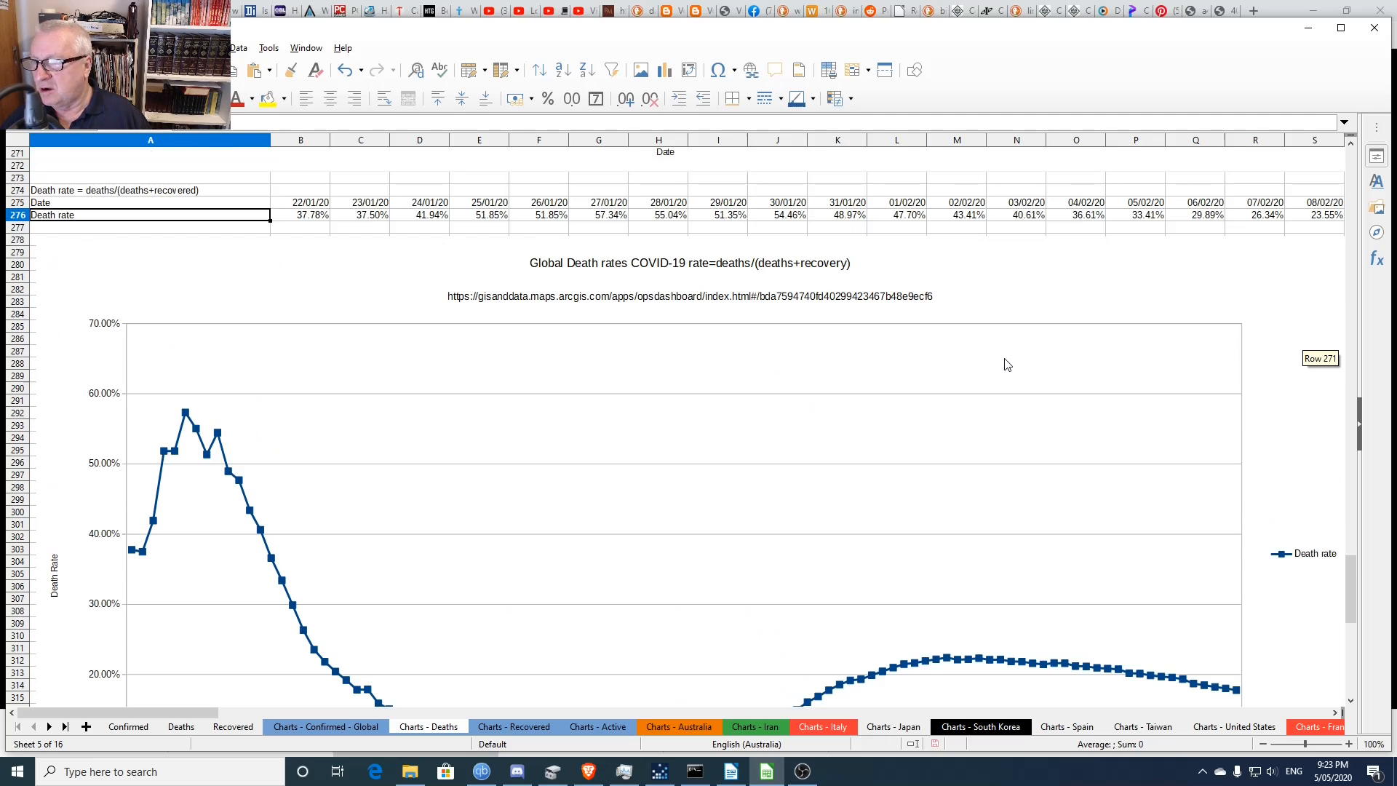
scroll(1007, 364, "down", 18)
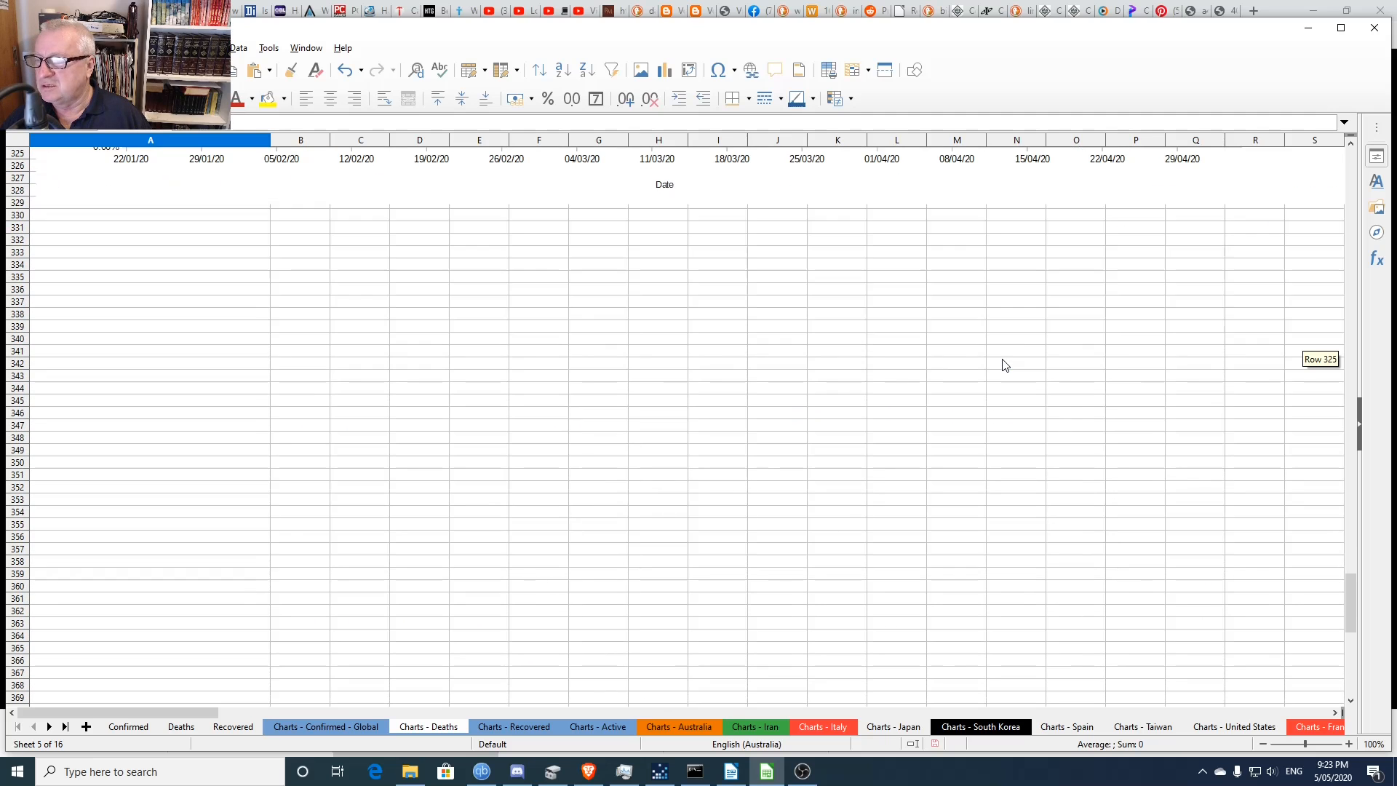
scroll(1004, 364, "up", 6)
scroll(1000, 364, "up", 20)
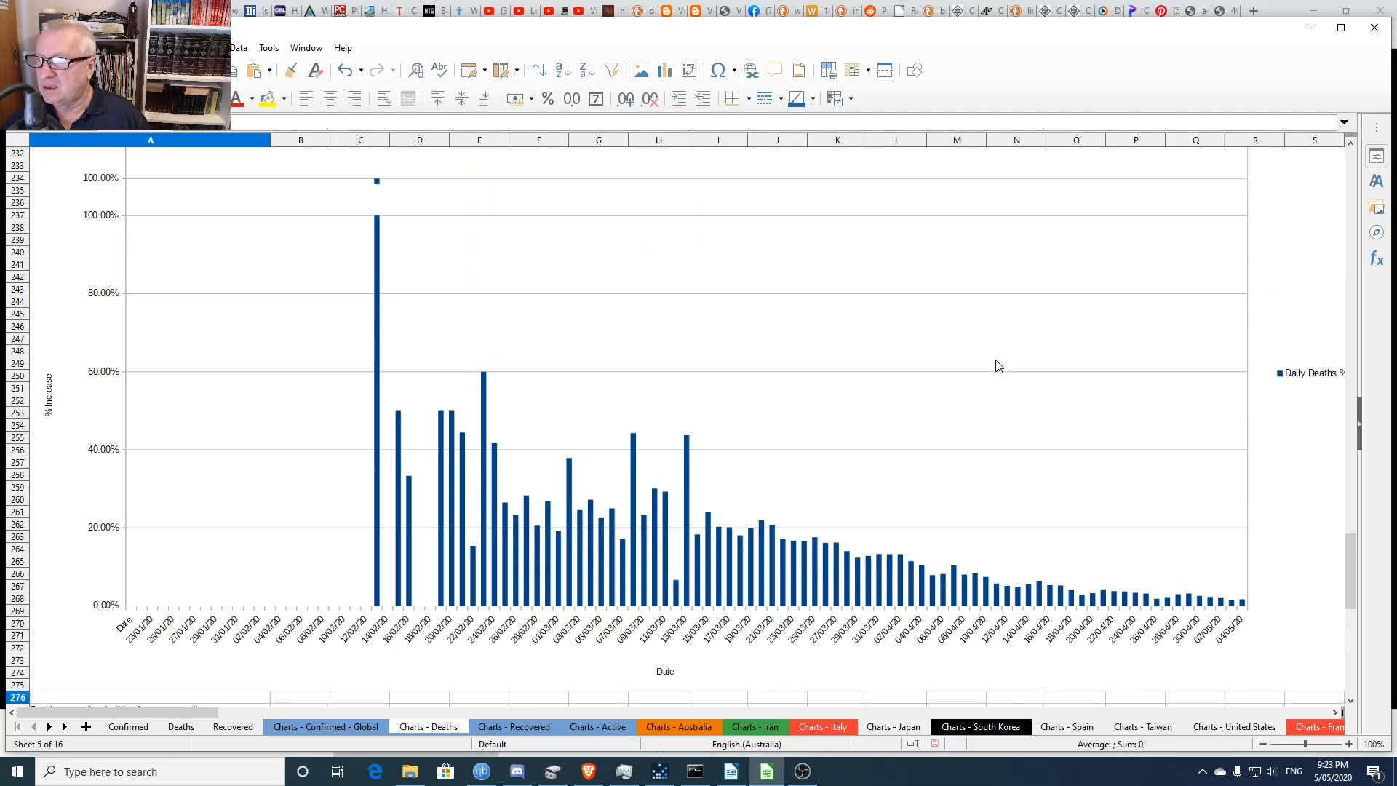
scroll(996, 365, "up", 9)
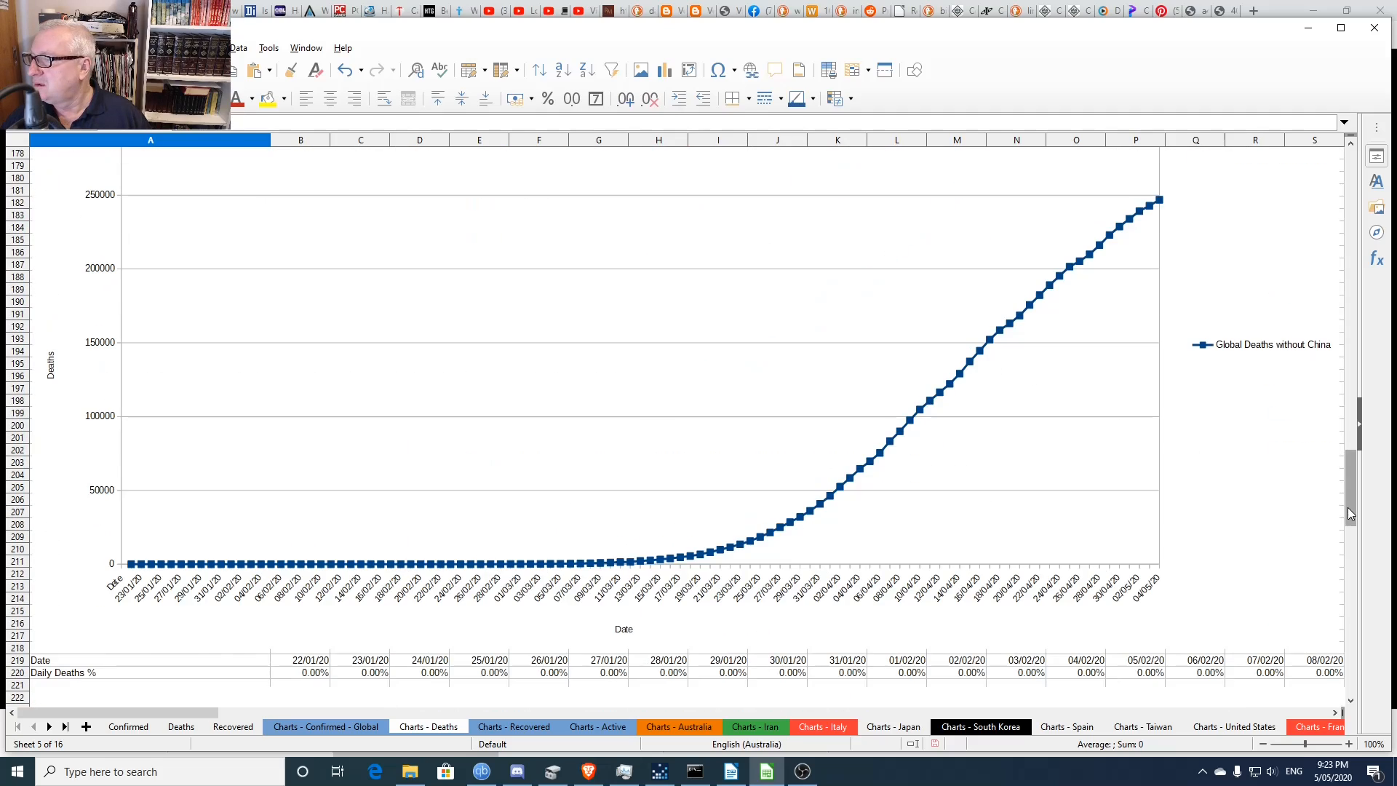
left_click_drag(1349, 513, 1347, 173)
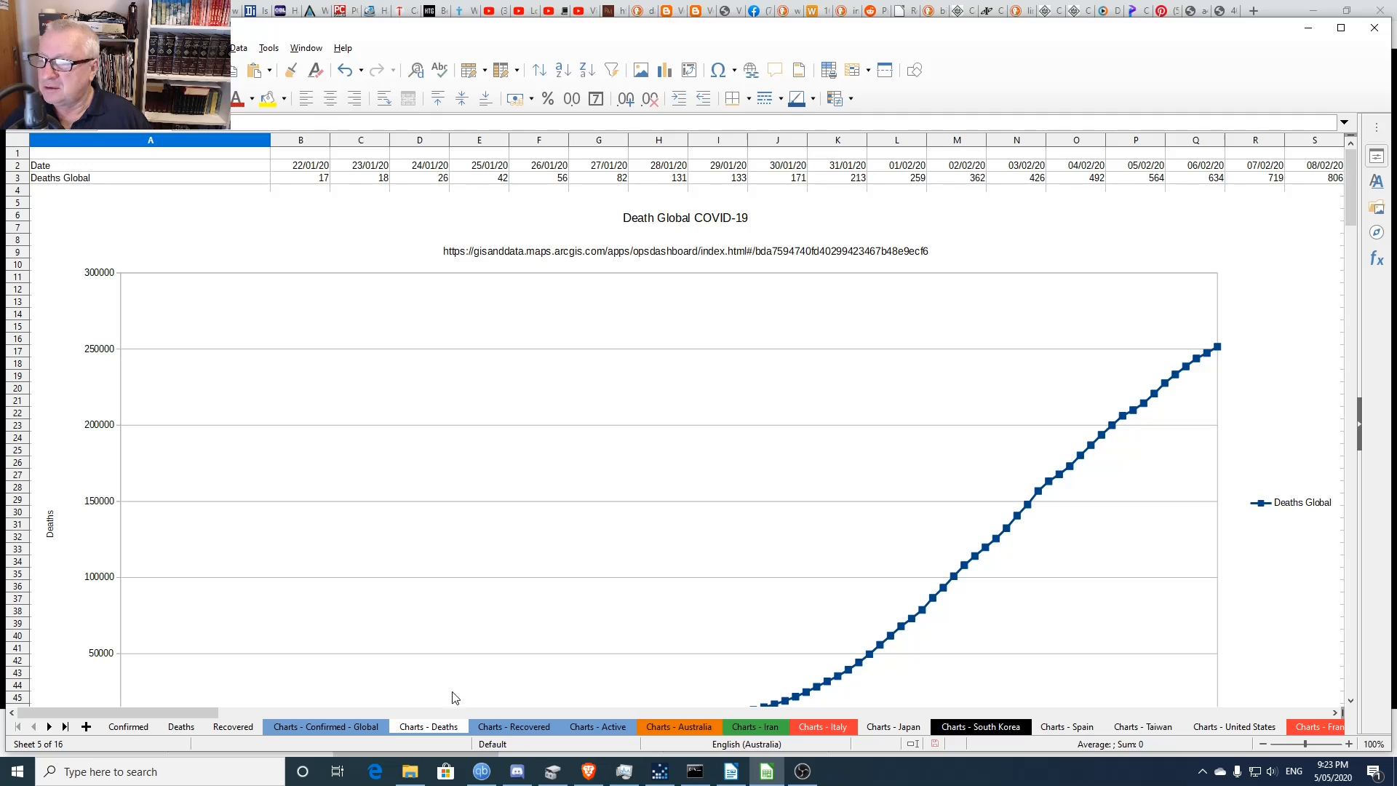
- On the Charts - Recovered sheet, extend the Global Recoveries COVID-19 chart's Y-values range to column DA in row 3
left_click(499, 726)
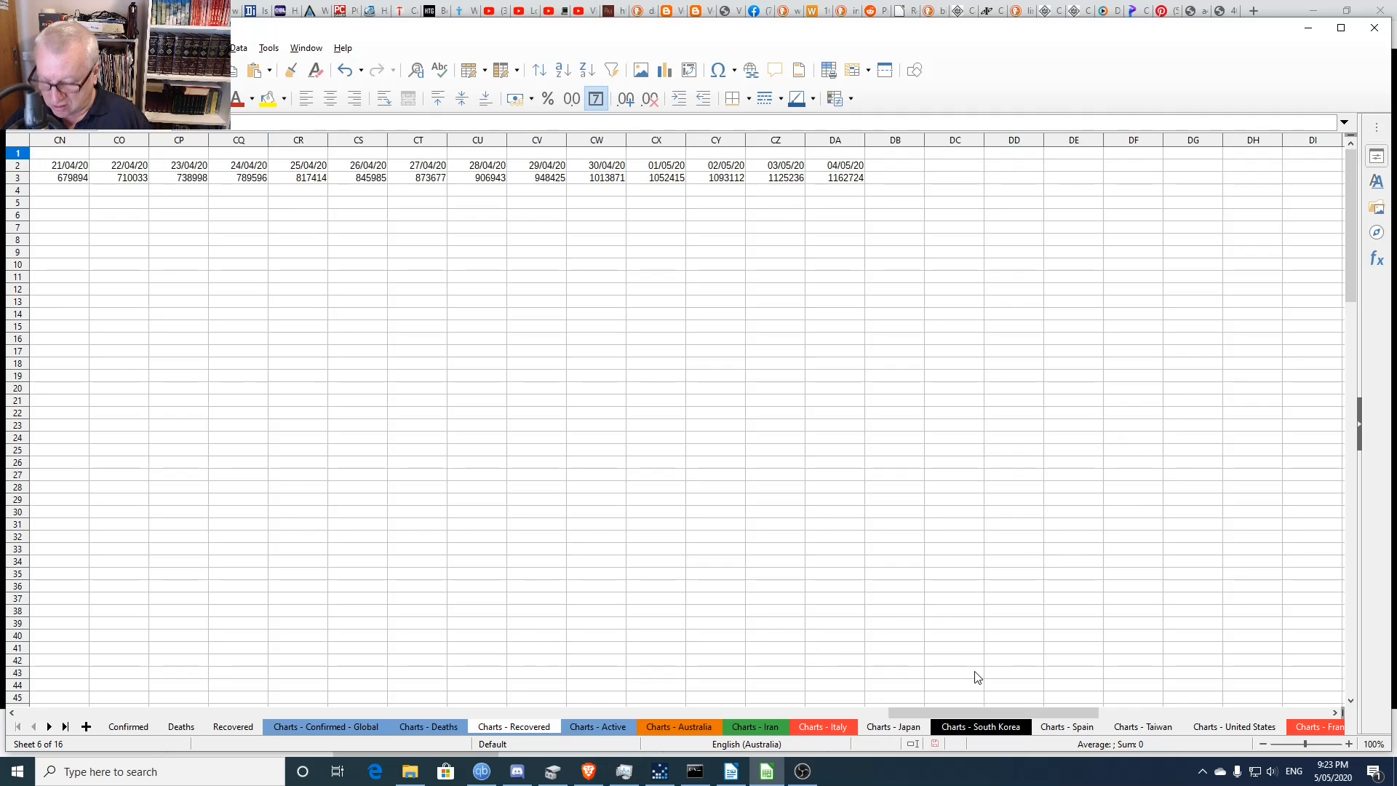
key("ctrl+Home")
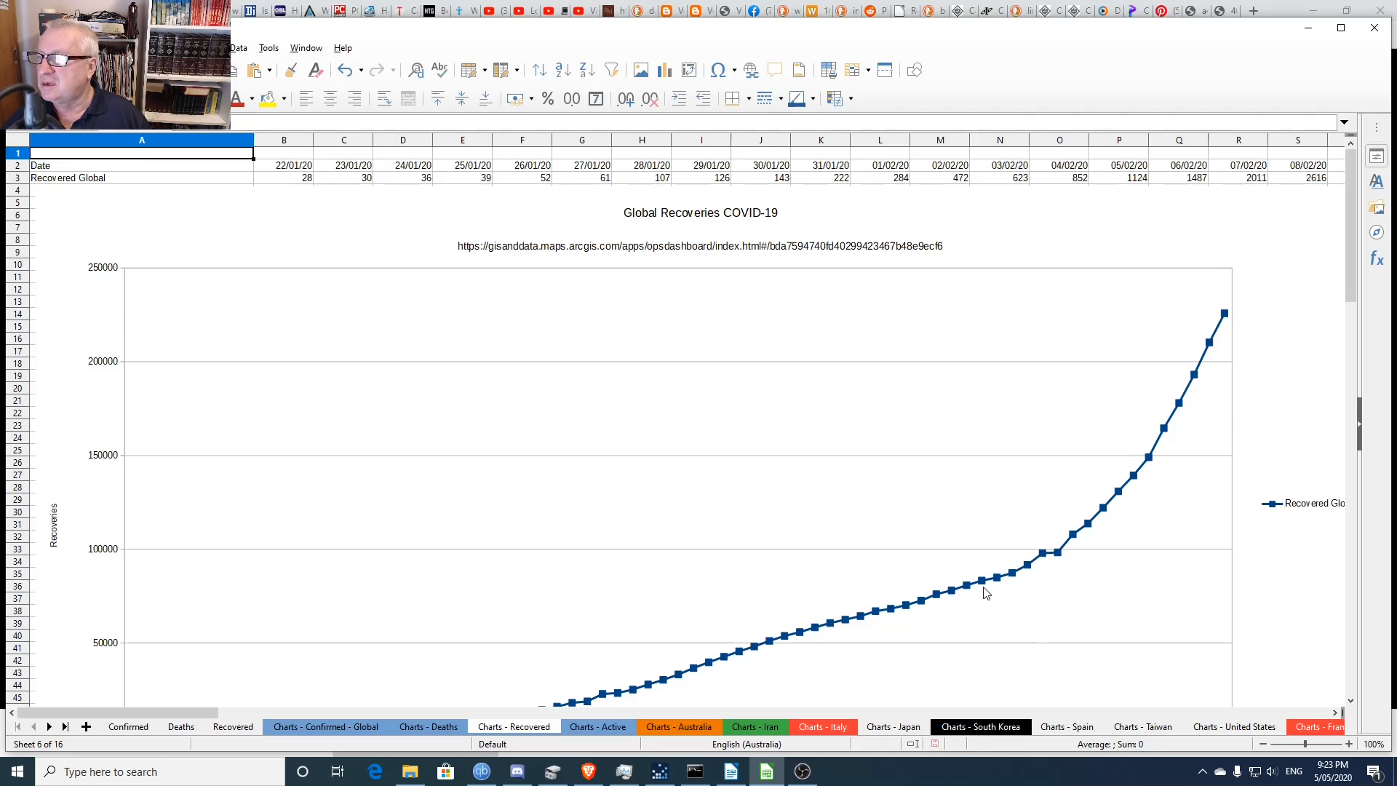
scroll(984, 593, "down", 4)
scroll(978, 591, "up", 2)
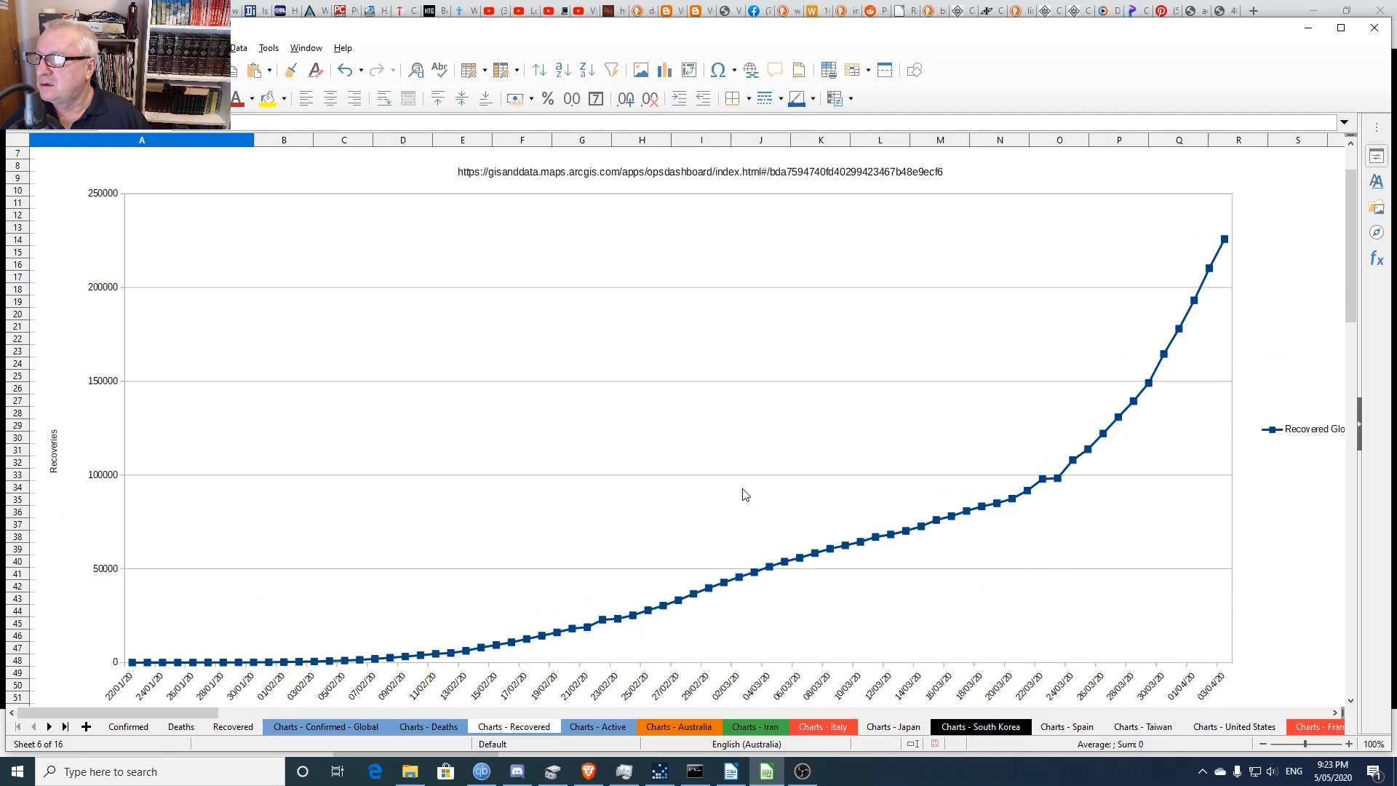
double_click(737, 458)
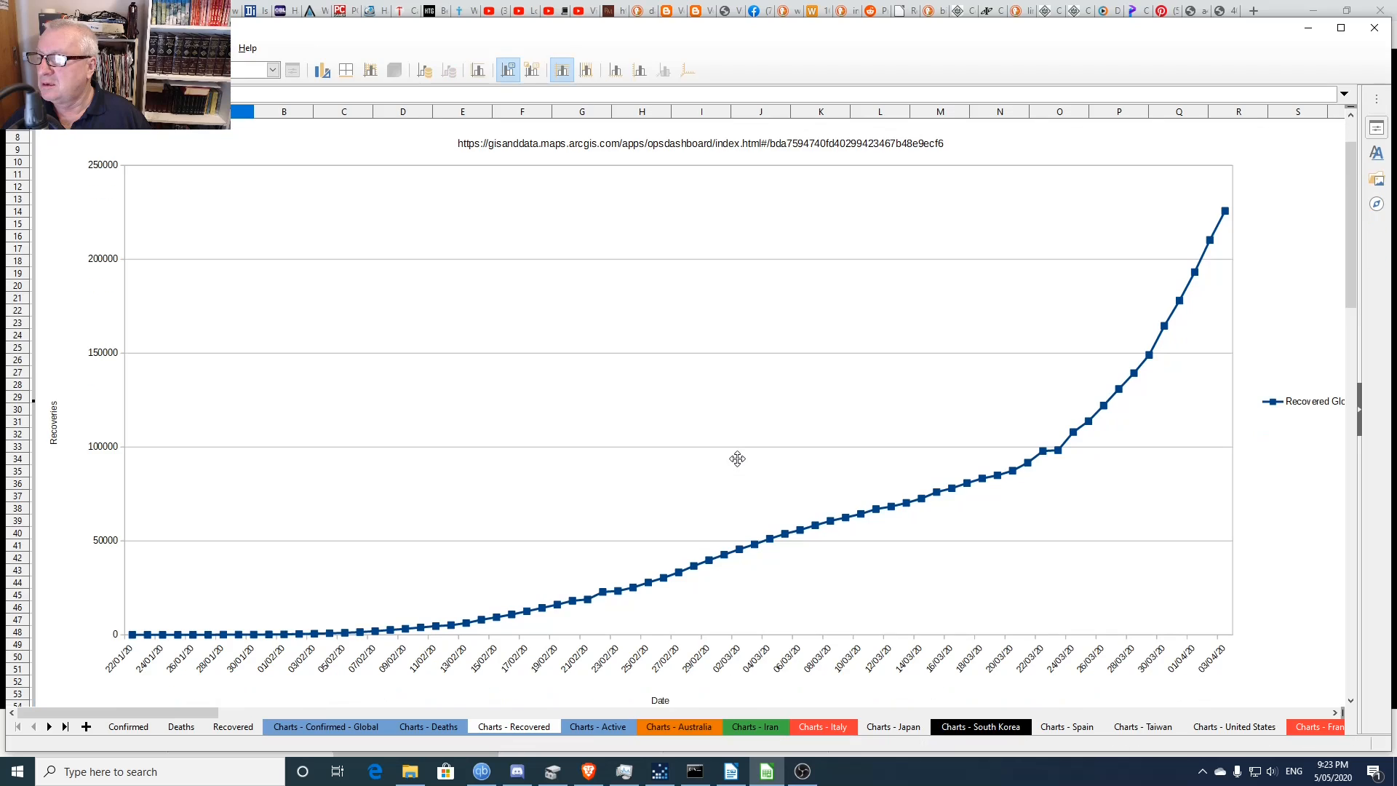
right_click(737, 459)
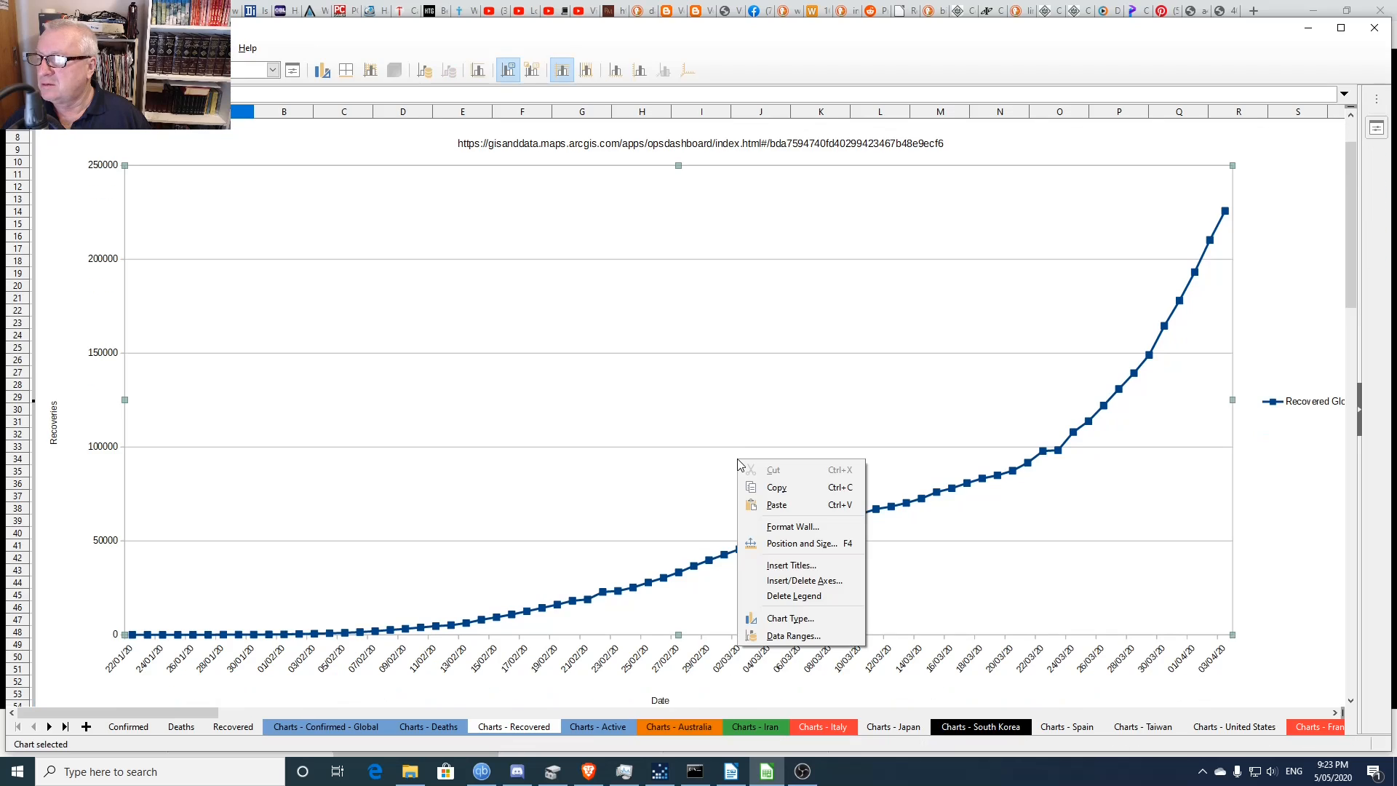
left_click(784, 636)
left_click(743, 320)
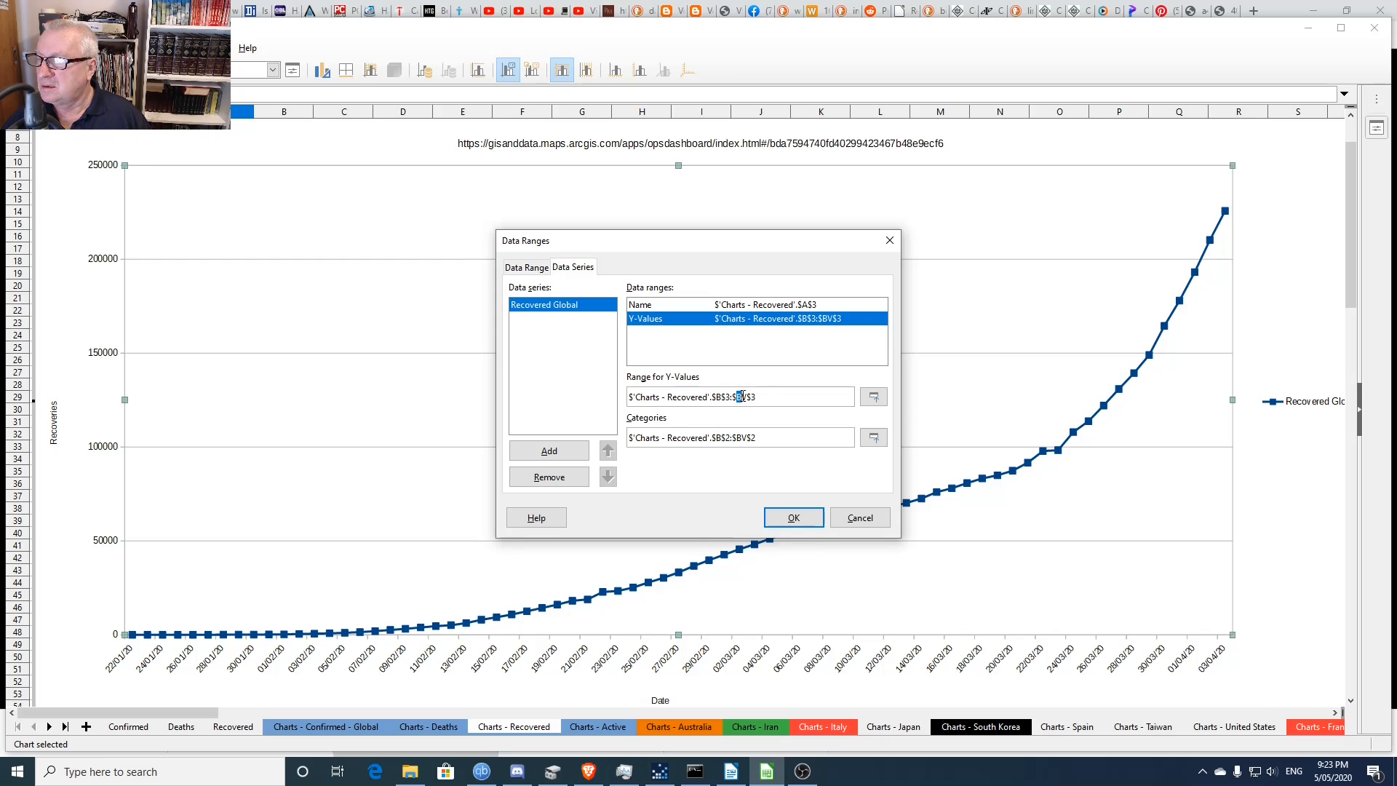
type("da")
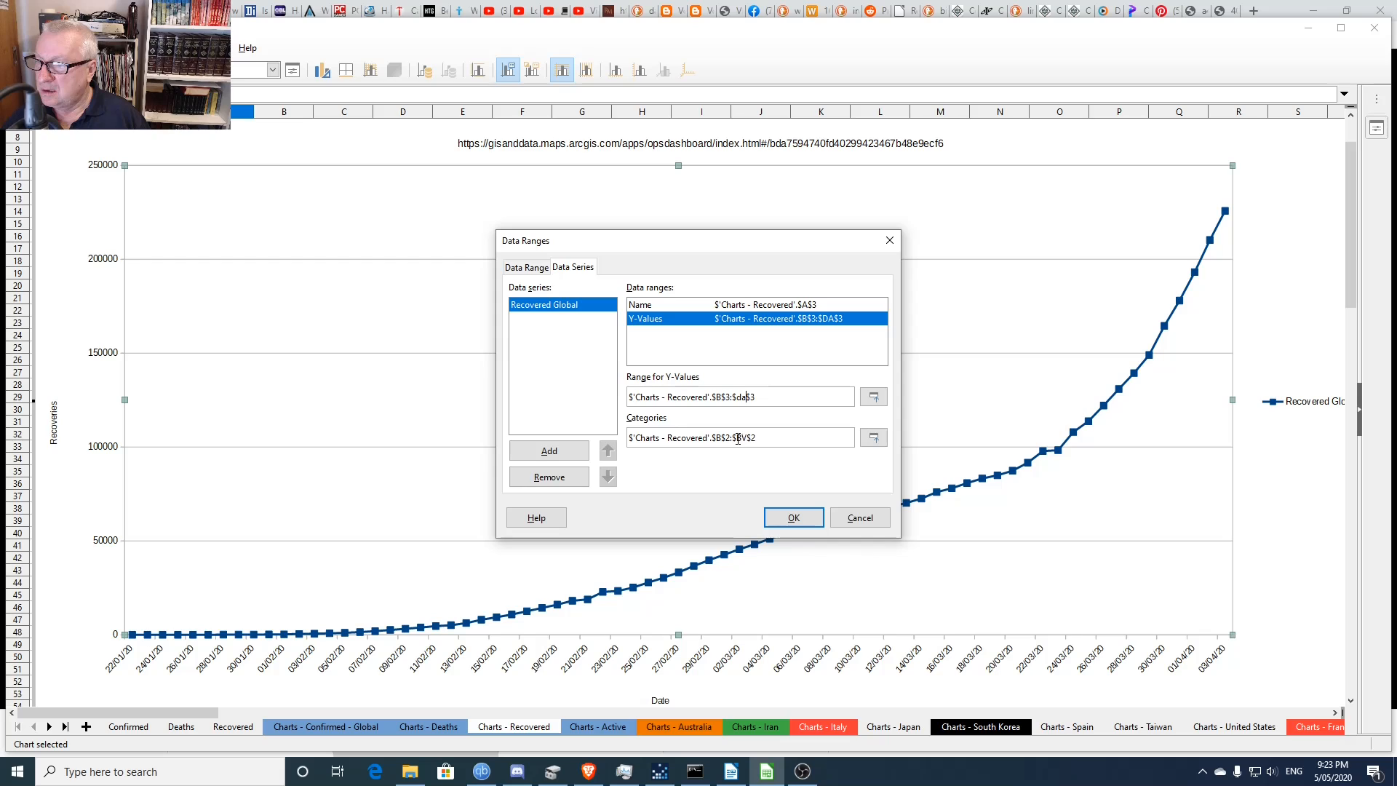
- Extend the Global Recoveries chart's categories range to column DA in row 2, apply the ranges and leave chart editing
type("da")
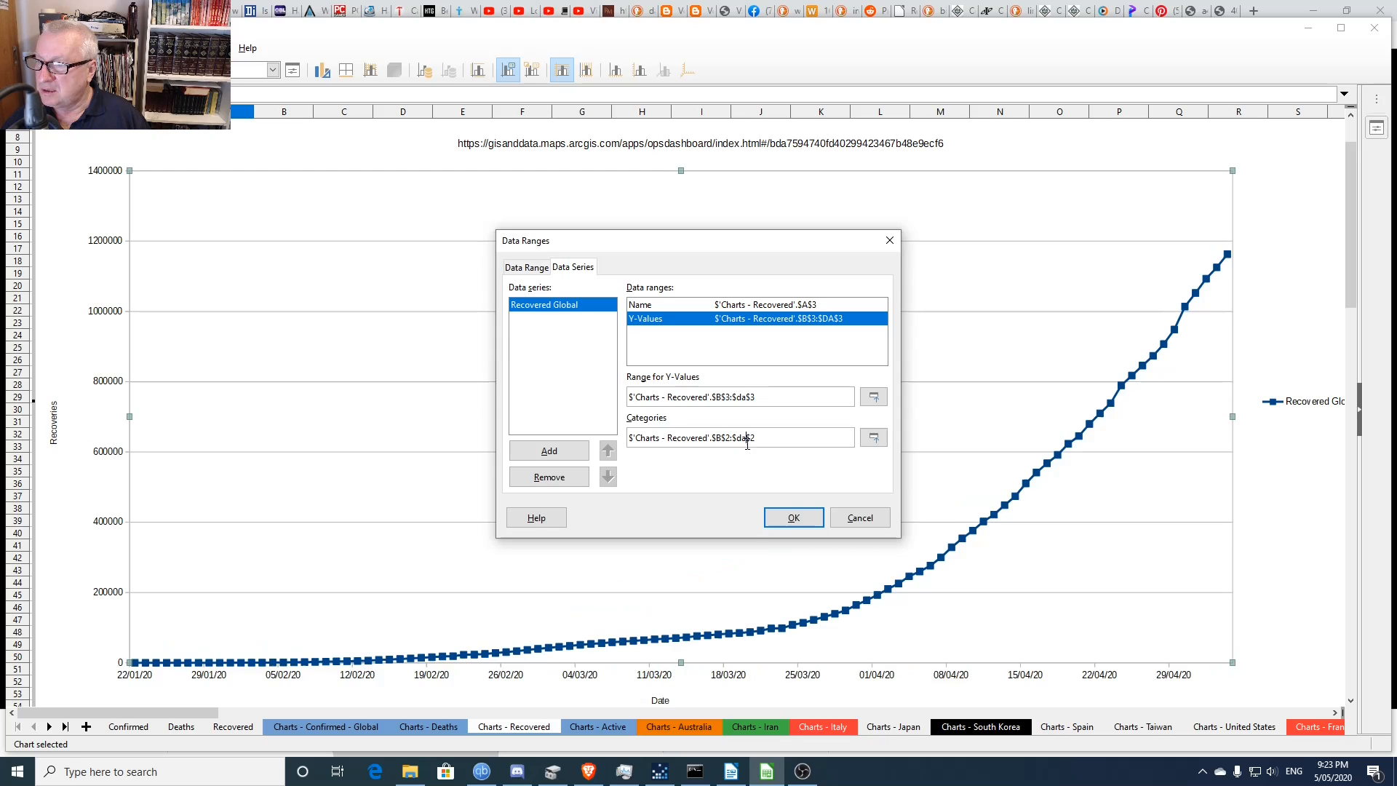
left_click(791, 517)
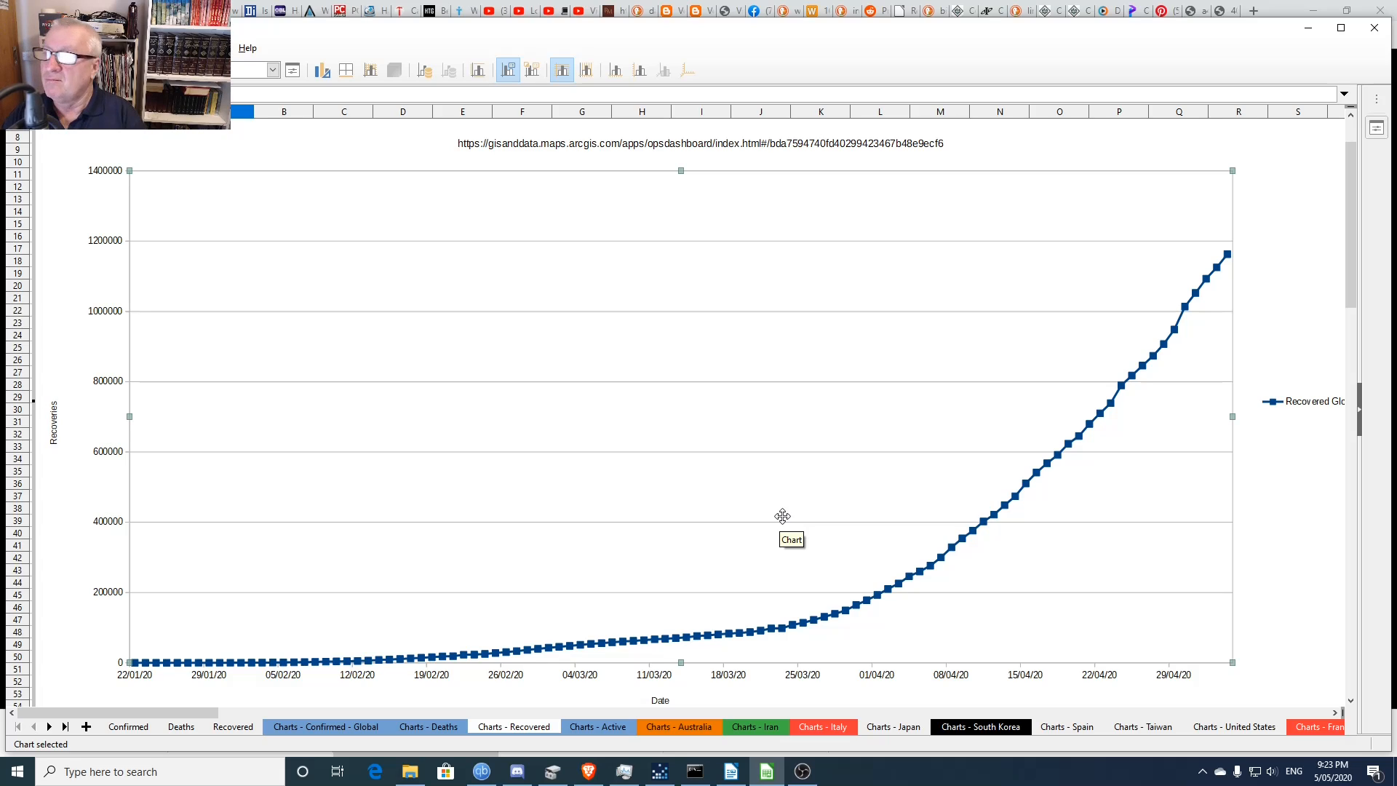
left_click(80, 518)
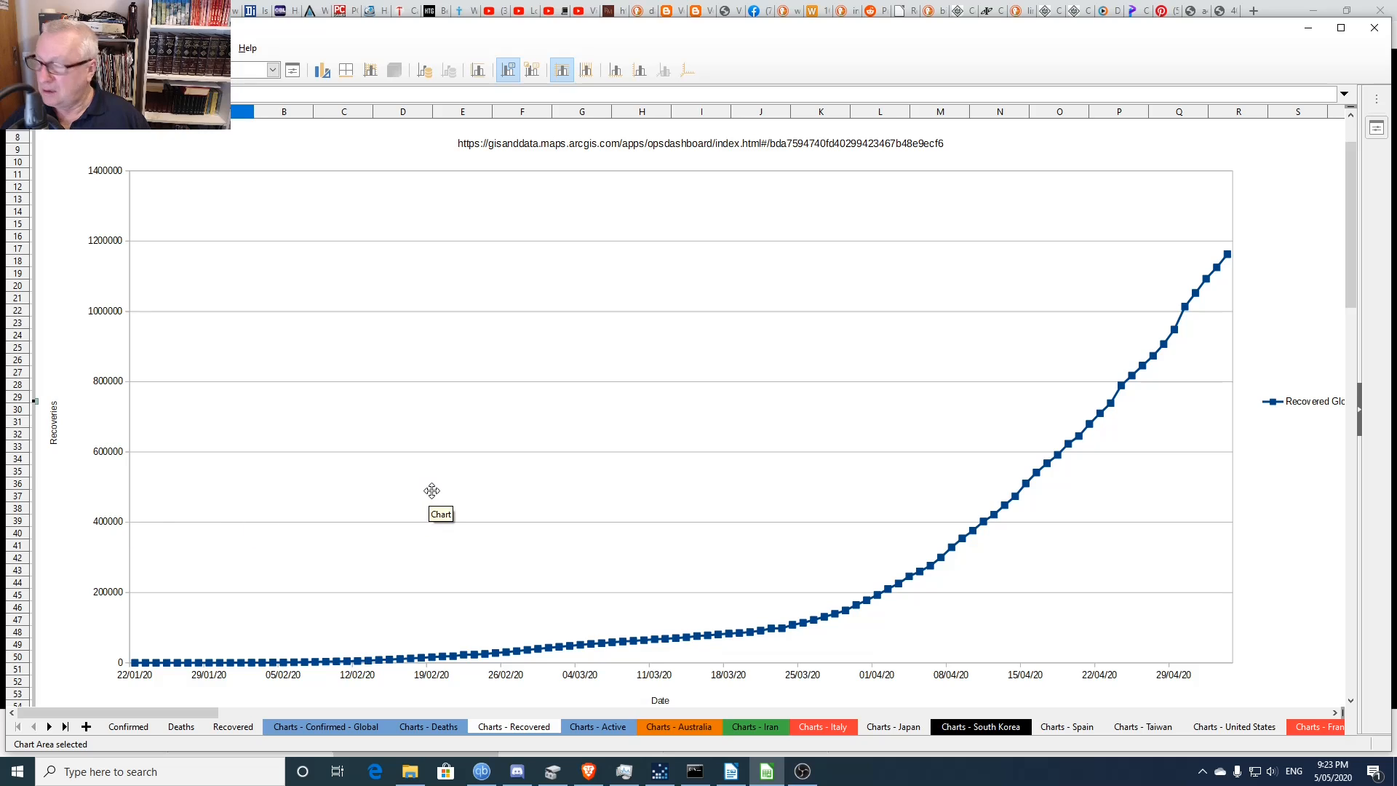
key("Escape")
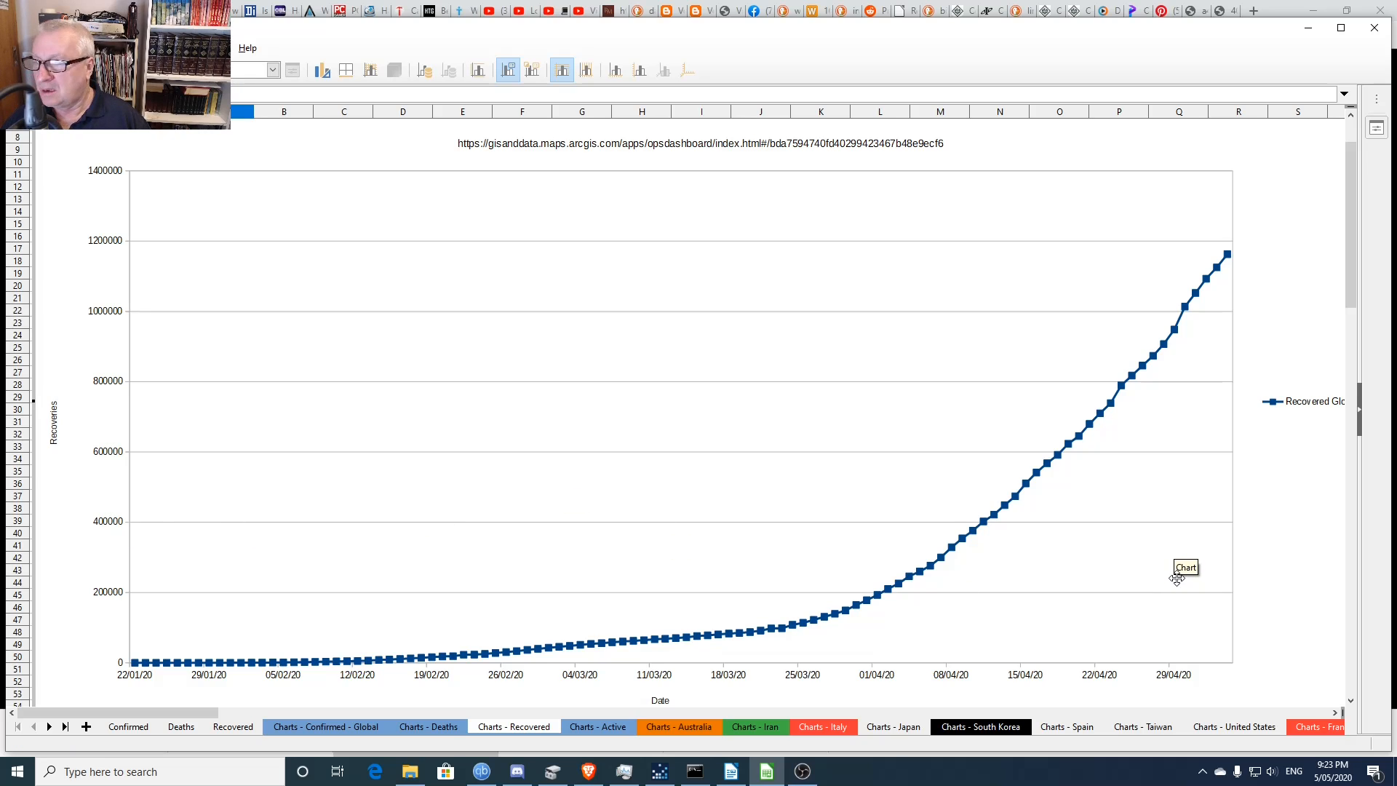
key("Escape")
- Review the Global Recoveries and Active Infections Global COVID-19 charts, and inspect the Active Infections formula in row 59 for 28/01/20
scroll(1160, 568, "down", 6)
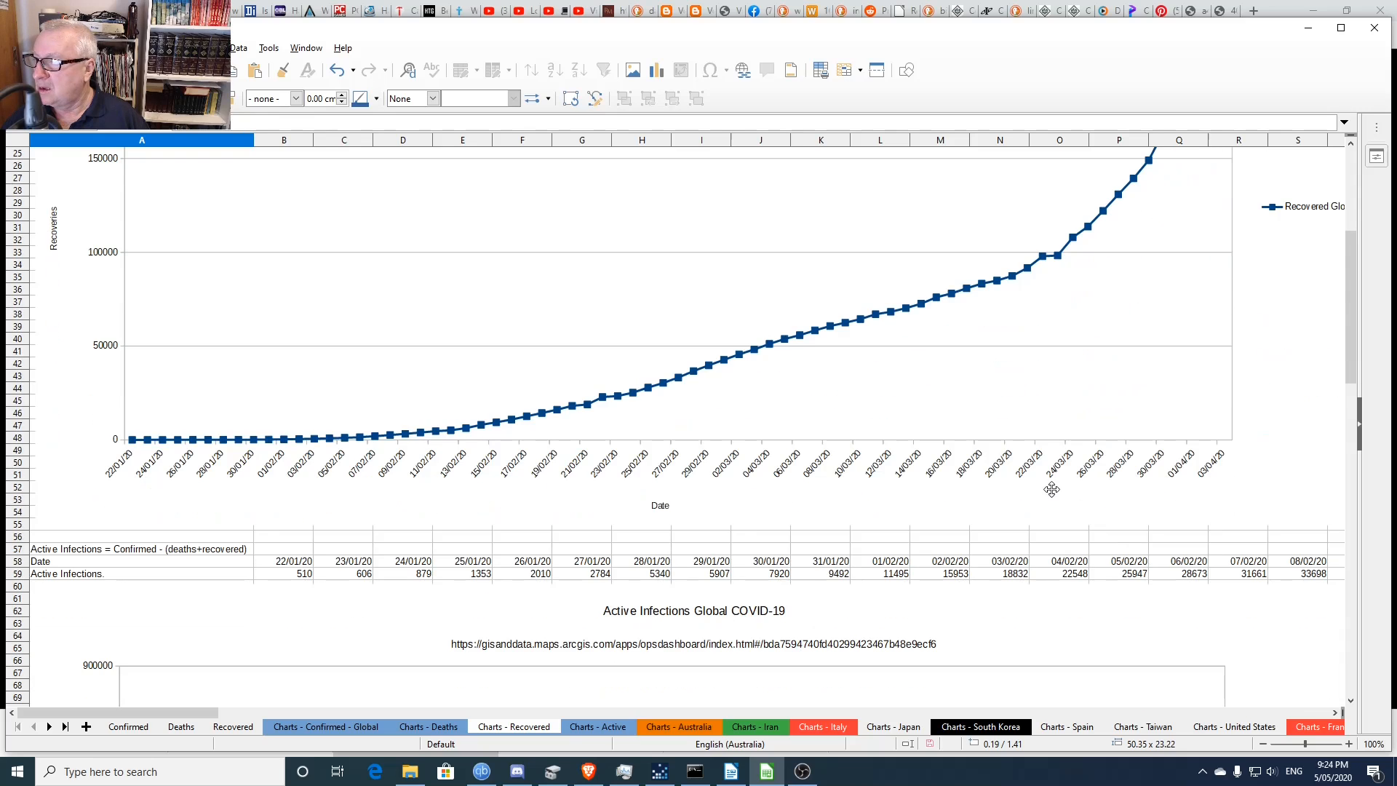
key("Escape")
left_click_drag(1017, 466, 946, 446)
scroll(1067, 492, "up", 6)
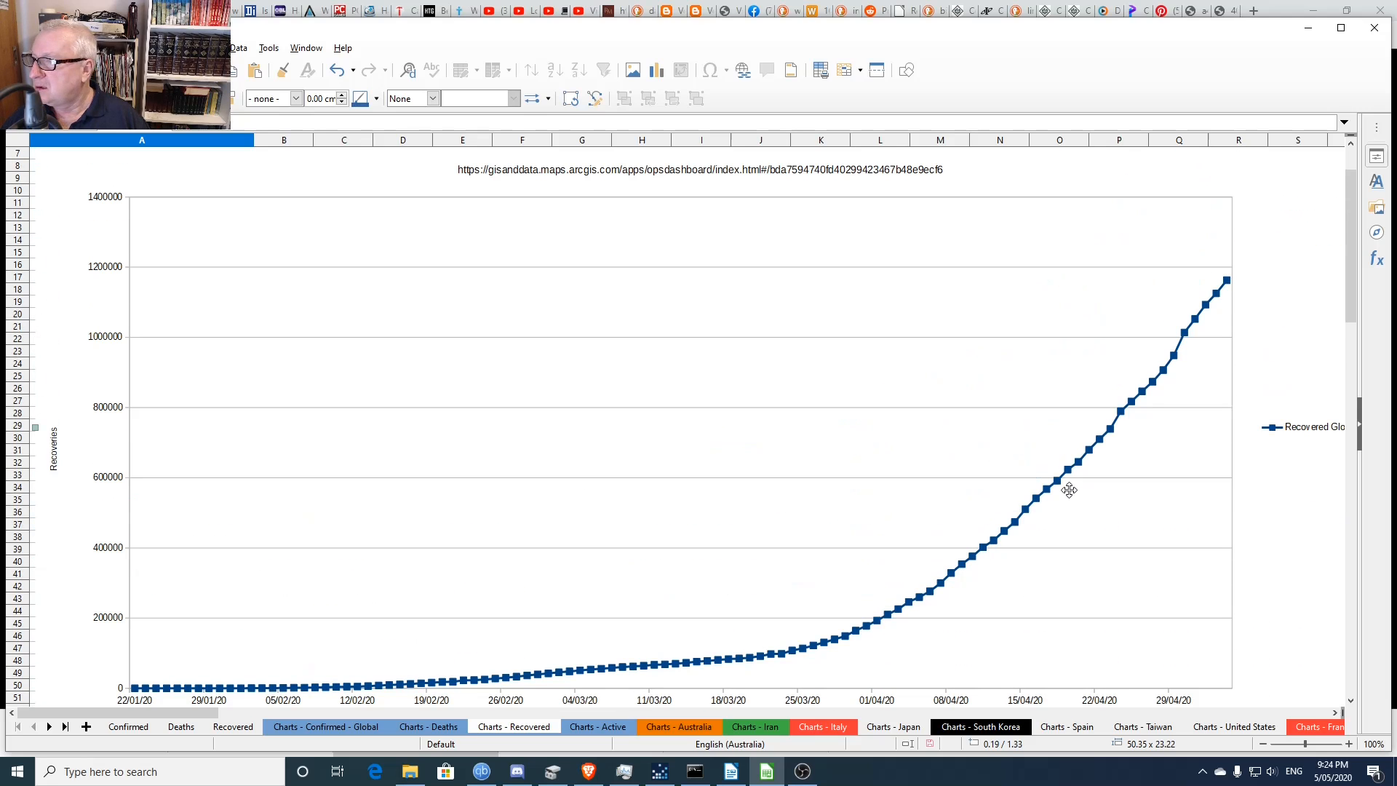
scroll(1067, 492, "down", 11)
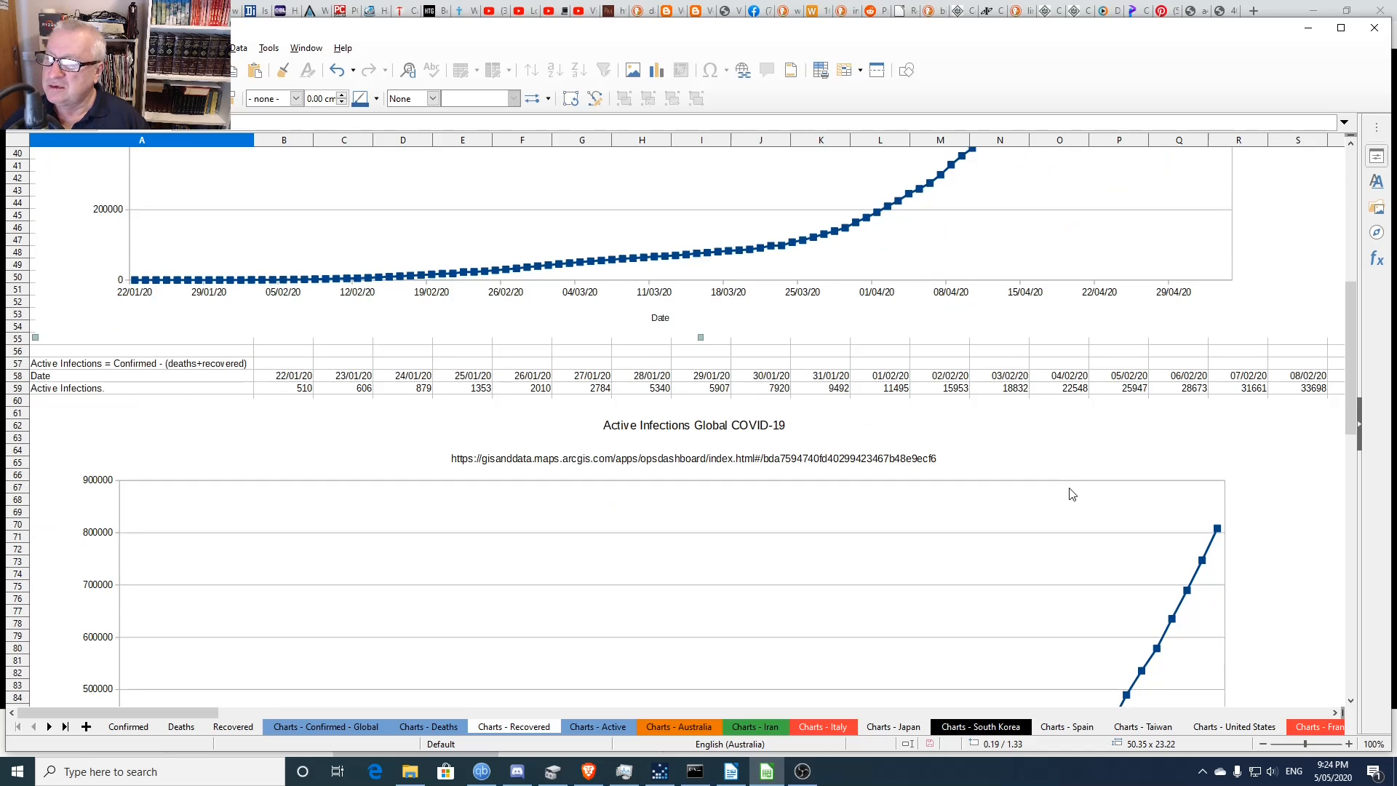
scroll(1070, 493, "down", 10)
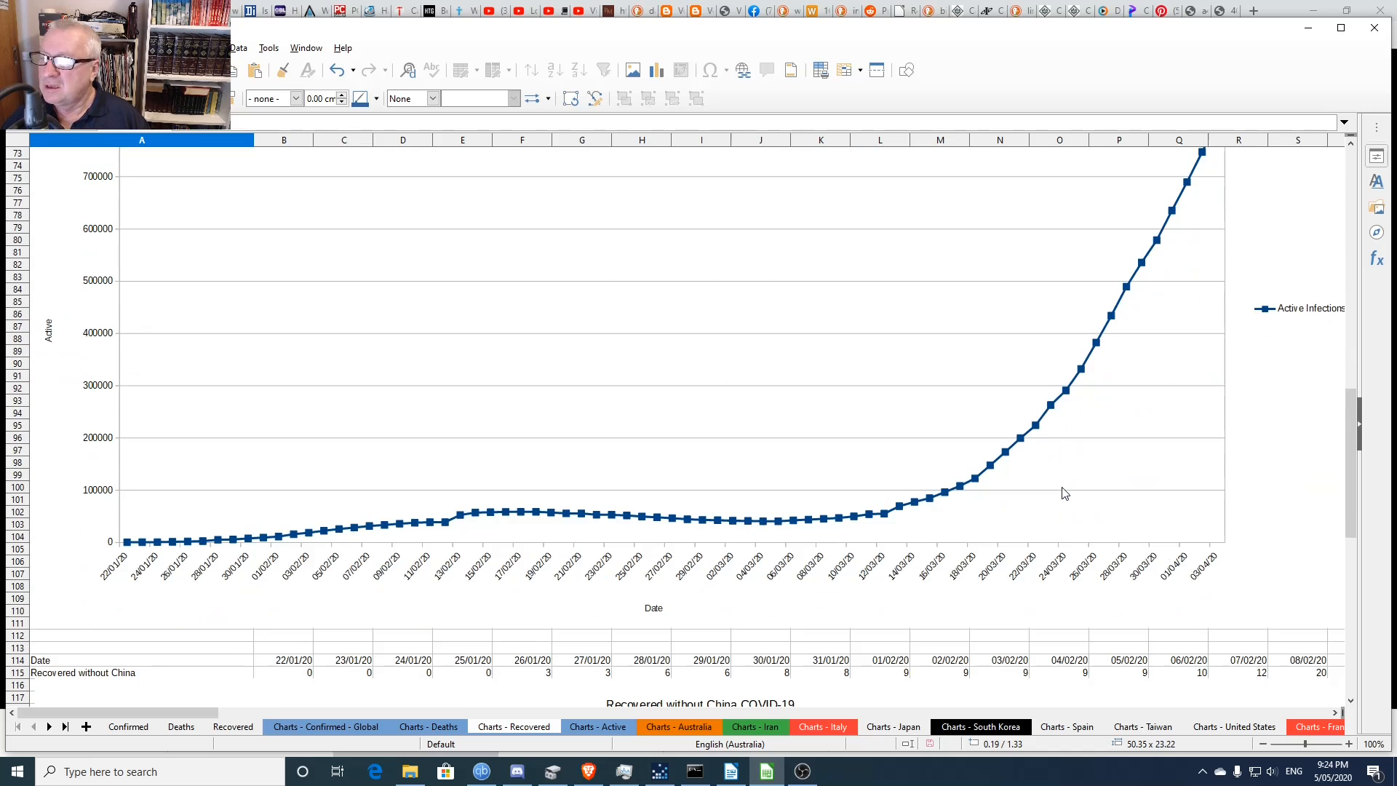
scroll(1065, 494, "up", 5)
scroll(761, 449, "up", 8)
scroll(698, 446, "down", 13)
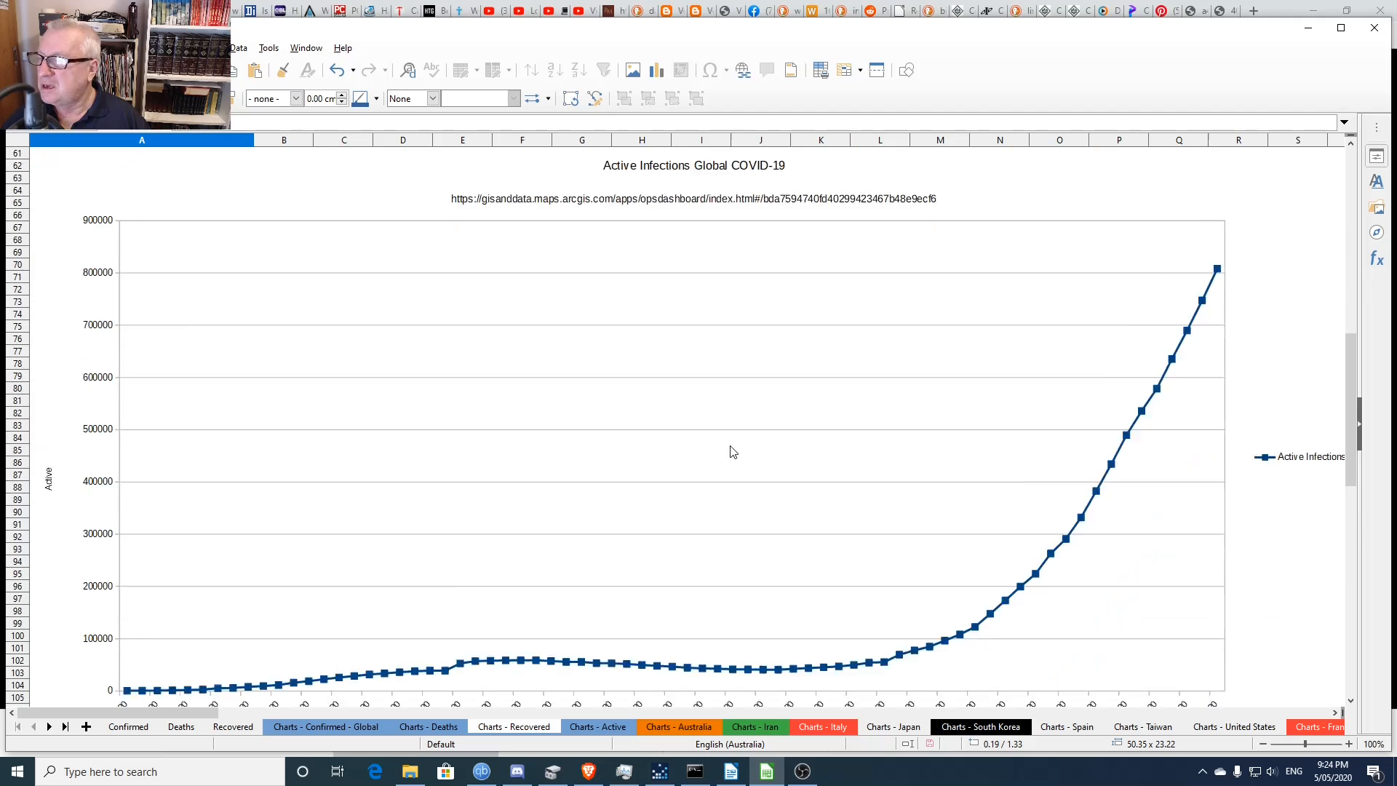
scroll(732, 452, "up", 4)
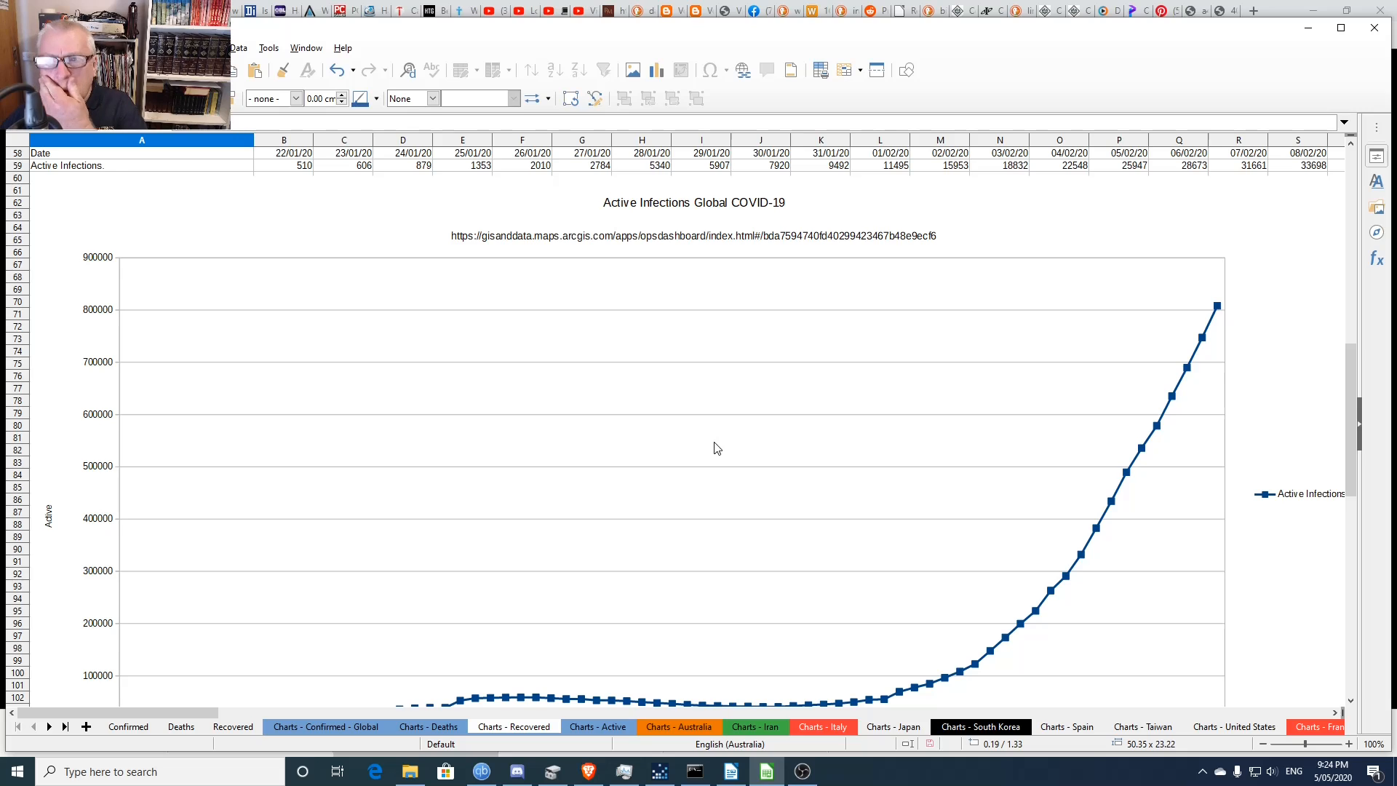
left_click(646, 166)
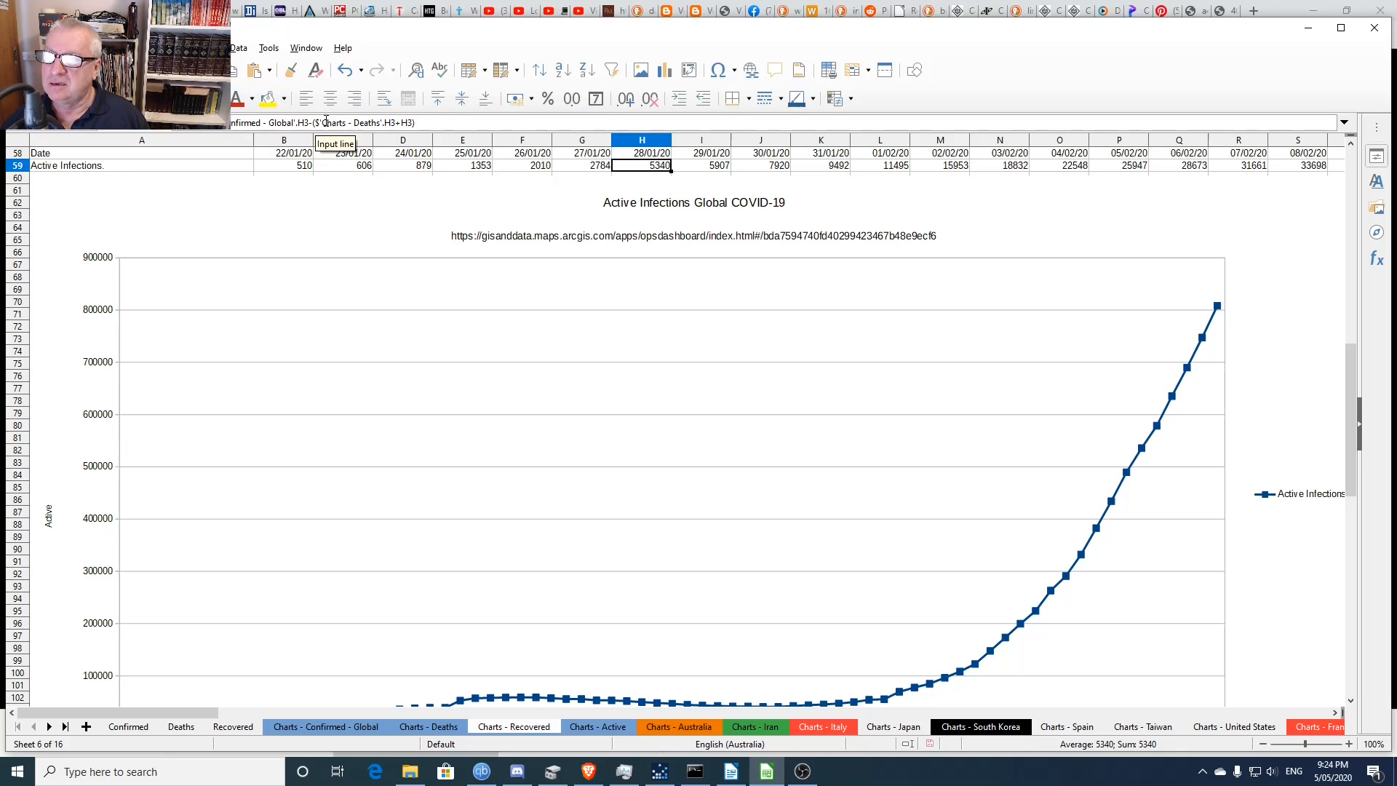
- Extend the Active Infections Global COVID-19 chart's Y-values range to column DA in row 59
left_click(750, 299)
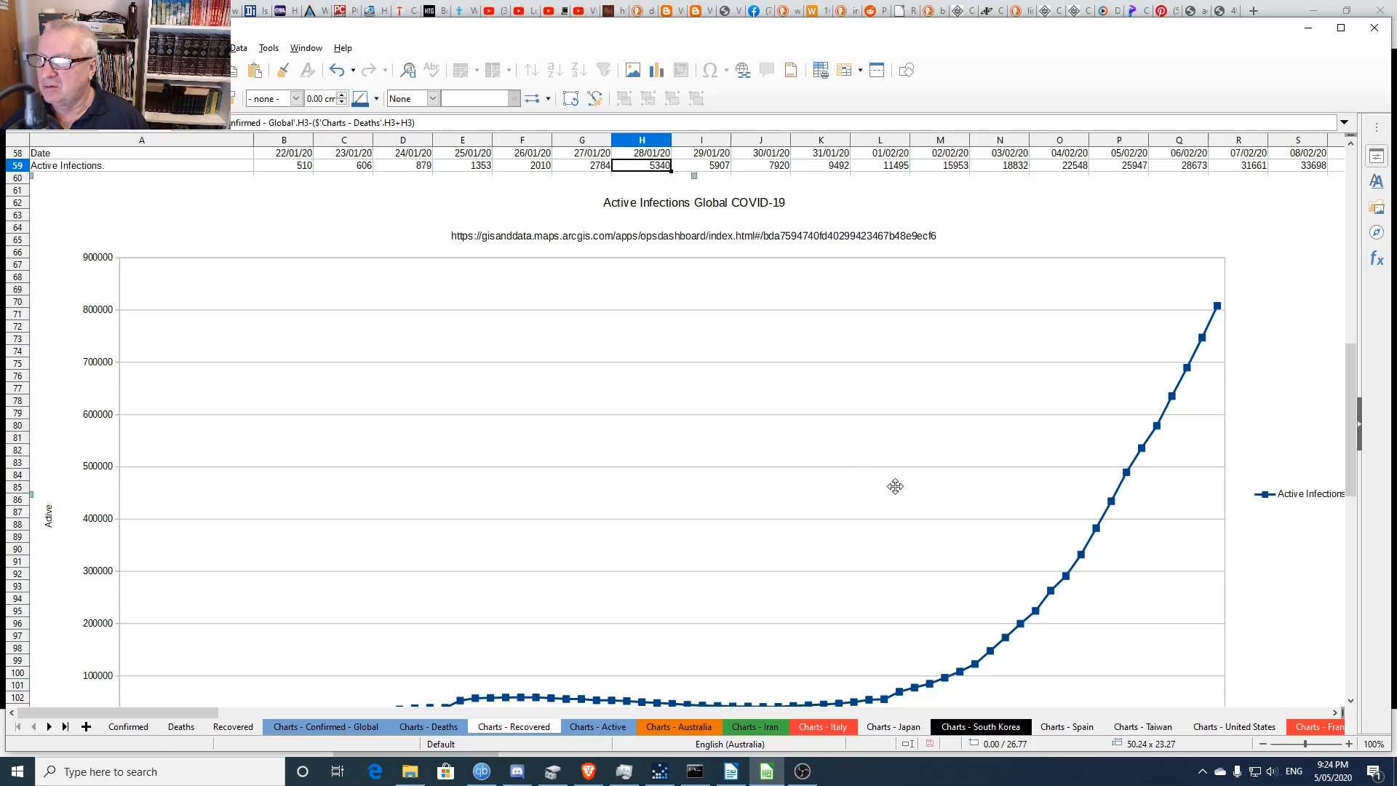
double_click(945, 483)
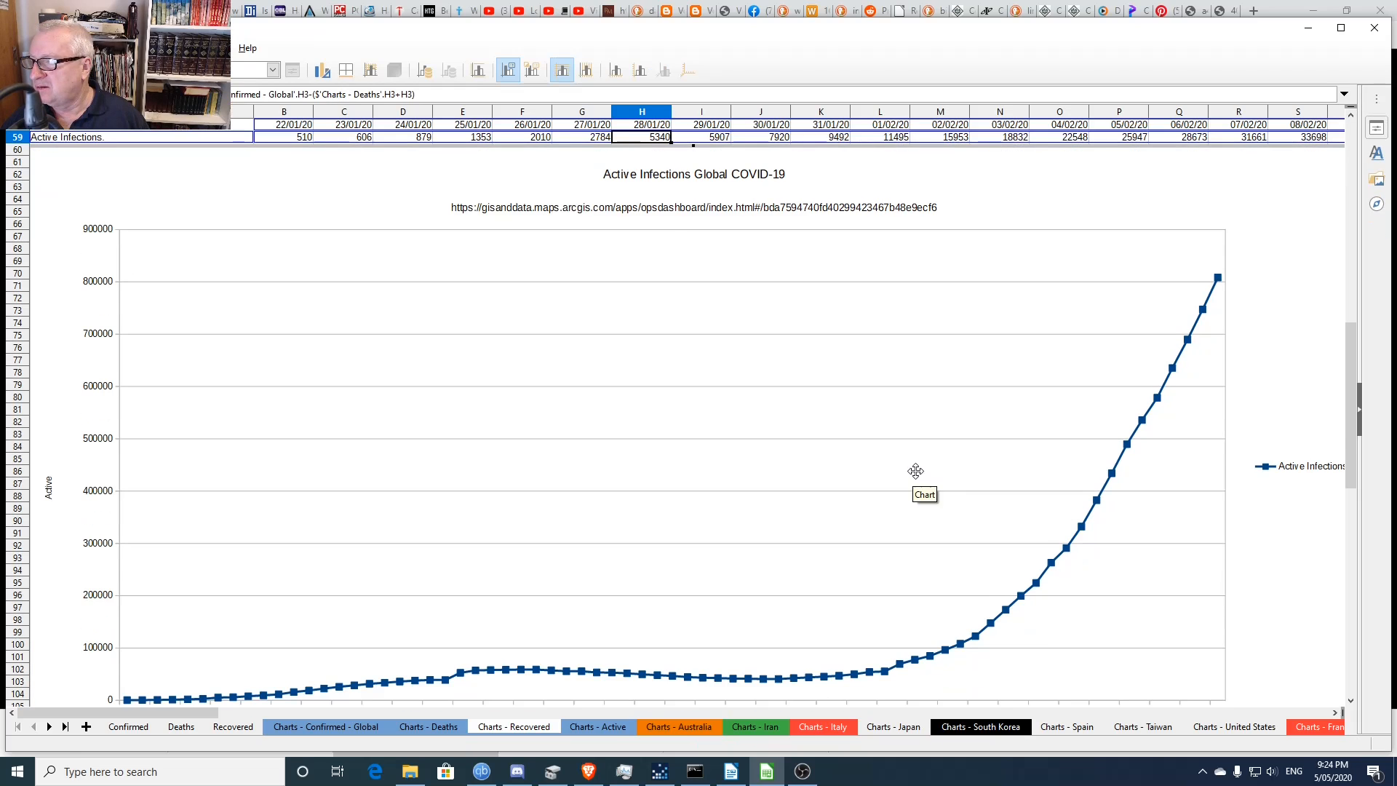
right_click(916, 475)
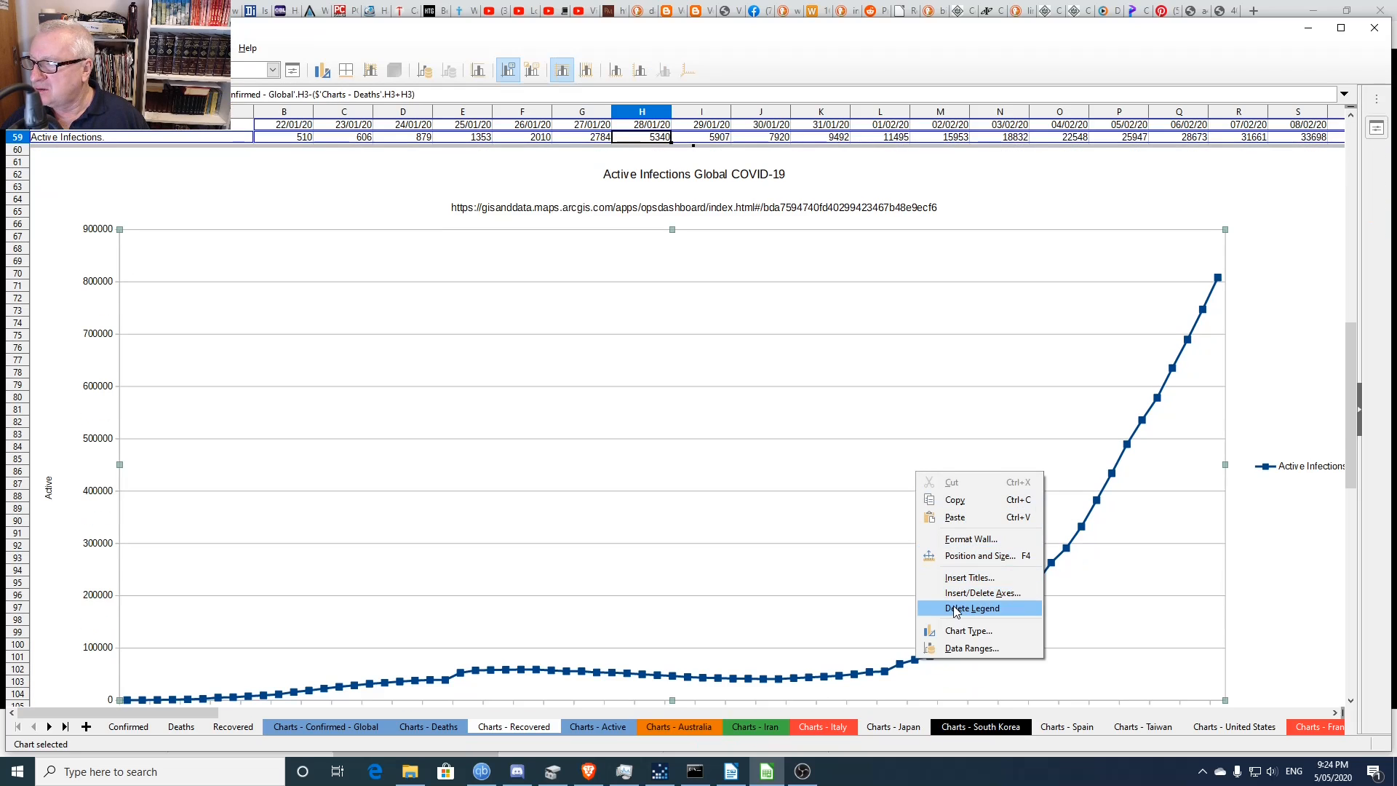
left_click(971, 647)
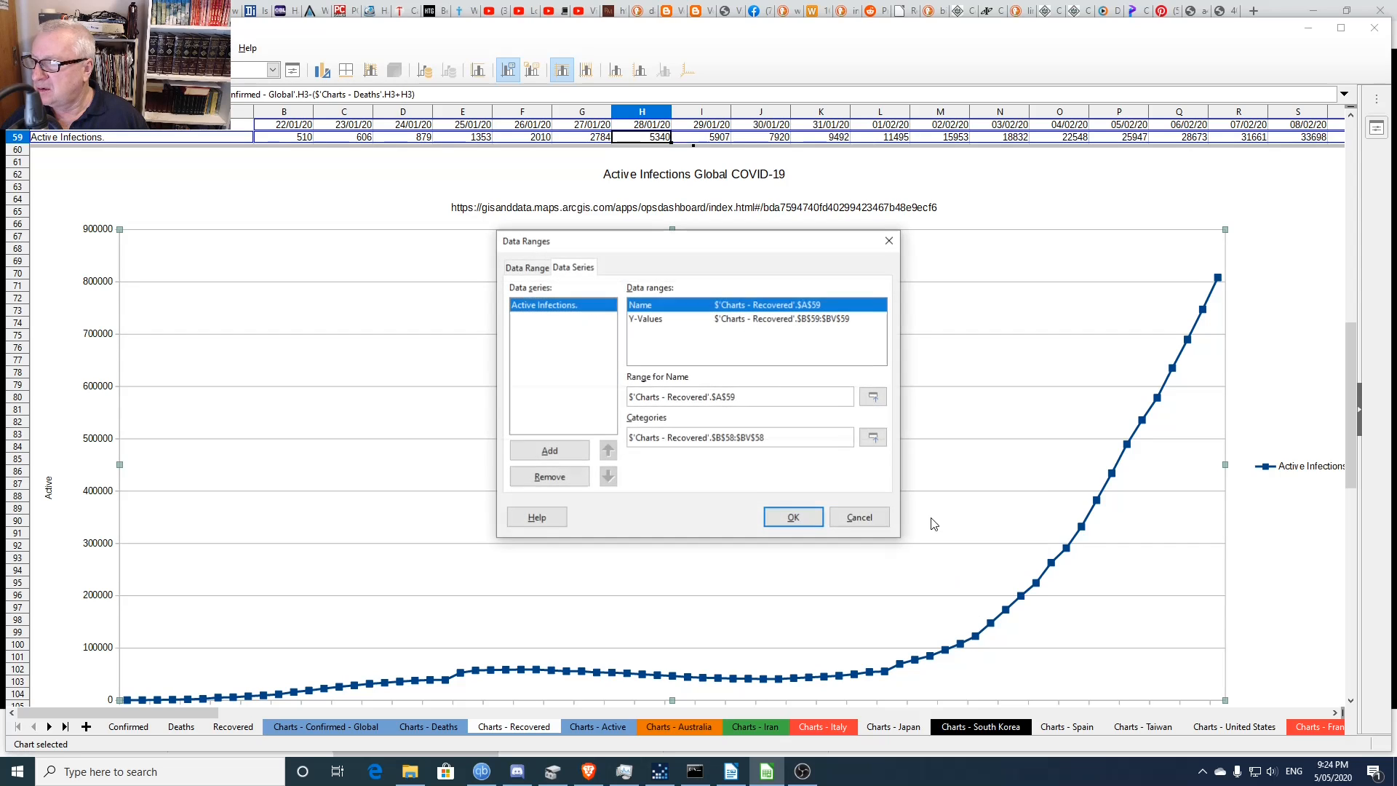
left_click(780, 325)
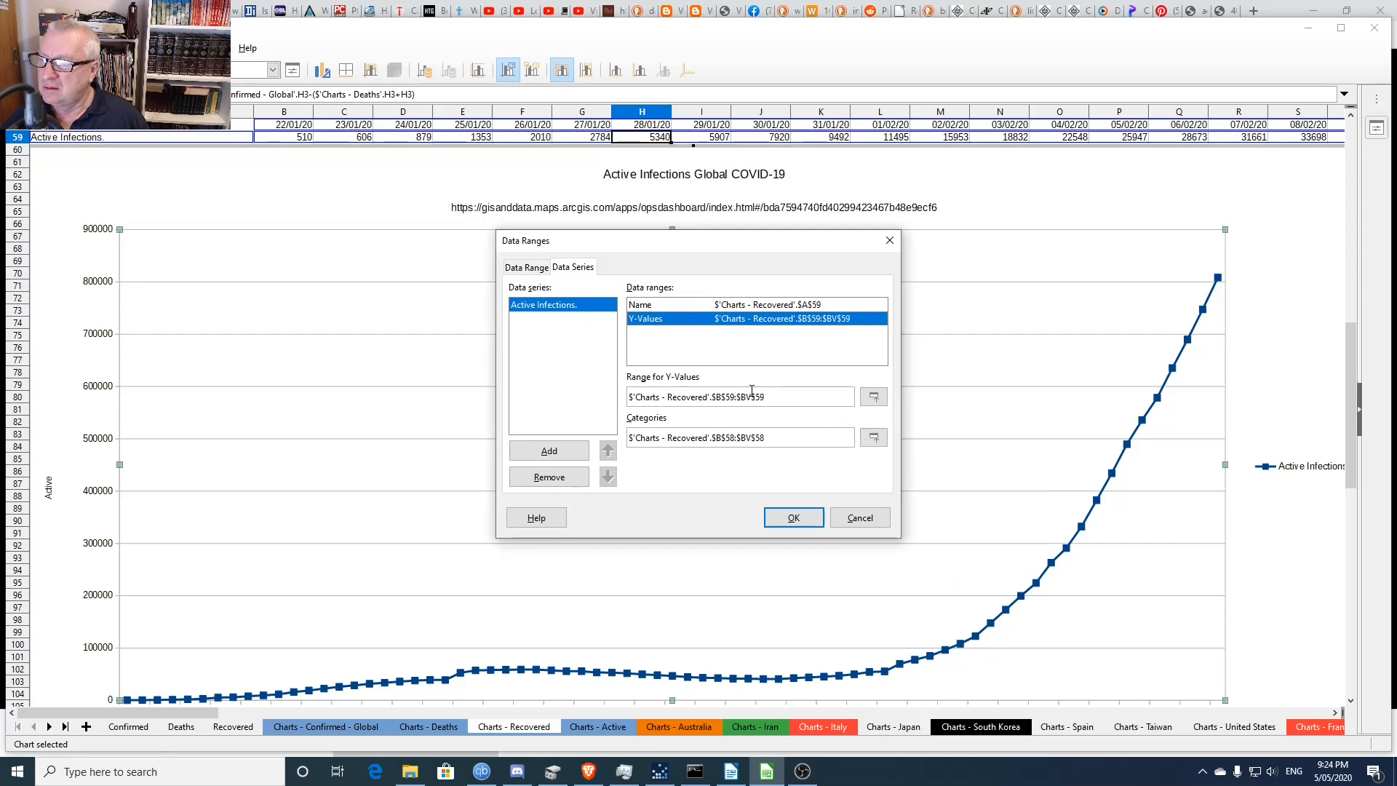
left_click_drag(740, 397, 748, 397)
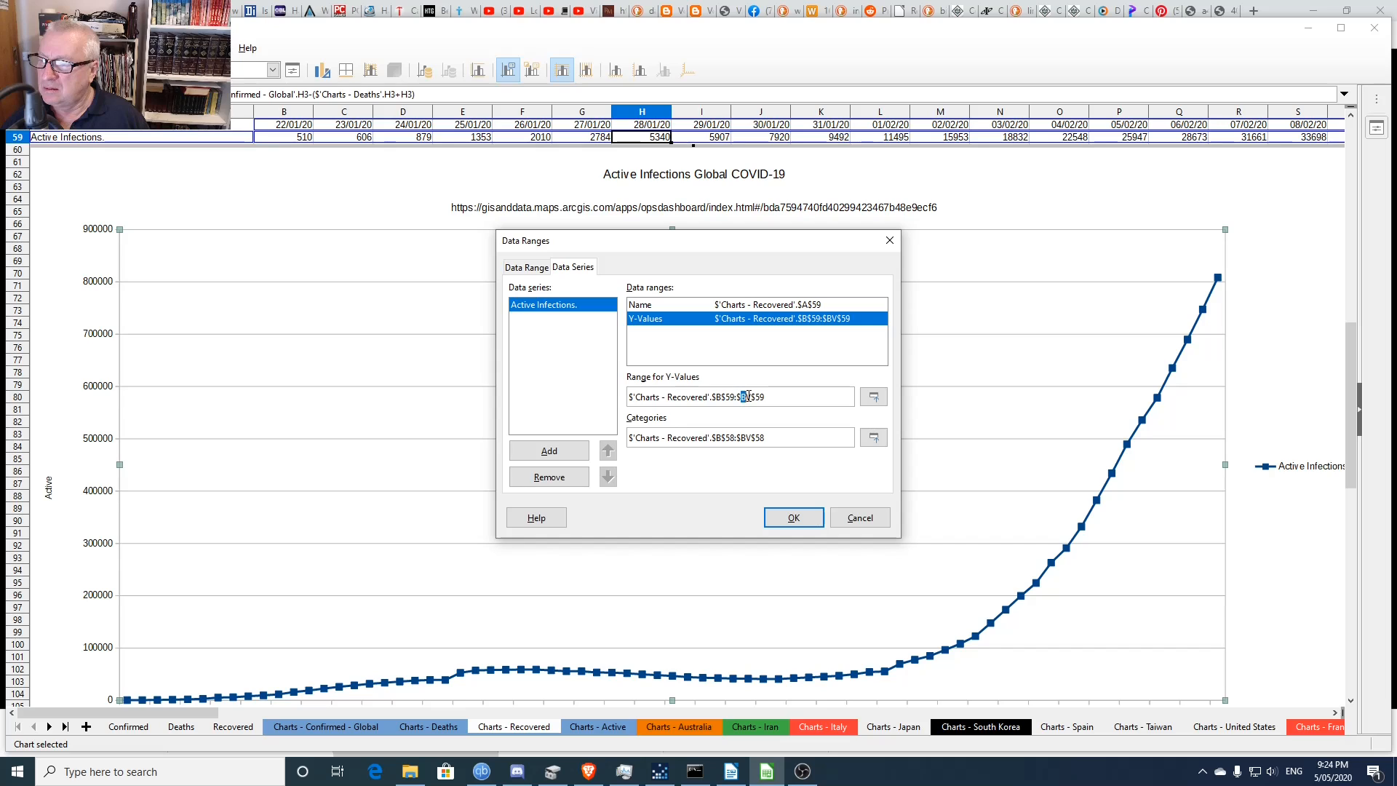
type("da")
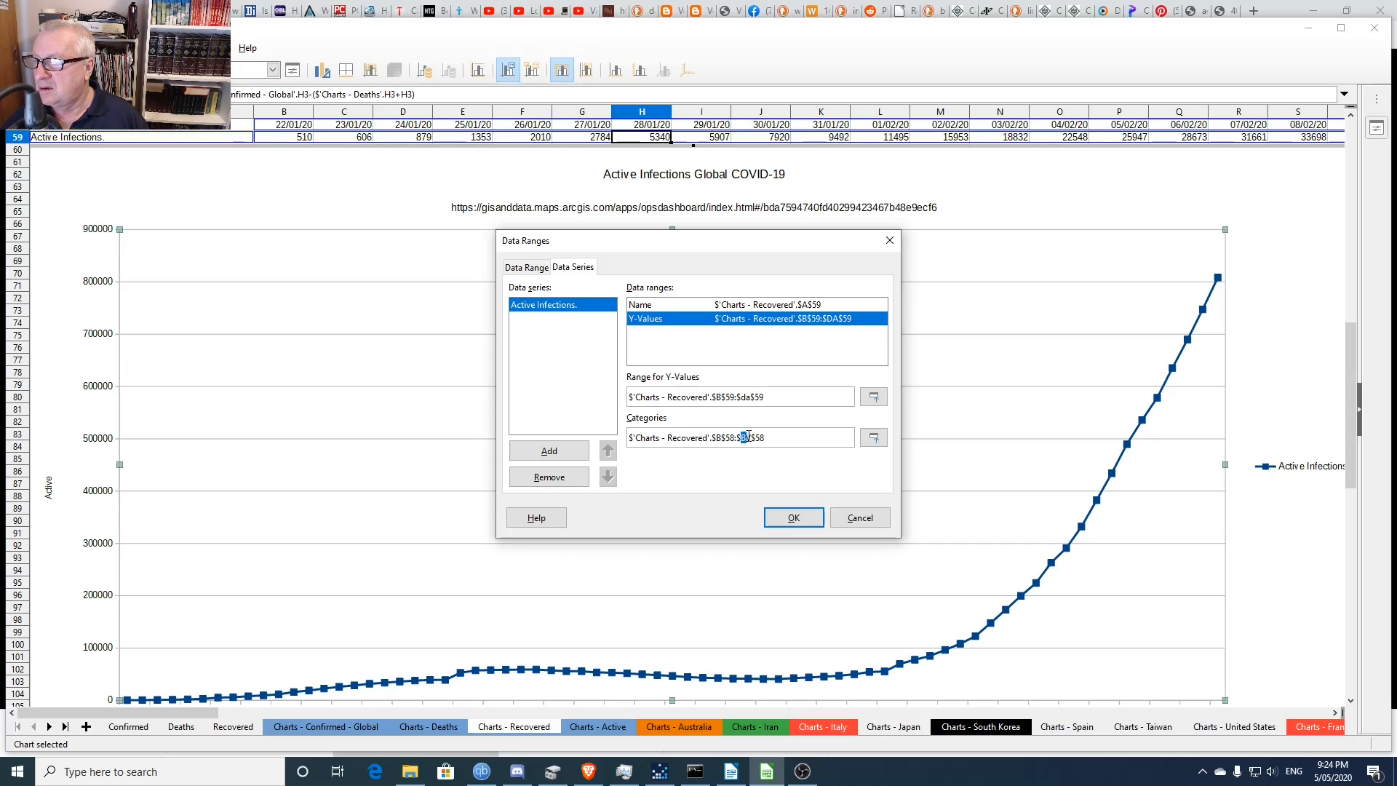
- Extend the Active Infections chart's categories range to column DA in row 58, apply the ranges and leave chart editing
type("da")
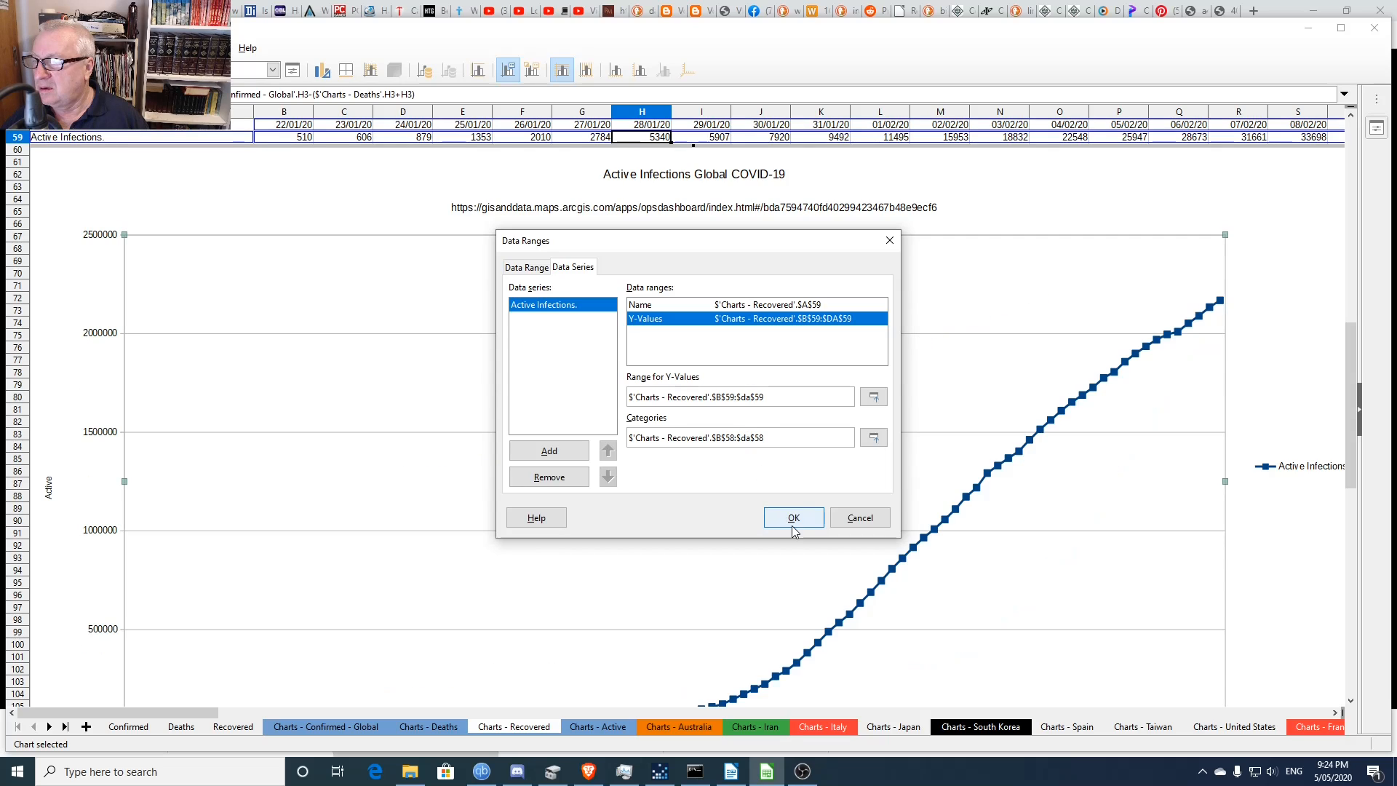
left_click(793, 518)
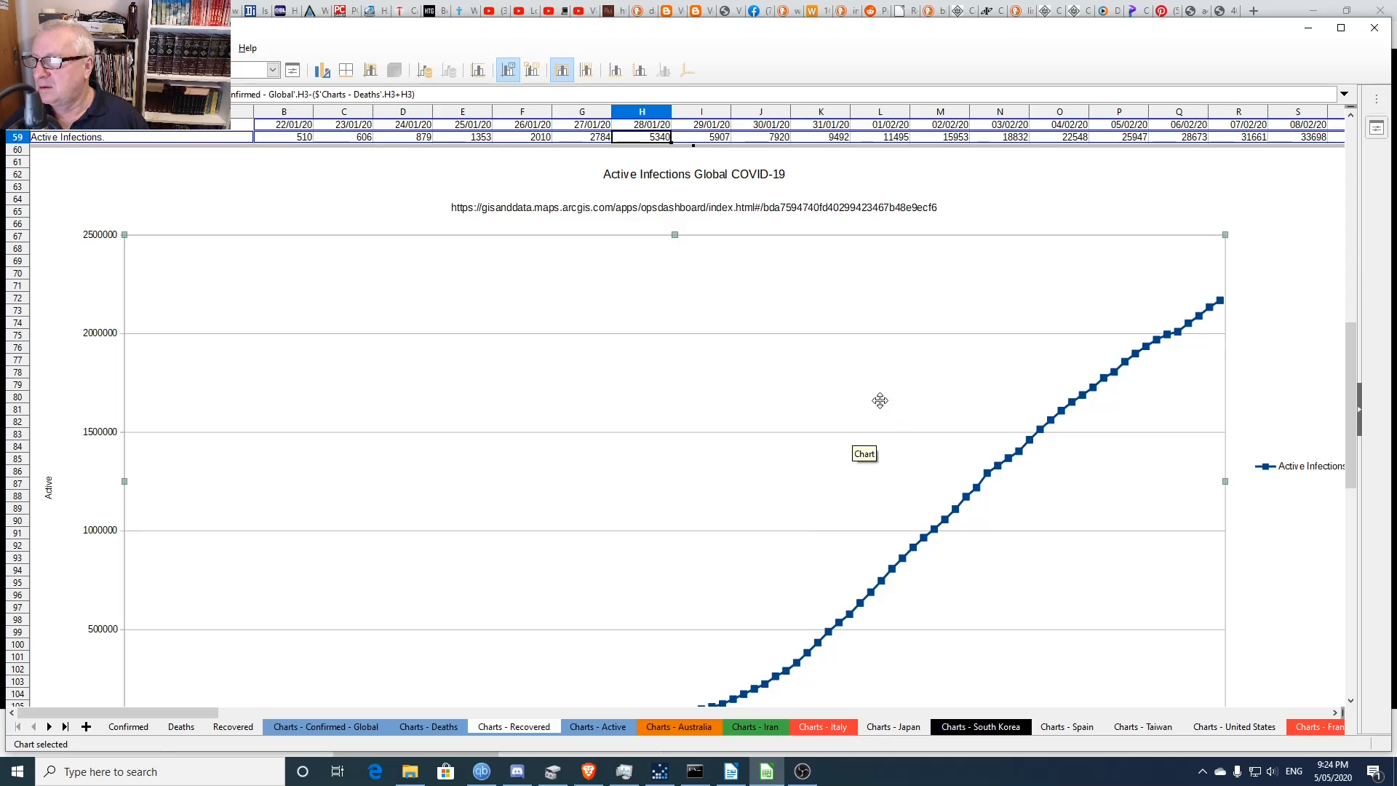
left_click(942, 195)
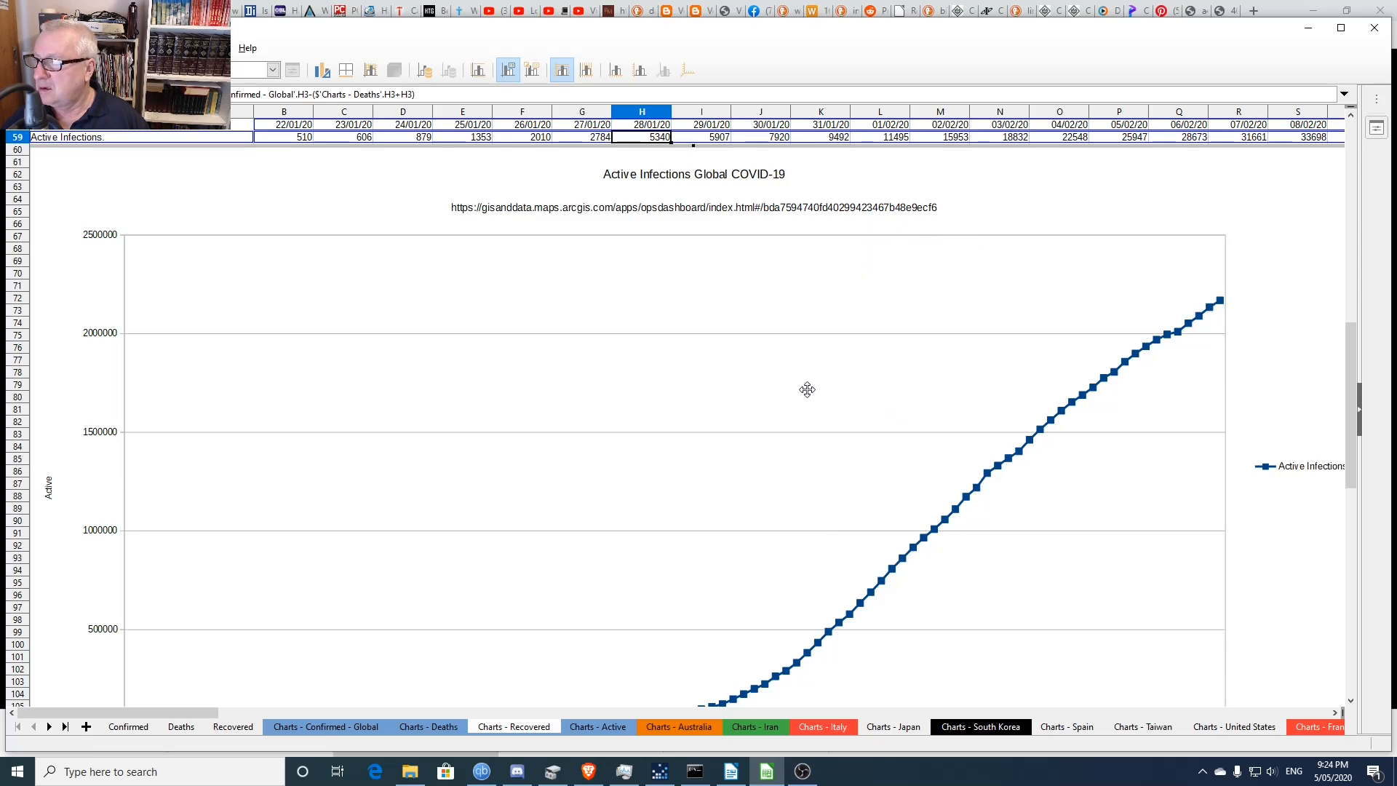
key("Escape")
left_click_drag(1348, 464, 1348, 533)
left_click(1130, 574)
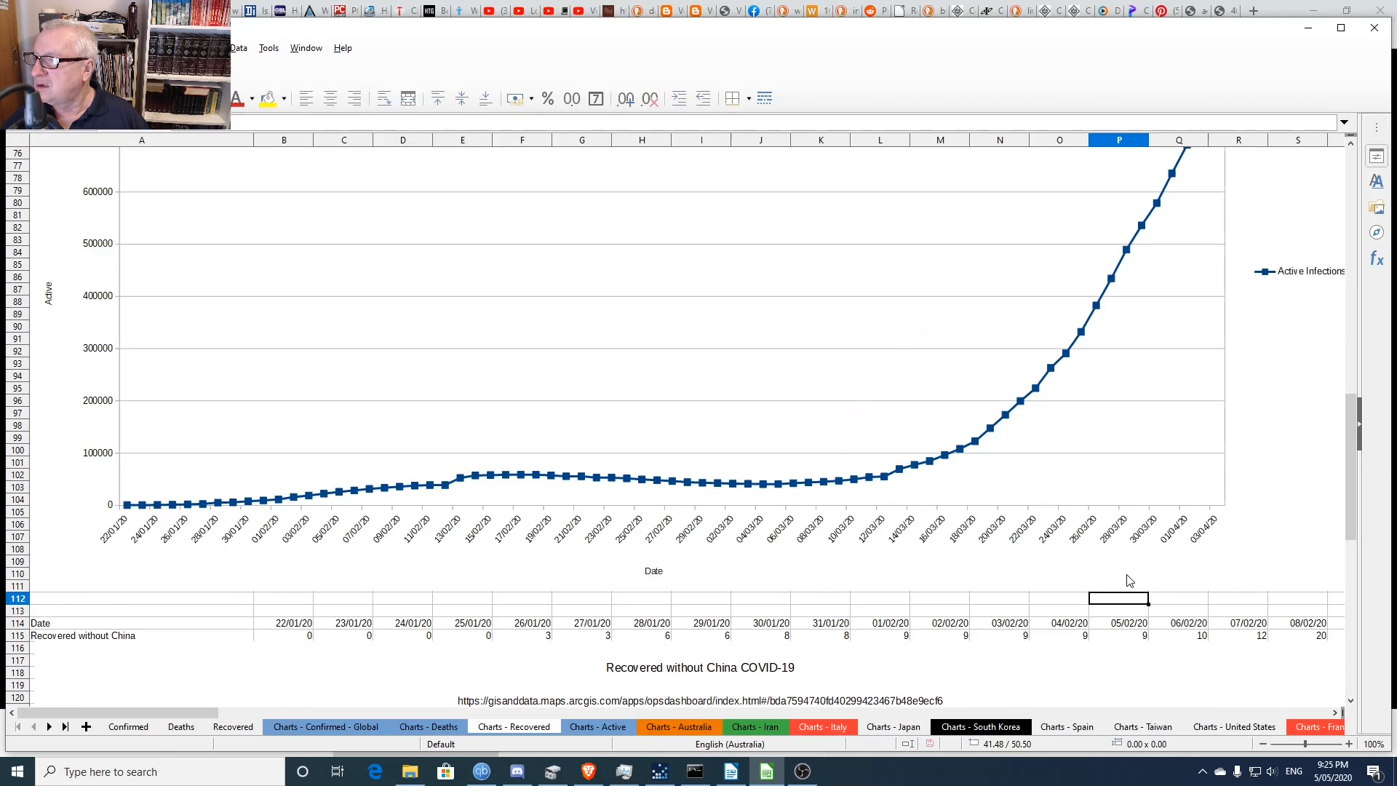
- Review the updated Active Infections Global COVID-19 chart and inspect the latest Active Infections value in row 59 for 04/05/20
left_click(1038, 472)
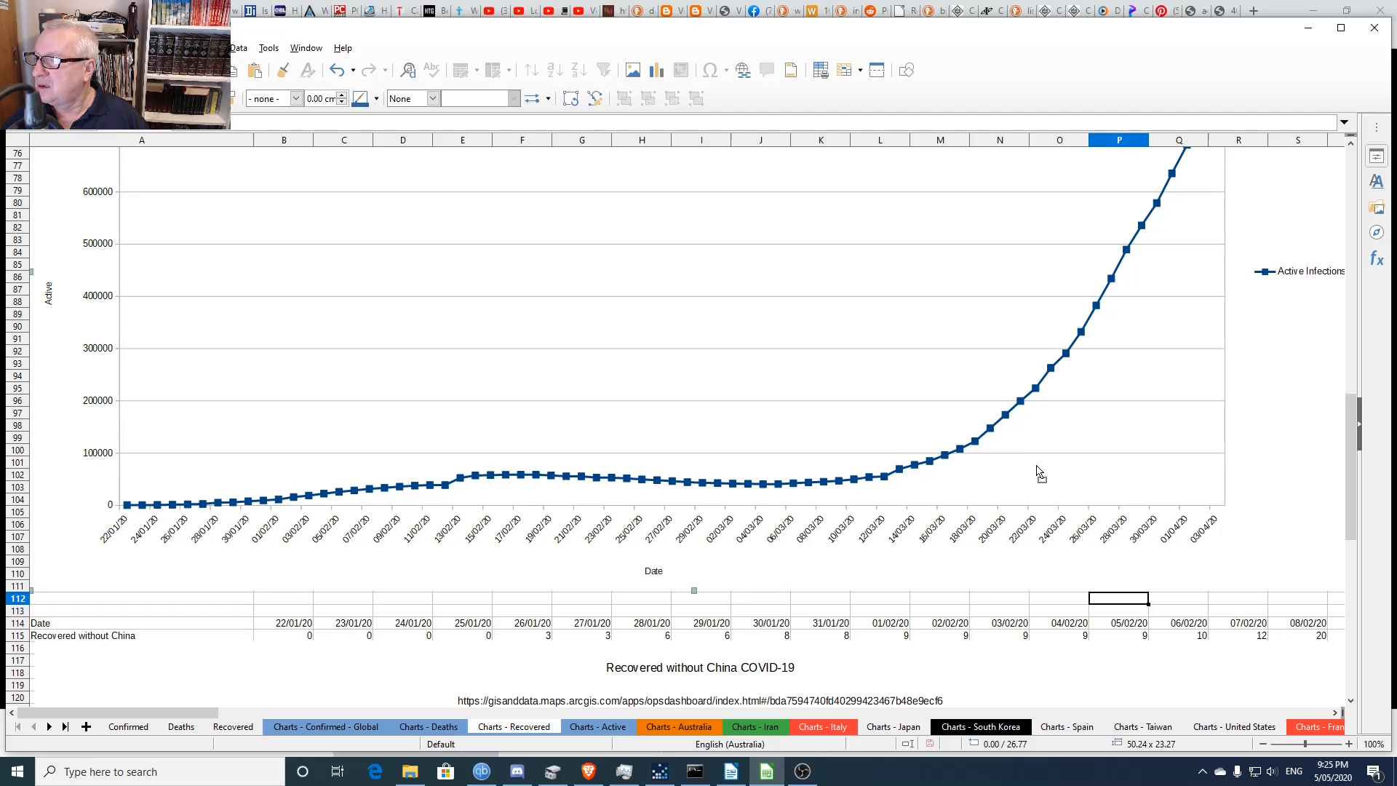
scroll(1071, 451, "up", 6)
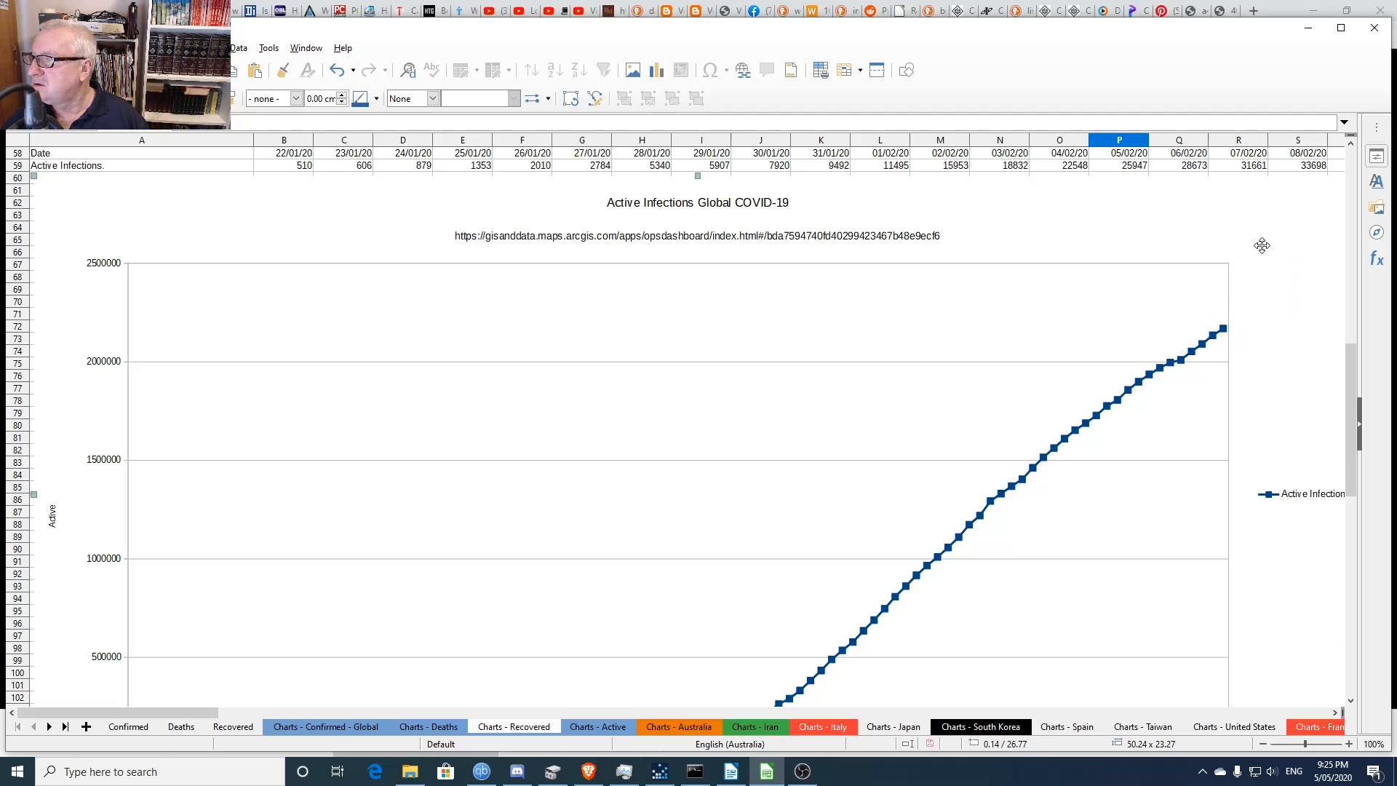
left_click(923, 165)
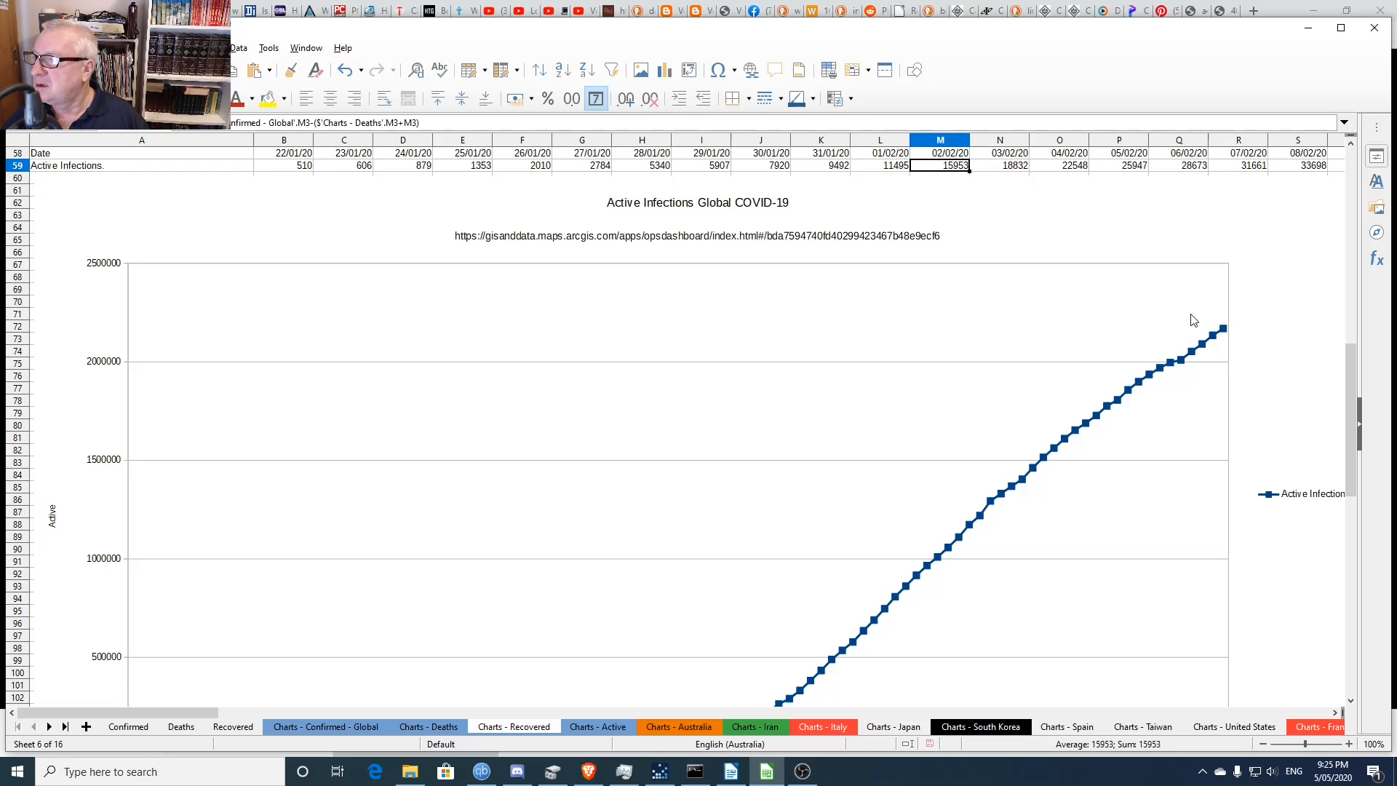
left_click(1225, 329)
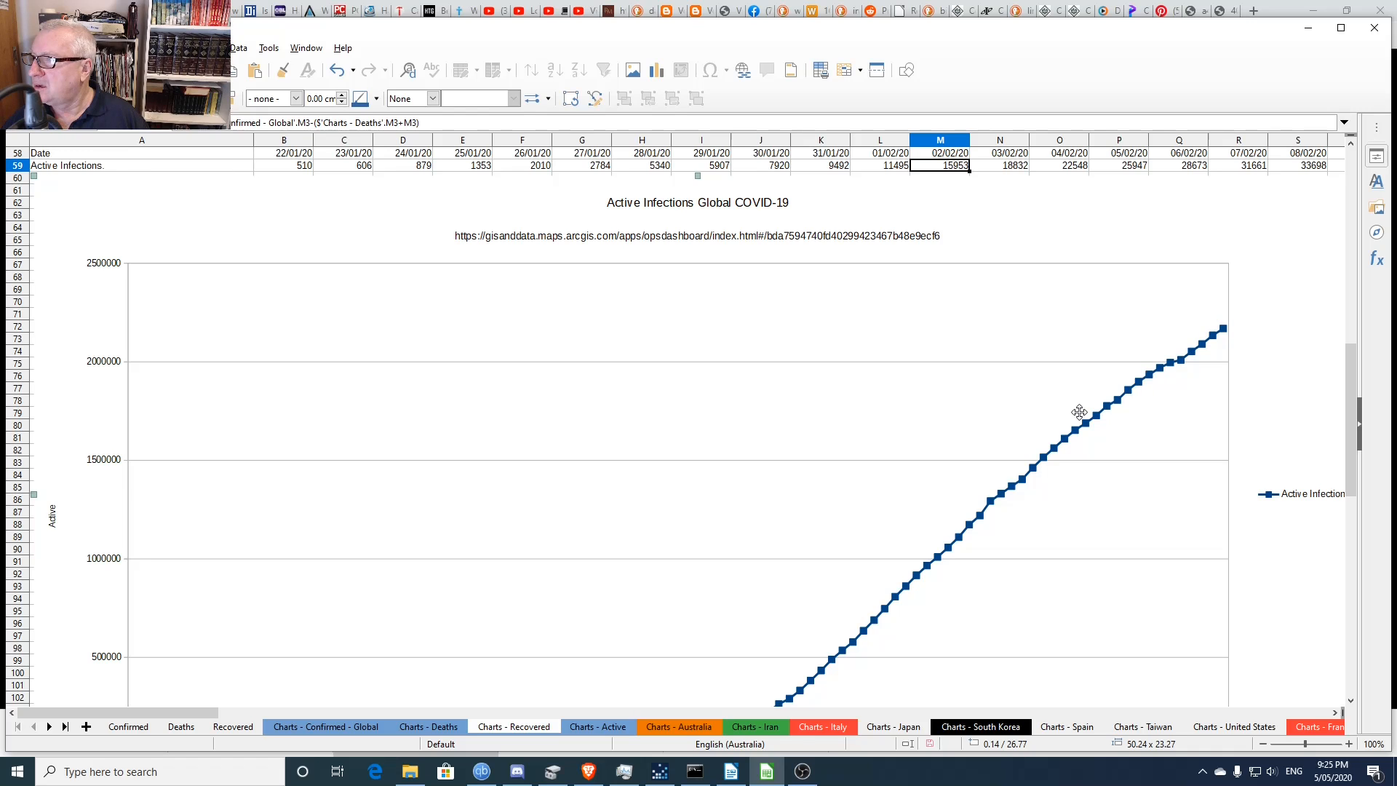
scroll(1101, 412, "down", 5)
scroll(1104, 414, "down", 8)
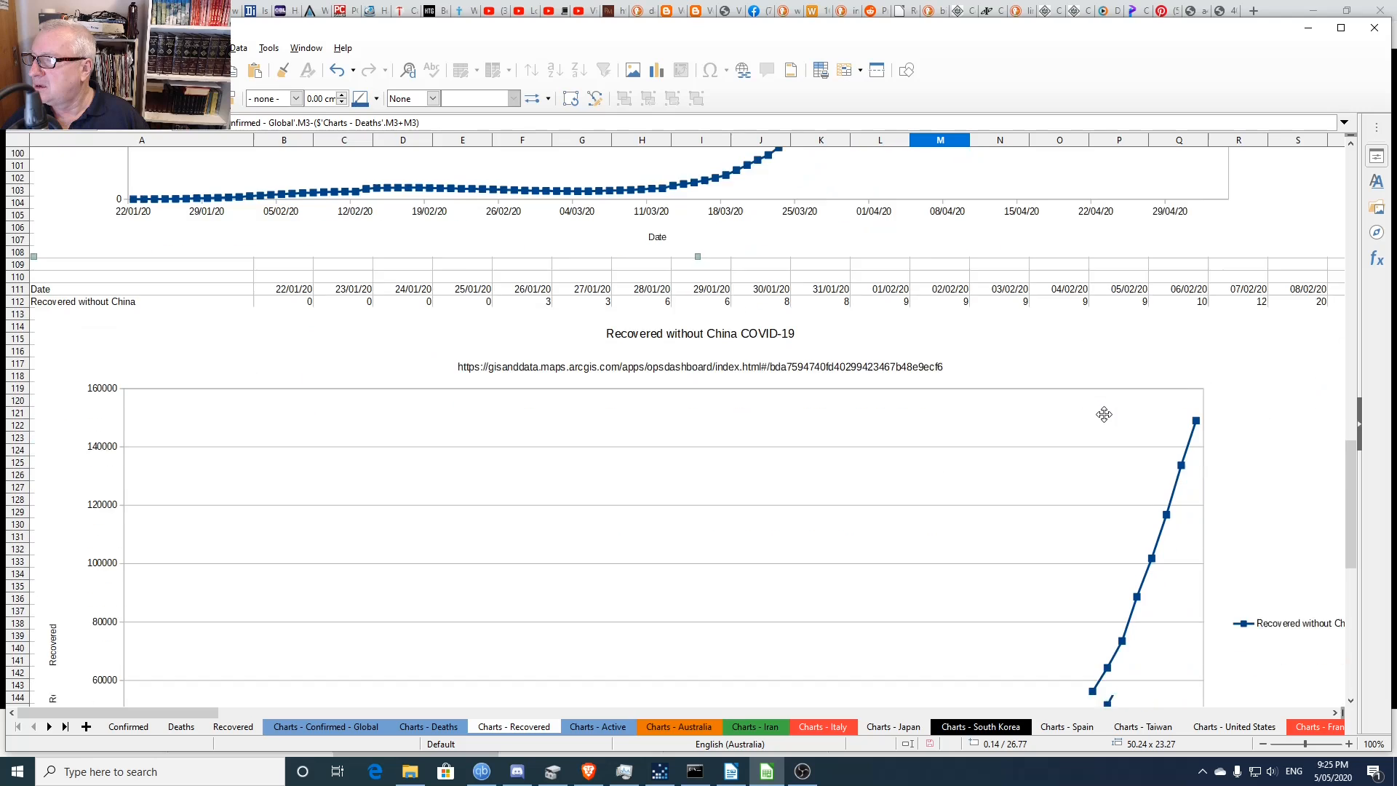
scroll(1103, 420, "up", 11)
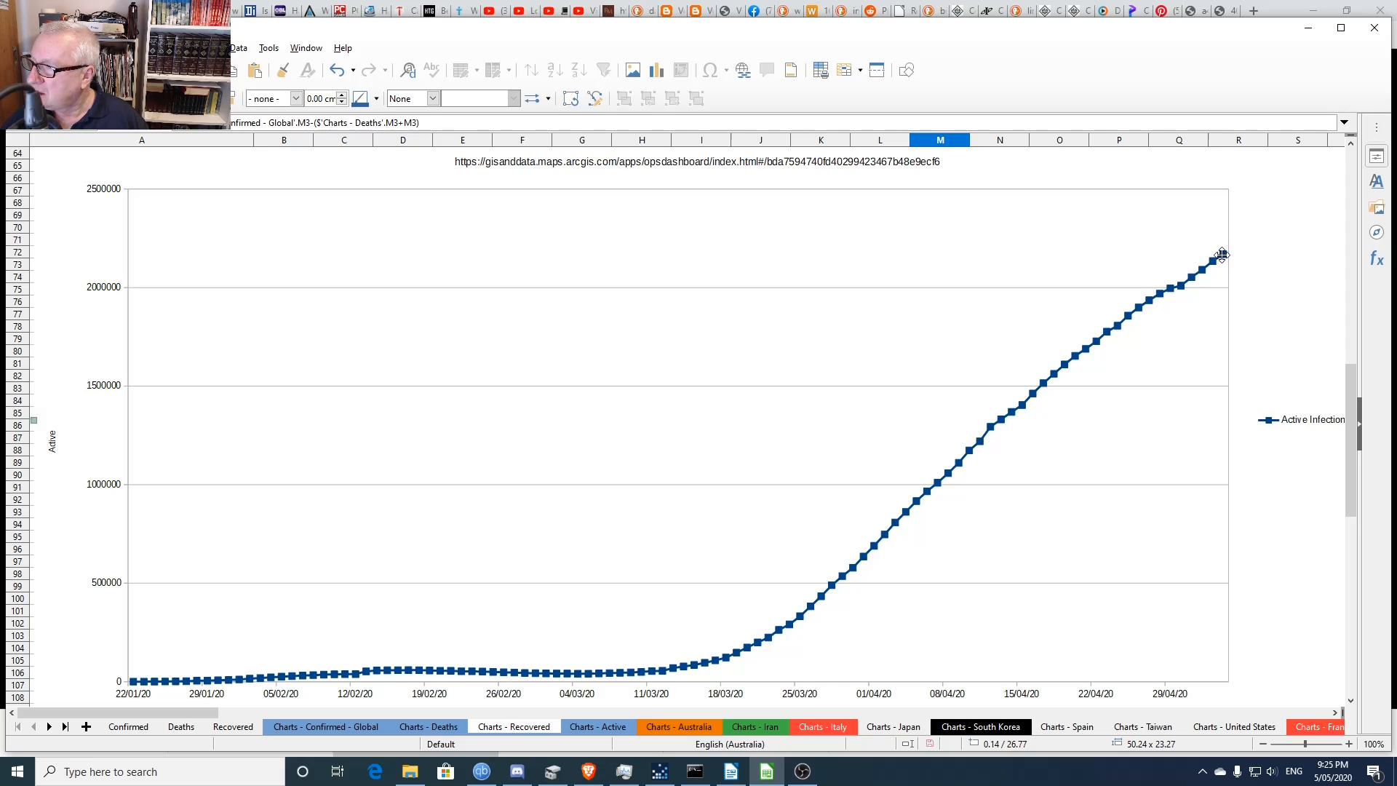
scroll(1170, 282, "up", 5)
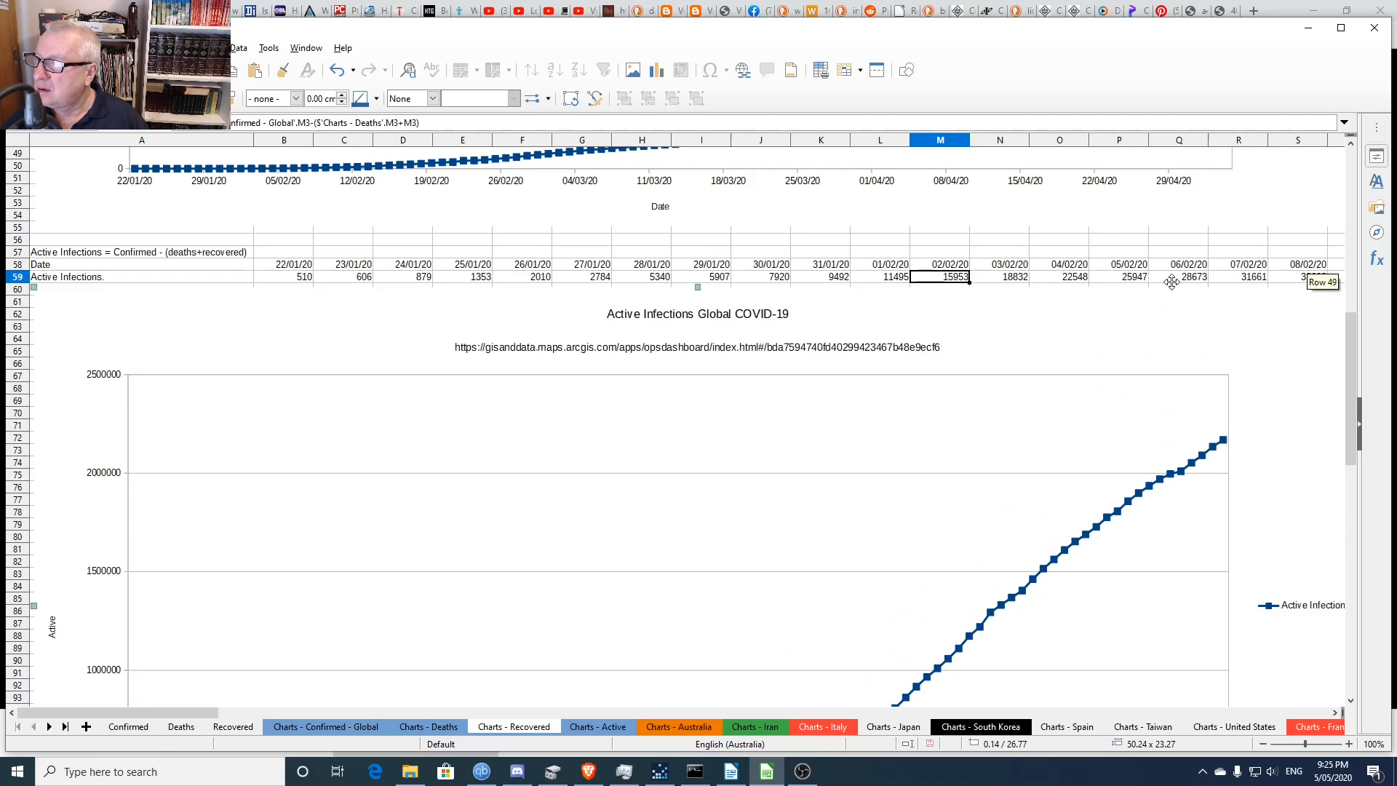
left_click(1113, 282)
key("ctrl+Right")
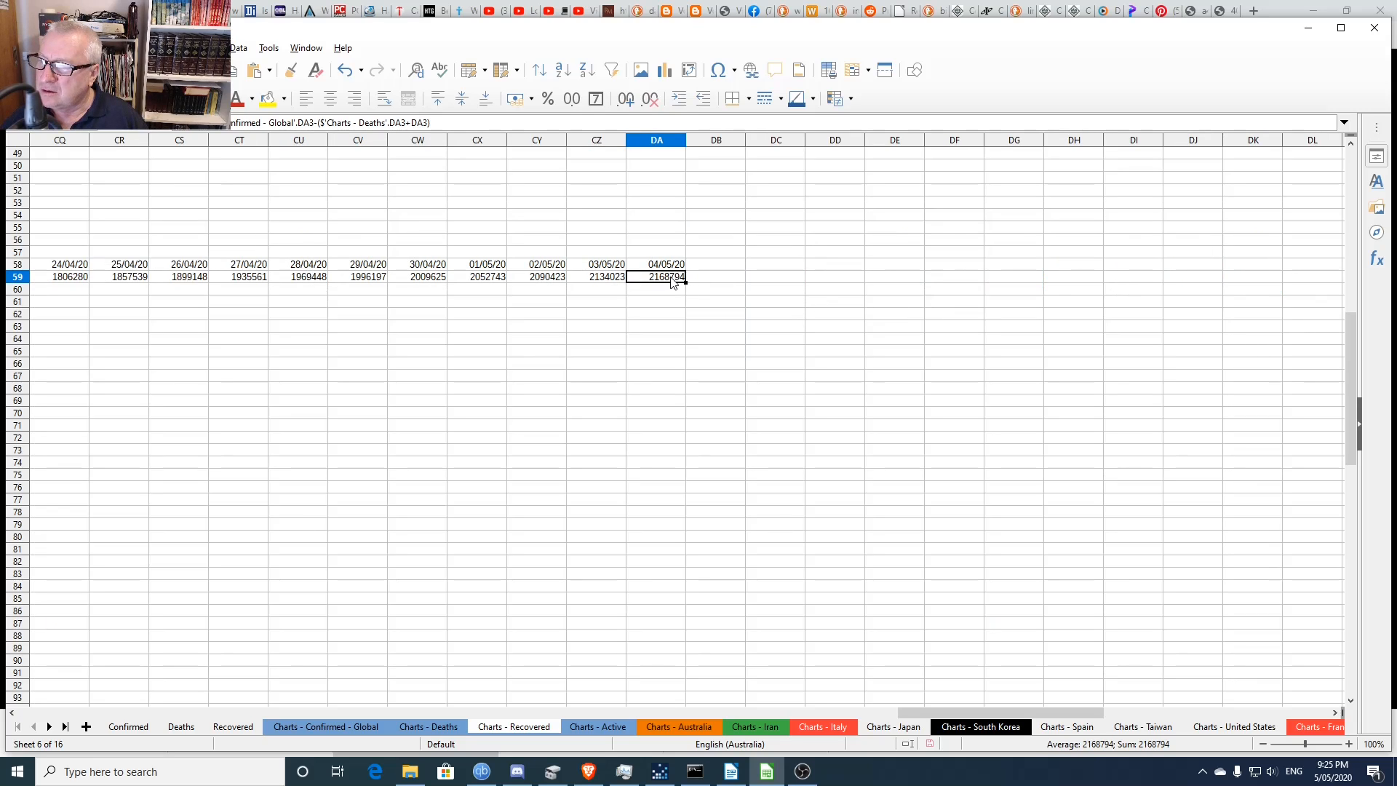
- Switch to the Johns Hopkins COVID-19 dashboard in the browser and compare the global confirmed, deaths and recovered totals
key("alt+Tab")
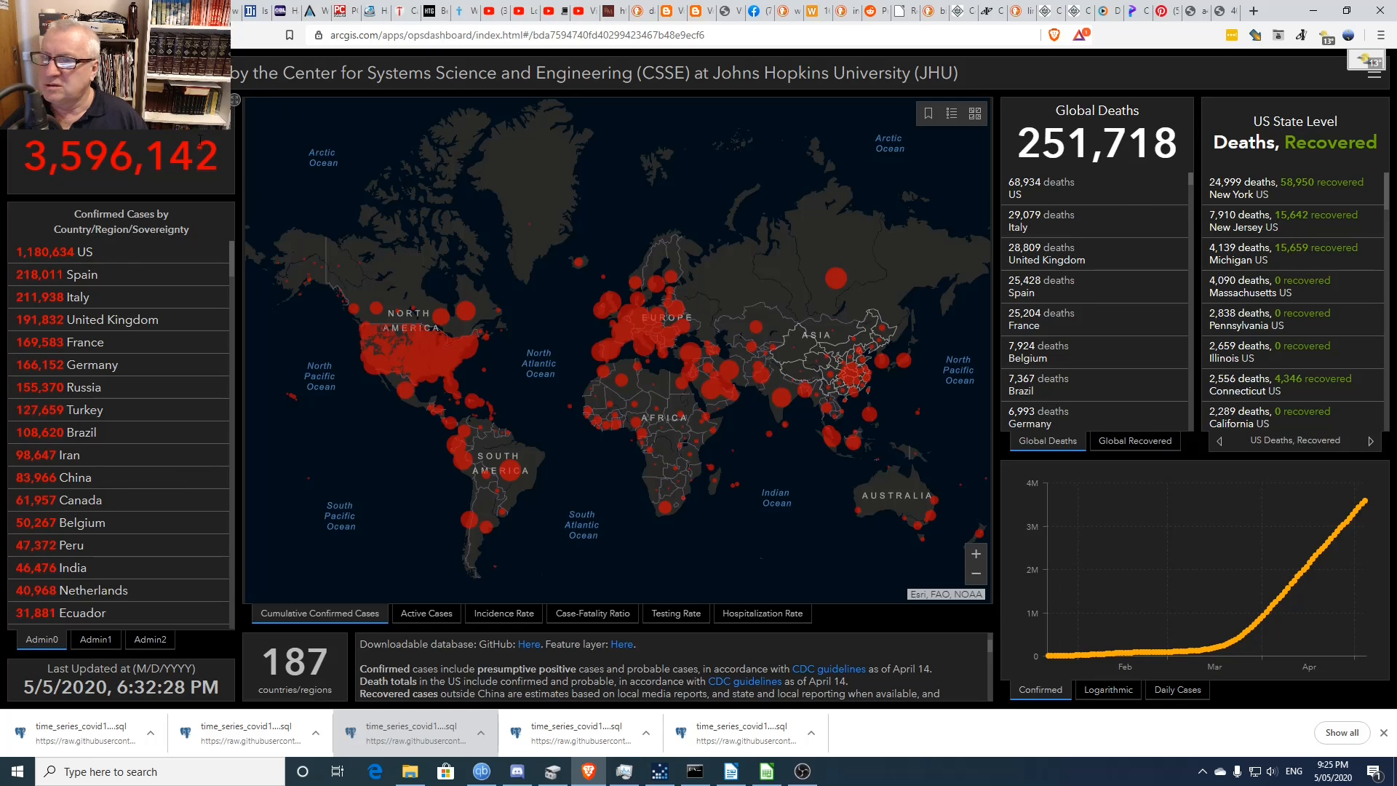
double_click(131, 158)
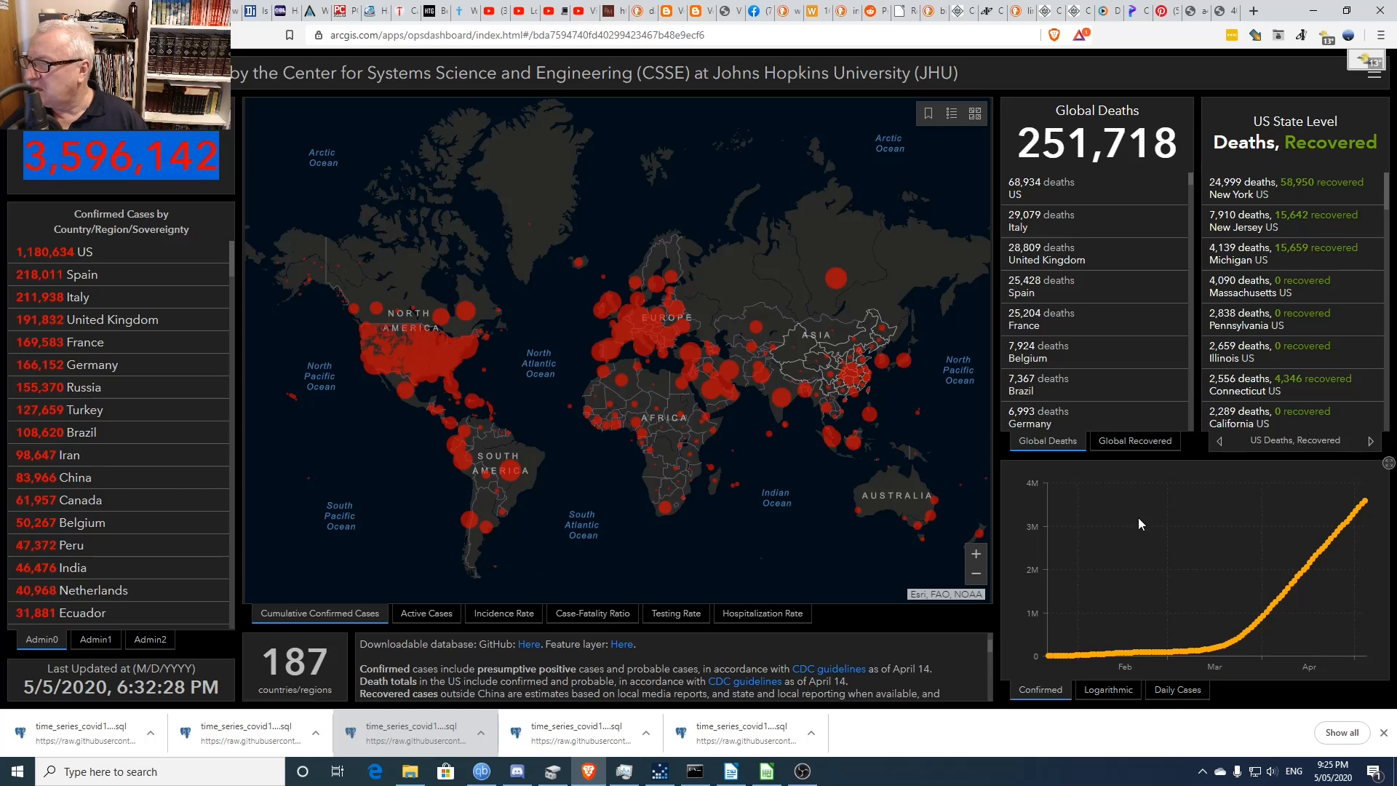
left_click(1130, 444)
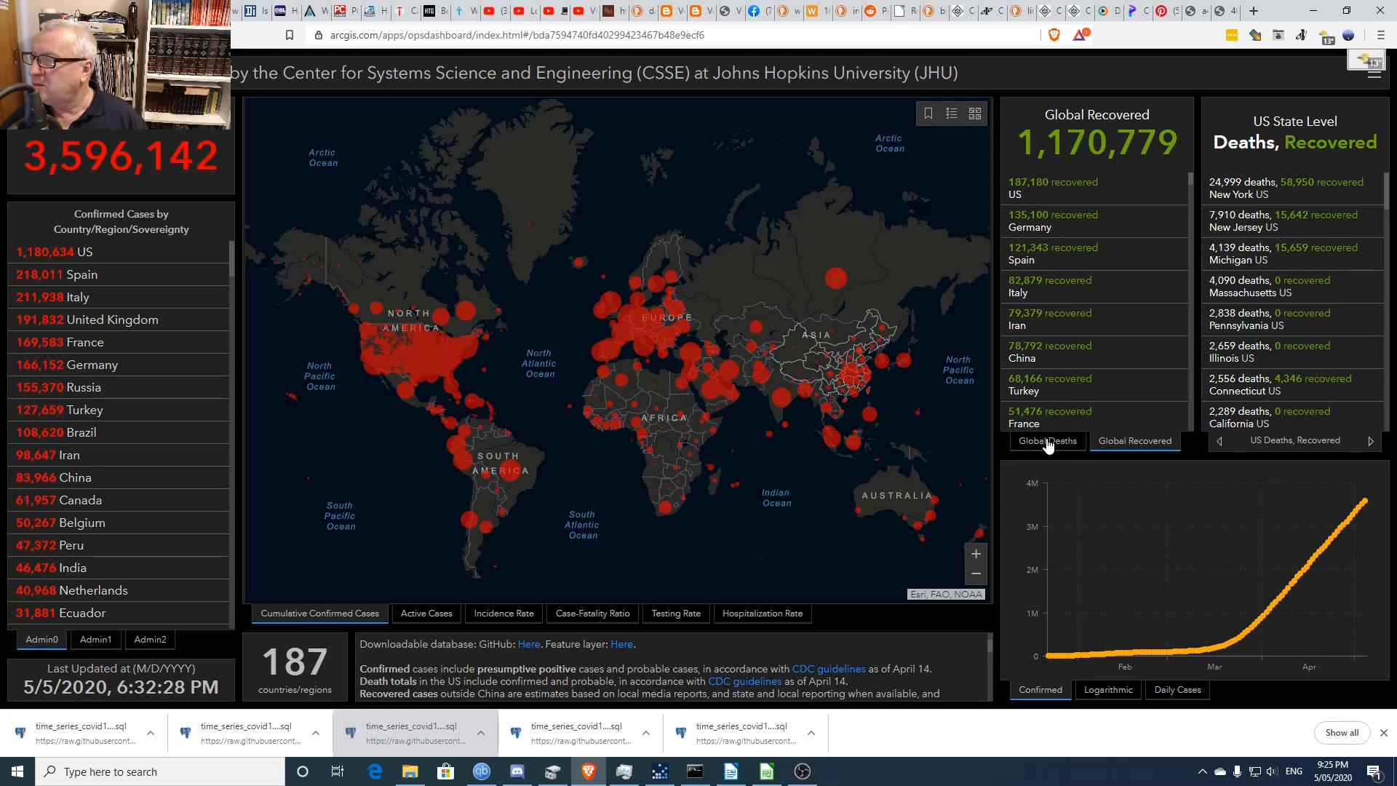
left_click(1048, 442)
left_click(1143, 443)
left_click(1050, 444)
left_click(1117, 443)
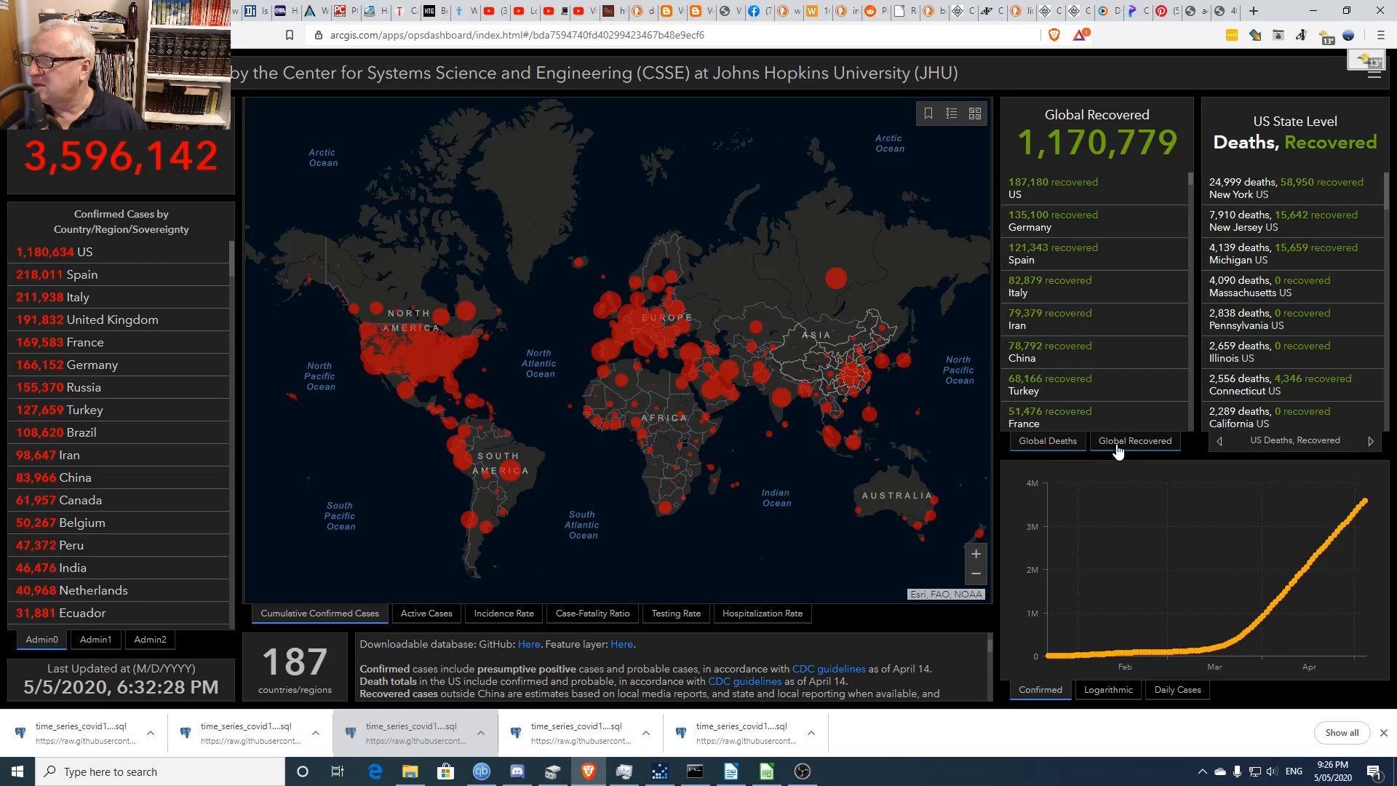
left_click(1067, 443)
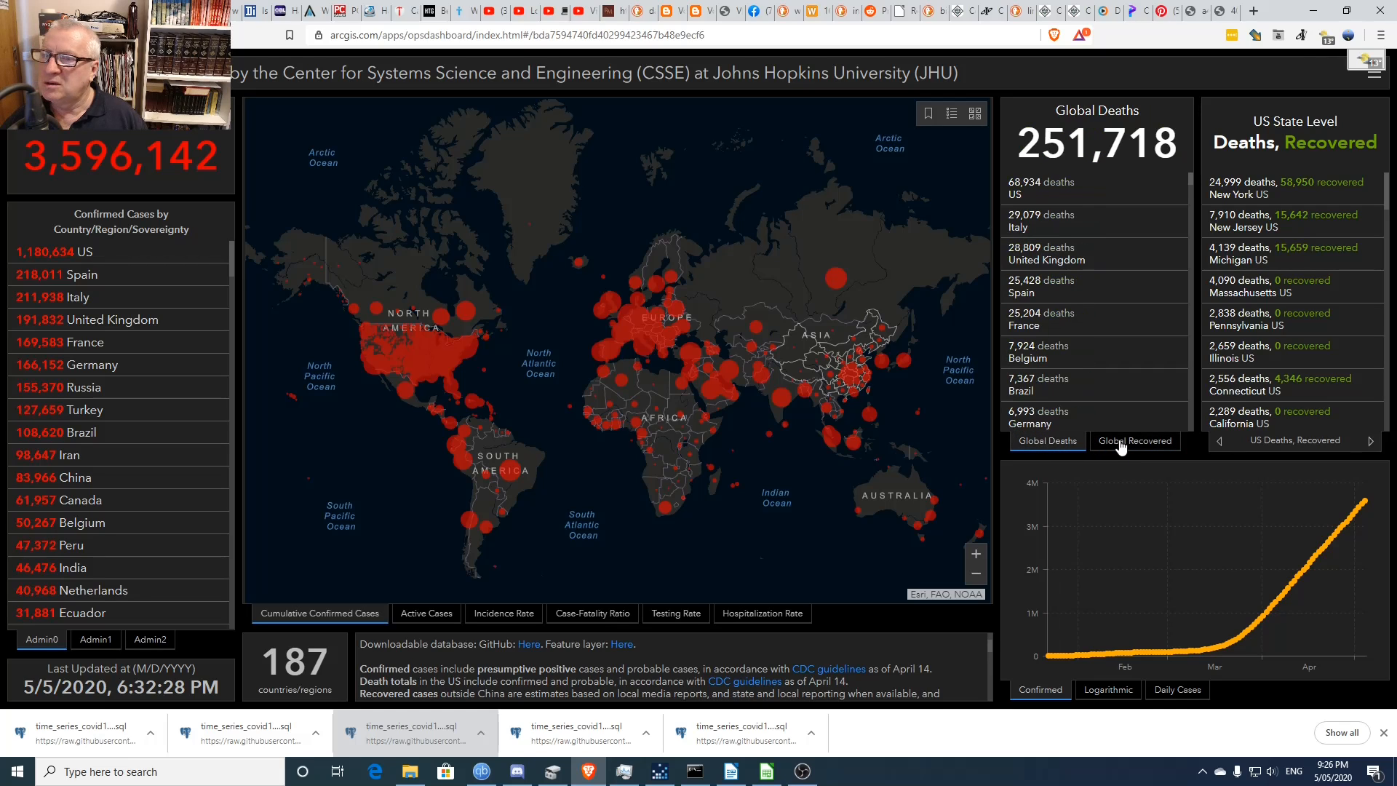
left_click(1122, 447)
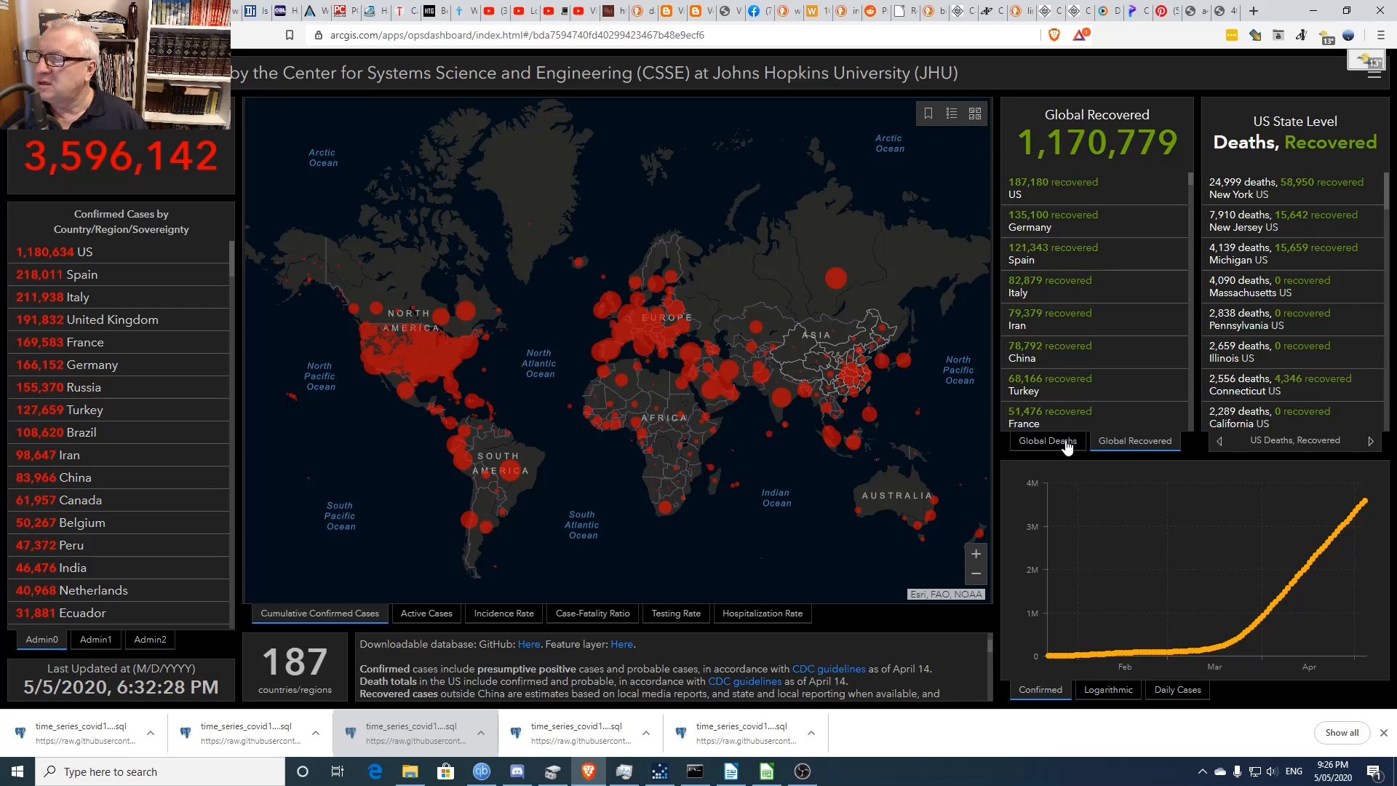
left_click(1066, 444)
left_click(1118, 445)
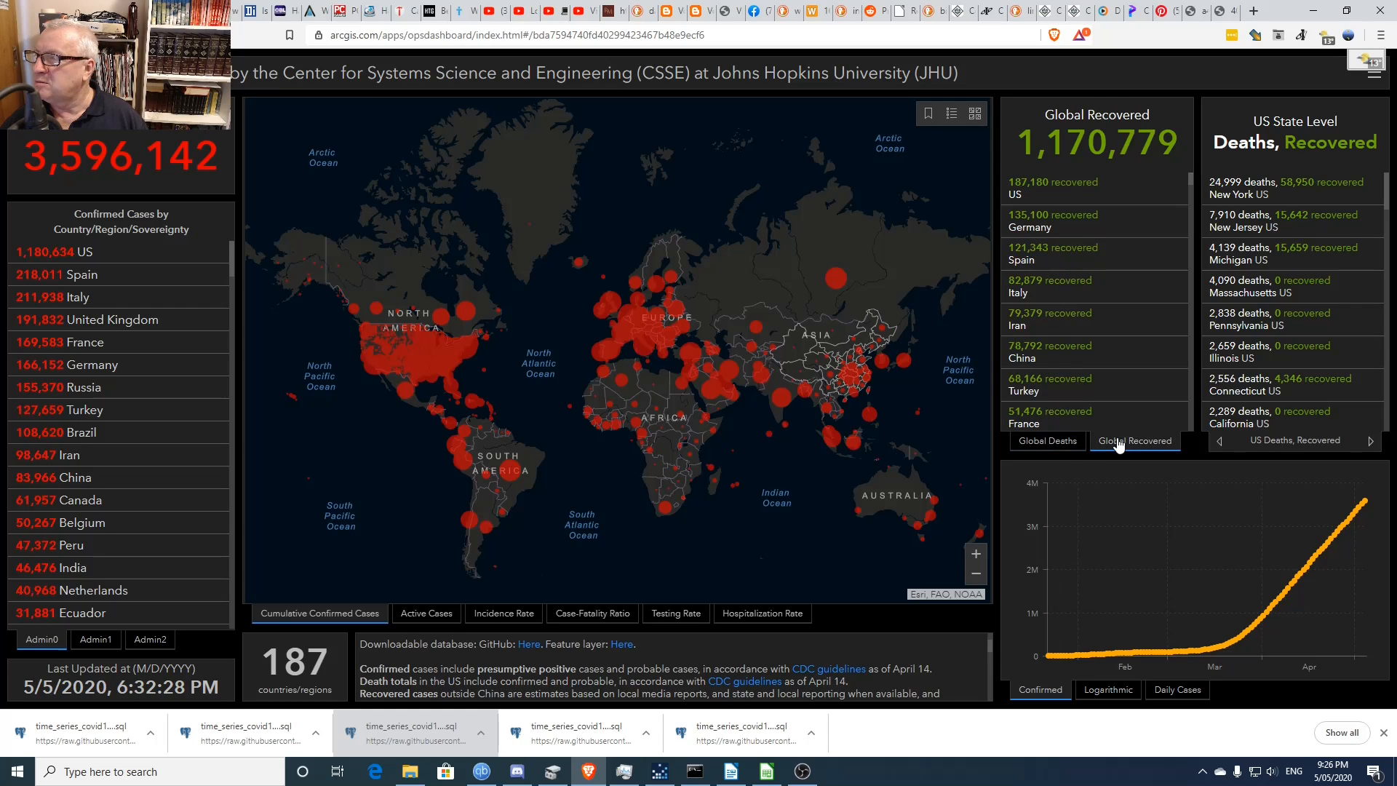
left_click(1064, 444)
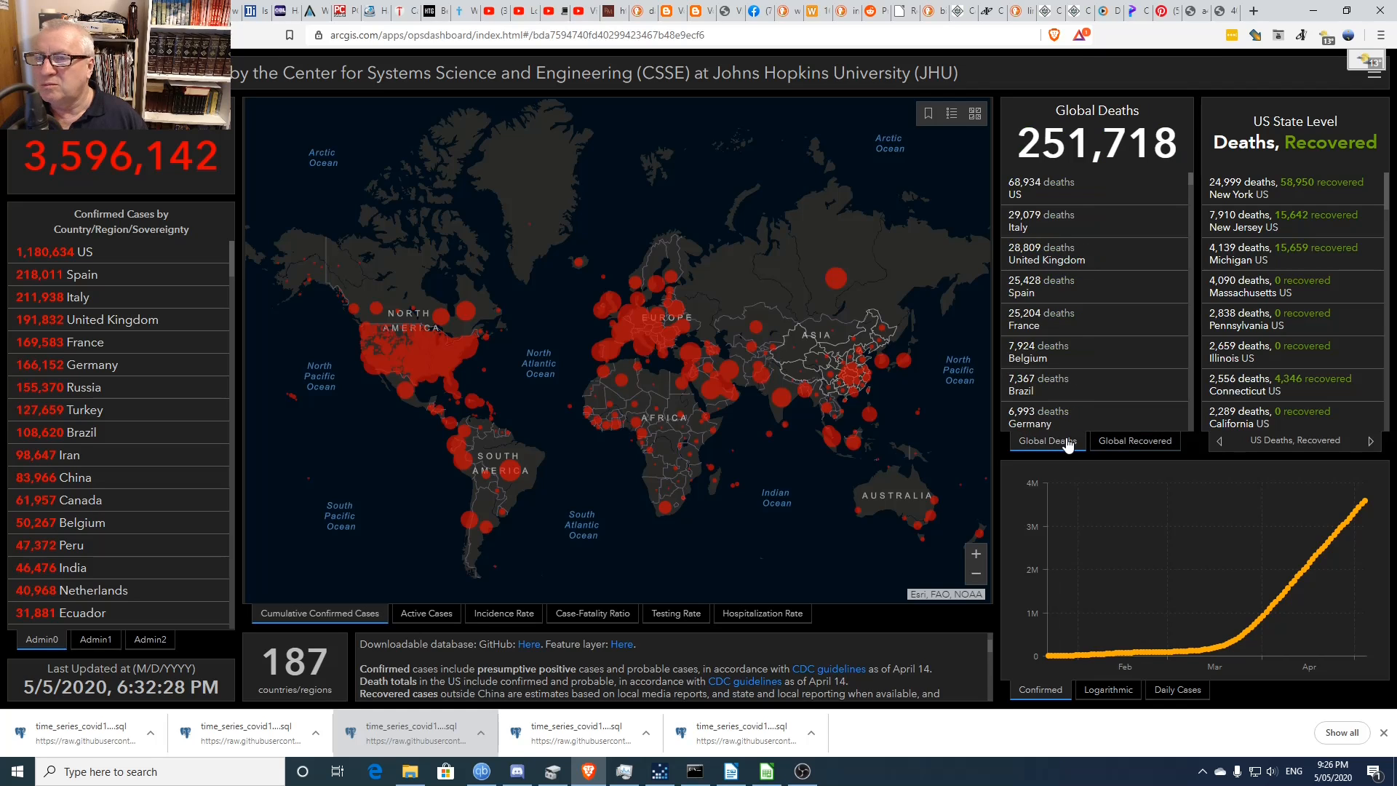
- Switch back to the spreadsheet and return to column A beside the Active Infections Global COVID-19 chart
key("alt+Tab")
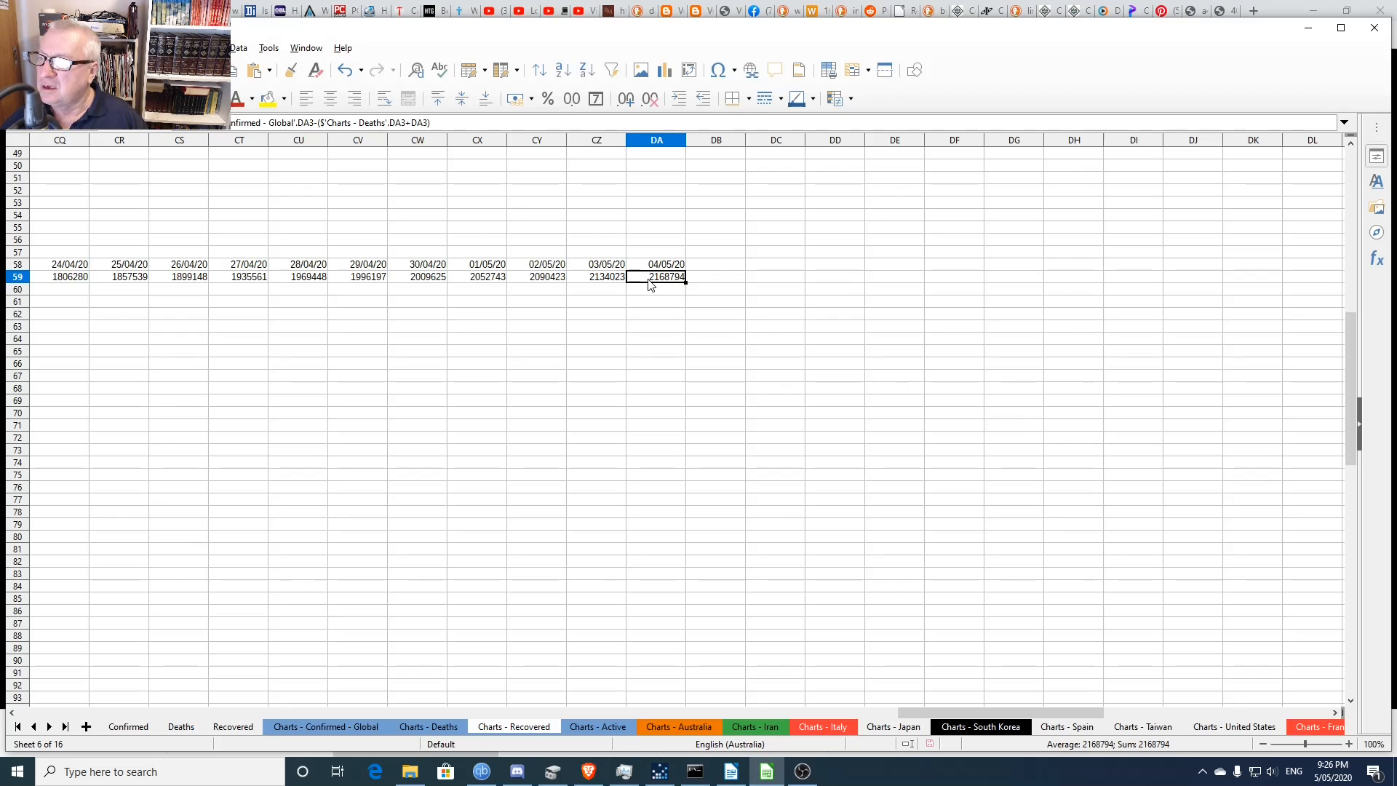
left_click(648, 315)
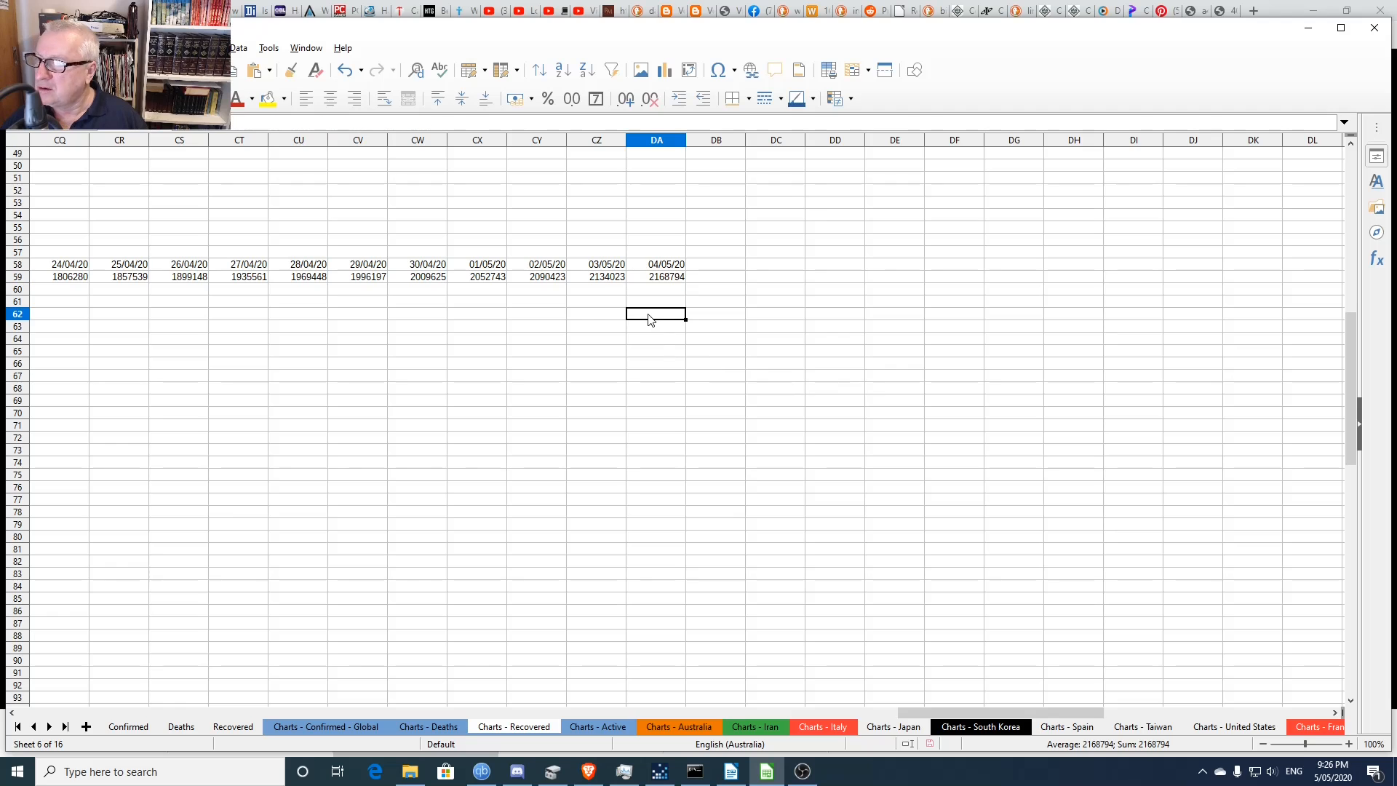
key("Home")
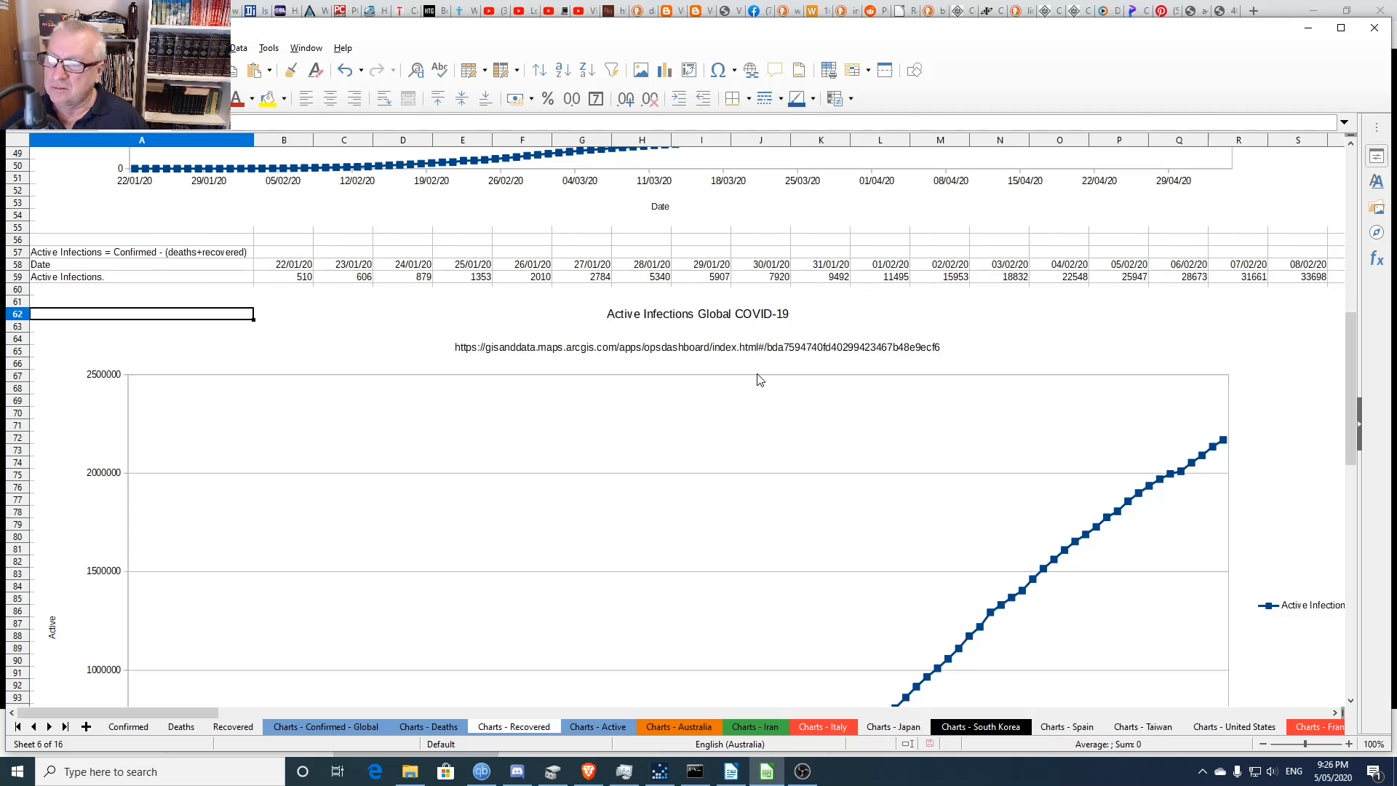
- Extend the Recovered without China chart's Y-values range to column DA in row 115
scroll(772, 403, "down", 20)
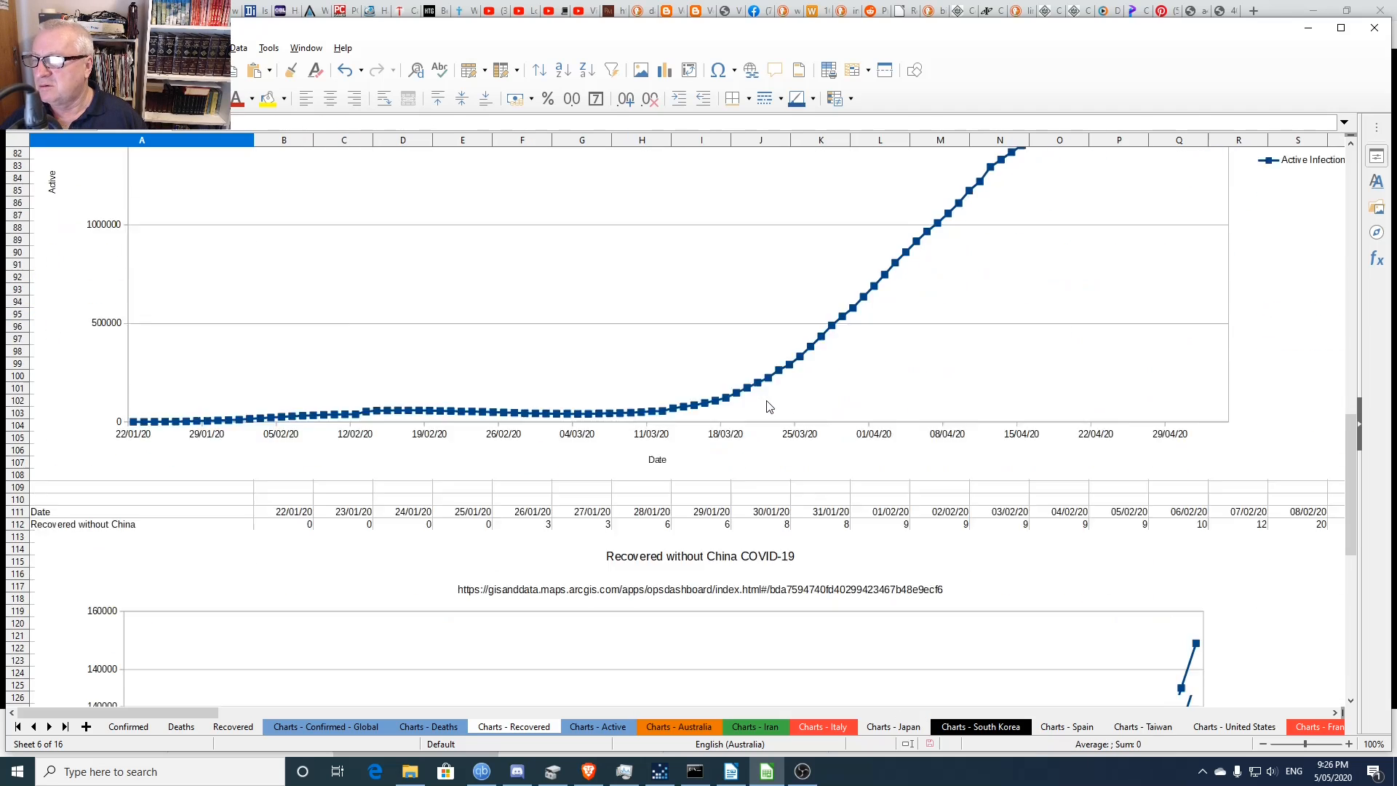
scroll(766, 406, "down", 2)
scroll(768, 405, "up", 4)
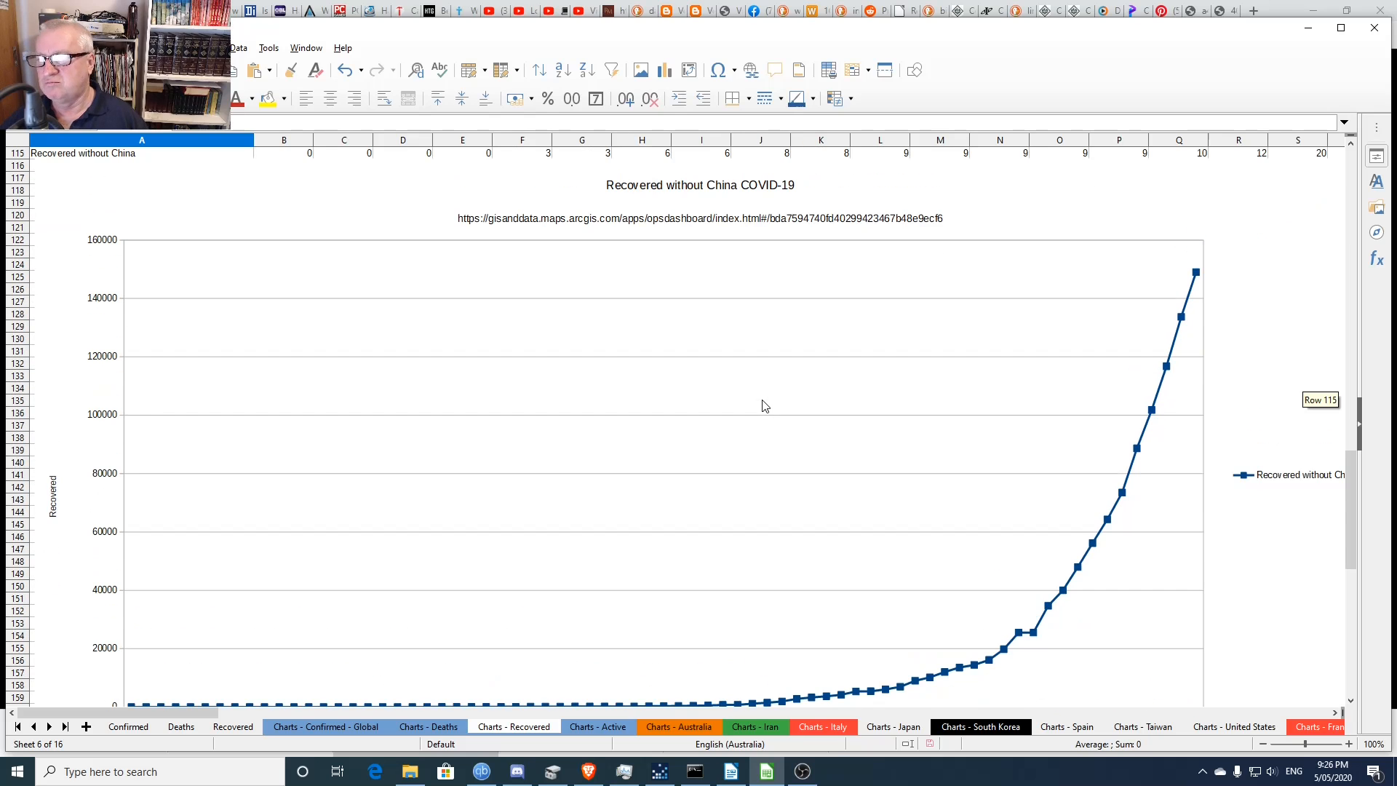
scroll(766, 400, "up", 3)
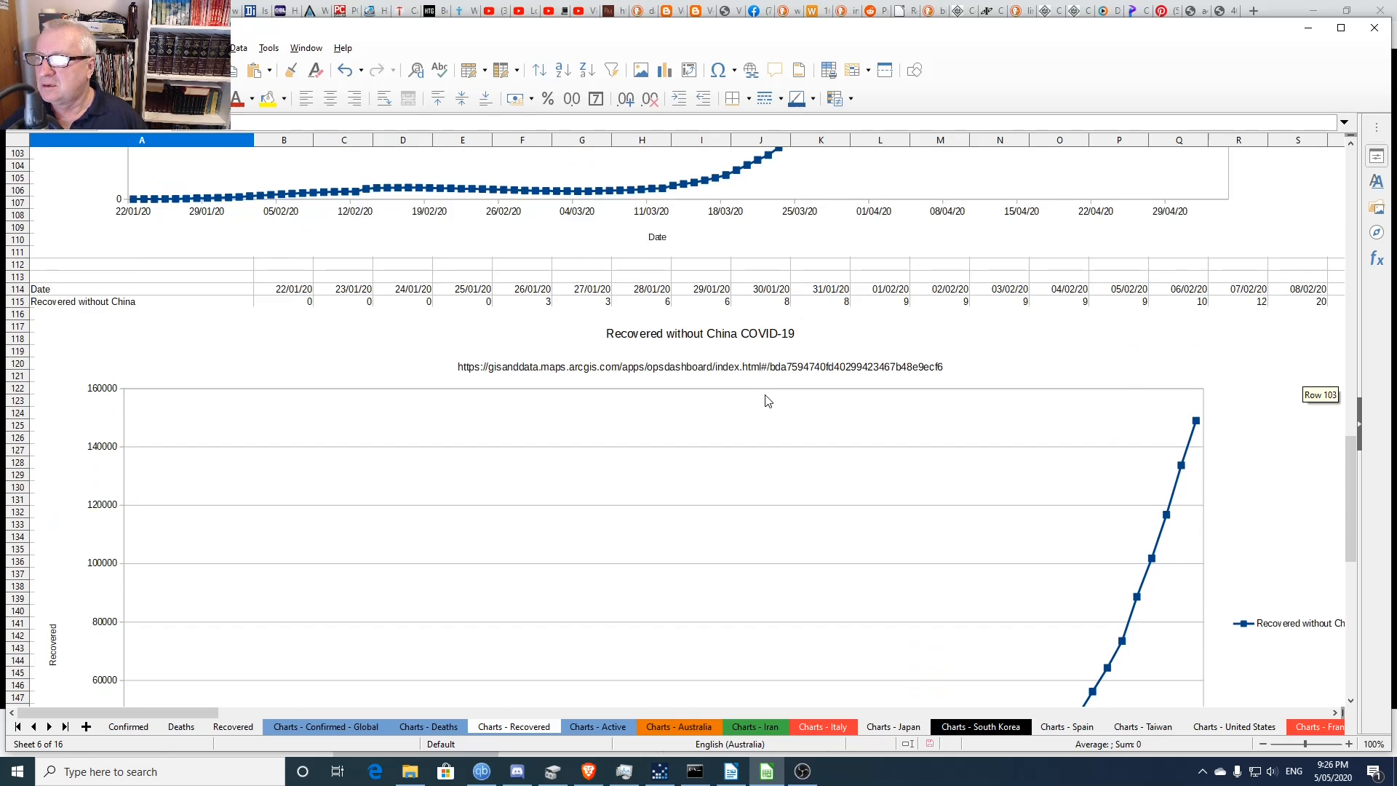
scroll(669, 394, "down", 4)
left_click(539, 388)
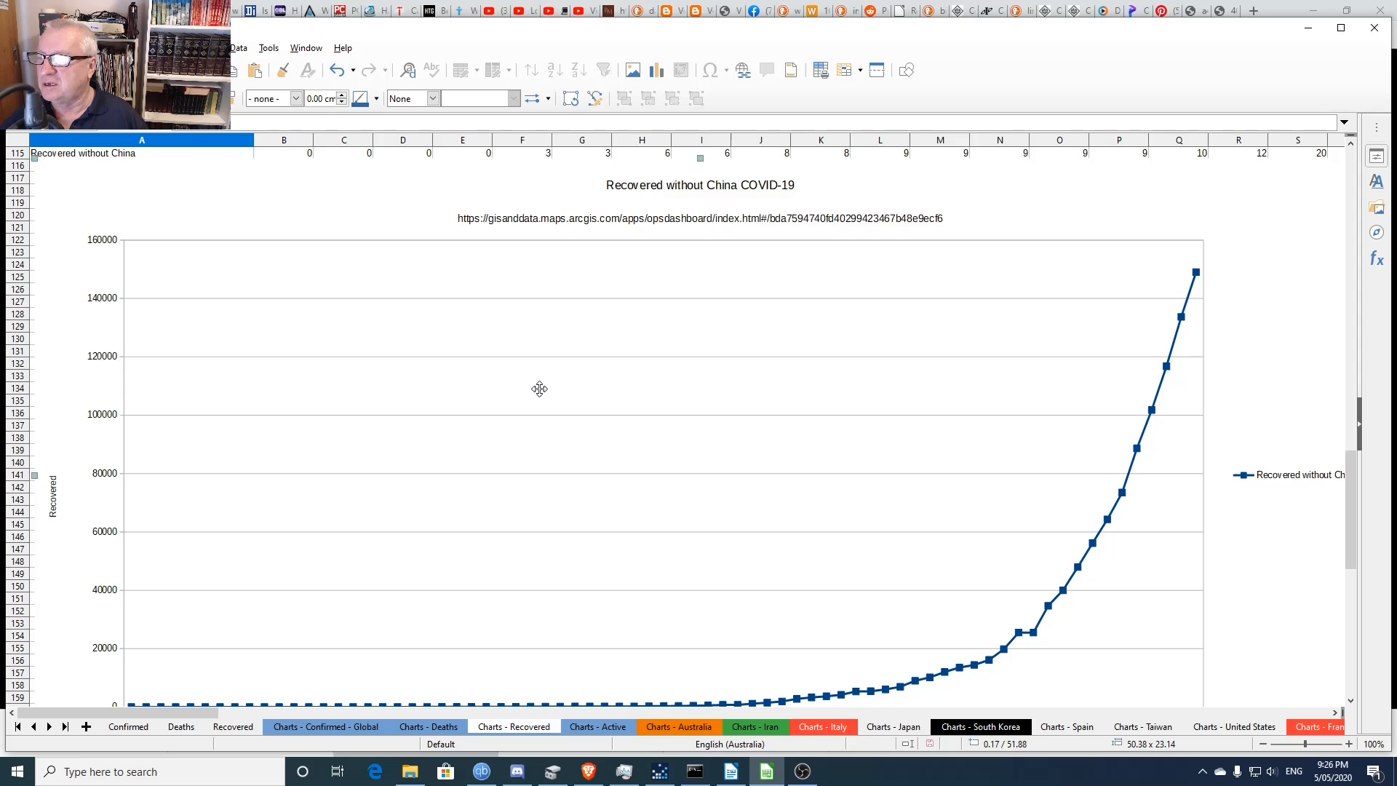
double_click(539, 390)
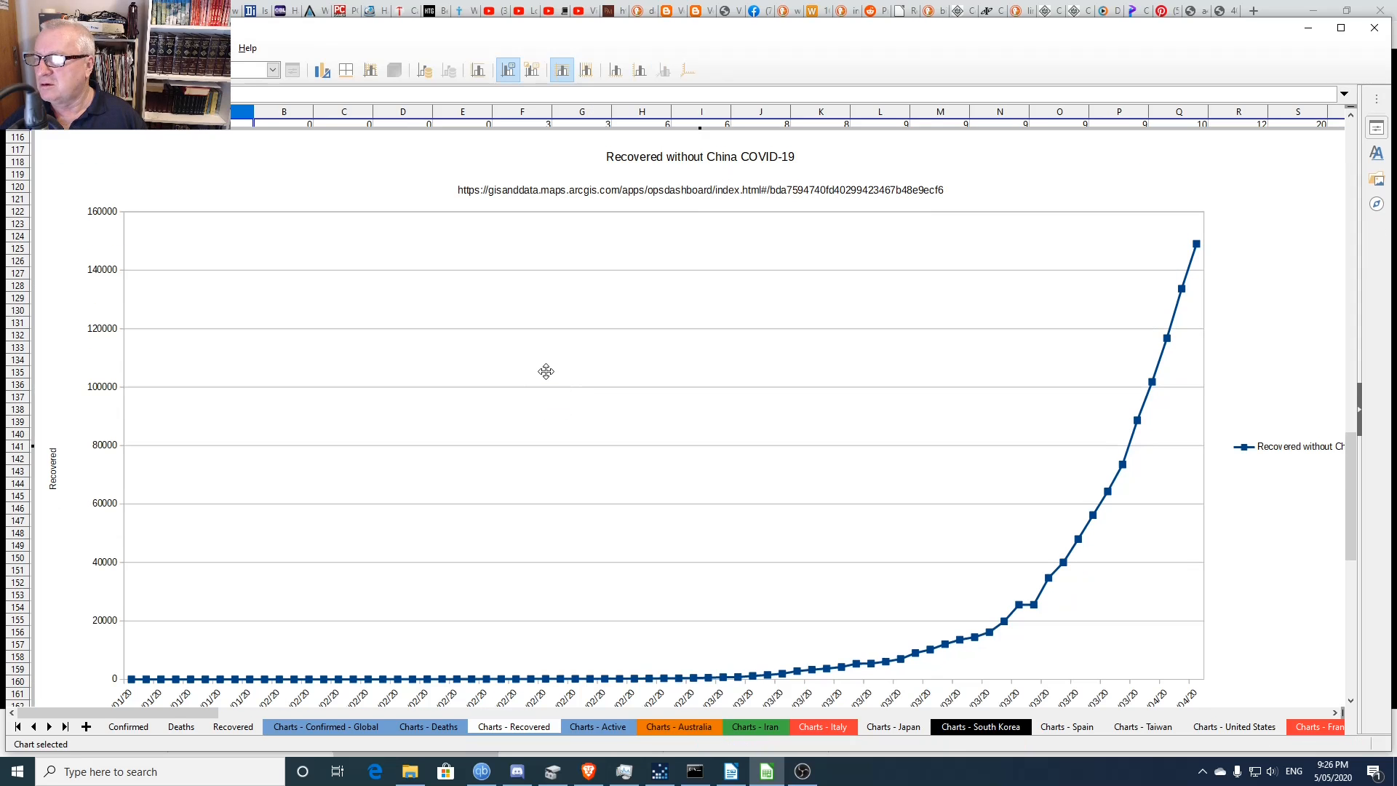
right_click(545, 371)
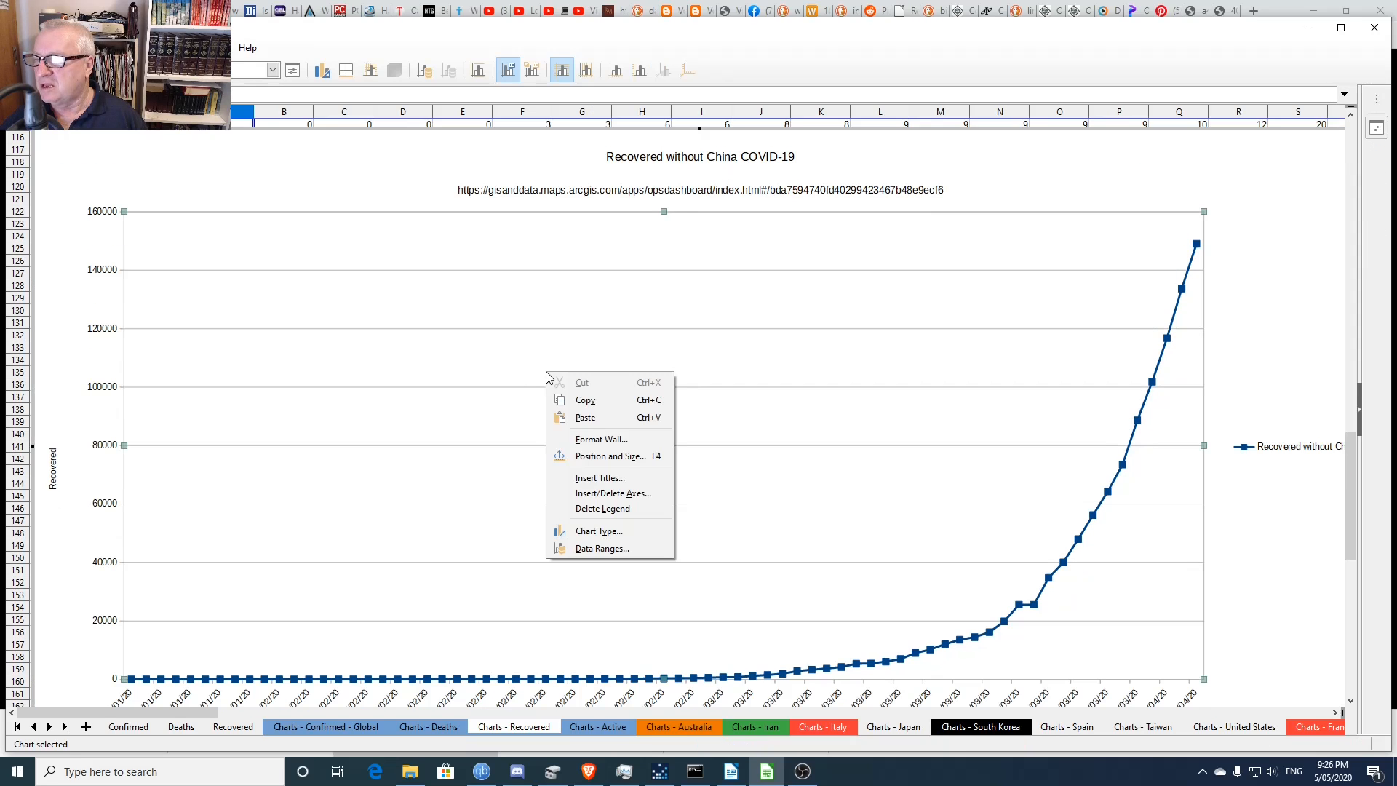
left_click(610, 549)
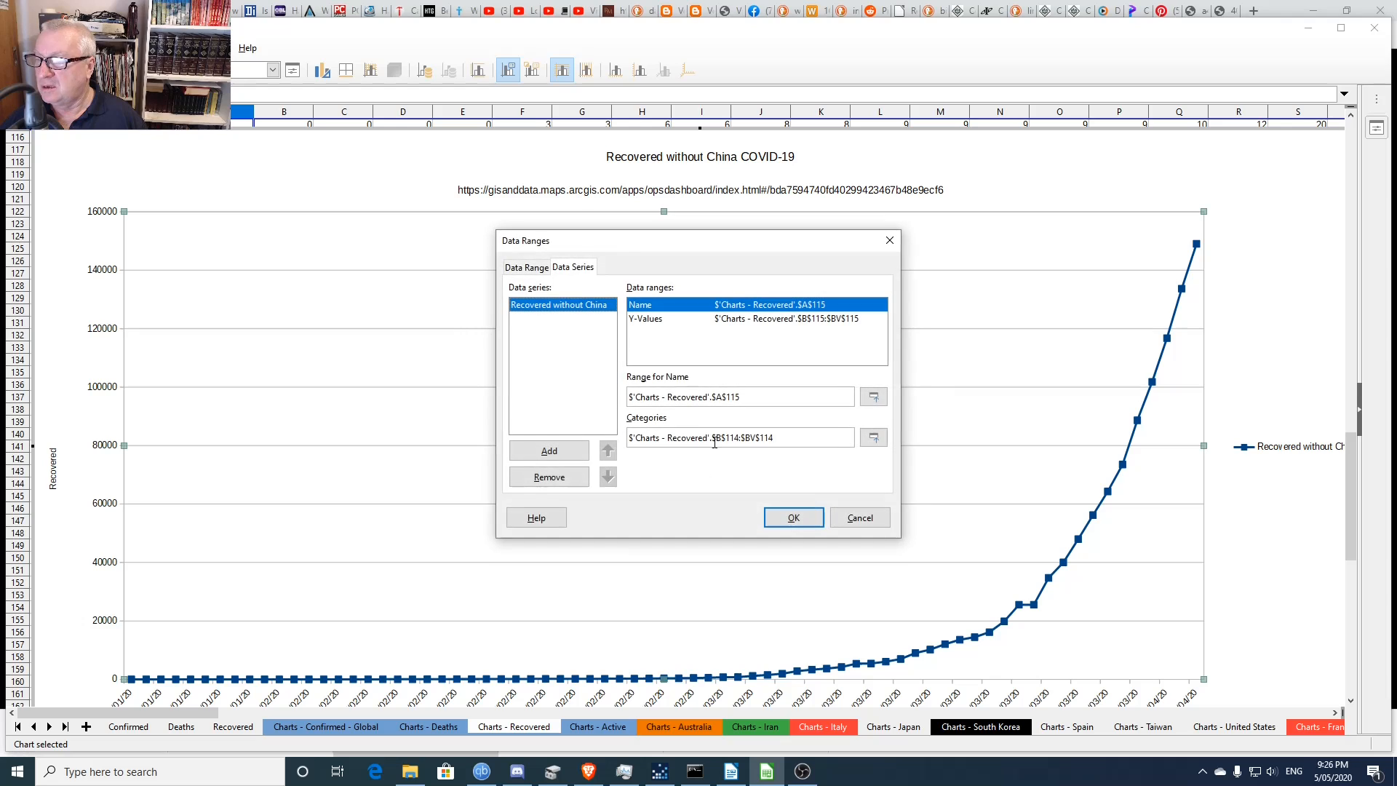
left_click(778, 321)
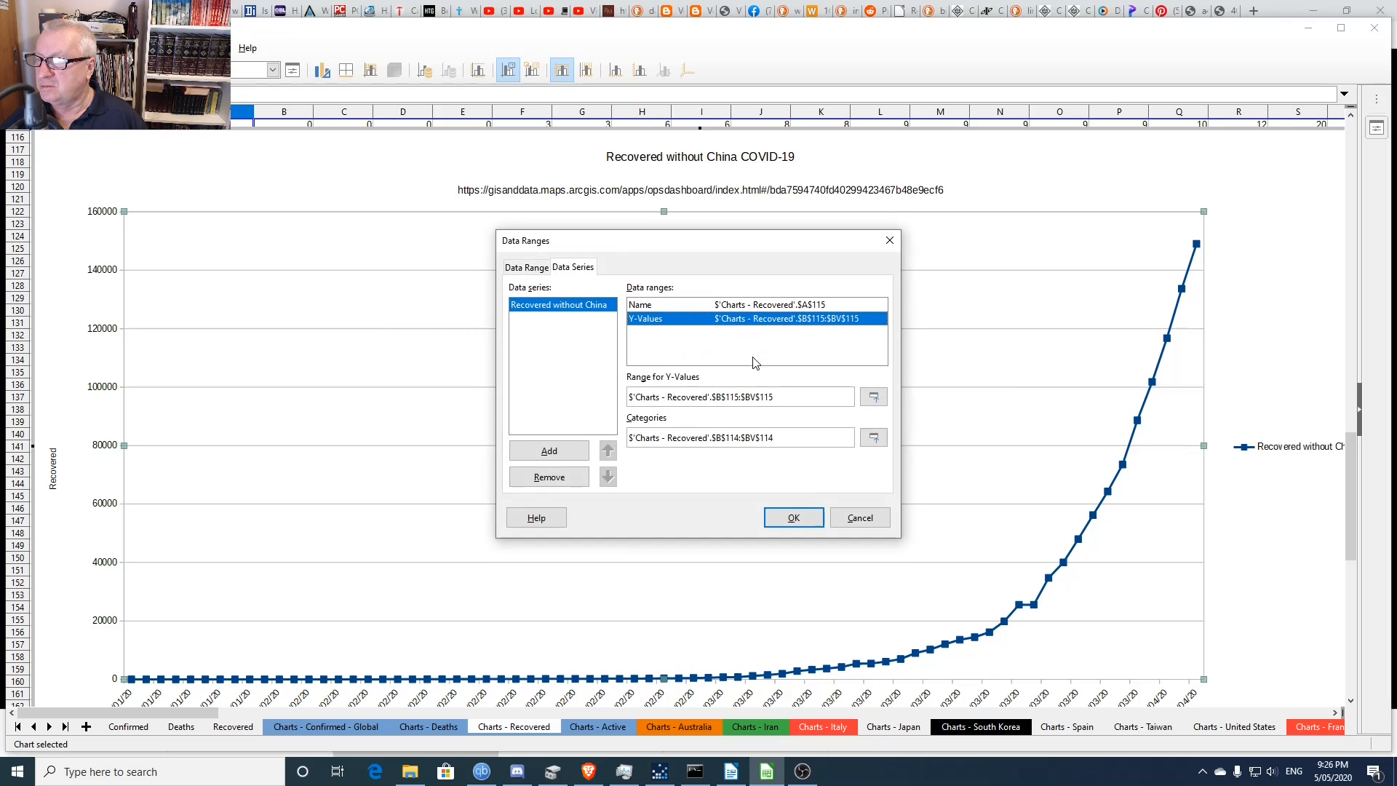
double_click(747, 398)
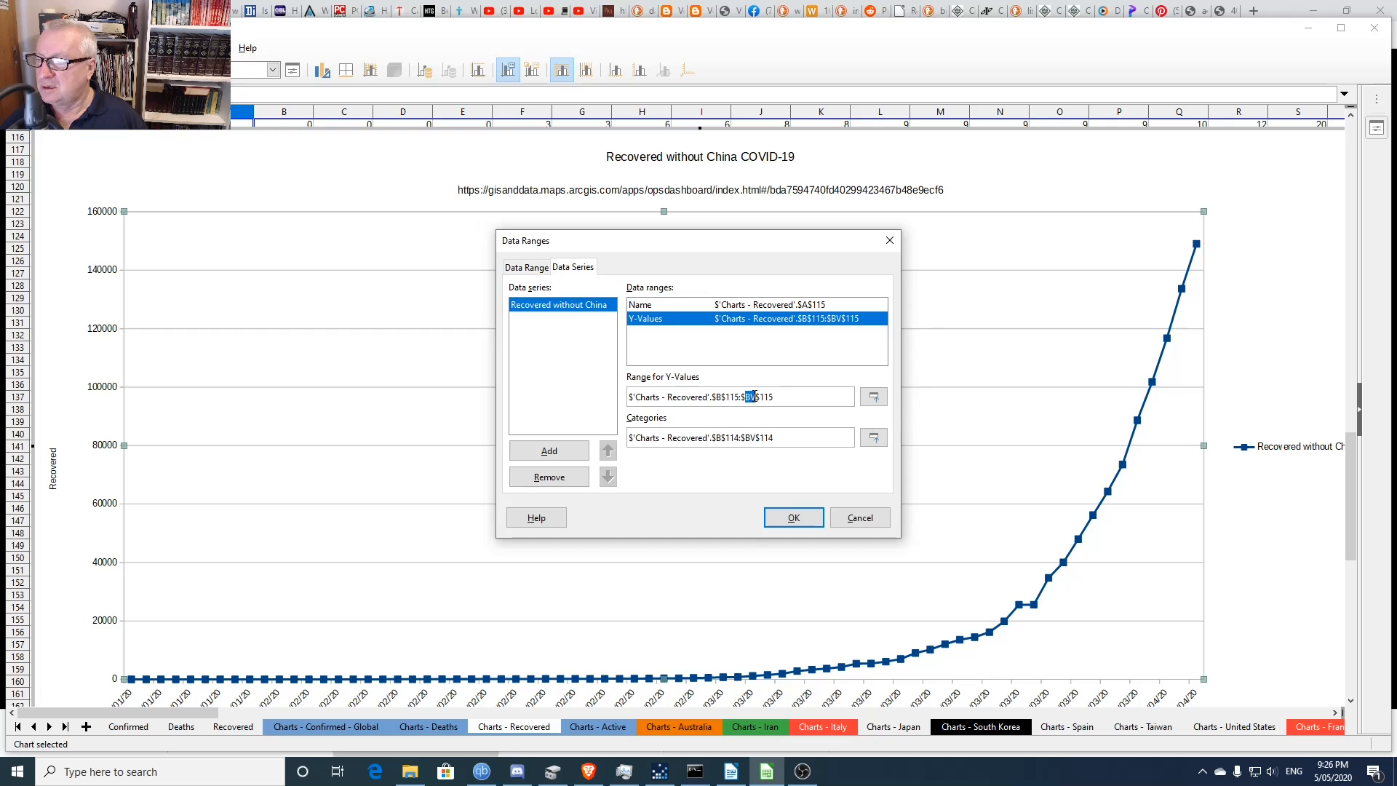
type("da")
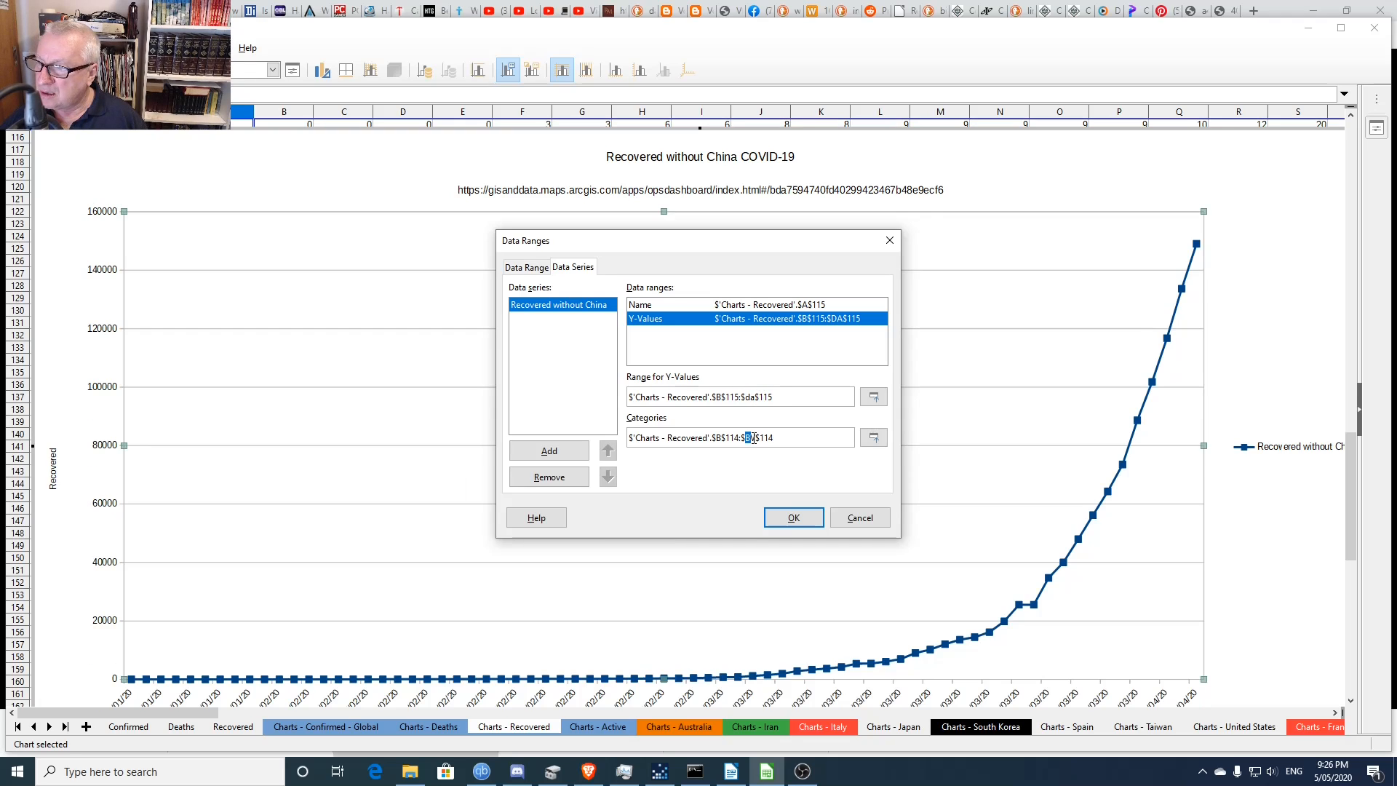
- Extend the Recovered without China chart's categories range to column DA in row 114, apply the ranges and leave chart editing
type("da")
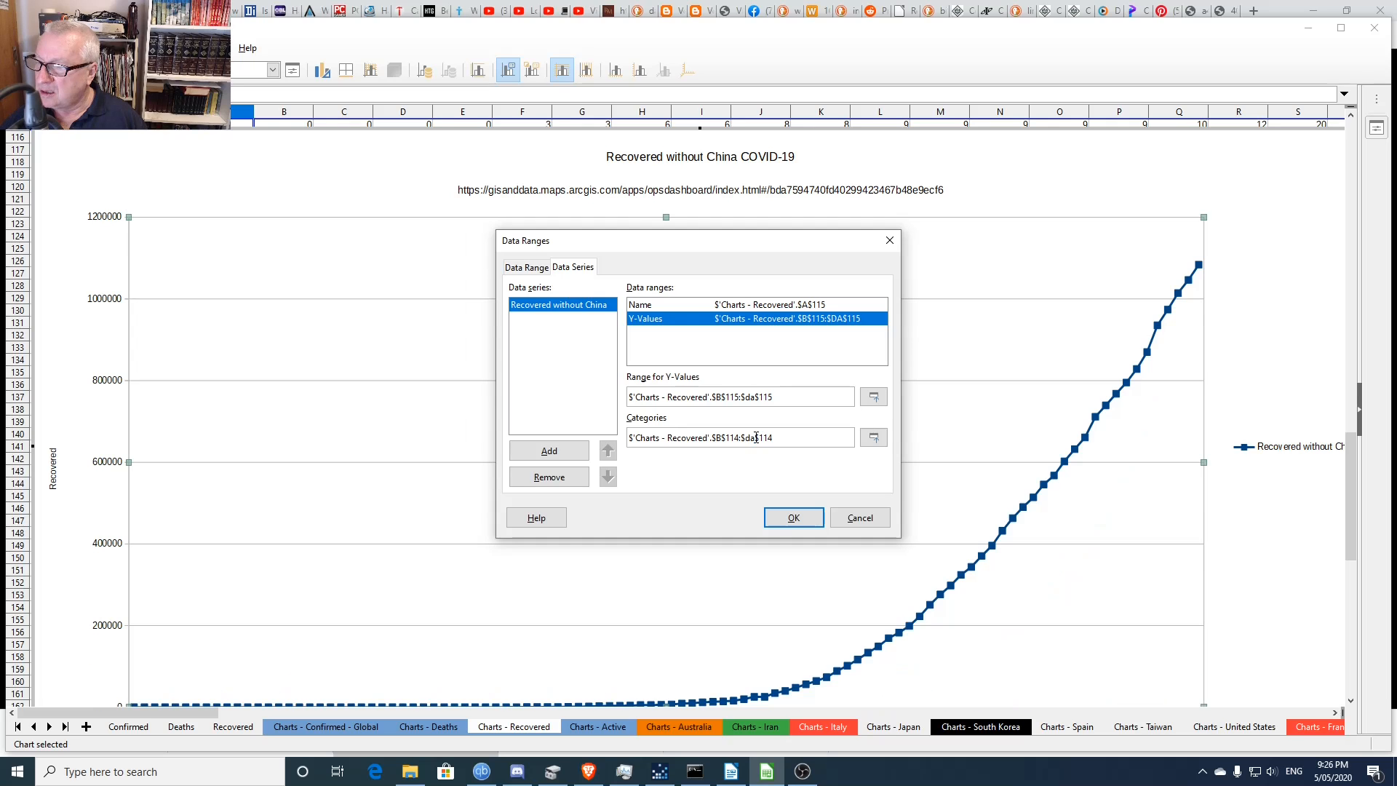
left_click(768, 516)
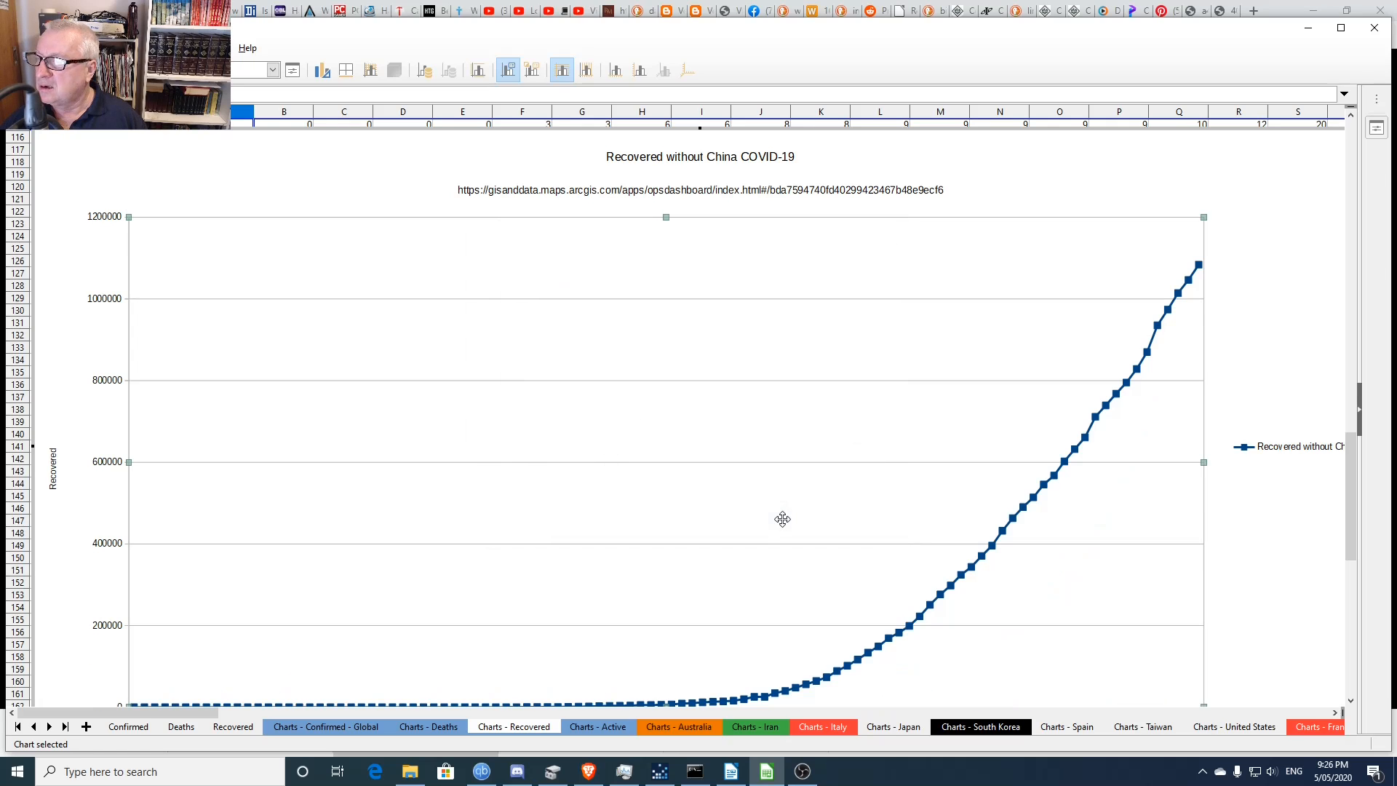
left_click_drag(1350, 486, 1353, 529)
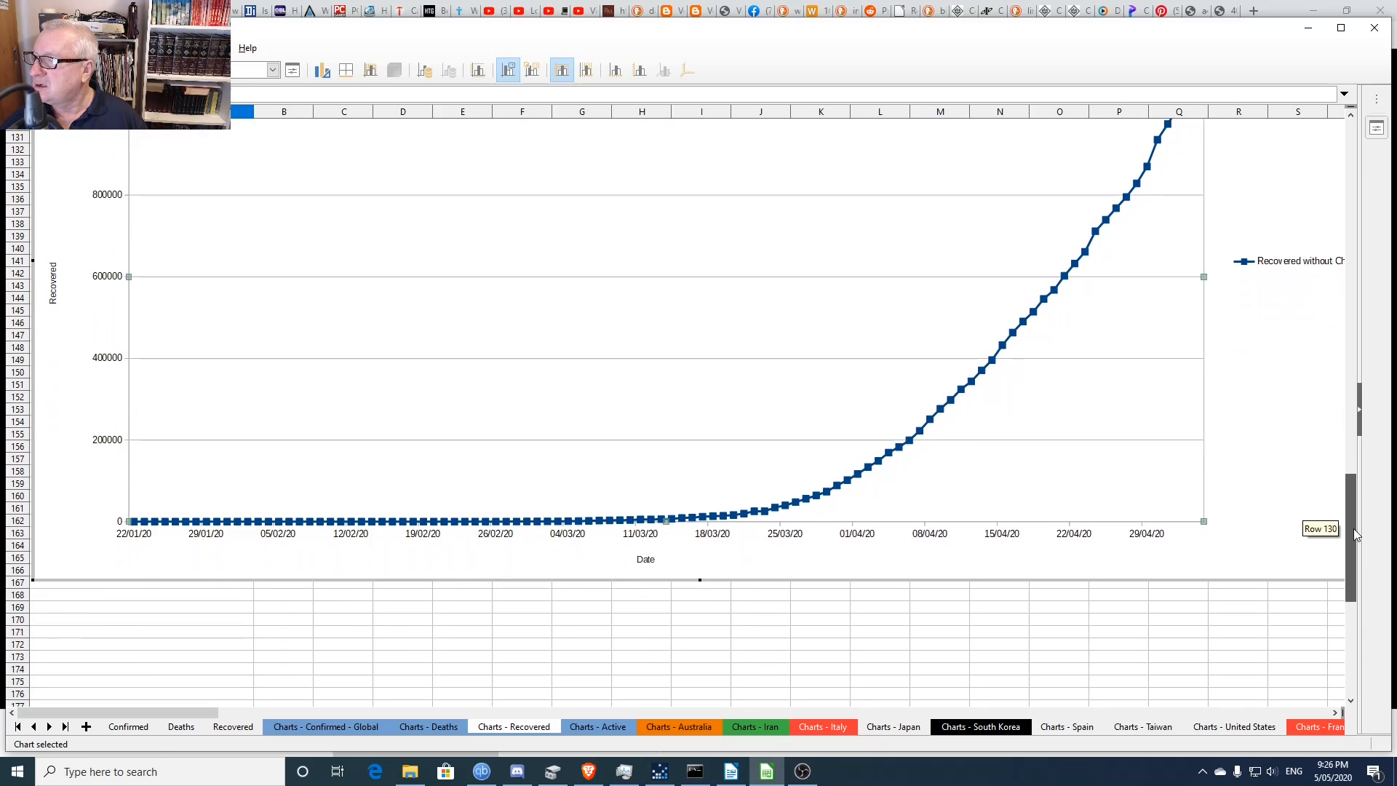
left_click(1181, 606)
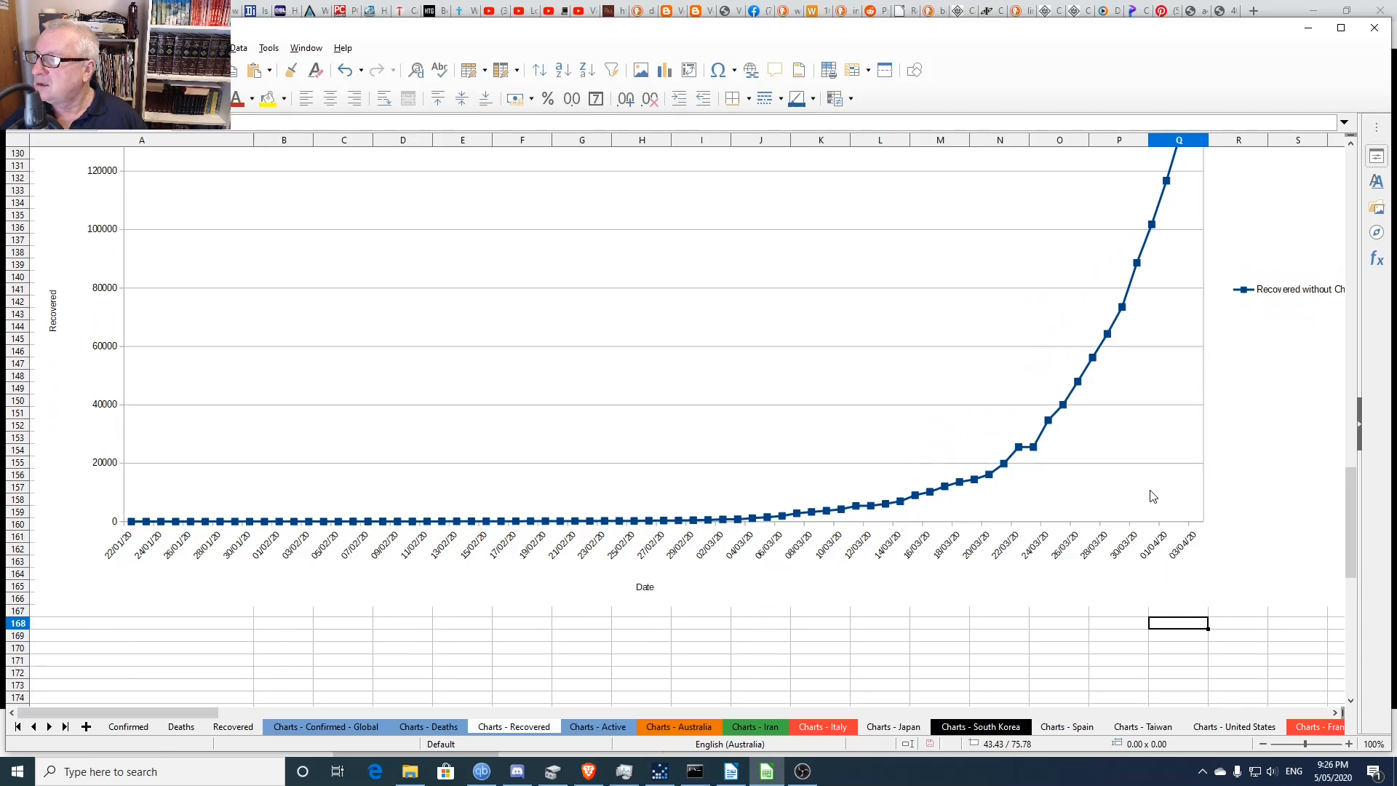
- Refresh the Recovered without China COVID-19 chart, review its updated curve and check the rows below it for further charts
left_click(1143, 492)
left_click_drag(1139, 489, 1143, 491)
scroll(967, 573, "up", 19)
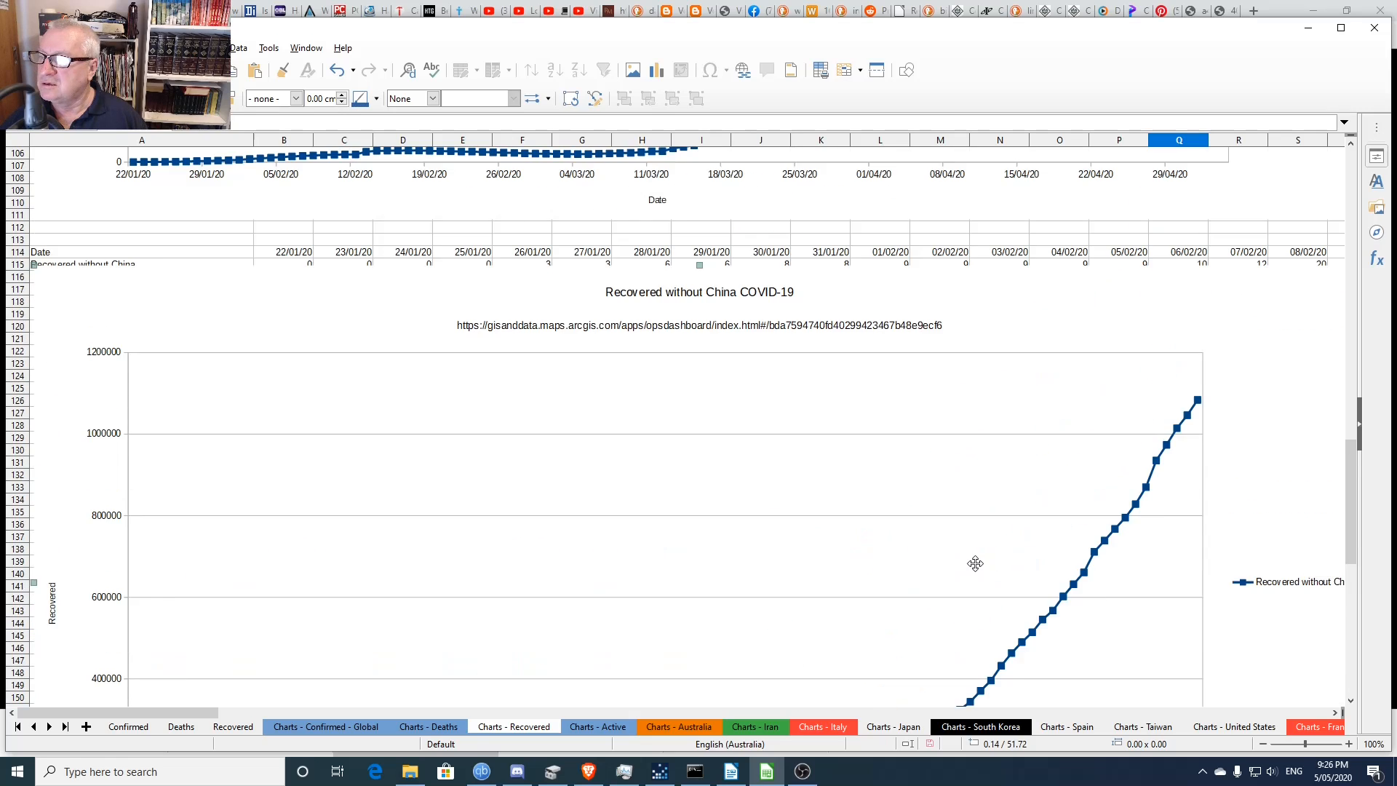
scroll(978, 568, "down", 20)
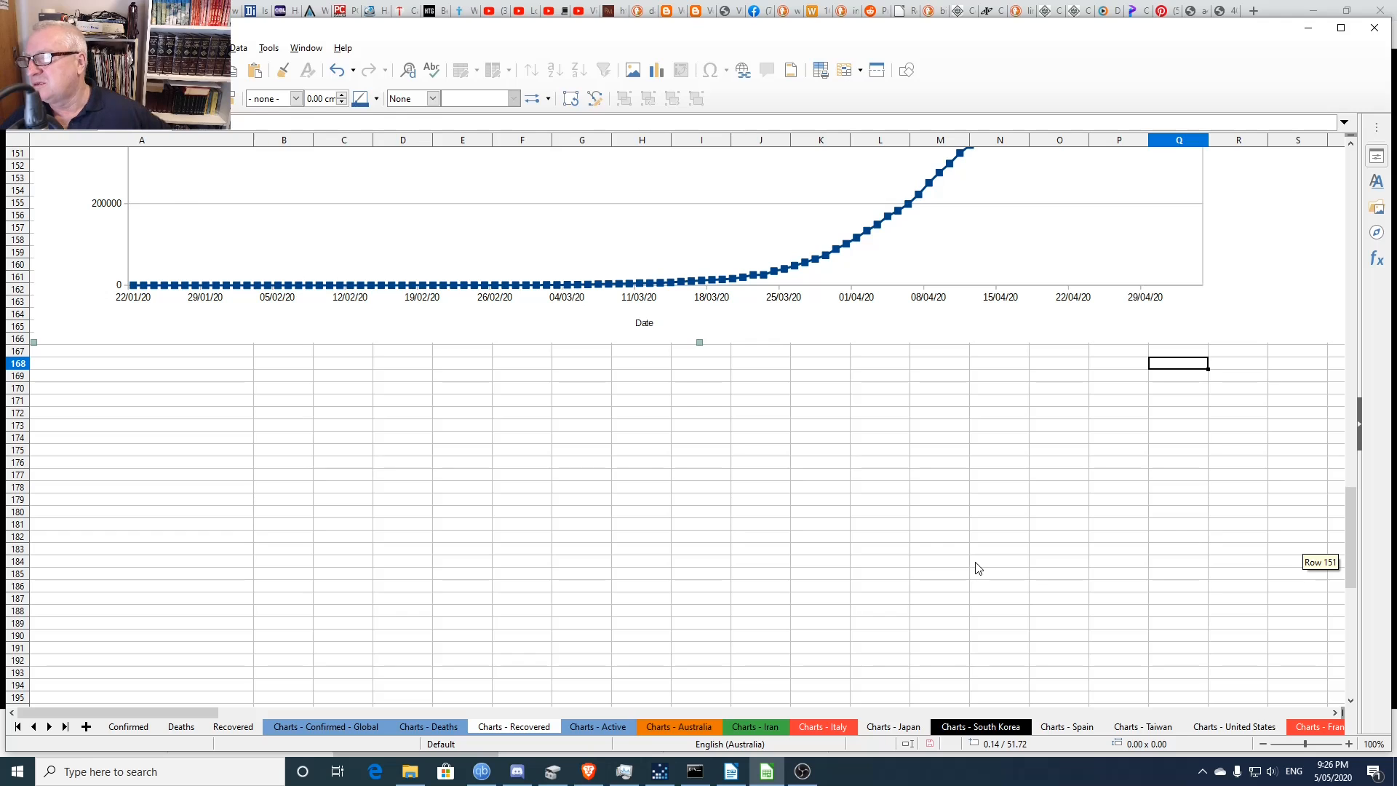
left_click(814, 490)
scroll(815, 491, "down", 10)
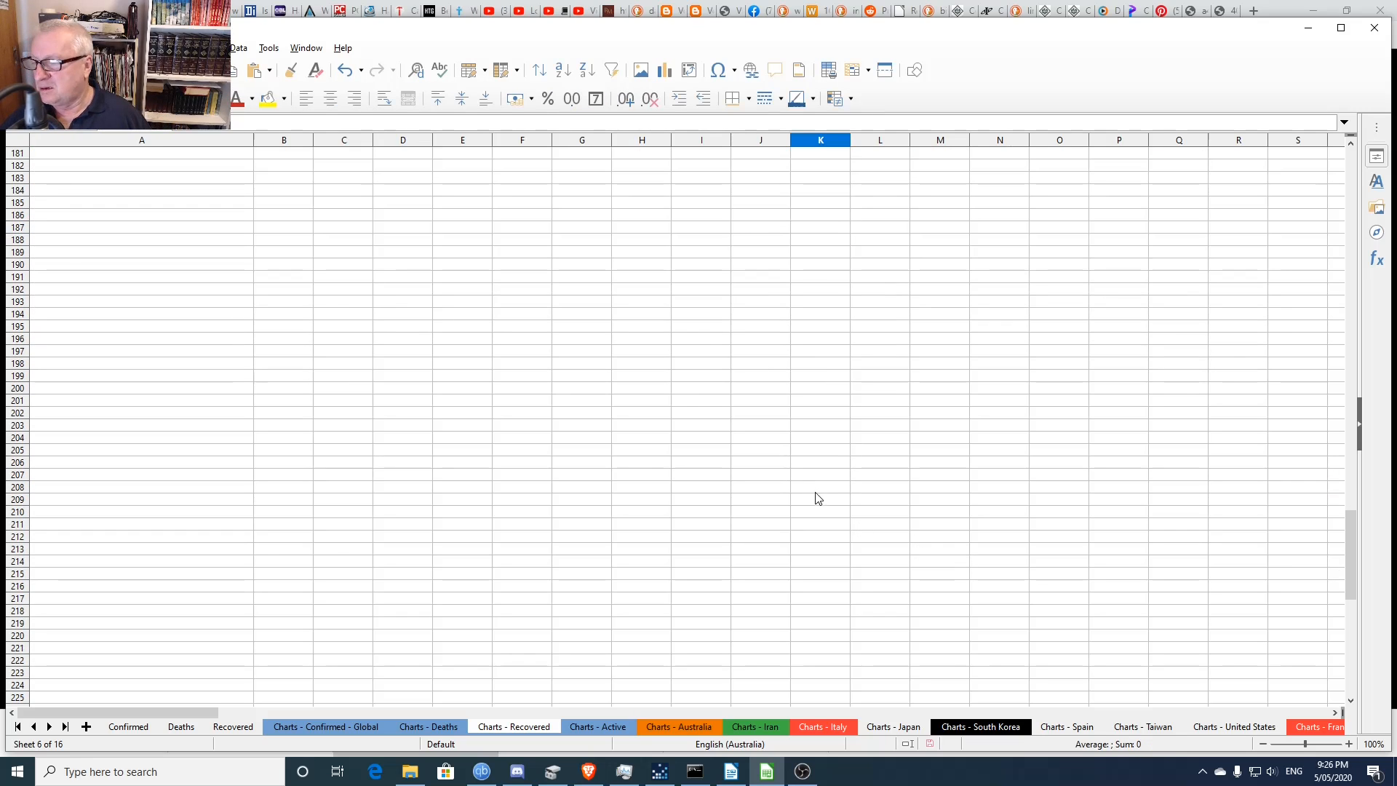
scroll(972, 429, "up", 20)
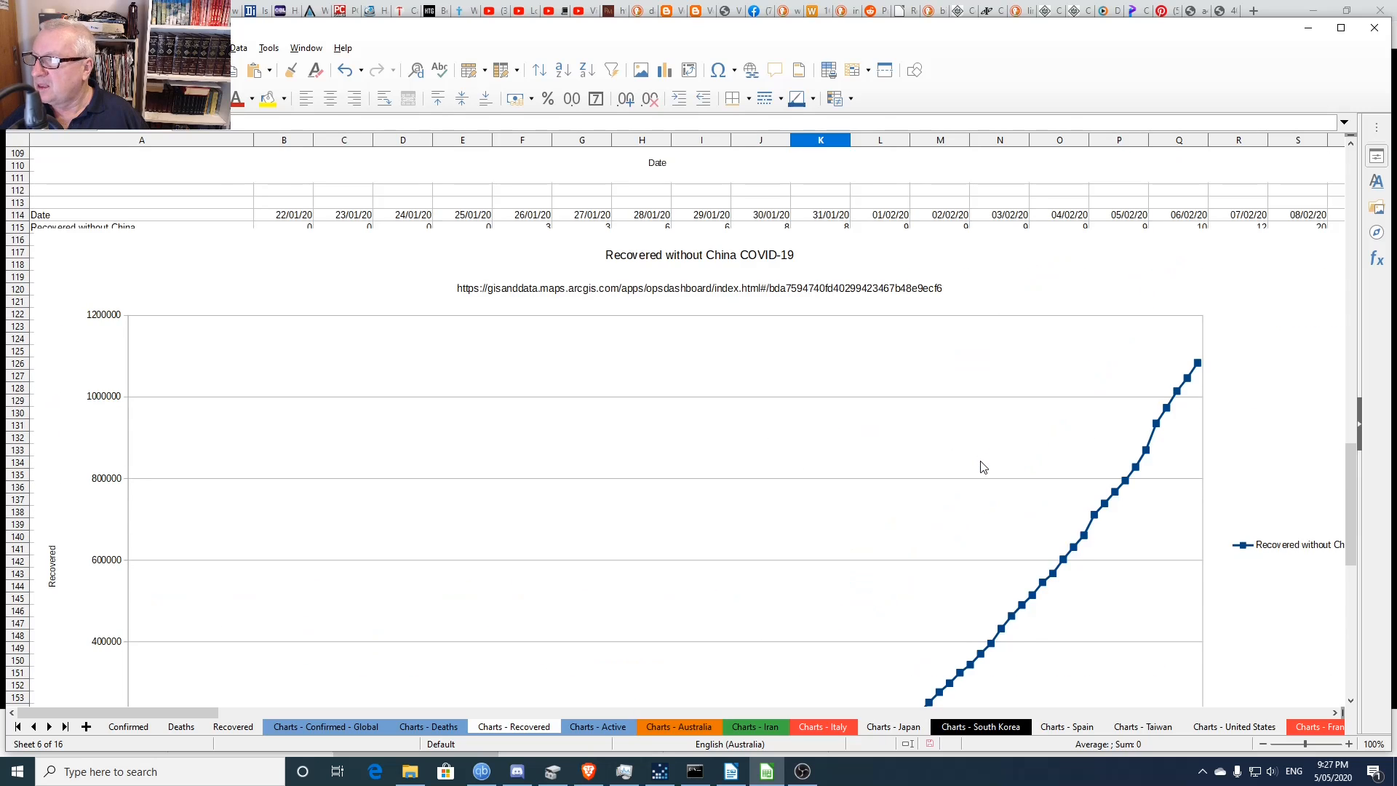
scroll(986, 470, "up", 9)
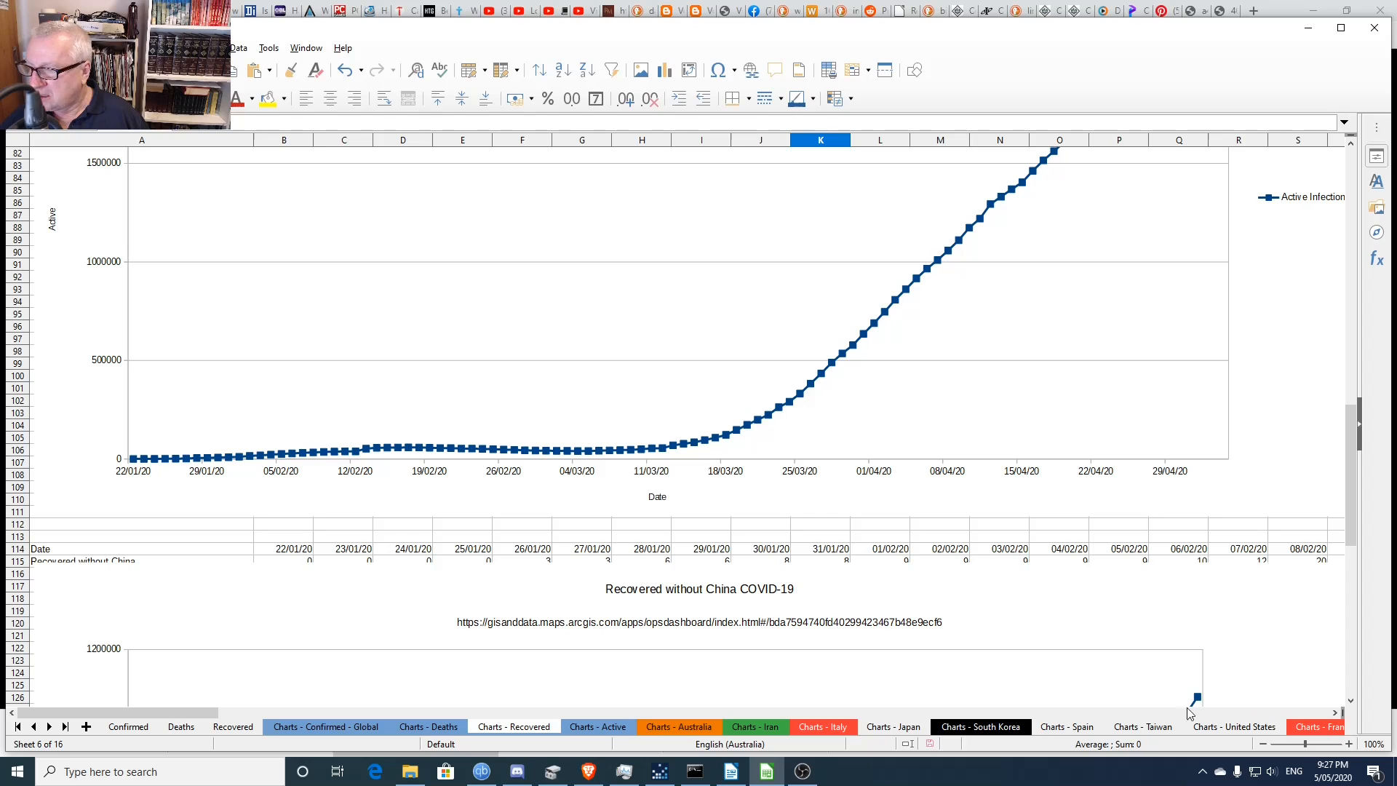
- Open the Charts - Australia sheet, look over its charts down to Daily Deaths Australia and return to the Confirmed Infections chart
left_click(668, 728)
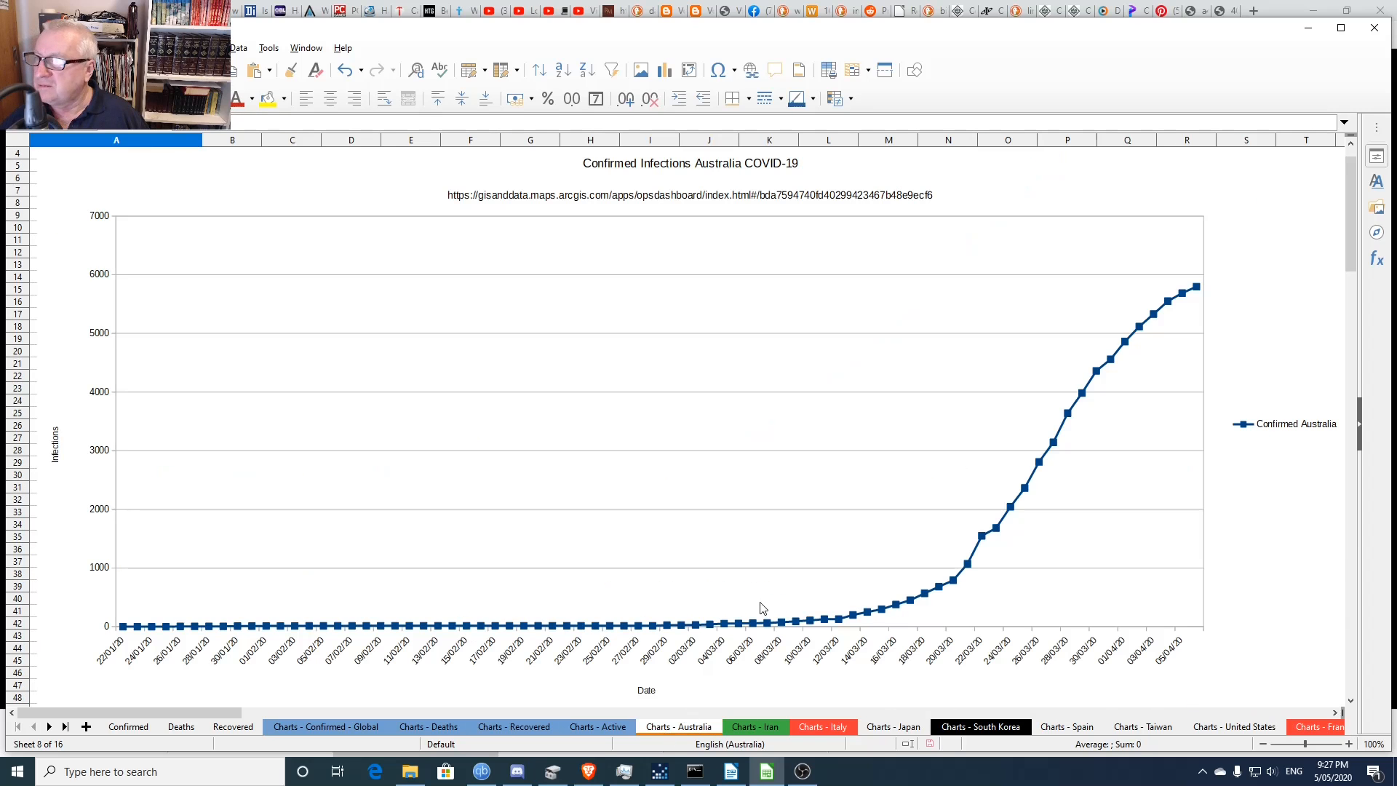
scroll(782, 536, "down", 20)
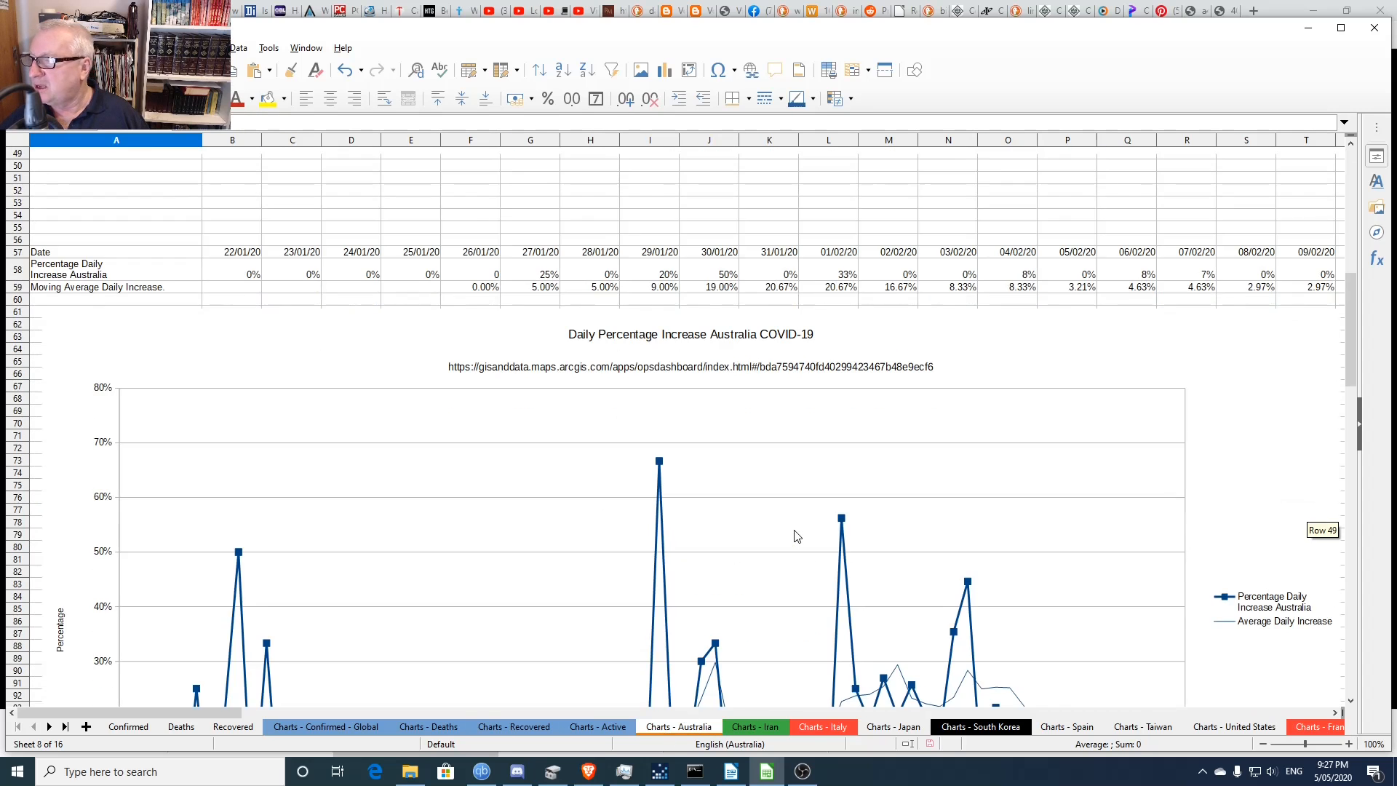
scroll(795, 536, "down", 20)
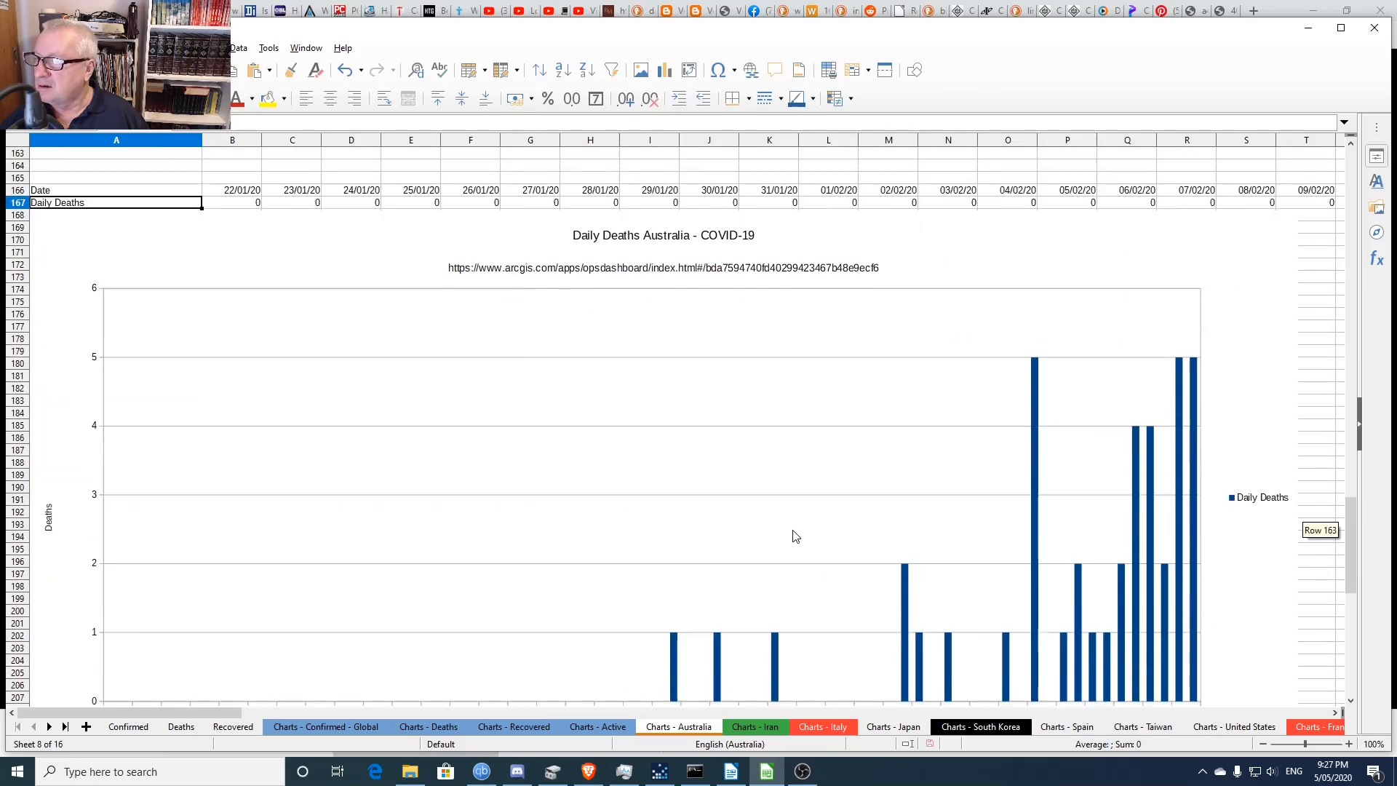
scroll(795, 536, "up", 20)
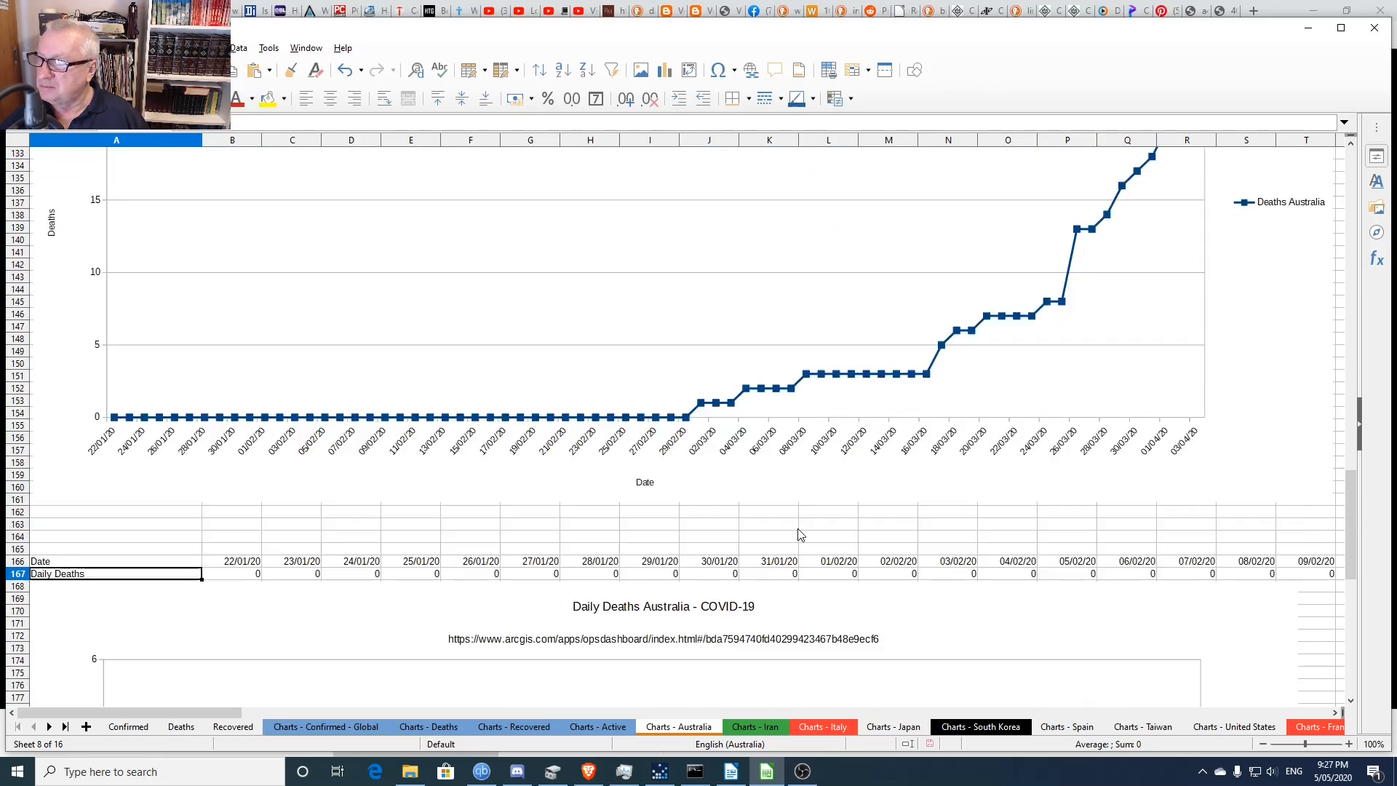
scroll(799, 535, "up", 9)
scroll(795, 536, "up", 15)
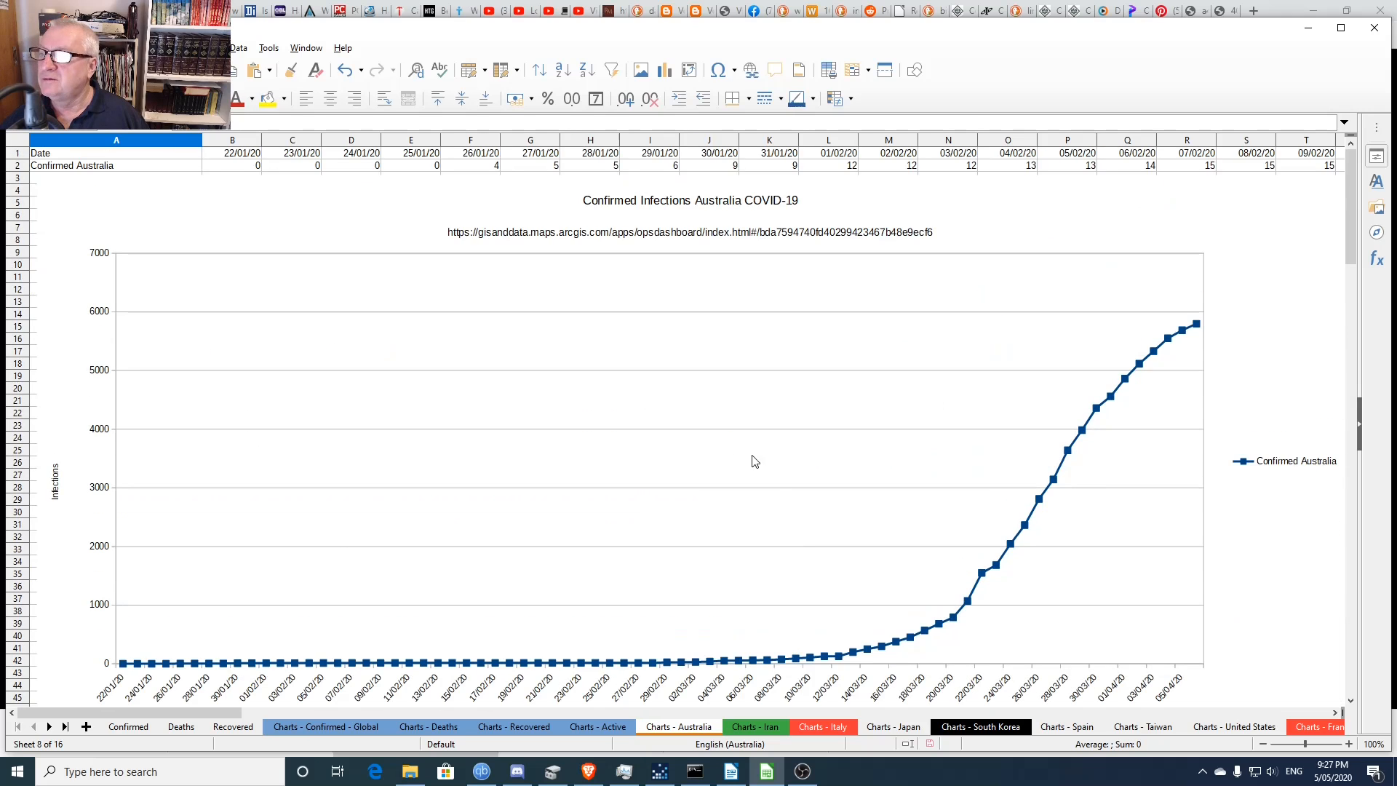
- Extend the Confirmed Infections Australia chart's Y-values range to column DA in row 2
double_click(592, 399)
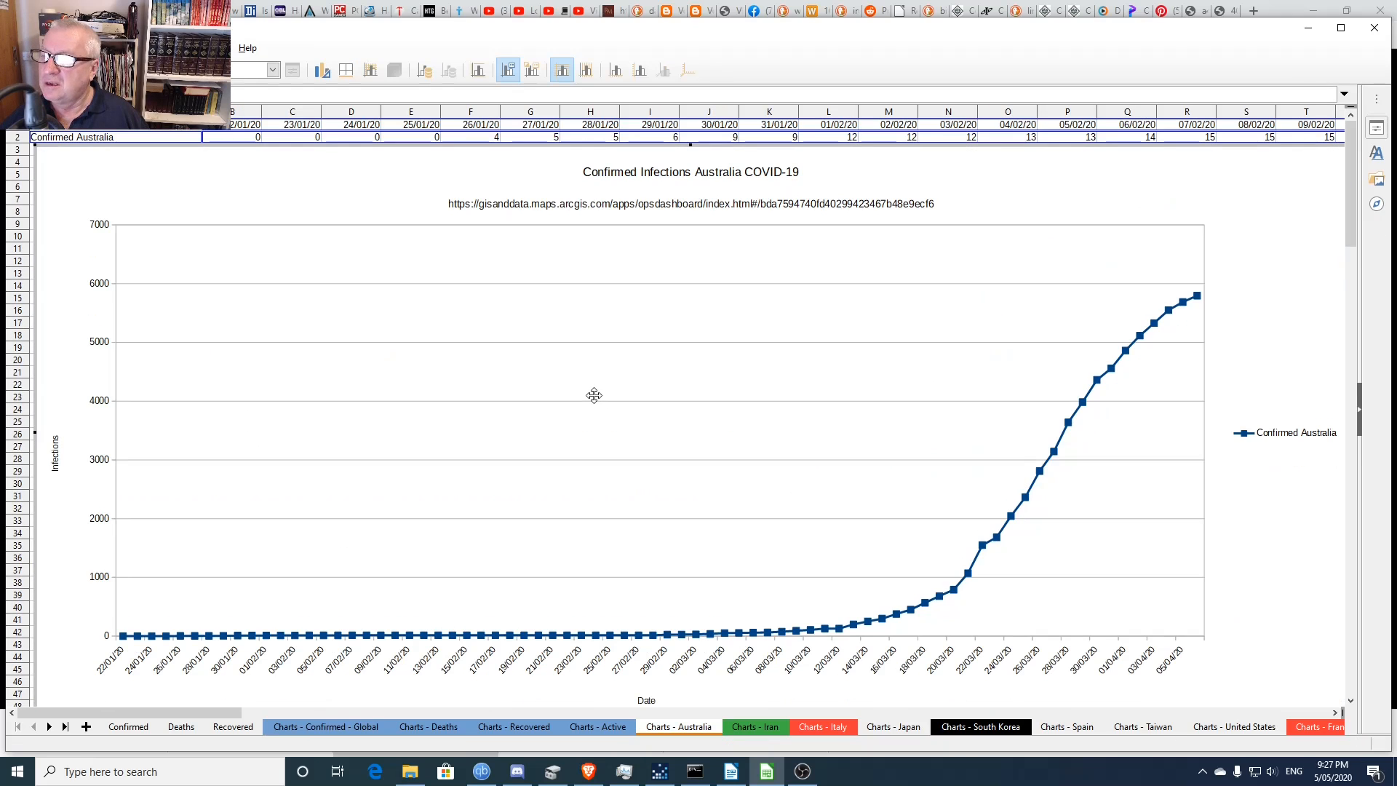
left_click(753, 384)
right_click(753, 384)
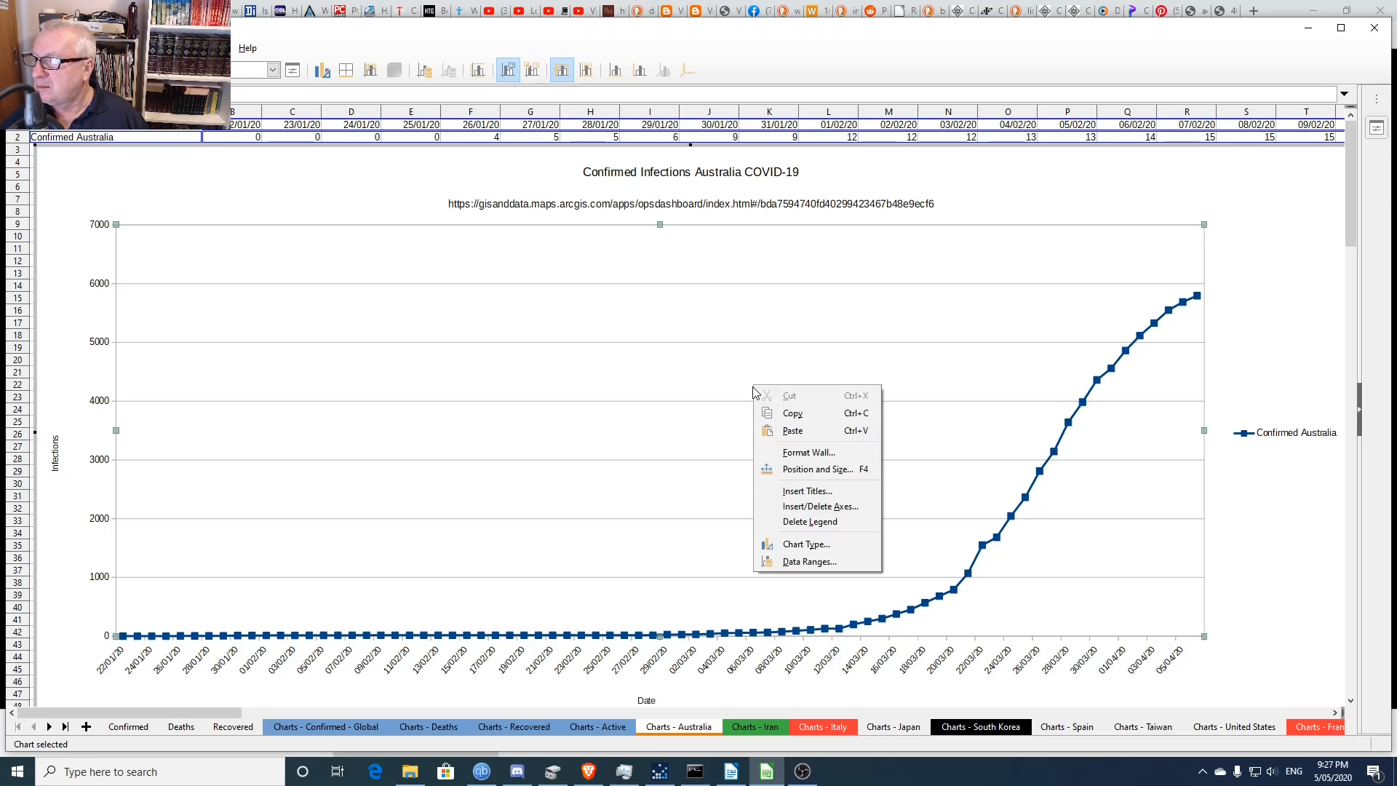
left_click(792, 561)
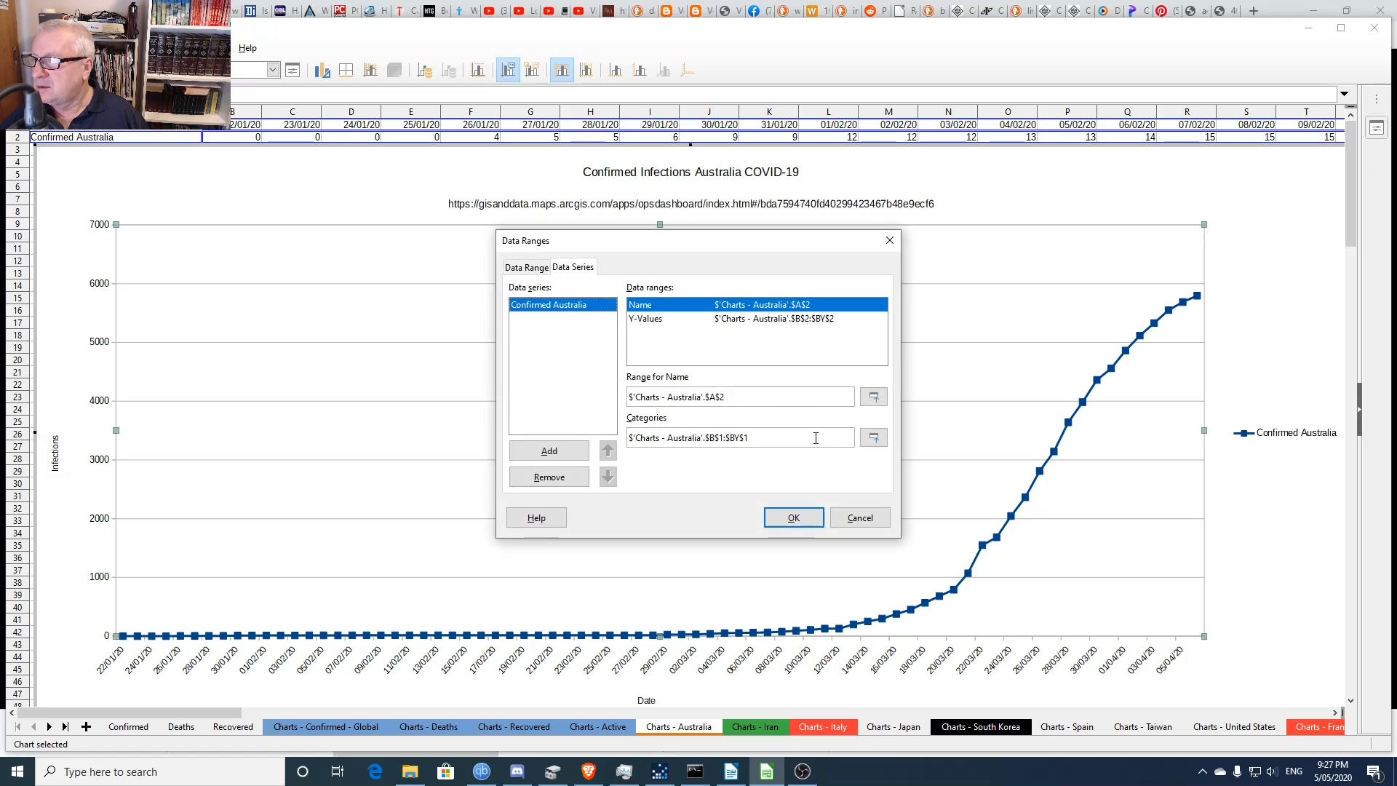
left_click(776, 328)
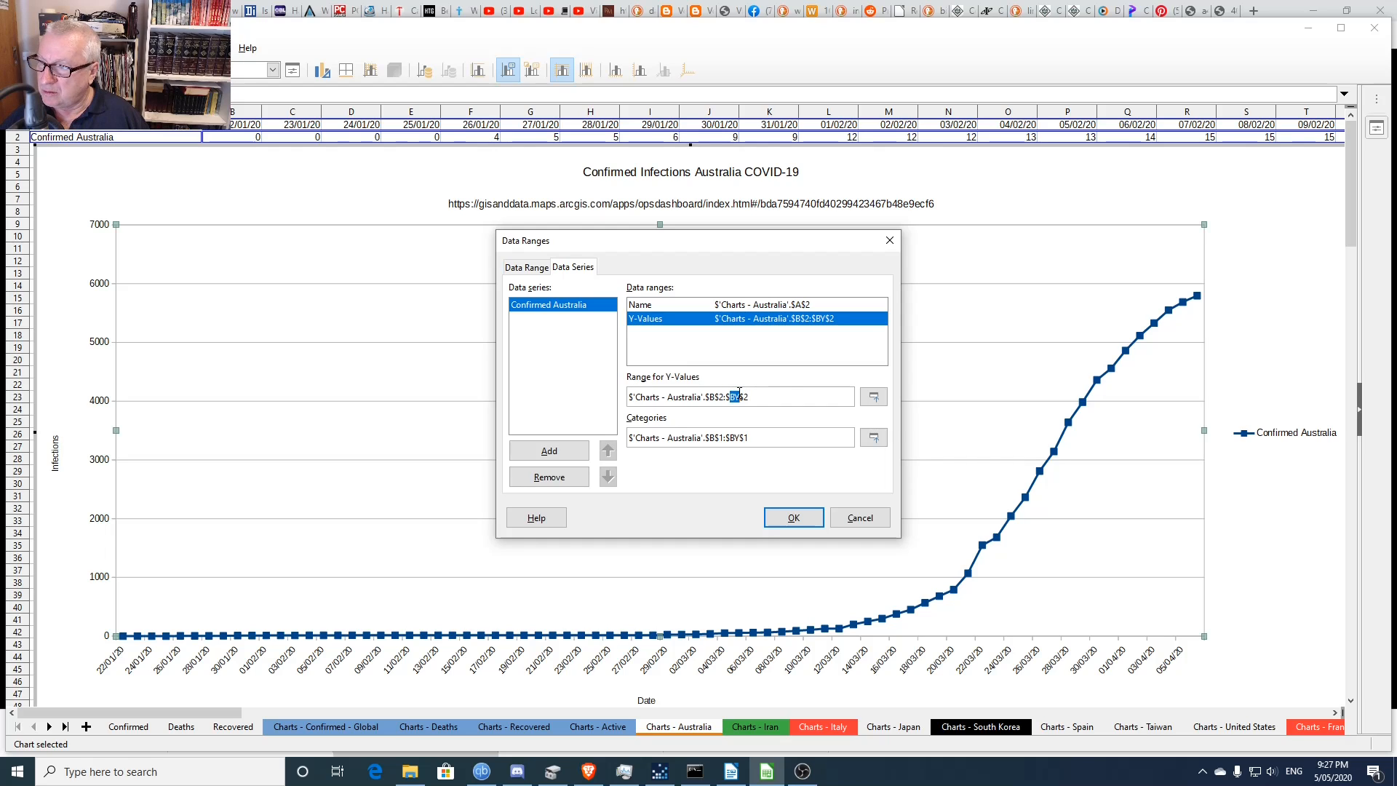
type("da")
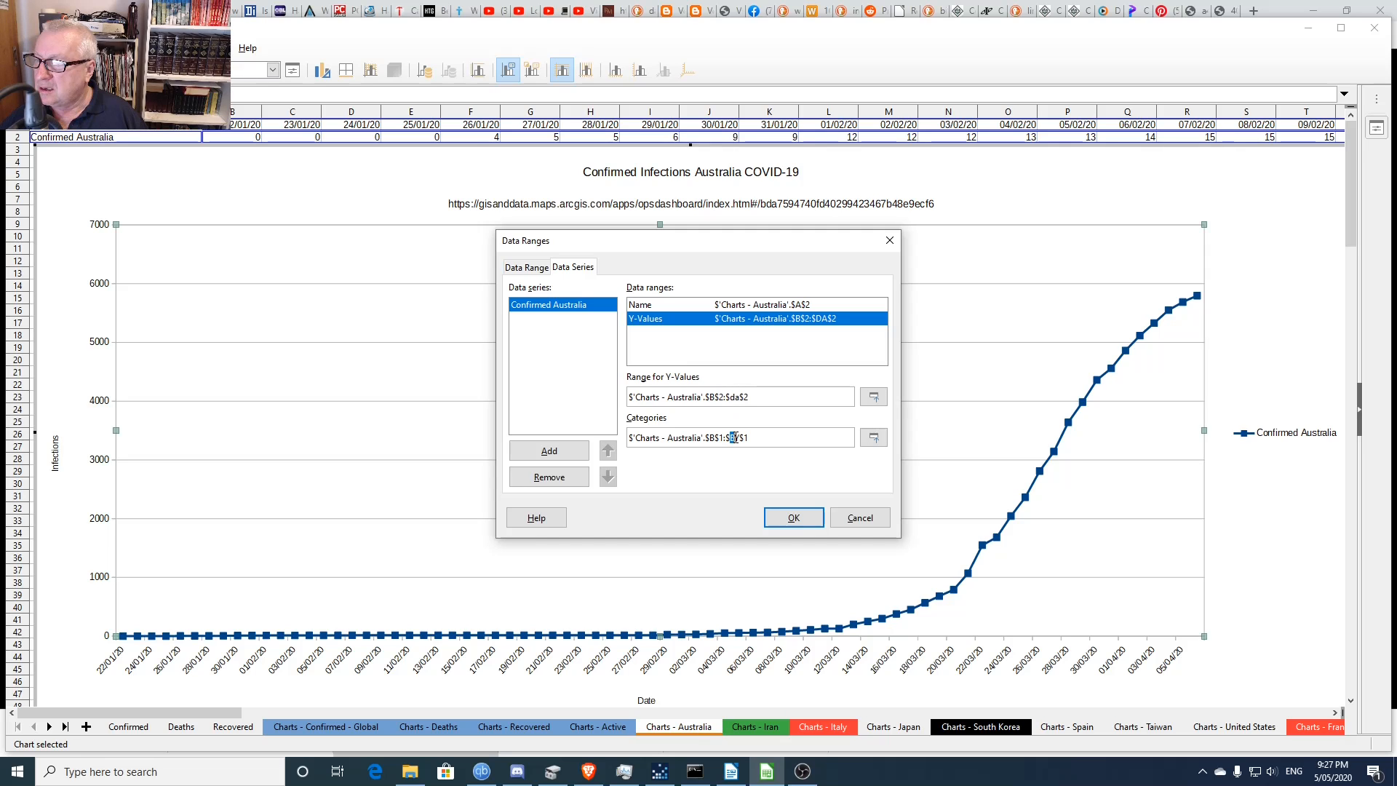
- Extend the Confirmed Infections Australia chart's categories range to column DA in row 1, apply the ranges, leave chart editing and refresh the chart
type("da")
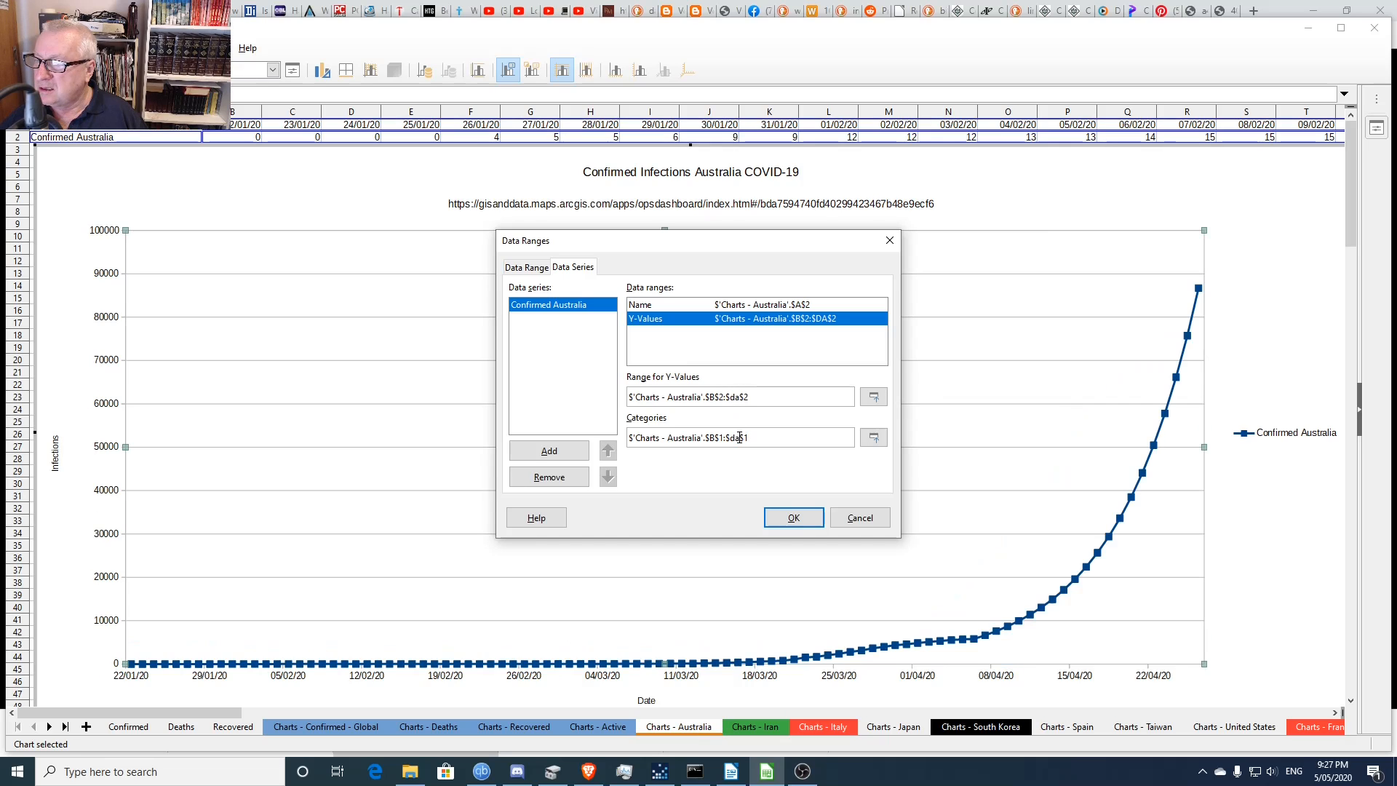
left_click(792, 519)
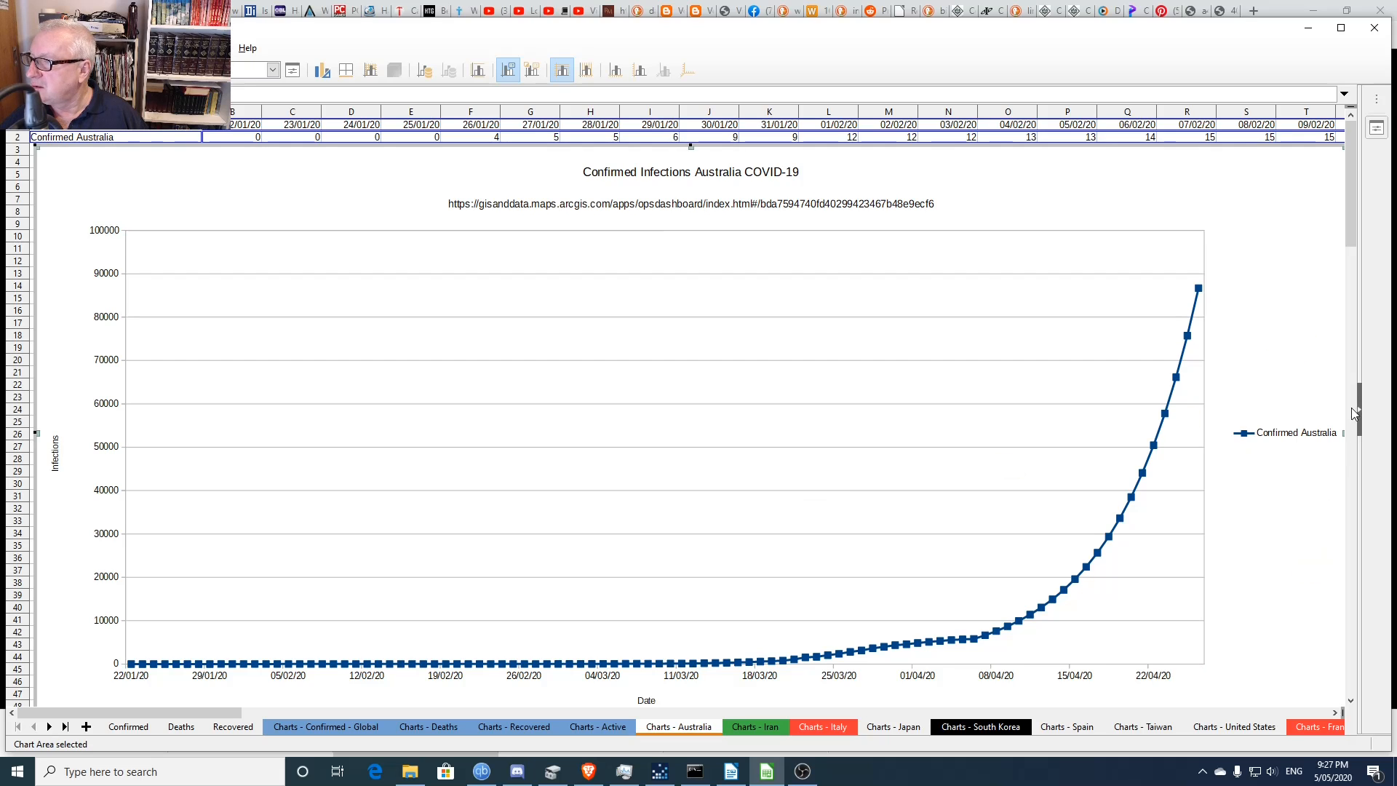
left_click_drag(1352, 229, 1352, 265)
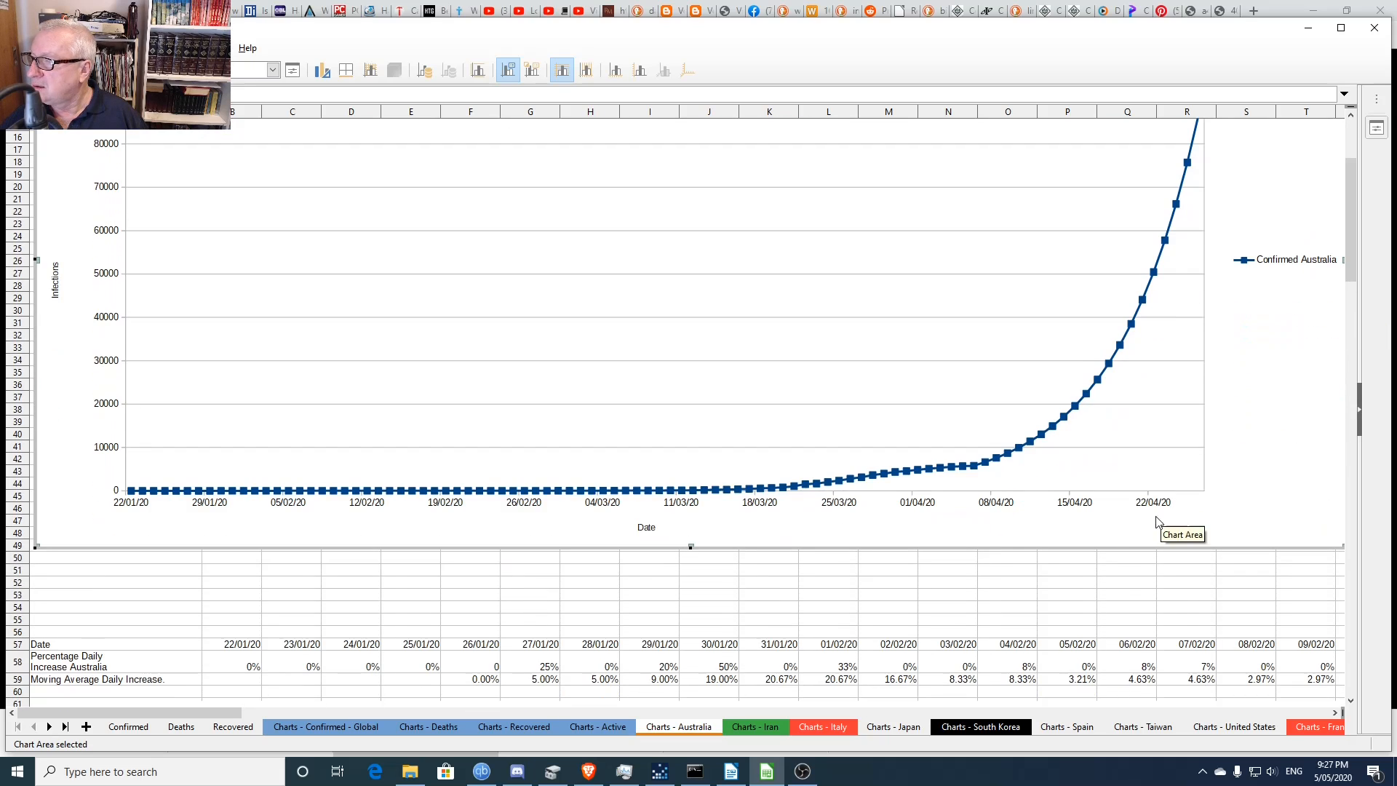
left_click(1081, 574)
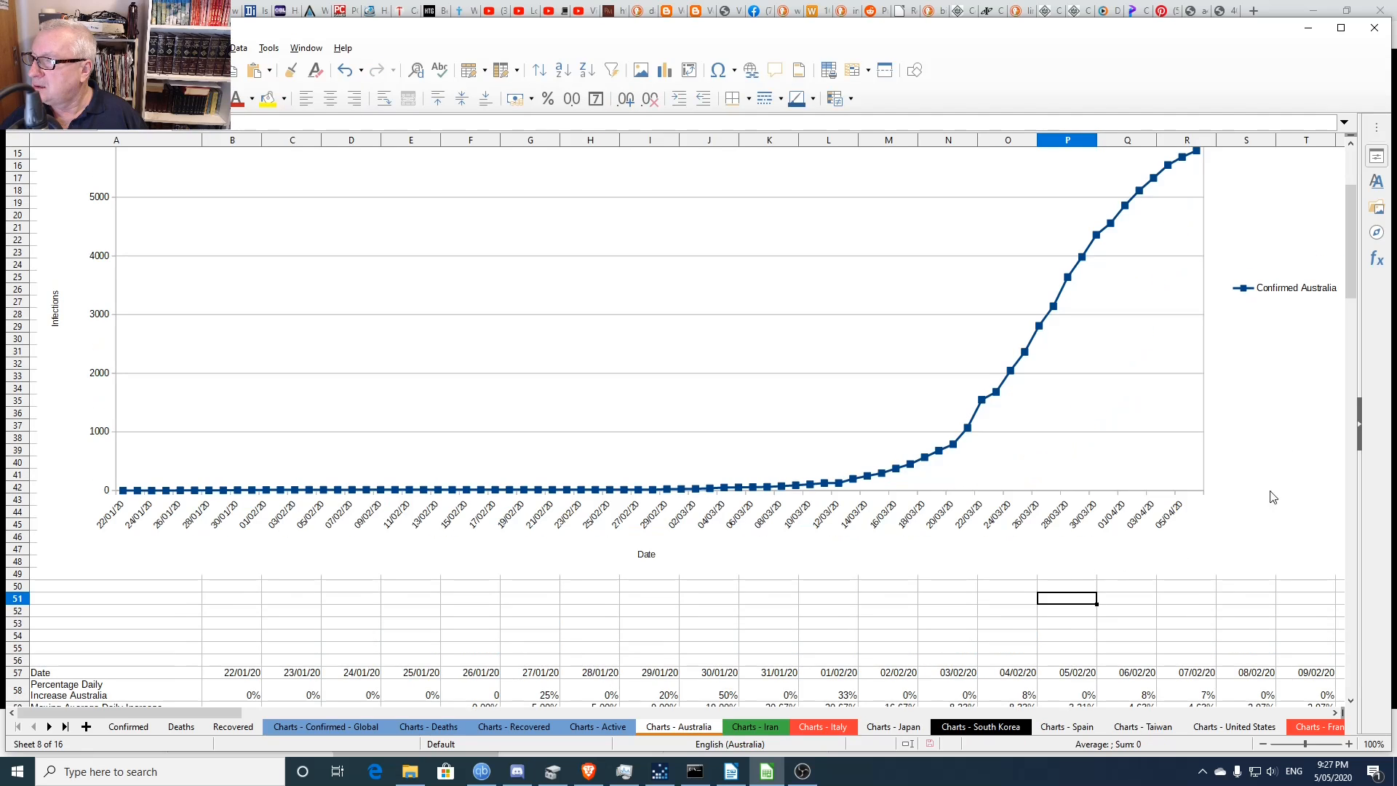
left_click_drag(1350, 292, 1351, 254)
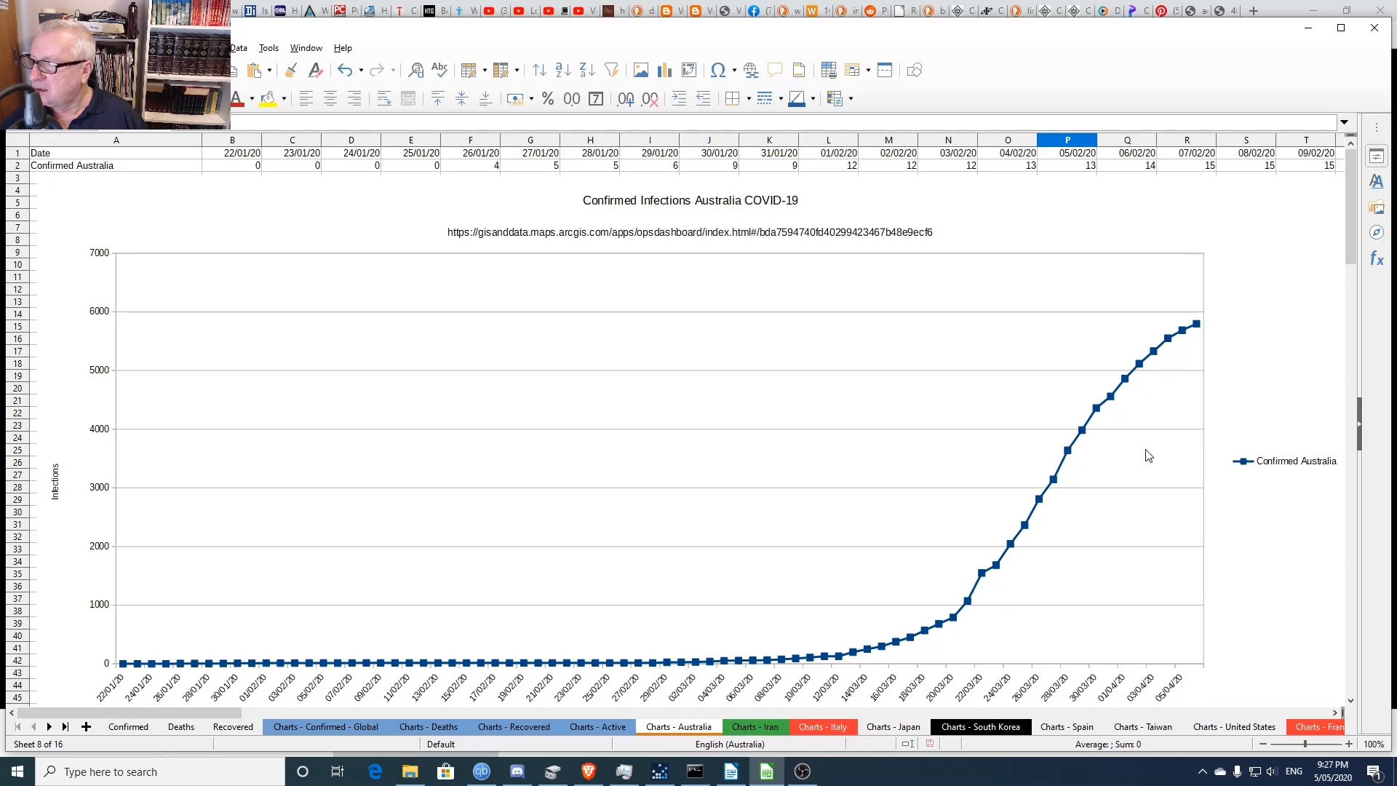
left_click(991, 417)
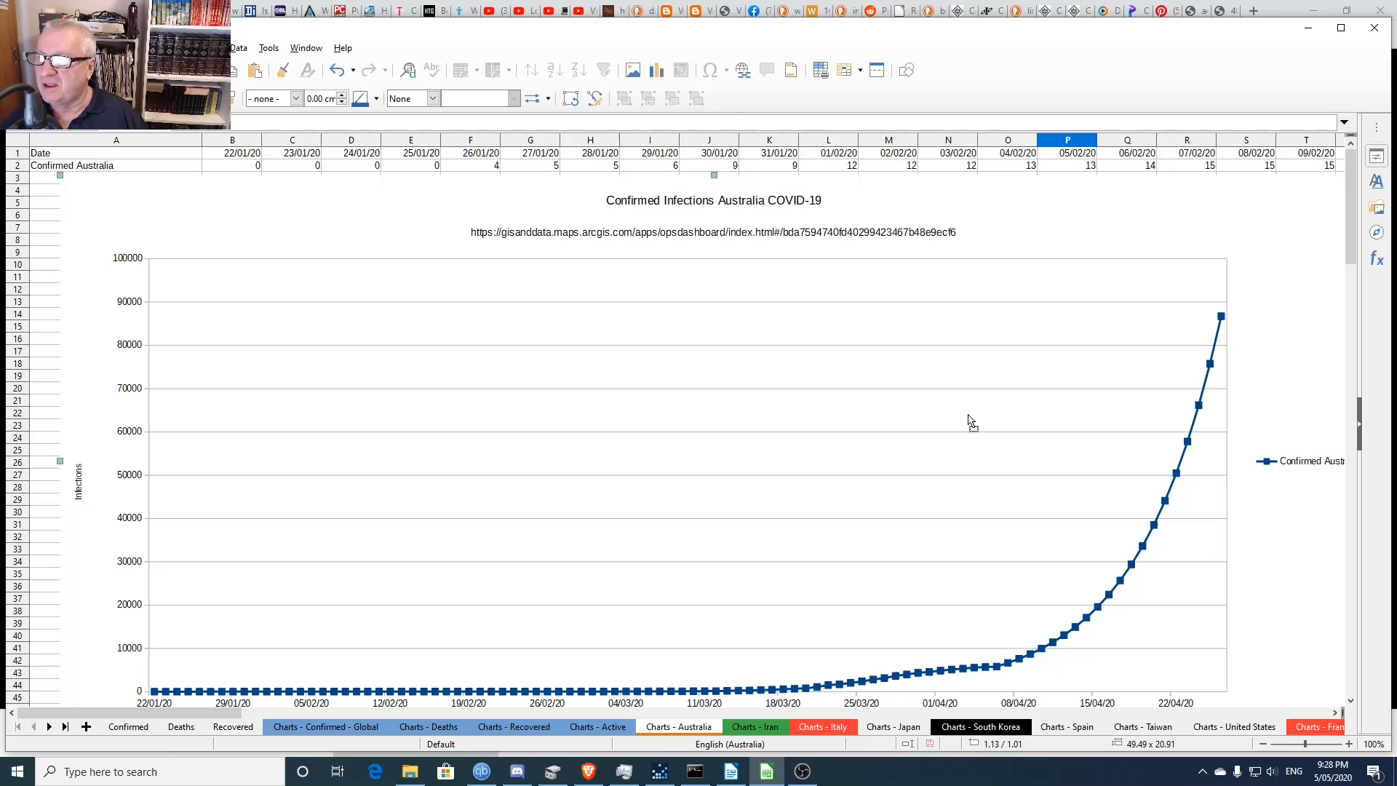
- Move the Confirmed Infections Australia chart slightly so it starts at the sheet's first column, and review its updated curve
left_click_drag(964, 417, 947, 423)
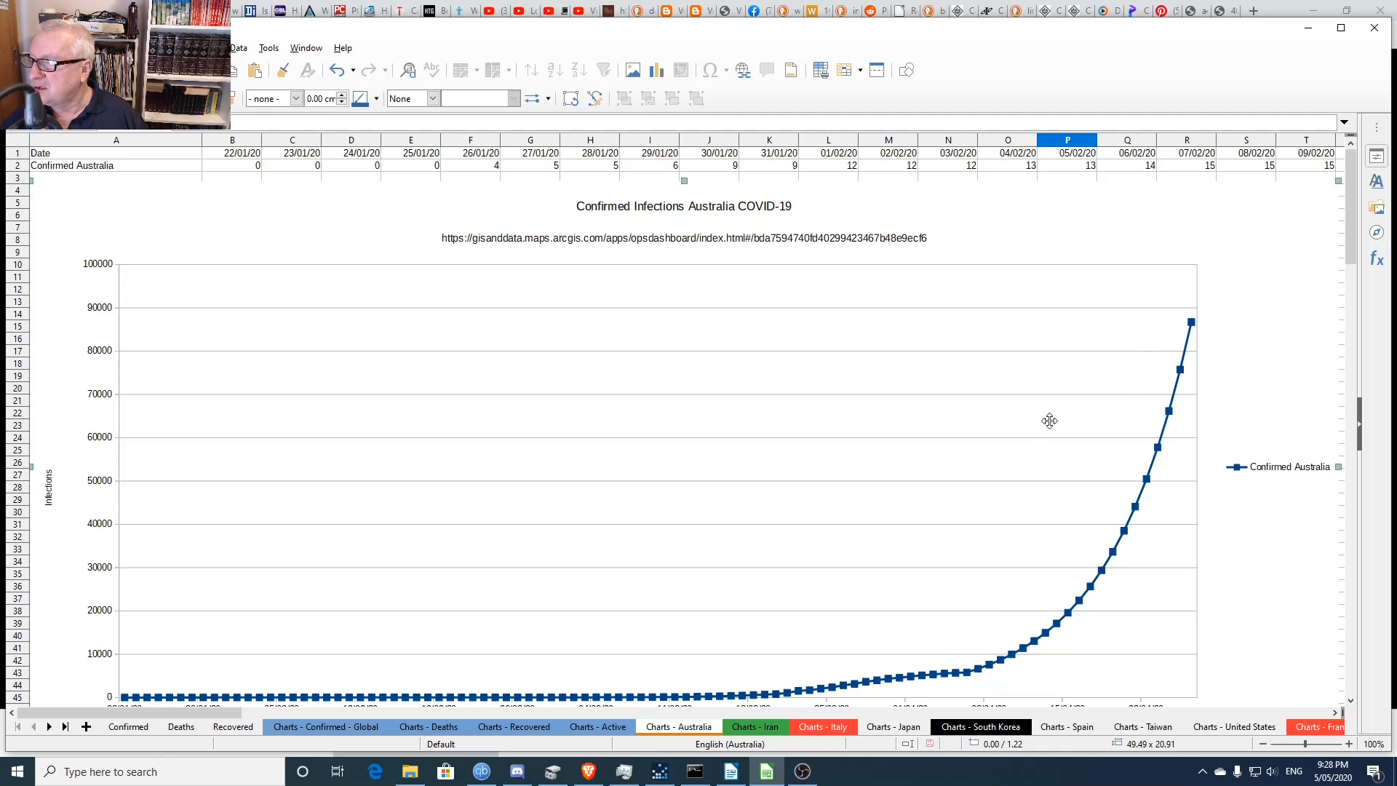
scroll(1041, 420, "down", 4)
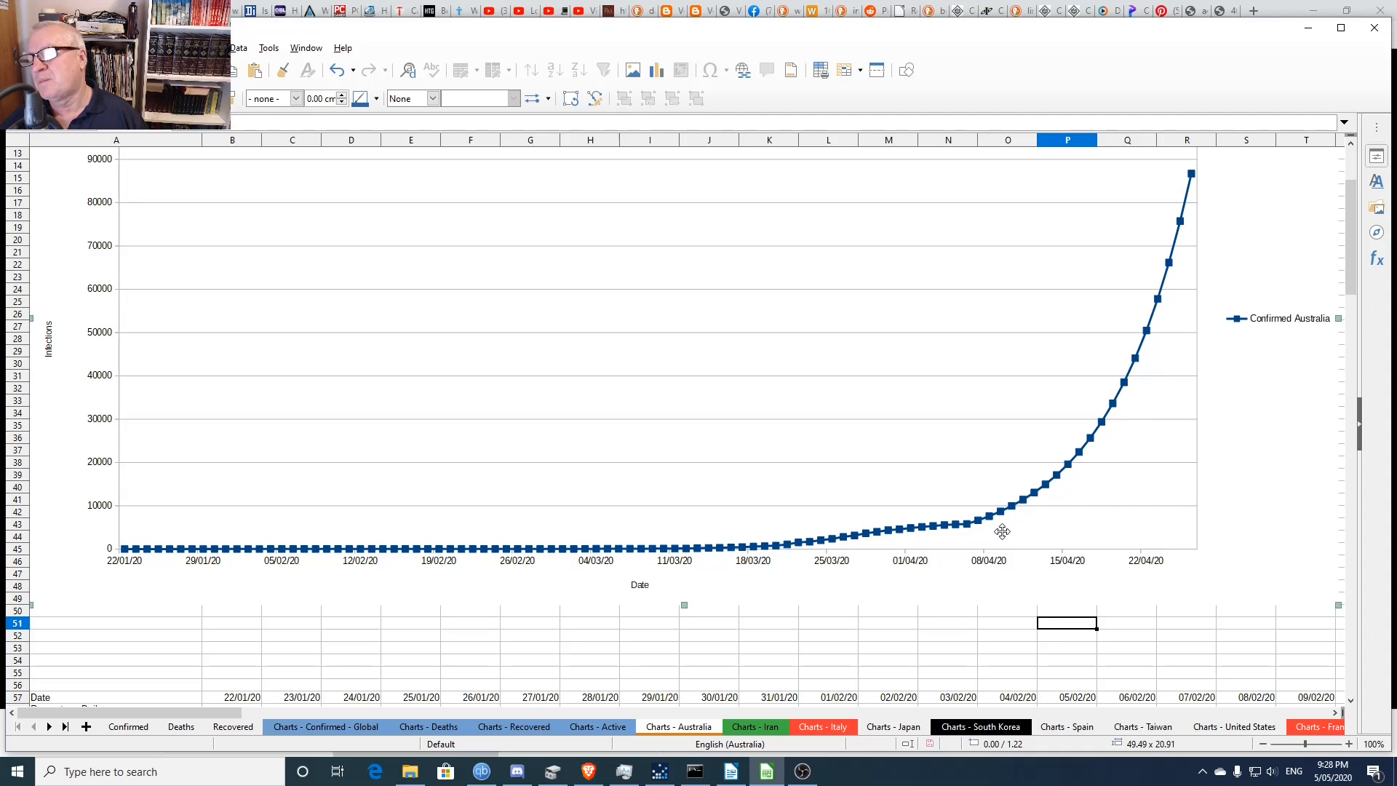
scroll(931, 543, "up", 3)
scroll(931, 542, "up", 1)
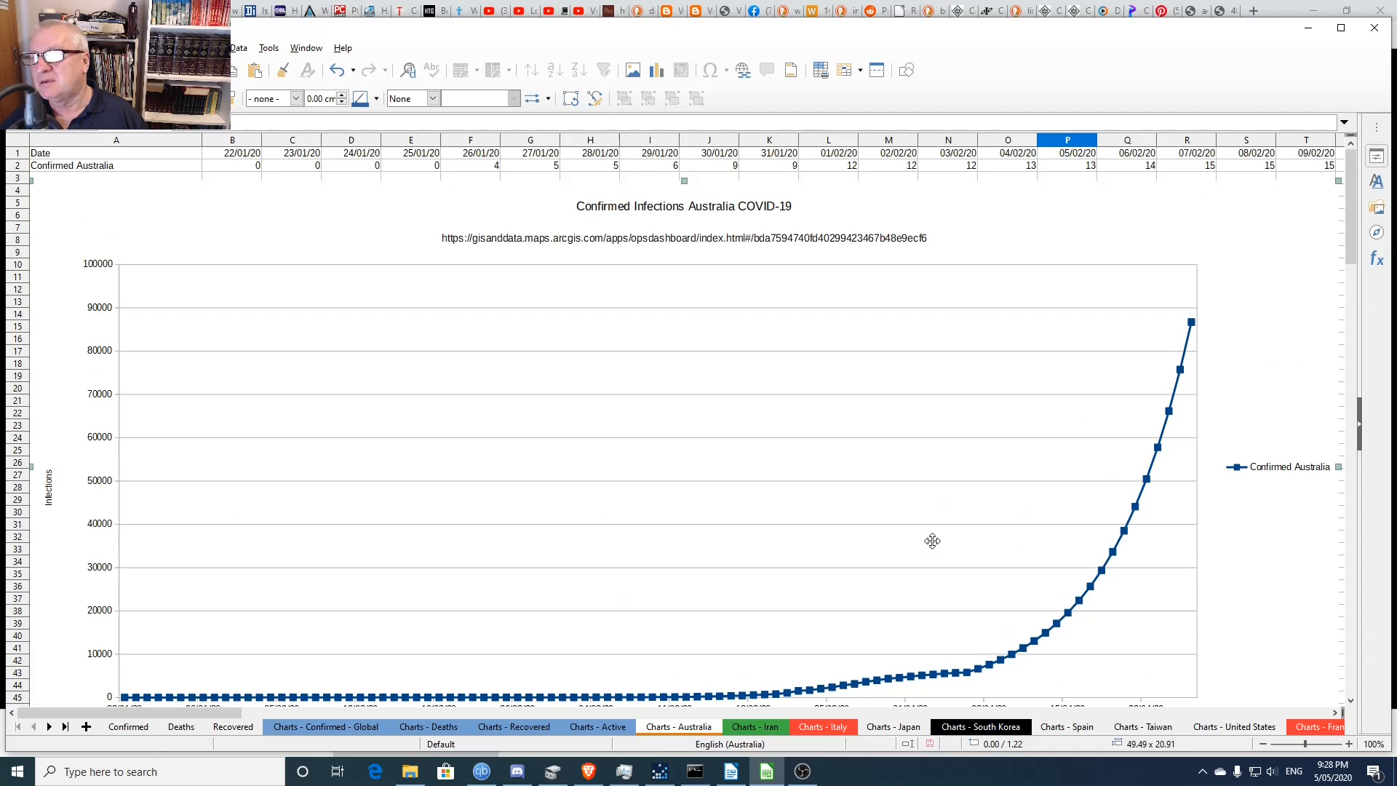
scroll(957, 524, "down", 3)
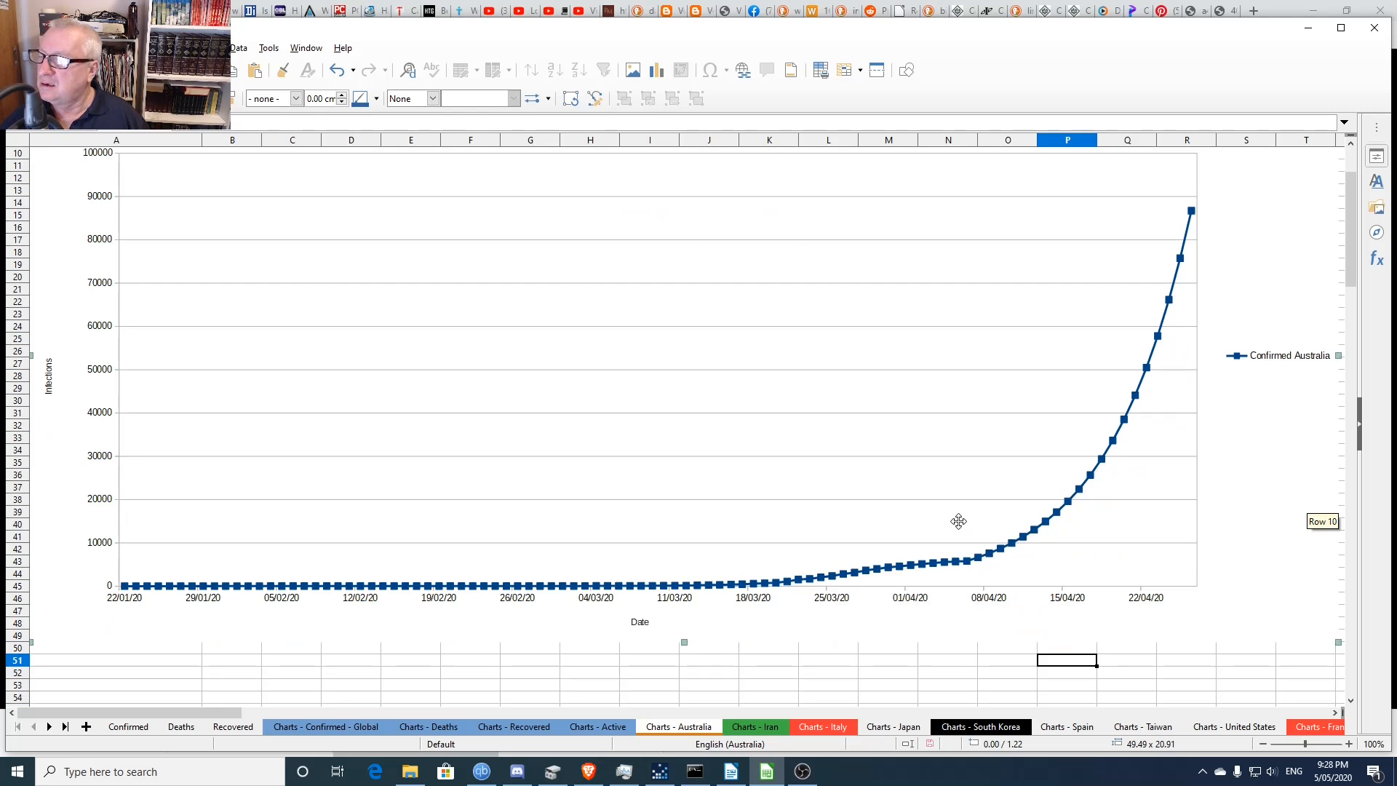
scroll(957, 521, "up", 3)
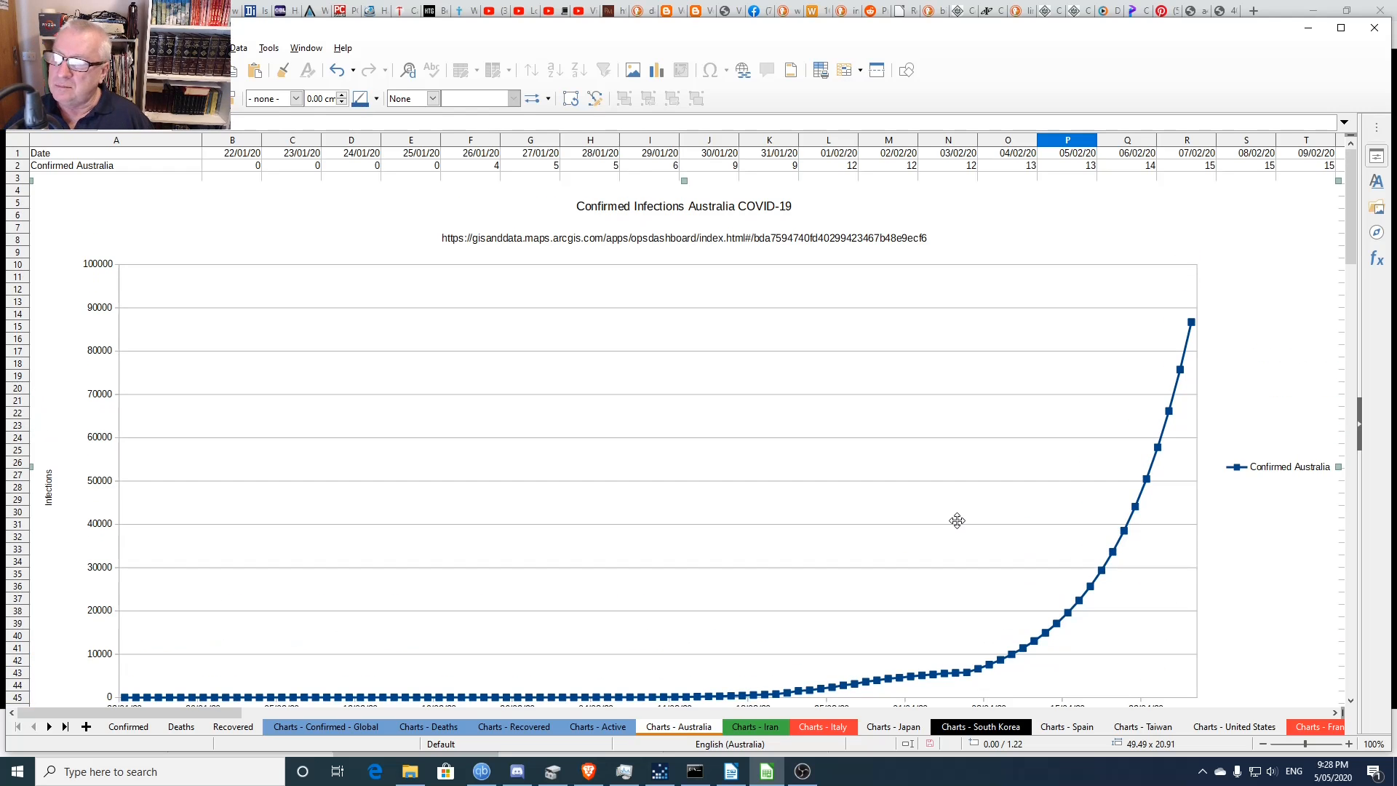
- Look over the Australia charts below Confirmed Infections down to COVID-19 Deaths Australia and return to the Daily Percentage Increase chart
scroll(958, 521, "down", 6)
left_click(908, 574)
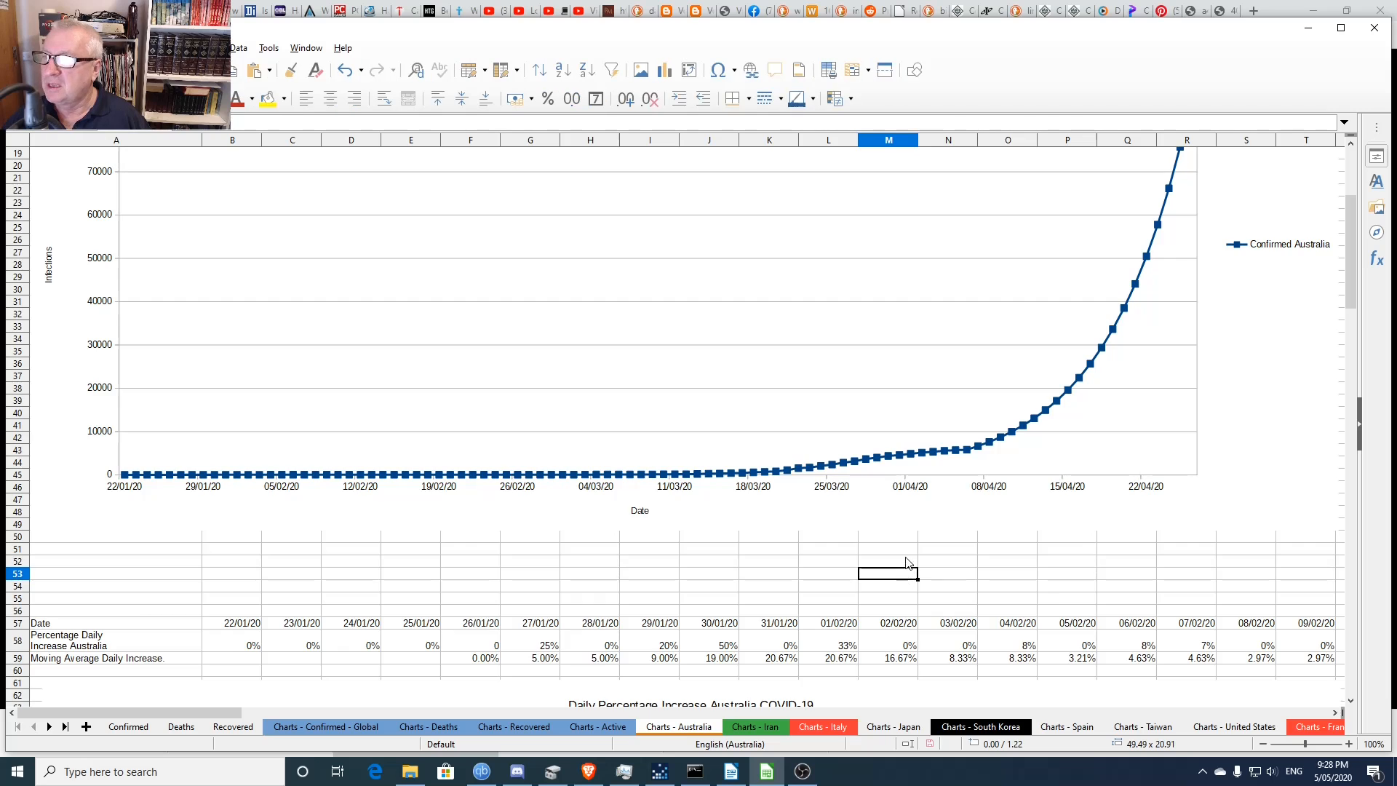
scroll(907, 562, "up", 6)
scroll(909, 560, "down", 13)
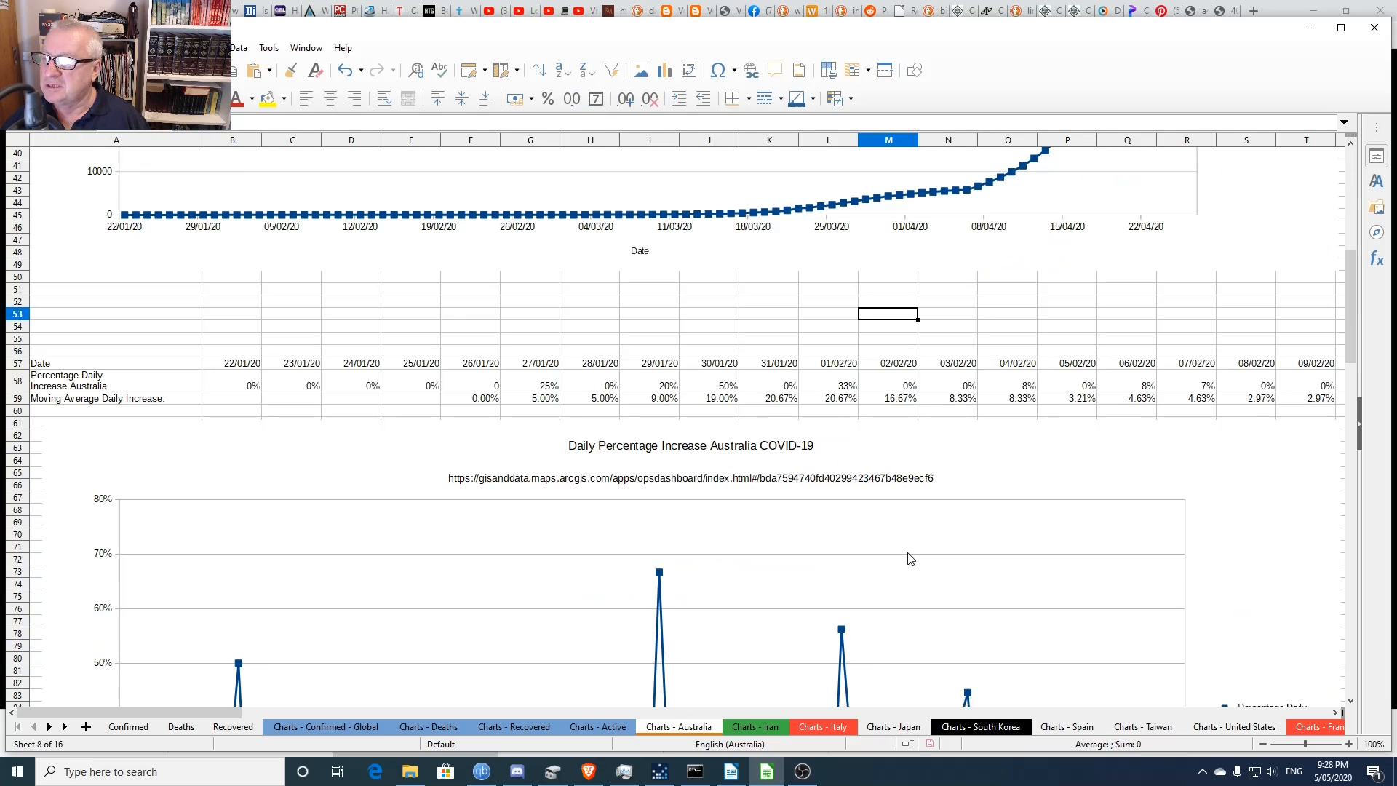
scroll(877, 553, "down", 20)
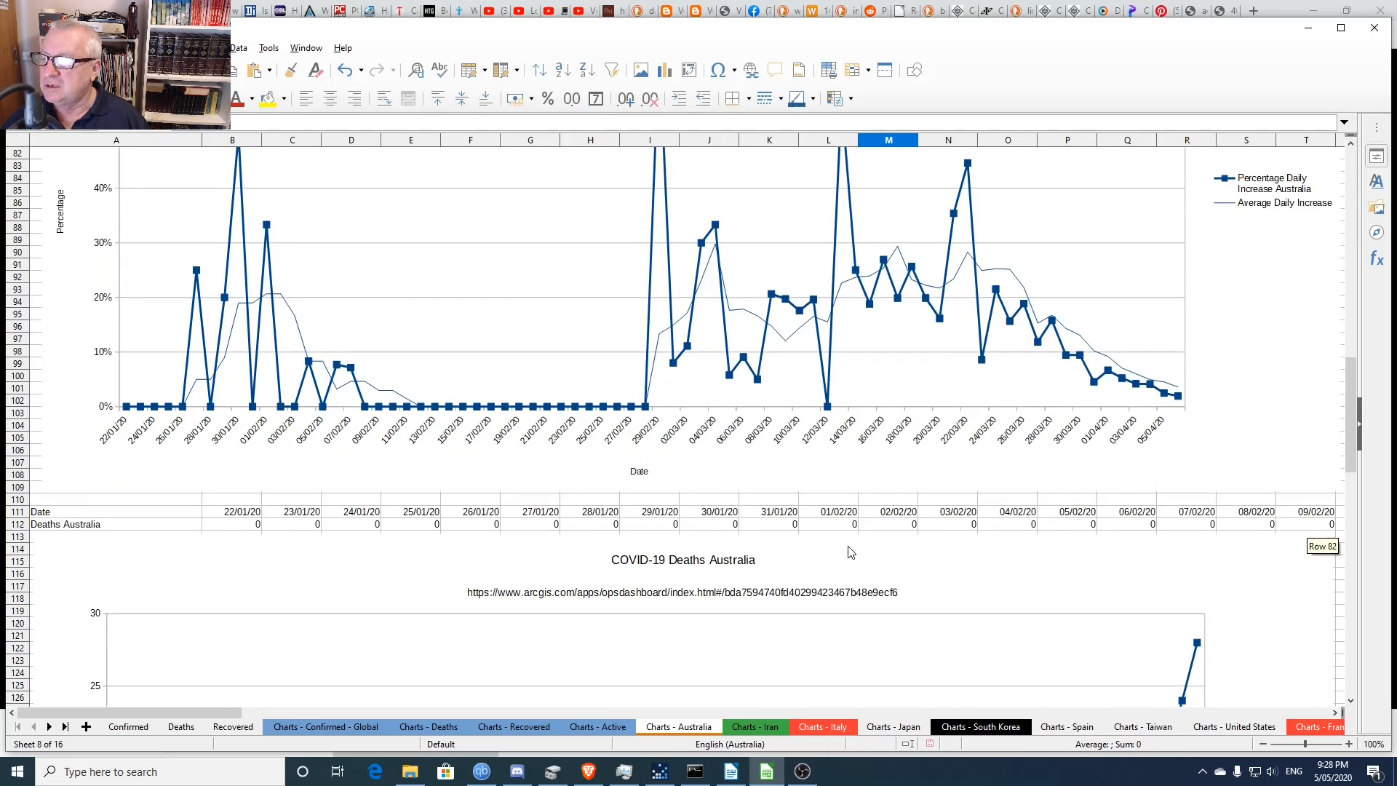
scroll(851, 550, "down", 5)
scroll(851, 551, "up", 16)
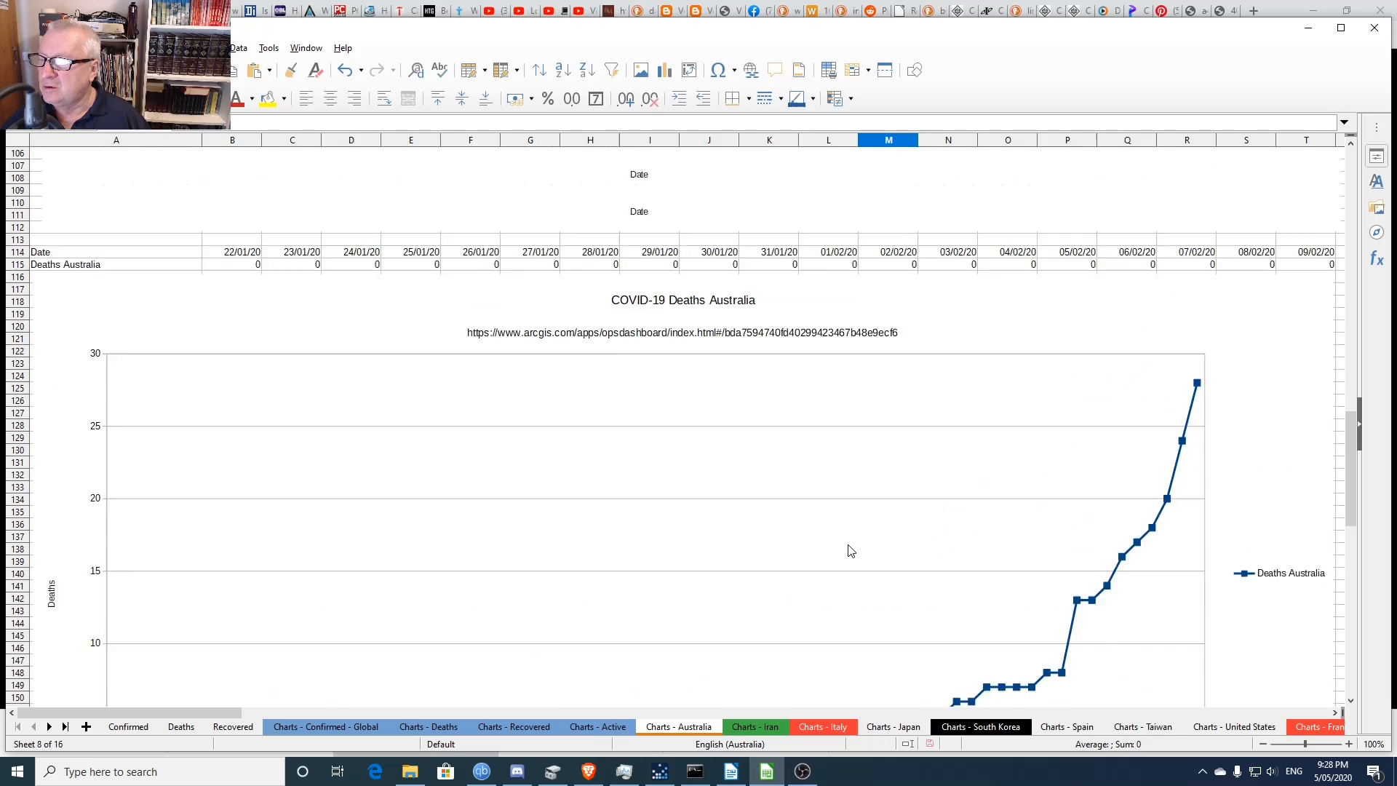
scroll(850, 550, "up", 6)
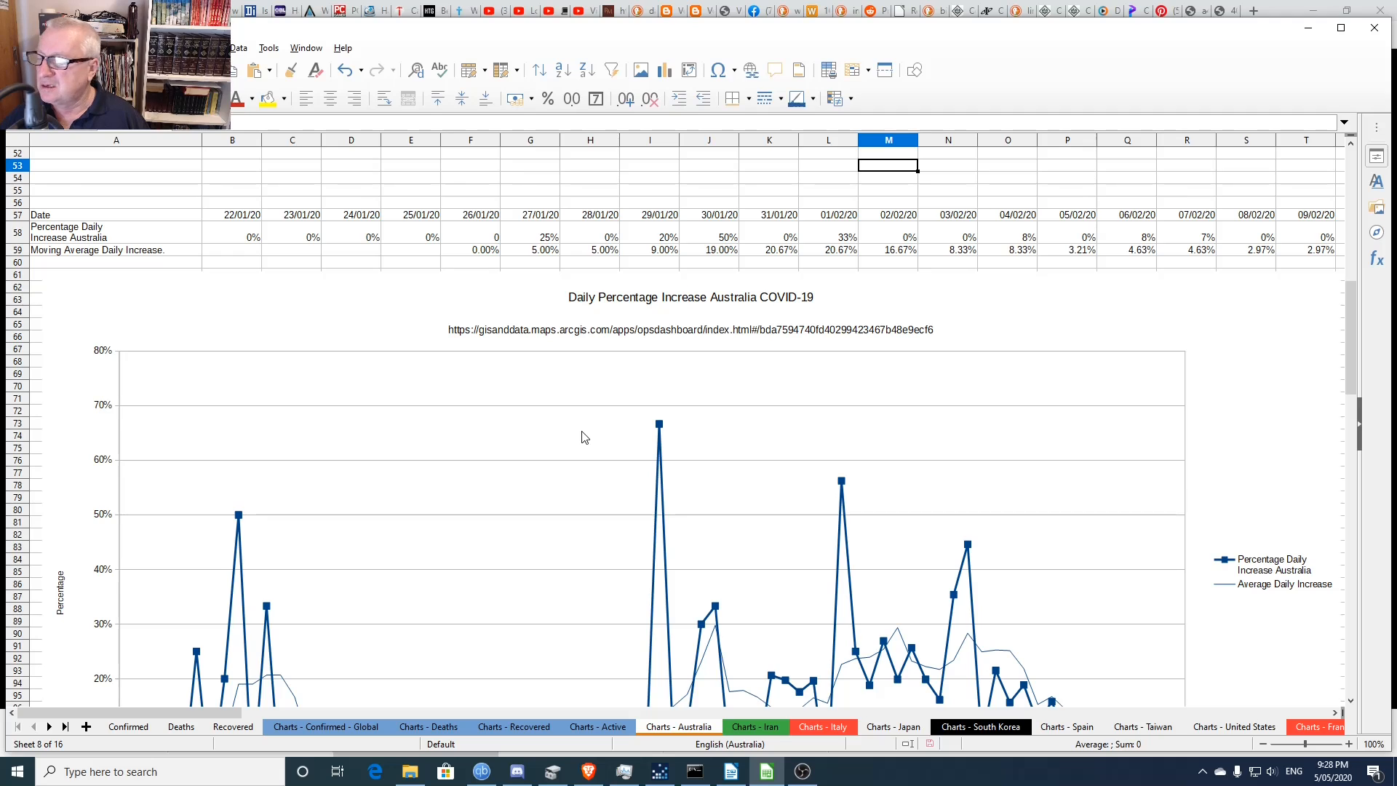
- Extend the Daily Percentage Increase Australia chart's Y-values range to column DA in row 58
left_click(555, 397)
double_click(543, 389)
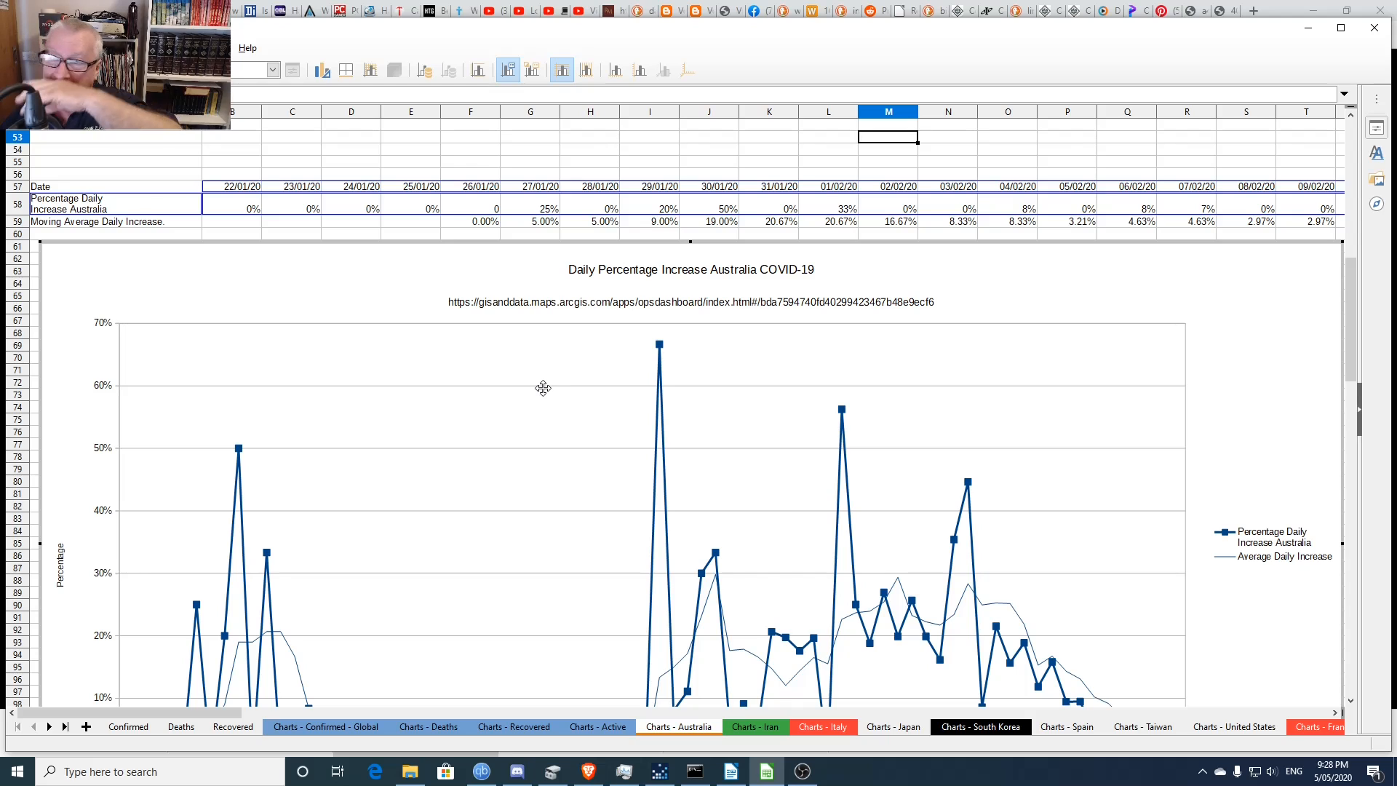
right_click(529, 378)
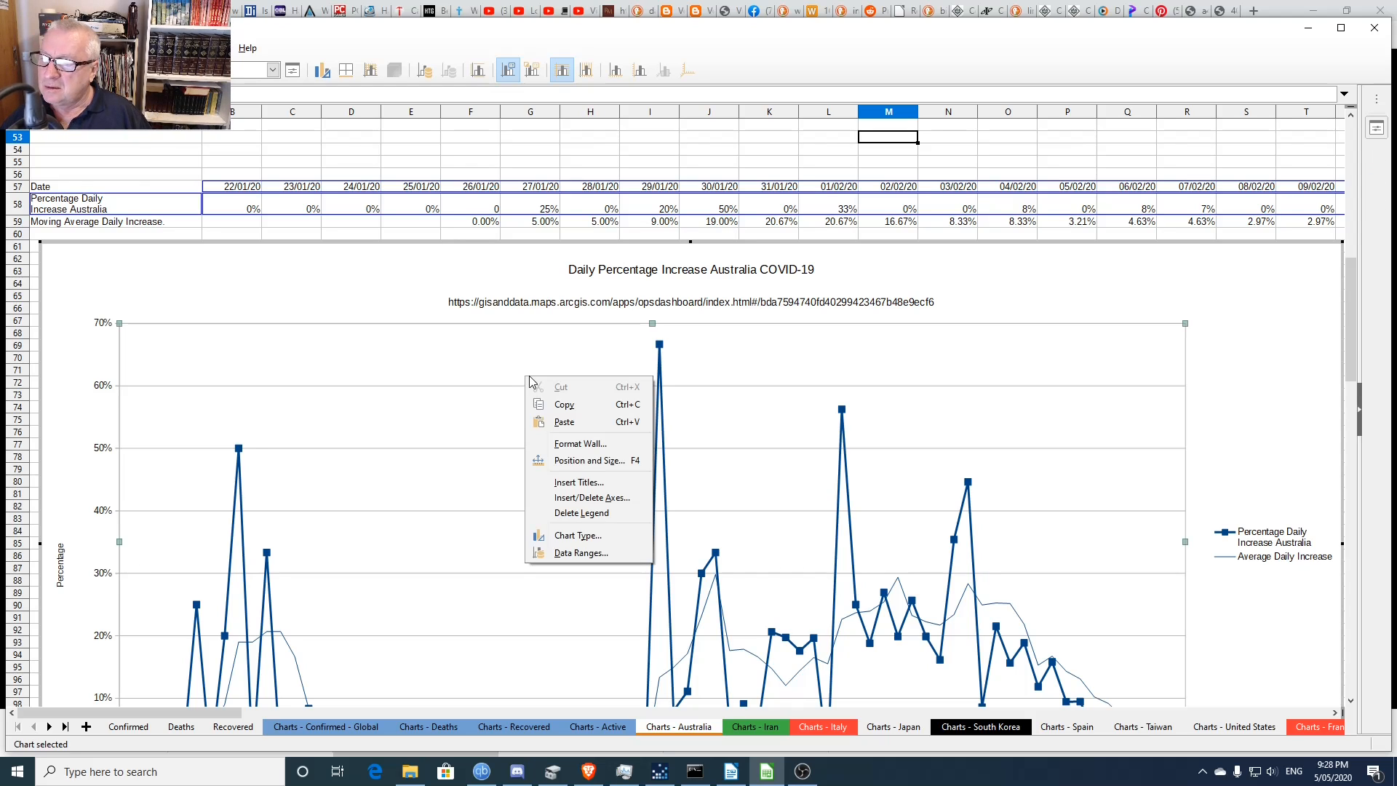
left_click(575, 553)
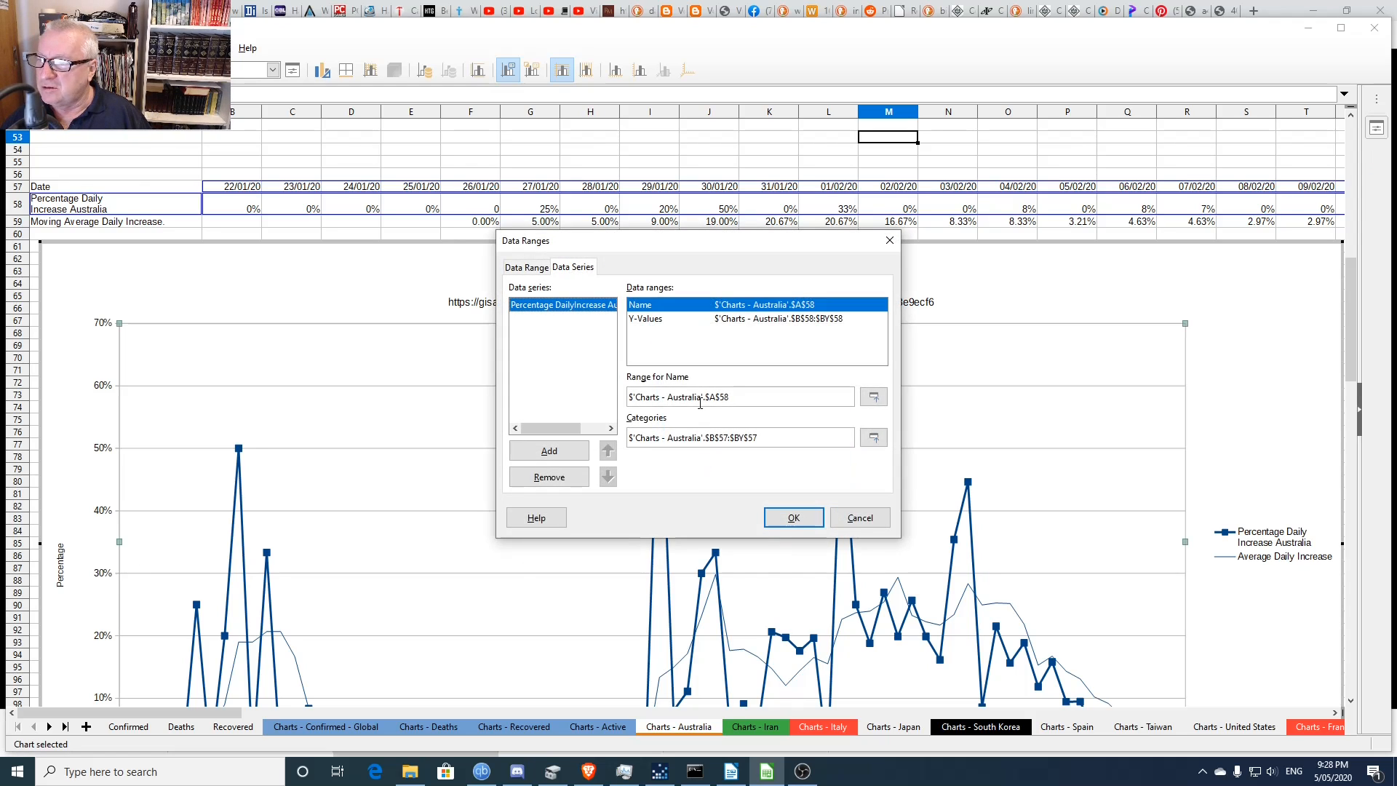
left_click(779, 321)
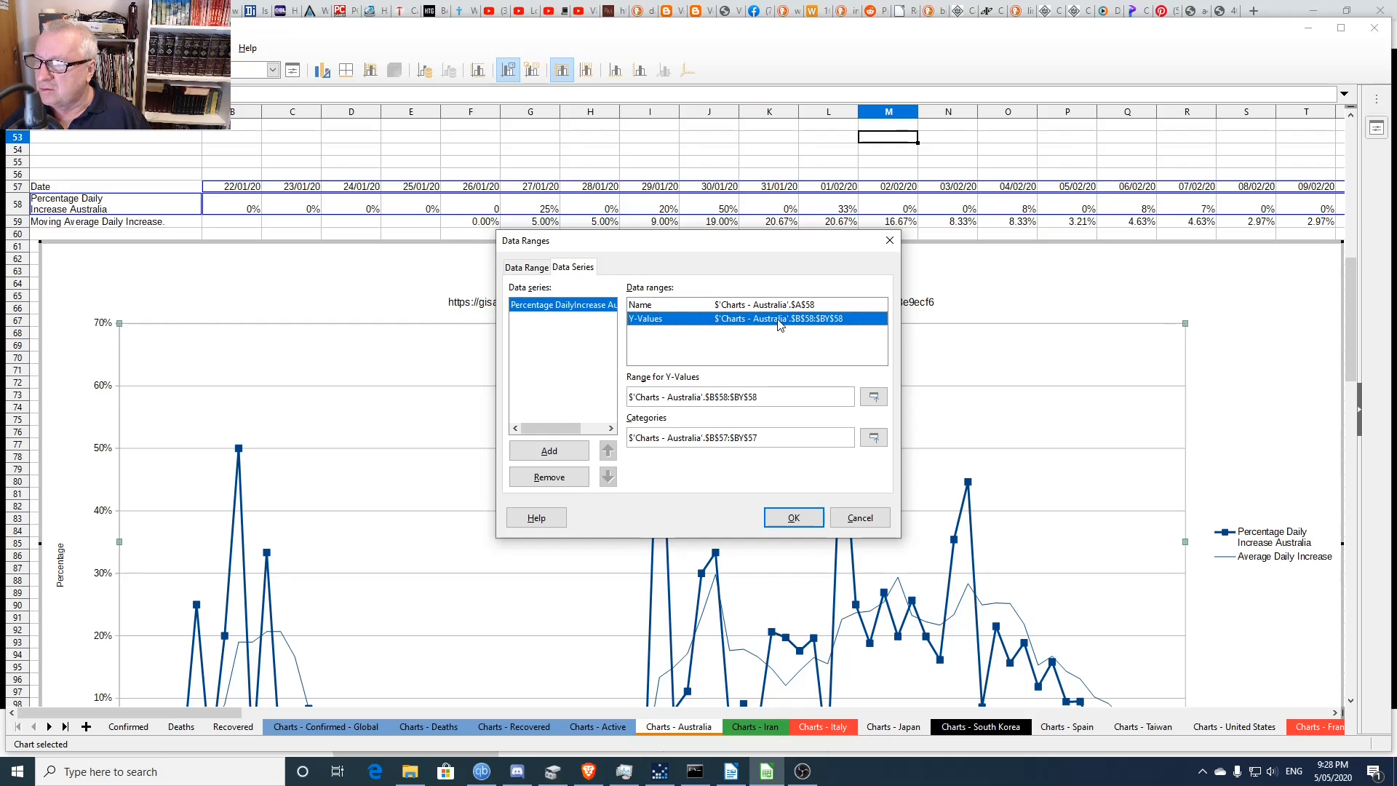
left_click(732, 399)
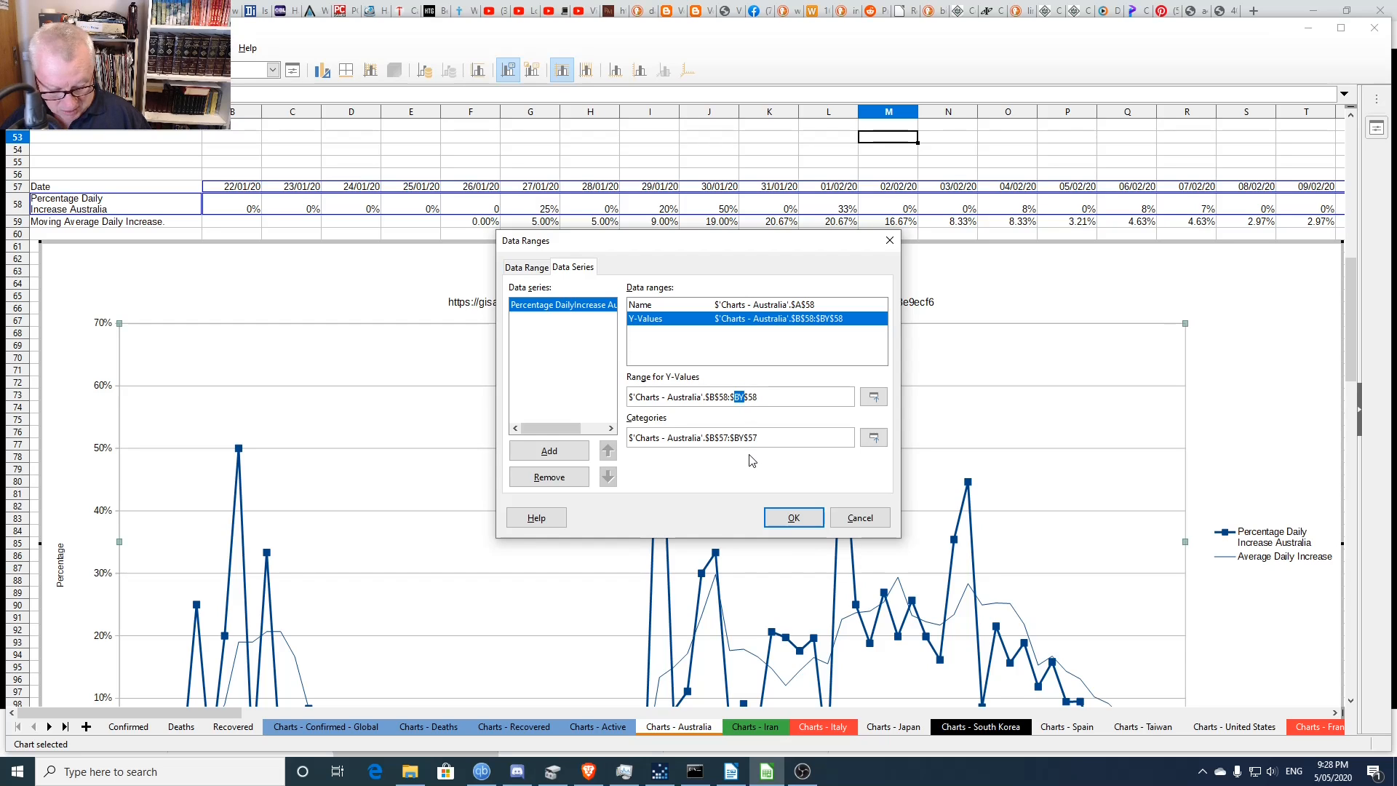
type("da")
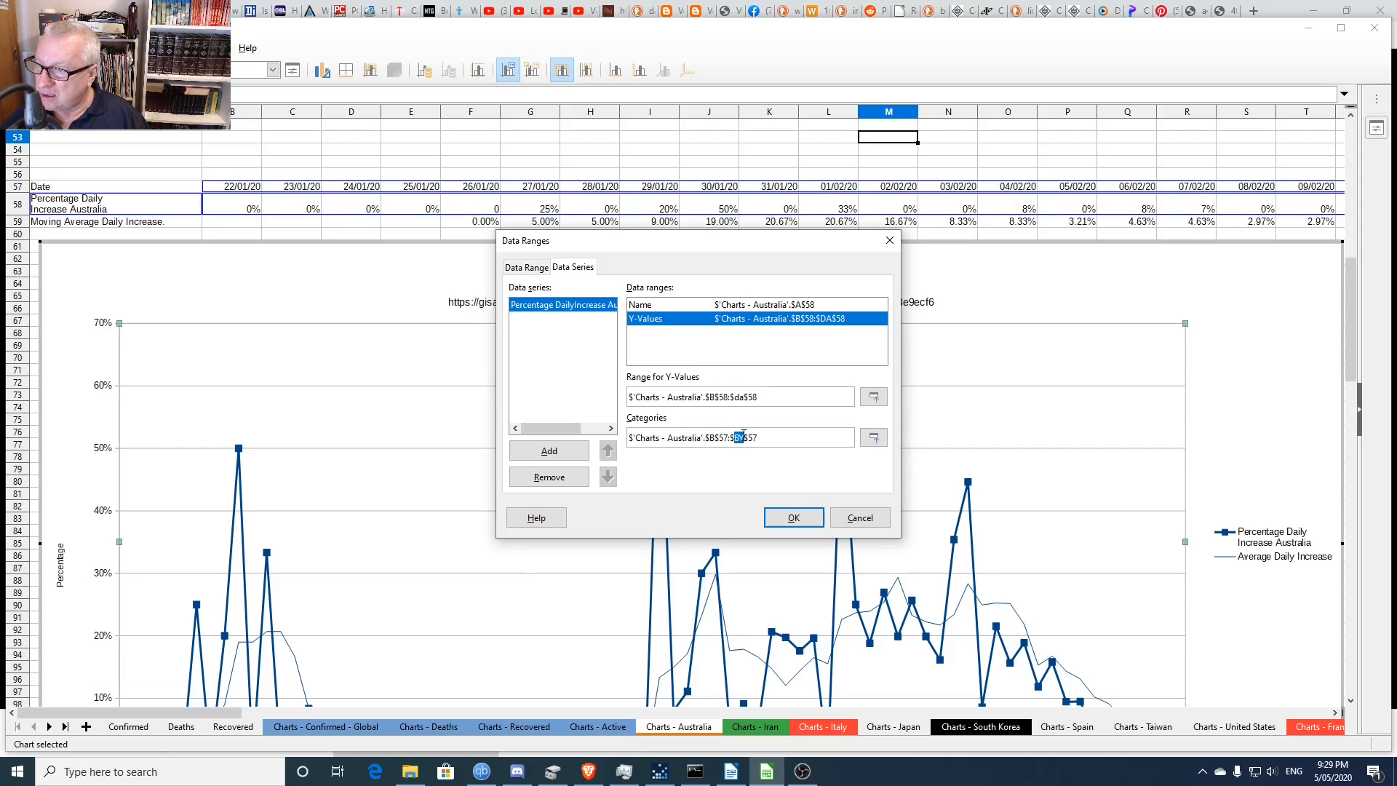
- Extend the Daily Percentage Increase Australia chart's categories range to column DA in row 57, apply the ranges and leave chart editing
type("da")
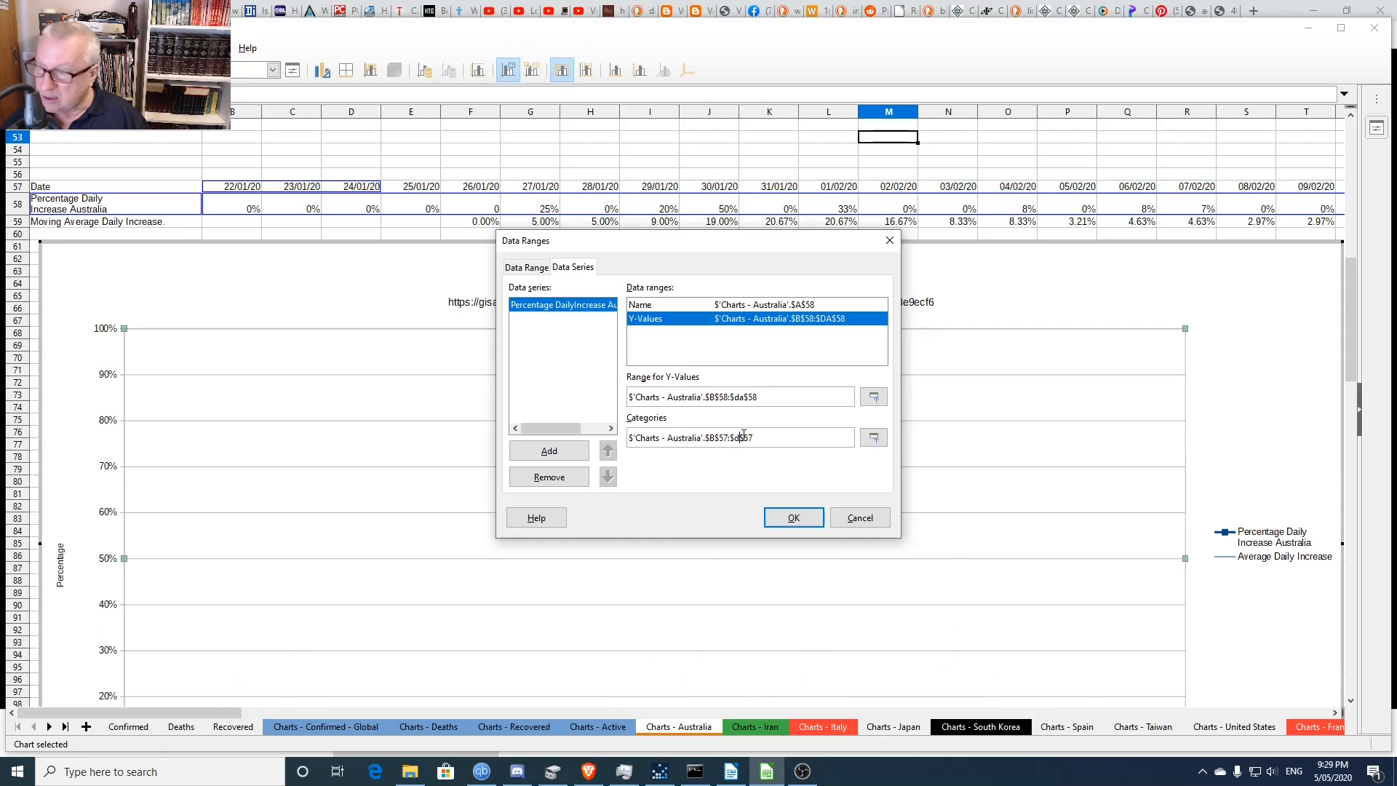
left_click(791, 518)
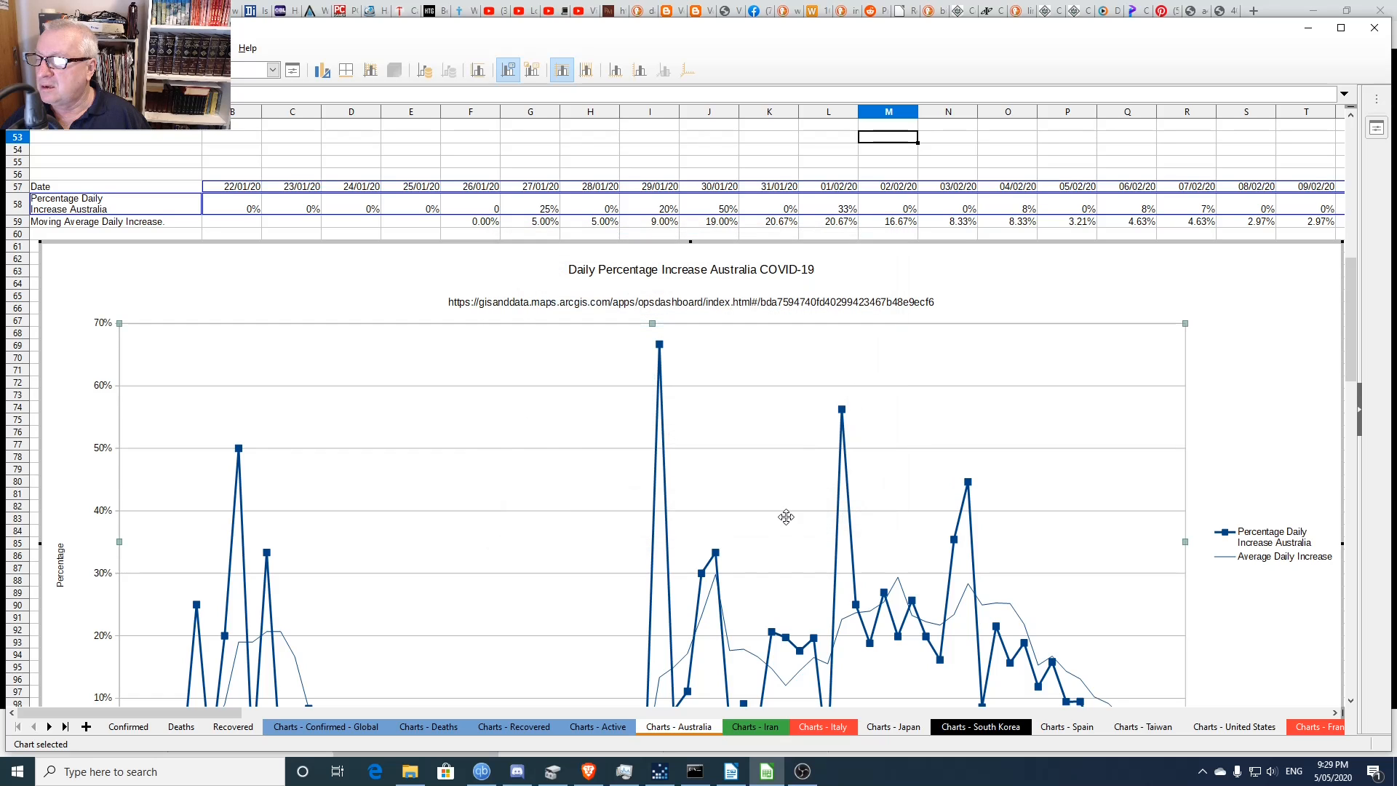
left_click(1066, 235)
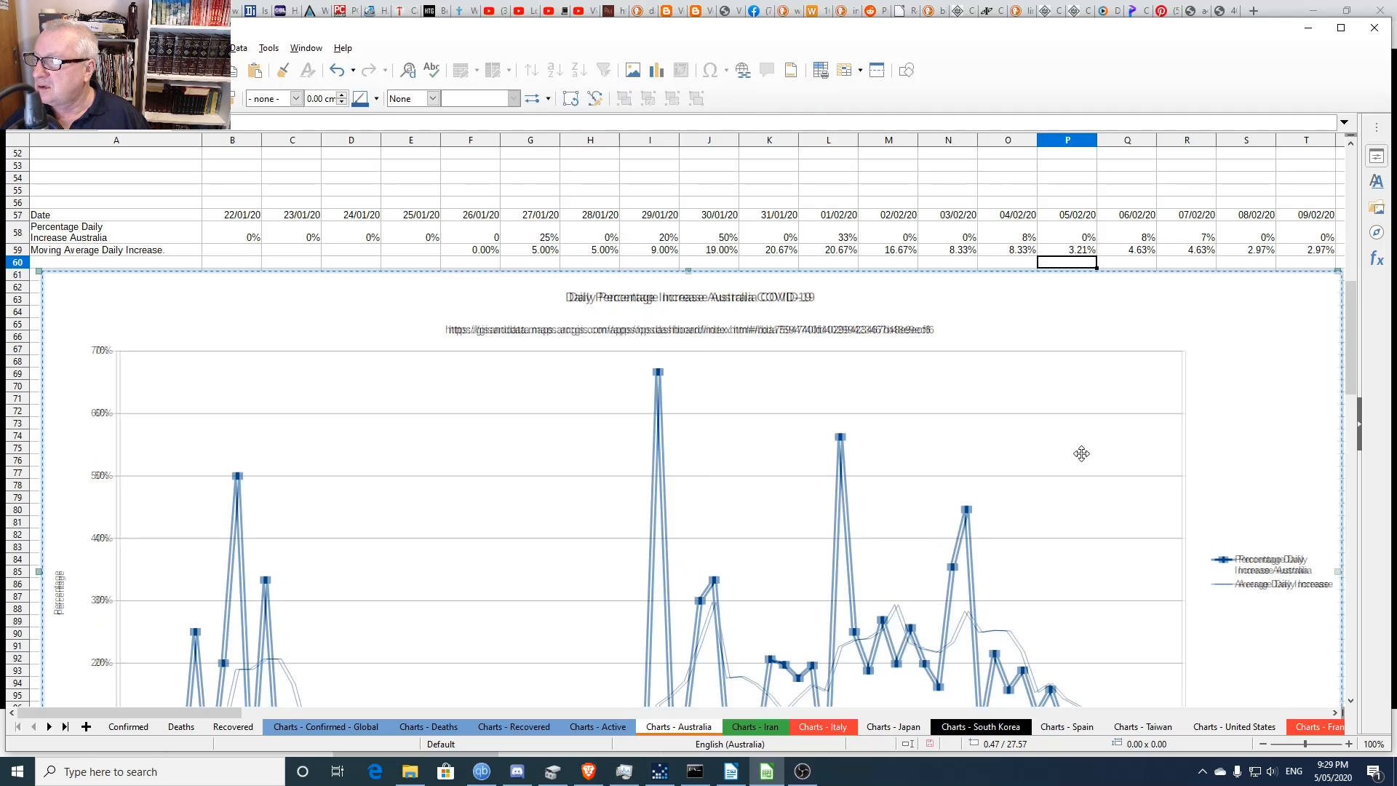
- Review the Daily Percentage Increase Australia curve and return to the Confirmed Infections data and chart at the sheet's start
scroll(1072, 454, "down", 5)
scroll(1067, 459, "down", 1)
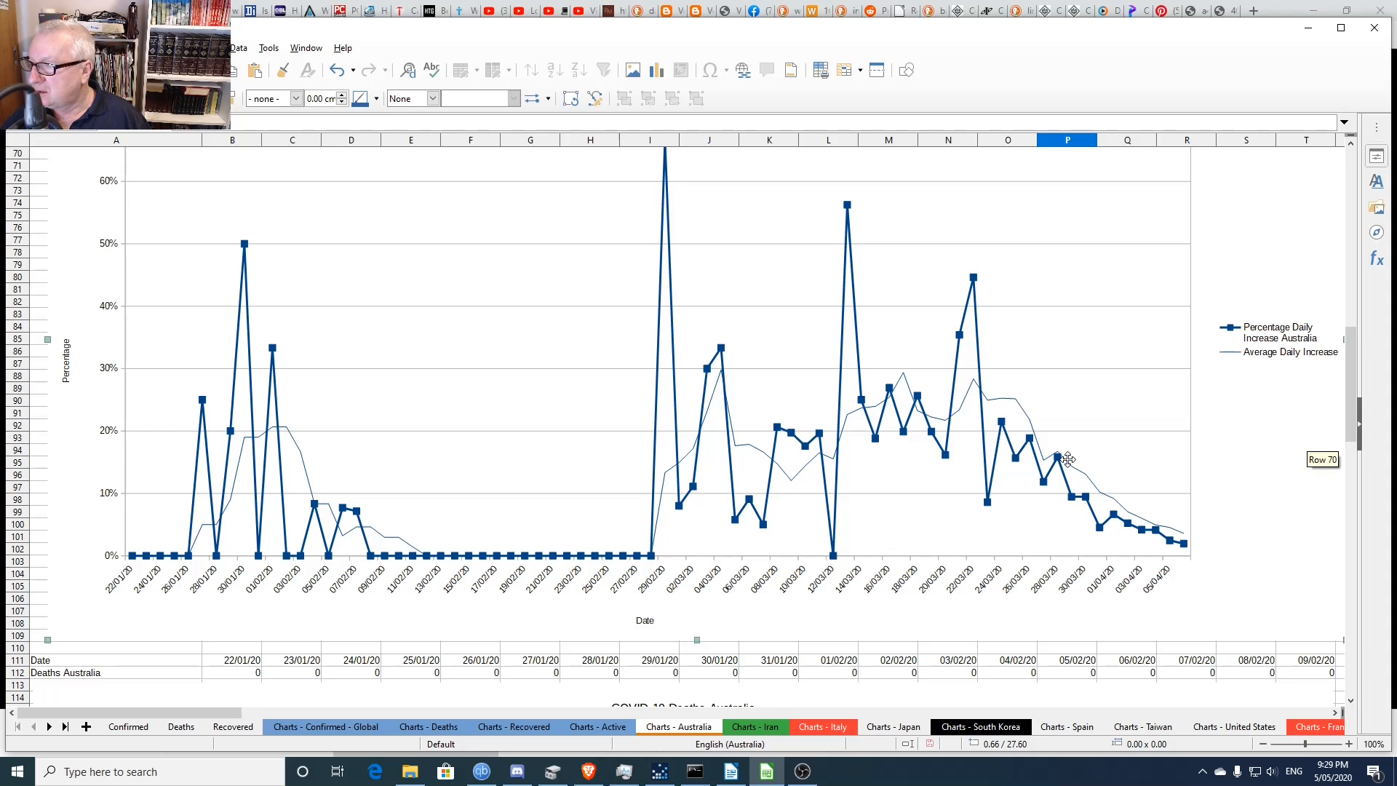
scroll(1124, 458, "up", 20)
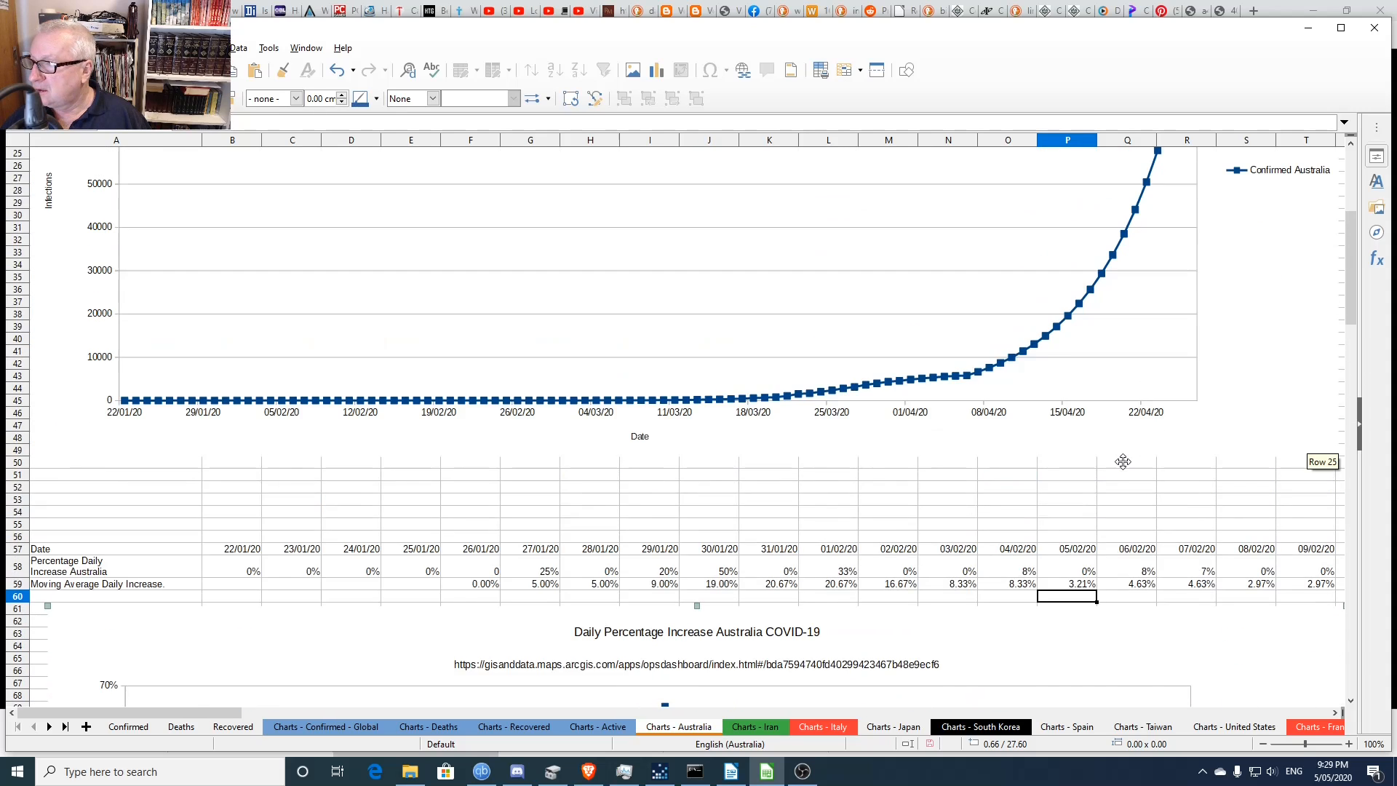
scroll(1124, 461, "up", 1)
scroll(1125, 461, "down", 1)
scroll(1124, 461, "up", 1)
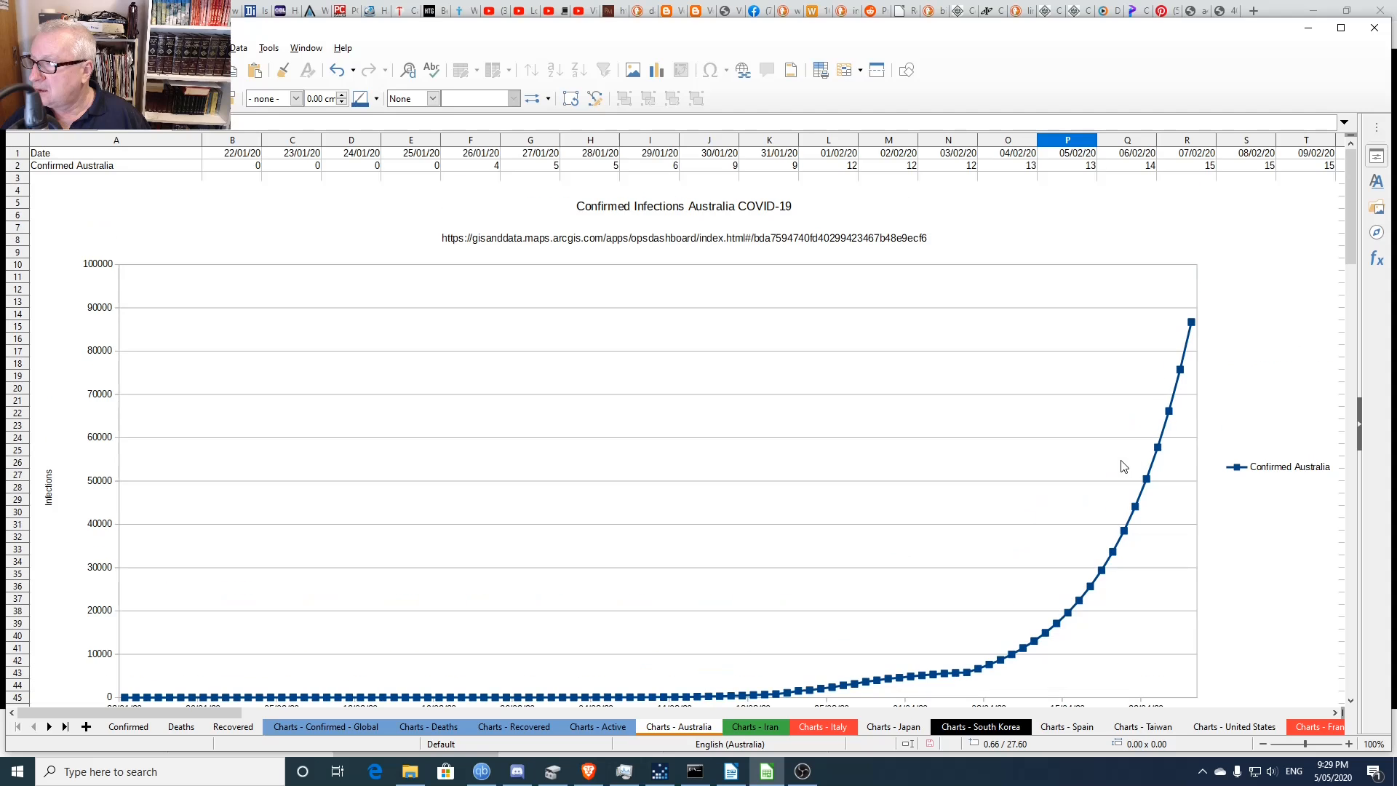
- Examine row 2's Confirmed Australia data up to its last filled column and trace back to the last formula column, BY
left_click(1117, 175)
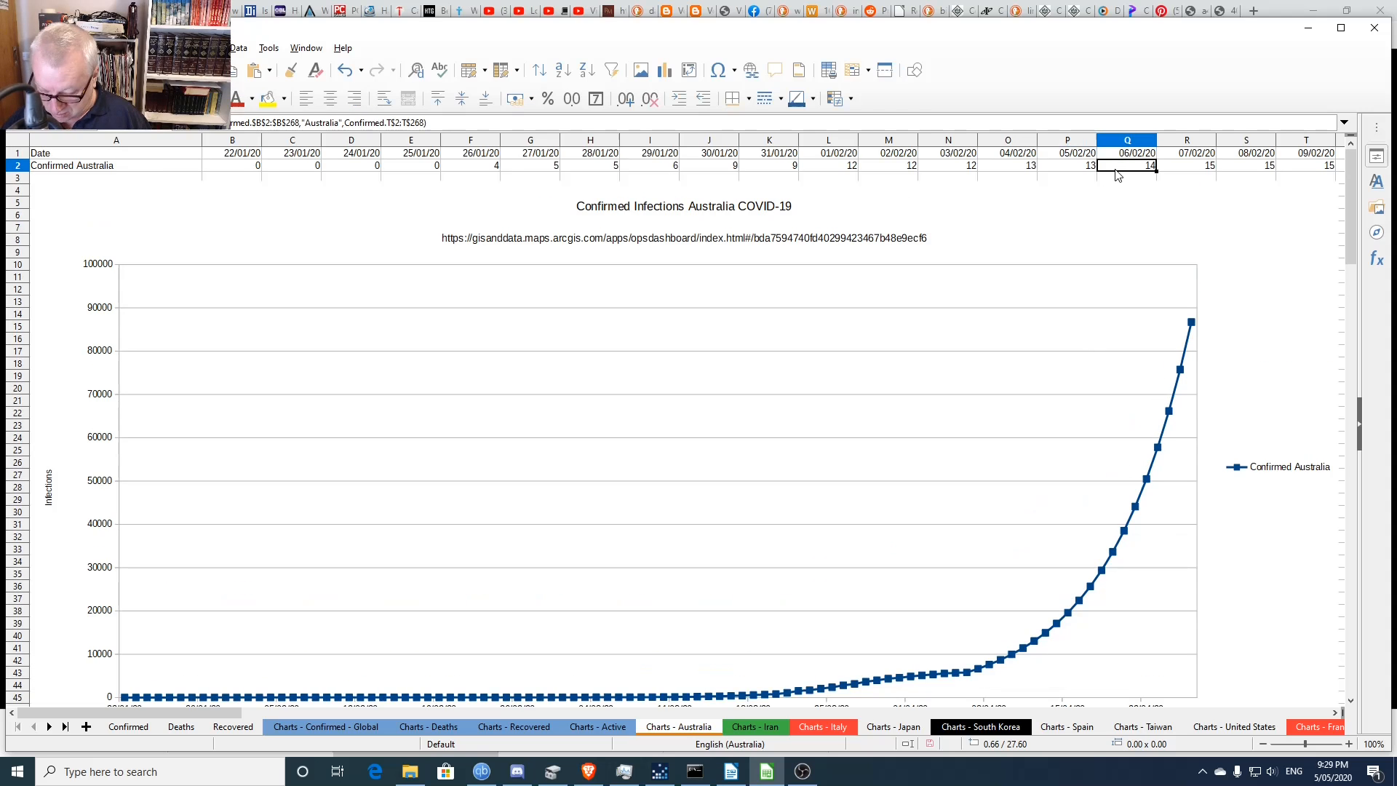
key("ctrl+Right")
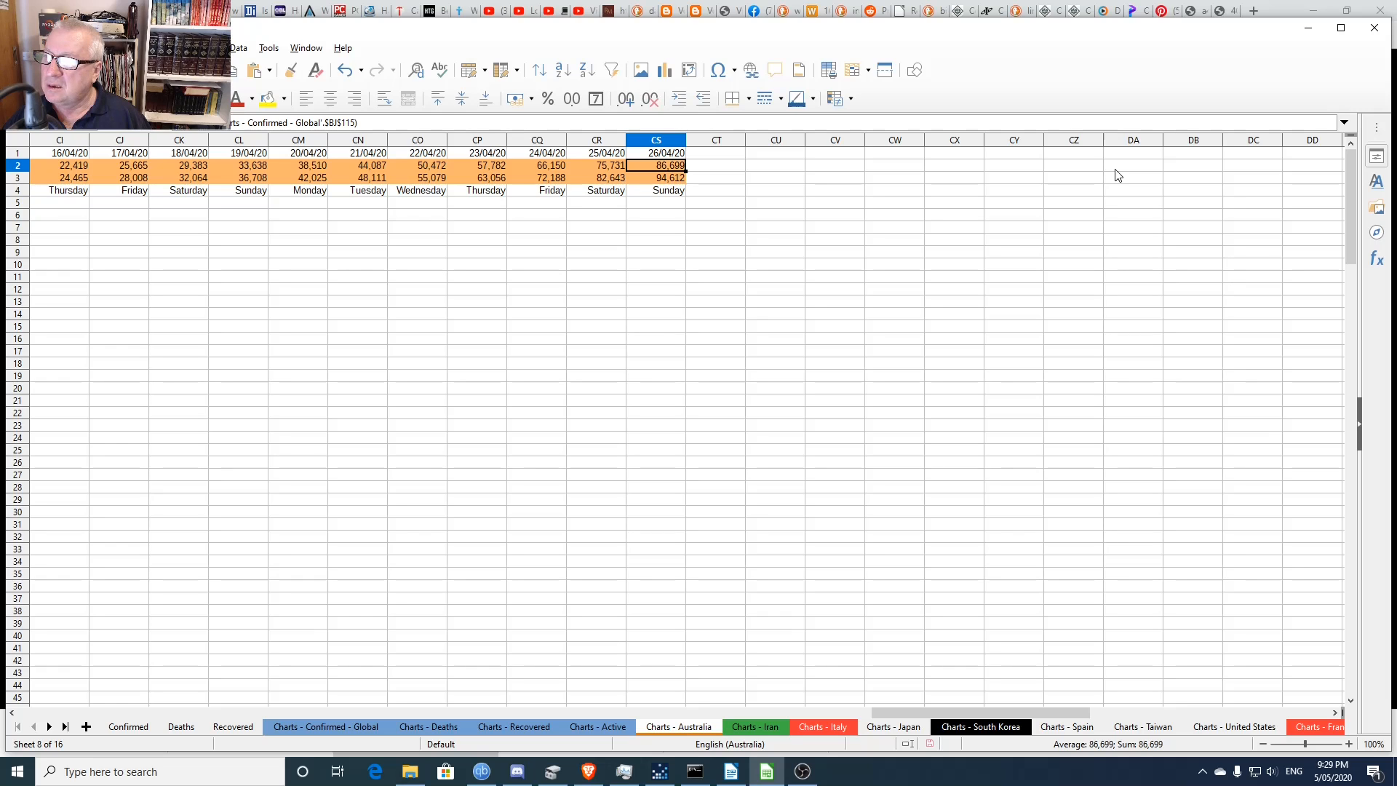
key("Left")
key("Left")
key("Left")
key("Left")
key("Left")
key("Left")
key("Left")
key("Left")
key("Left")
key("Left")
key("Left")
key("Left")
key("Left")
key("Left")
key("Left")
key("Left")
key("Left")
key("Left")
key("Left")
key("Left")
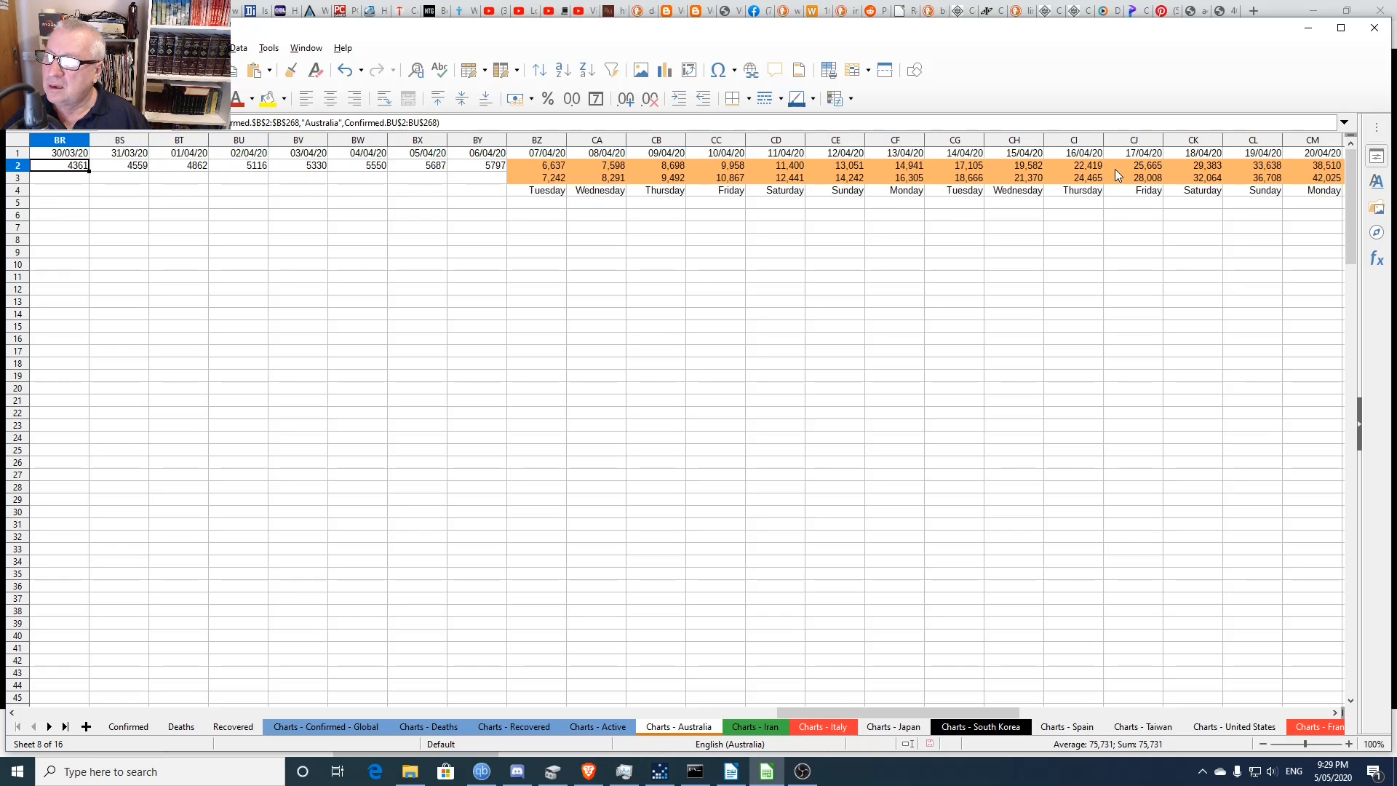
key("Right")
key("Right")
key("Right")
key("Right")
key("Right")
key("Right")
key("Right")
key("Right")
key("Right")
key("Left")
key("Left")
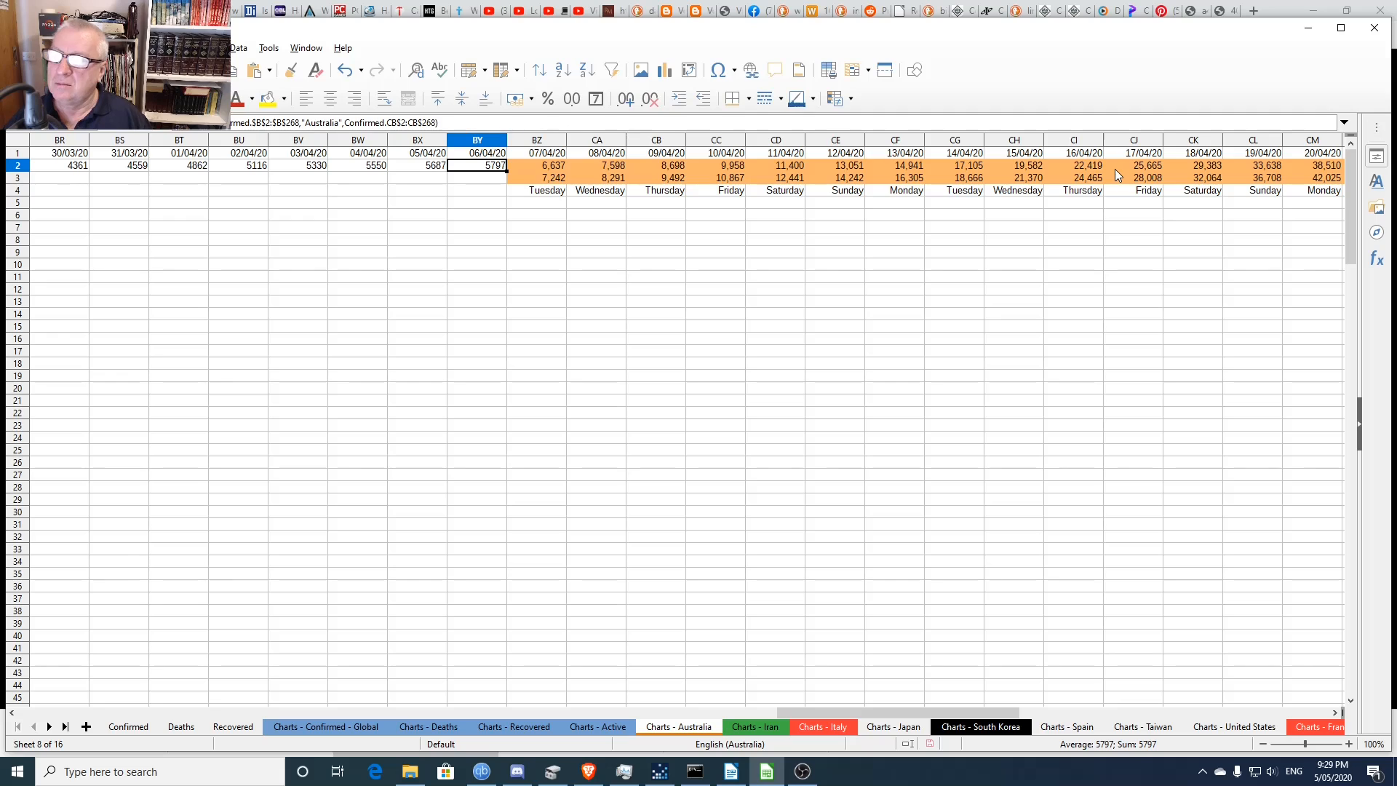
- Copy column BY and try selecting whole columns from BZ to CH as the paste destination
left_click(476, 139)
key("ctrl+c")
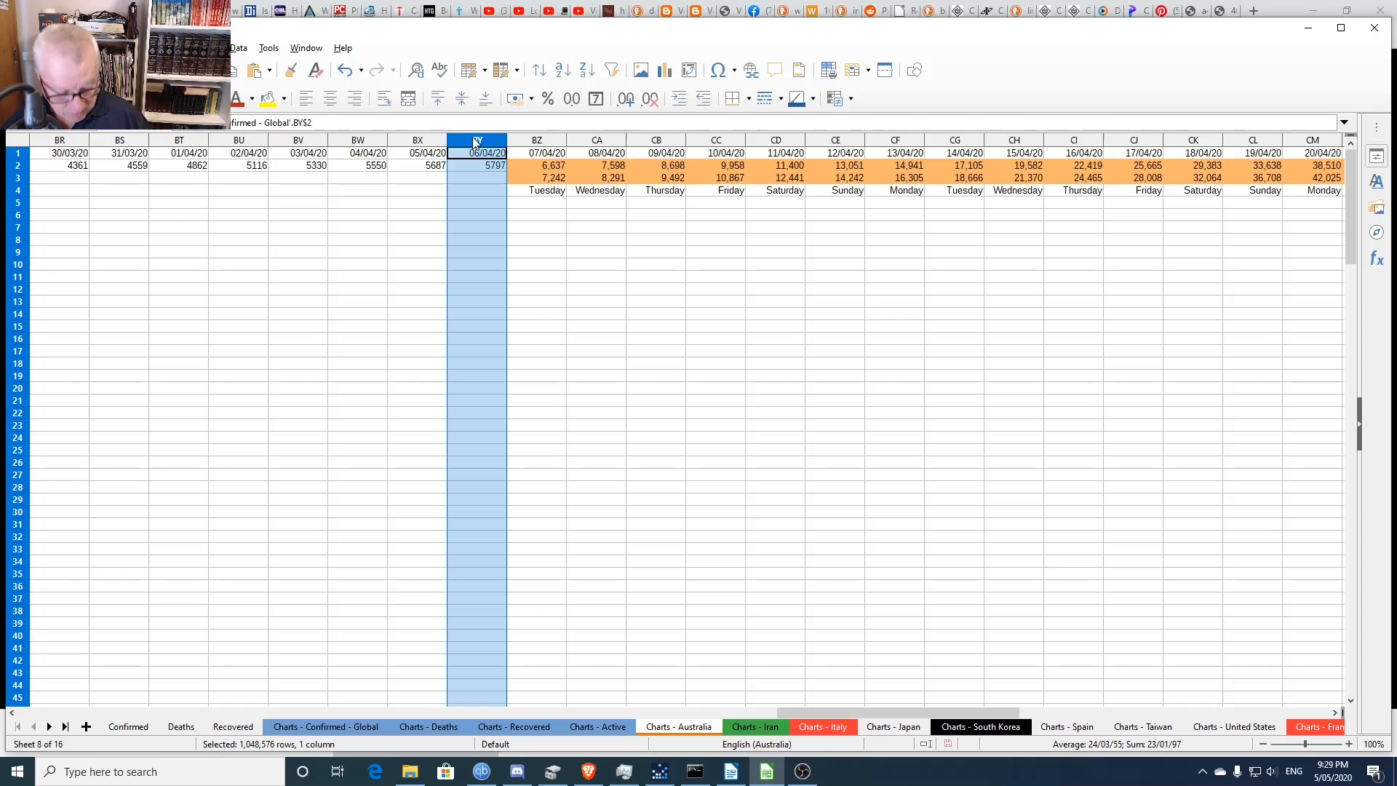
left_click(537, 139)
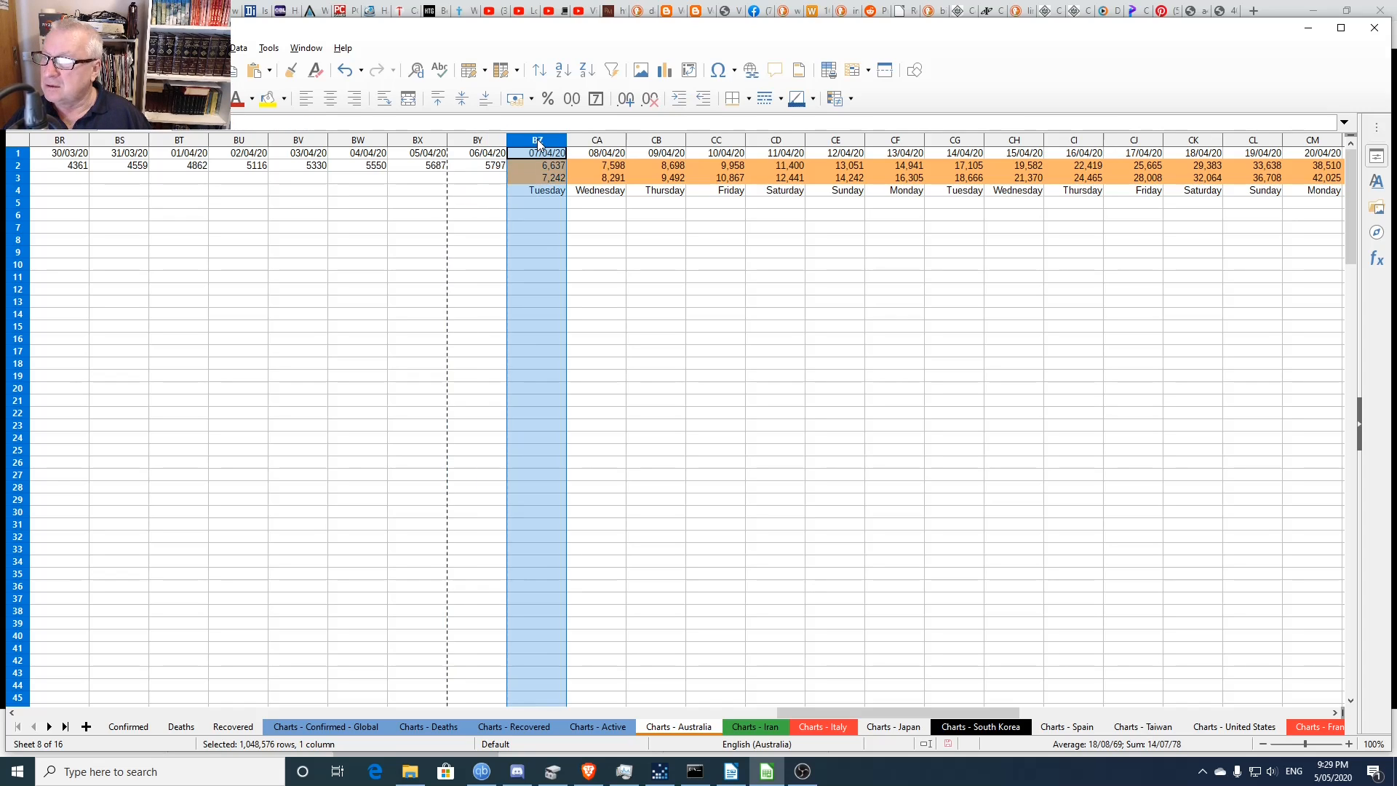
key("shift+Right")
key("shift+Right")
key("shift+Right")
key("shift+Right")
key("shift+Right")
key("shift+Right")
key("shift+Right")
key("shift+Right")
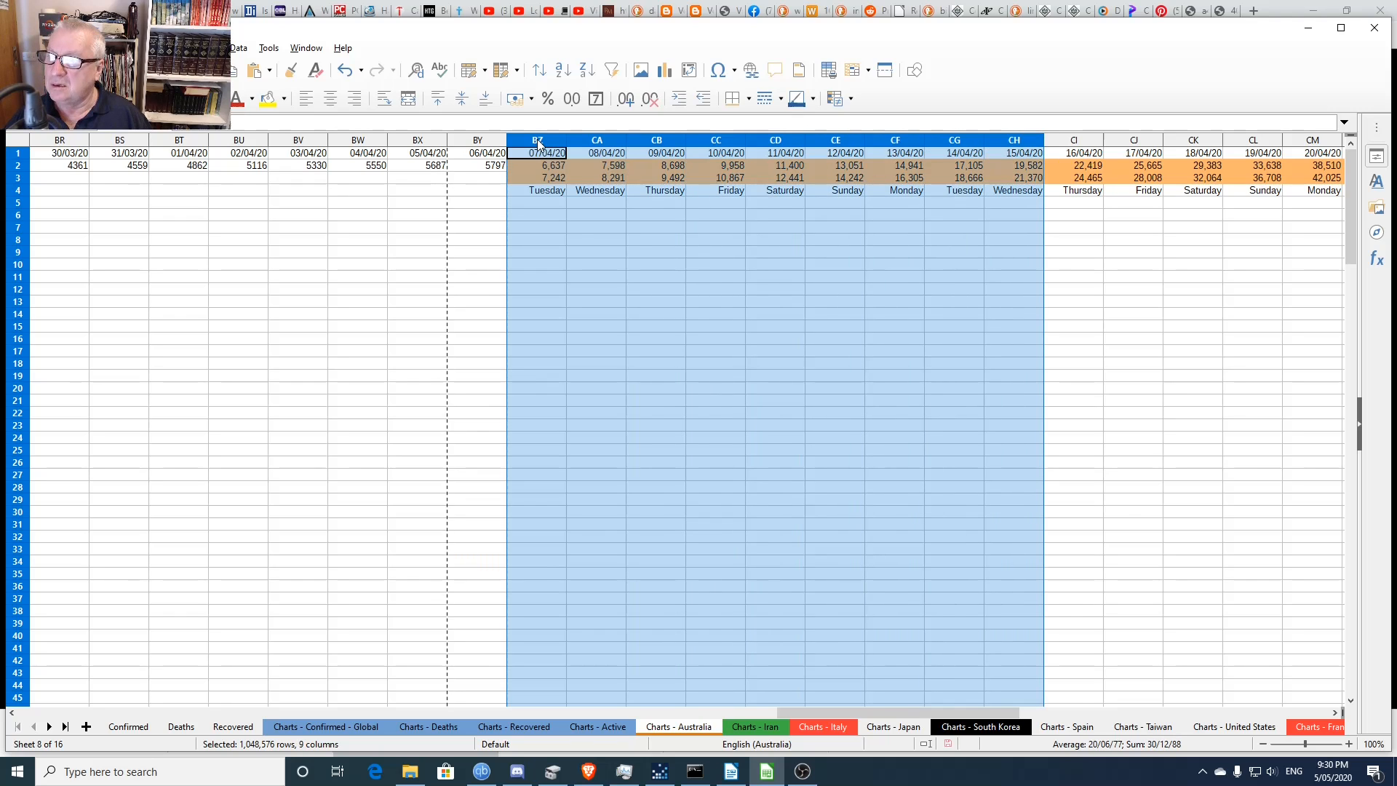
- Paste the copied column BY over columns BZ through DD, starting from row 1, and accept overwriting the existing data
key("ctrl+Home")
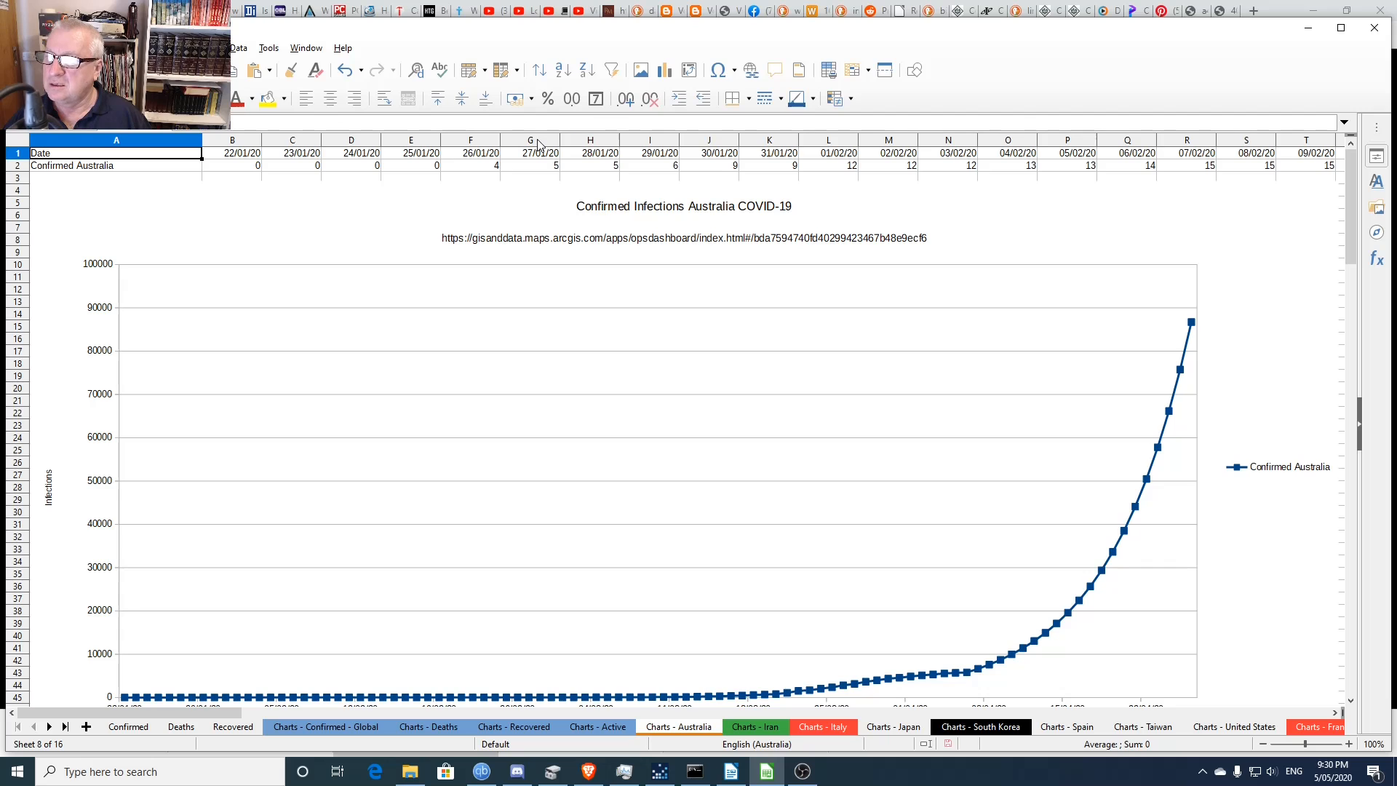
key("Right")
key("Right")
key("Right")
key("Right")
key("Right")
key("Right")
key("Right")
key("Right")
key("Right")
key("Right")
key("Right")
key("Right")
key("Right")
key("Right")
key("Right")
key("Right")
key("Right")
key("Right")
key("Right")
key("Right")
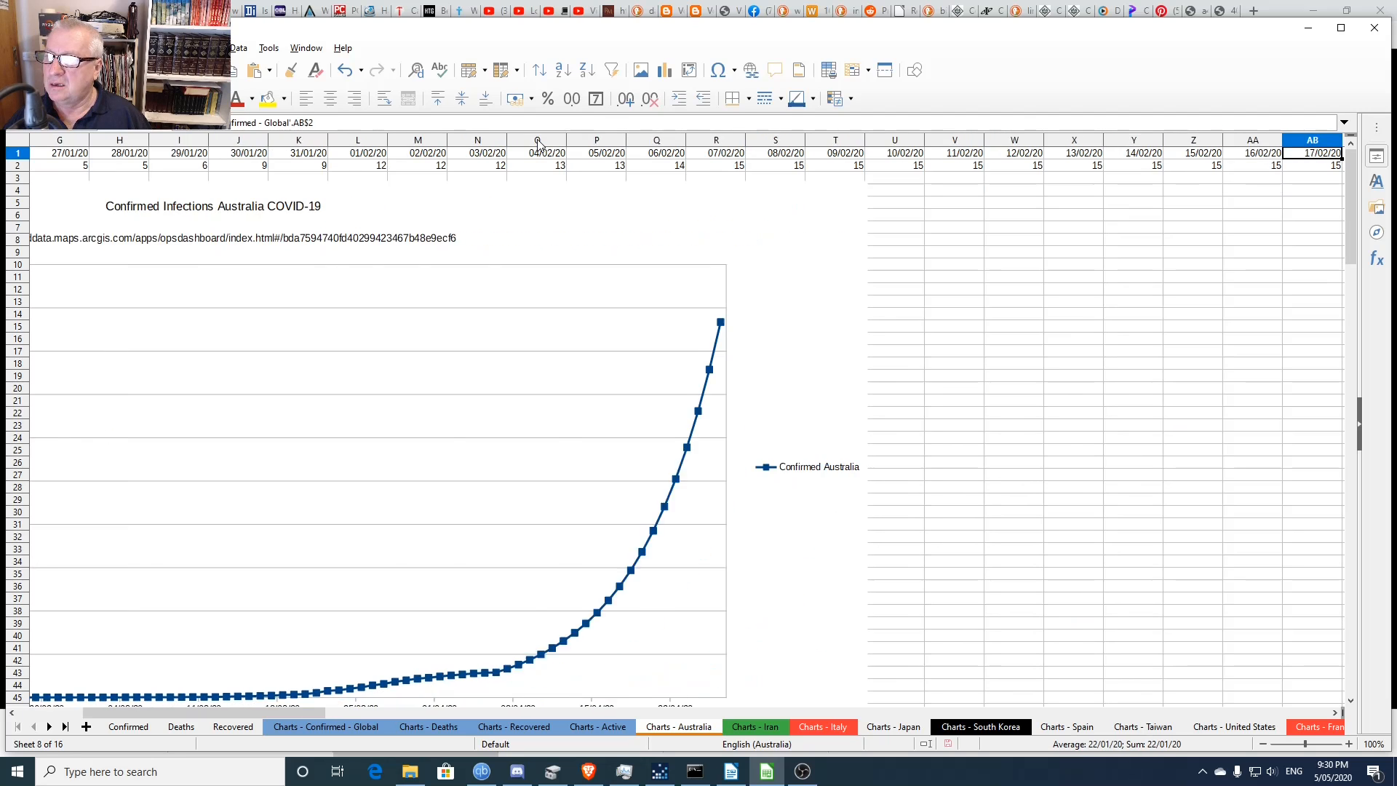
key("Right")
key("Right")
key("Right")
key("Right")
key("Right")
key("Right")
key("Right")
key("Right")
key("Right")
key("Right")
key("Right")
key("Right")
key("Right")
key("Right")
key("Right")
key("Right")
key("Right")
key("Right")
key("Right")
key("Right")
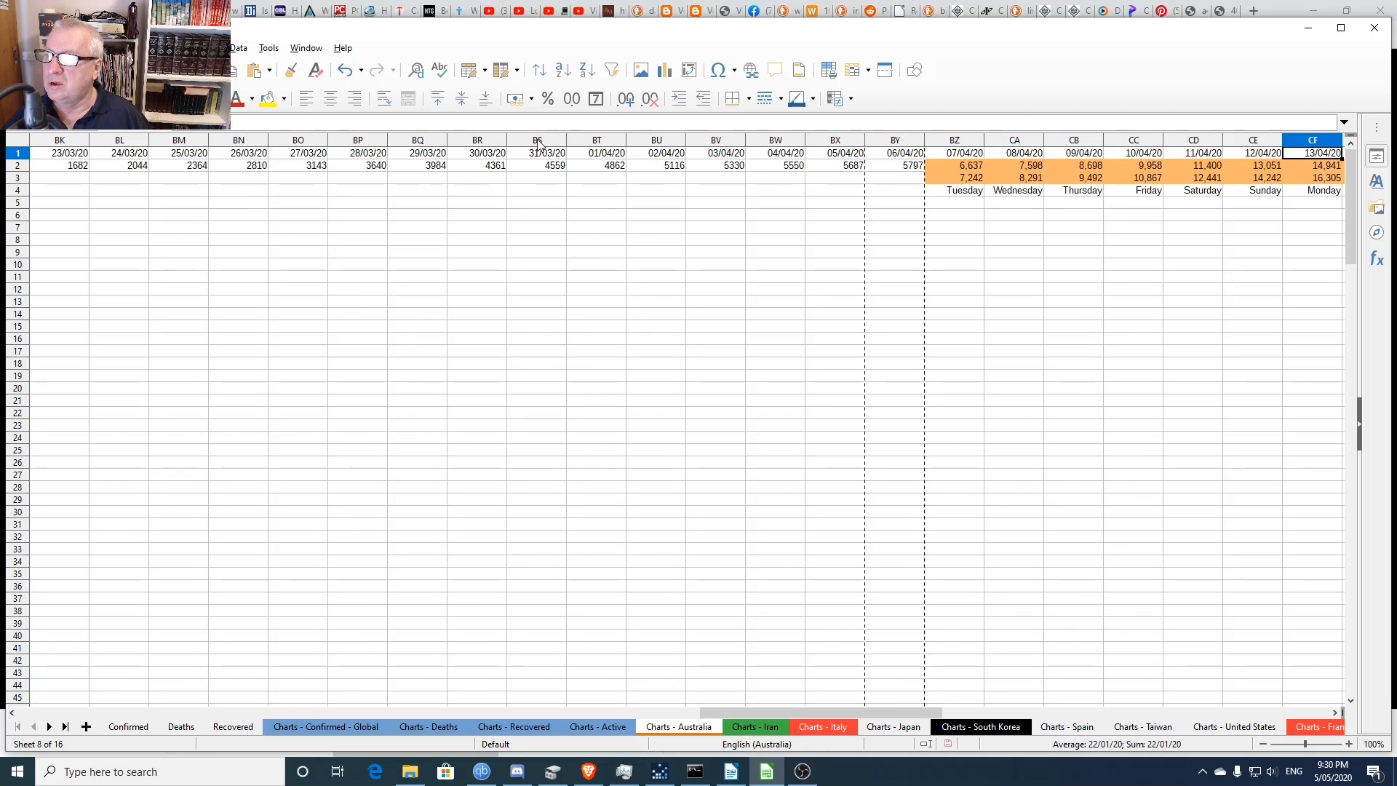
key("Left")
key("Left")
key("Left")
key("Left")
key("Right")
key("Left")
key("Left")
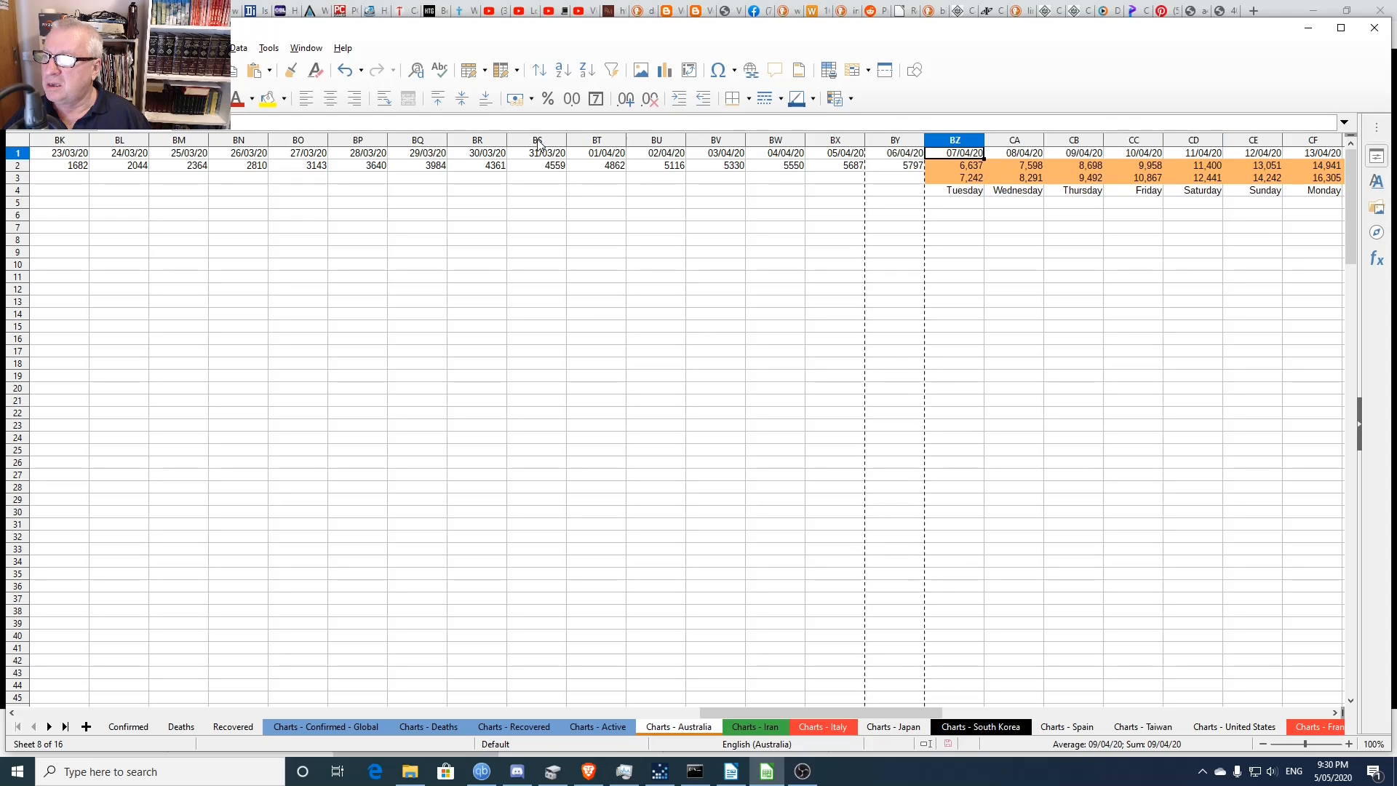
key("shift+Right")
key("shift+Right")
key("shift+Right")
key("shift+Right")
key("shift+Right")
key("shift+Right")
key("shift+Right")
key("shift+Right")
key("shift+Right")
key("shift+Right")
key("shift+Right")
key("shift+Right")
key("shift+Right")
key("shift+Right")
key("shift+Right")
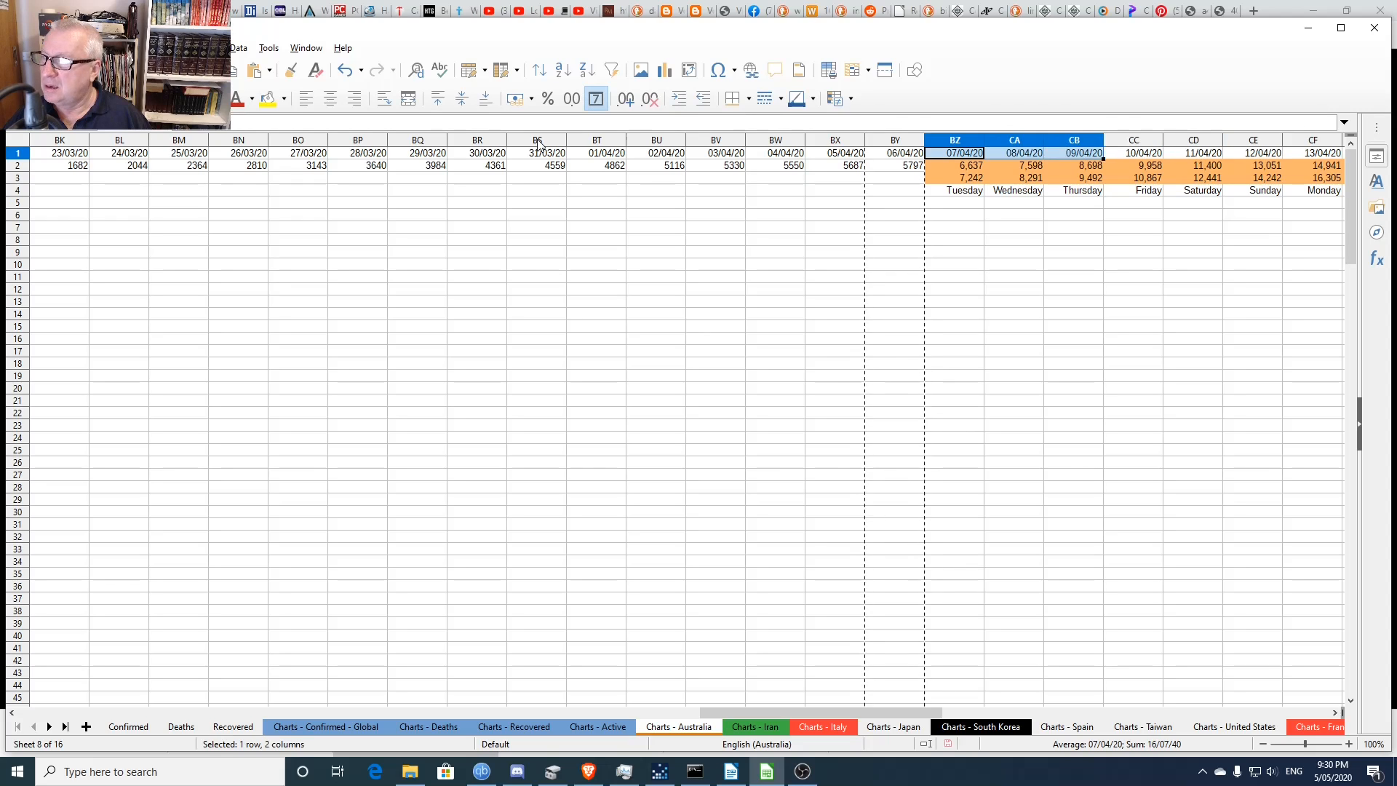
key("shift+Right")
key("shift+Right")
key("shift+Right")
key("shift+Right")
key("shift+Right")
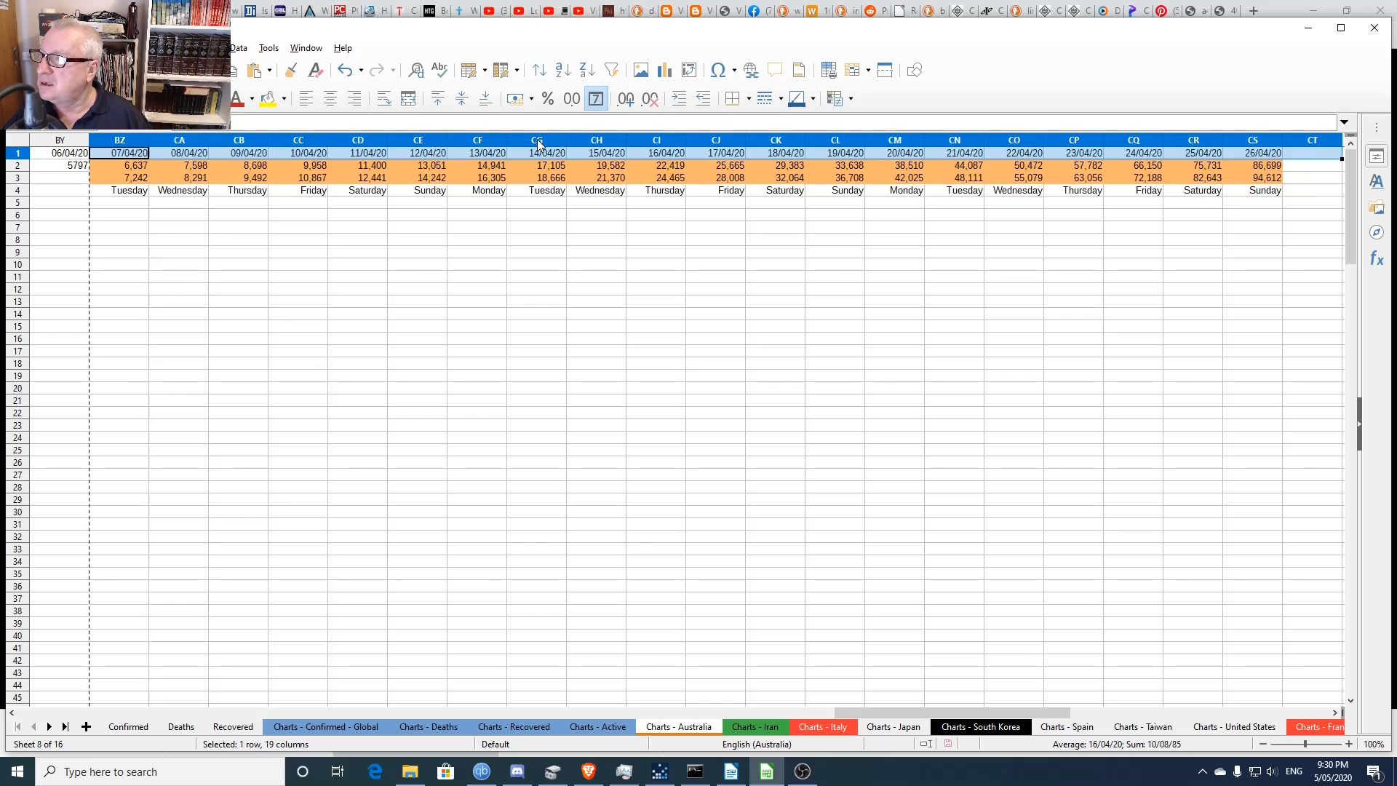
key("shift+Right")
key("shift+Right")
key("shift+Right")
key("shift+Right")
key("shift+Right")
key("shift+Right")
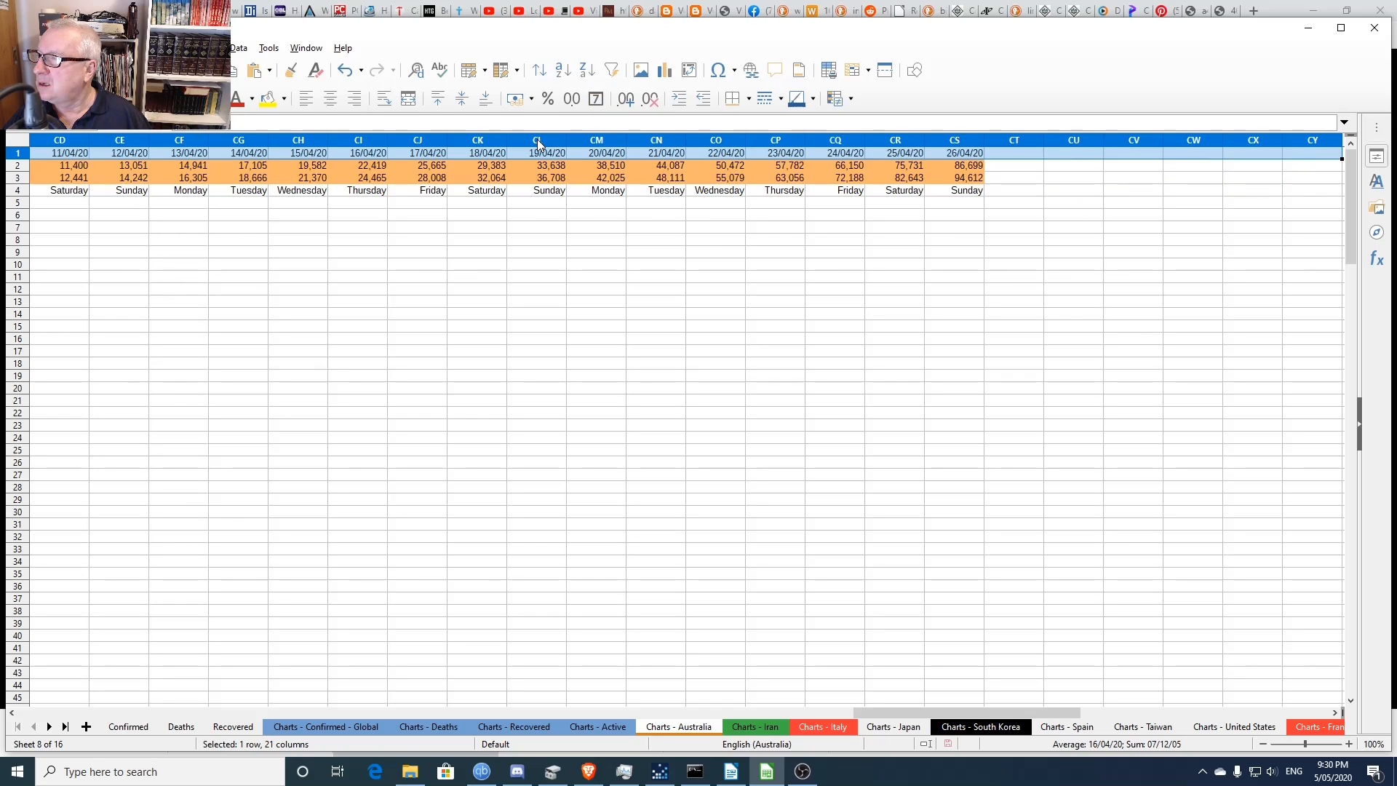
key("shift+Right")
key("shift+Right")
key("shift+Right")
key("shift+Right")
key("shift+Right")
key("shift+Right")
key("shift+Left")
key("shift+Left")
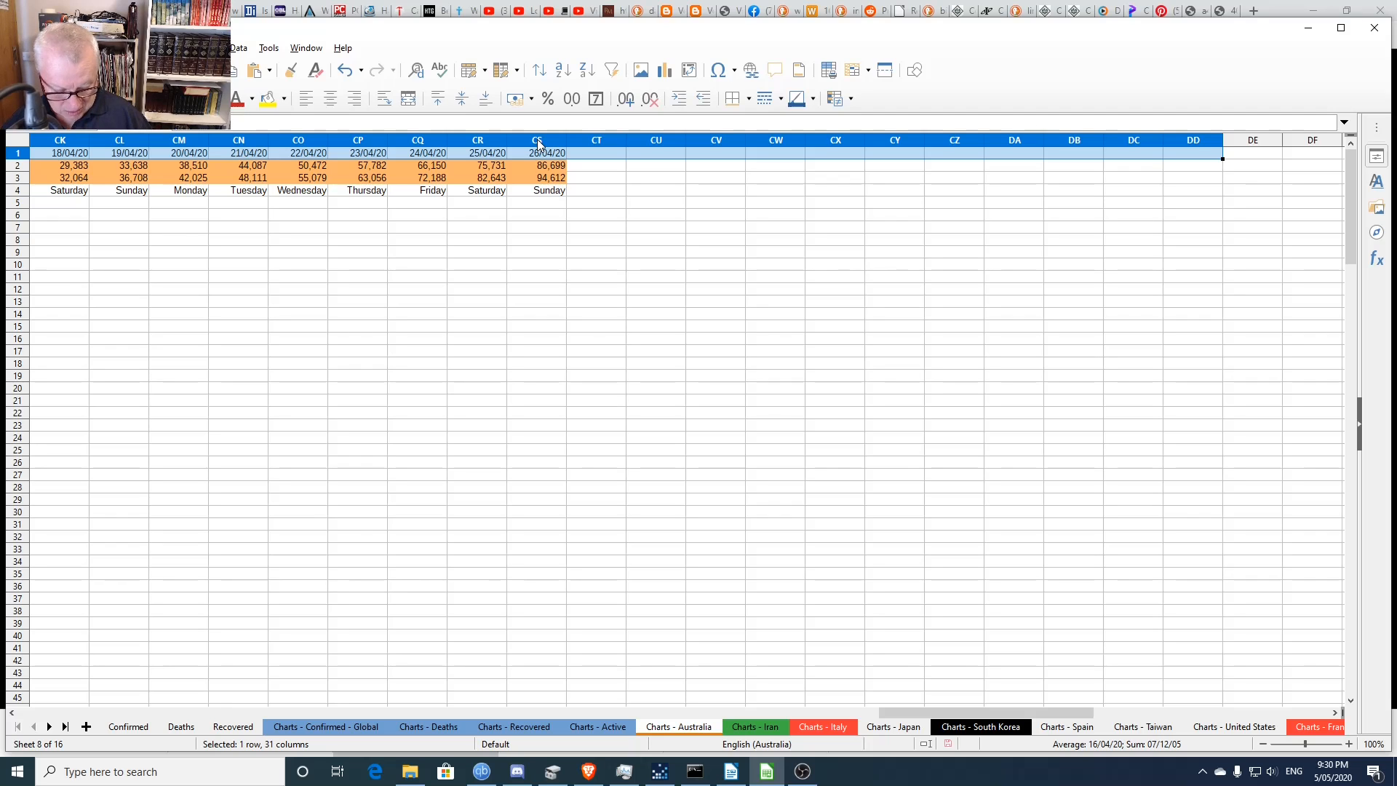
key("ctrl+v")
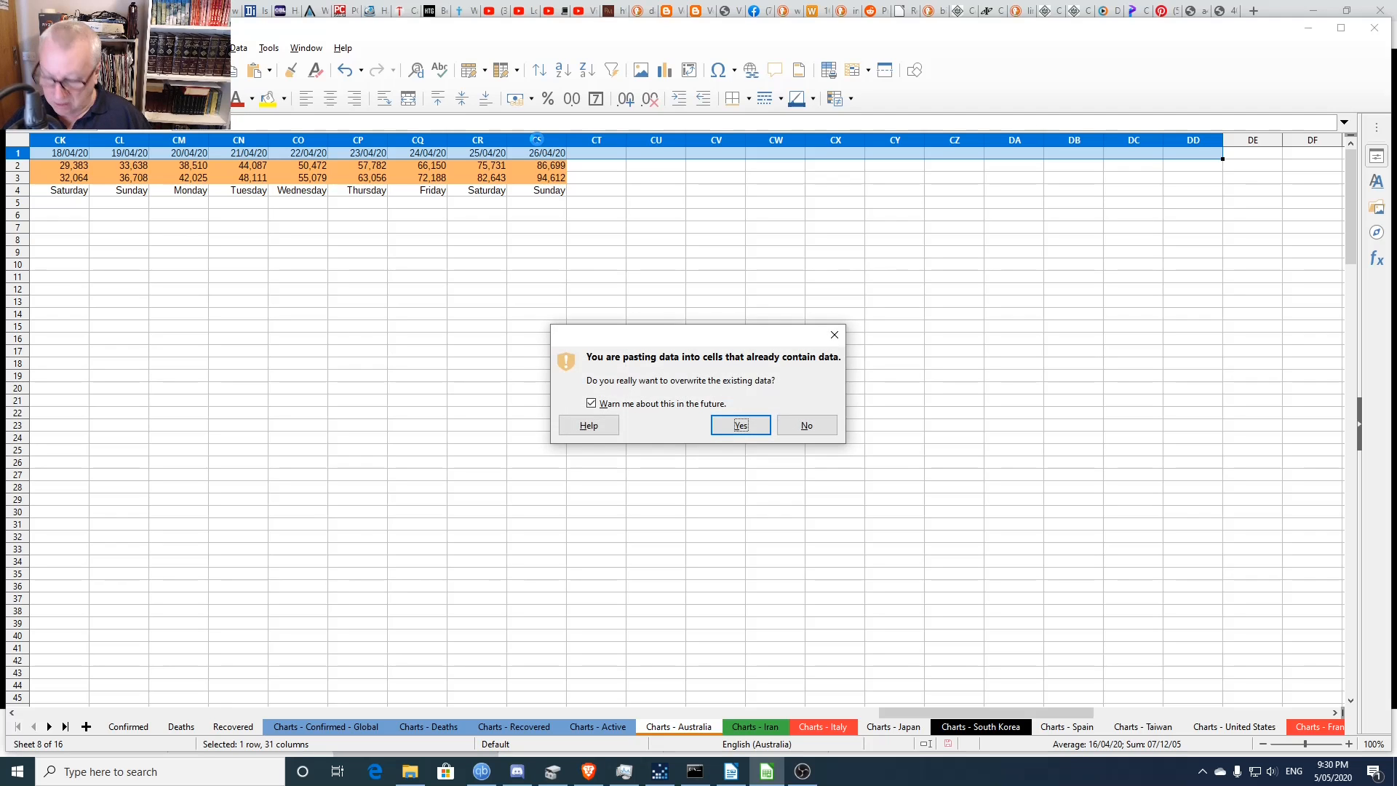
key("Return")
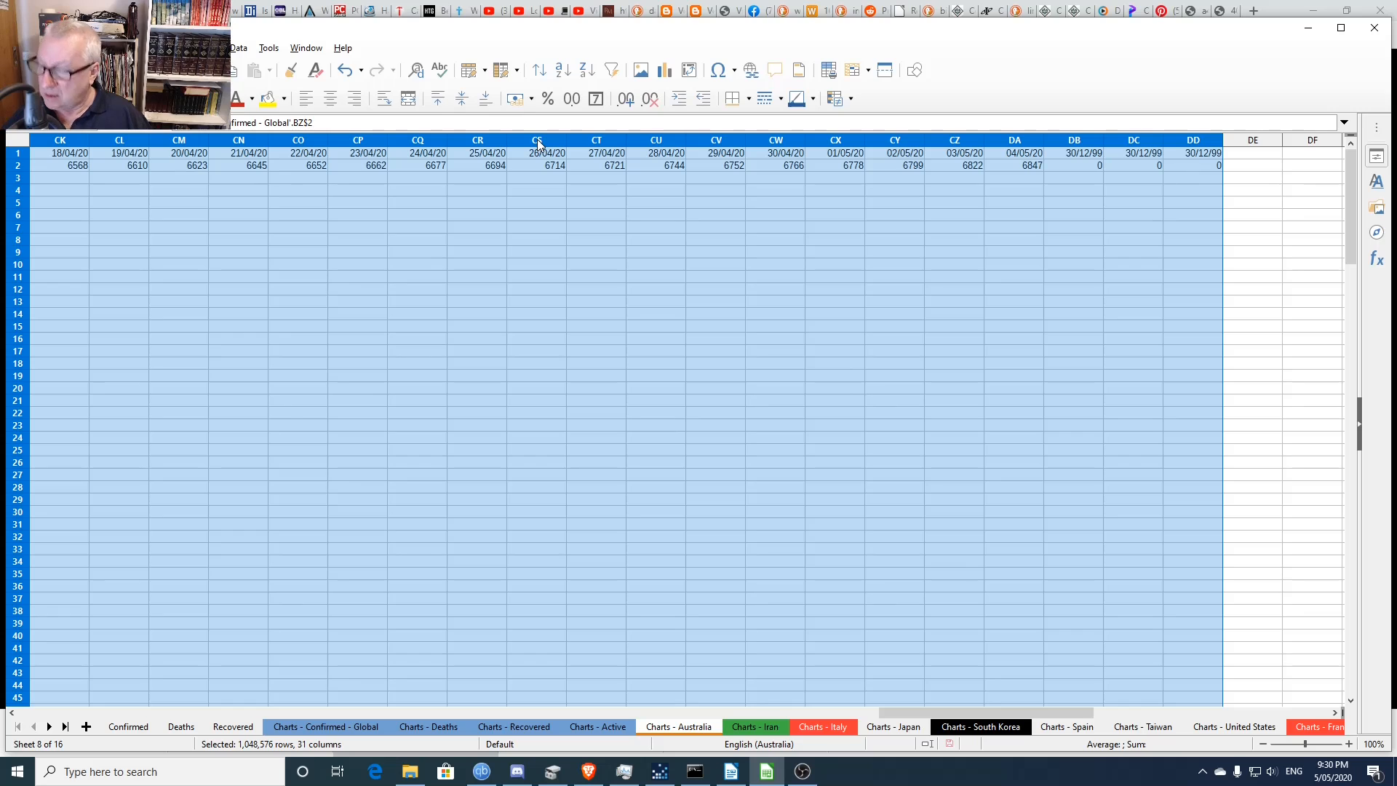
- Redraw the Confirmed Infections Australia chart with the new data and align it with the left edge of column A
key("ctrl+Home")
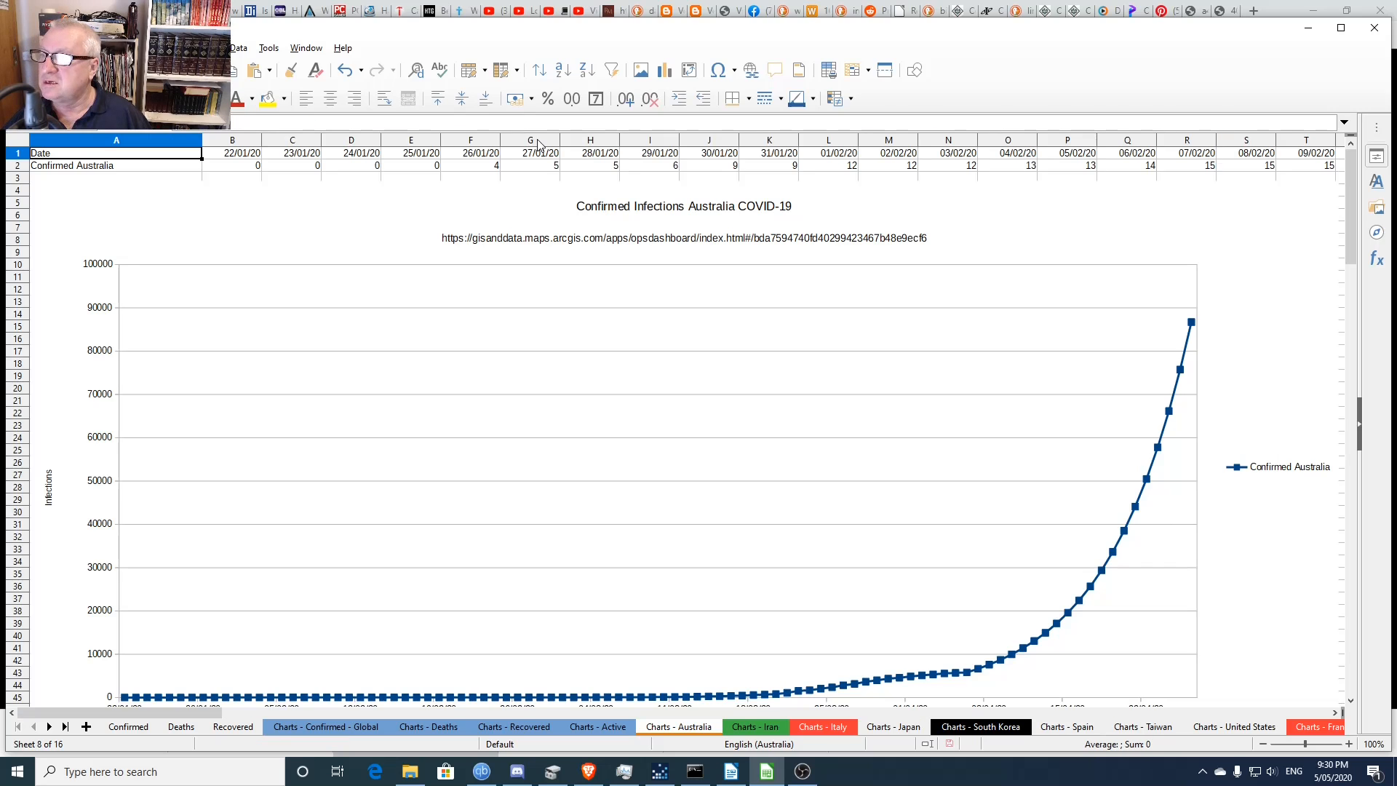
left_click(830, 475)
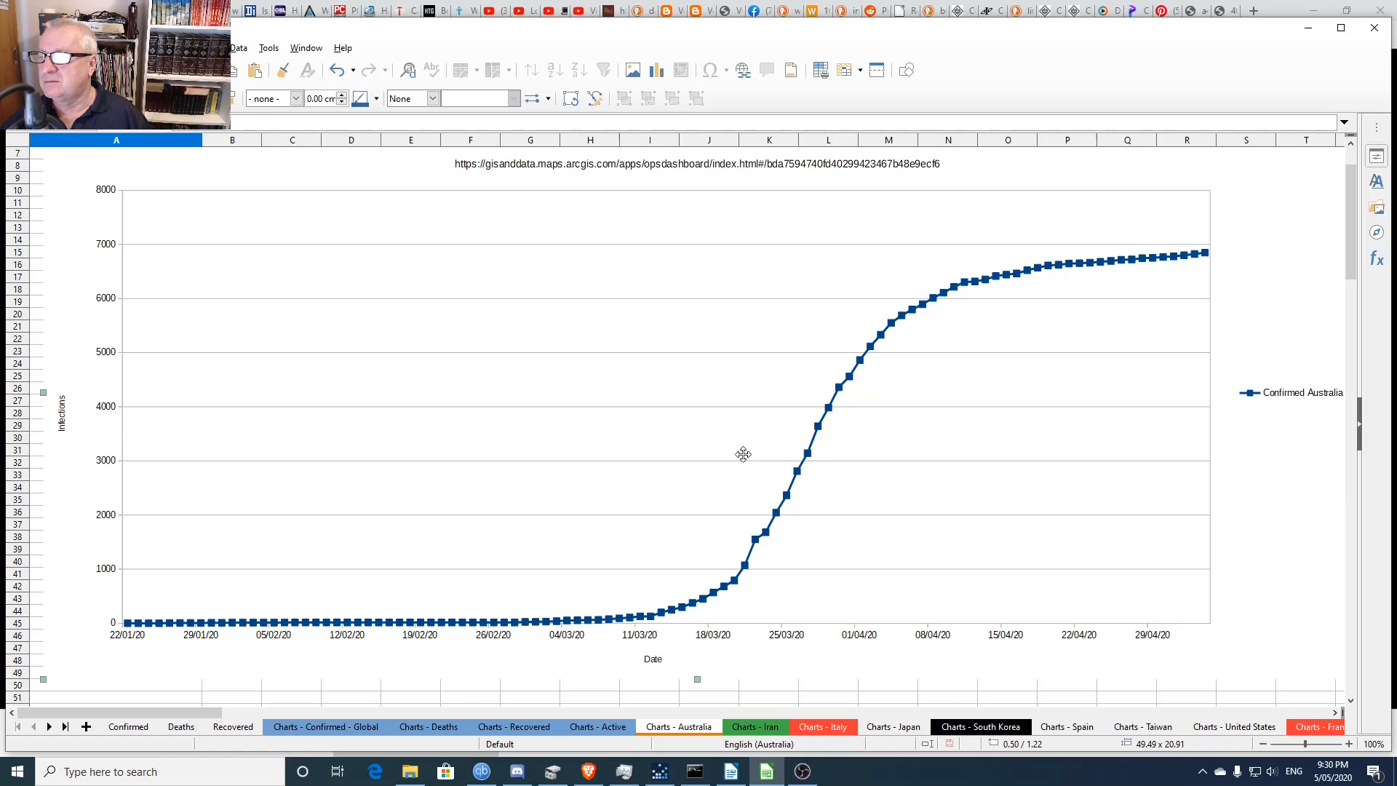
left_click_drag(731, 453, 717, 452)
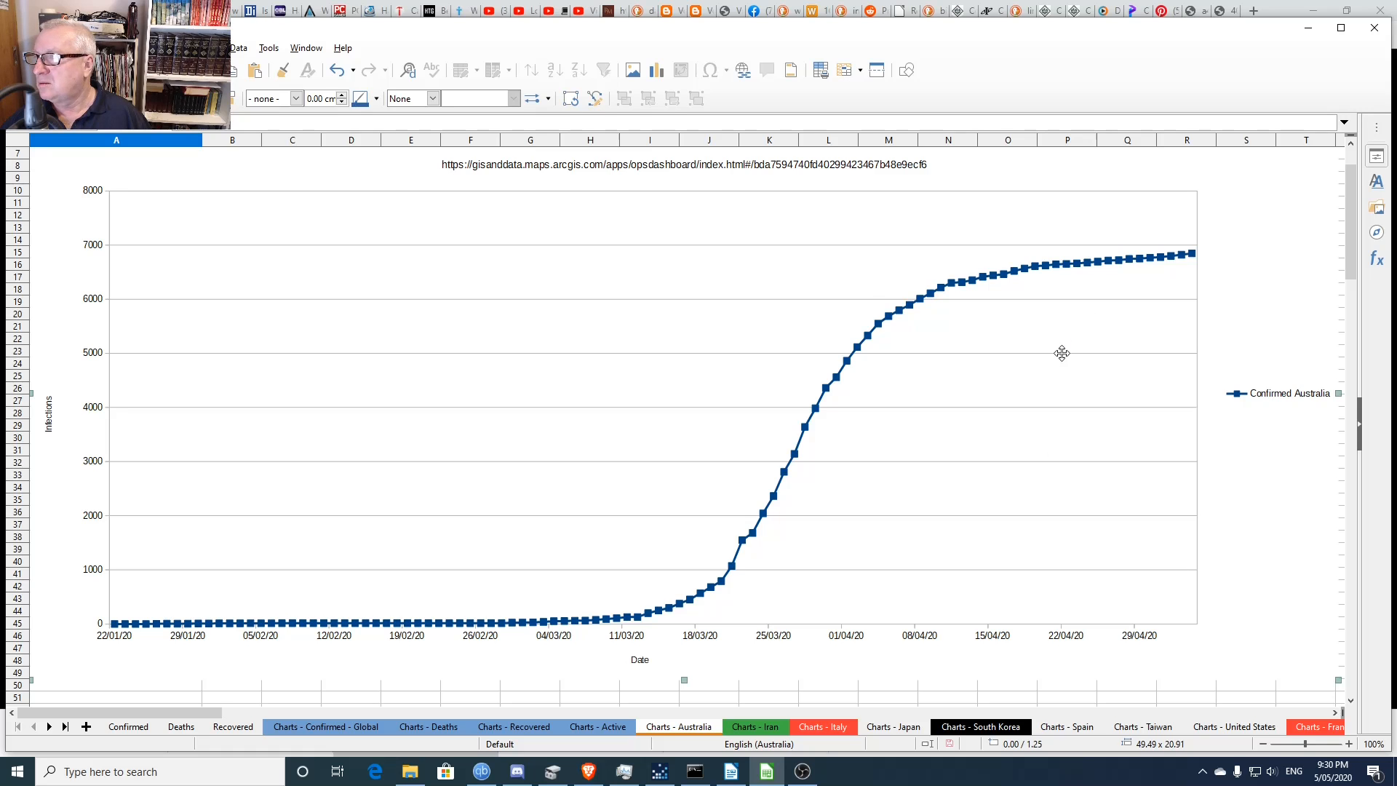
scroll(1070, 464, "up", 2)
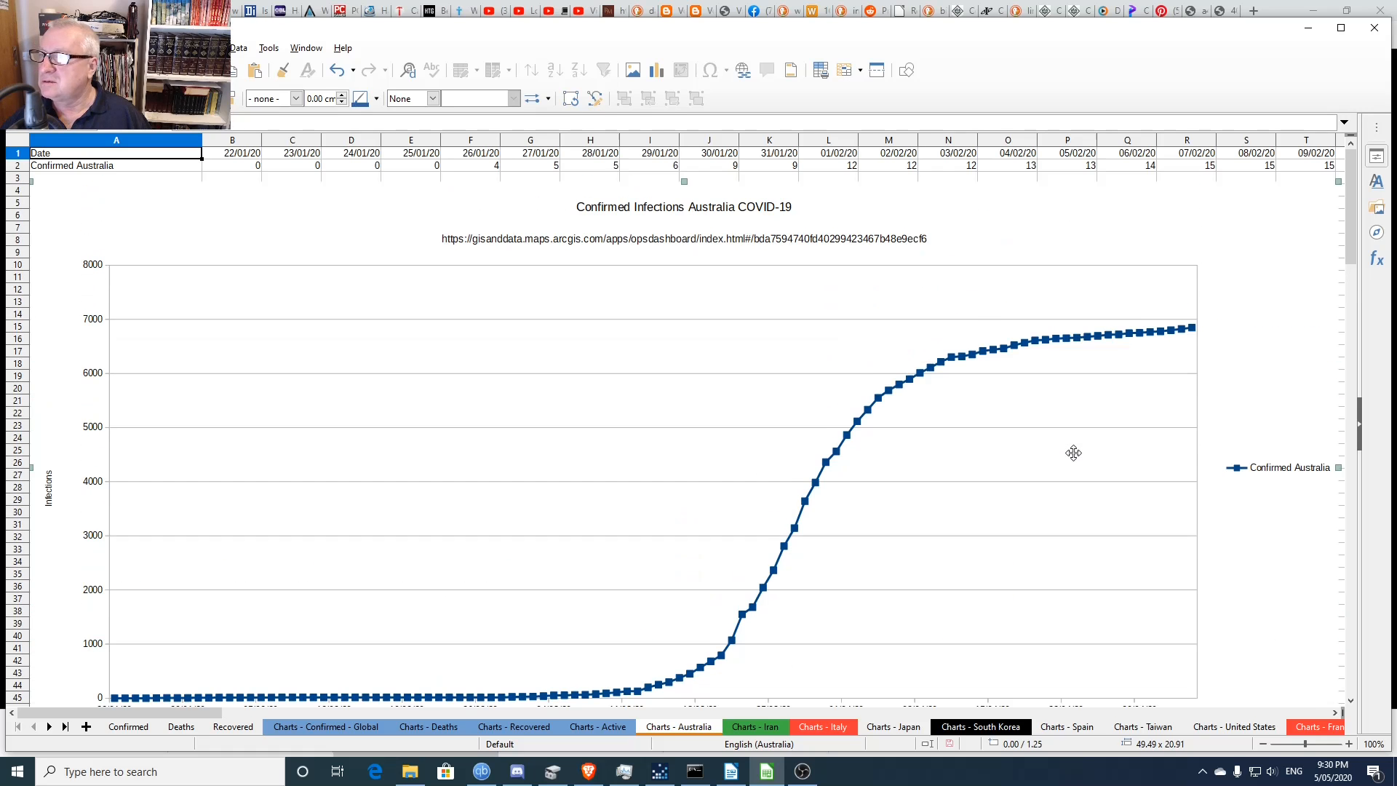
- Redraw the Daily Percentage Increase Australia chart below row 59 and shift it back toward the left edge of column A
scroll(1073, 452, "down", 13)
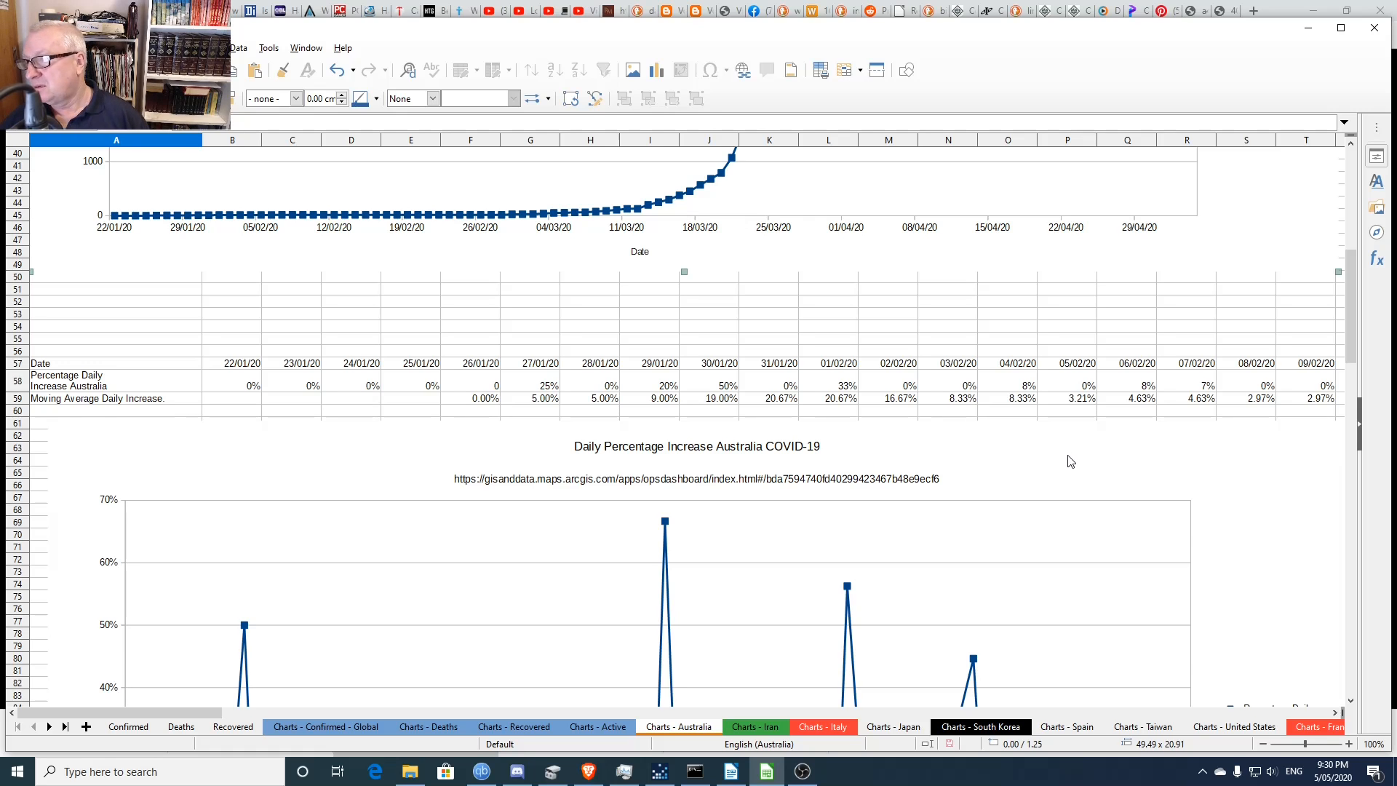
scroll(1072, 458, "up", 2)
scroll(1071, 461, "down", 3)
scroll(1069, 460, "down", 6)
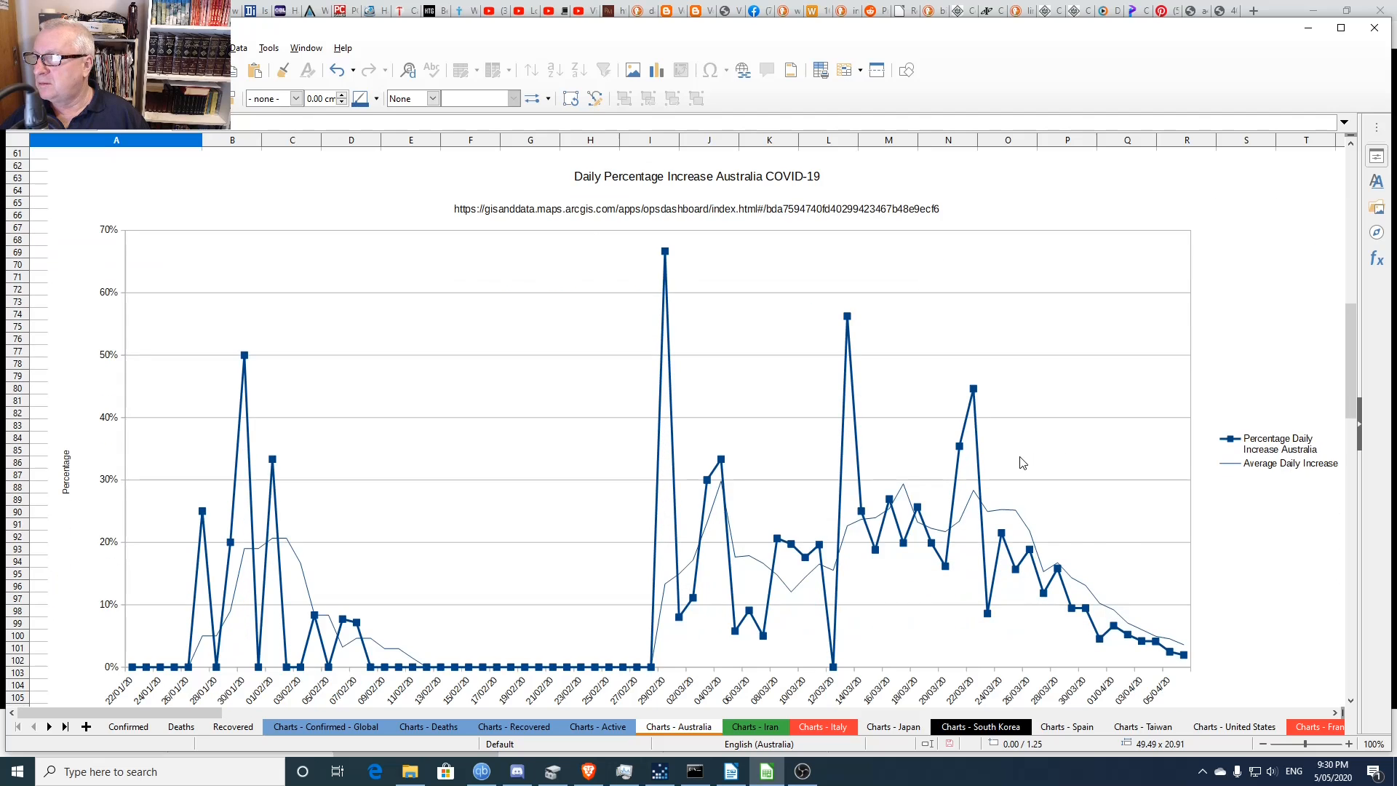
scroll(1037, 463, "up", 1)
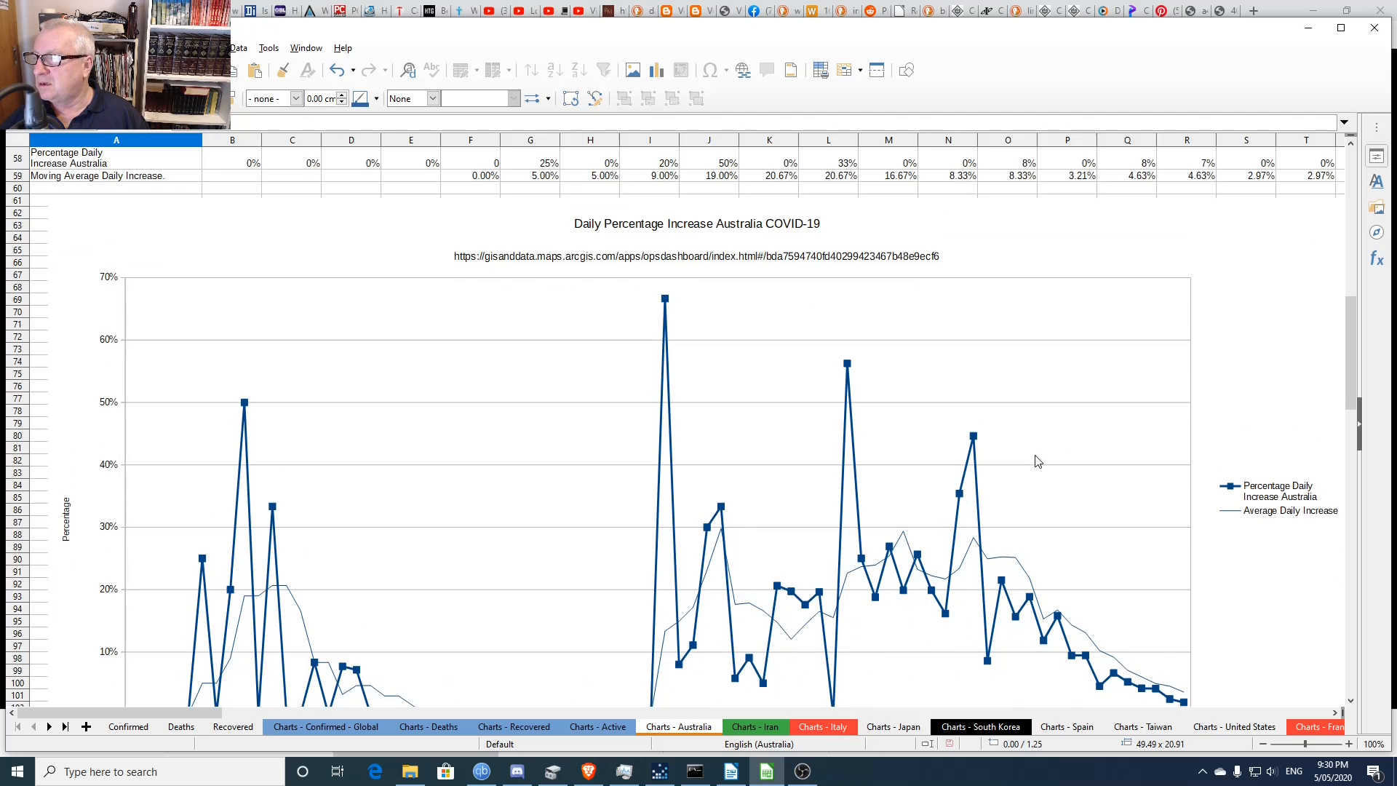
left_click_drag(1039, 461, 1038, 455)
scroll(1039, 456, "down", 5)
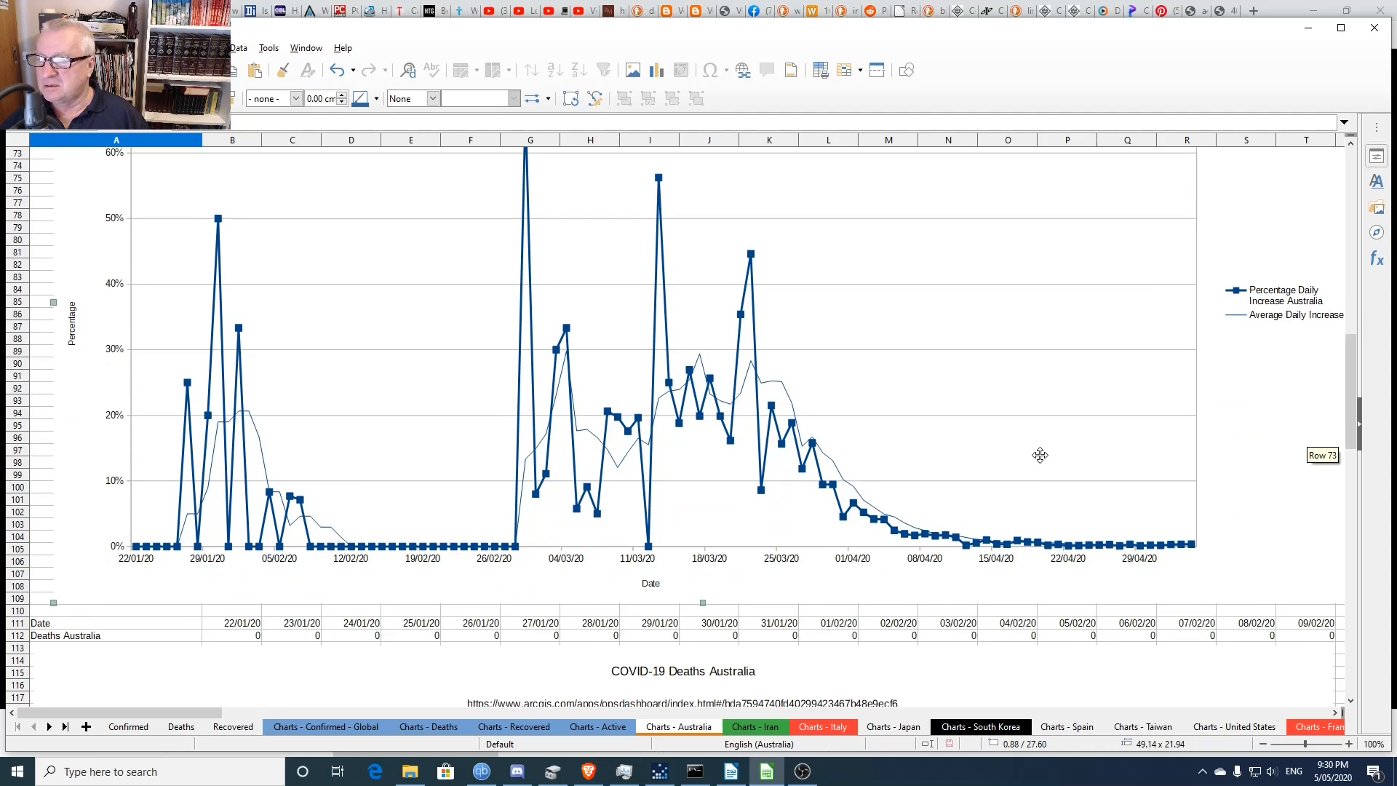
mouse_move(1041, 456)
left_mouse_down()
mouse_move(1009, 456)
mouse_move(1021, 455)
left_mouse_up()
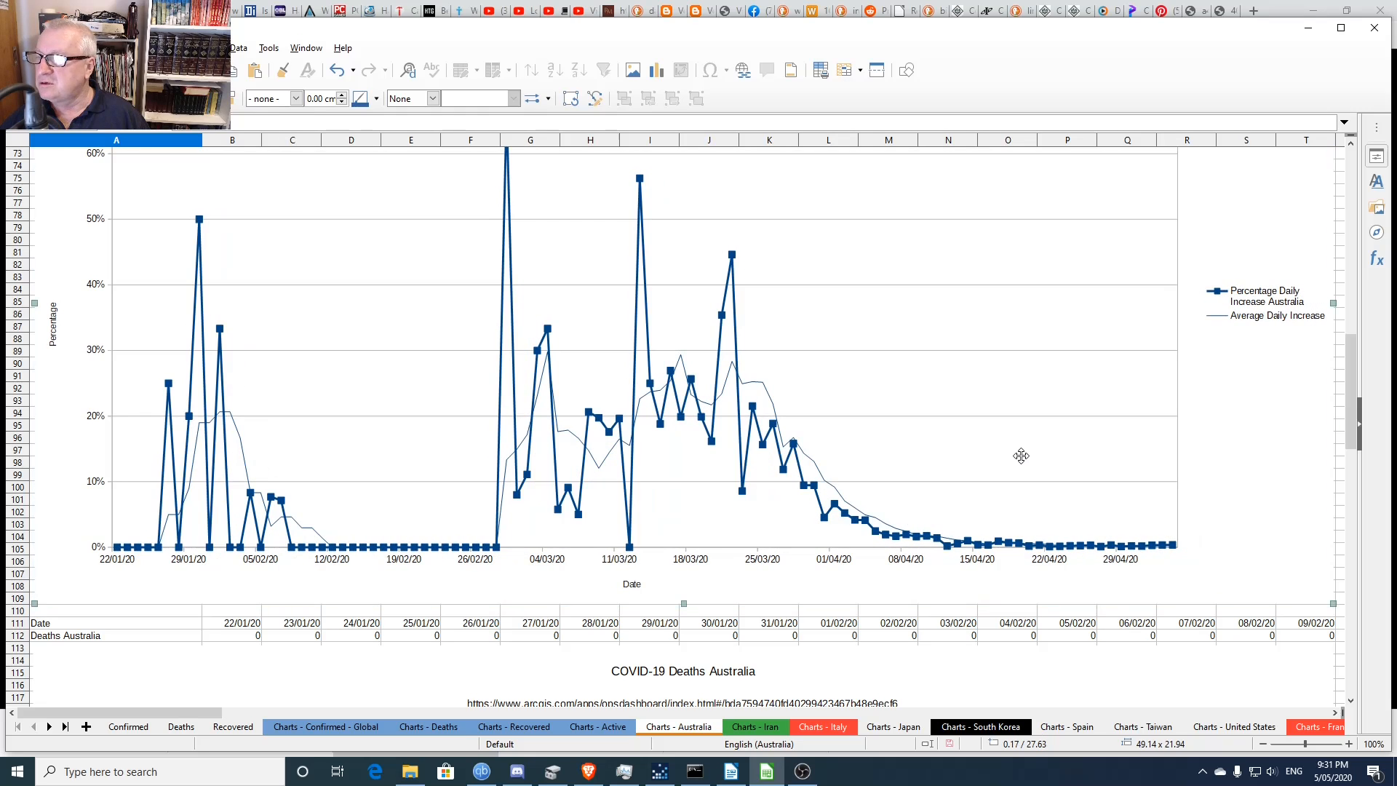
- Extend the COVID-19 Deaths Australia chart's Y-values in row 112 and categories in row 111 to column DA, then leave chart editing
scroll(1022, 456, "down", 6)
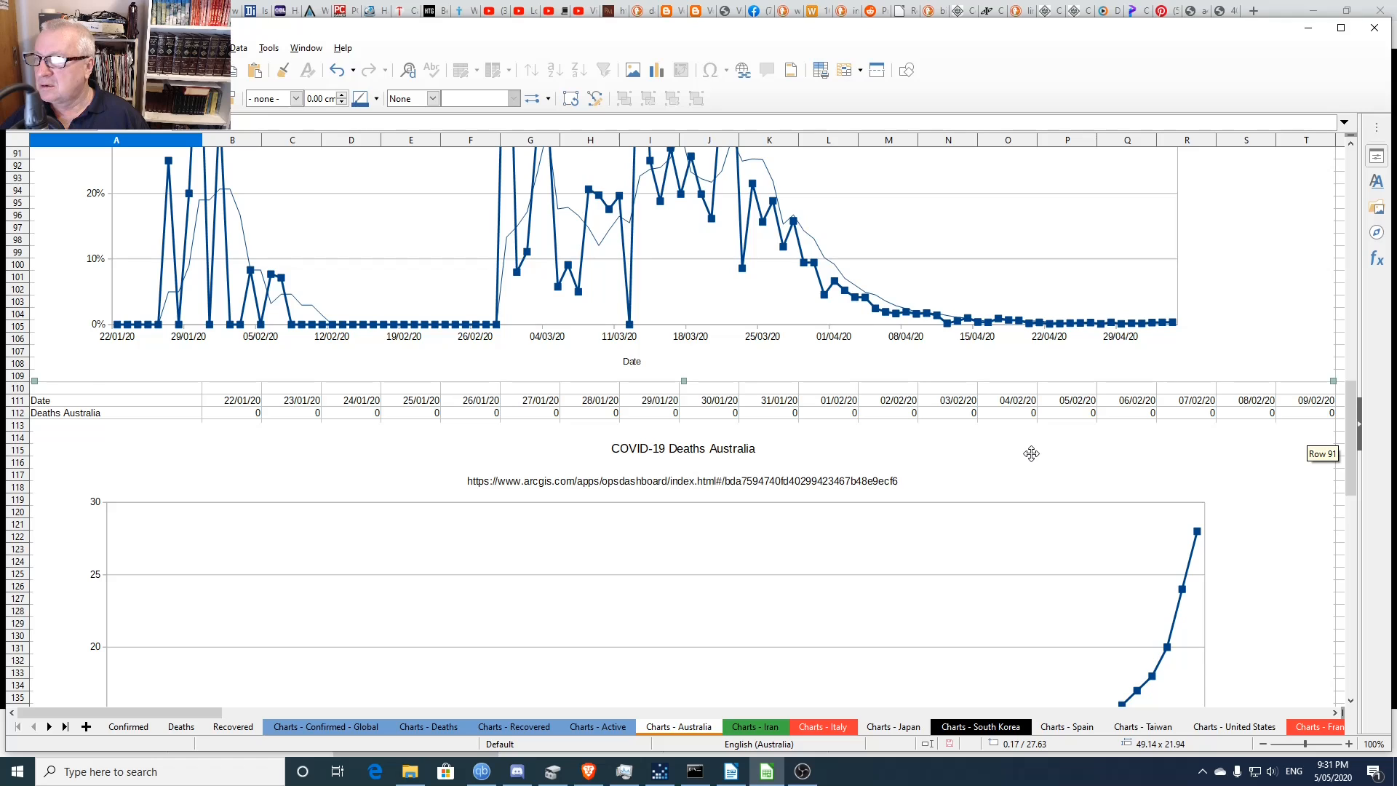
scroll(1031, 453, "down", 8)
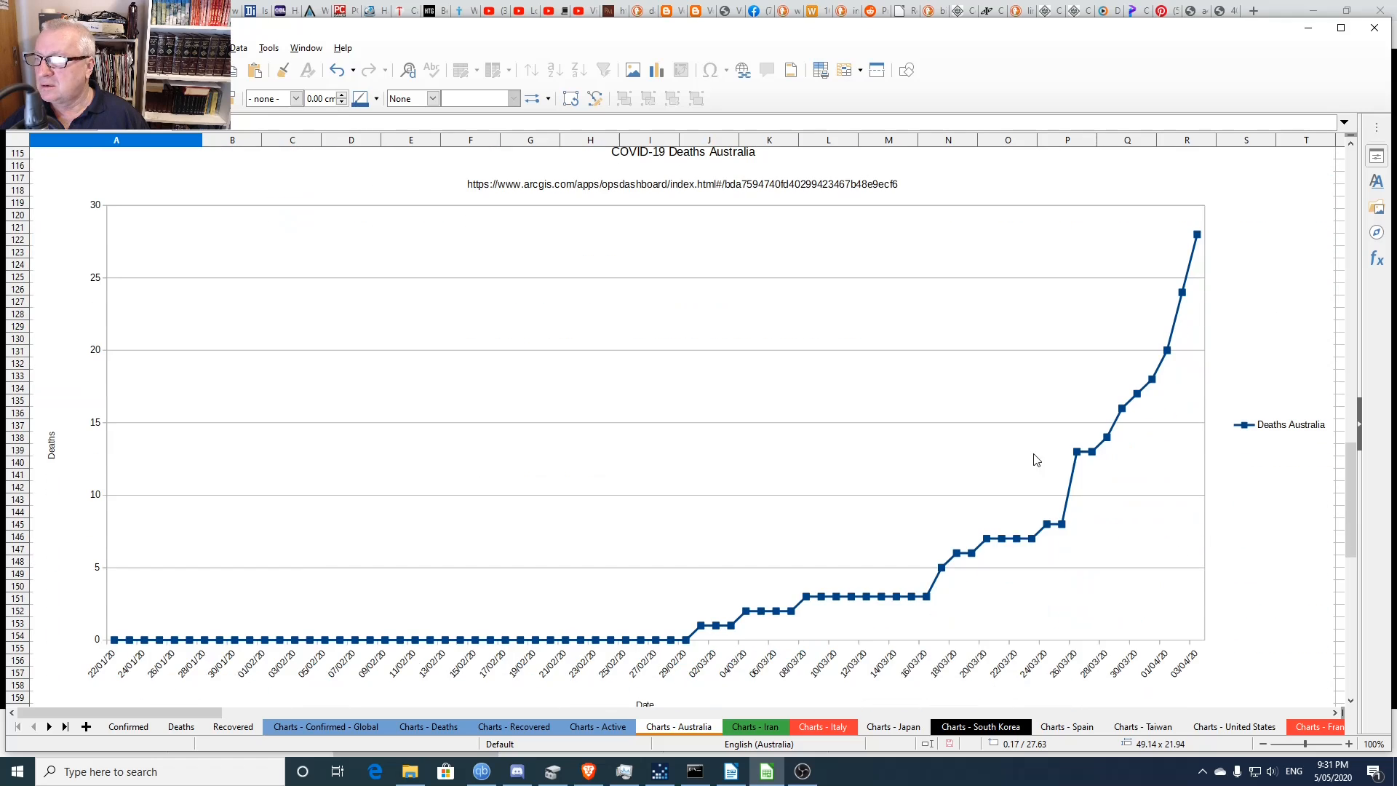
left_click(946, 412)
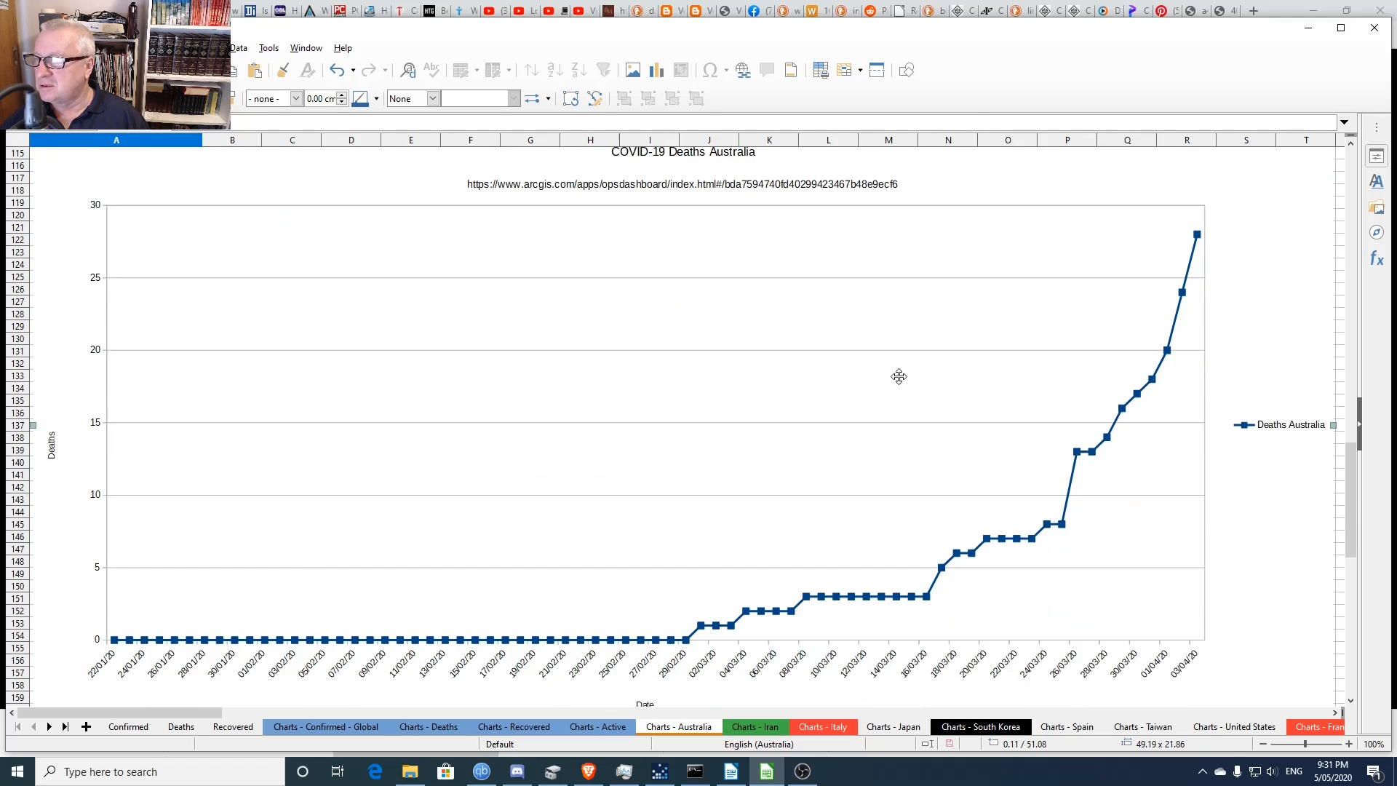
double_click(899, 376)
right_click(899, 376)
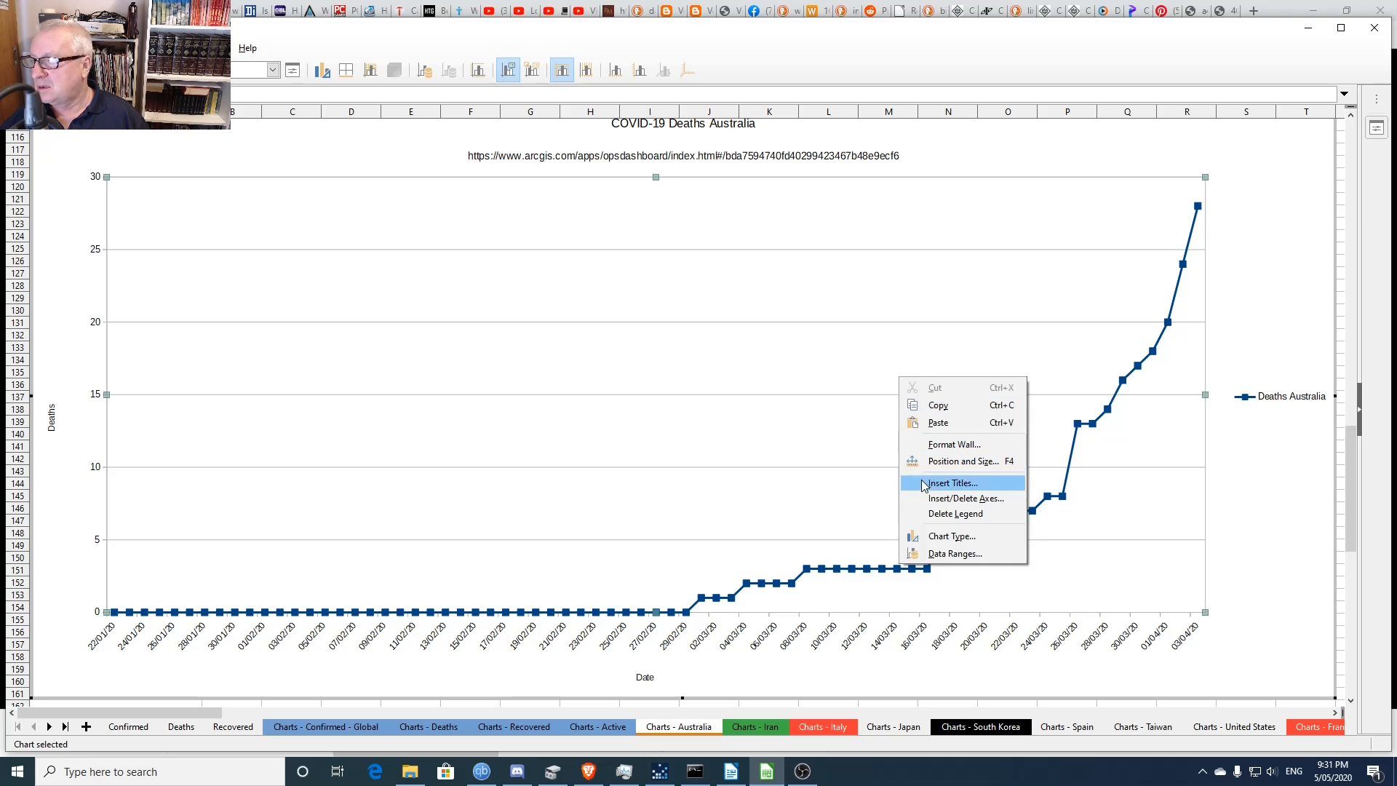
left_click(946, 553)
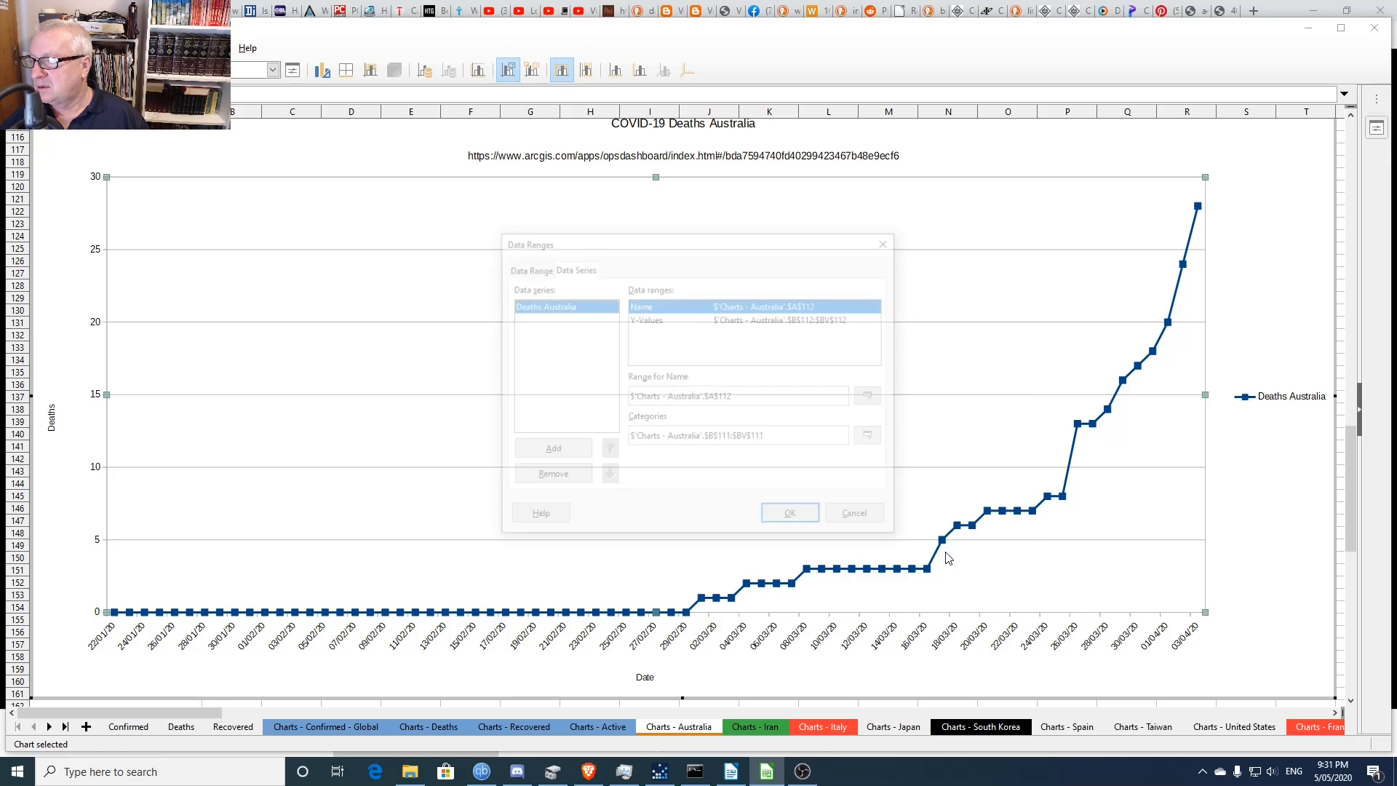
left_click(787, 320)
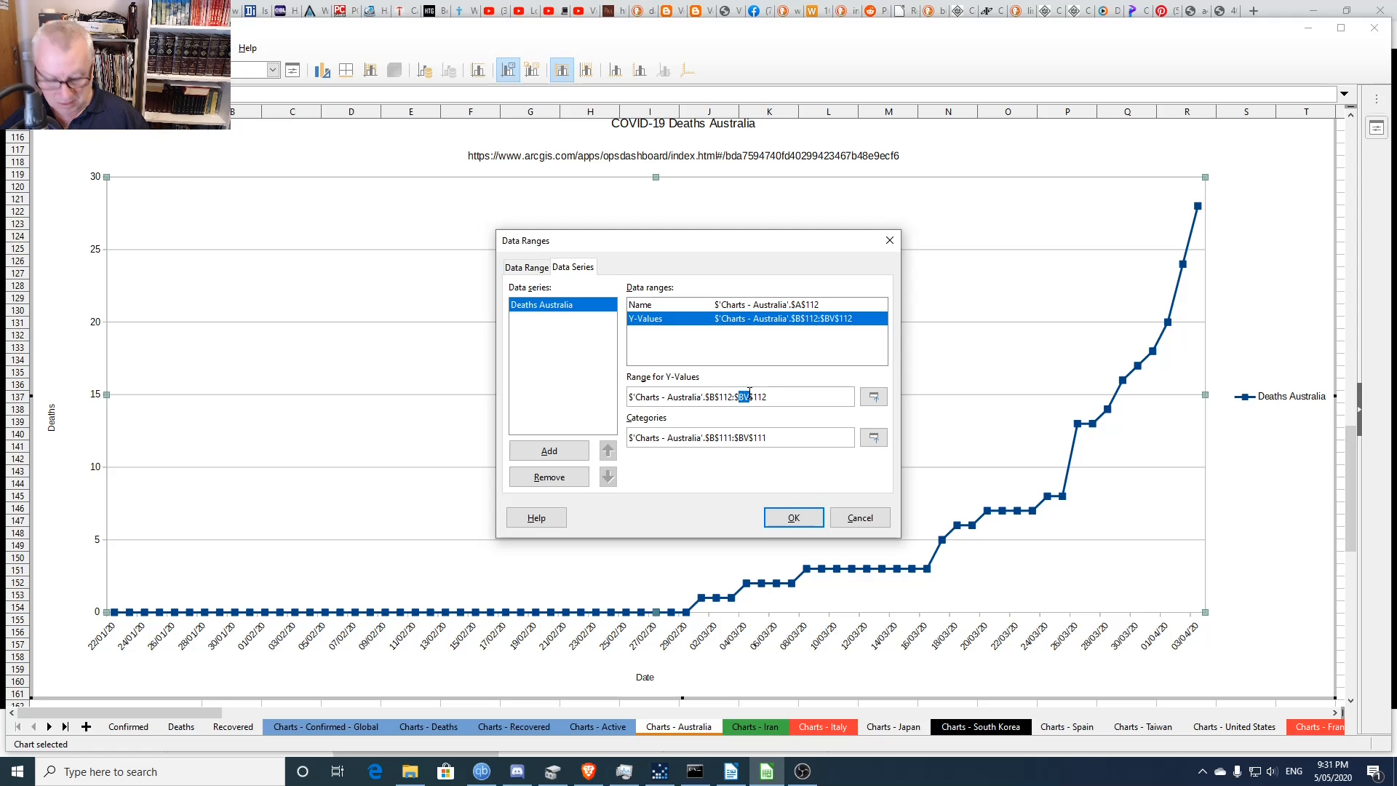
type("da")
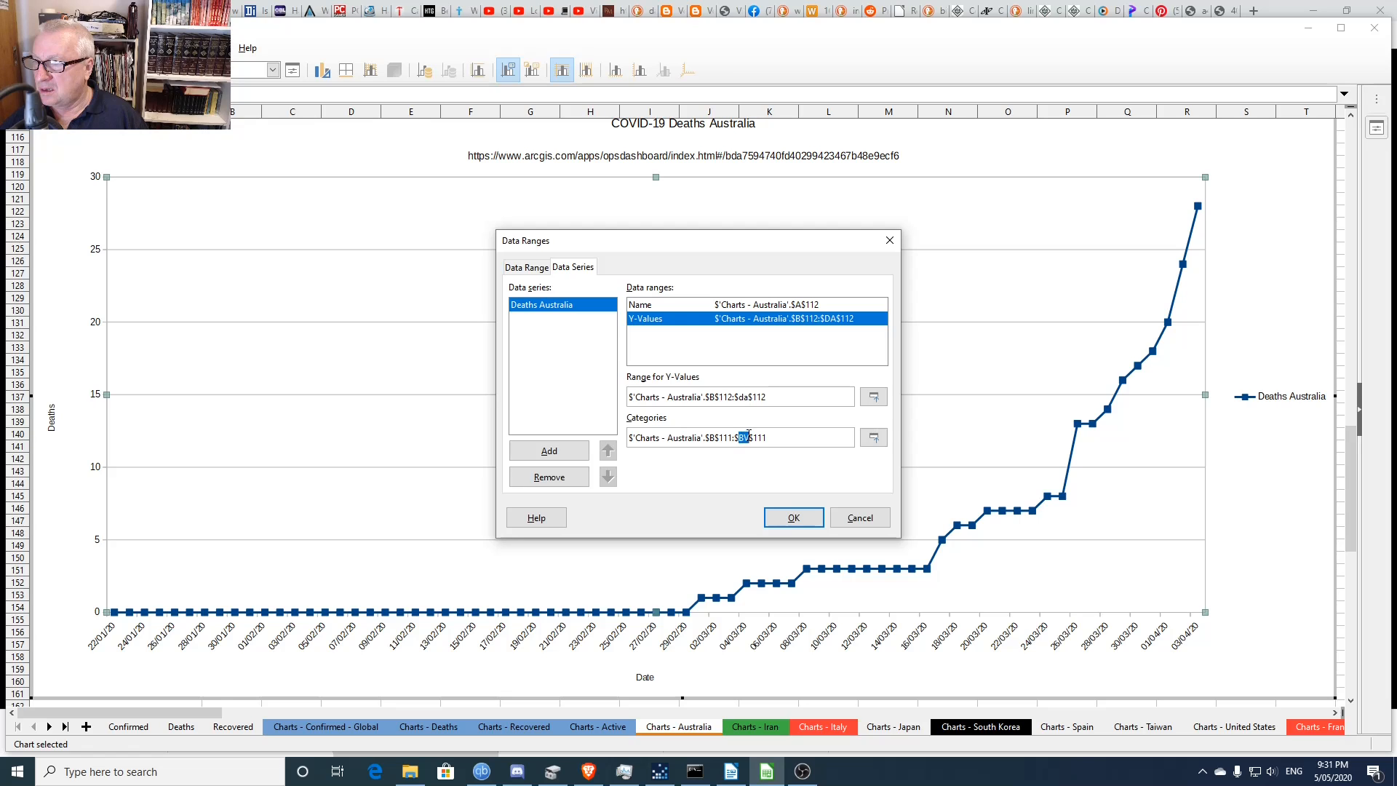
type("da")
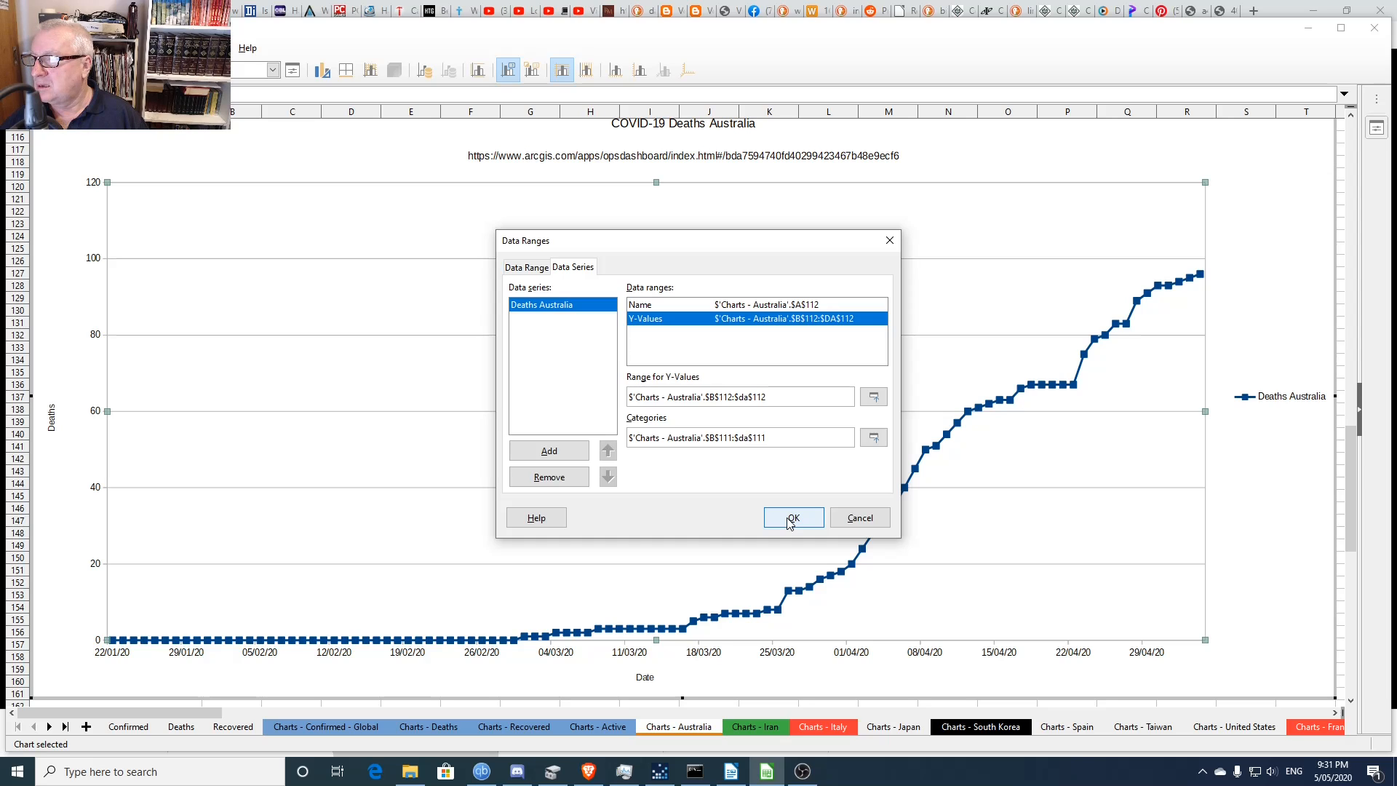
left_click(790, 519)
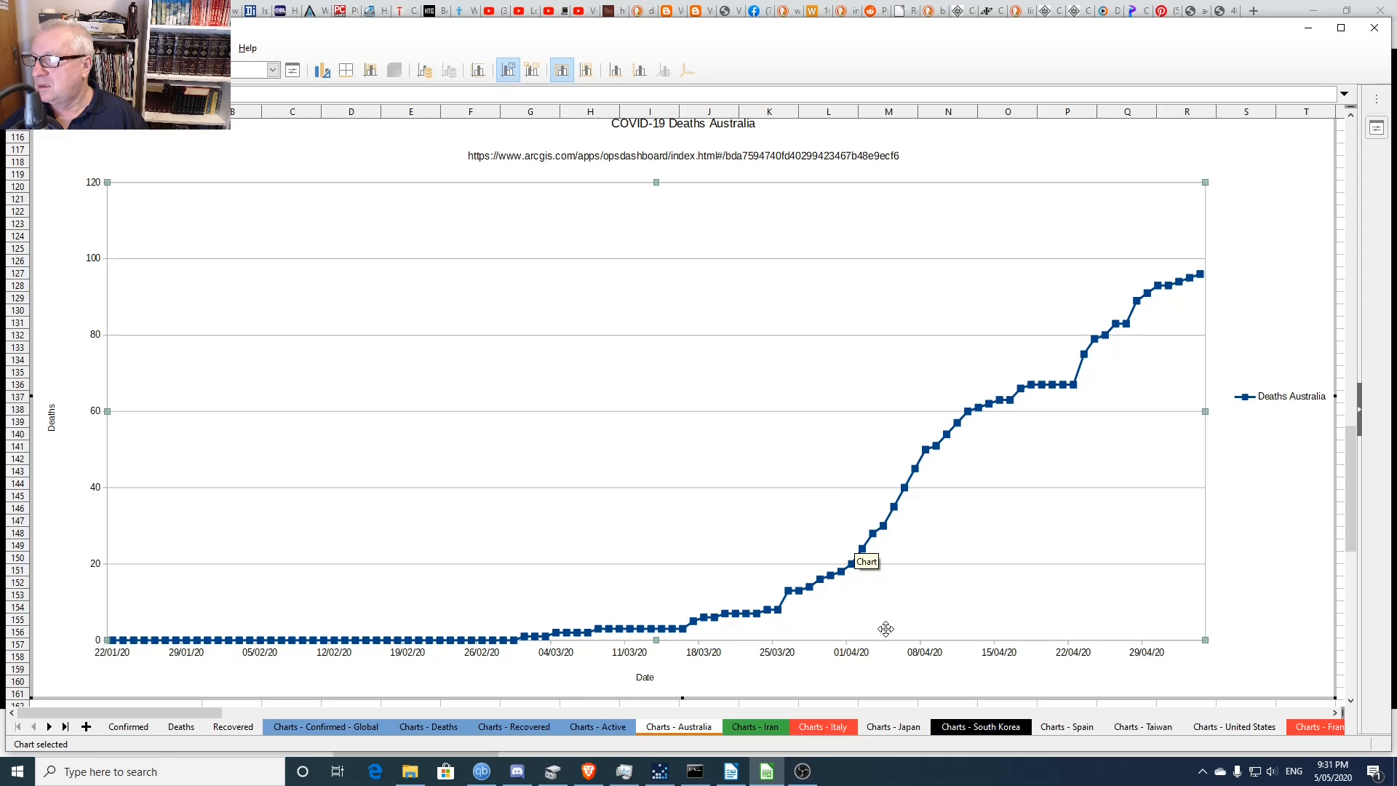
left_click(844, 703)
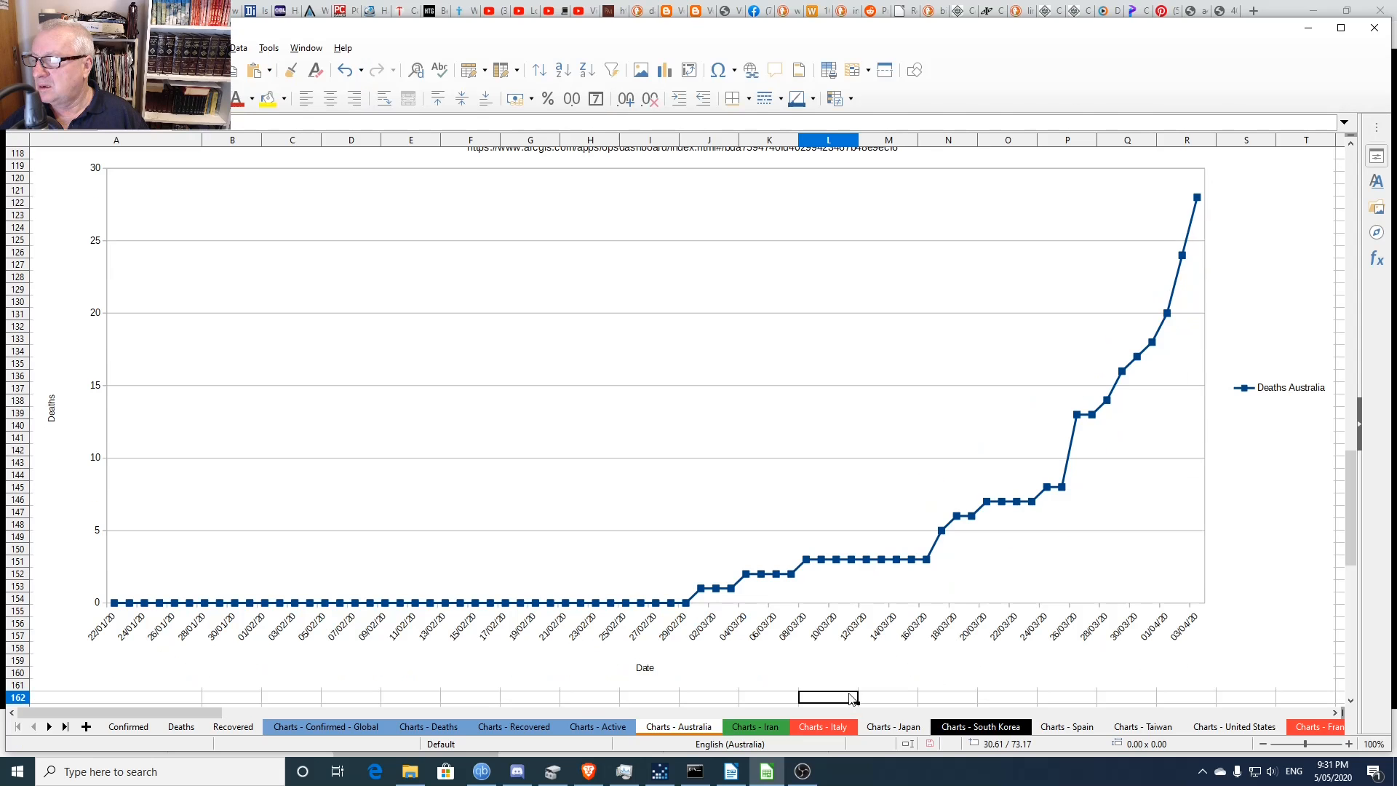
- Redraw the COVID-19 Deaths Australia chart on the sheet and review its extended curve
left_click(853, 588)
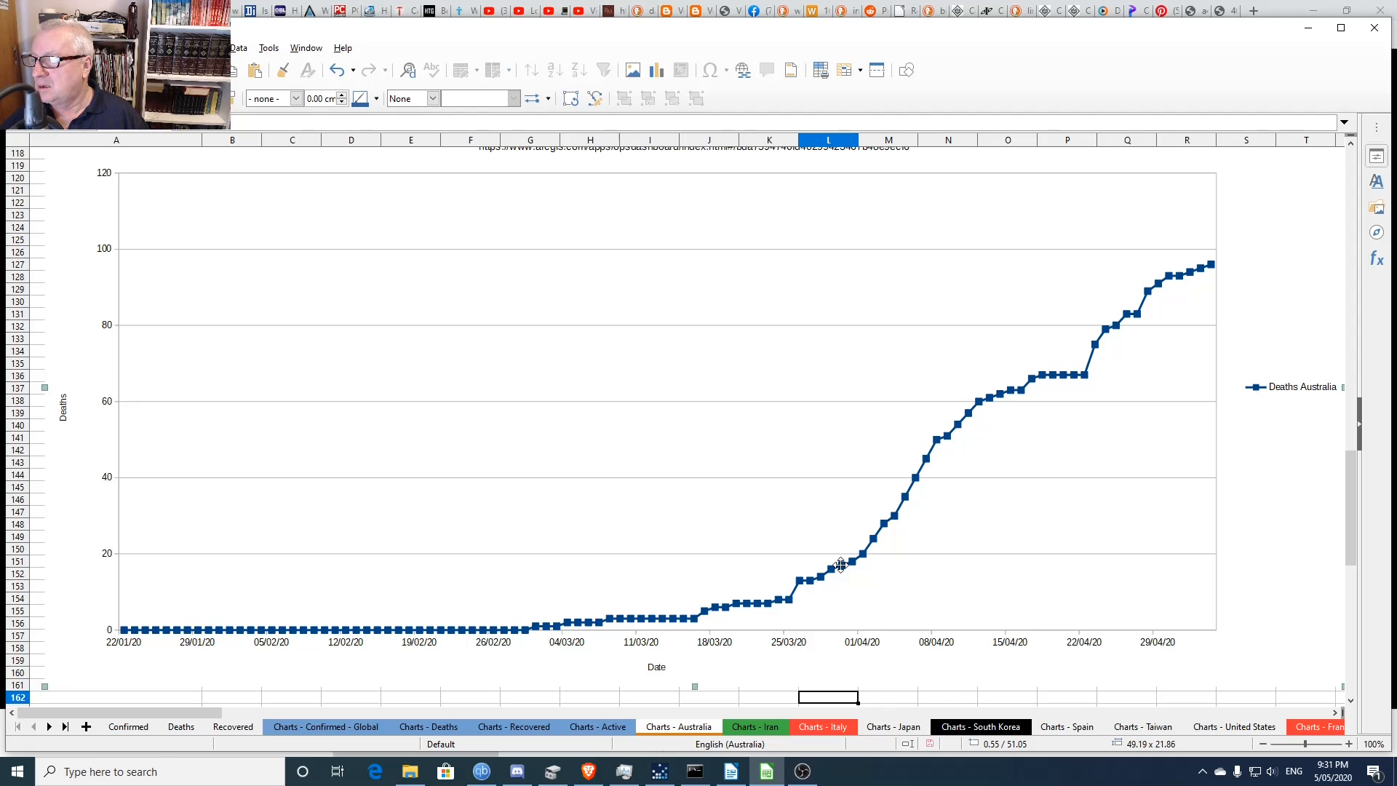
scroll(1048, 539, "up", 5)
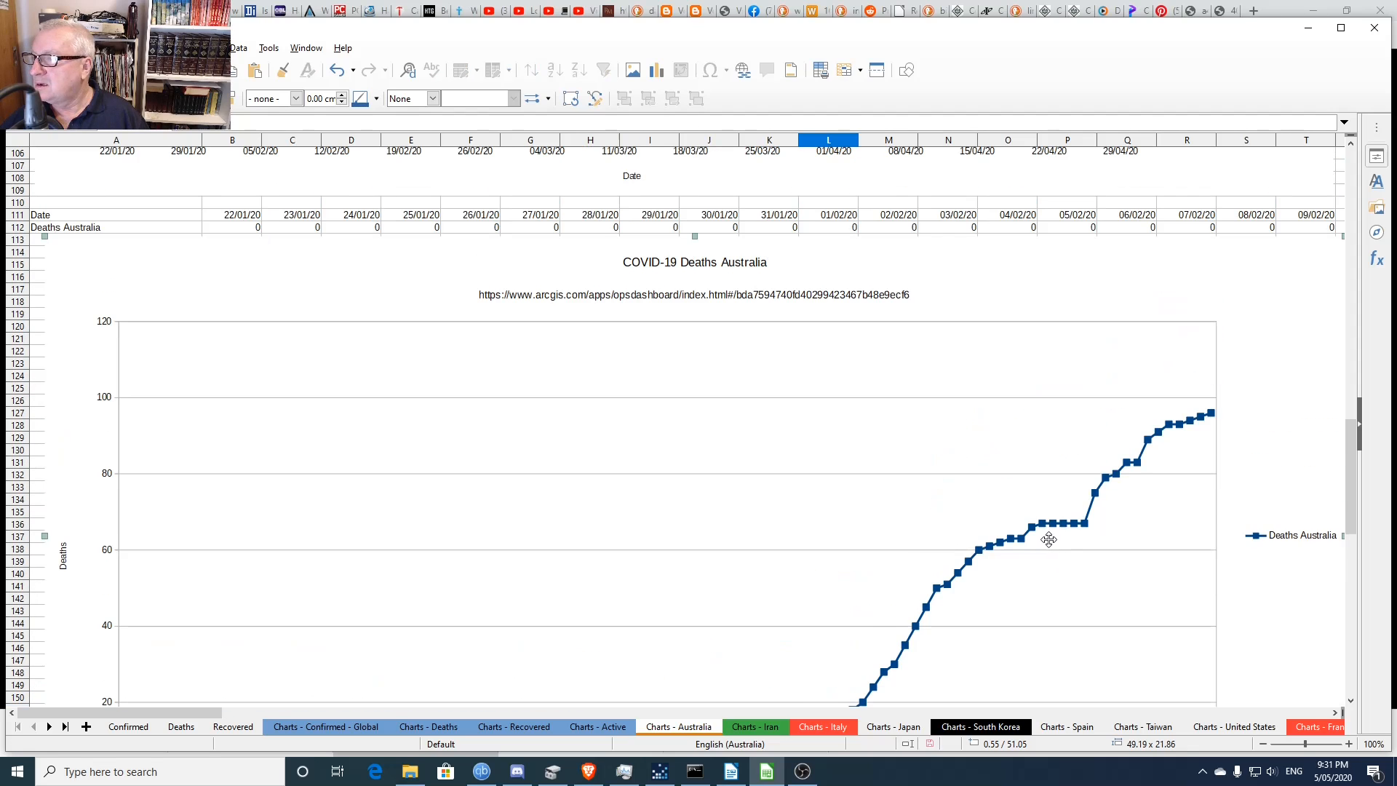
scroll(1048, 539, "down", 3)
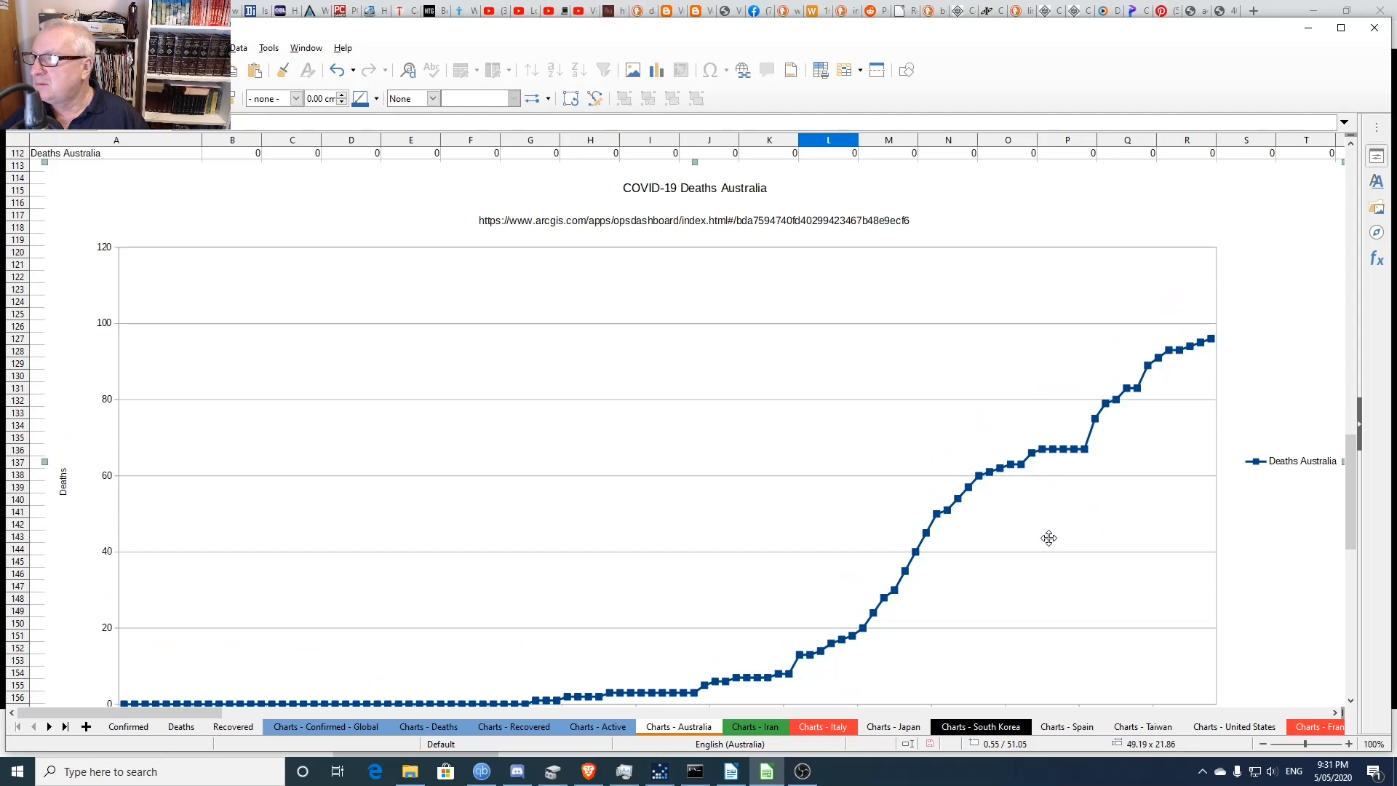
- Extend the Daily Deaths Australia chart's Y-values in row 167 and categories in row 166 to column DA, then leave chart editing
scroll(1048, 539, "down", 7)
scroll(1049, 543, "down", 13)
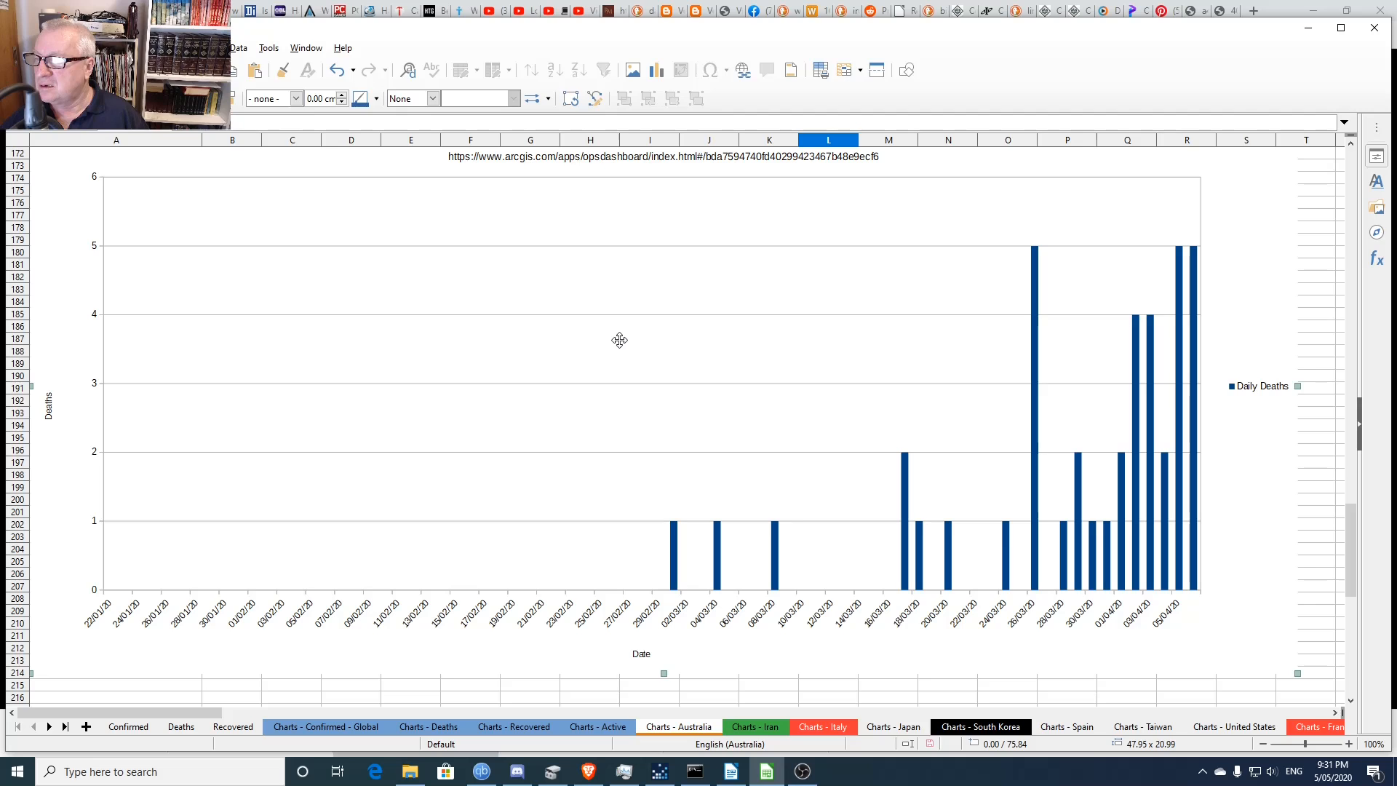
double_click(620, 339)
right_click(619, 340)
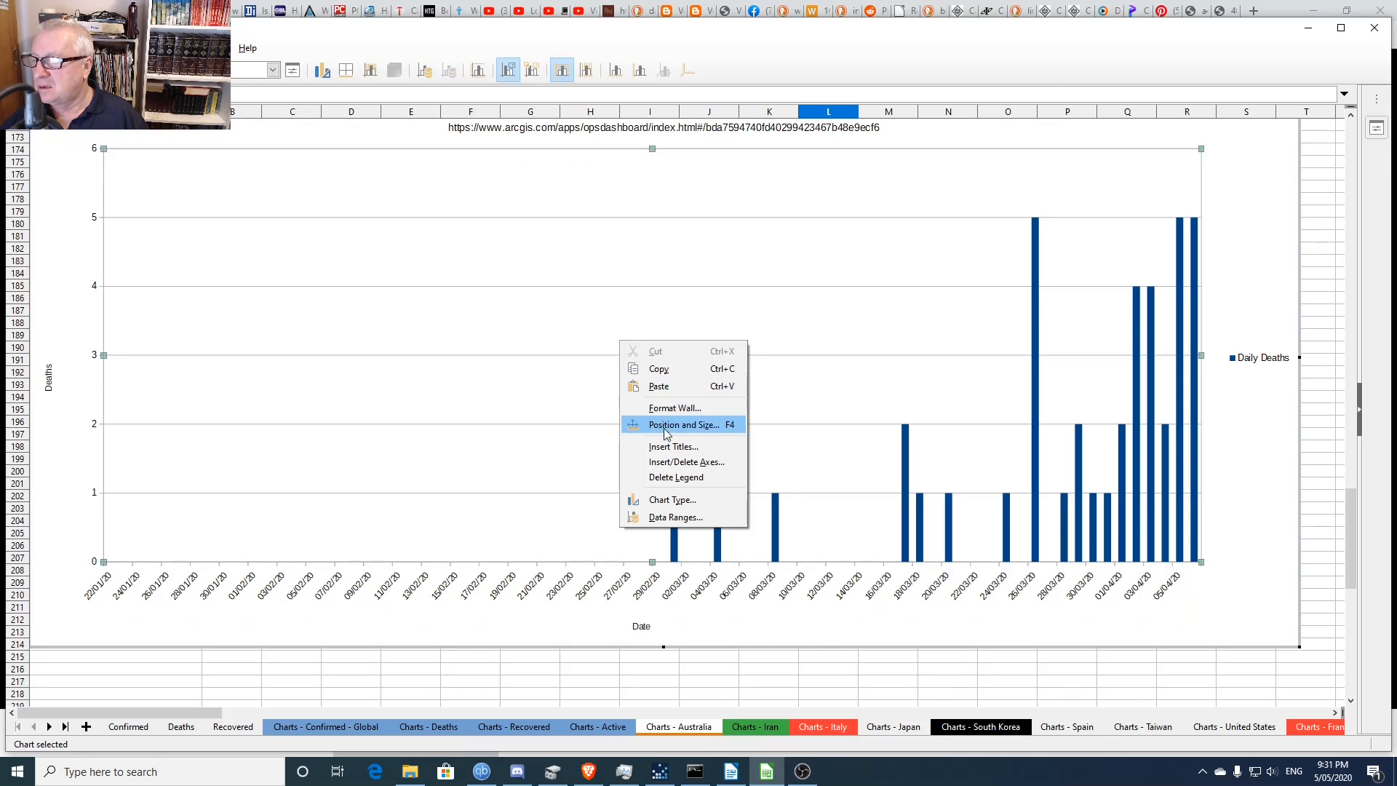
left_click(676, 517)
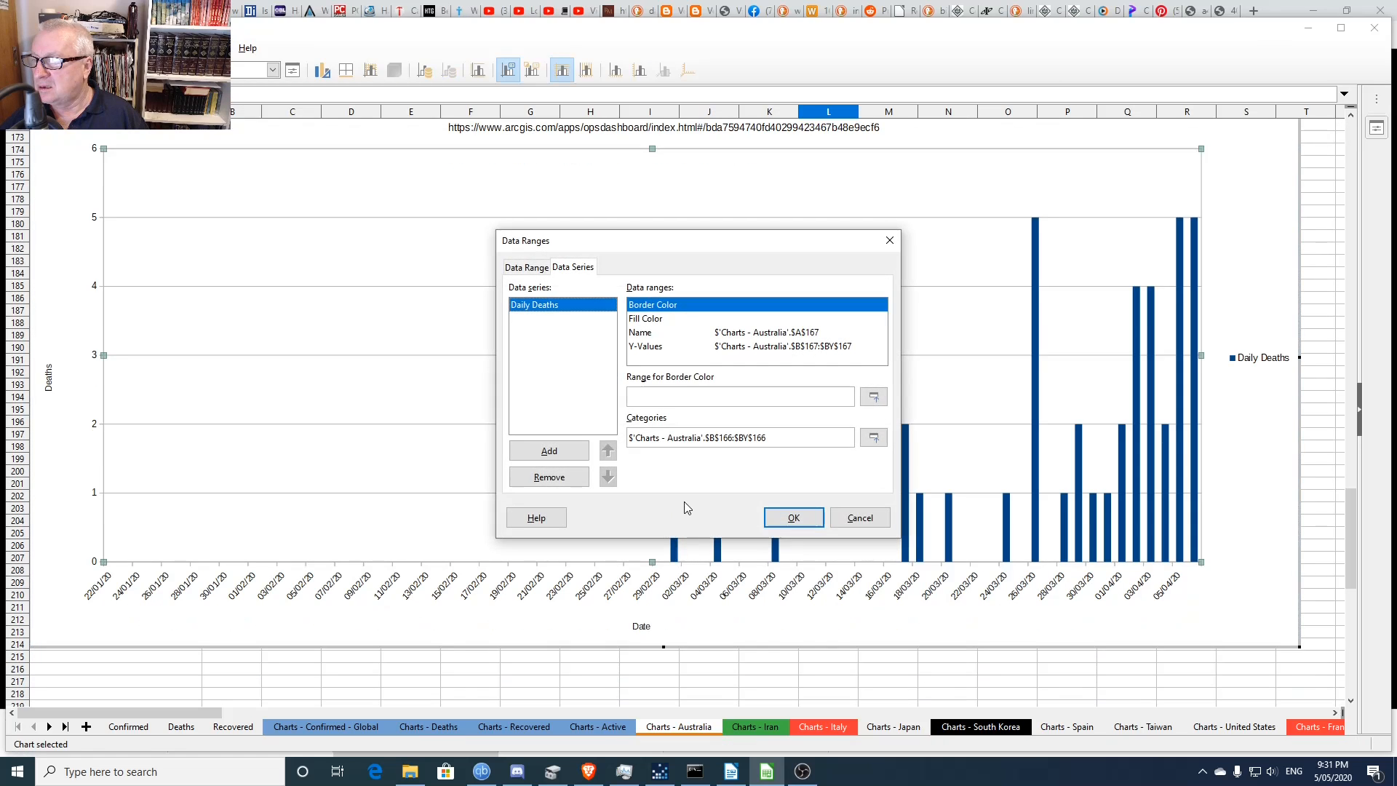
left_click(809, 349)
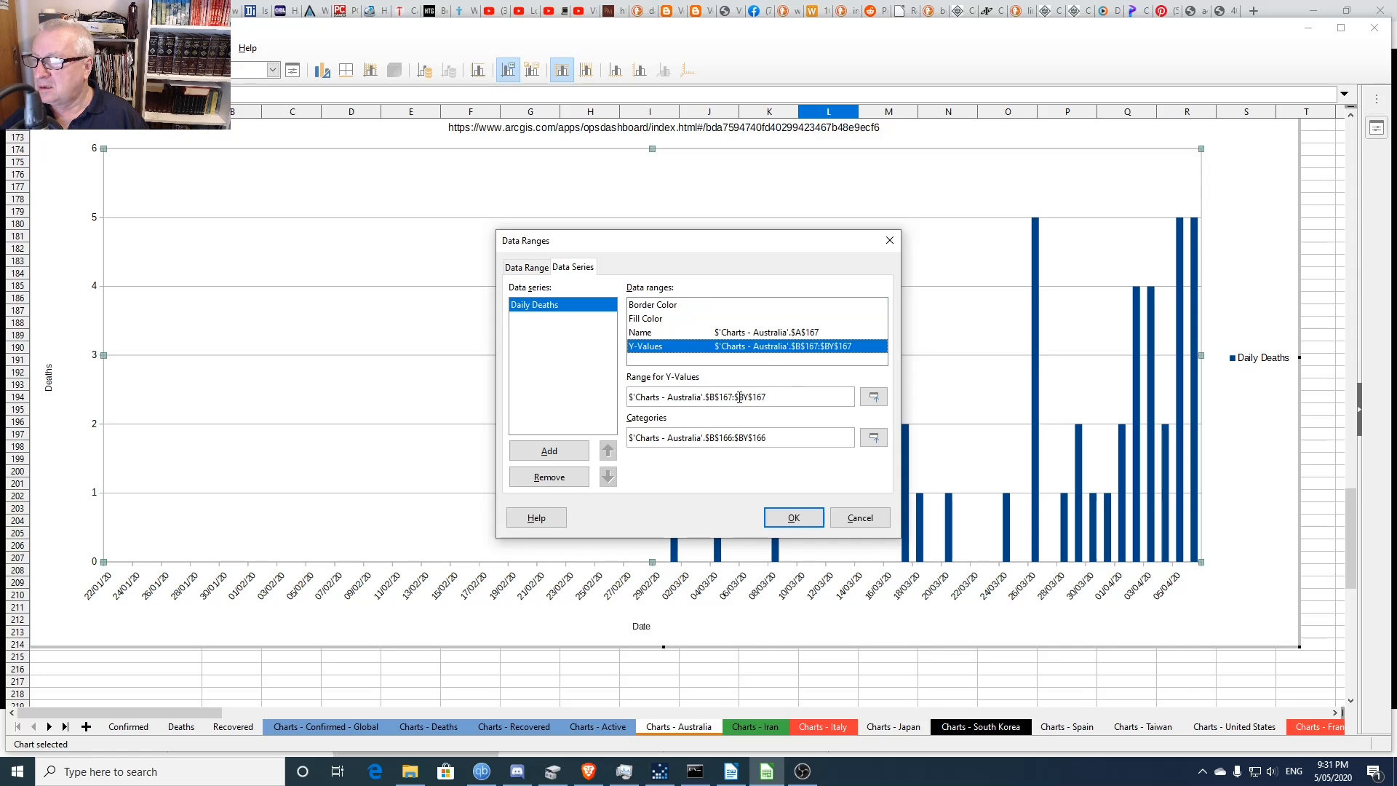
left_click_drag(739, 396, 743, 396)
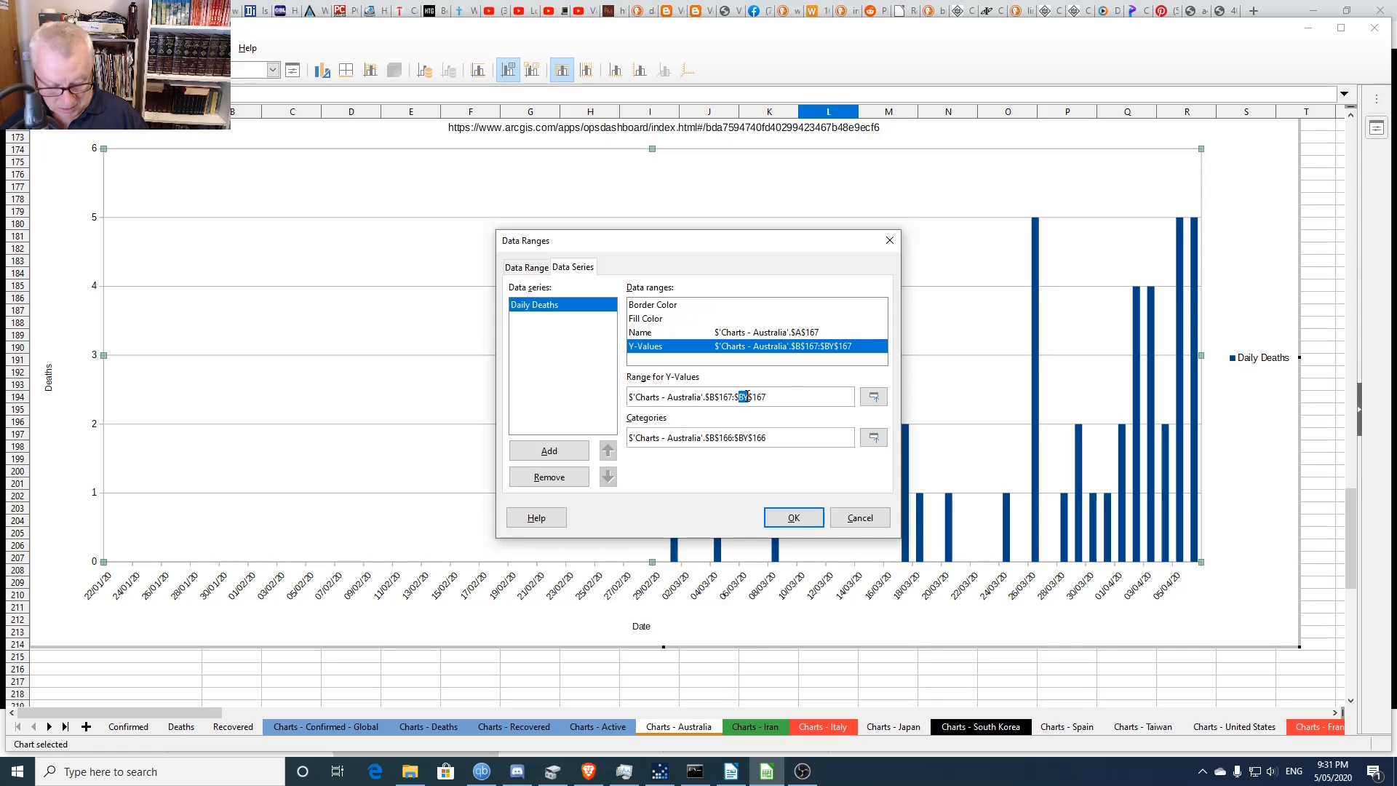
type("da")
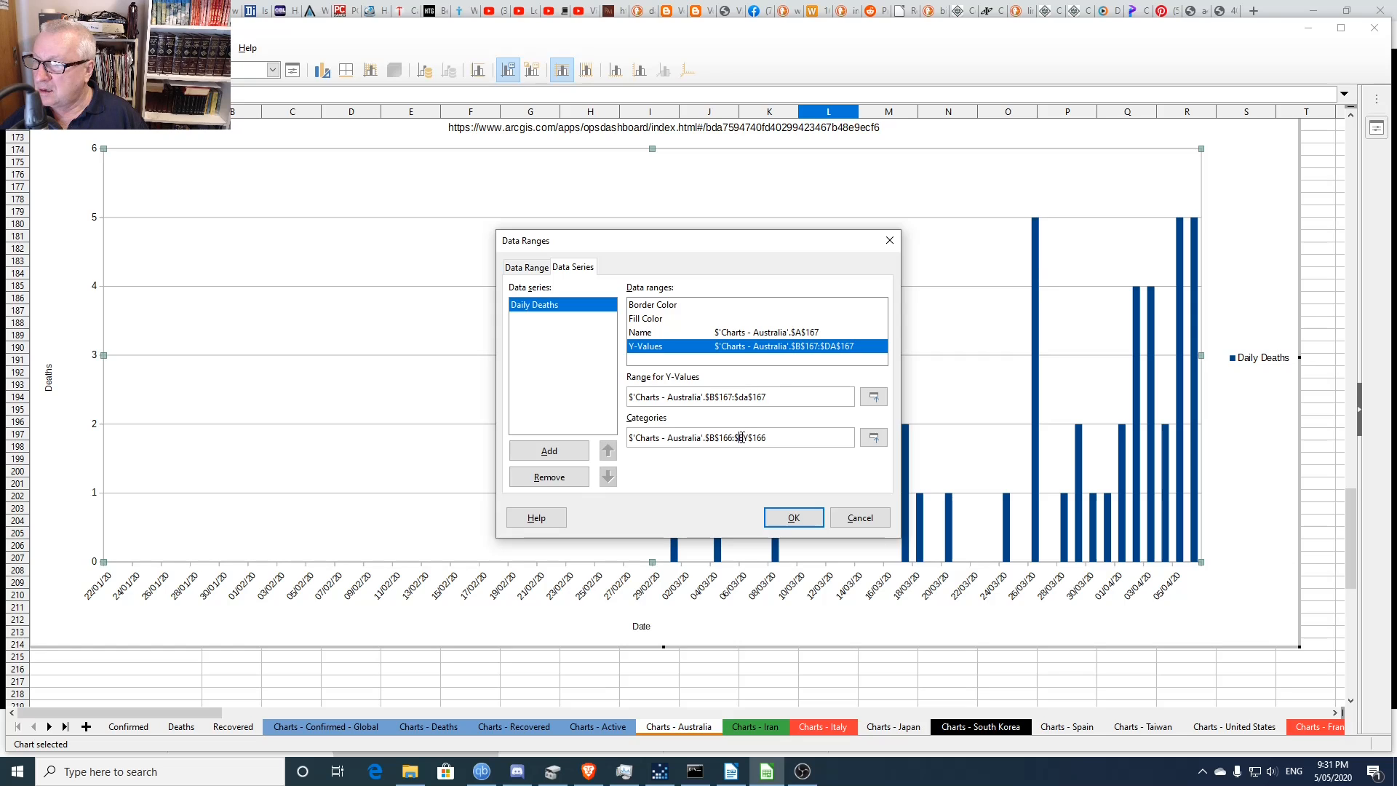
type("da")
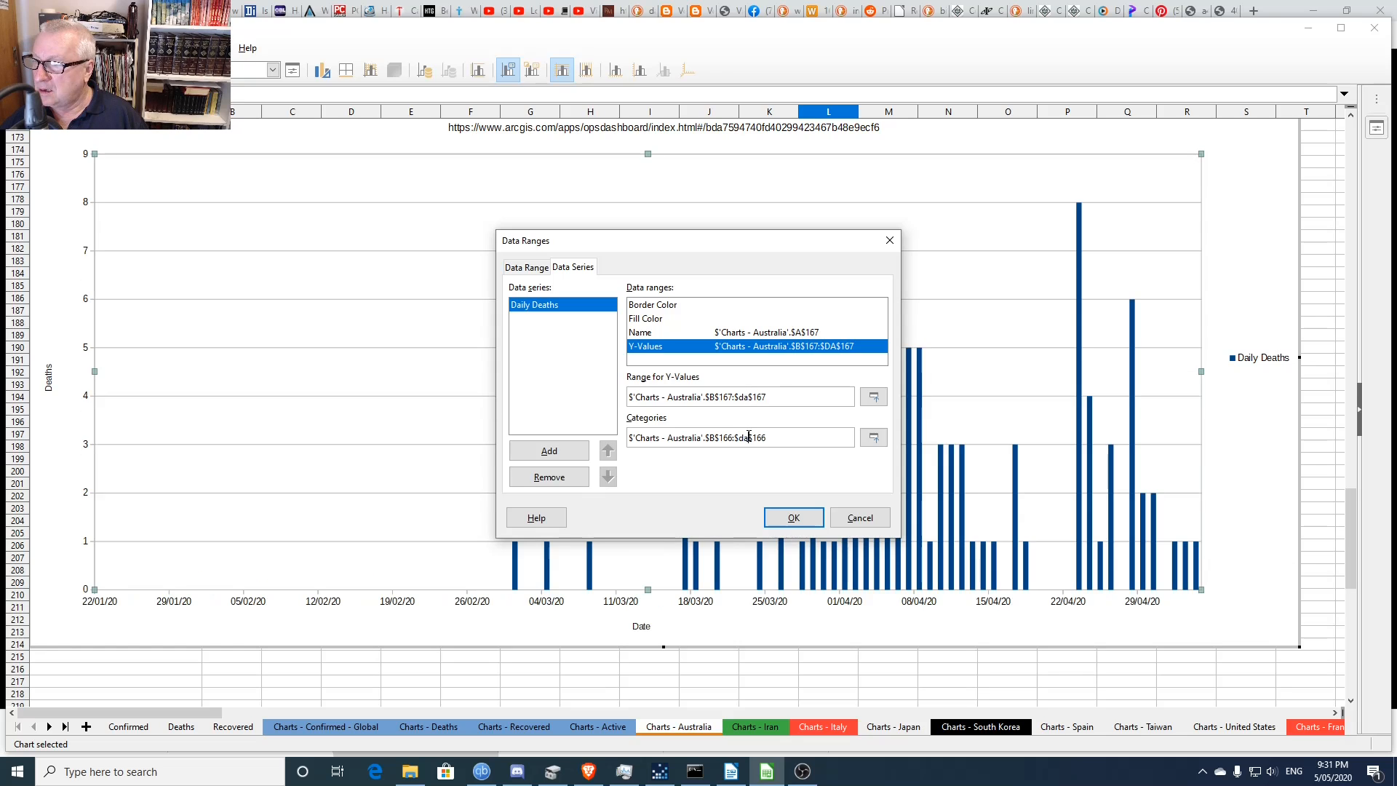
left_click(785, 517)
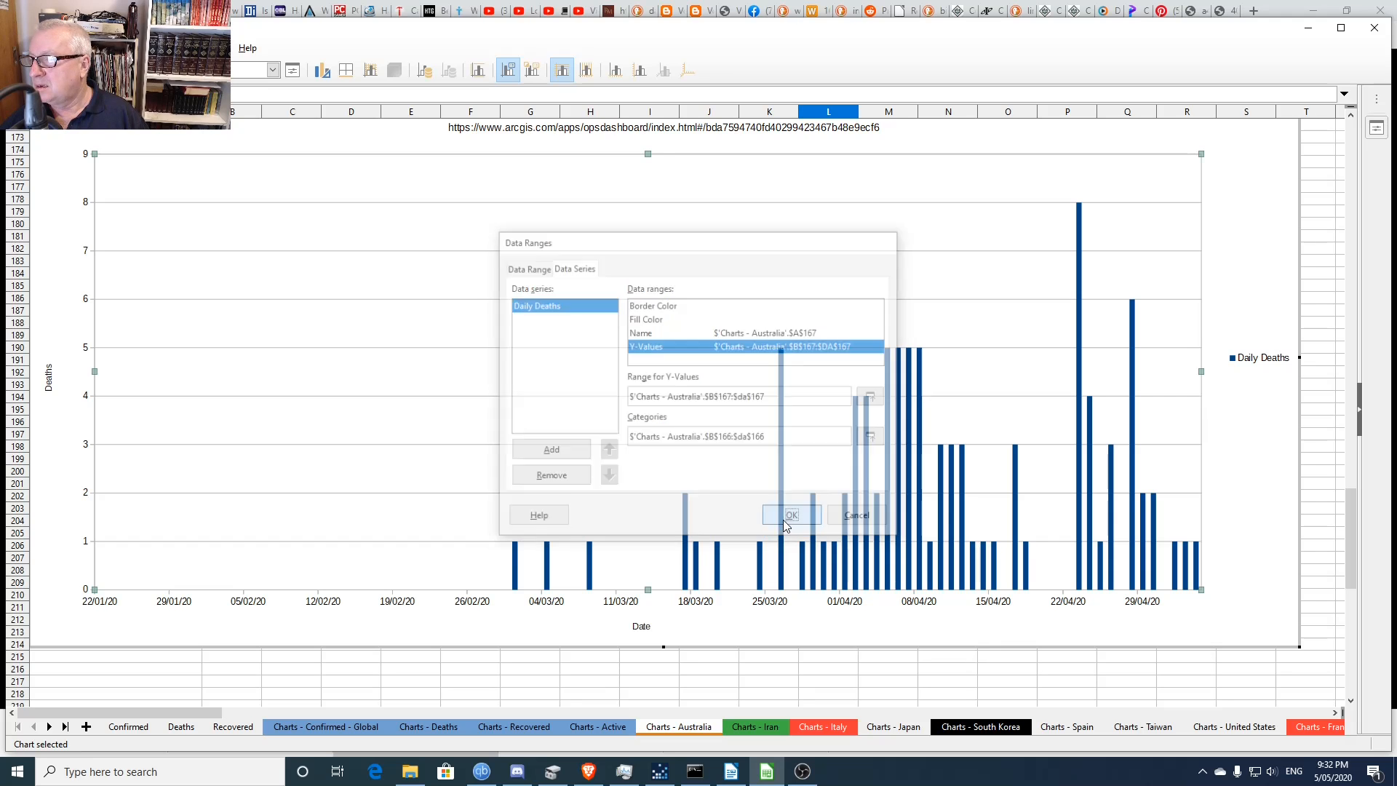
left_click(723, 682)
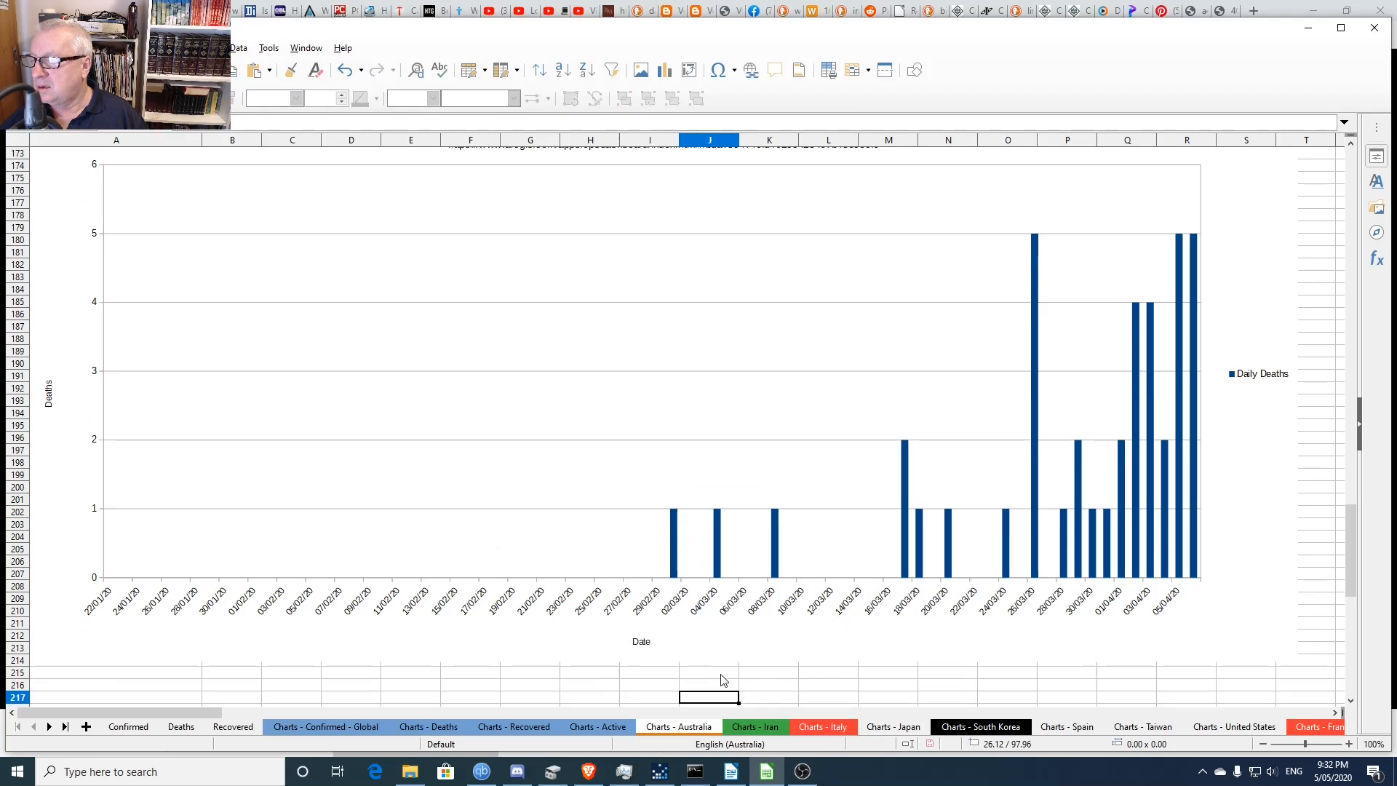
- Redraw the Daily Deaths Australia chart on the sheet with its extended data, then deselect it and review the bars
left_click(747, 553)
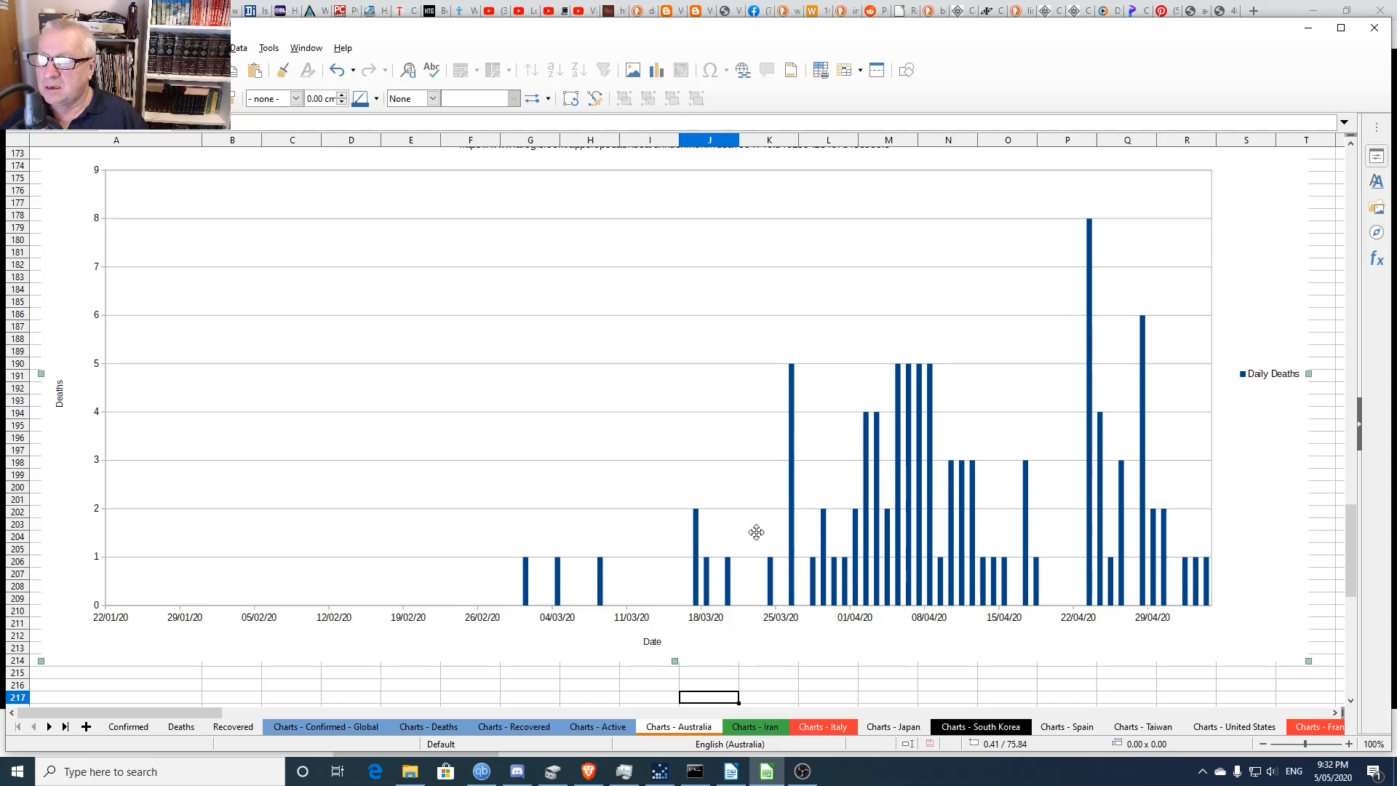
scroll(1037, 464, "up", 1)
scroll(1038, 464, "up", 6)
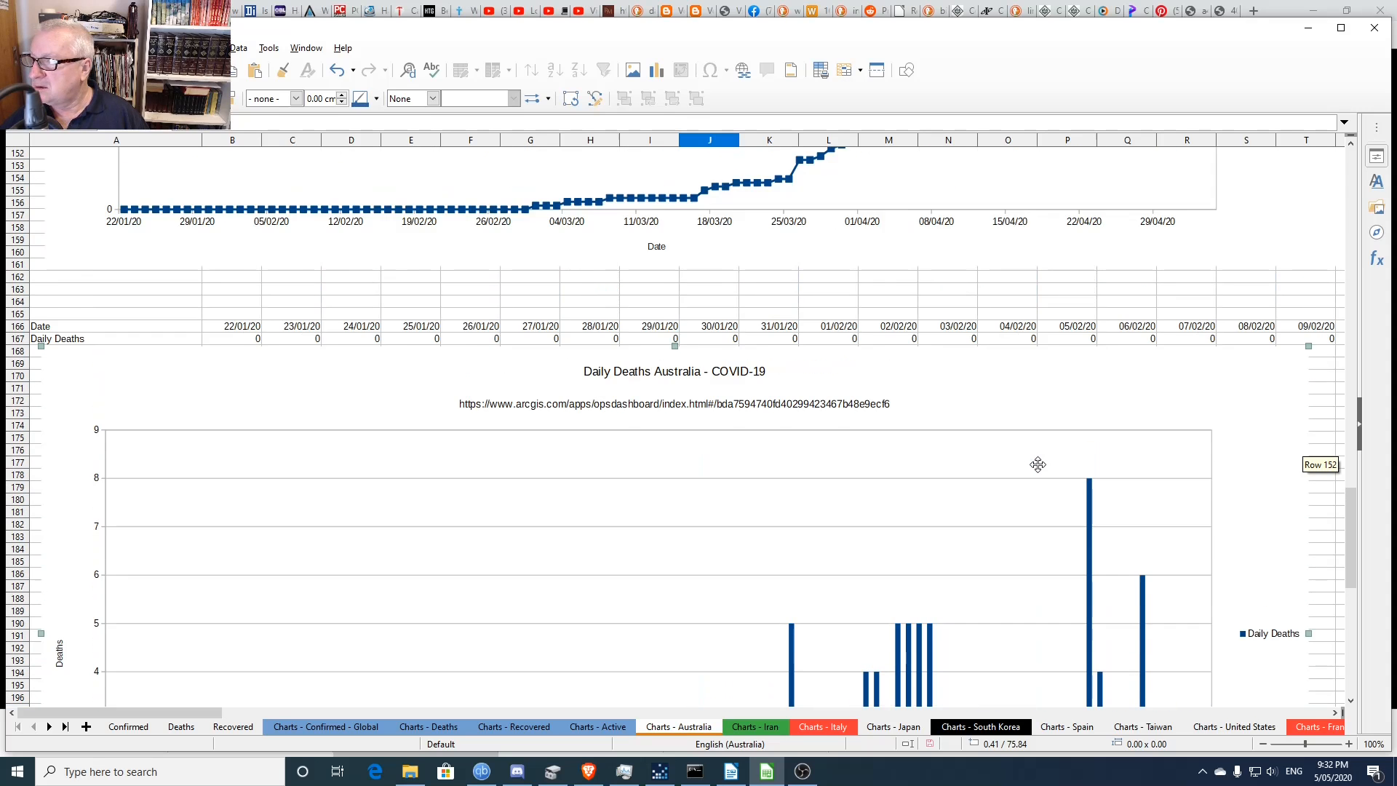
scroll(1038, 461, "down", 4)
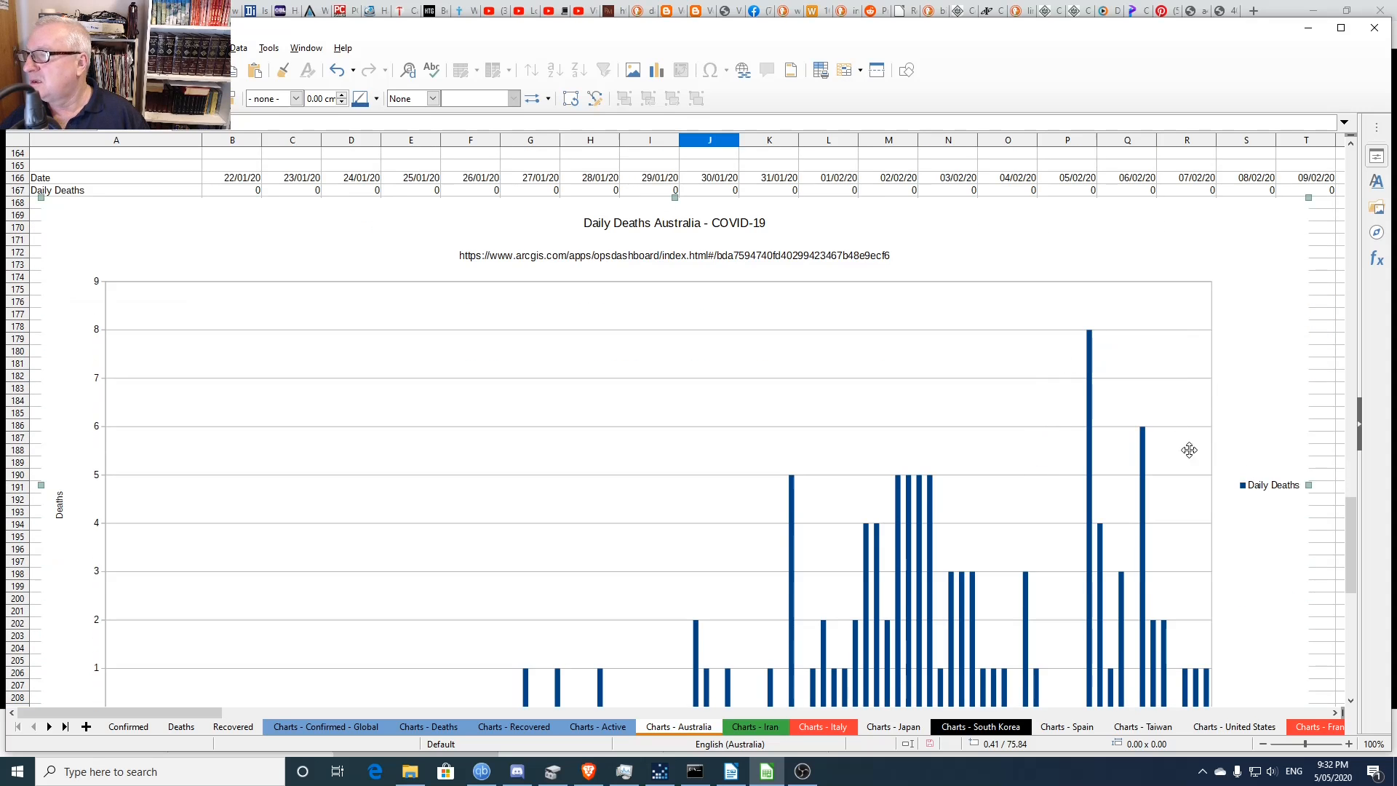
left_click(1071, 192)
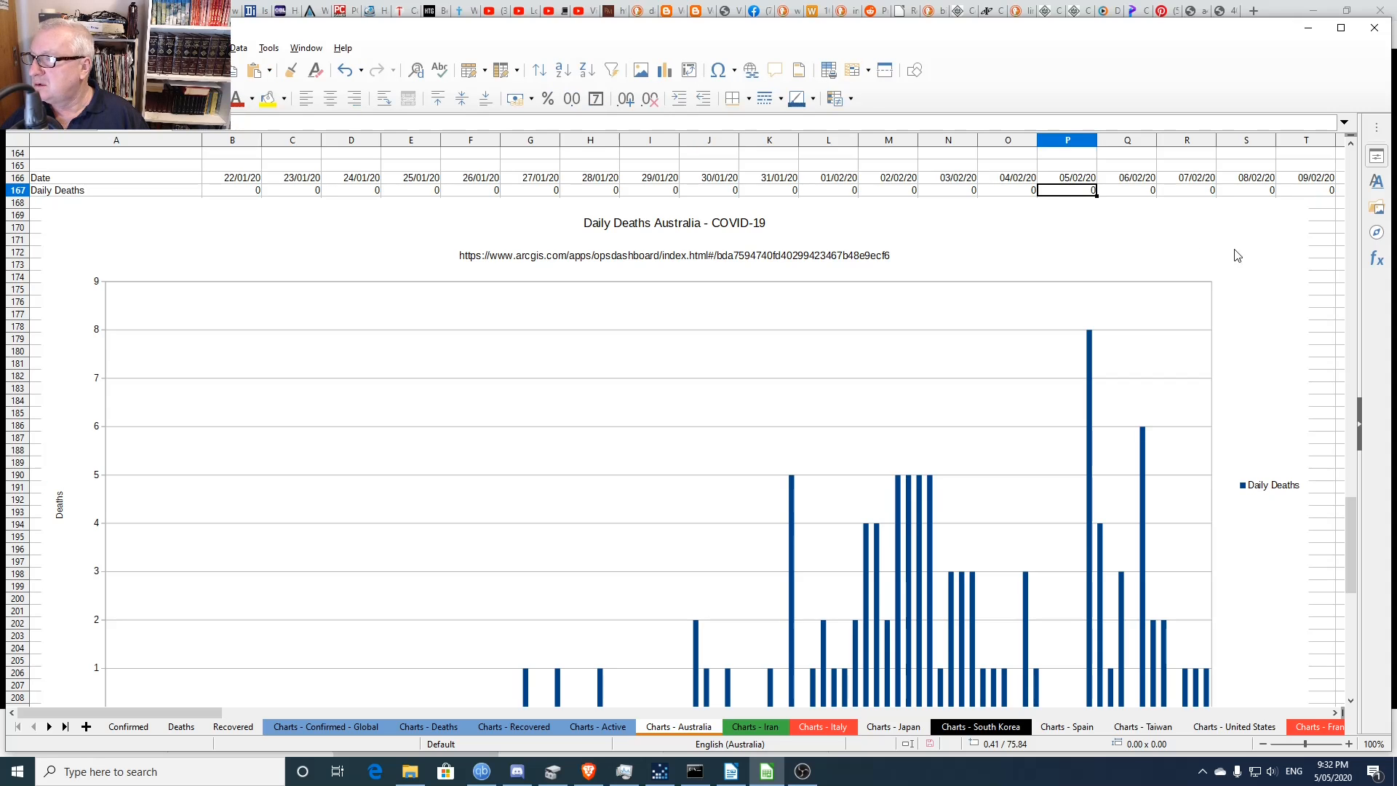
left_click(1326, 303)
scroll(1234, 504, "down", 6)
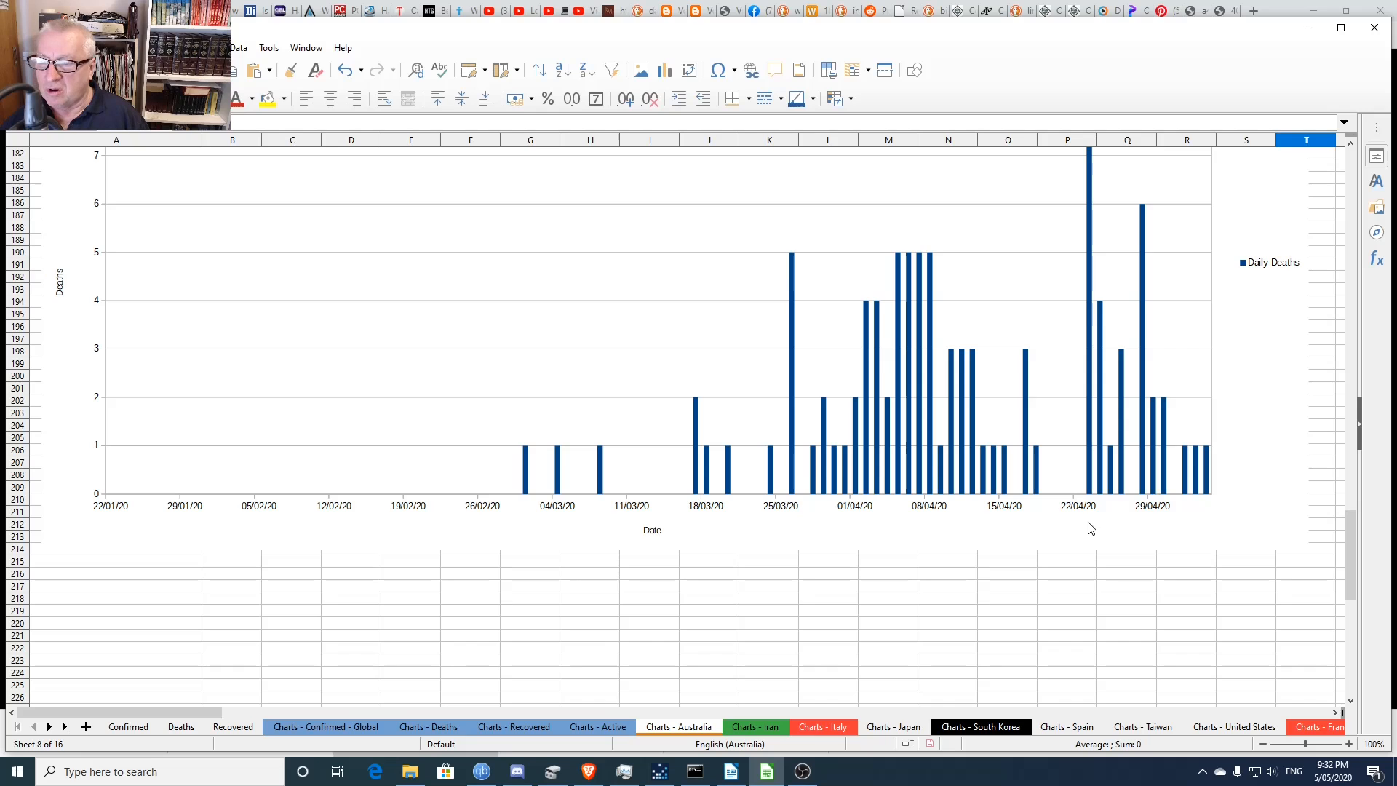
- Compare the cumulative COVID-19 Deaths Australia curve with the bars of the Daily Deaths Australia chart
scroll(1089, 521, "up", 7)
scroll(1089, 511, "up", 15)
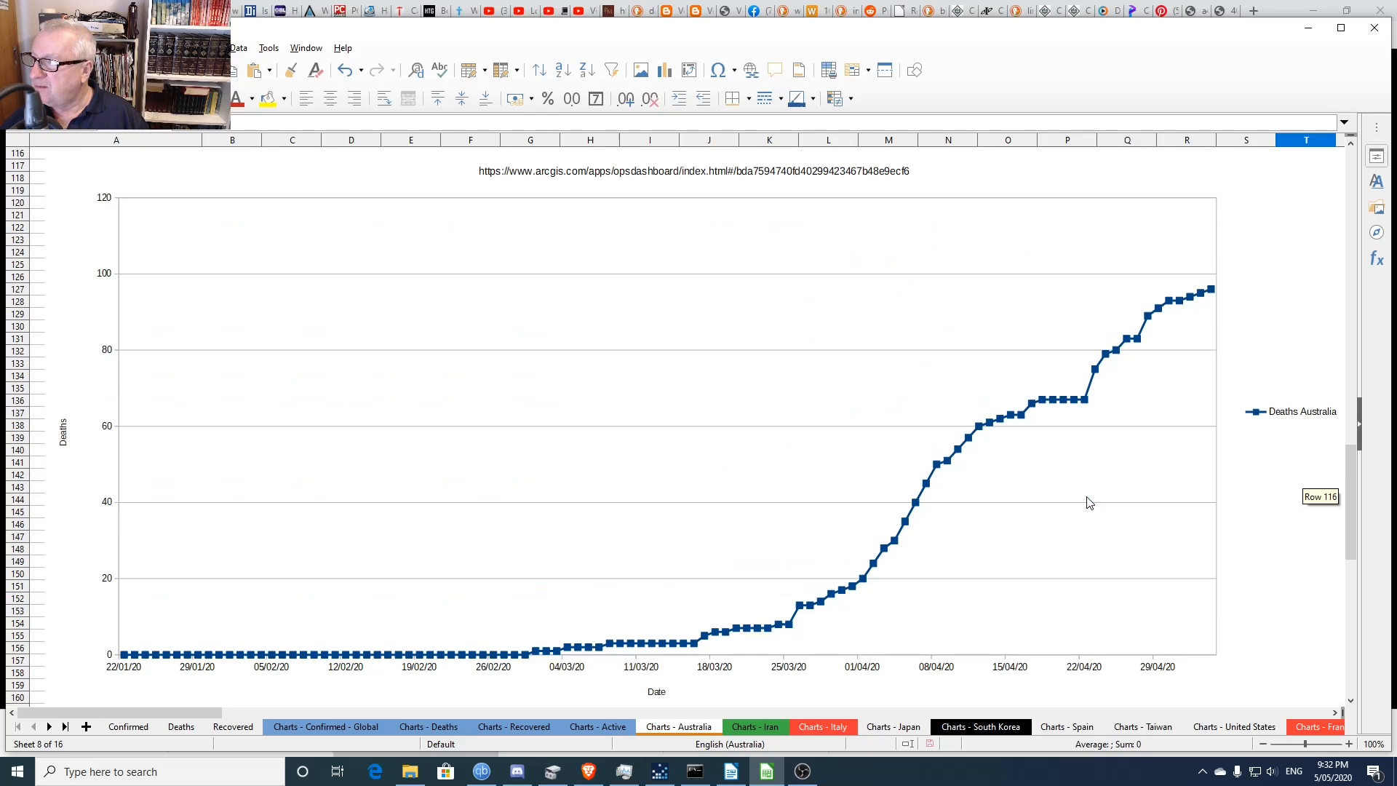
scroll(1089, 502, "up", 2)
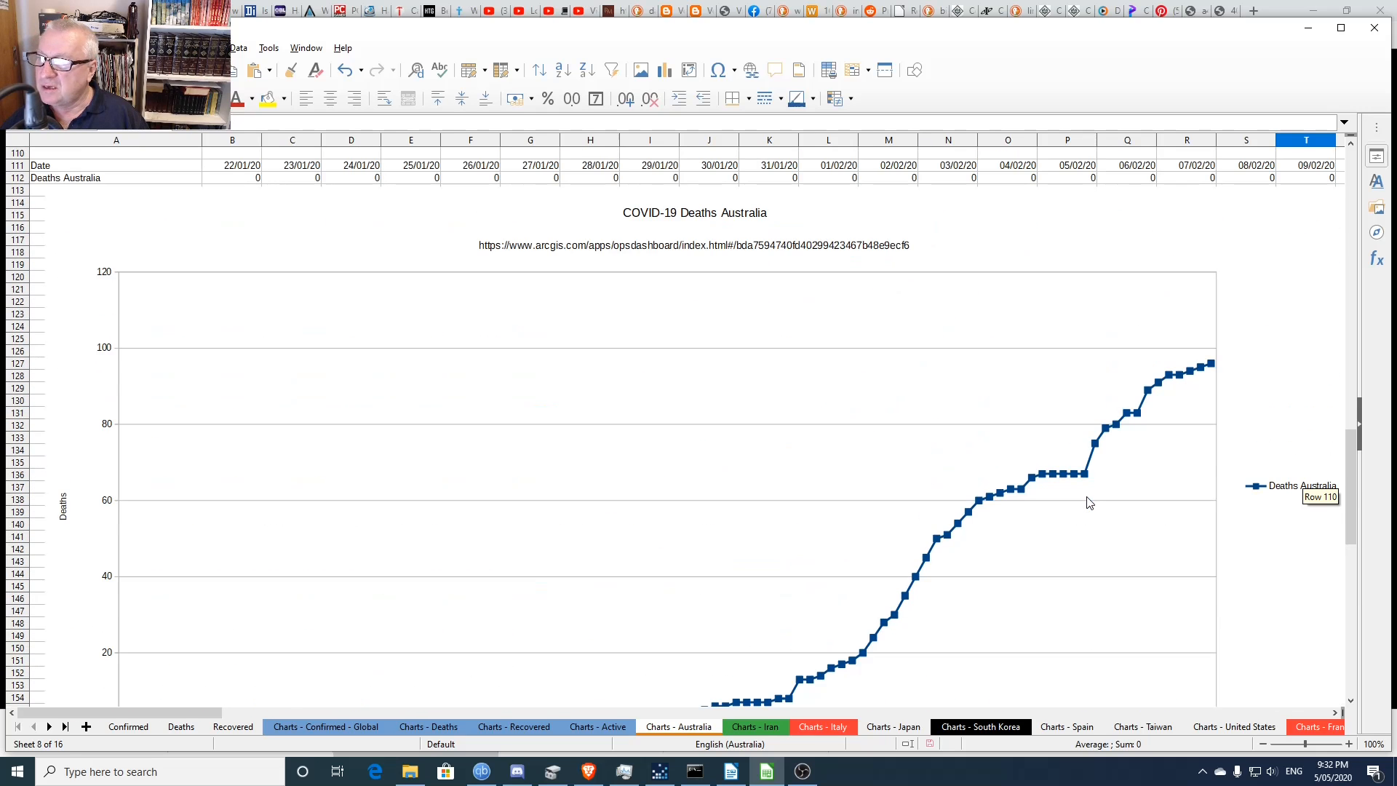
scroll(1089, 502, "down", 3)
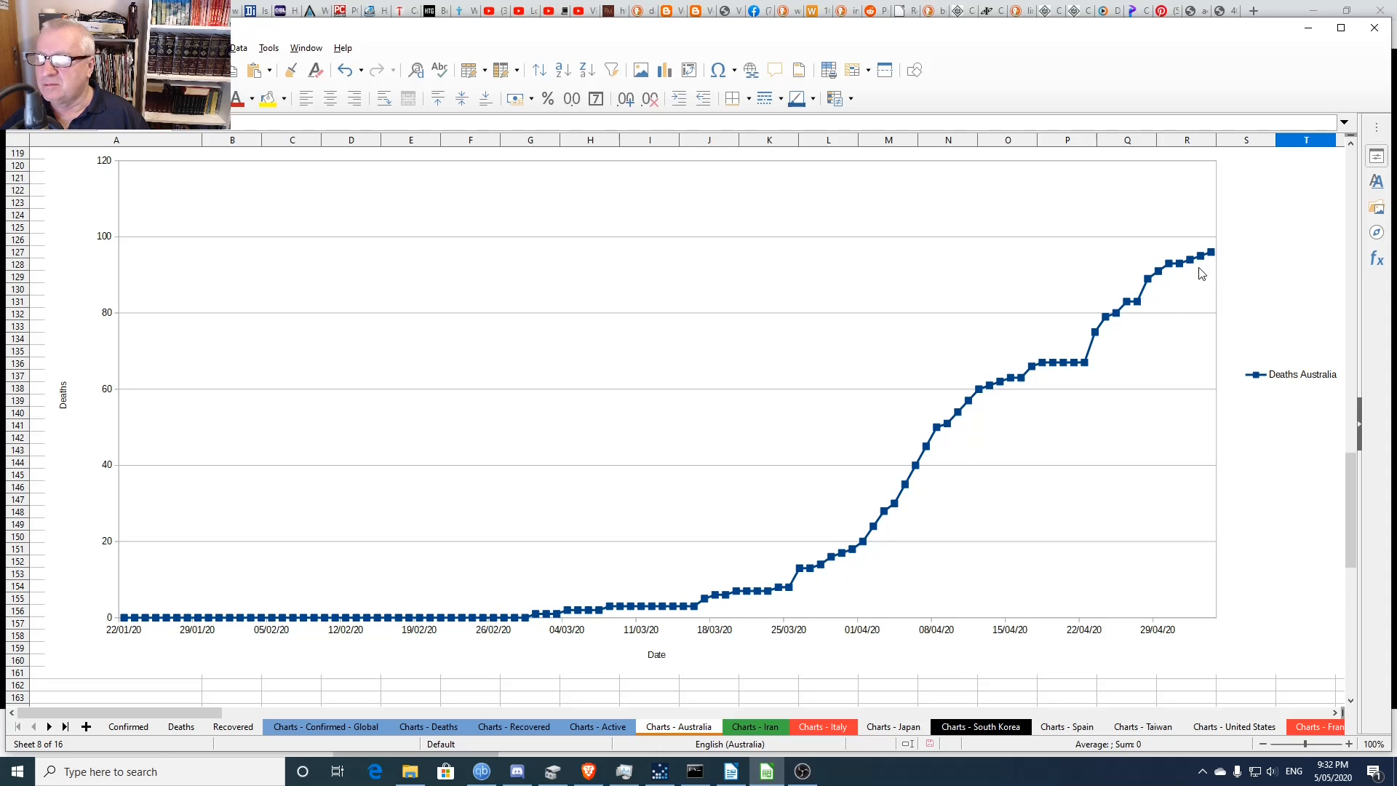
scroll(962, 473, "down", 1)
scroll(962, 473, "down", 20)
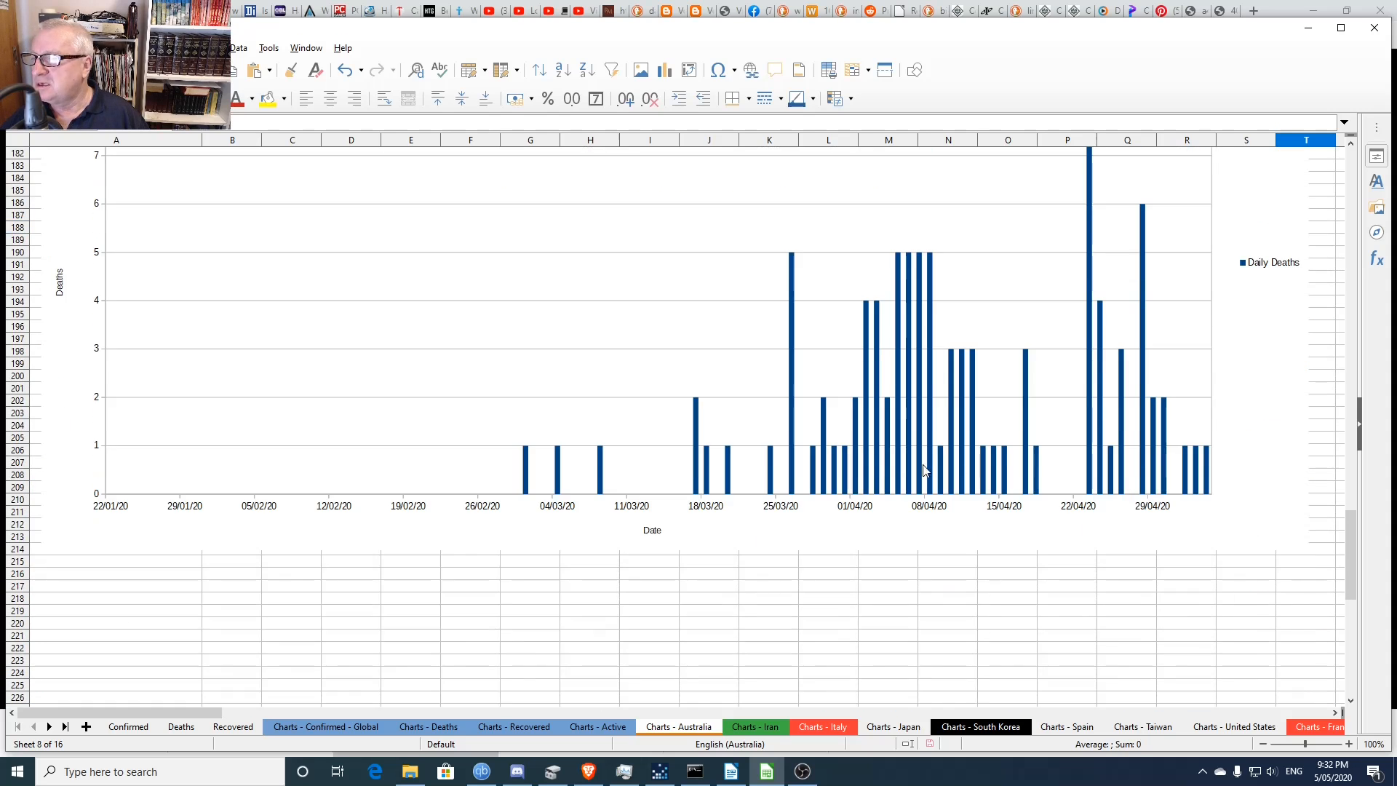
scroll(1067, 440, "up", 3)
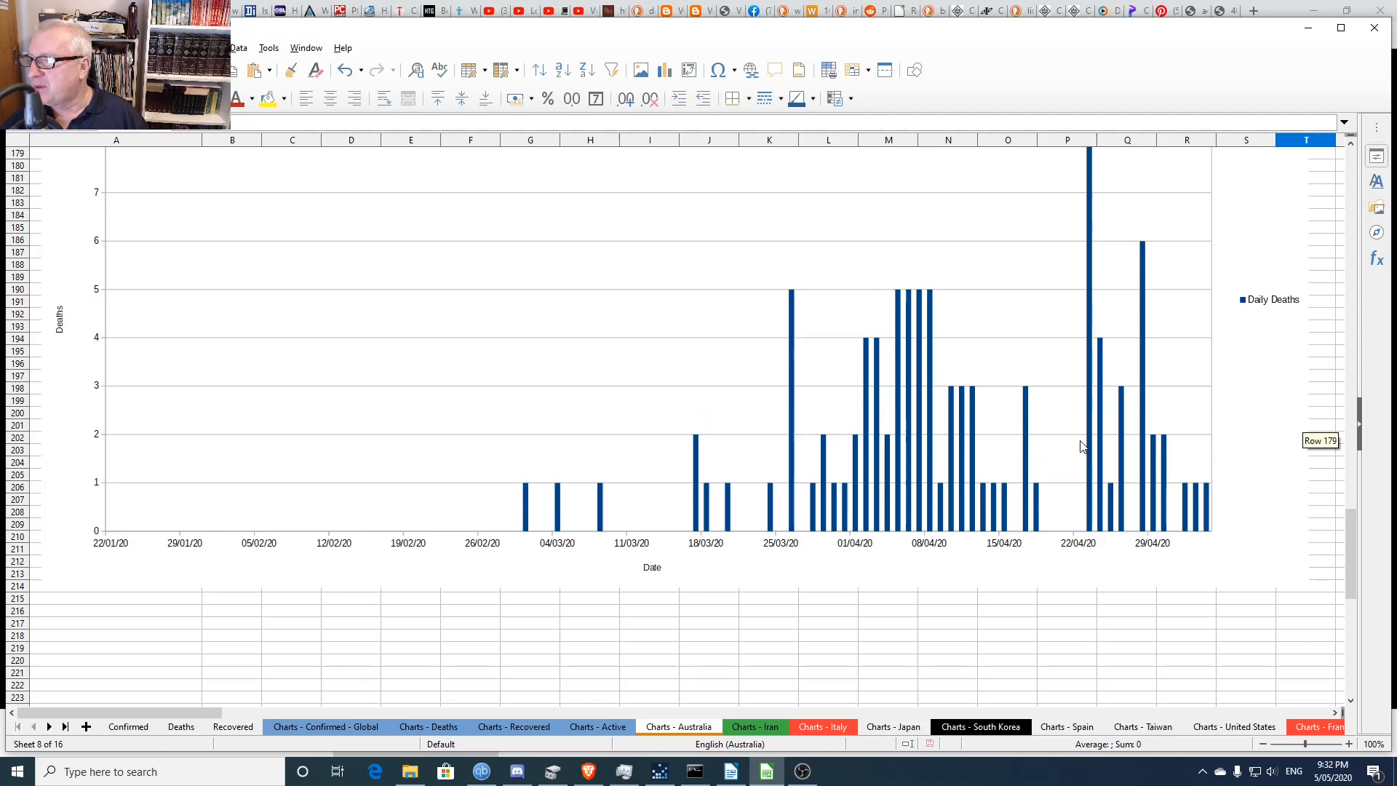
scroll(1081, 446, "up", 1)
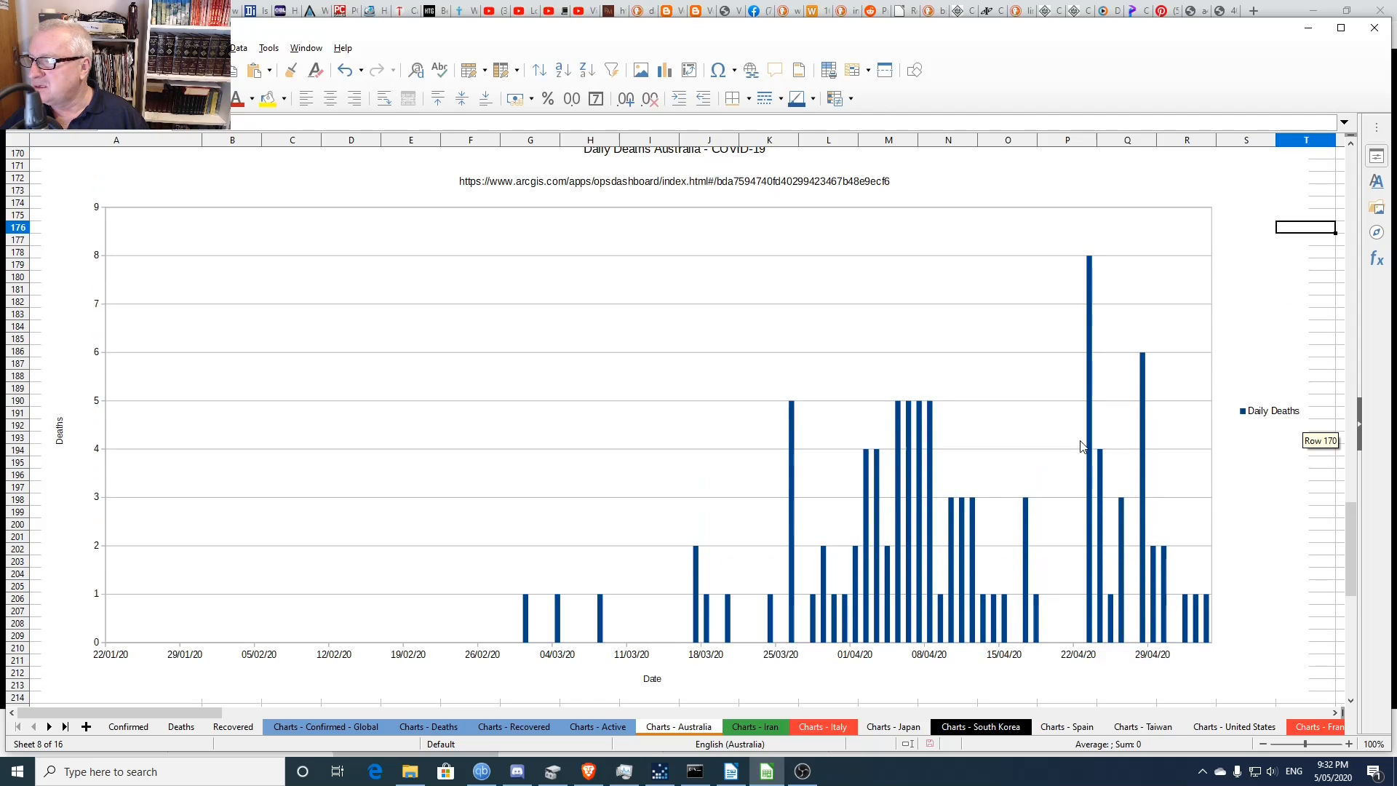
- Inspect the data point values of the latest Daily Deaths Australia bars, then leave chart editing and check below the chart for further content
double_click(1039, 640)
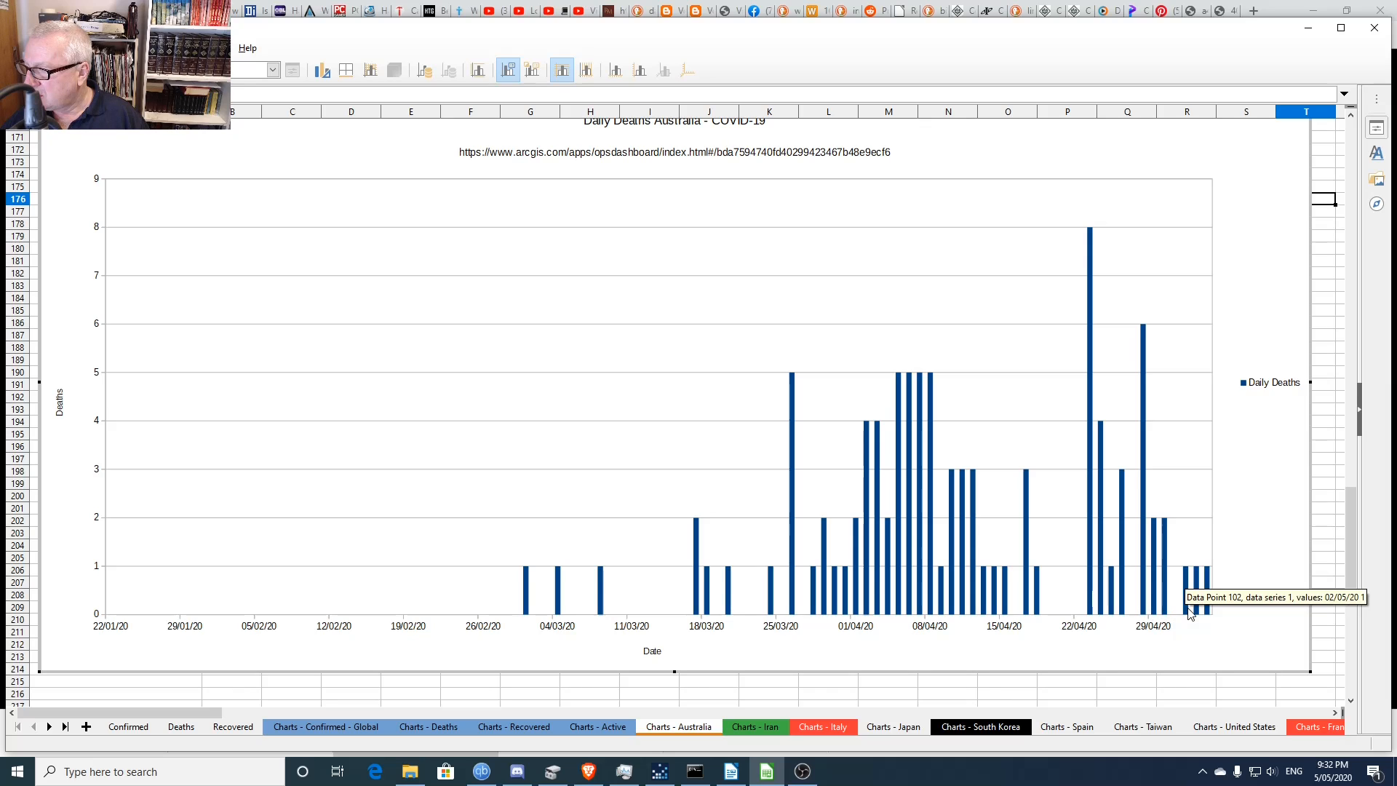
left_click(962, 693)
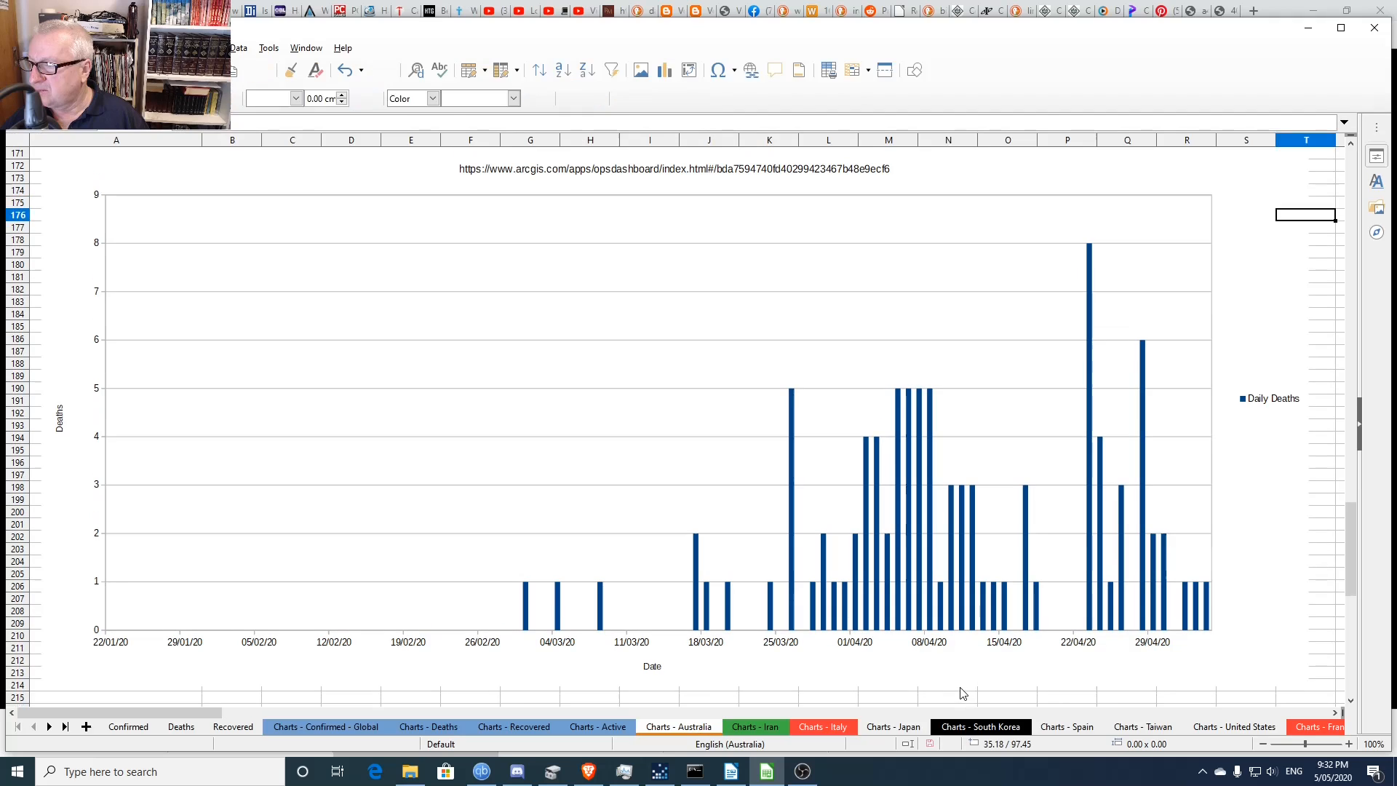
scroll(924, 692, "down", 14)
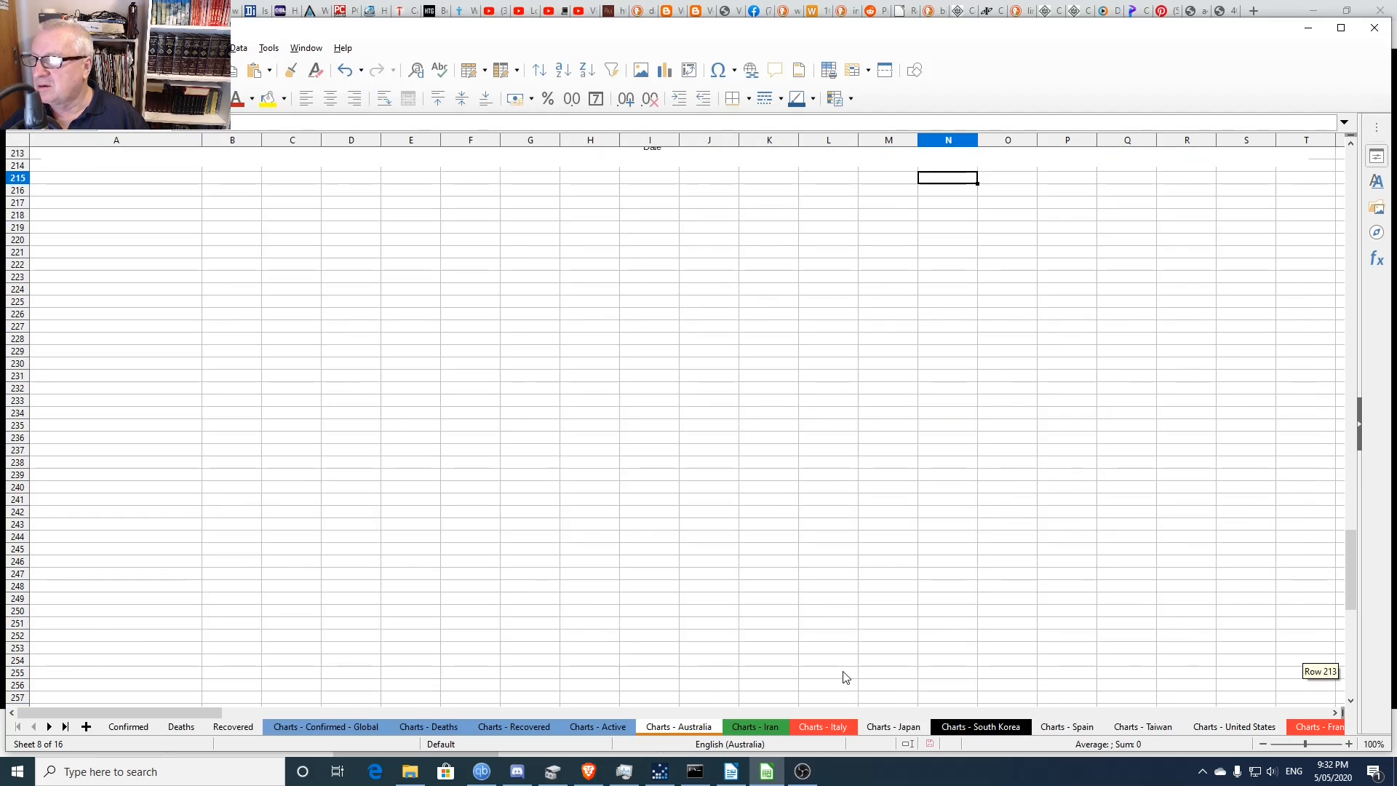
scroll(842, 675, "up", 6)
scroll(820, 647, "up", 15)
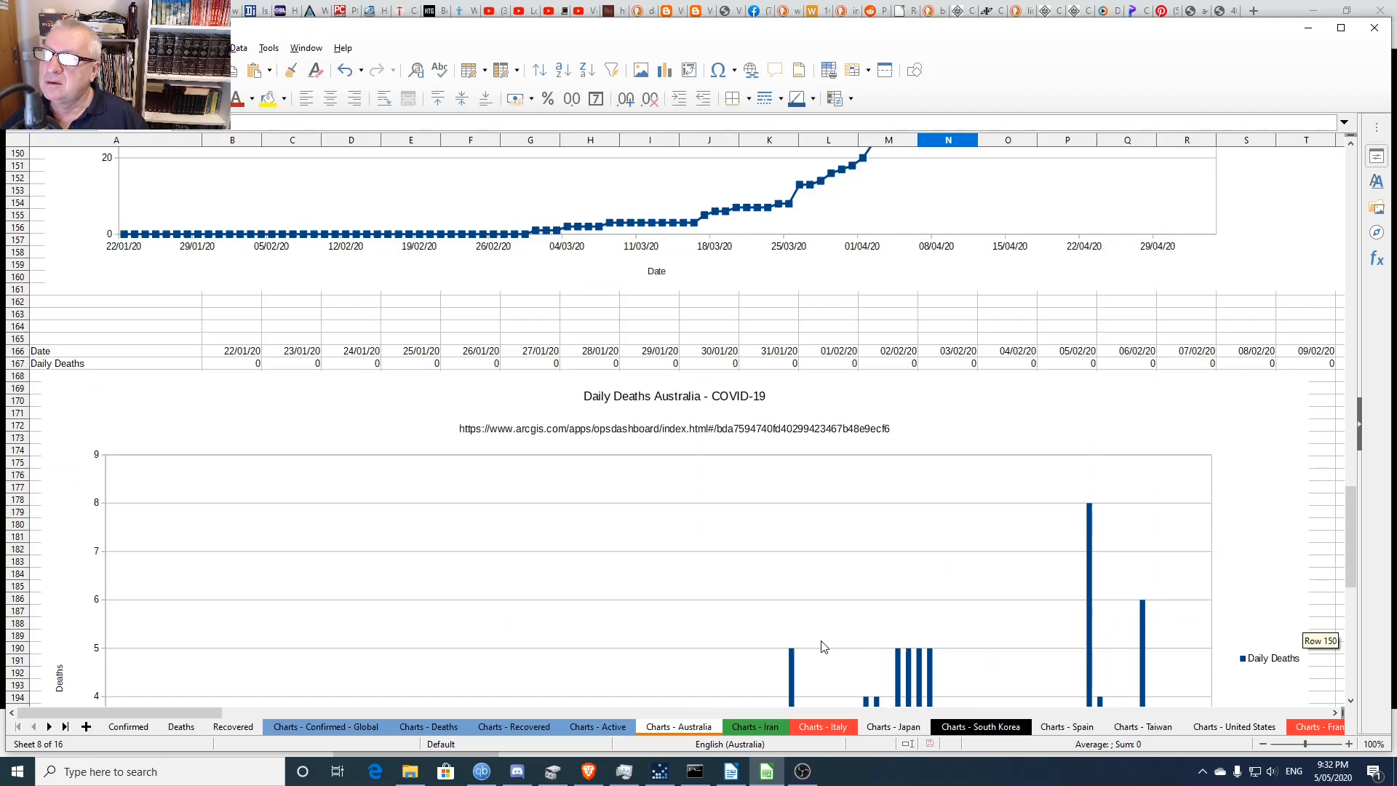